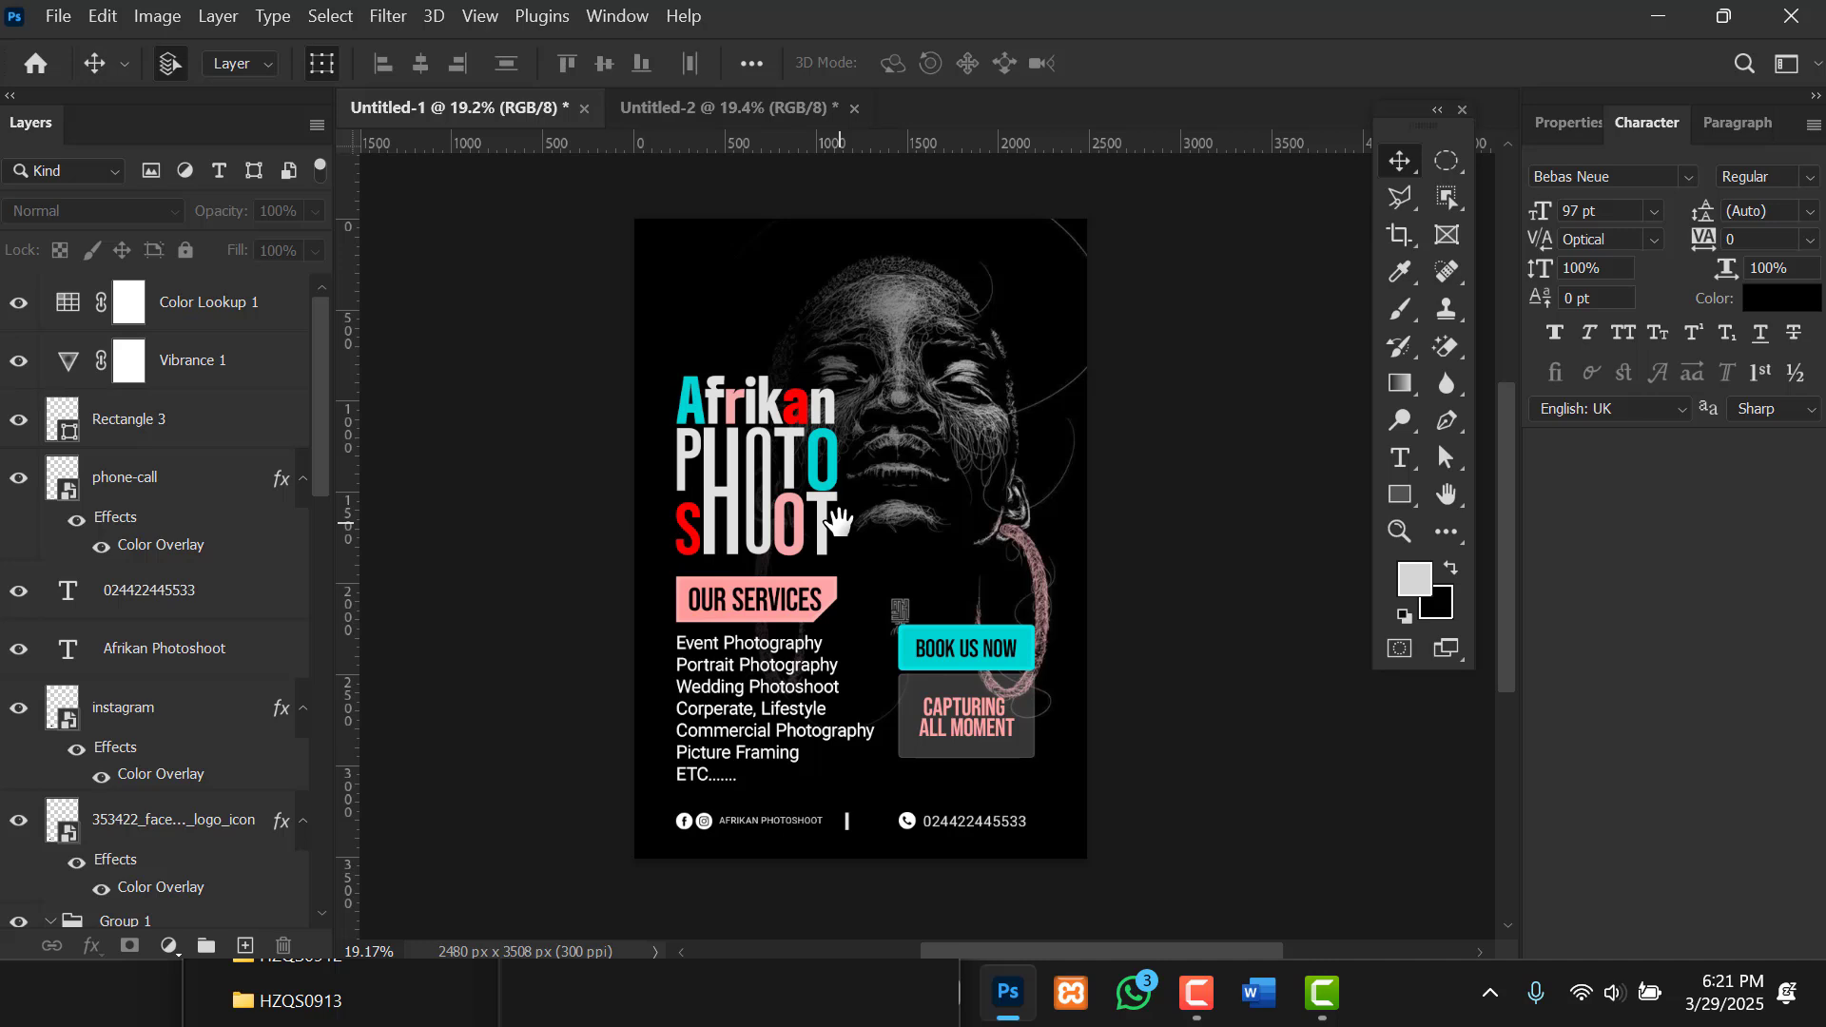
pyautogui.scroll(1, 837, 521)
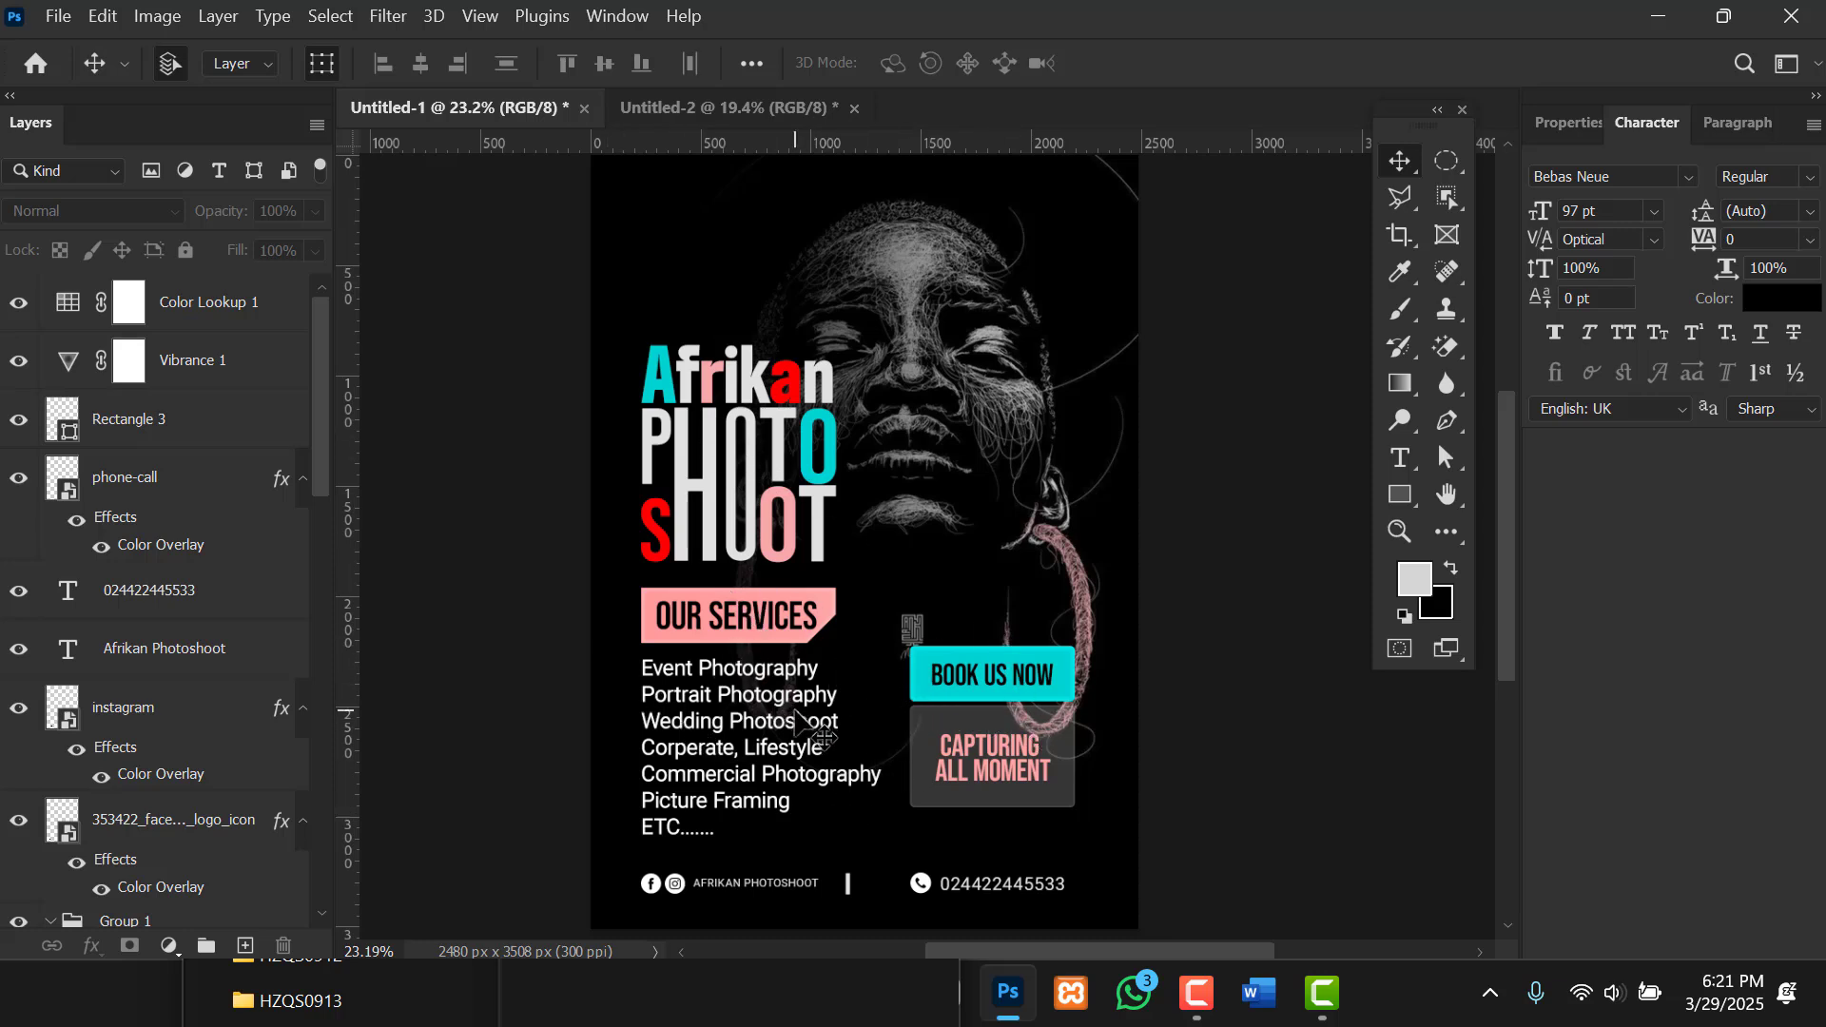
pyautogui.scroll(1, 775, 637)
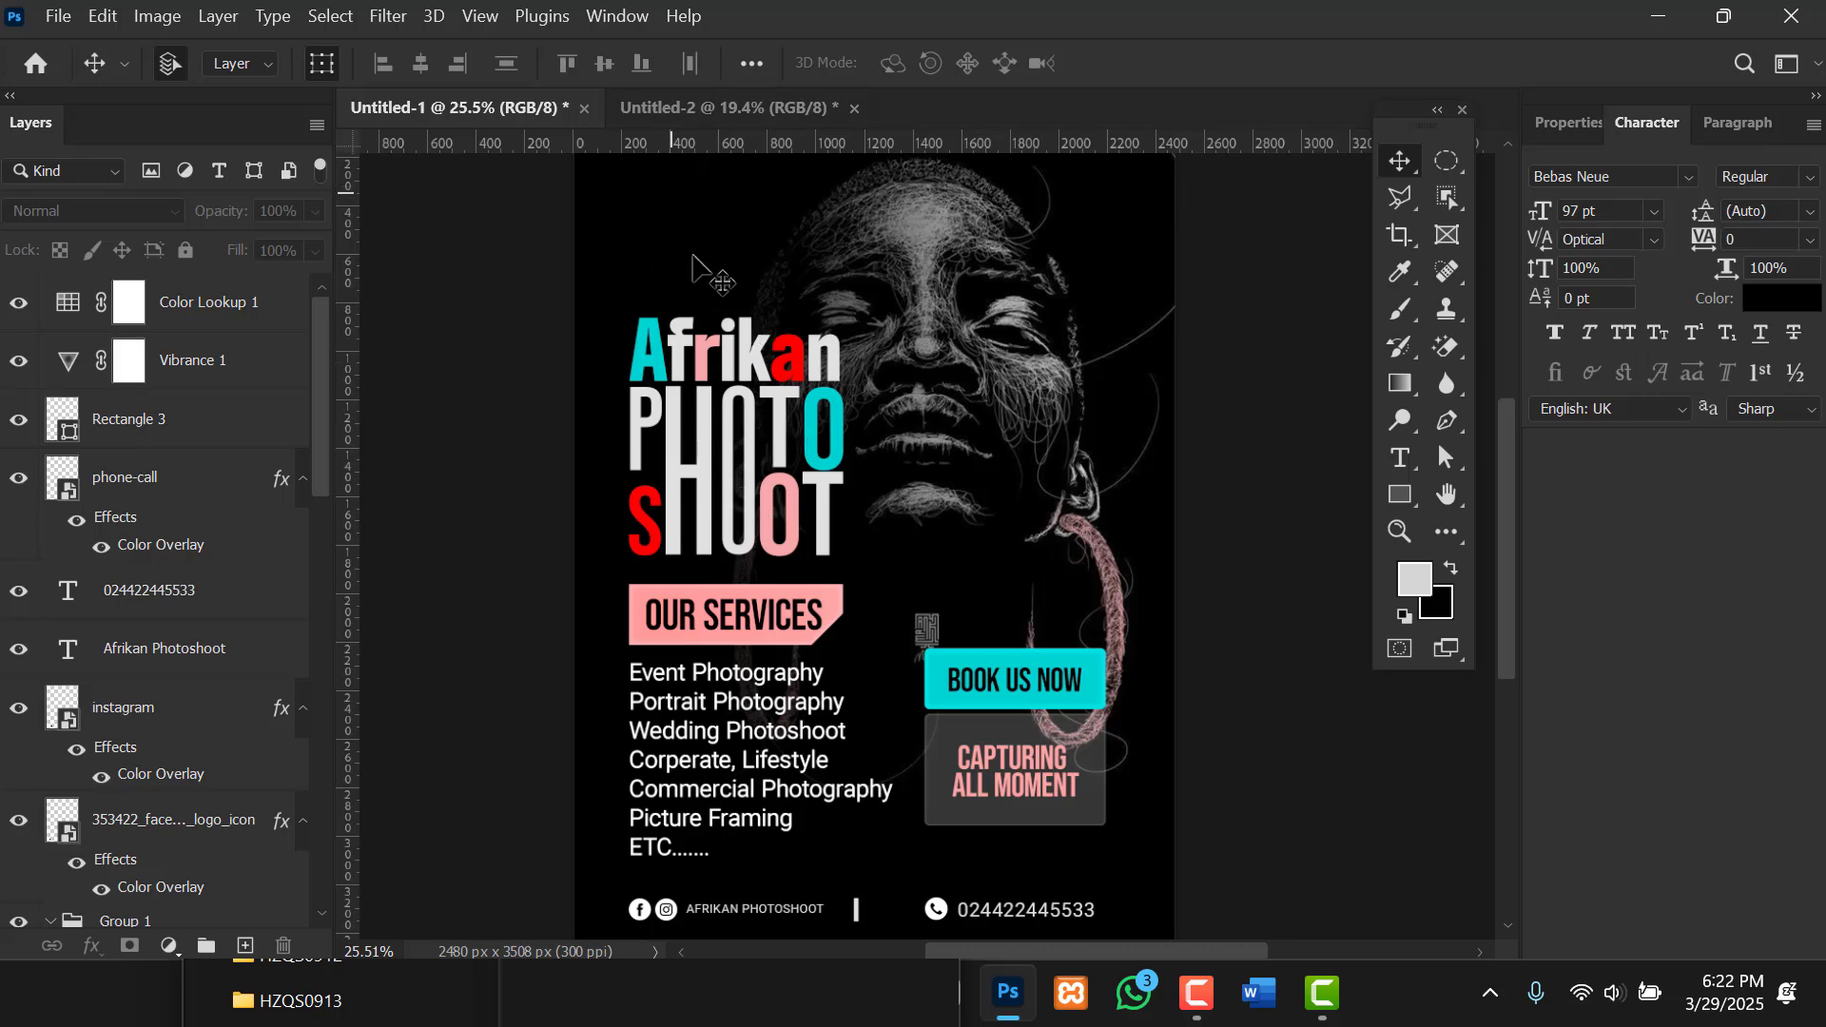
pyautogui.scroll(-2, 809, 454)
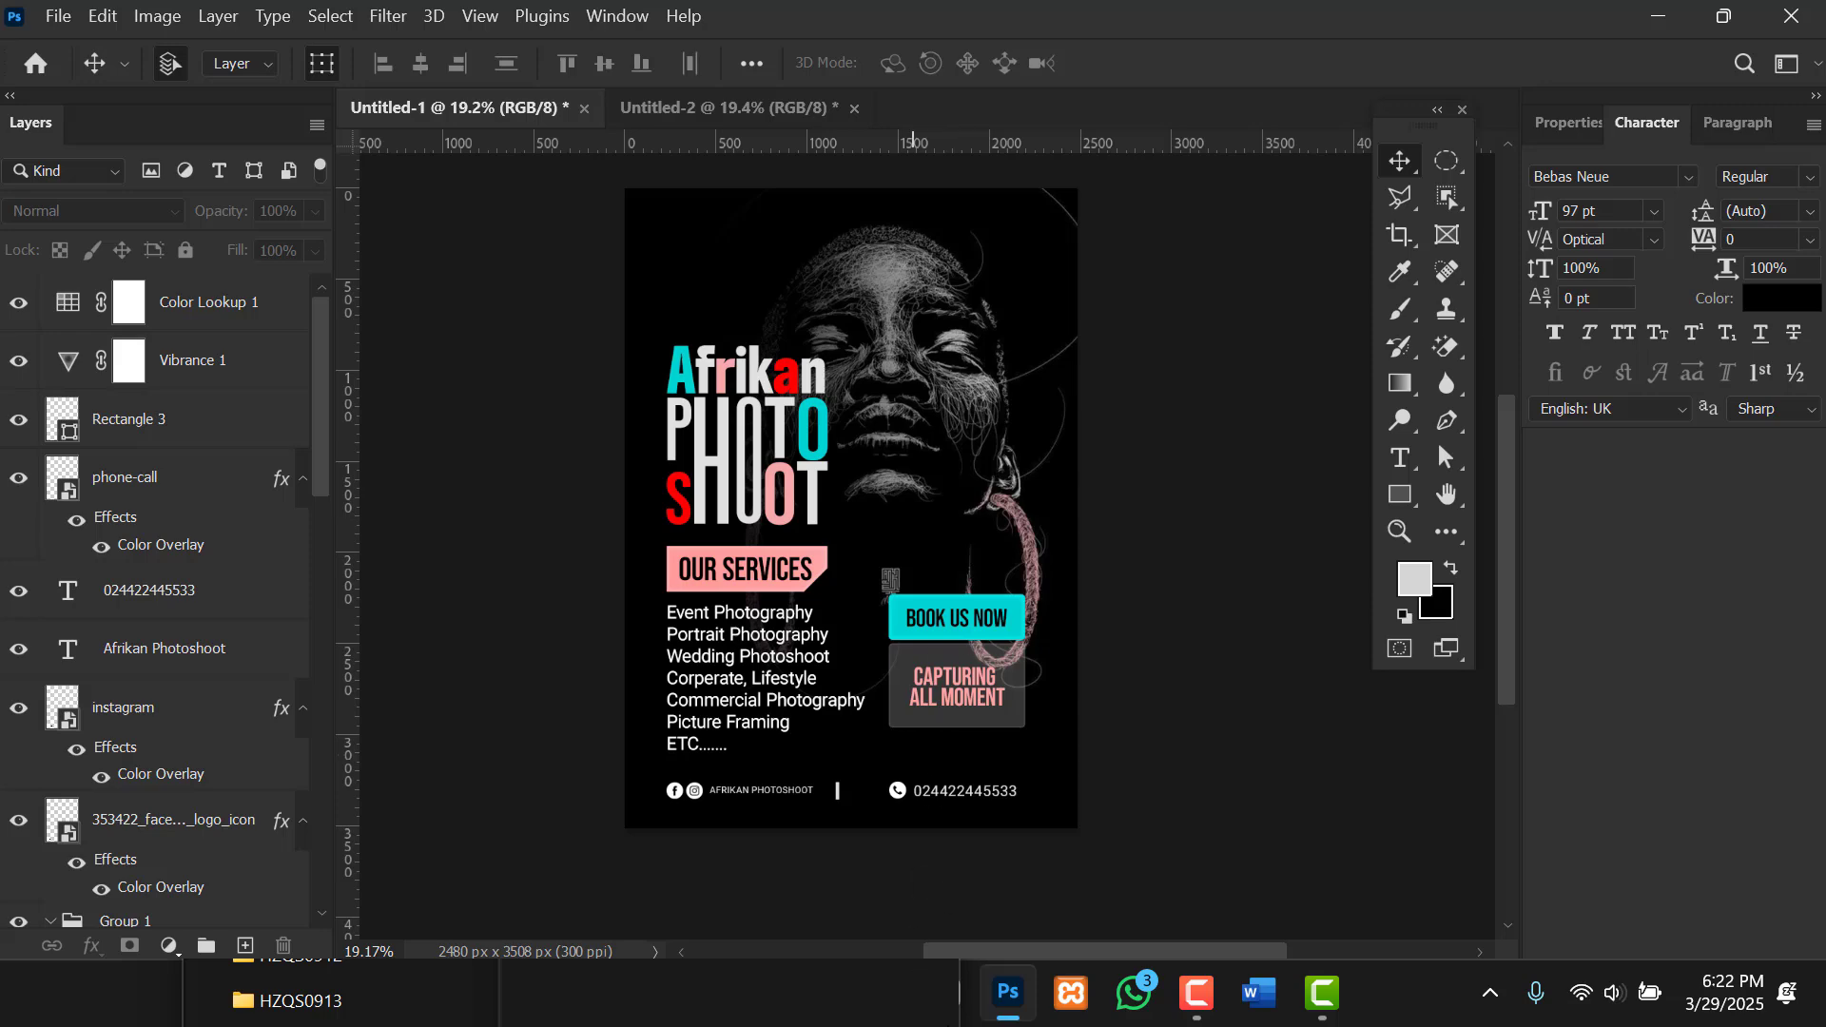
# Switch to the Edge browser and open pinterest.com in a new tab.
pyautogui.moveTo(769, 1012)
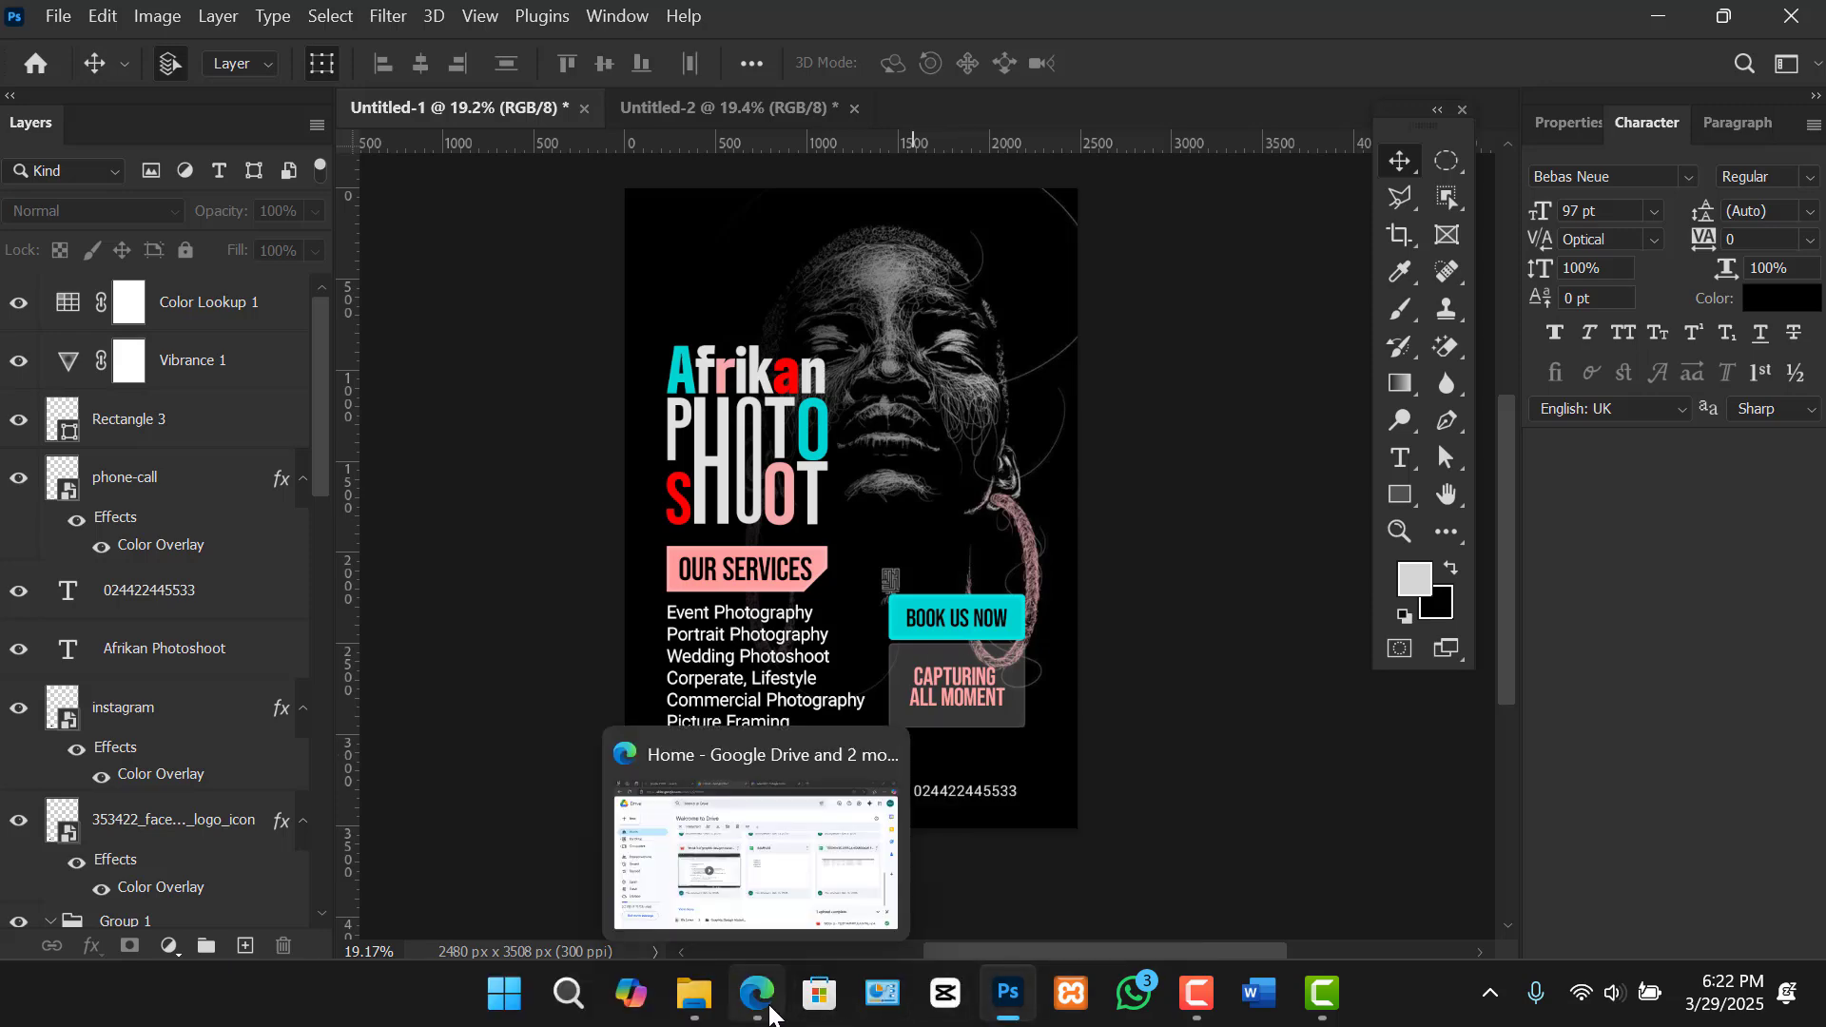
pyautogui.click(769, 1008)
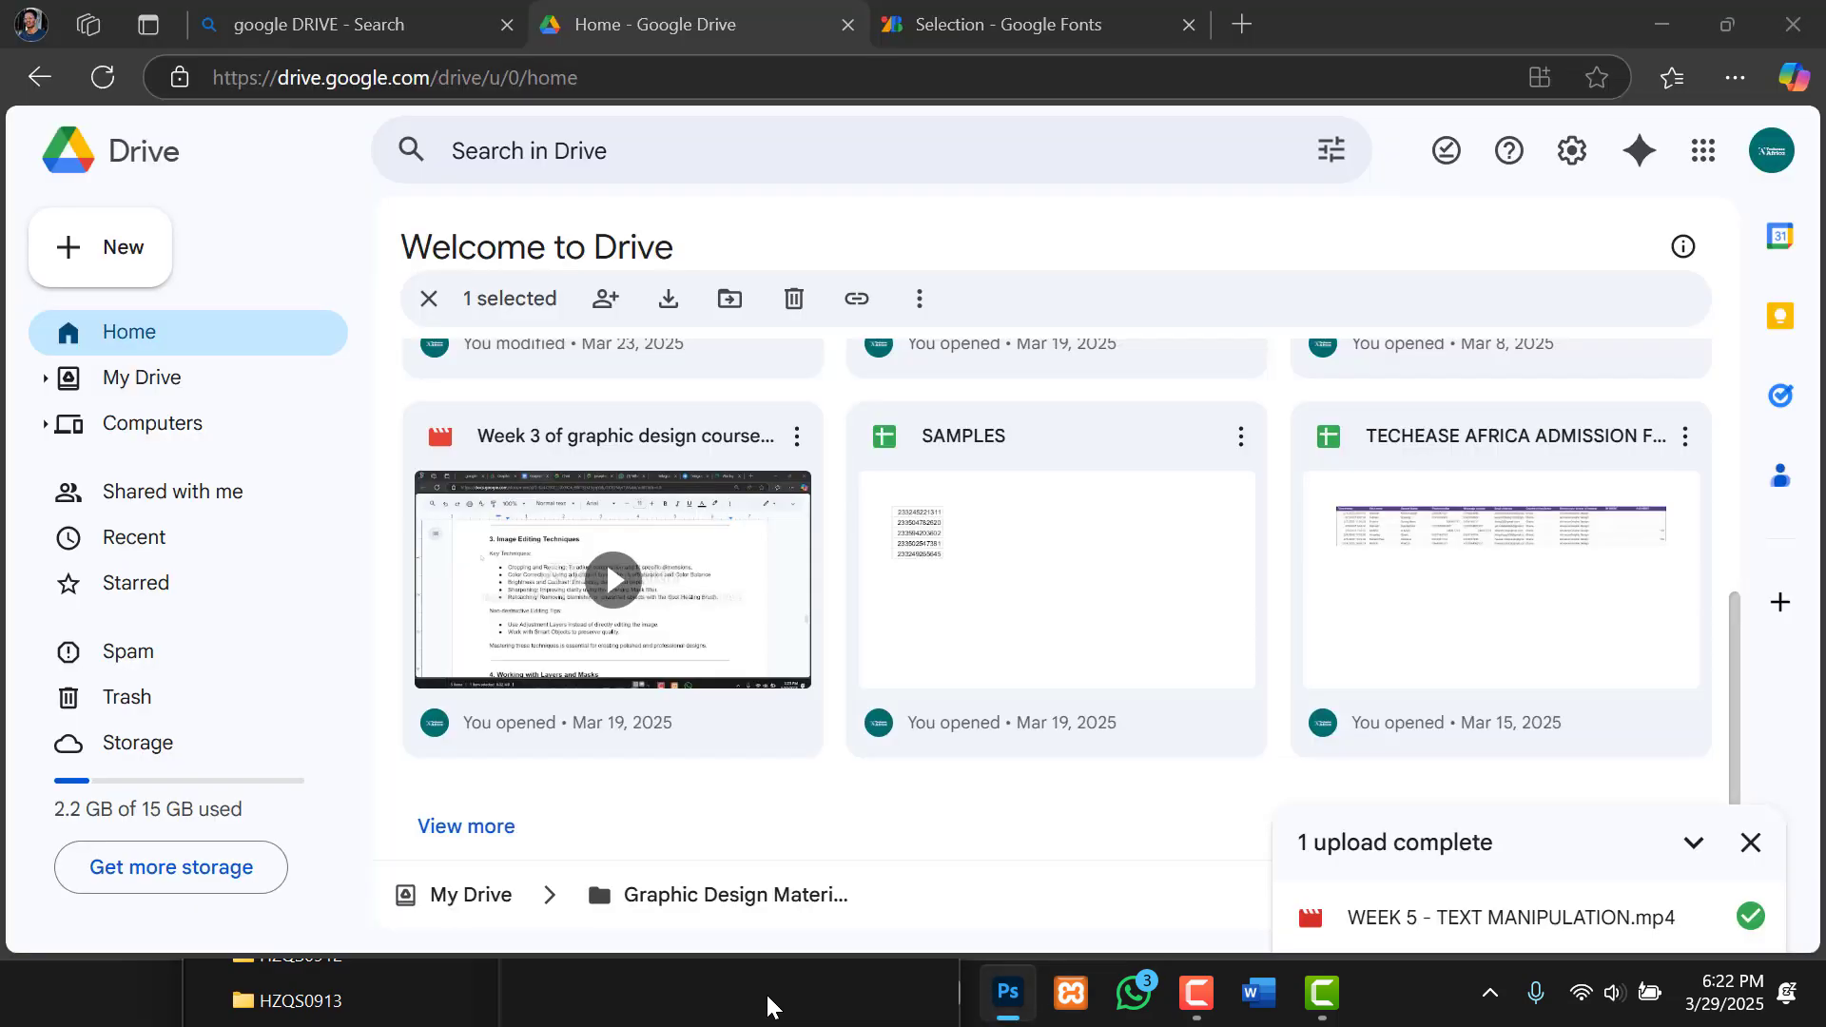
pyautogui.click(1240, 25)
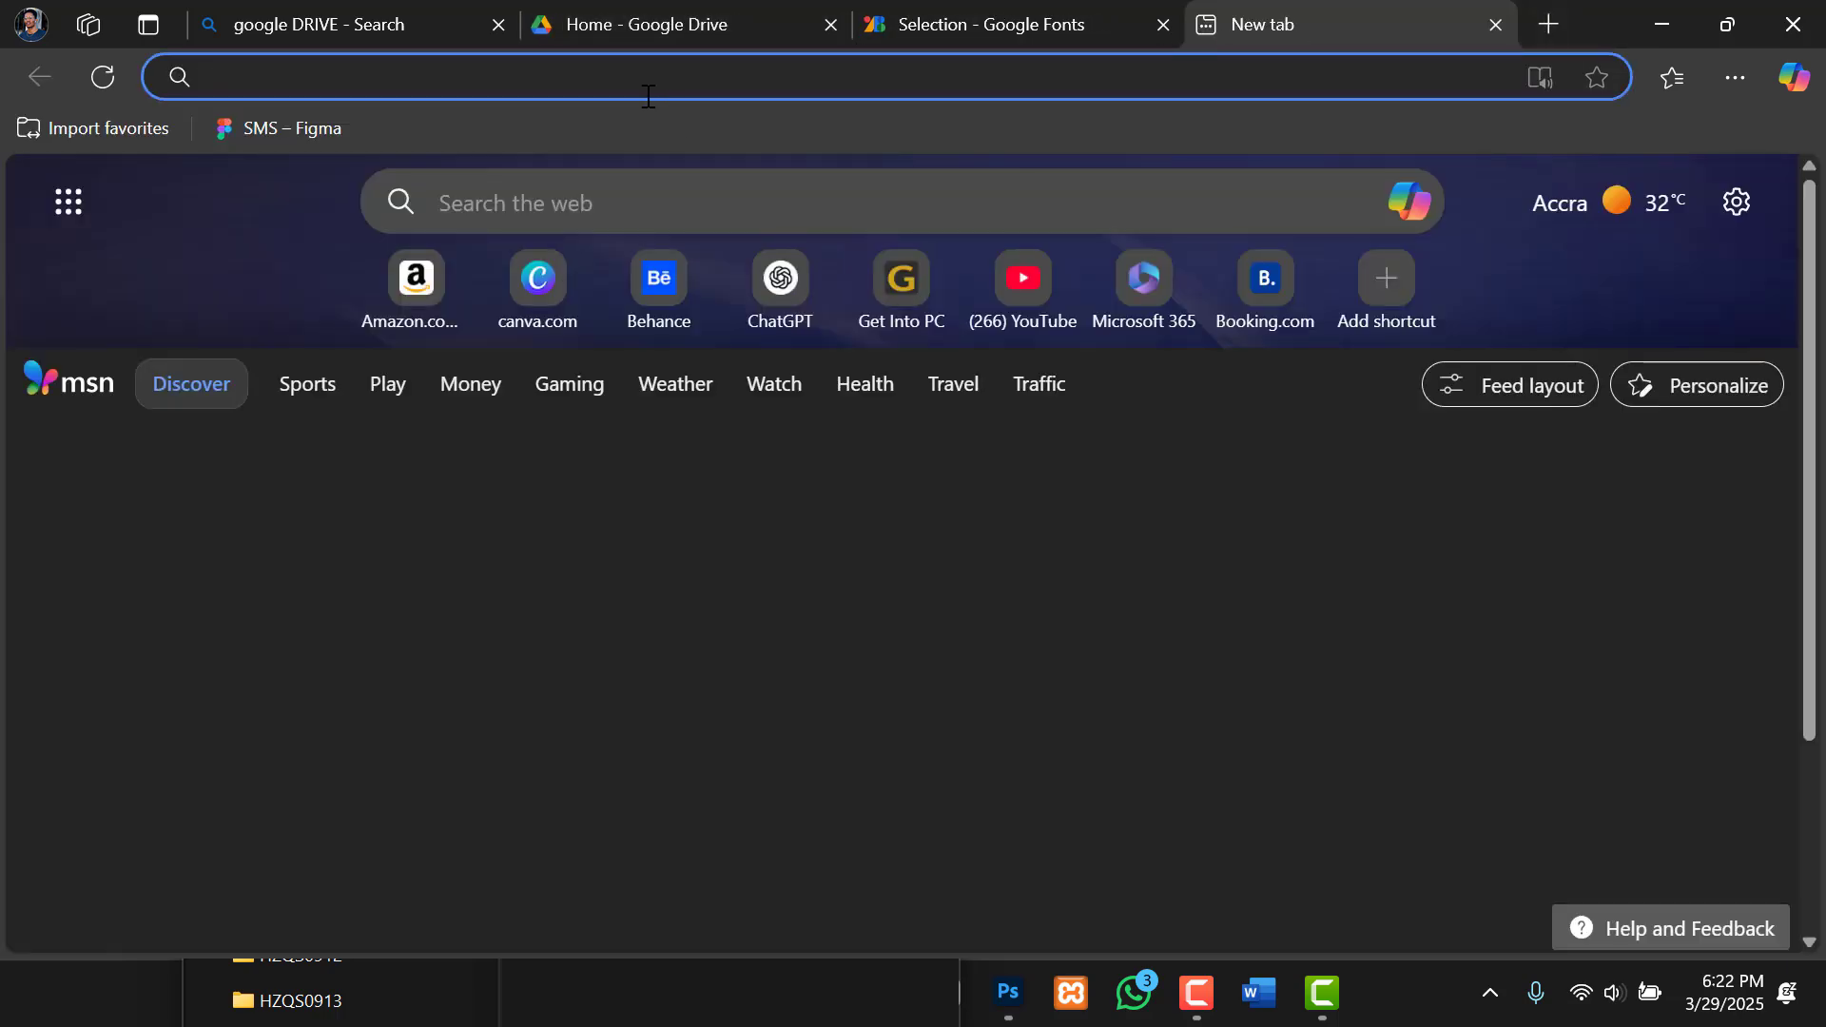
pyautogui.write('PINTerest.com')
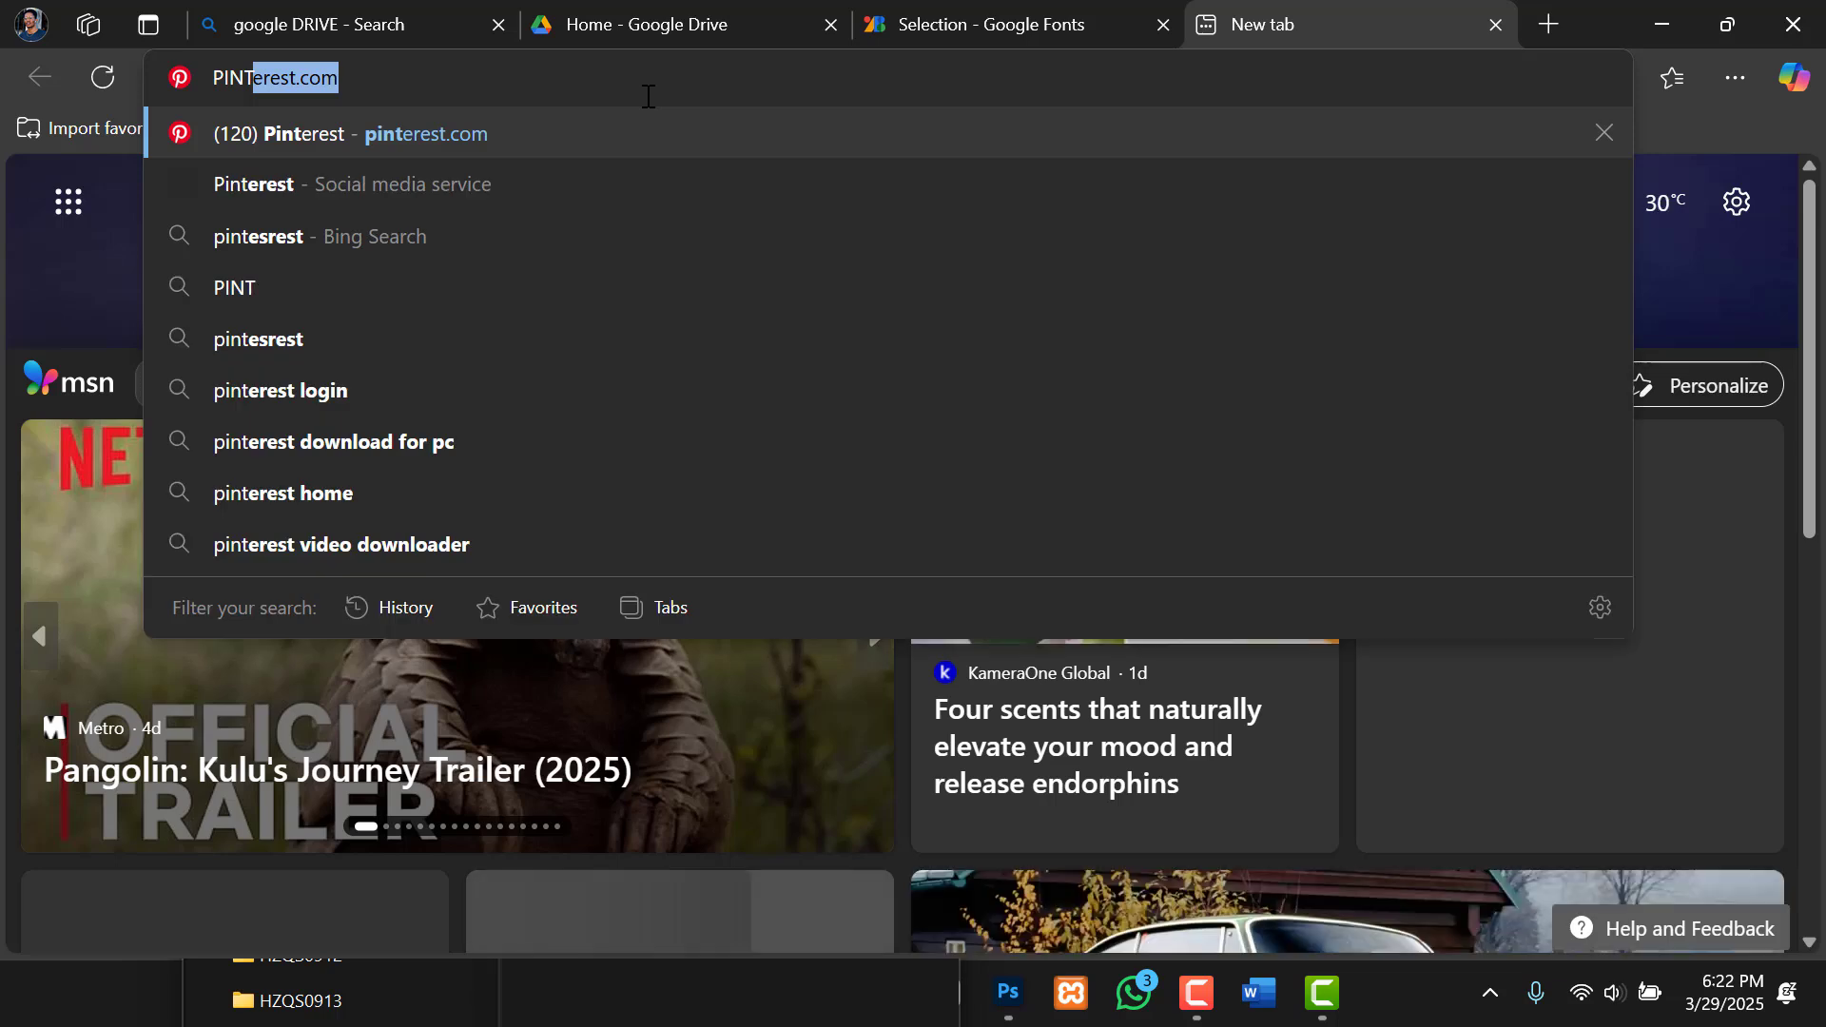
pyautogui.press('Return')
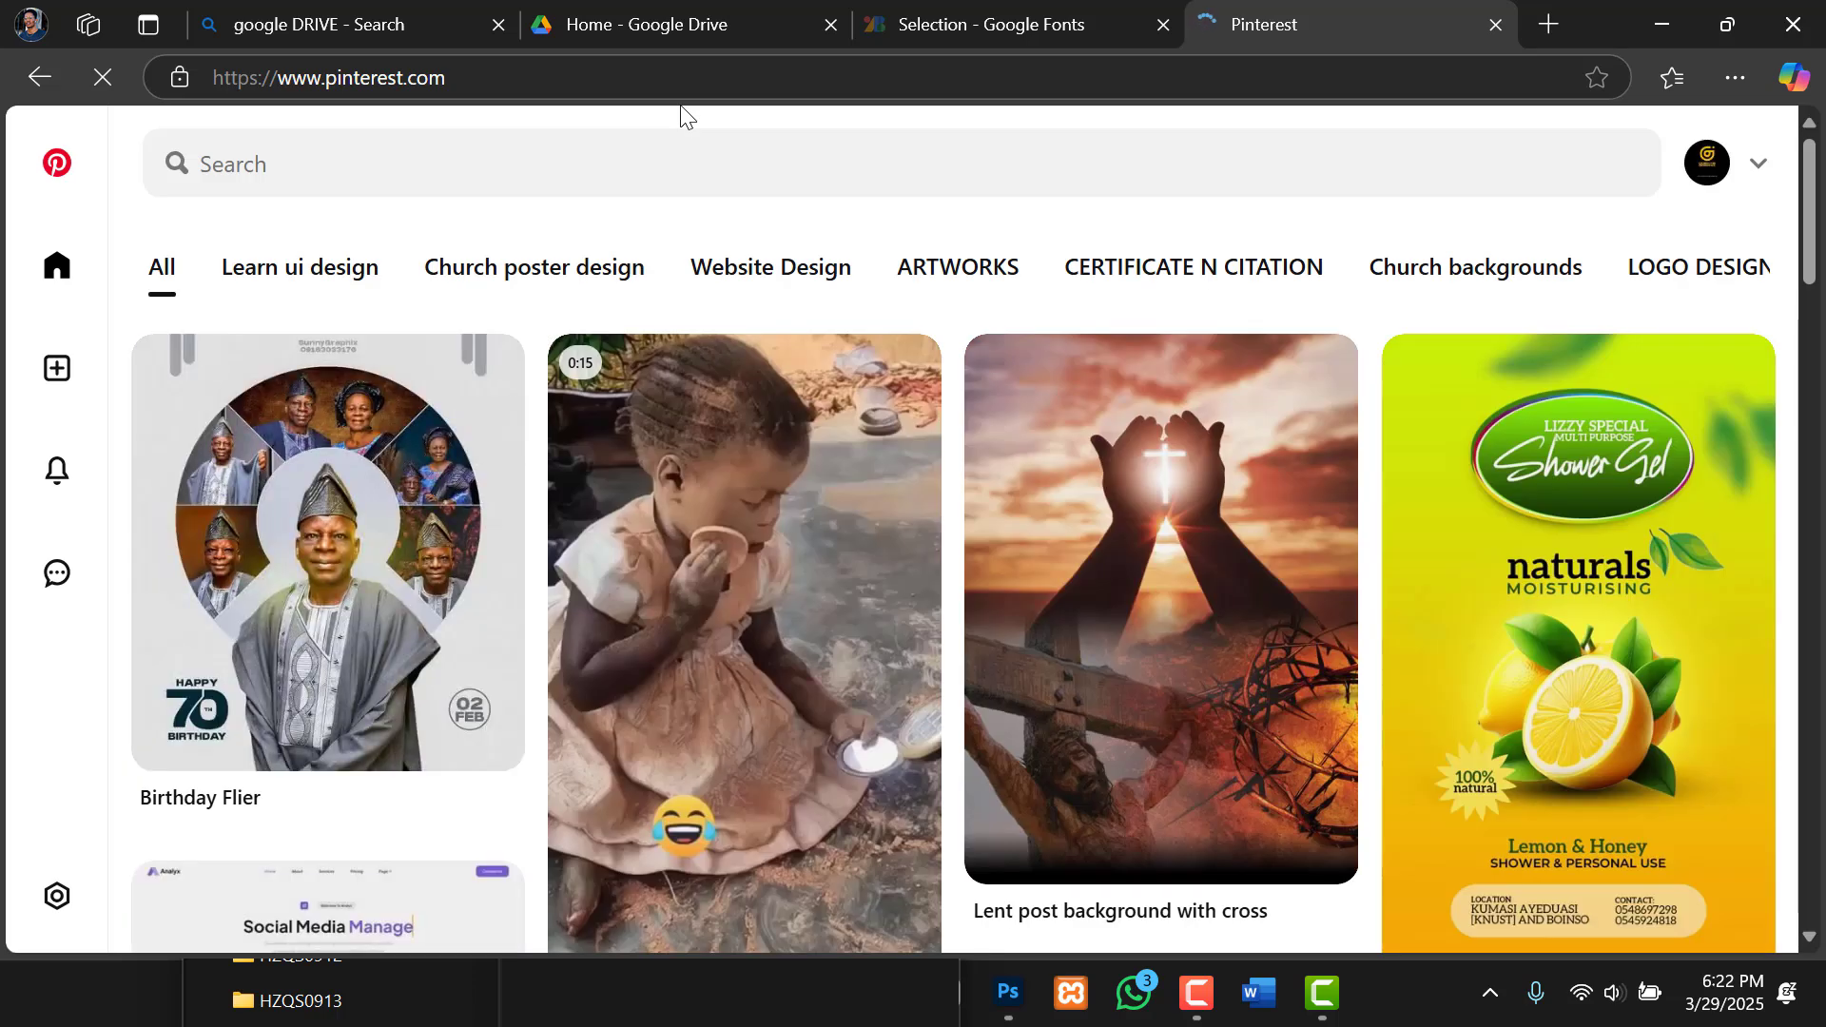
pyautogui.scroll(-1, 681, 114)
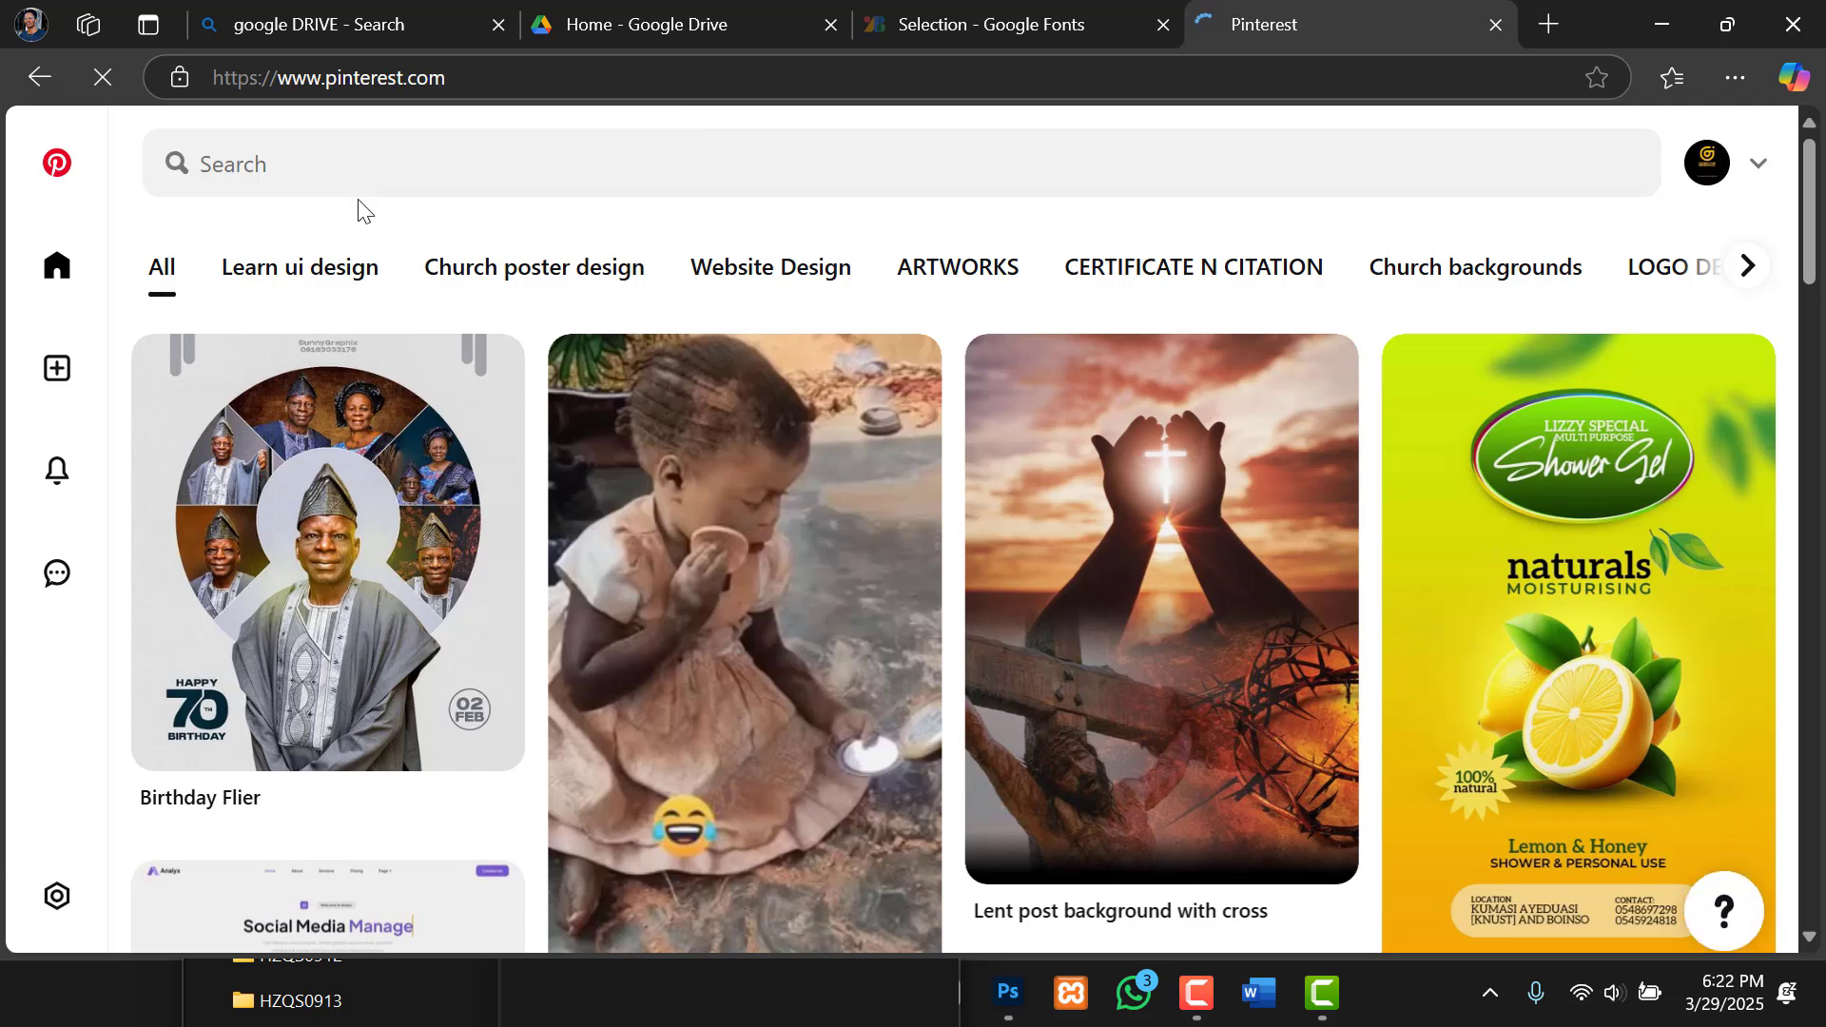
# Search Pinterest for "african woman model hd" and look through the resulting pins.
pyautogui.click(334, 184)
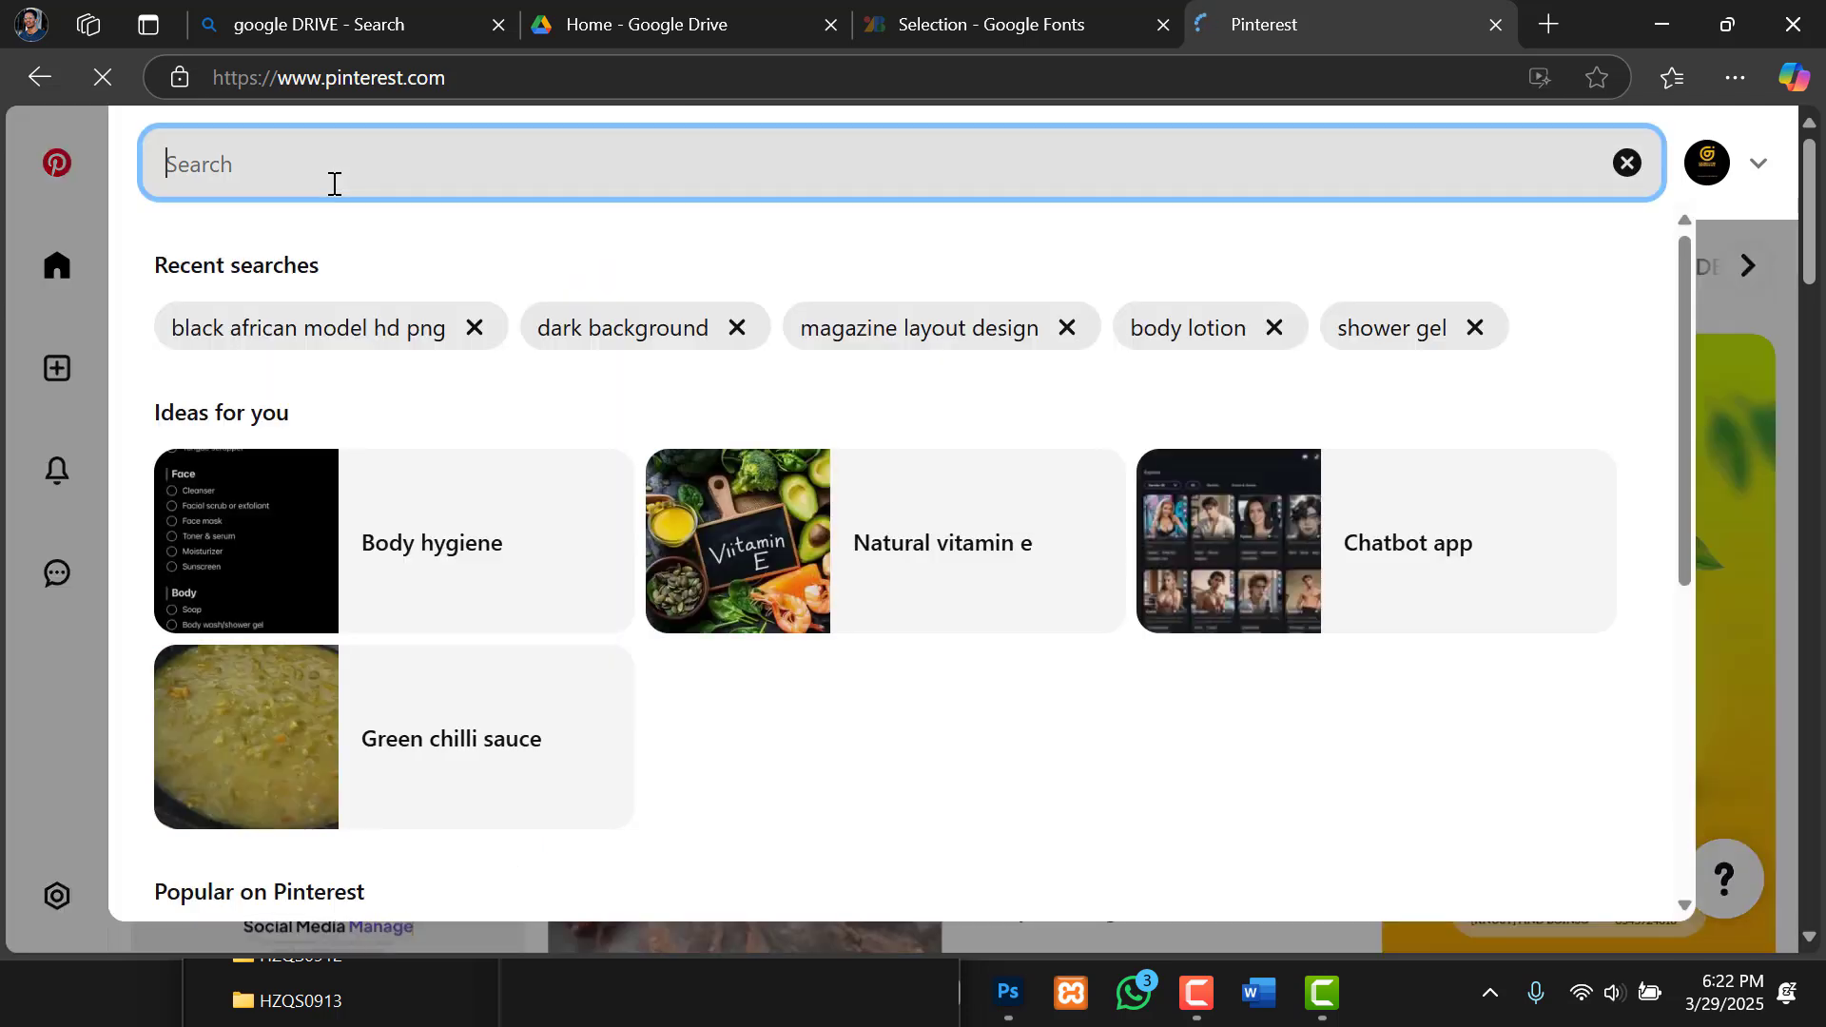
pyautogui.write('africa')
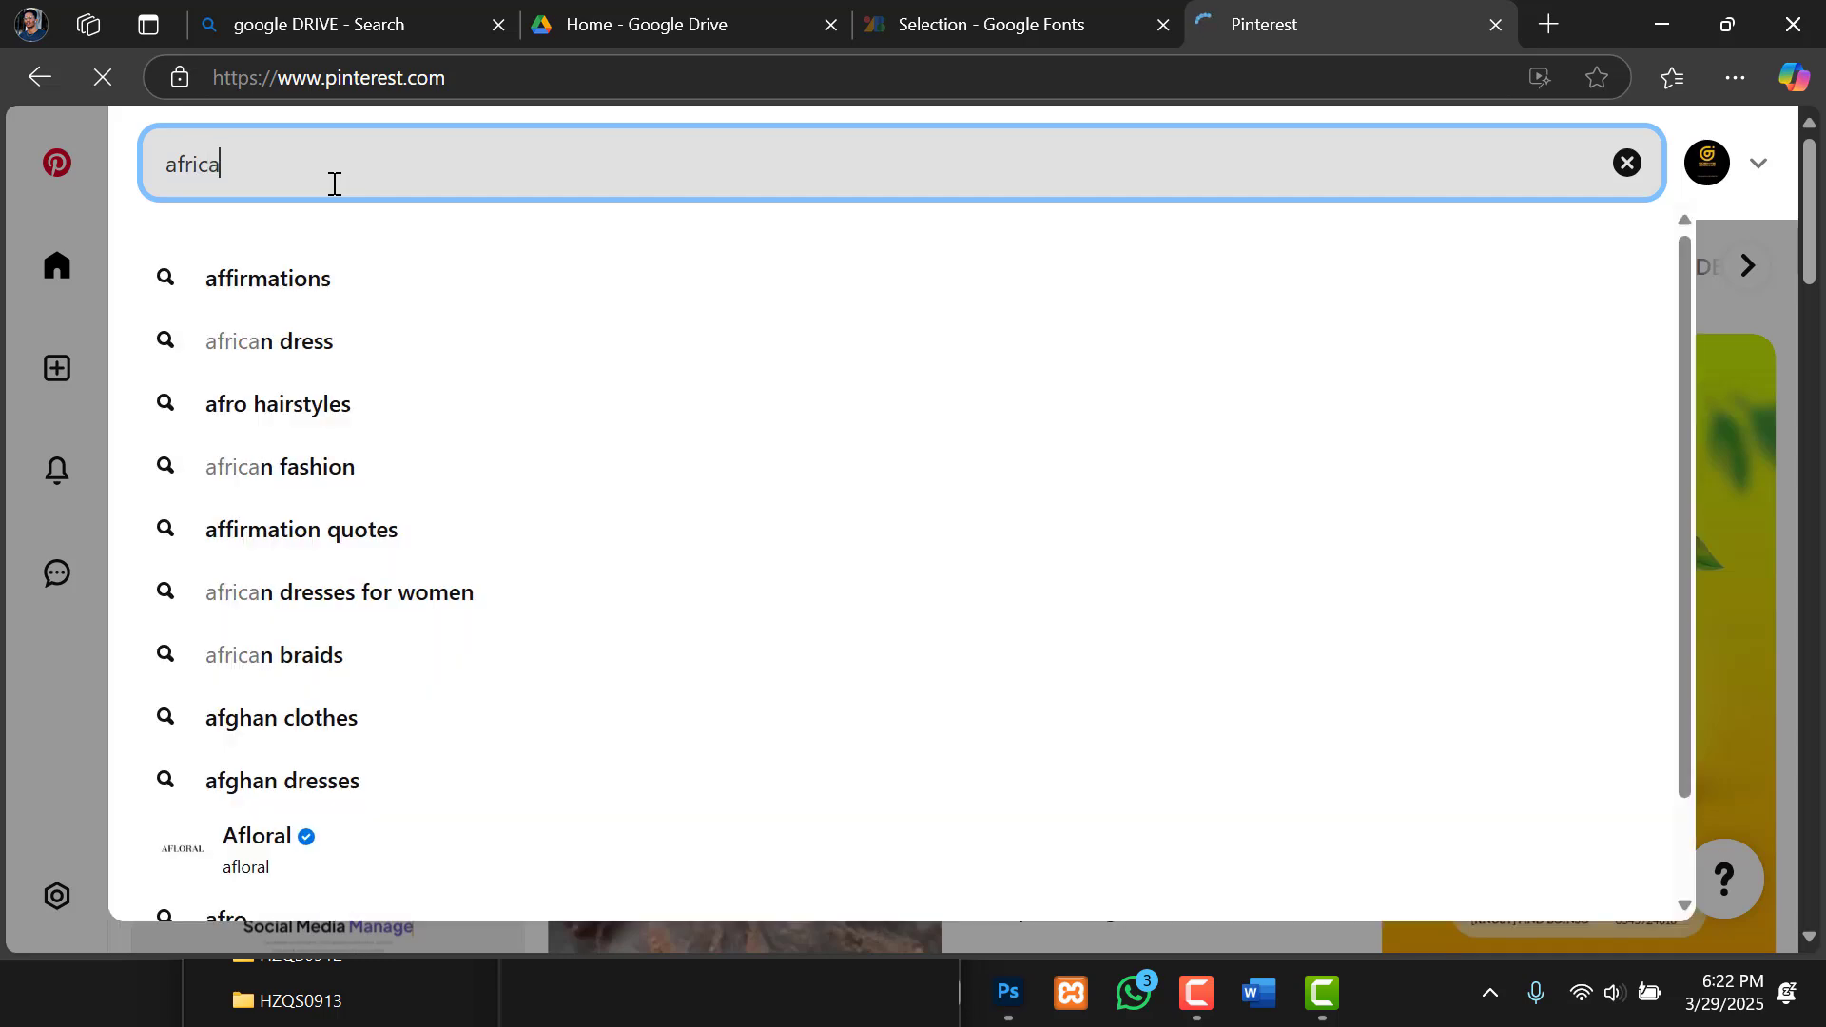
pyautogui.write('n wo')
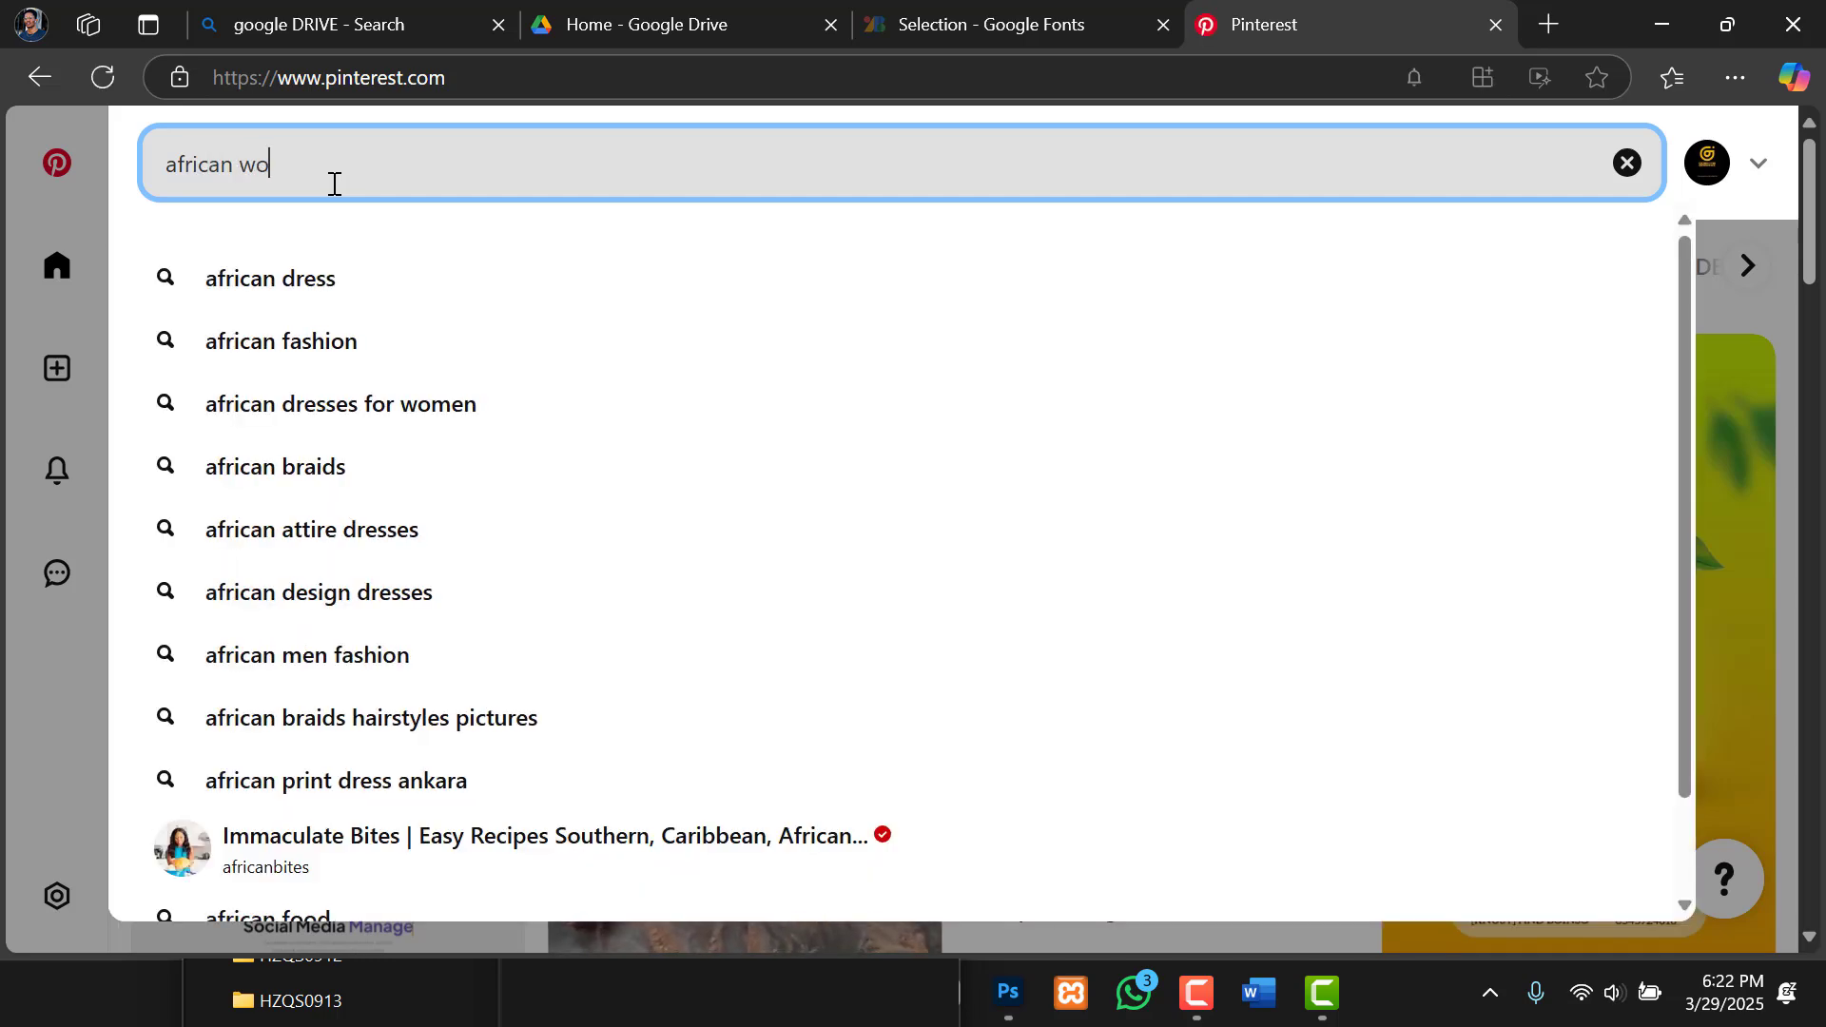
pyautogui.write('man model')
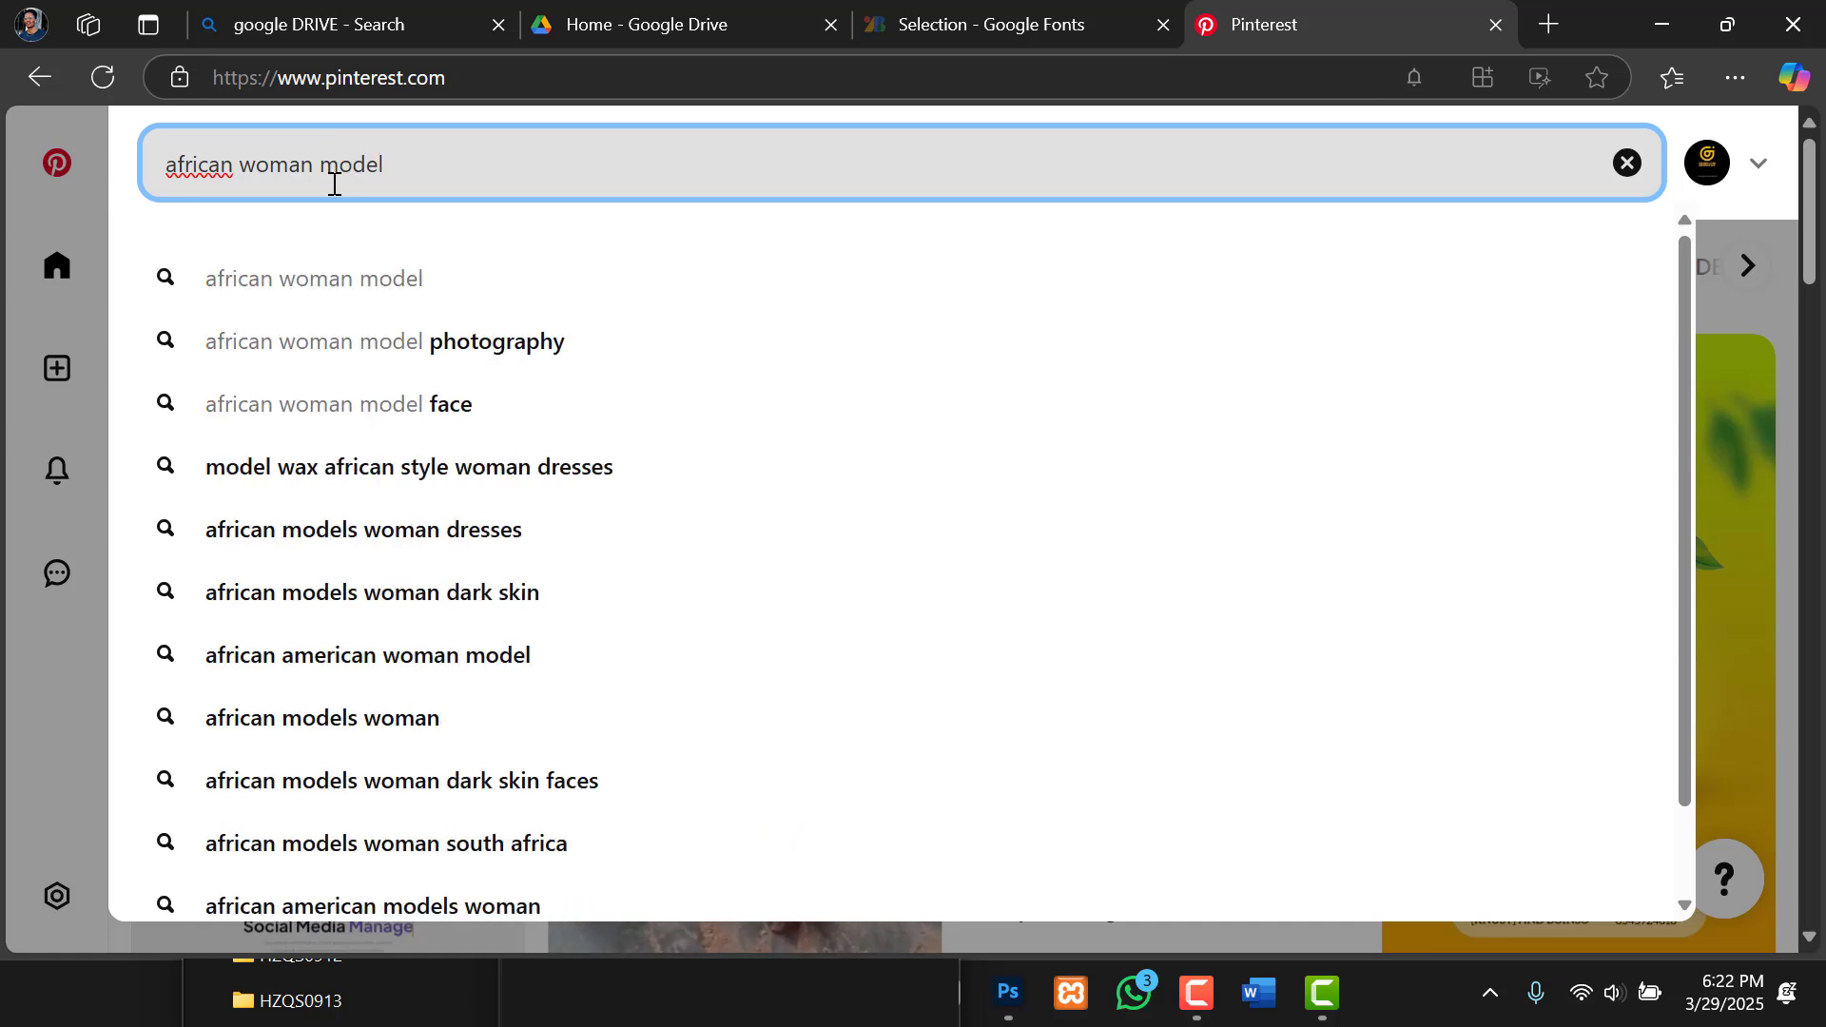
pyautogui.write(' hd')
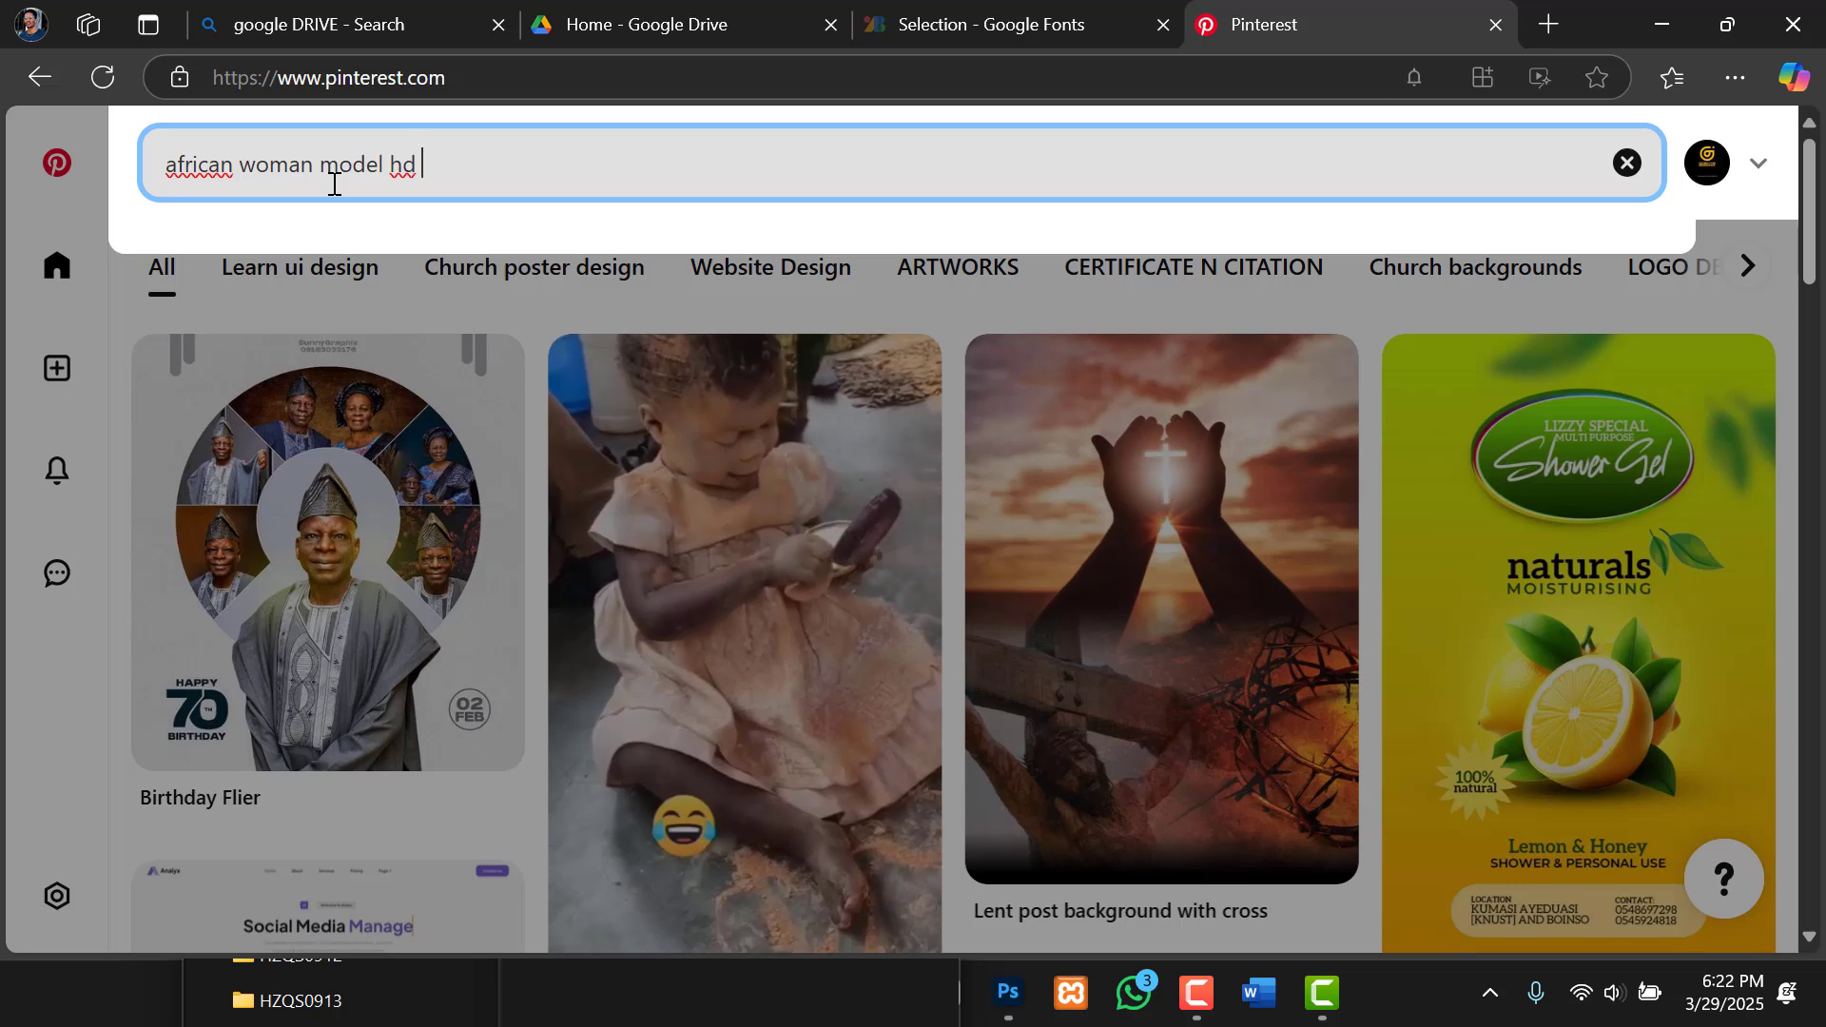
pyautogui.press('Return')
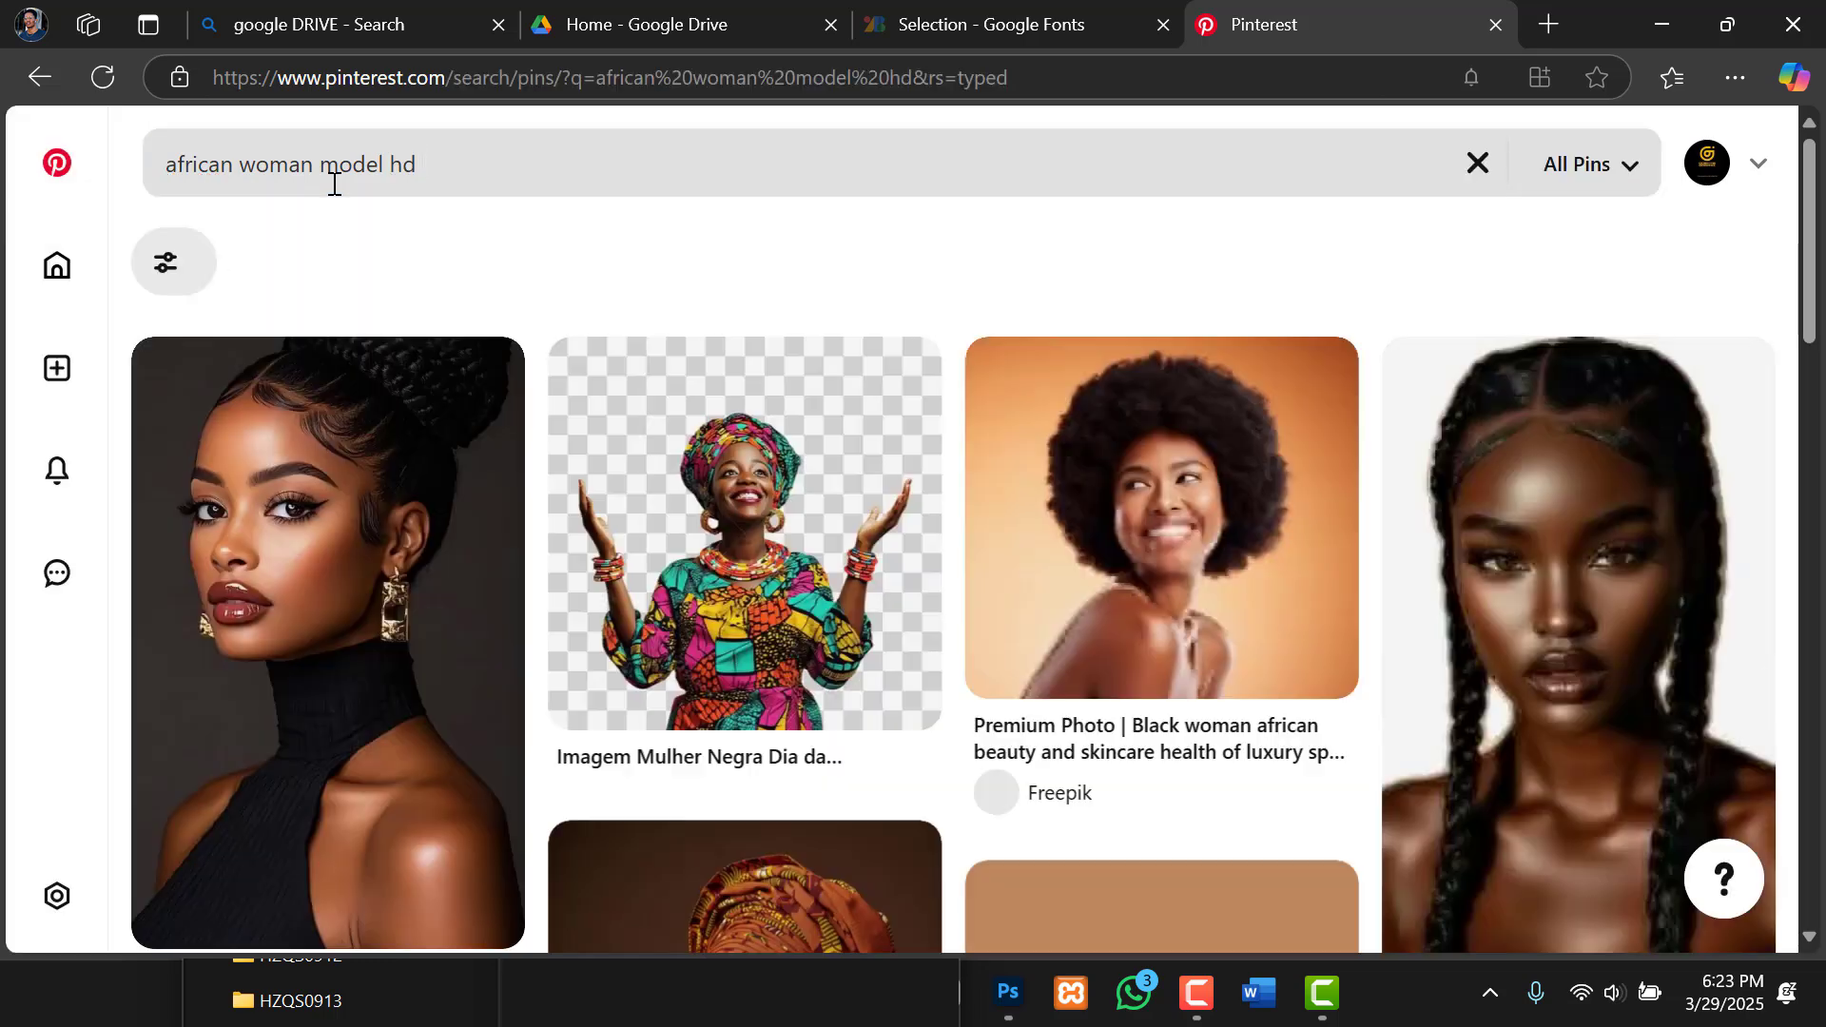
pyautogui.scroll(-6, 718, 438)
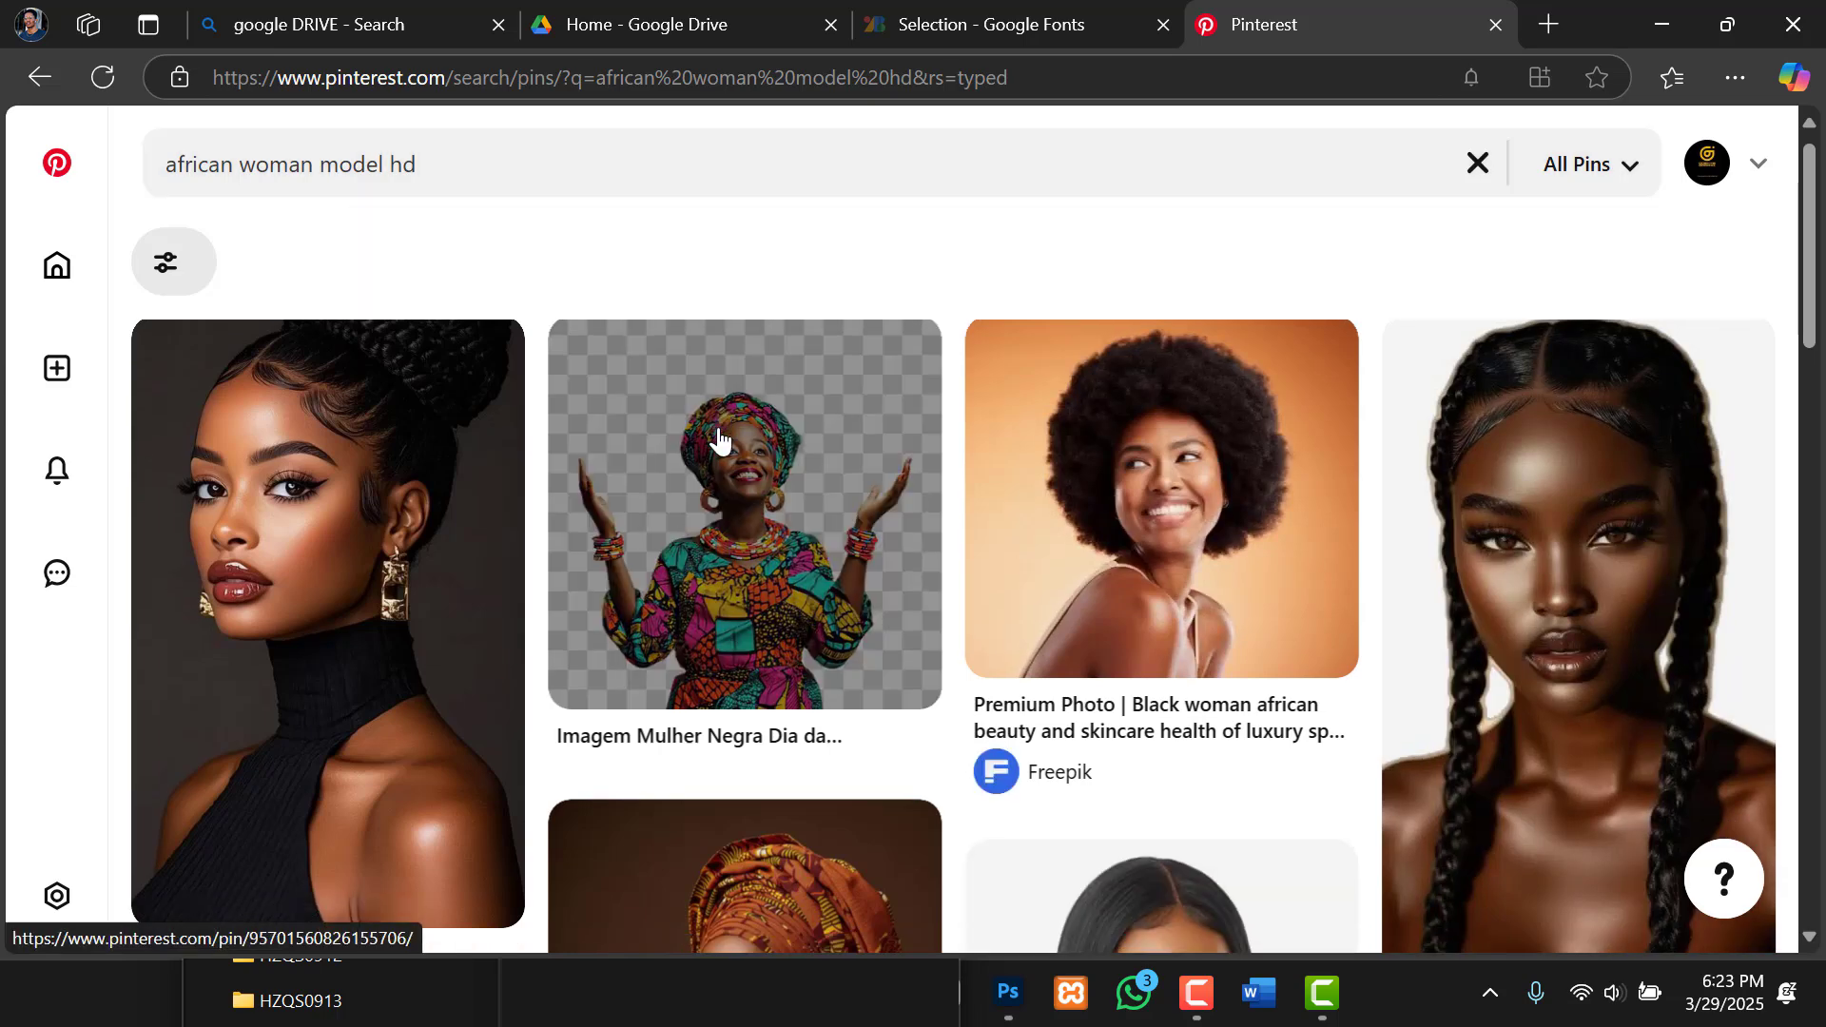
pyautogui.scroll(-5, 718, 436)
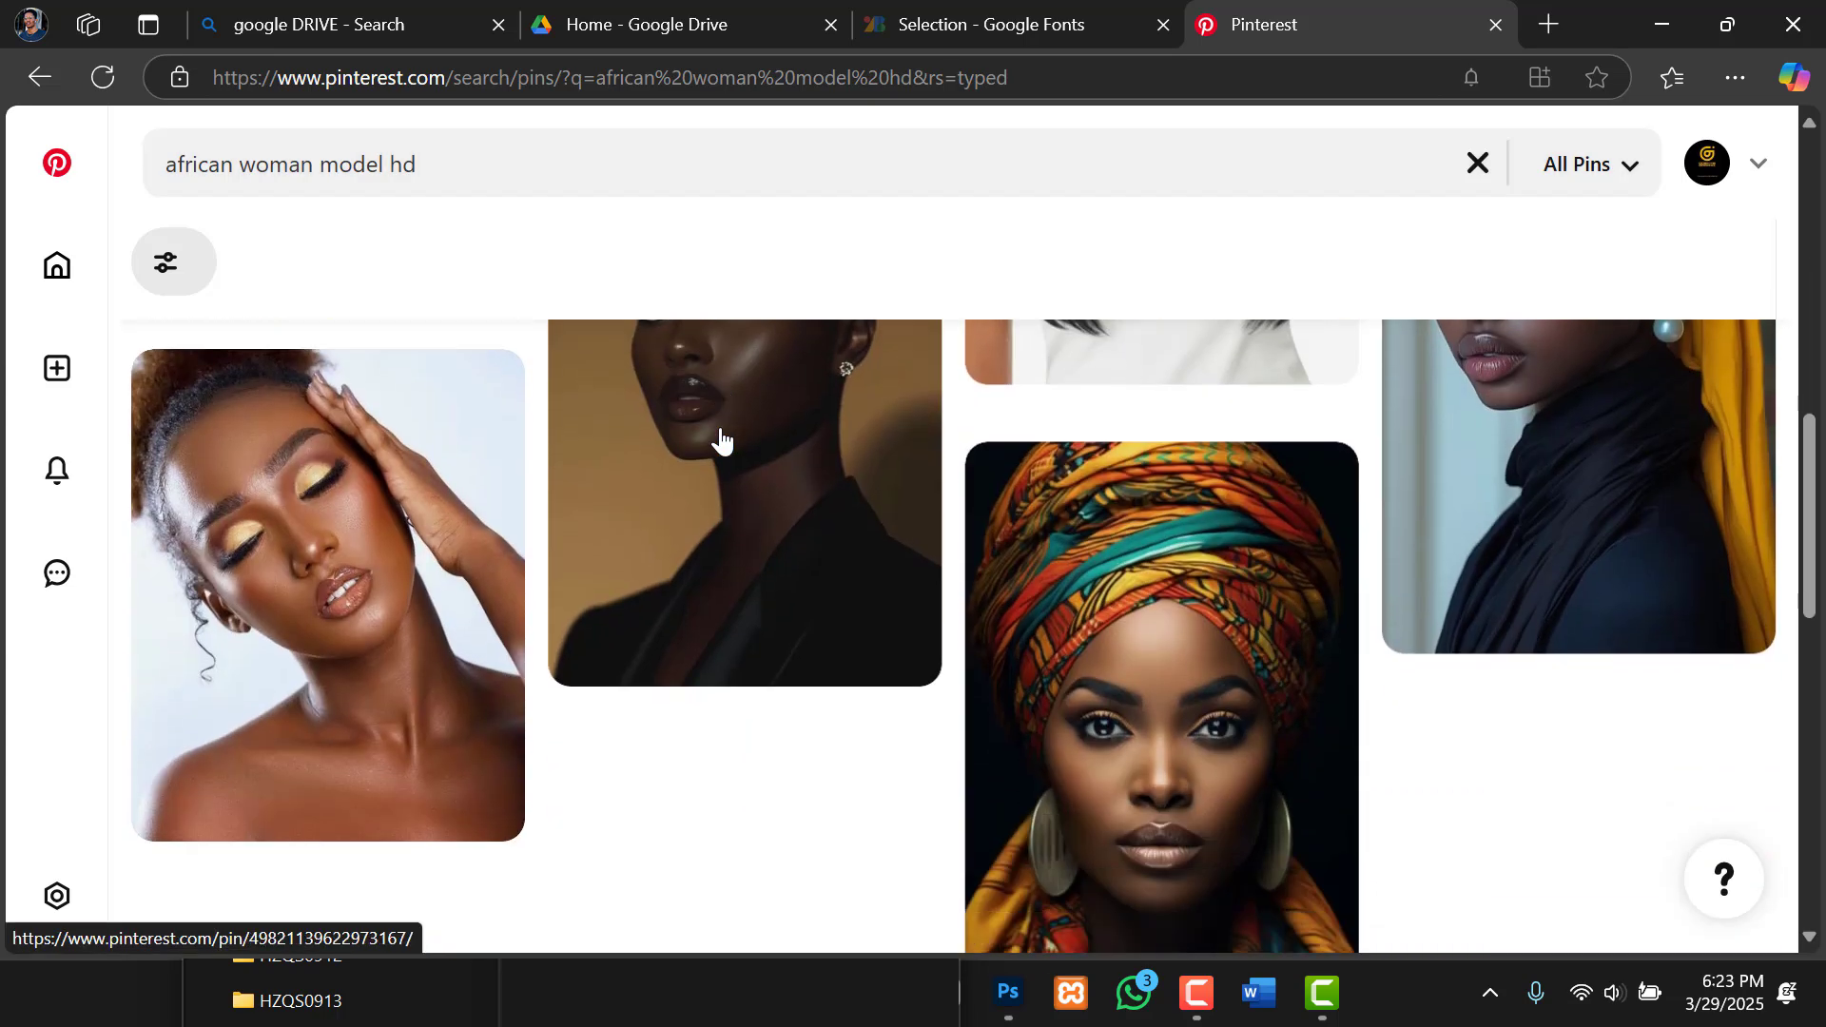
pyautogui.scroll(5, 618, 342)
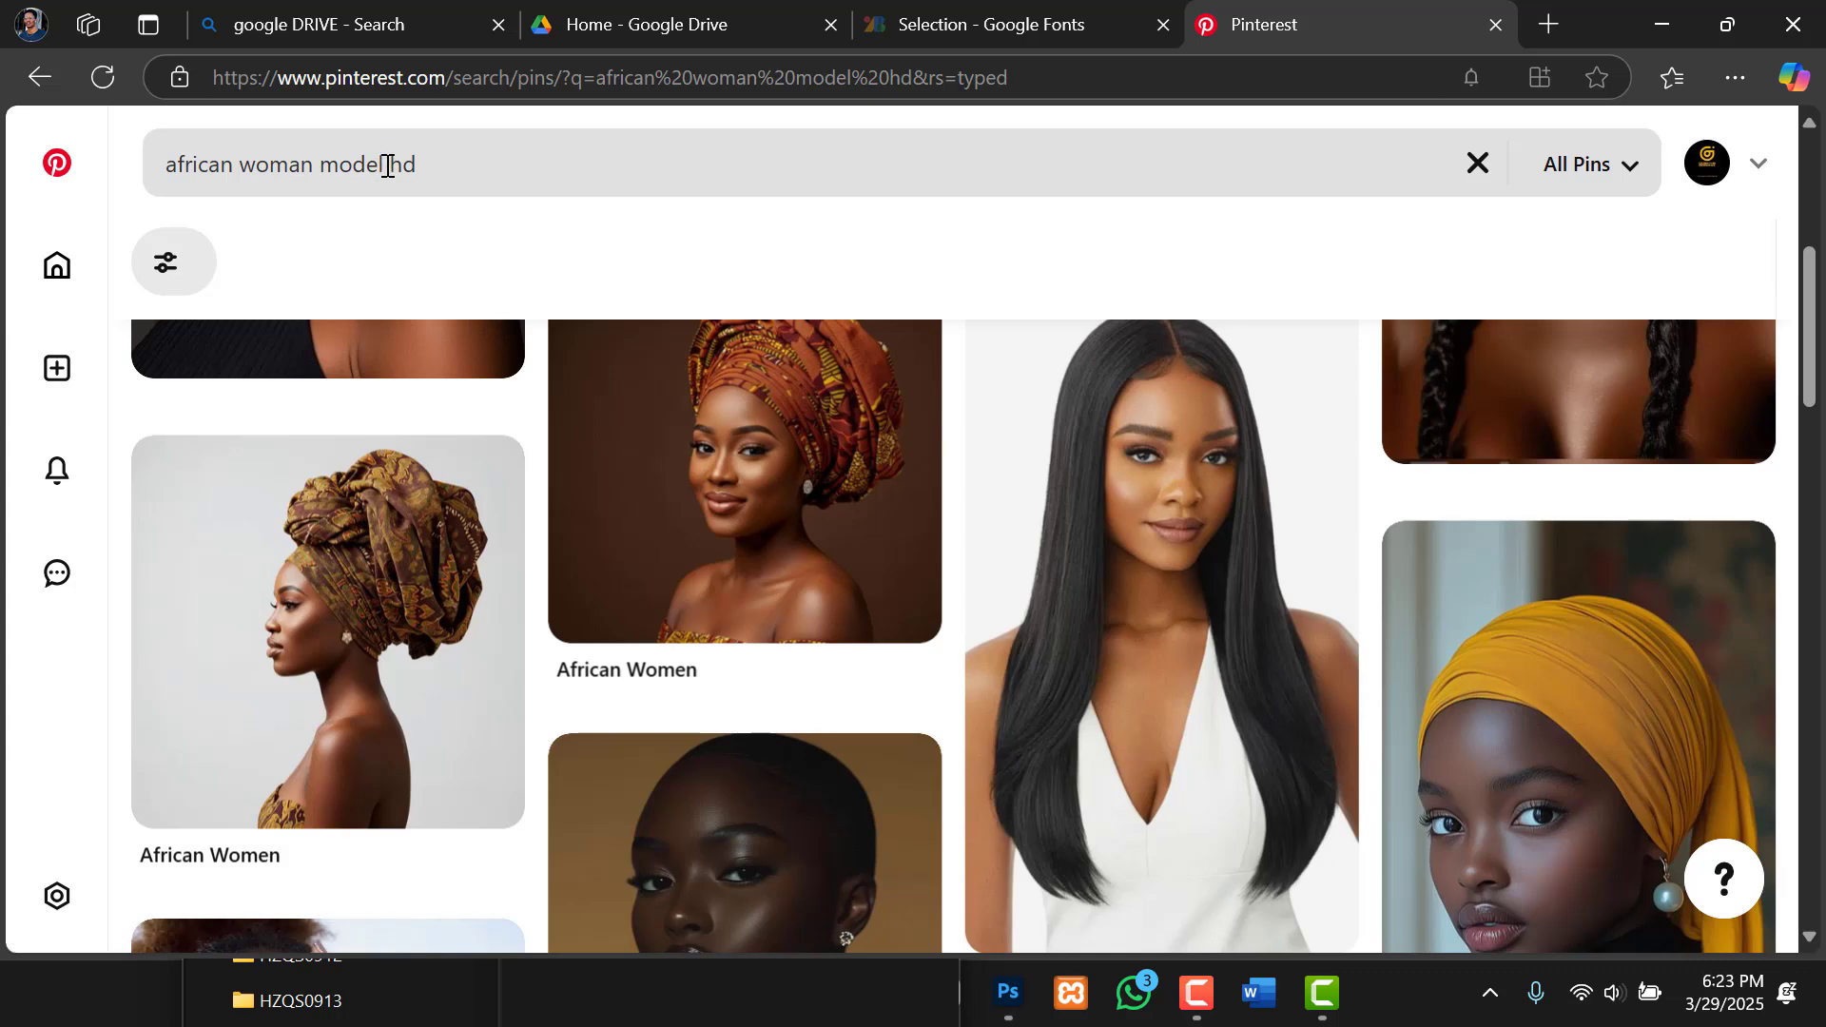
# Refine the Pinterest search to "african woman model black and white hd".
pyautogui.click(460, 211)
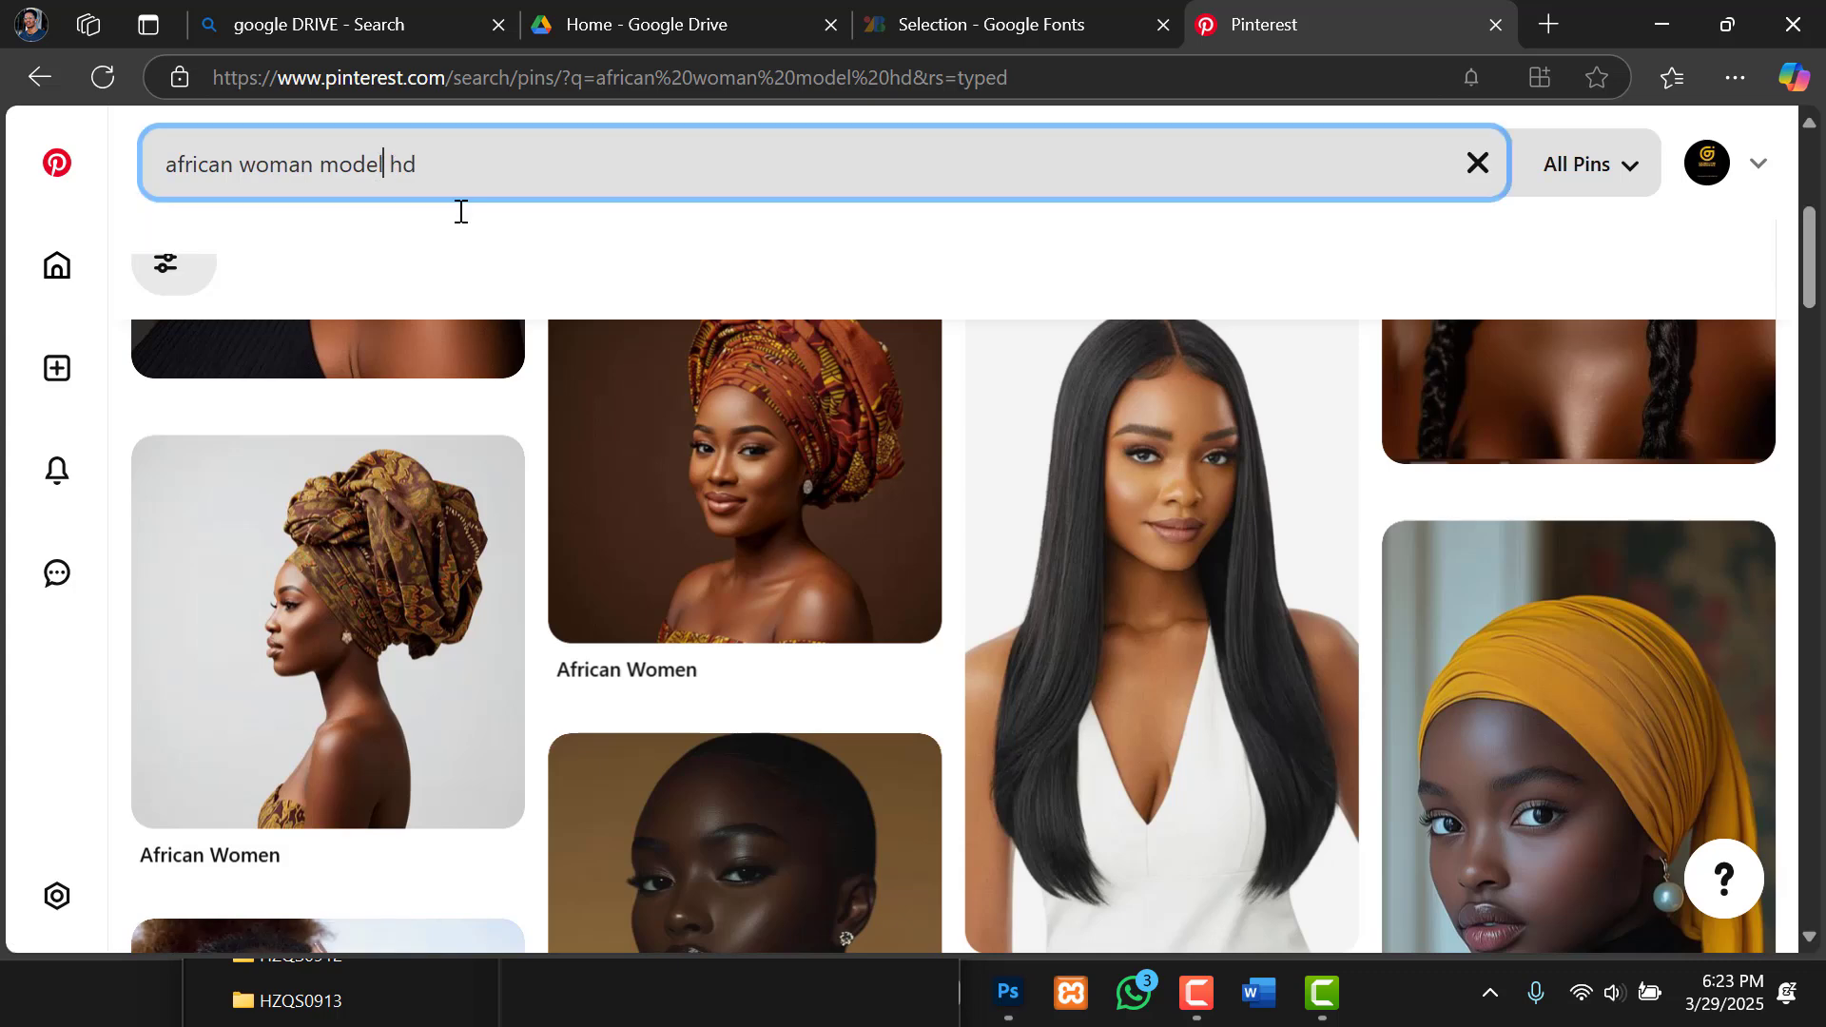
pyautogui.write('b ')
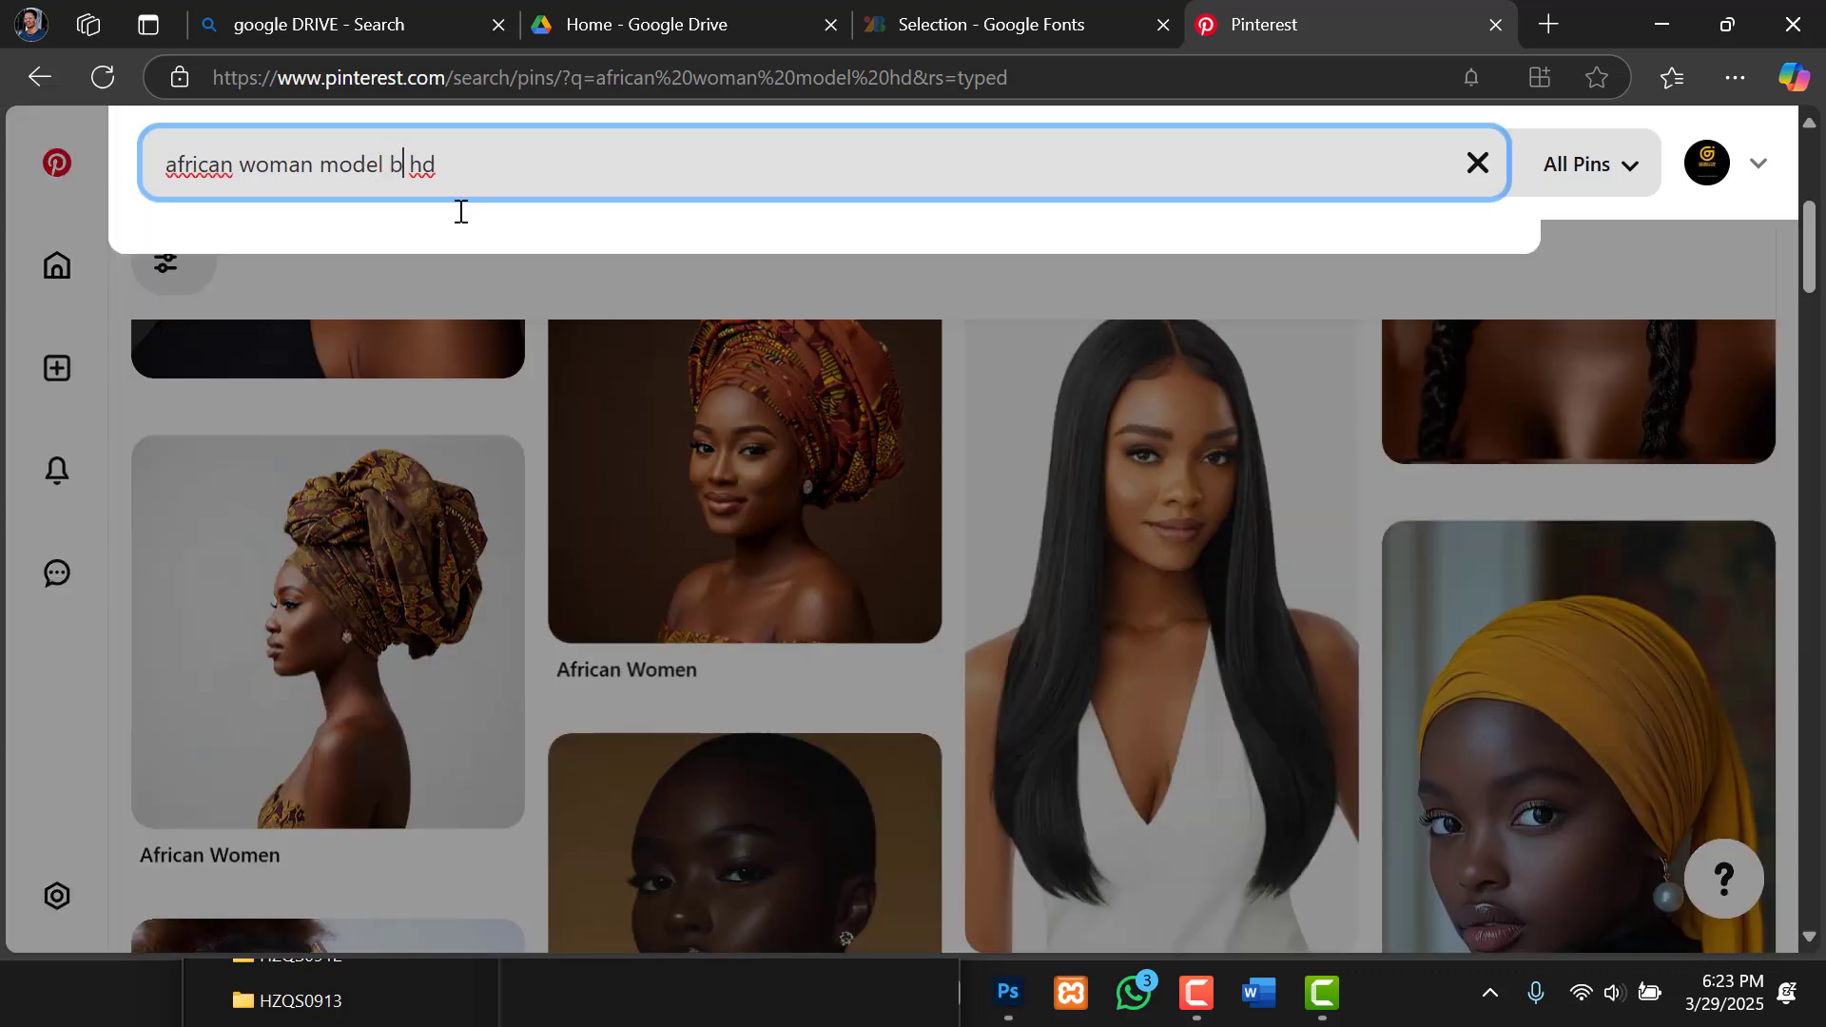
pyautogui.write('lack and p')
pyautogui.press('BackSpace')
pyautogui.write('w')
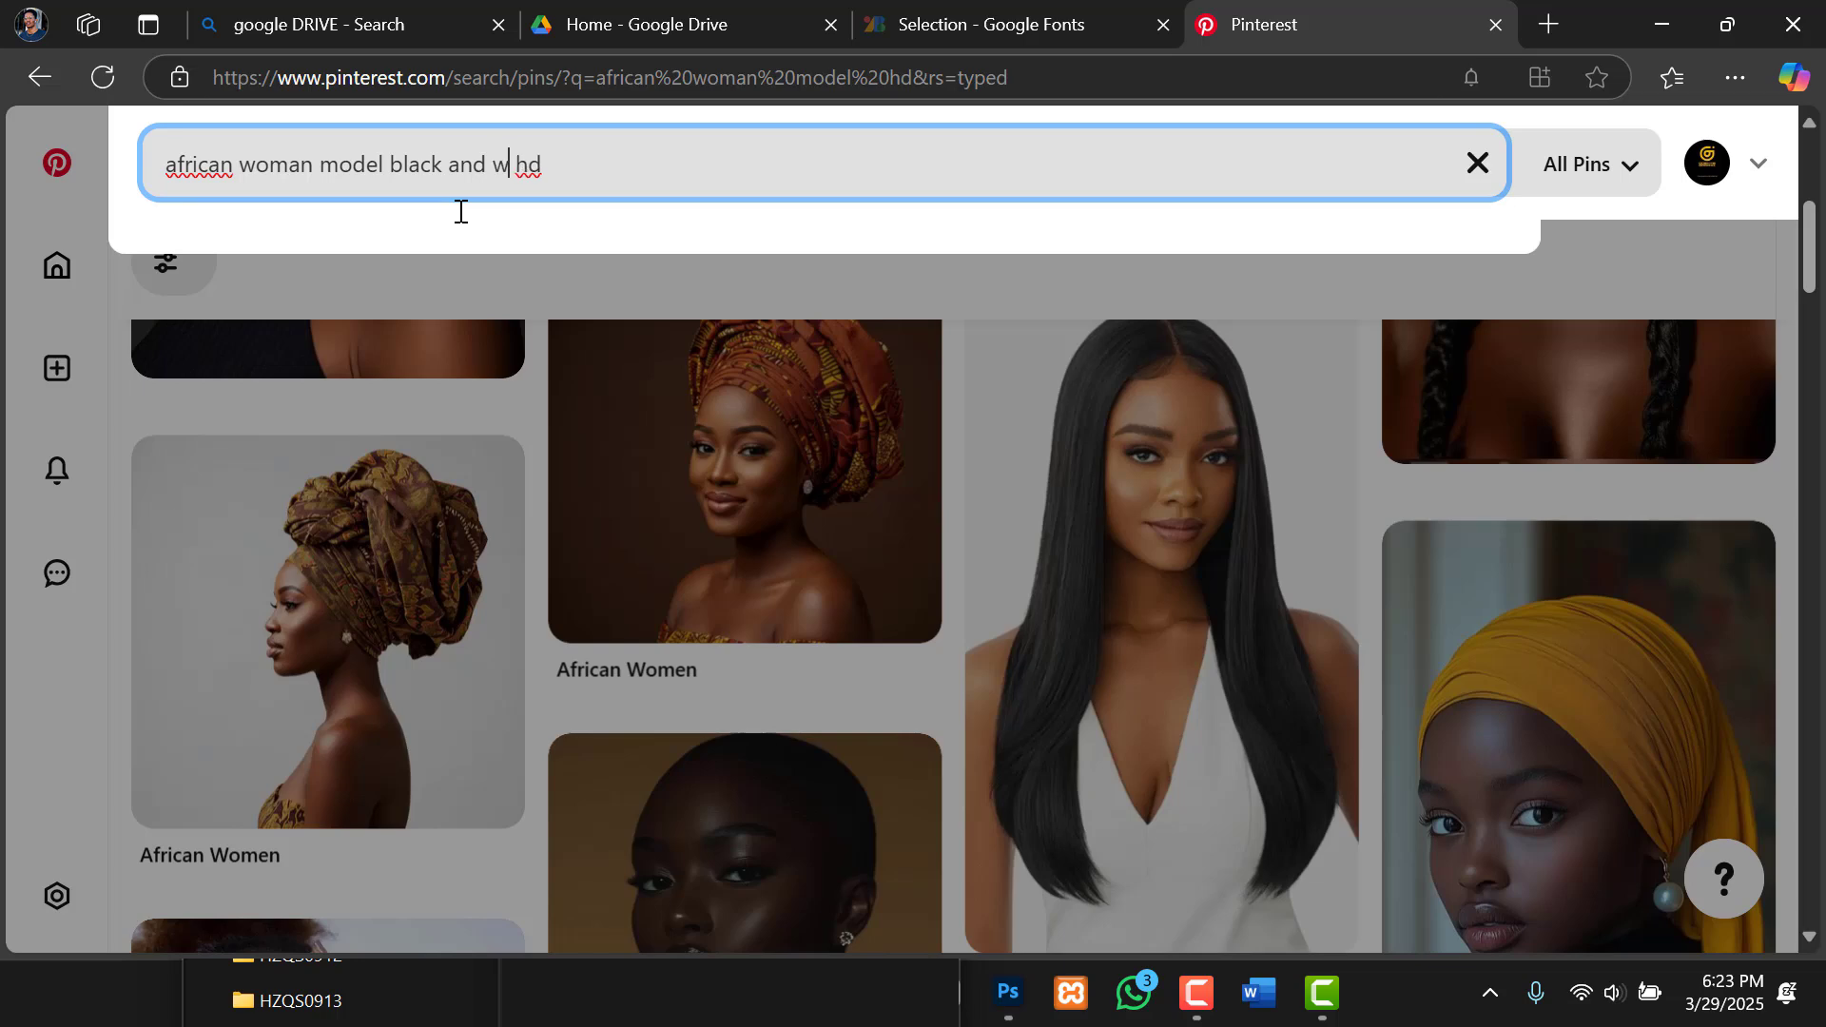
pyautogui.write('hite')
pyautogui.press('Return')
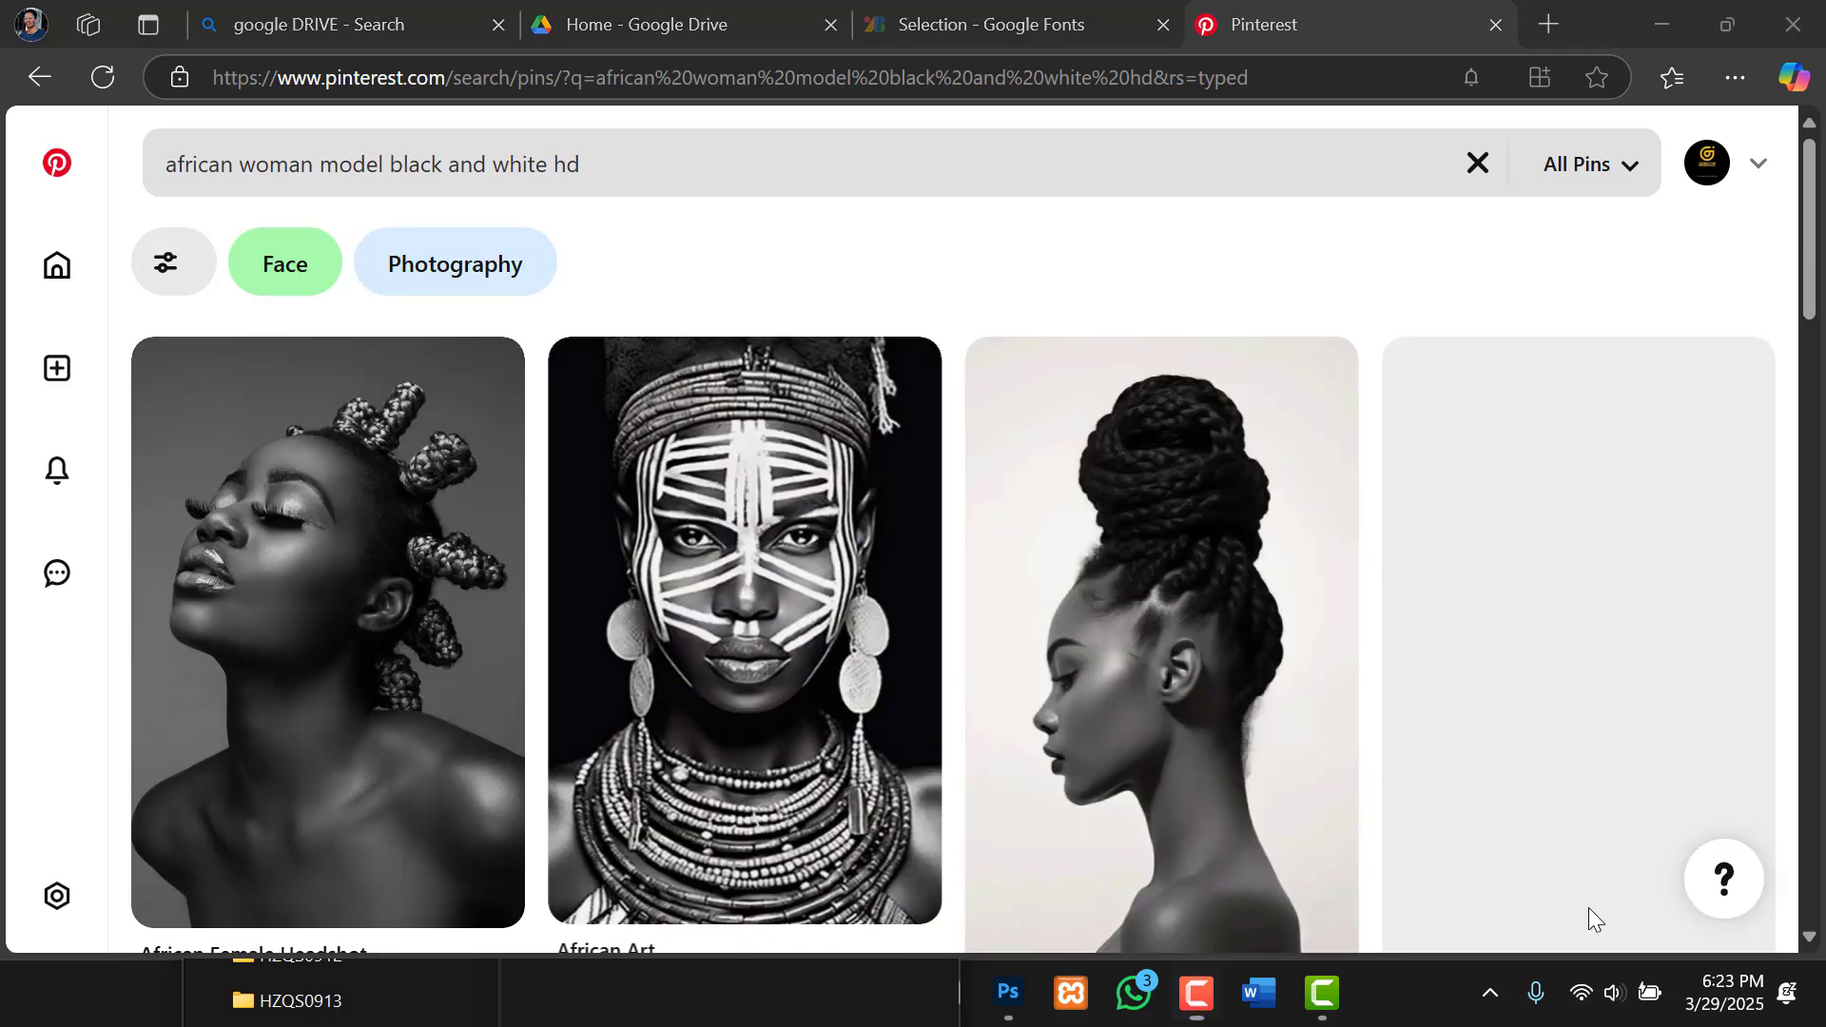
# Look through the black-and-white model results and open the dark close-up portrait of a frowning woman against black.
pyautogui.scroll(-3, 1019, 658)
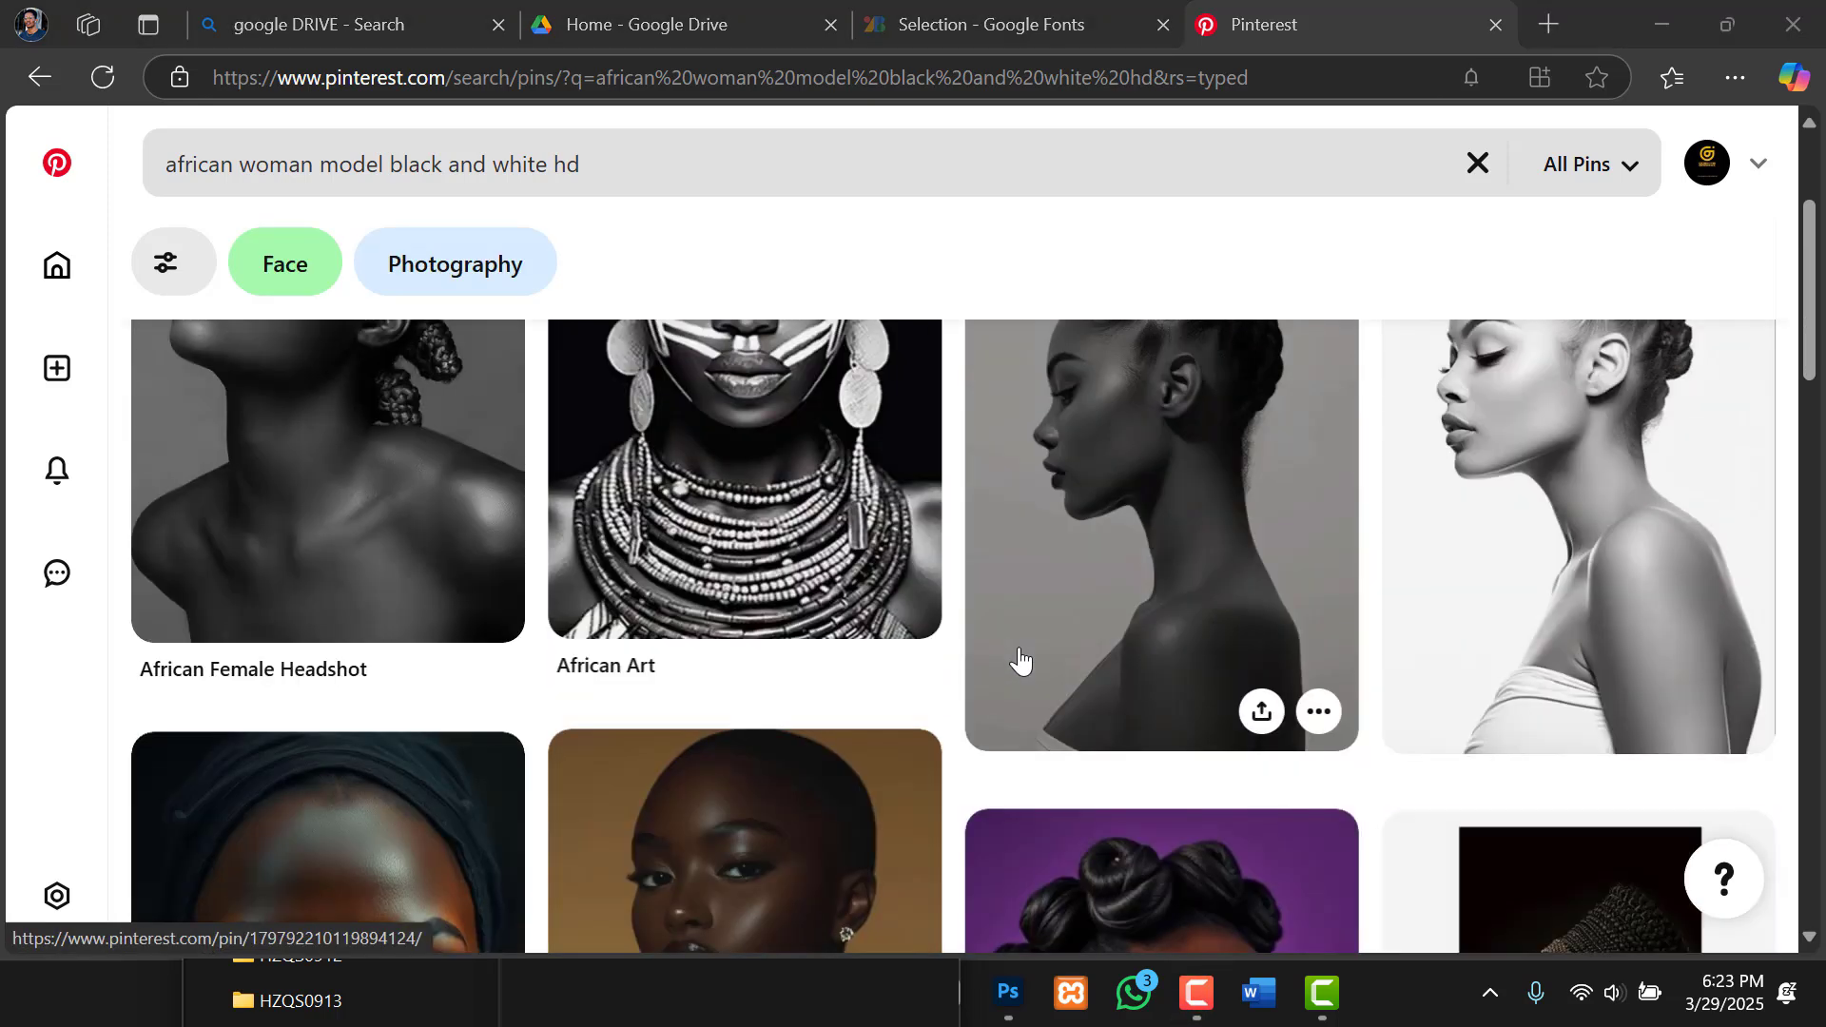
pyautogui.scroll(-4, 1020, 658)
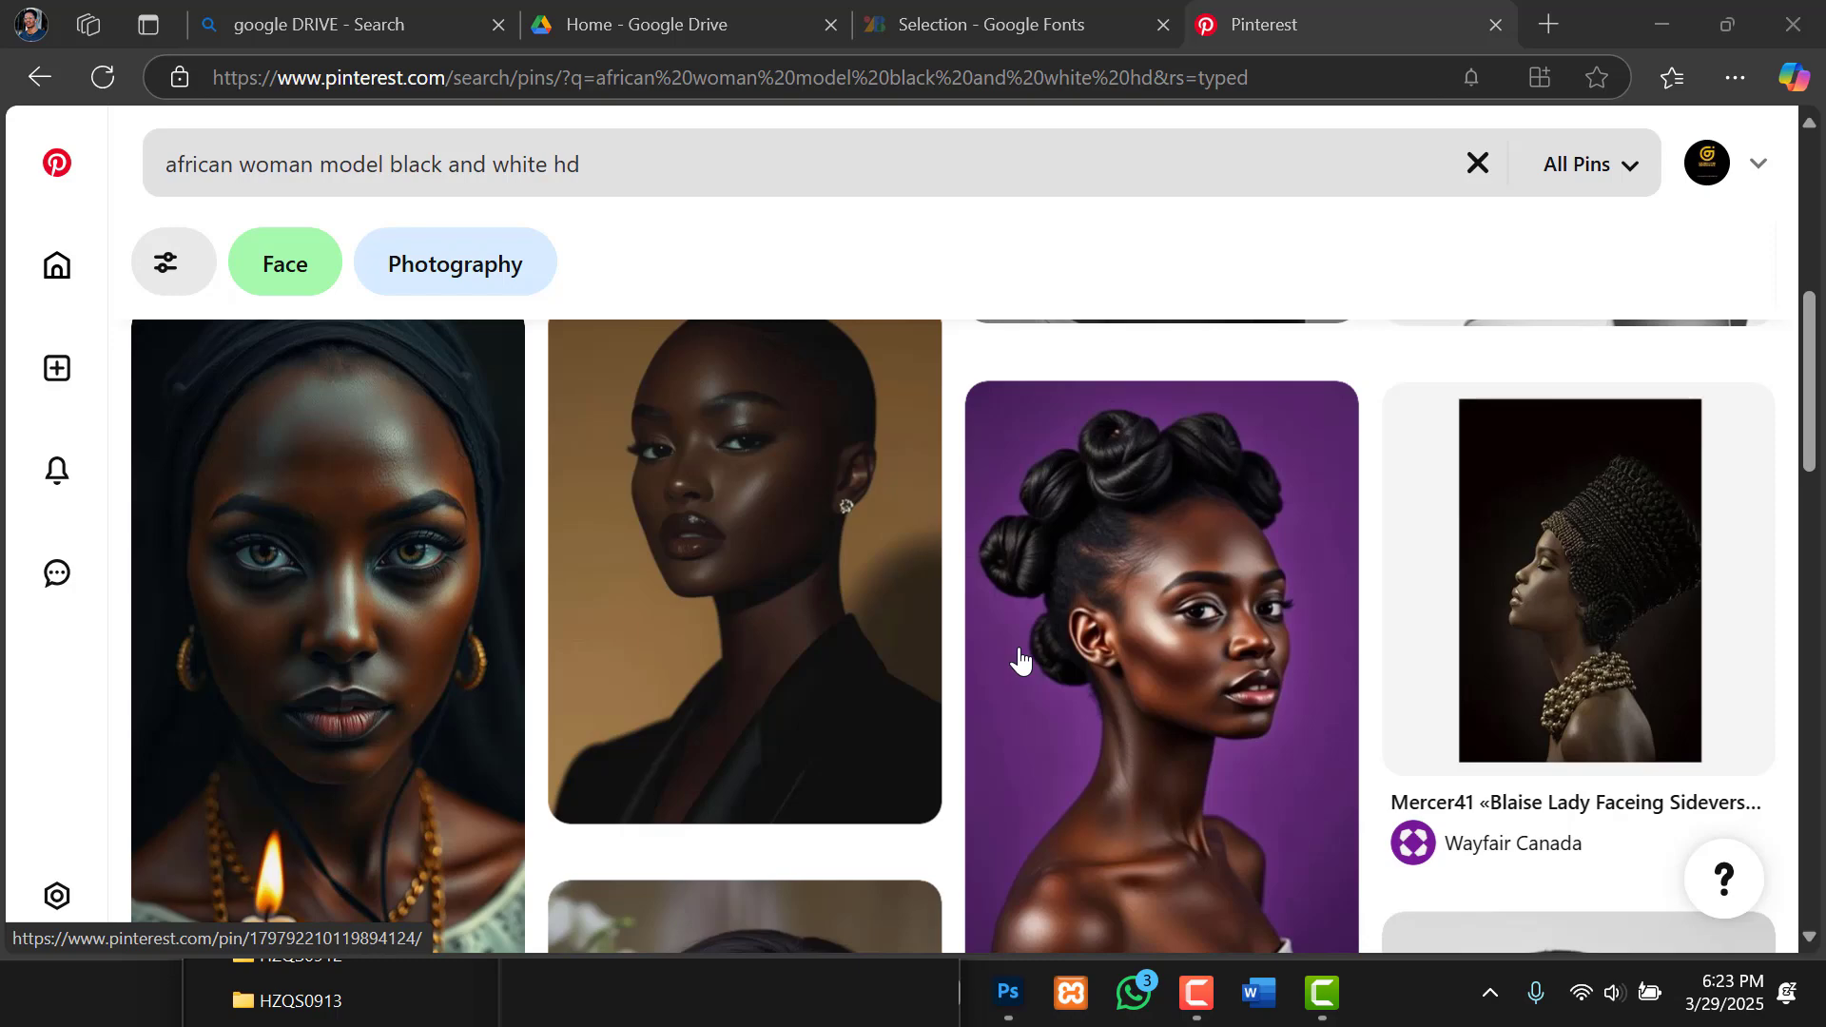
pyautogui.scroll(-7, 1019, 658)
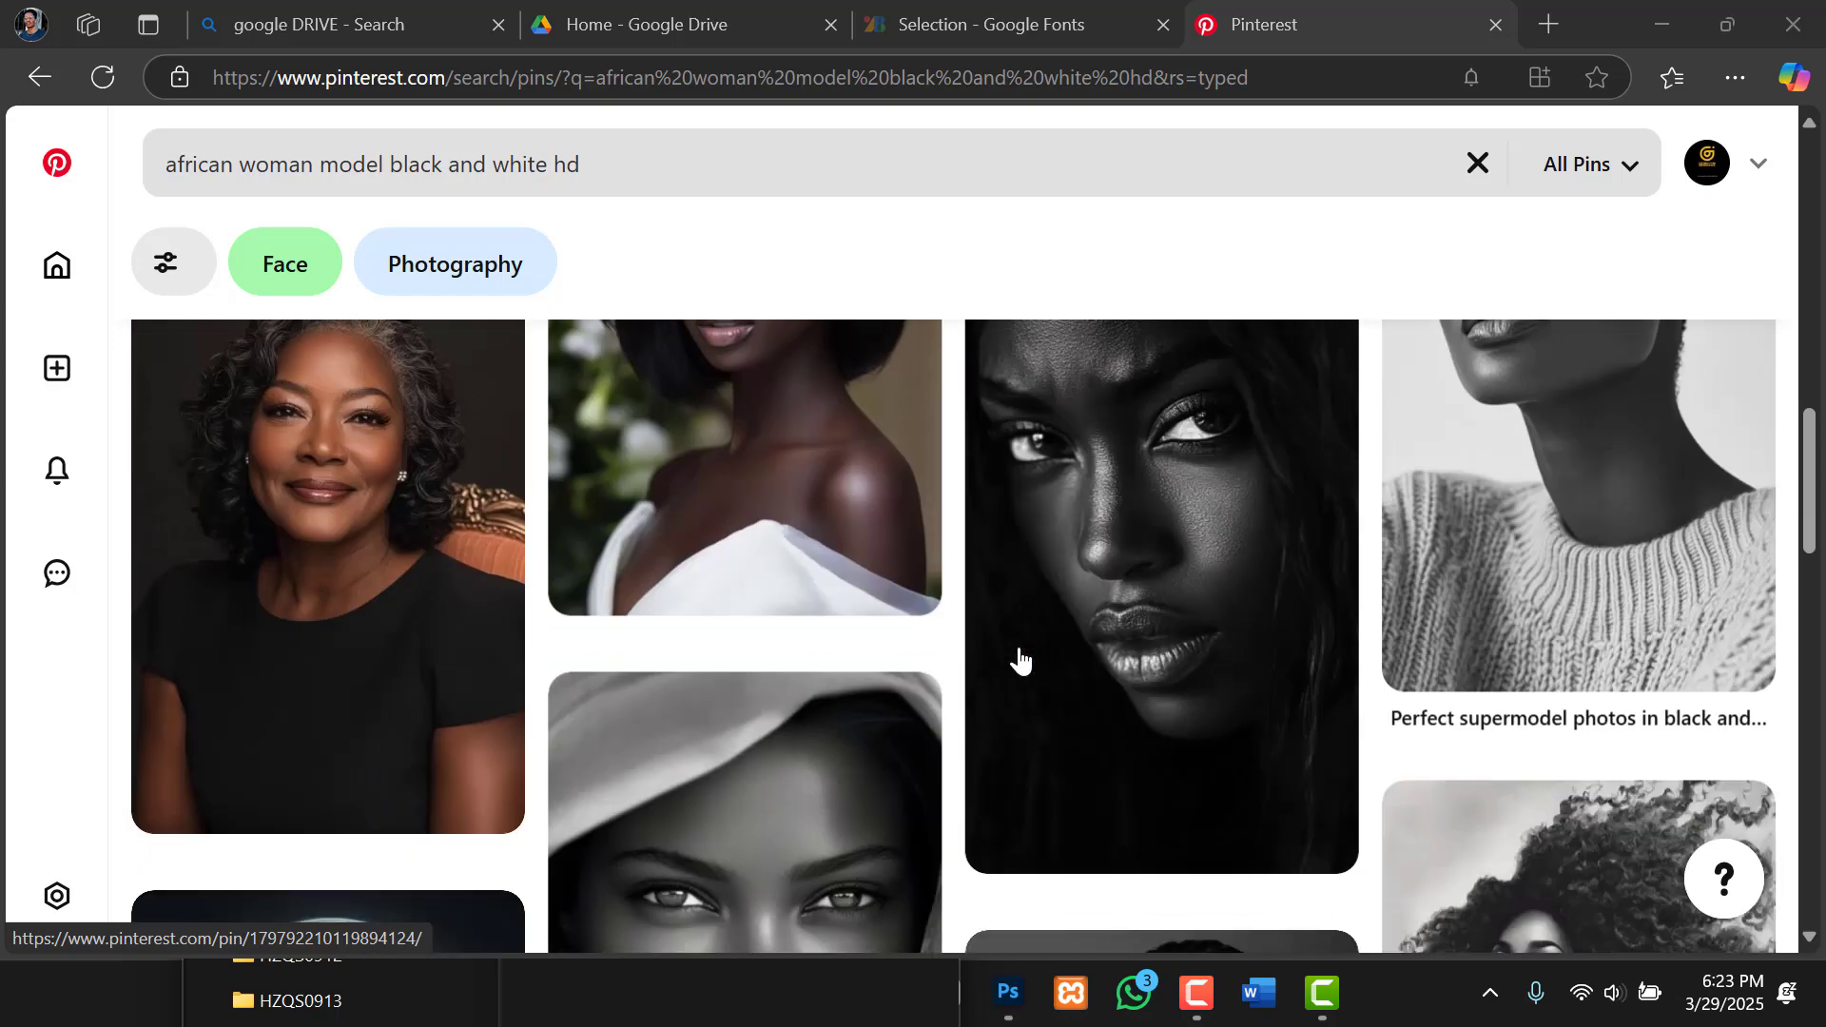
pyautogui.scroll(-7, 1020, 658)
pyautogui.scroll(5, 1046, 642)
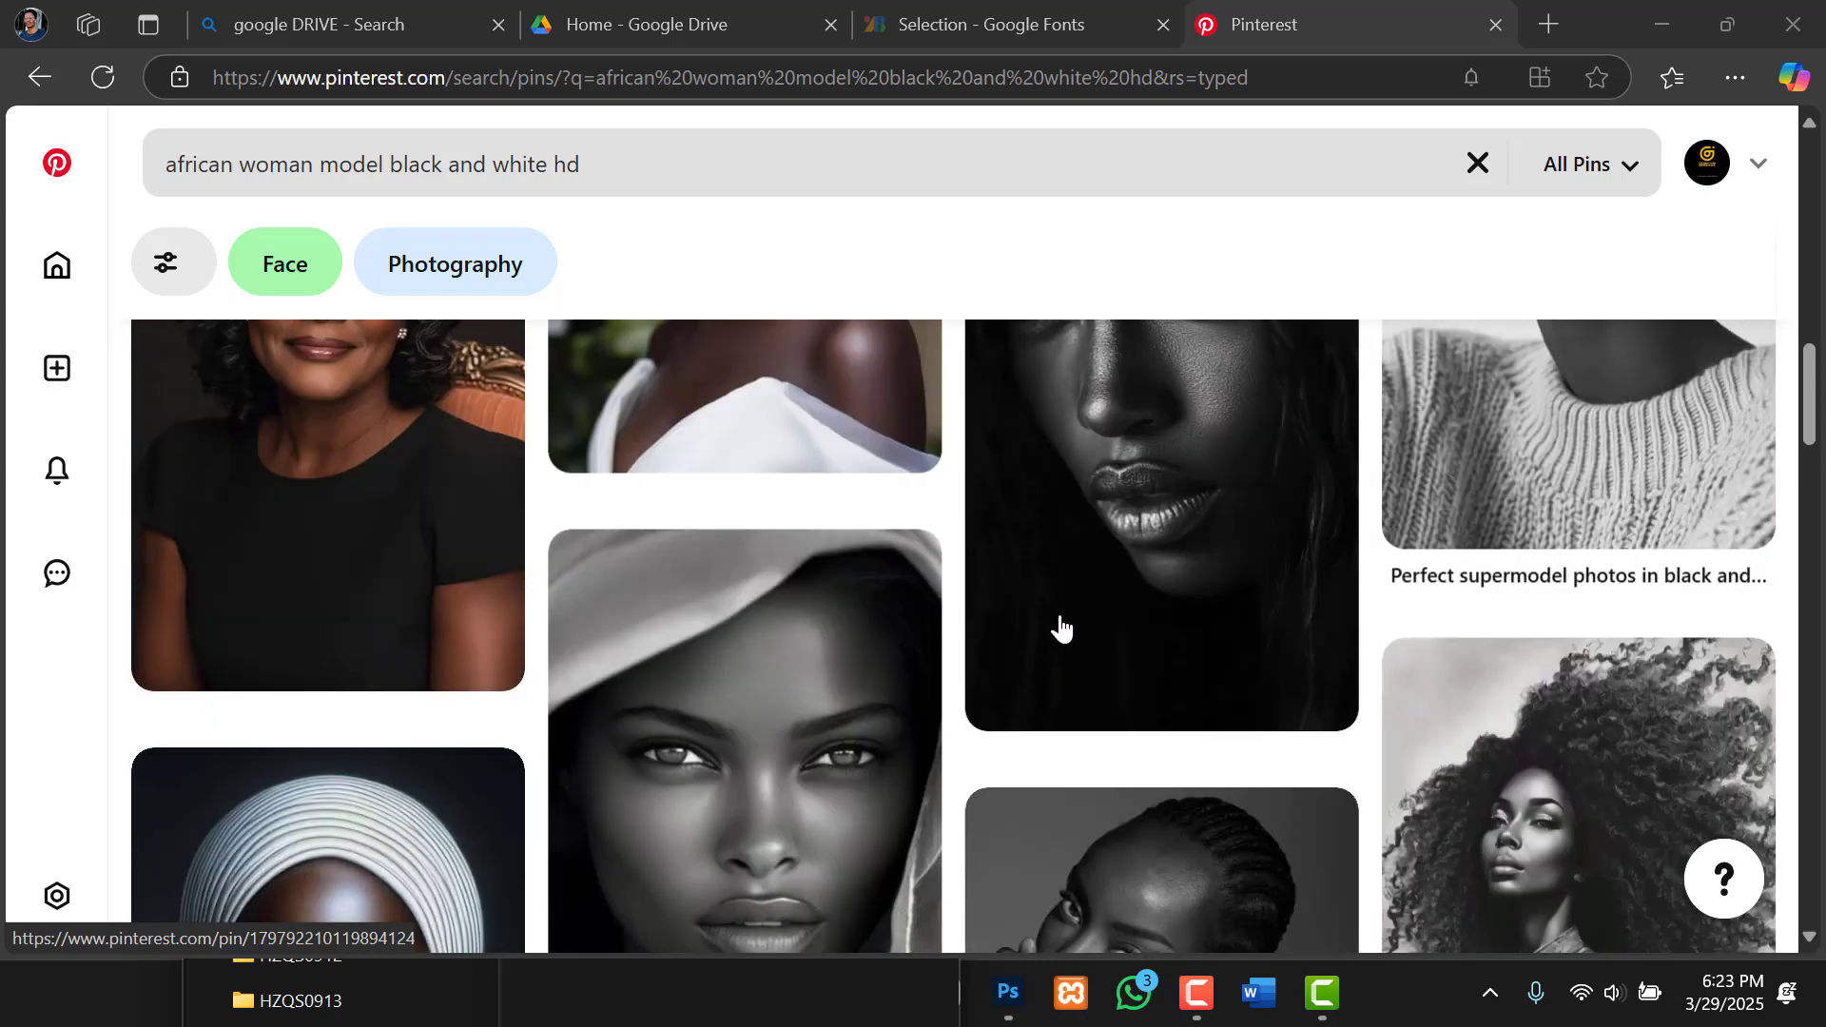
pyautogui.click(1091, 510)
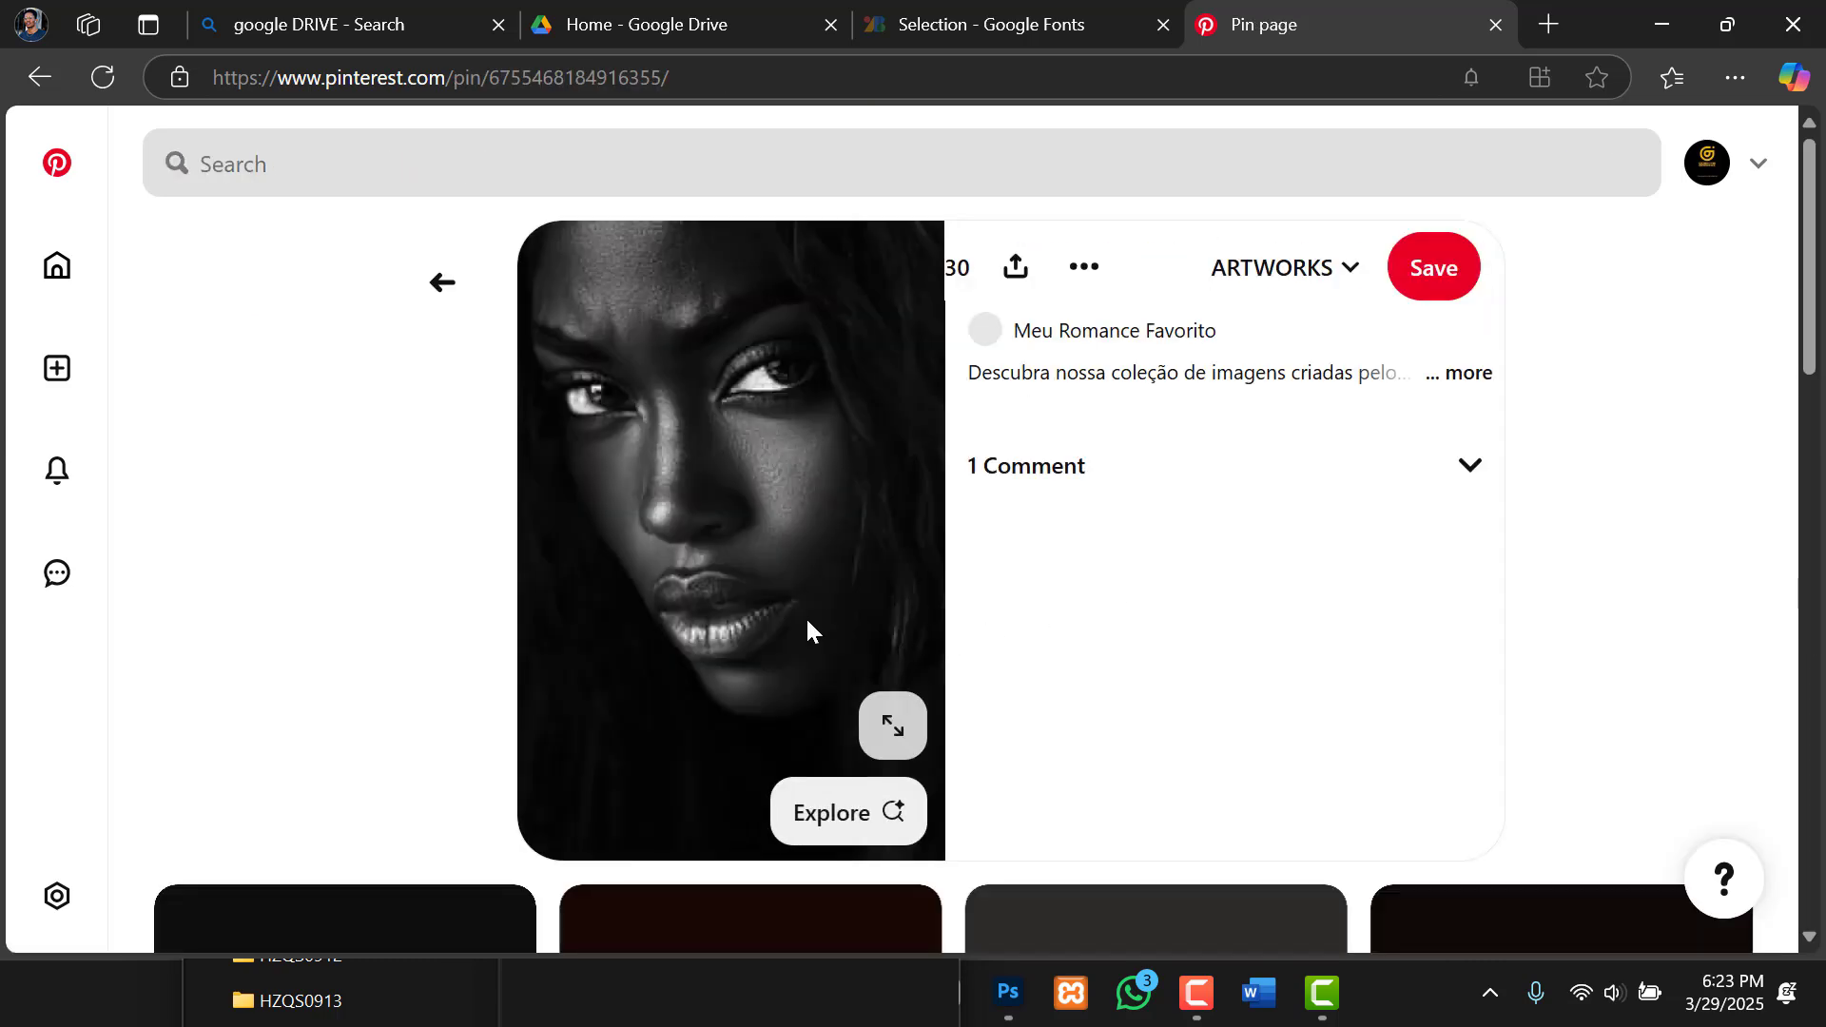
# Open the related pin showing a dark black-and-white portrait of a long-haired woman with her head tilted.
pyautogui.scroll(-4, 683, 436)
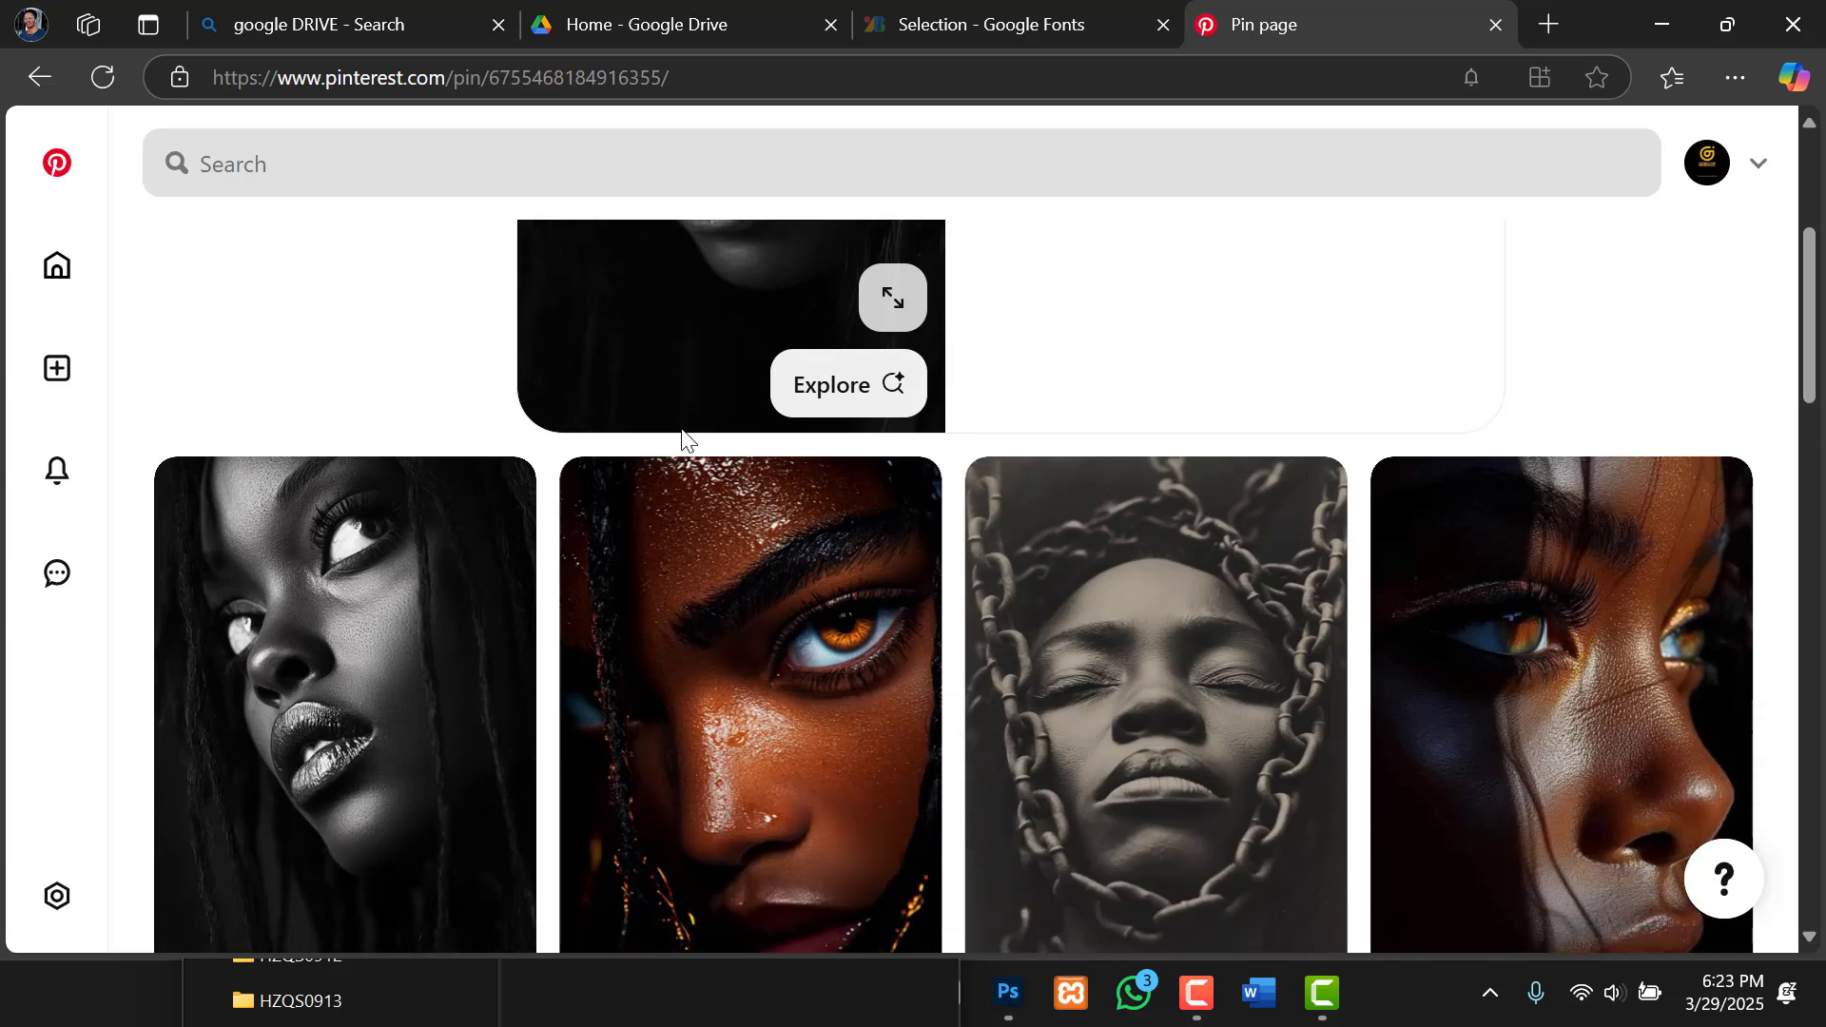
pyautogui.scroll(-10, 683, 436)
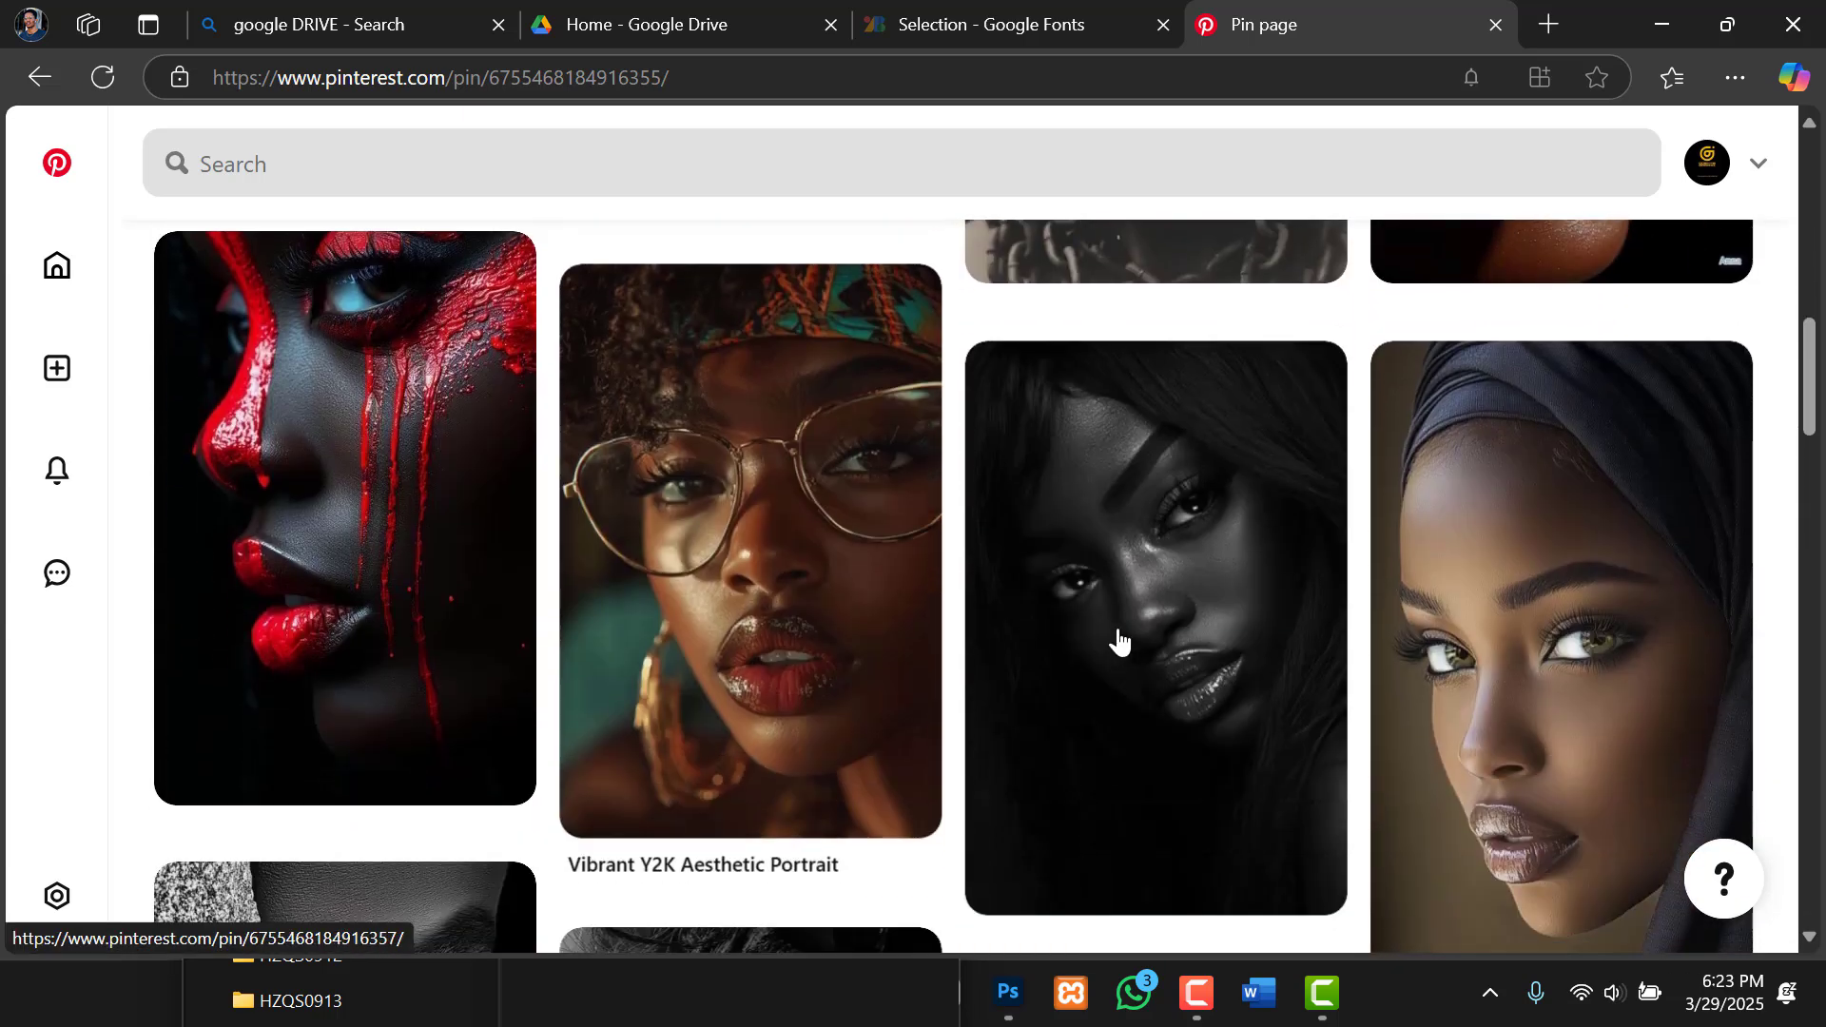
pyautogui.click(1159, 587)
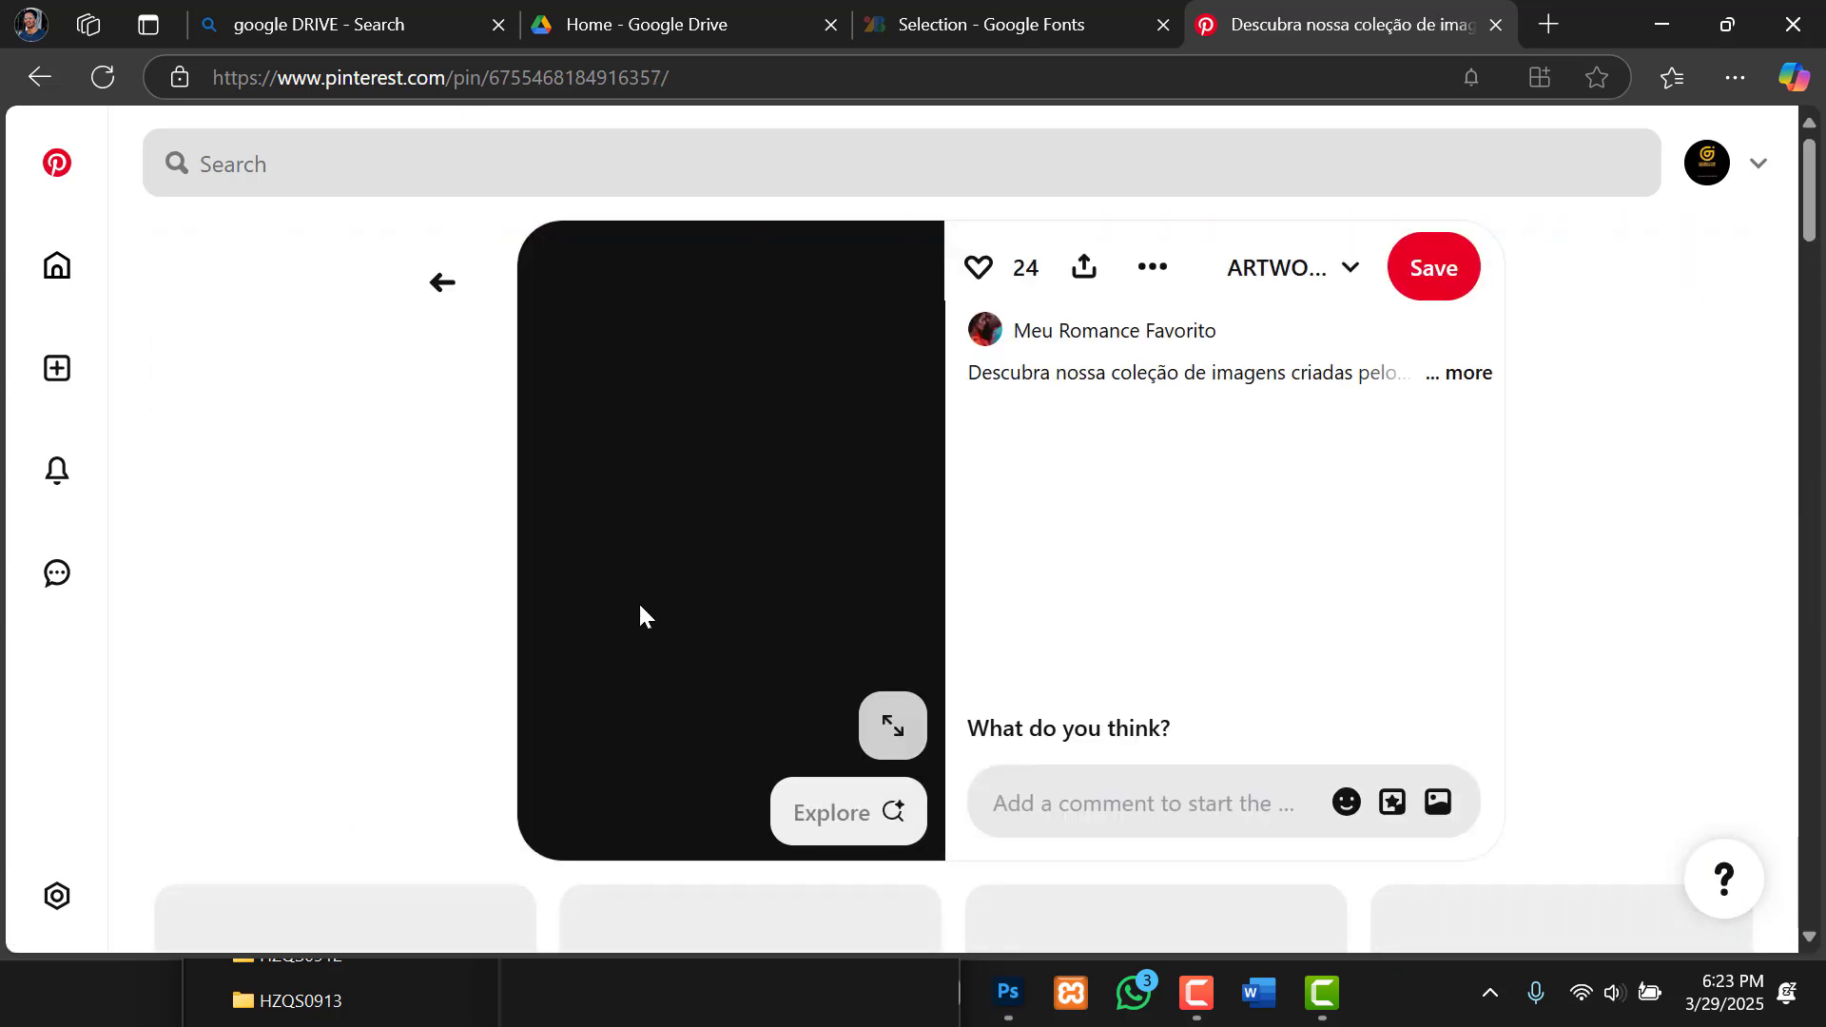
# Look through the related pins and open the dark portrait of a woman resting her face in both hands.
pyautogui.scroll(-8, 657, 585)
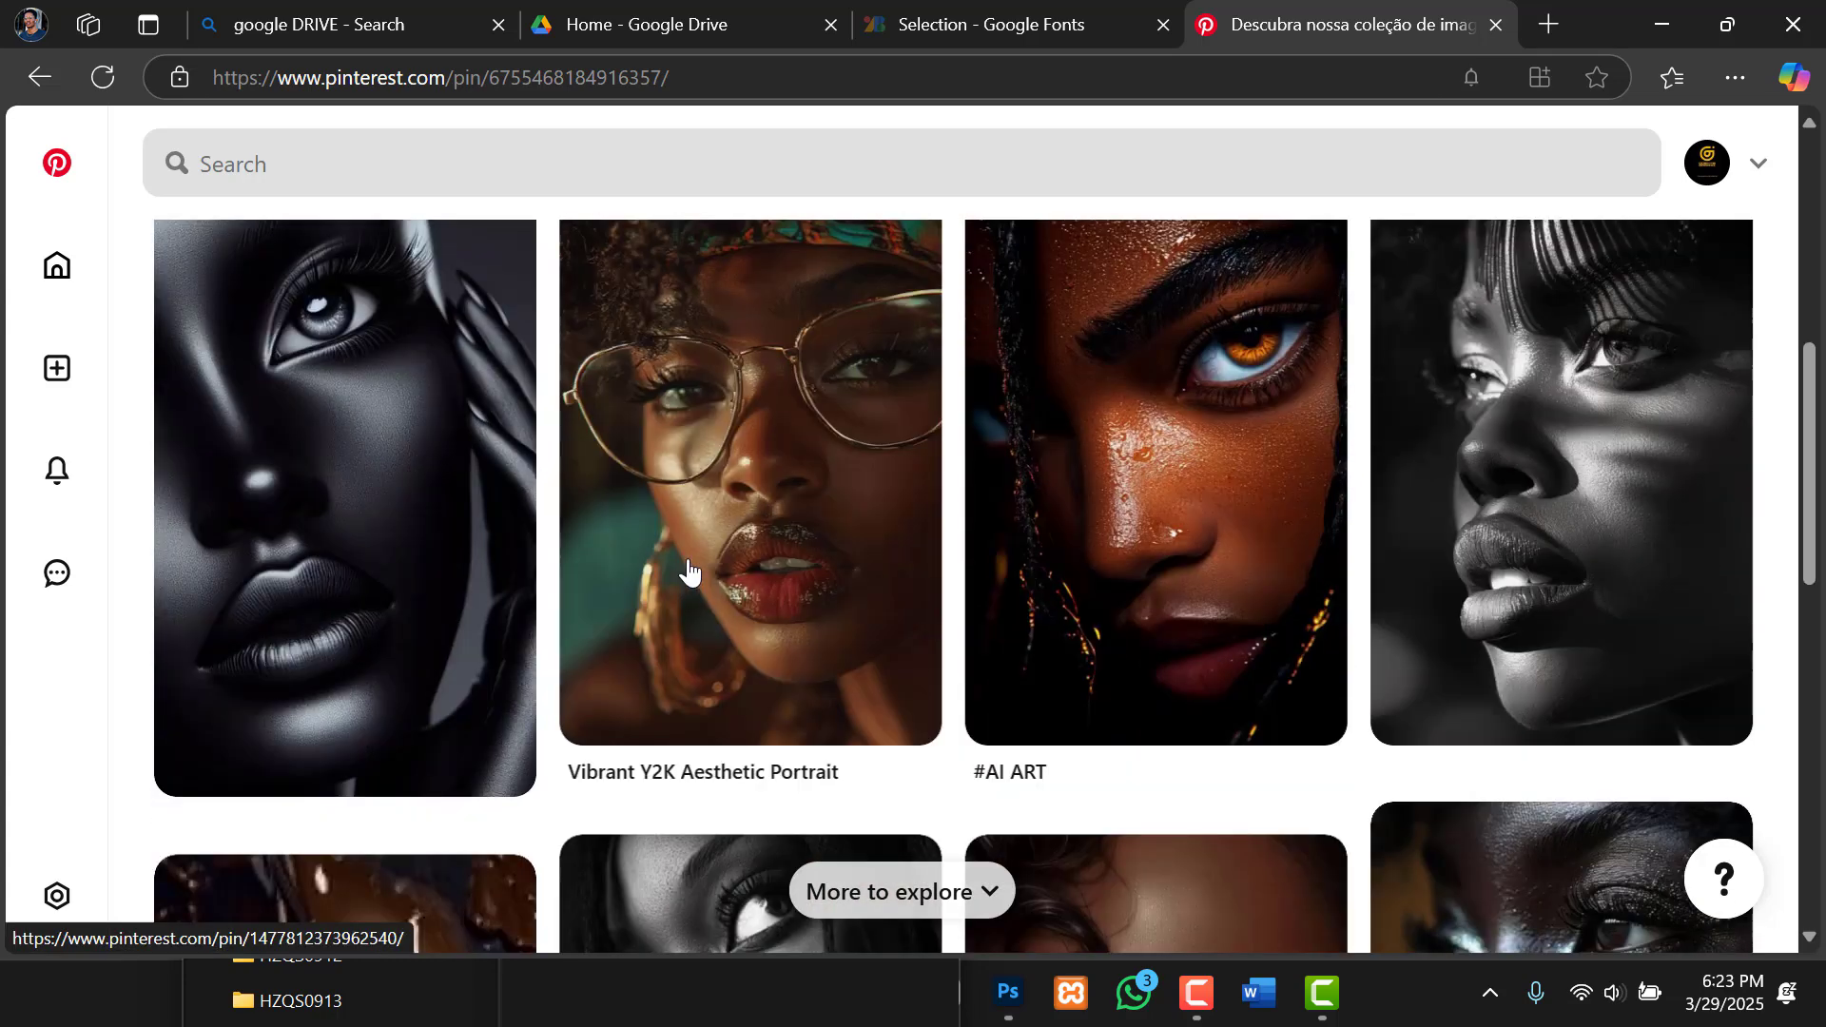
pyautogui.scroll(-4, 751, 568)
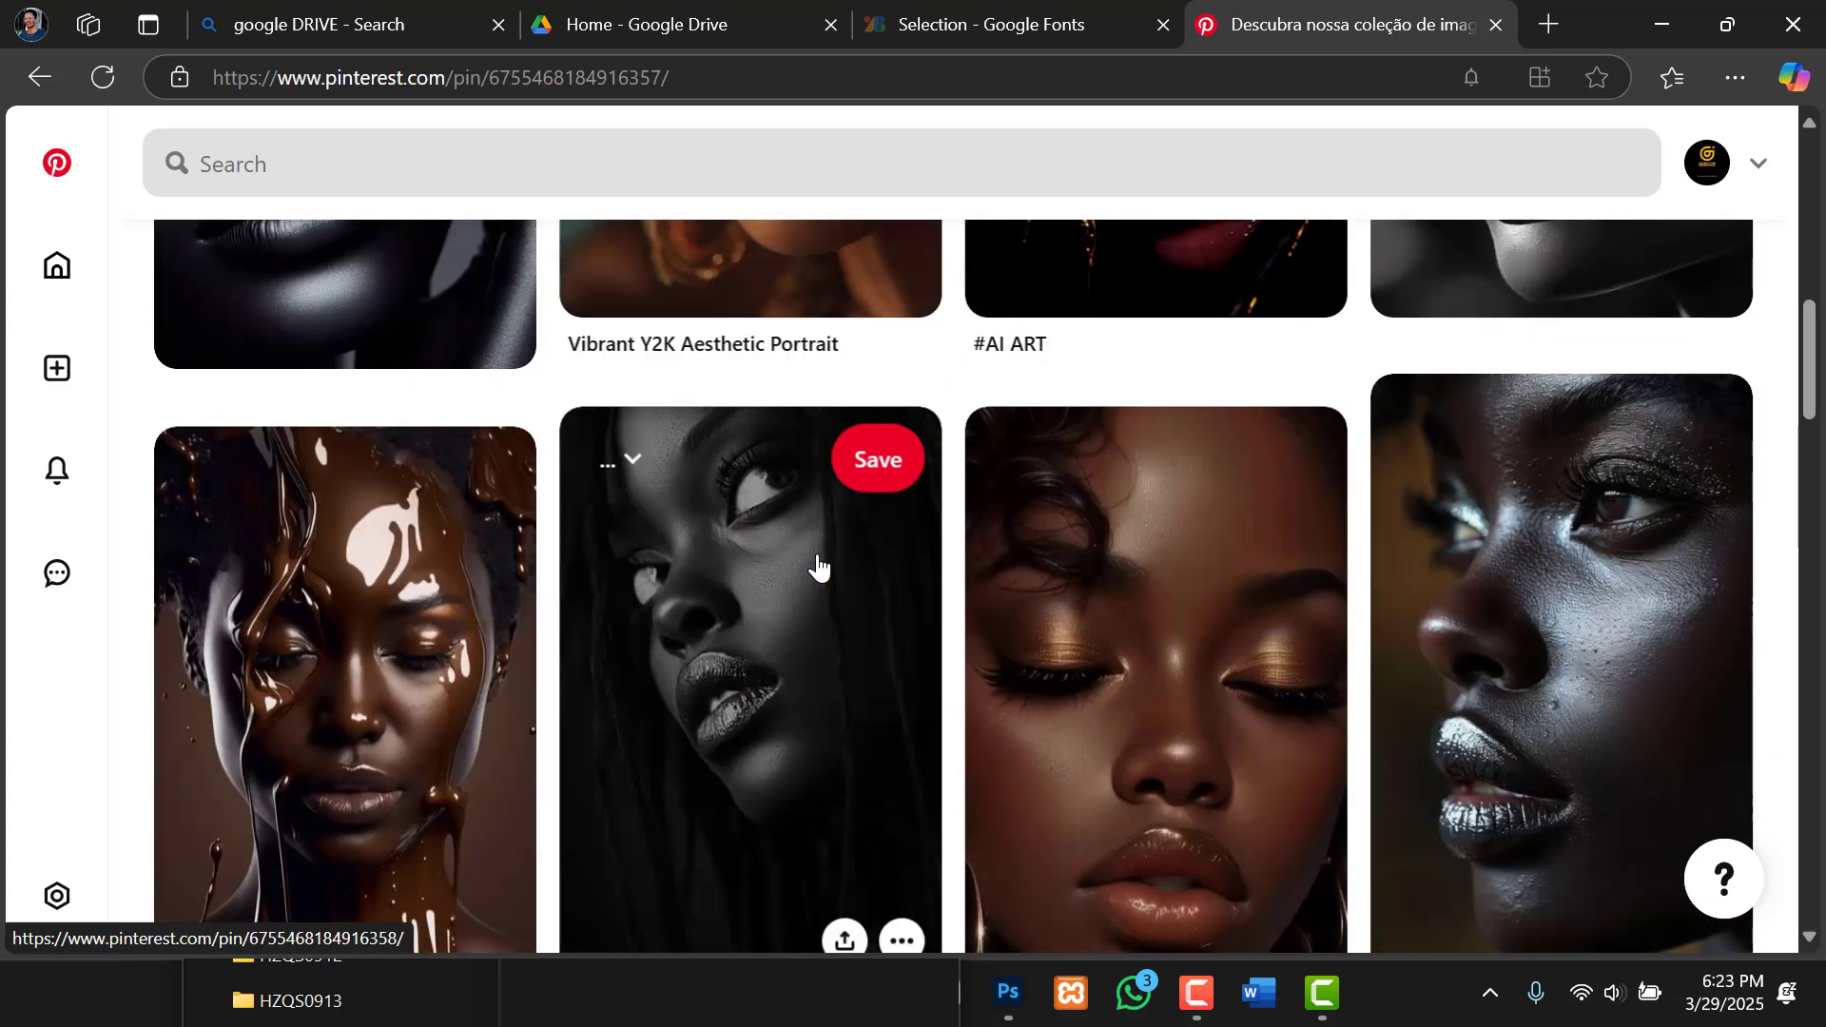
pyautogui.scroll(-5, 818, 566)
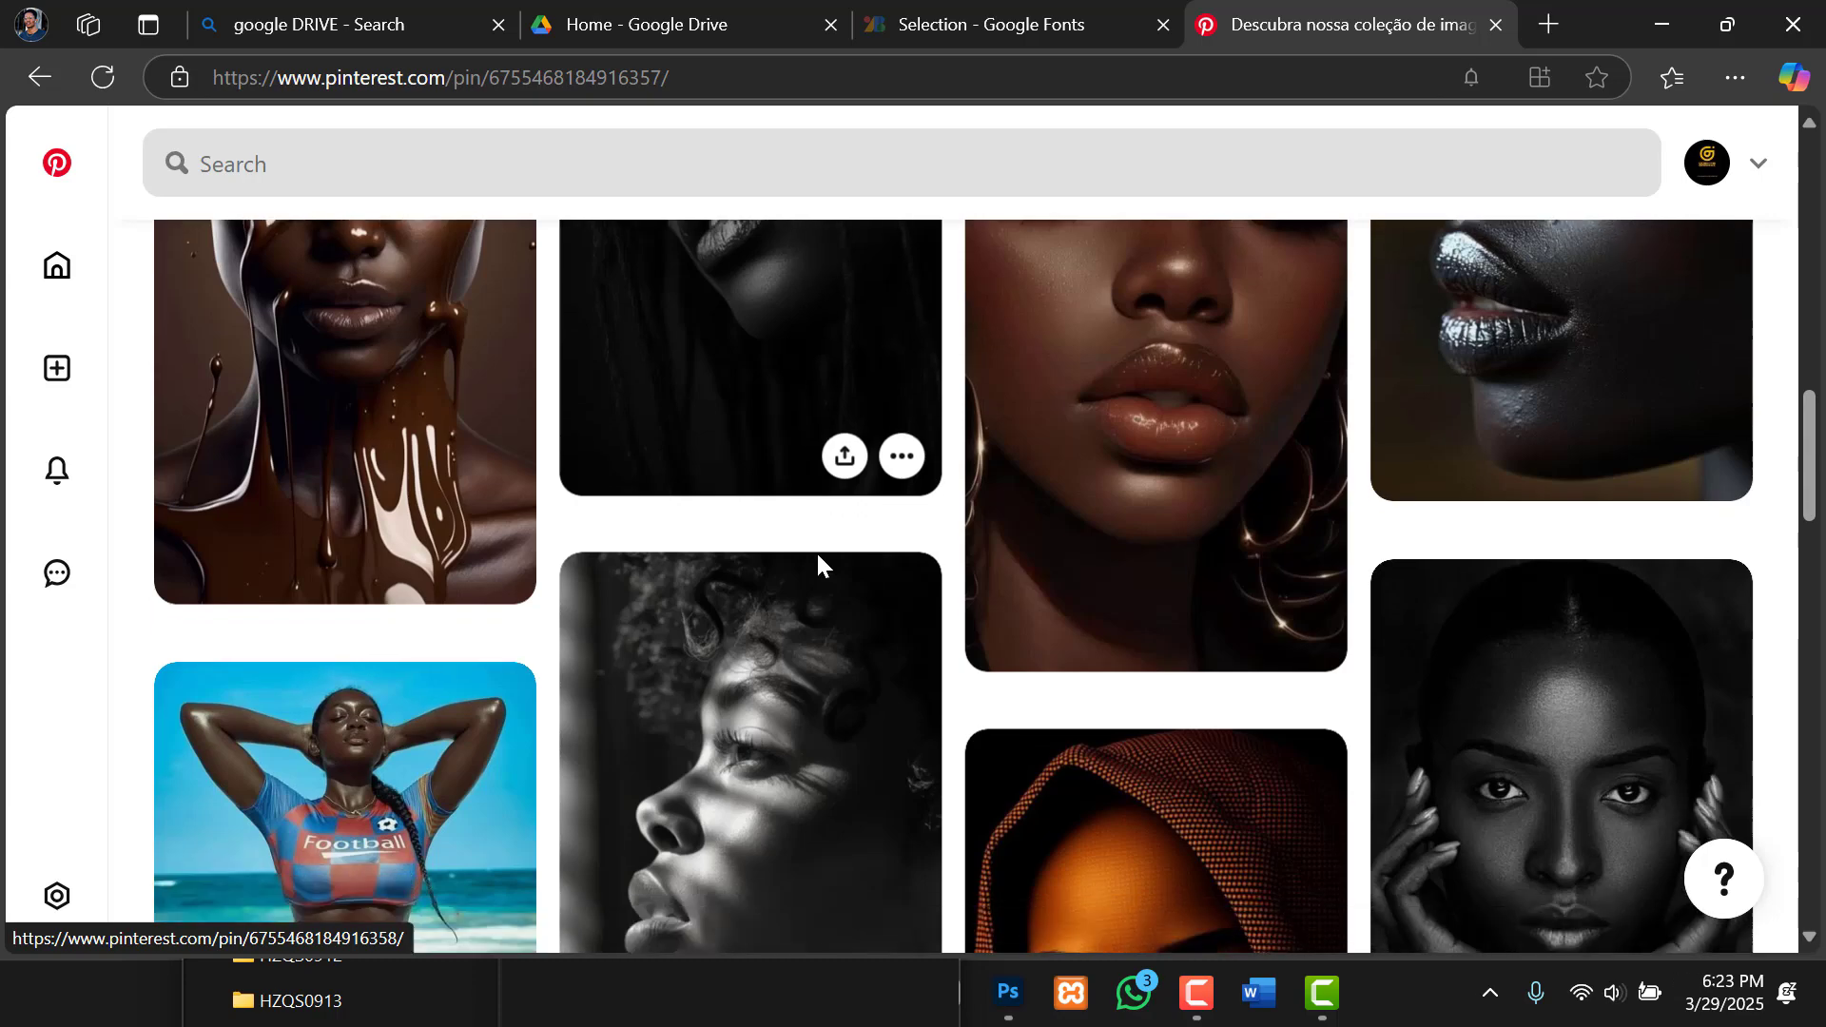
pyautogui.scroll(-5, 815, 556)
pyautogui.scroll(-11, 818, 566)
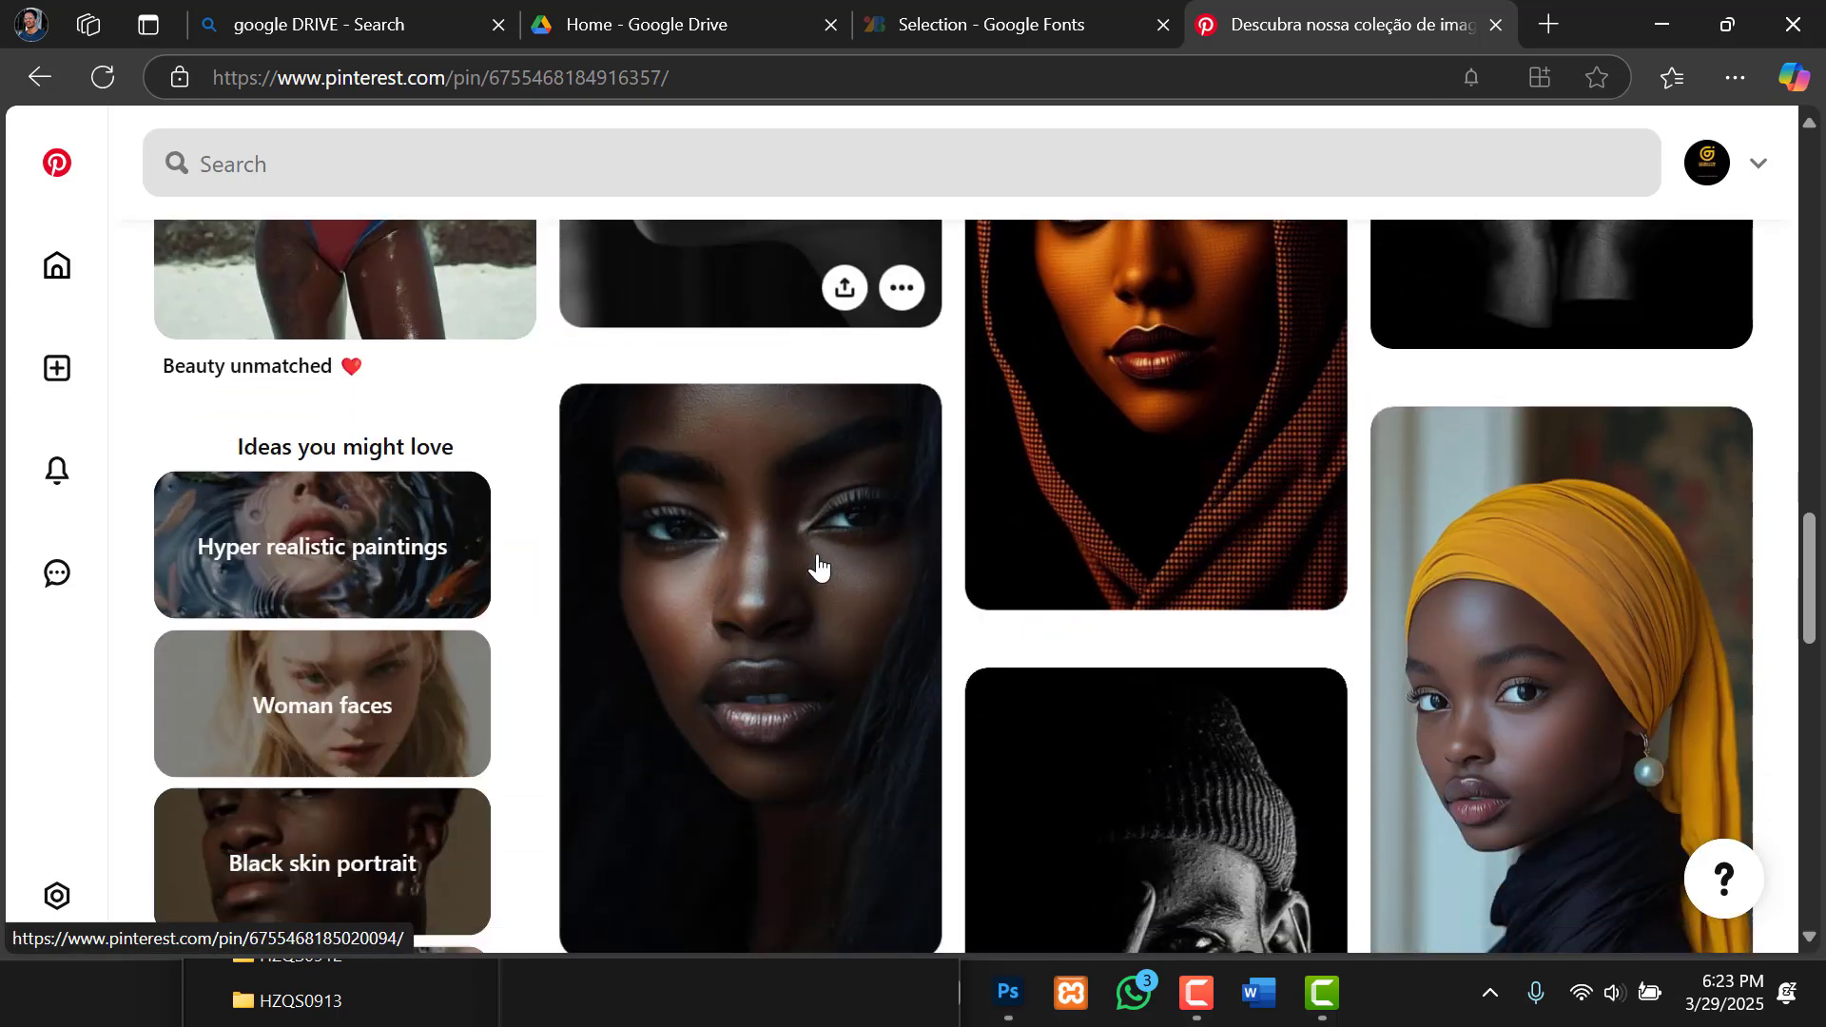
pyautogui.scroll(7, 818, 557)
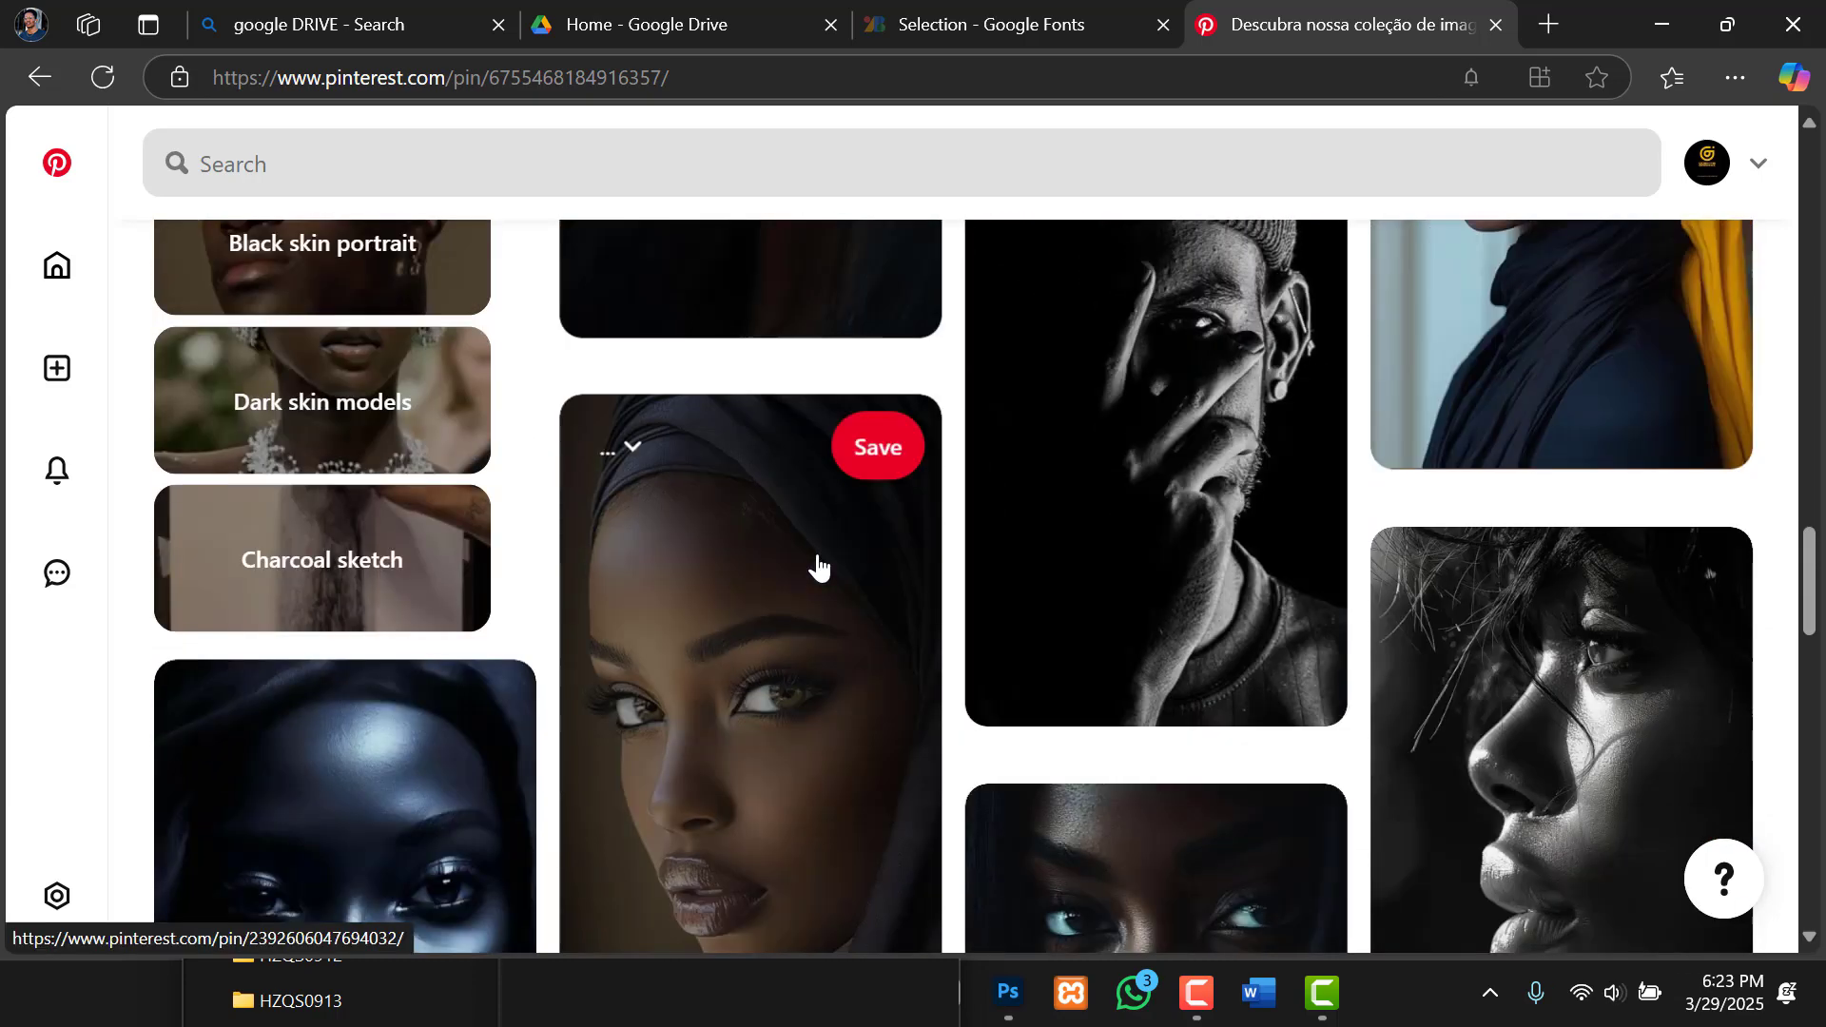
pyautogui.scroll(-10, 818, 563)
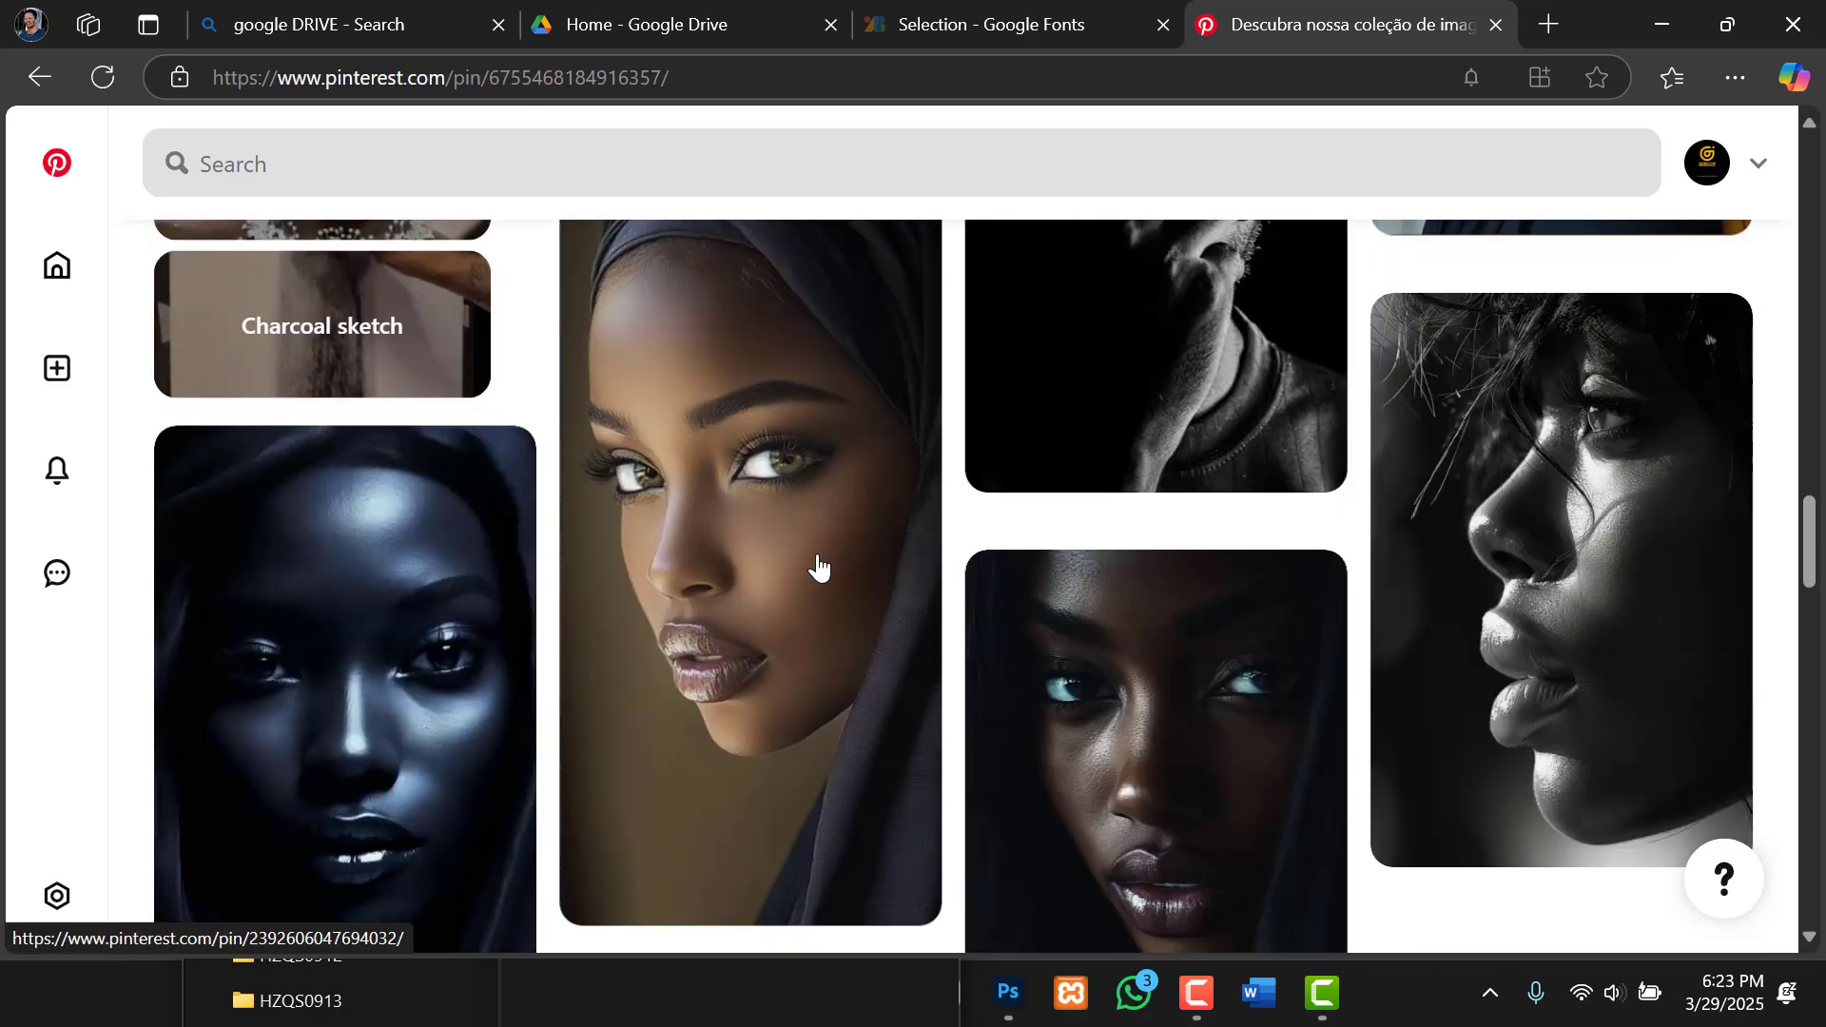
pyautogui.scroll(-9, 818, 566)
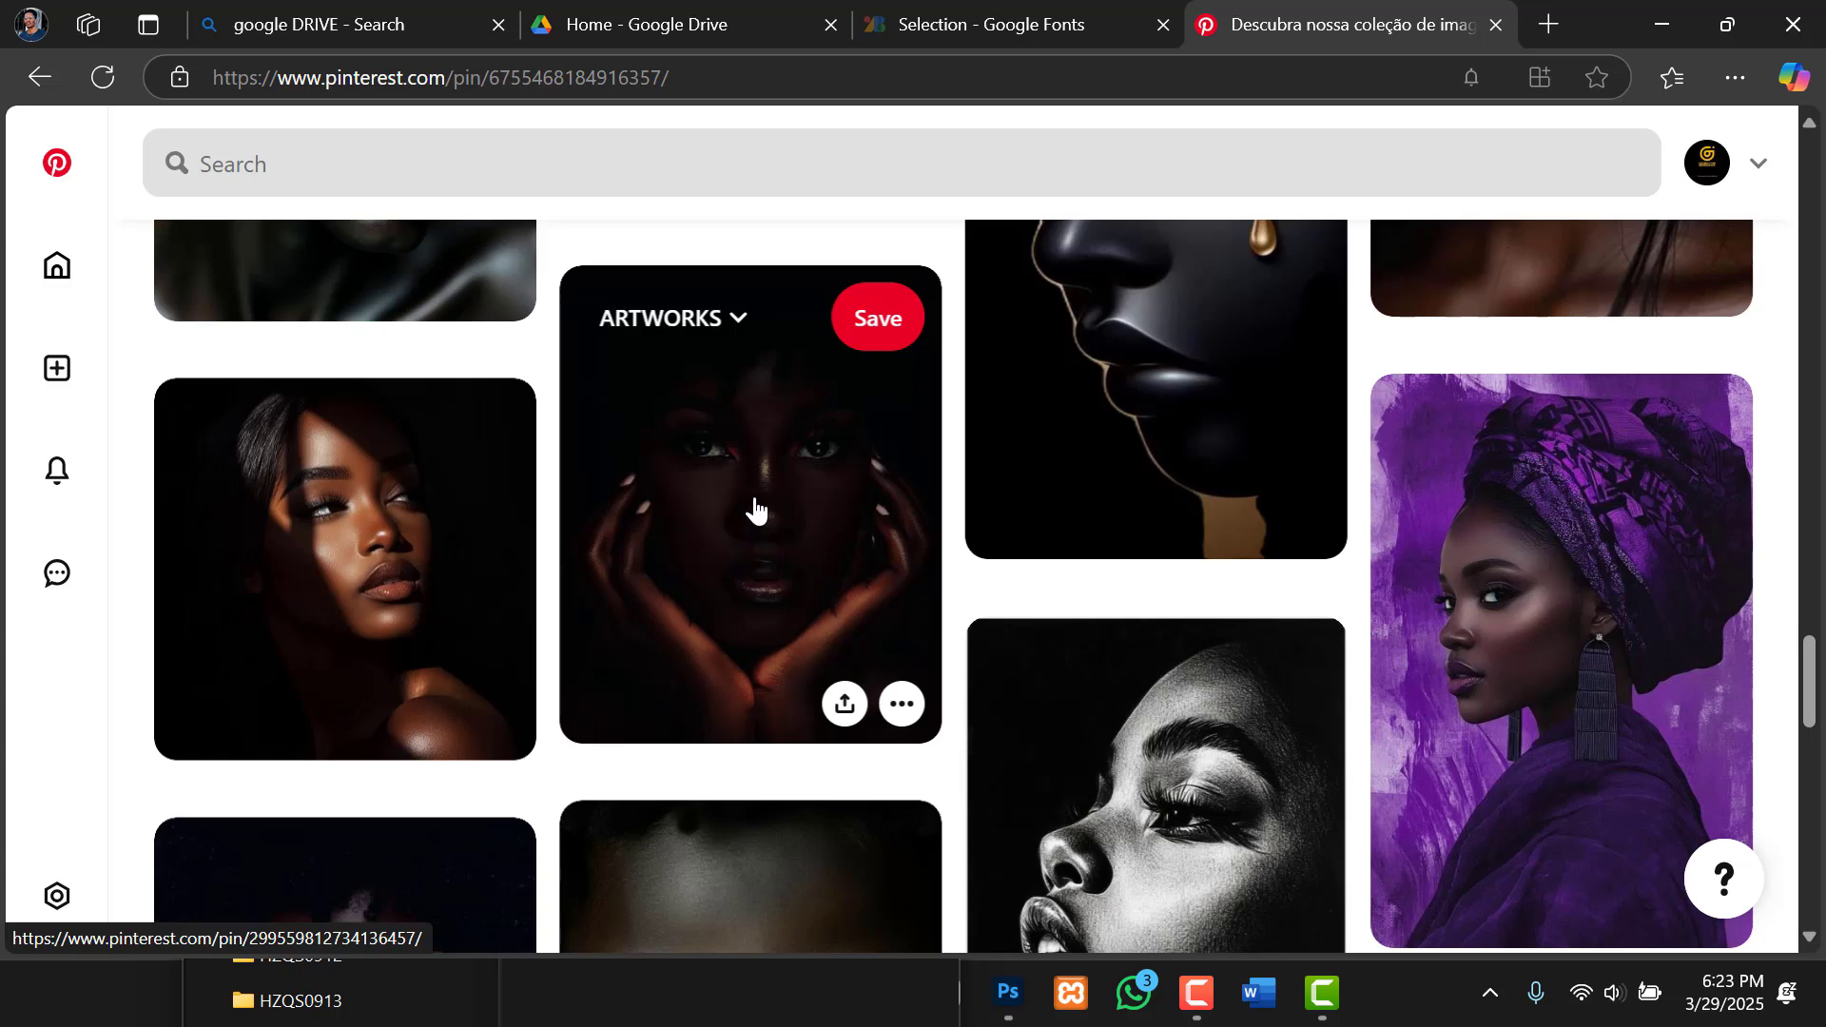
pyautogui.click(754, 510)
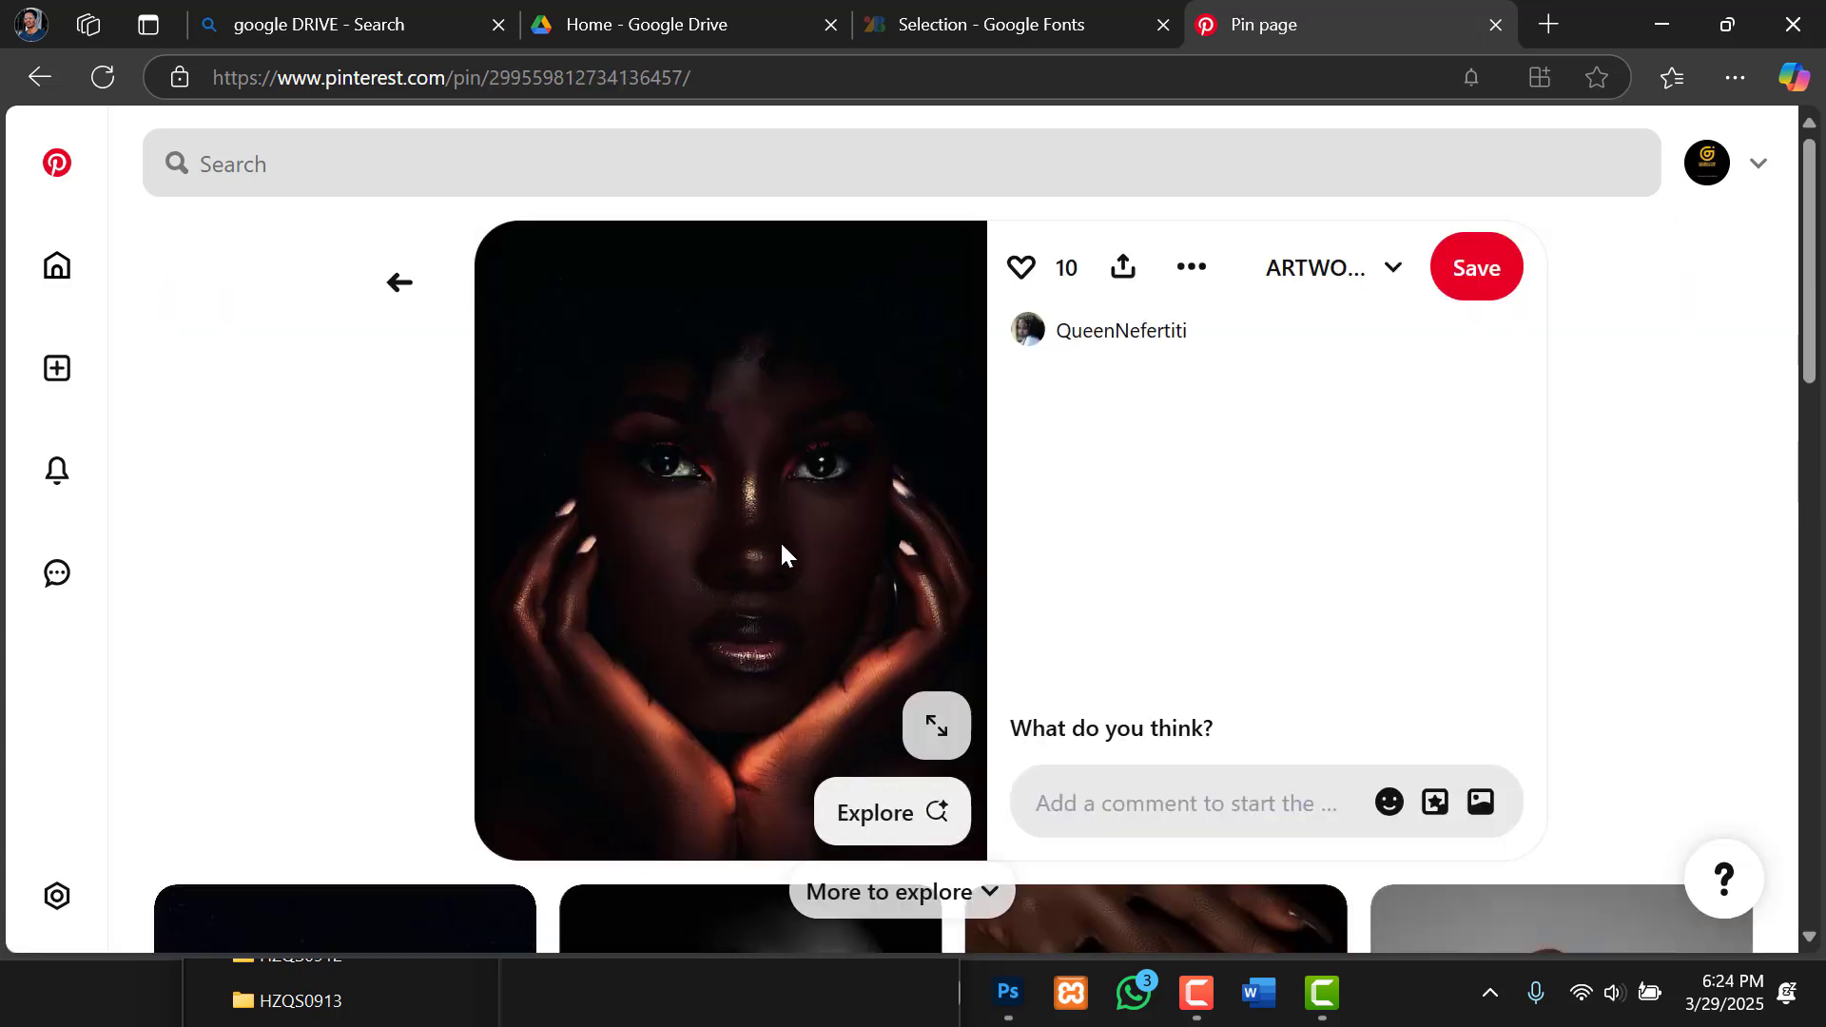
# Look through the pins related to the opened portrait for further model photos.
pyautogui.scroll(-10, 795, 532)
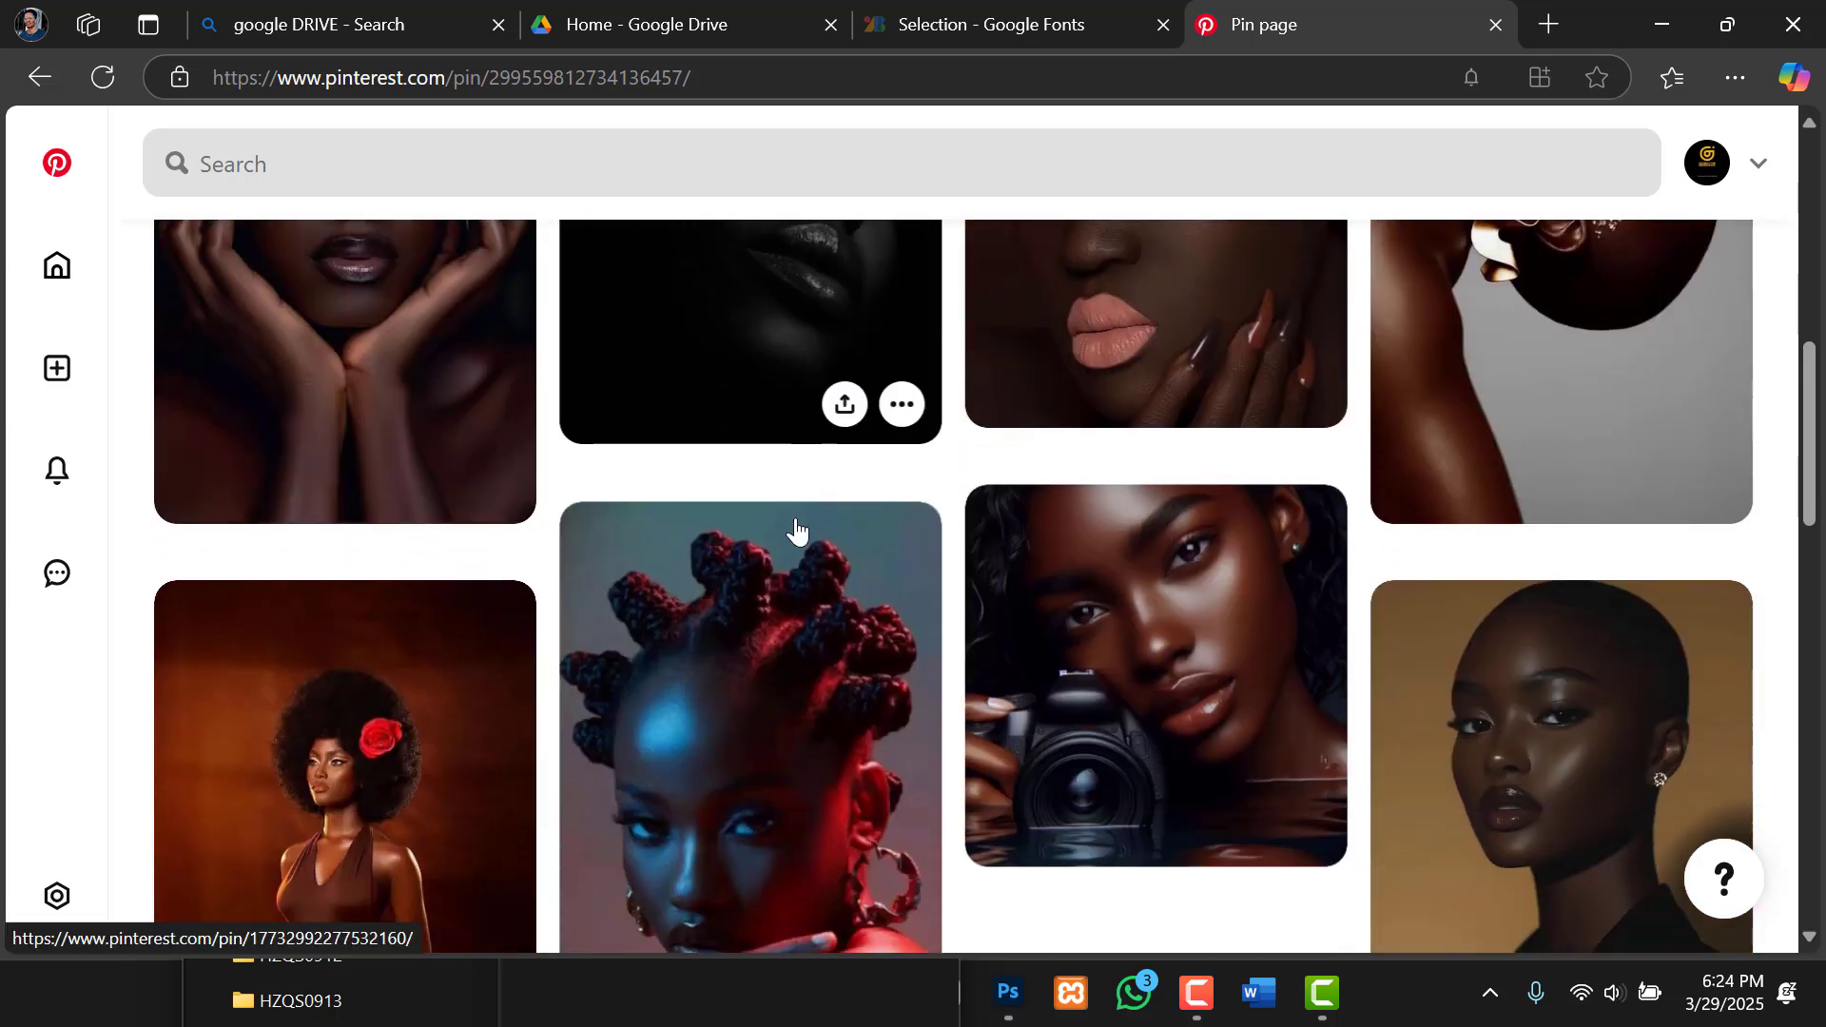
pyautogui.scroll(-3, 795, 533)
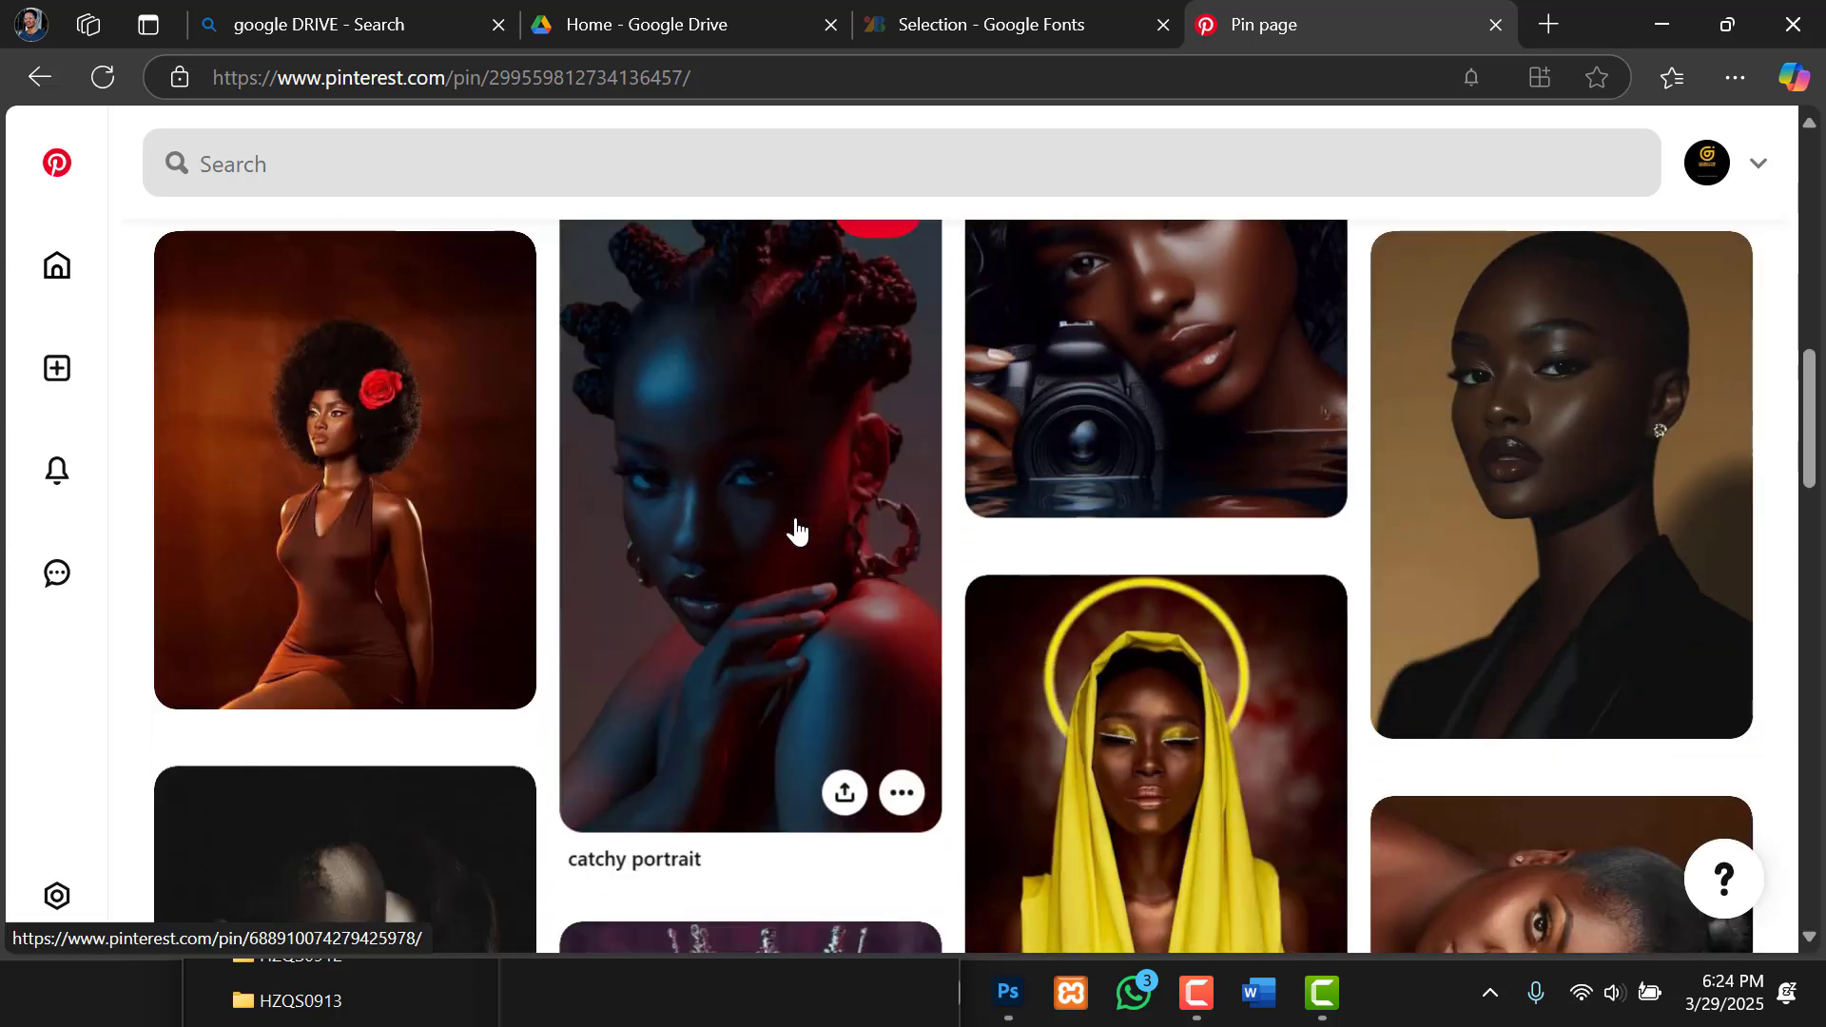
pyautogui.scroll(-3, 797, 531)
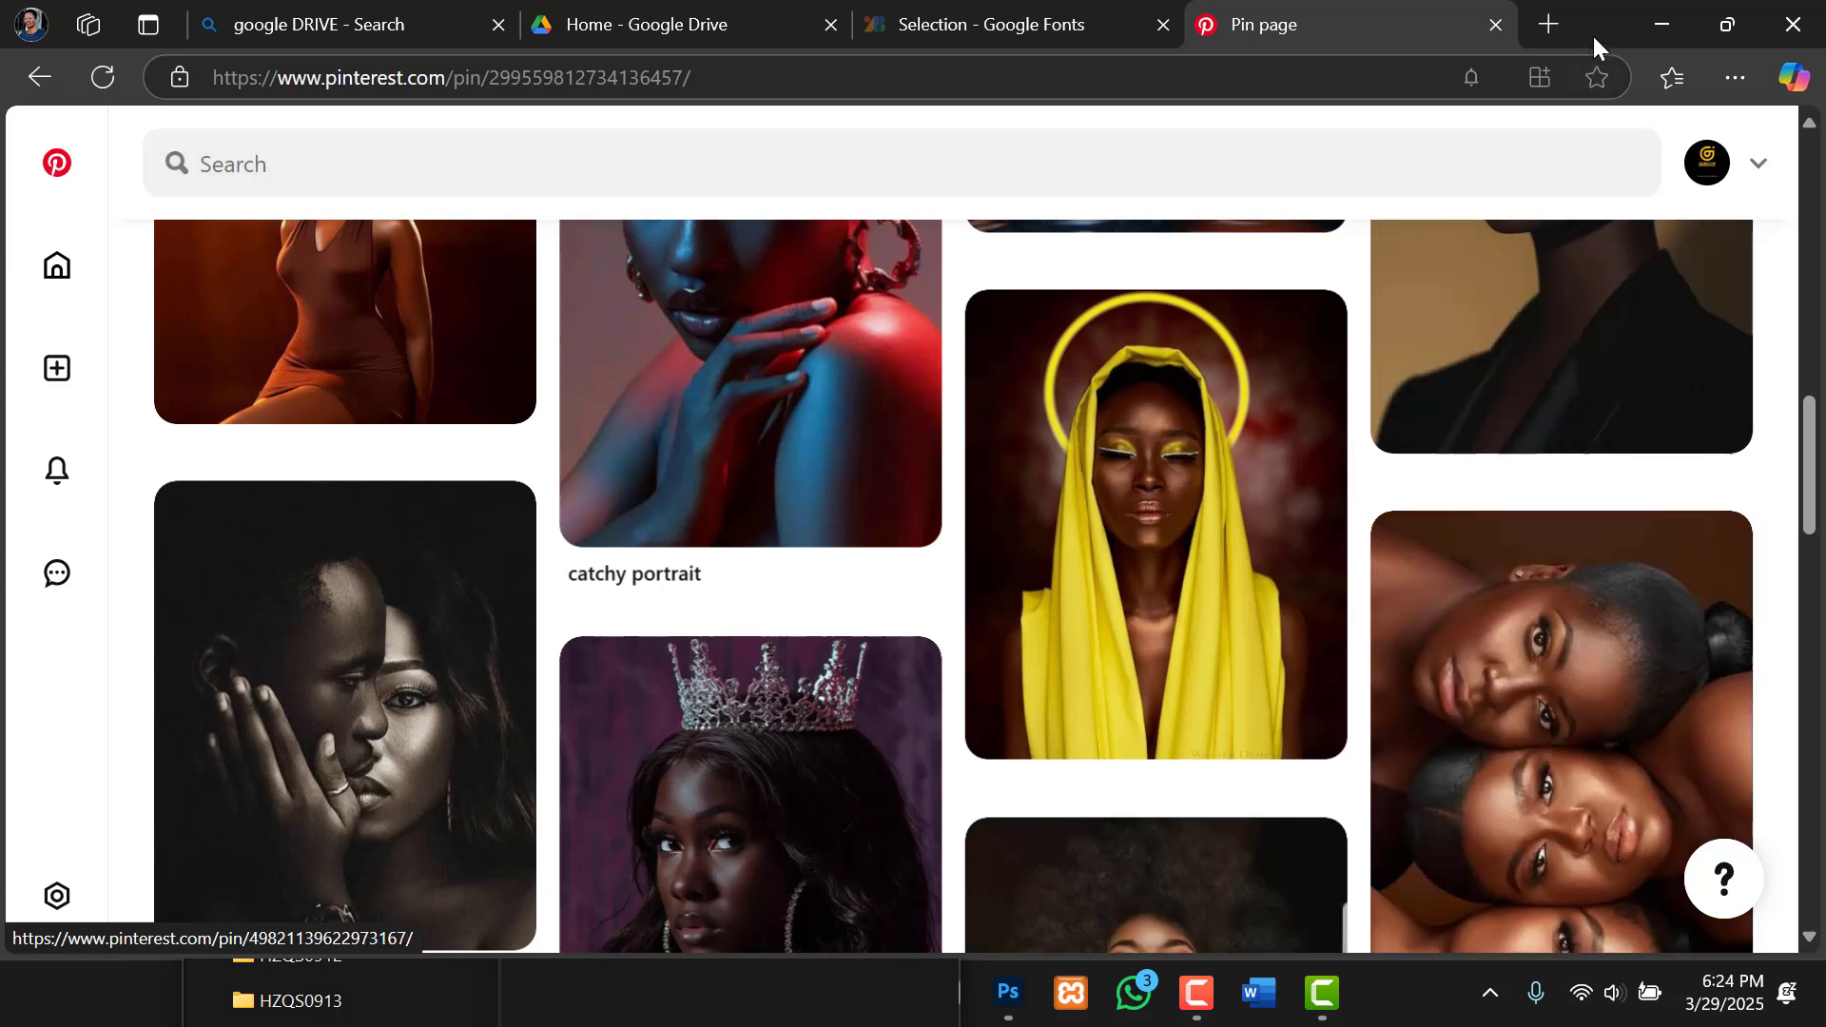
# Switch to Photoshop and delete the Afrikan Photo Shoot lettering from the Untitled-2 document.
pyautogui.click(1636, 26)
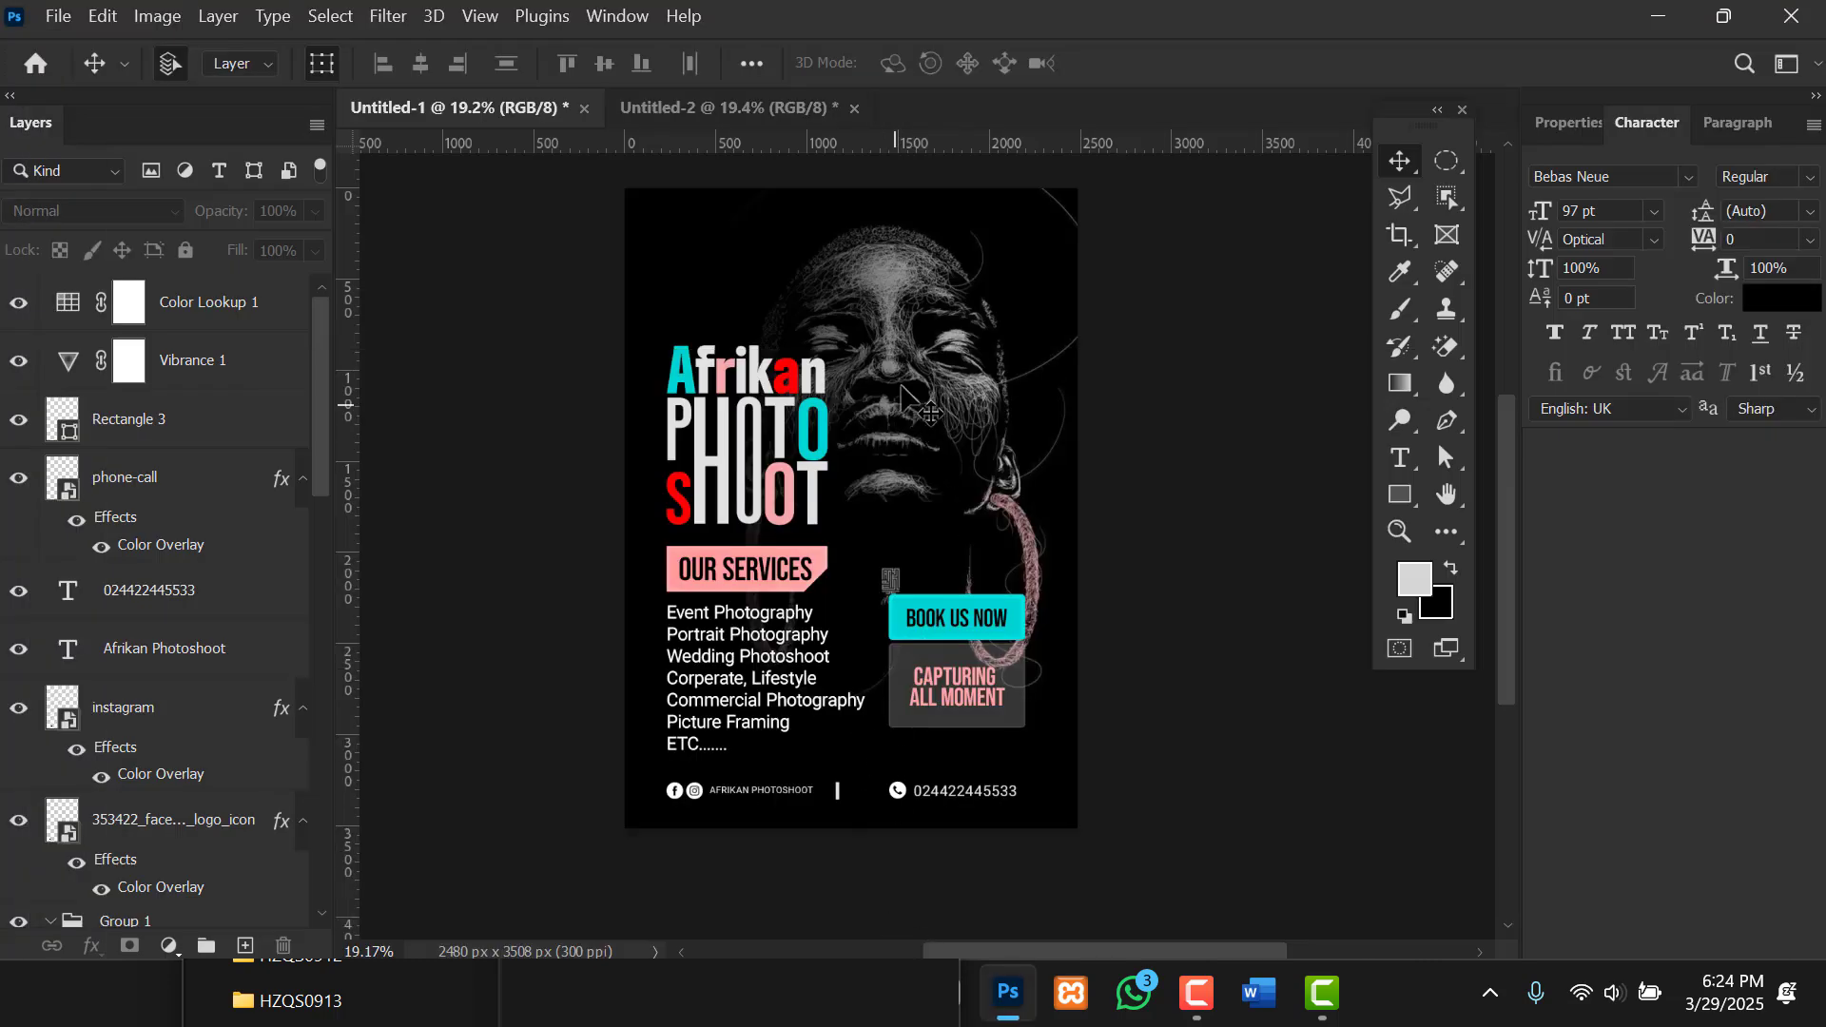
pyautogui.click(696, 111)
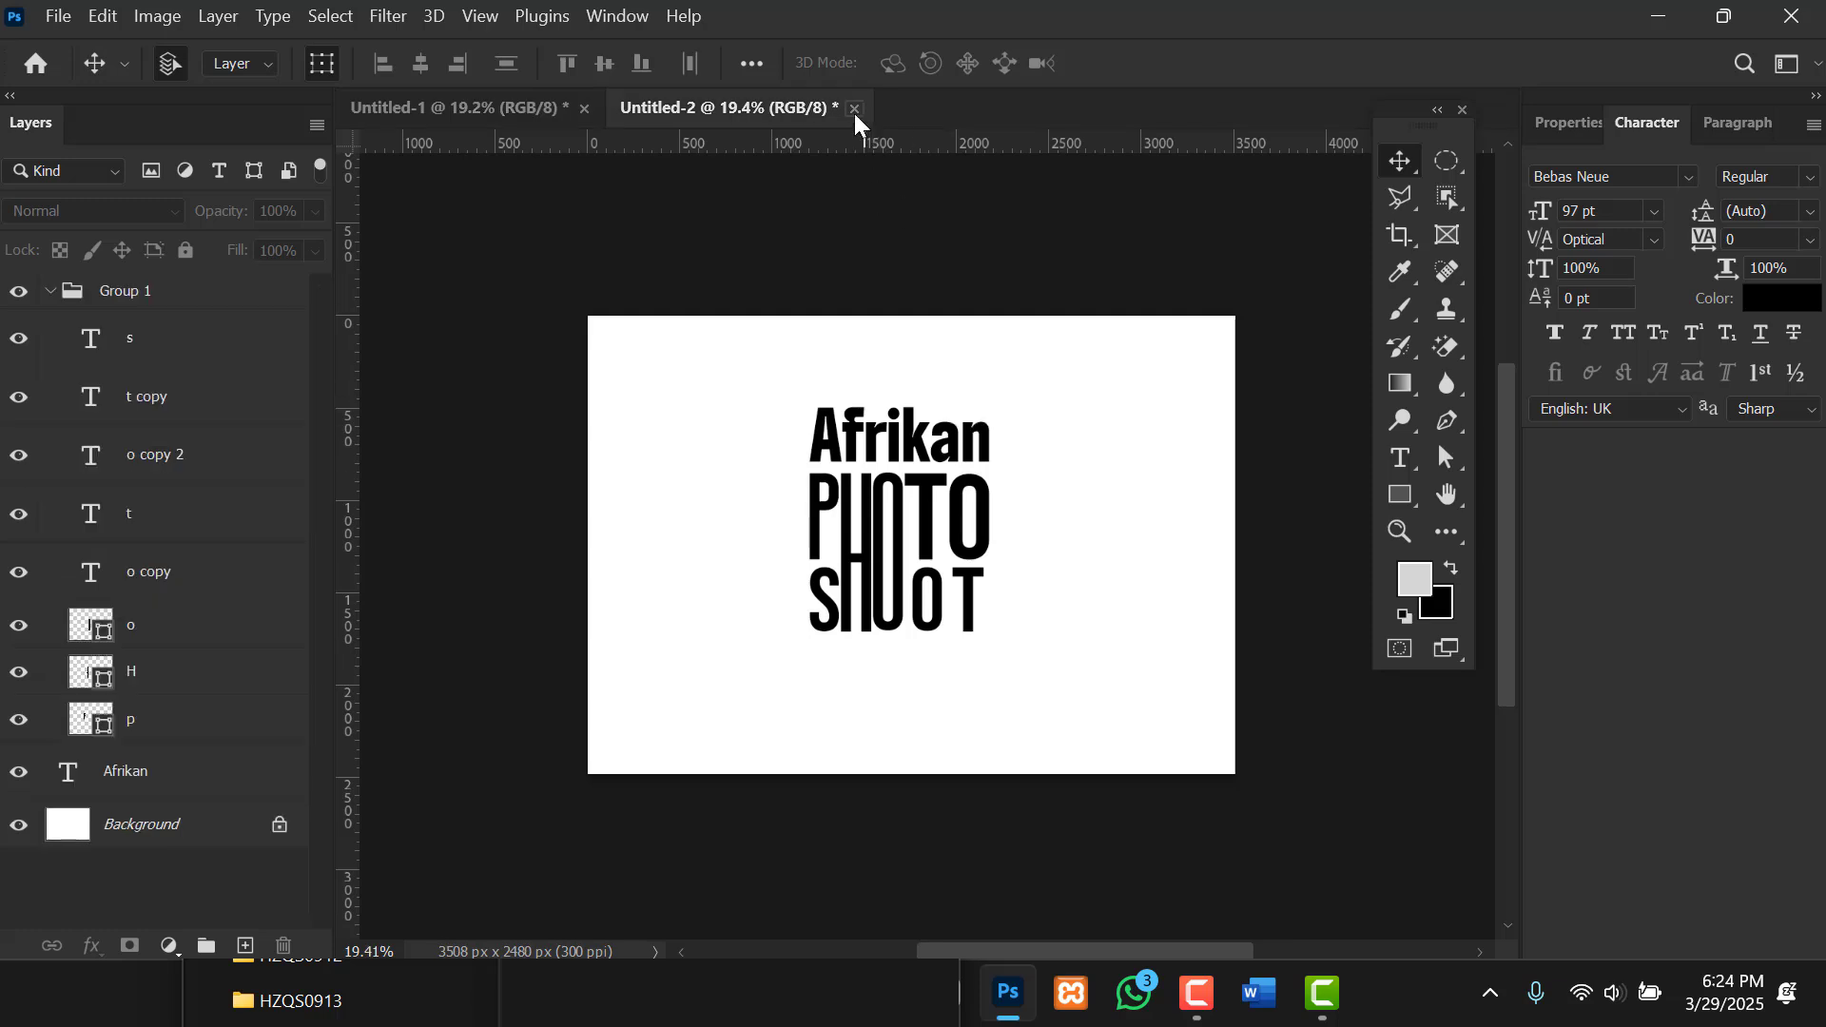
pyautogui.moveTo(738, 387); pyautogui.dragTo(1094, 678)
pyautogui.hotkey('ctrl', 'g')
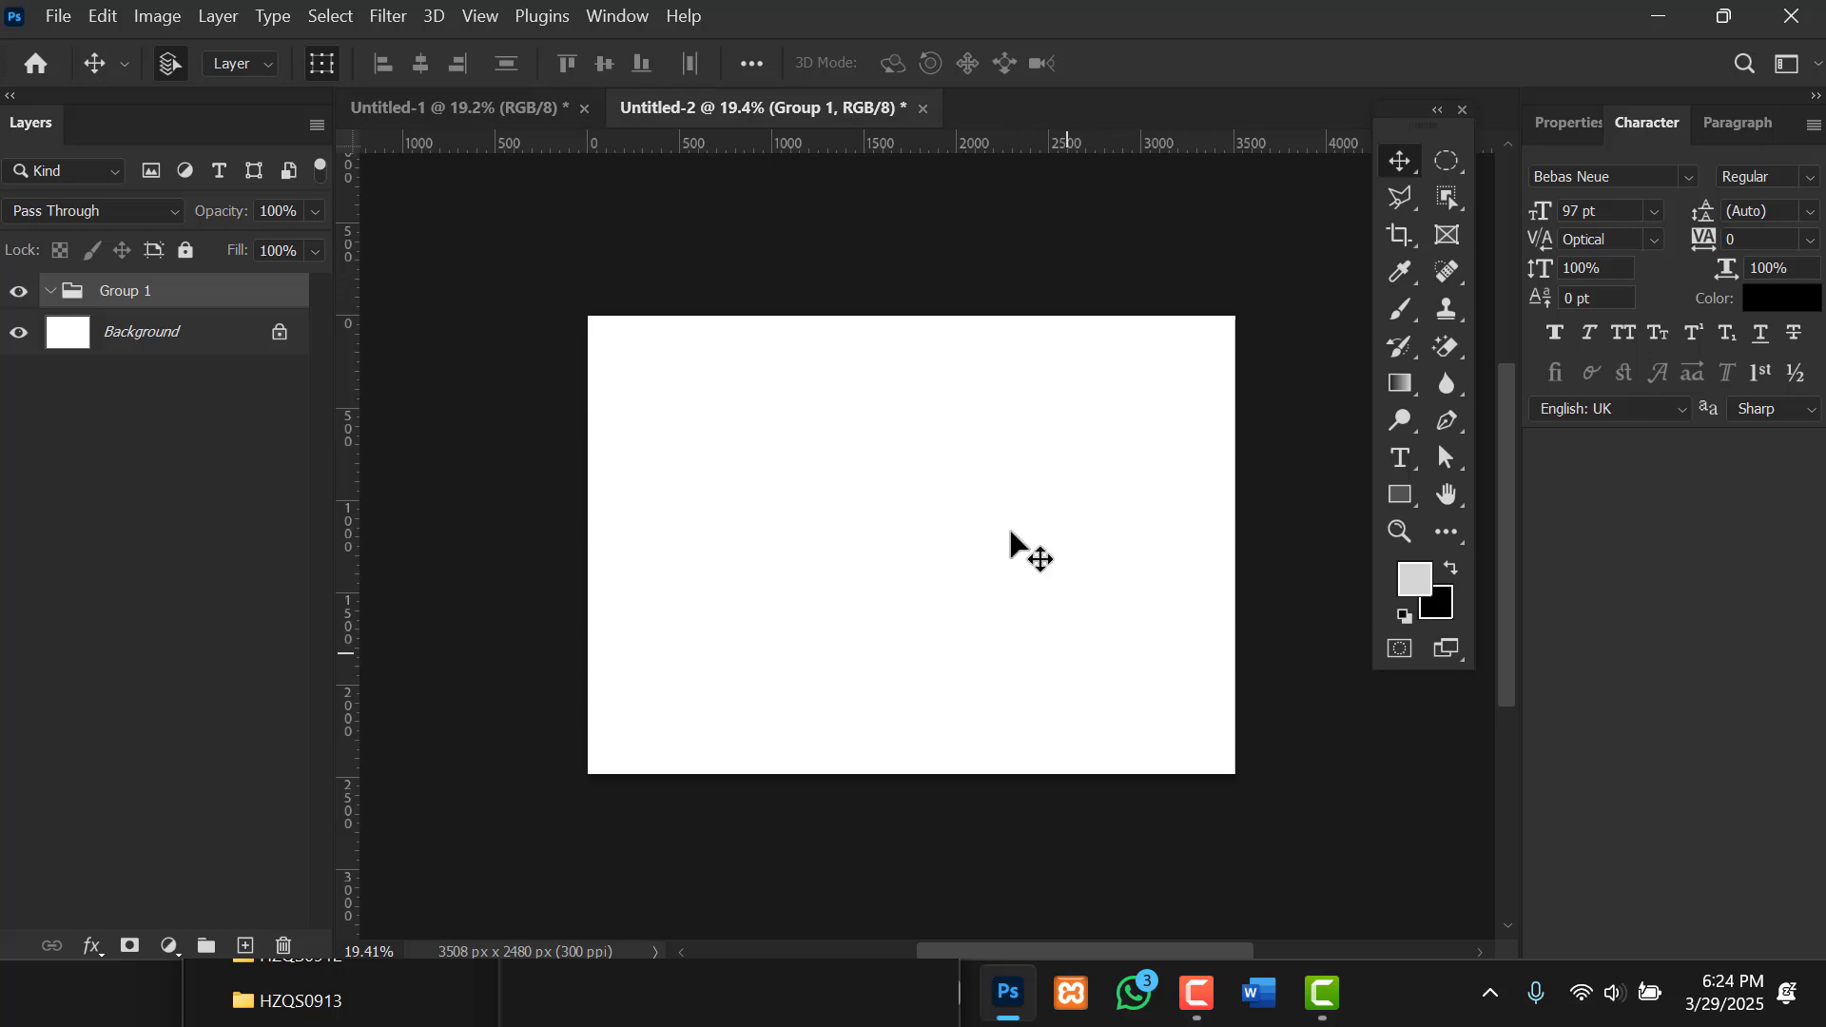
# Rotate the blank Untitled-2 canvas 90° clockwise into portrait orientation.
pyautogui.scroll(-2, 921, 362)
pyautogui.scroll(2, 921, 364)
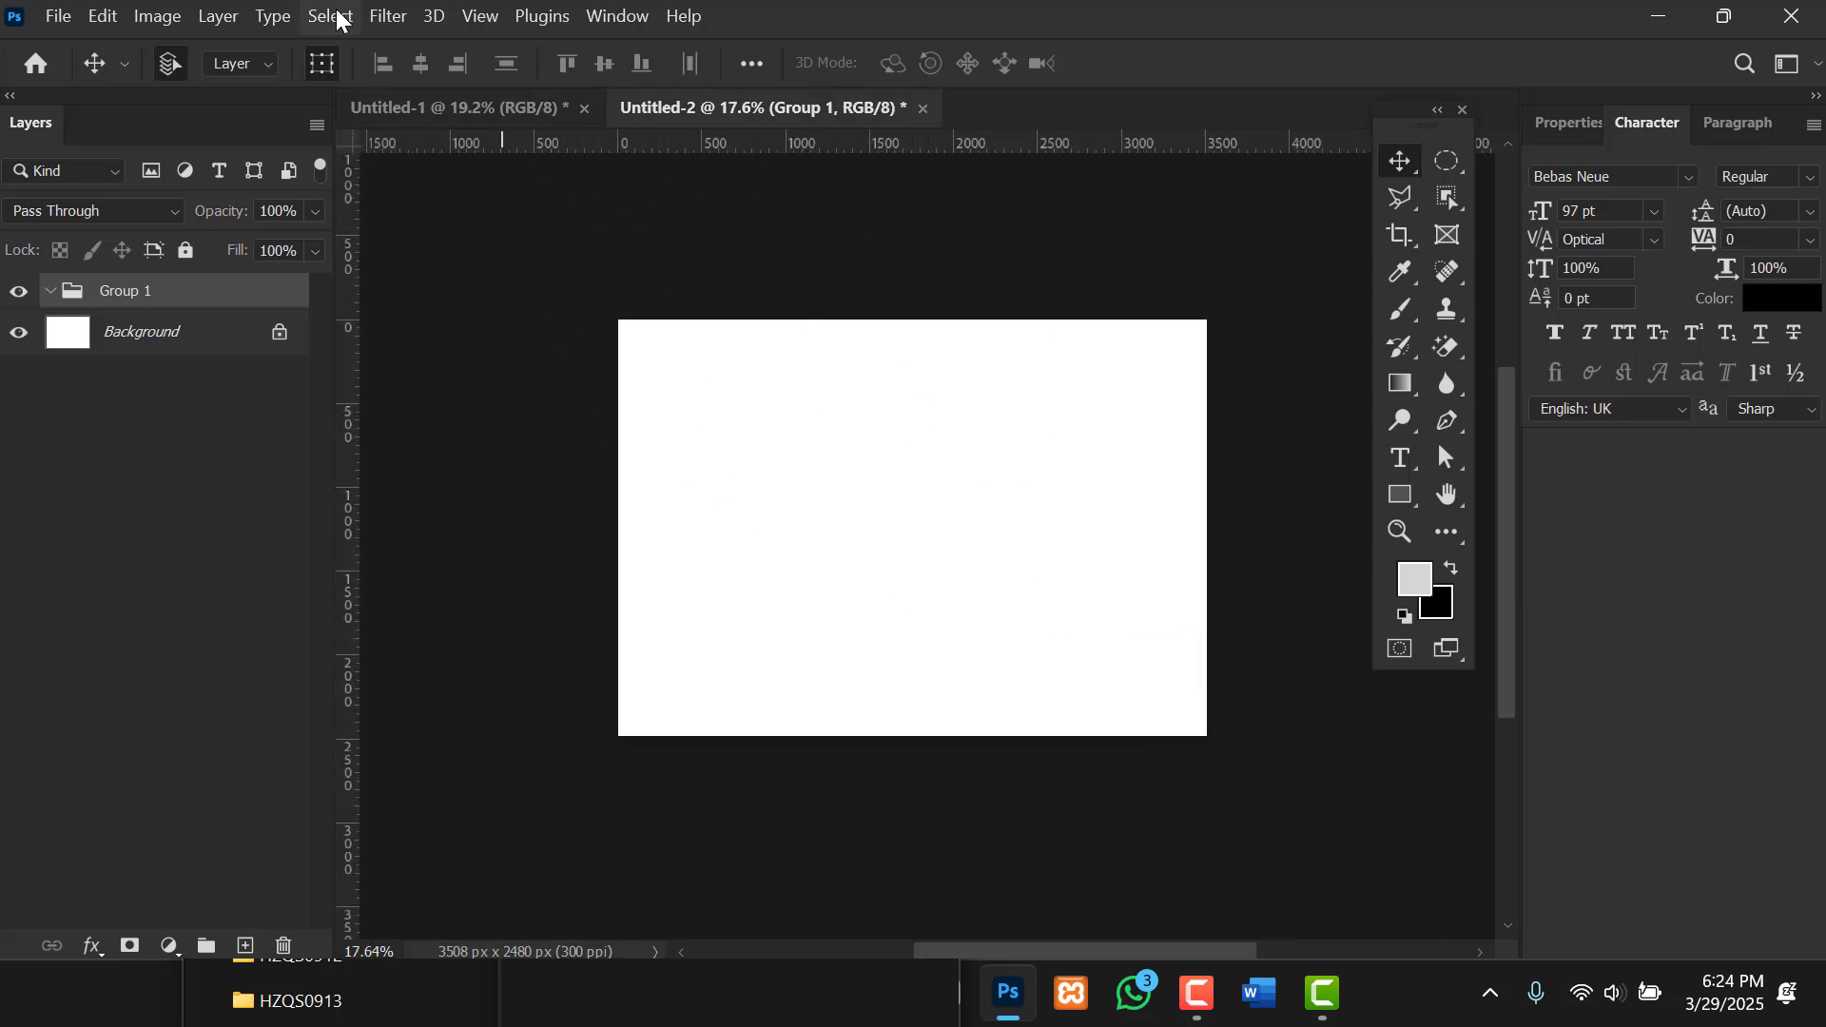
pyautogui.click(158, 19)
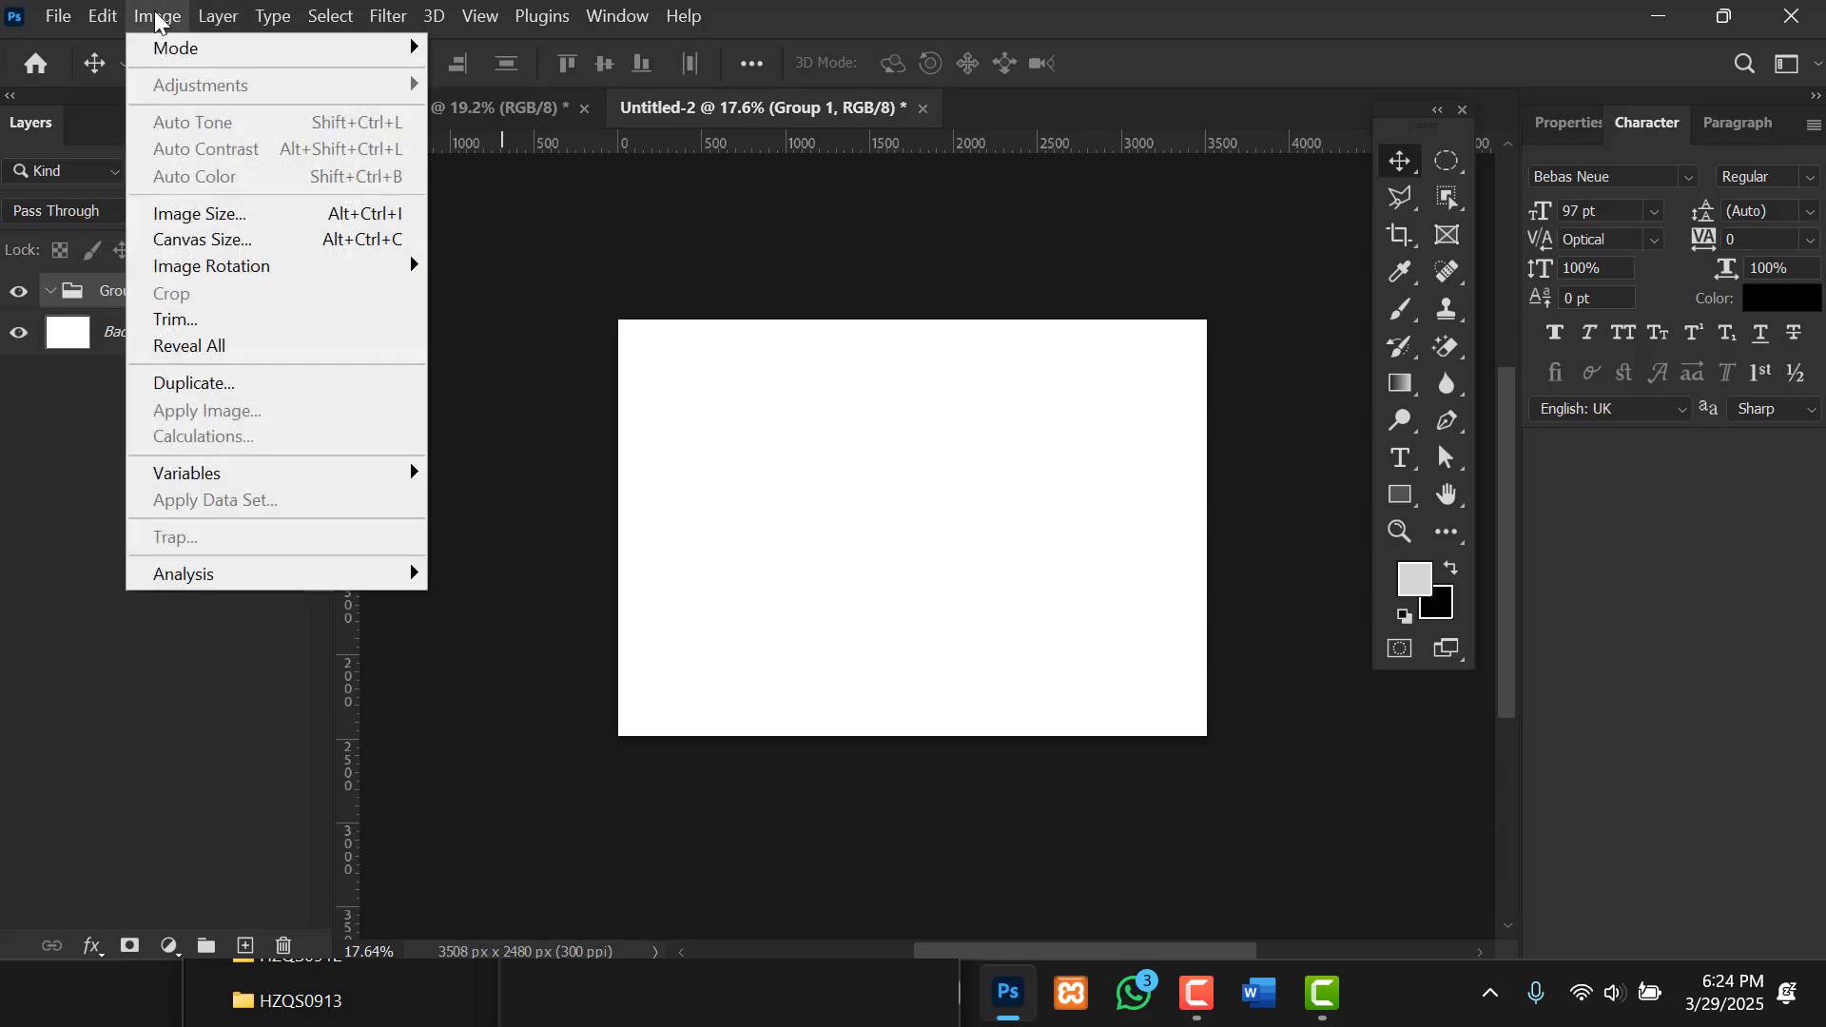
pyautogui.moveTo(328, 273)
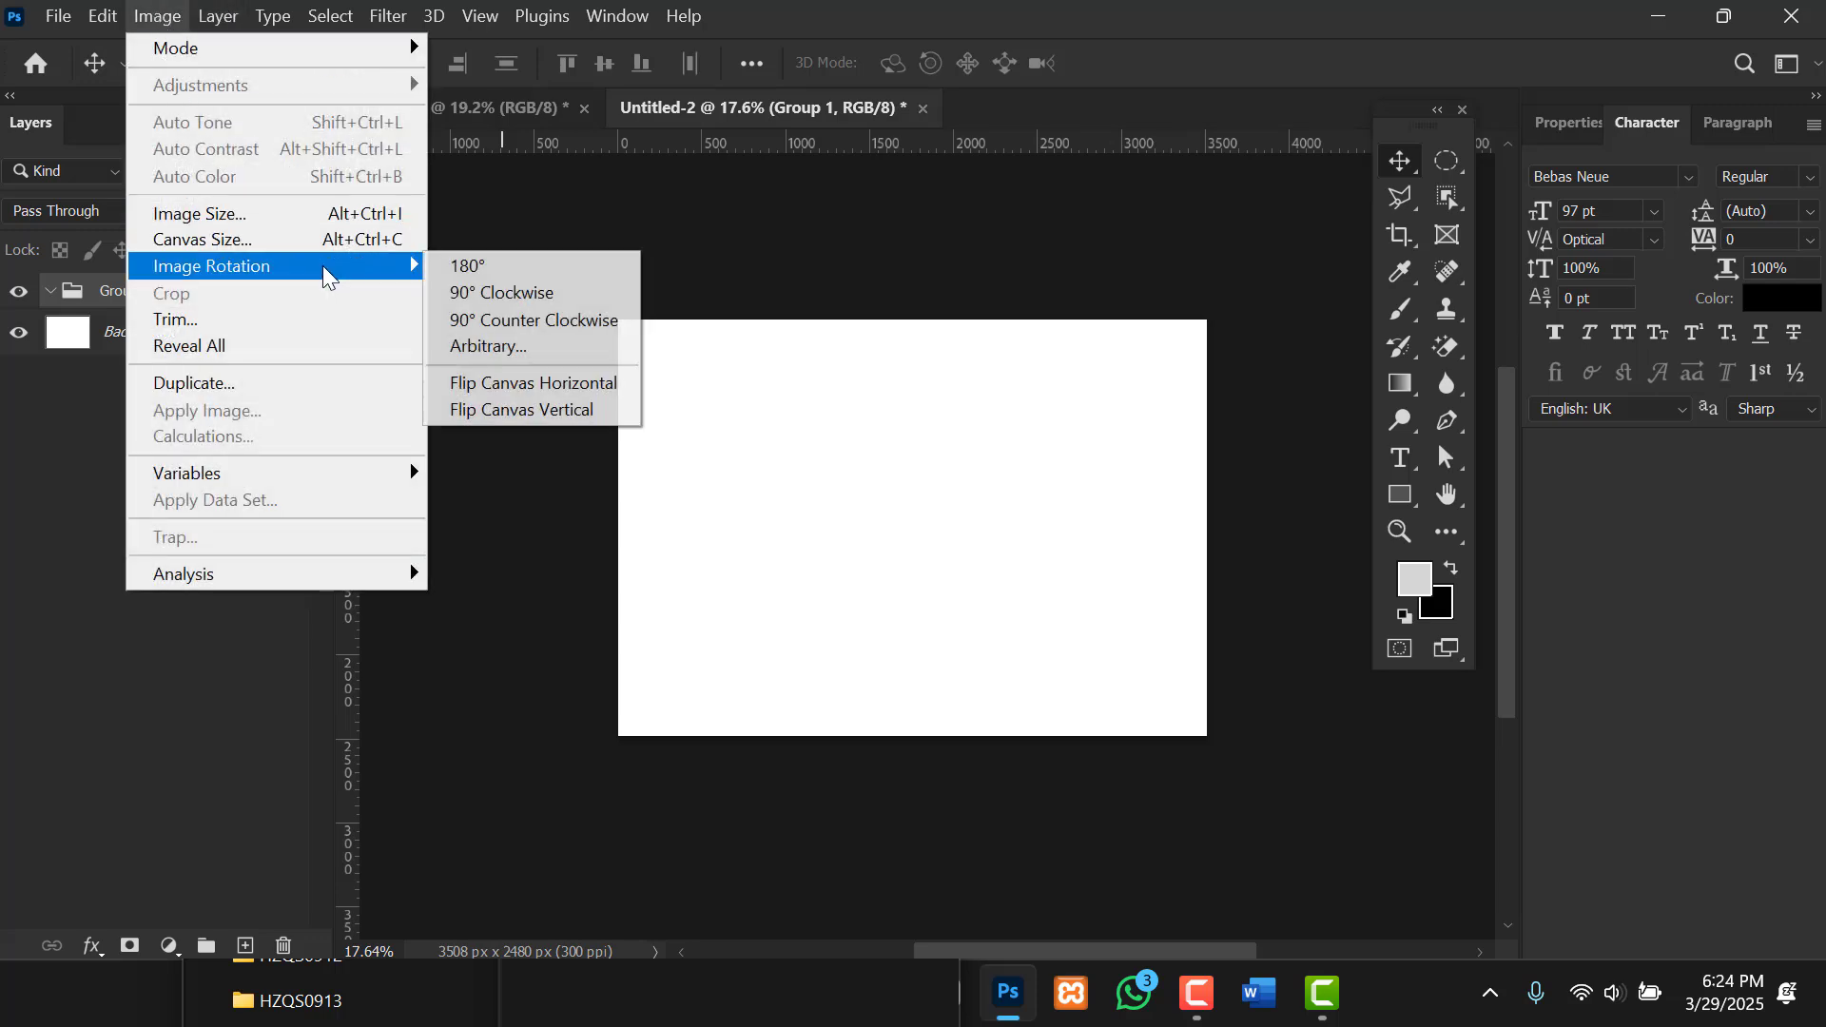
pyautogui.click(542, 295)
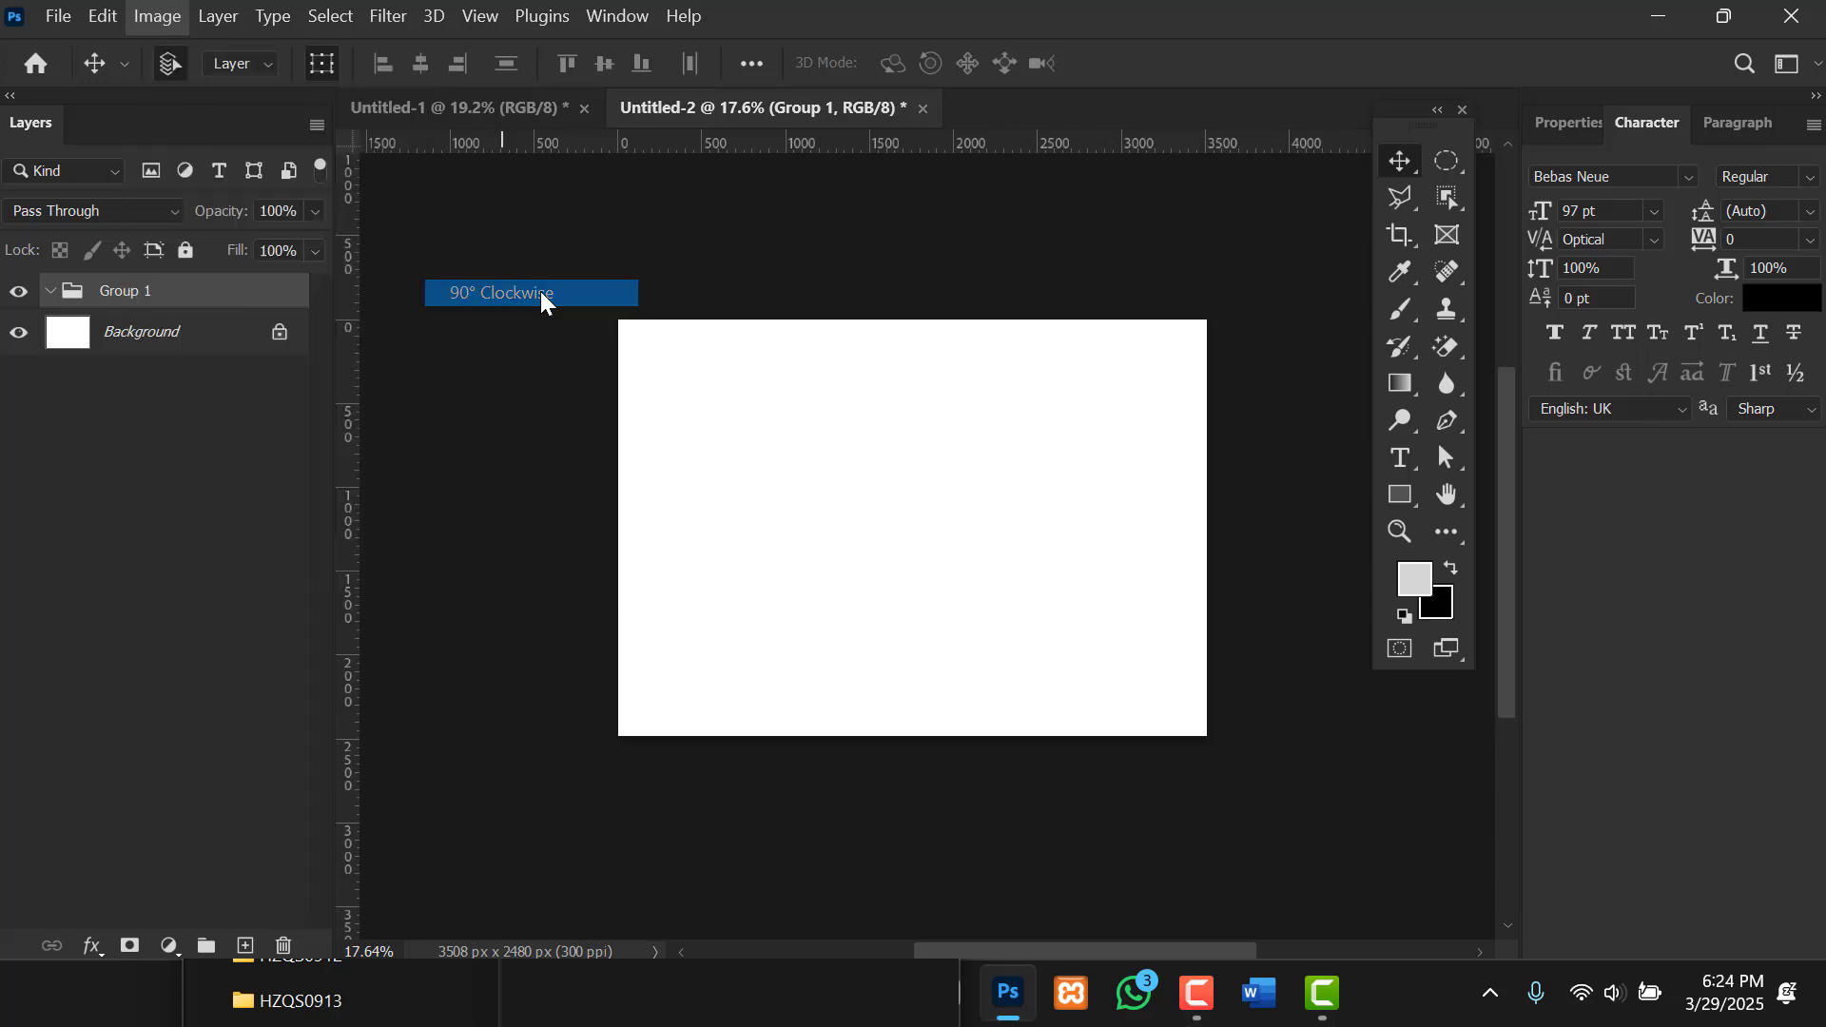
pyautogui.scroll(-2, 813, 537)
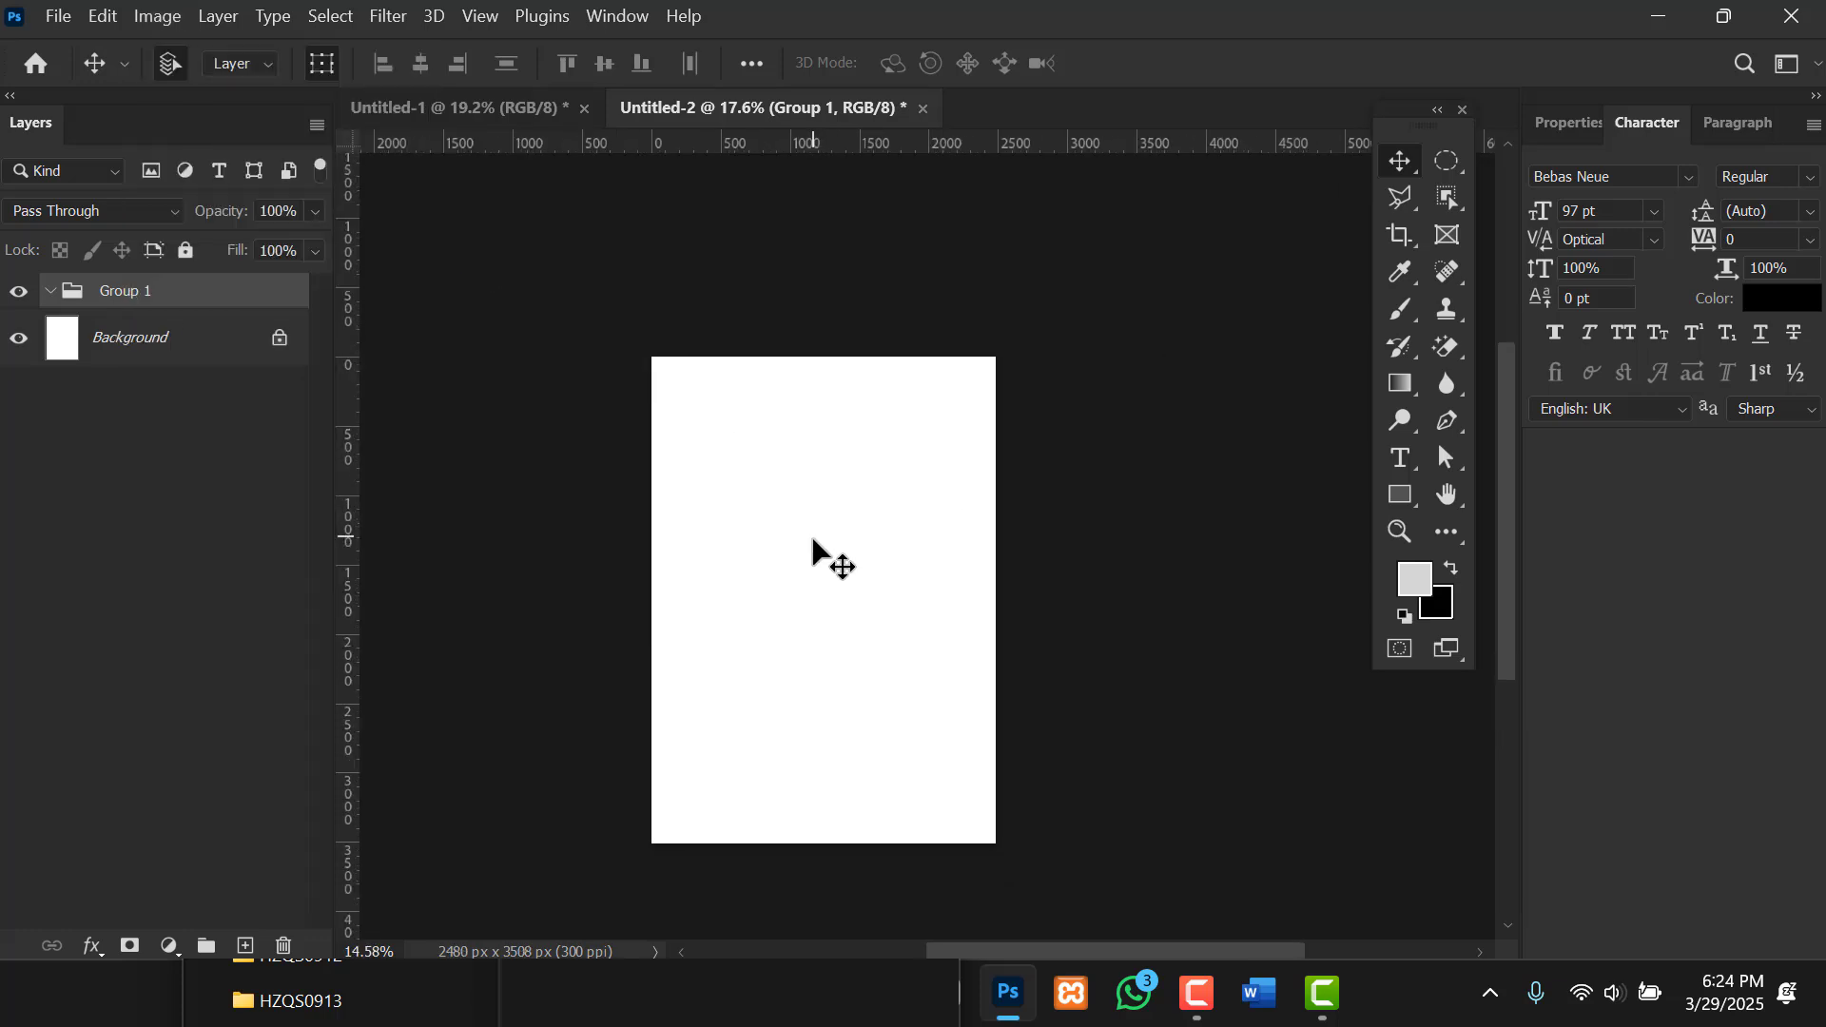
# Place the black-and-white portrait with yellow hoop earrings from the Desktop as an embedded image filling the page.
pyautogui.press('space')
pyautogui.moveTo(822, 570); pyautogui.dragTo(852, 513)
pyautogui.scroll(1, 853, 514)
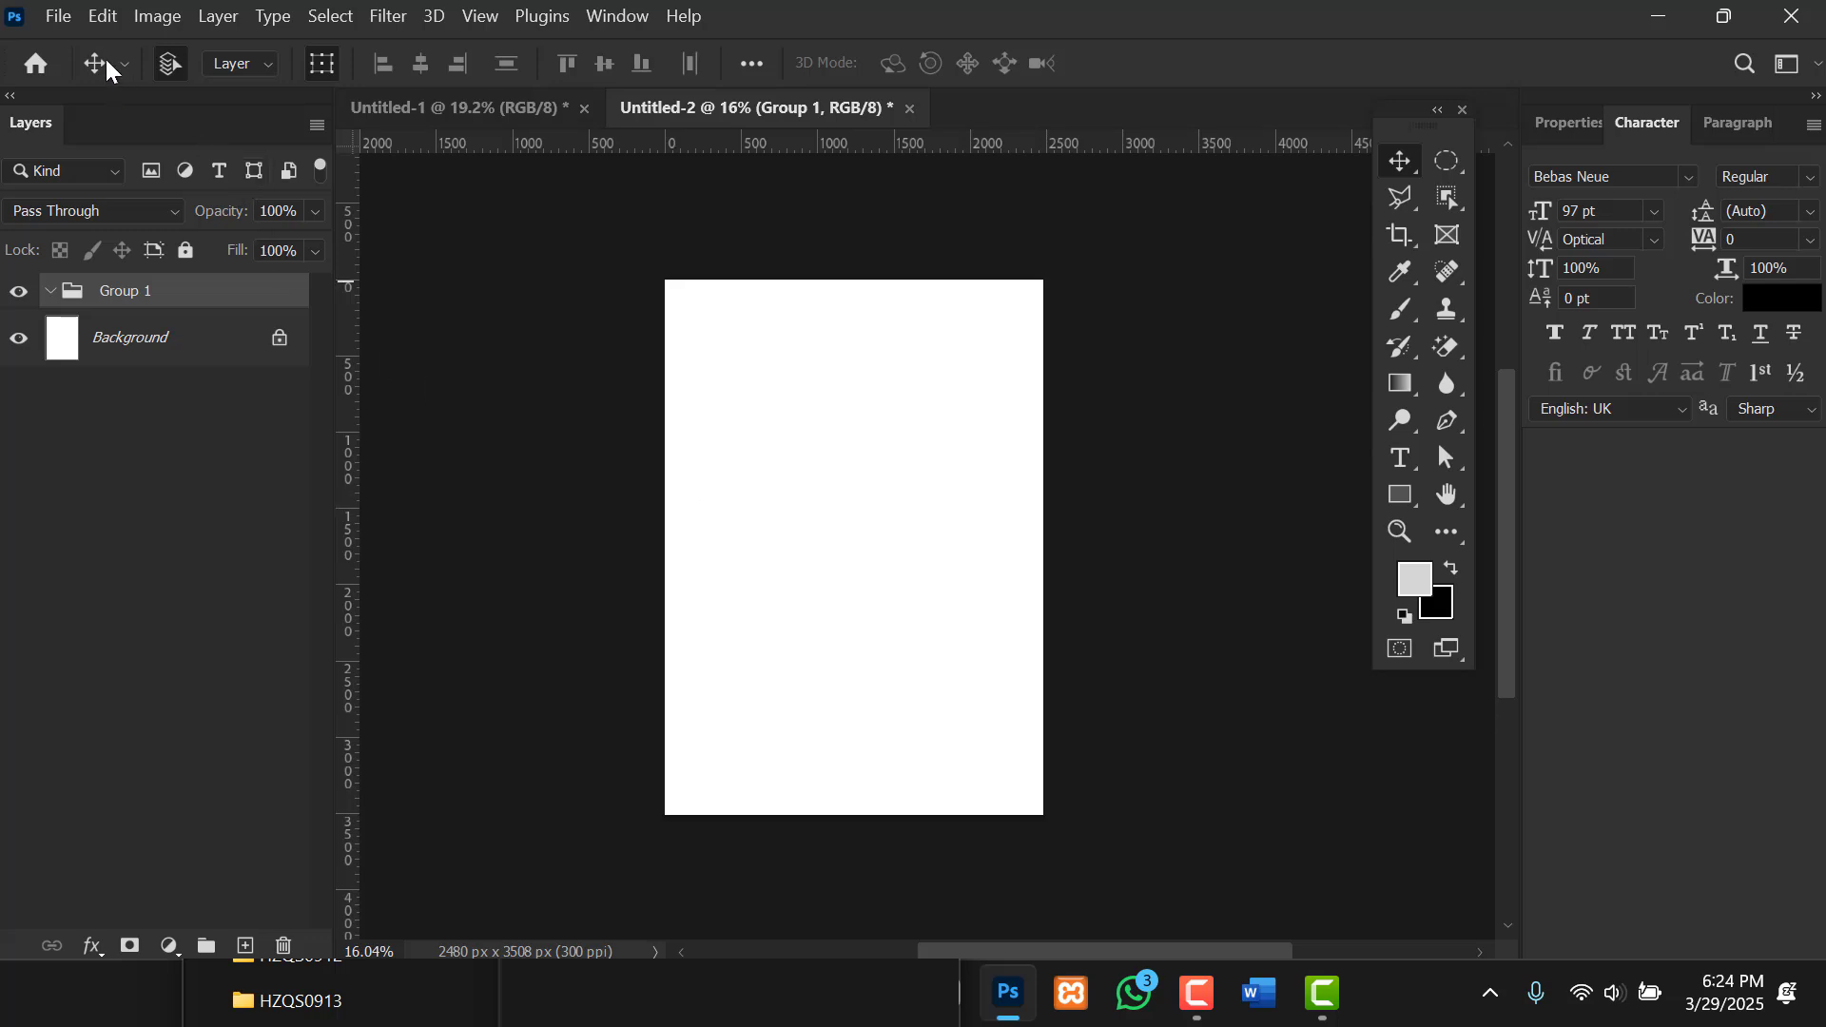
pyautogui.click(59, 24)
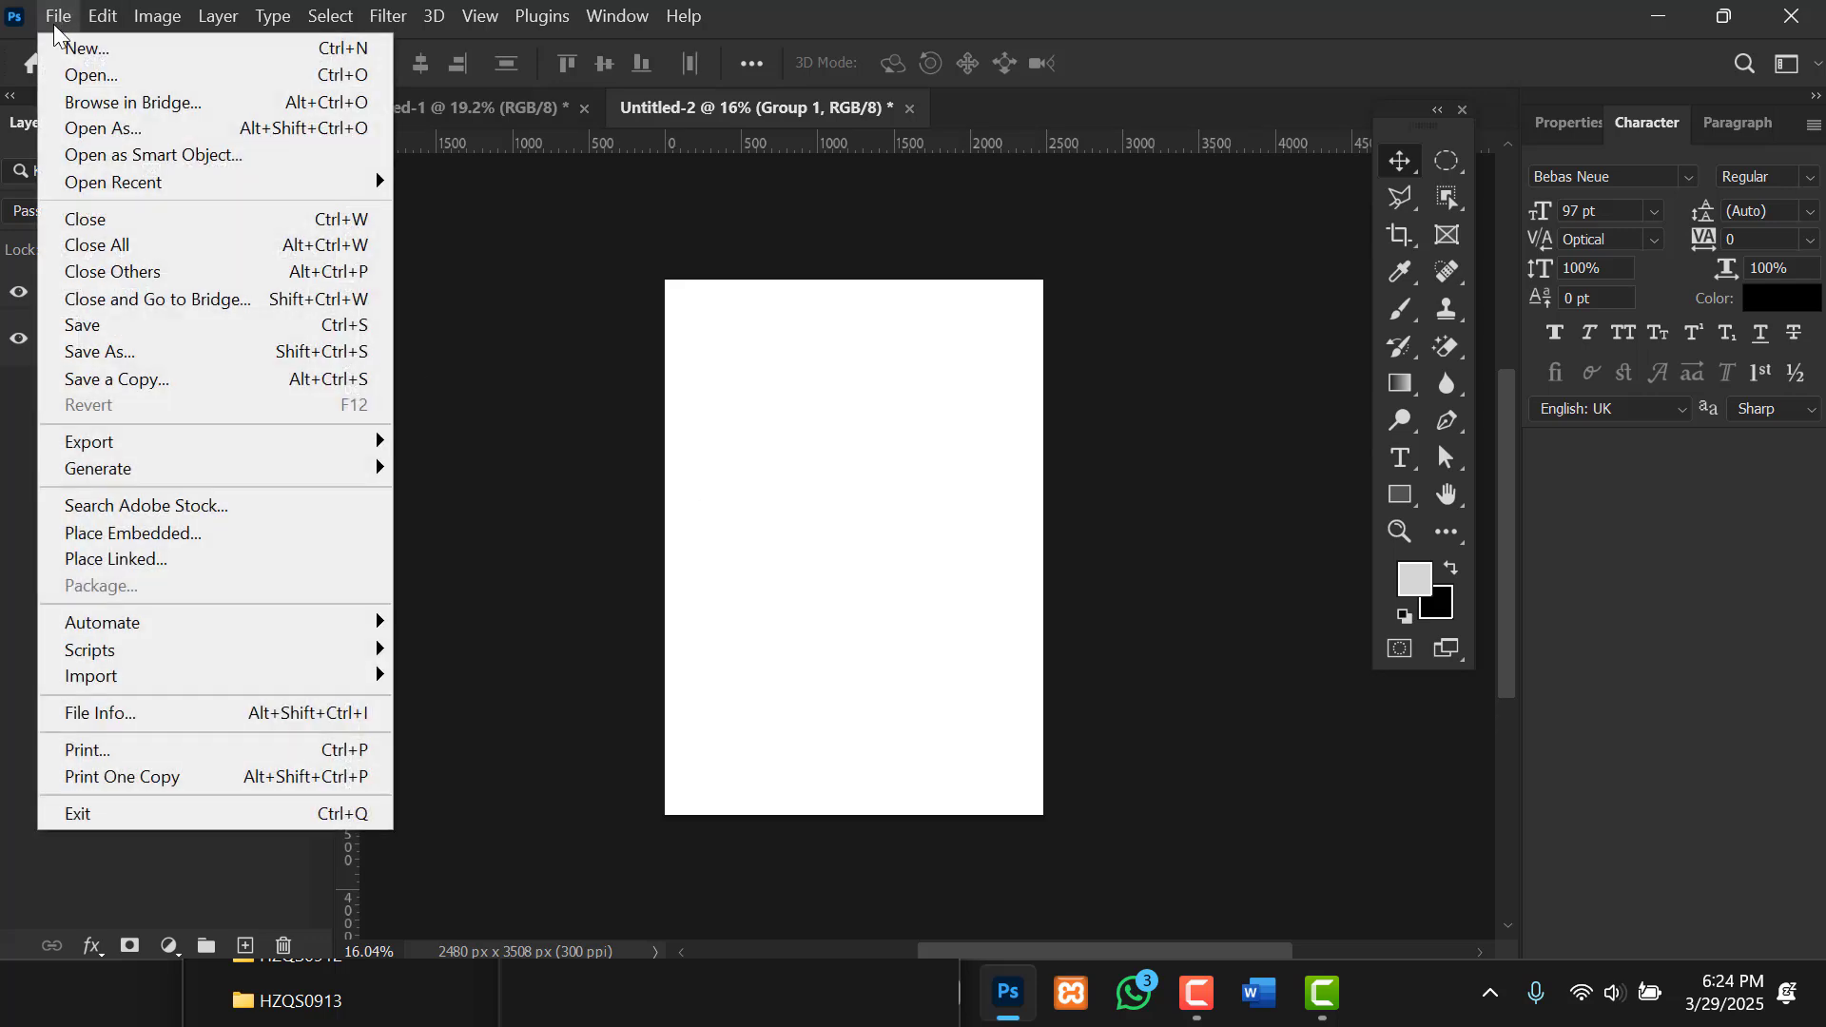
pyautogui.click(168, 535)
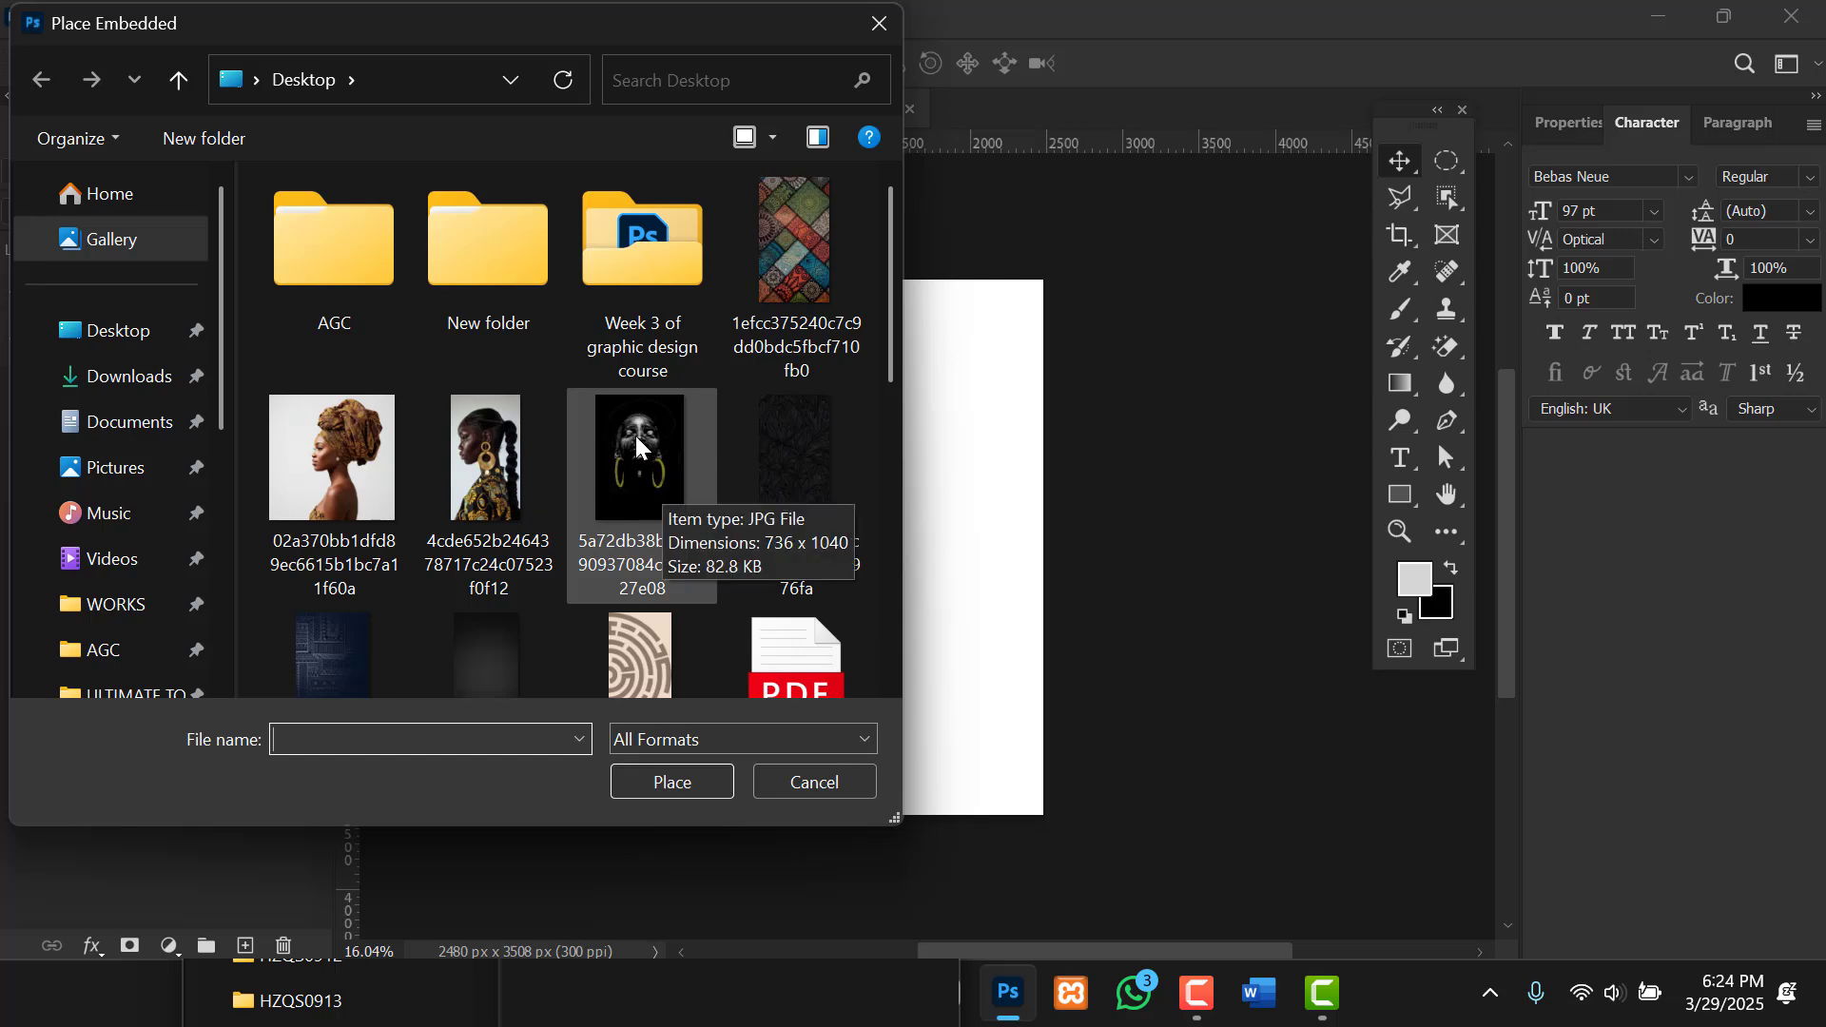
pyautogui.doubleClick(635, 437)
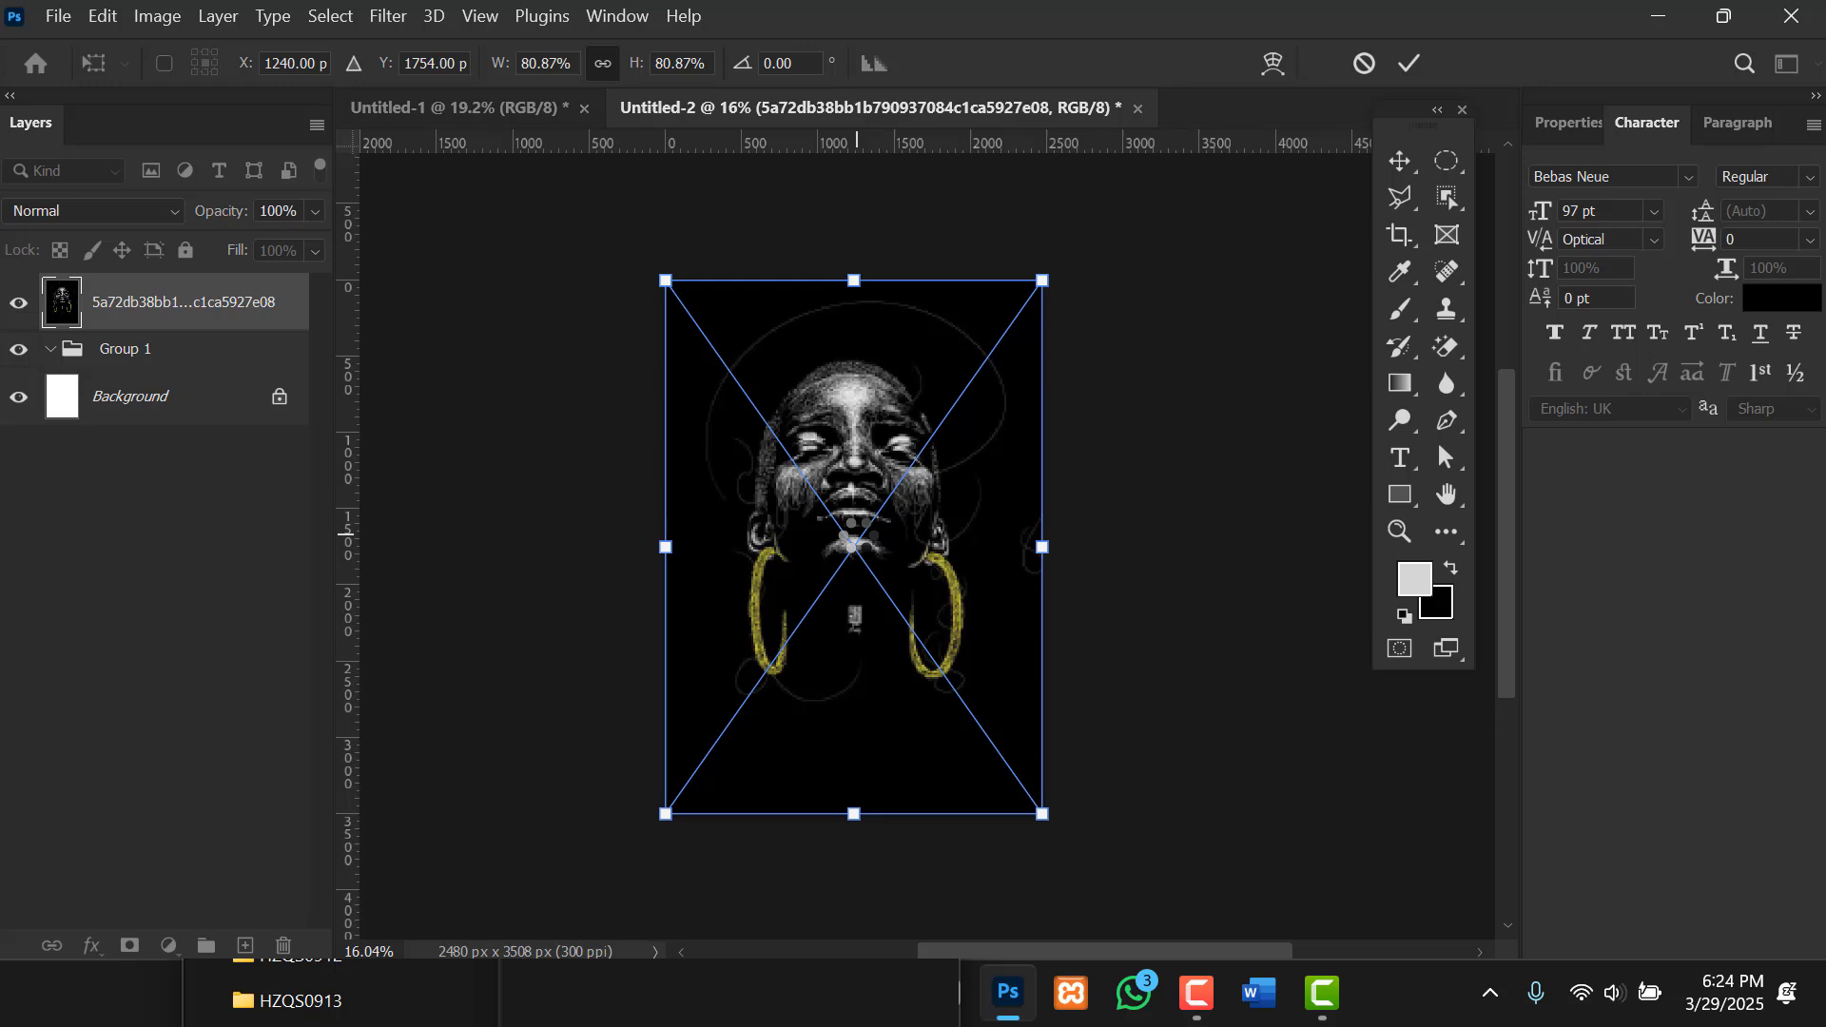
pyautogui.press('Return')
# Scale the placed portrait proportionally to about 96% so it extends beyond the canvas's right edge, keeping its left edge in place.
pyautogui.scroll(2, 855, 544)
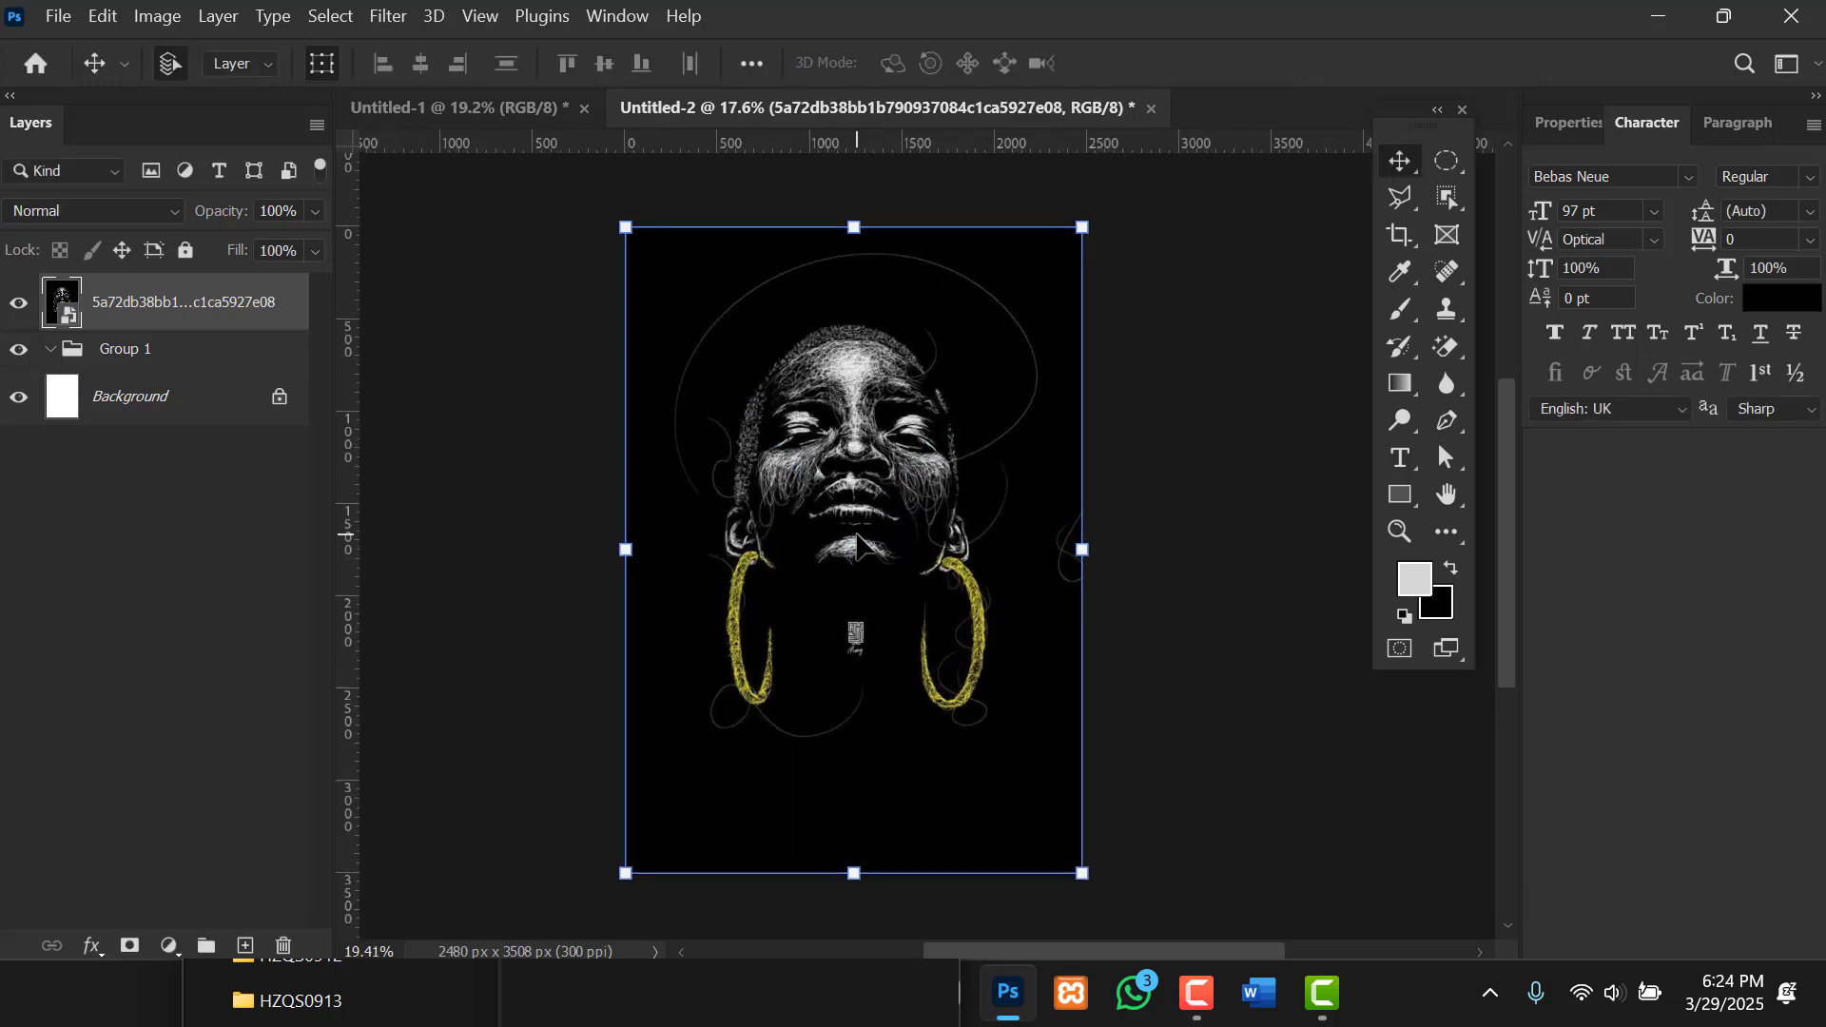
pyautogui.scroll(1, 856, 544)
pyautogui.scroll(-2, 856, 544)
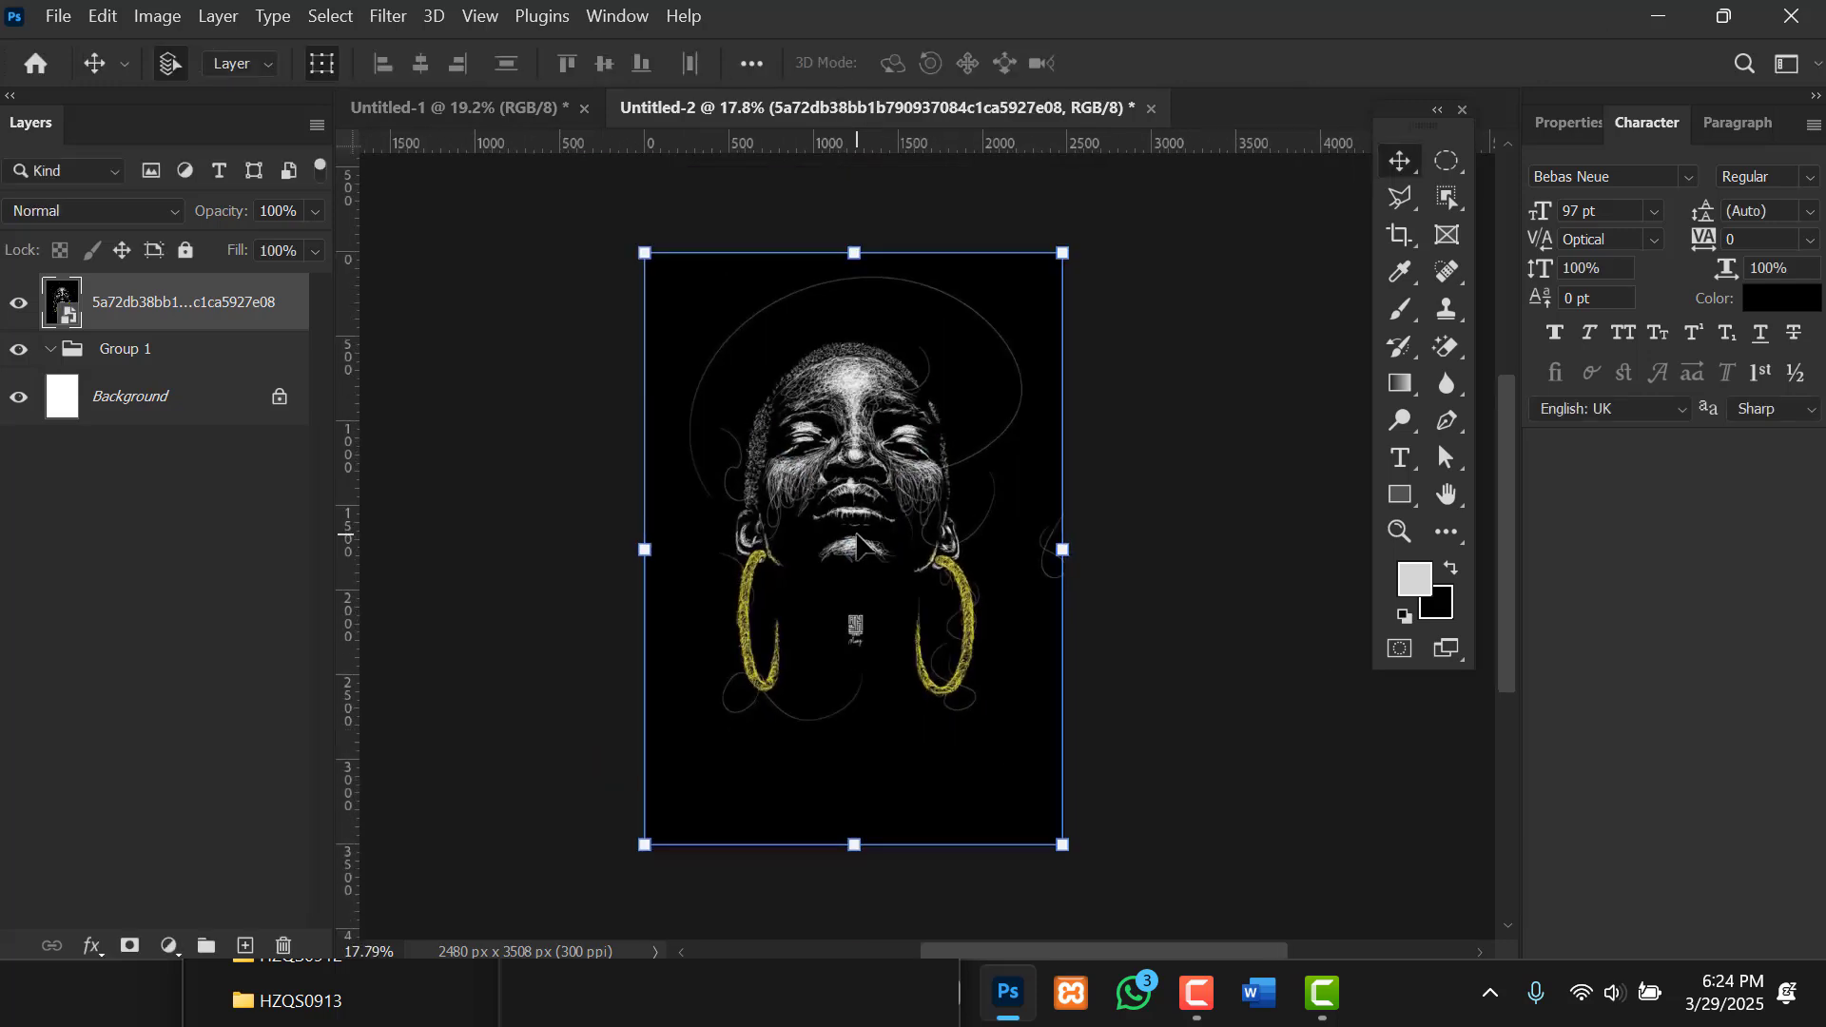
pyautogui.scroll(-2, 908, 573)
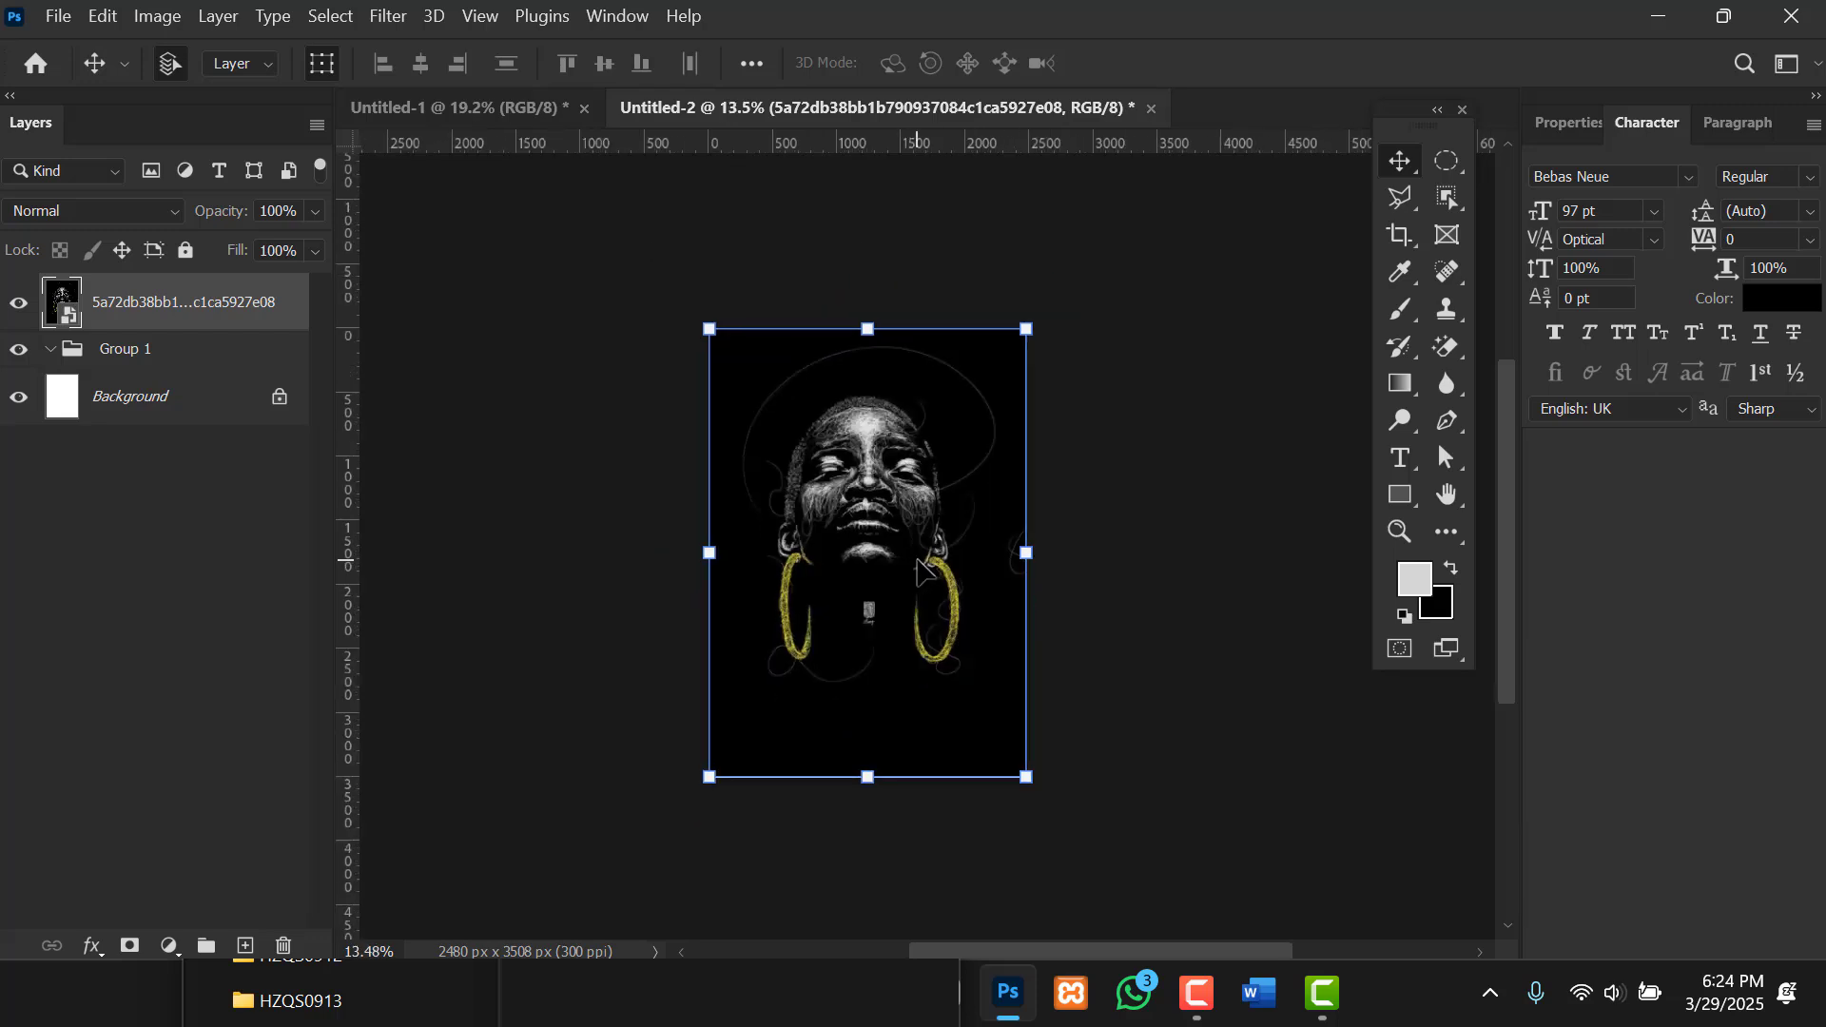
pyautogui.scroll(1, 910, 473)
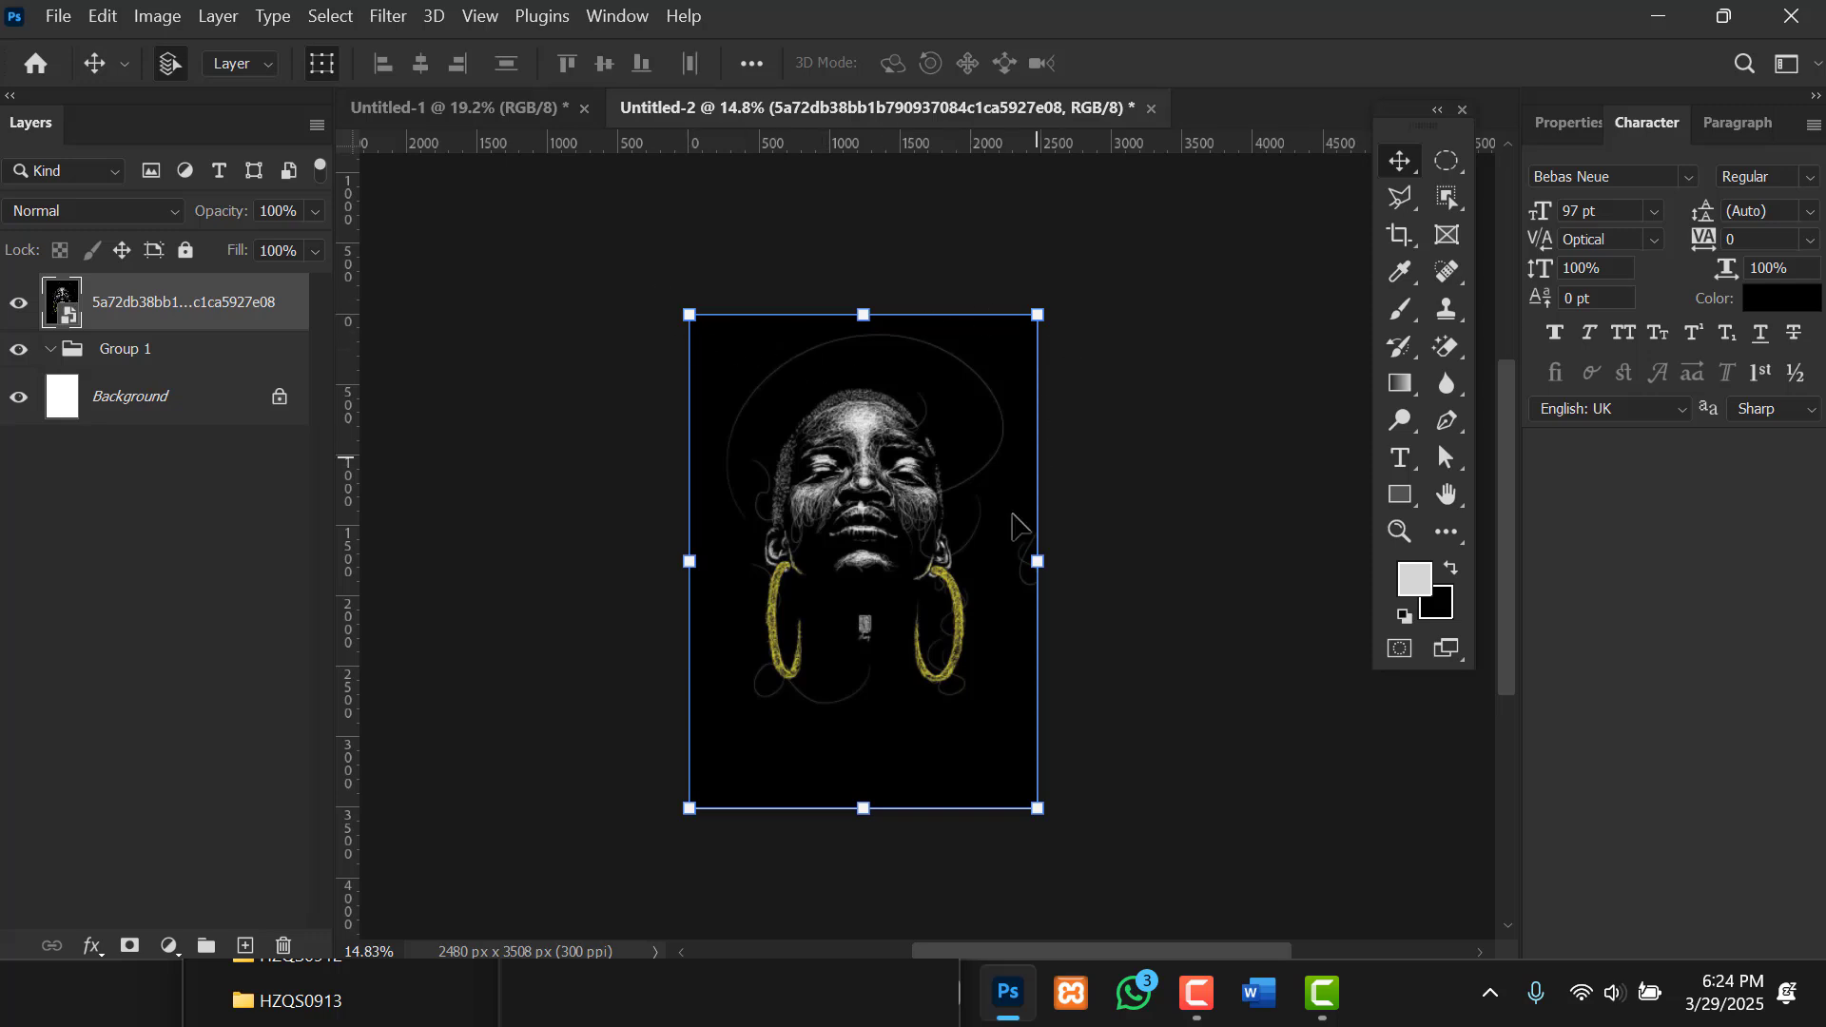
pyautogui.click(1204, 993)
pyautogui.moveTo(1045, 565); pyautogui.dragTo(1111, 571)
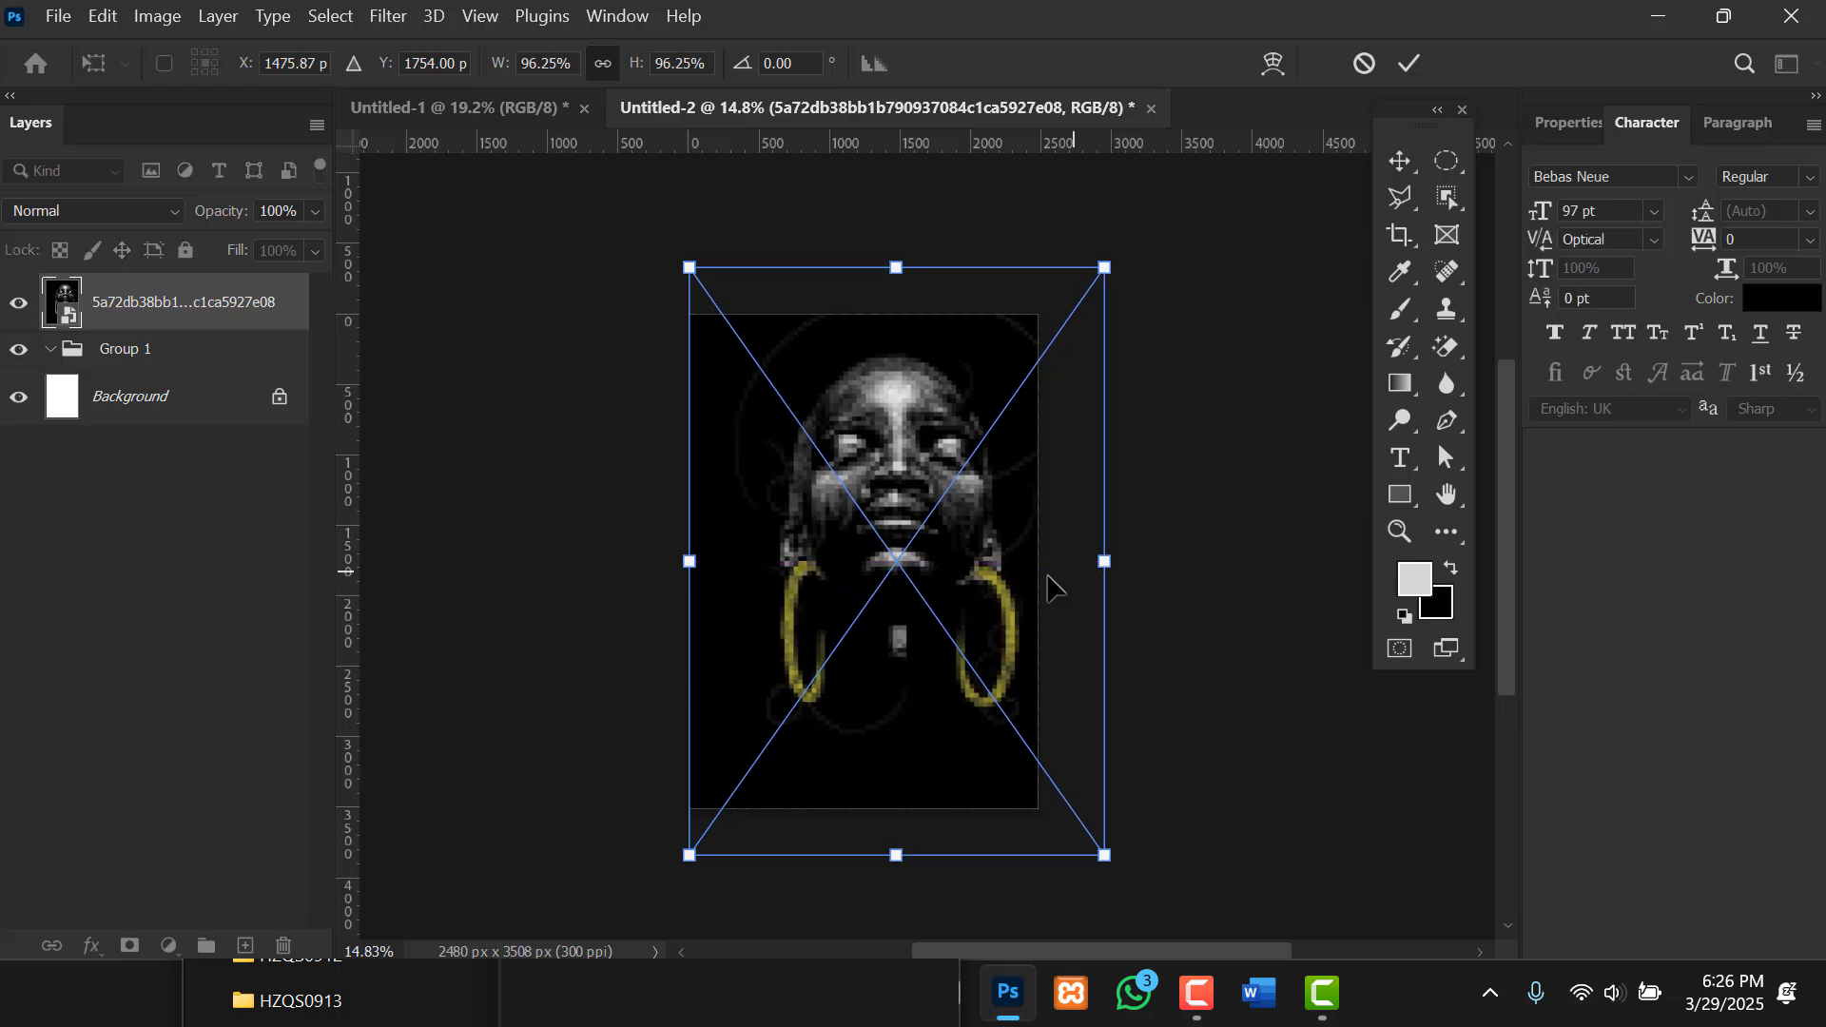
pyautogui.press('Return')
# Deselect the enlarged portrait and examine its detail and framing on the page.
pyautogui.scroll(2, 920, 573)
pyautogui.scroll(1, 920, 574)
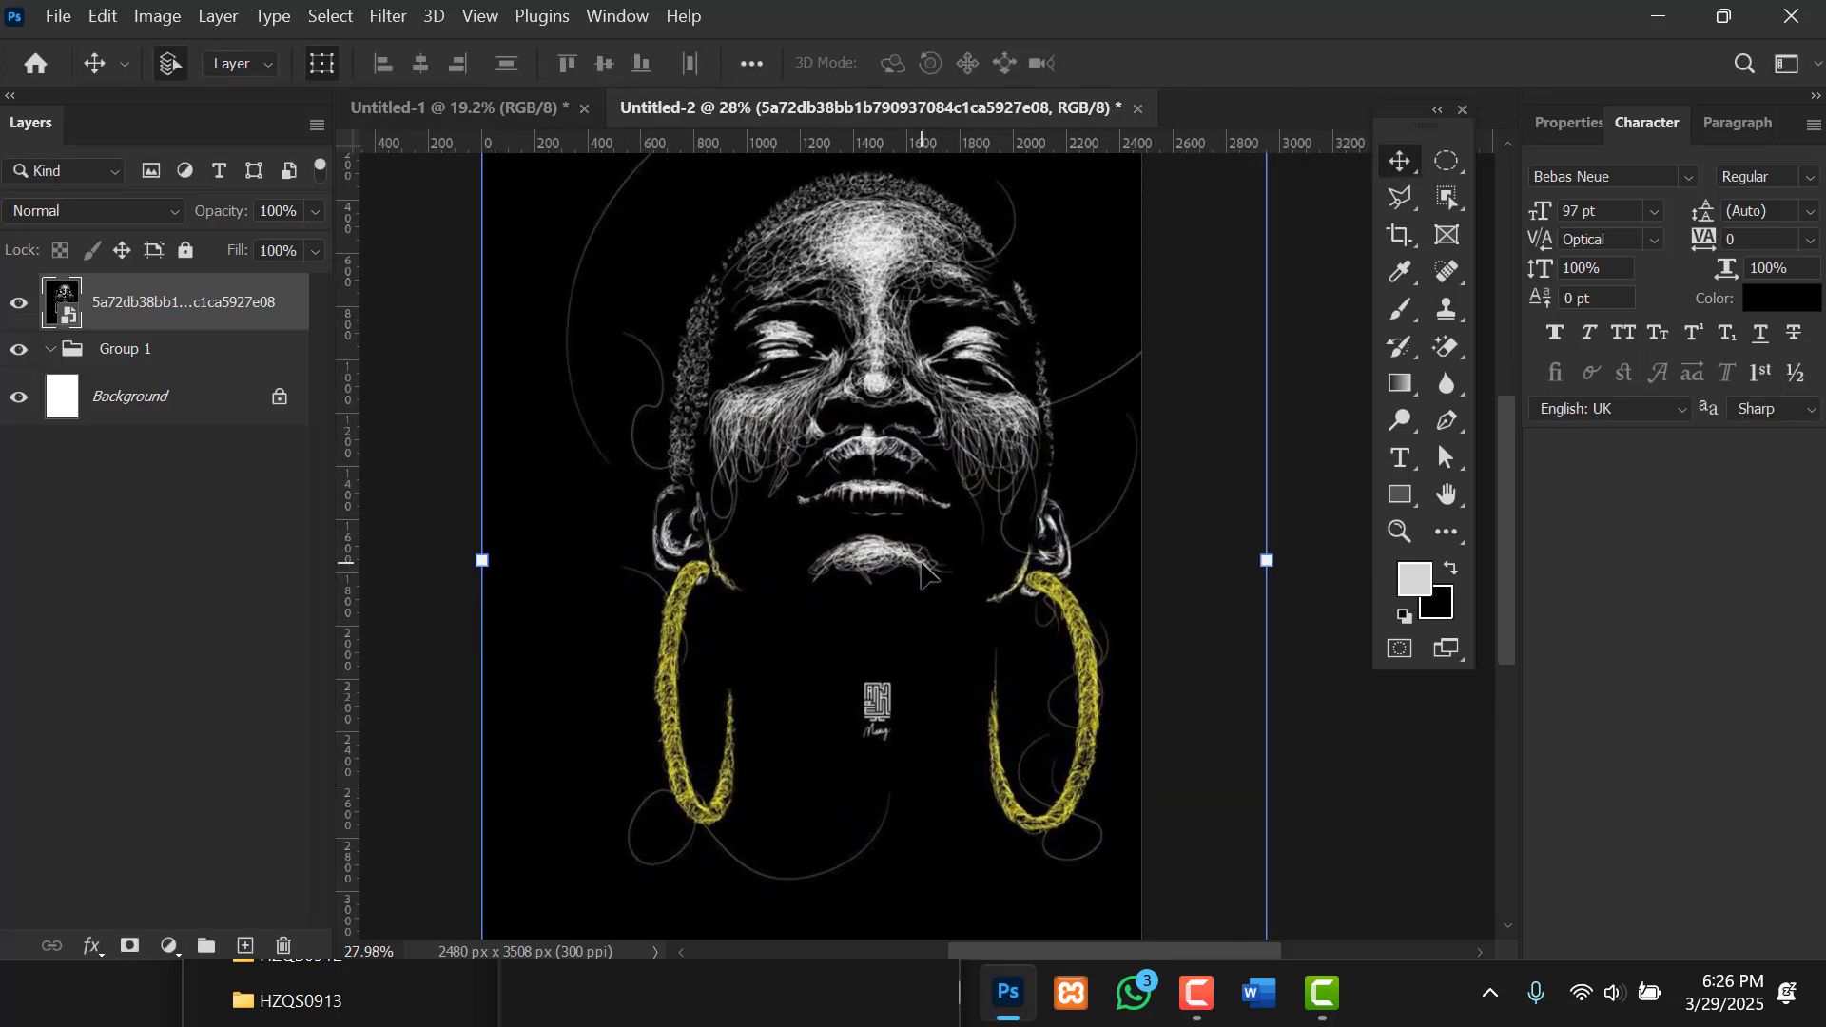
pyautogui.scroll(-3, 894, 565)
pyautogui.scroll(3, 853, 540)
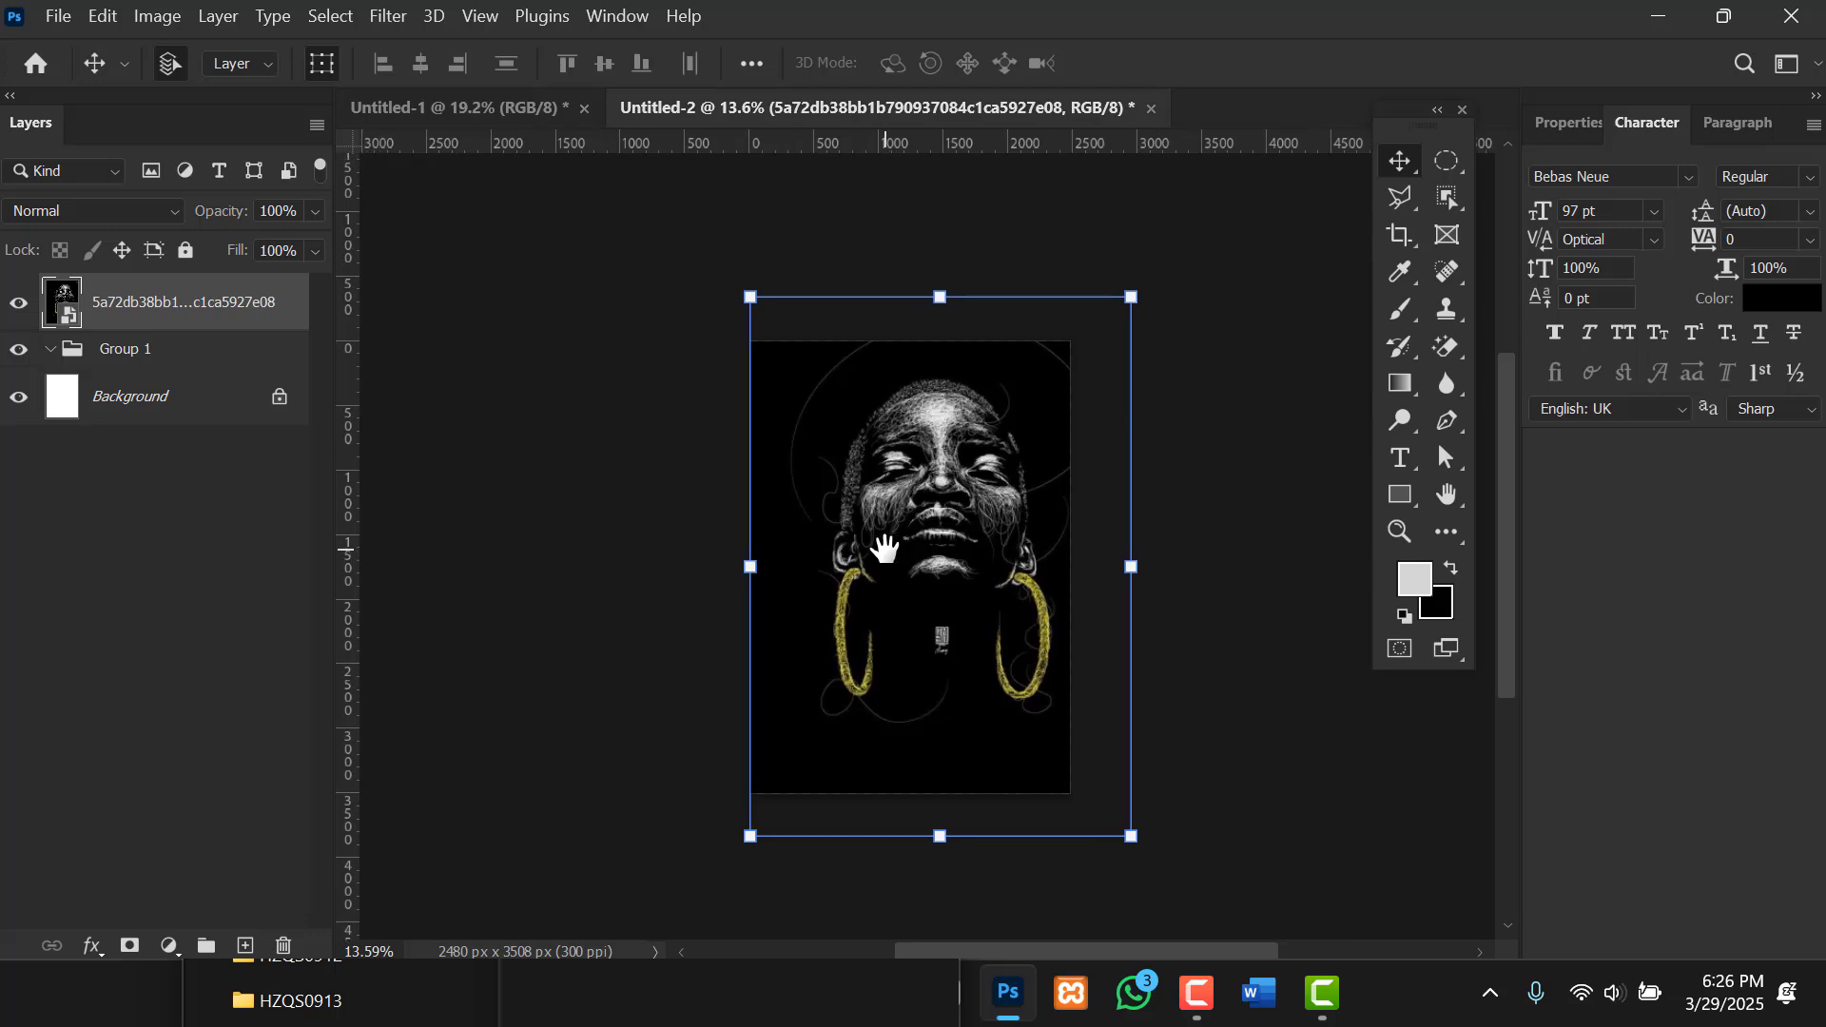
pyautogui.click(586, 419)
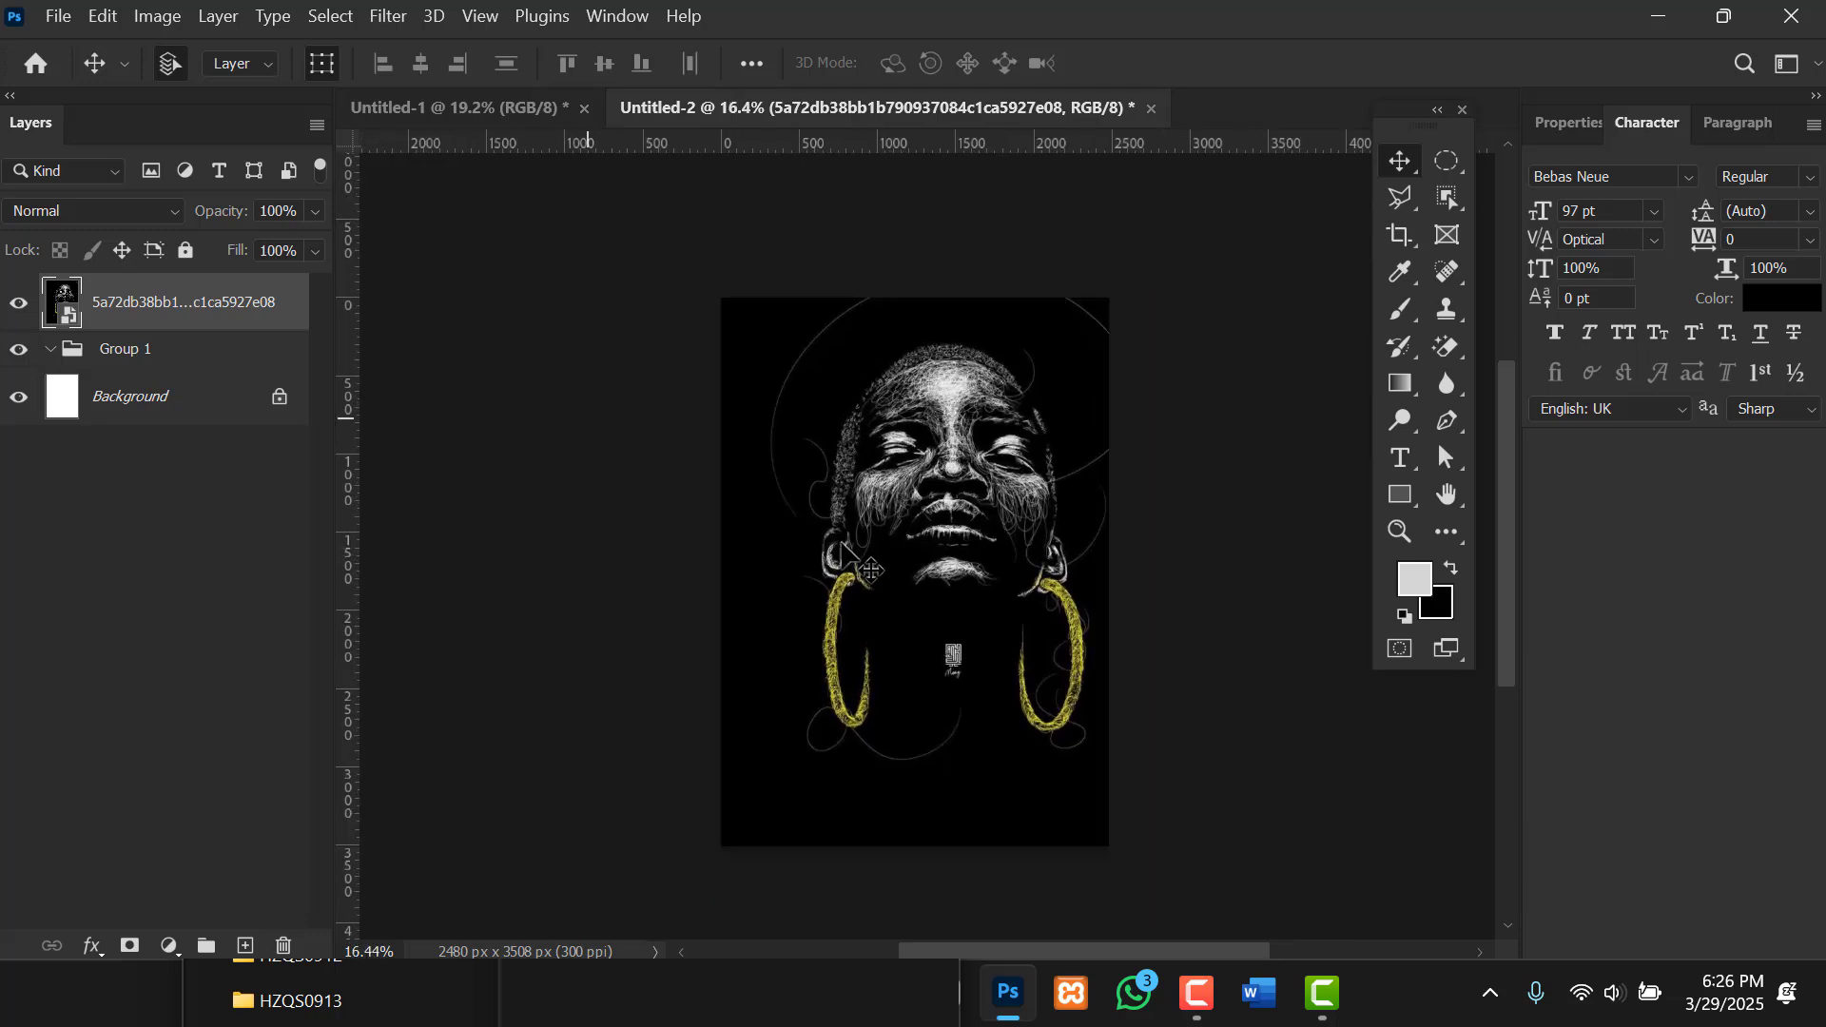
pyautogui.scroll(3, 838, 544)
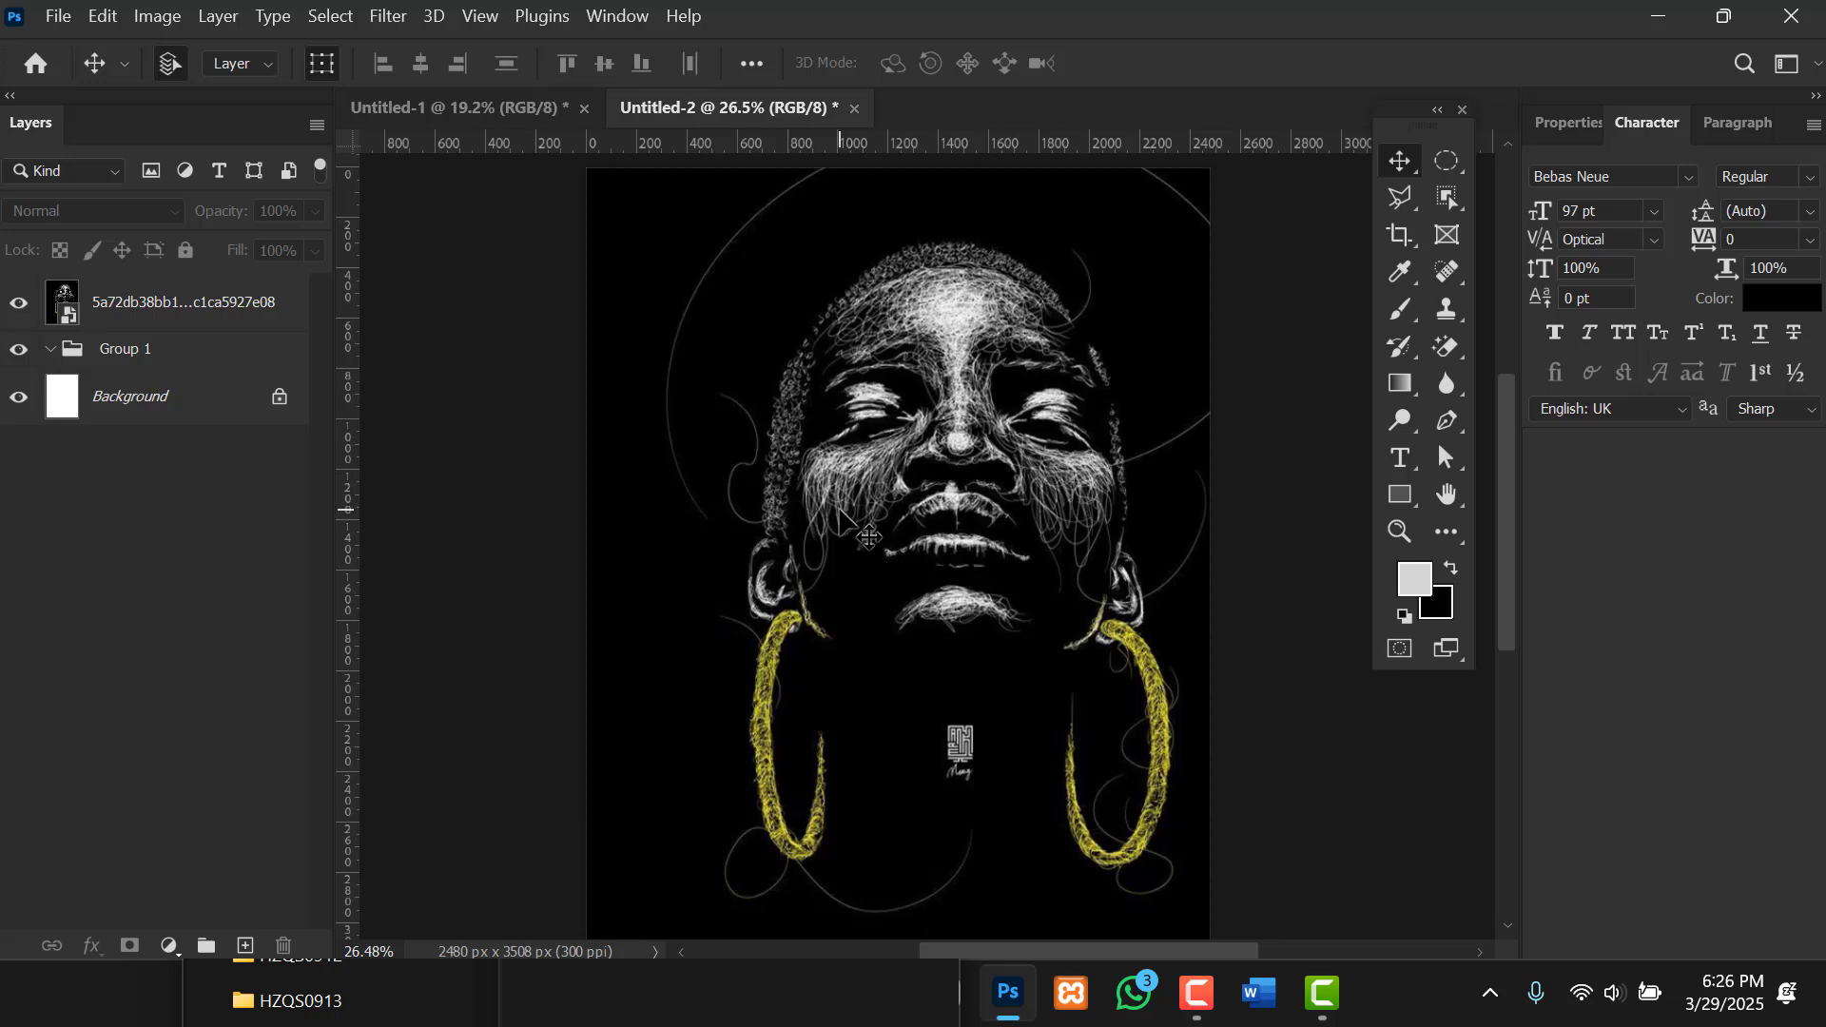
pyautogui.scroll(-2, 842, 514)
pyautogui.scroll(-1, 839, 514)
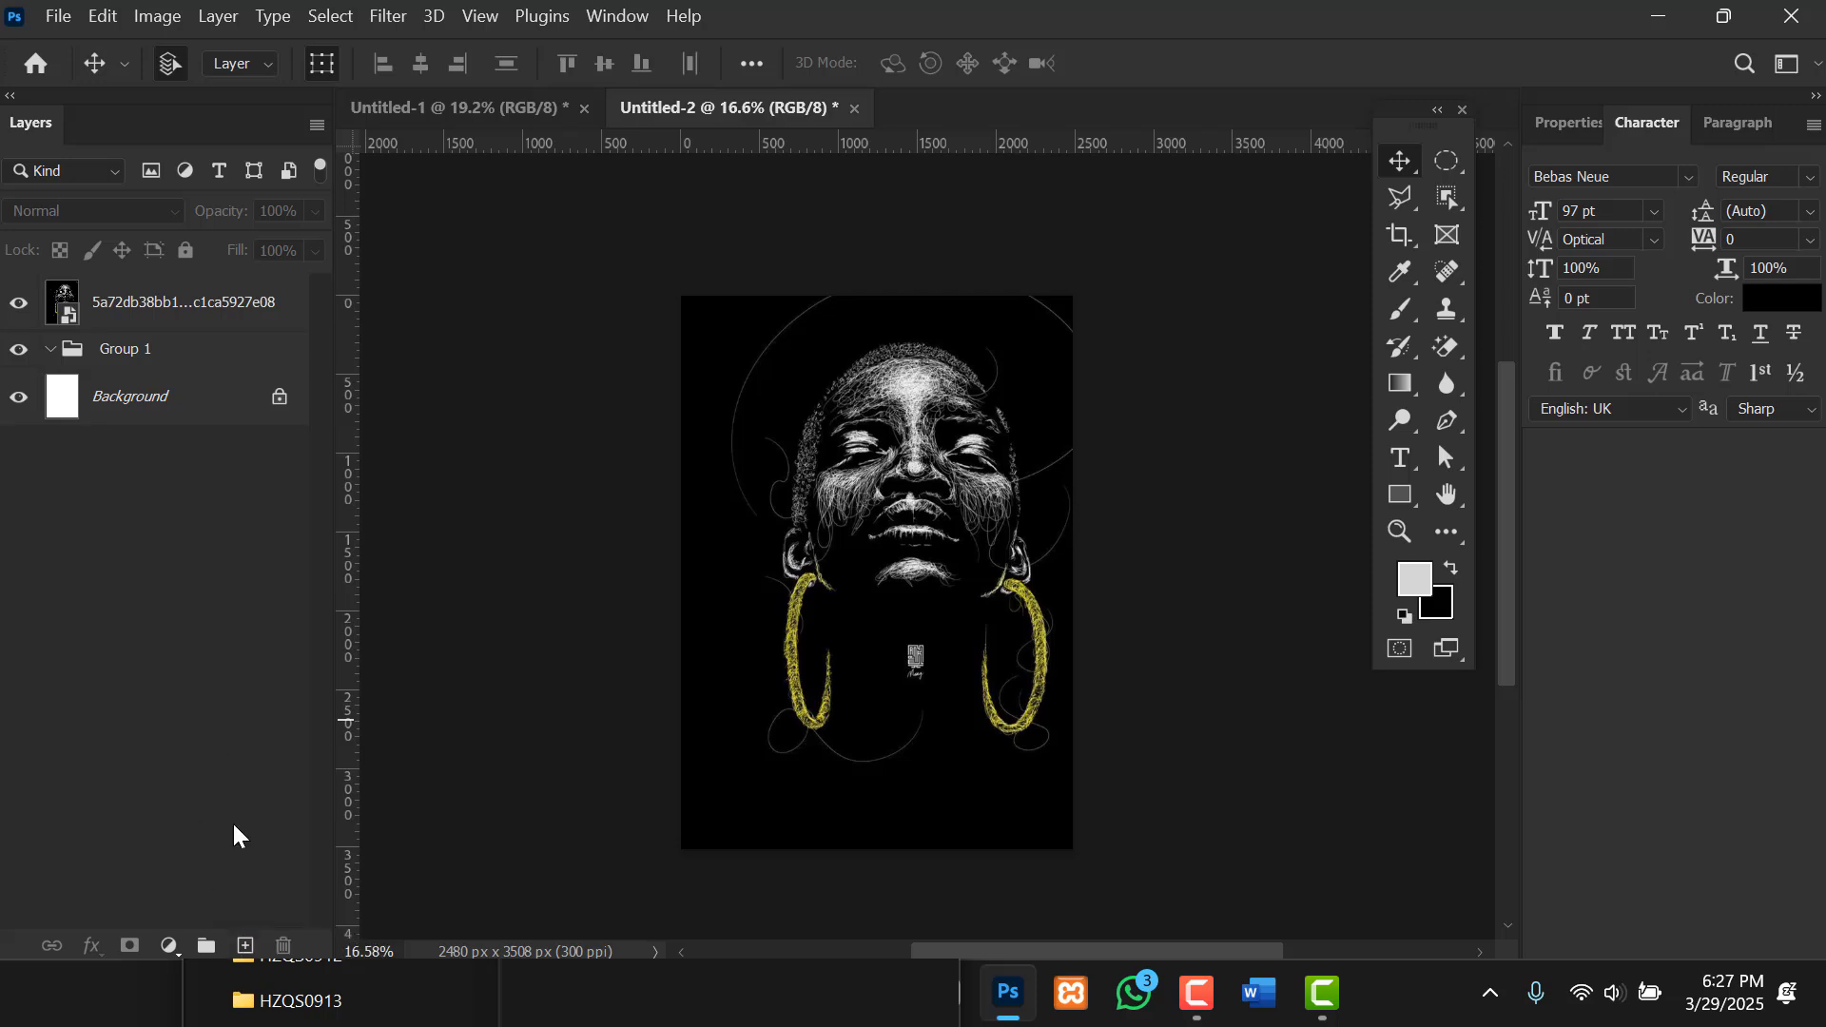
# Add a new layer above the portrait and choose the Foreground to Transparent preset for the Gradient tool.
pyautogui.click(244, 945)
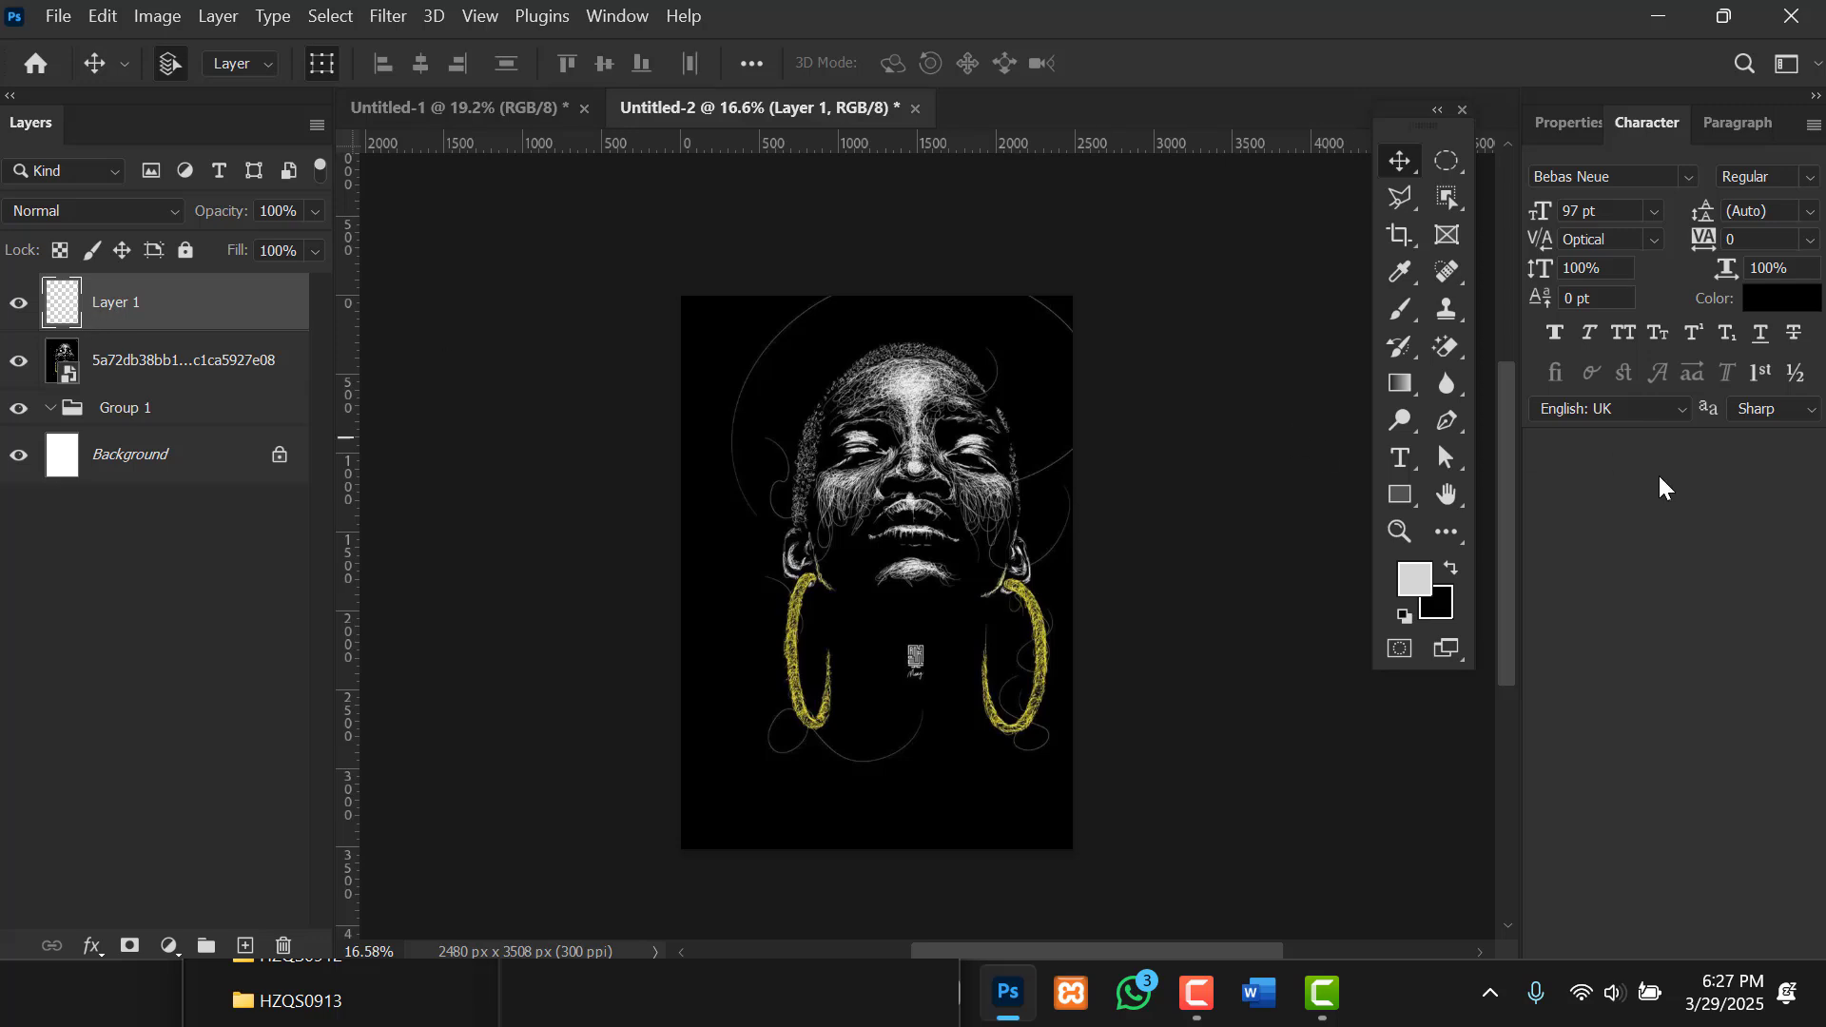
pyautogui.click(1399, 386)
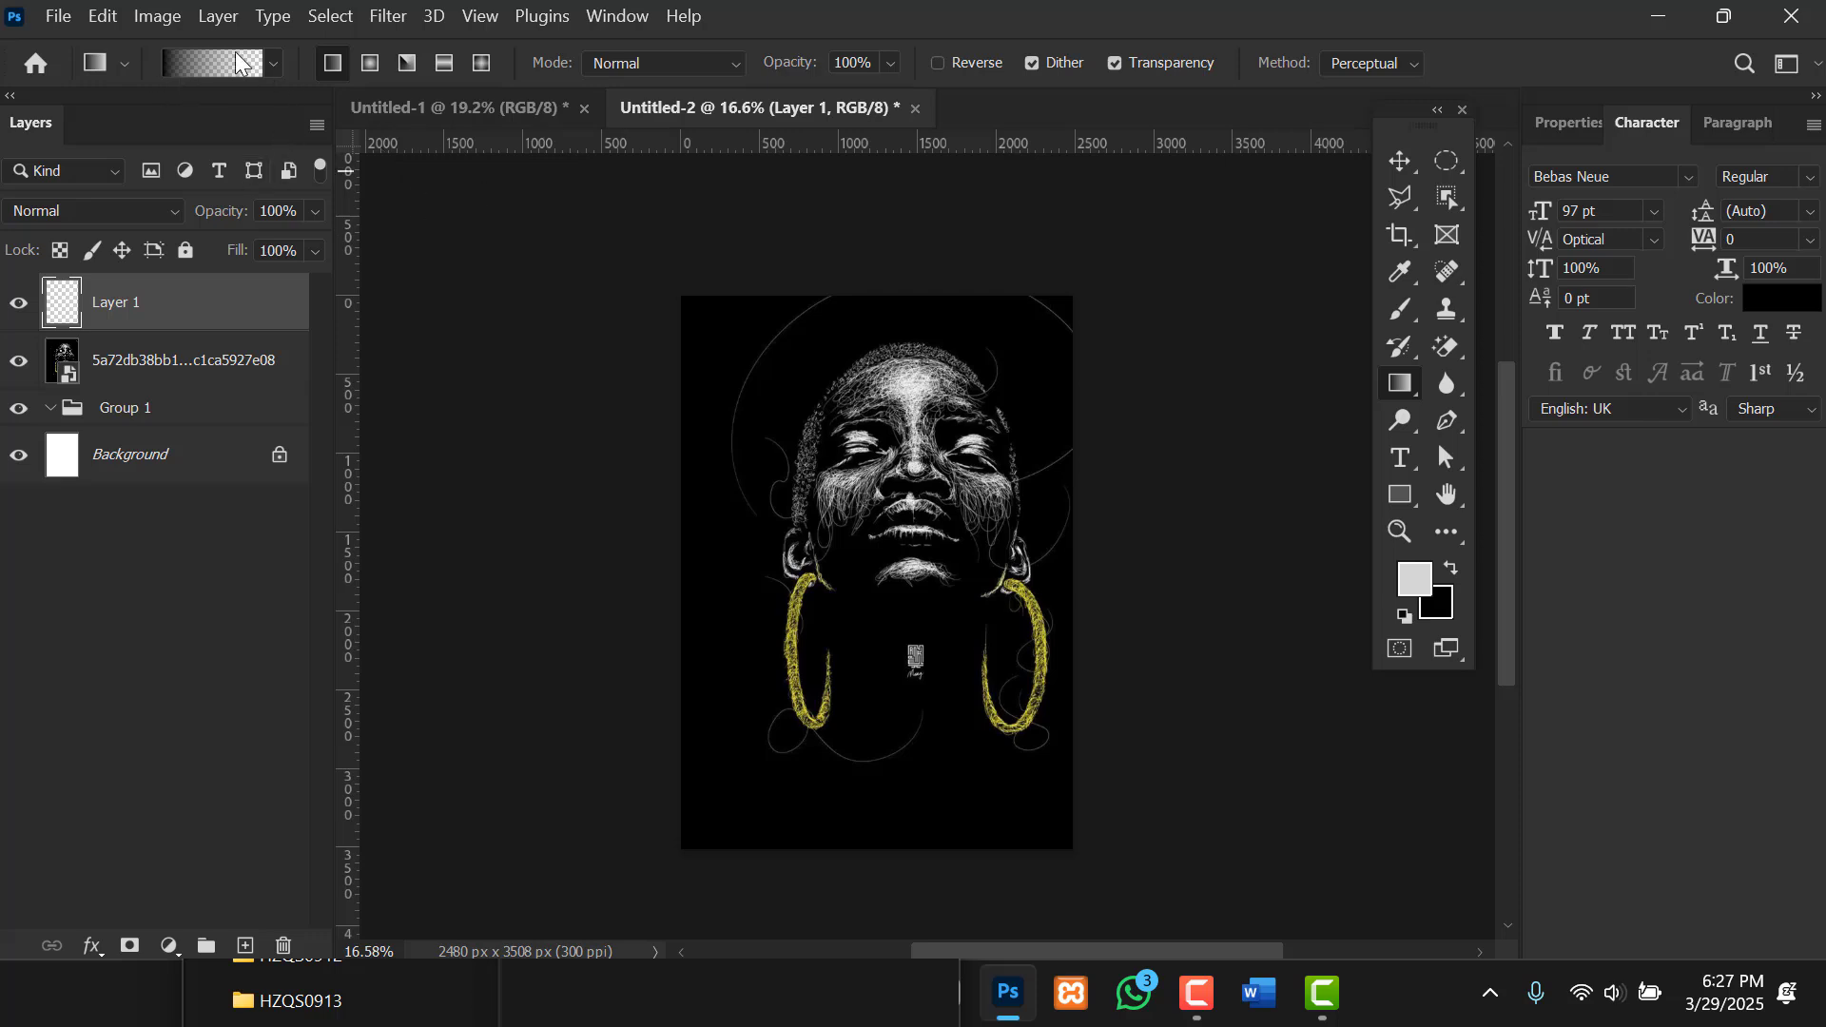
pyautogui.click(202, 59)
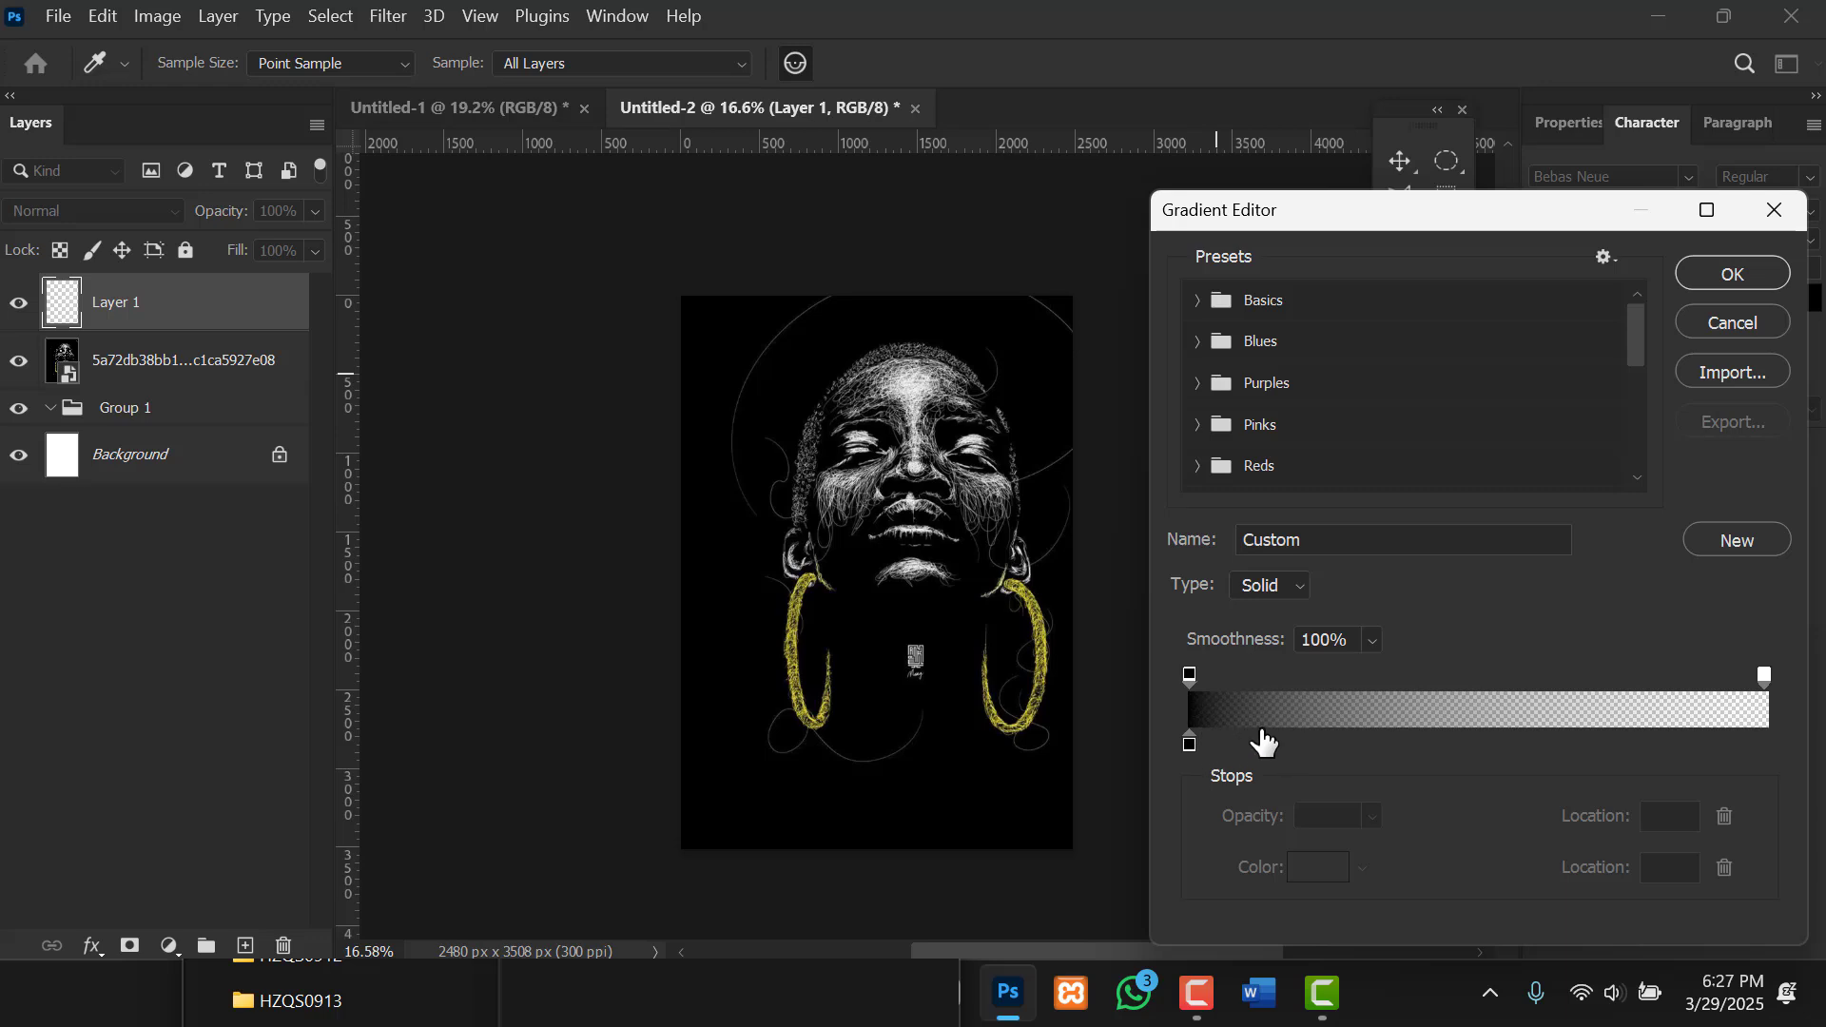
pyautogui.click(1200, 303)
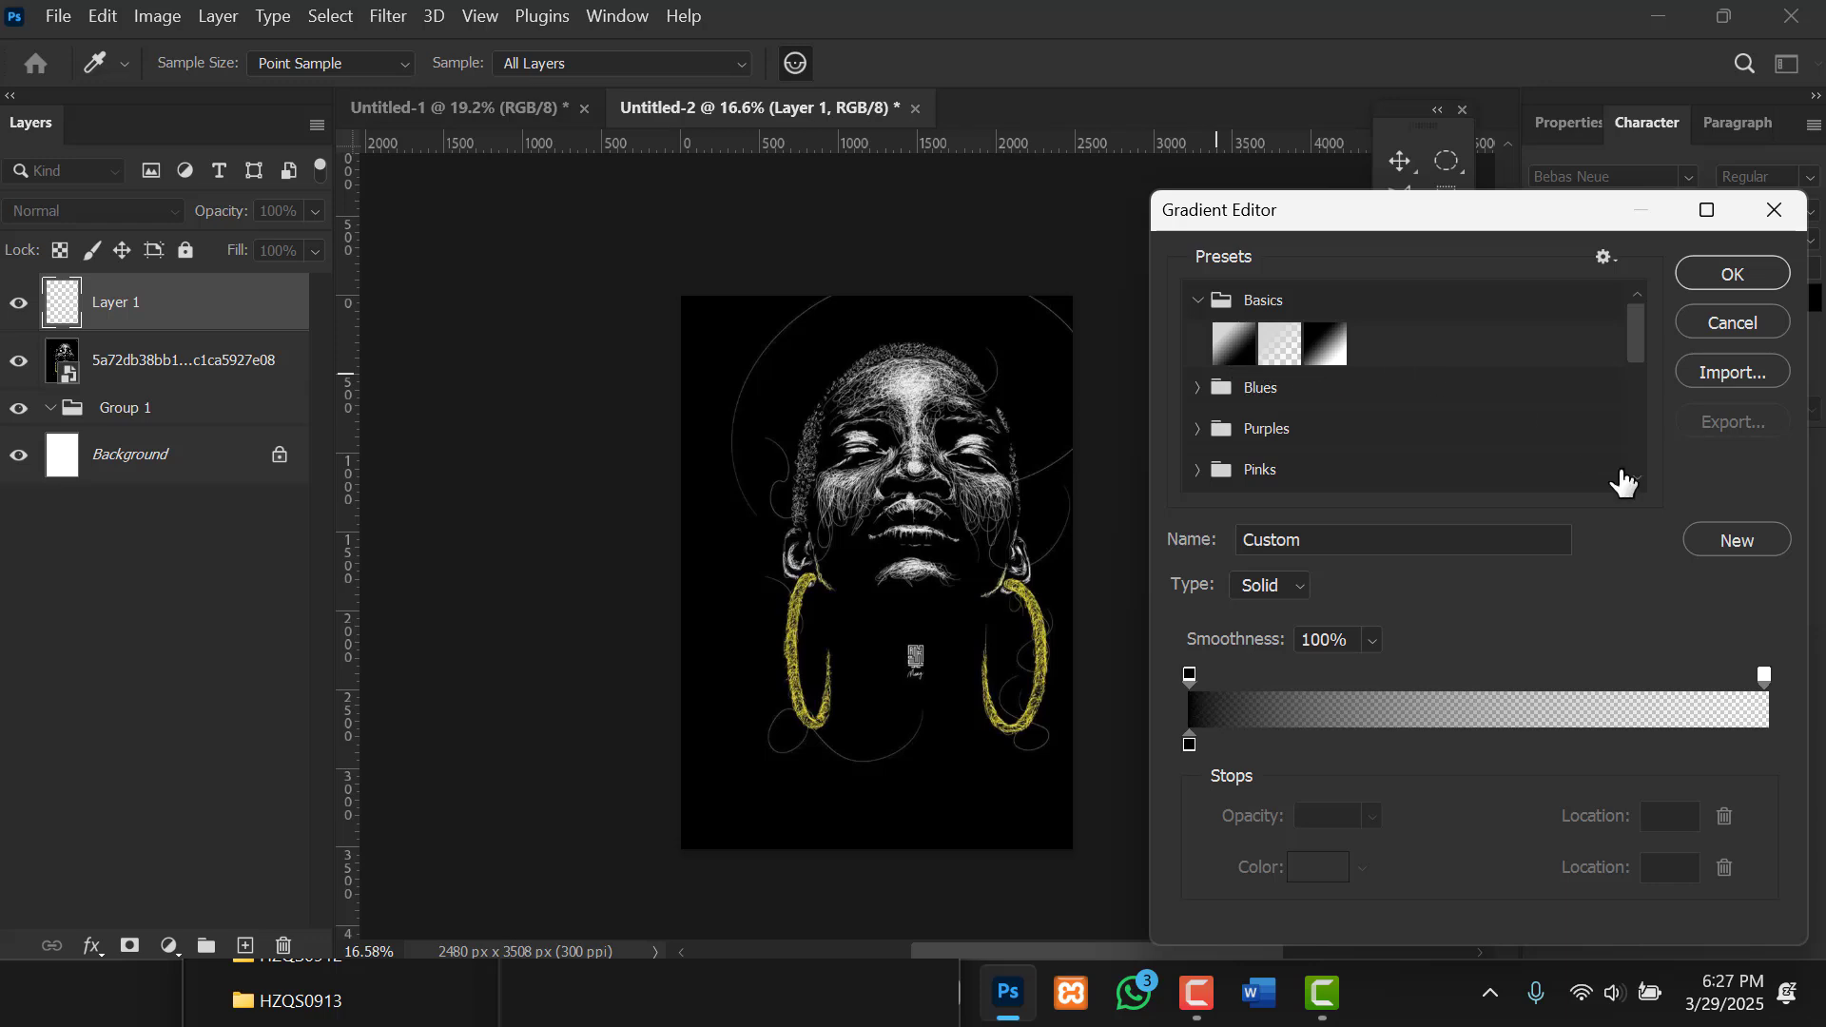
pyautogui.click(1744, 542)
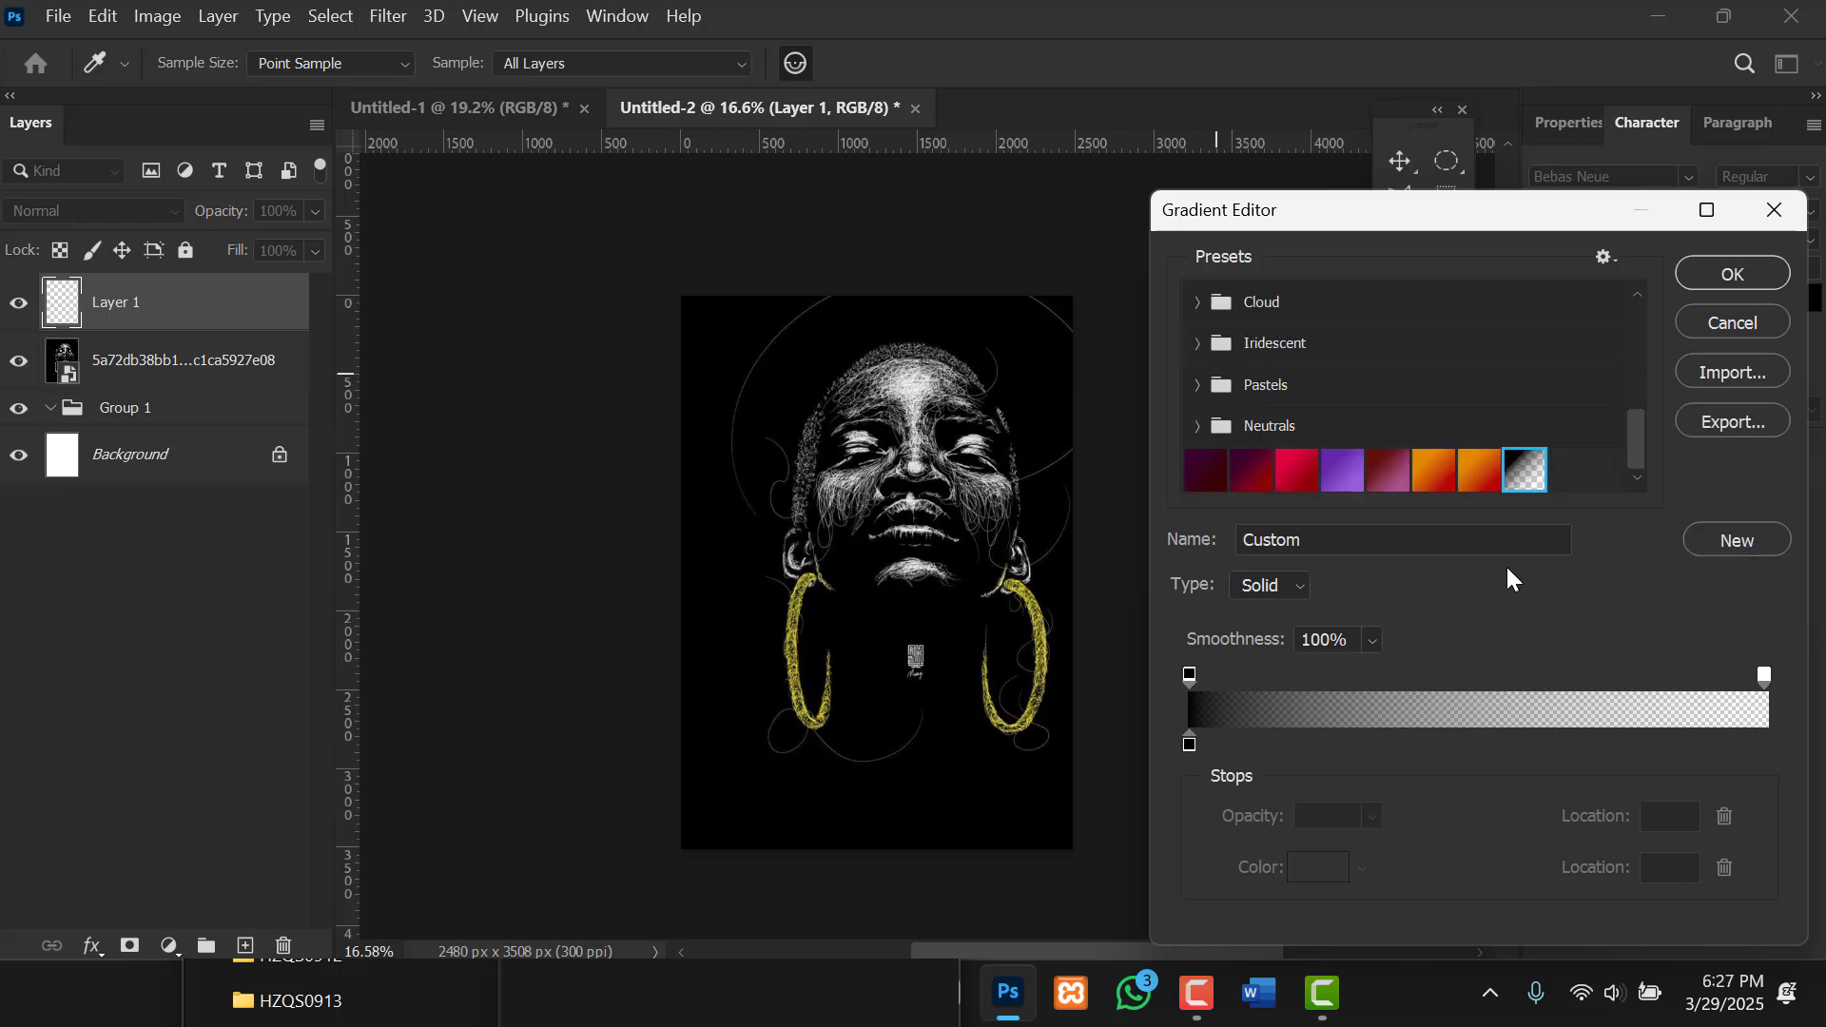
pyautogui.moveTo(1638, 451); pyautogui.dragTo(1629, 341)
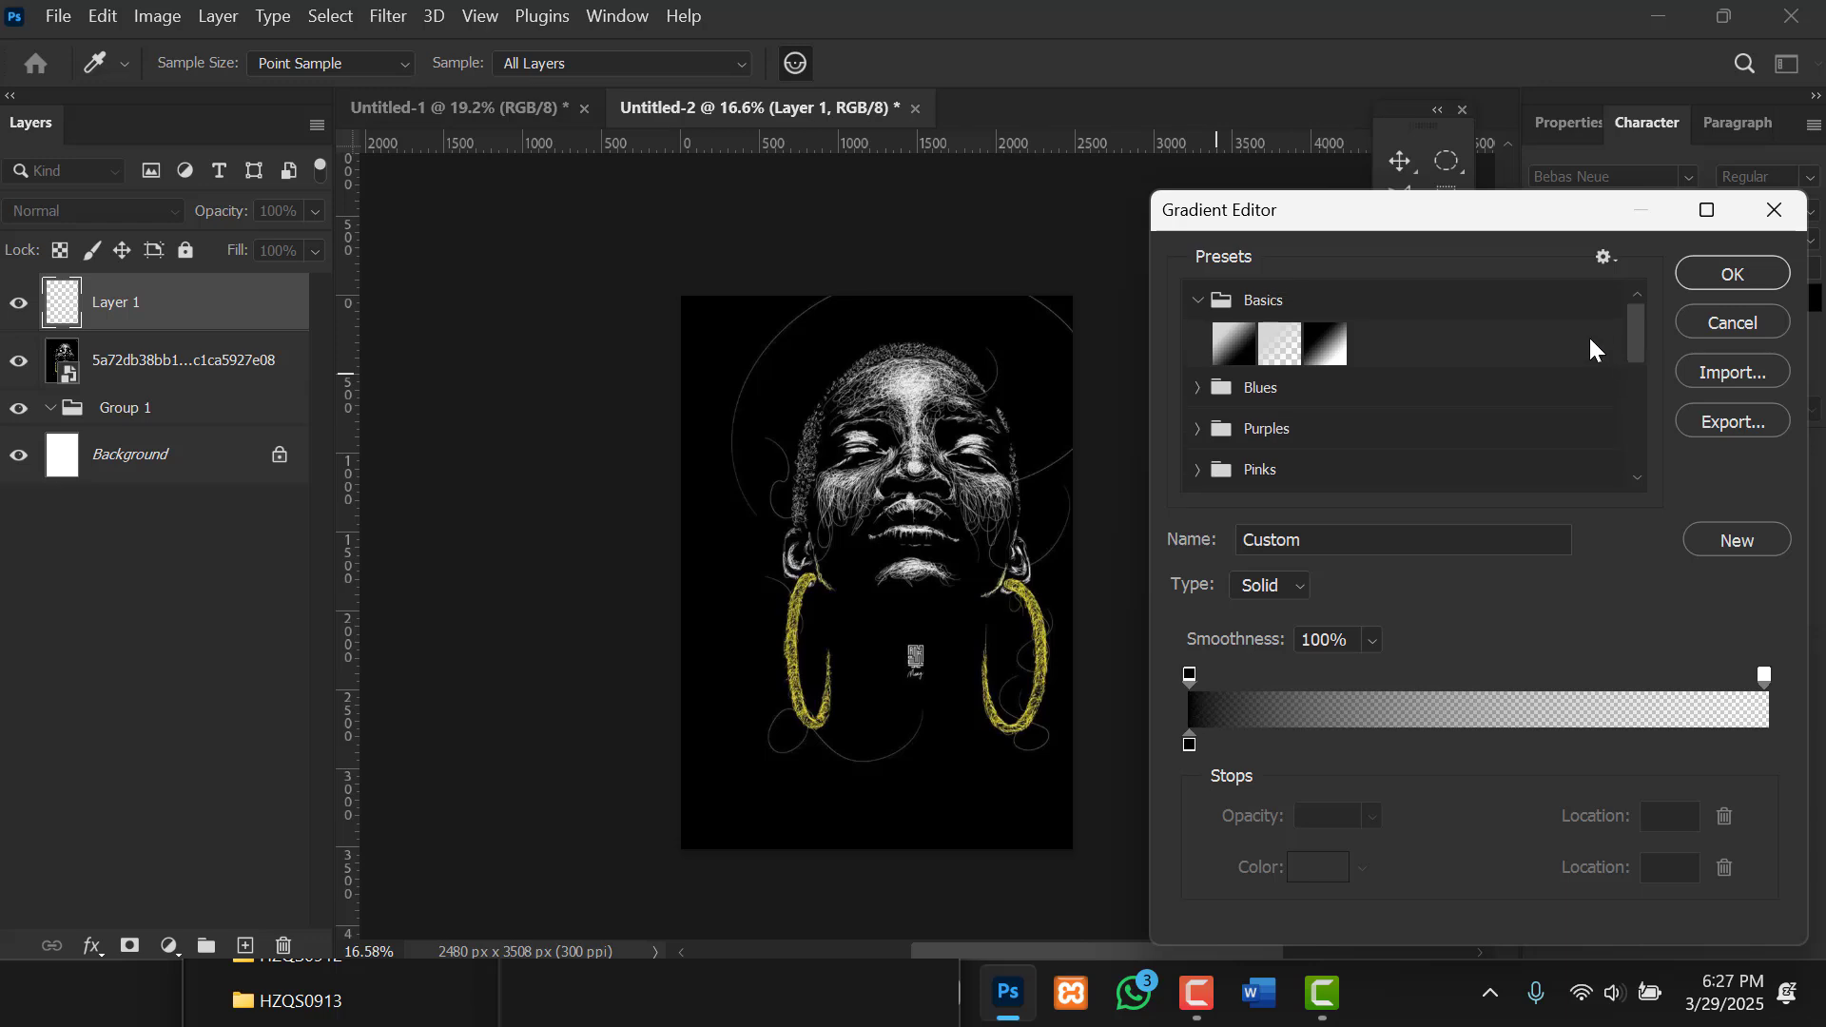
pyautogui.click(1234, 348)
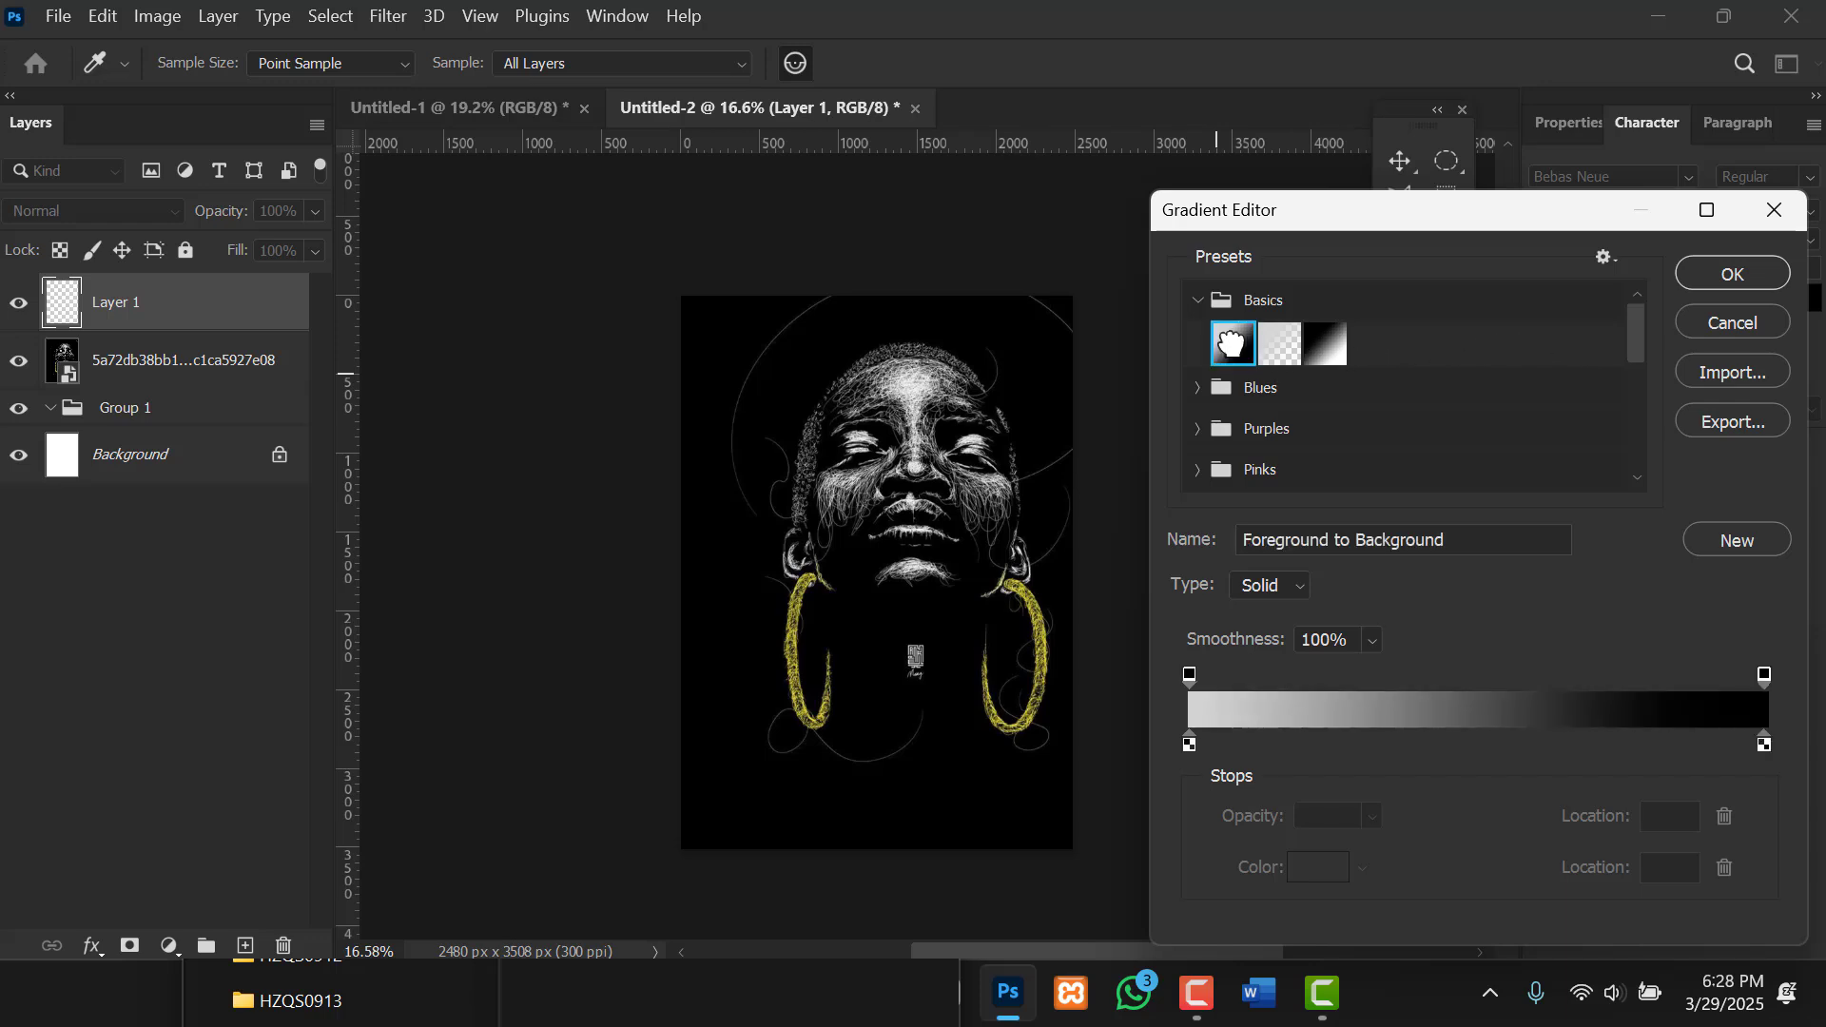
pyautogui.click(1279, 344)
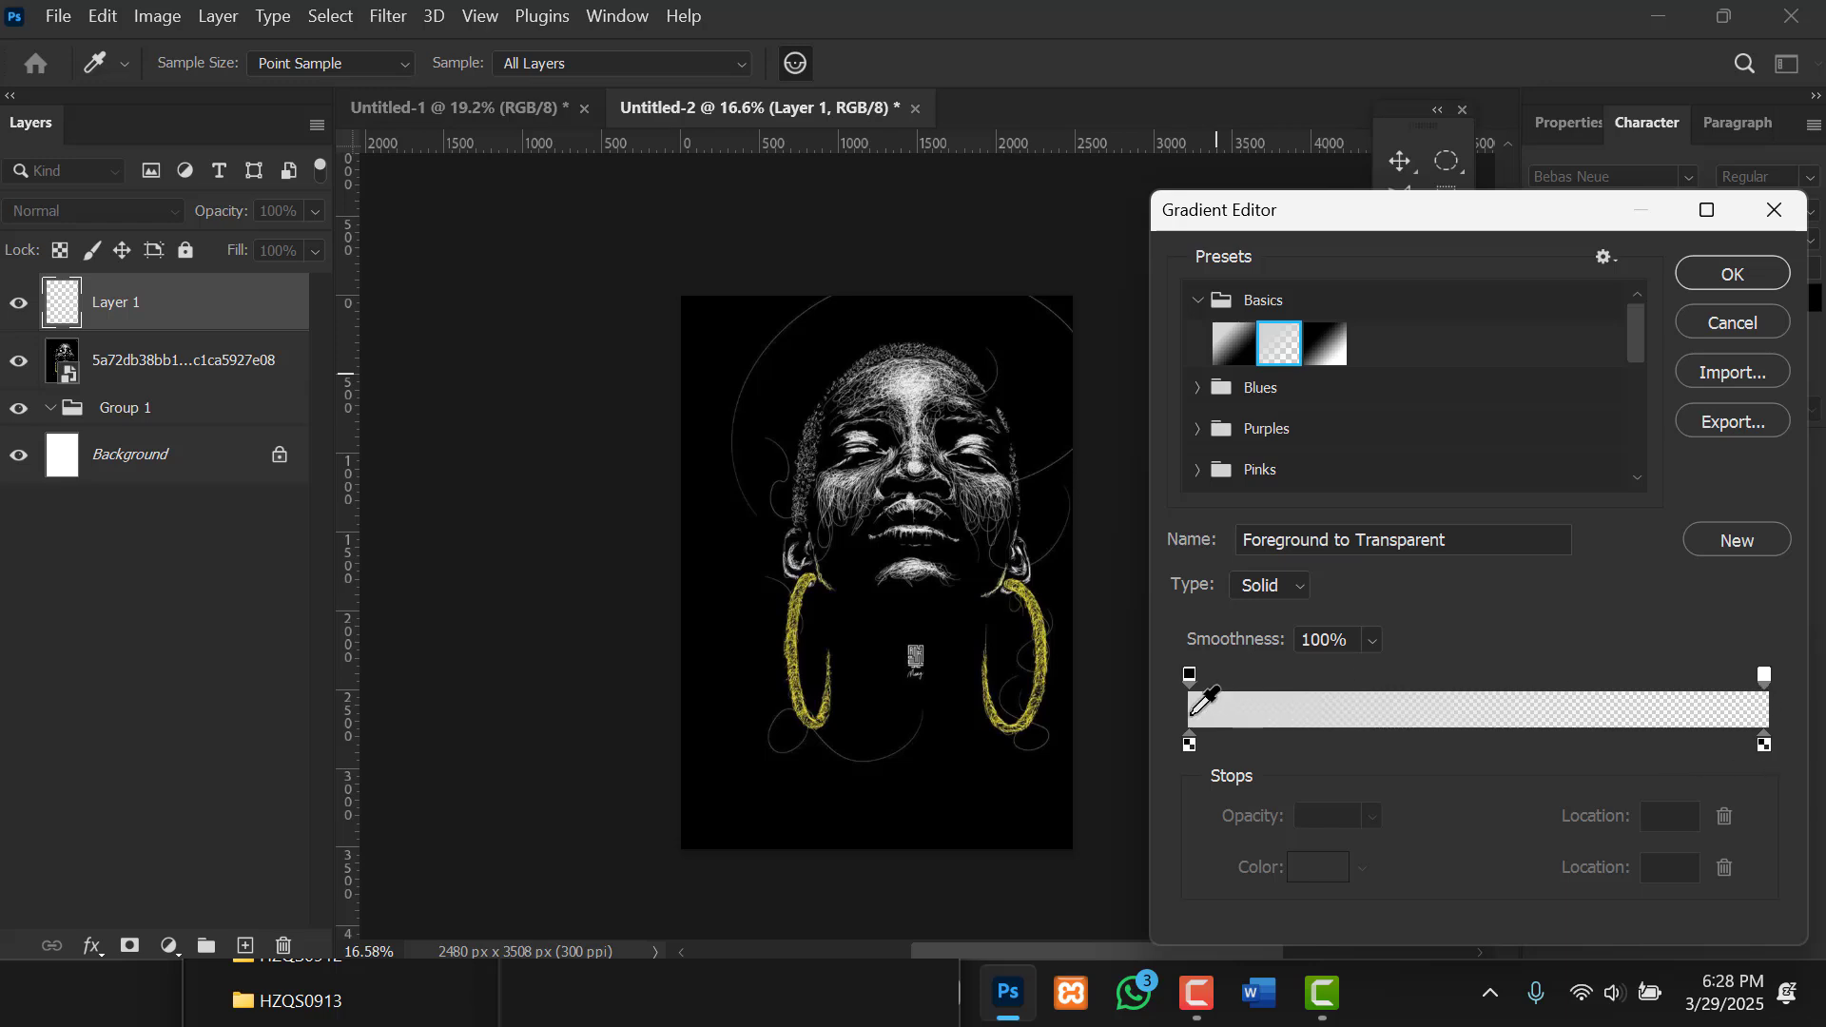
# Remove the gradient's end colour stop and set the remaining stop to black (000000), sampled from the portrait's background.
pyautogui.click(1764, 745)
pyautogui.moveTo(1766, 755); pyautogui.dragTo(1767, 796)
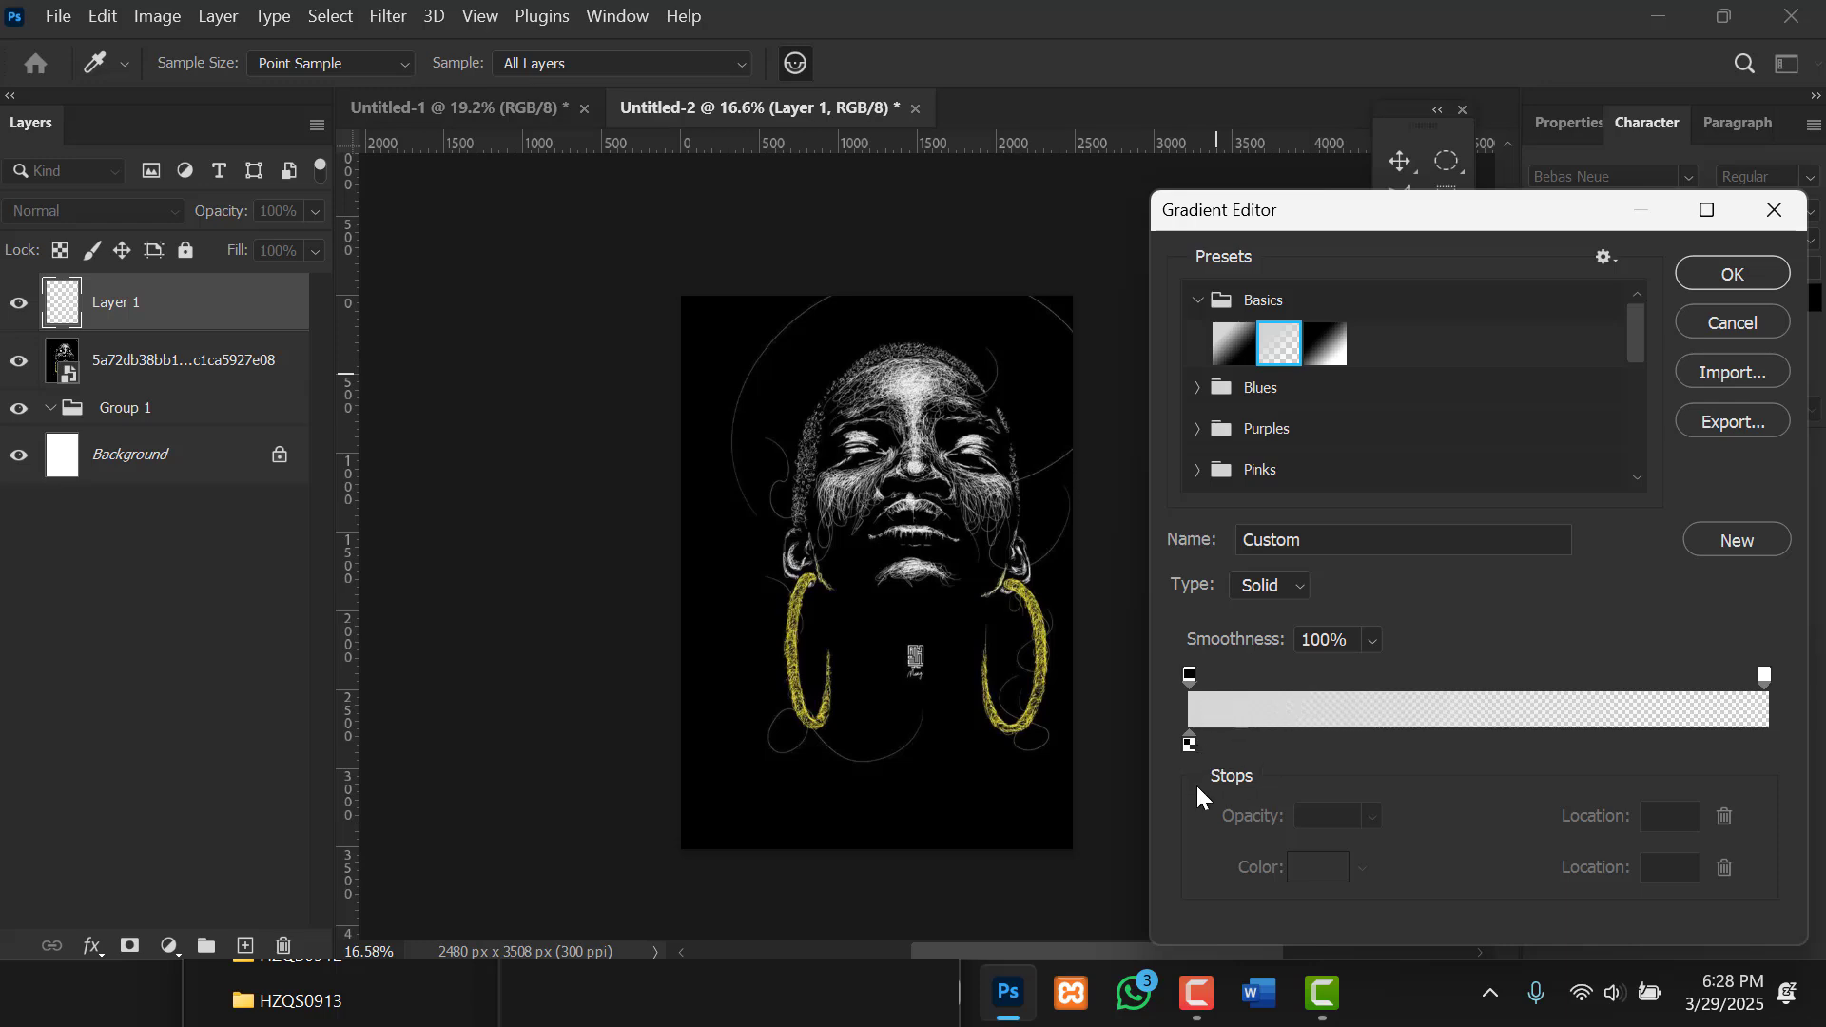
pyautogui.doubleClick(1189, 742)
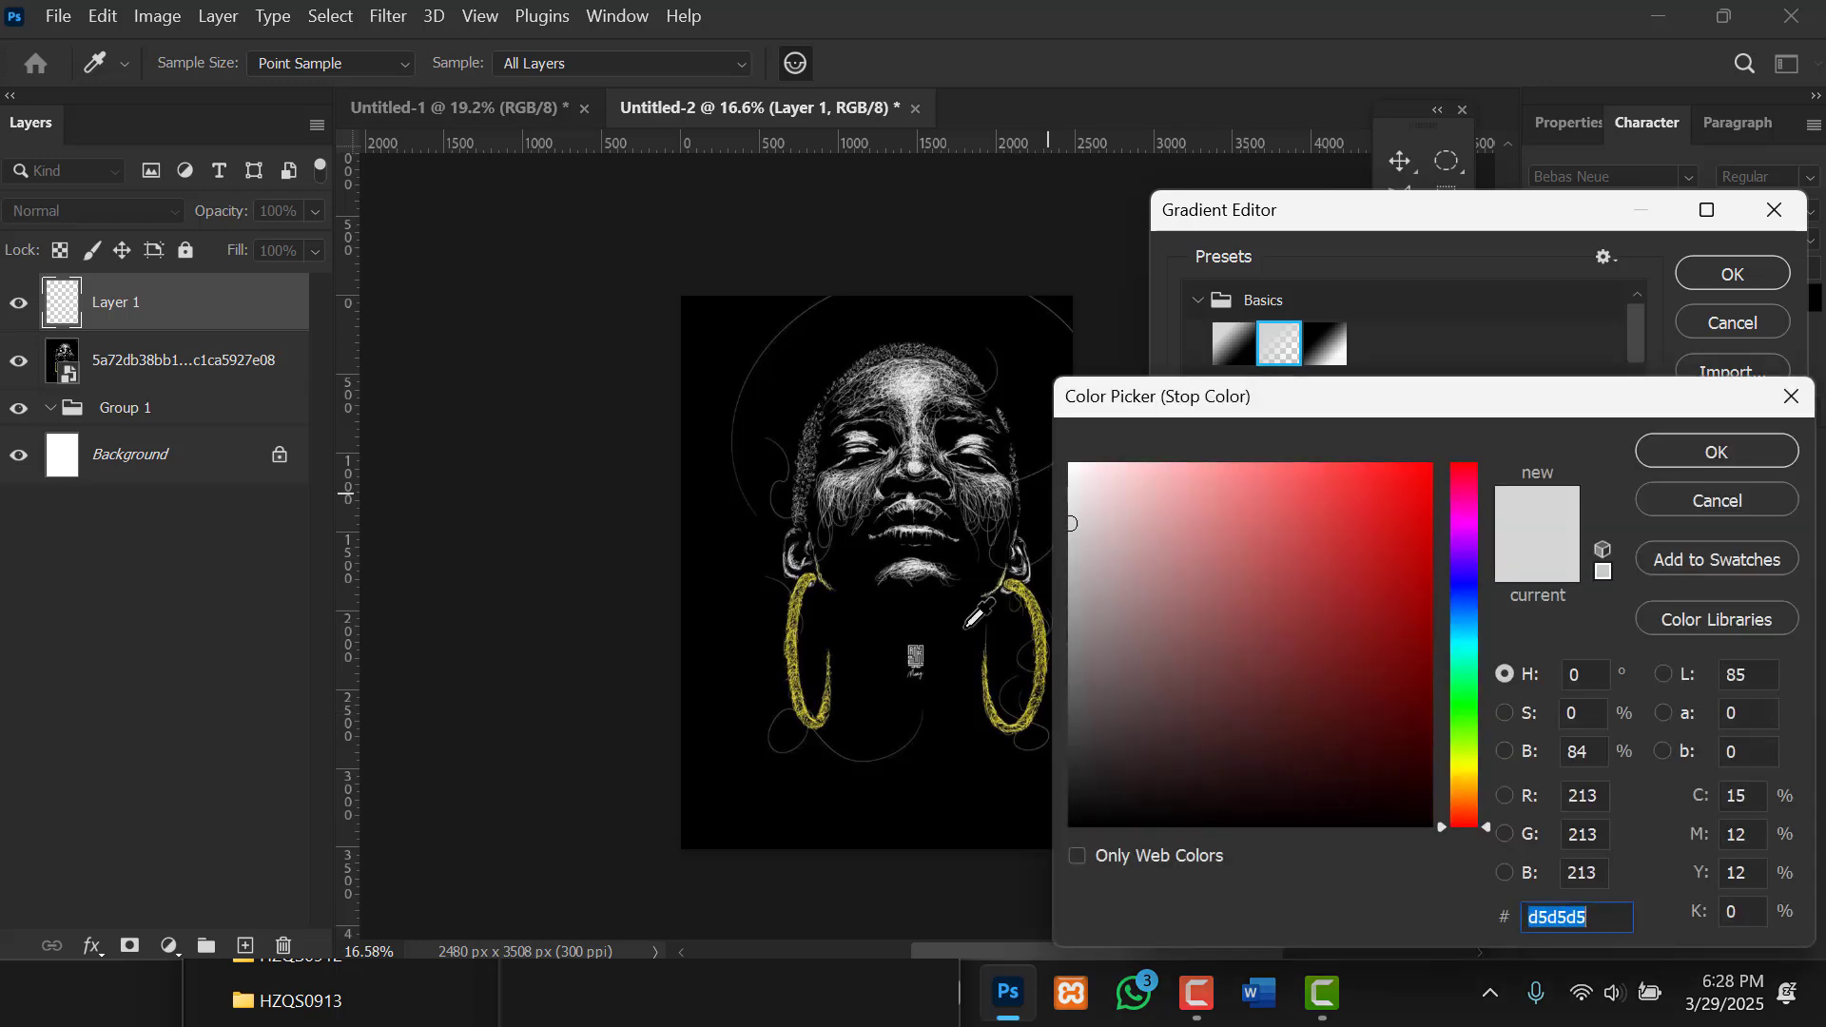
pyautogui.click(732, 521)
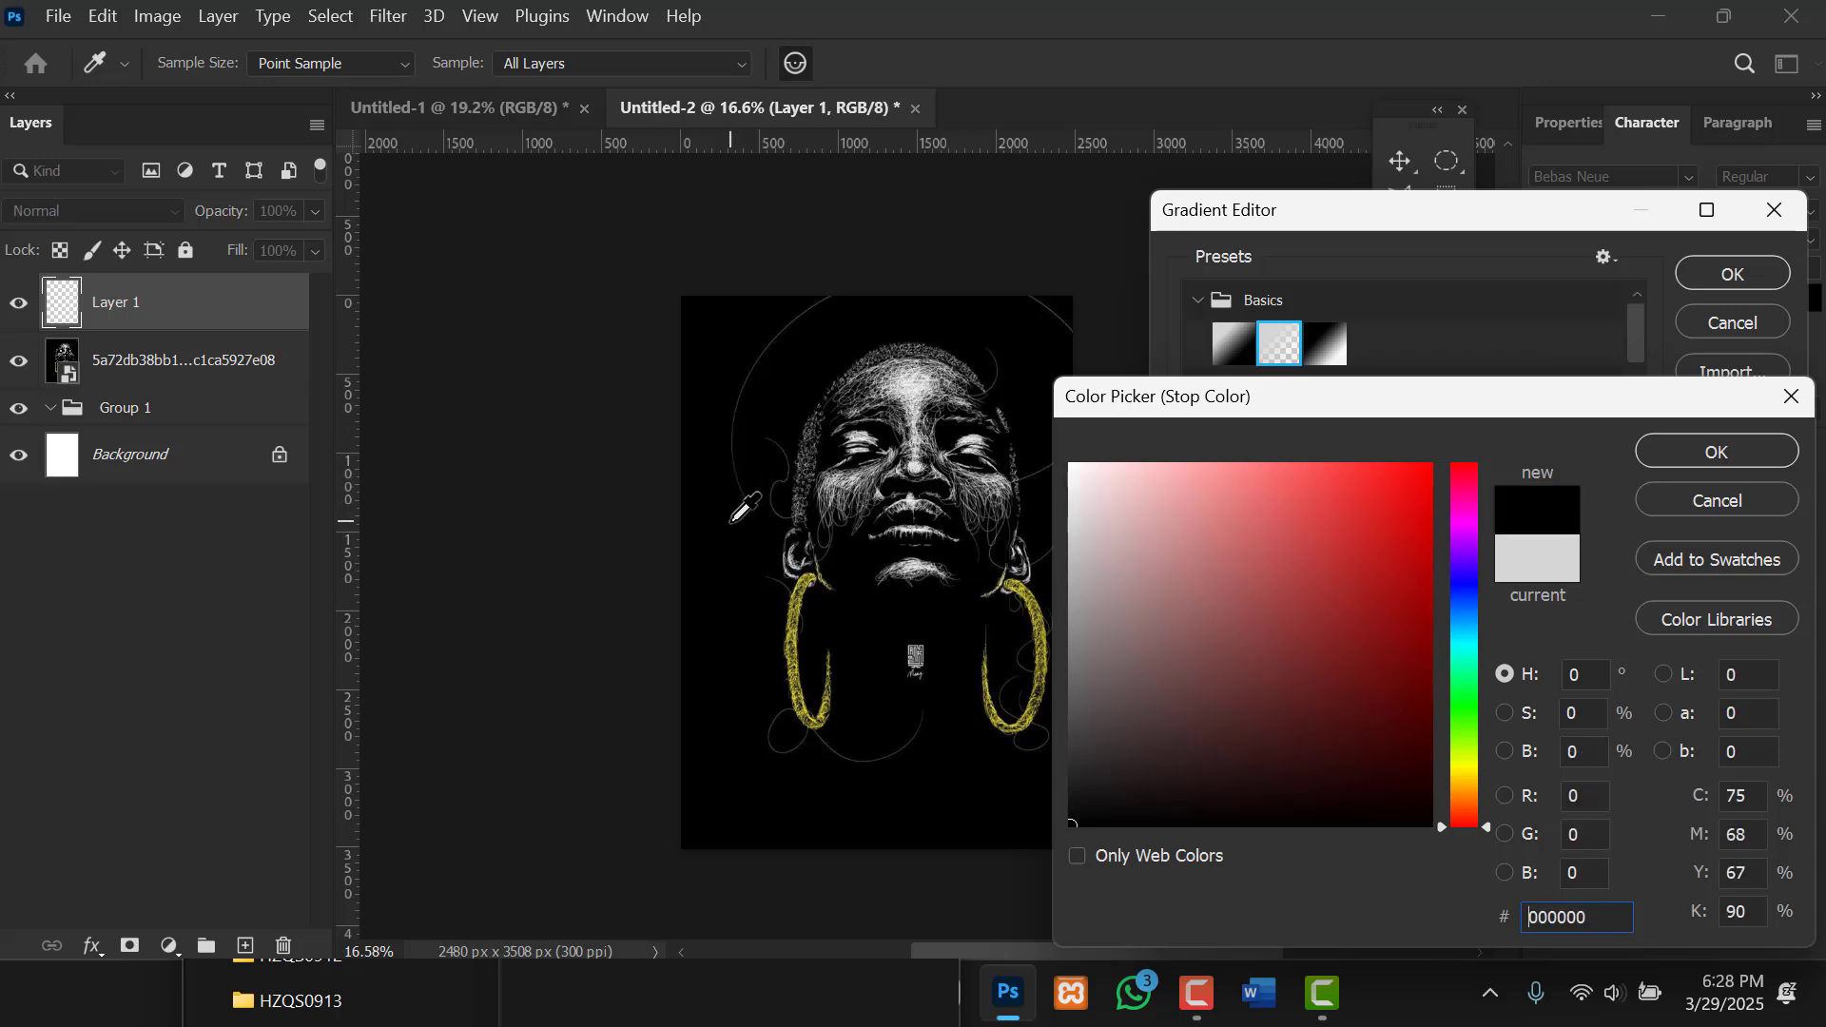
pyautogui.click(1713, 452)
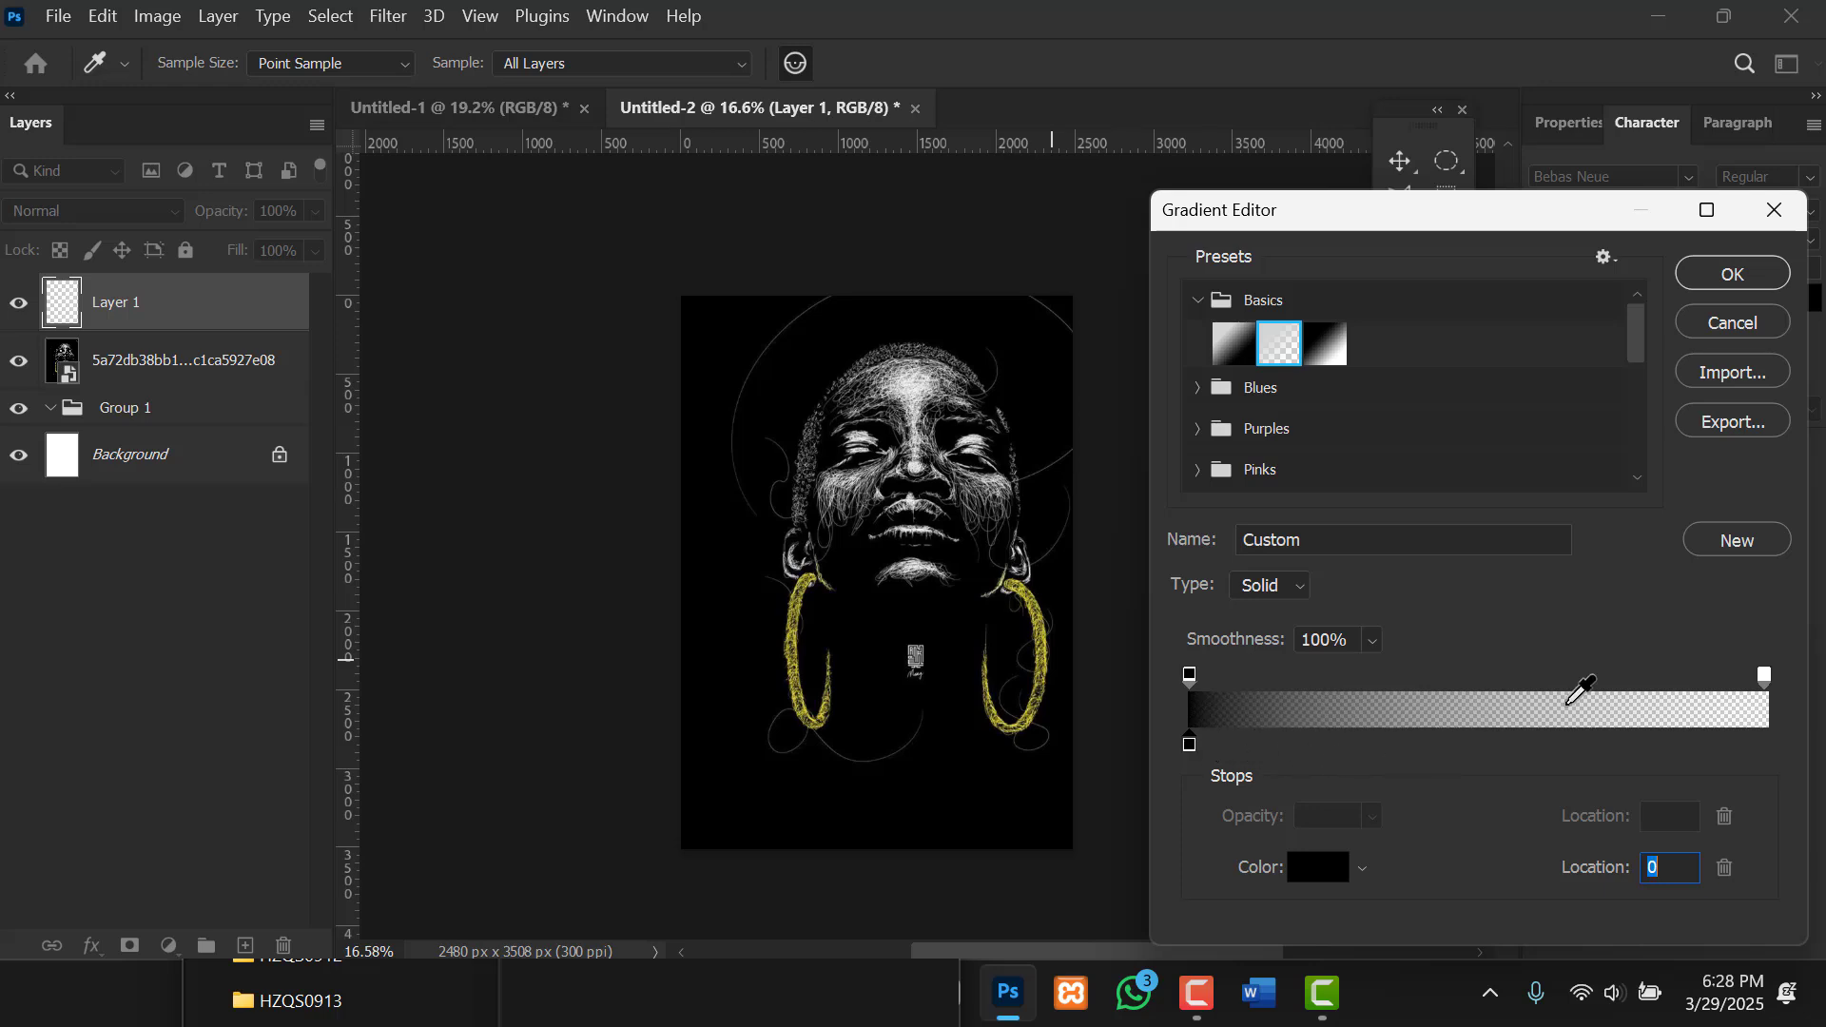
pyautogui.click(1725, 276)
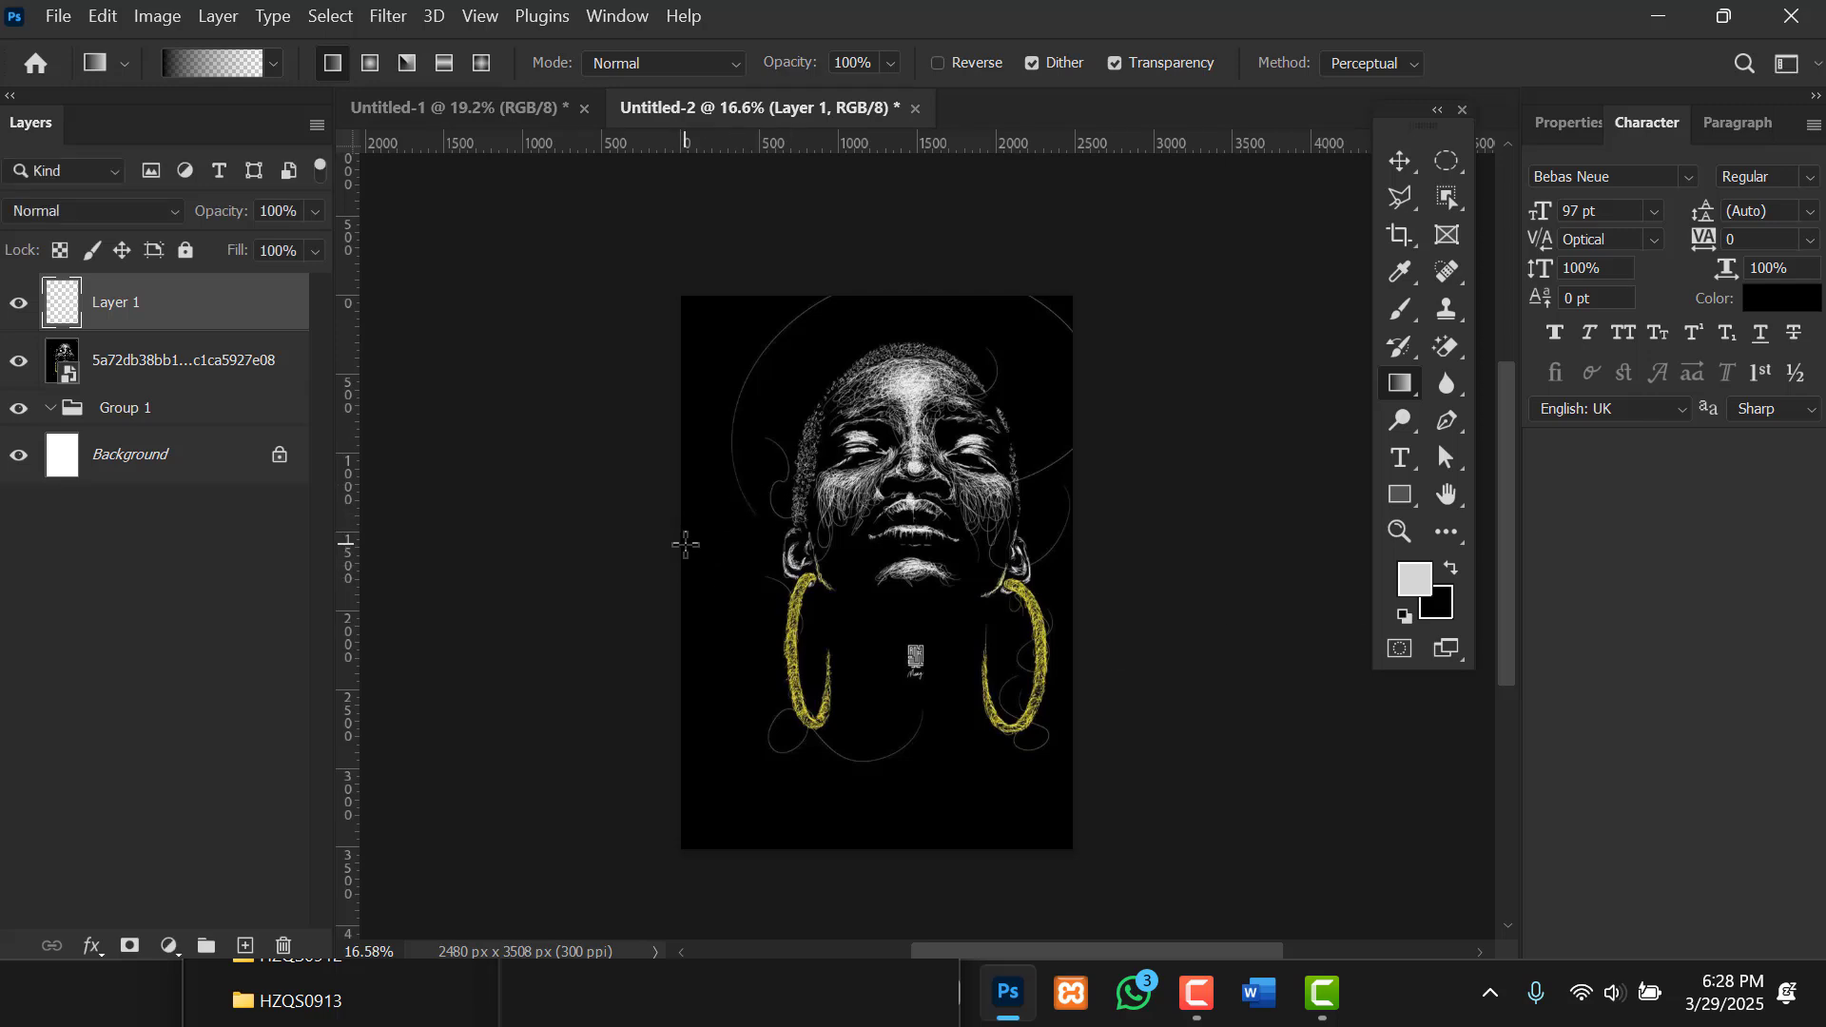
# Draw two black-to-transparent linear gradients from the page's left side towards the right, darkening the left of the portrait.
pyautogui.moveTo(684, 542); pyautogui.dragTo(1082, 544)
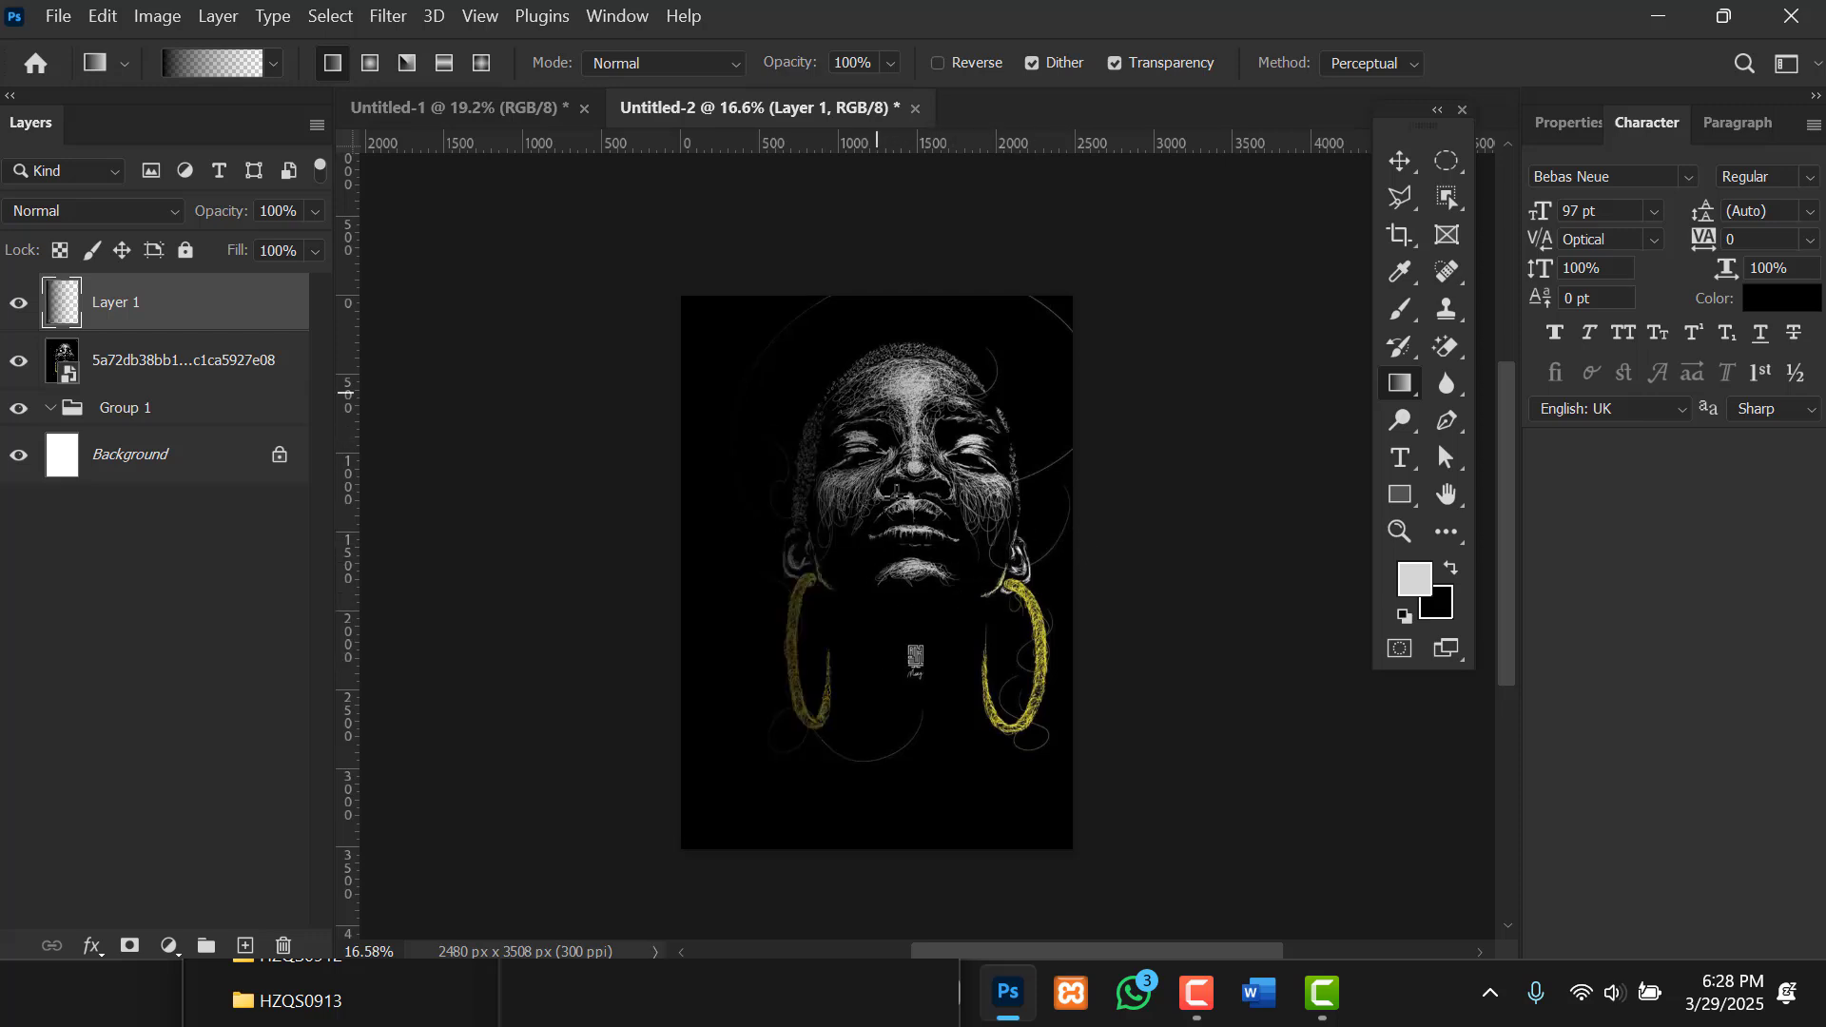
pyautogui.moveTo(733, 523); pyautogui.dragTo(1010, 496)
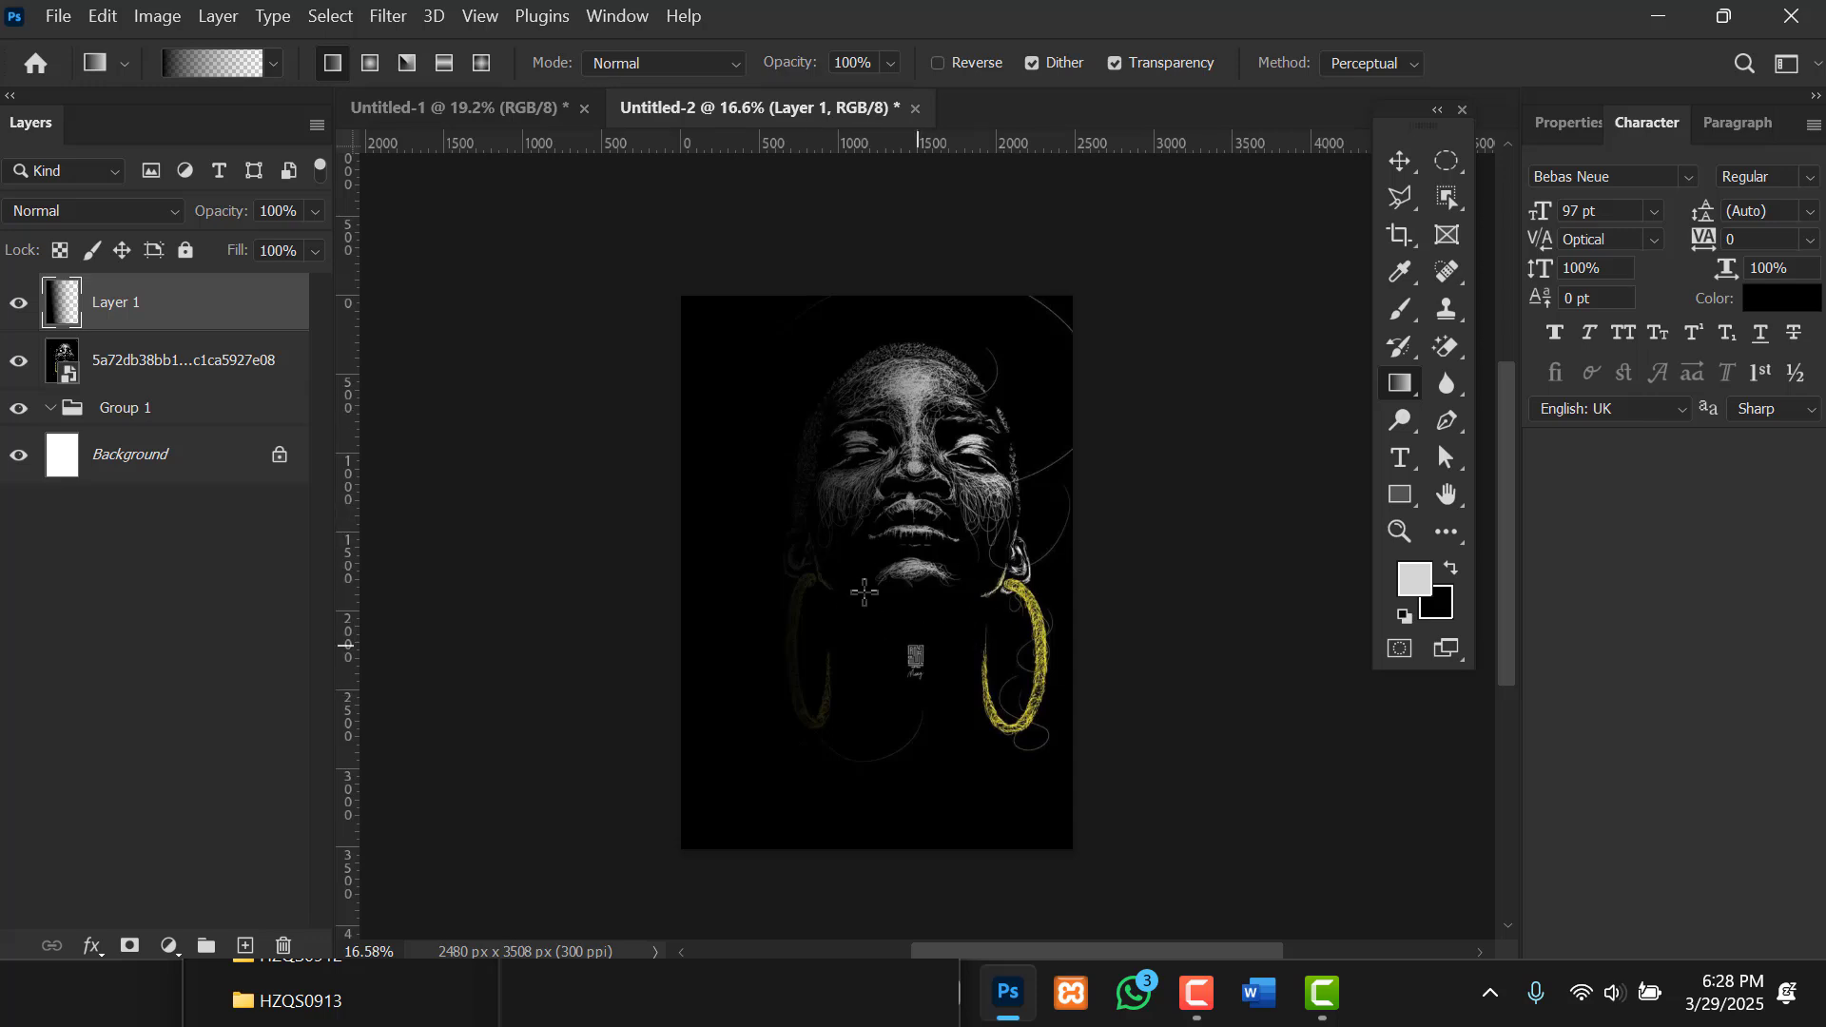
pyautogui.scroll(2, 891, 490)
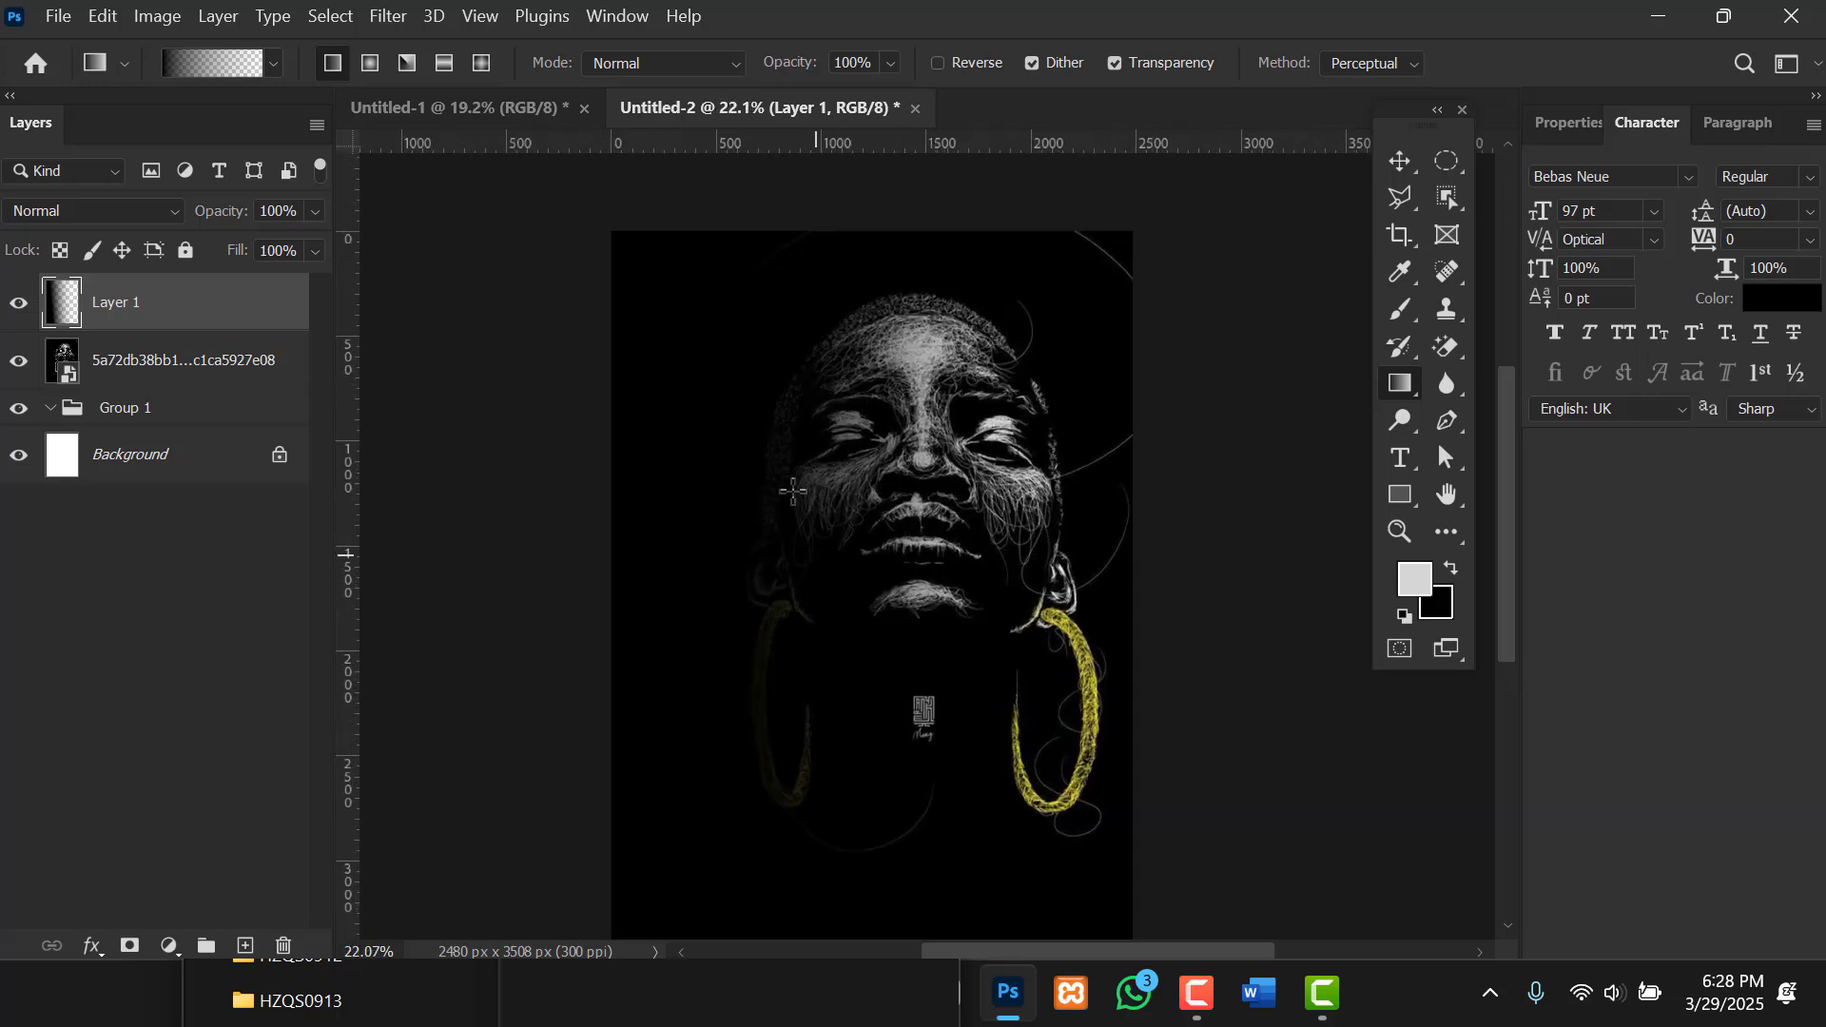
pyautogui.scroll(-1, 843, 661)
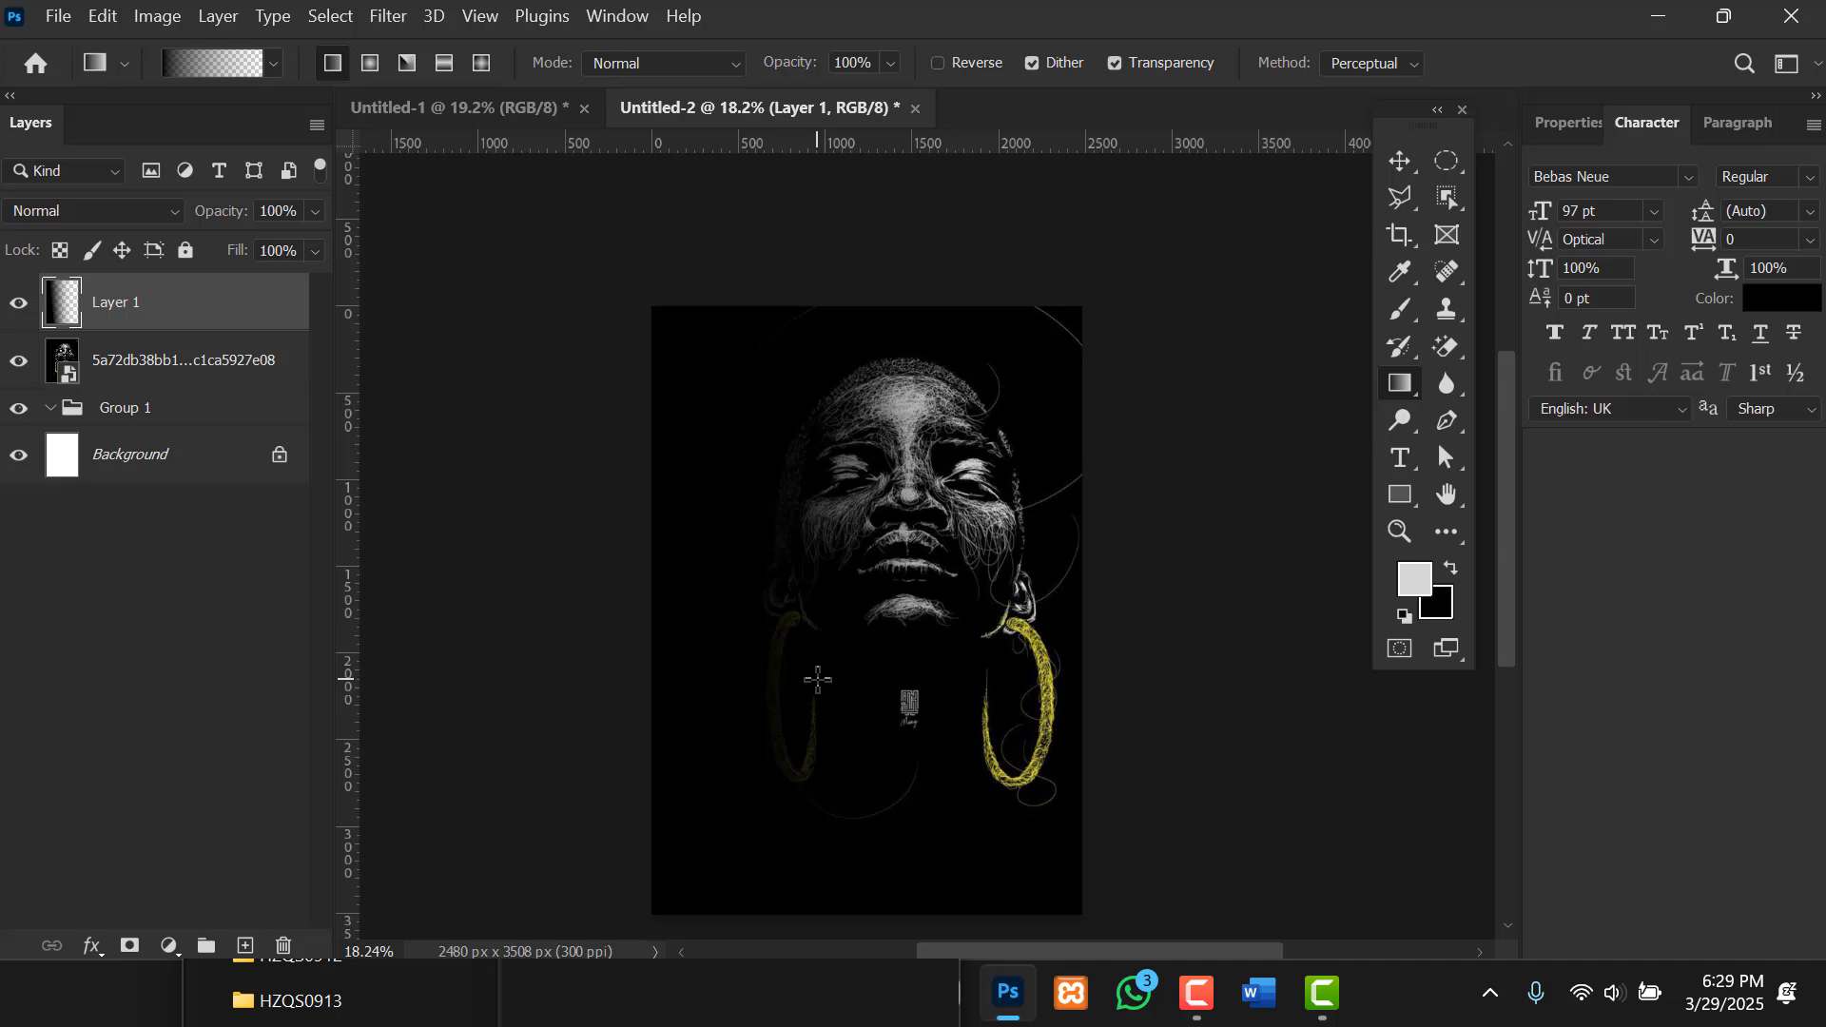
# Delete the empty Group 1 from the layer stack.
pyautogui.press('v')
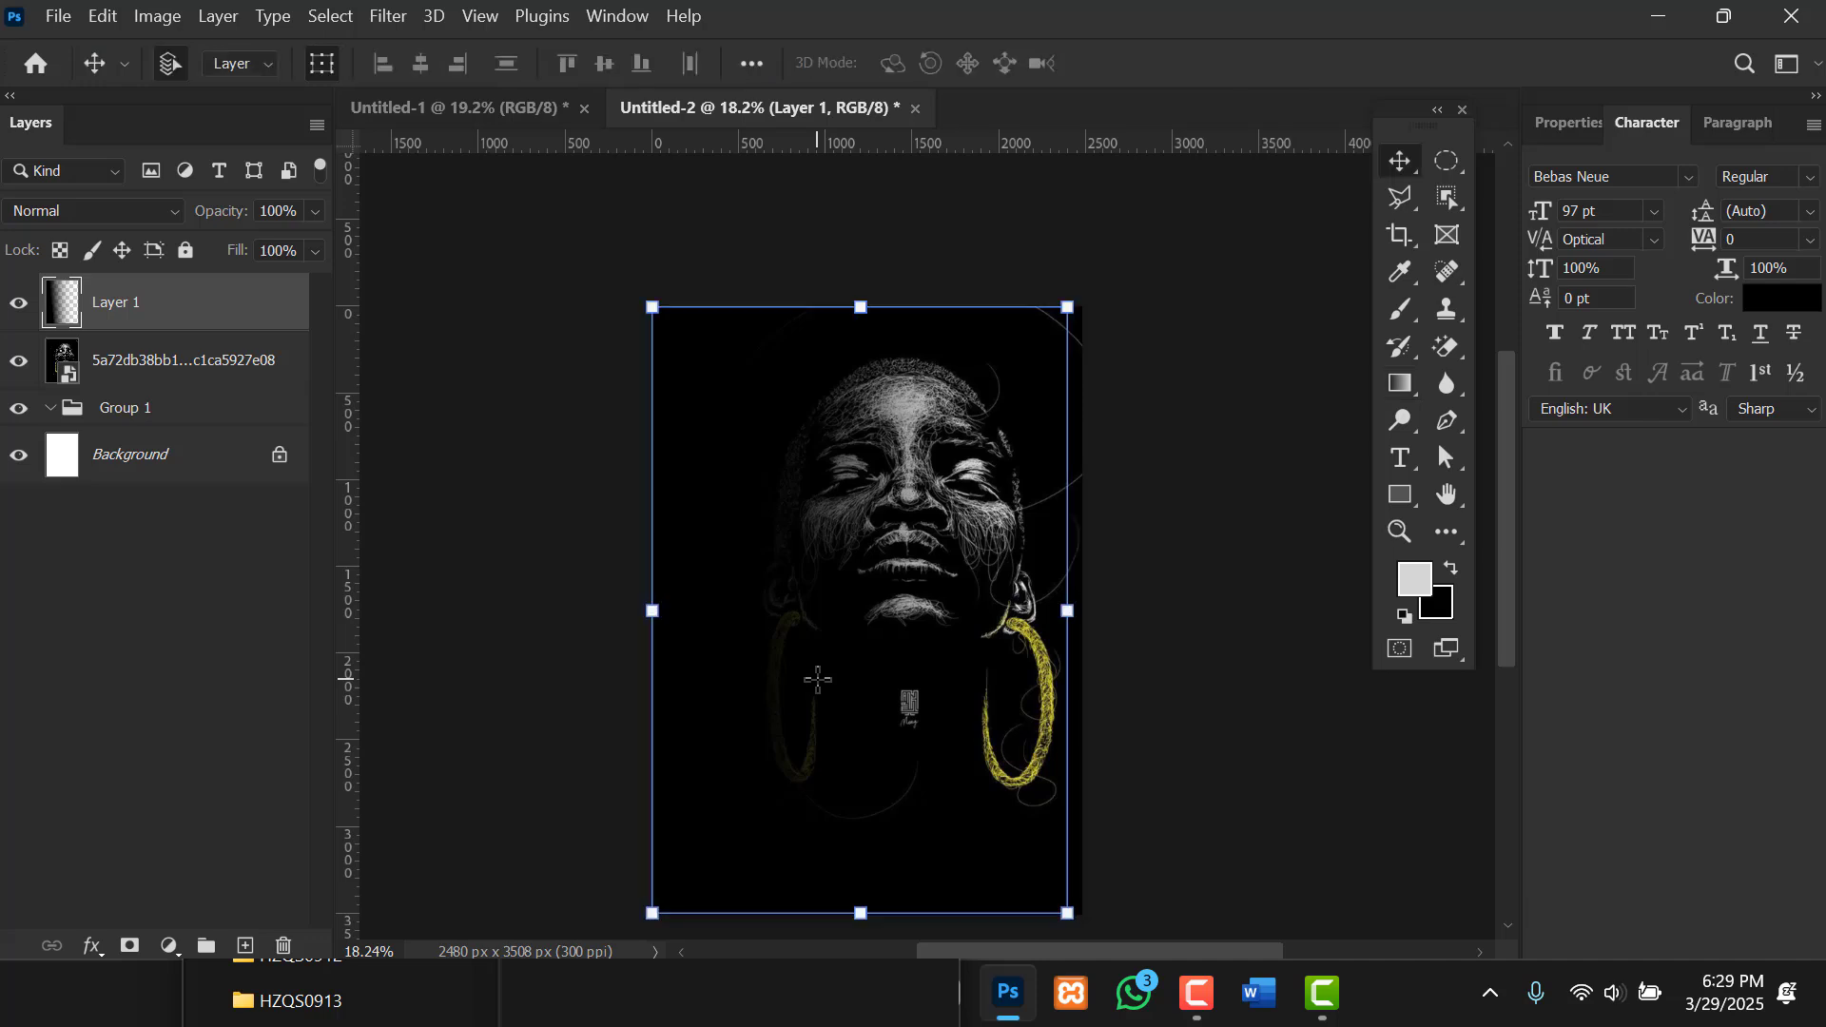
pyautogui.click(149, 419)
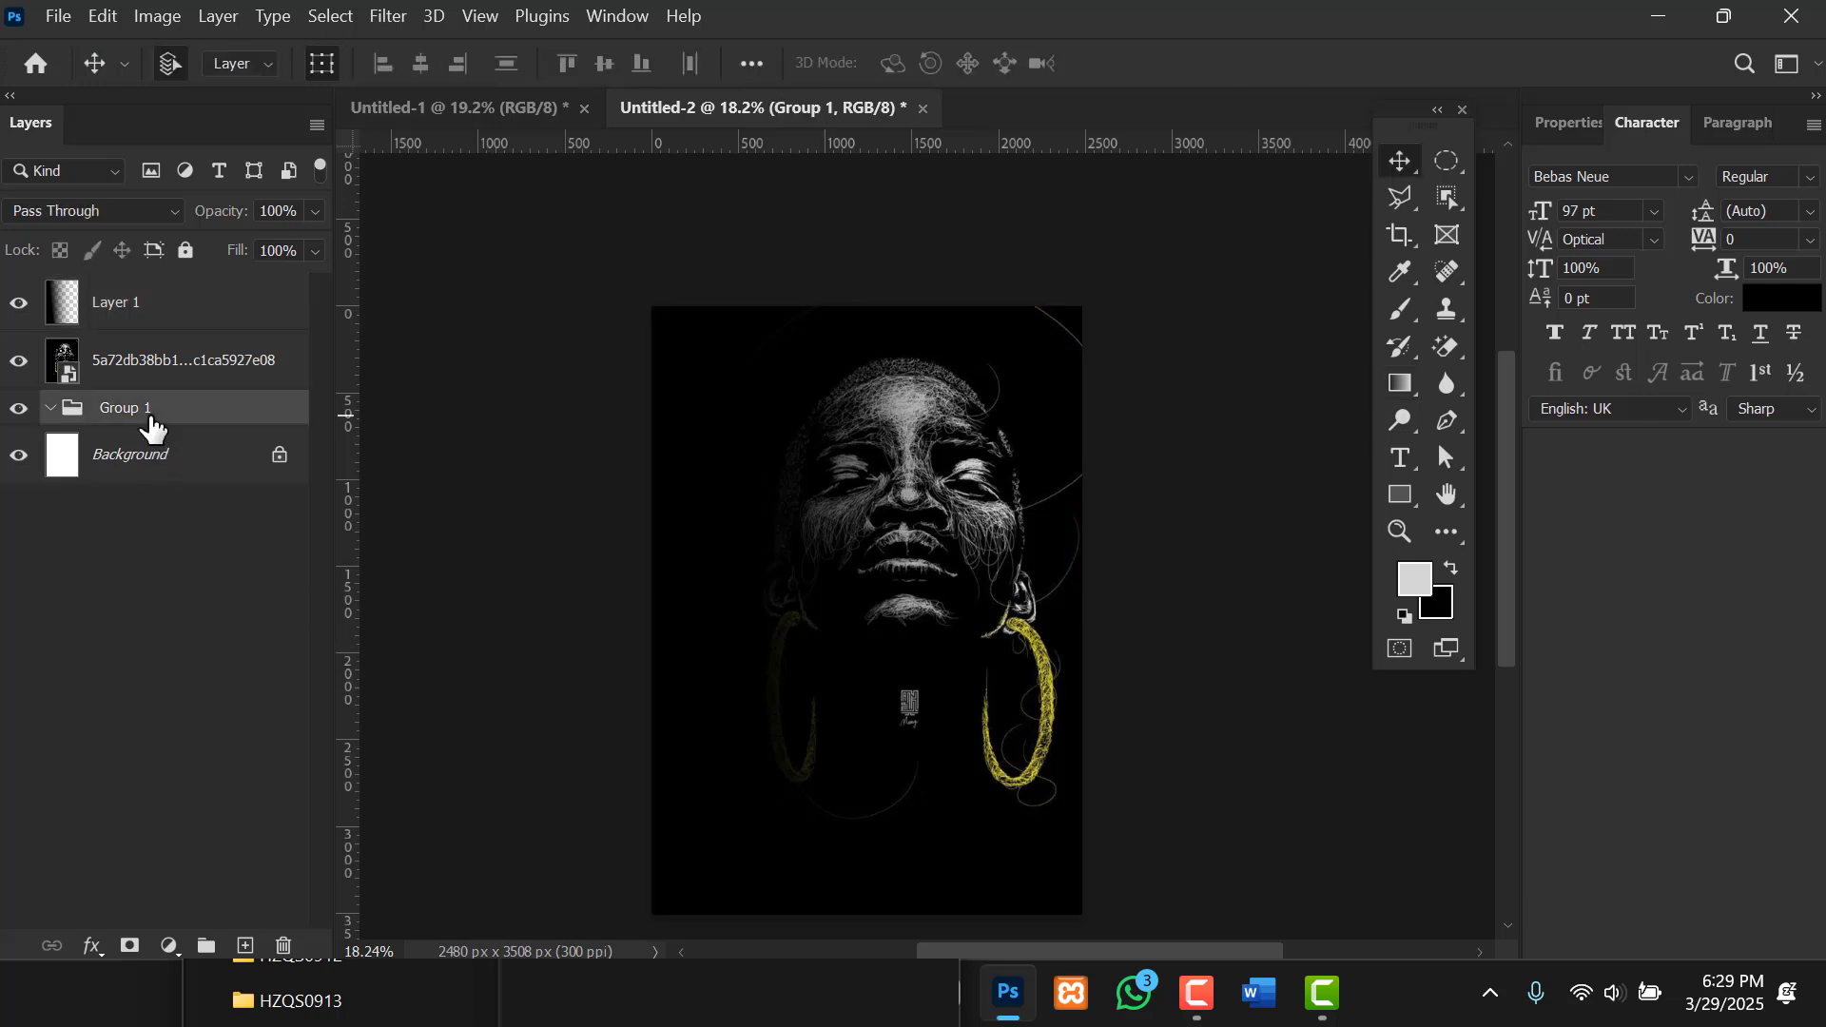
pyautogui.press('Delete')
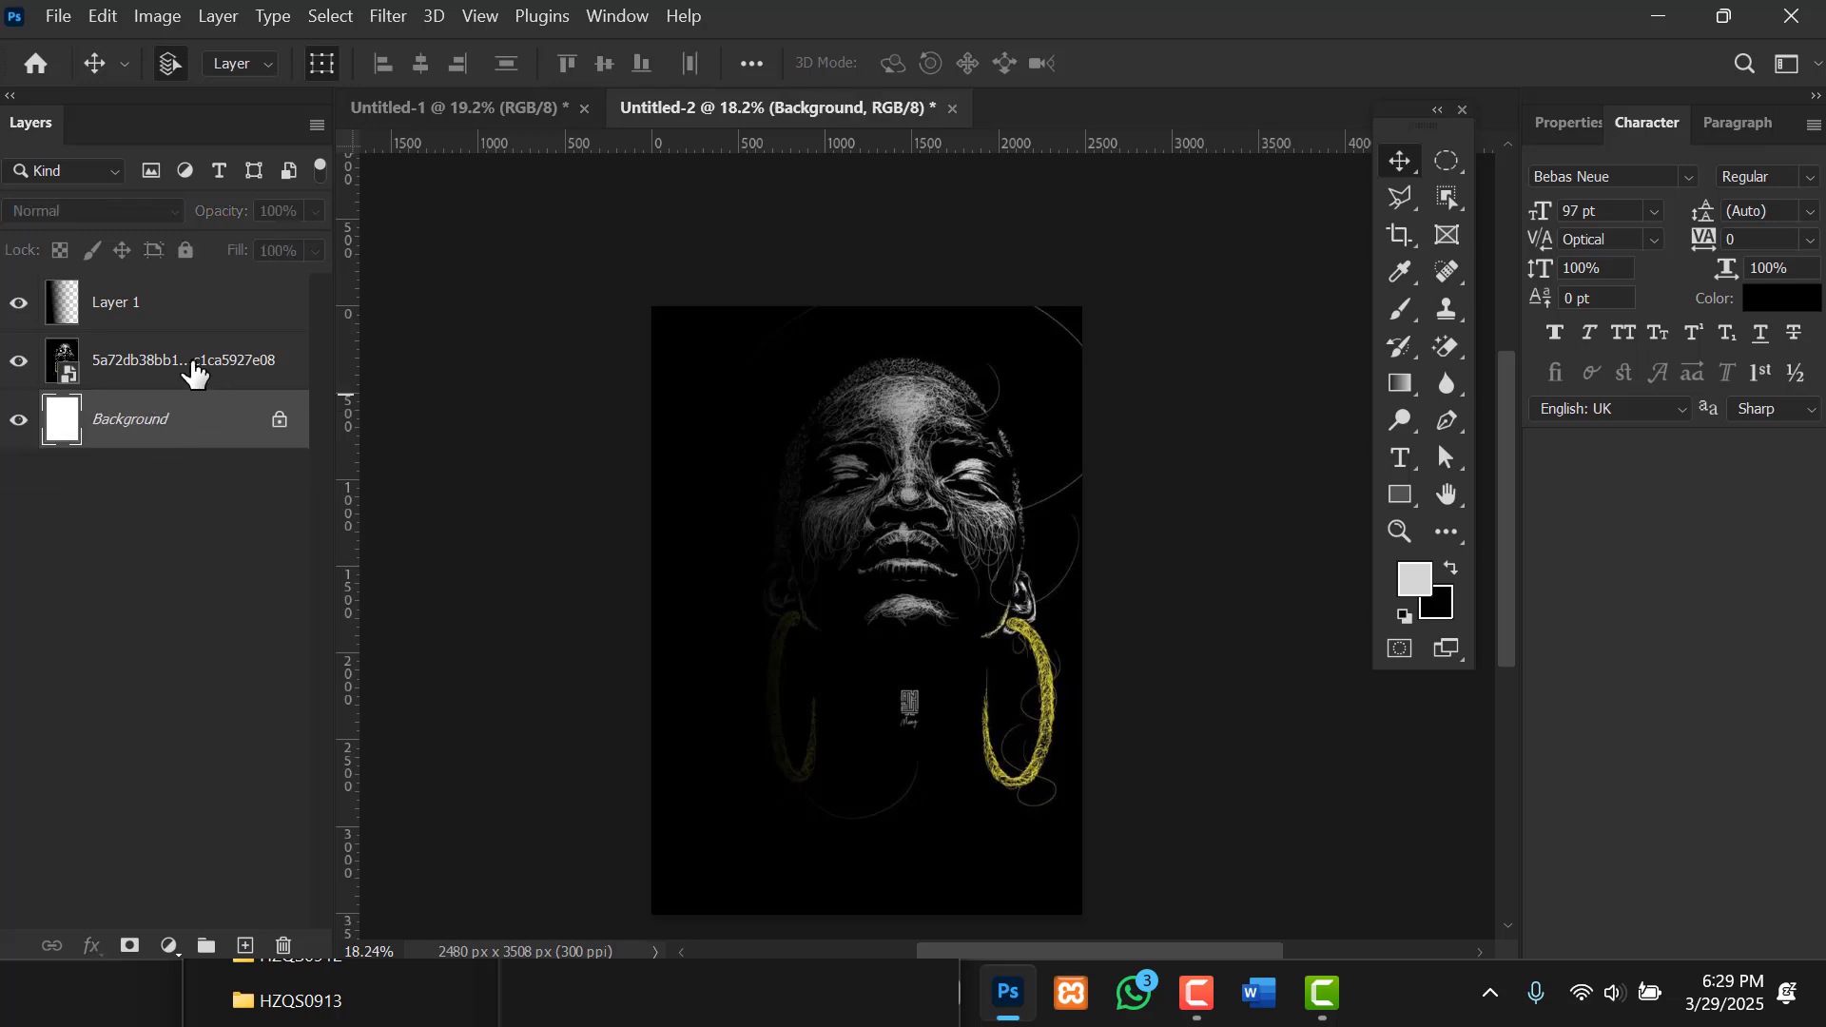
# Lock the portrait layer and the gradient layer, Layer 1, completely.
pyautogui.click(191, 368)
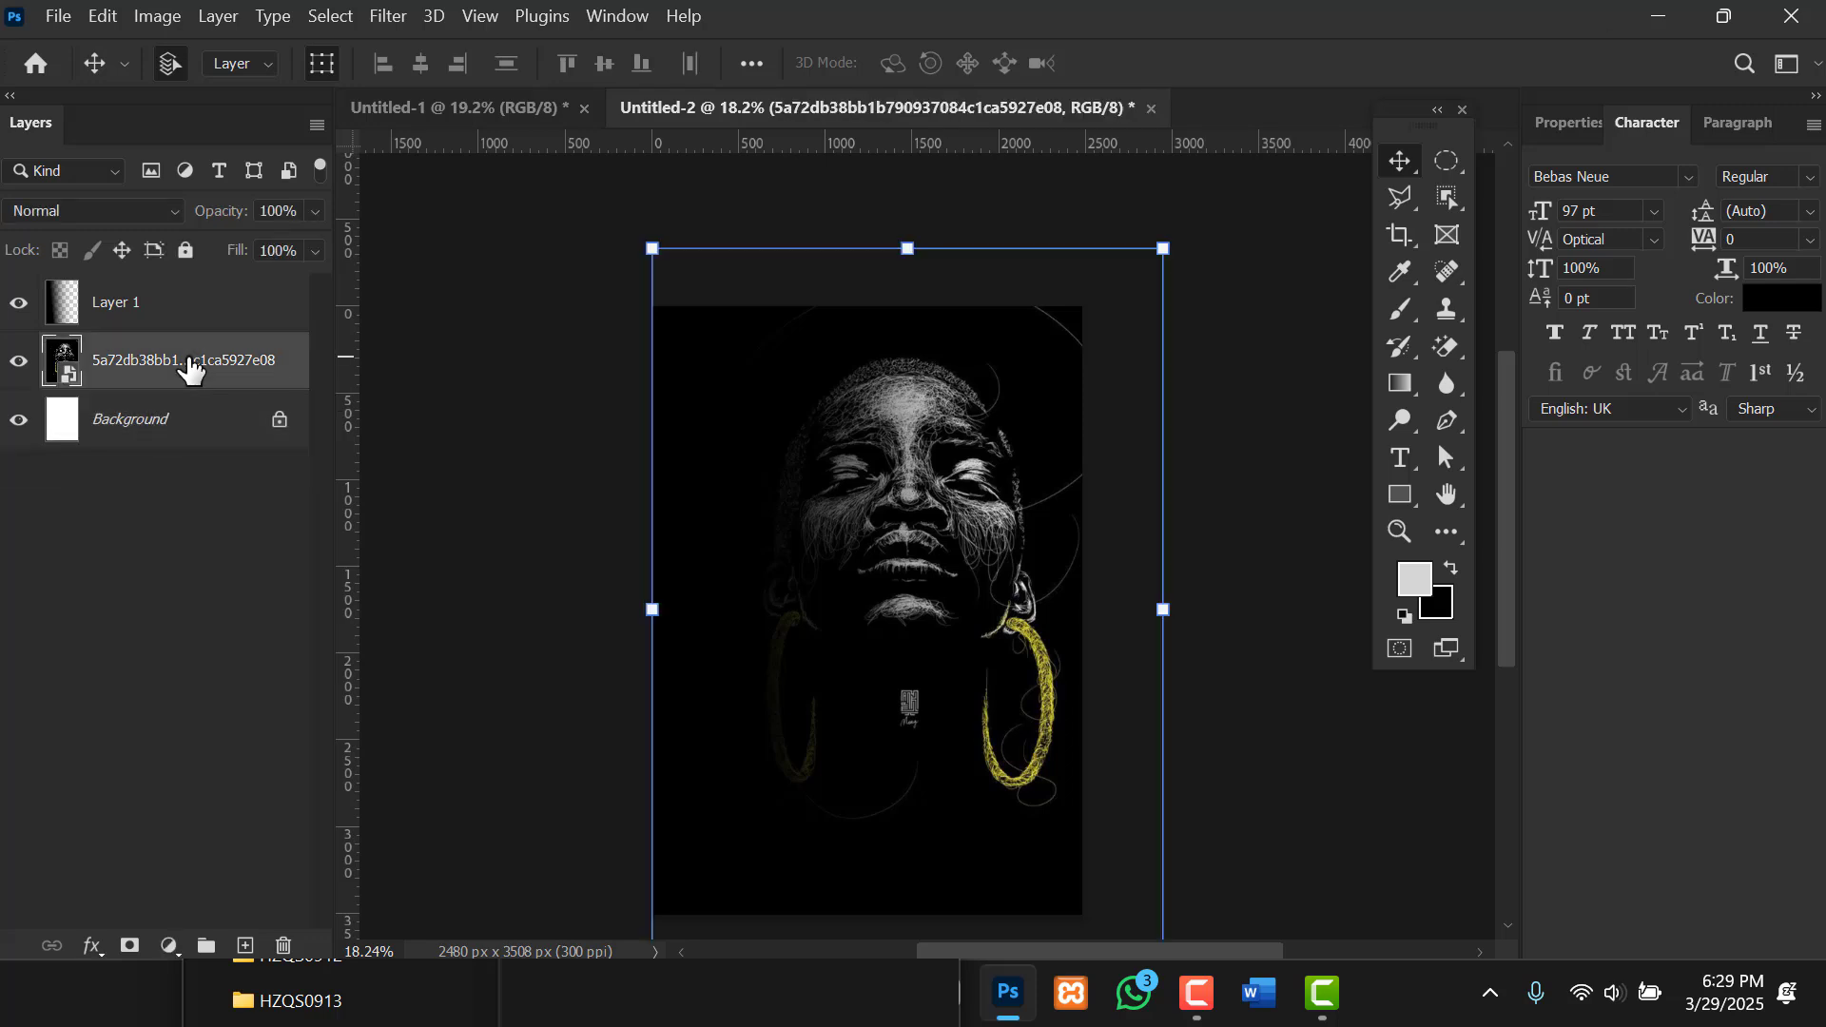
pyautogui.click(185, 251)
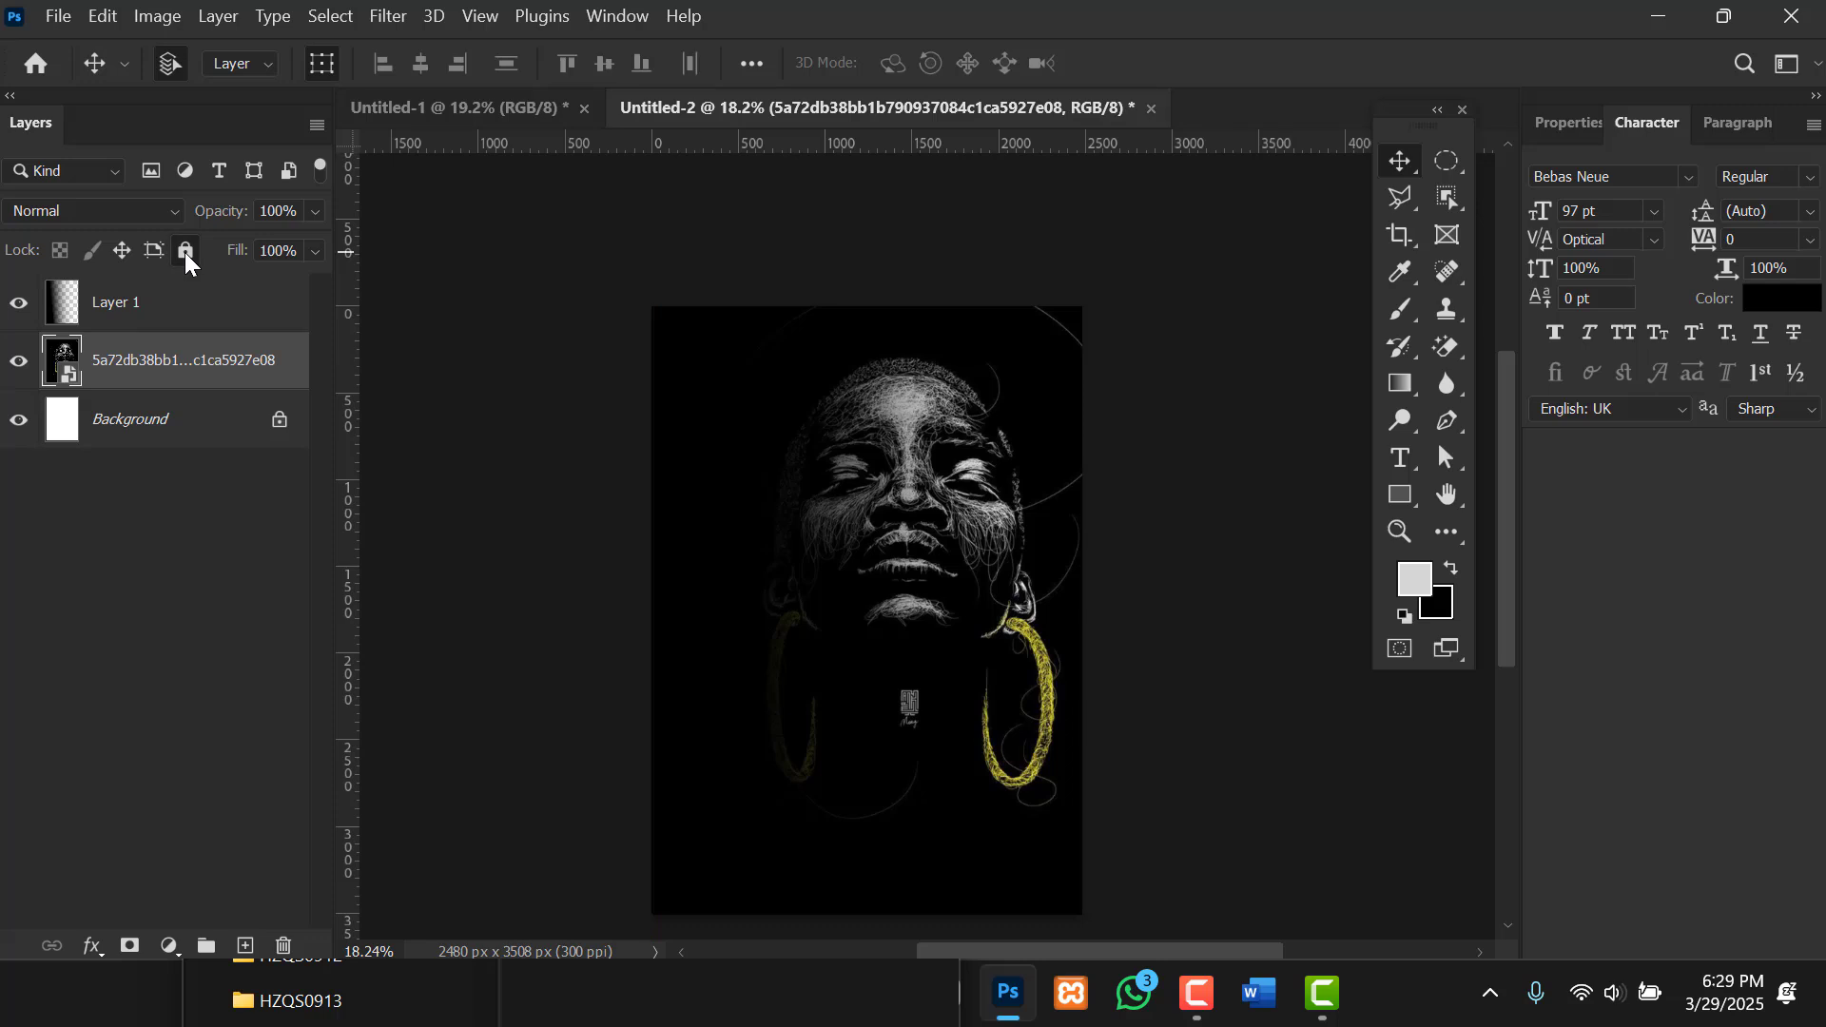
pyautogui.click(157, 318)
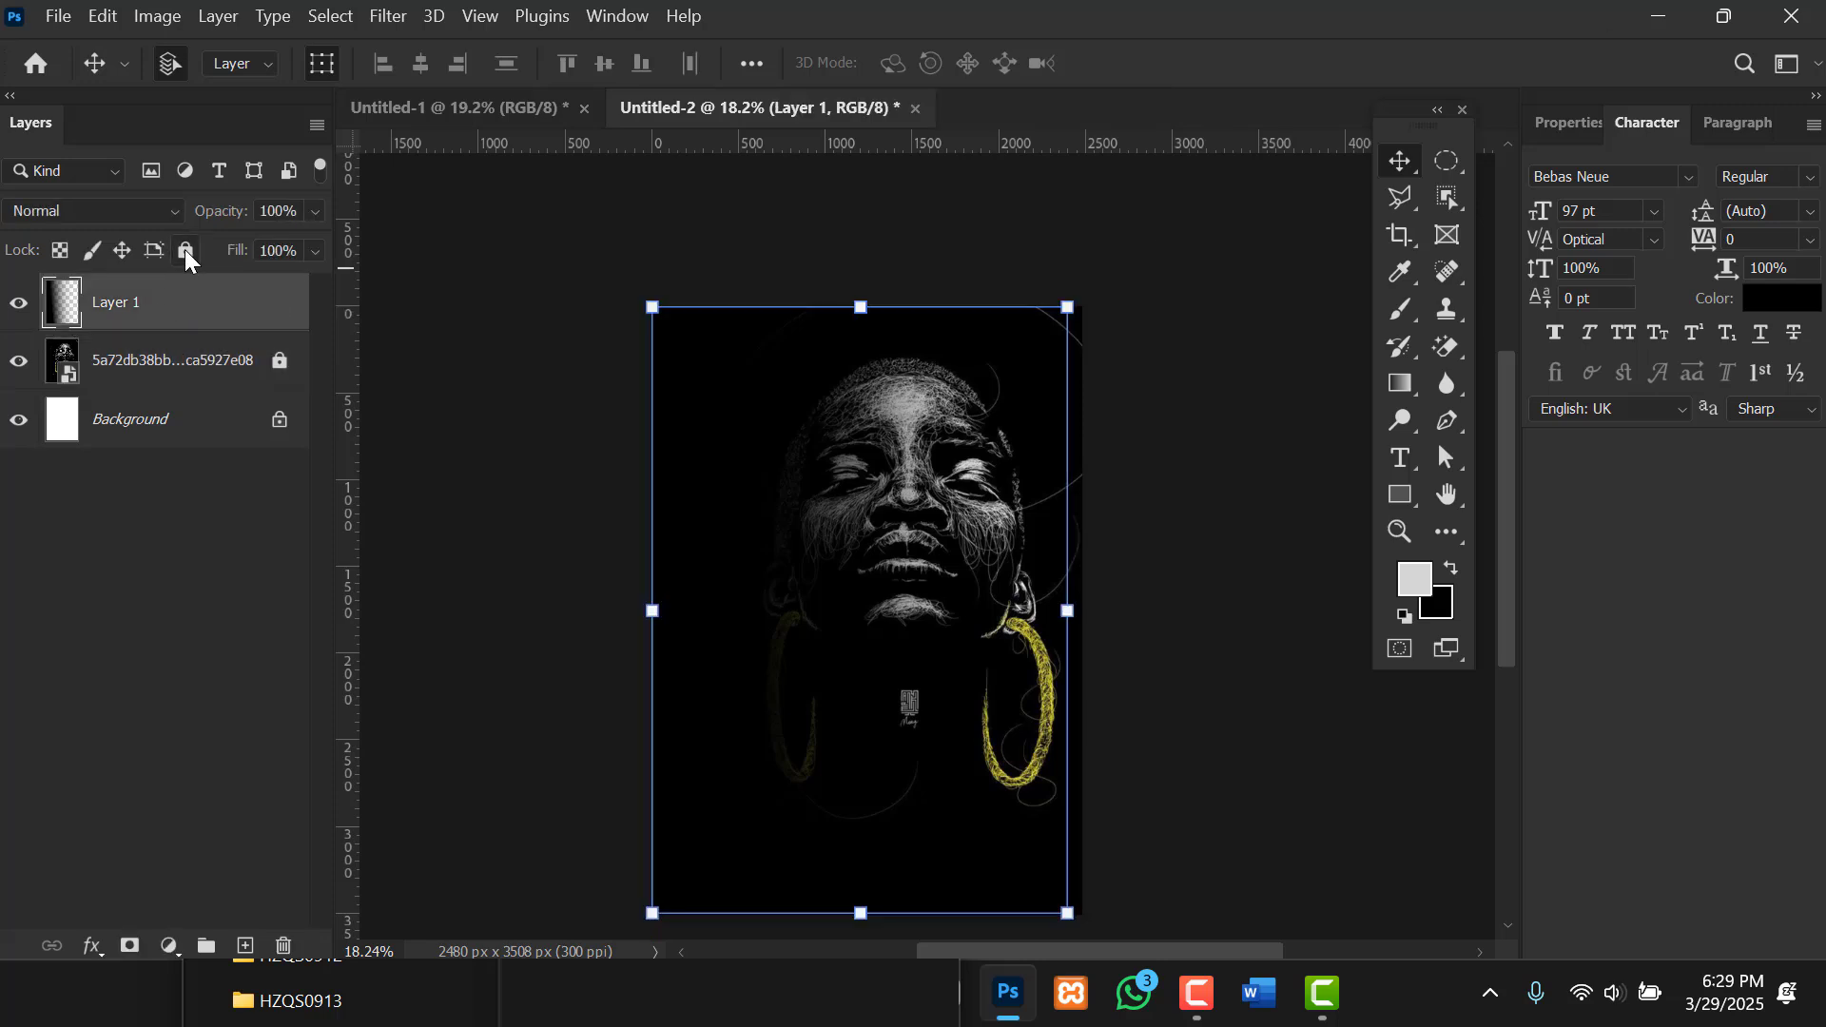
pyautogui.click(184, 249)
pyautogui.scroll(-2, 770, 480)
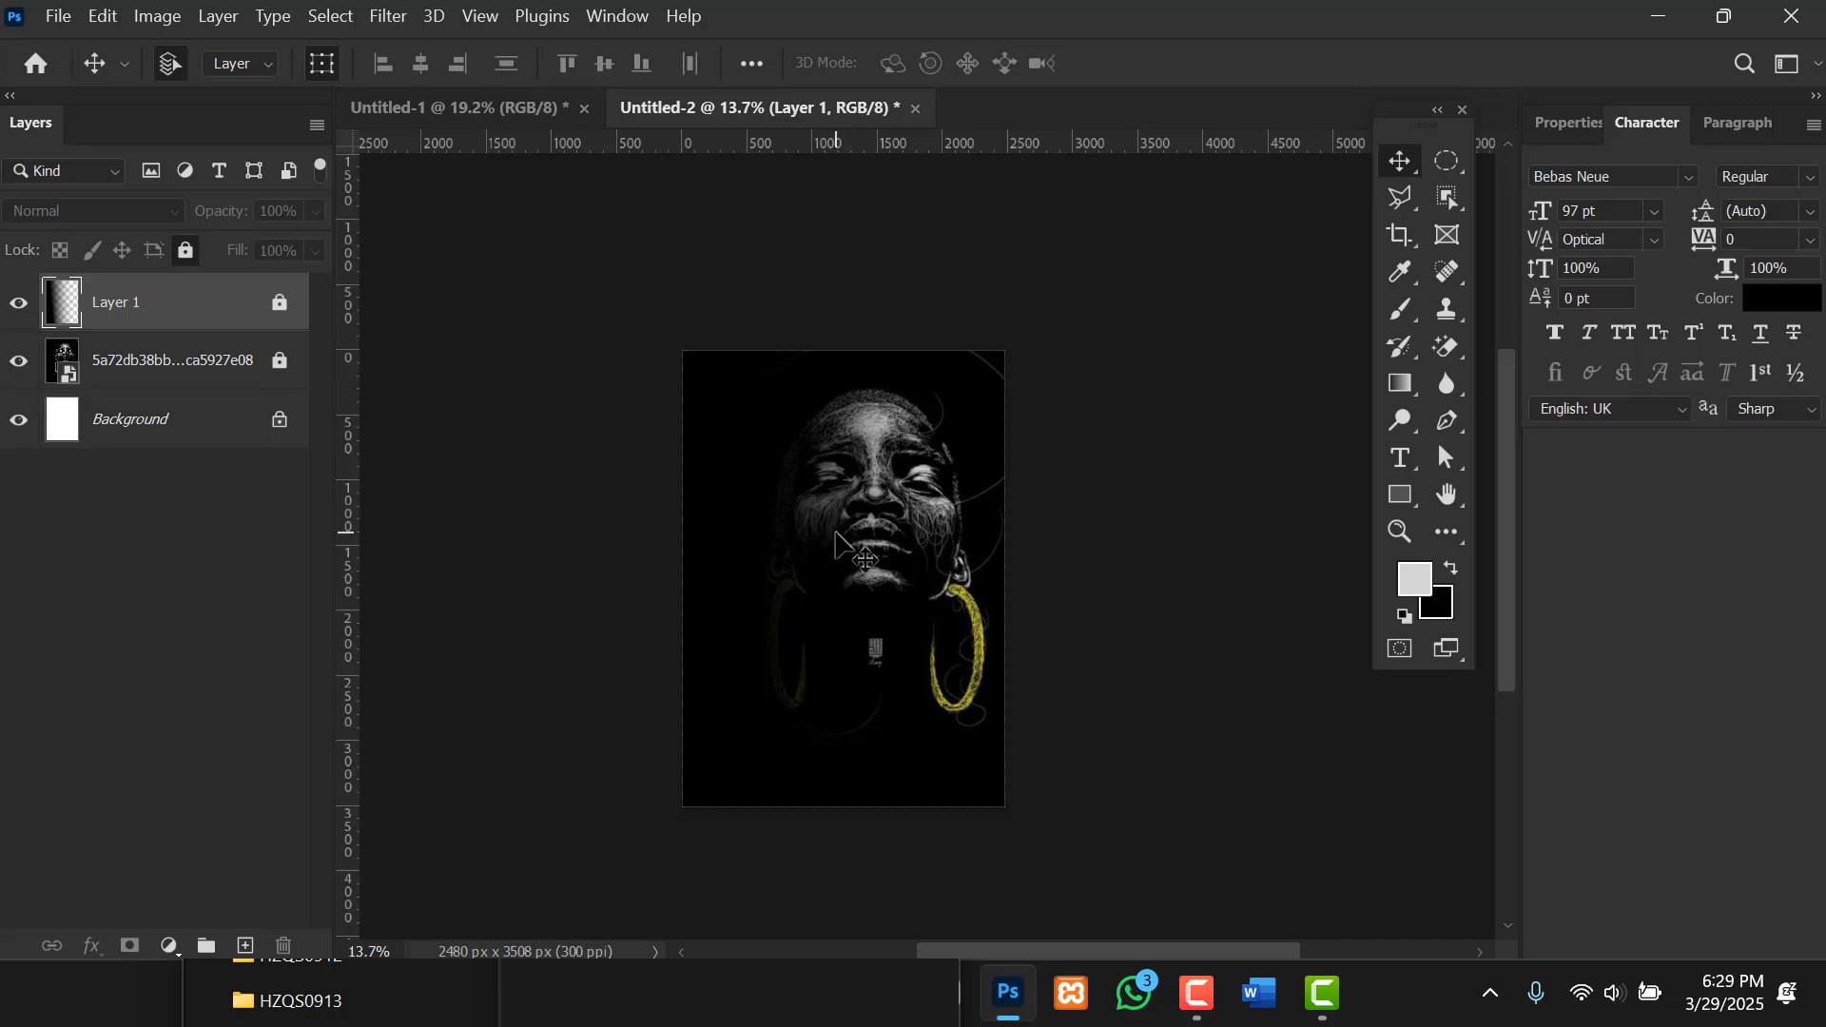
pyautogui.scroll(1, 834, 532)
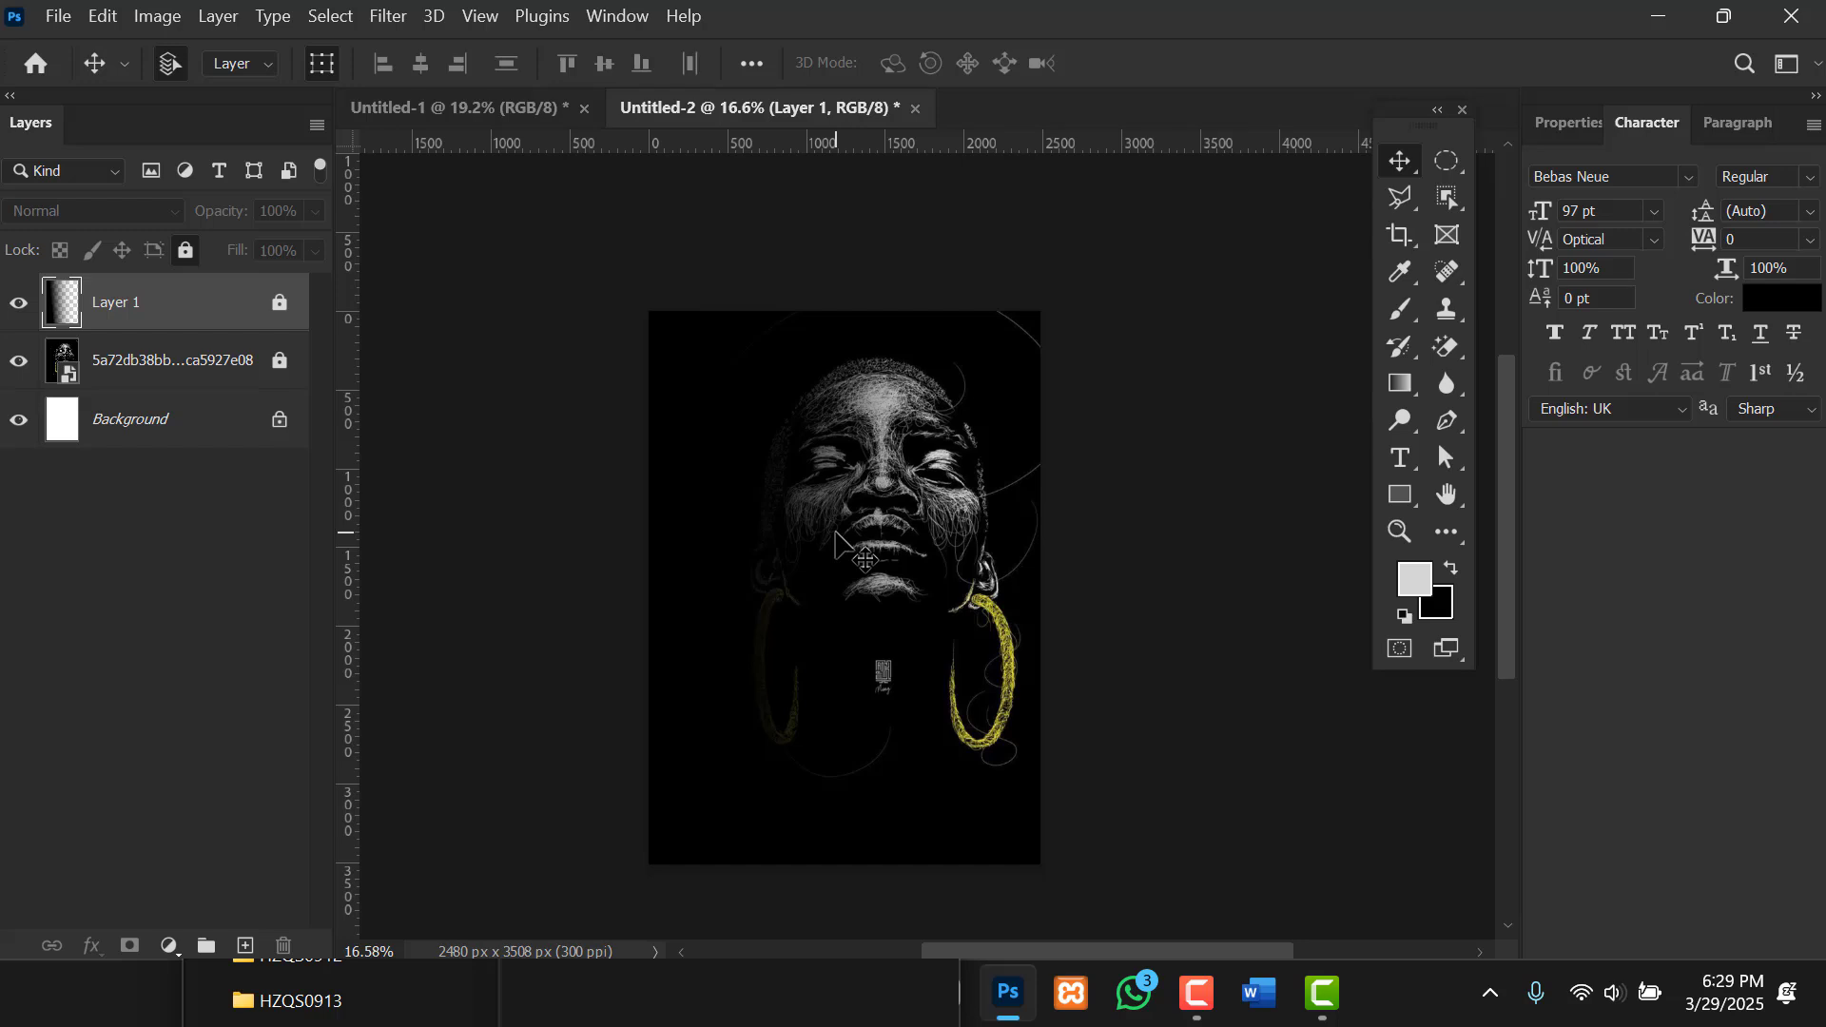
# Switch to the finished flyer in Untitled-1 and hide its Color Lookup 1 and Vibrance 1 adjustment layers.
pyautogui.click(430, 116)
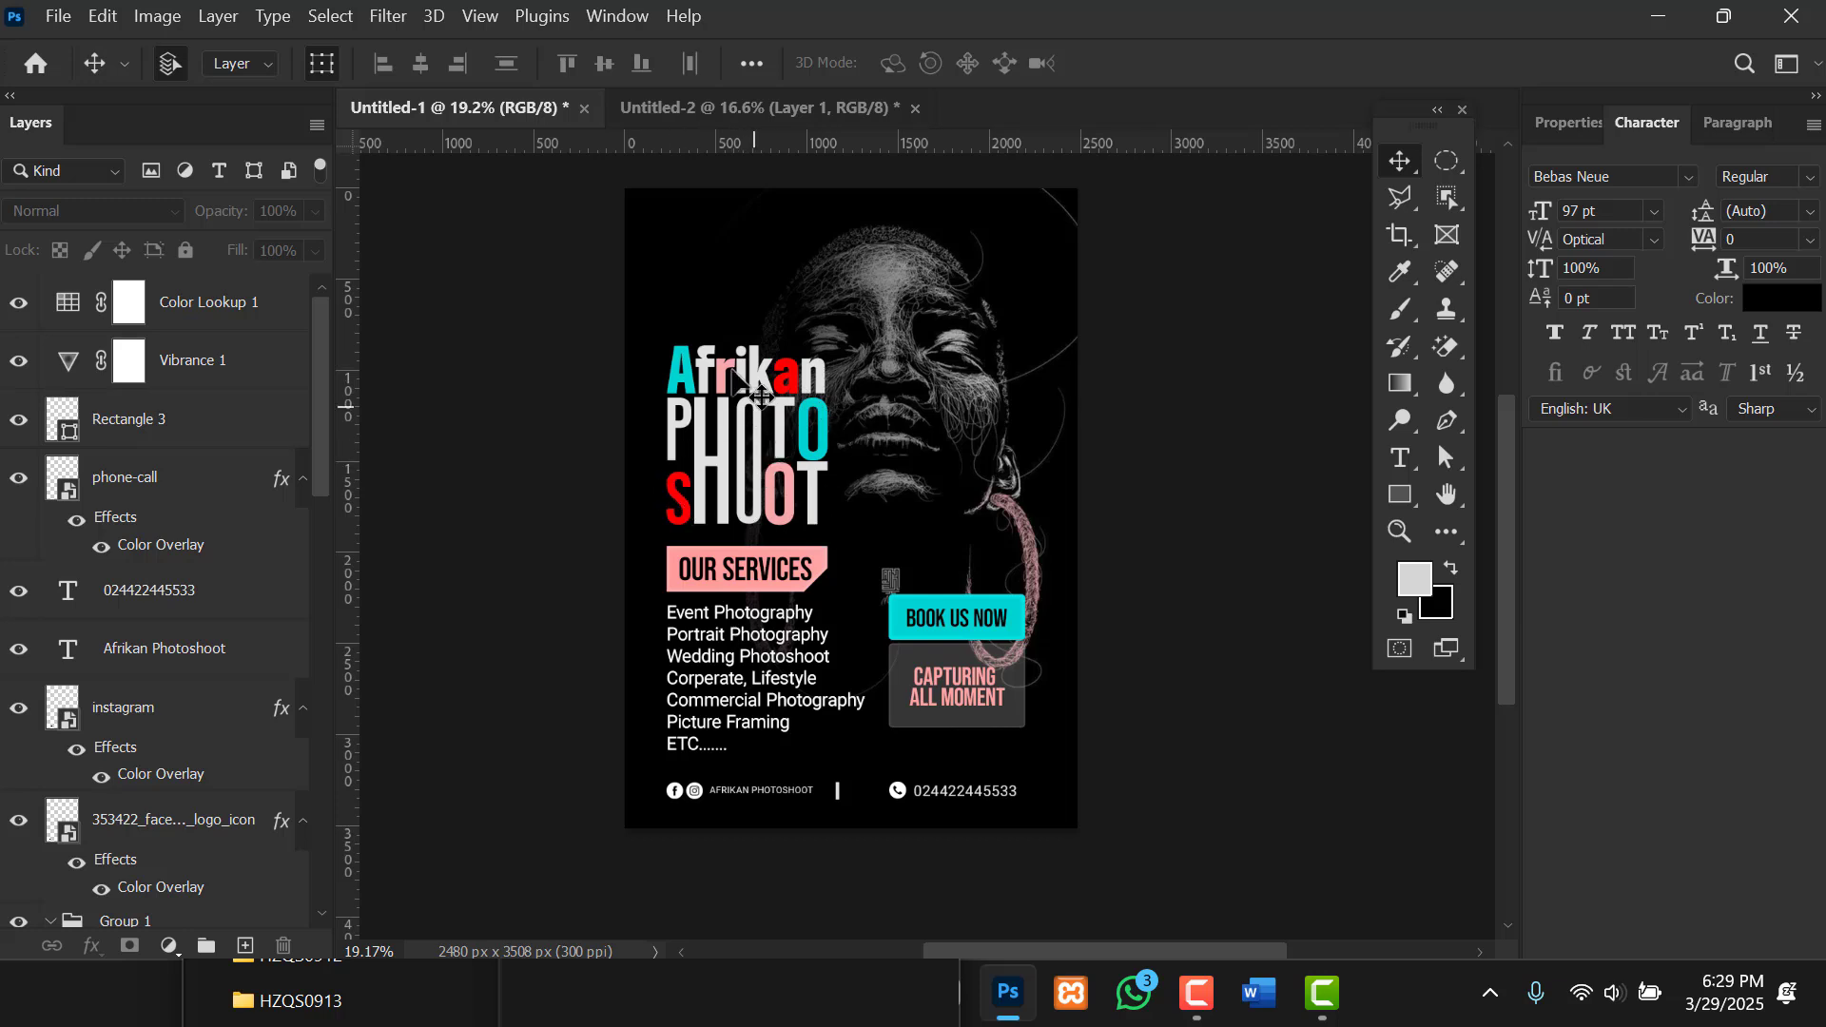
pyautogui.click(19, 304)
pyautogui.click(16, 364)
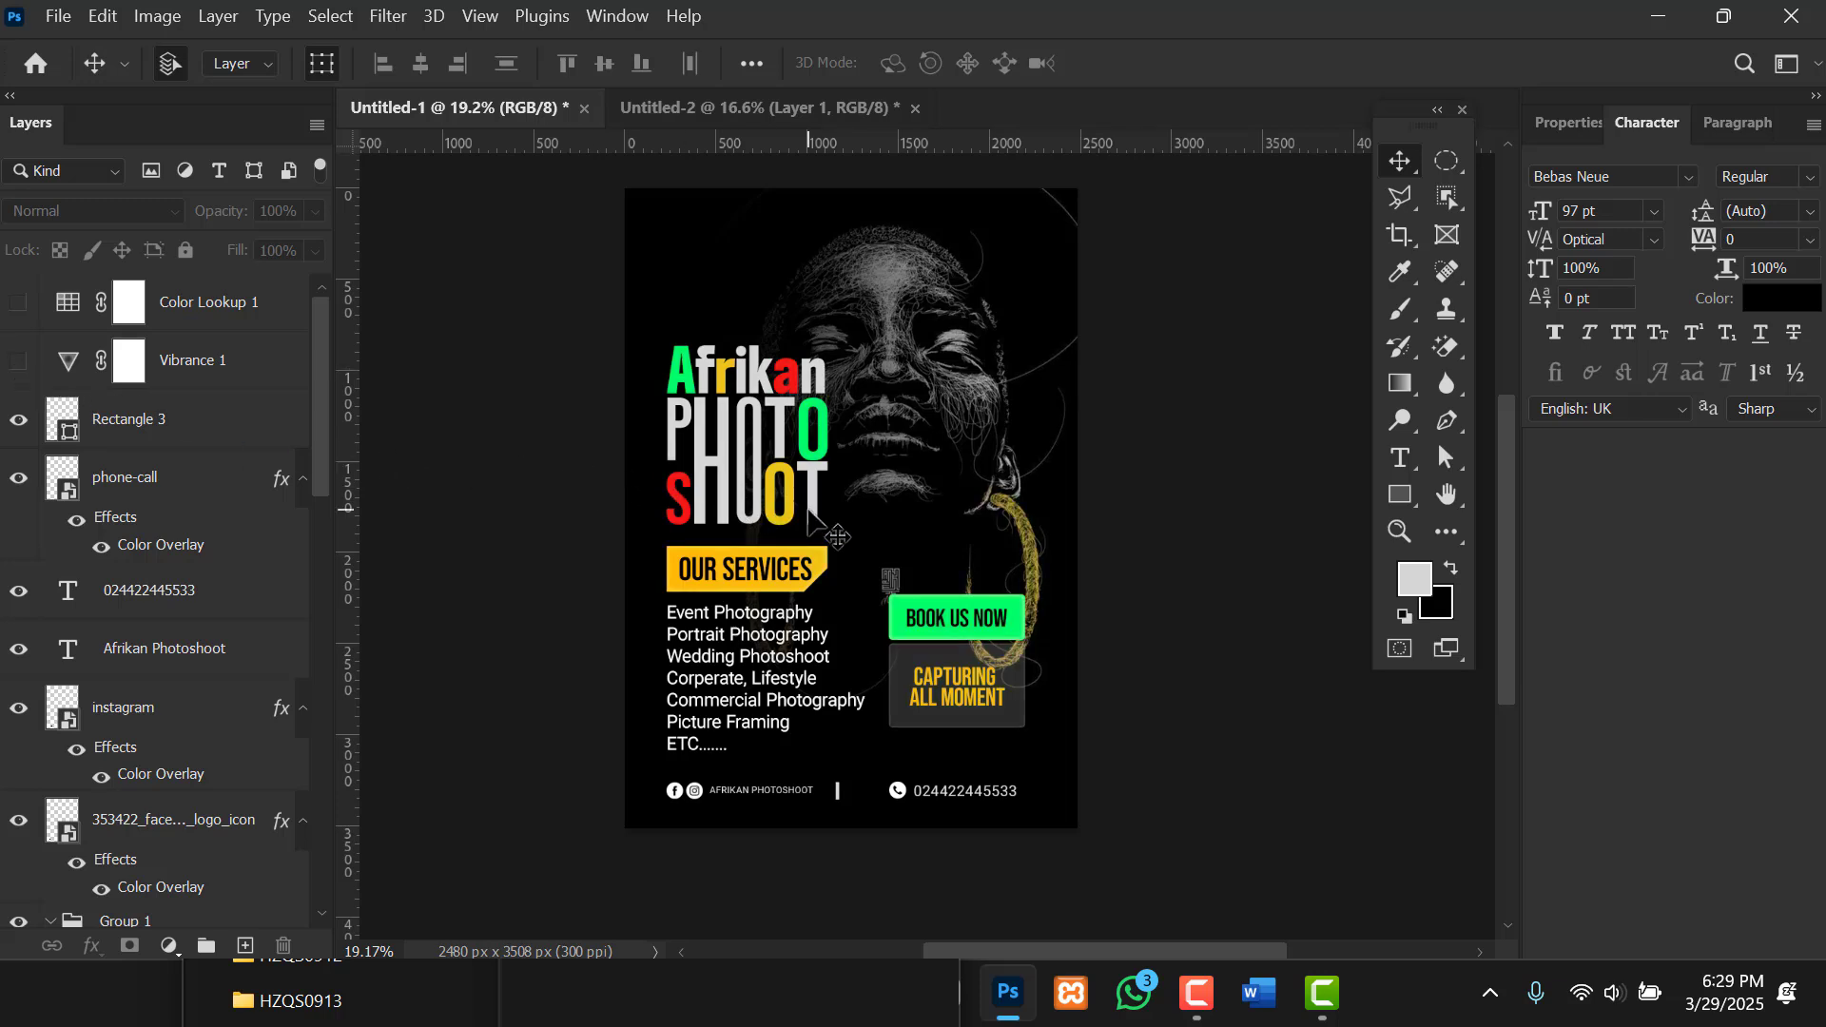
pyautogui.scroll(1, 809, 512)
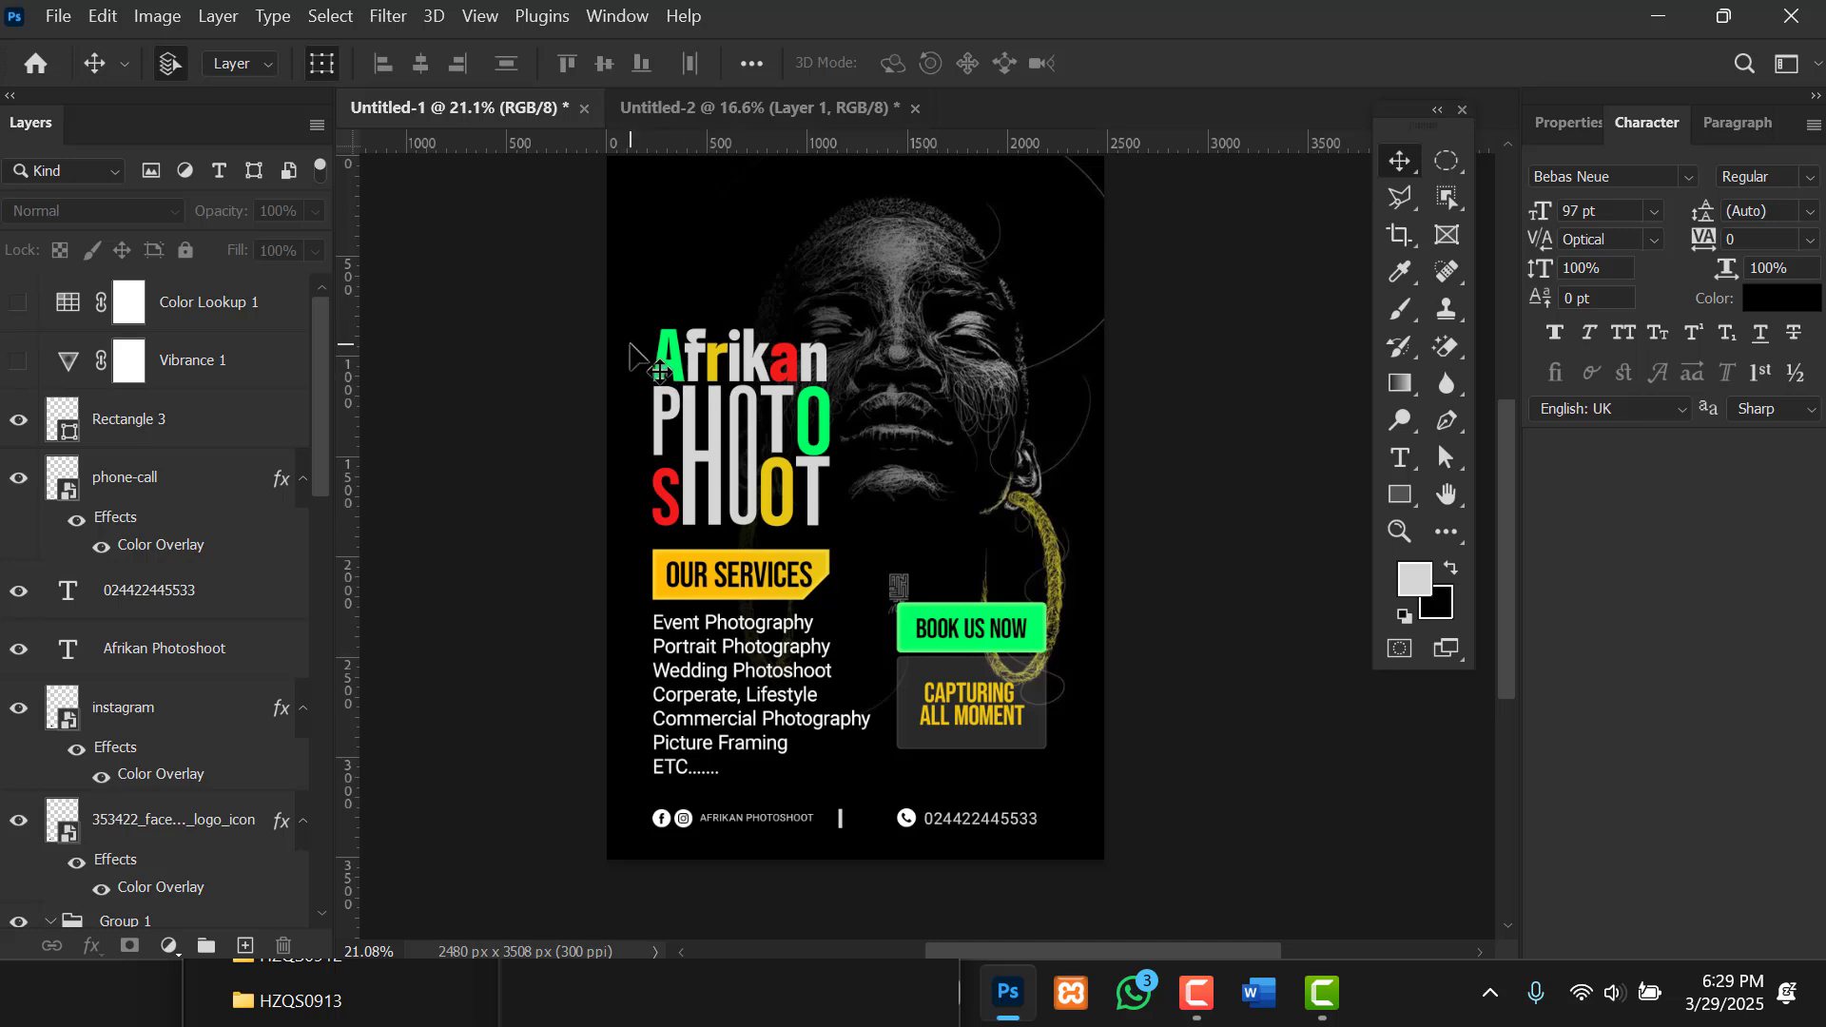
pyautogui.moveTo(657, 378); pyautogui.dragTo(836, 516)
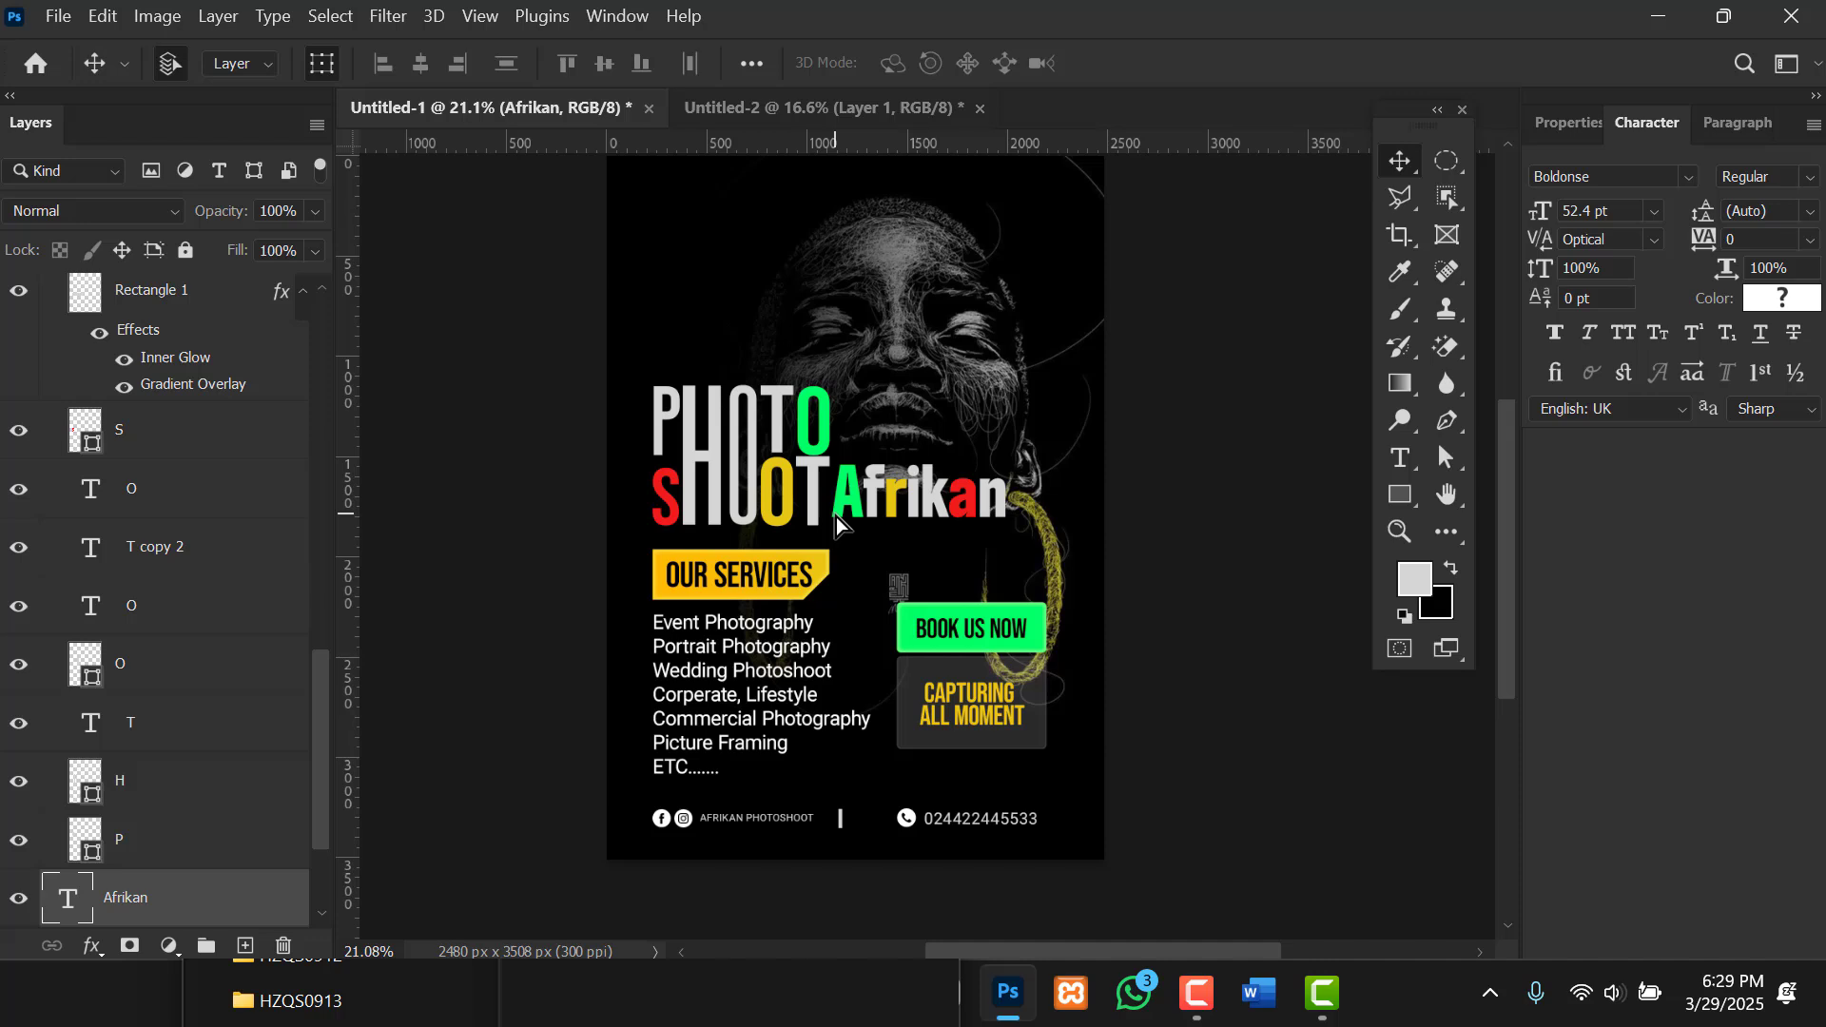
pyautogui.hotkey('ctrl', 'z')
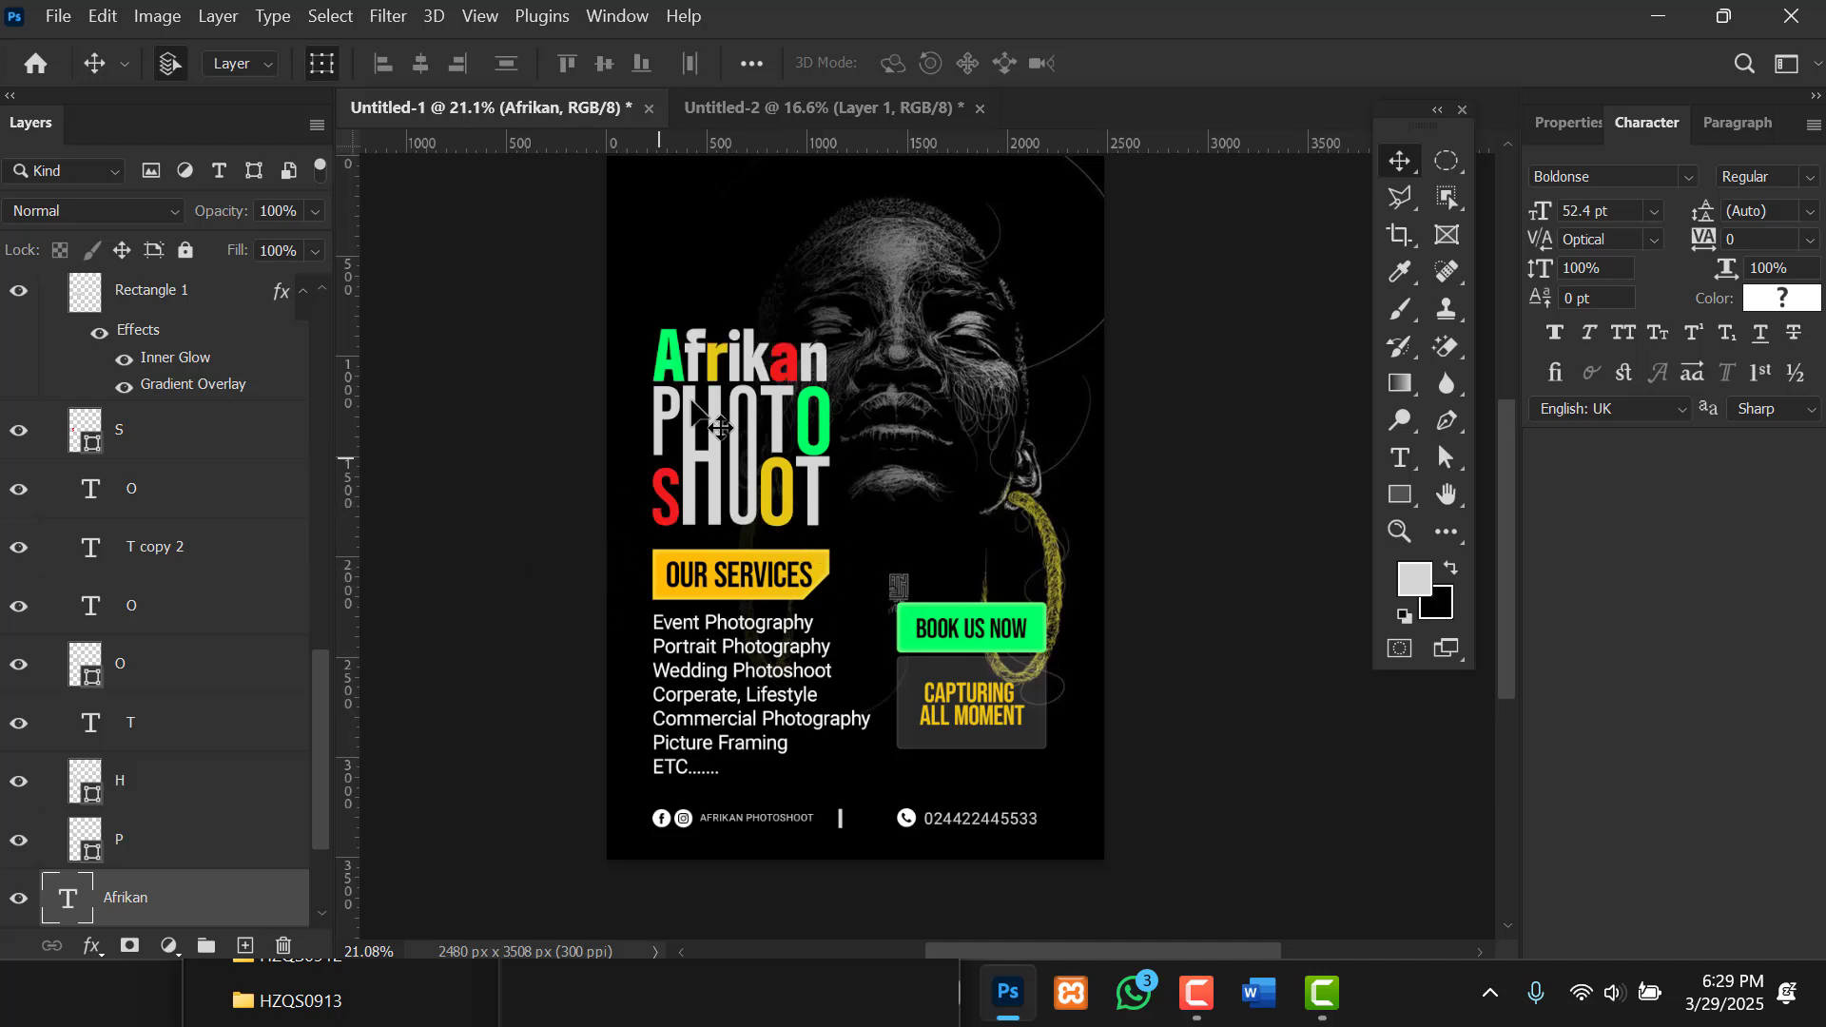
pyautogui.moveTo(683, 269); pyautogui.dragTo(823, 542)
pyautogui.click(609, 271)
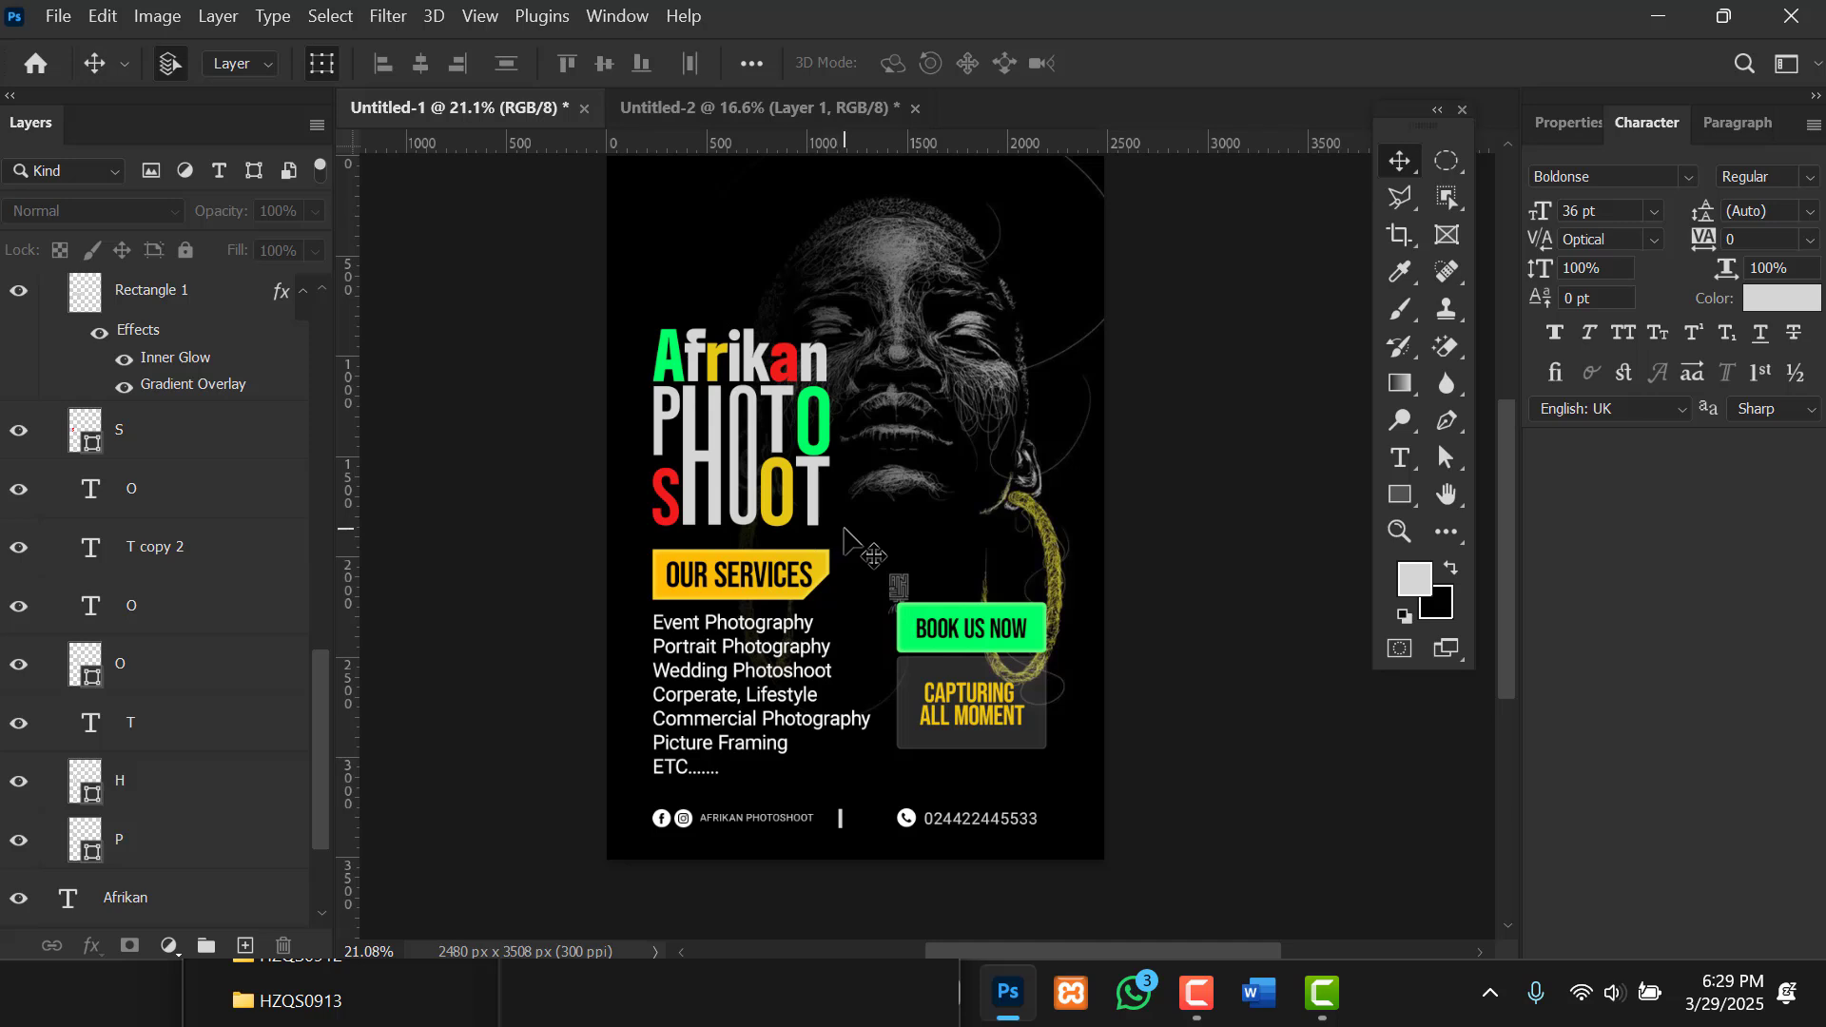
# Select all the "Afrikan PHOTO SHOOT" title layers and copy them into Untitled-2, over the left side of the portrait.
pyautogui.moveTo(606, 313); pyautogui.dragTo(904, 530)
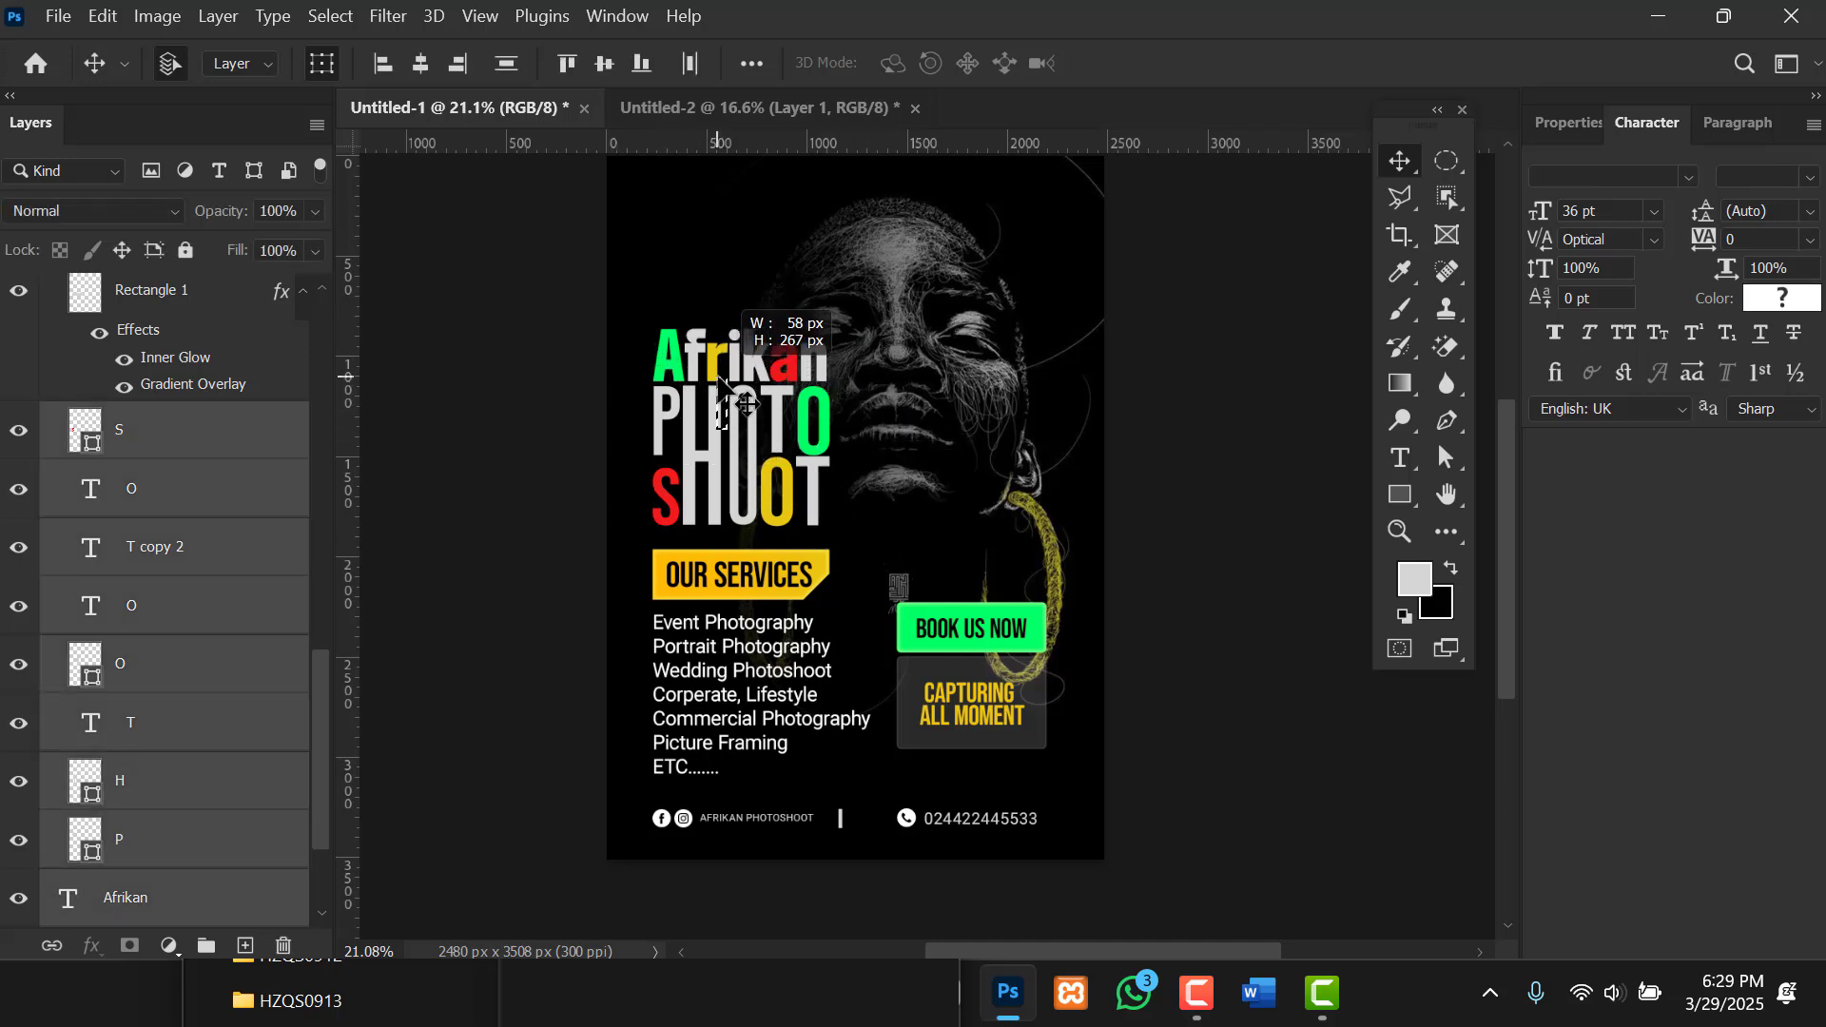
pyautogui.moveTo(628, 306); pyautogui.dragTo(857, 531)
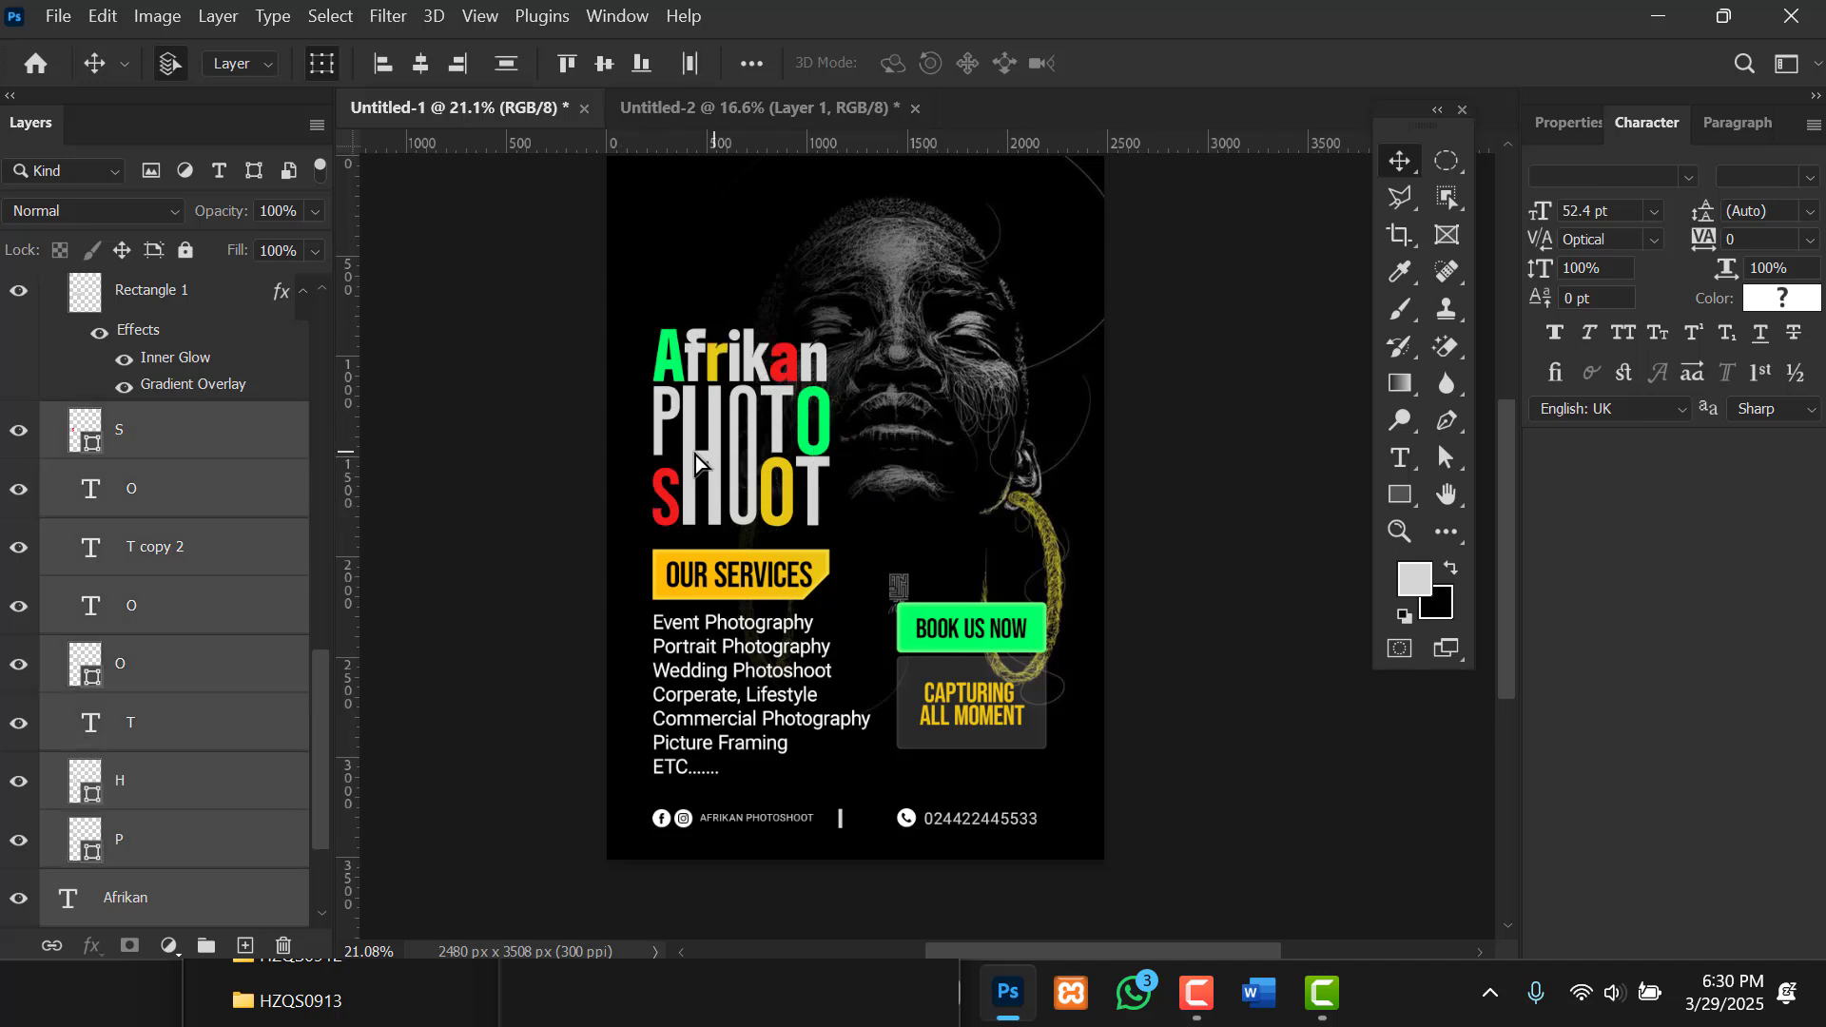
pyautogui.moveTo(655, 381); pyautogui.dragTo(681, 106)
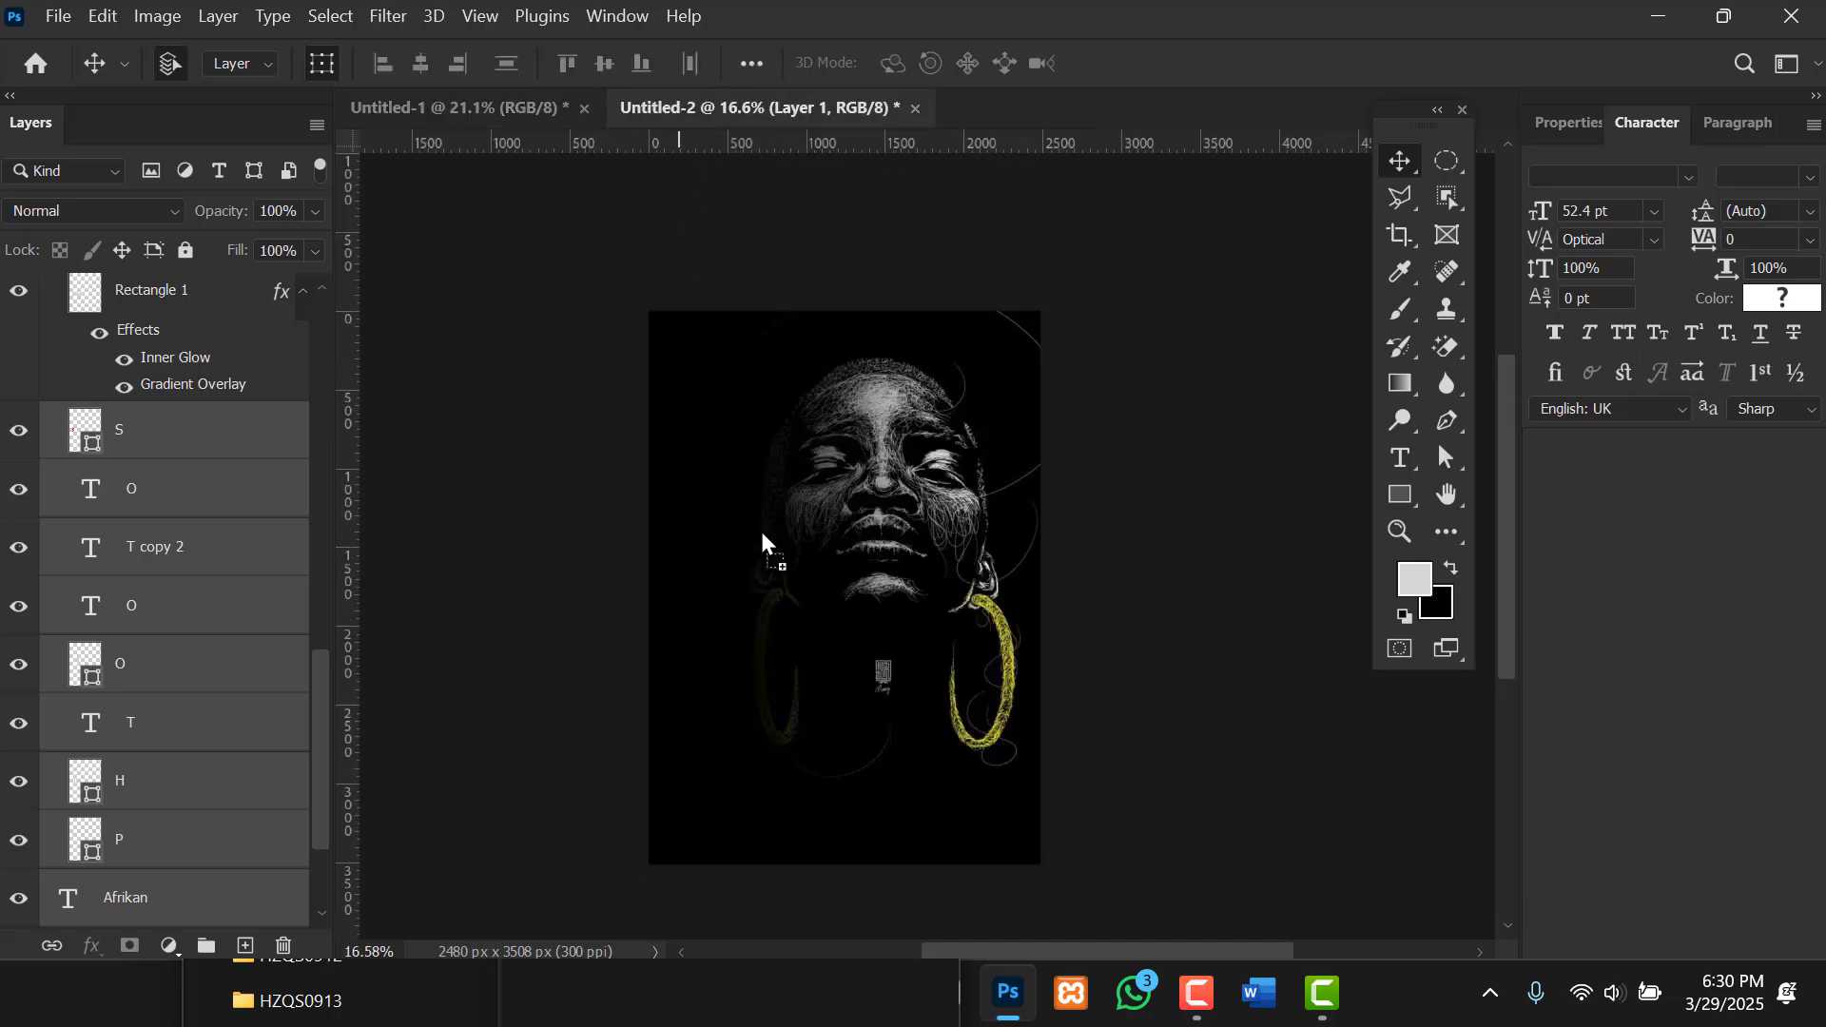
pyautogui.moveTo(761, 535); pyautogui.dragTo(763, 541)
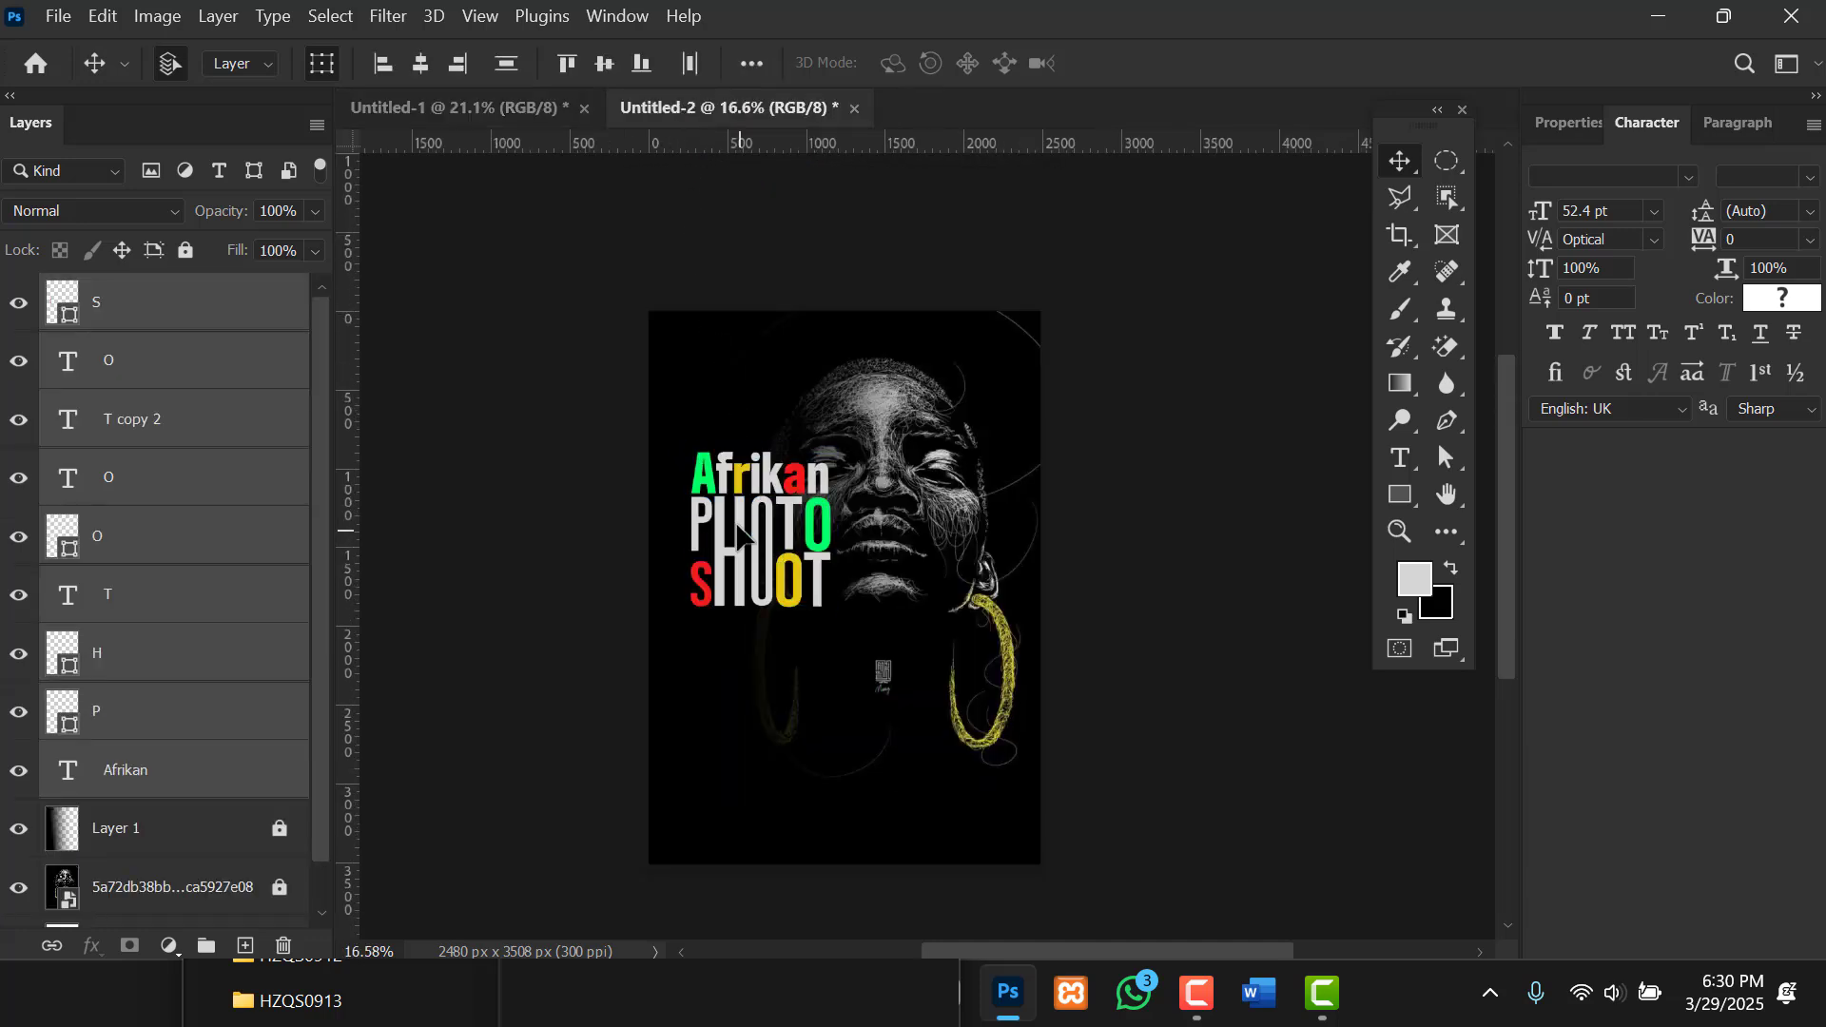
# Deselect the title layers and place four margin guides, two vertical and two horizontal, about 200 px inside the canvas edges.
pyautogui.click(737, 535)
pyautogui.scroll(1, 768, 570)
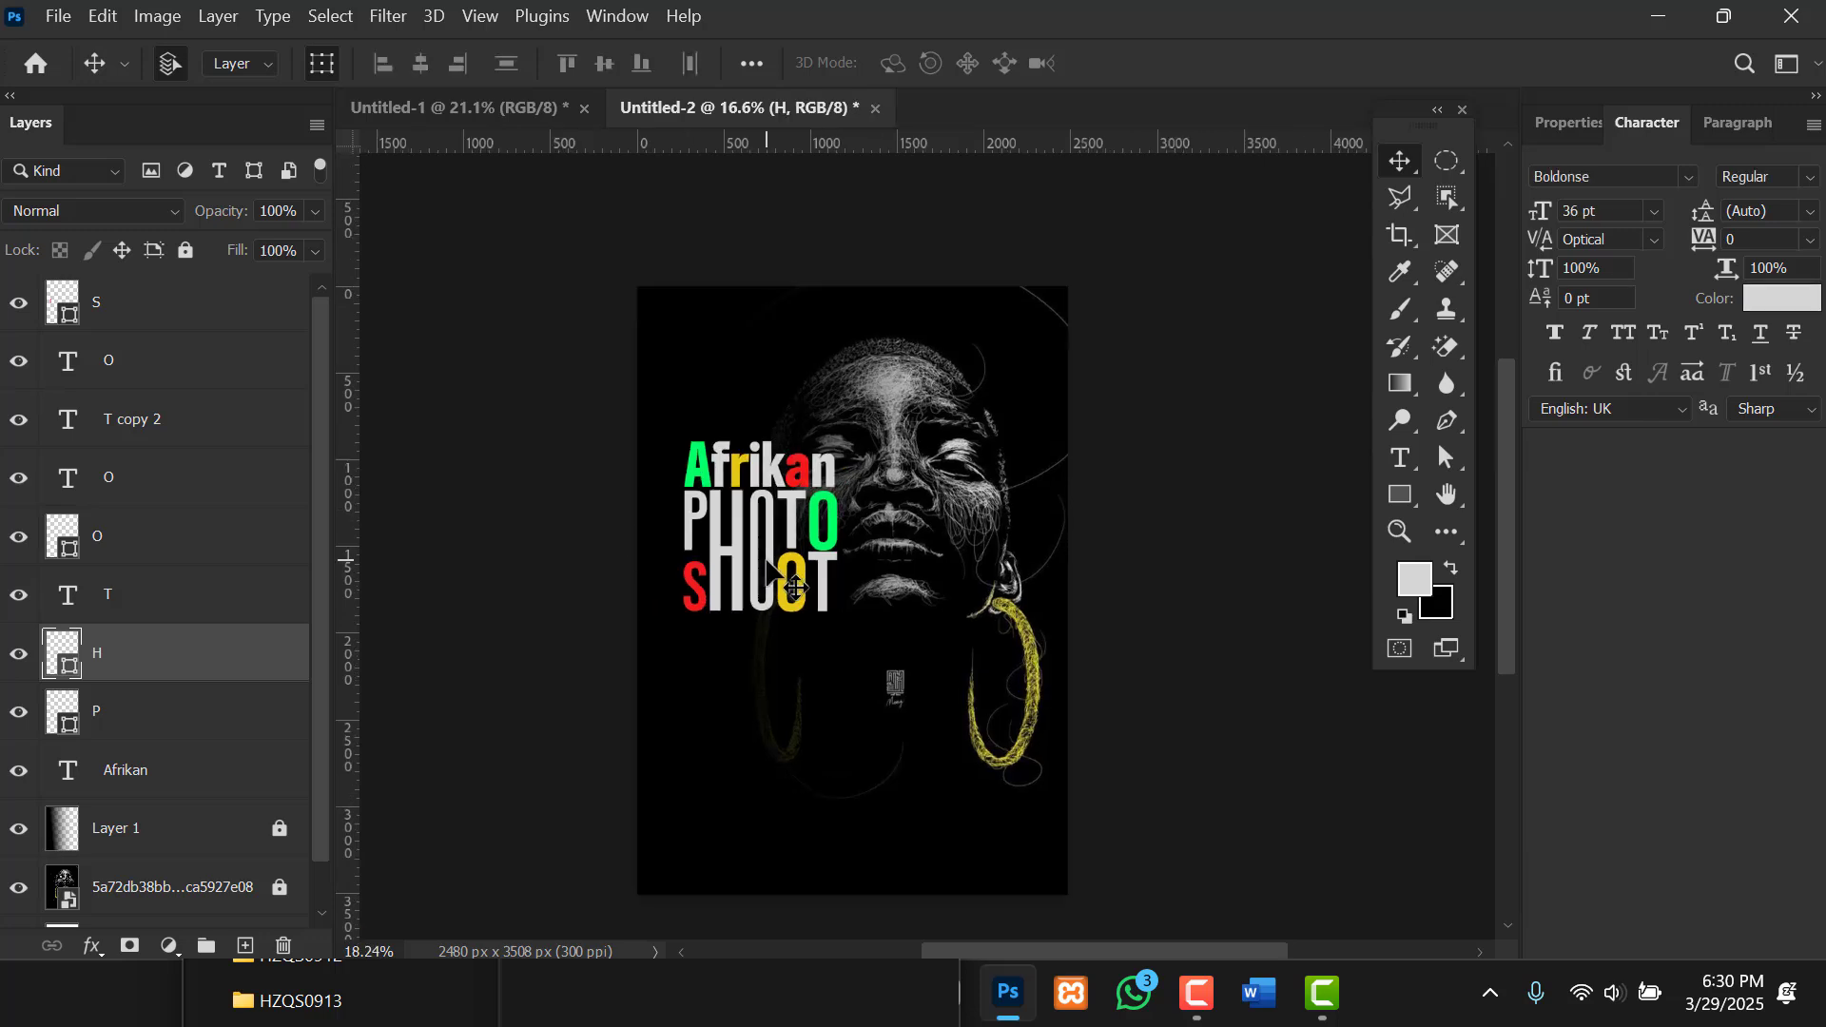
pyautogui.scroll(4, 768, 562)
pyautogui.click(768, 562)
pyautogui.scroll(-3, 768, 562)
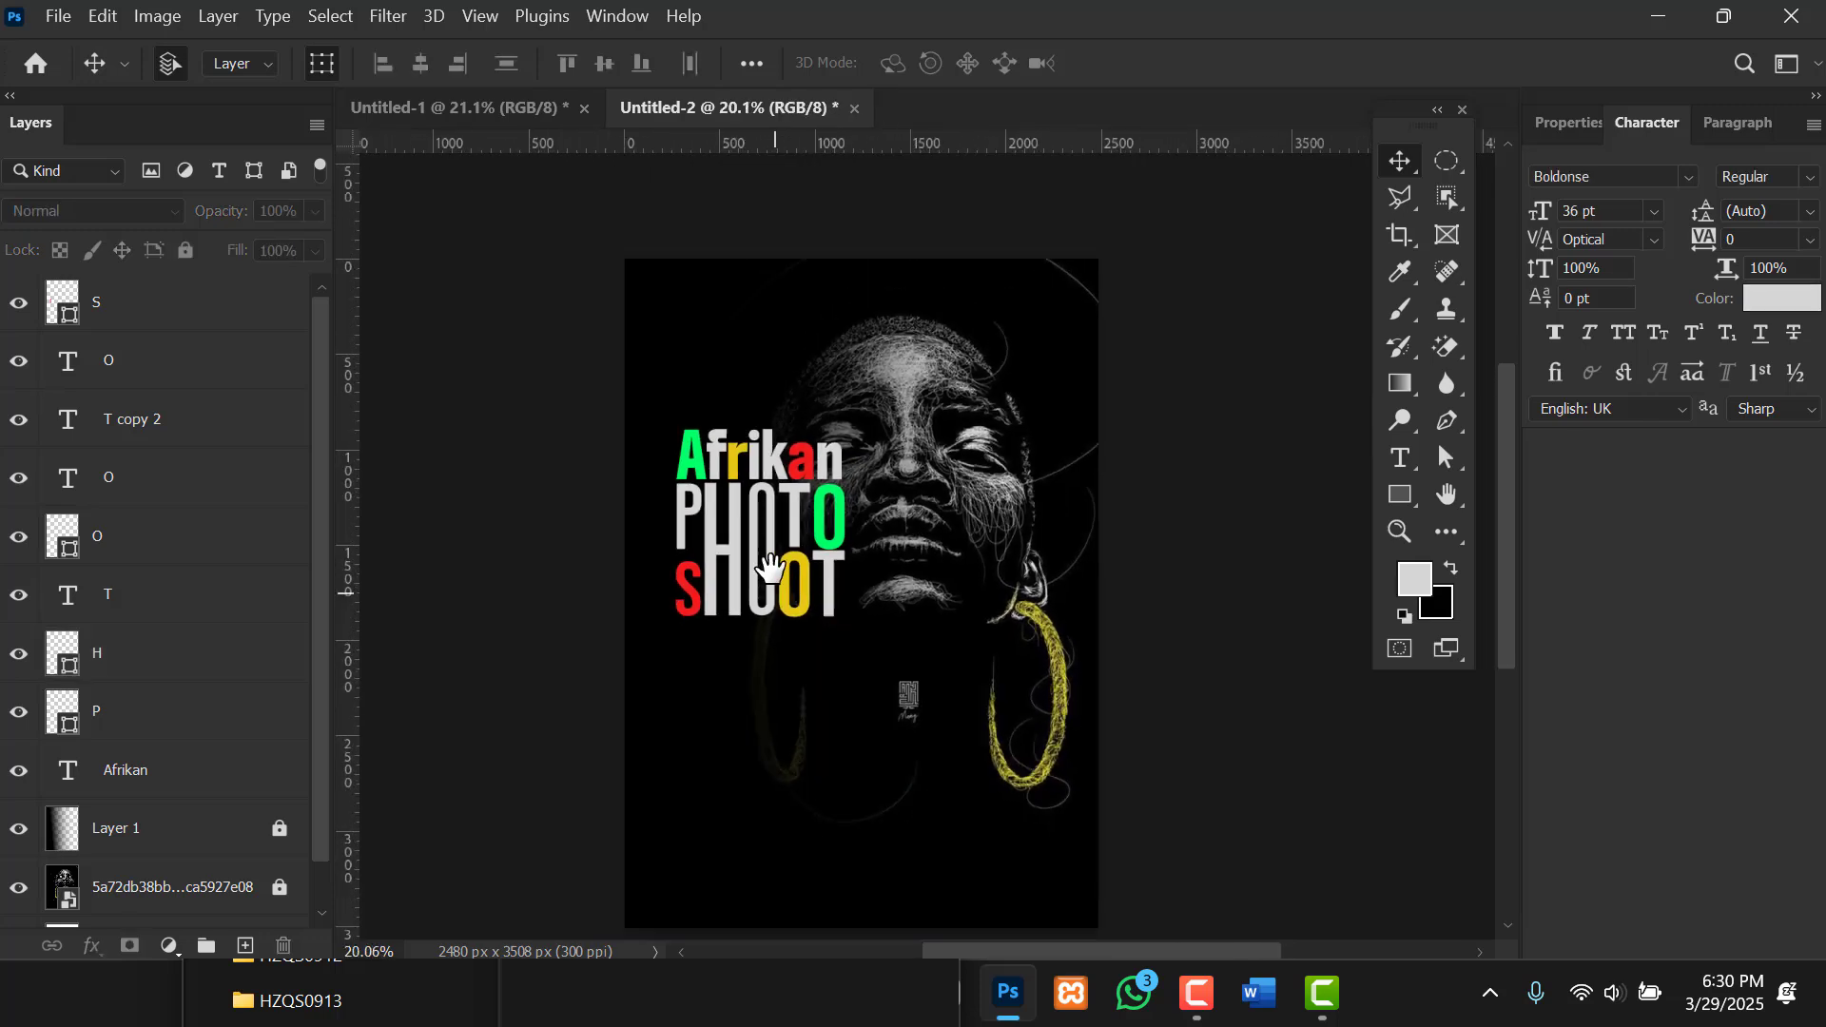
pyautogui.moveTo(771, 567); pyautogui.dragTo(767, 504)
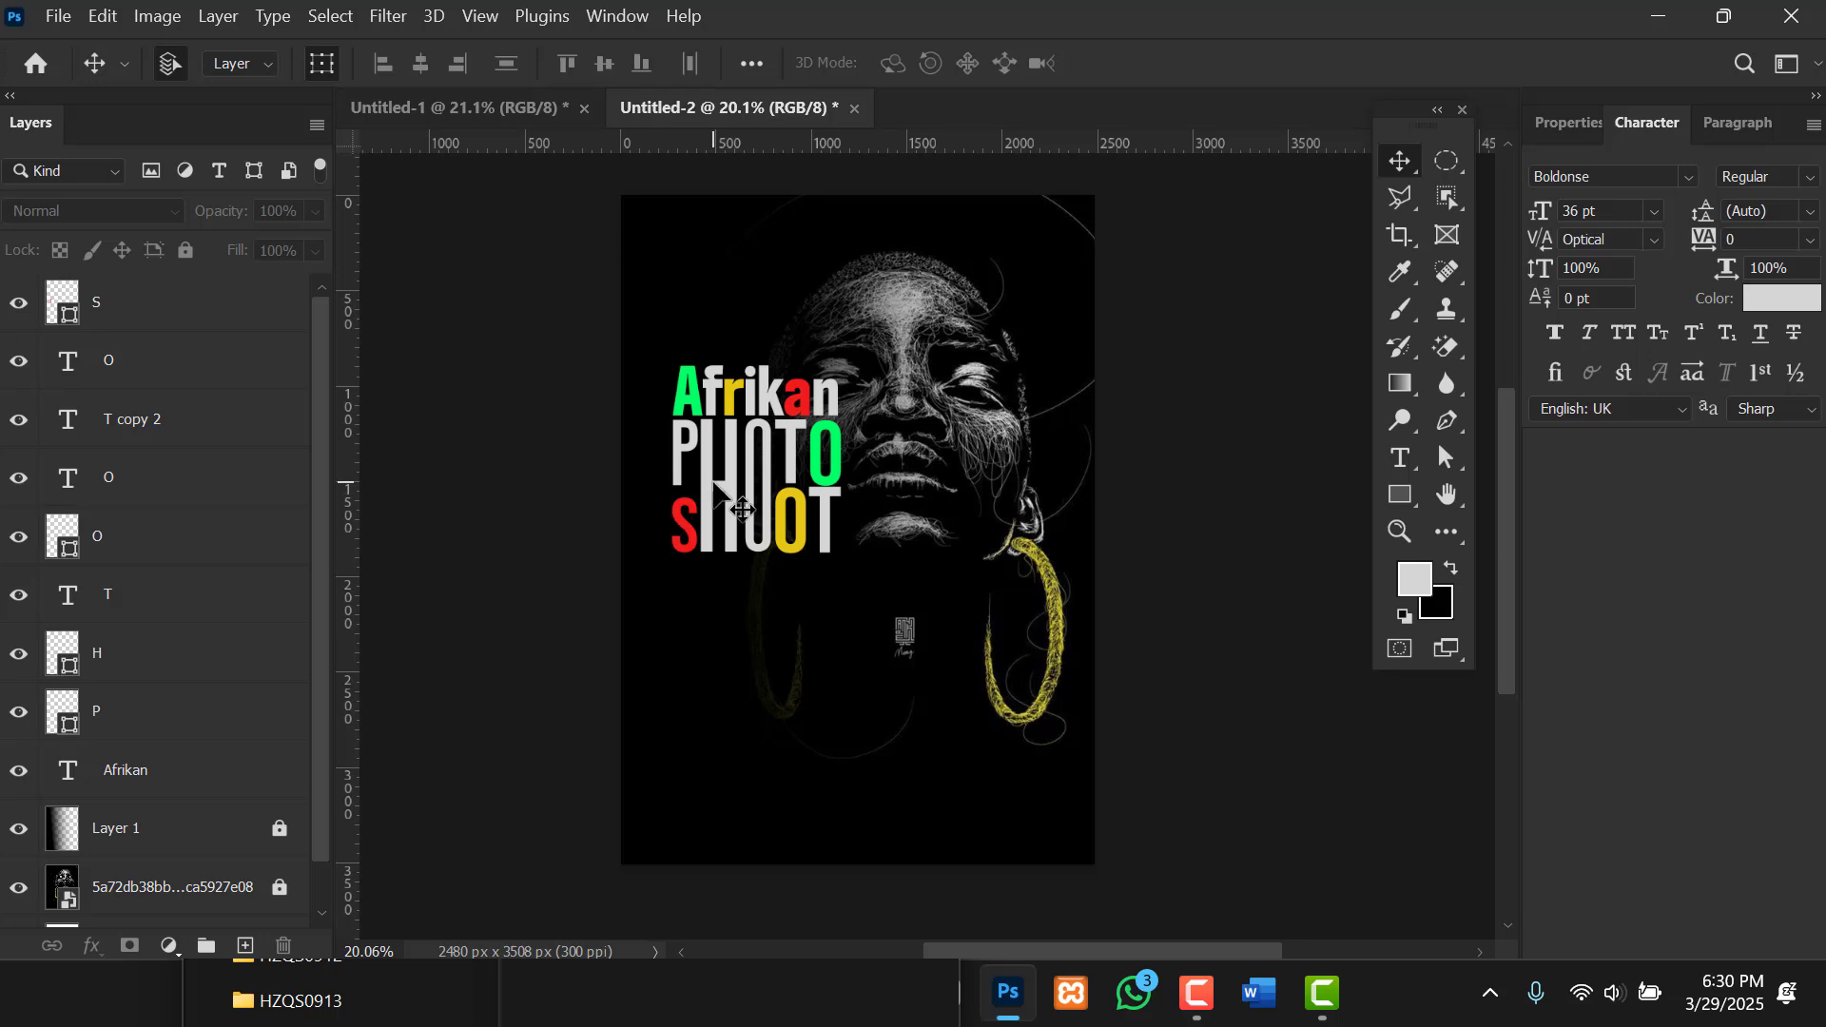
pyautogui.moveTo(348, 430); pyautogui.dragTo(659, 438)
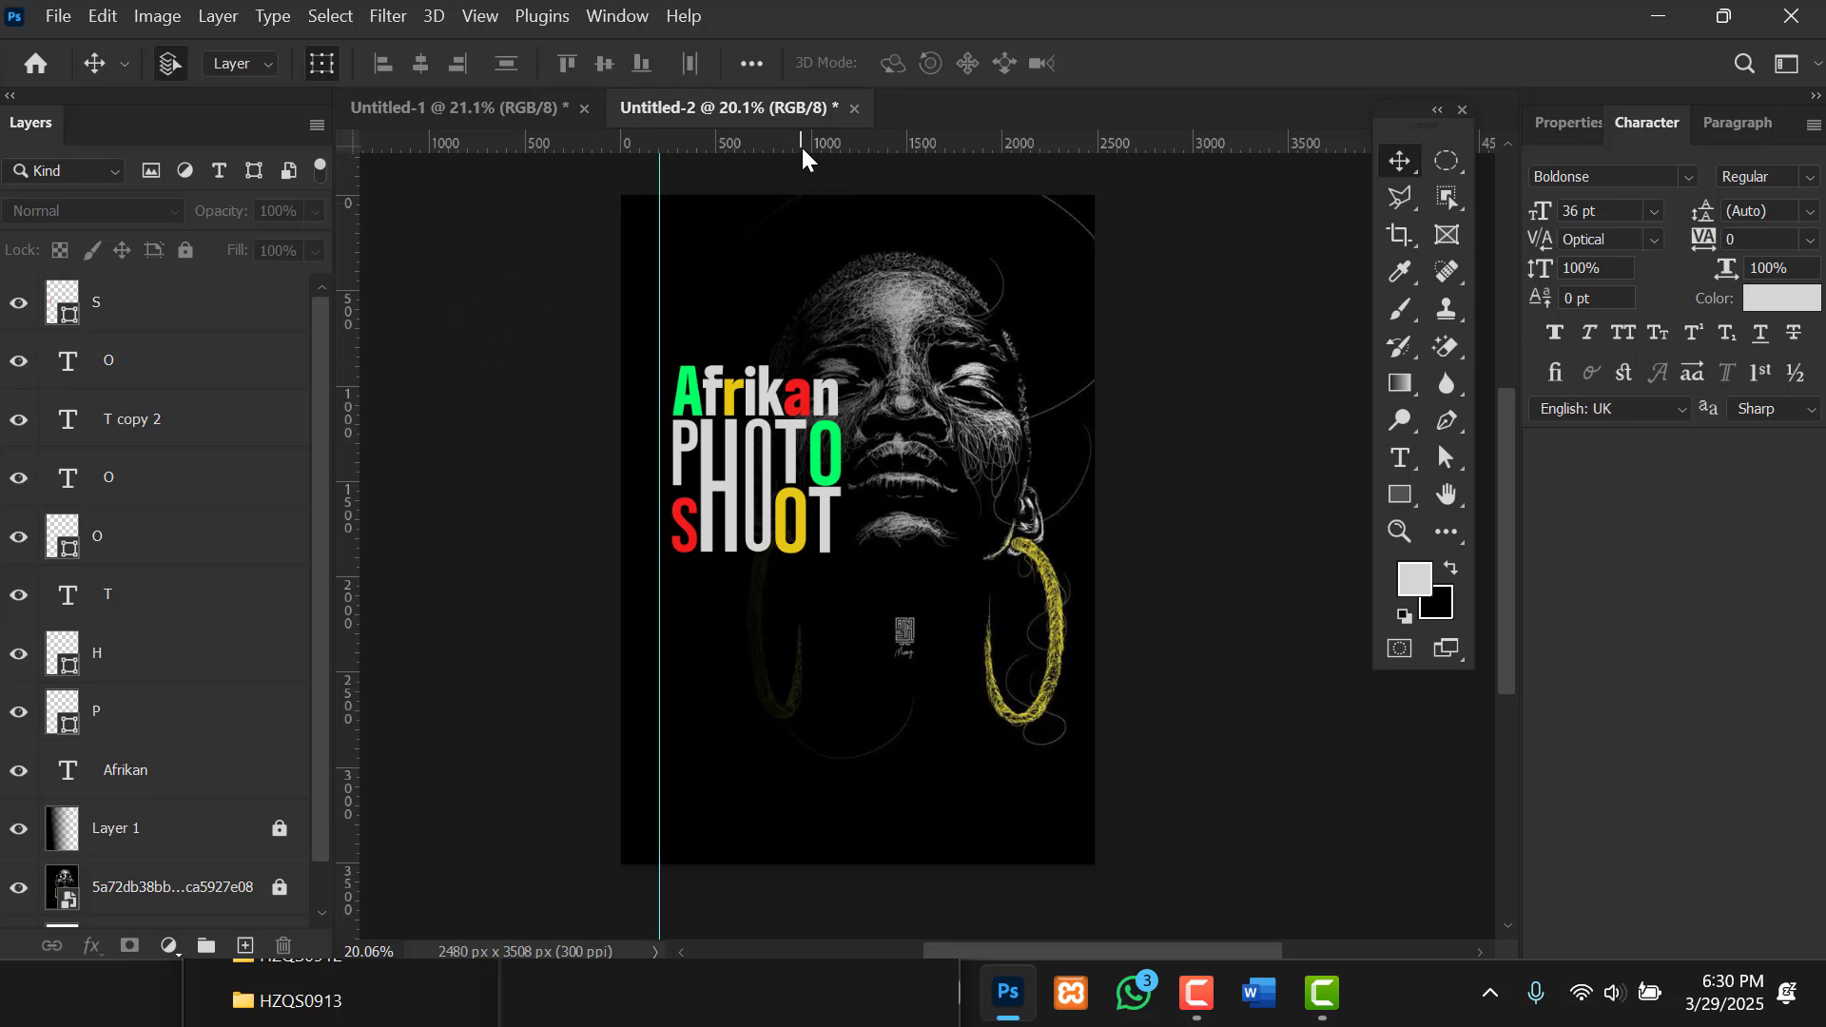
pyautogui.moveTo(801, 145); pyautogui.dragTo(830, 236)
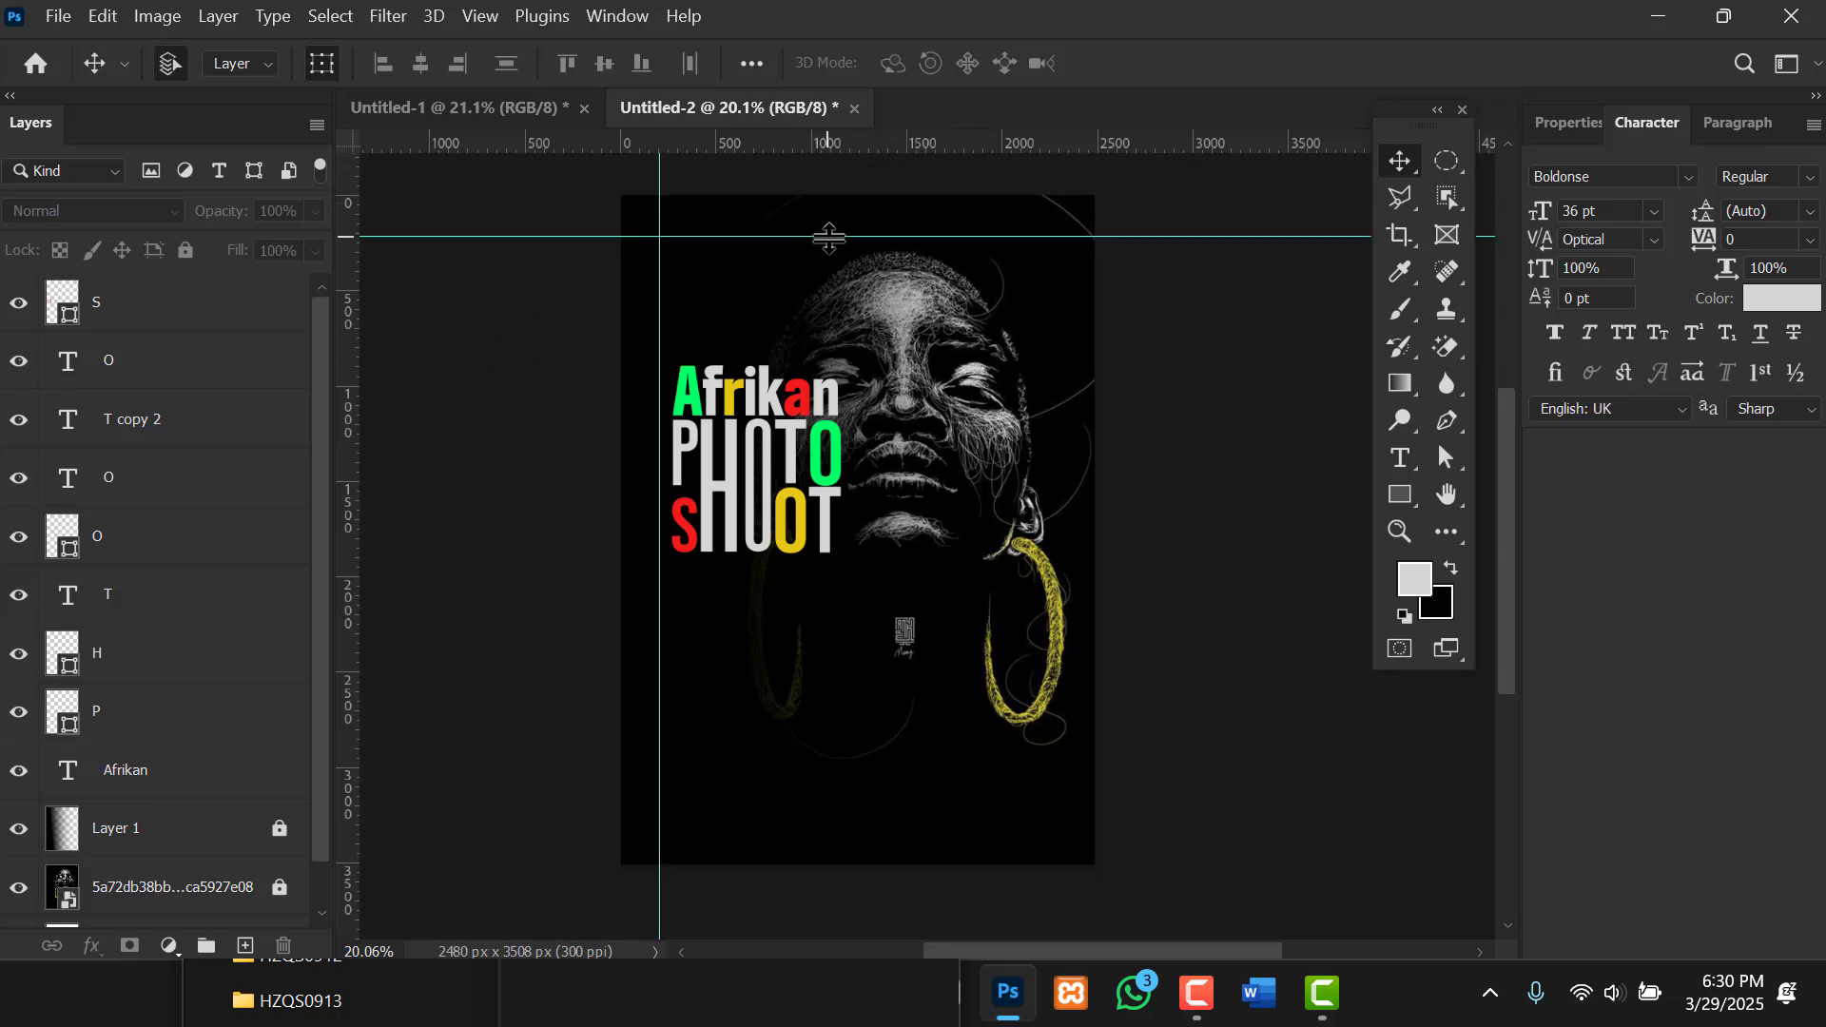
pyautogui.moveTo(344, 425); pyautogui.dragTo(1048, 444)
pyautogui.moveTo(822, 146); pyautogui.dragTo(899, 831)
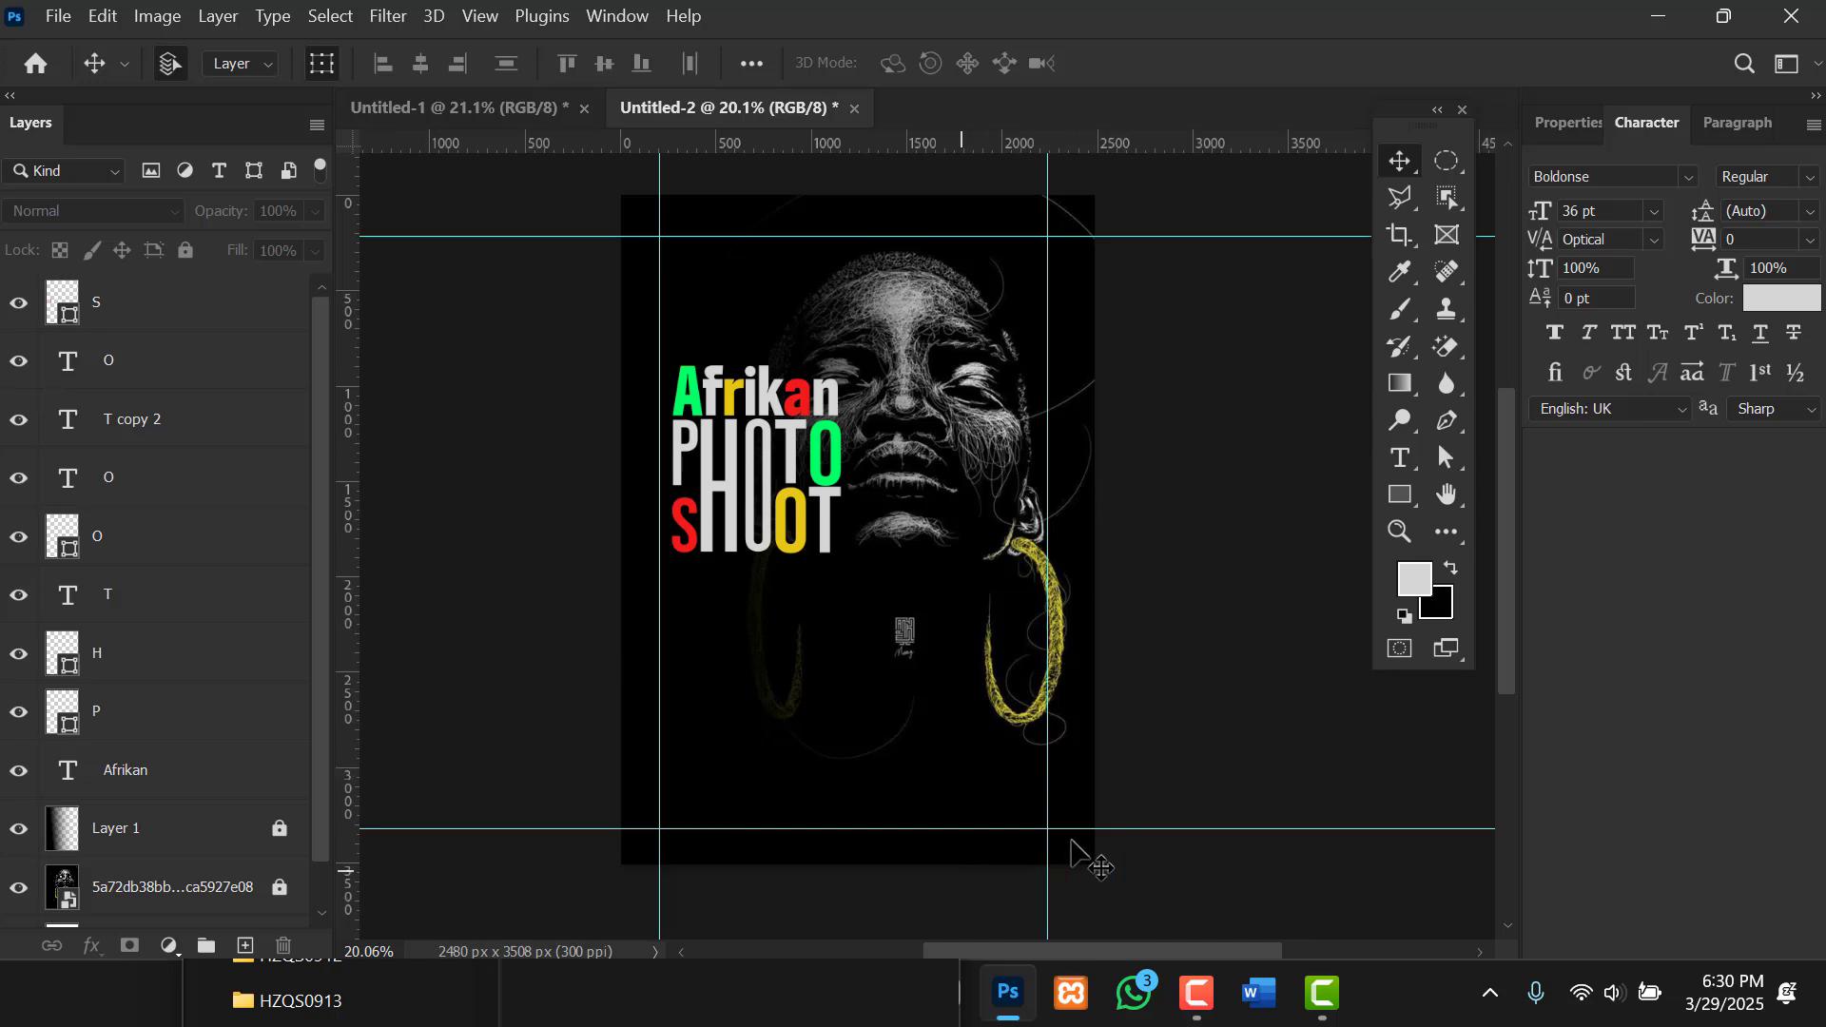
# Switch to the finished flyer in Untitled-1 and examine how its title, services list, booking box and contact line are laid out.
pyautogui.click(502, 108)
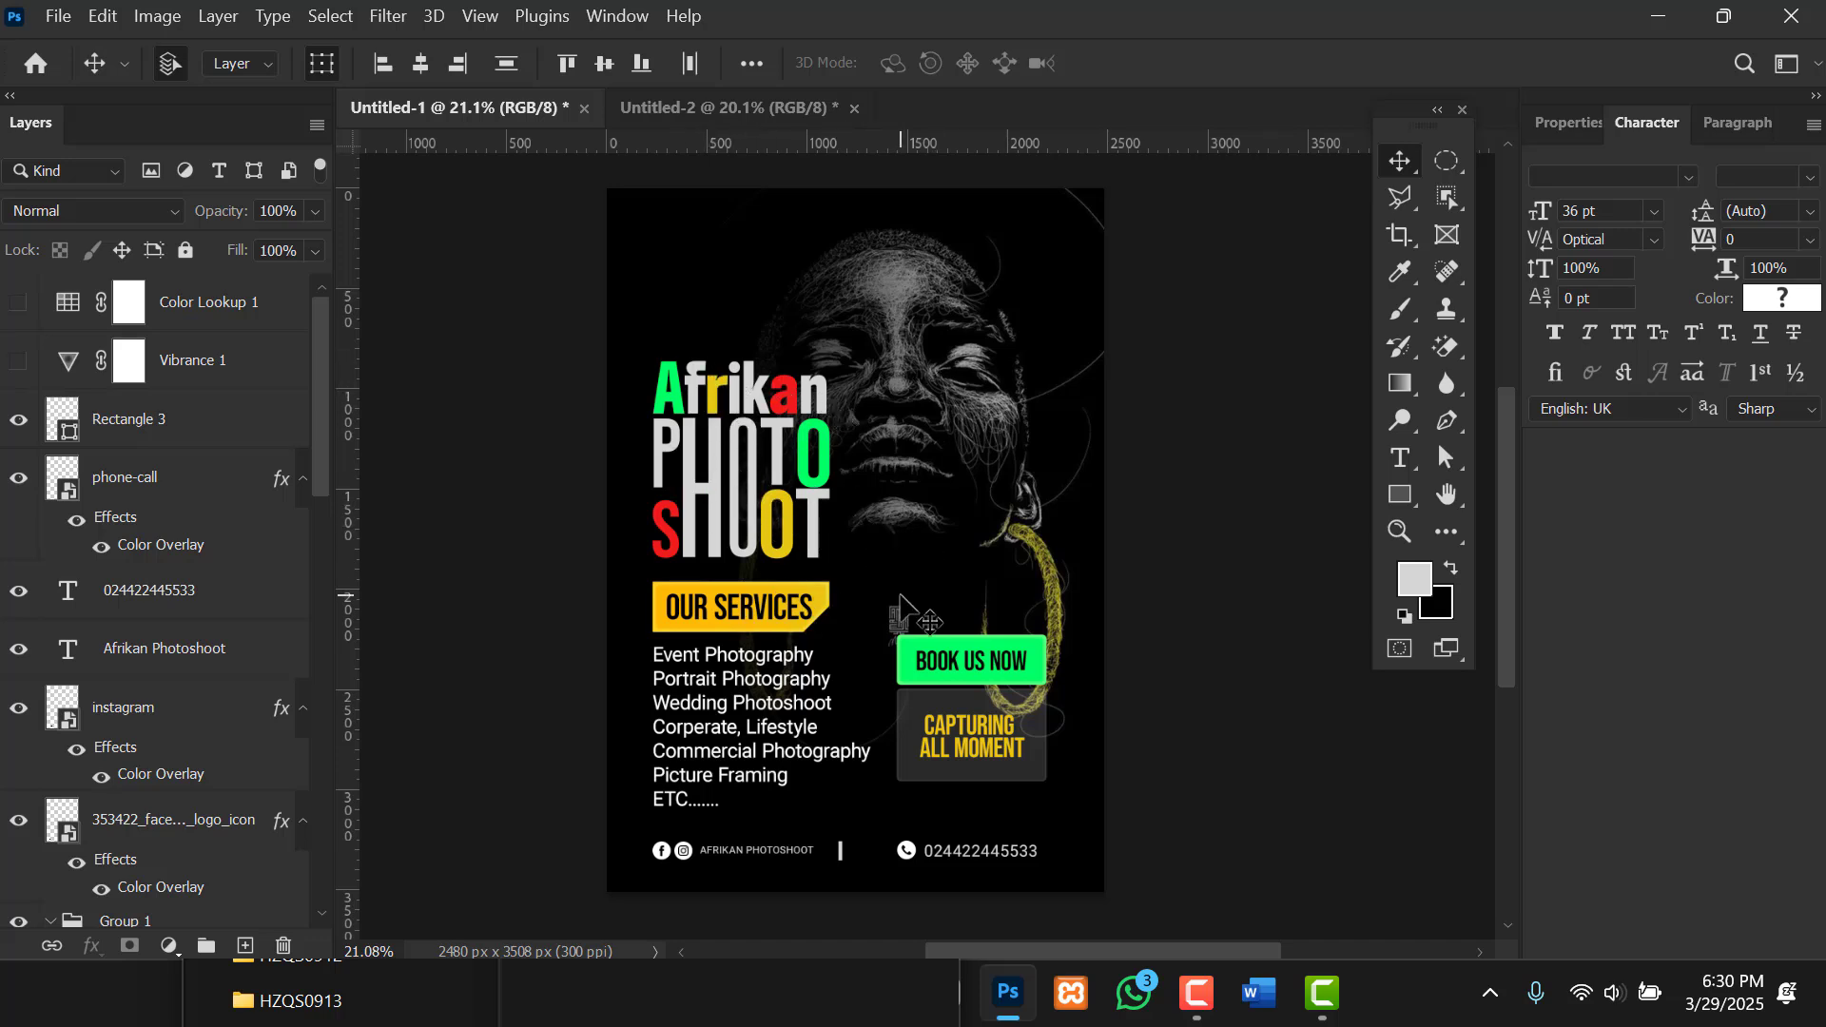
pyautogui.scroll(1, 899, 596)
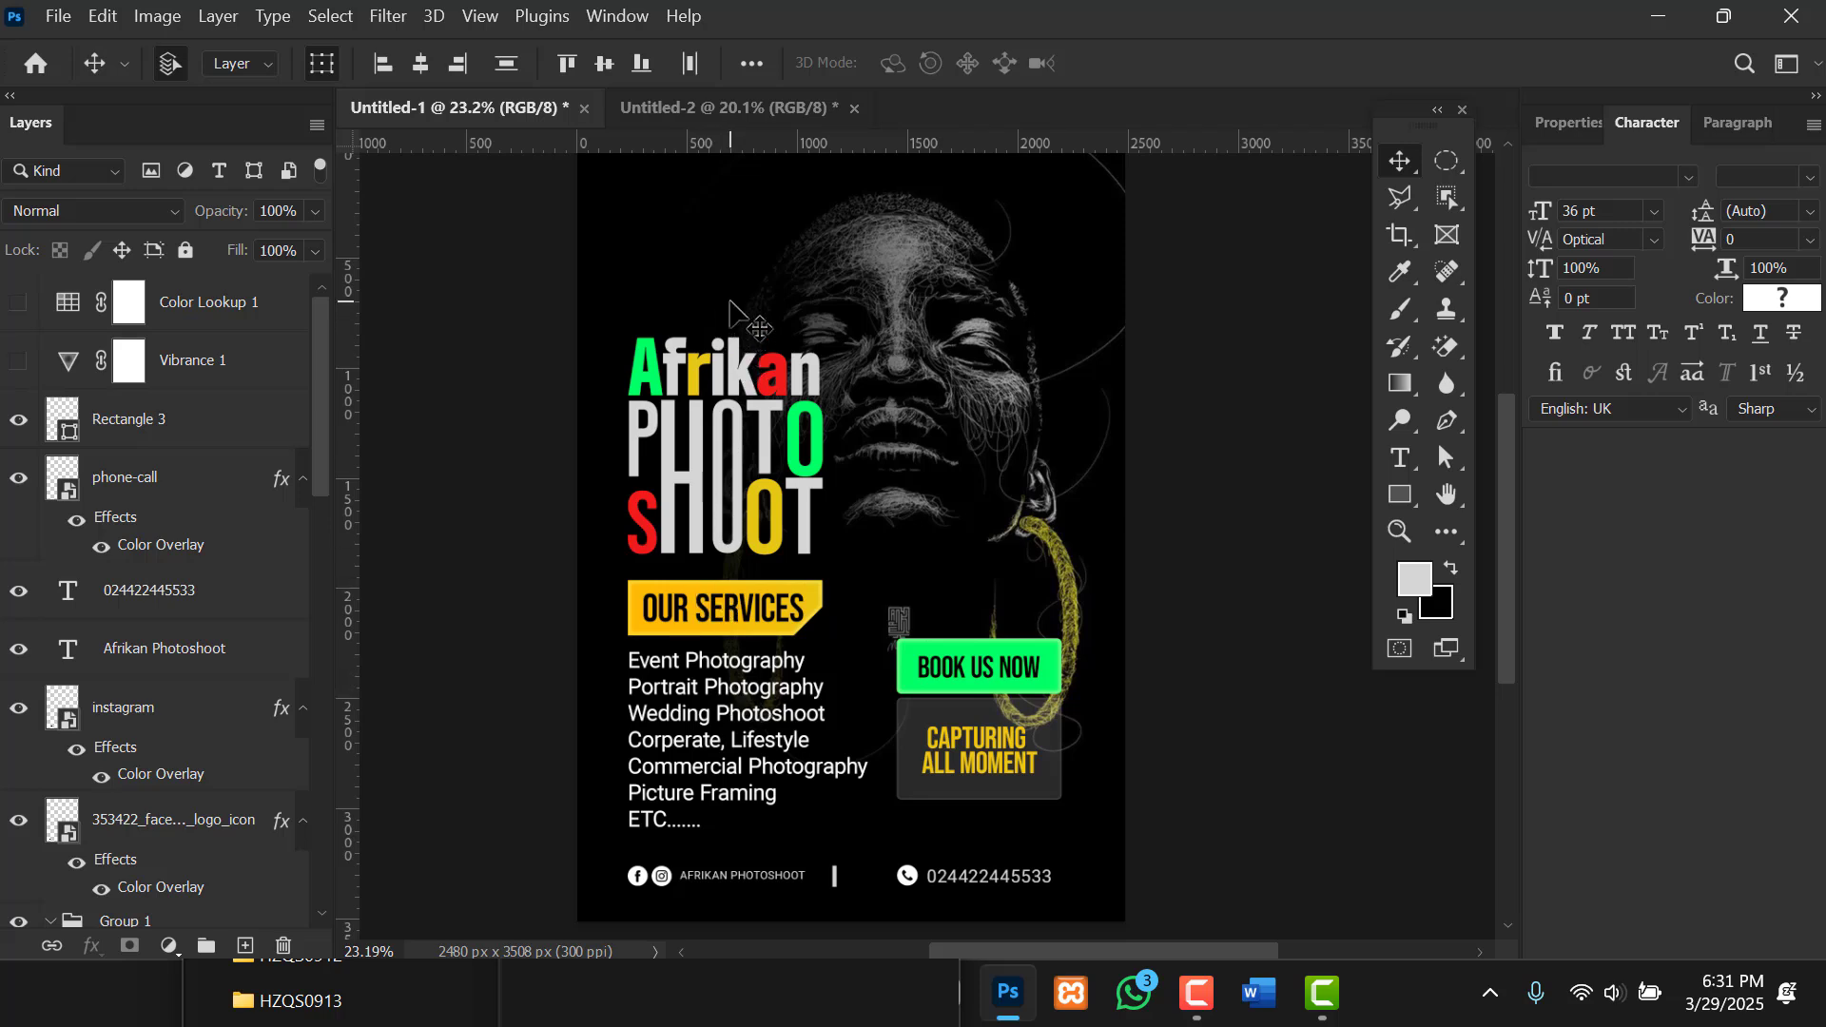
pyautogui.scroll(-2, 732, 314)
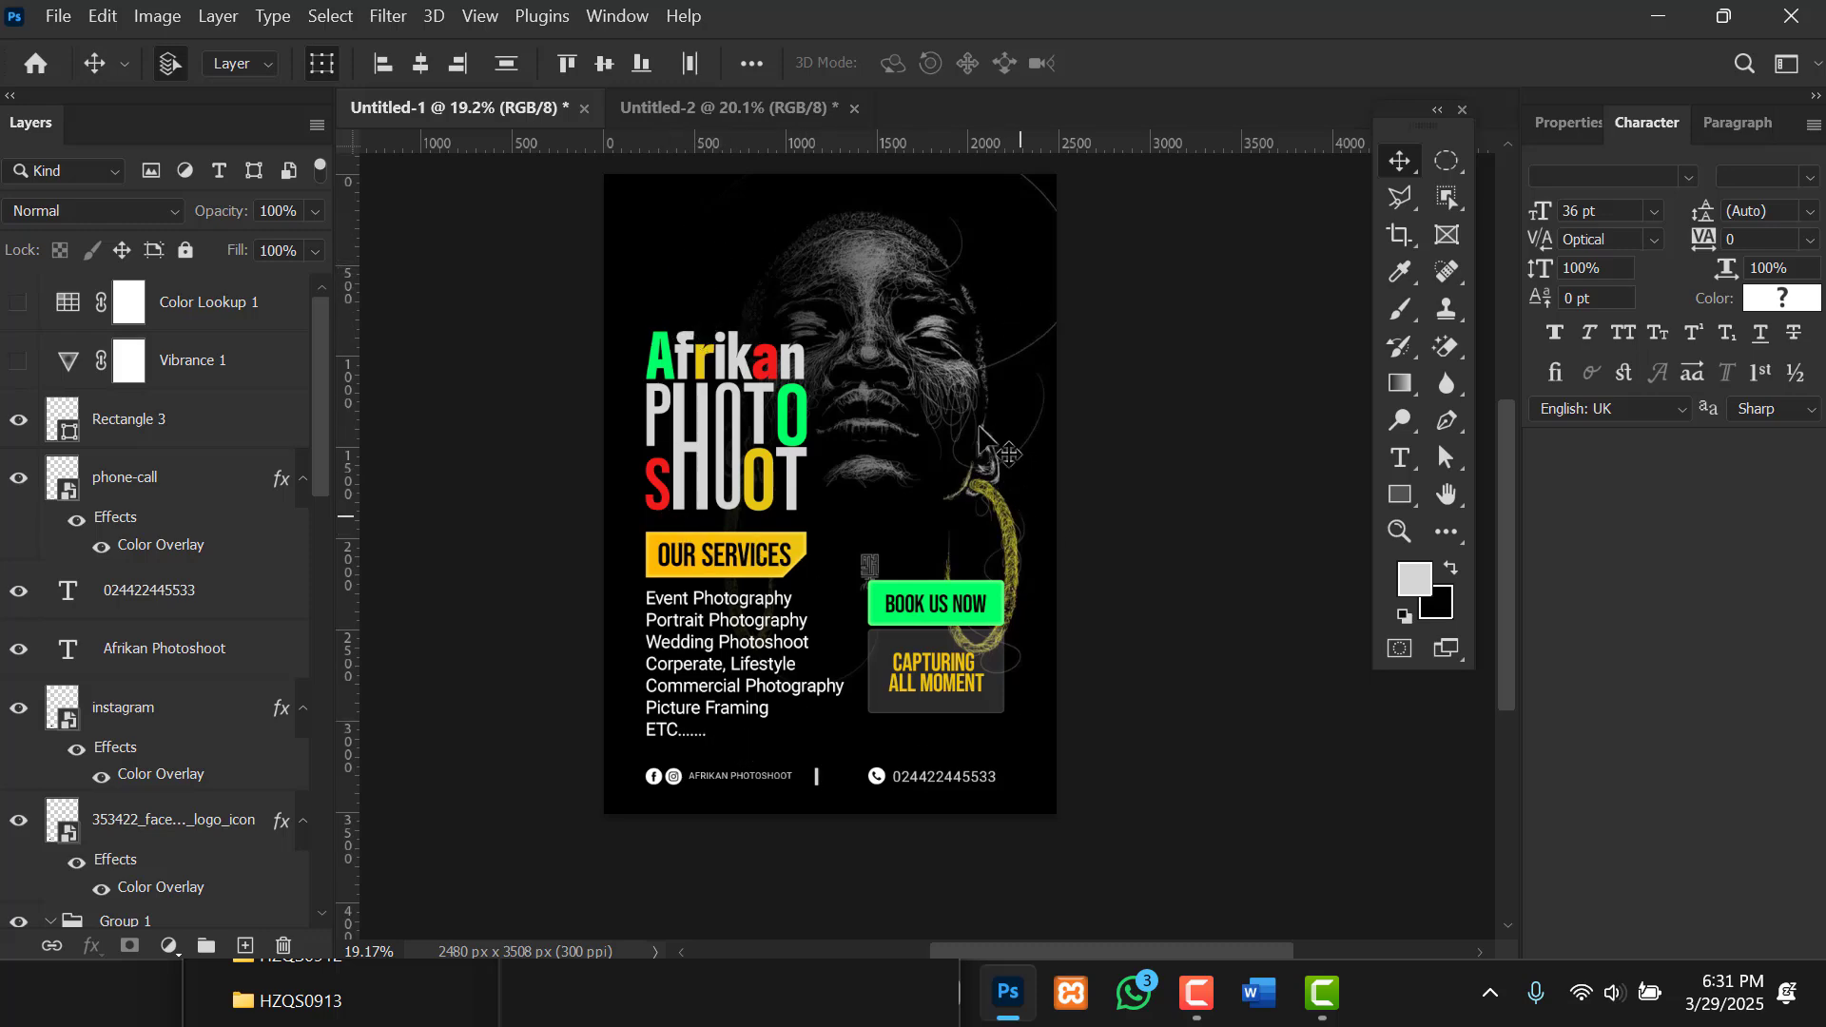
pyautogui.scroll(2, 901, 651)
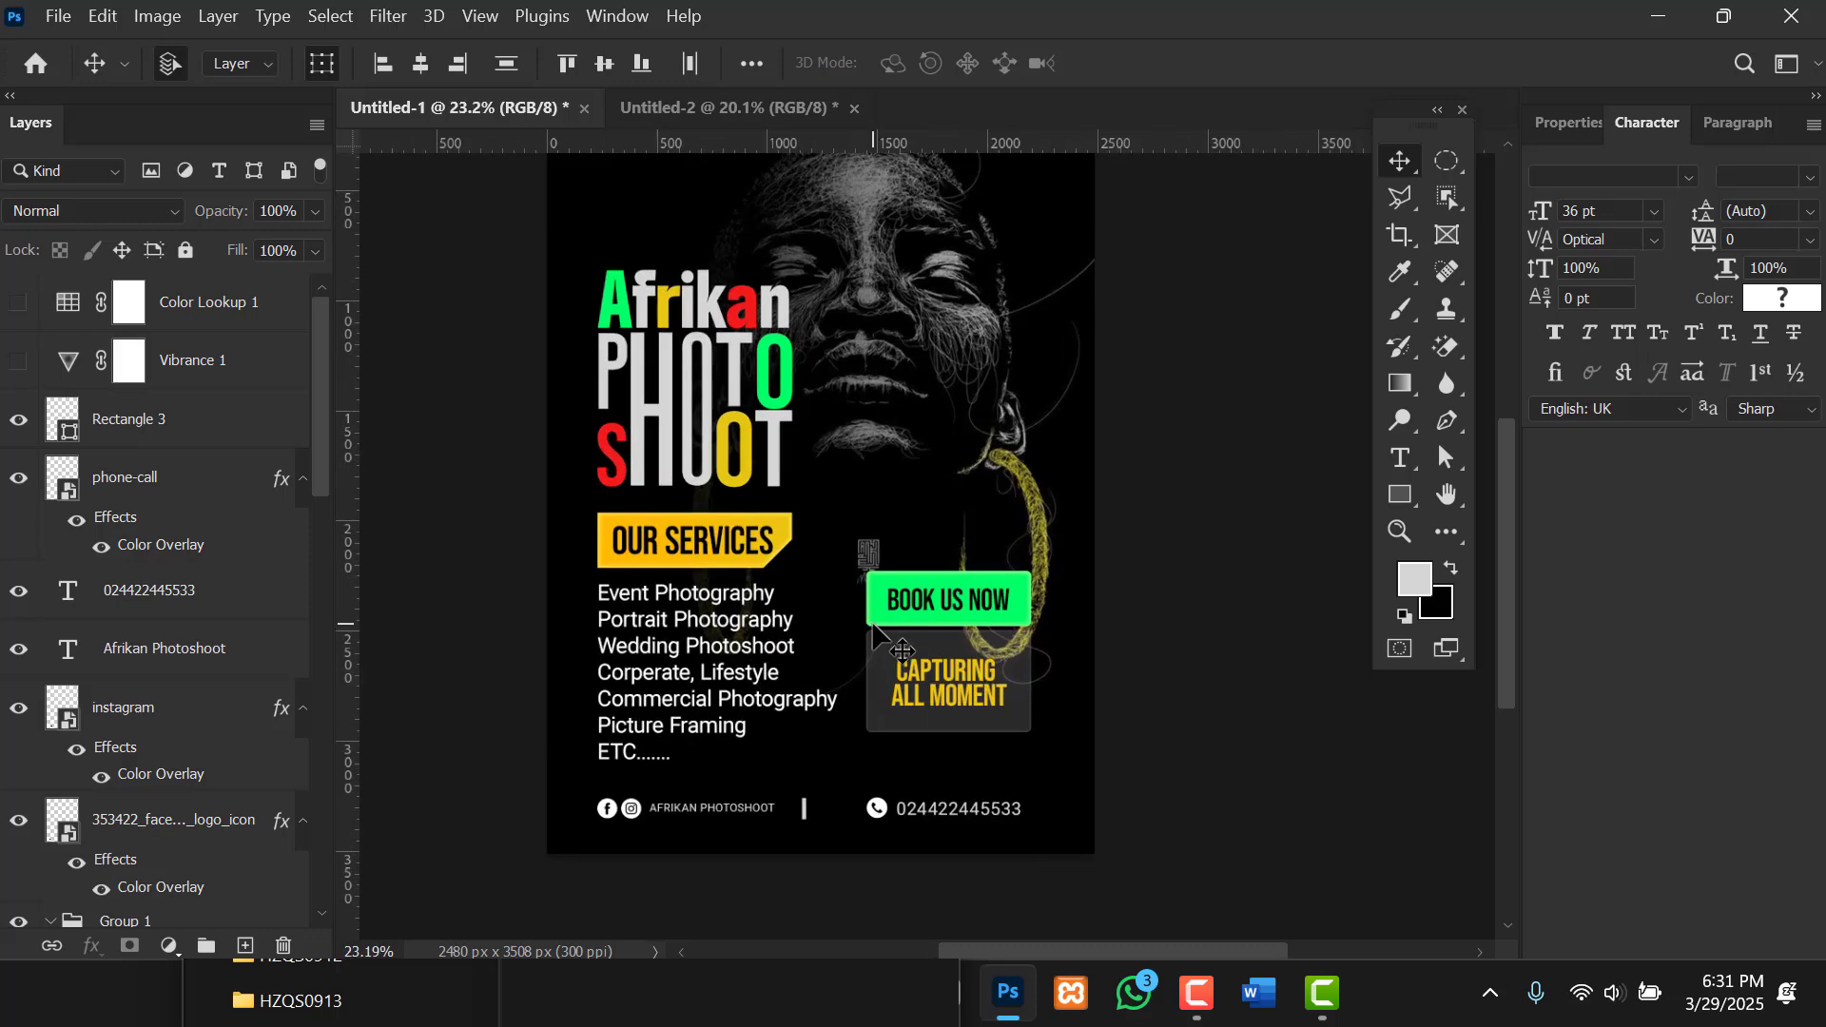
pyautogui.moveTo(785, 449); pyautogui.dragTo(810, 528)
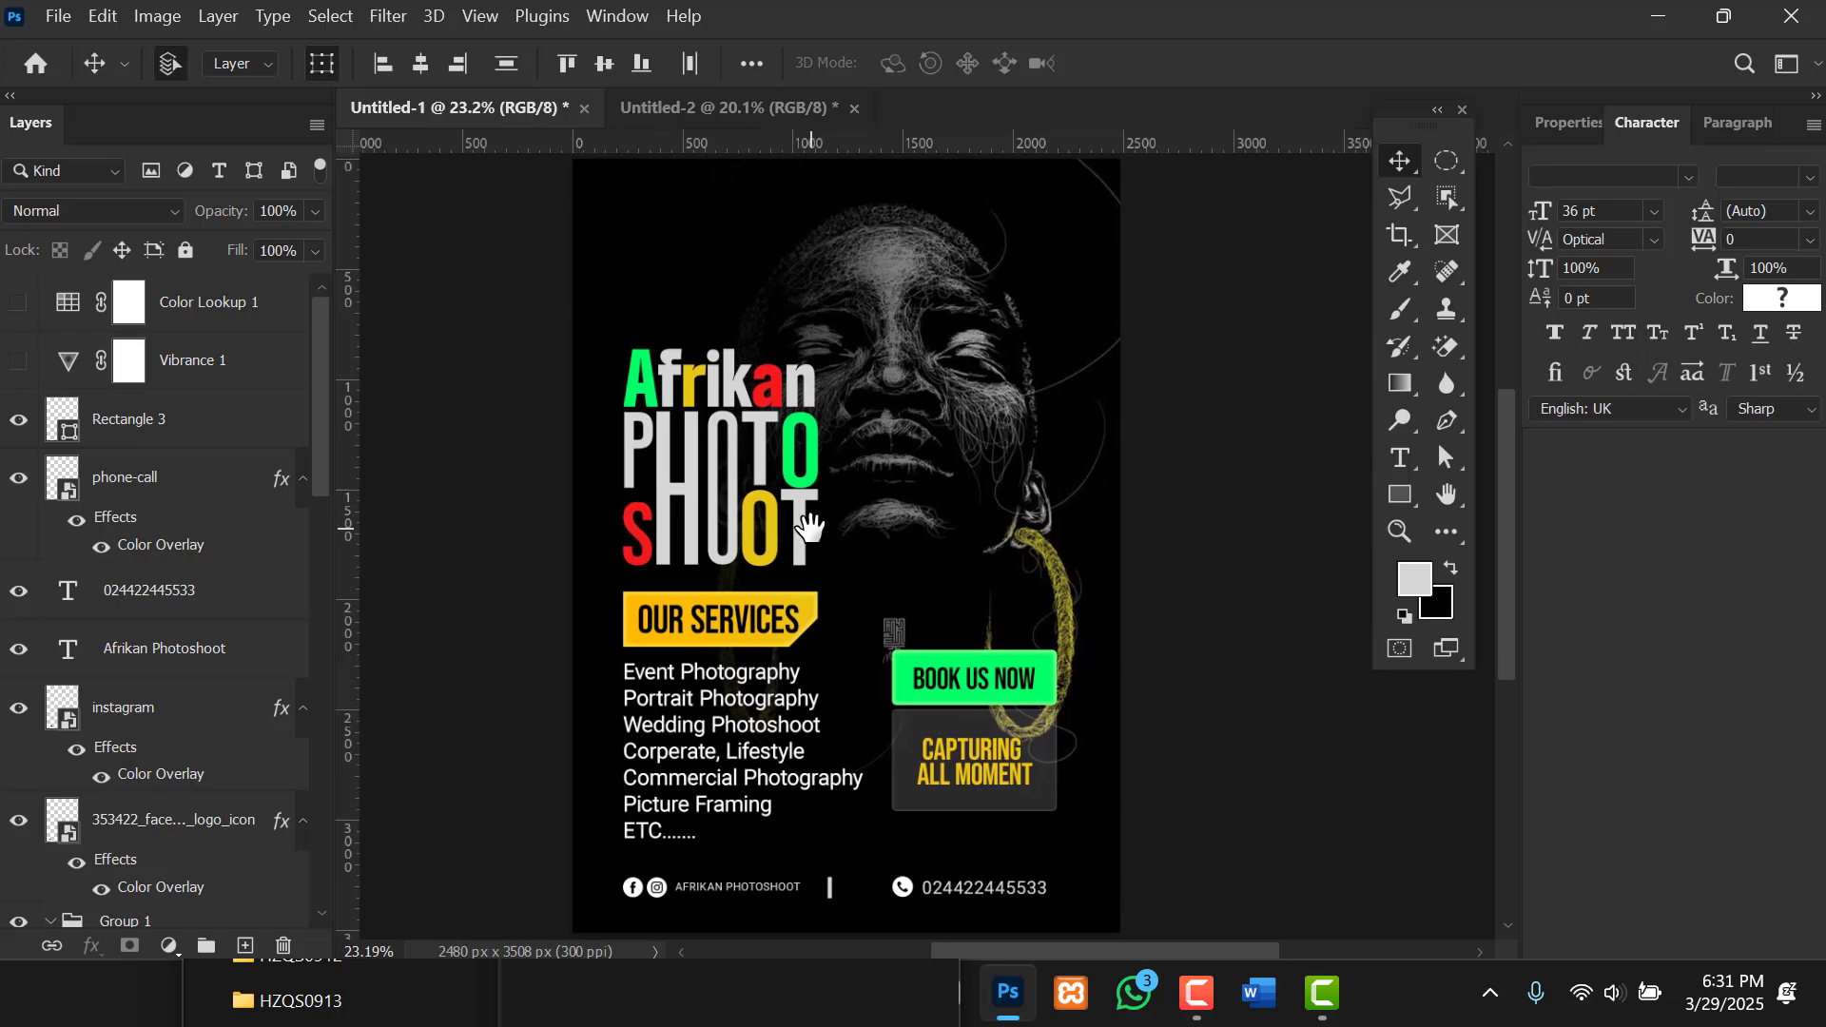
# Return to Untitled-2 and inspect the Afrikan title text layer up close.
pyautogui.click(675, 110)
pyautogui.scroll(4, 673, 425)
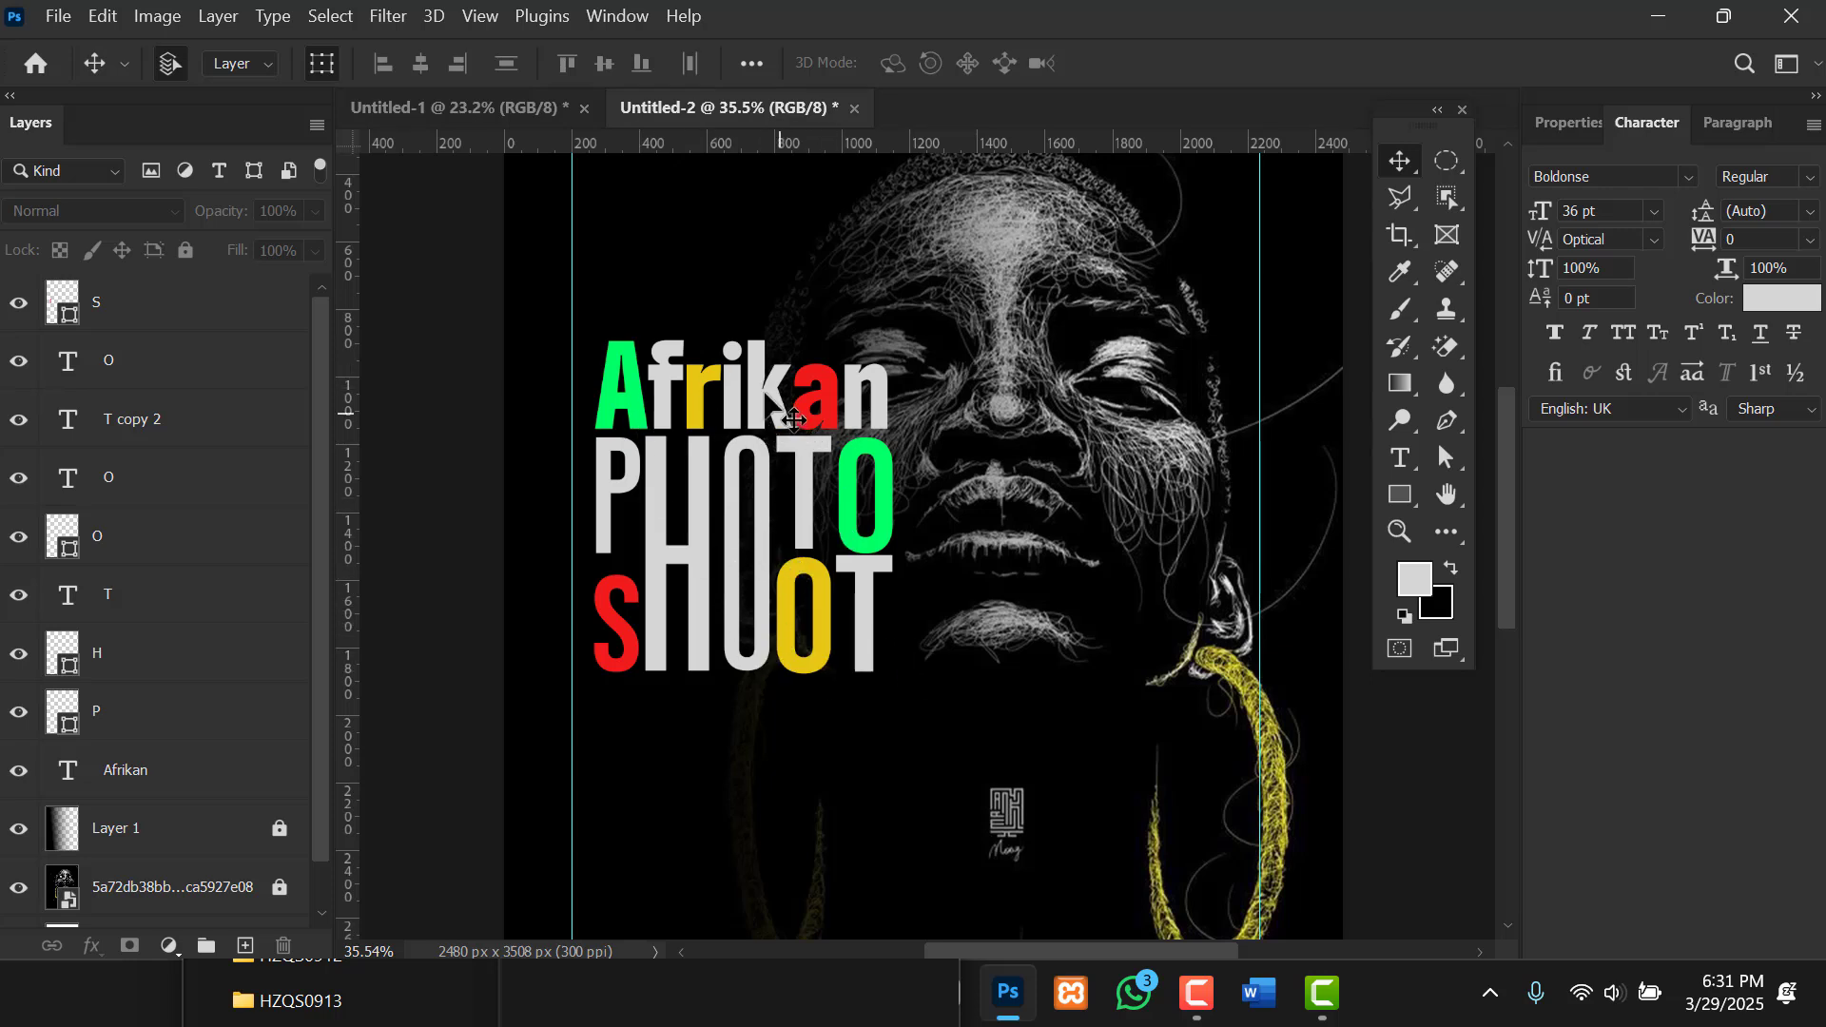
pyautogui.scroll(3, 760, 418)
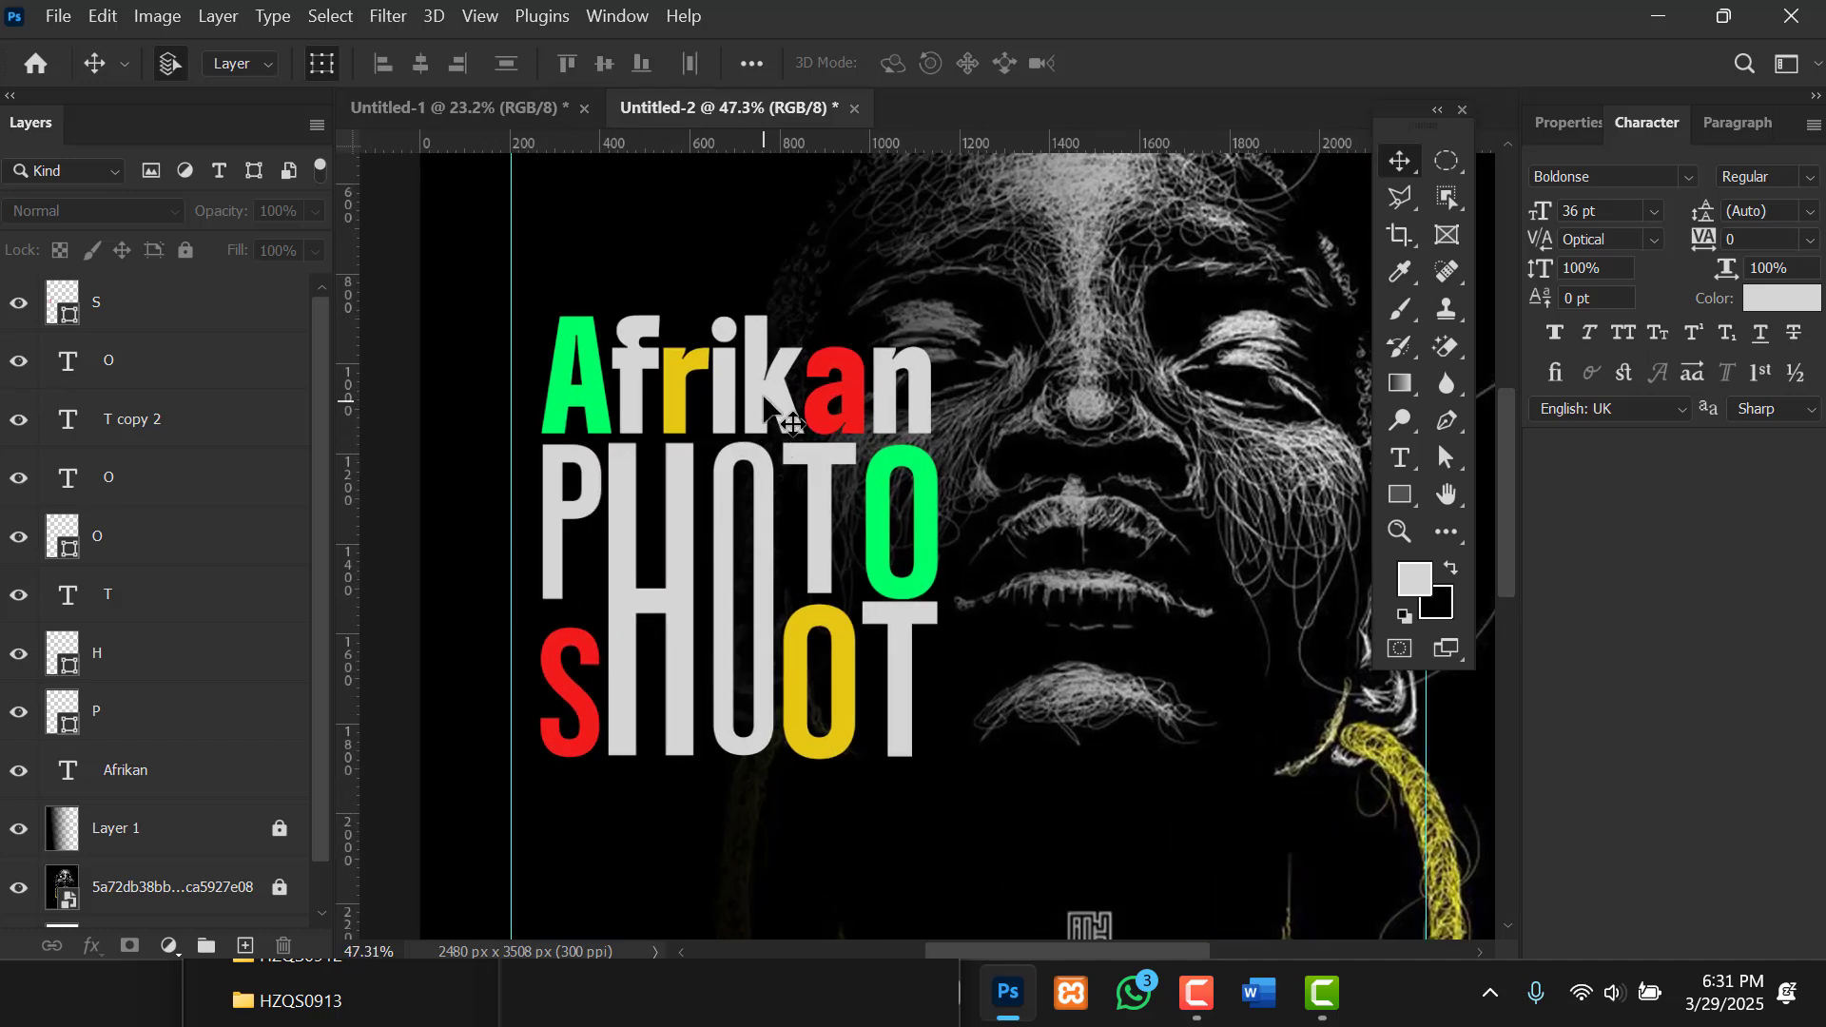
pyautogui.click(762, 398)
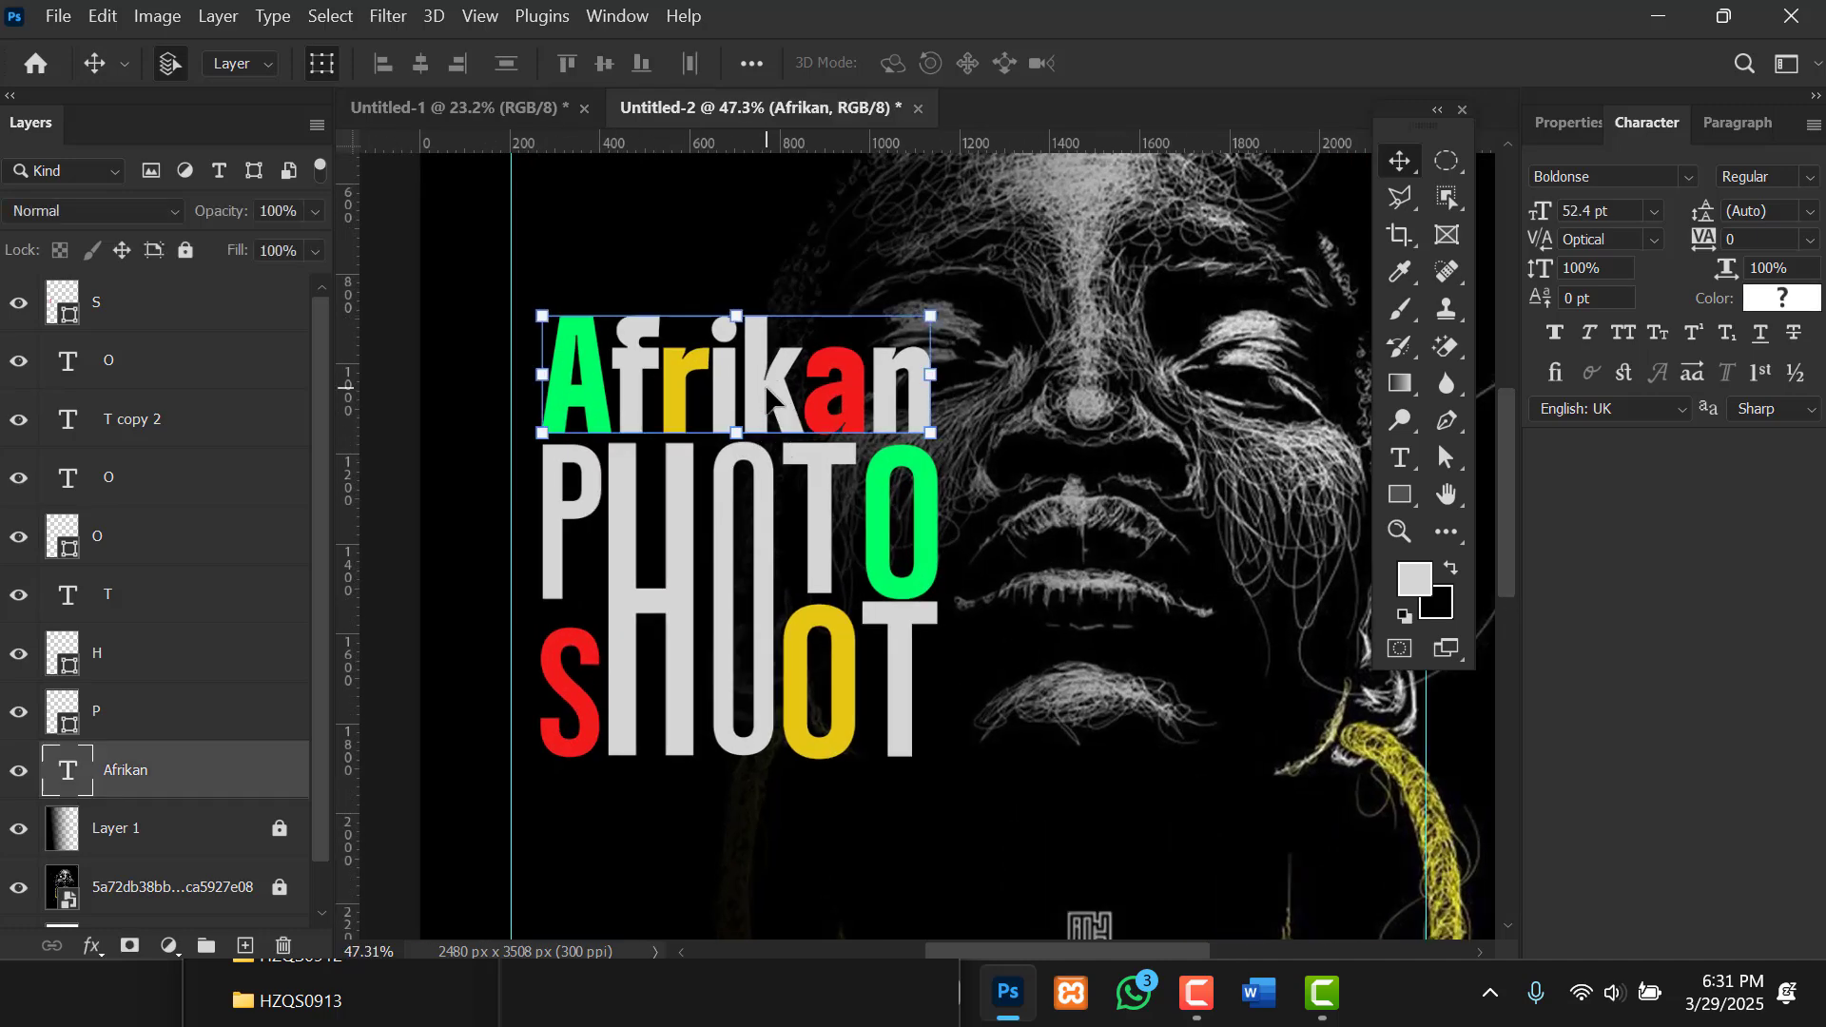
pyautogui.scroll(4, 761, 398)
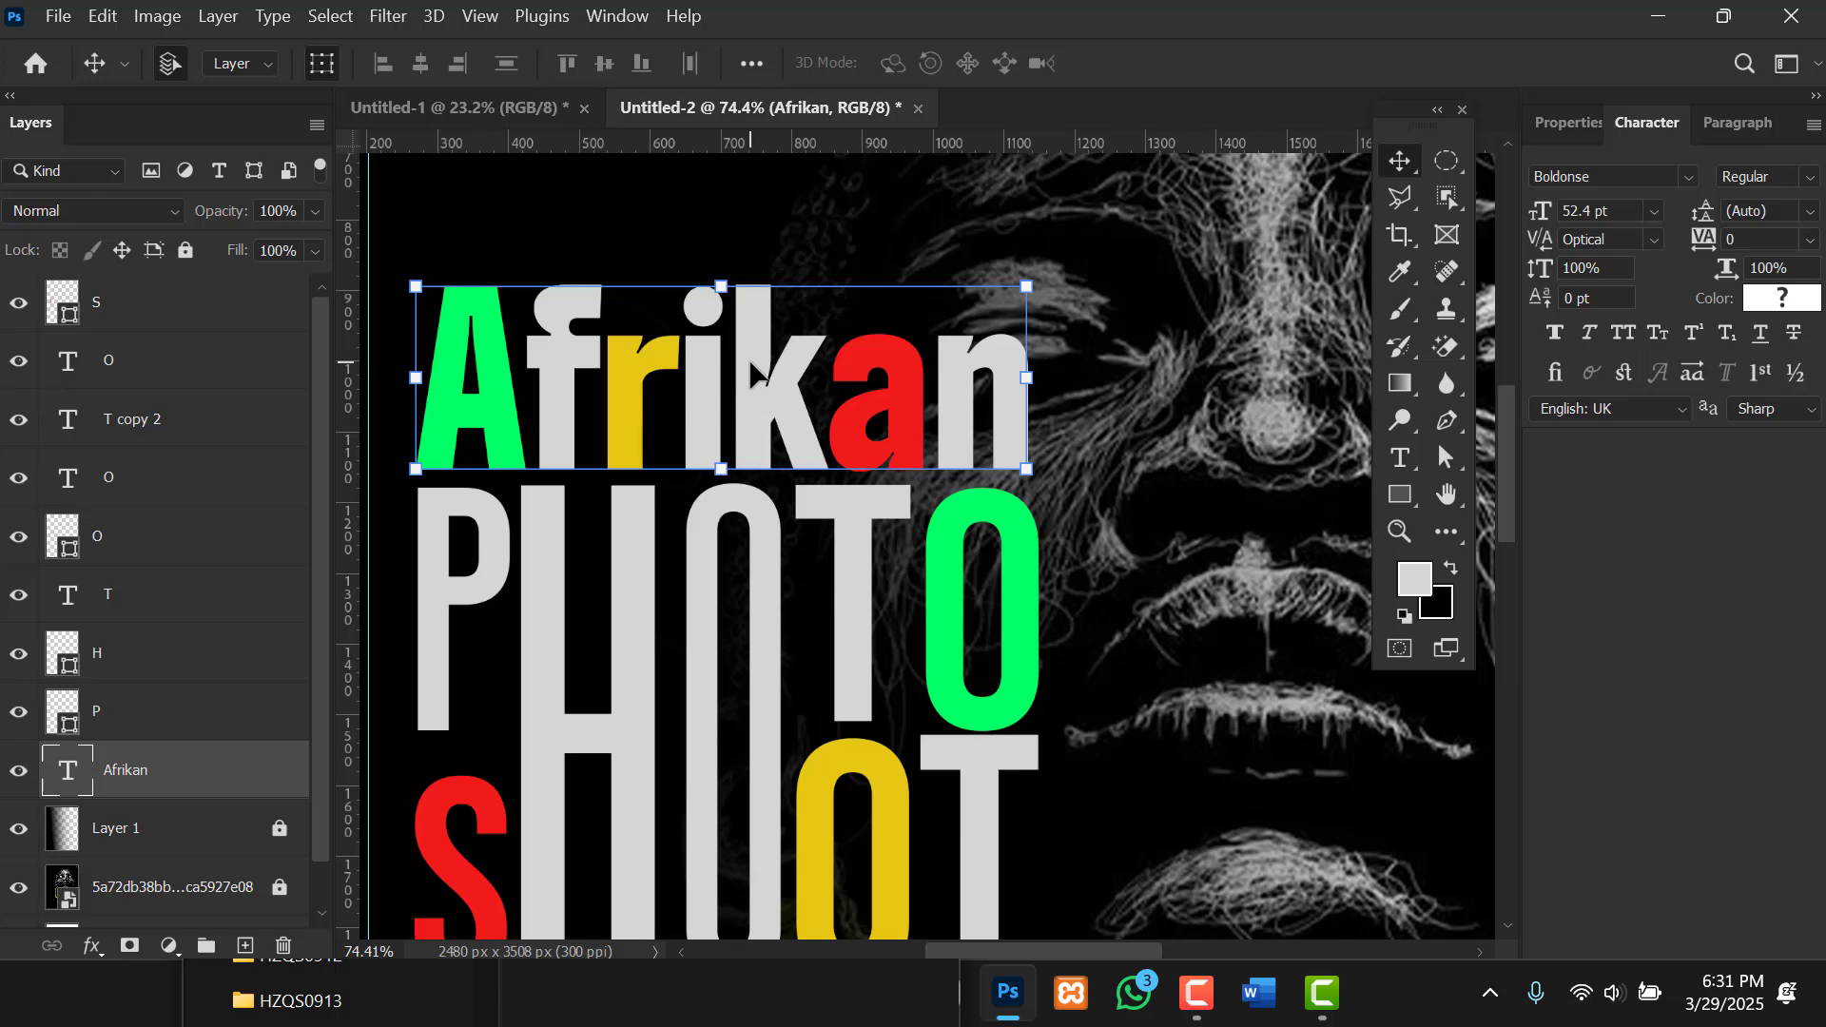
pyautogui.scroll(-5, 751, 374)
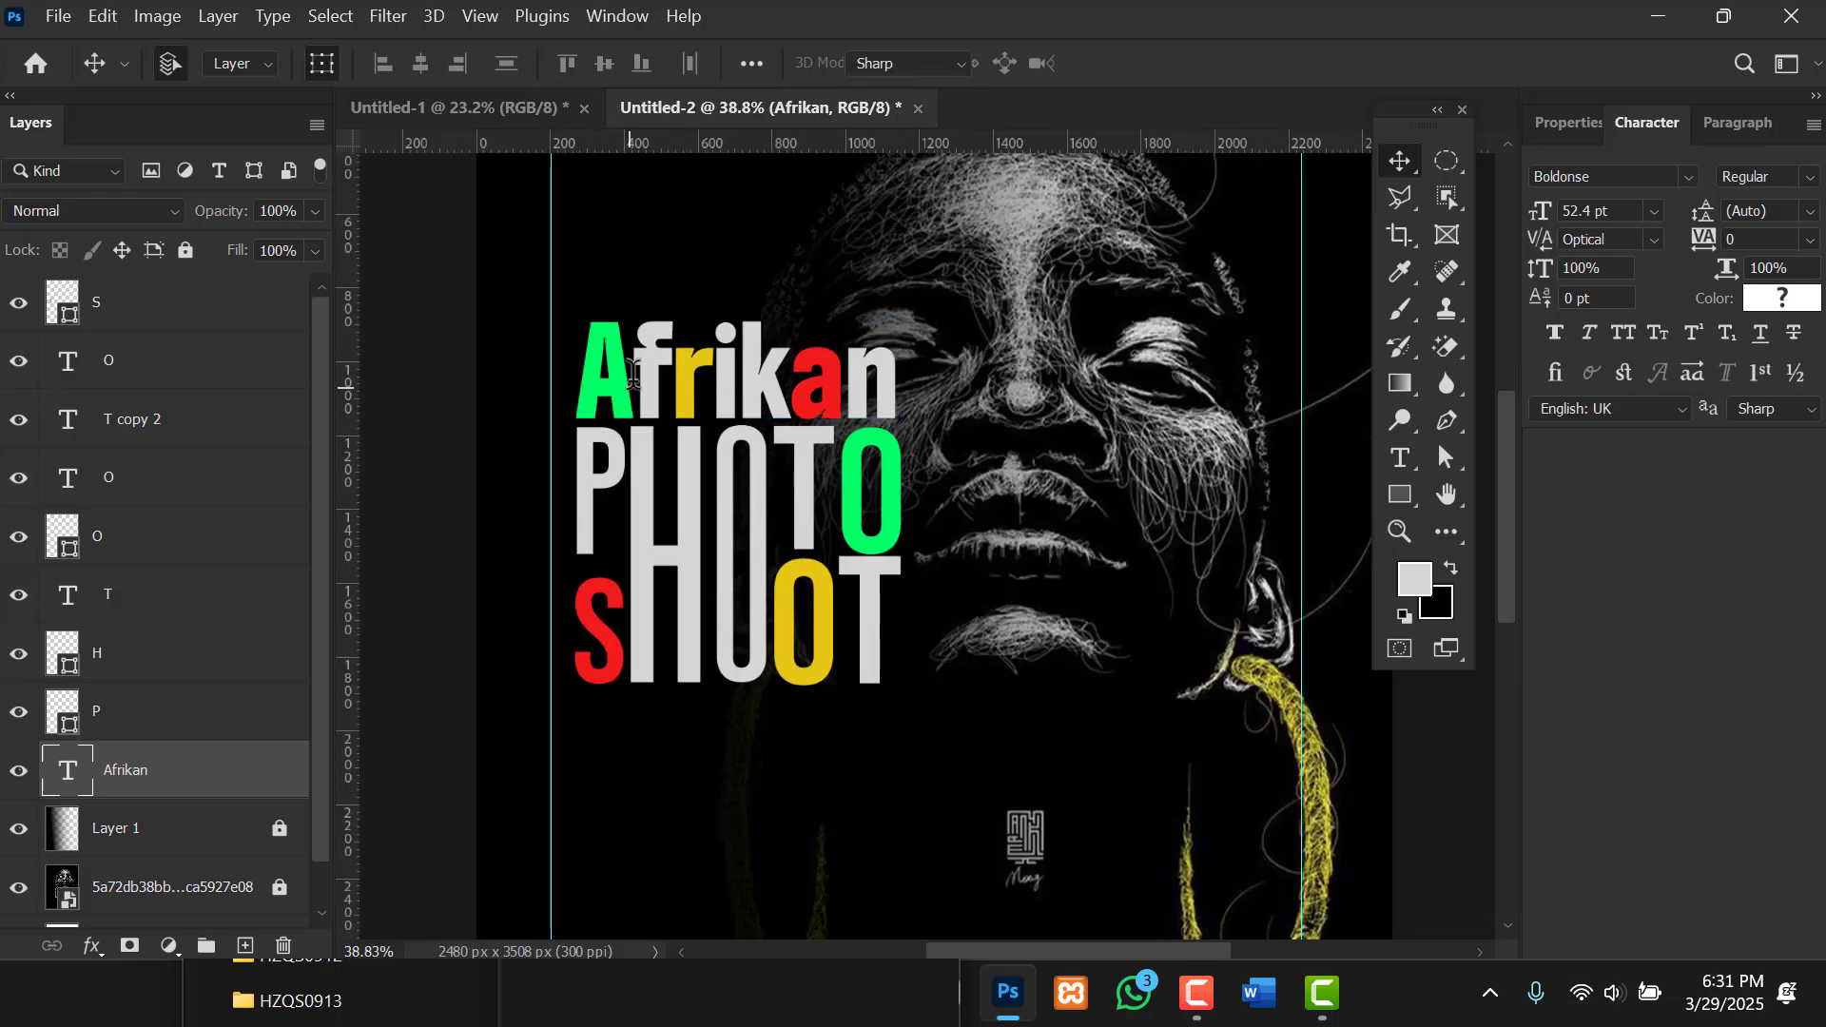
# Try recolouring the green A of Afrikan with the light grey d5d5d5 sampled from the neighbouring letters.
pyautogui.press('t')
pyautogui.moveTo(634, 367); pyautogui.dragTo(595, 364)
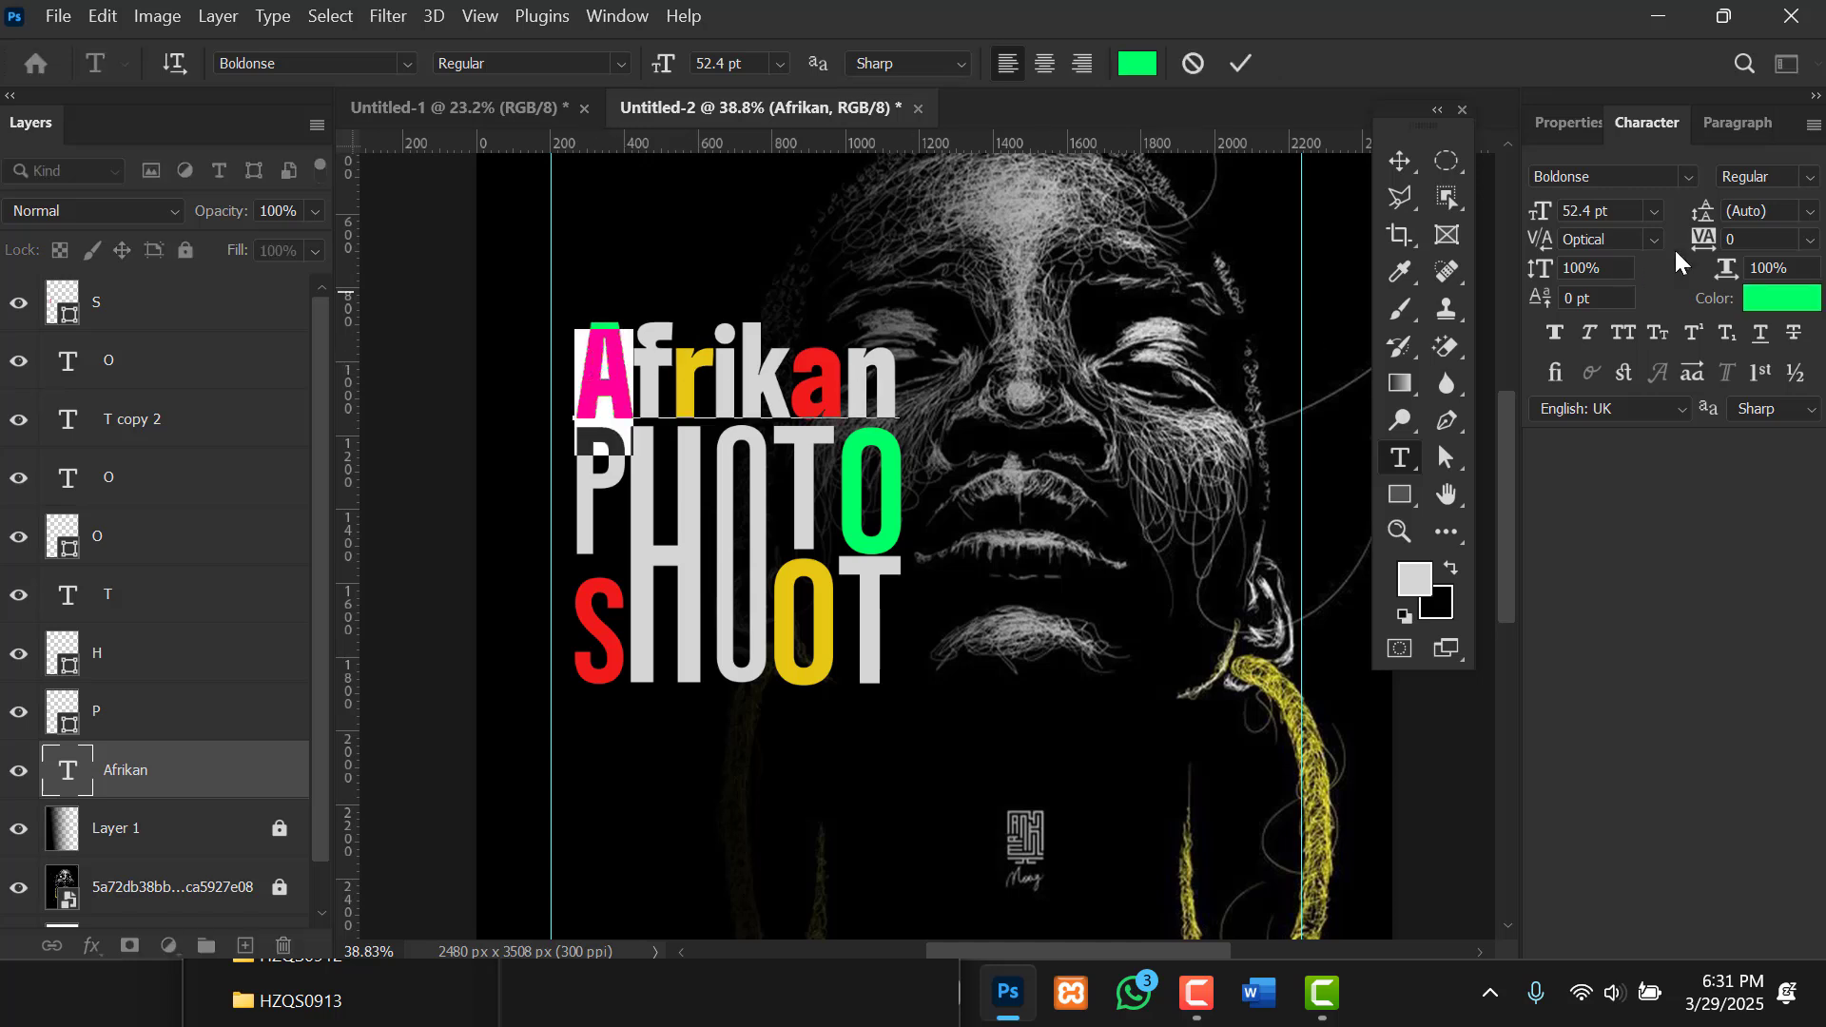
pyautogui.click(1761, 306)
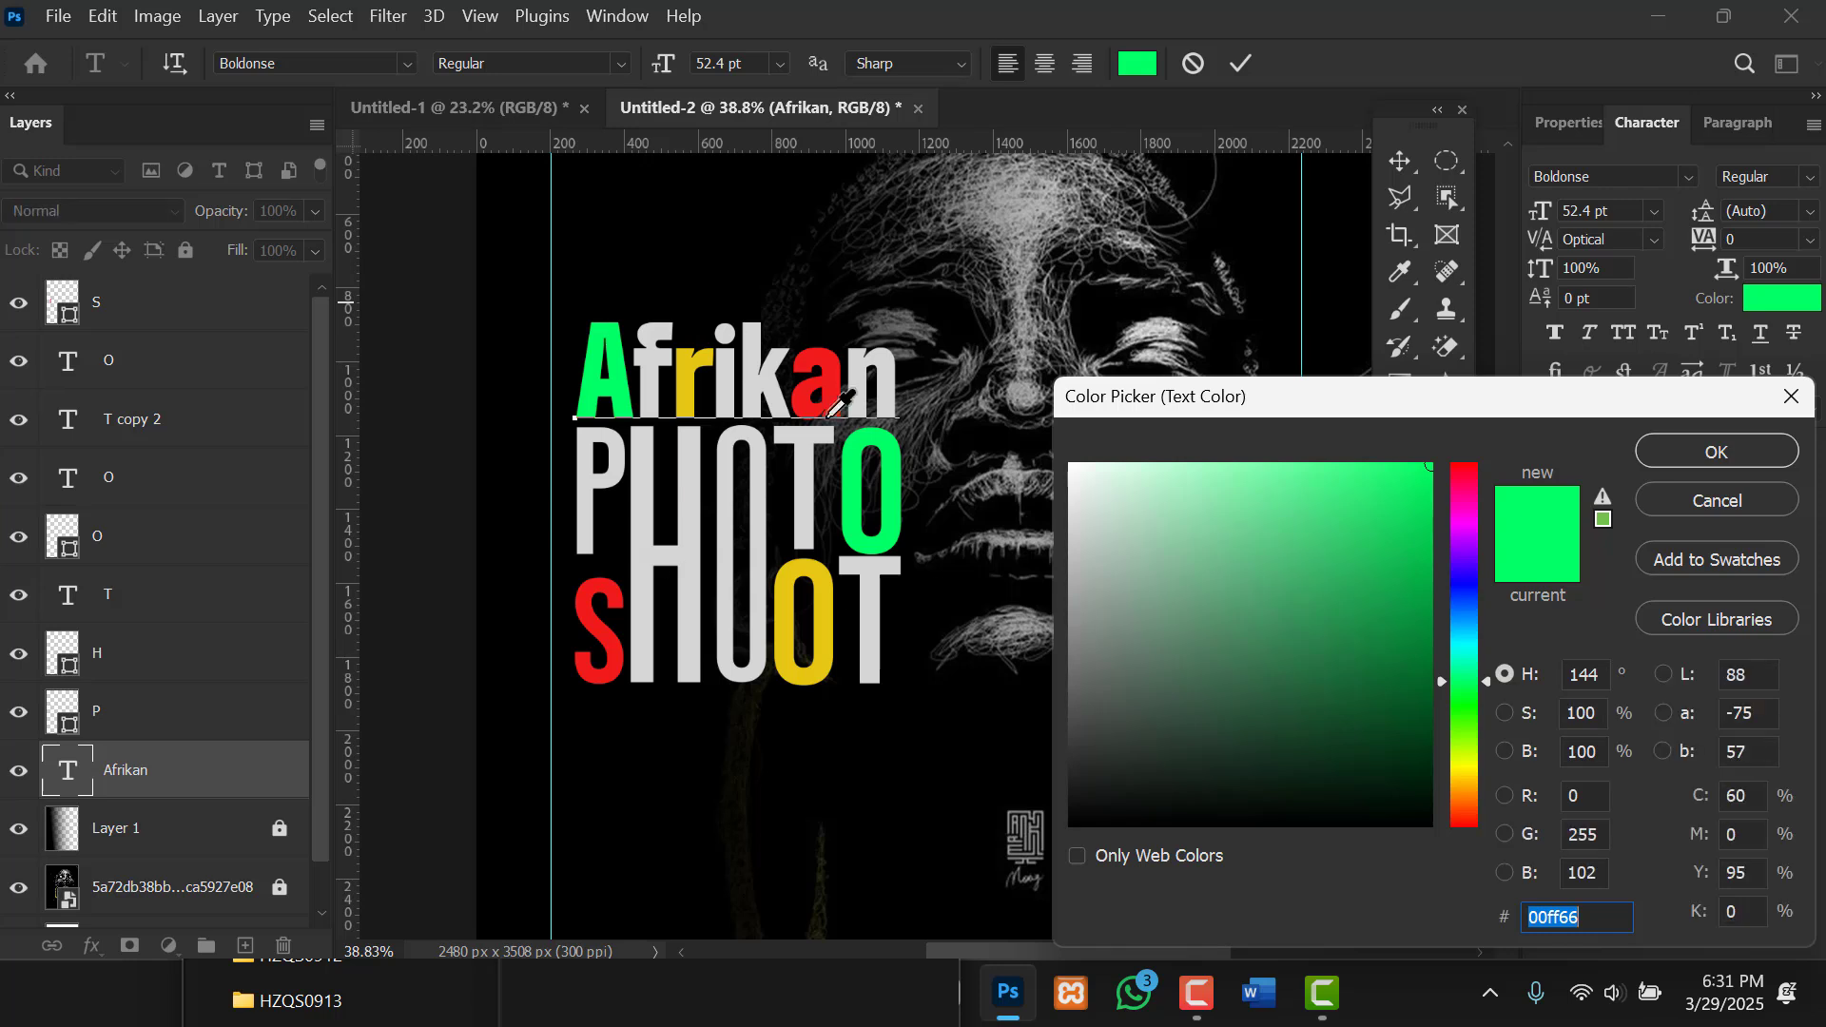
pyautogui.click(772, 379)
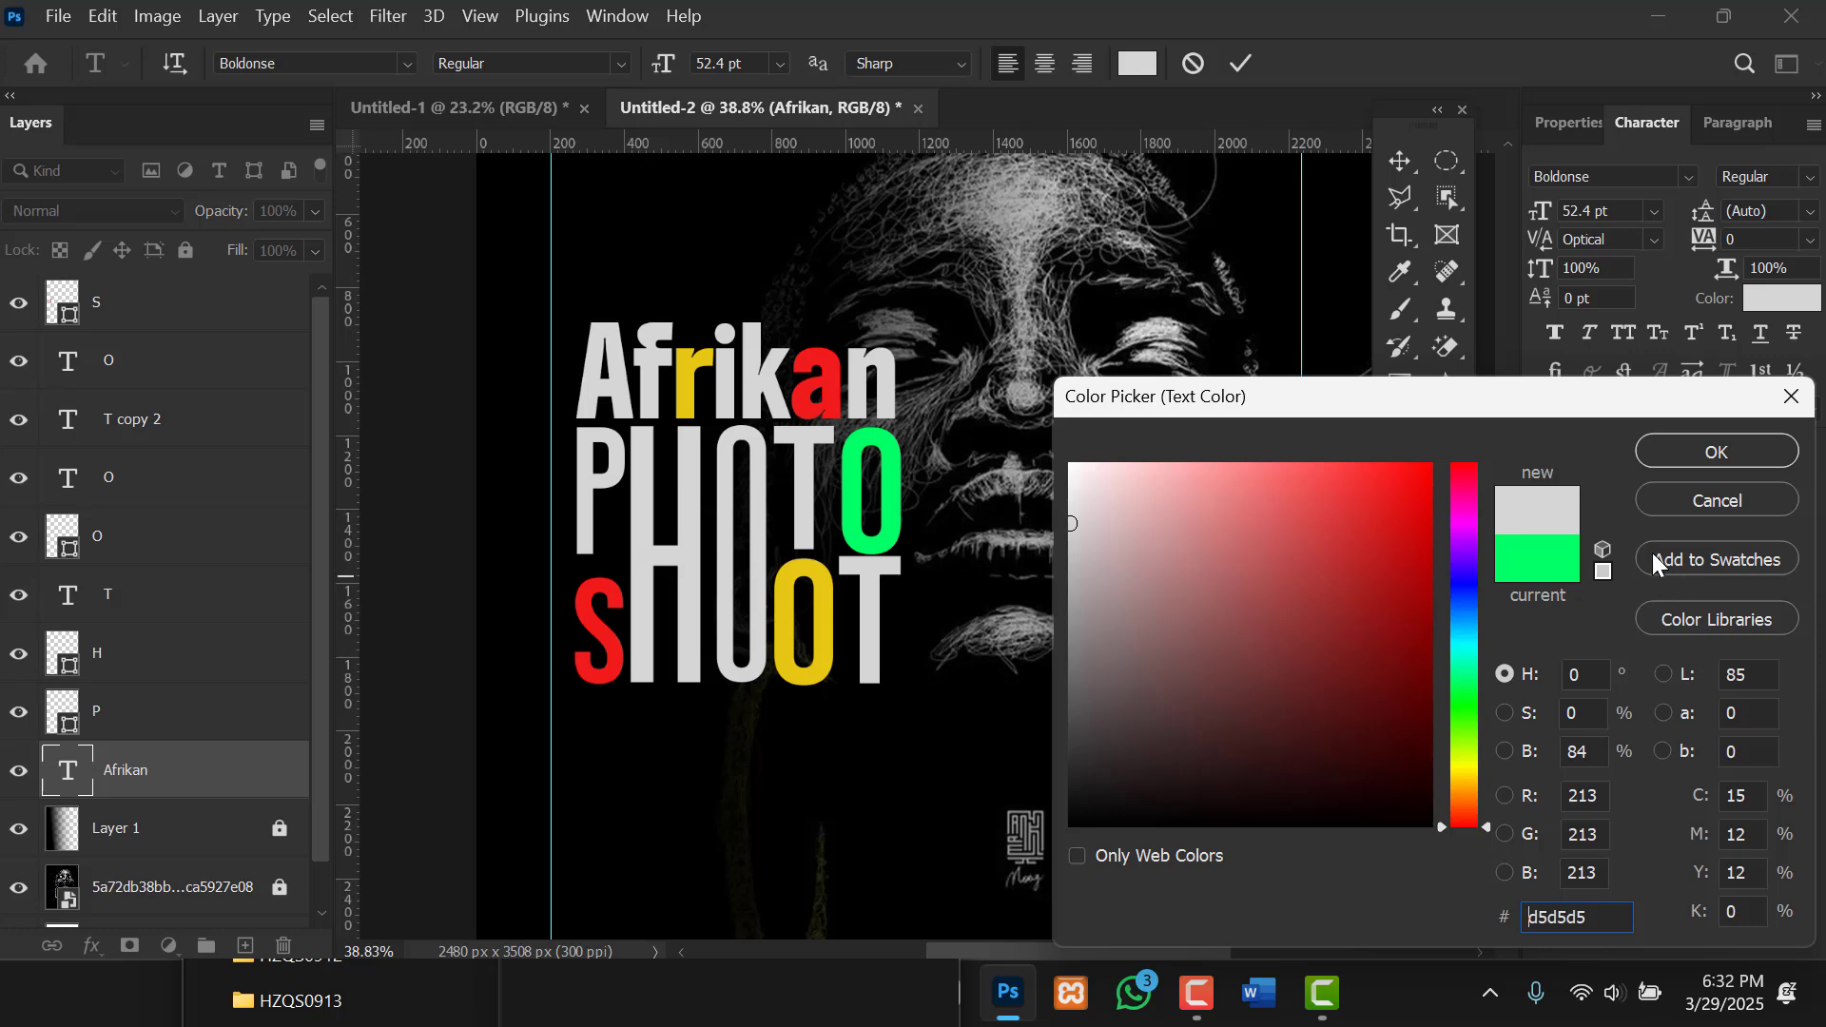
pyautogui.click(1698, 504)
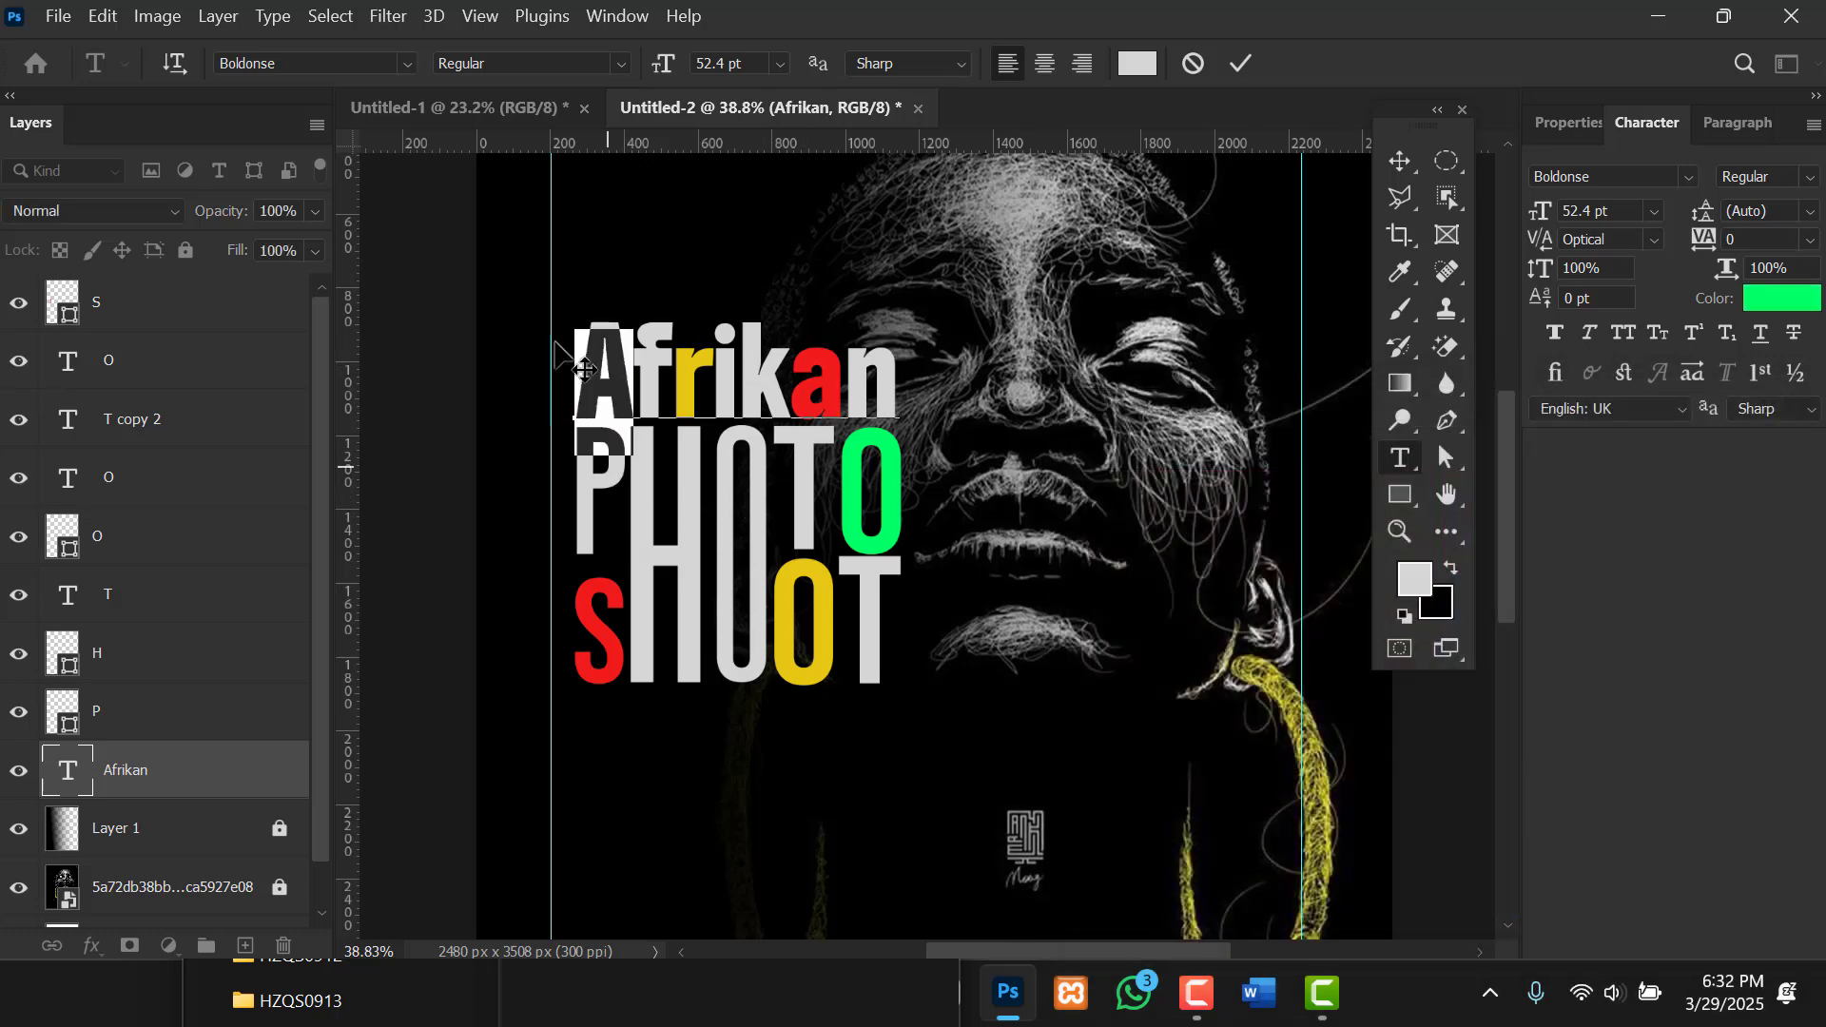
pyautogui.scroll(-2, 762, 474)
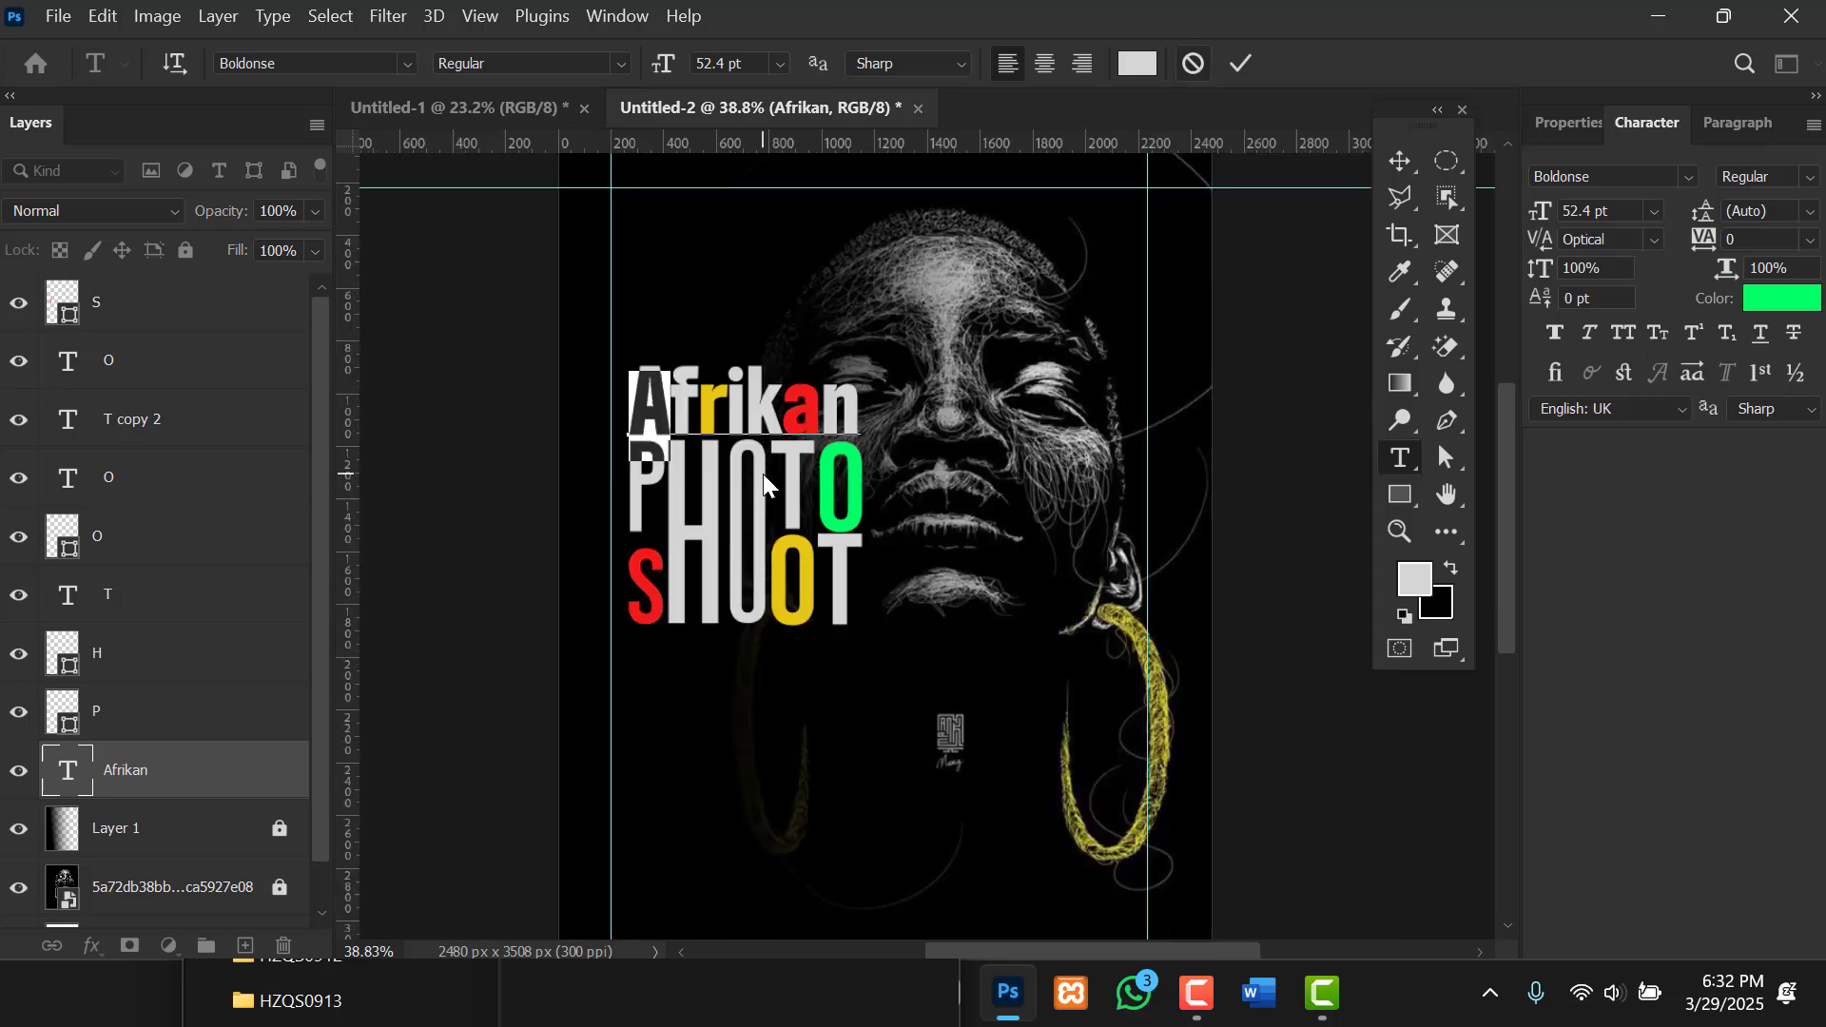
pyautogui.hotkey('ctrl', 'Return')
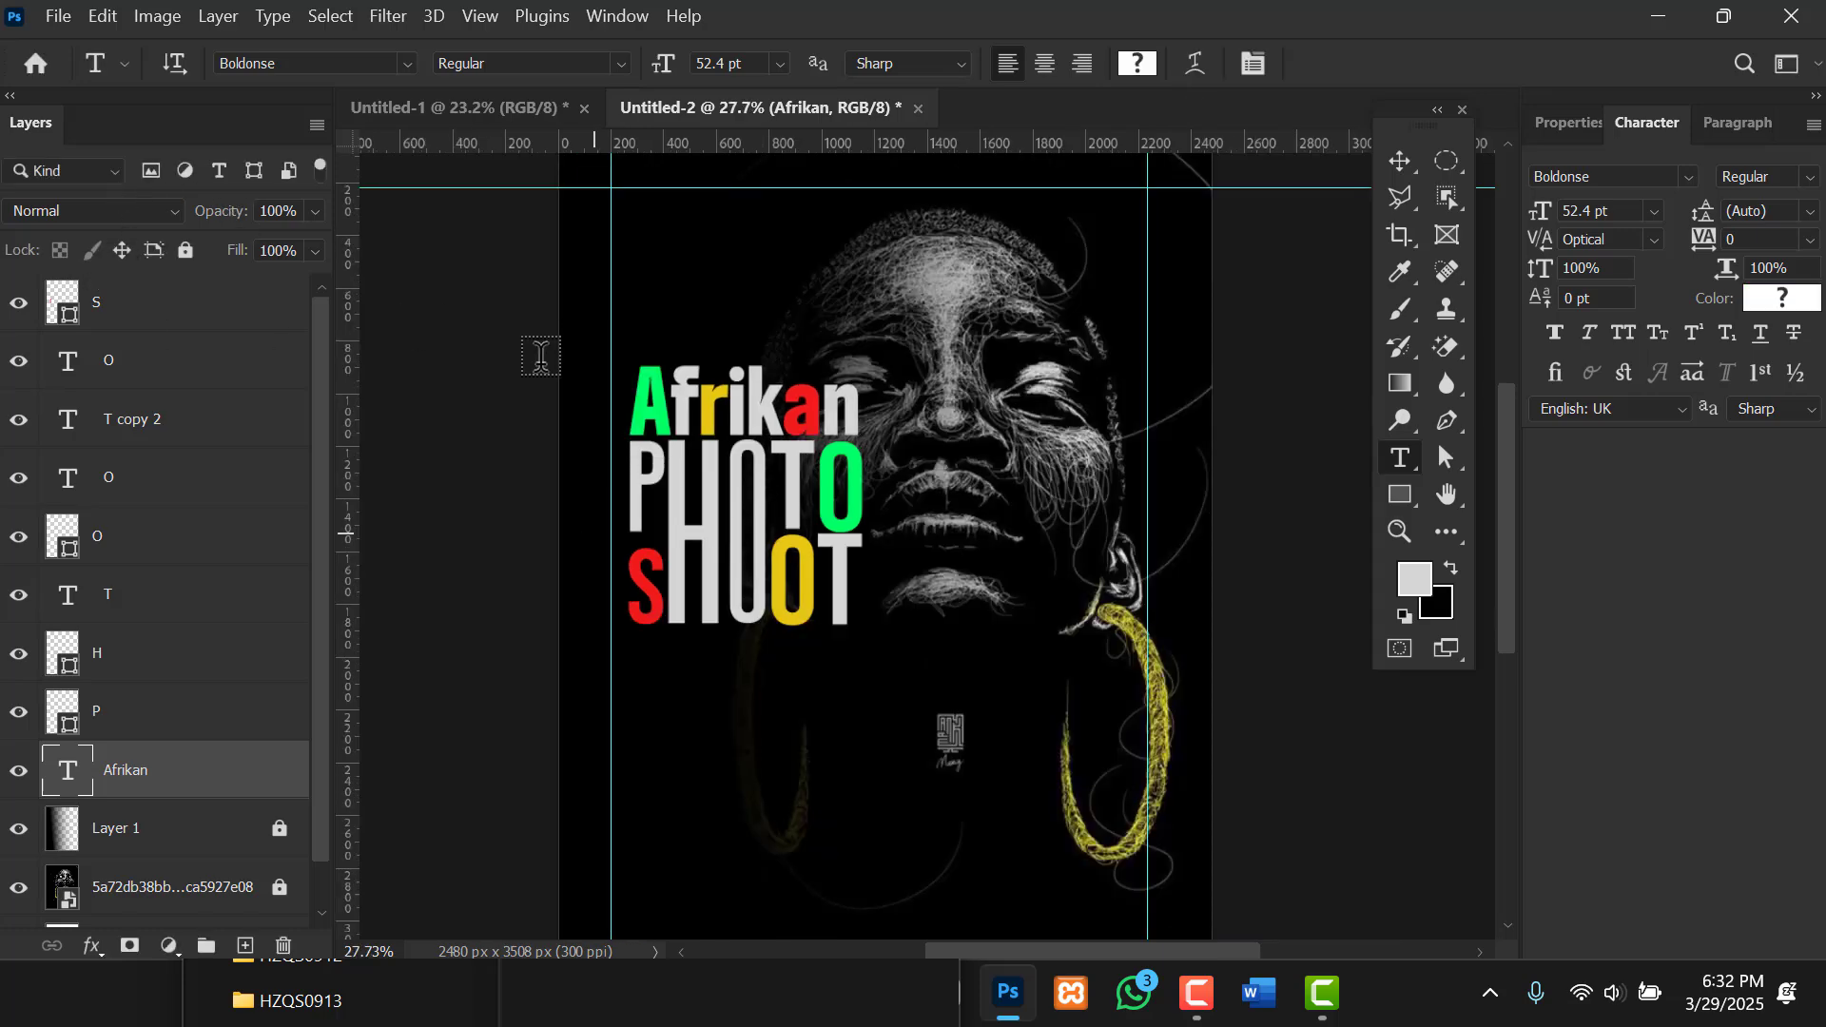
# Select all the "Afrikan PHOTO SHOOT" title layers and nudge them left until their edge meets the left margin guide.
pyautogui.press('v')
pyautogui.click(504, 323)
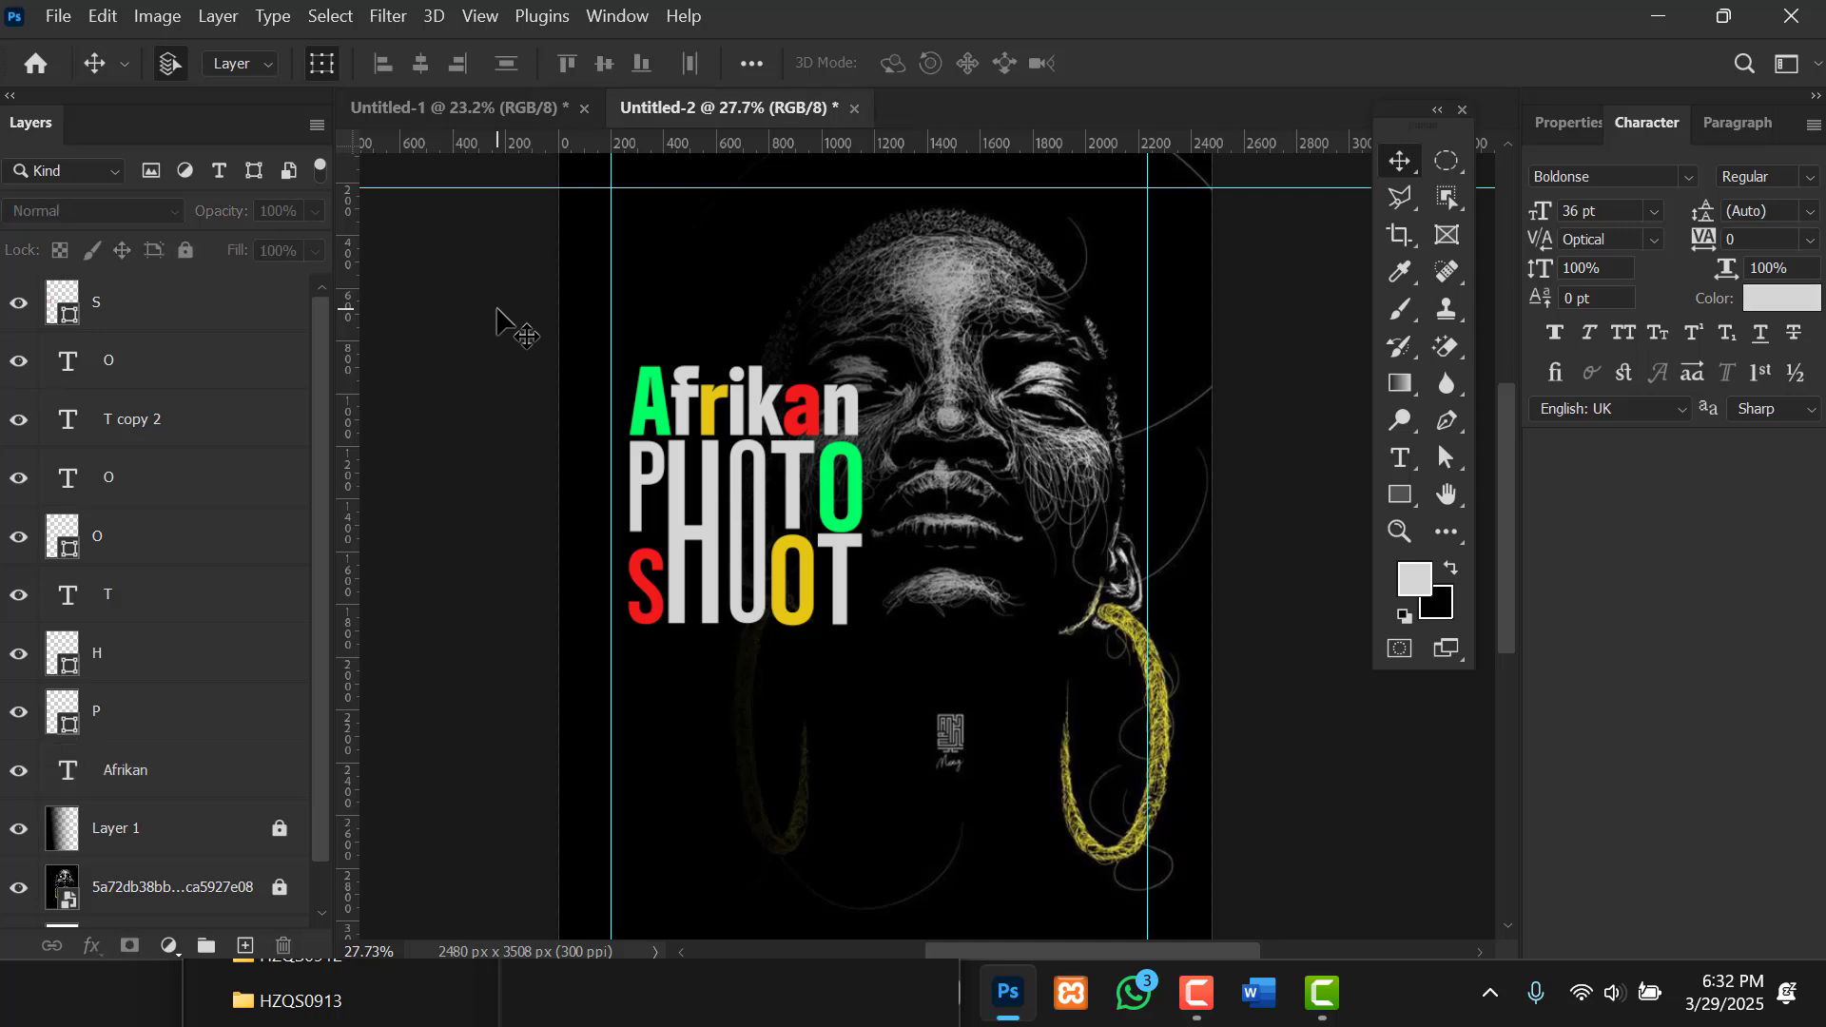
pyautogui.moveTo(651, 311); pyautogui.dragTo(858, 683)
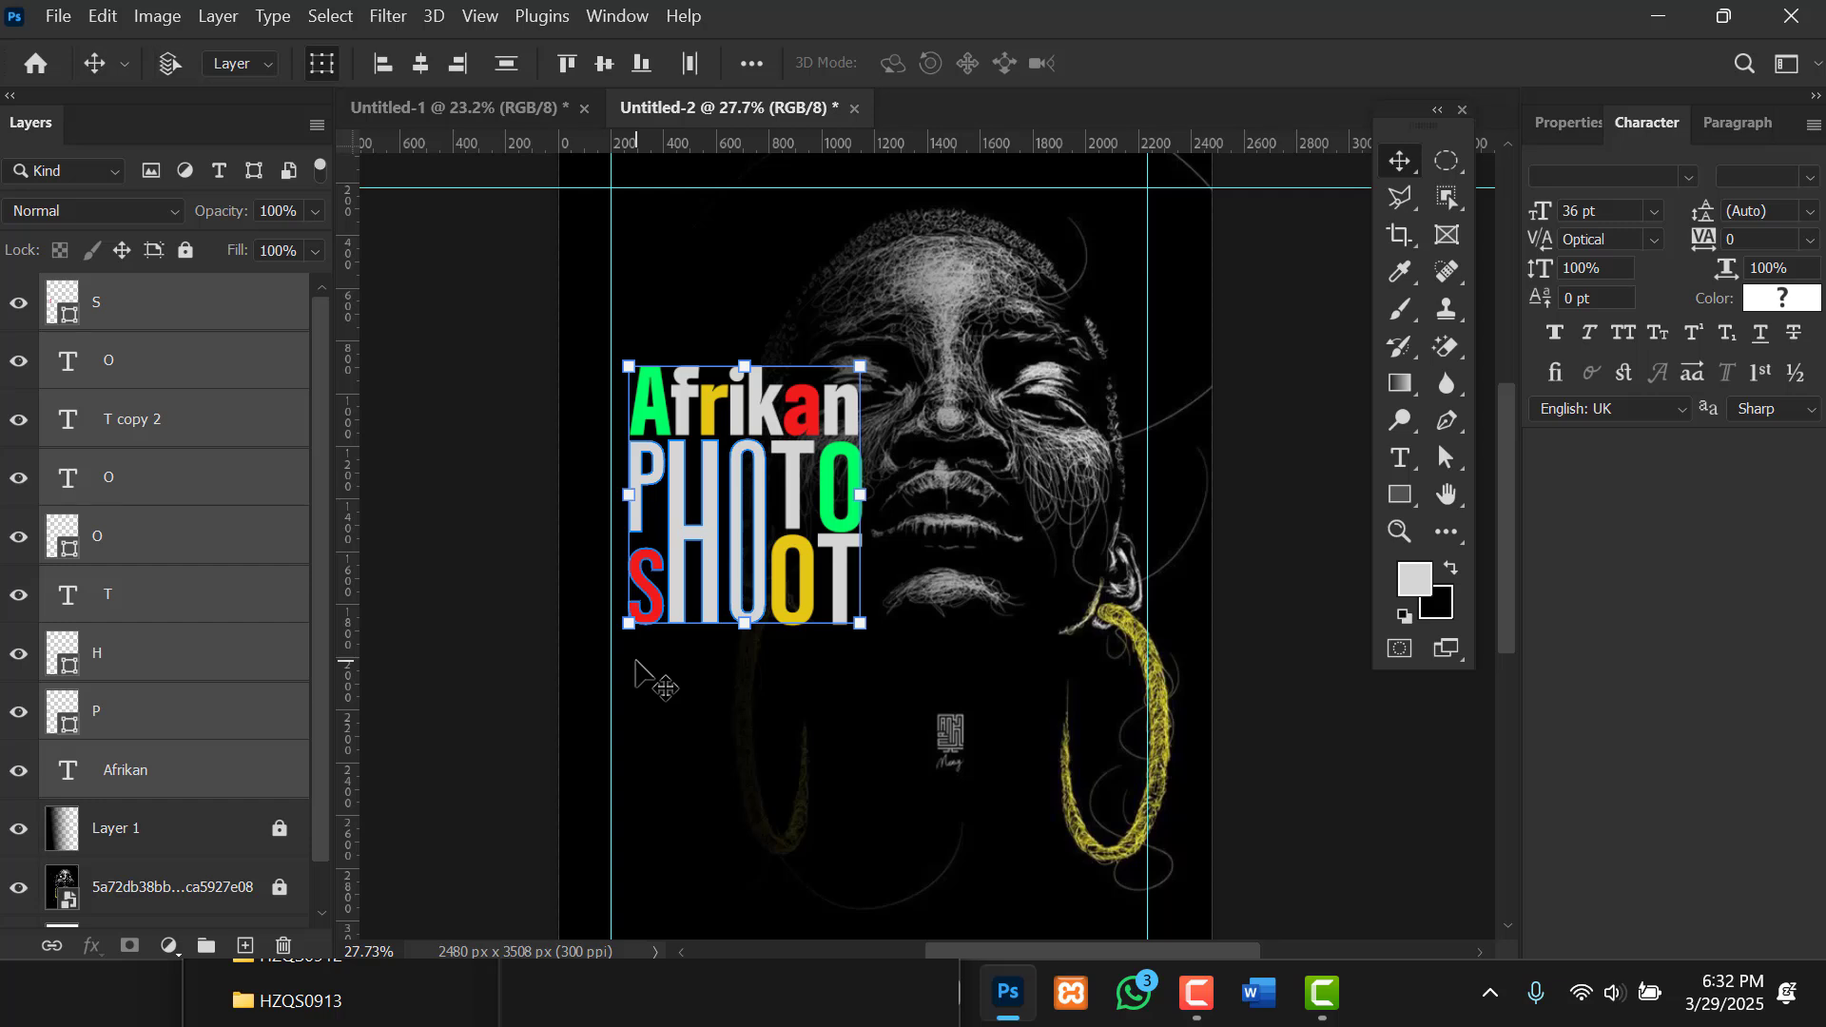
pyautogui.press('Left')
pyautogui.press('Left')
pyautogui.press('Left')
pyautogui.press('Left')
pyautogui.press('Left')
pyautogui.press('Left')
pyautogui.press('Left')
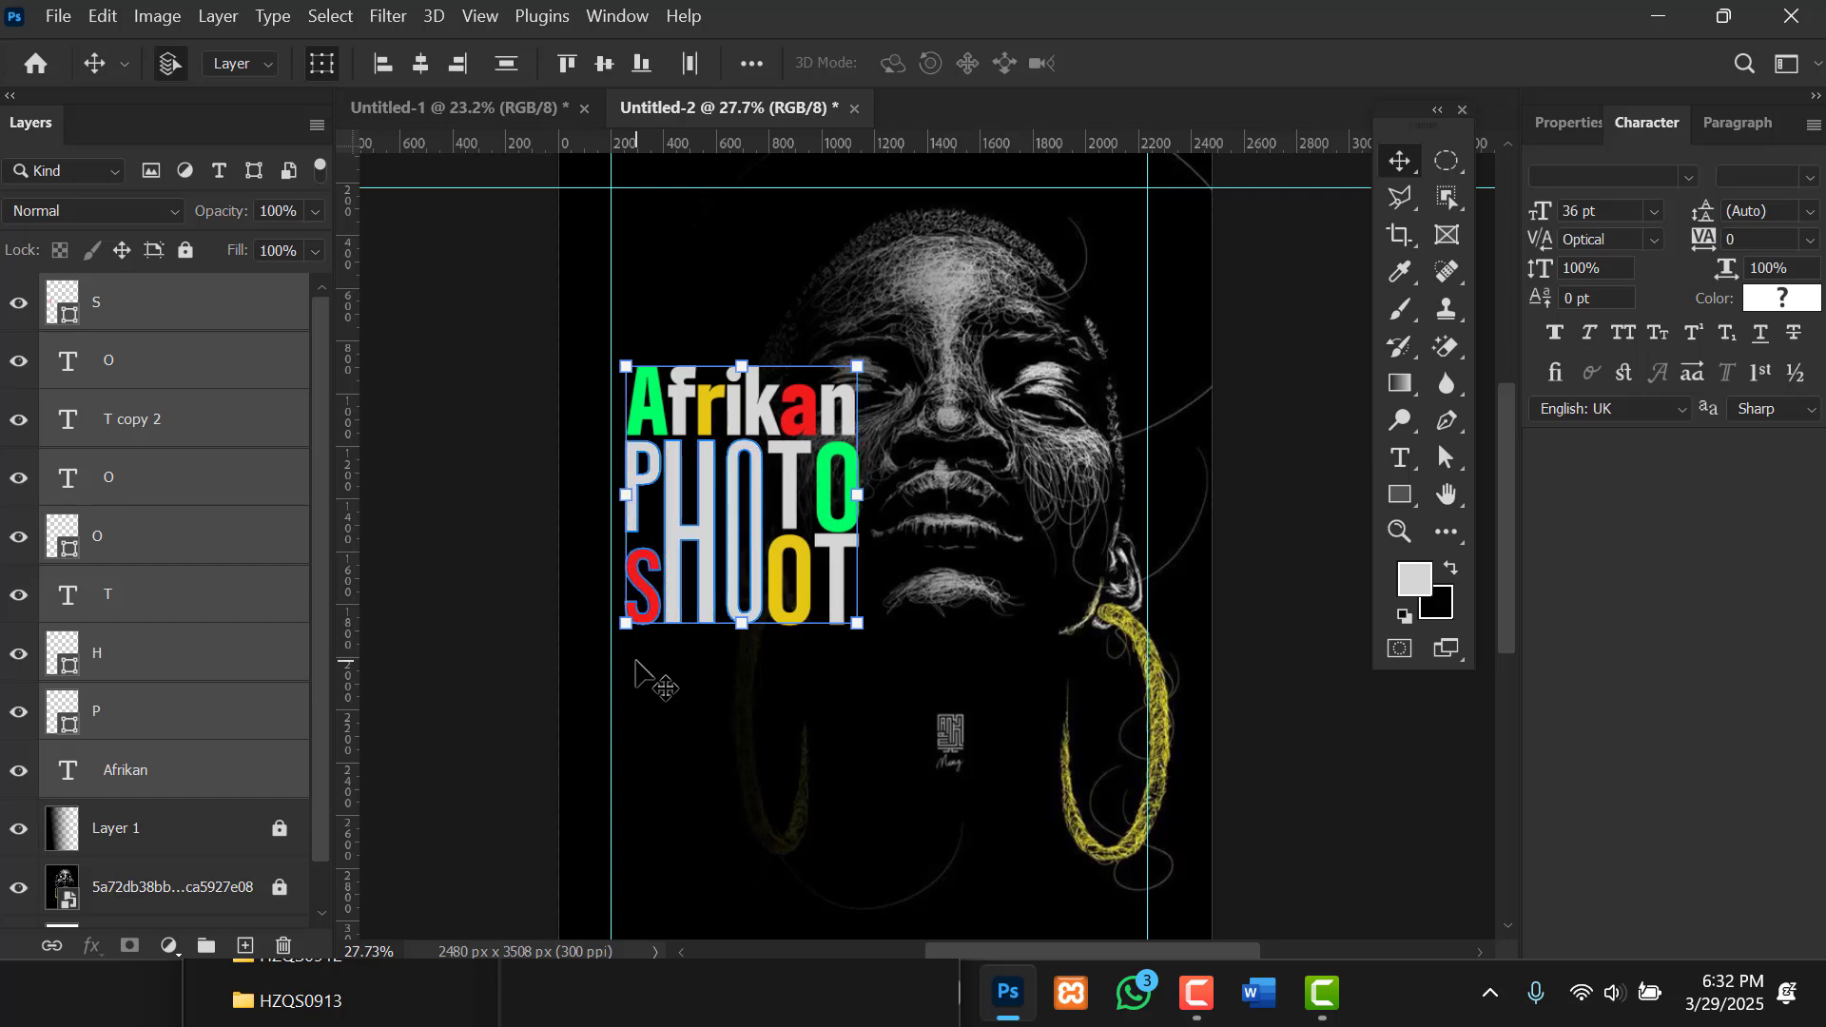
pyautogui.press('Left')
pyautogui.press('Left')
pyautogui.press('Left')
pyautogui.press('Left')
pyautogui.press('Left')
pyautogui.press('Left')
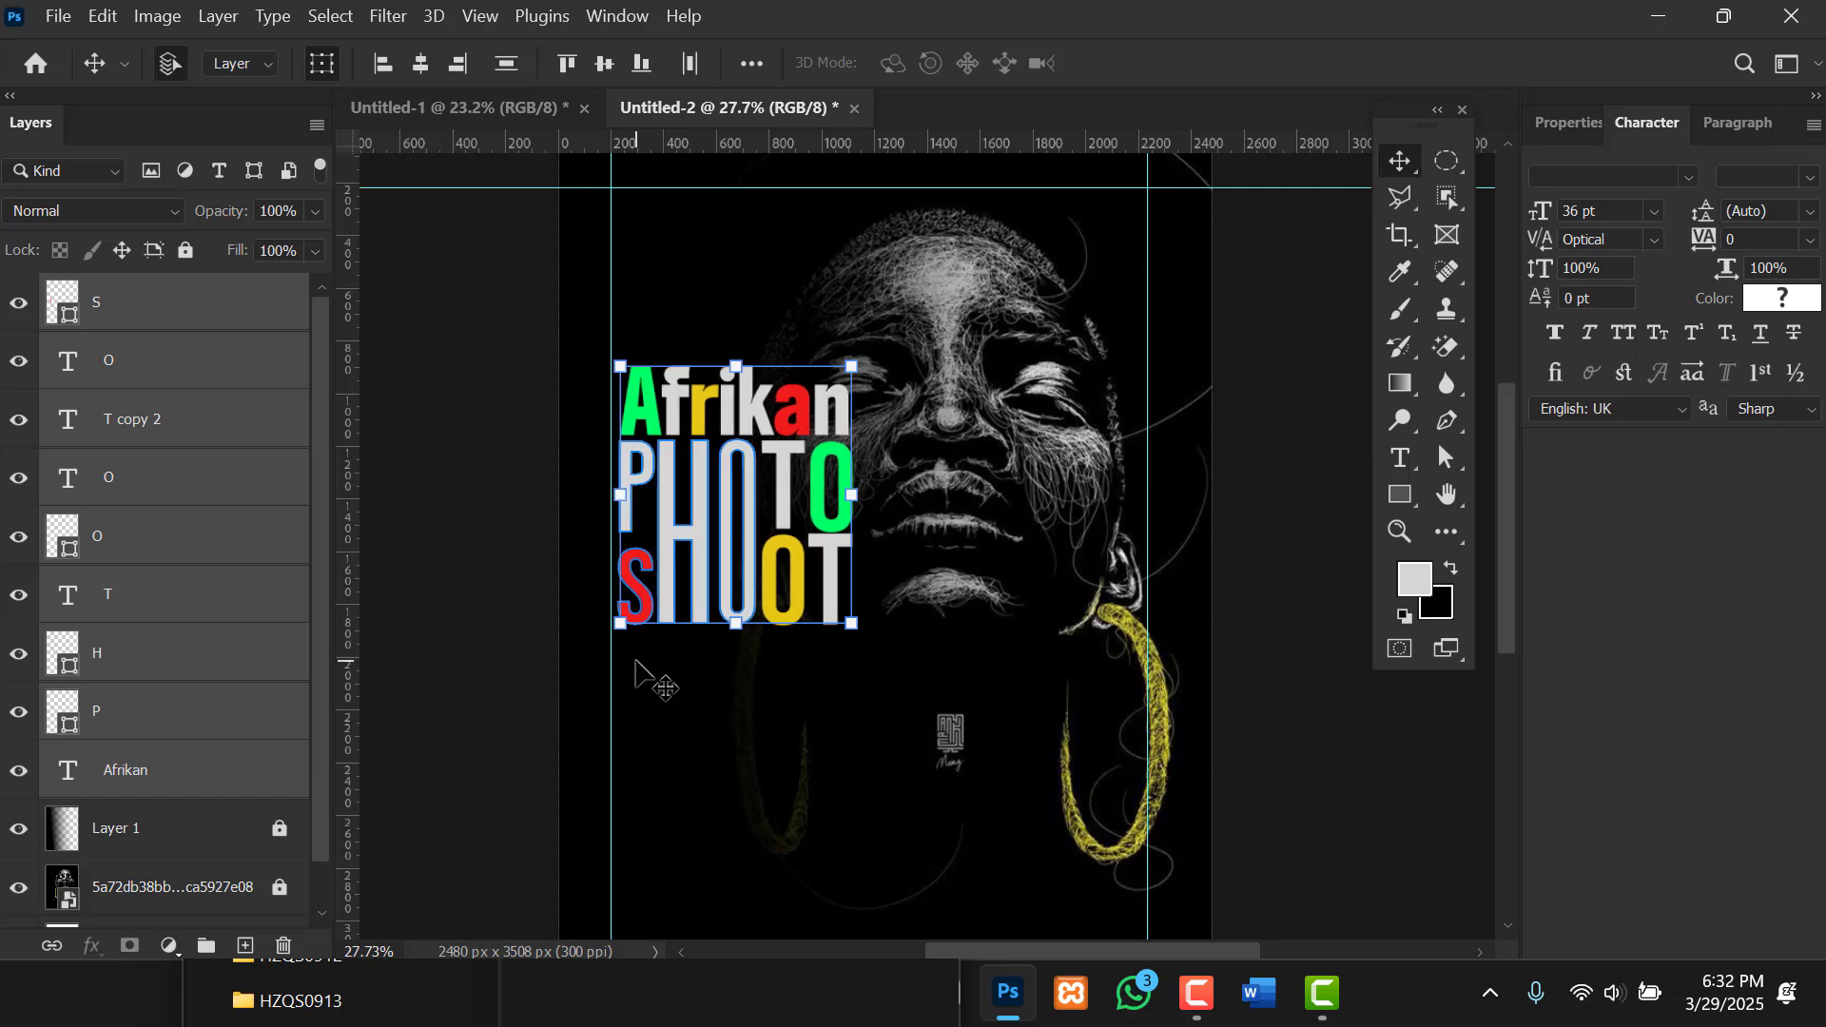
pyautogui.press('Left')
pyautogui.press('Left')
pyautogui.press('Left')
pyautogui.press('Left')
pyautogui.press('Left')
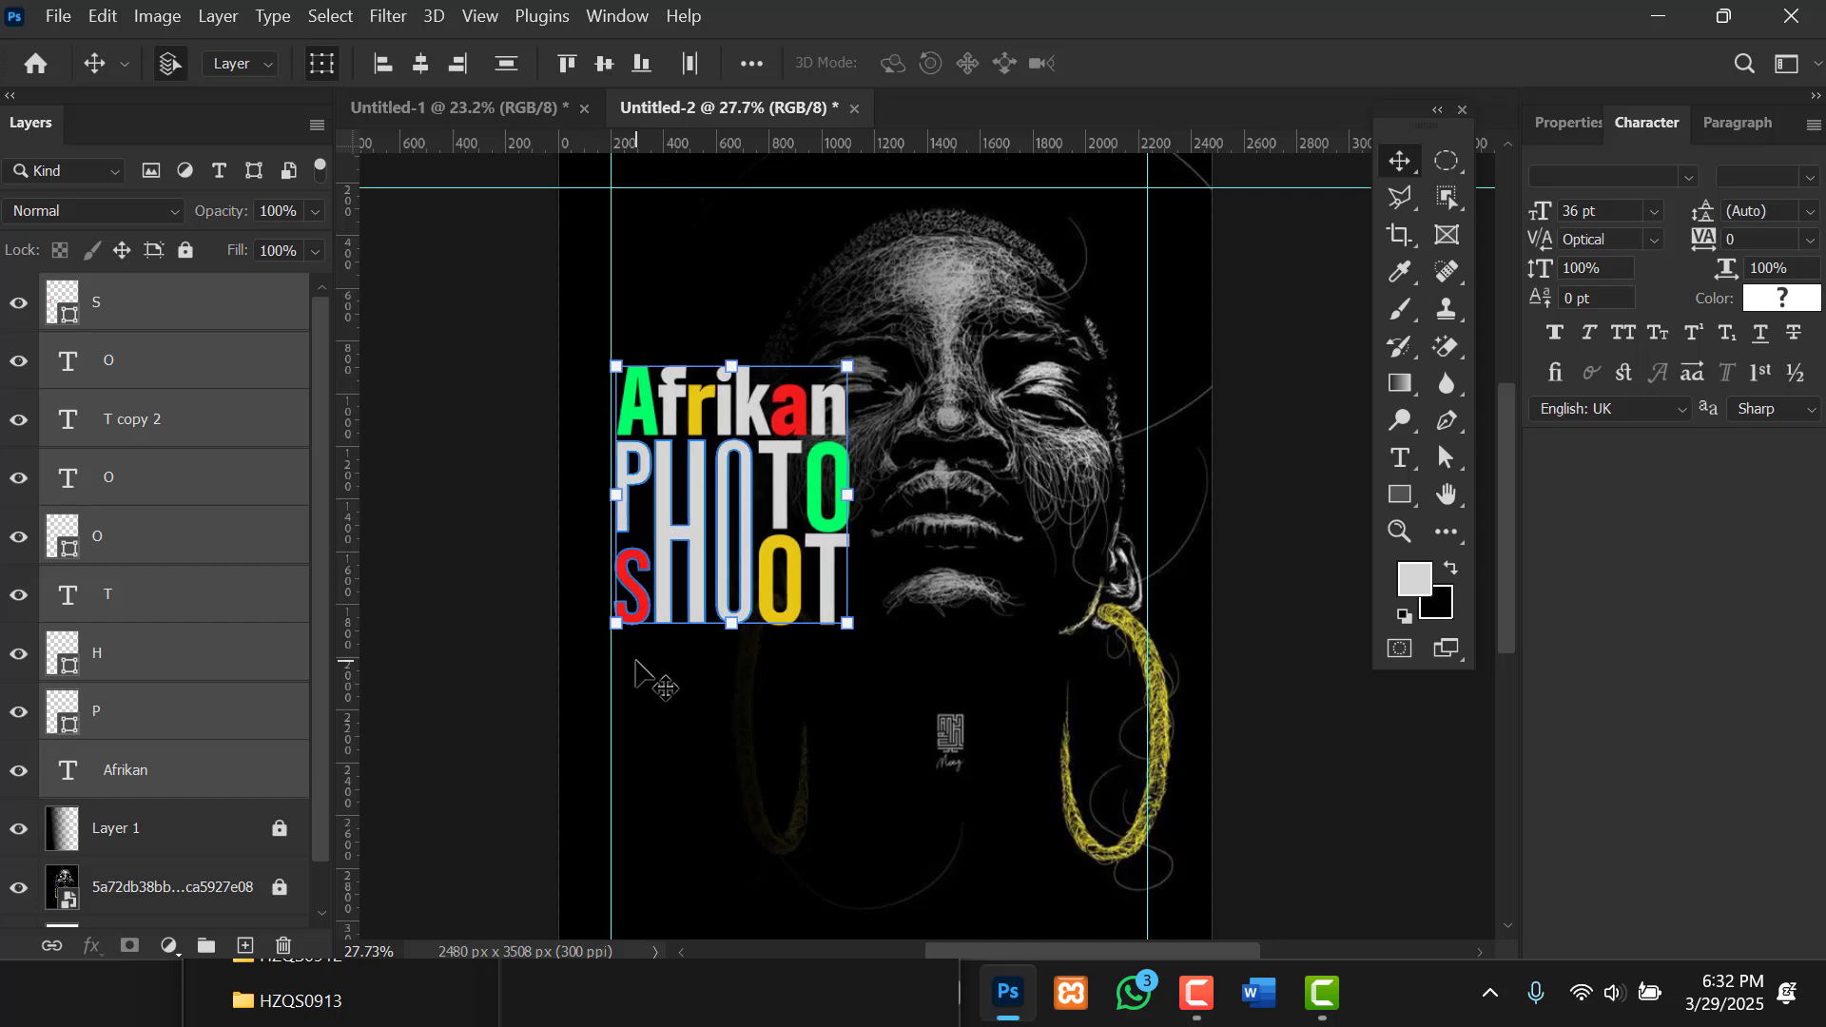
pyautogui.click(437, 461)
# Check which fonts the Afrikan word and the green O of PHOTO use.
pyautogui.scroll(2, 608, 432)
pyautogui.click(729, 423)
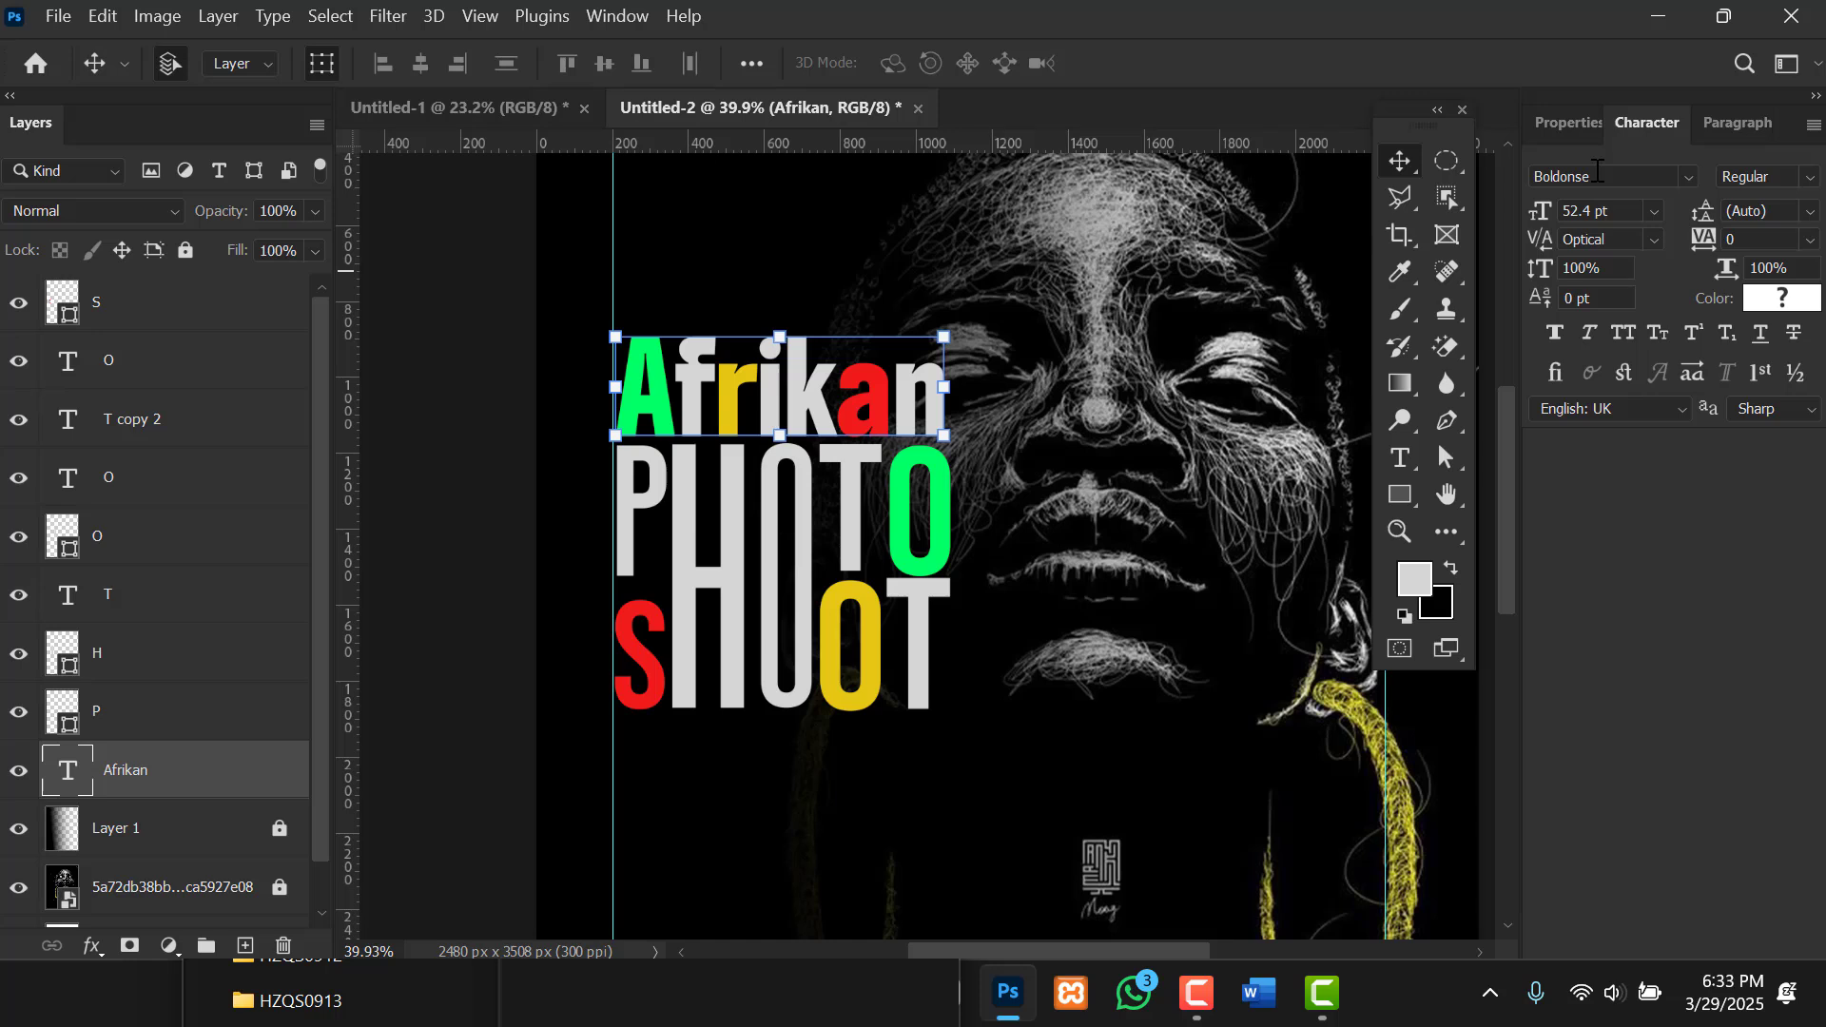
pyautogui.click(732, 533)
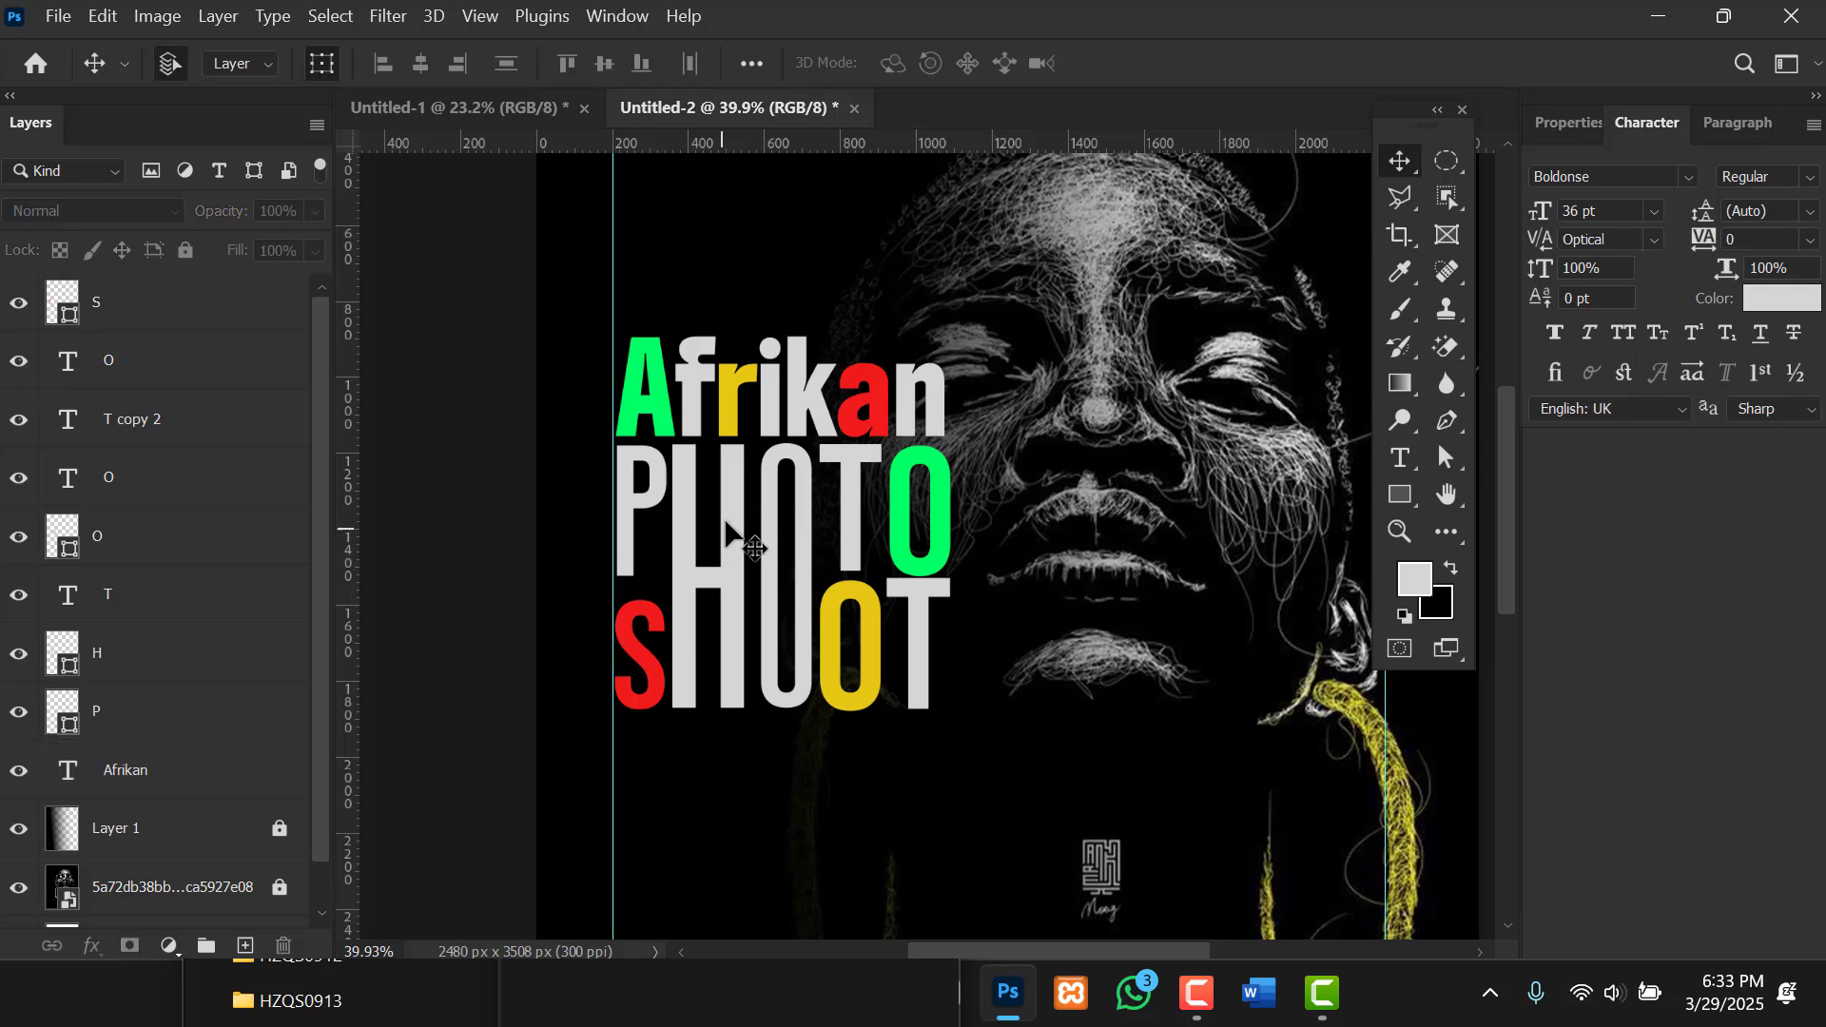
pyautogui.click(902, 495)
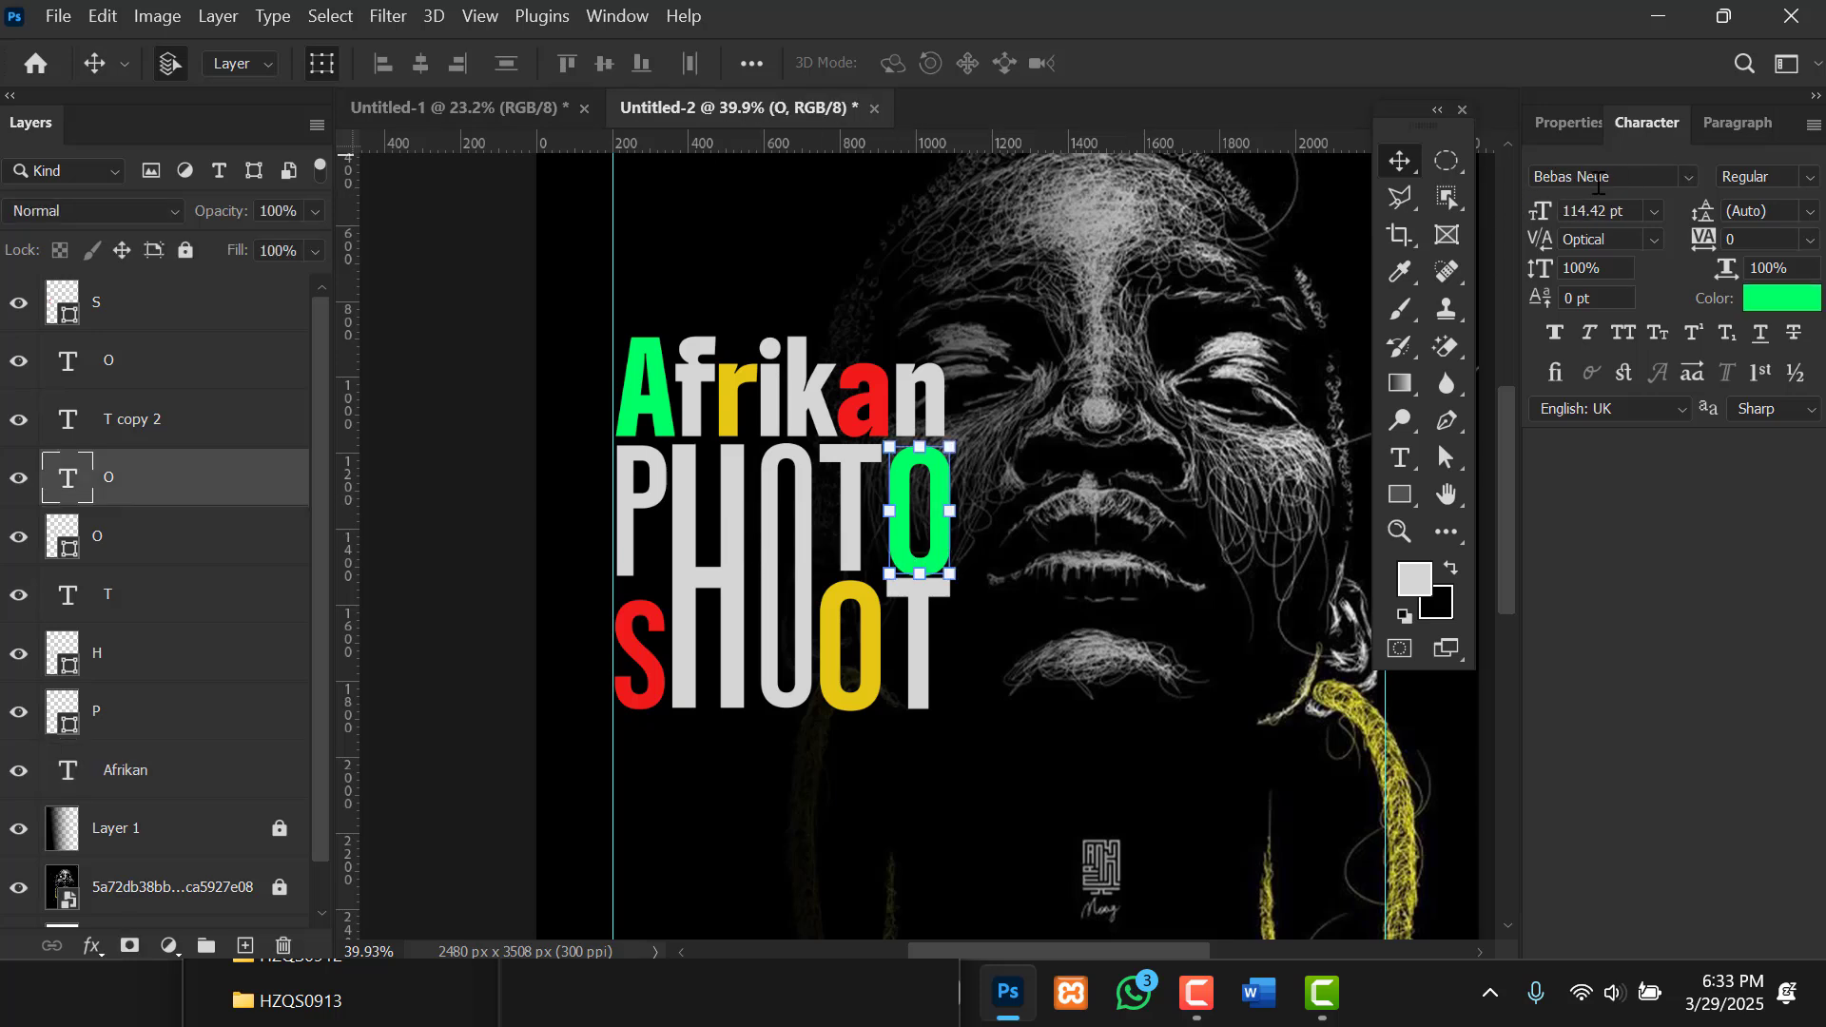
pyautogui.scroll(-3, 790, 371)
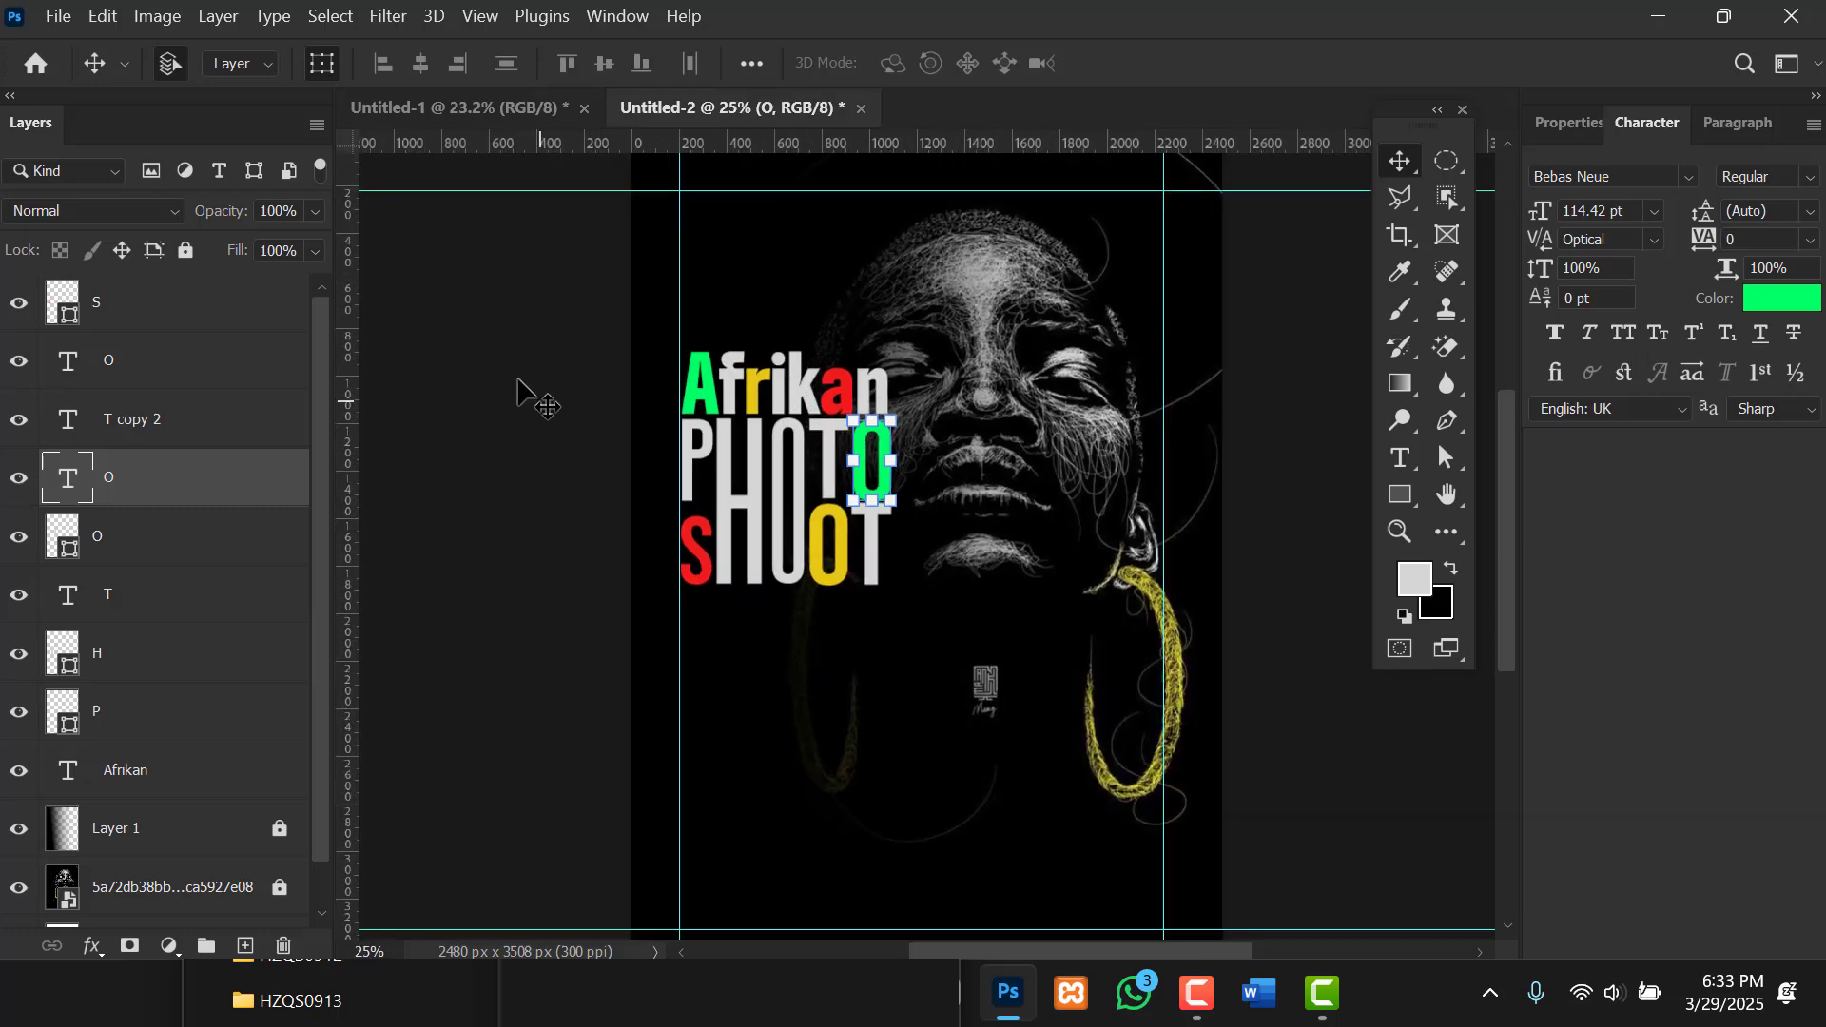
pyautogui.click(813, 507)
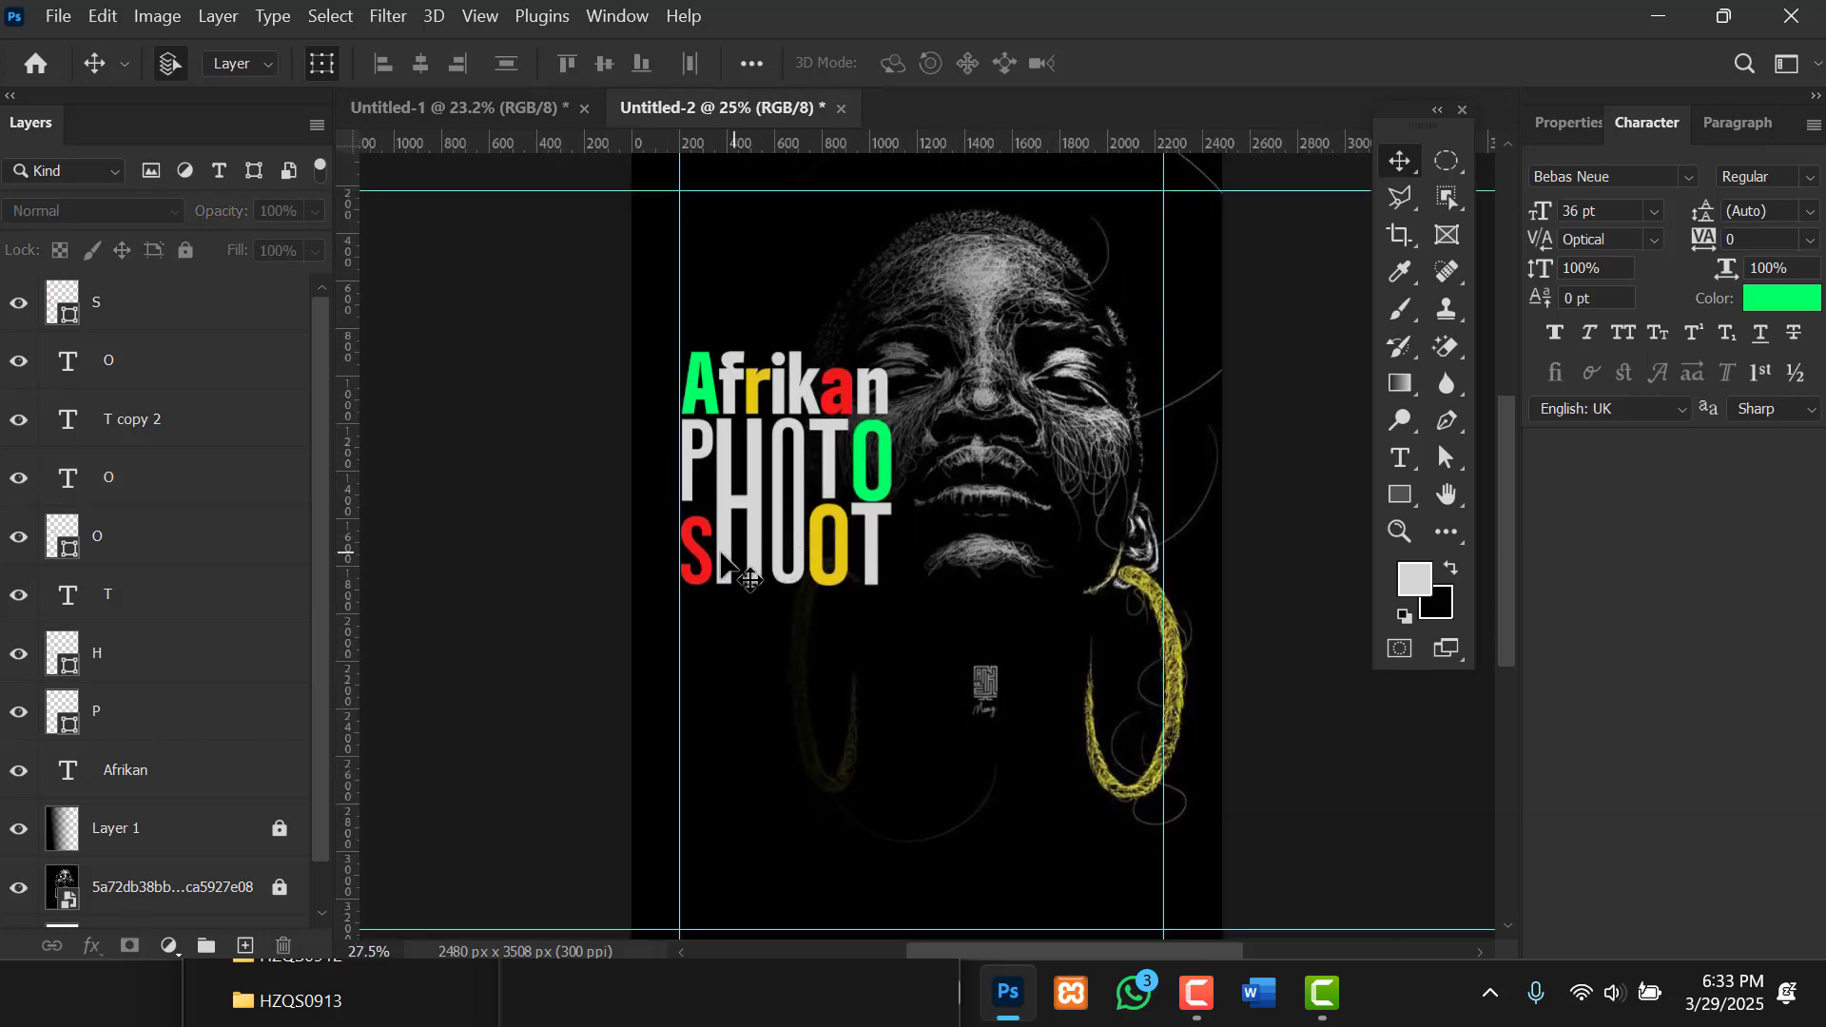
# Place a horizontal guide along the tops of the SHOOT letters and scale the red S to about 118% to reach it.
pyautogui.scroll(3, 678, 550)
pyautogui.scroll(1, 678, 550)
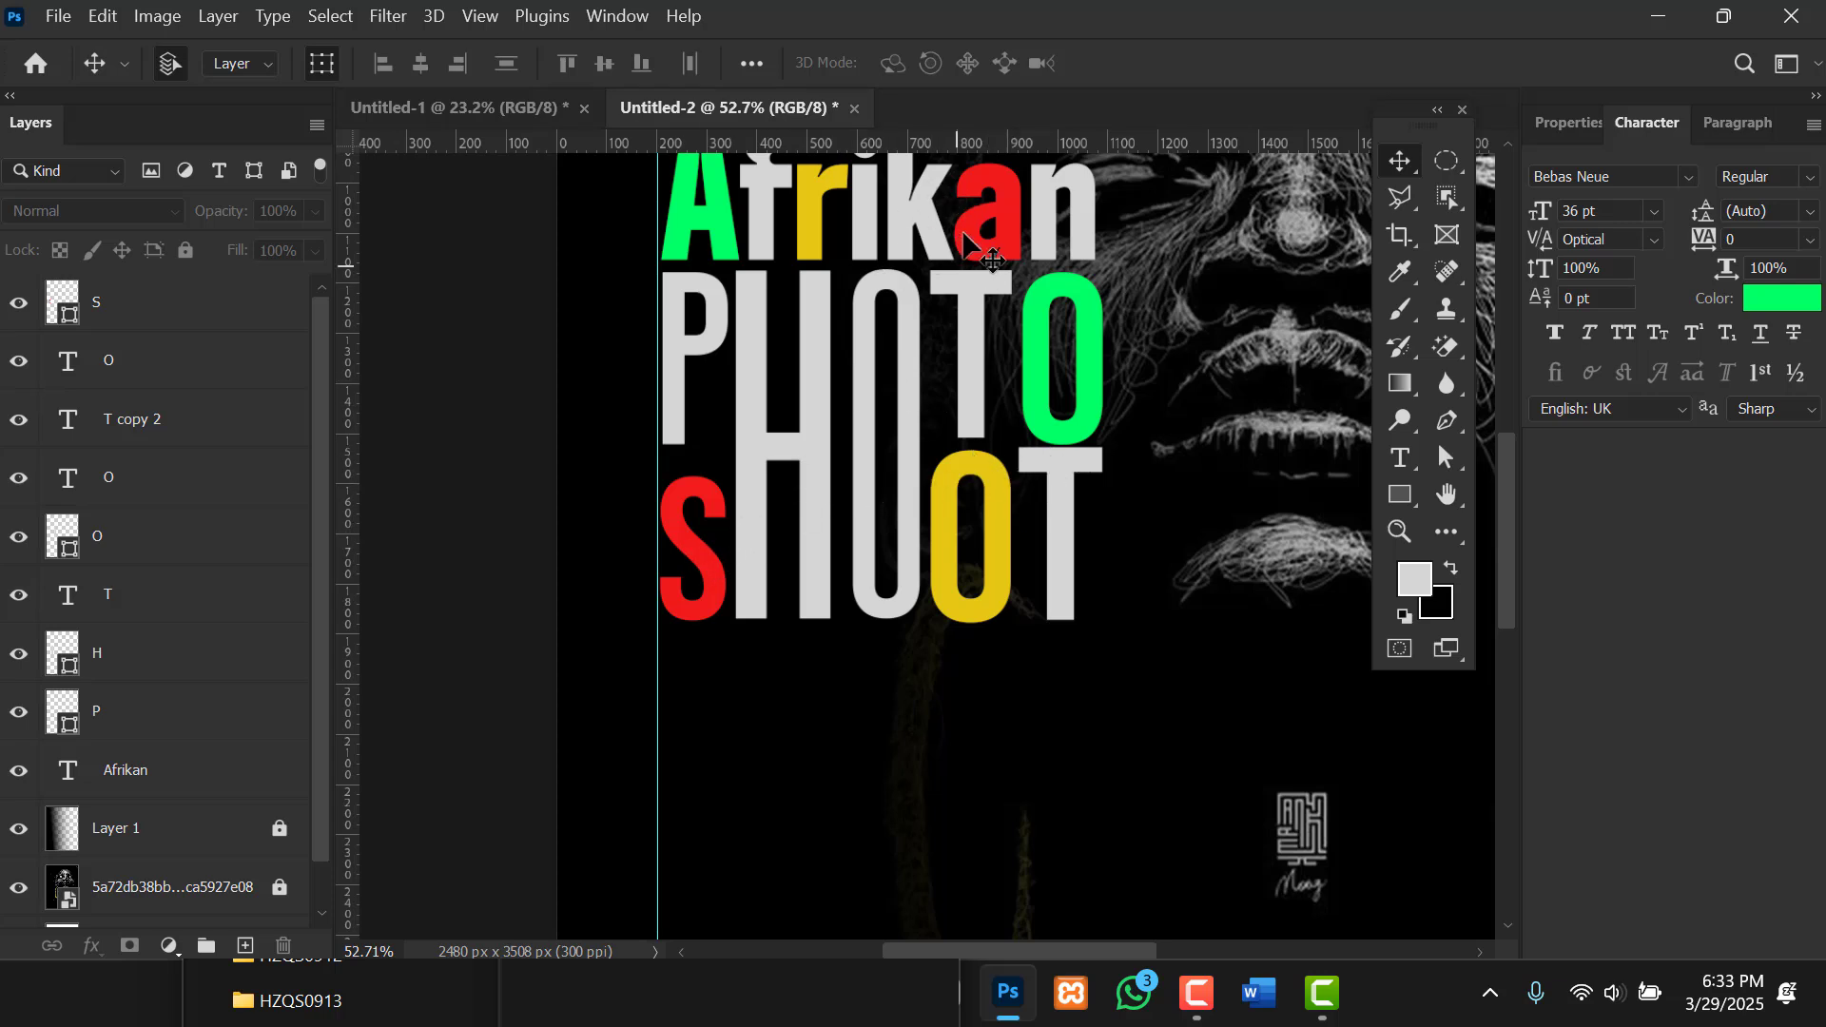
pyautogui.moveTo(966, 144); pyautogui.dragTo(1023, 448)
pyautogui.click(672, 514)
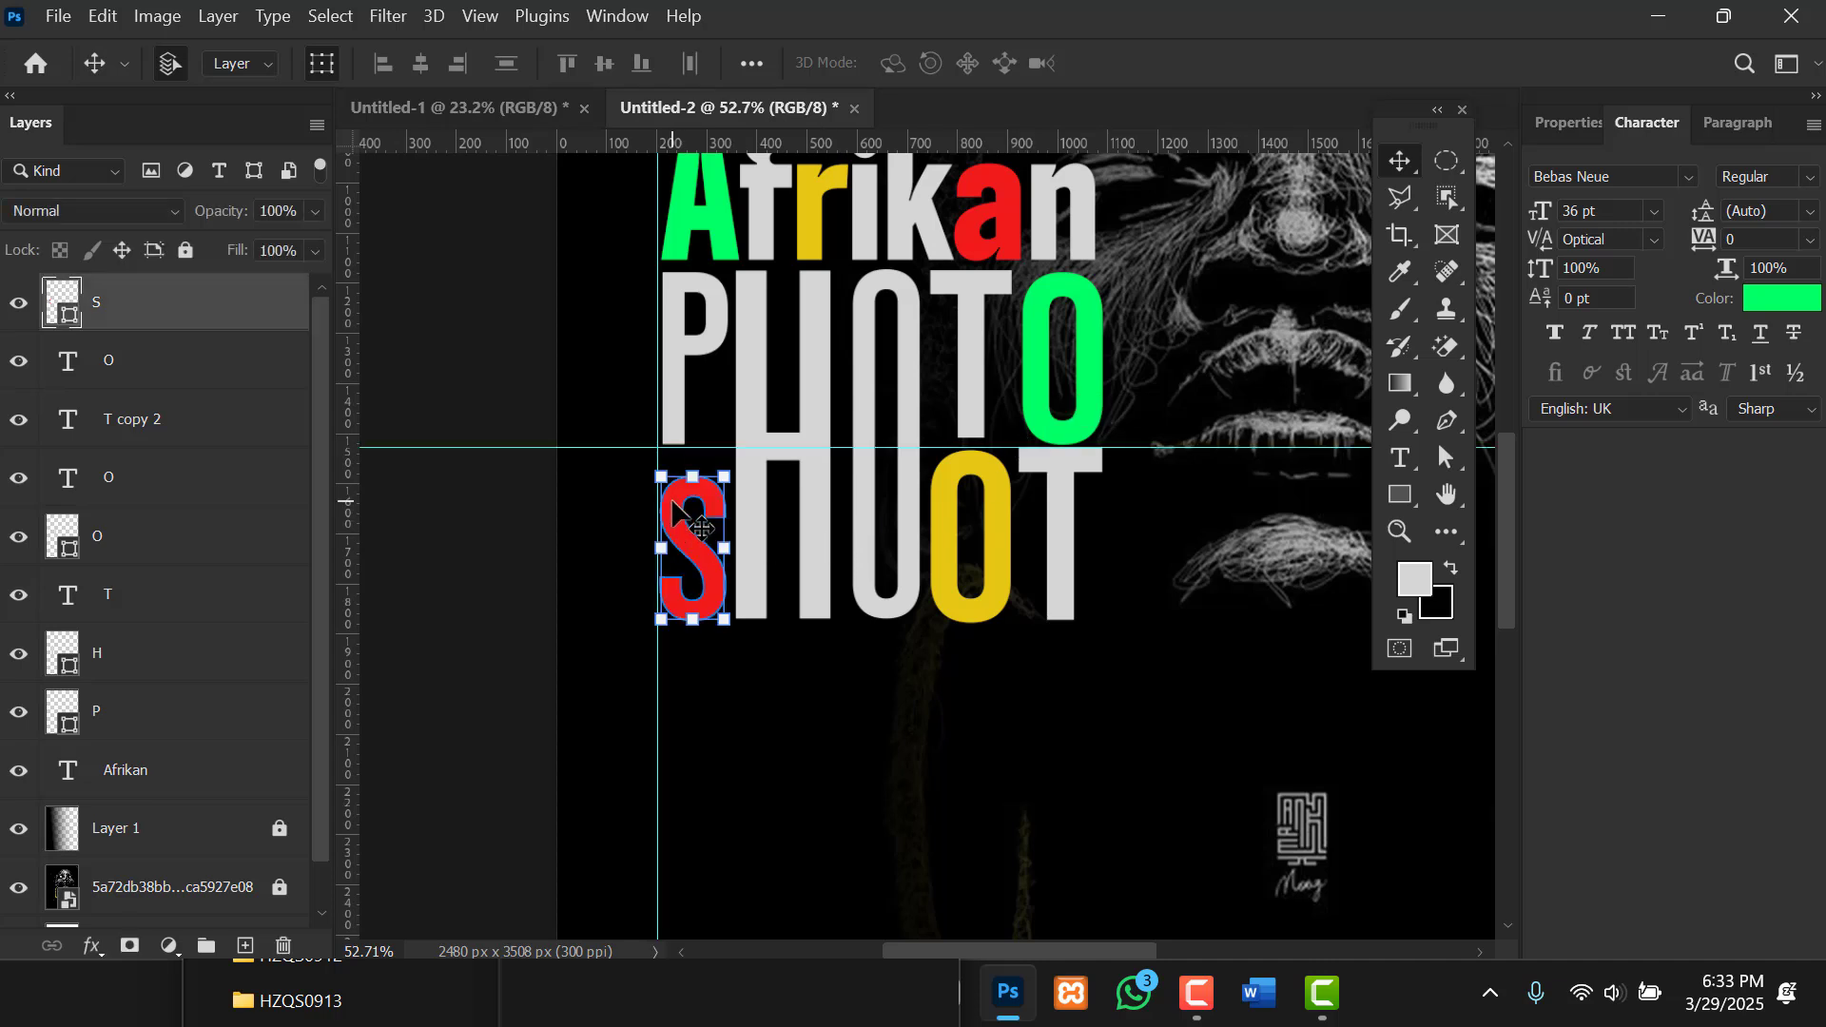
pyautogui.hotkey('ctrl', 't')
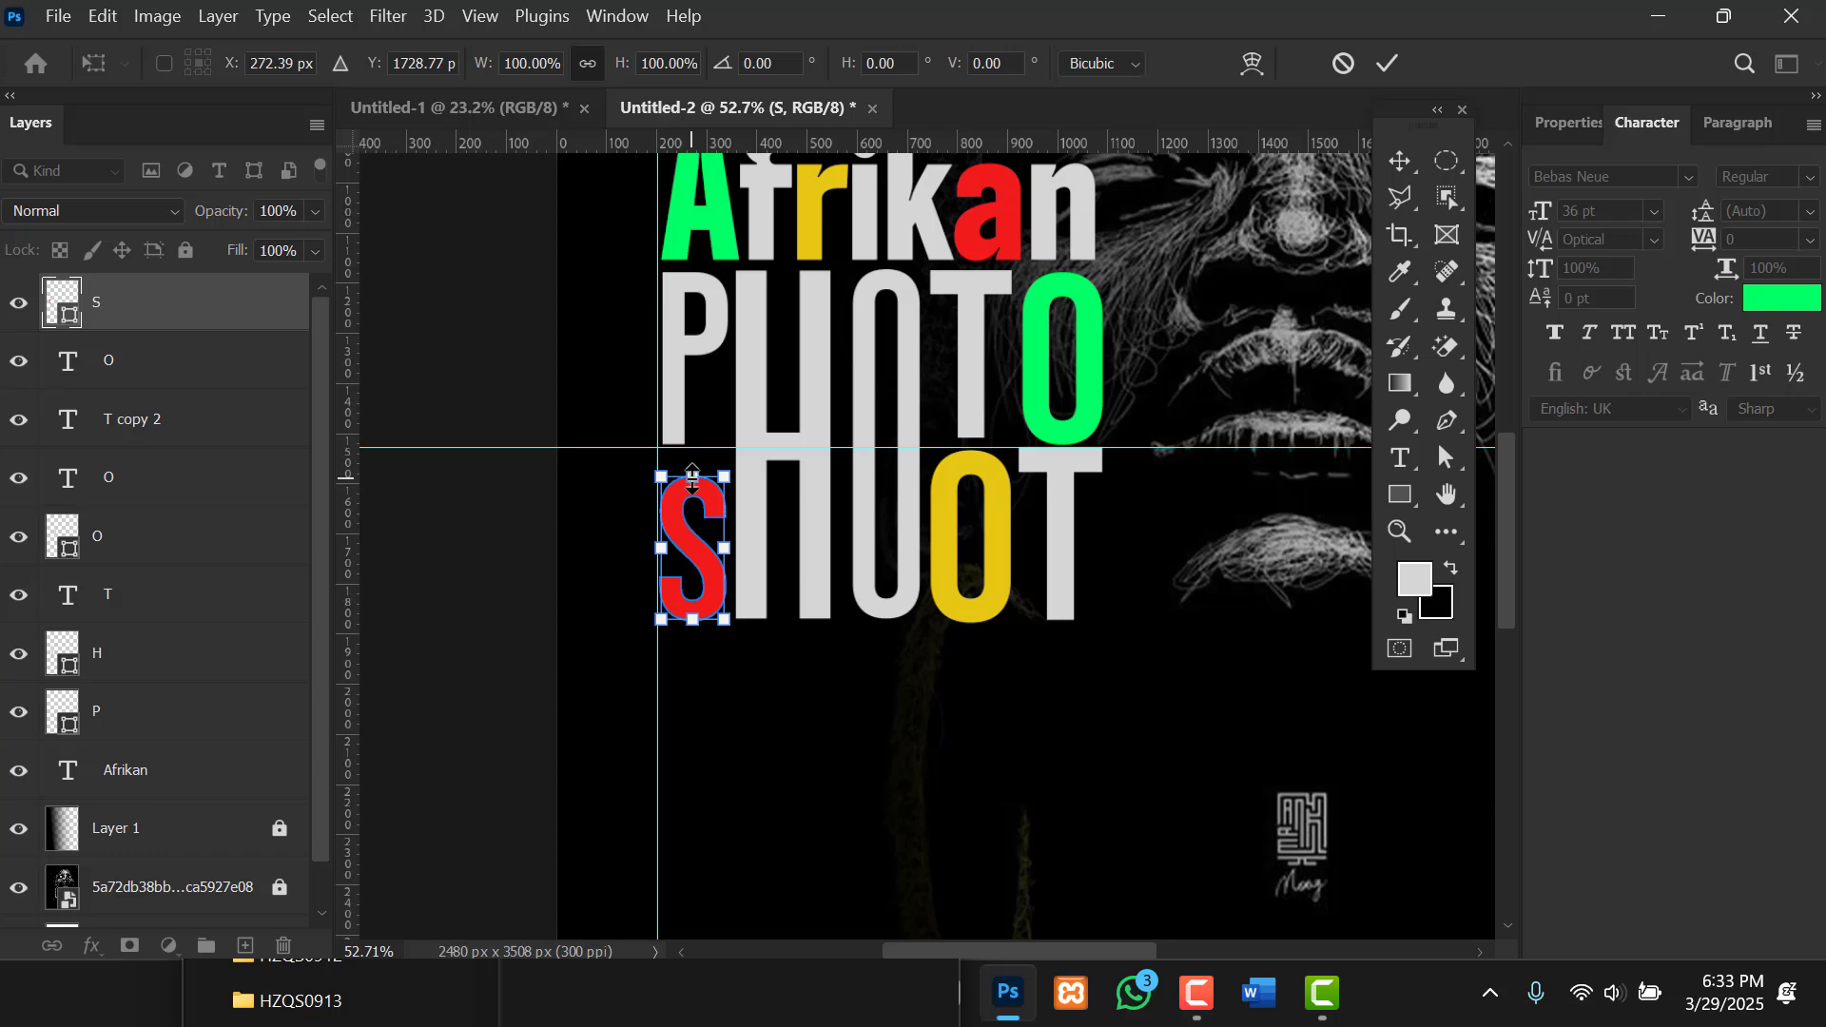
pyautogui.moveTo(693, 473); pyautogui.dragTo(697, 458)
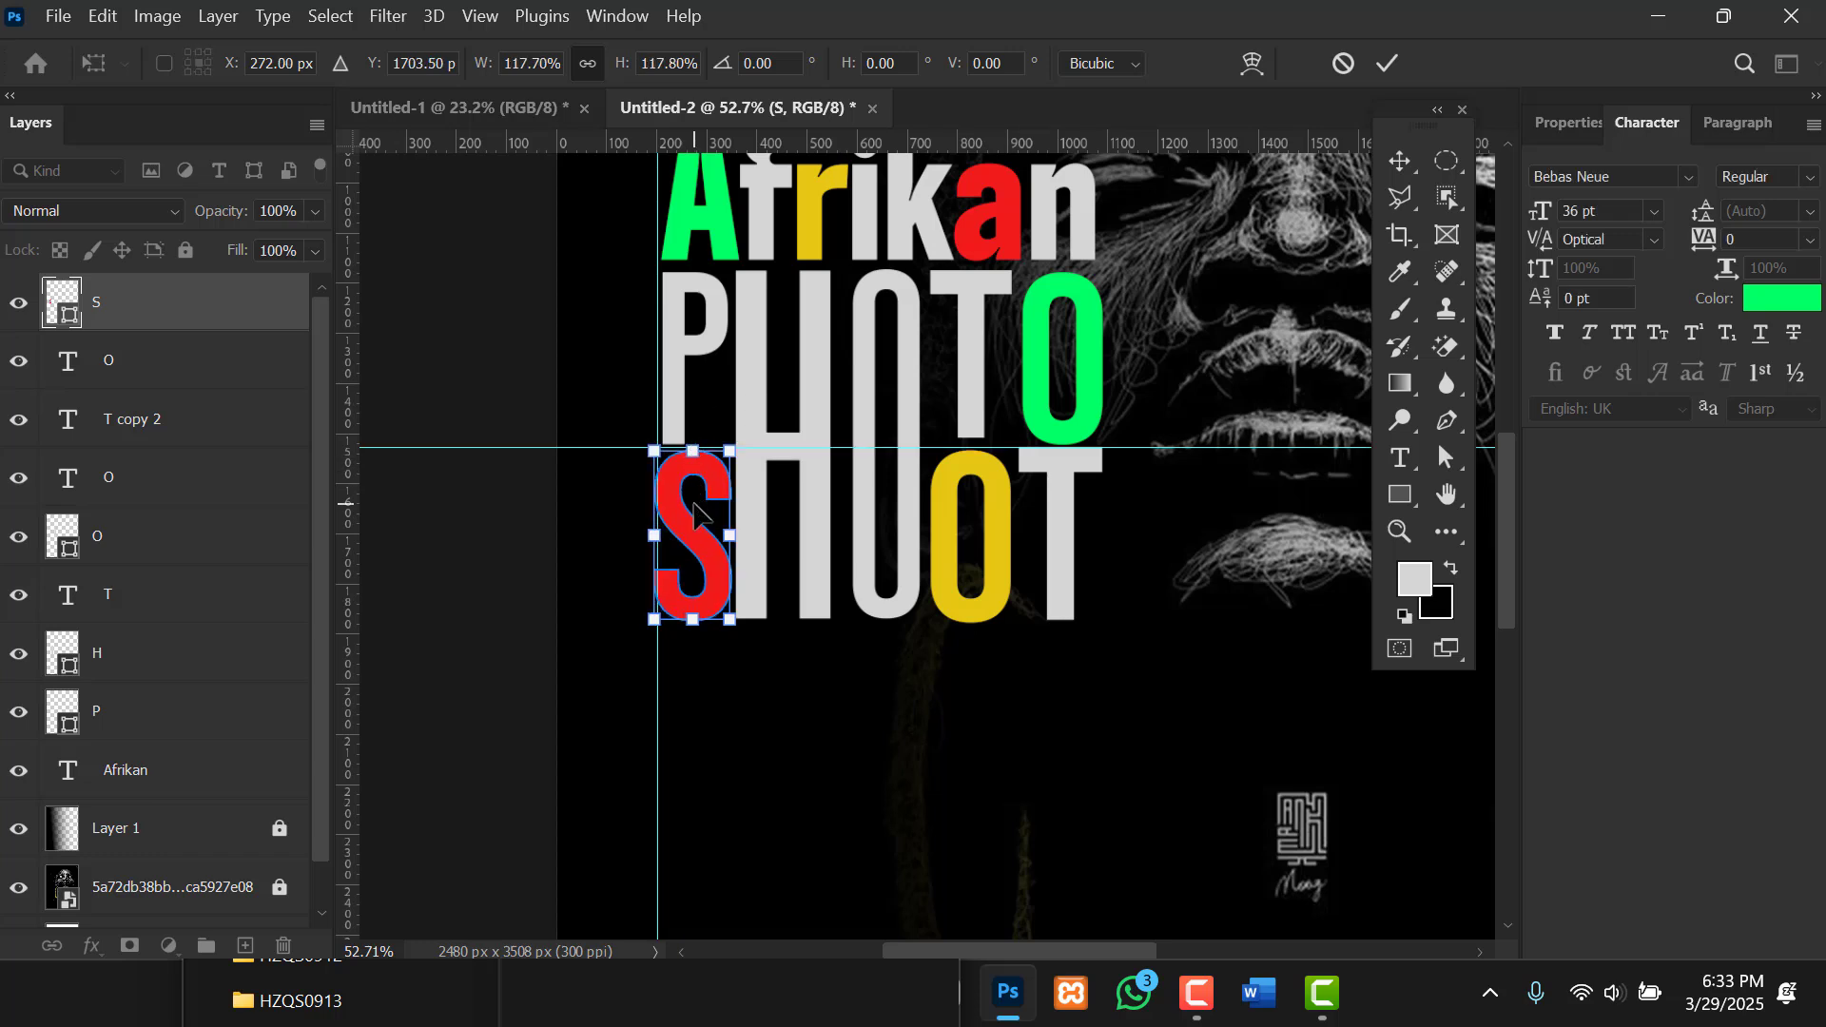
pyautogui.click(513, 512)
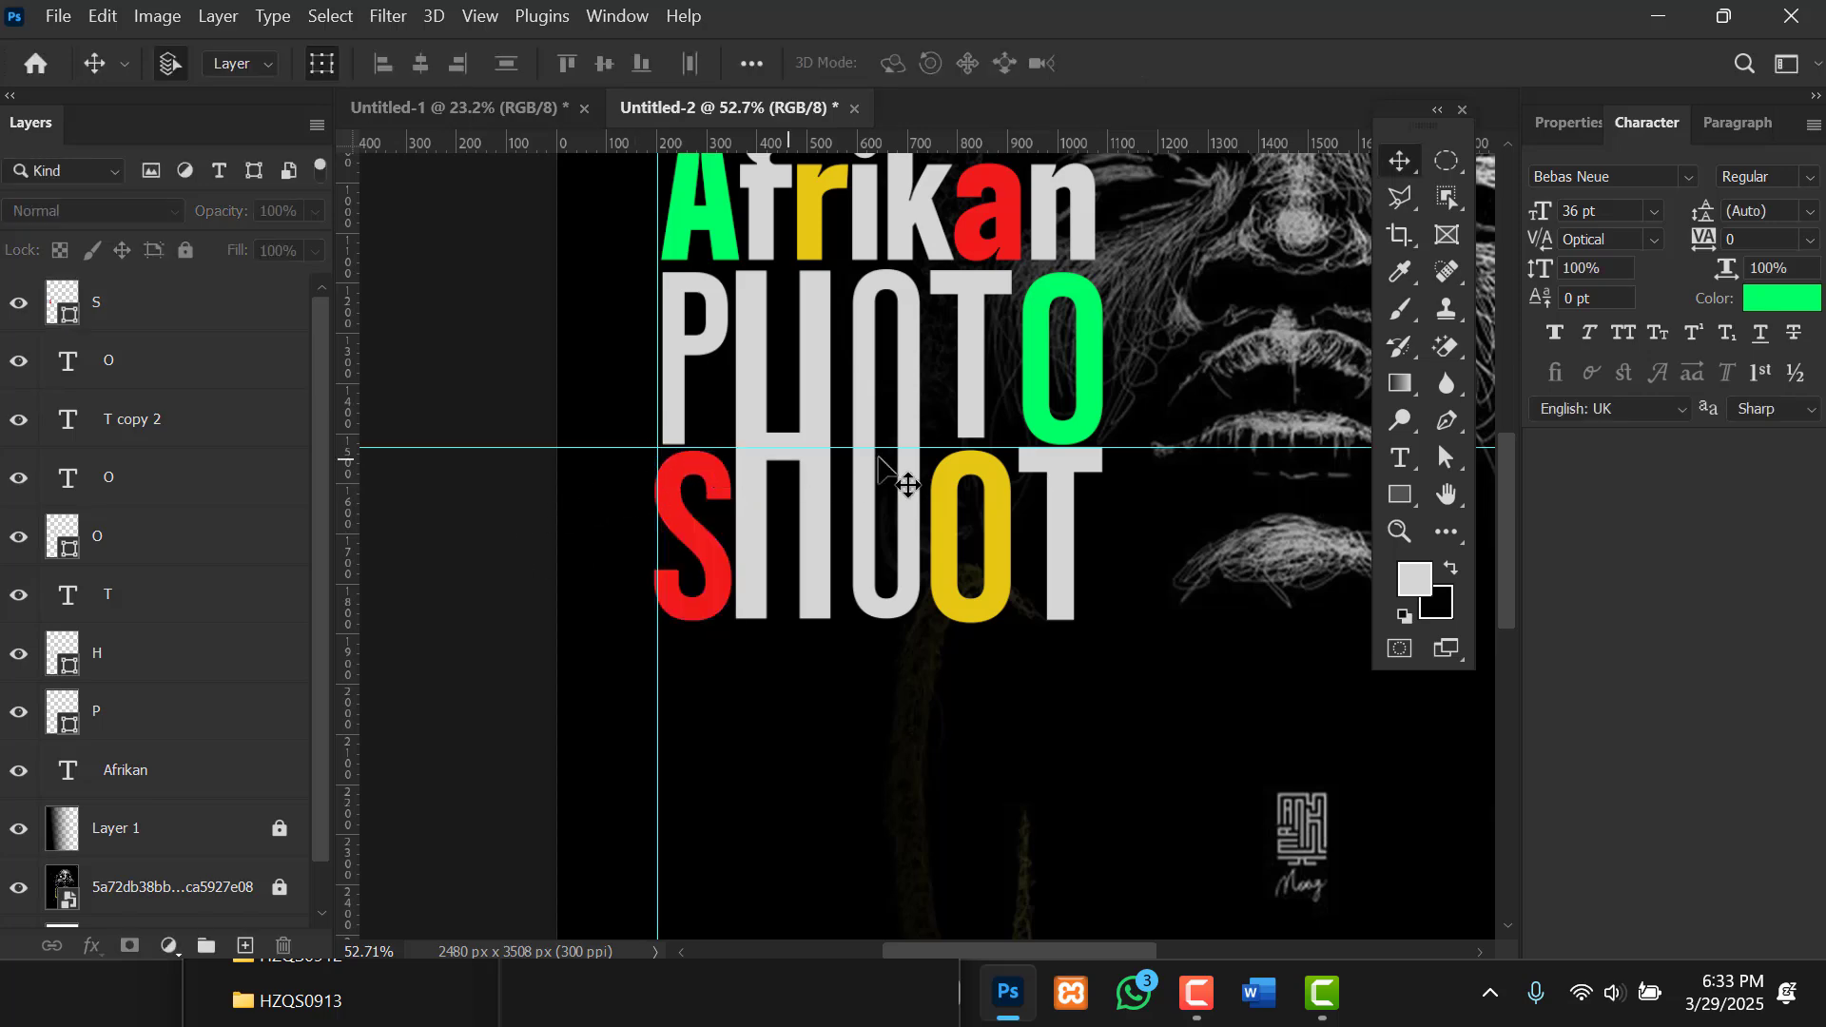
# Fine-tune the horizontal guide to the top of the yellow O and scale the T of SHOOT to 98.79% to match it.
pyautogui.scroll(6, 754, 487)
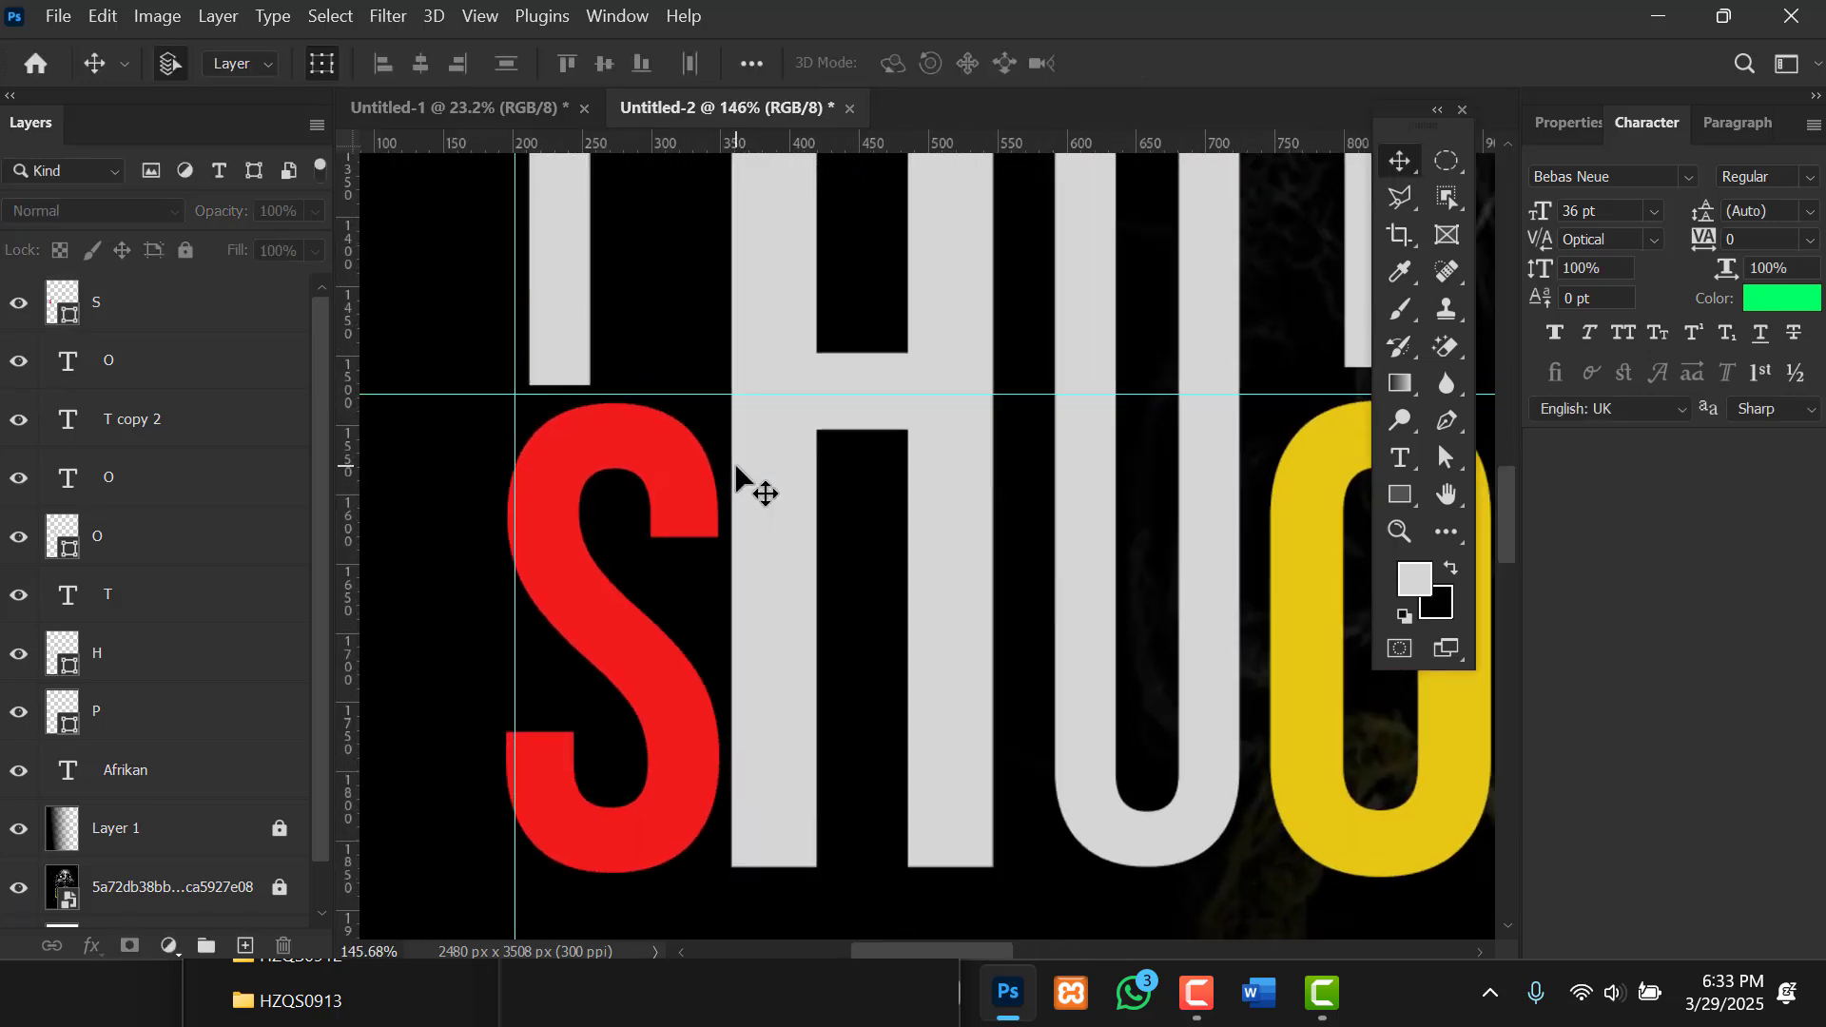
pyautogui.scroll(-1, 588, 440)
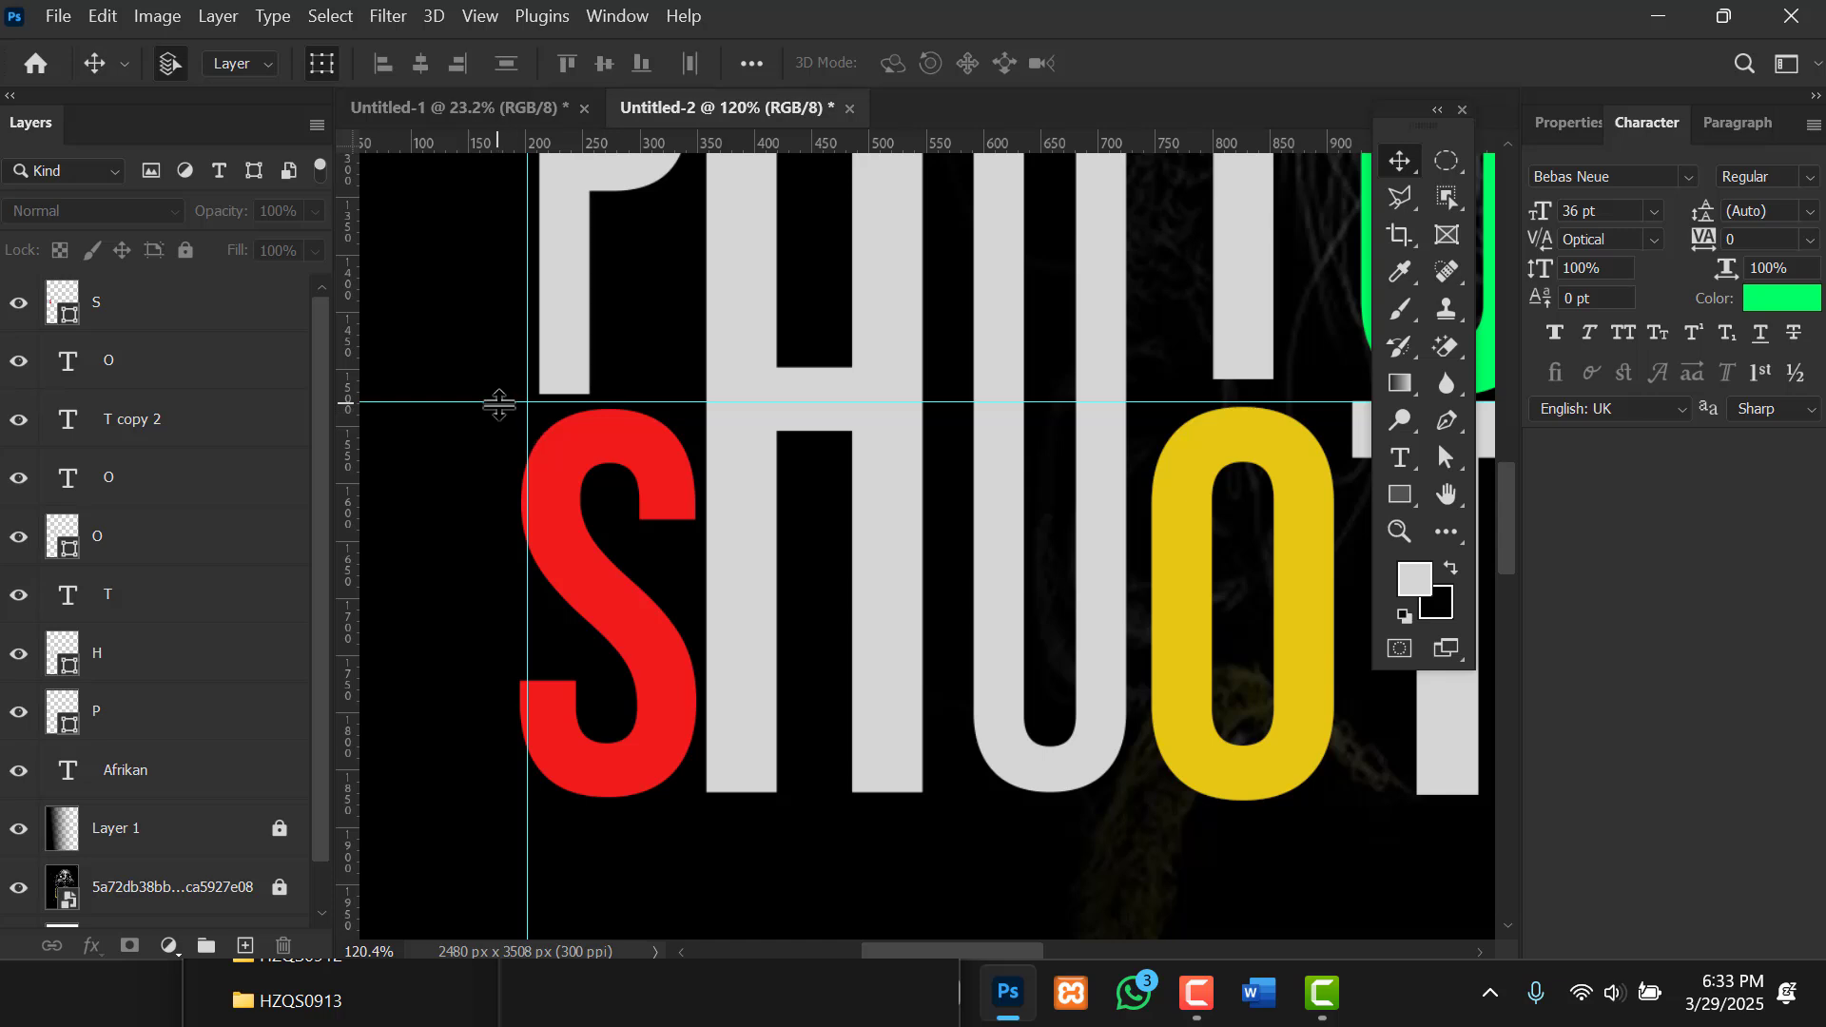
pyautogui.moveTo(498, 404); pyautogui.dragTo(498, 408)
pyautogui.moveTo(1001, 436); pyautogui.dragTo(710, 464)
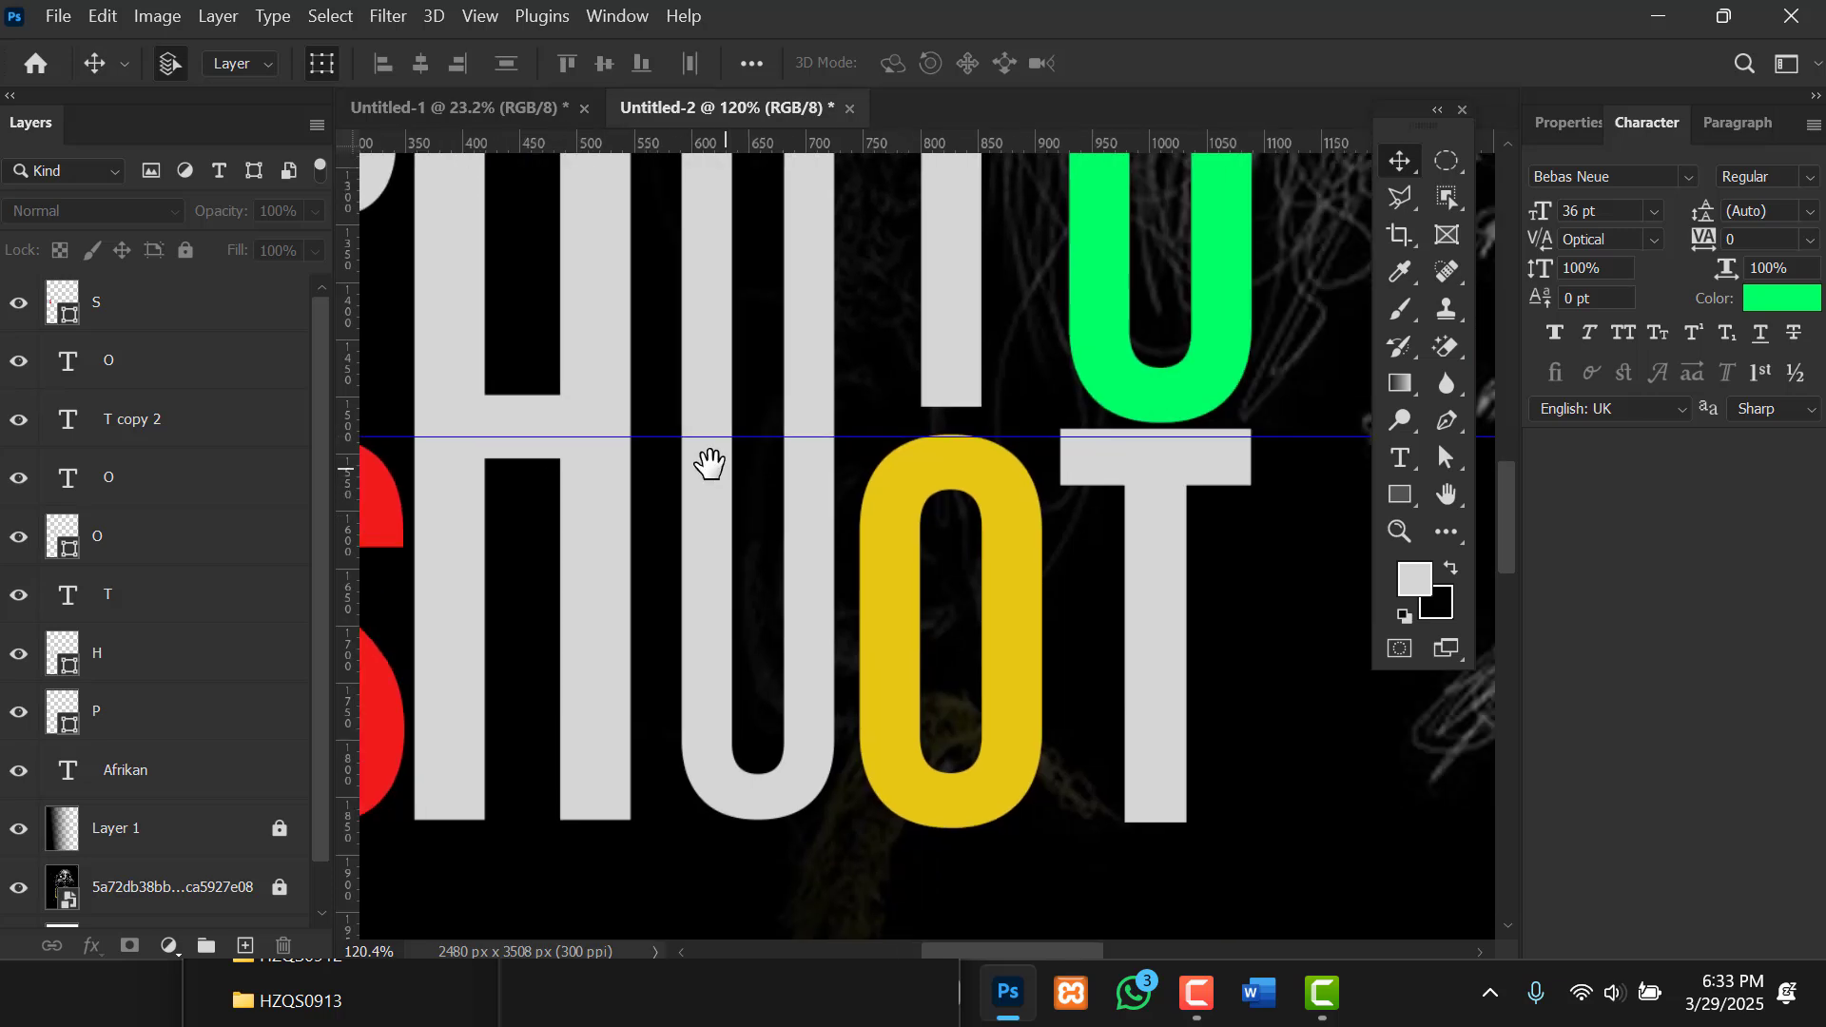
pyautogui.click(1031, 446)
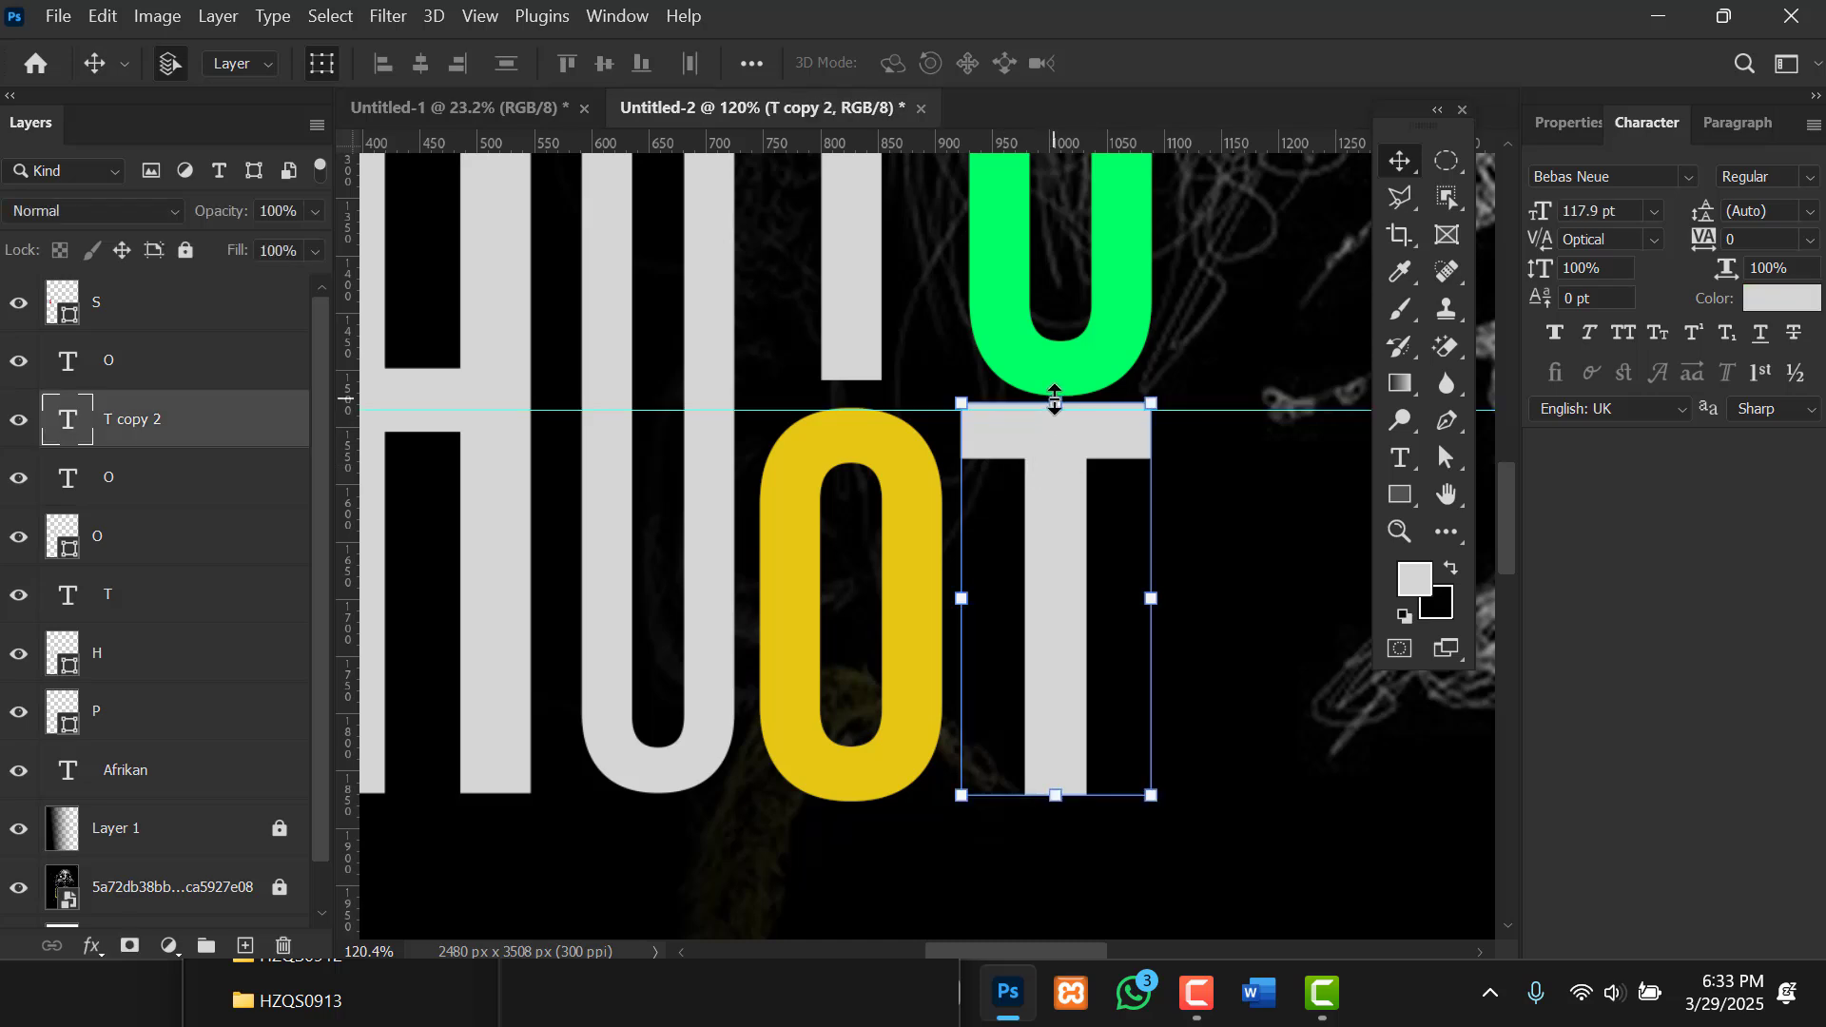
pyautogui.click(1057, 399)
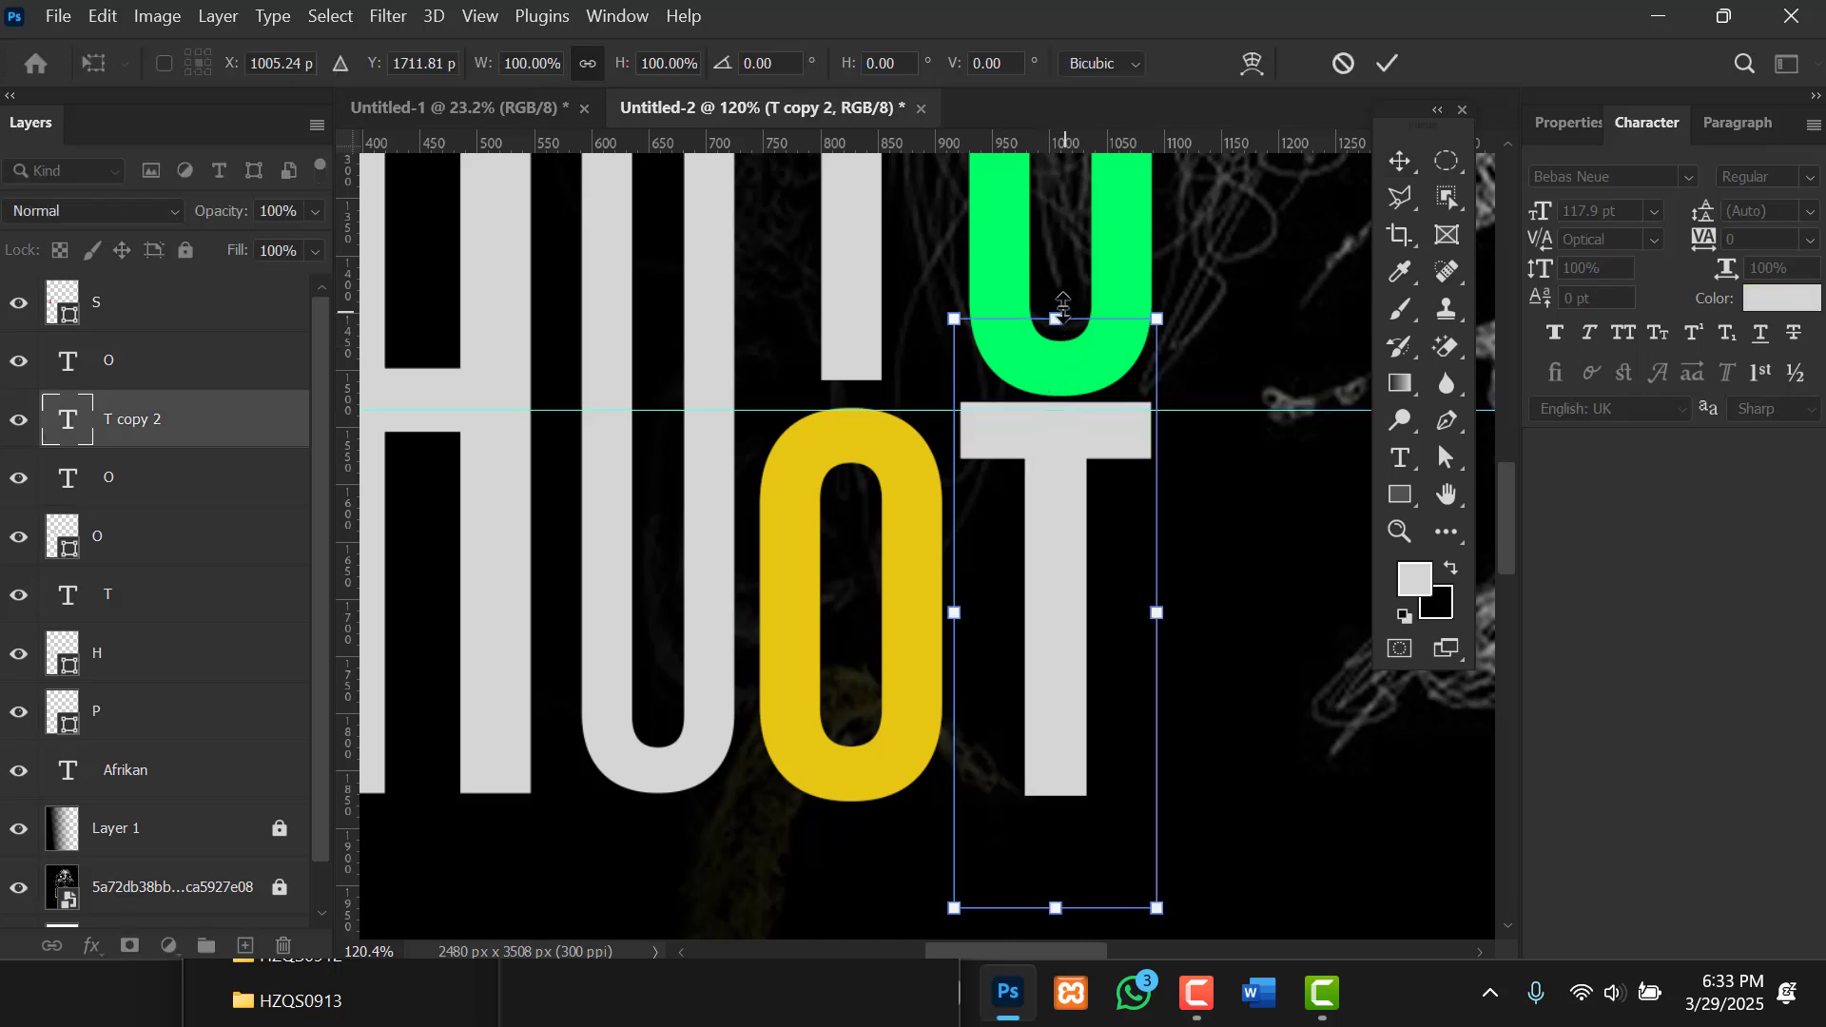
pyautogui.moveTo(1056, 317); pyautogui.dragTo(1061, 316)
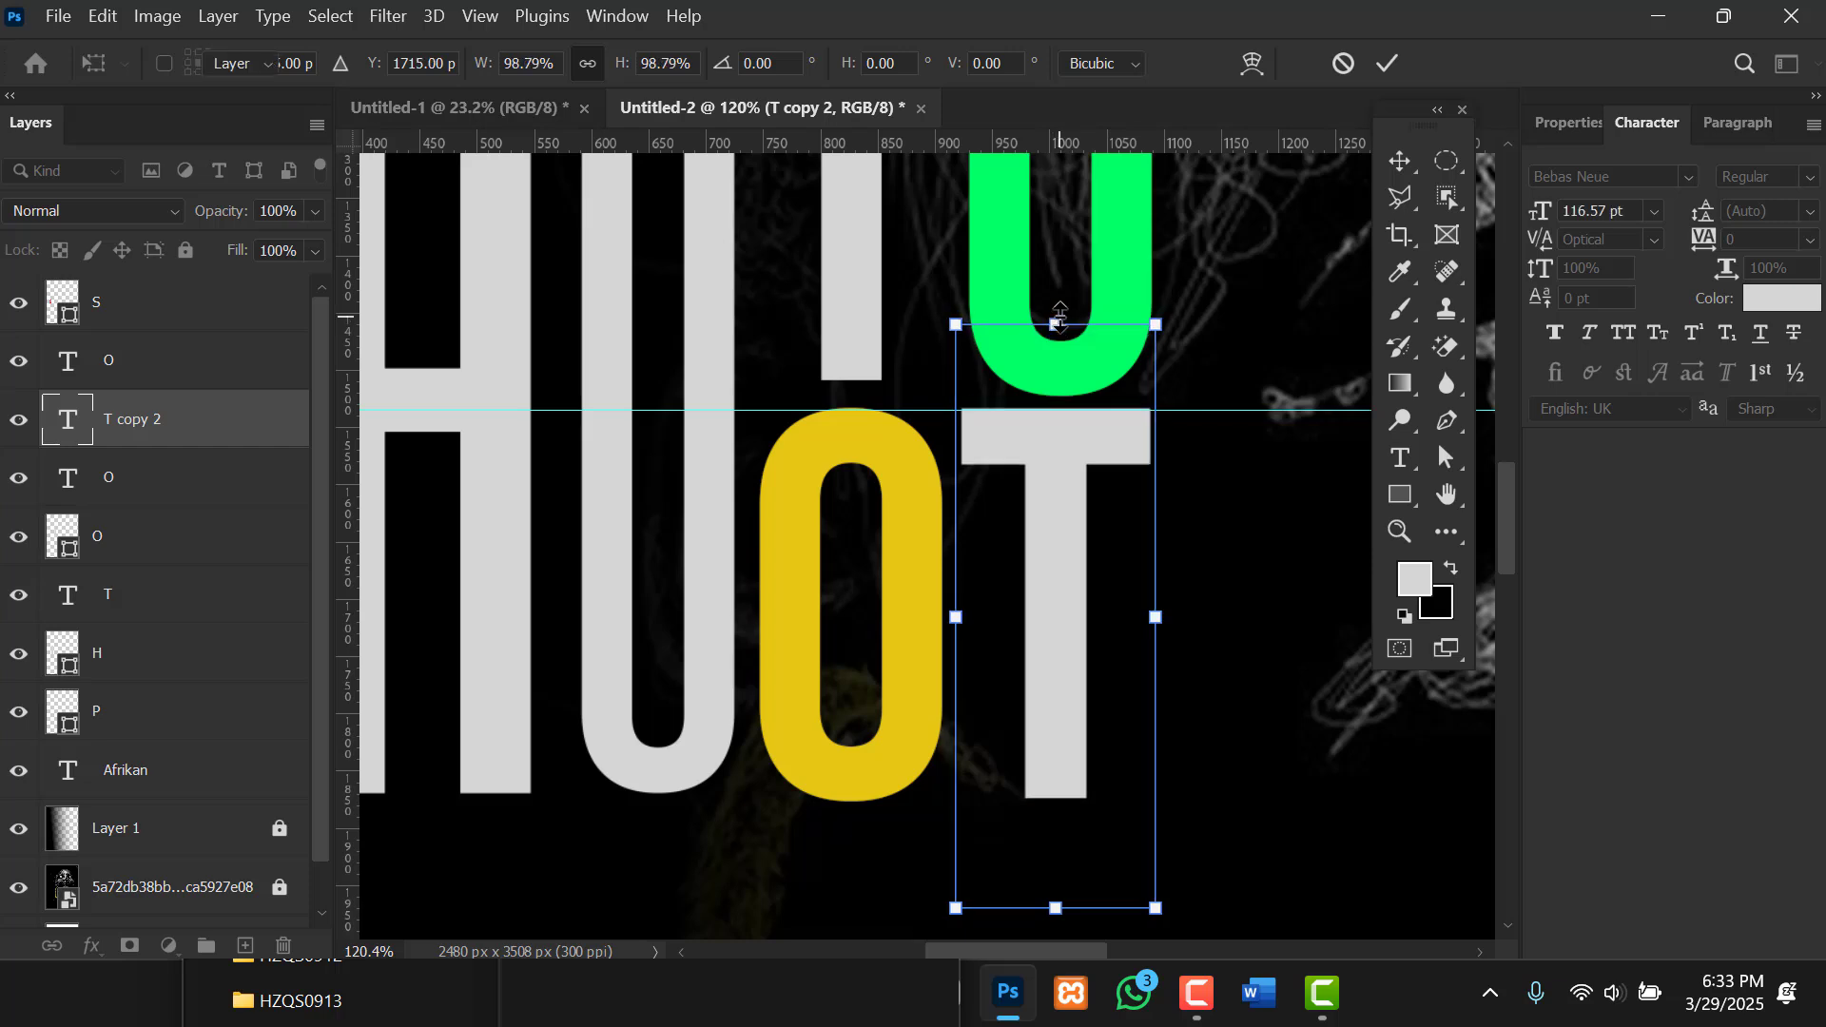
pyautogui.press('Return')
# Examine the OUR SERVICES banner in the finished flyer Untitled-1, and return to Untitled-2.
pyautogui.scroll(-5, 1060, 317)
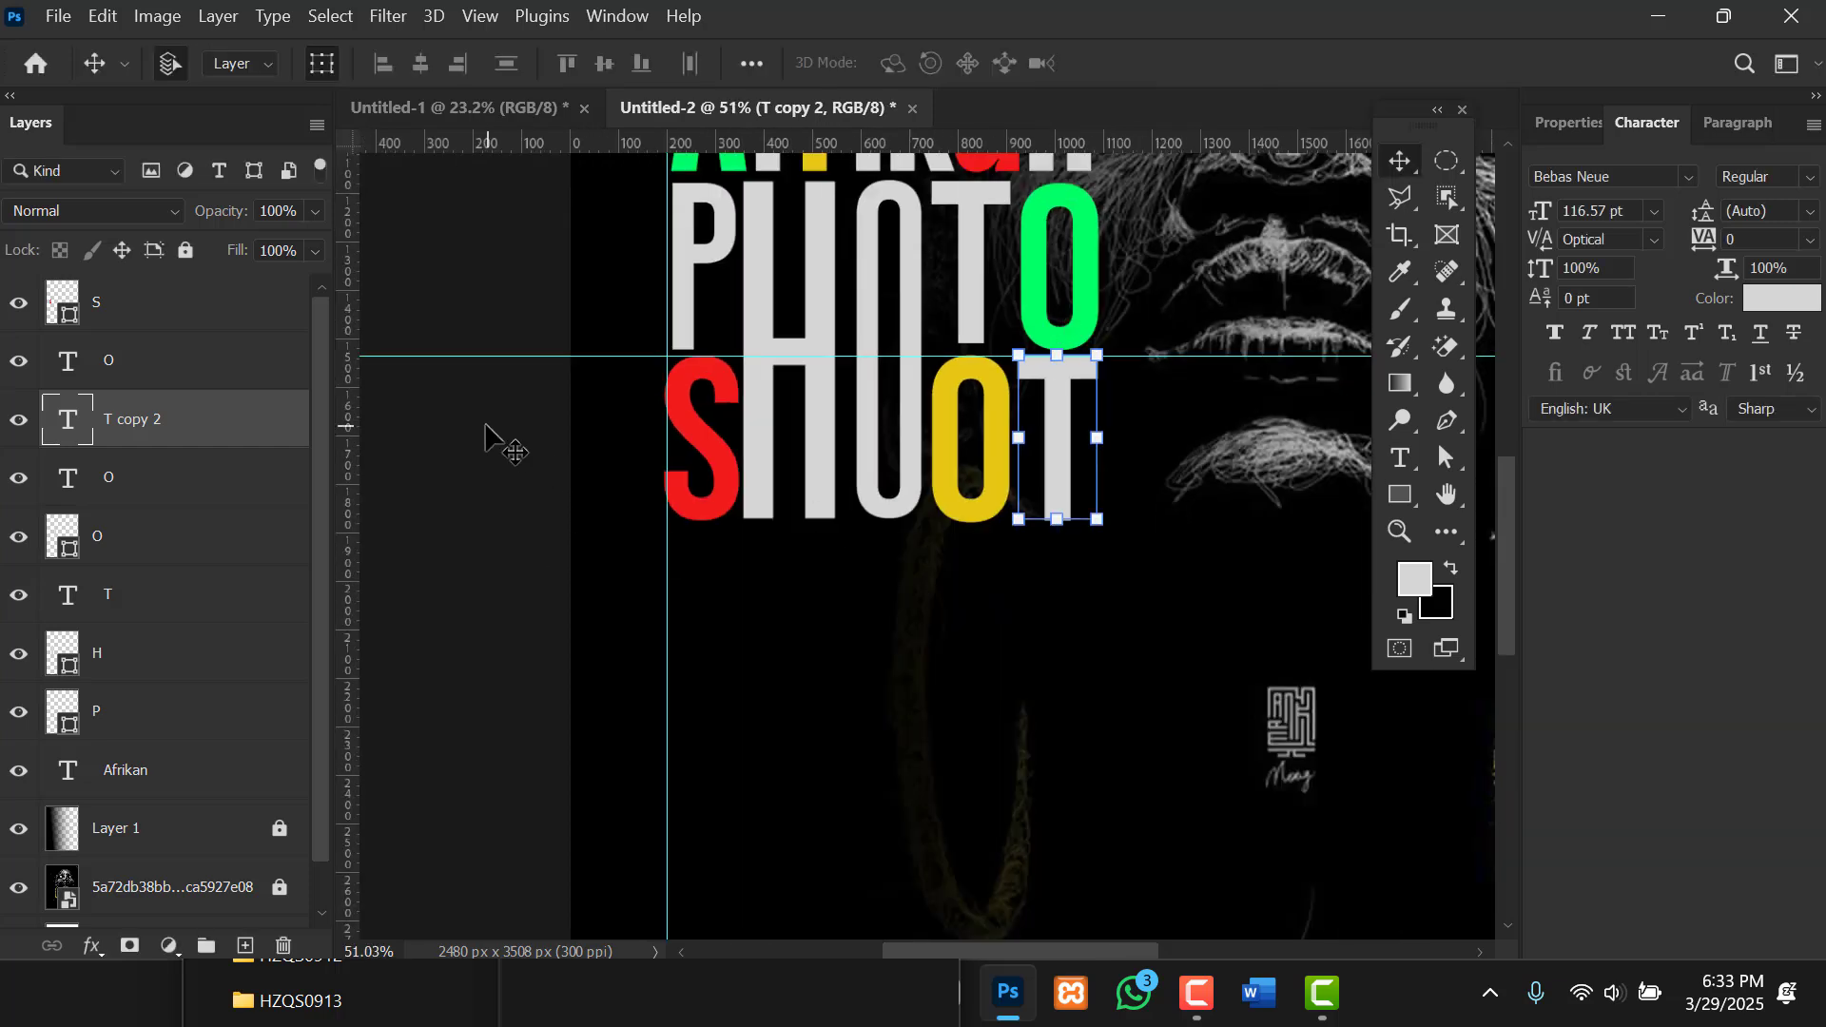
pyautogui.scroll(-5, 802, 504)
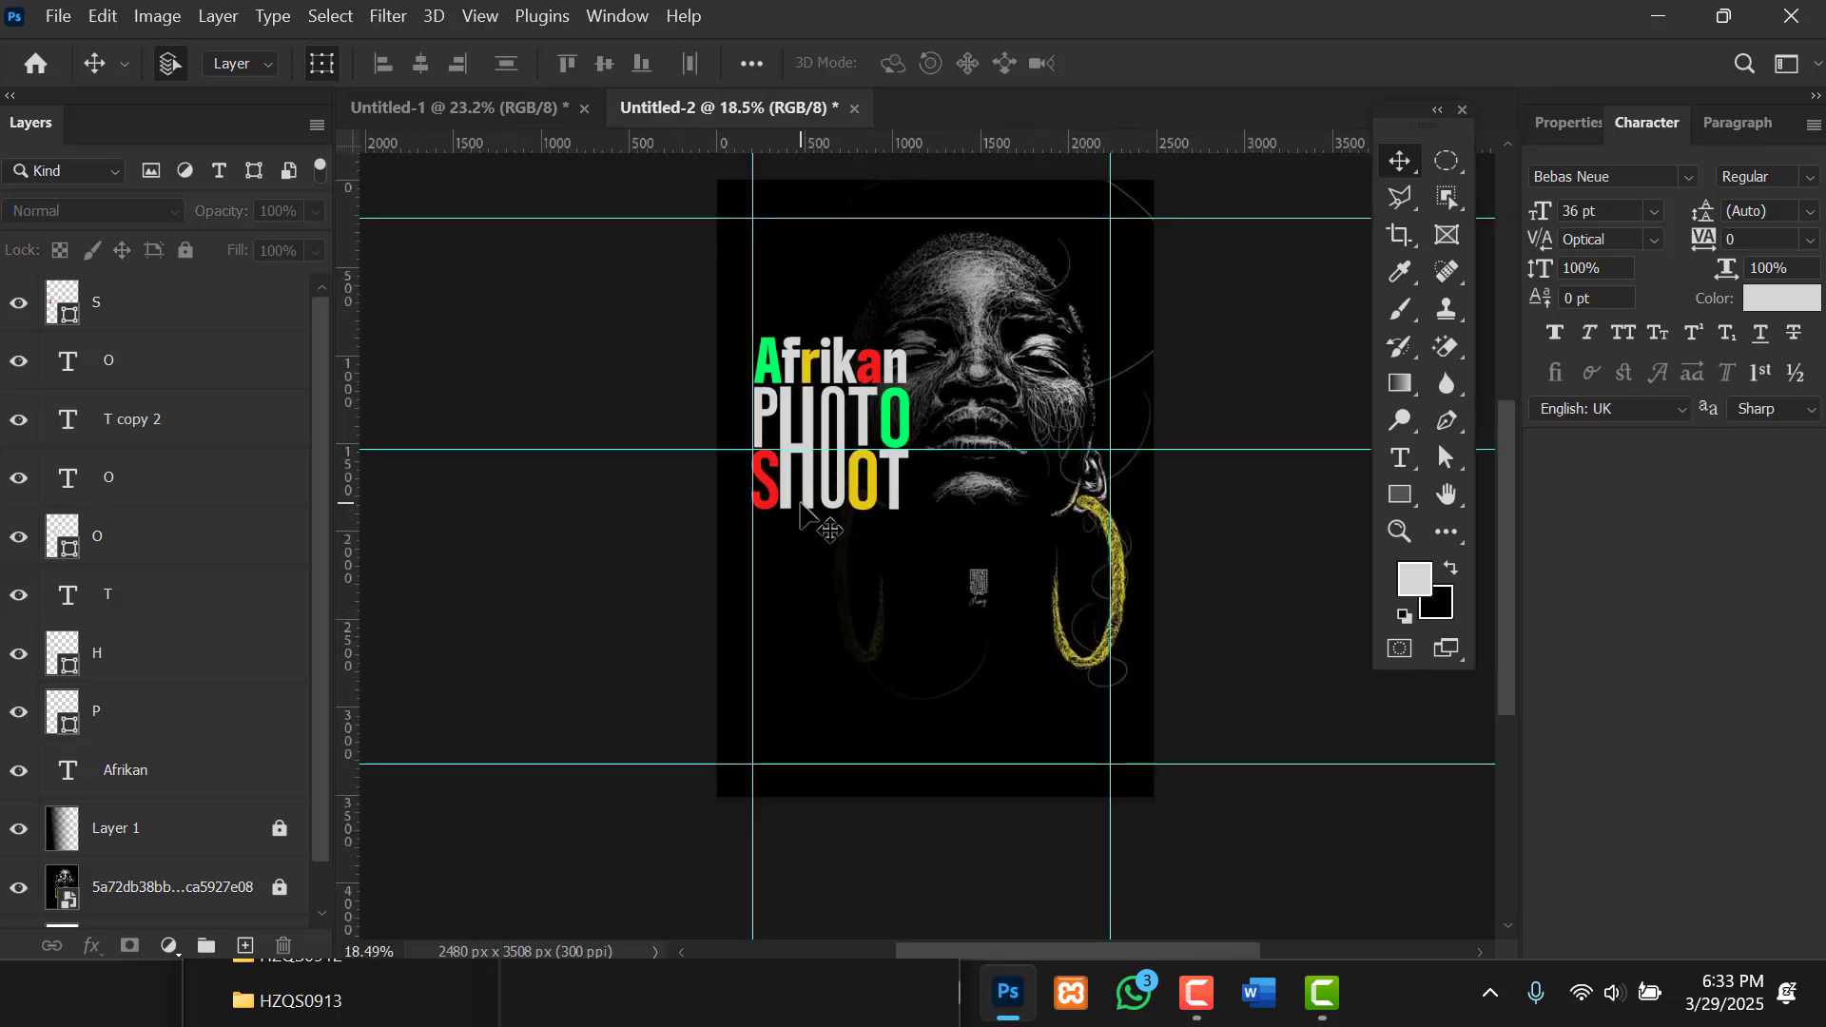
pyautogui.moveTo(989, 437); pyautogui.dragTo(937, 428)
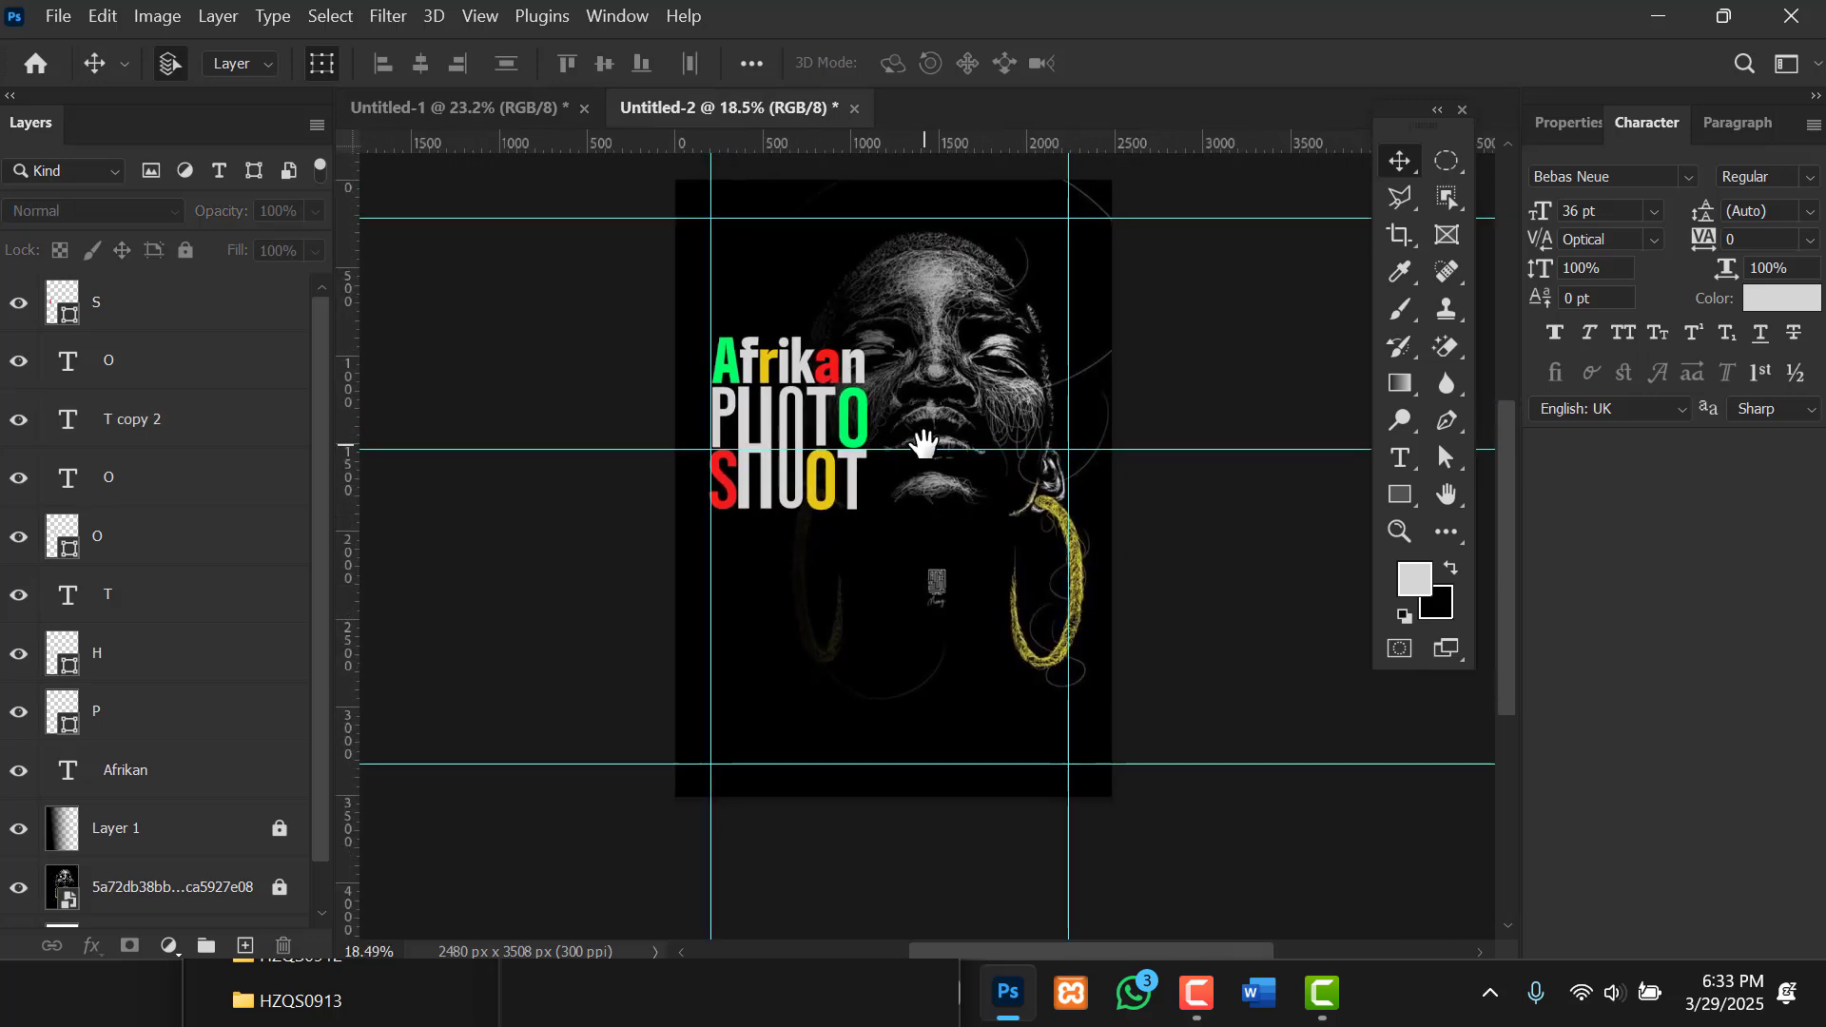
pyautogui.click(466, 107)
pyautogui.scroll(5, 731, 632)
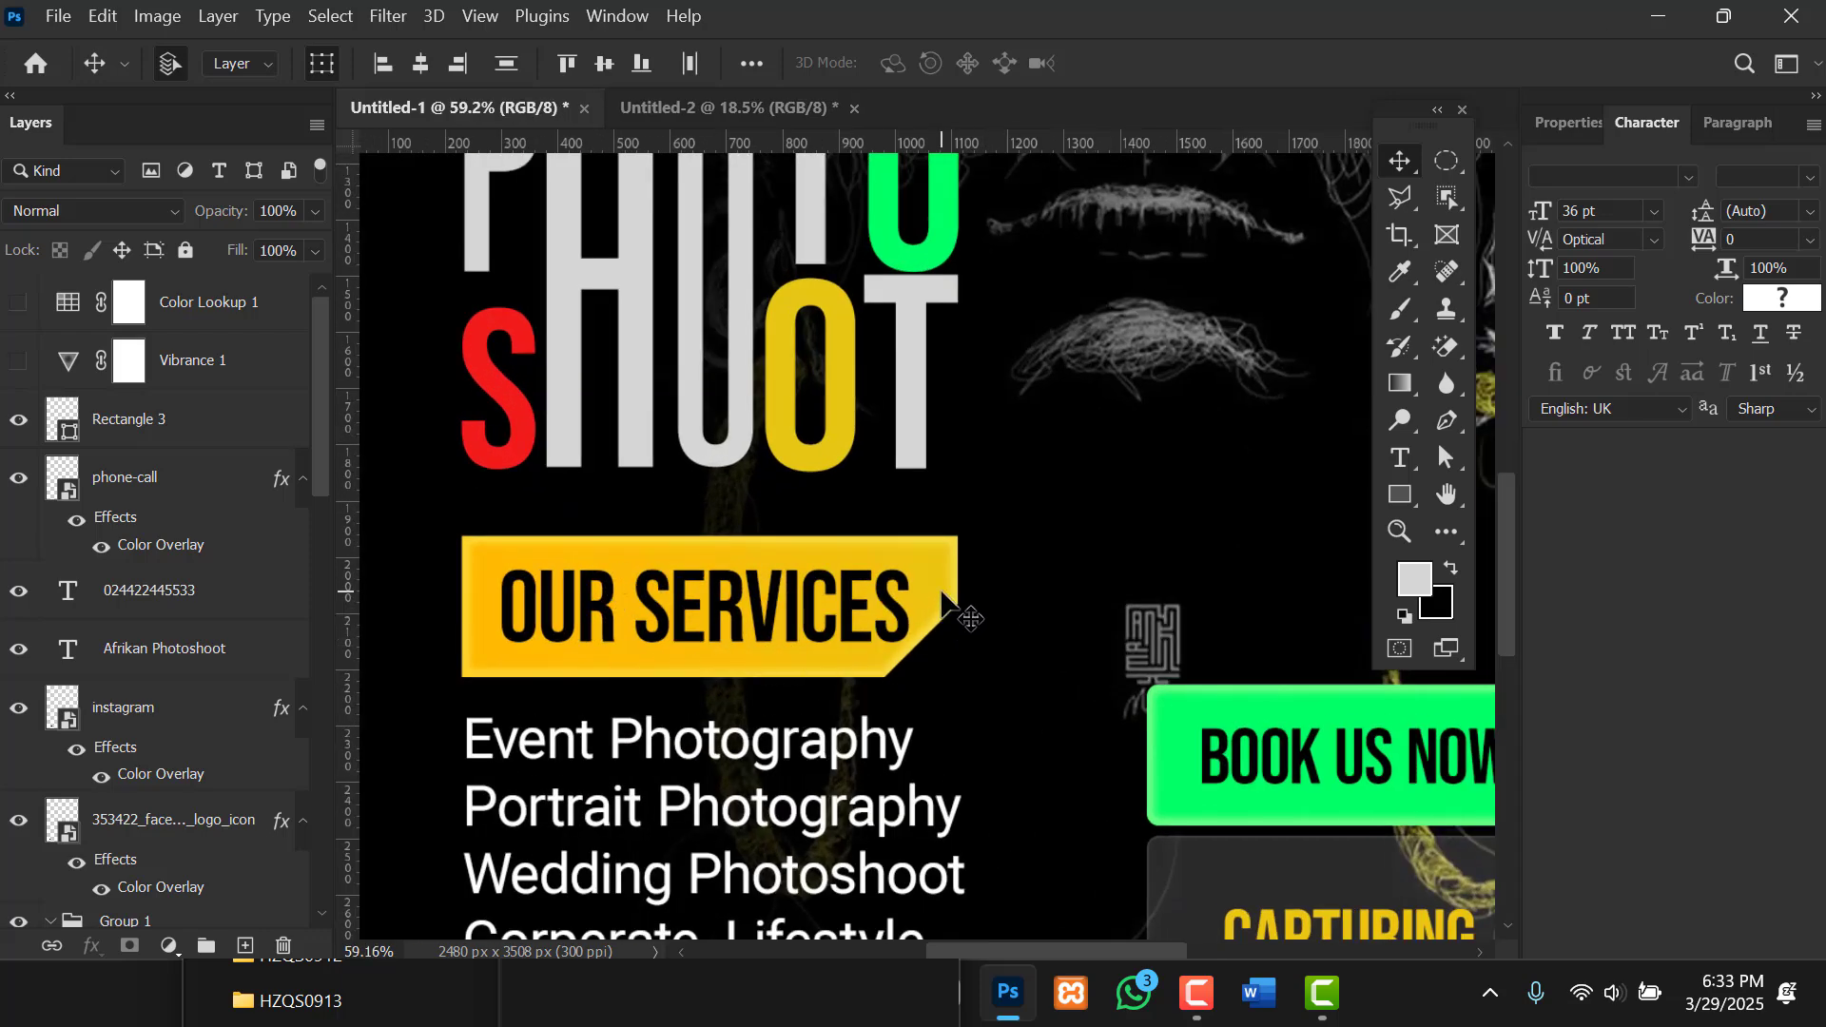
pyautogui.click(941, 609)
pyautogui.scroll(-3, 940, 599)
pyautogui.scroll(-2, 951, 614)
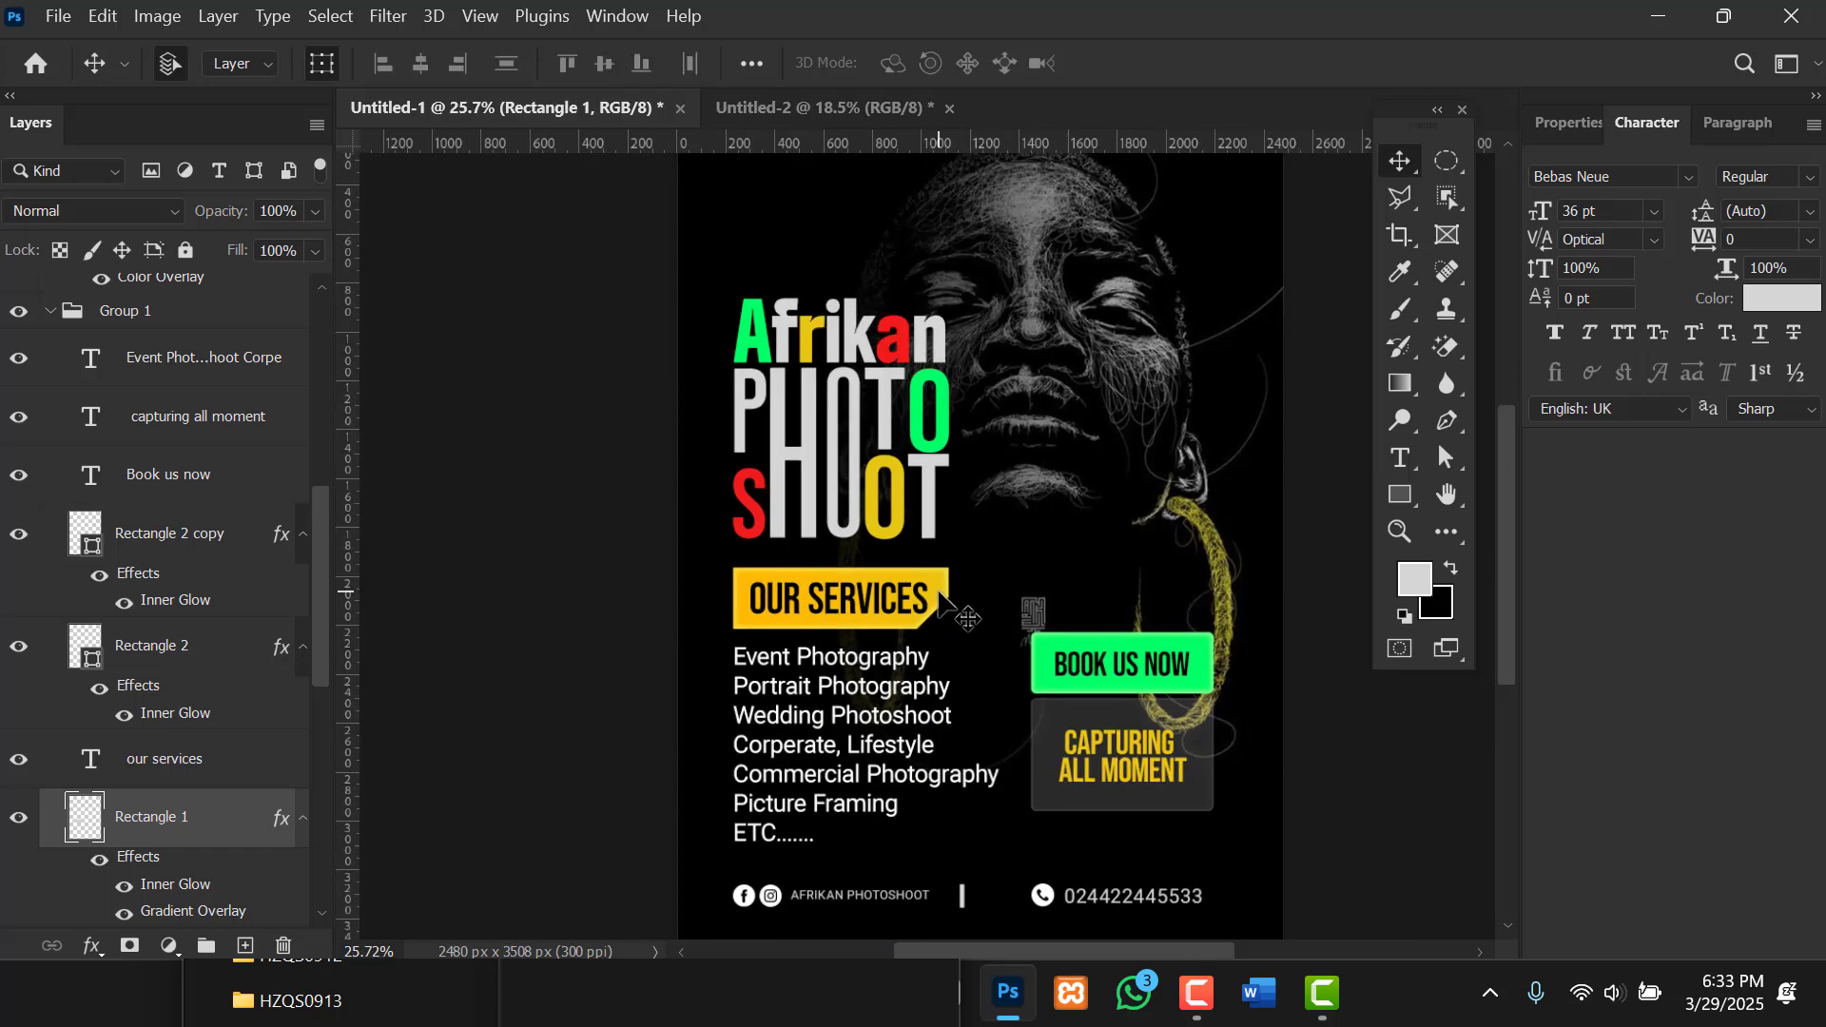
pyautogui.click(789, 108)
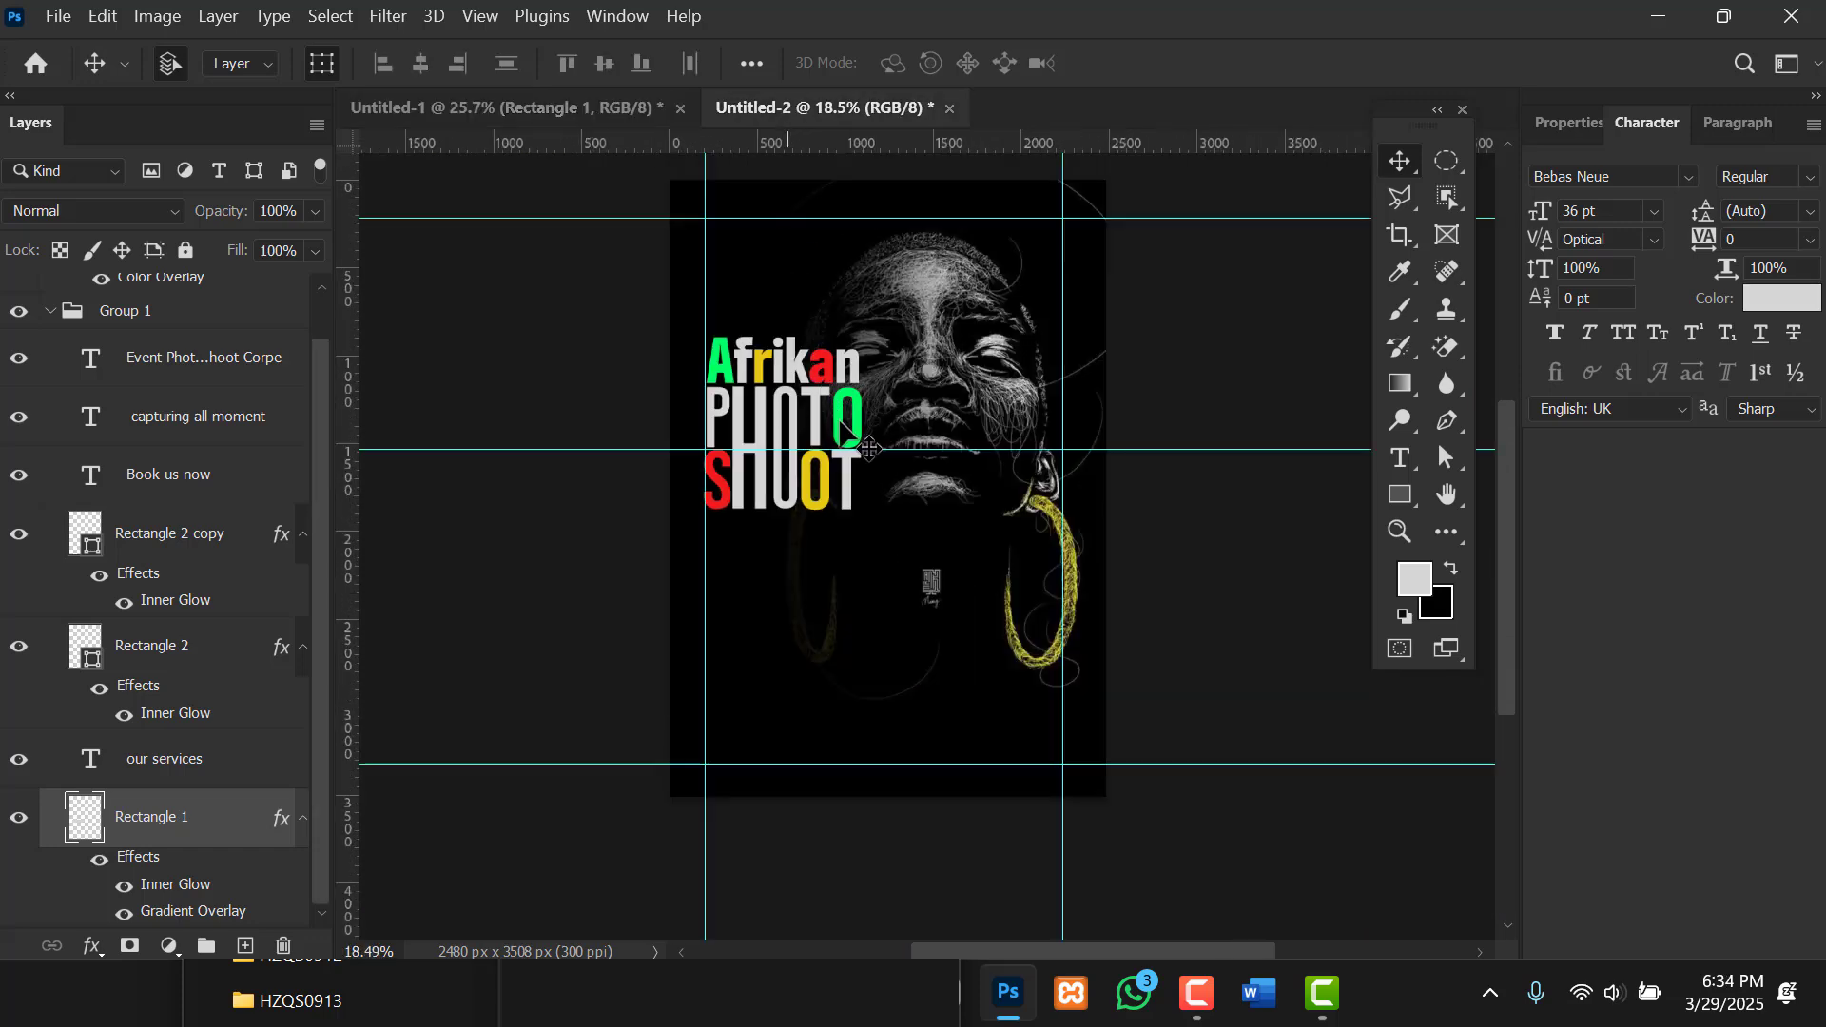
# Draw a light grey rectangle about 918 by 293 px below SHOOT, starting at the left margin guide.
pyautogui.scroll(2, 827, 581)
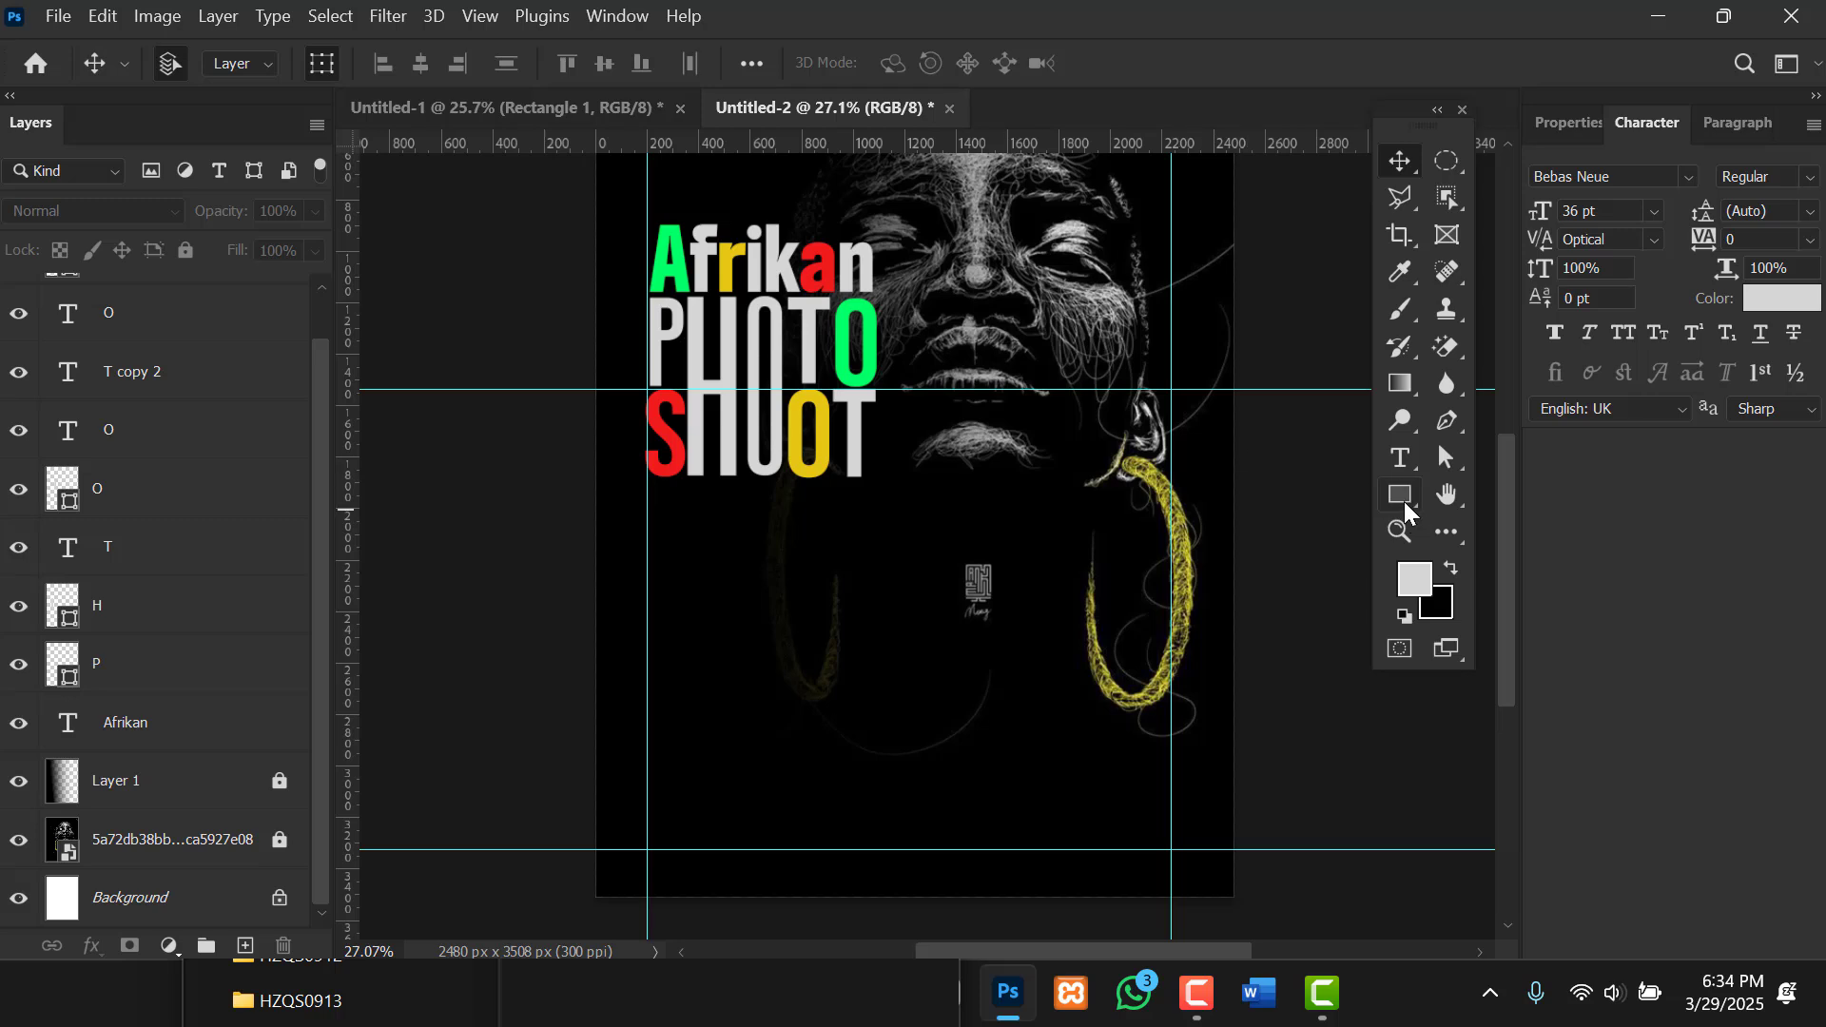
pyautogui.click(1399, 504)
pyautogui.click(1493, 495)
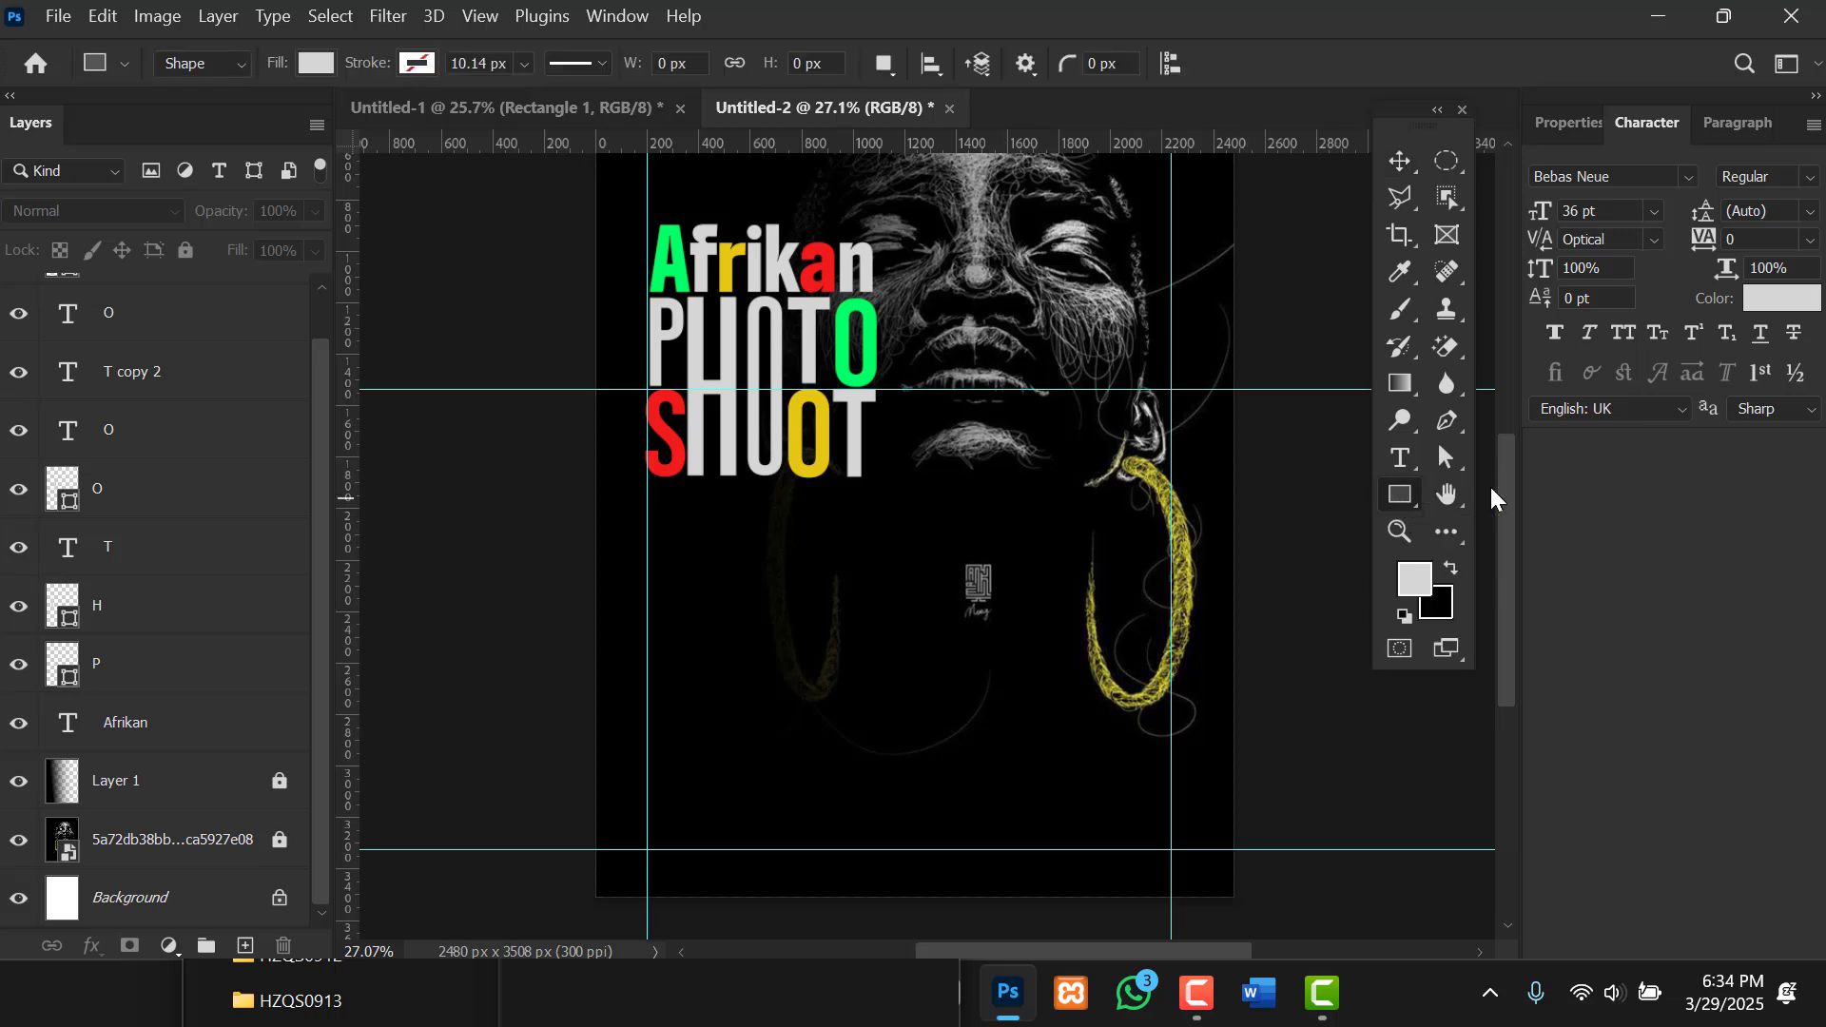
pyautogui.moveTo(647, 505); pyautogui.dragTo(879, 578)
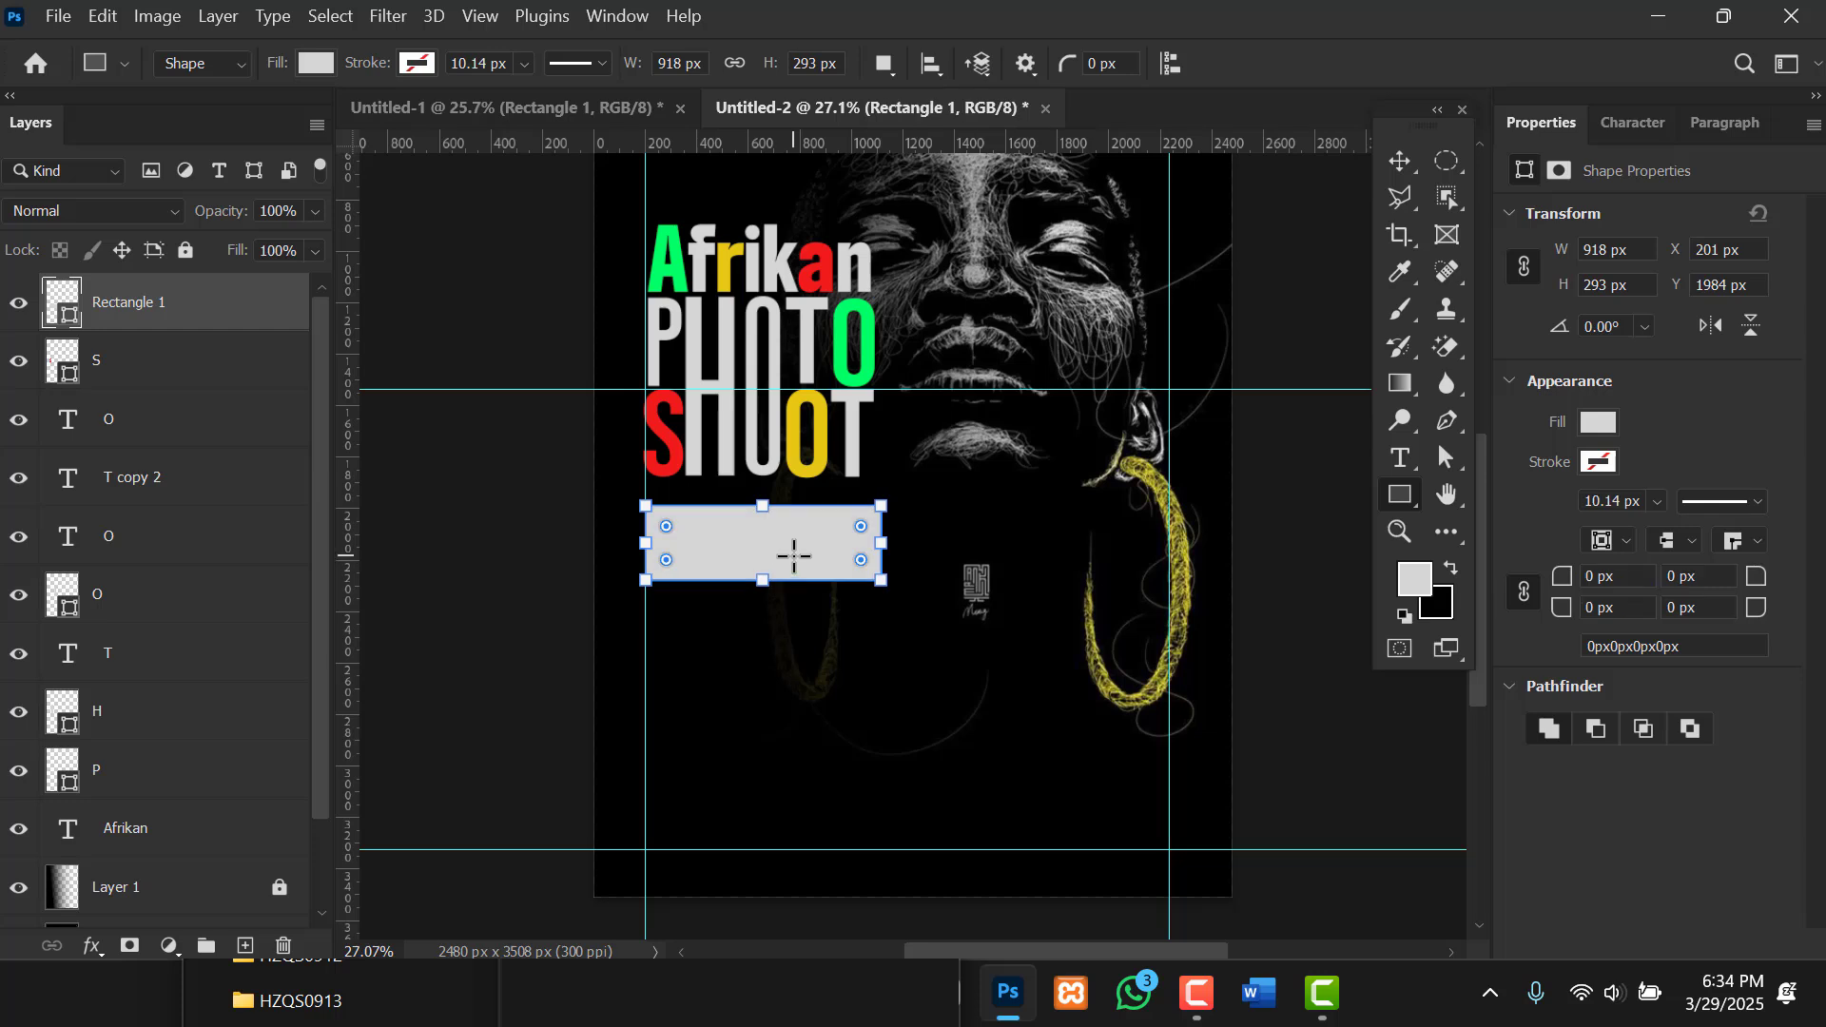
pyautogui.press('v')
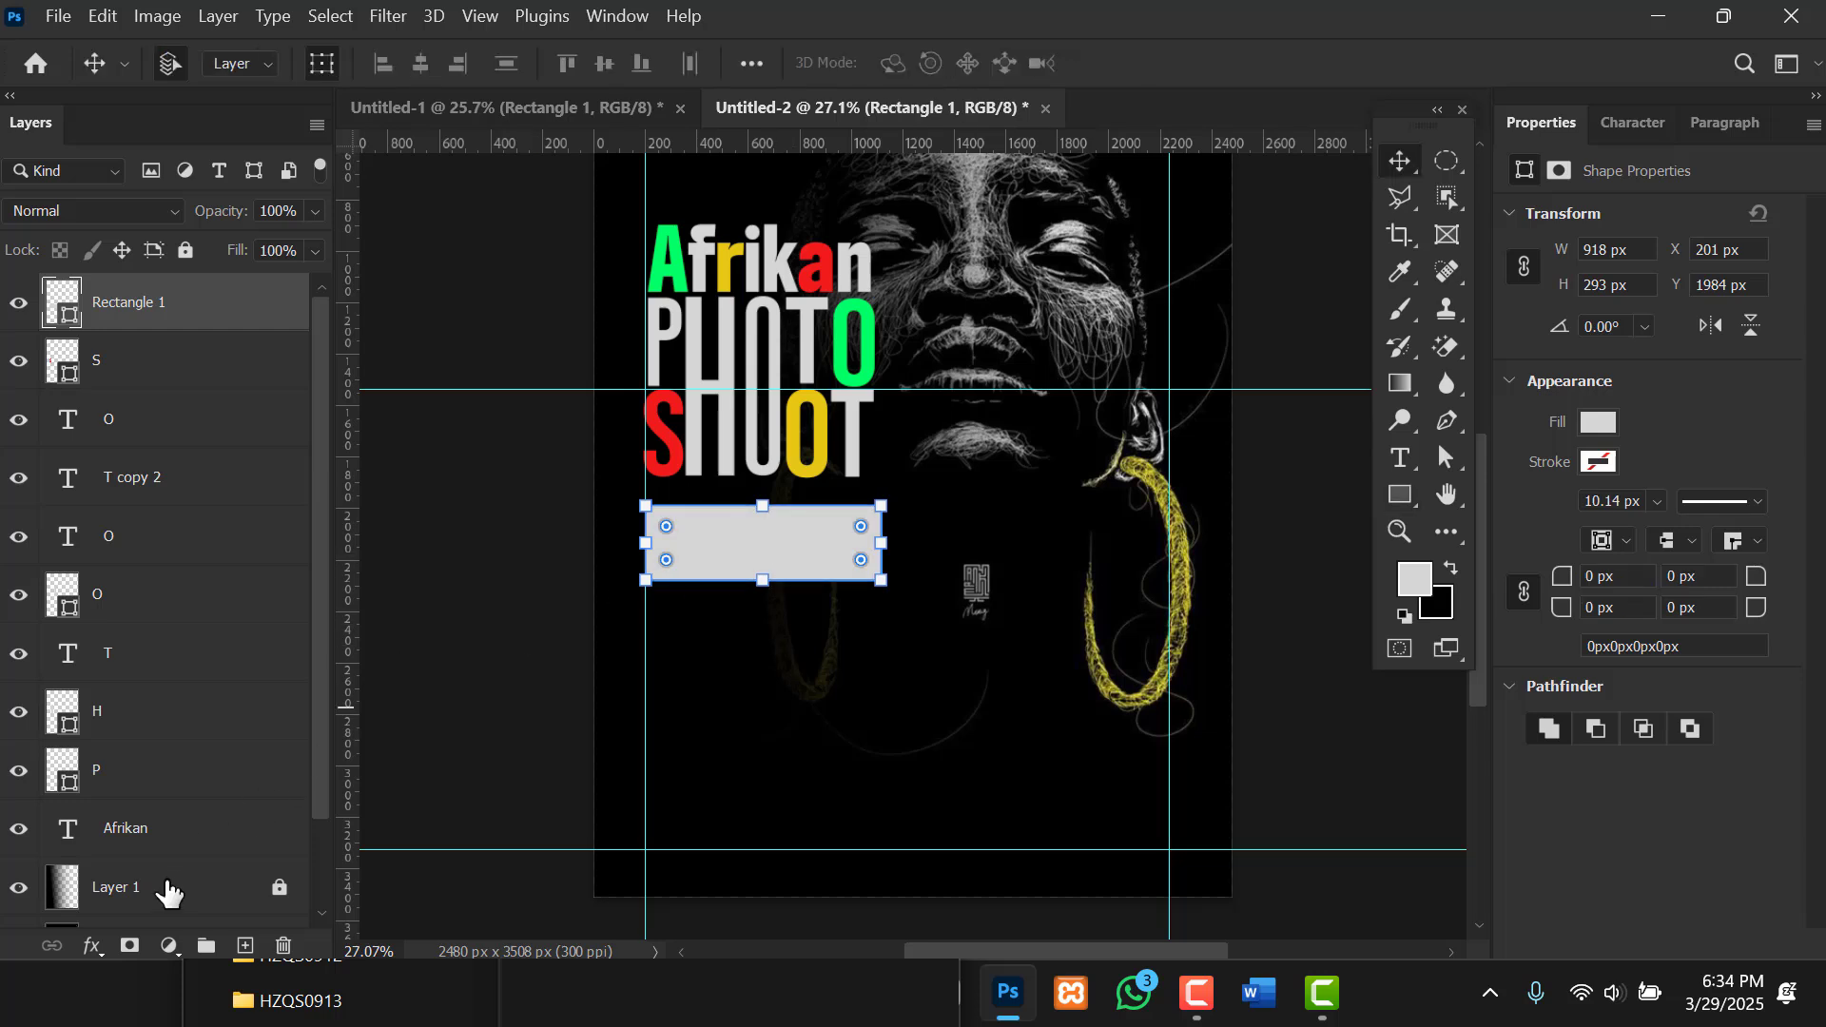
# Add a reversed linear orange-to-yellow Gradient Overlay to the rectangle, with a 20° angle and 150% scale.
pyautogui.click(91, 947)
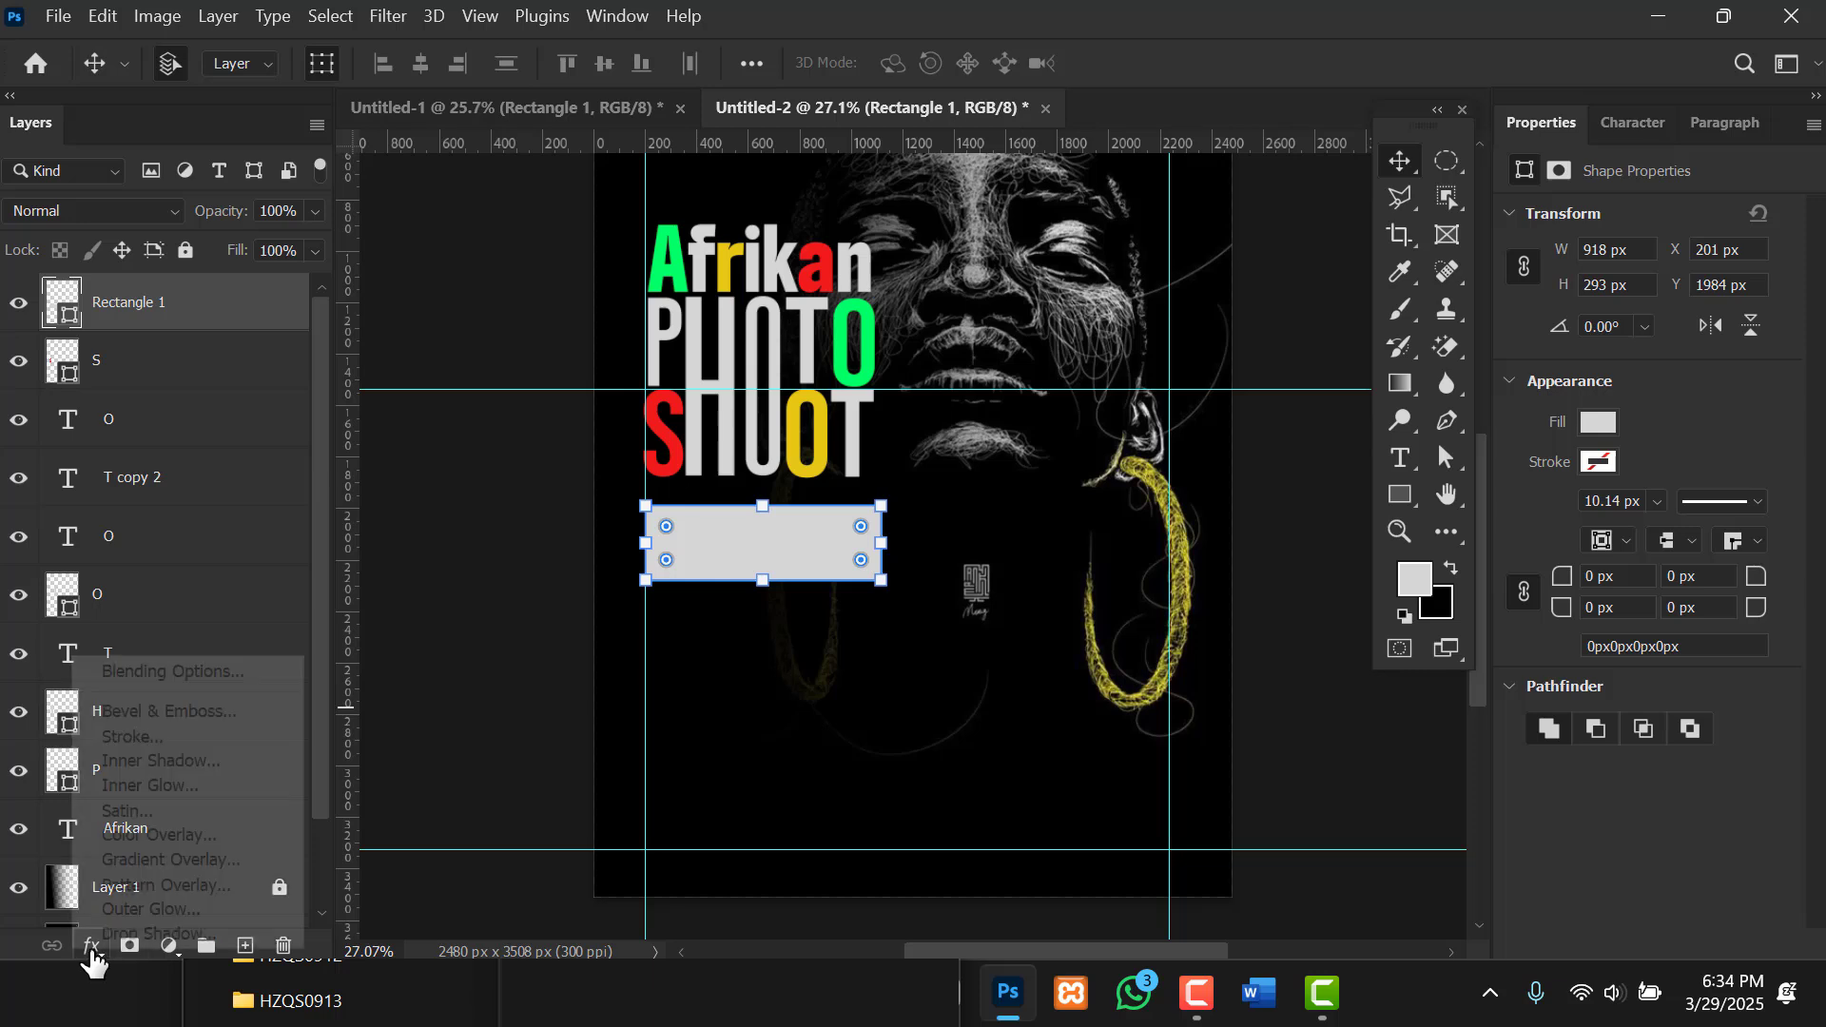
pyautogui.click(172, 861)
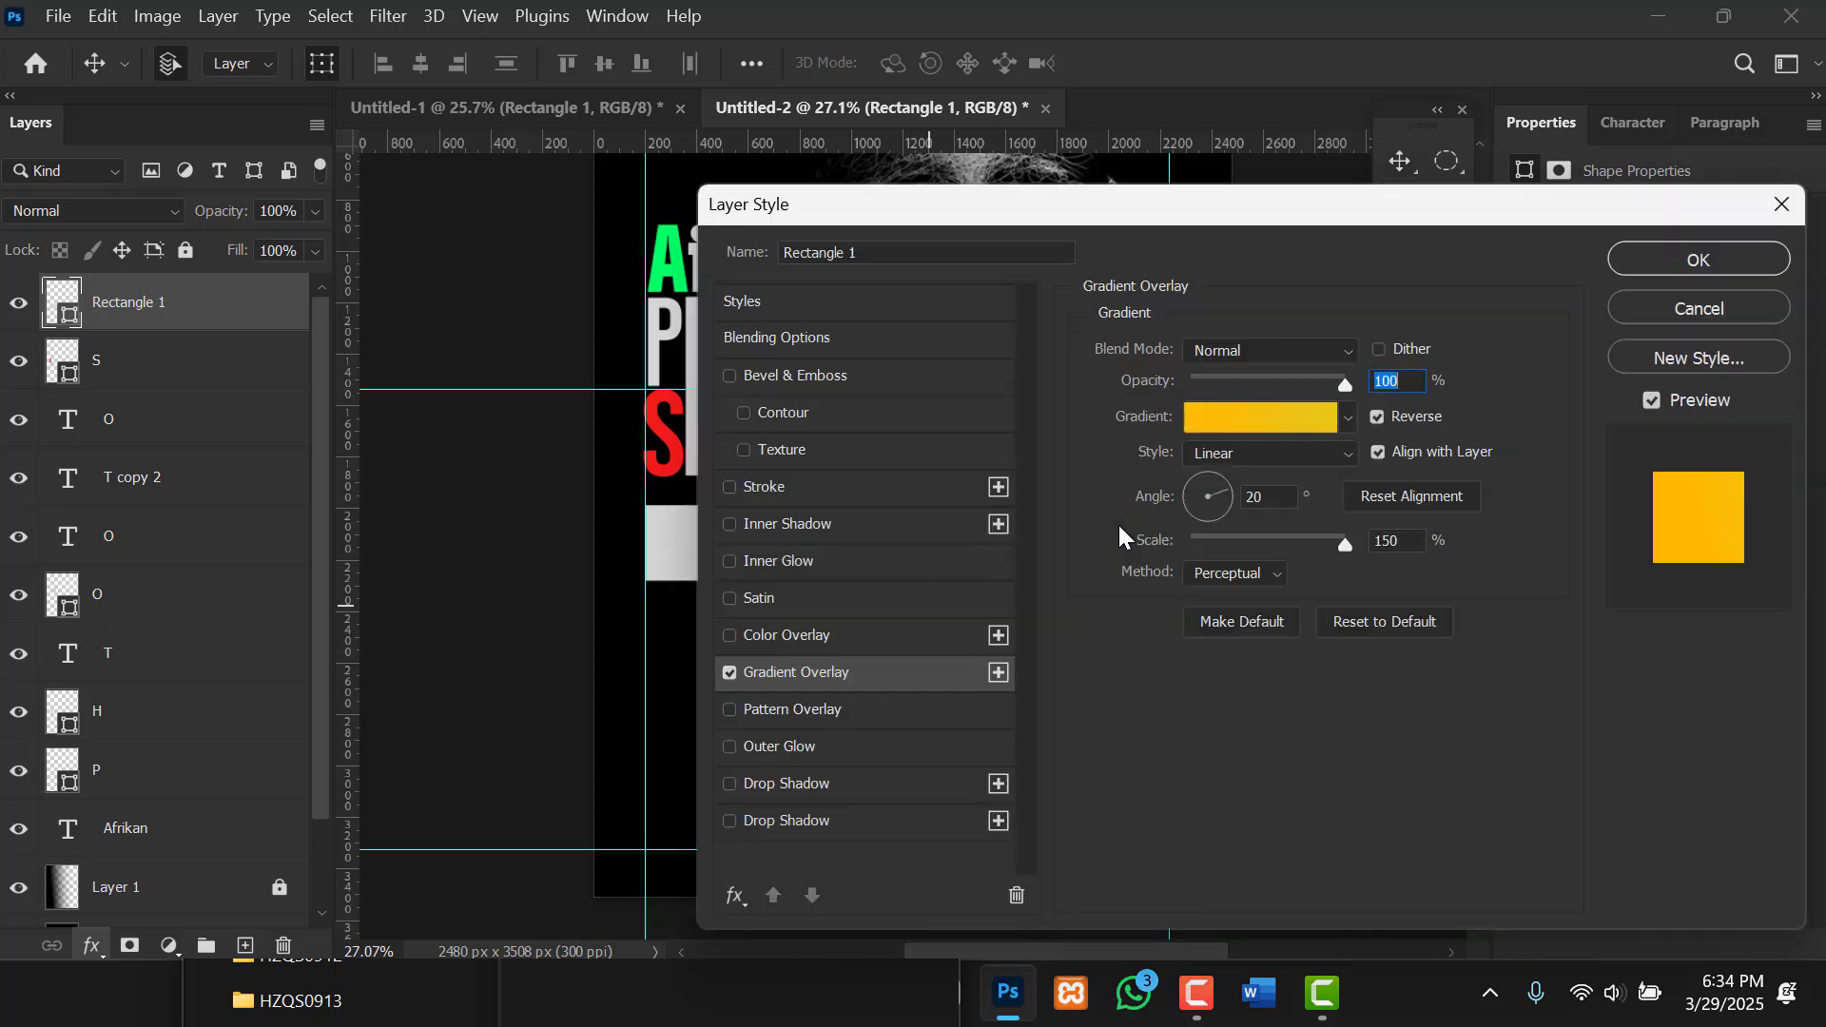
pyautogui.moveTo(925, 221); pyautogui.dragTo(1265, 289)
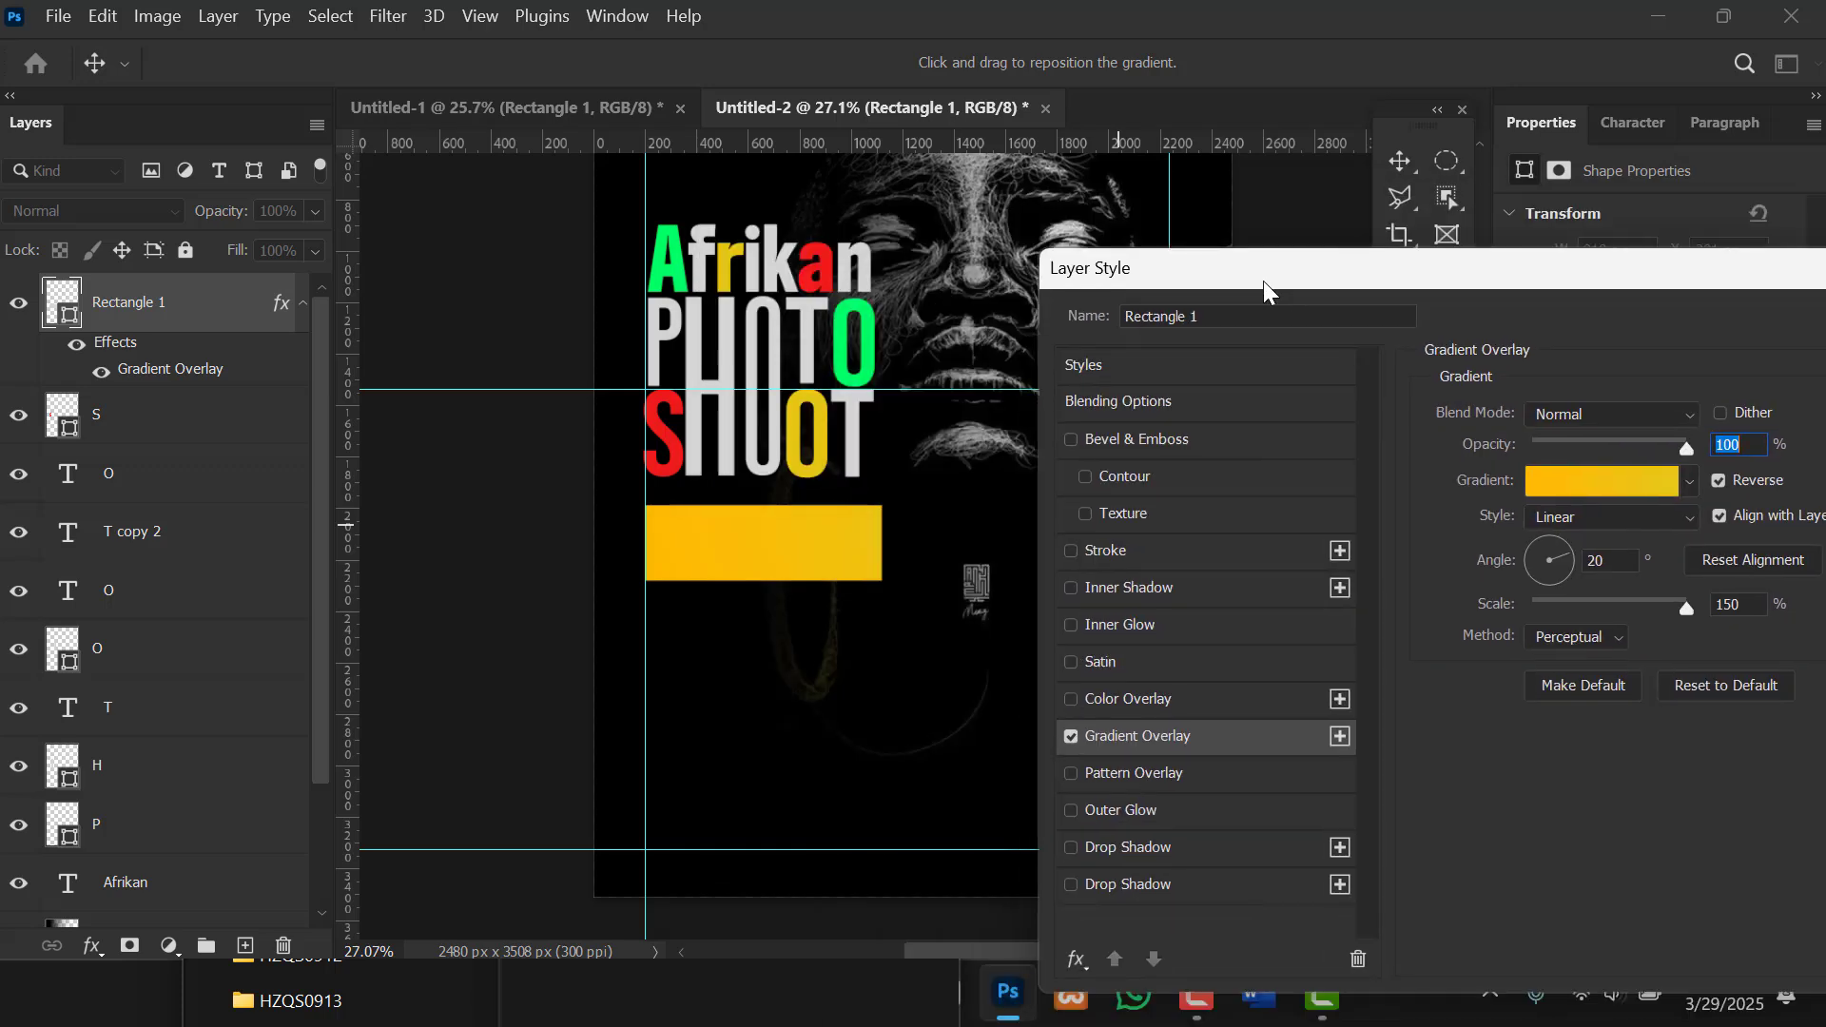
# Examine the colour codes of both stops in the rectangle's overlay gradient.
pyautogui.click(1601, 482)
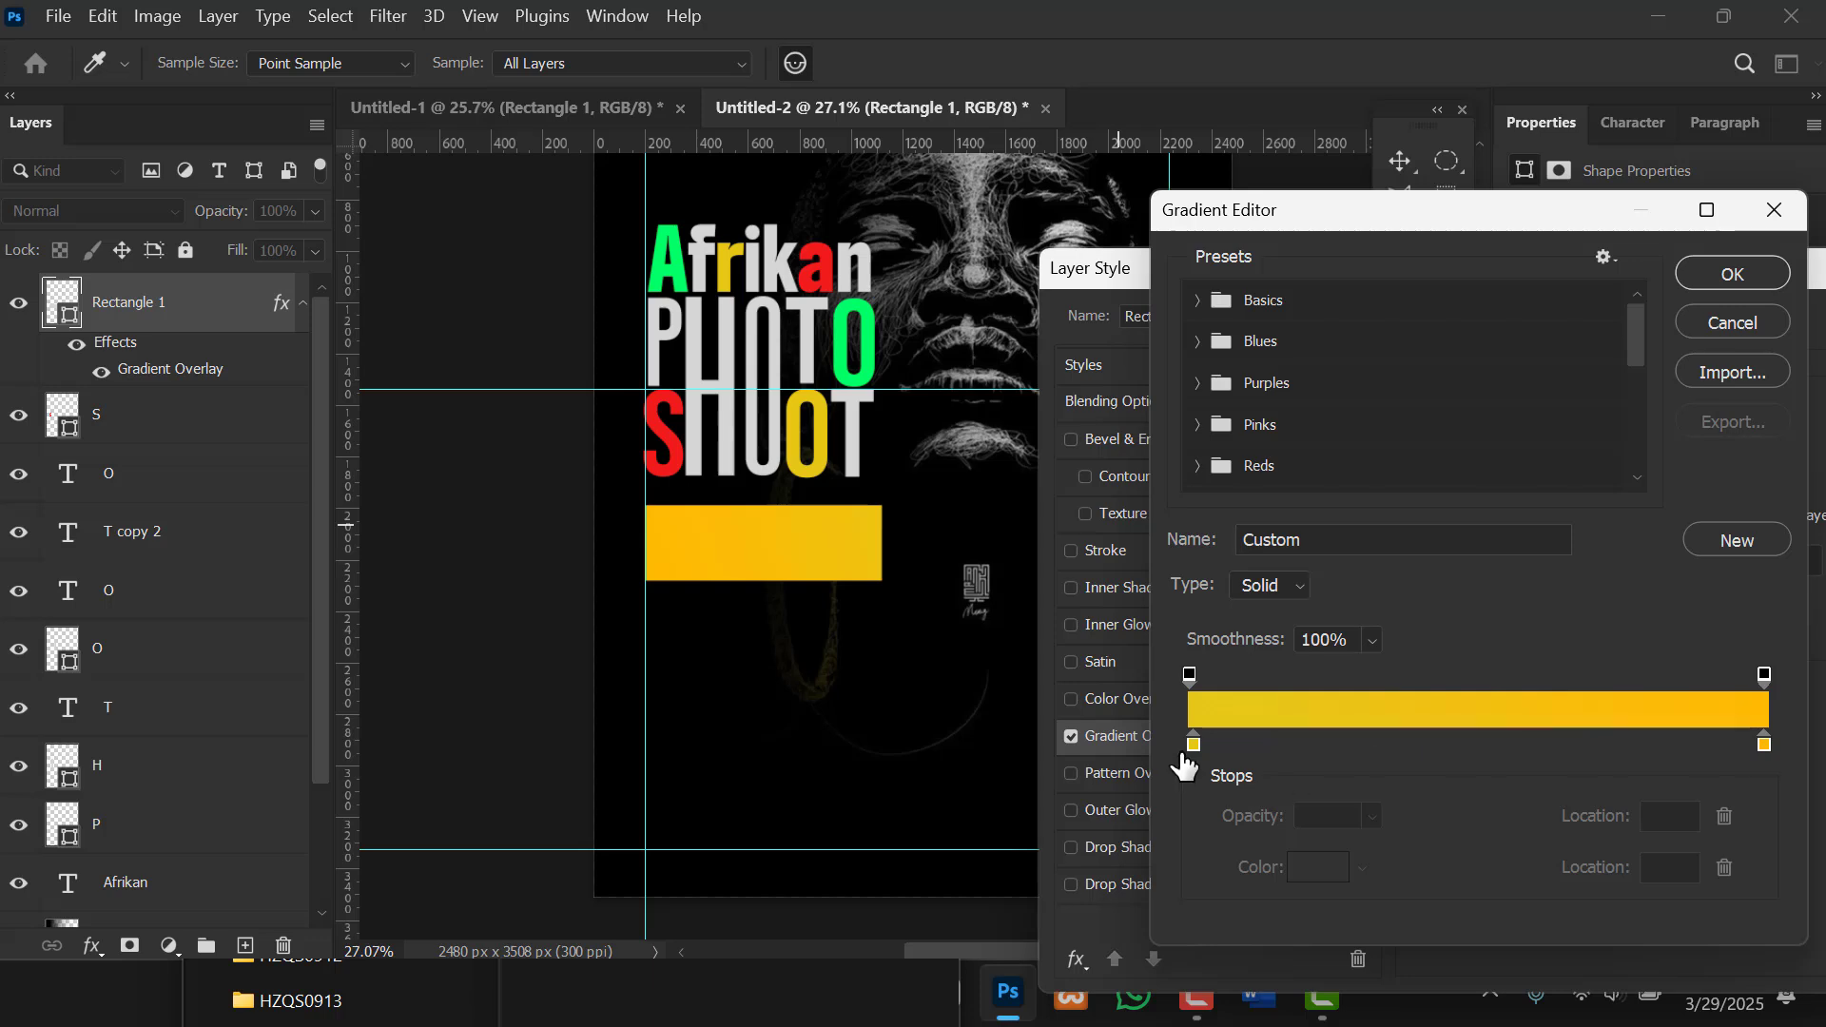
pyautogui.click(1193, 745)
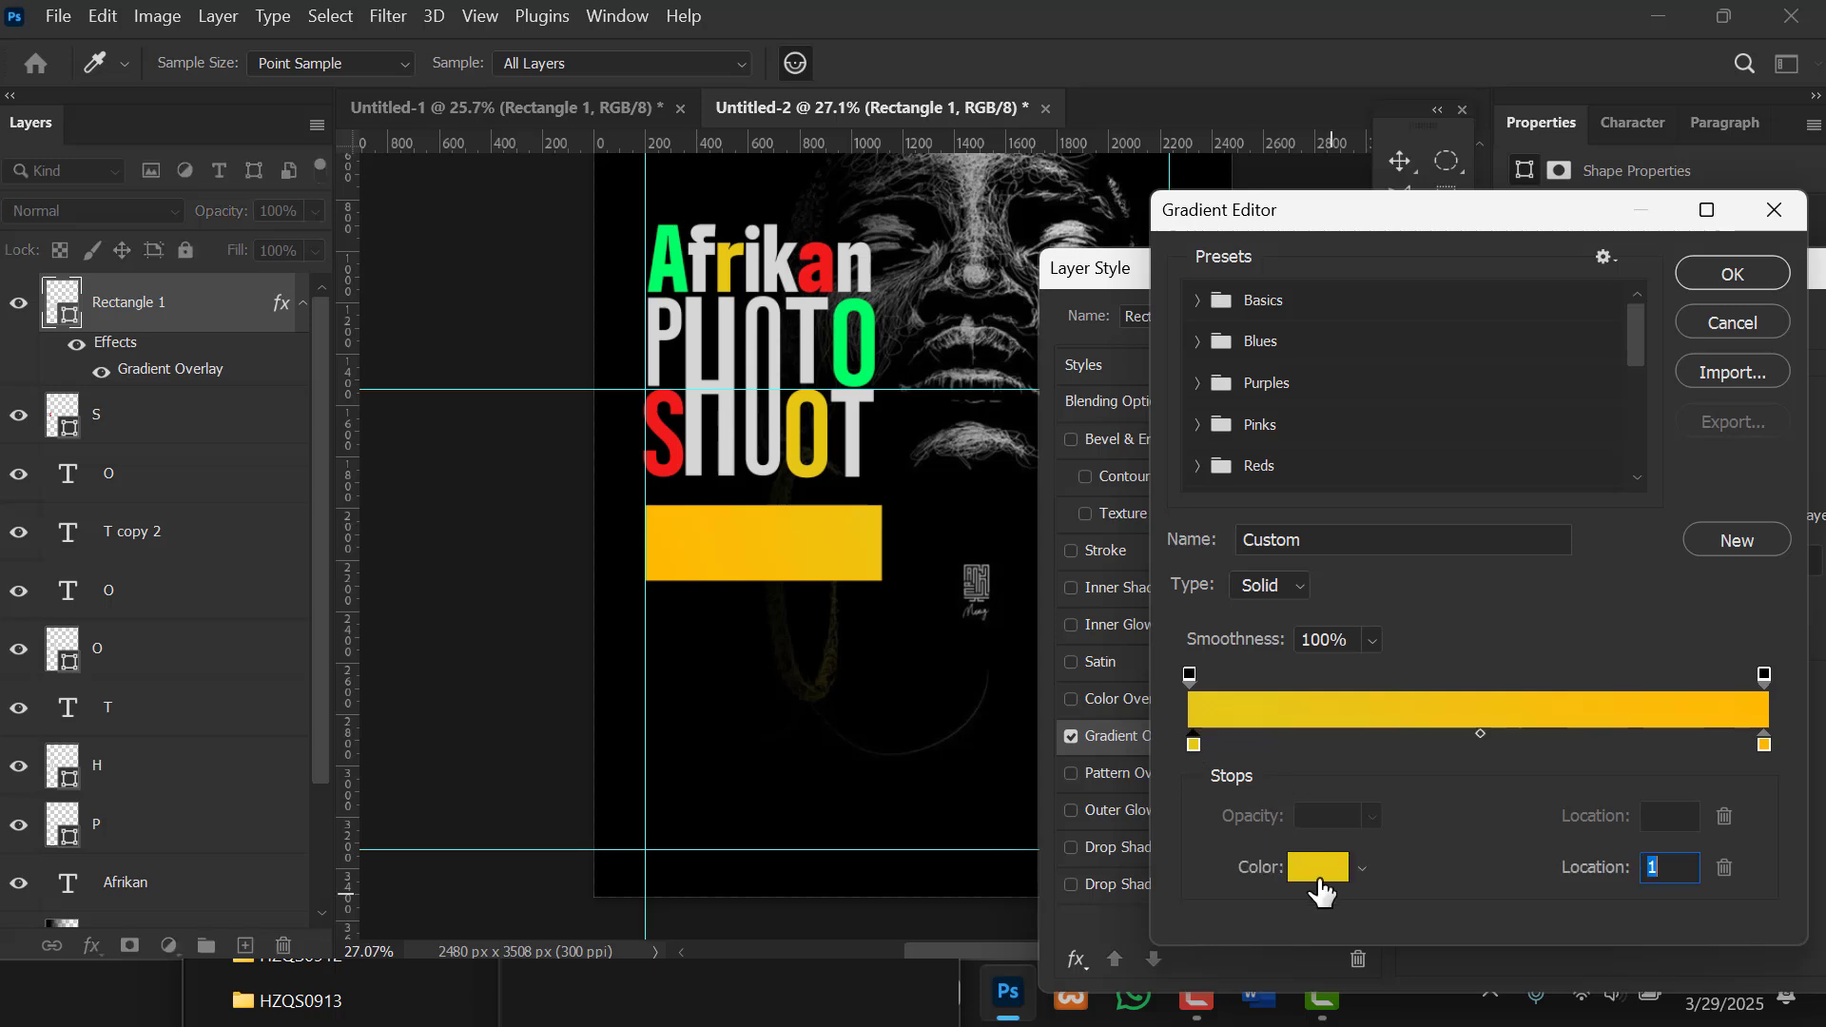
pyautogui.click(1318, 891)
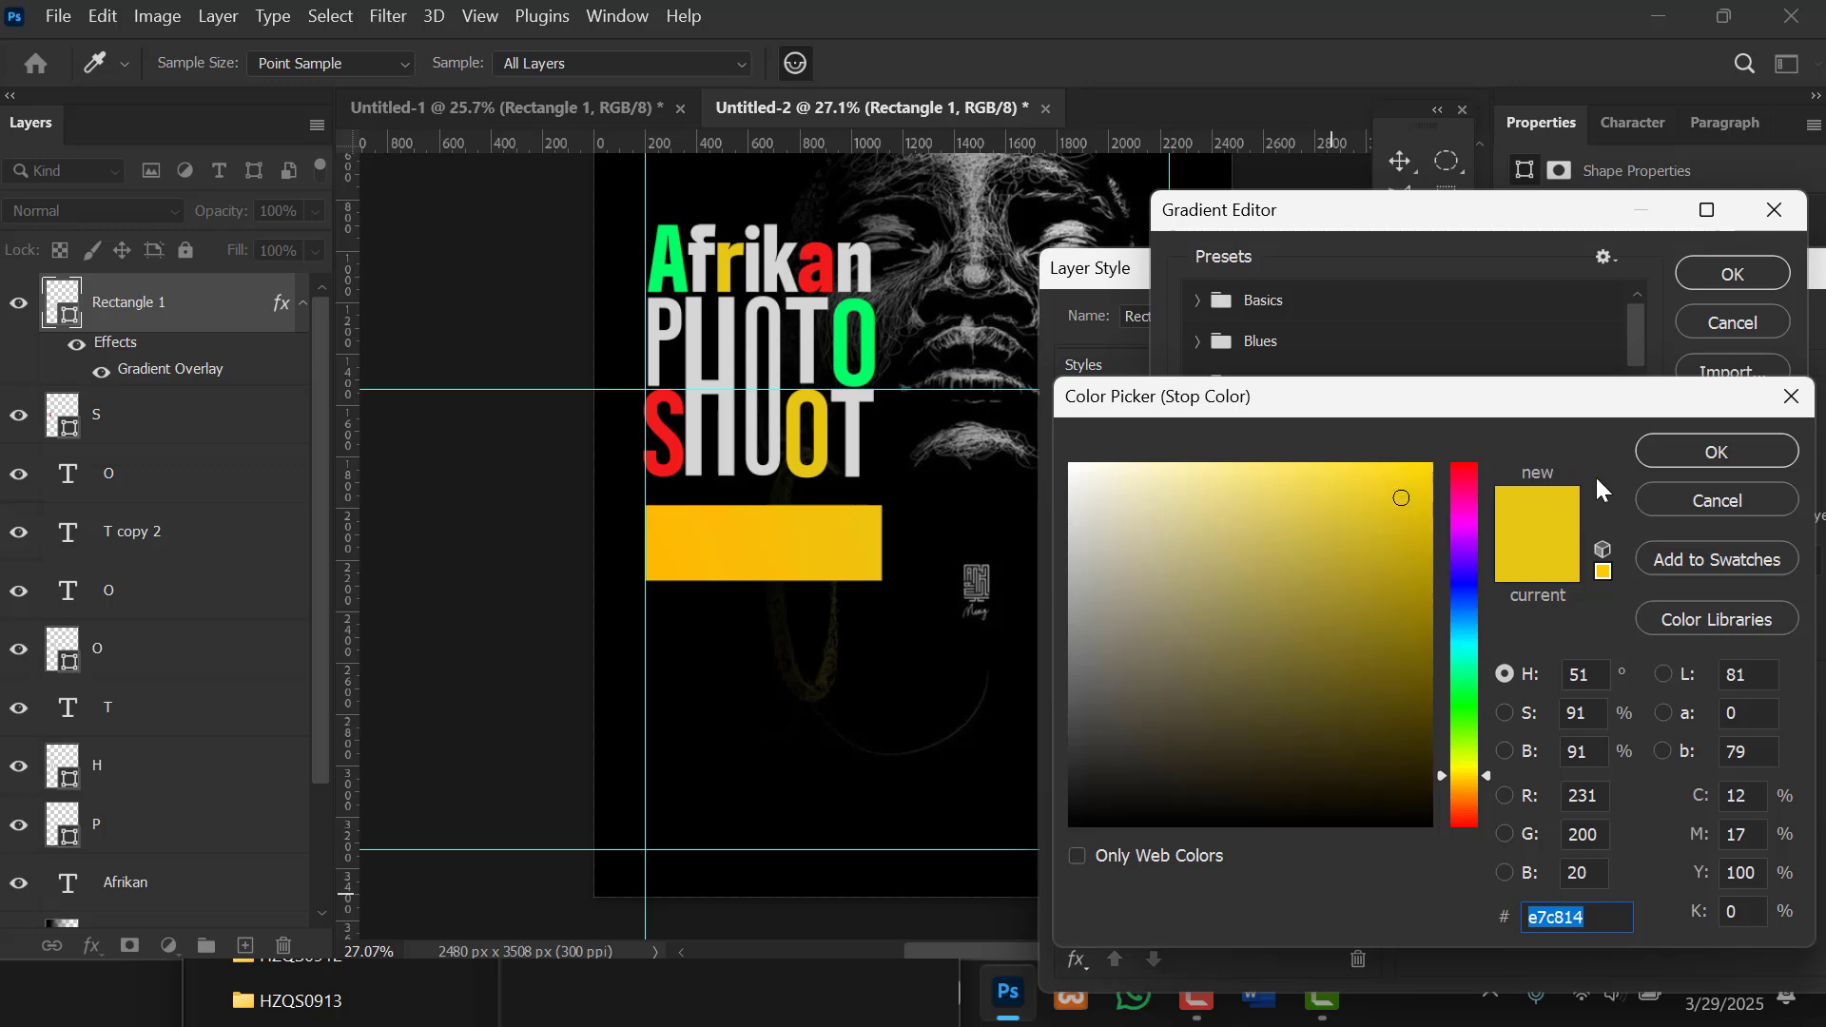
pyautogui.click(1699, 502)
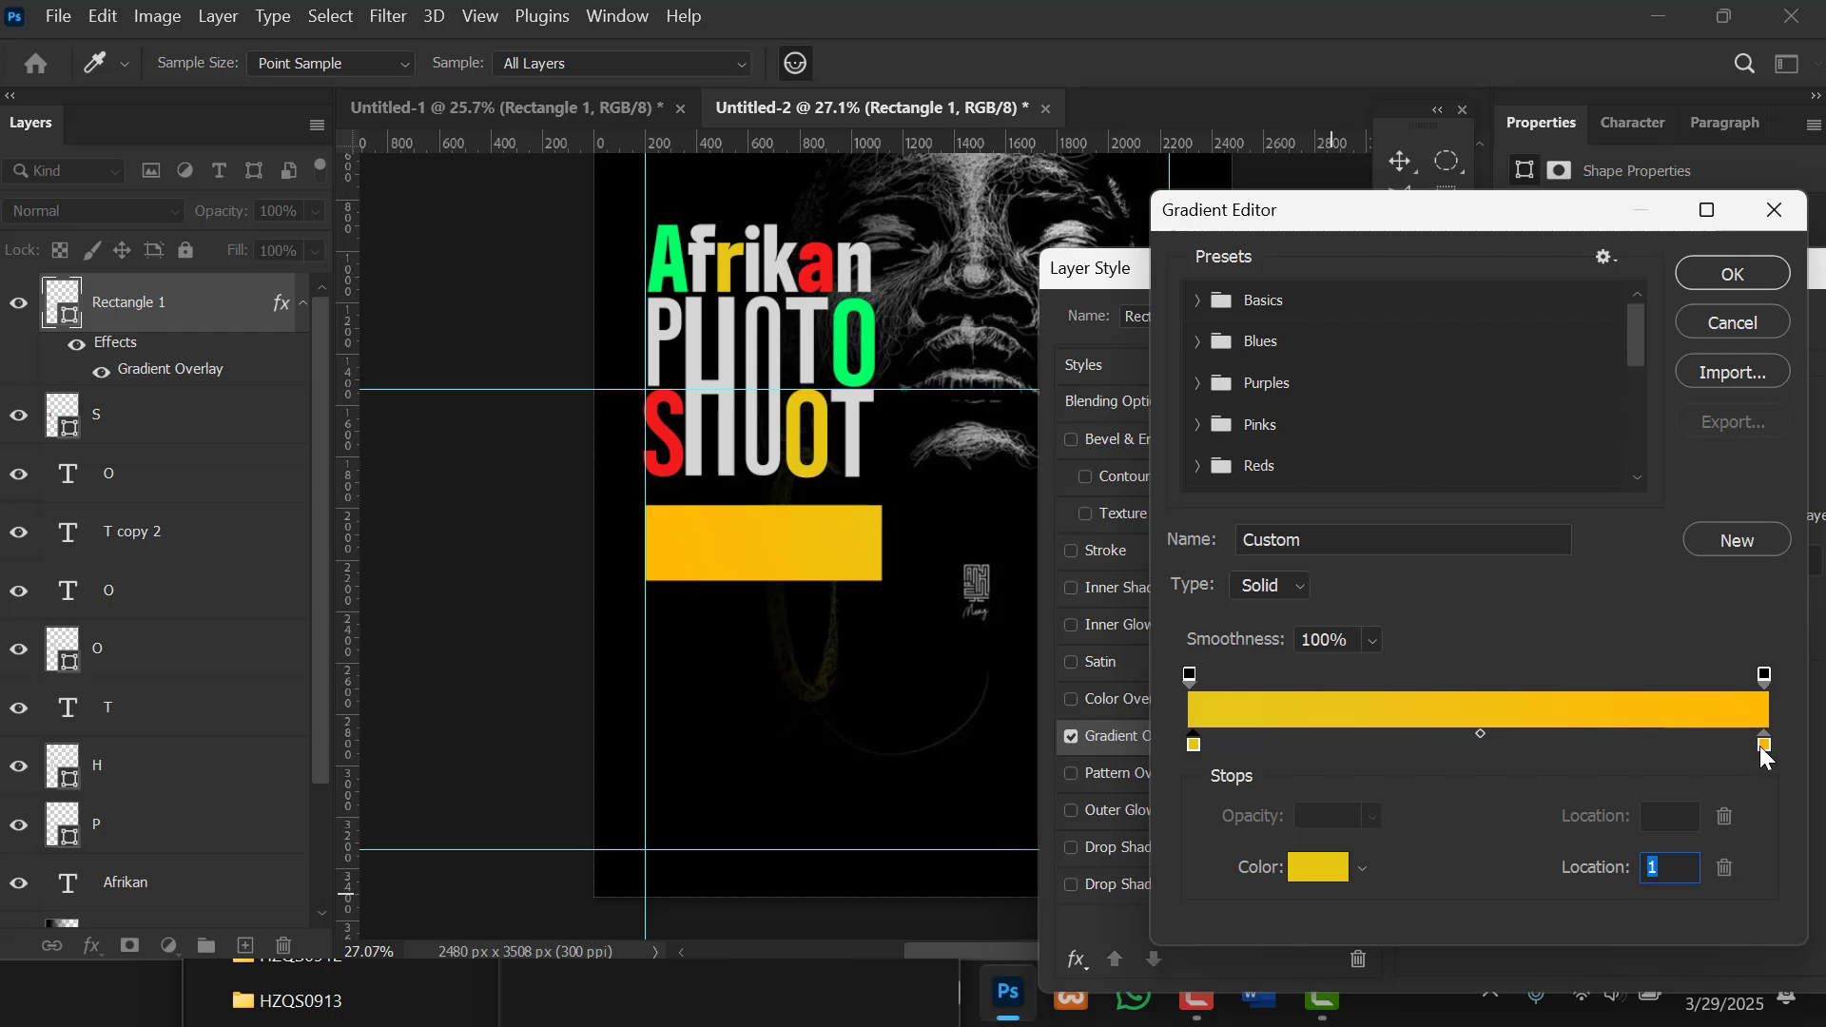
pyautogui.click(1316, 867)
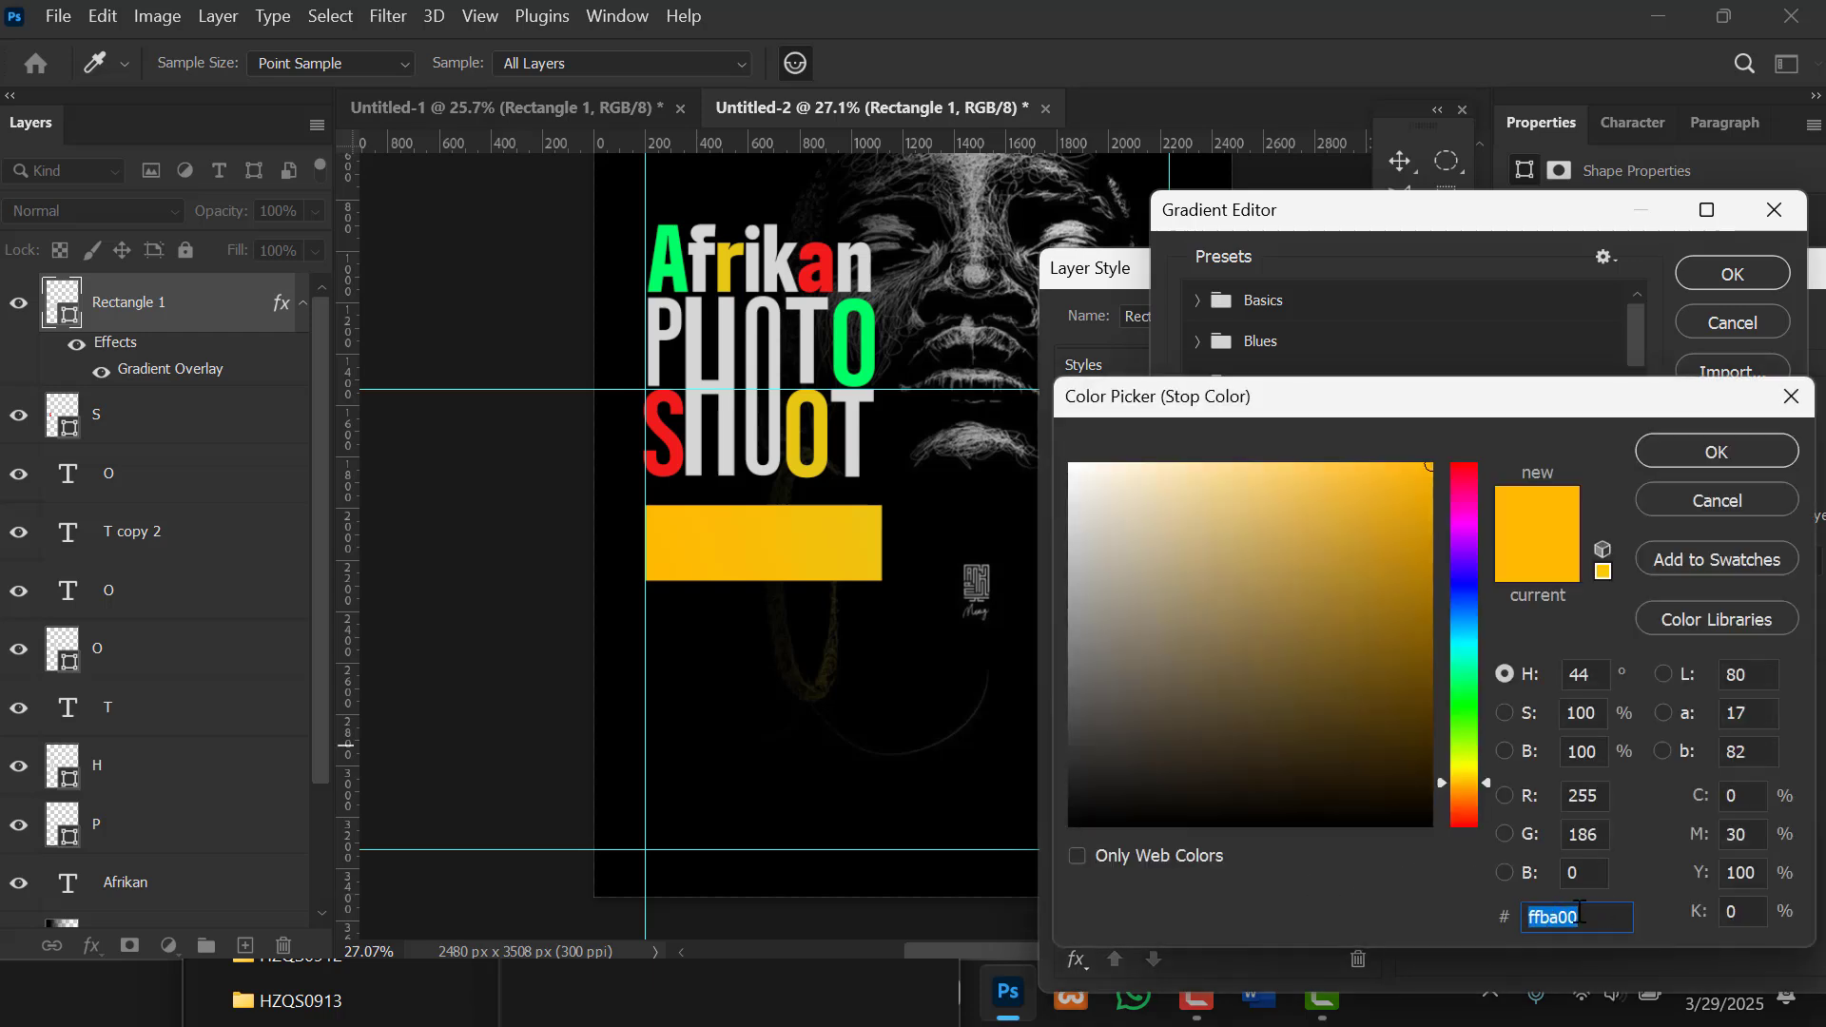
pyautogui.click(1719, 498)
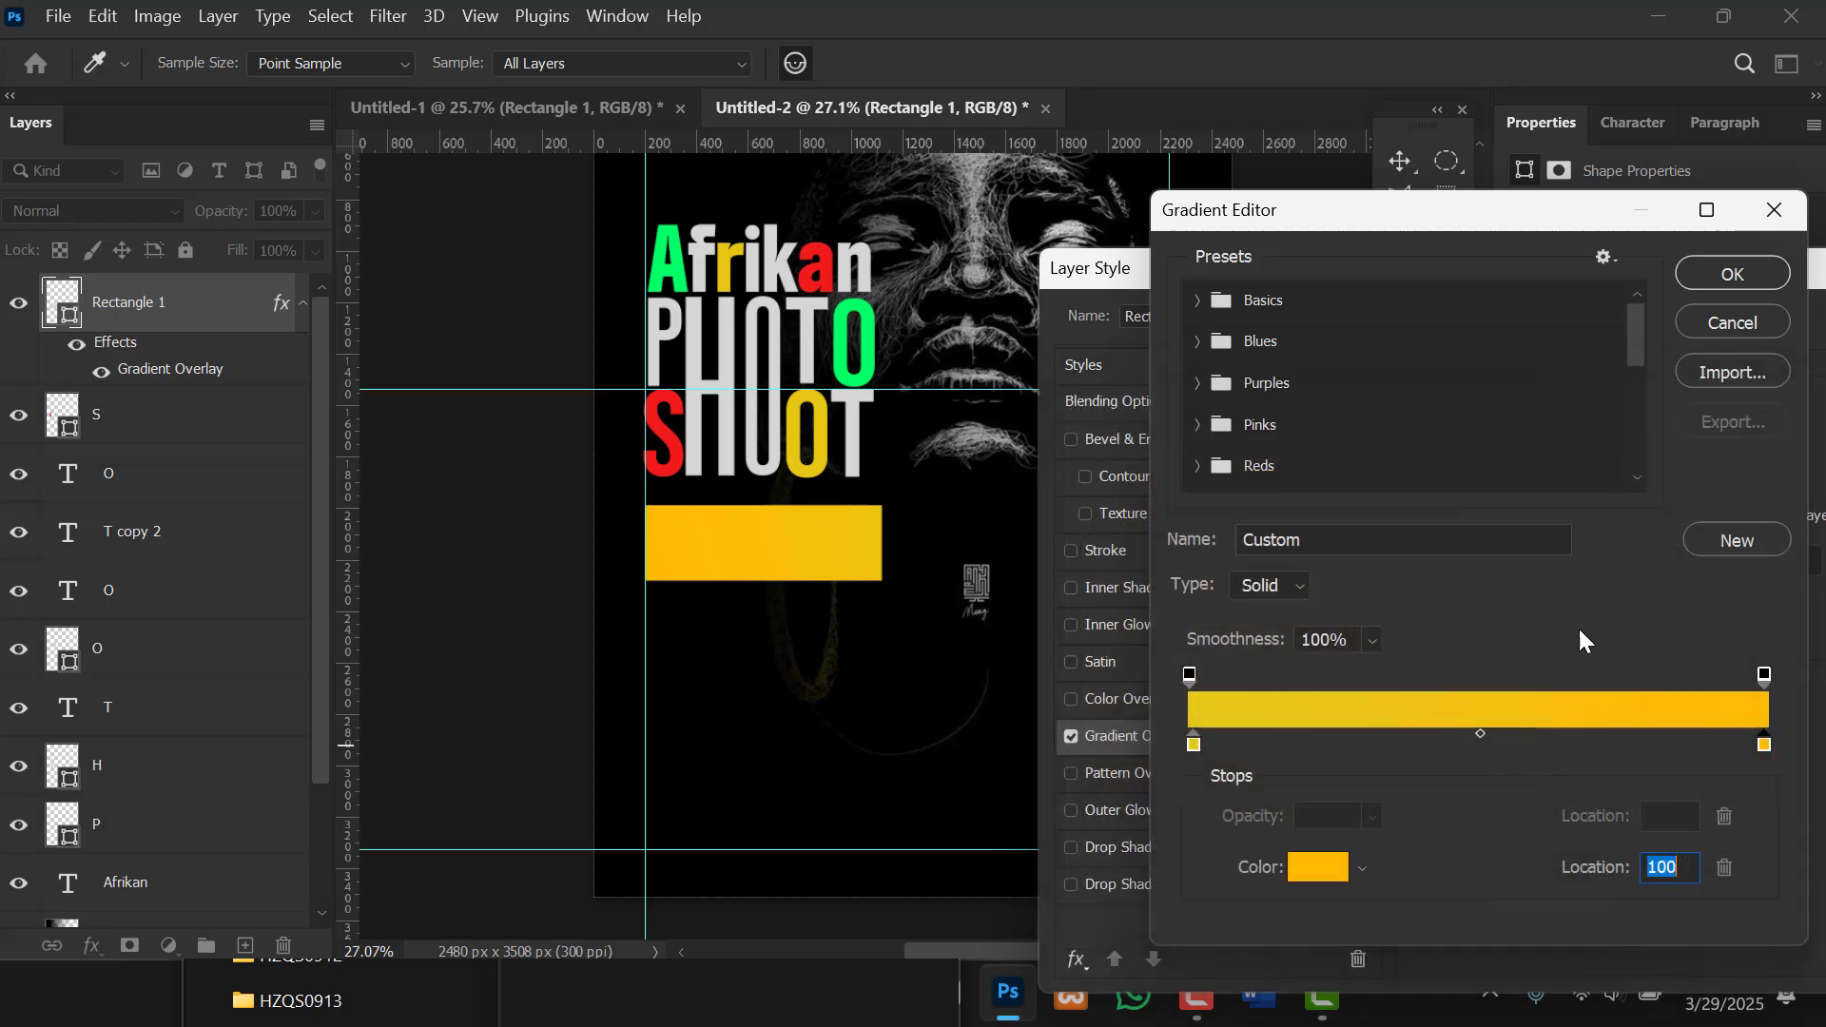
pyautogui.click(1721, 324)
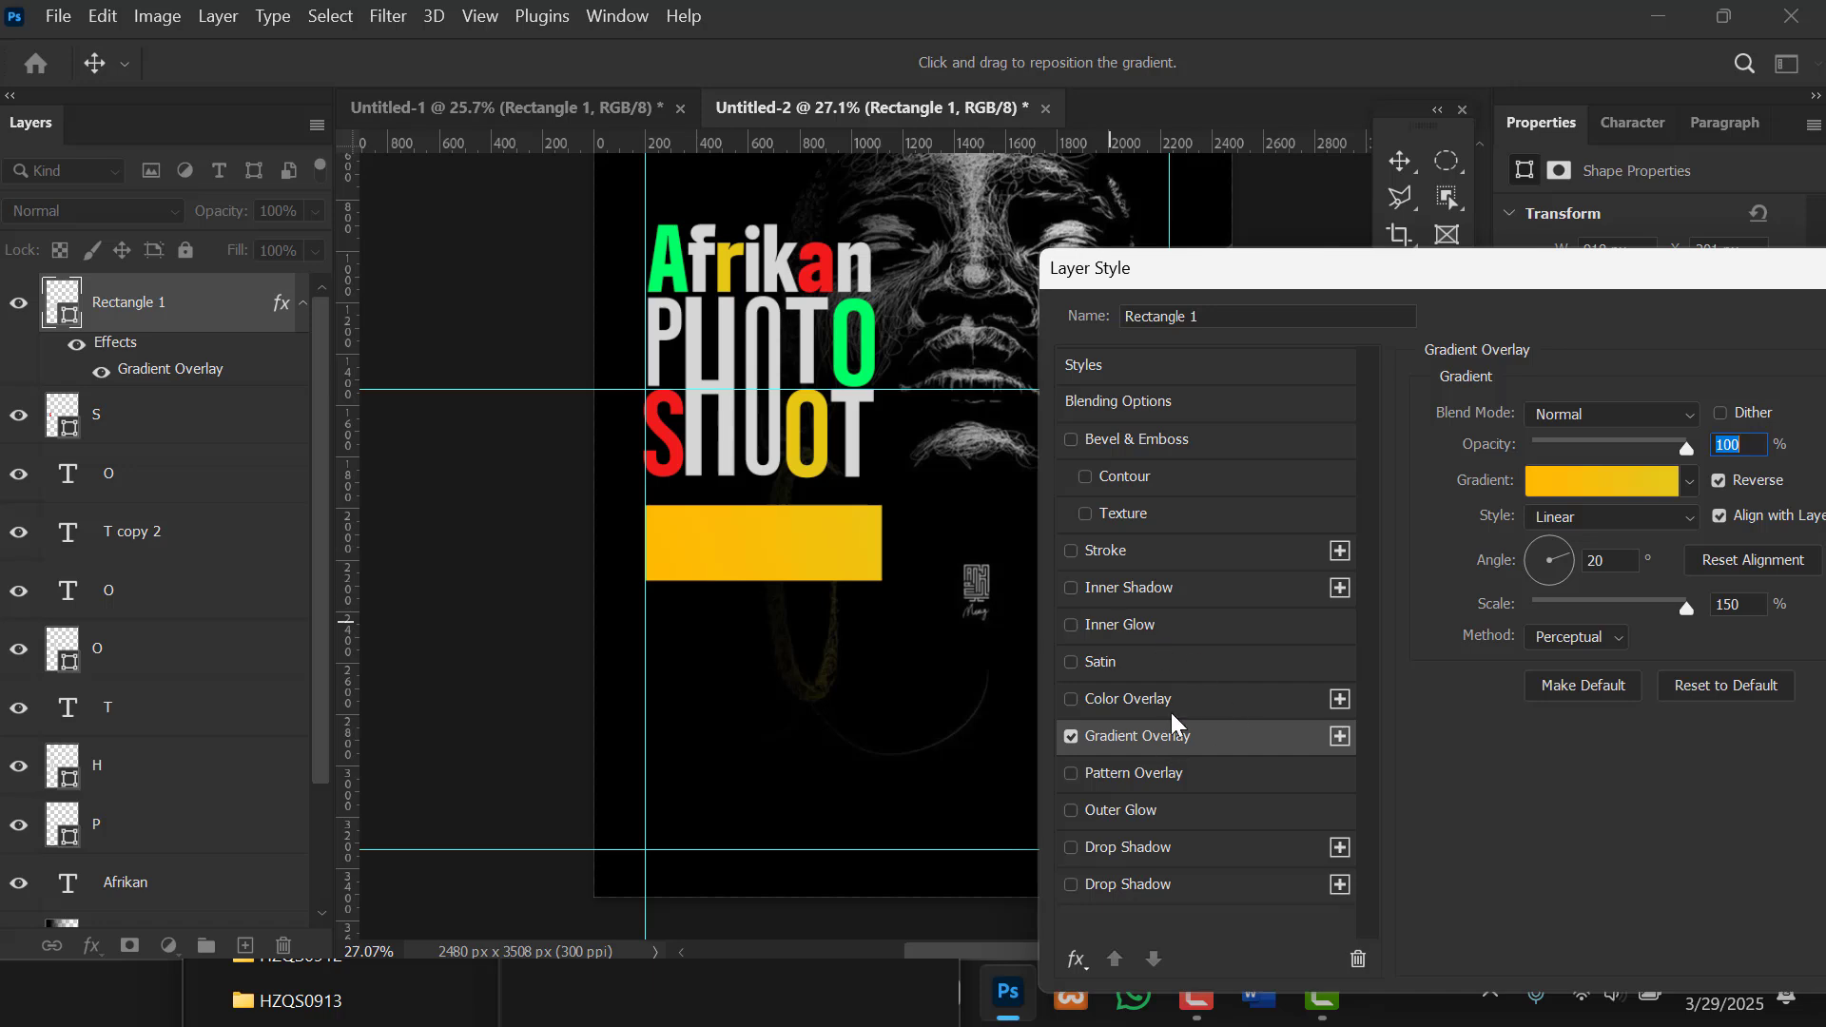
# Add an Inner Glow to the rectangle in yellow-green #dff333.
pyautogui.click(1132, 626)
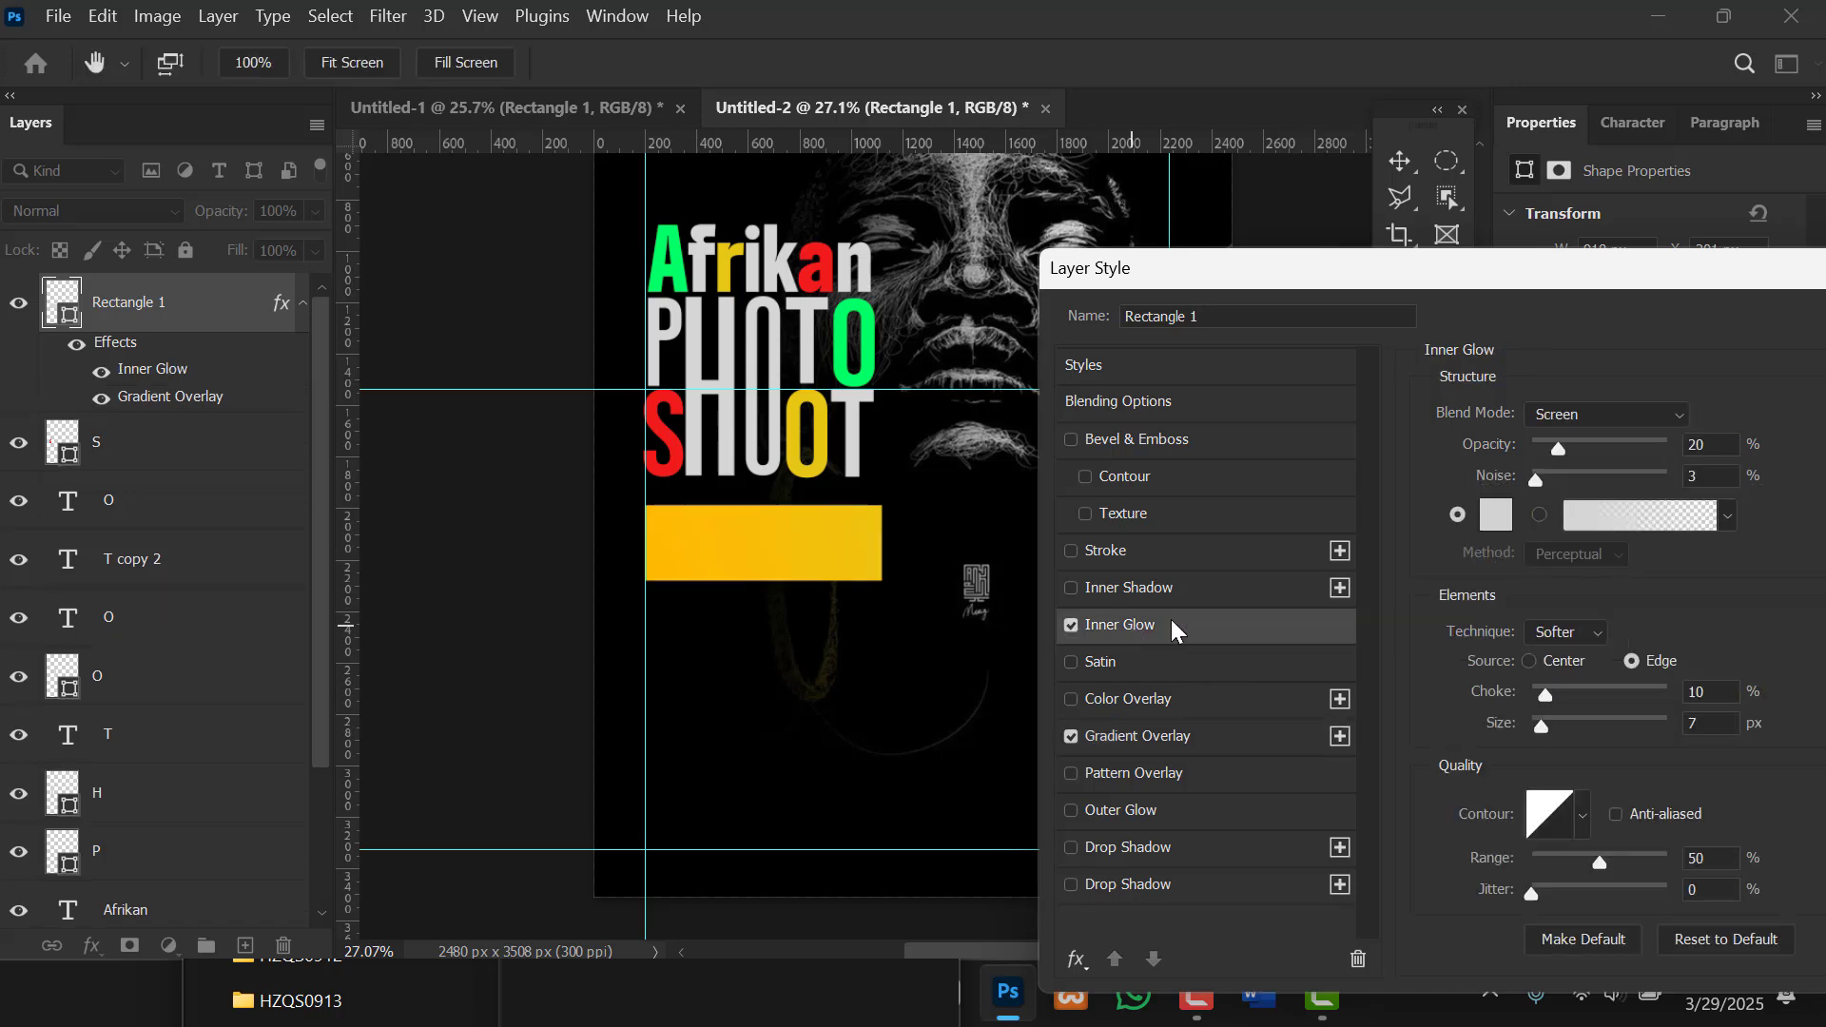
pyautogui.click(1494, 514)
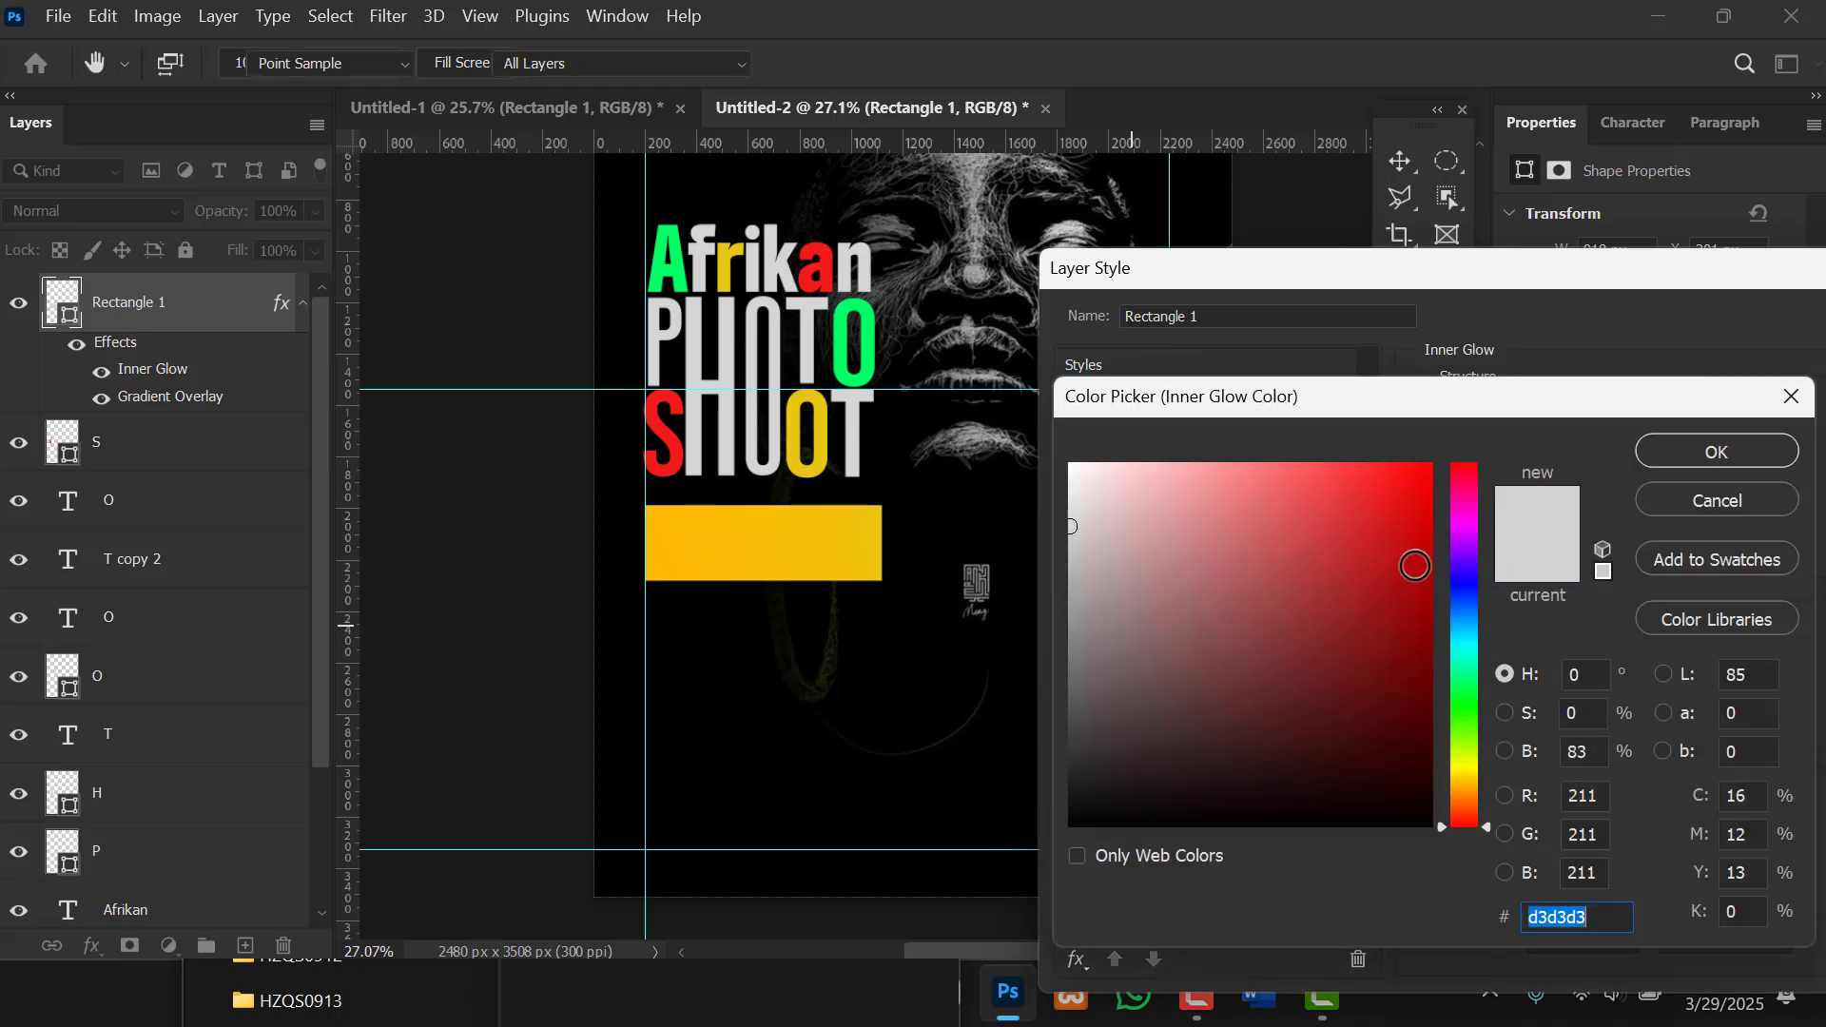
pyautogui.click(1468, 758)
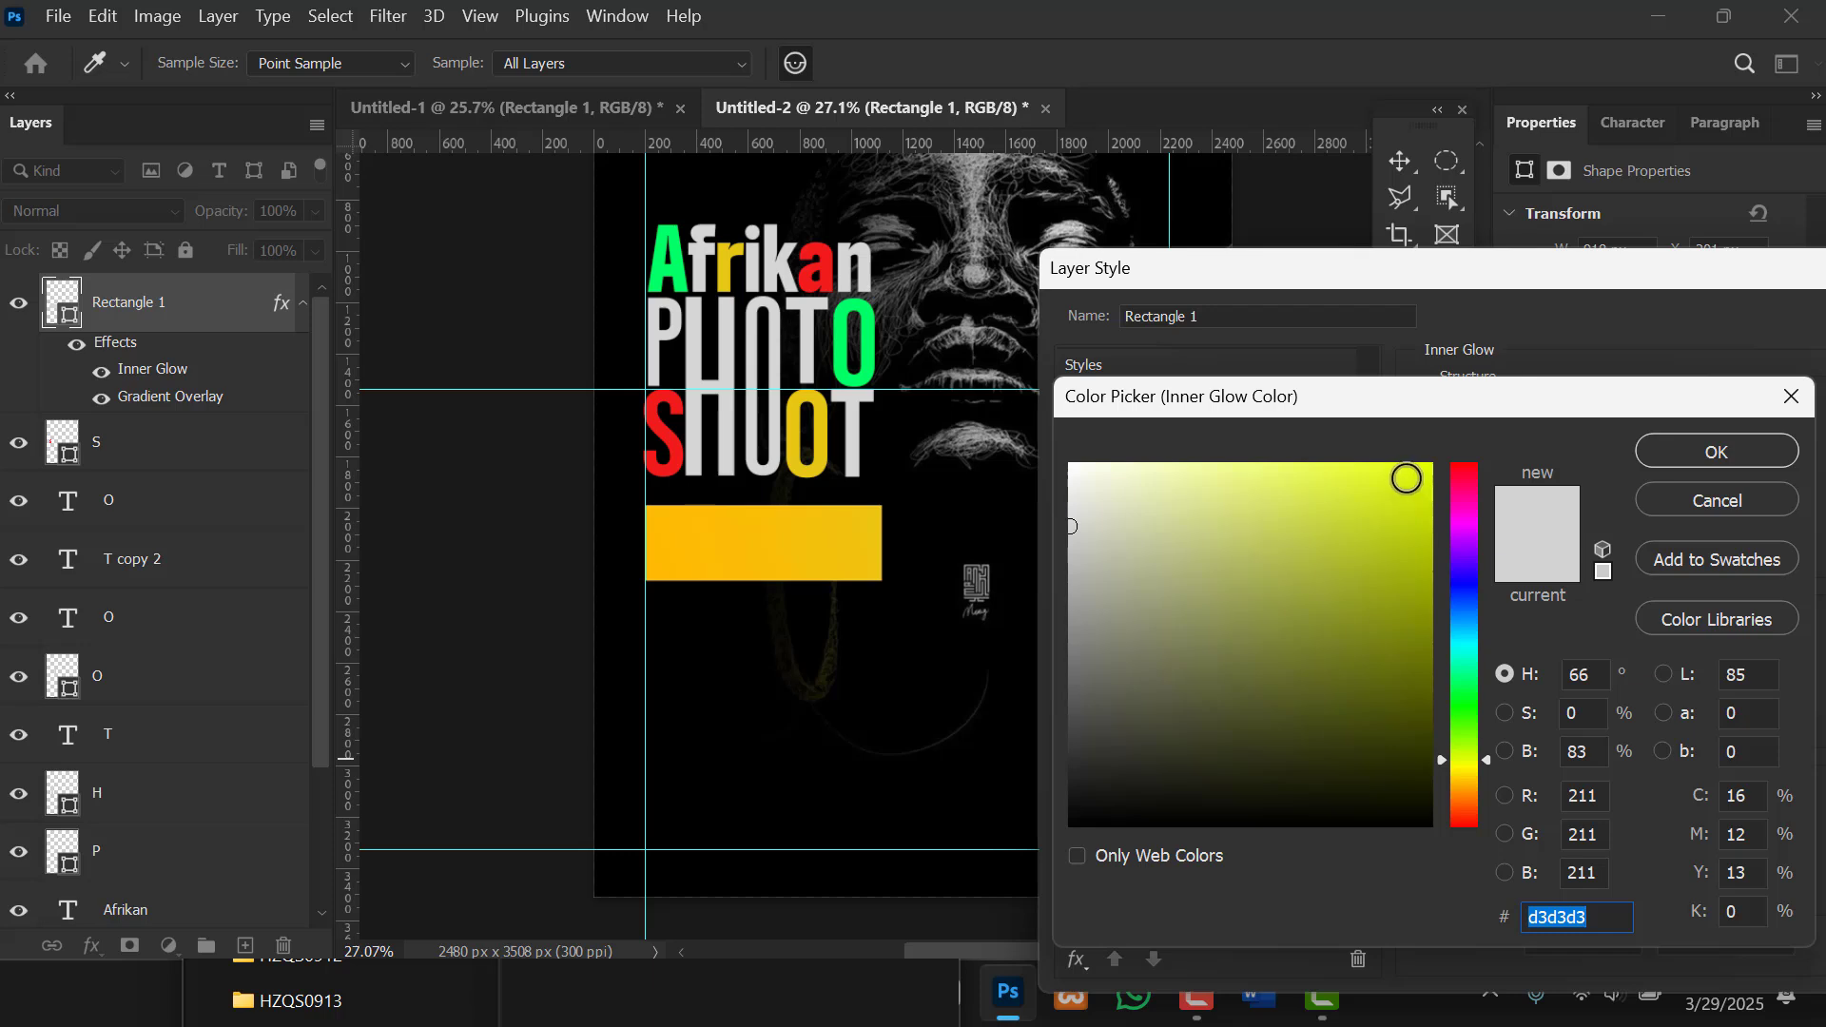
pyautogui.moveTo(1406, 478); pyautogui.dragTo(1358, 479)
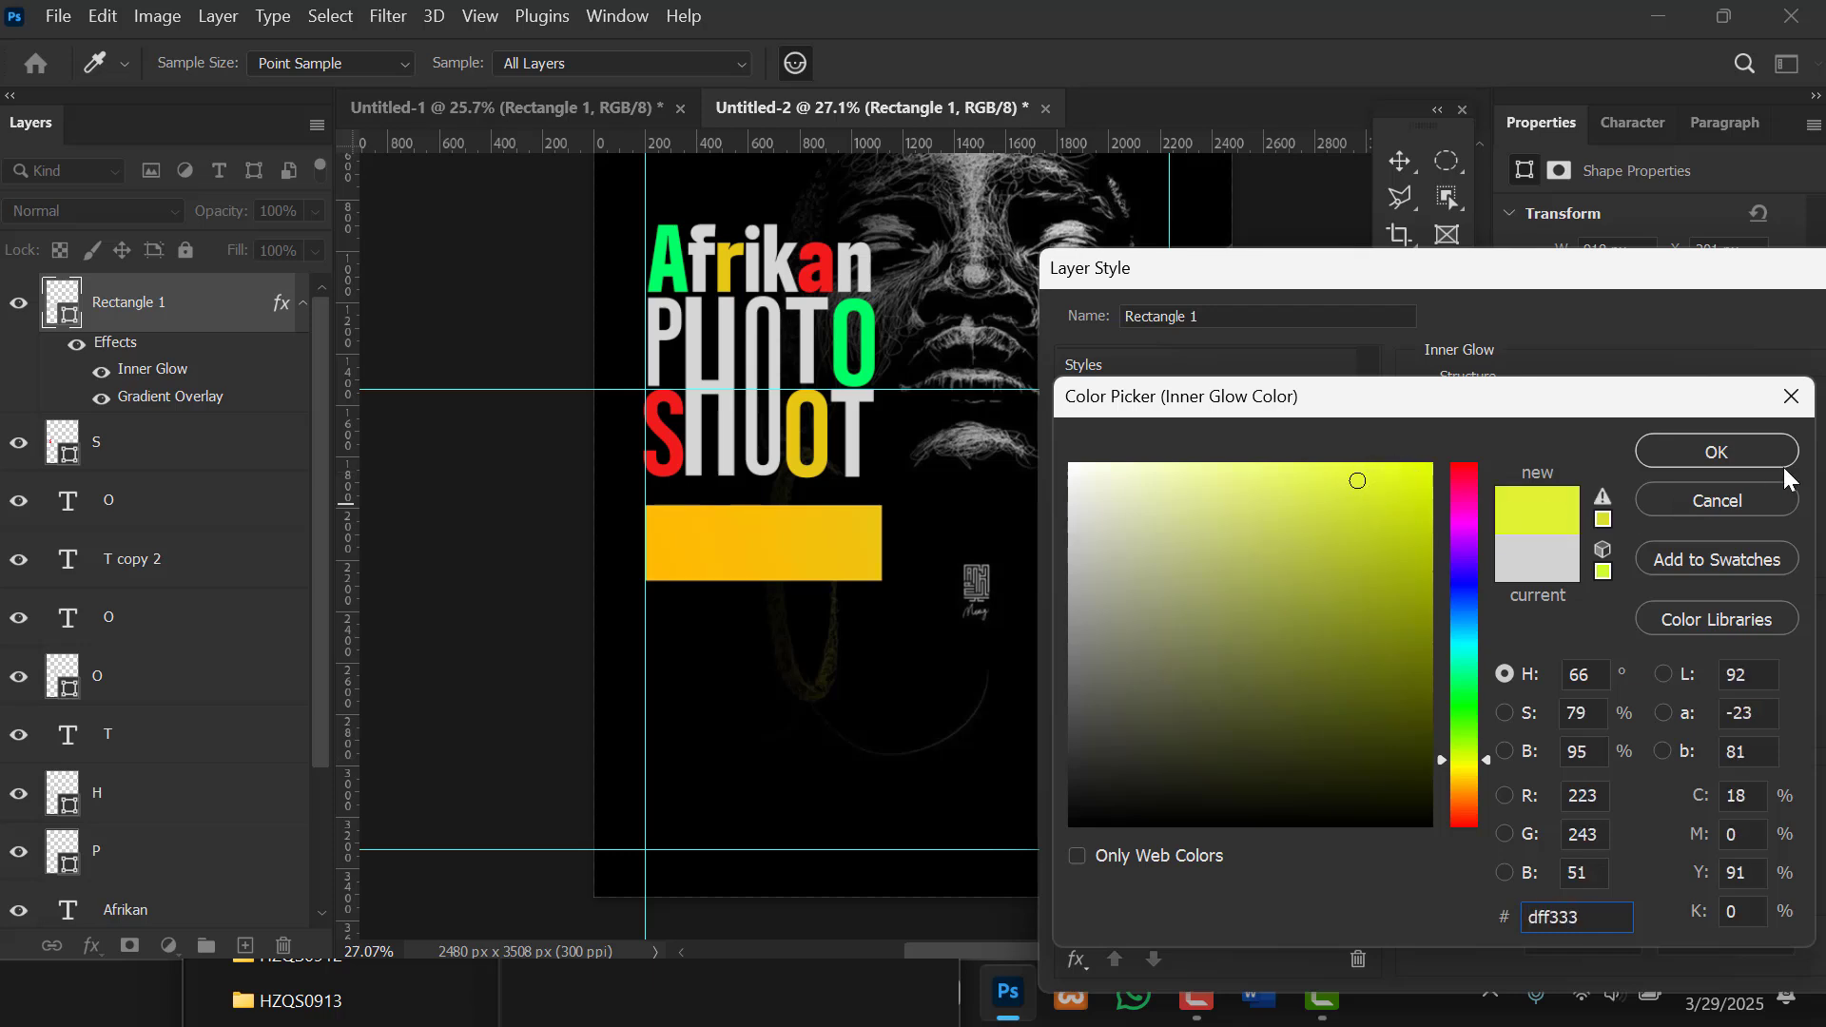
pyautogui.click(1748, 450)
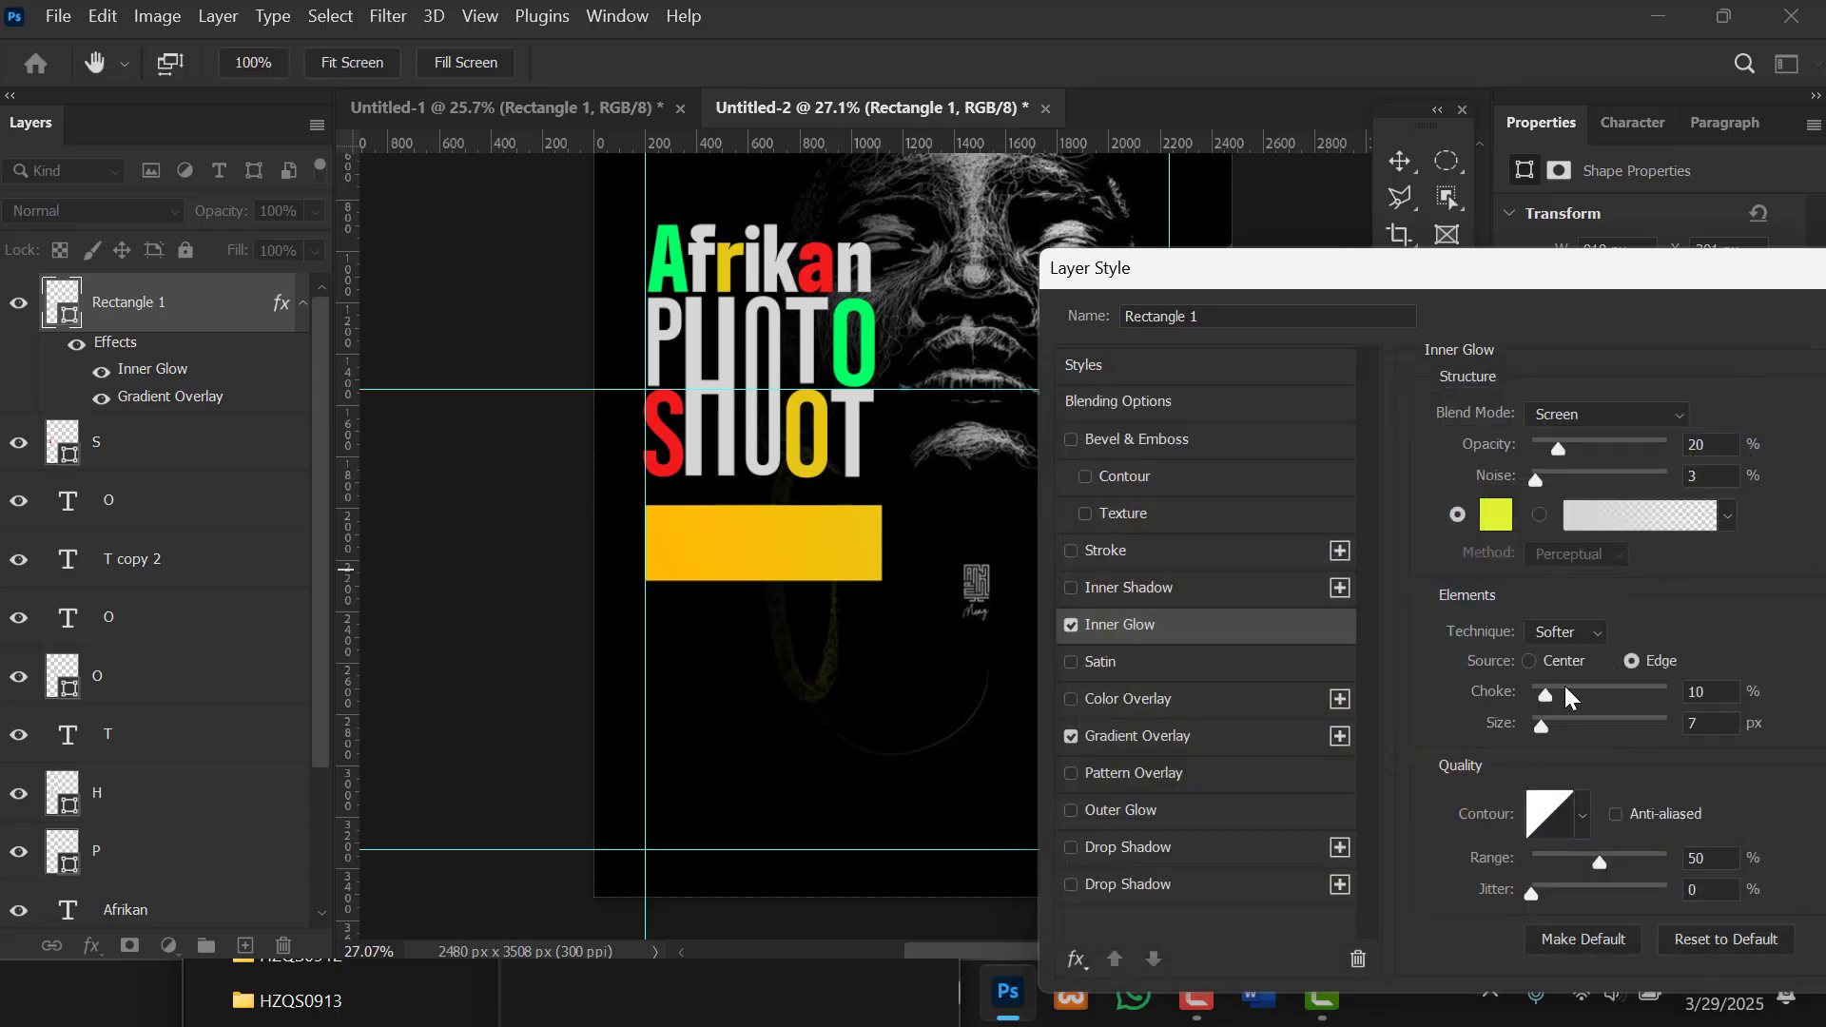
# Set the inner glow's opacity to 39%, noise to 11%, choke to 21% and size to 35 px, and apply the layer style.
pyautogui.moveTo(1553, 693); pyautogui.dragTo(1559, 693)
pyautogui.moveTo(1567, 449); pyautogui.dragTo(1546, 482)
pyautogui.moveTo(1550, 722); pyautogui.dragTo(1558, 724)
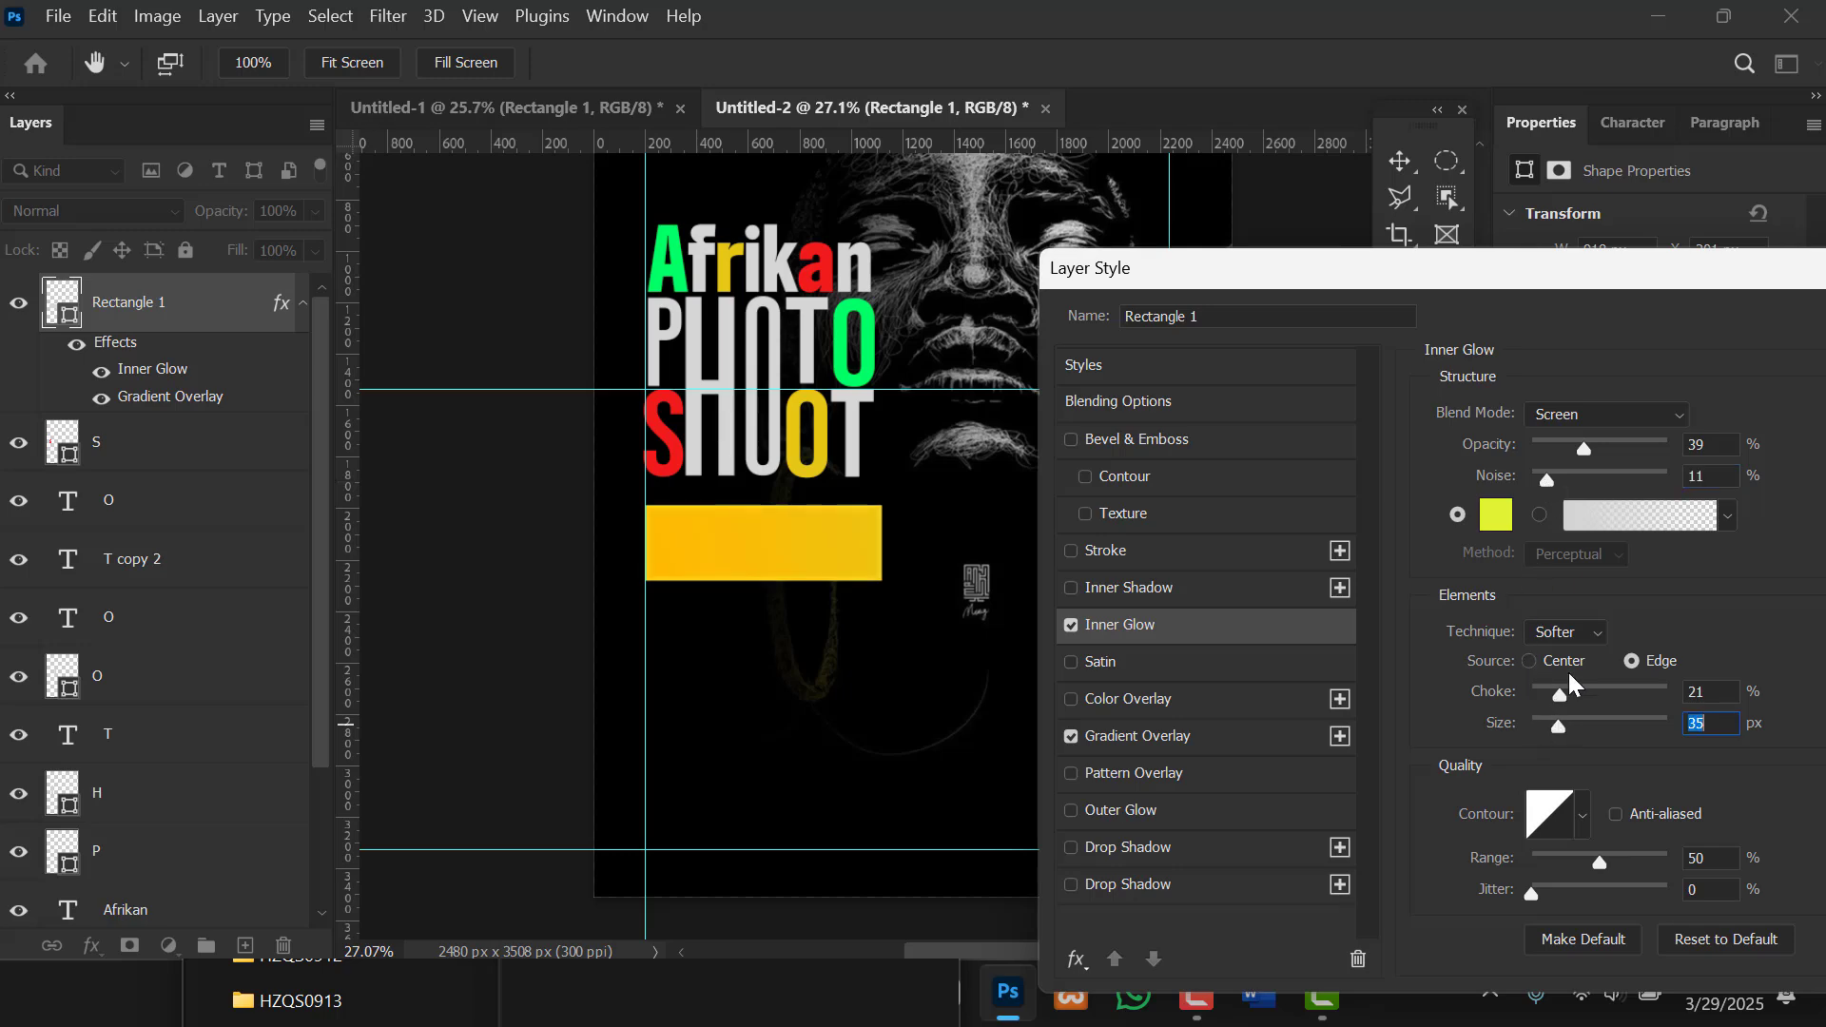
pyautogui.moveTo(1620, 271); pyautogui.dragTo(1080, 300)
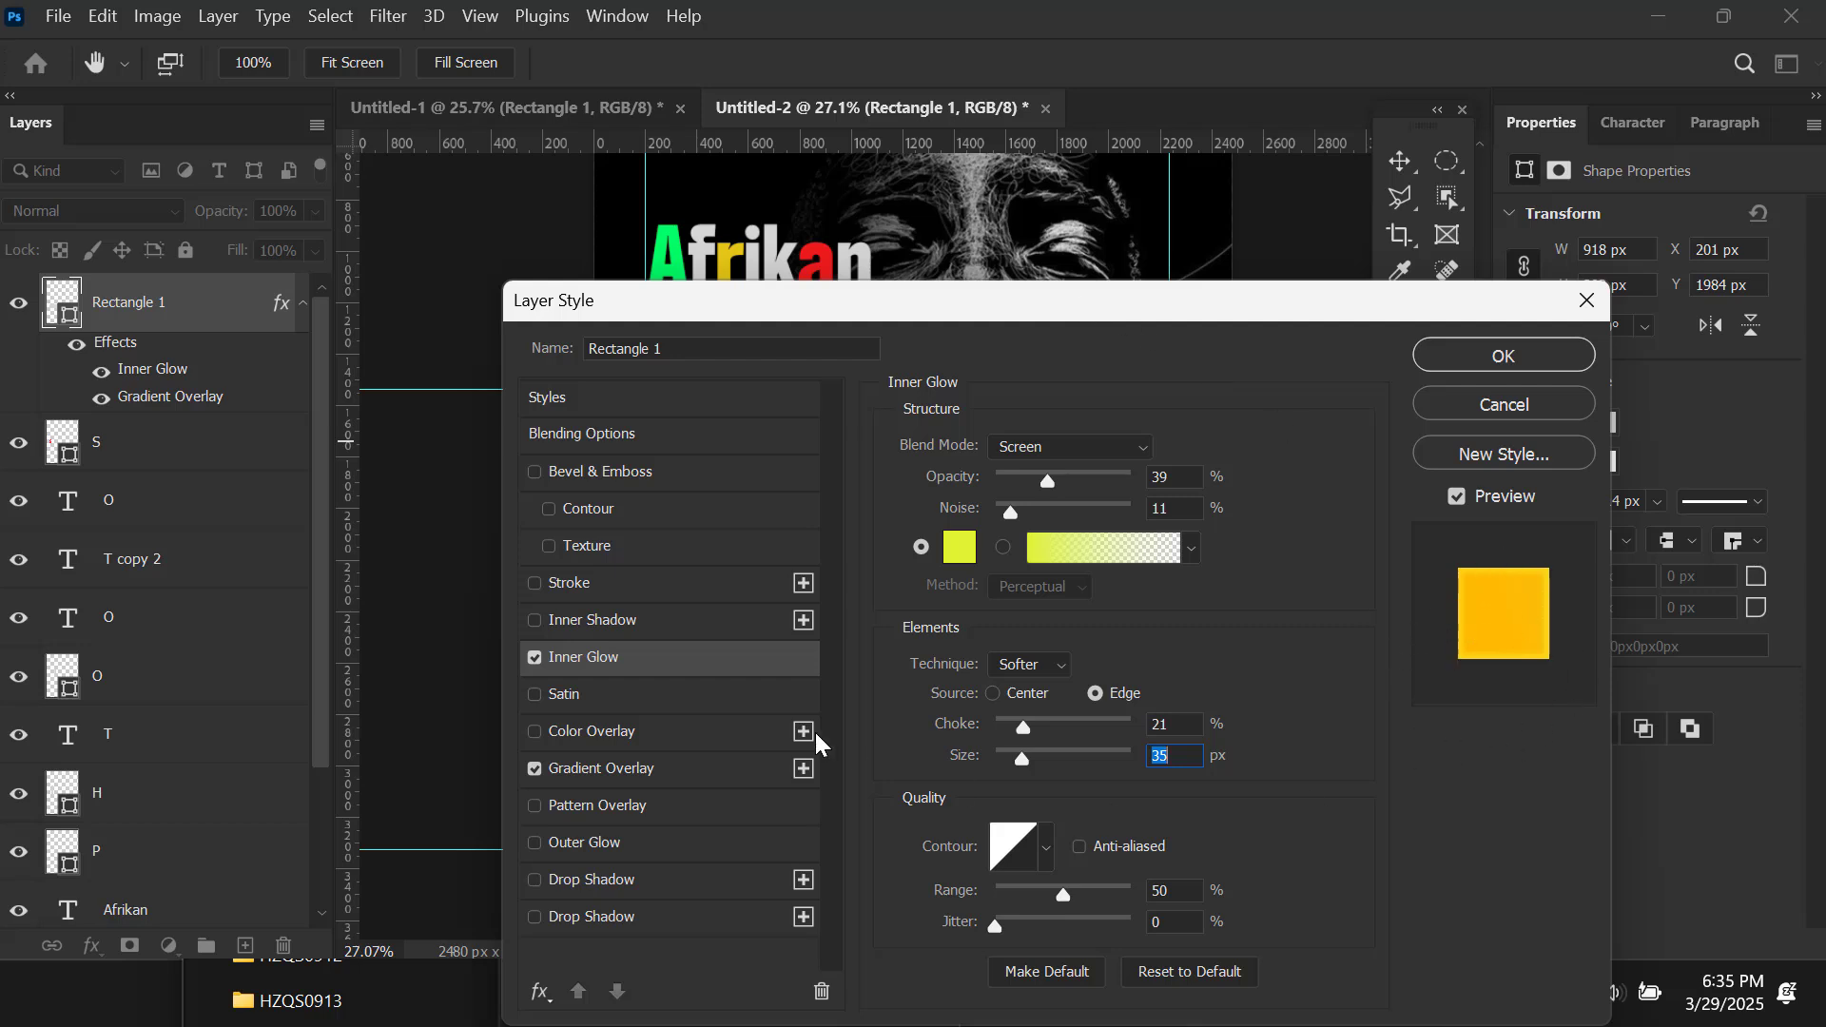
pyautogui.click(534, 658)
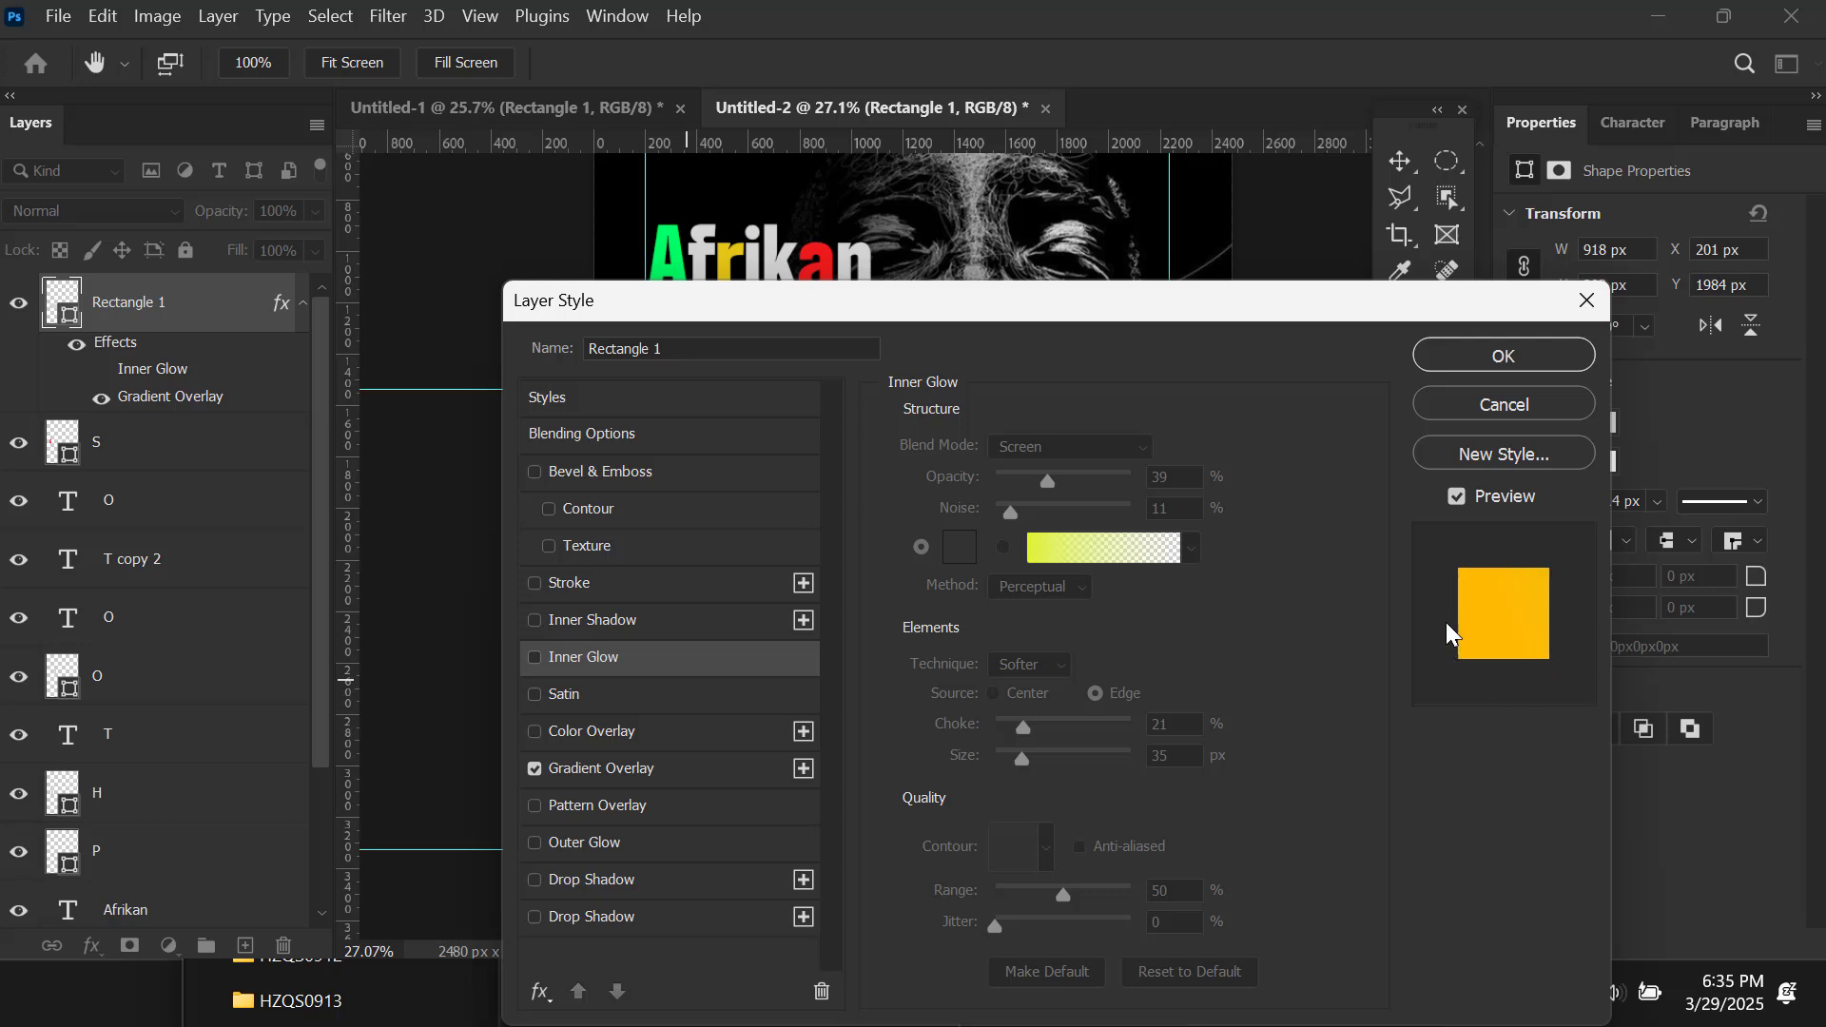
pyautogui.click(535, 659)
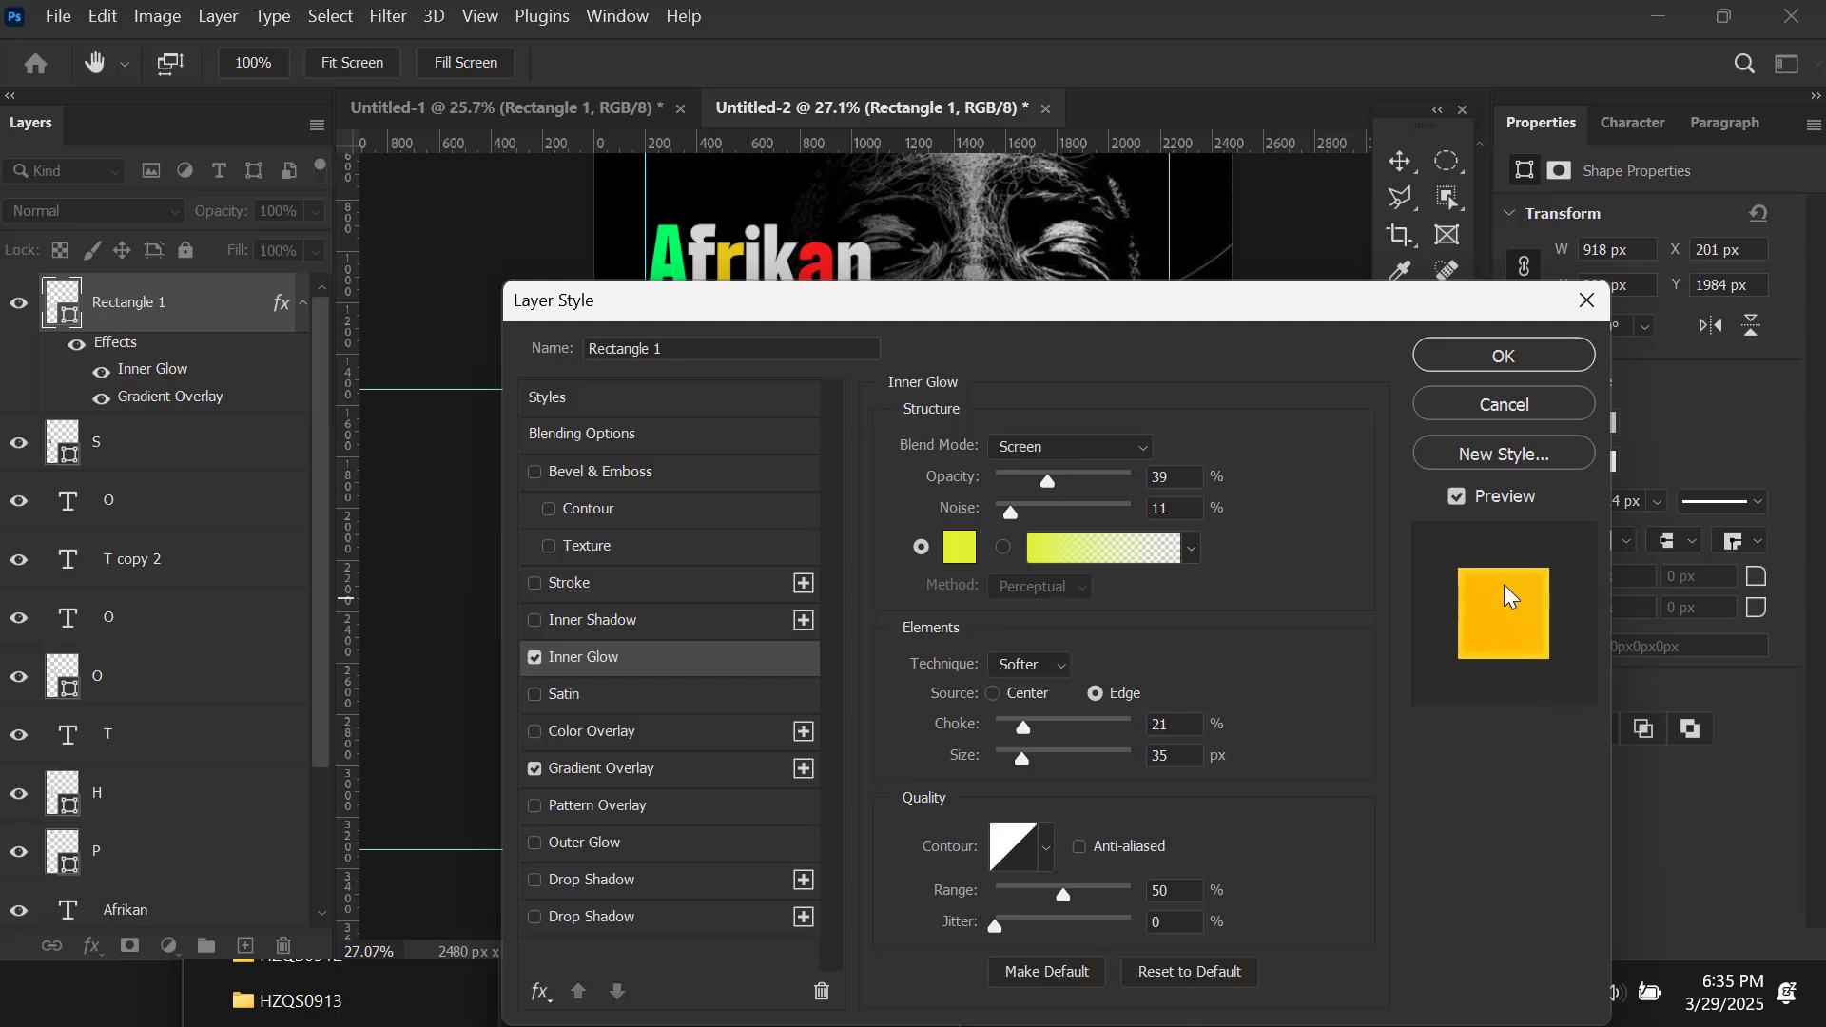
pyautogui.click(1470, 356)
pyautogui.scroll(3, 715, 545)
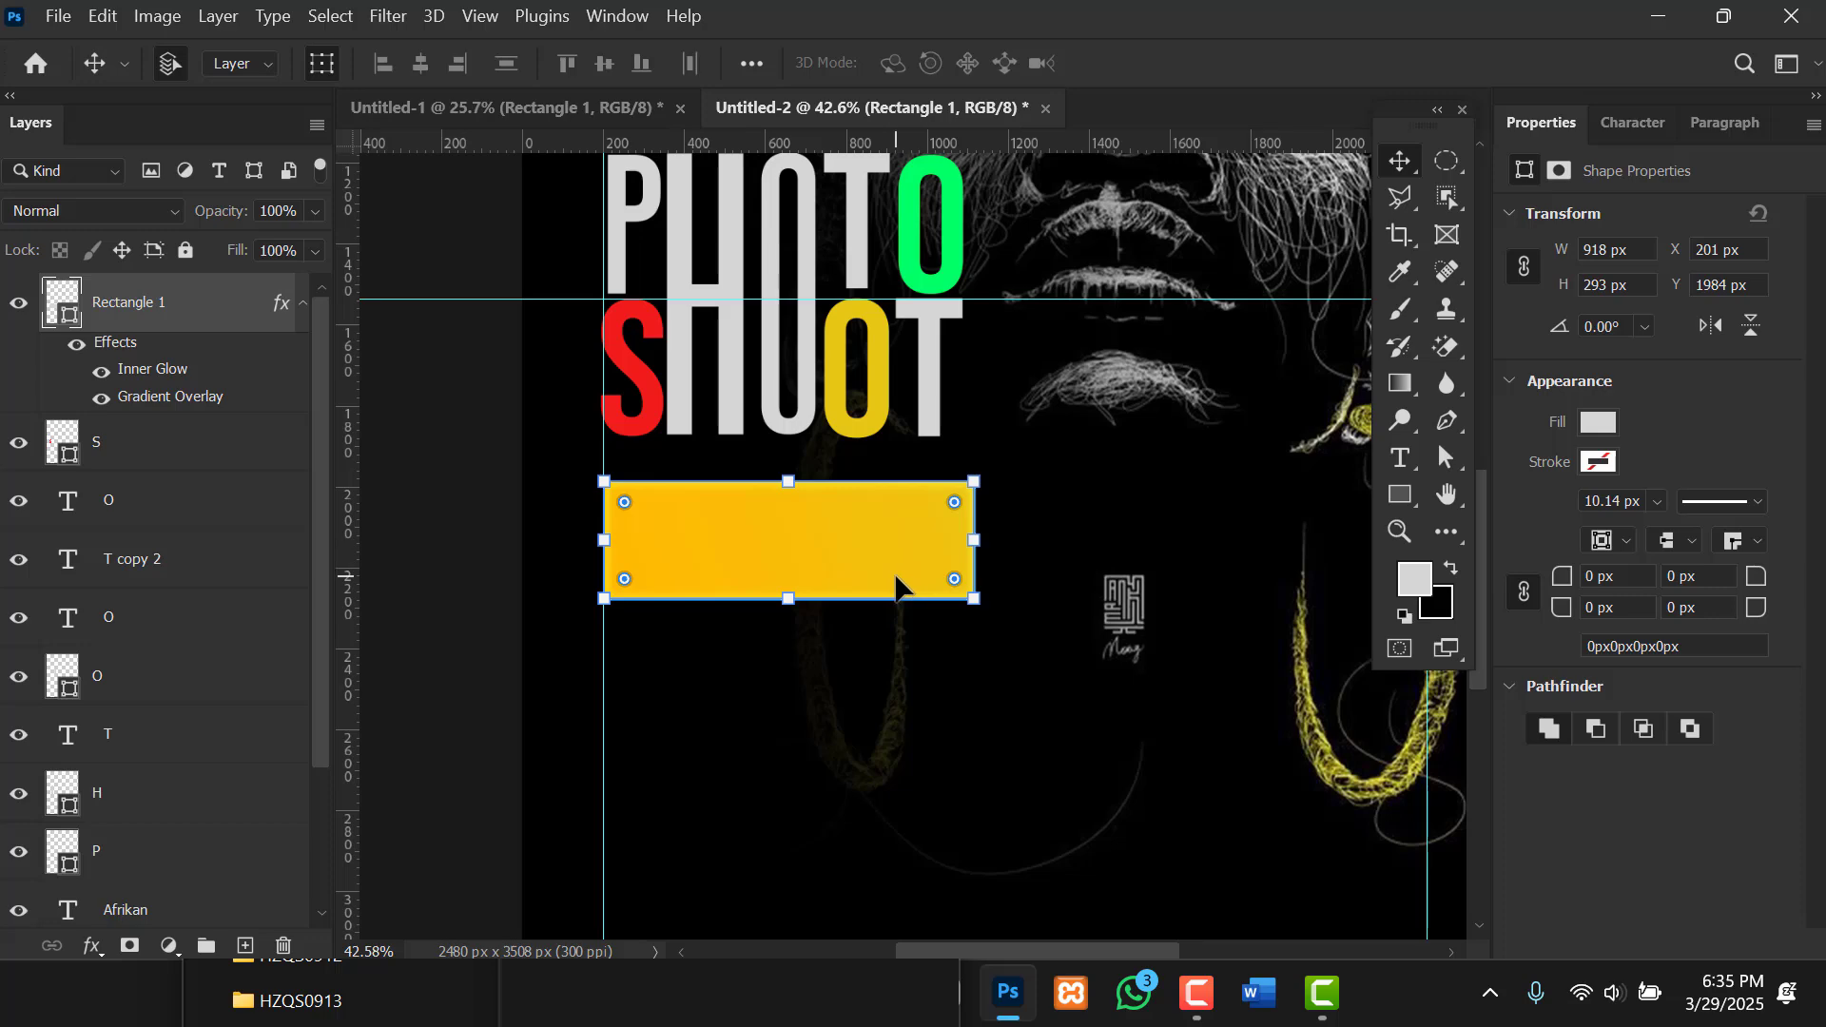
# Rasterize the rectangle layer and cut off its lower-right corner diagonally with the Polygonal Lasso tool.
pyautogui.rightClick(172, 315)
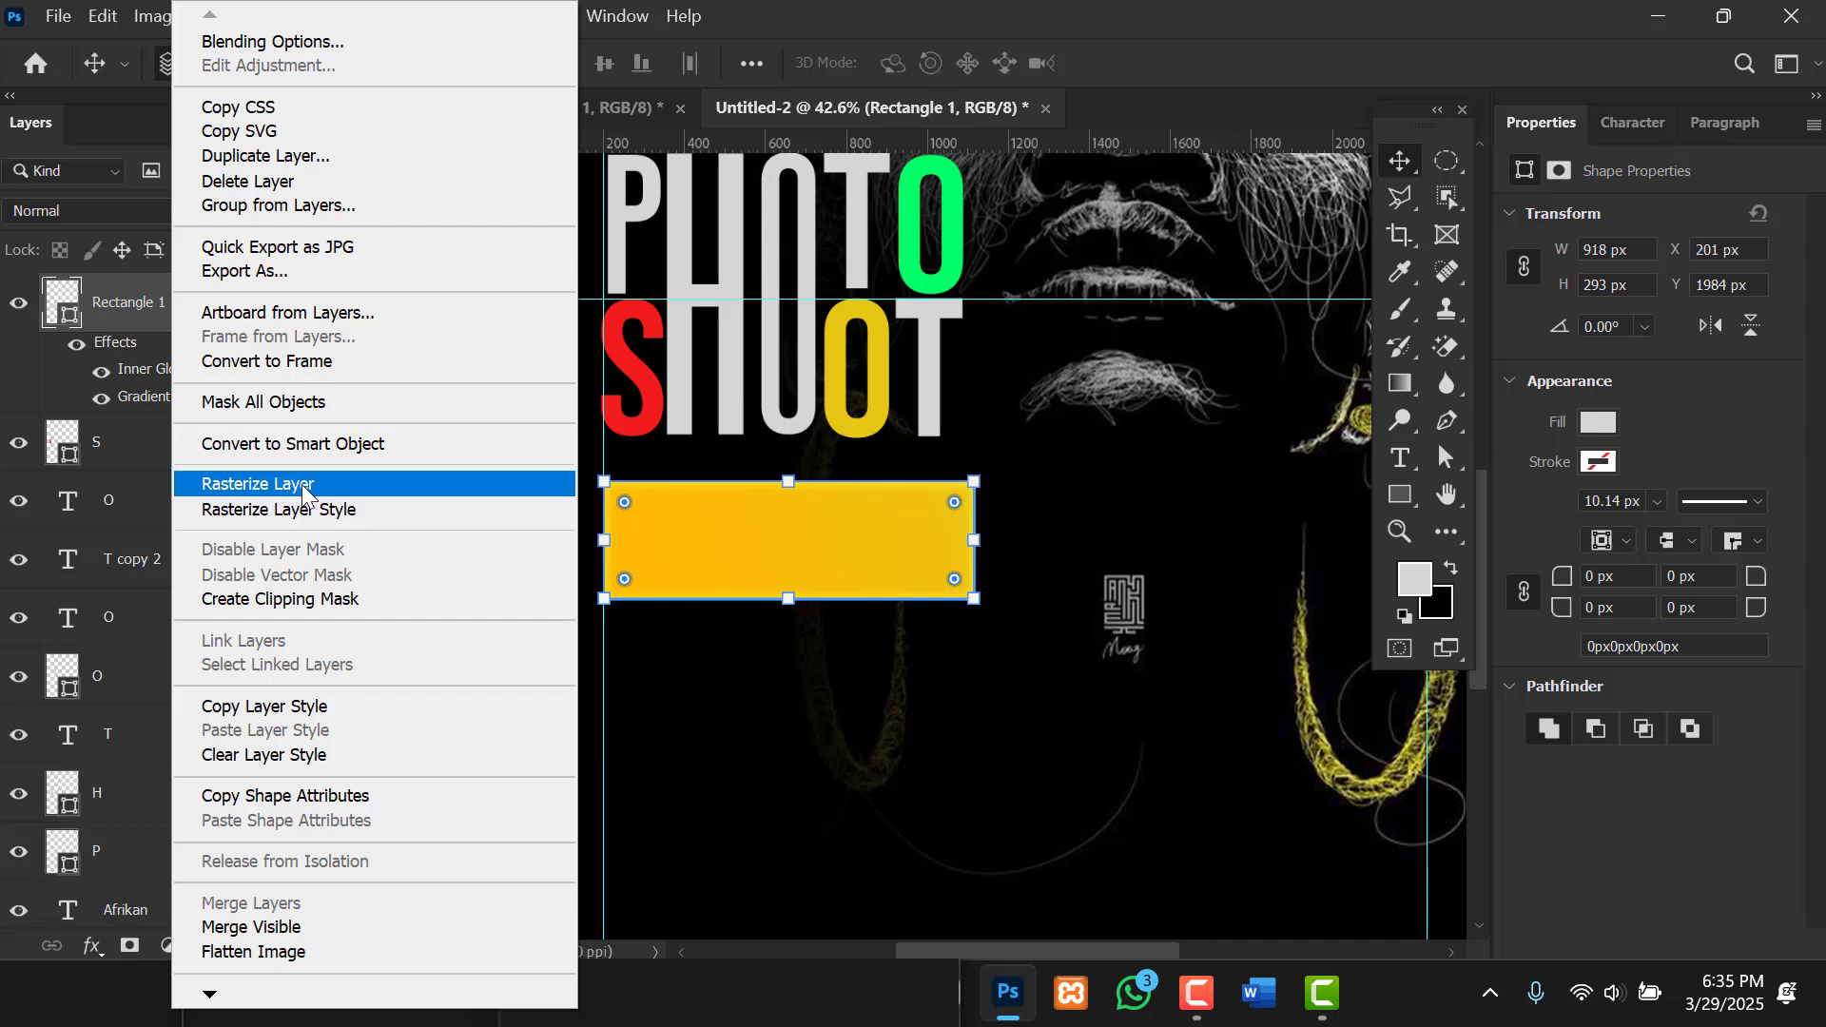
pyautogui.click(286, 484)
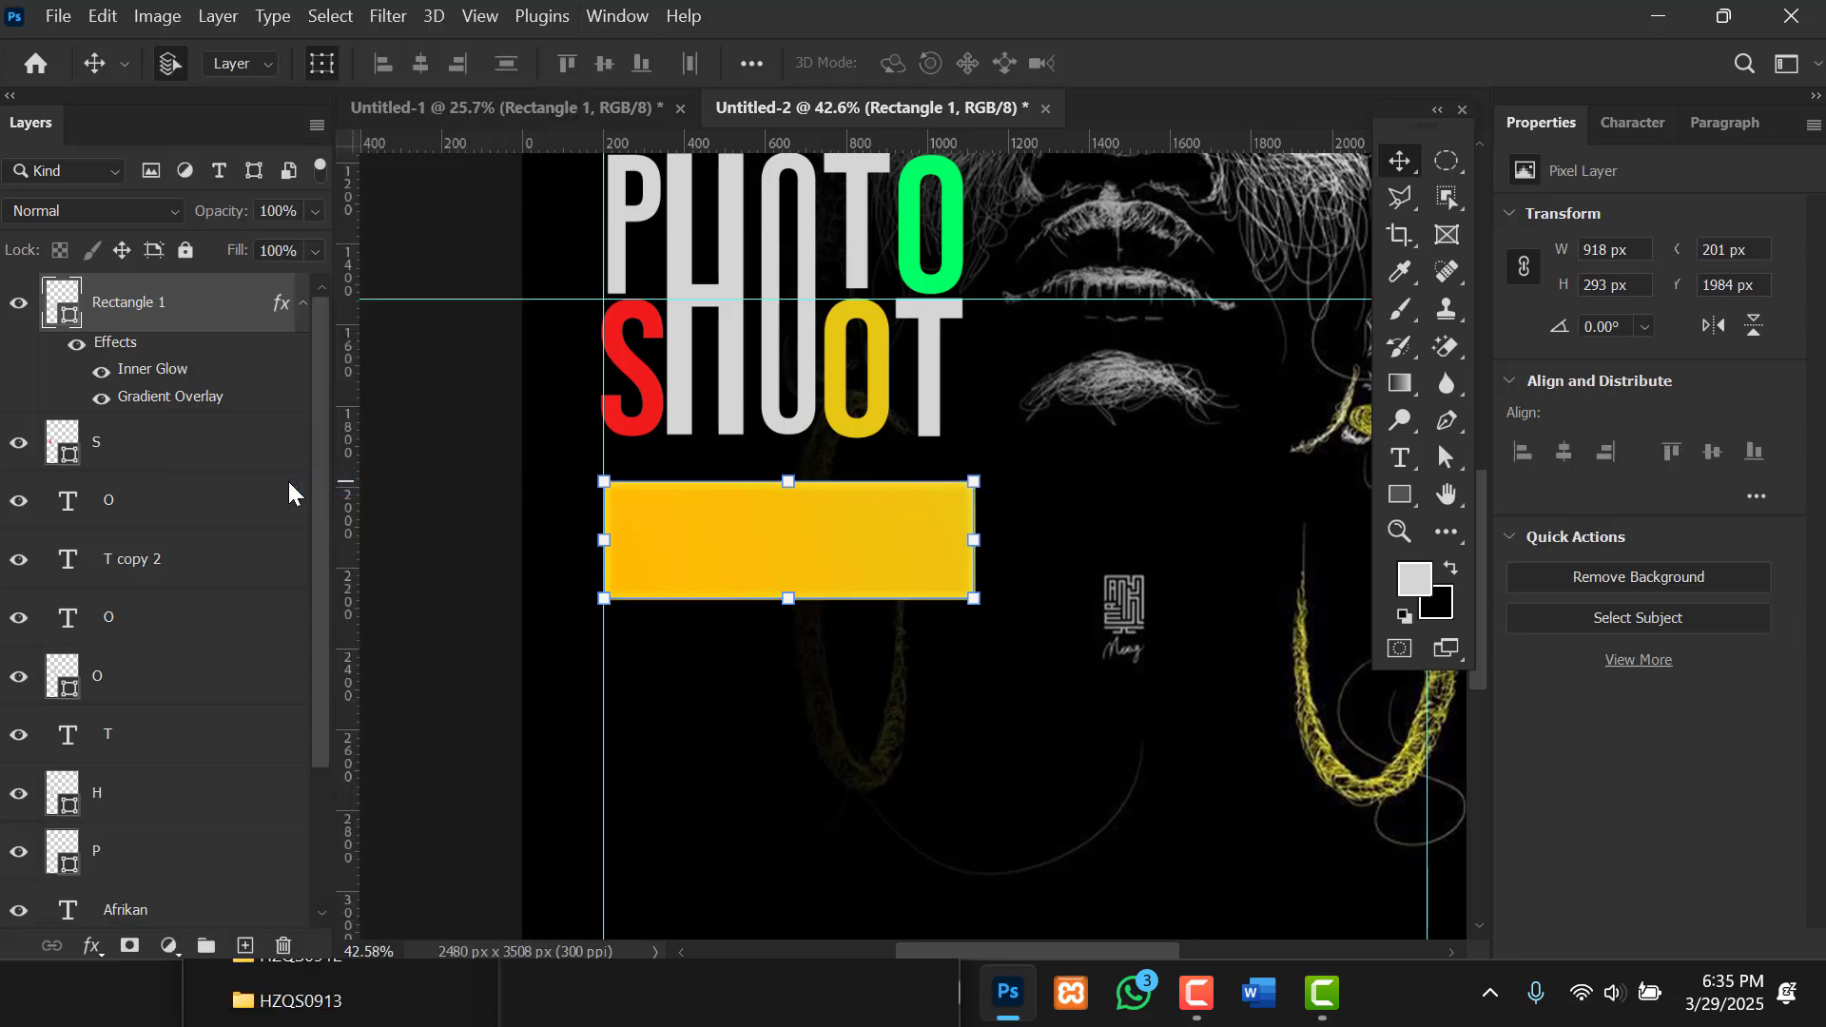
pyautogui.click(1394, 203)
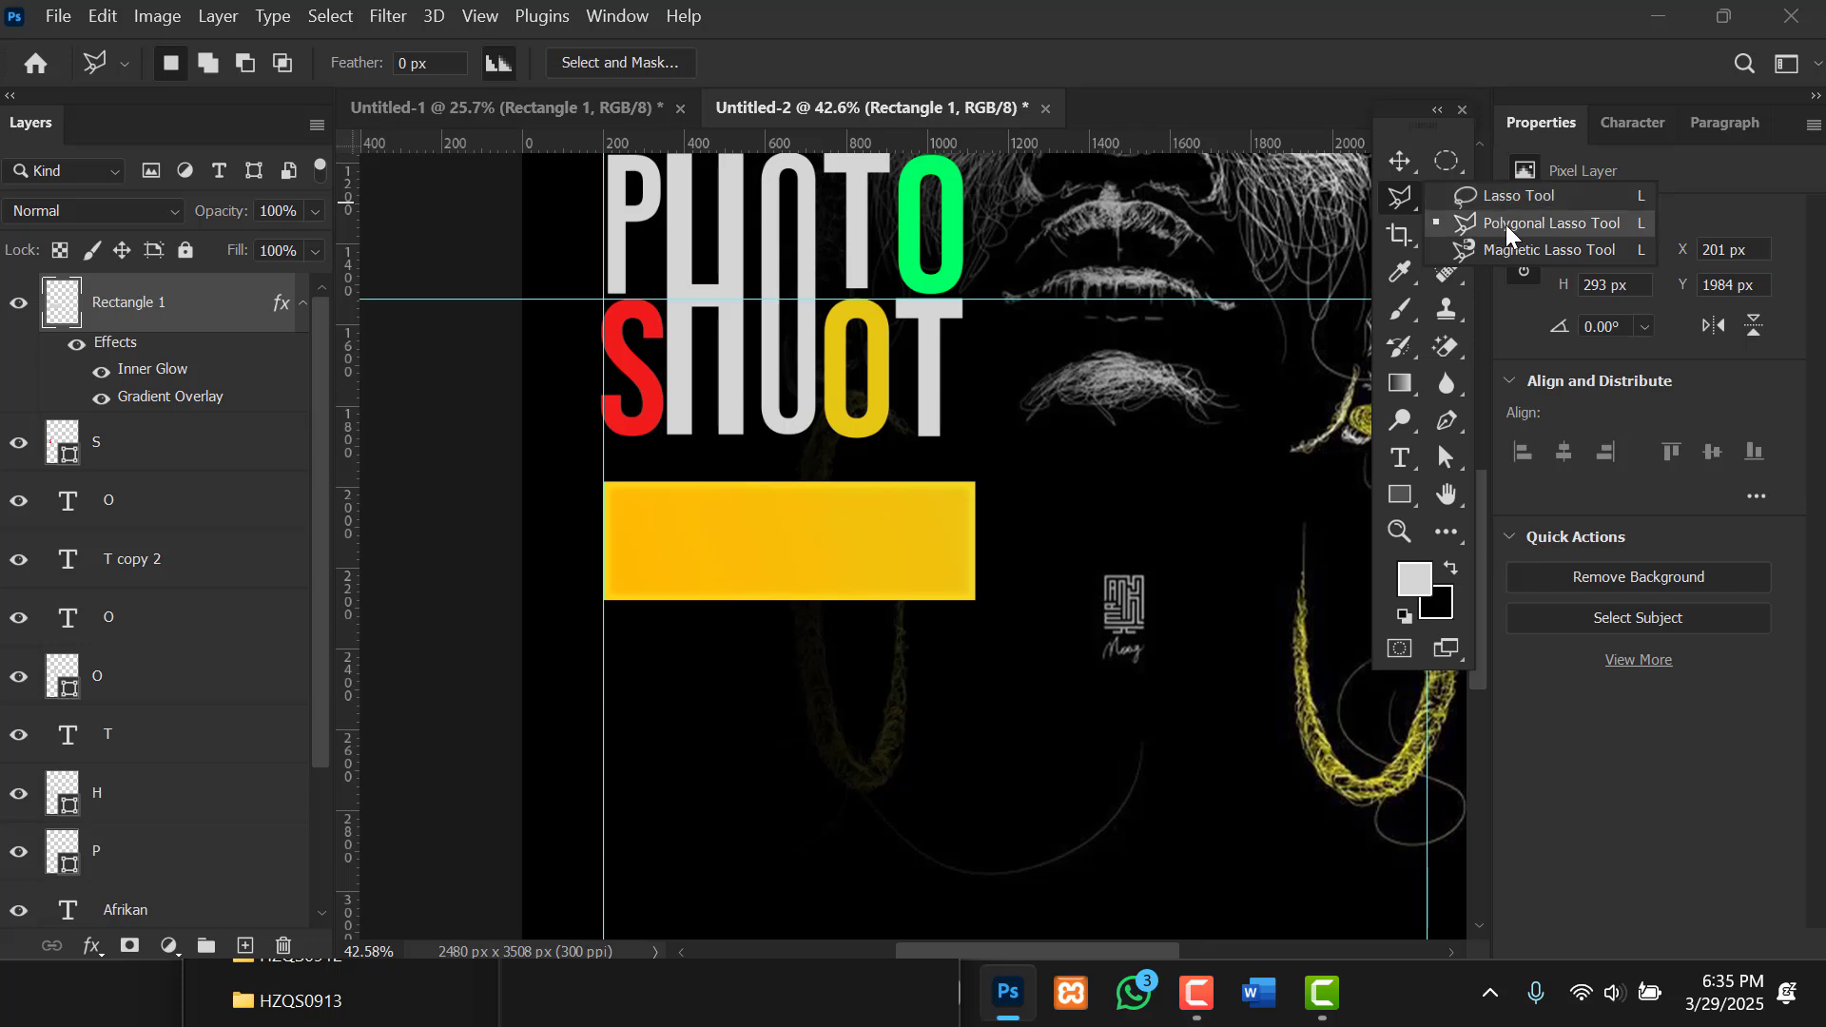
pyautogui.click(1503, 225)
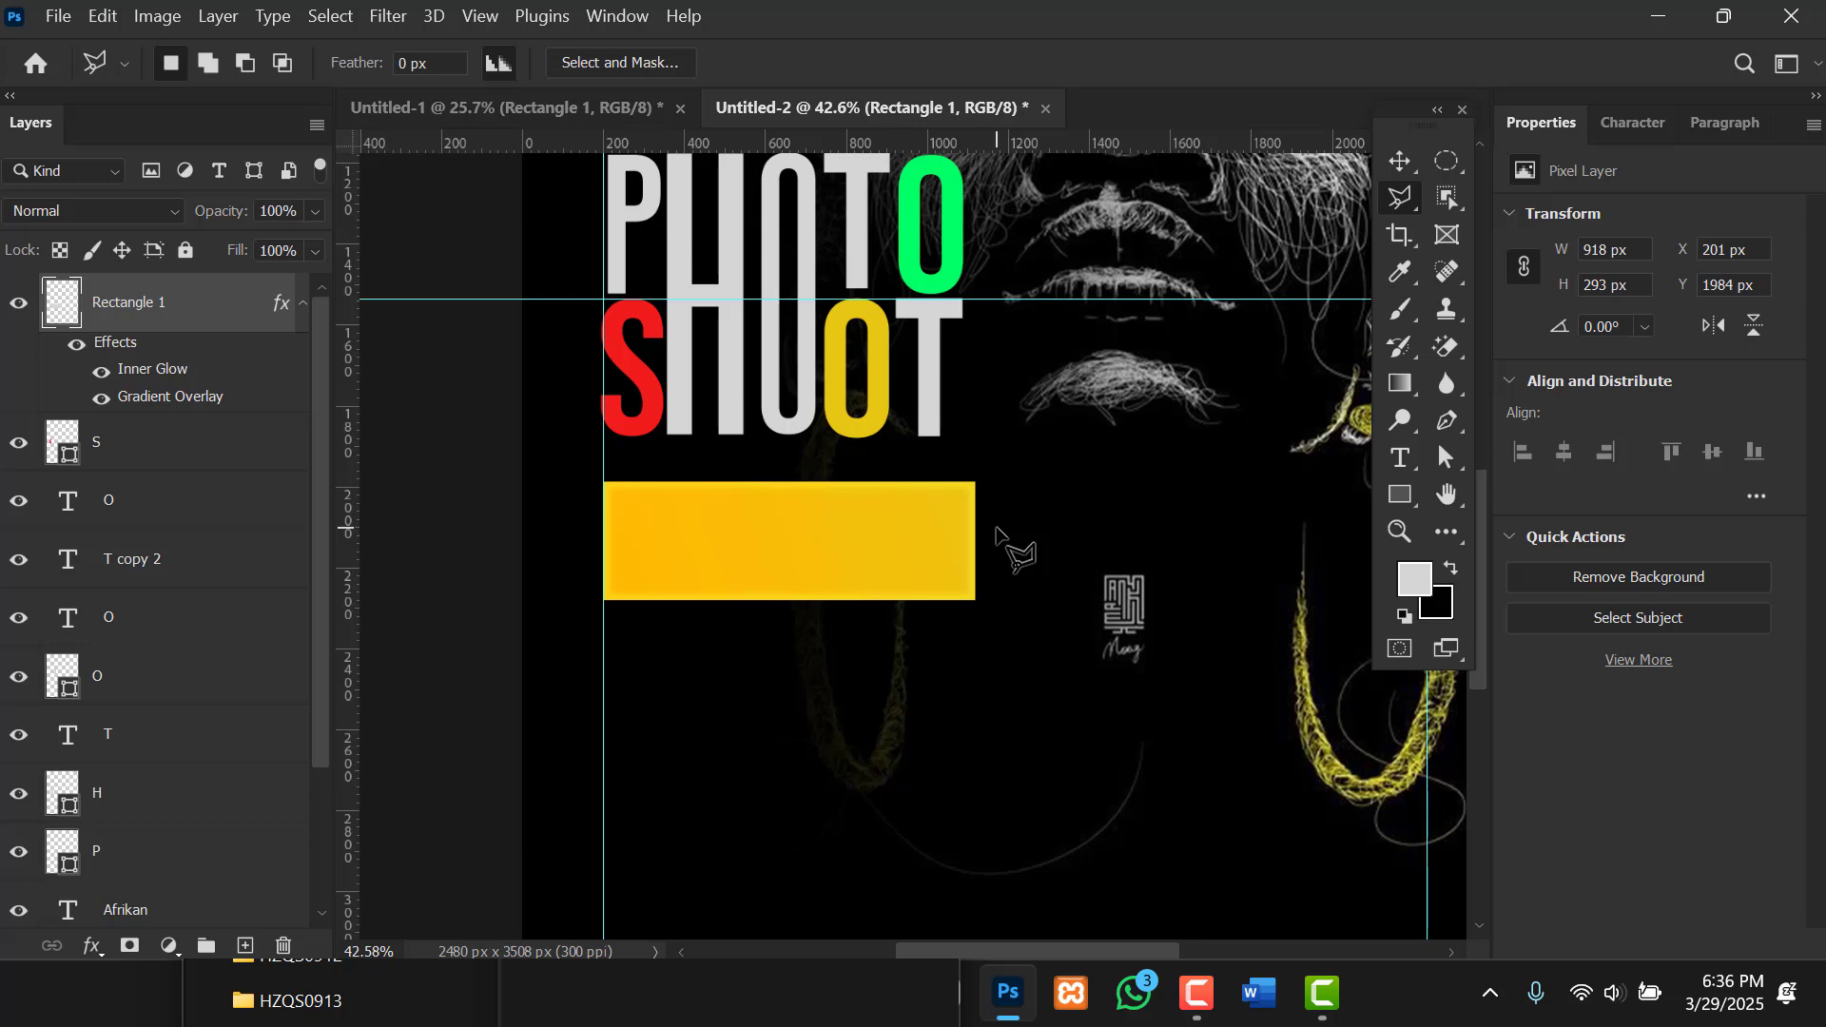
pyautogui.click(996, 528)
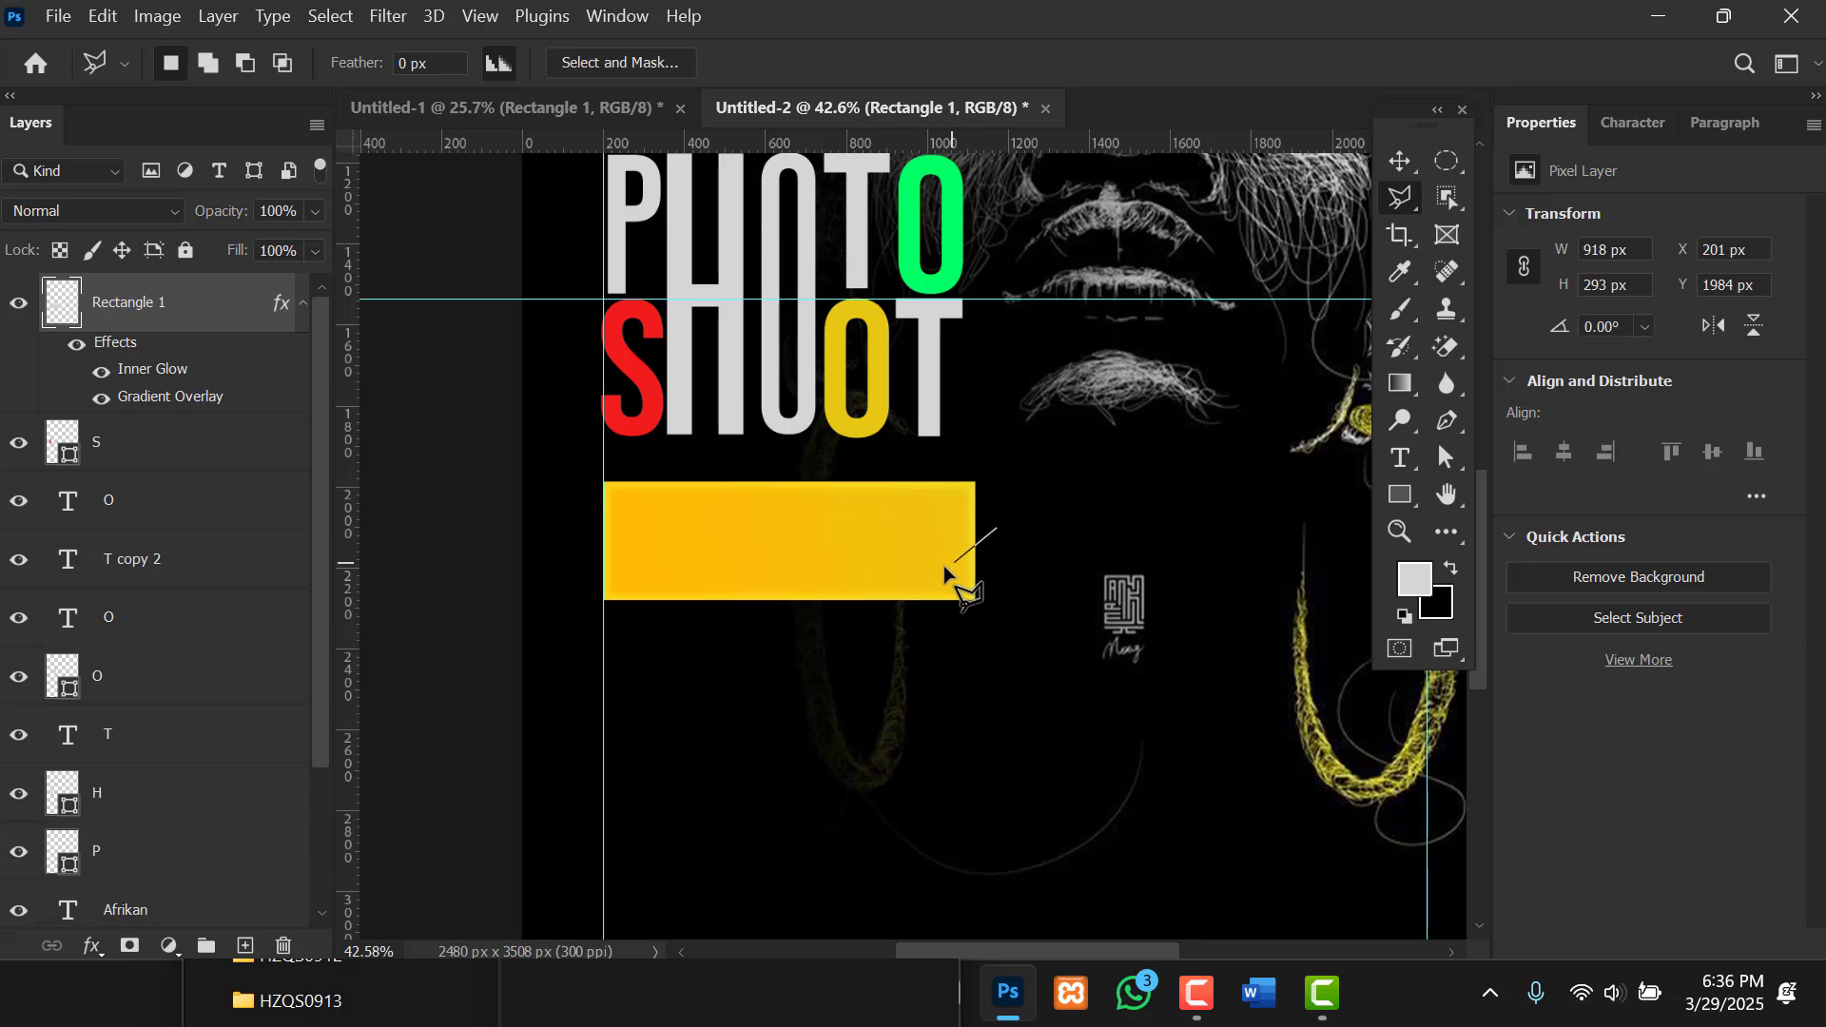
pyautogui.click(897, 610)
pyautogui.click(987, 633)
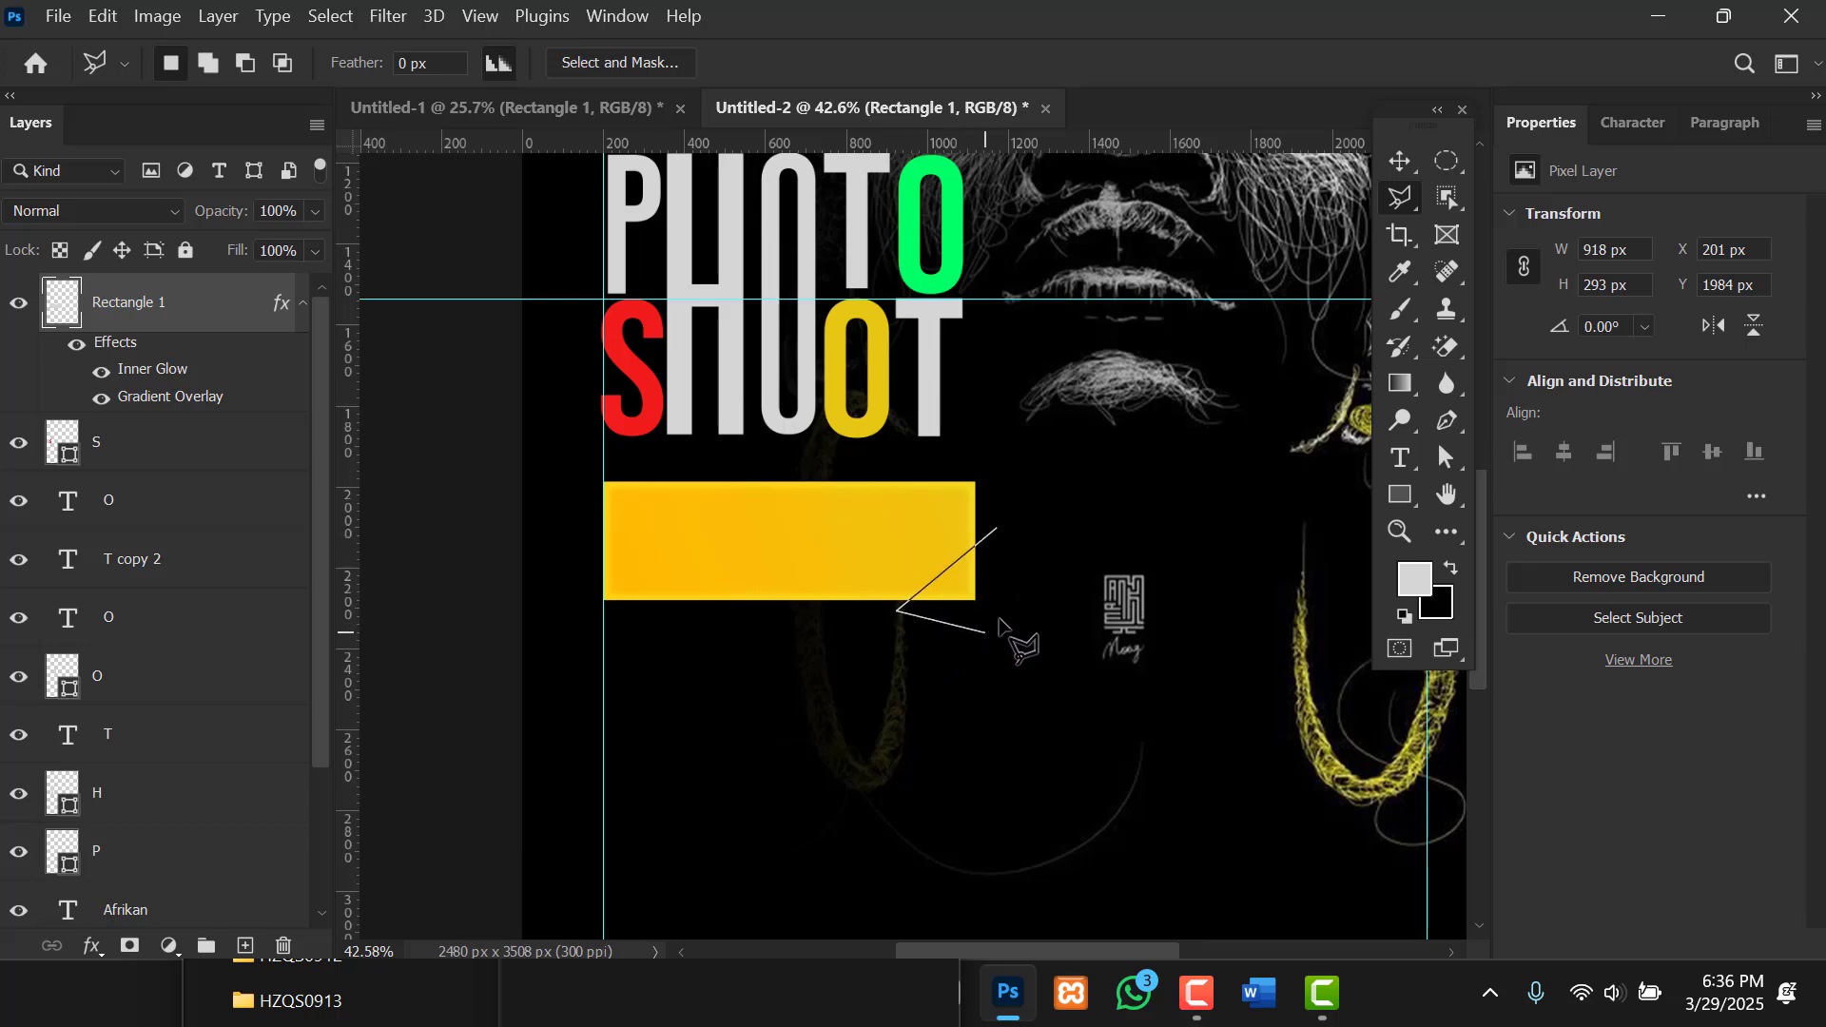
pyautogui.doubleClick(1036, 555)
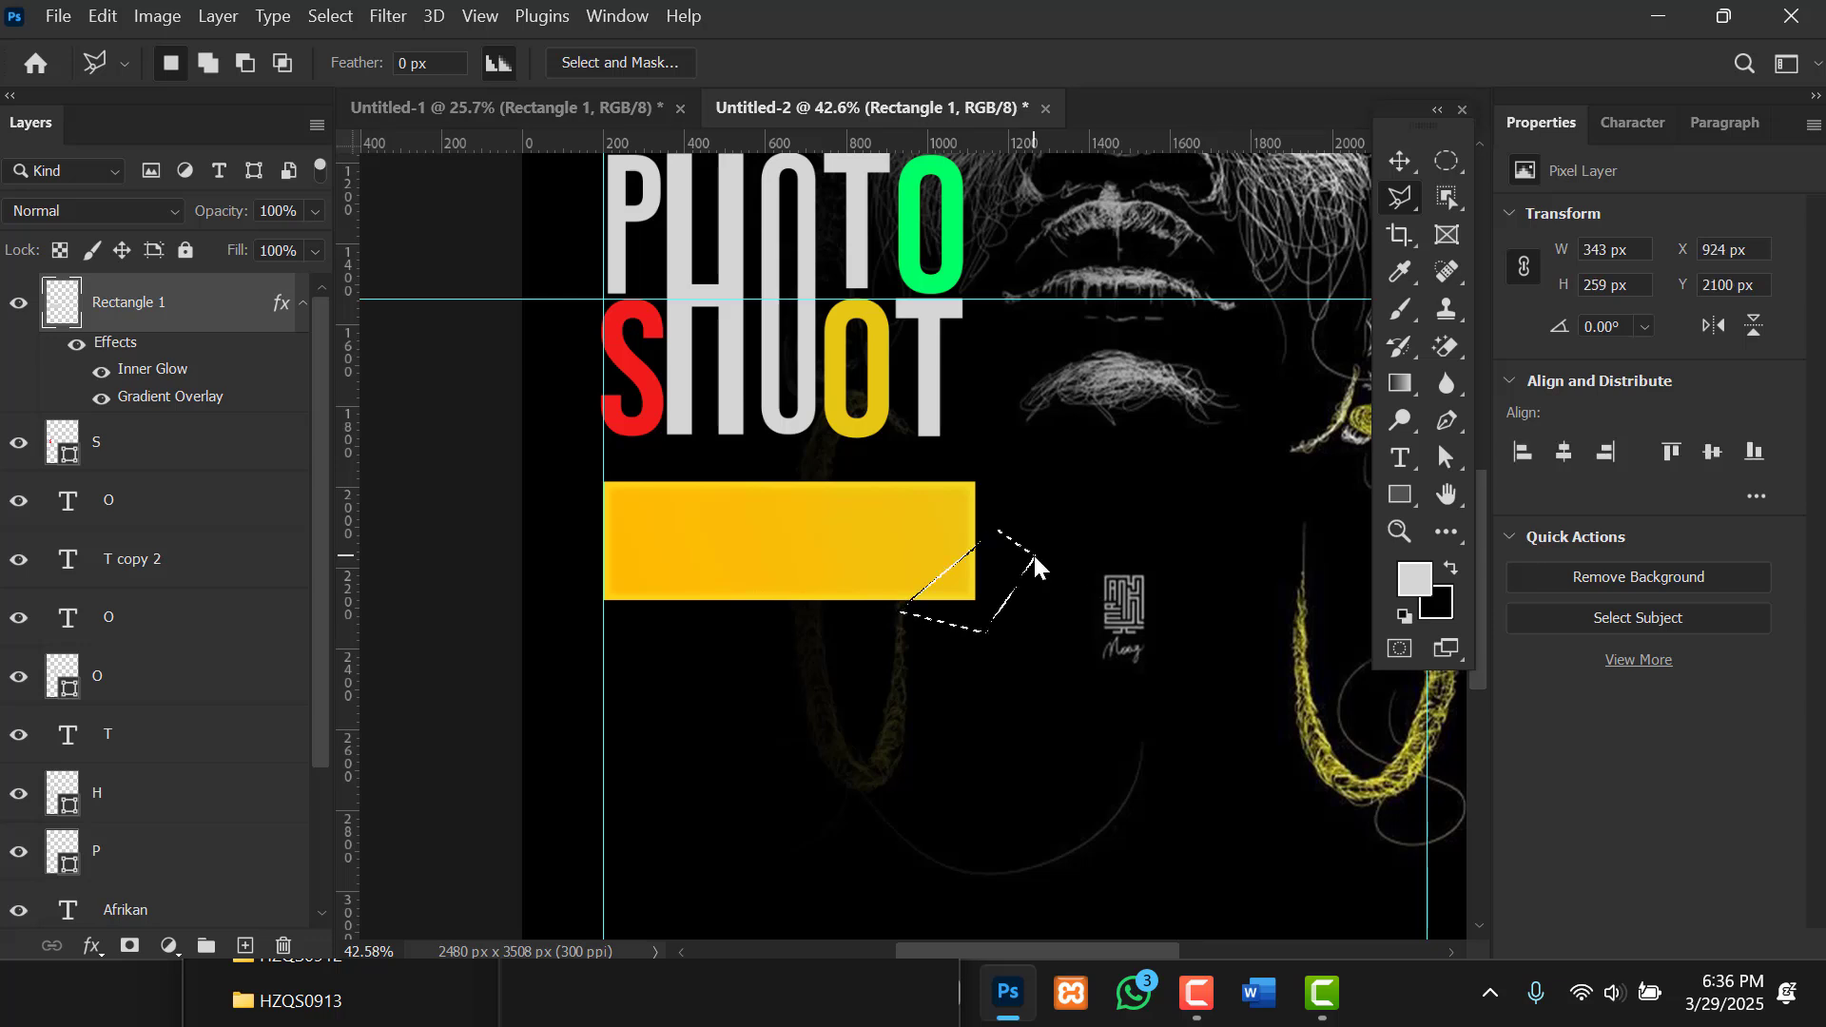
pyautogui.press('Delete')
pyautogui.hotkey('ctrl', 'd')
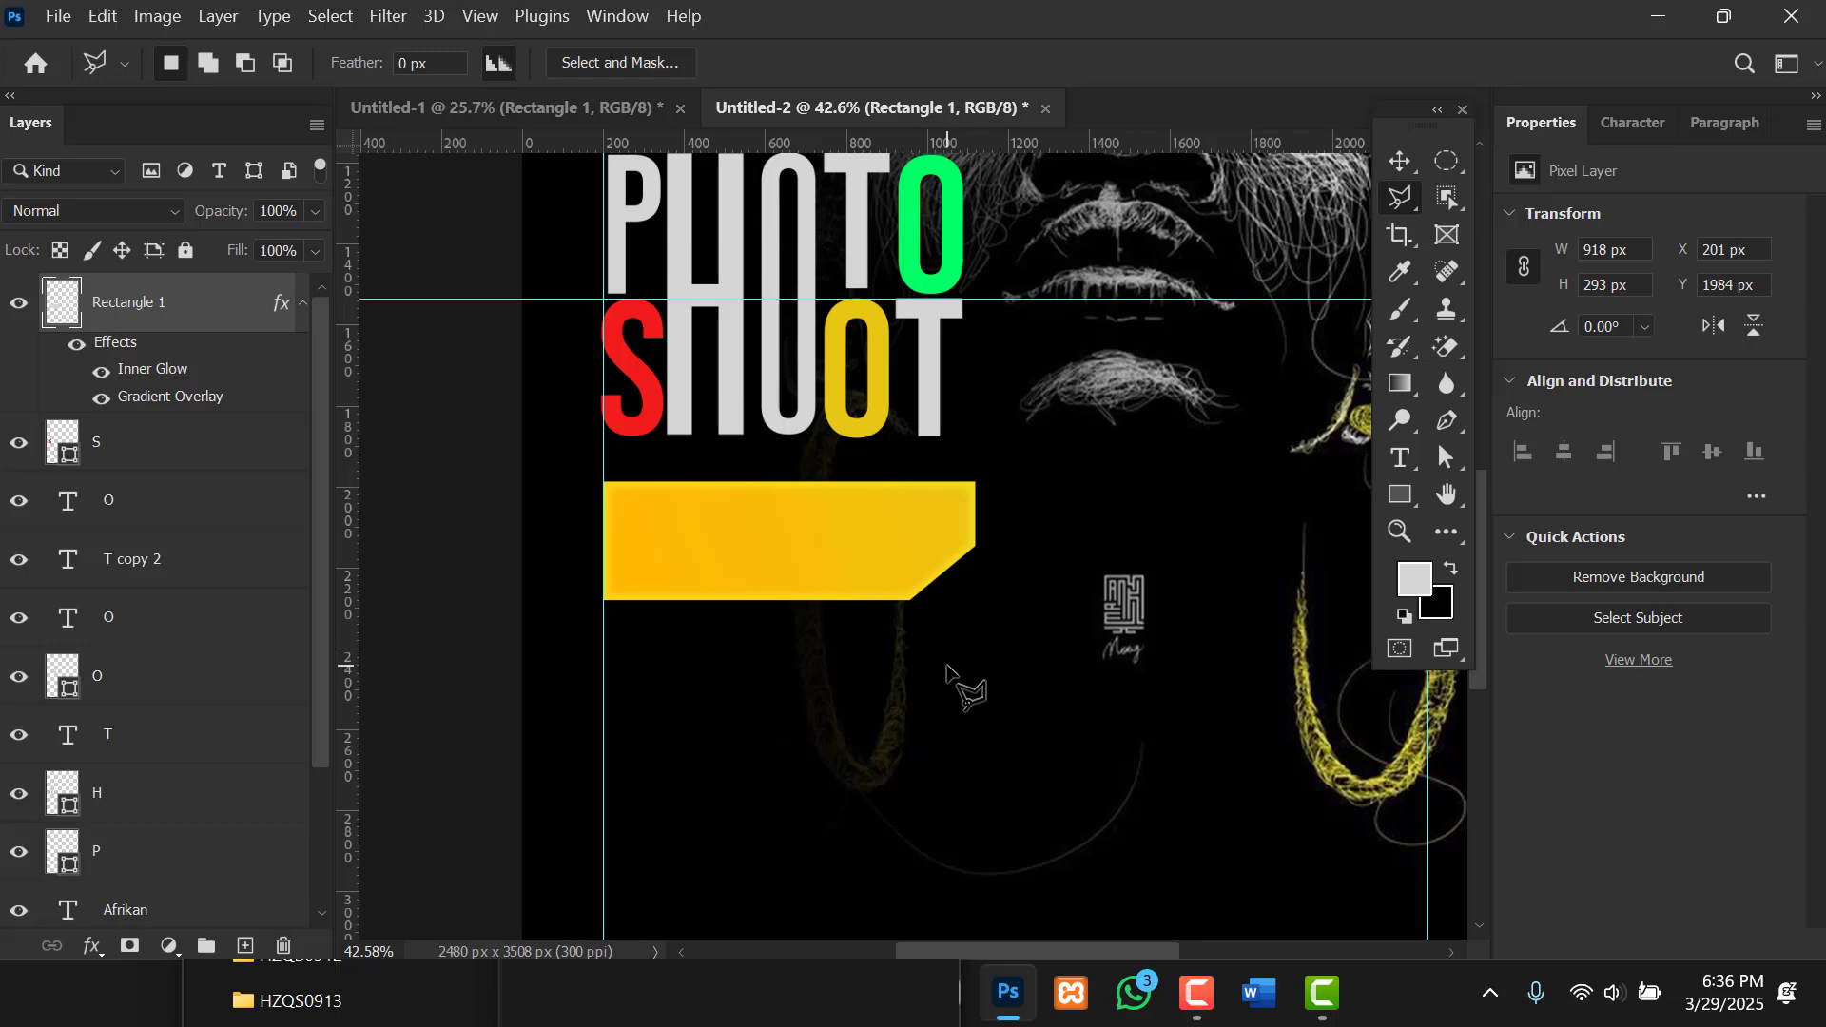
pyautogui.press('v')
pyautogui.scroll(-2, 947, 671)
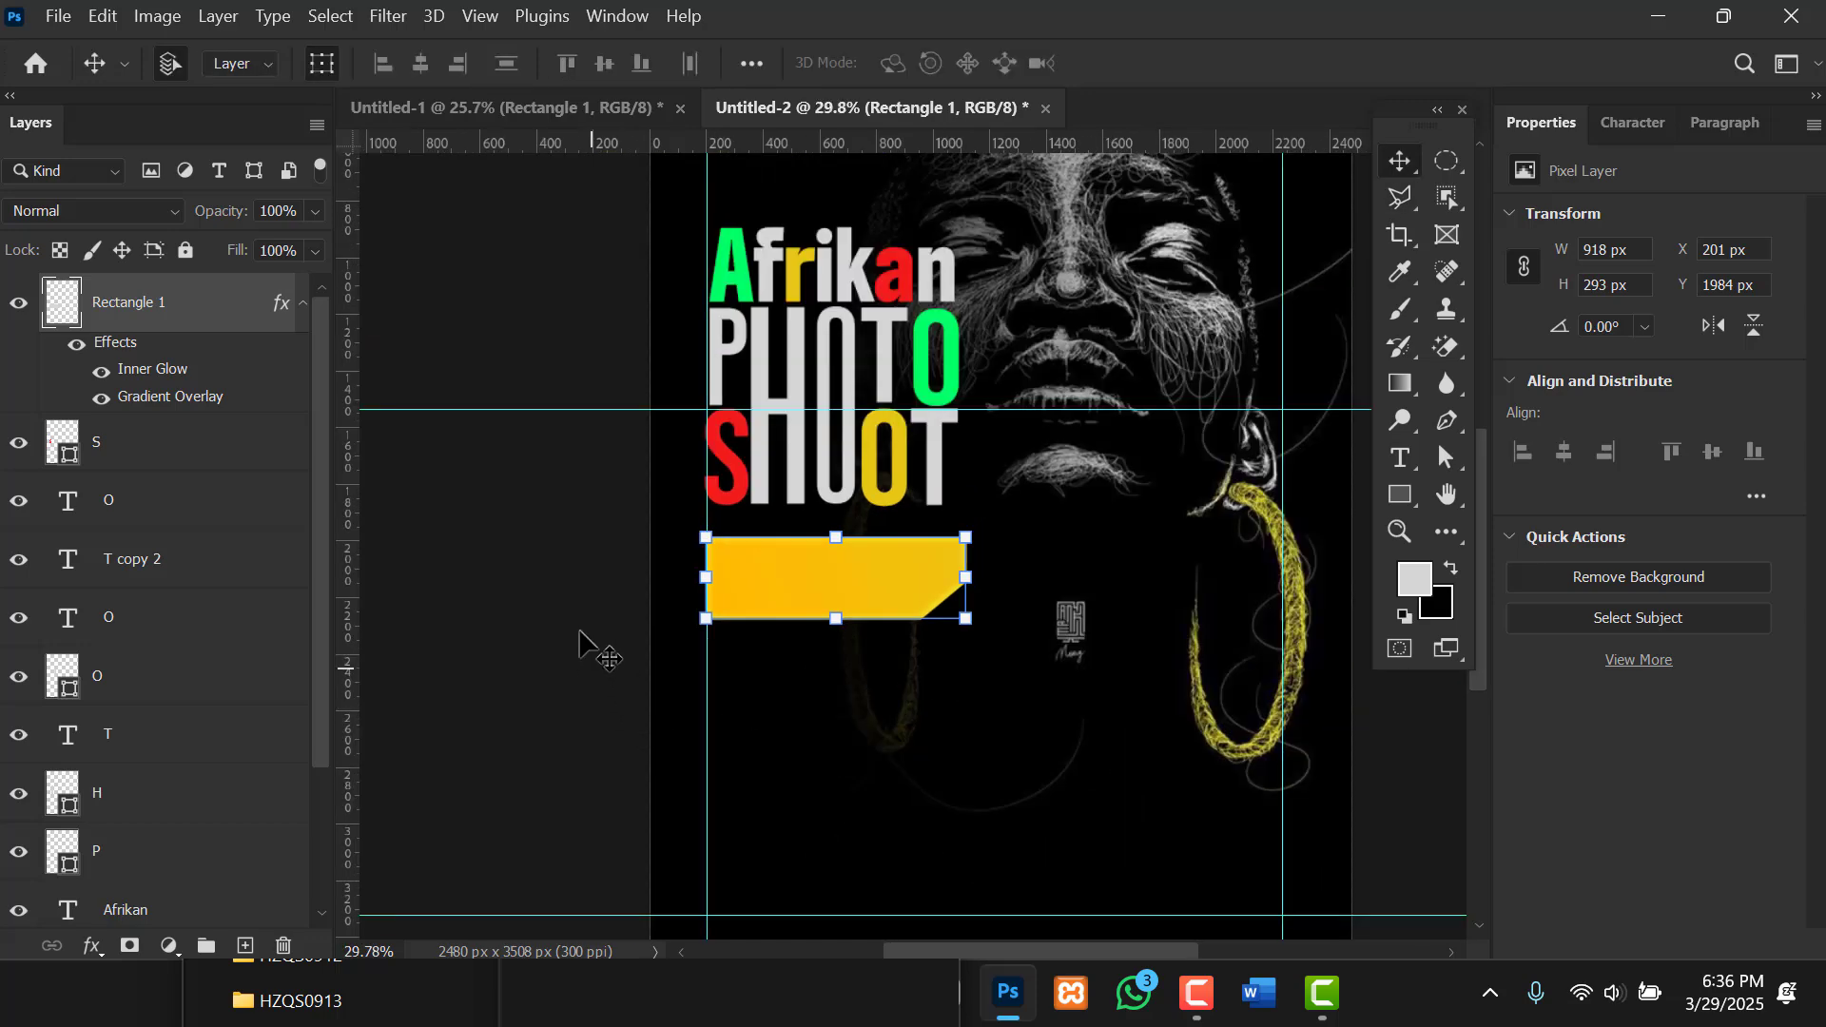
pyautogui.click(539, 556)
pyautogui.scroll(-2, 872, 656)
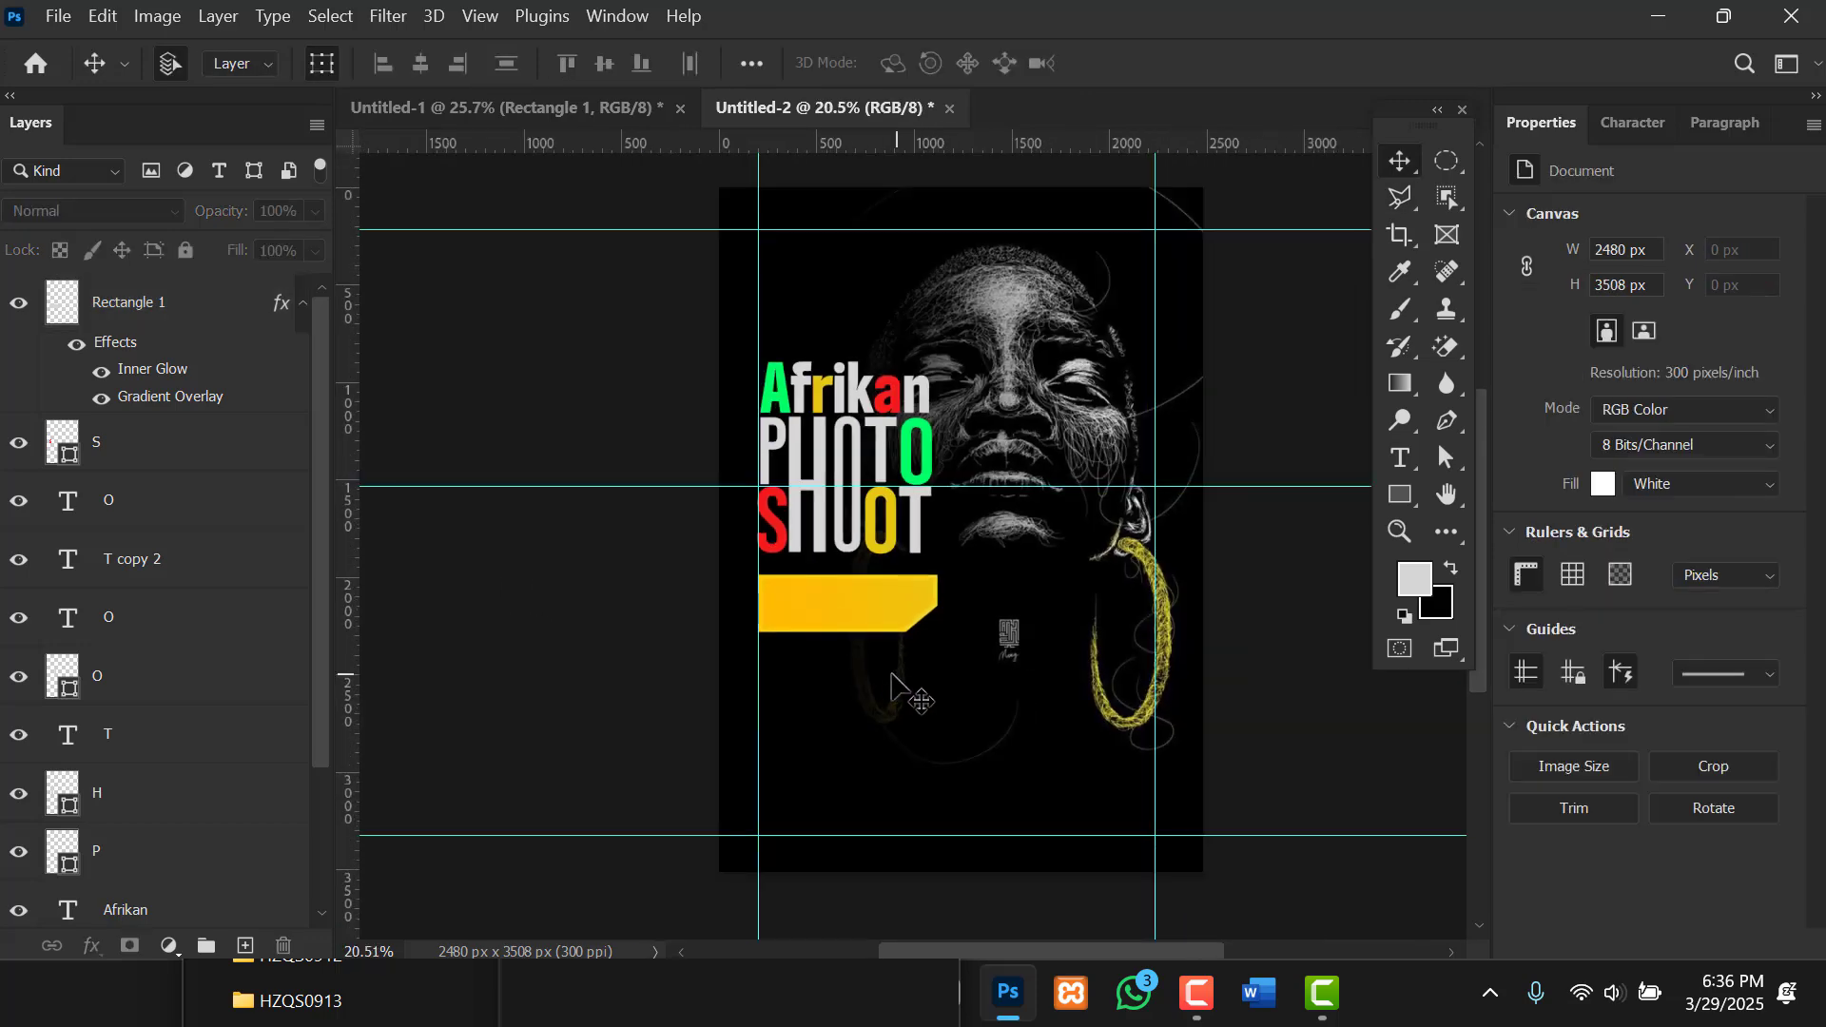
pyautogui.moveTo(880, 668); pyautogui.dragTo(835, 668)
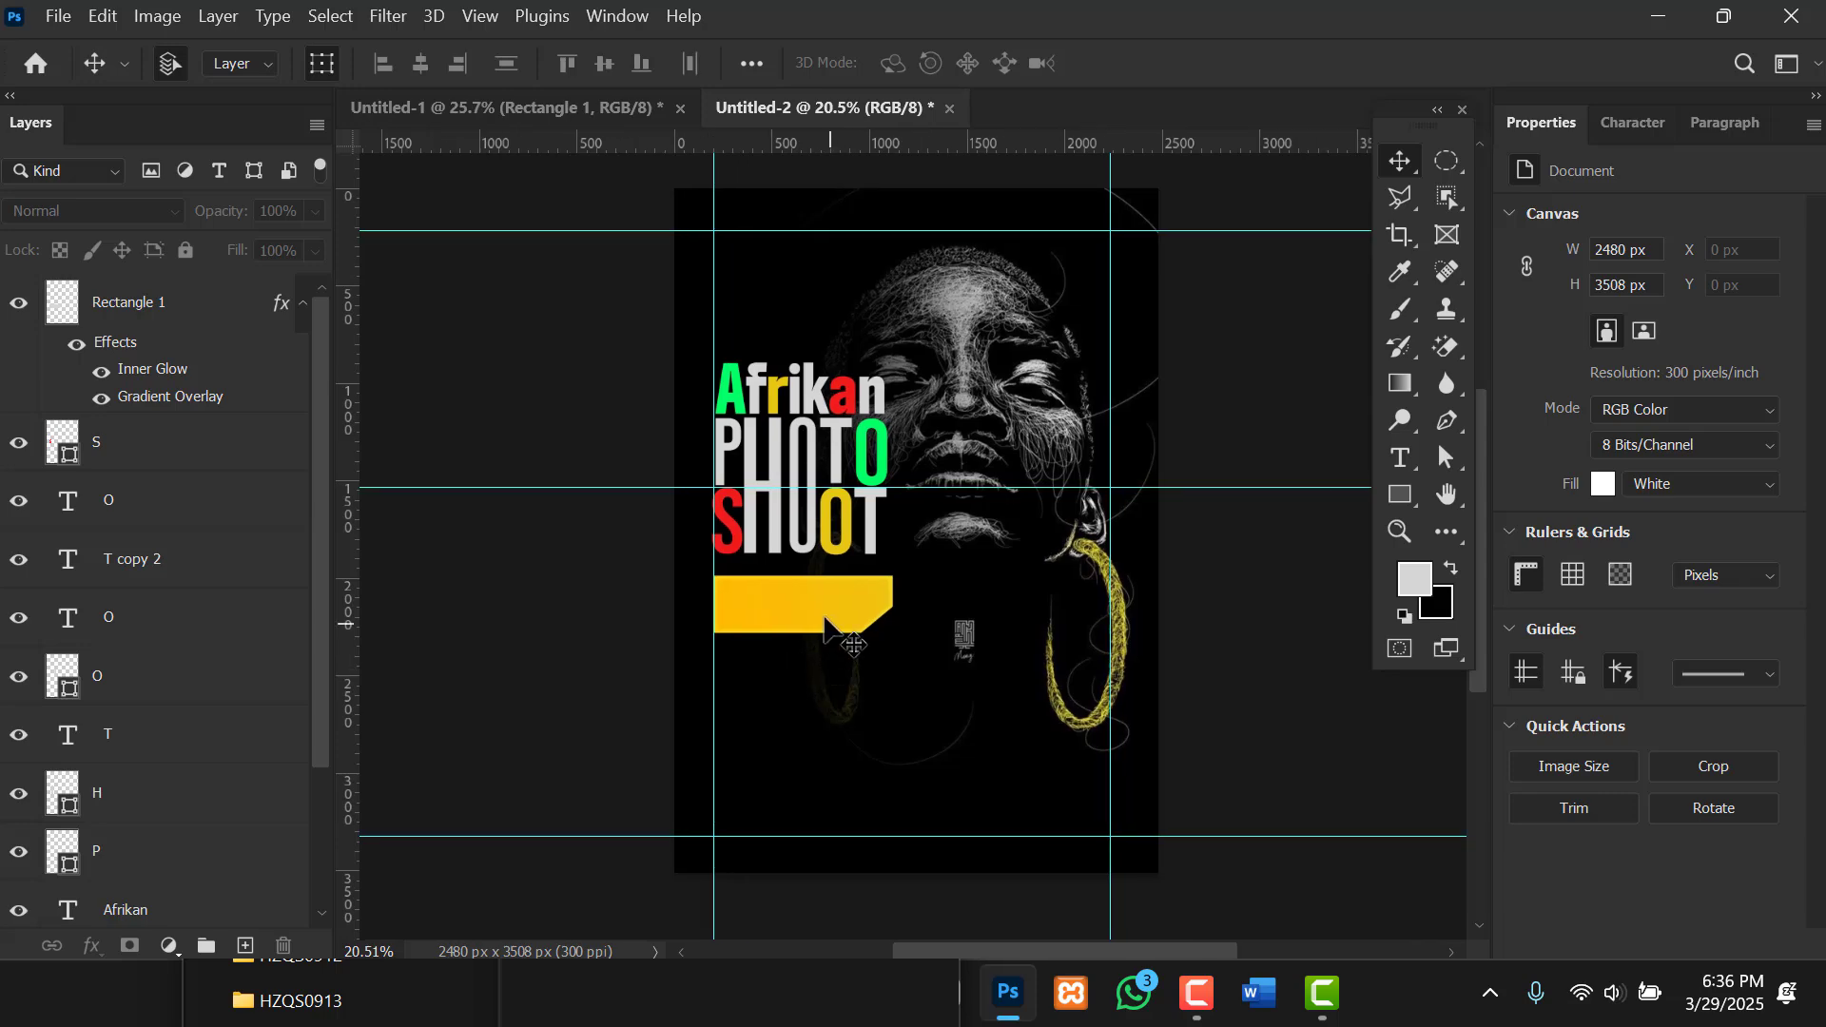
# Copy the OUR SERVICES text from Untitled-1 into Untitled-2 and centre it on the yellow banner.
pyautogui.click(536, 110)
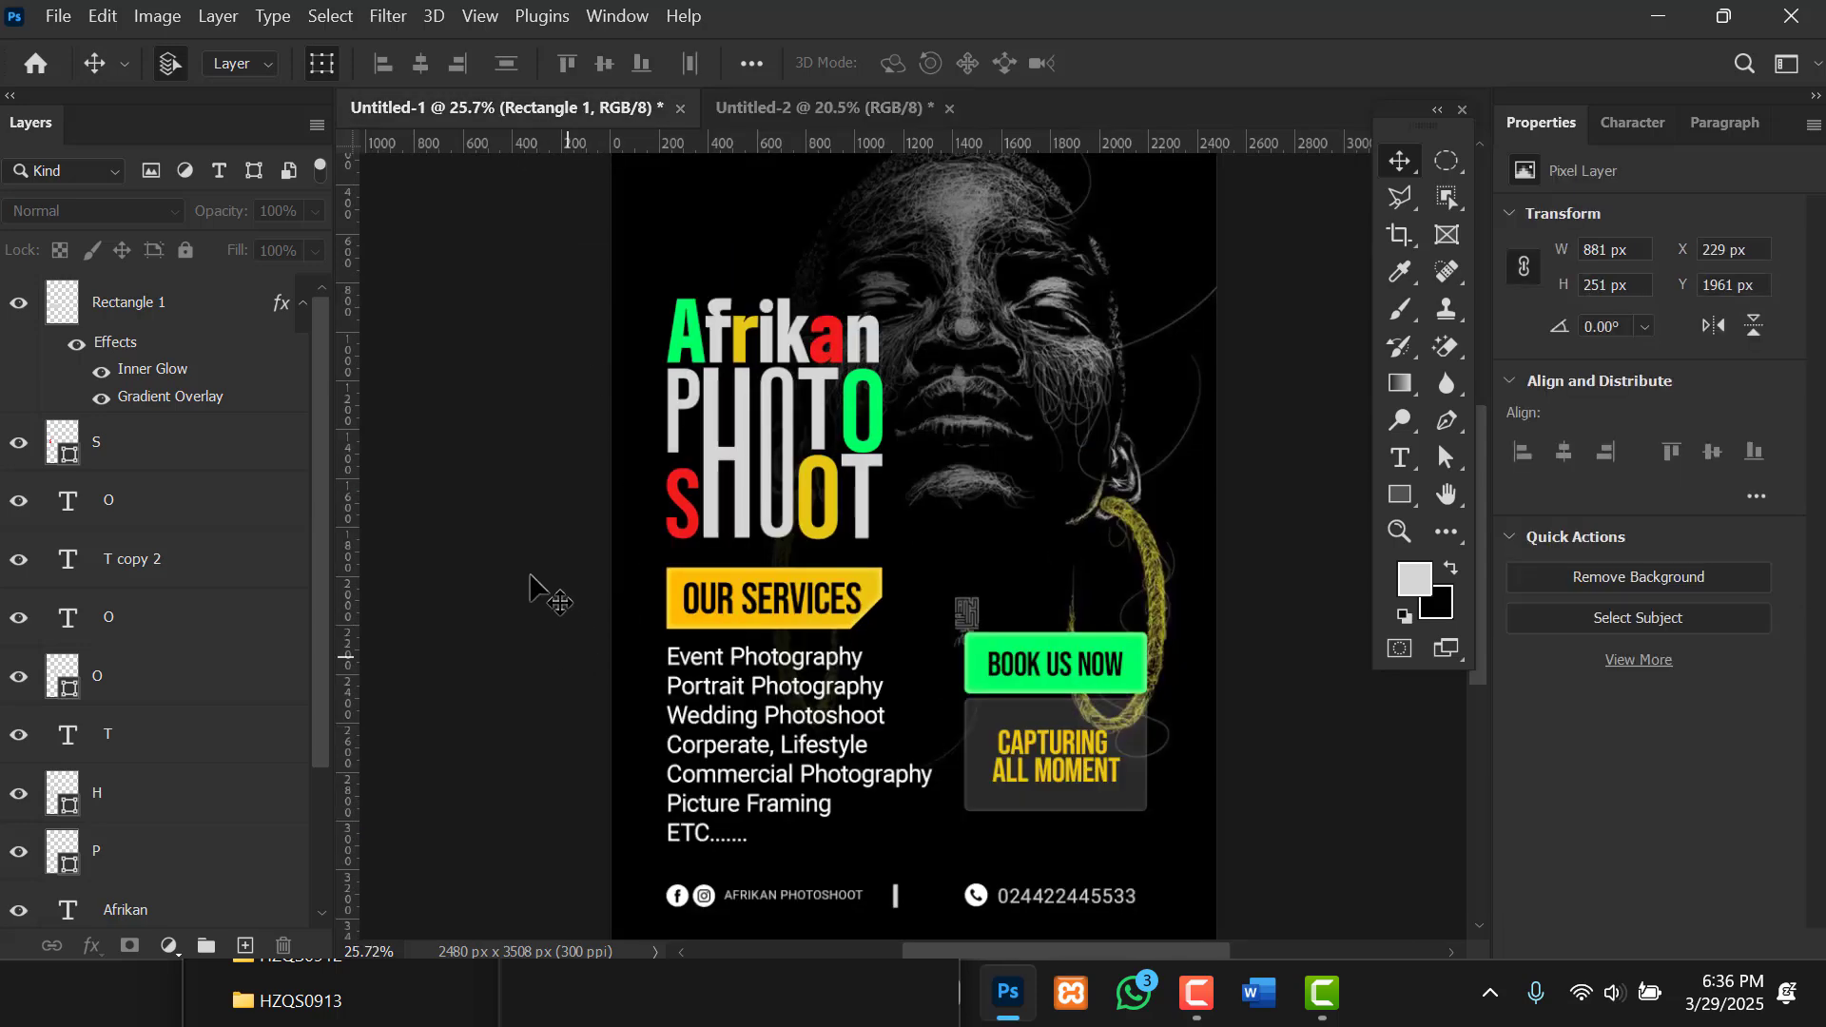
pyautogui.moveTo(725, 623); pyautogui.dragTo(739, 107)
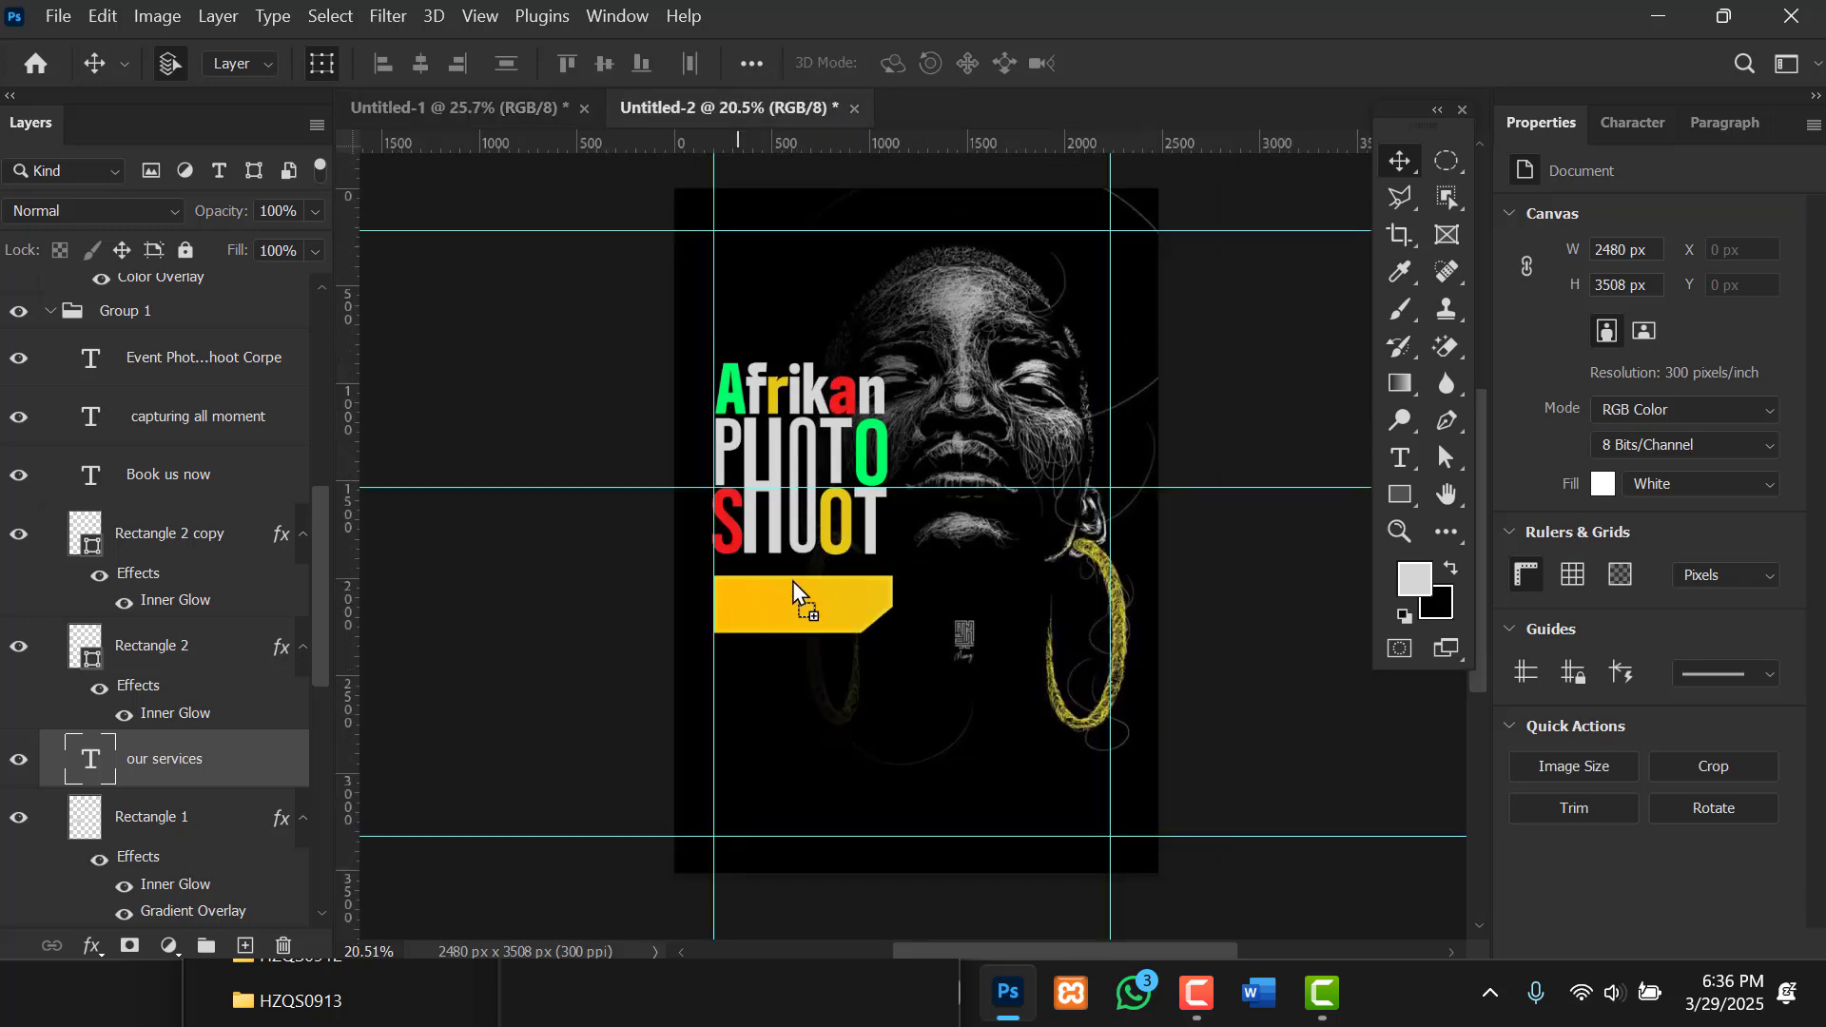
pyautogui.moveTo(794, 591); pyautogui.dragTo(797, 612)
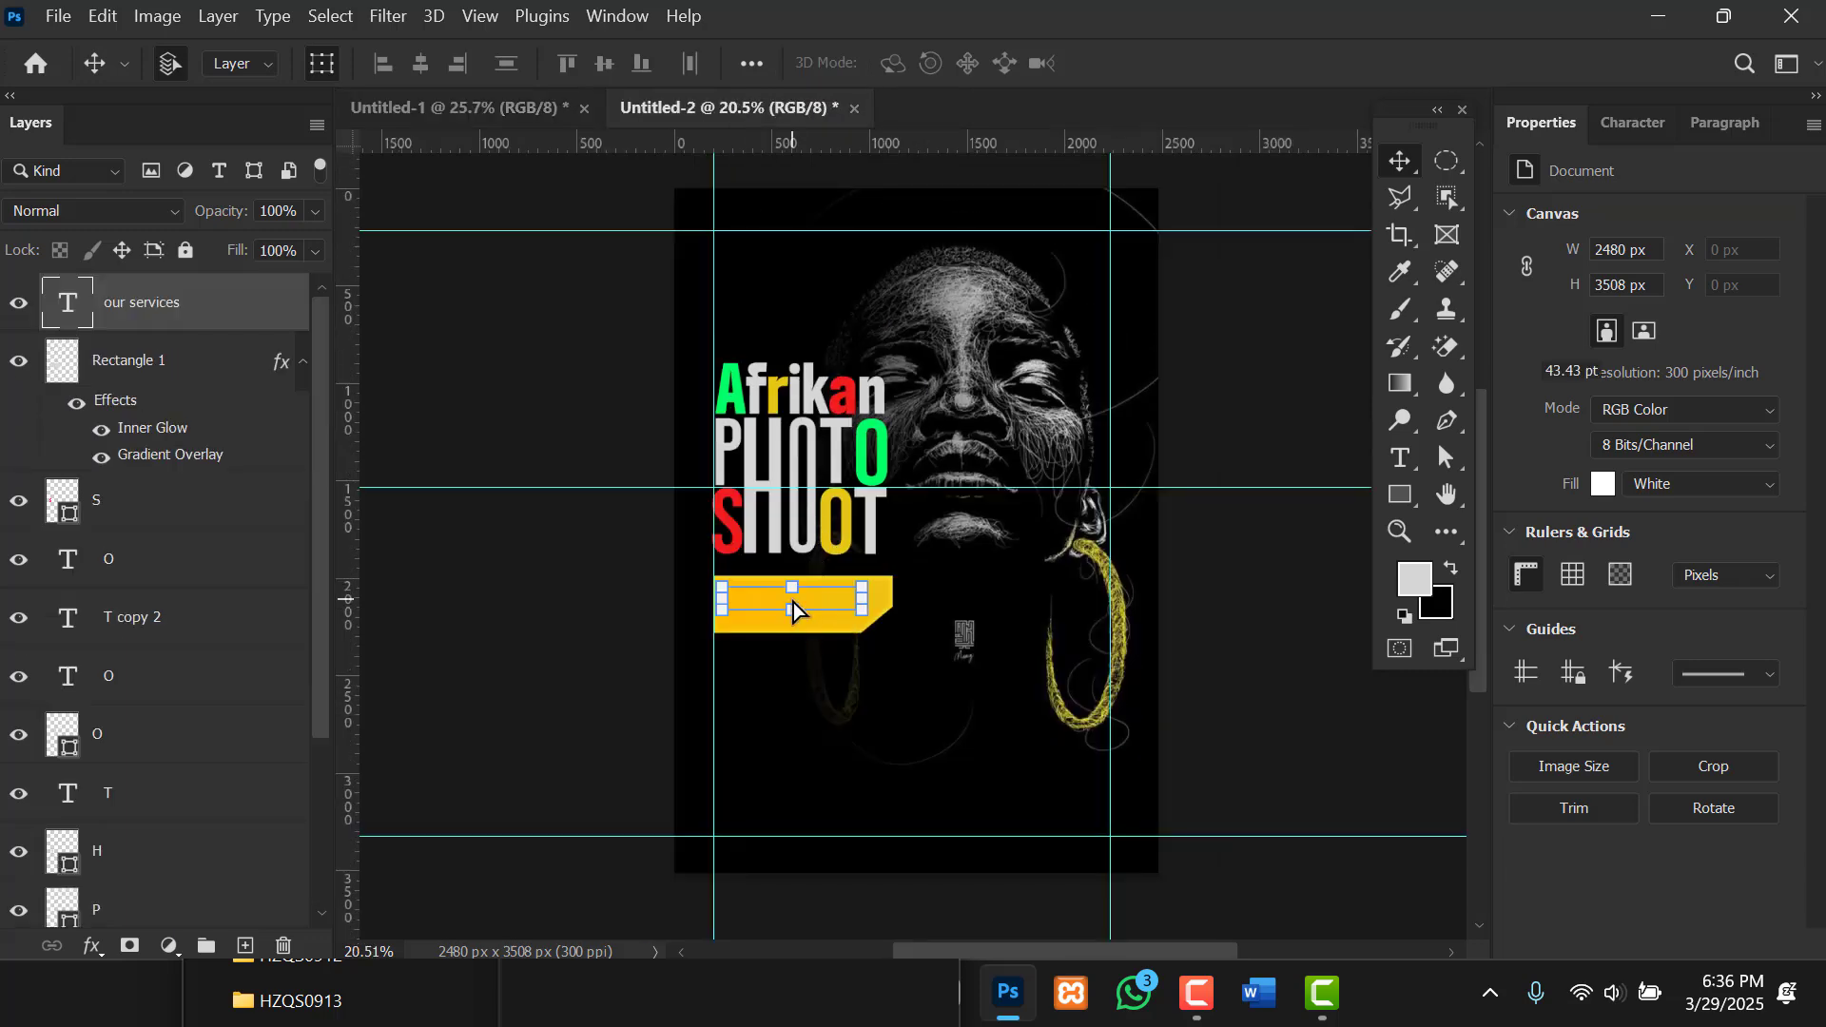
pyautogui.scroll(2, 794, 602)
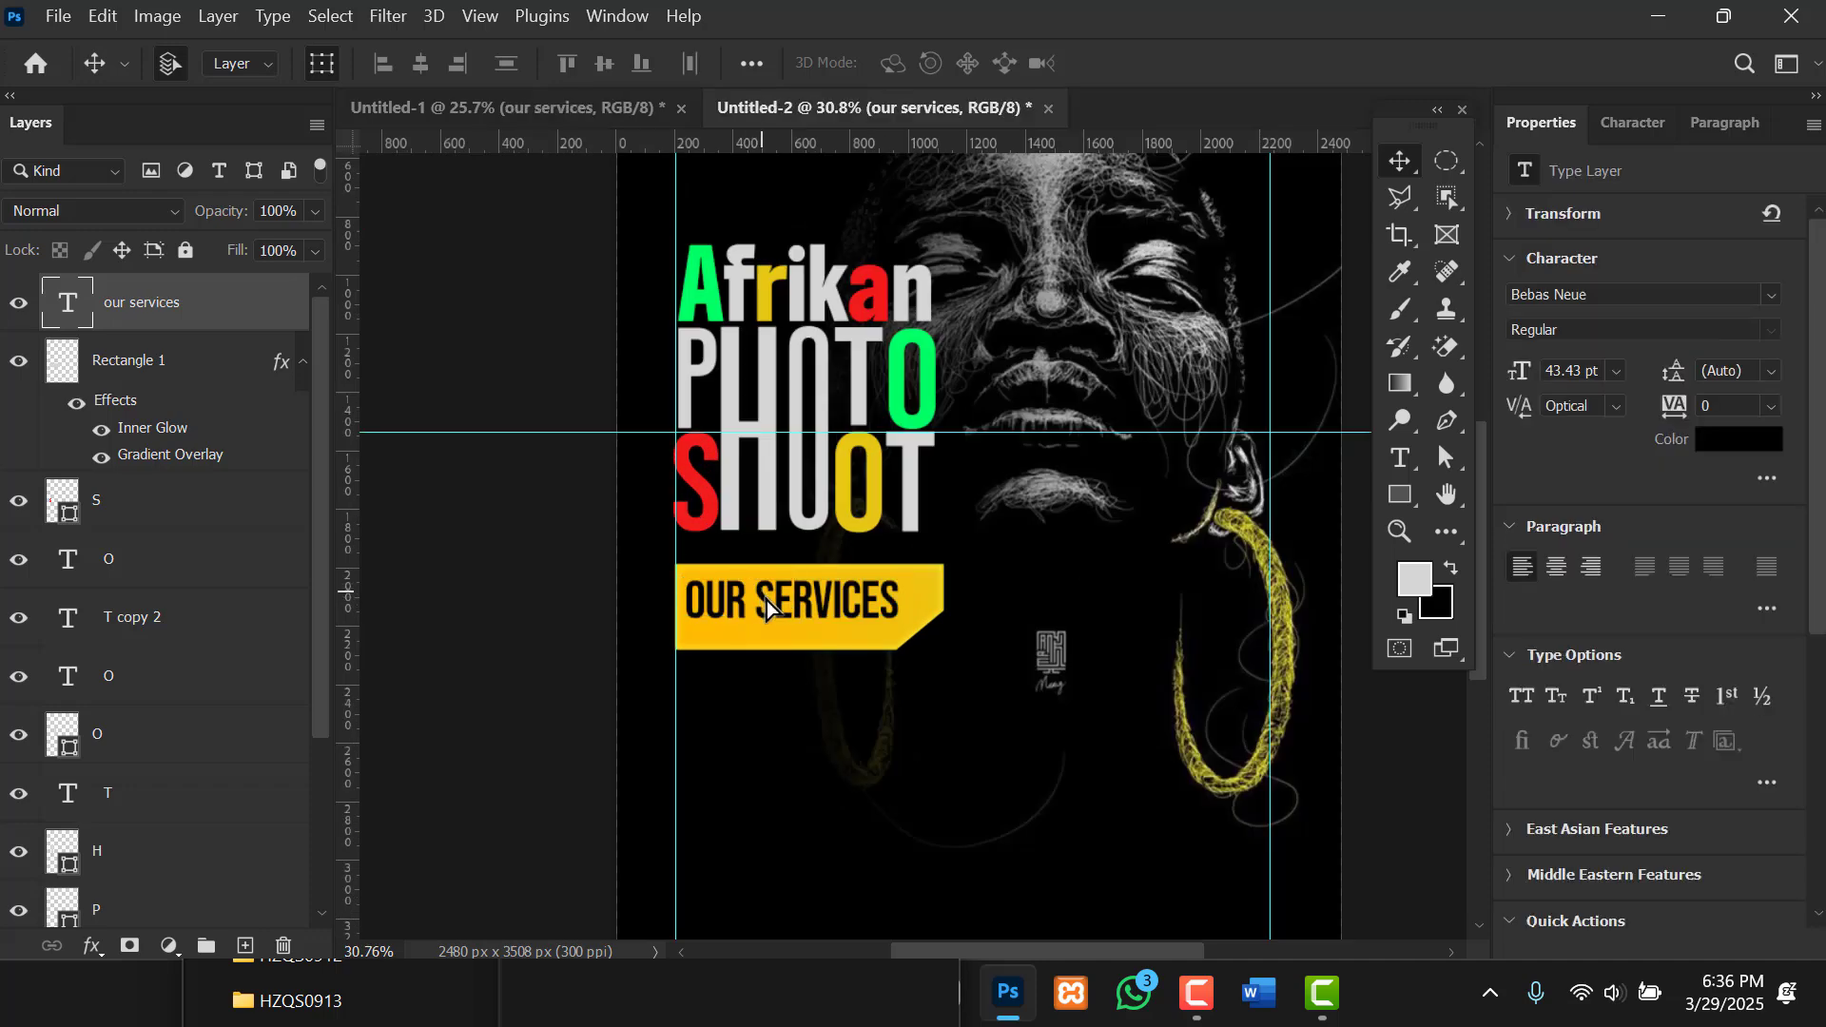
pyautogui.moveTo(766, 607); pyautogui.dragTo(776, 614)
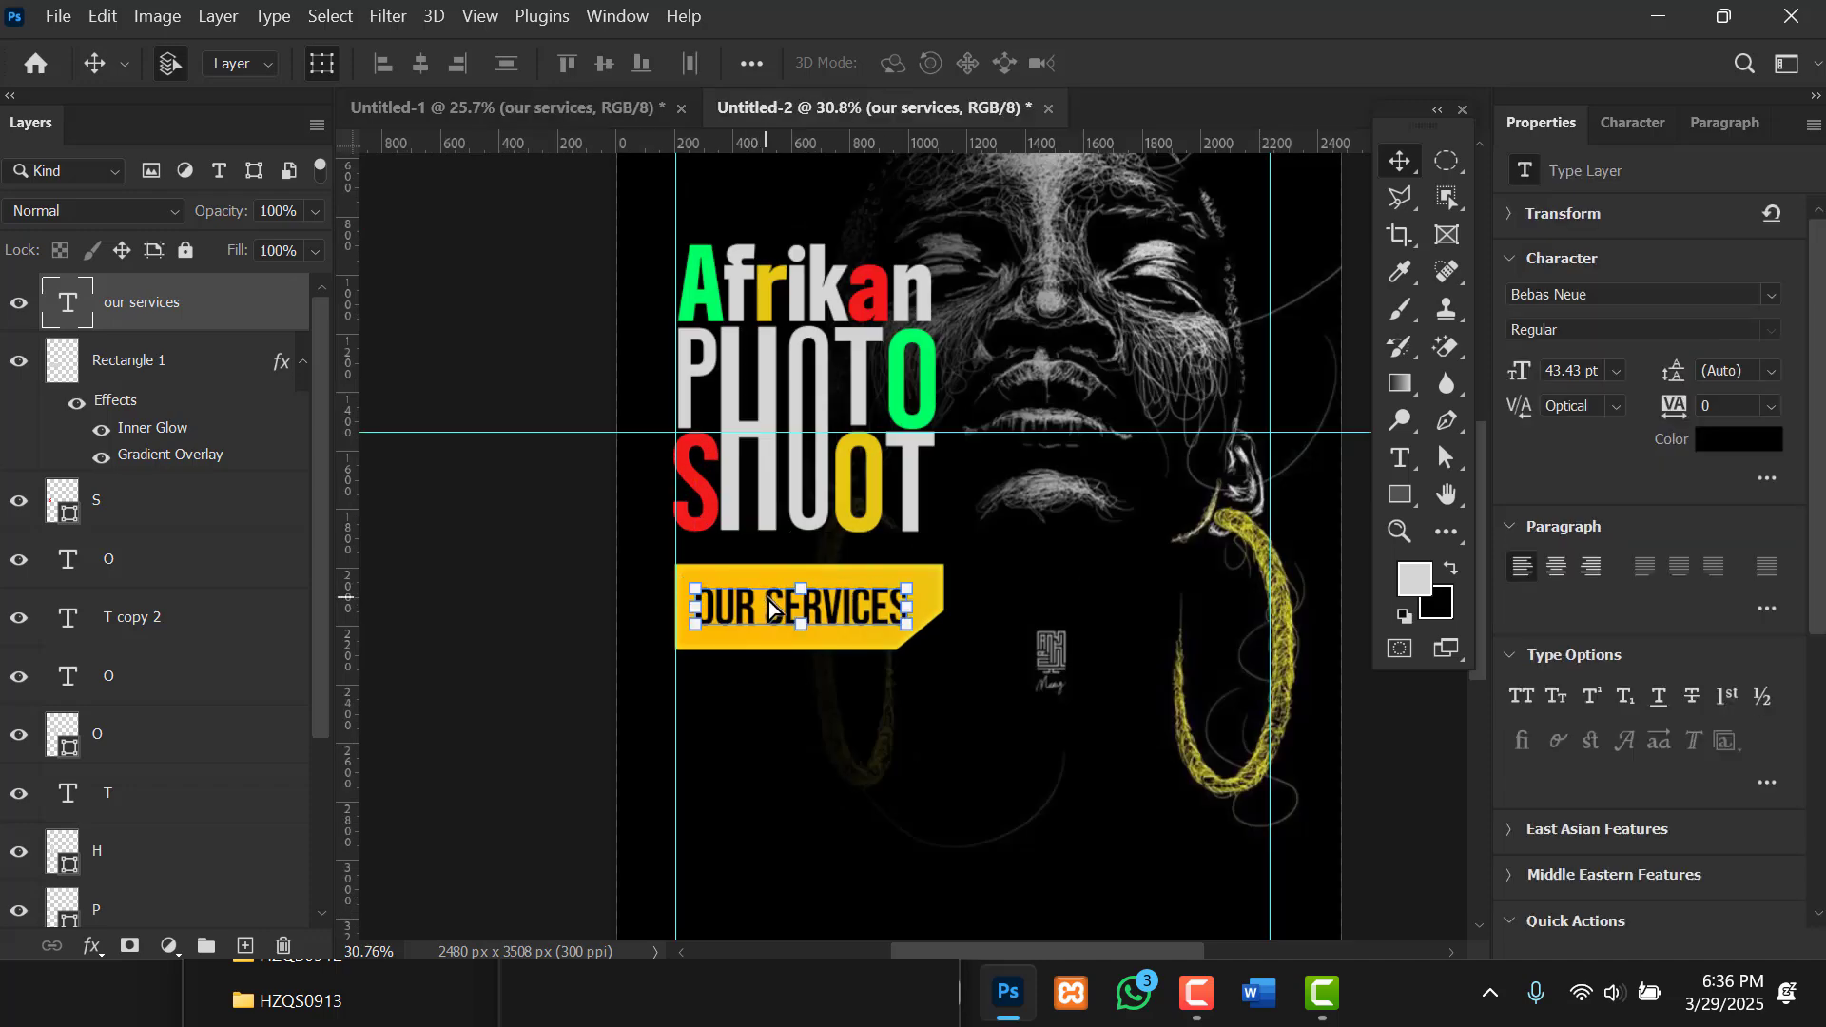
# Copy the photography services list from Untitled-1 into Untitled-2, placing it below the banner against the left margin guide.
pyautogui.click(533, 111)
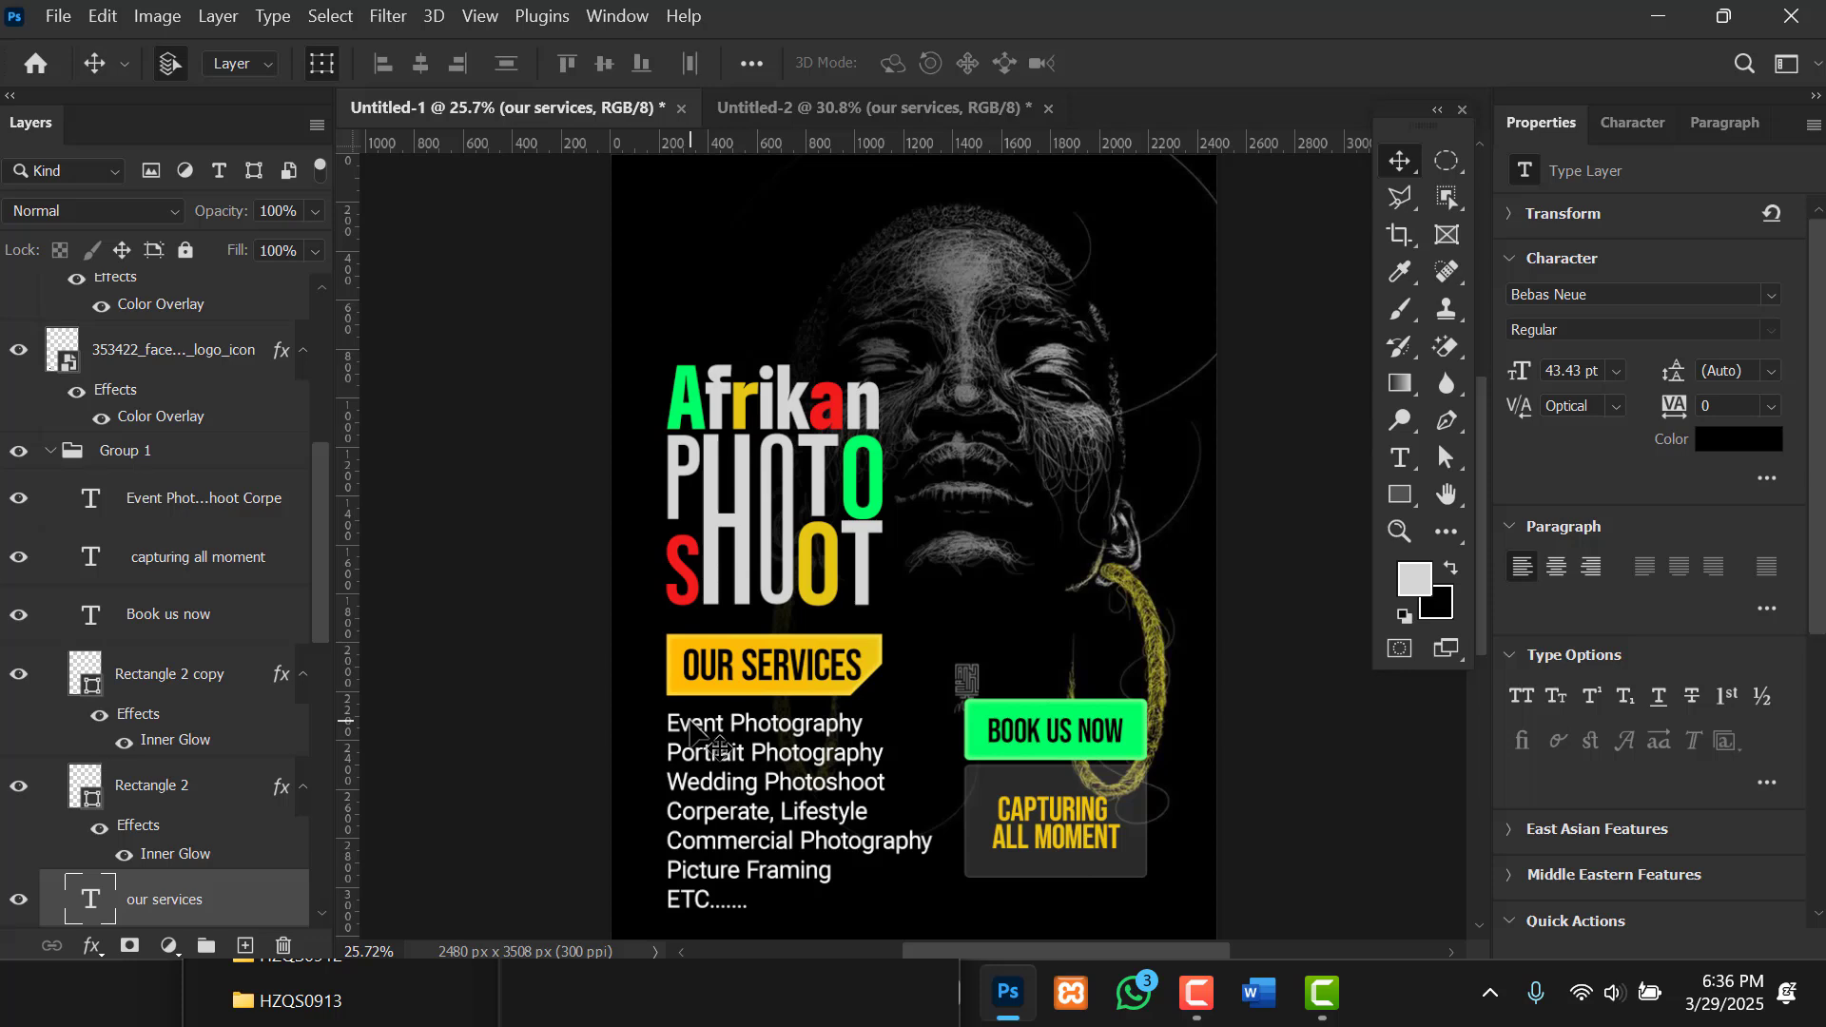
pyautogui.scroll(-2, 728, 780)
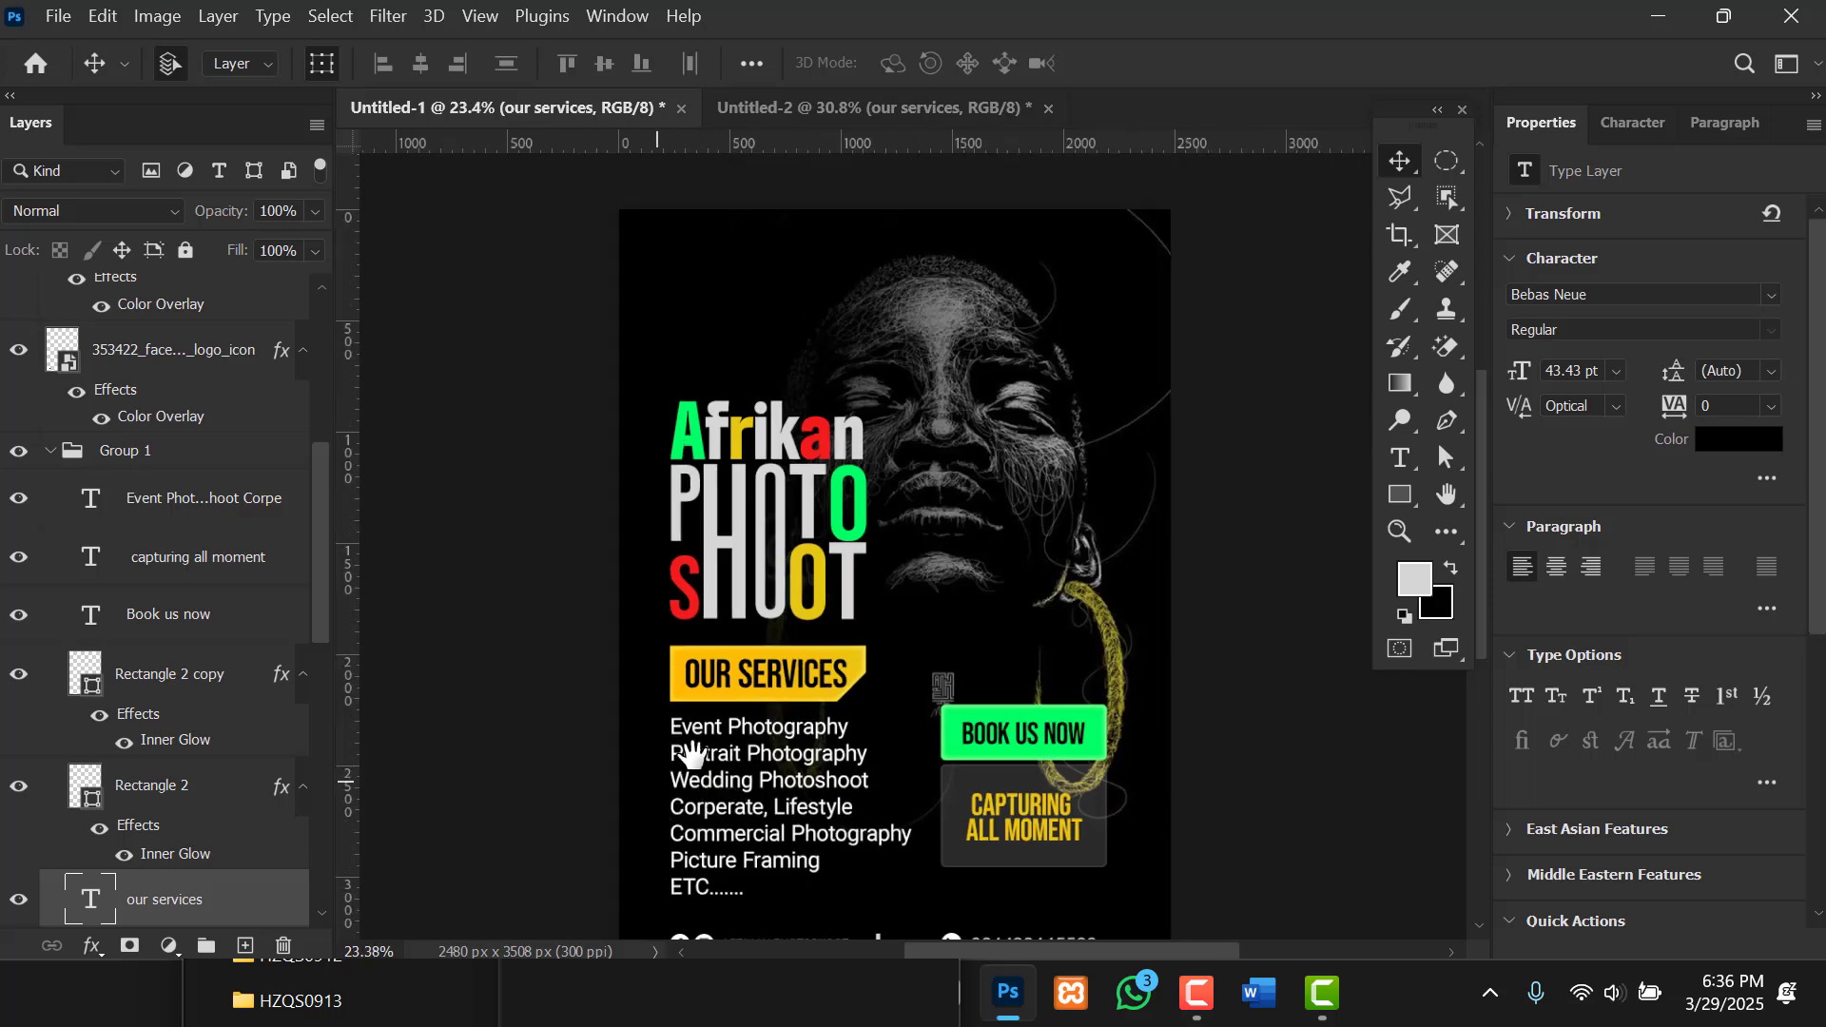
pyautogui.moveTo(727, 666); pyautogui.dragTo(730, 665)
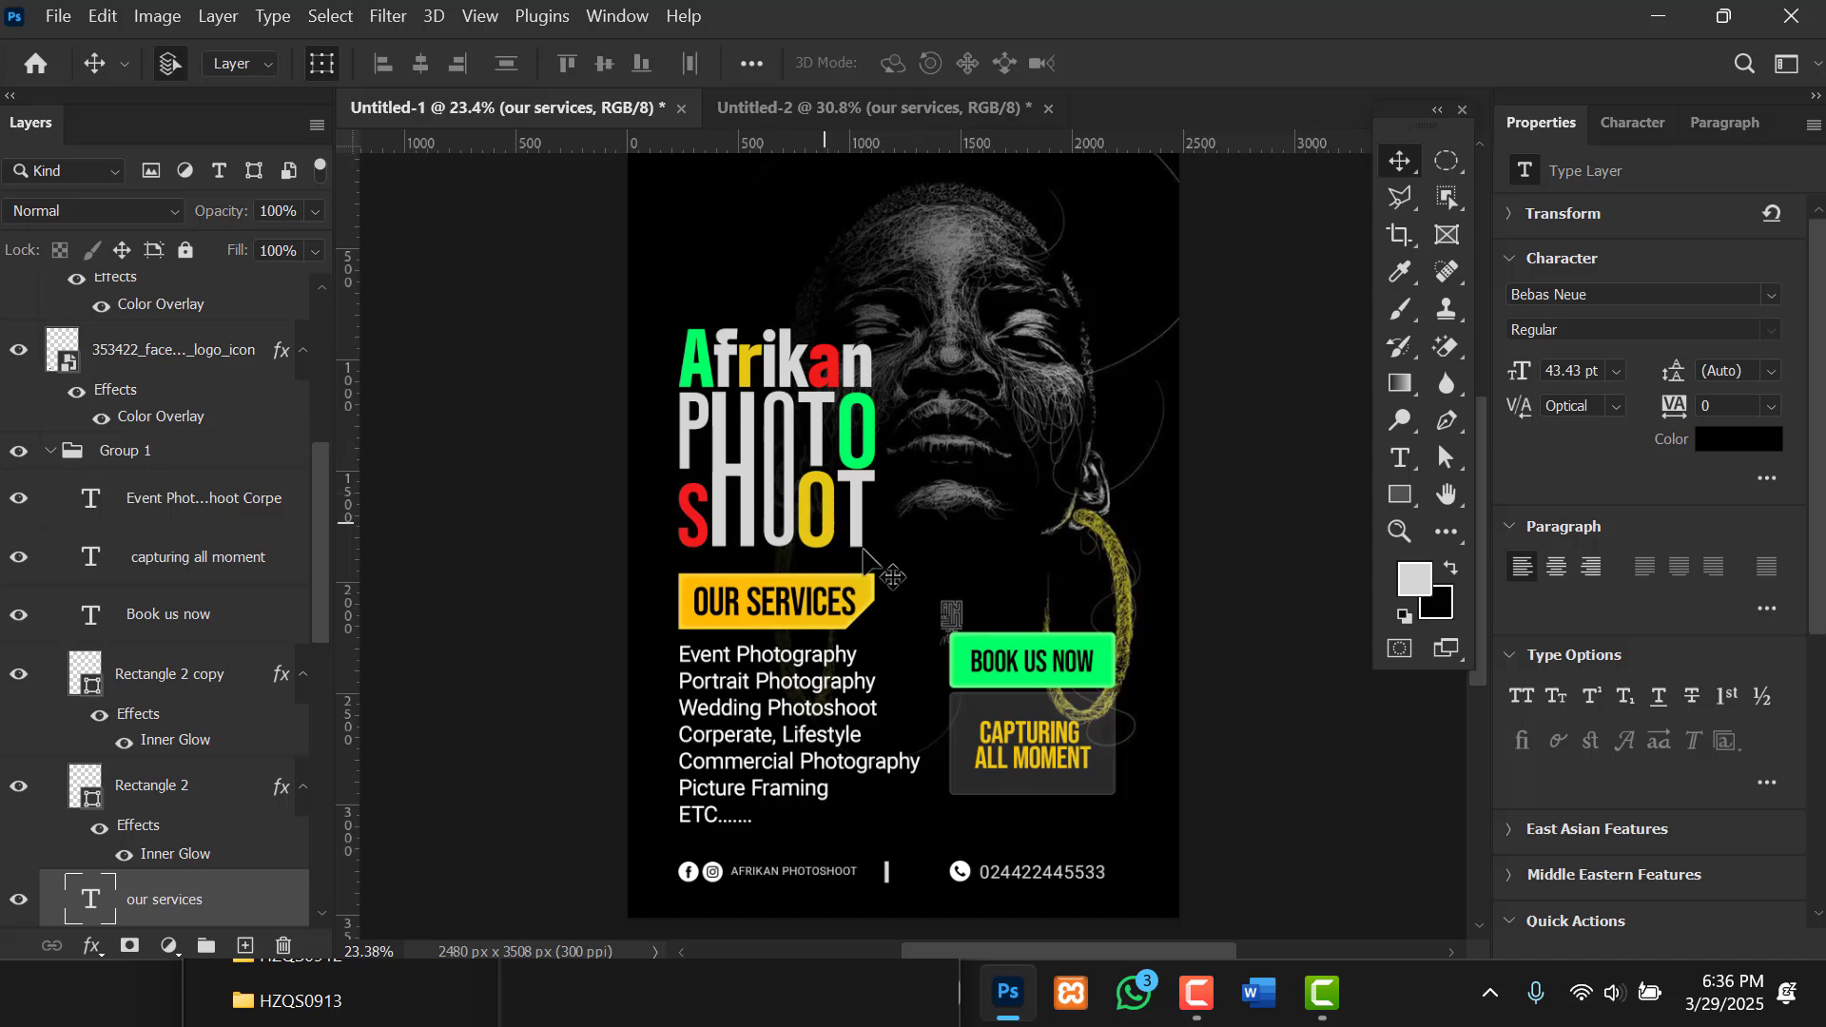
pyautogui.scroll(-2, 937, 523)
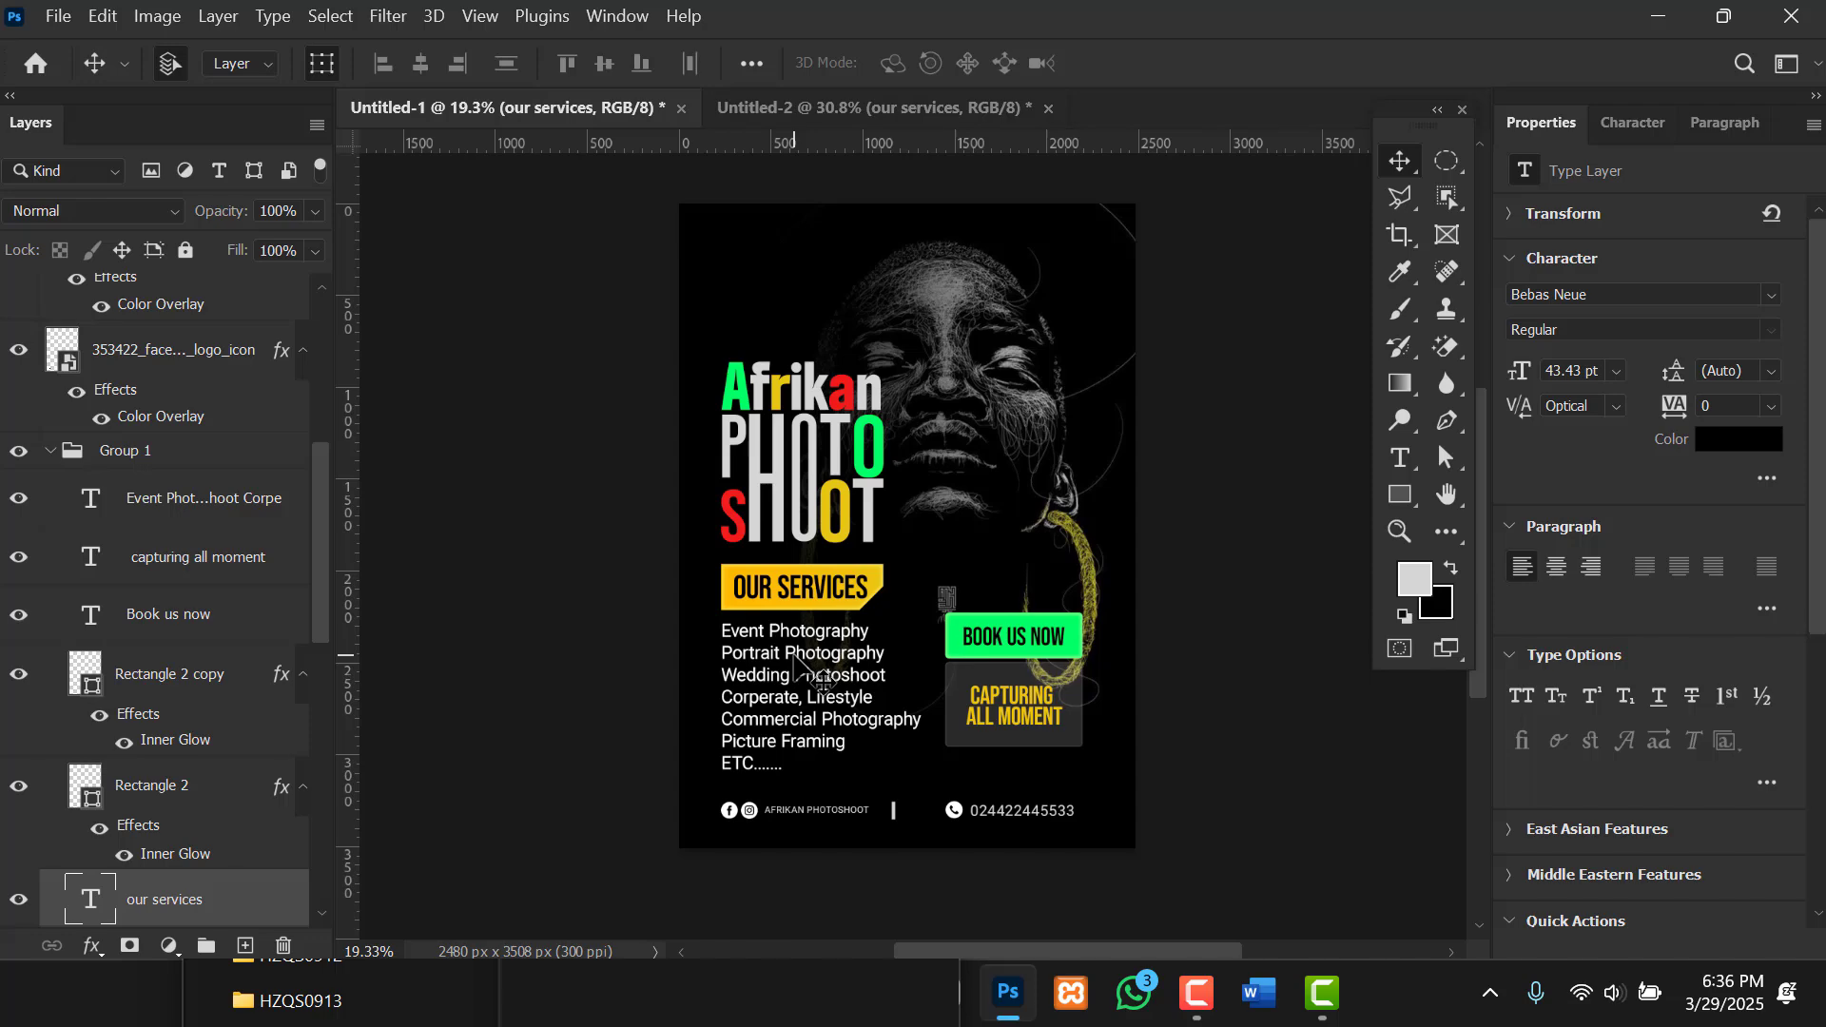
pyautogui.moveTo(775, 675); pyautogui.dragTo(693, 560)
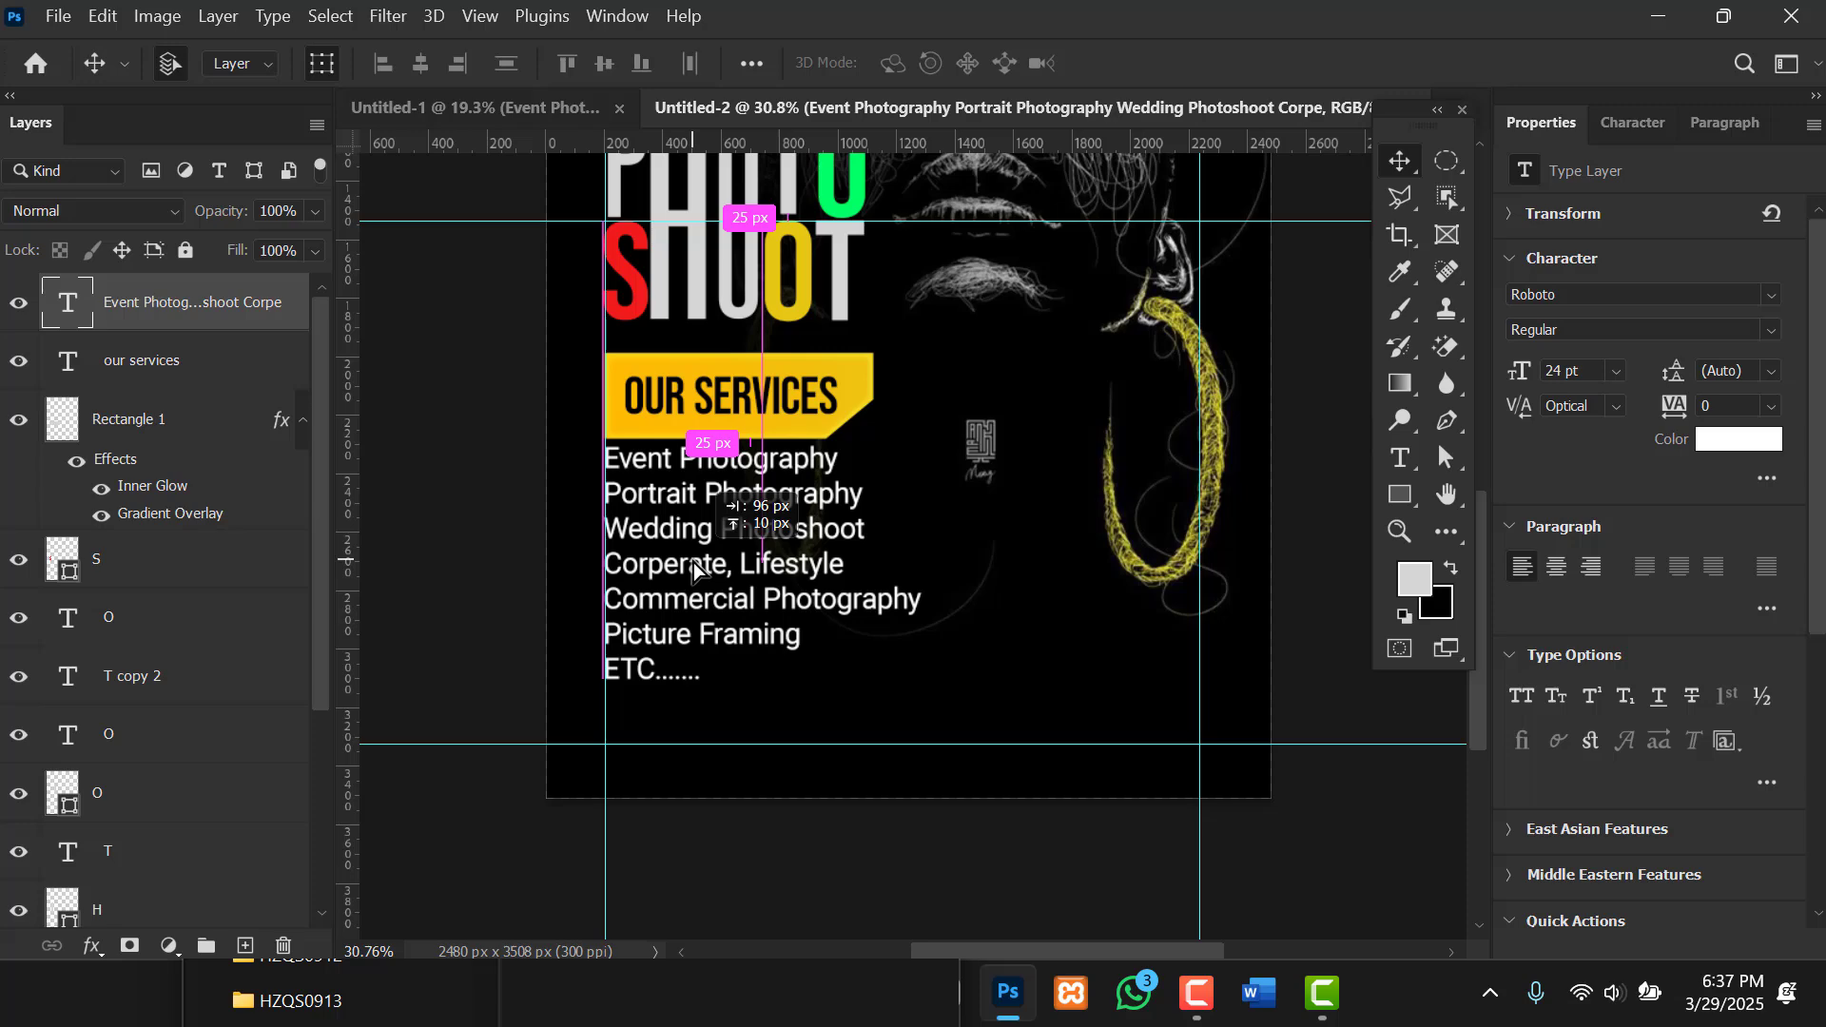
pyautogui.moveTo(694, 568); pyautogui.dragTo(695, 569)
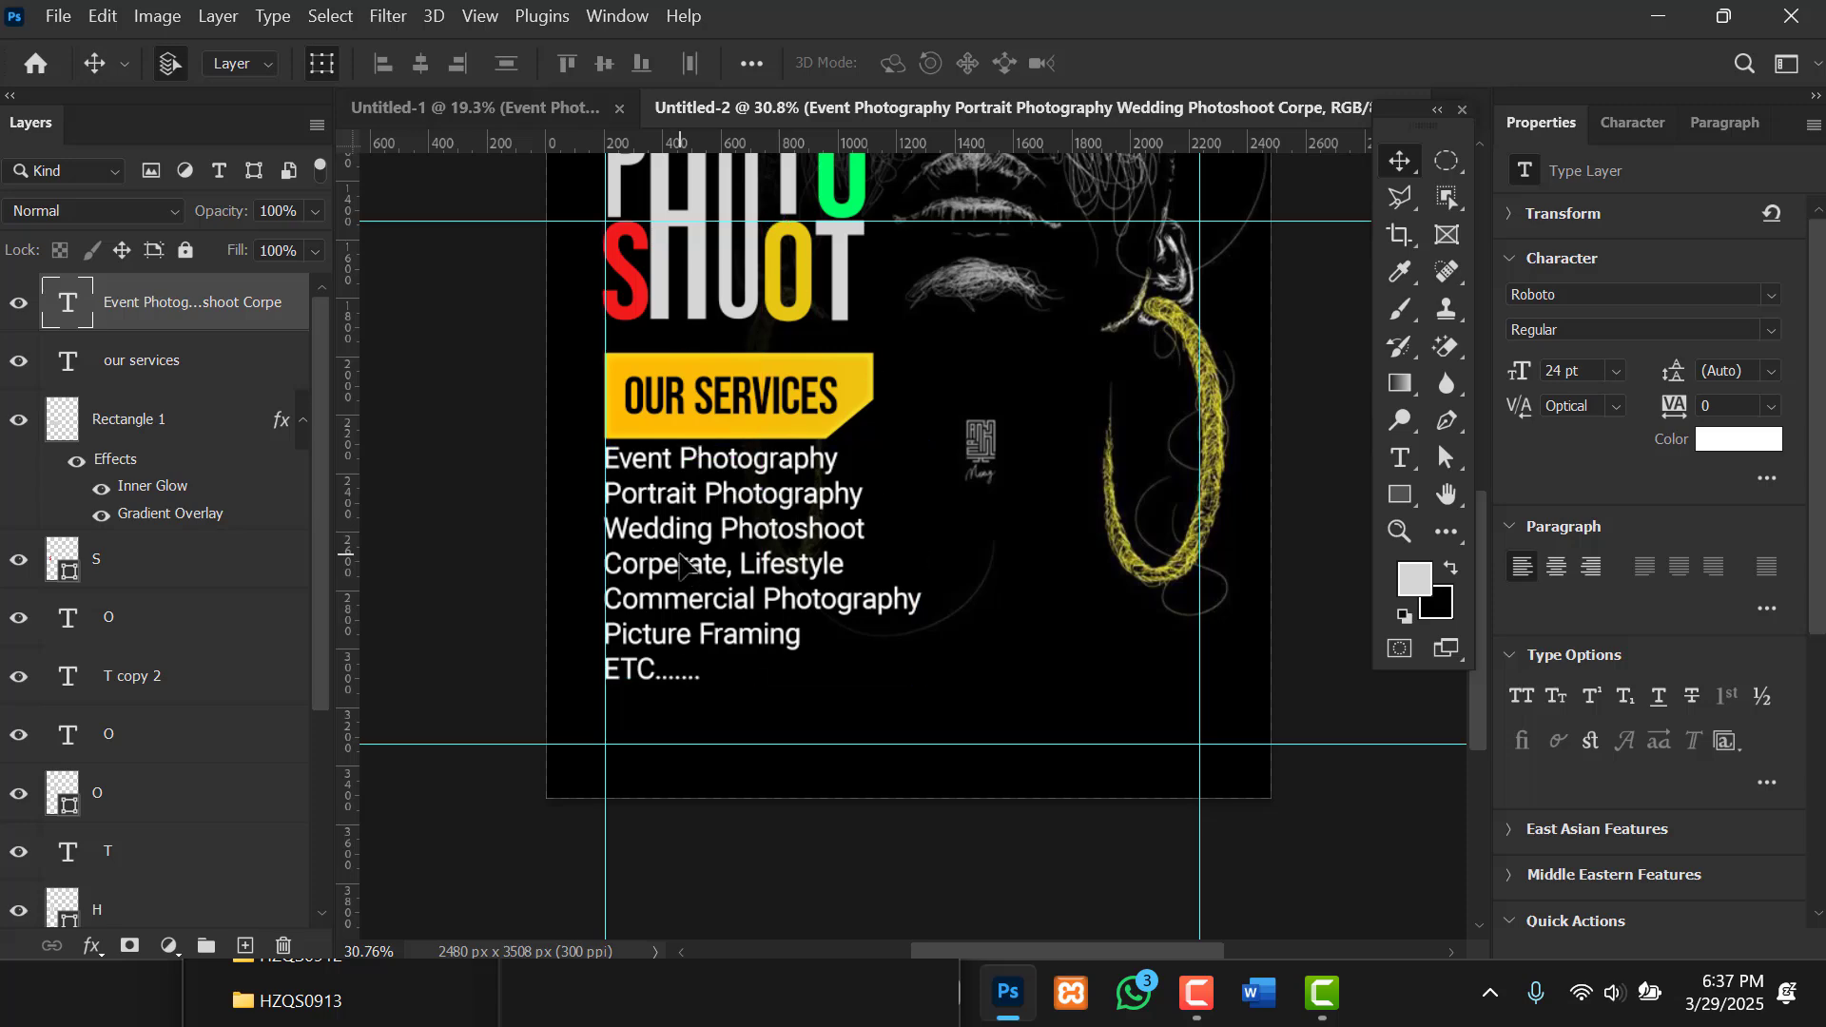
# Nudge the services list slightly down from the OUR SERVICES banner and deselect it.
pyautogui.scroll(-2, 681, 563)
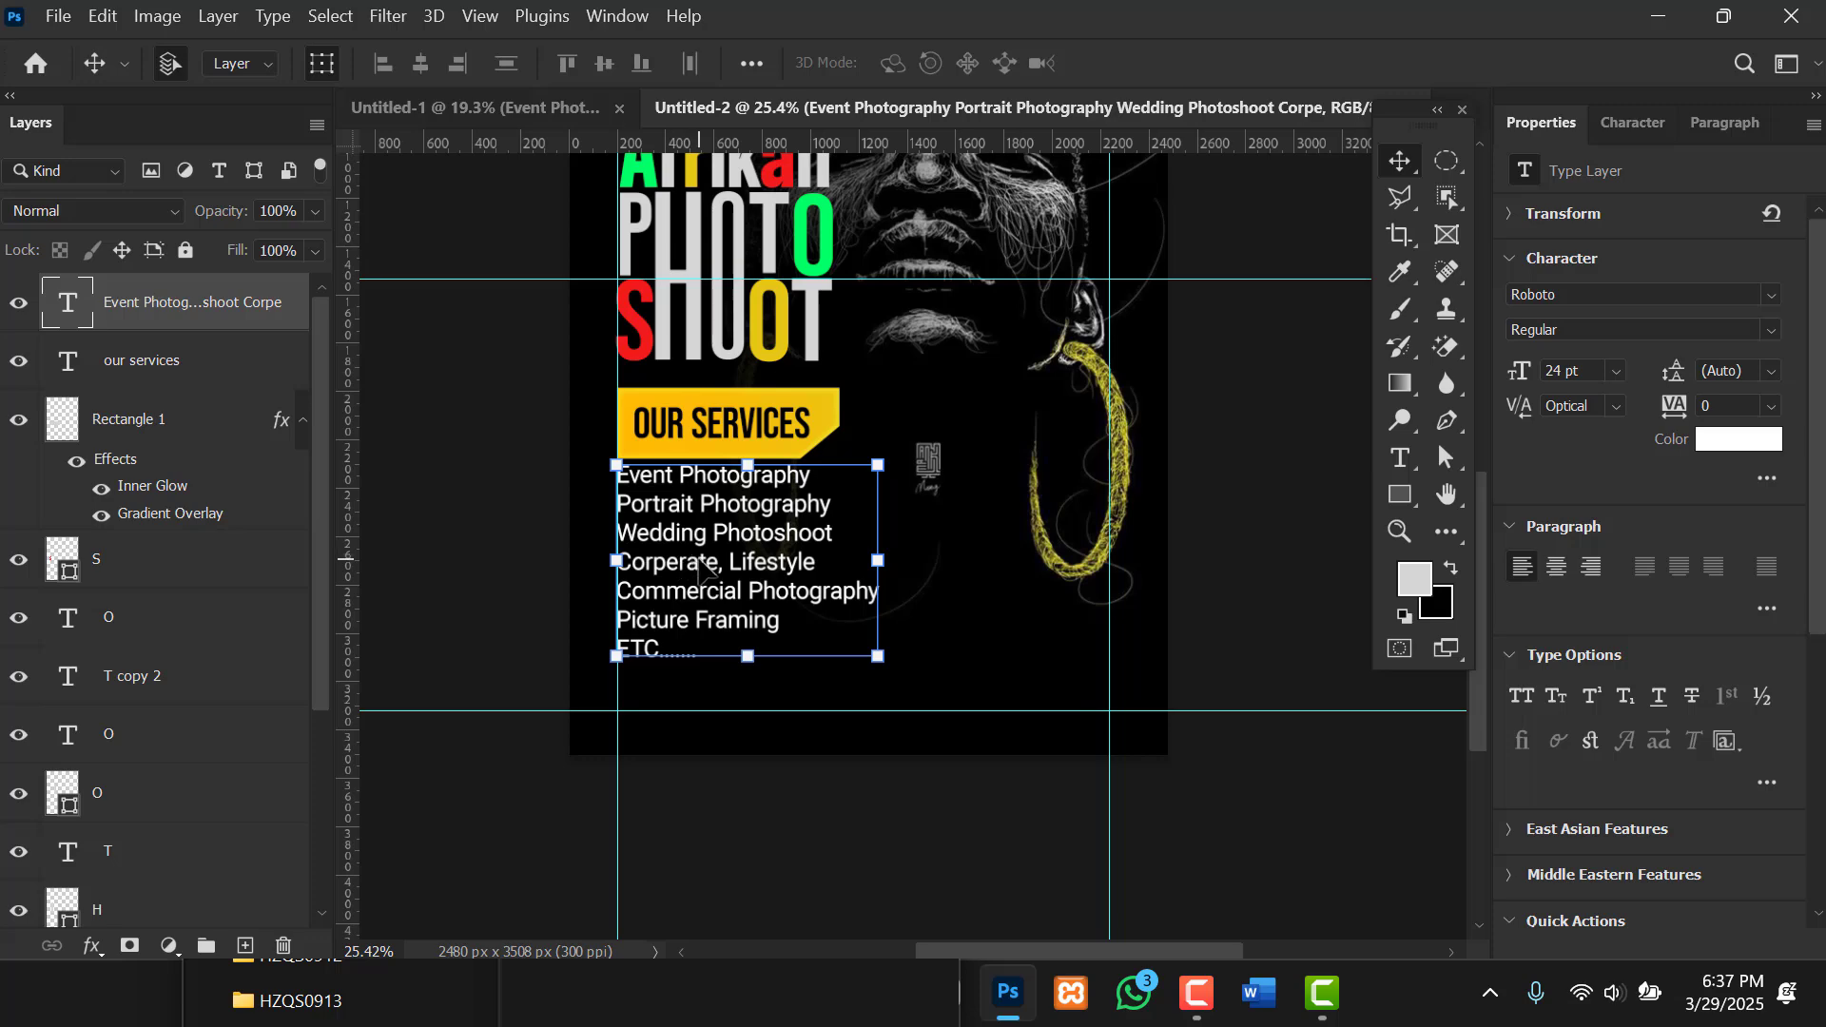
pyautogui.press('Down')
pyautogui.press('Down')
pyautogui.press('Down')
pyautogui.press('Down')
pyautogui.click(476, 471)
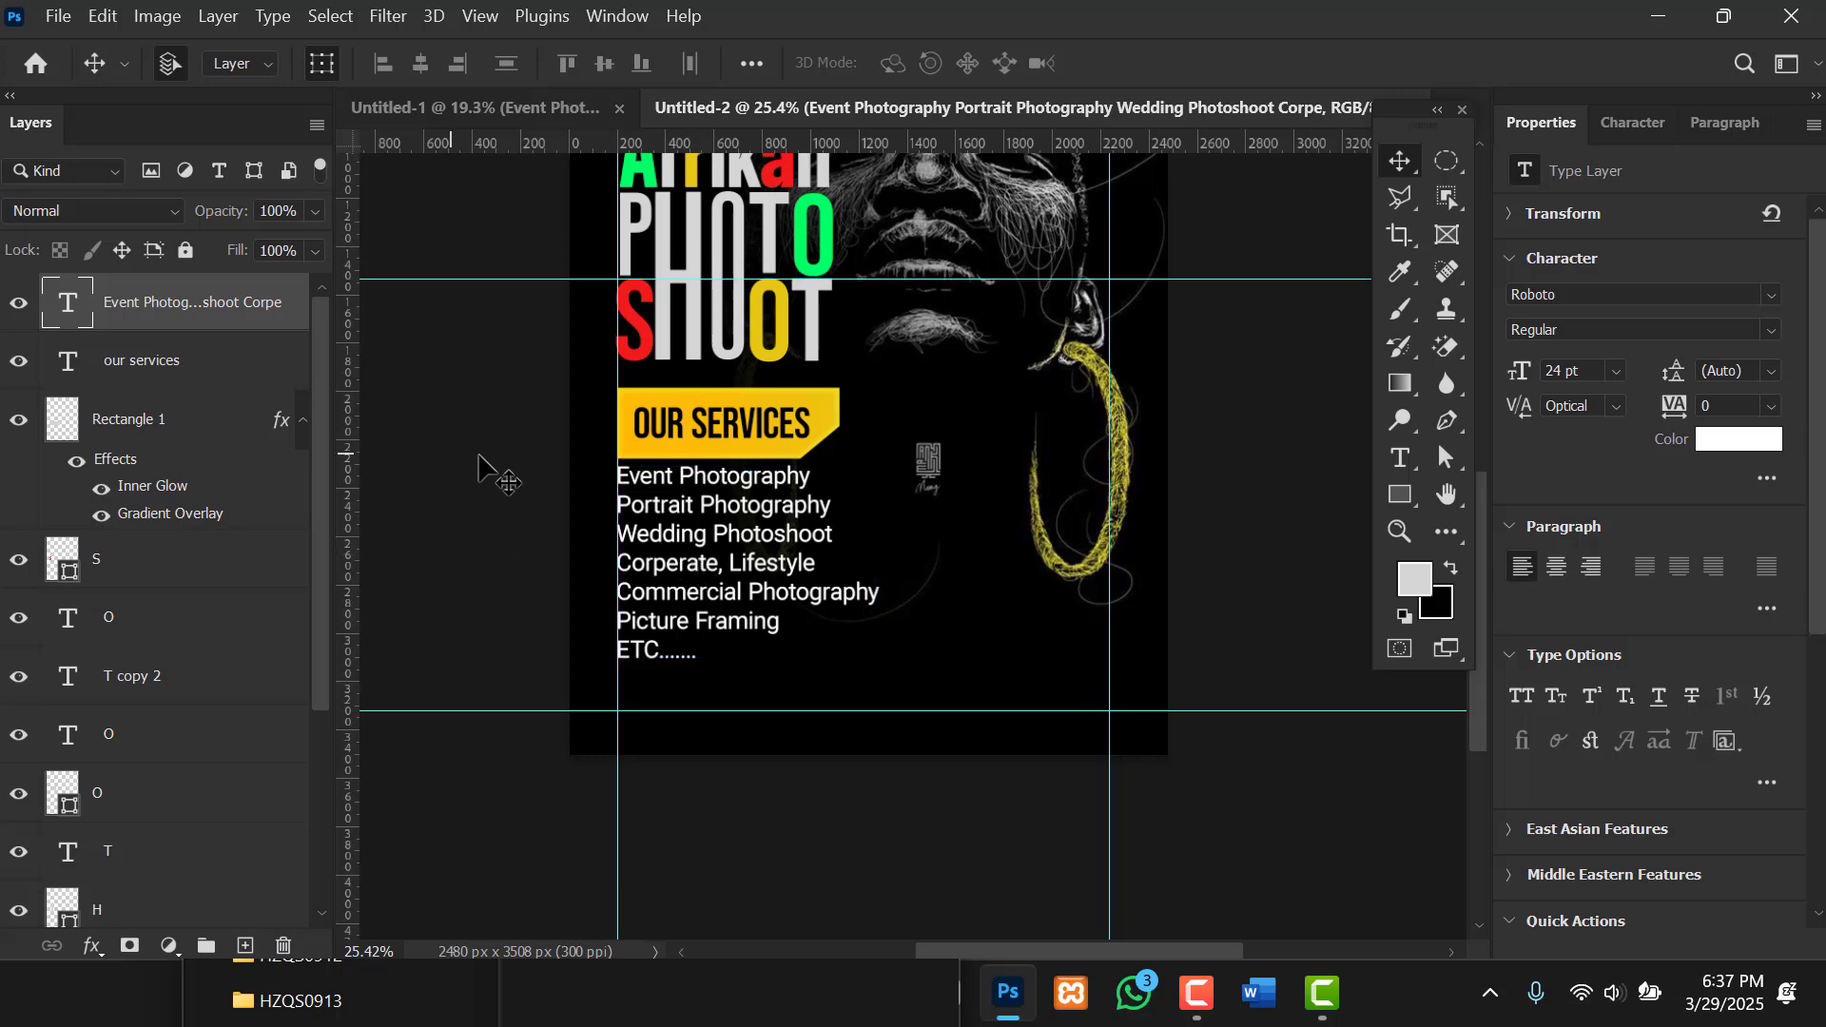
pyautogui.scroll(2, 693, 525)
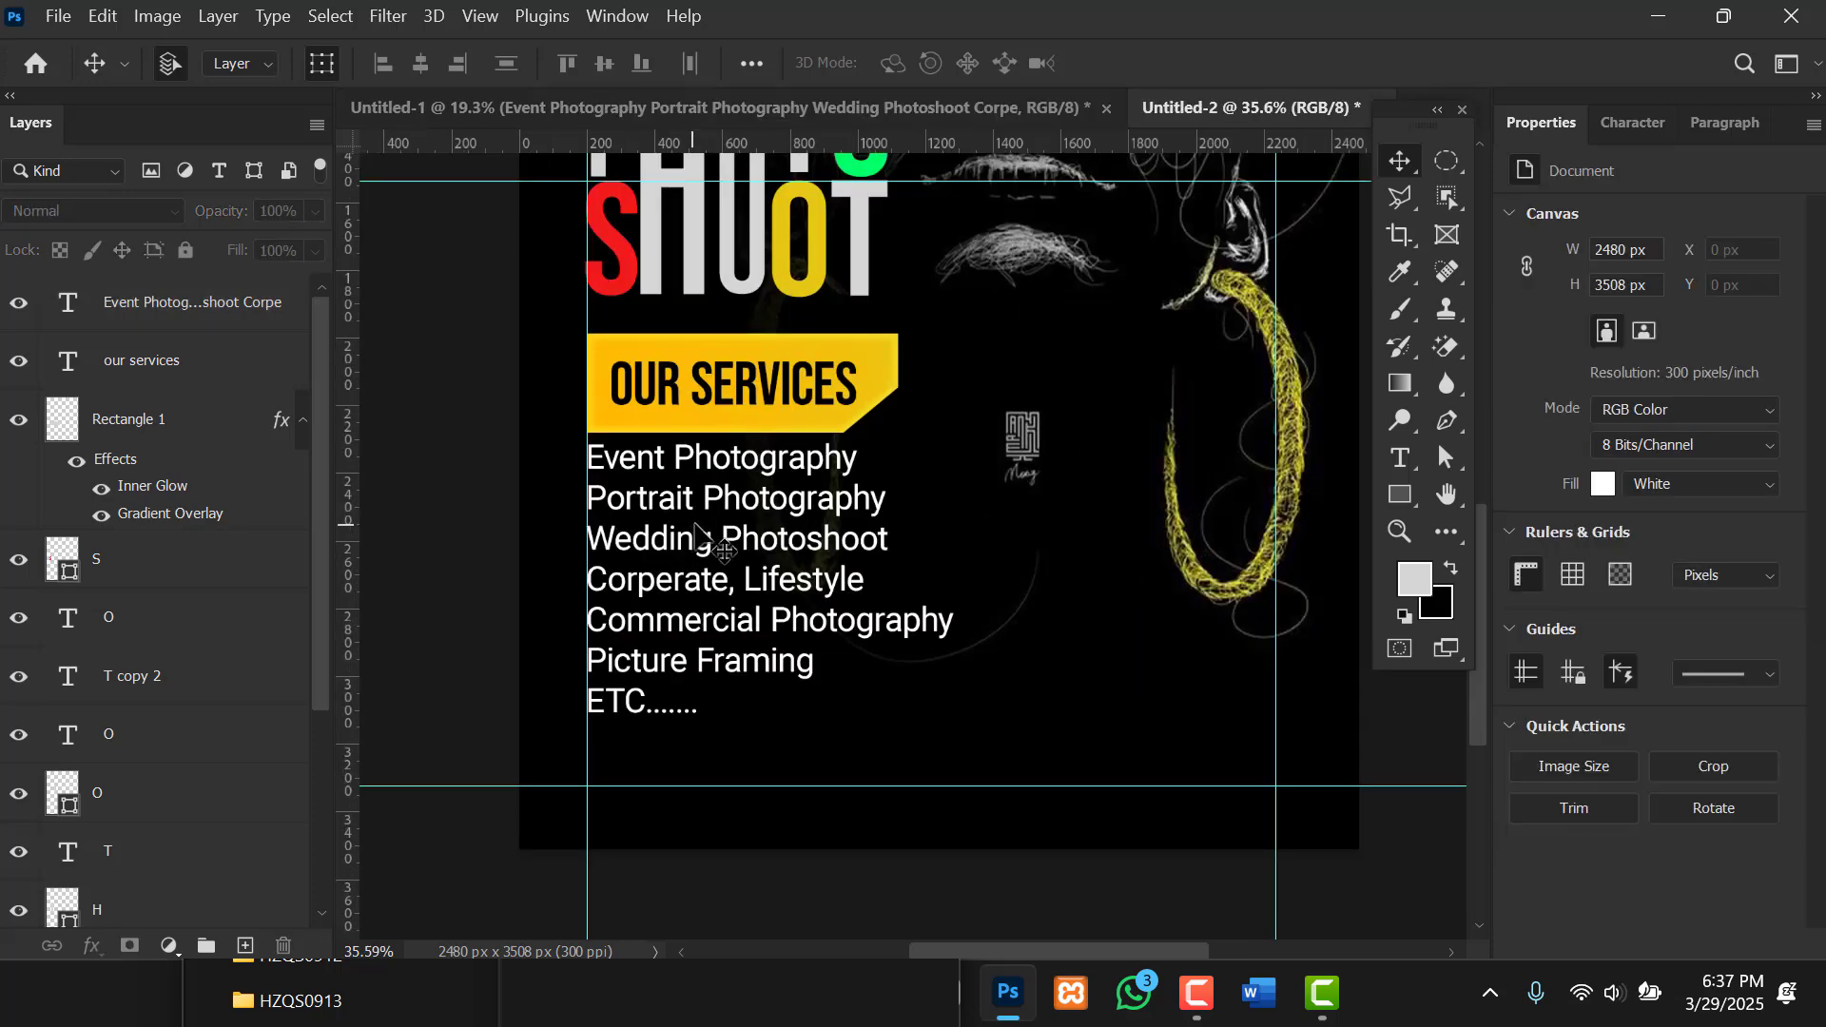
pyautogui.click(738, 509)
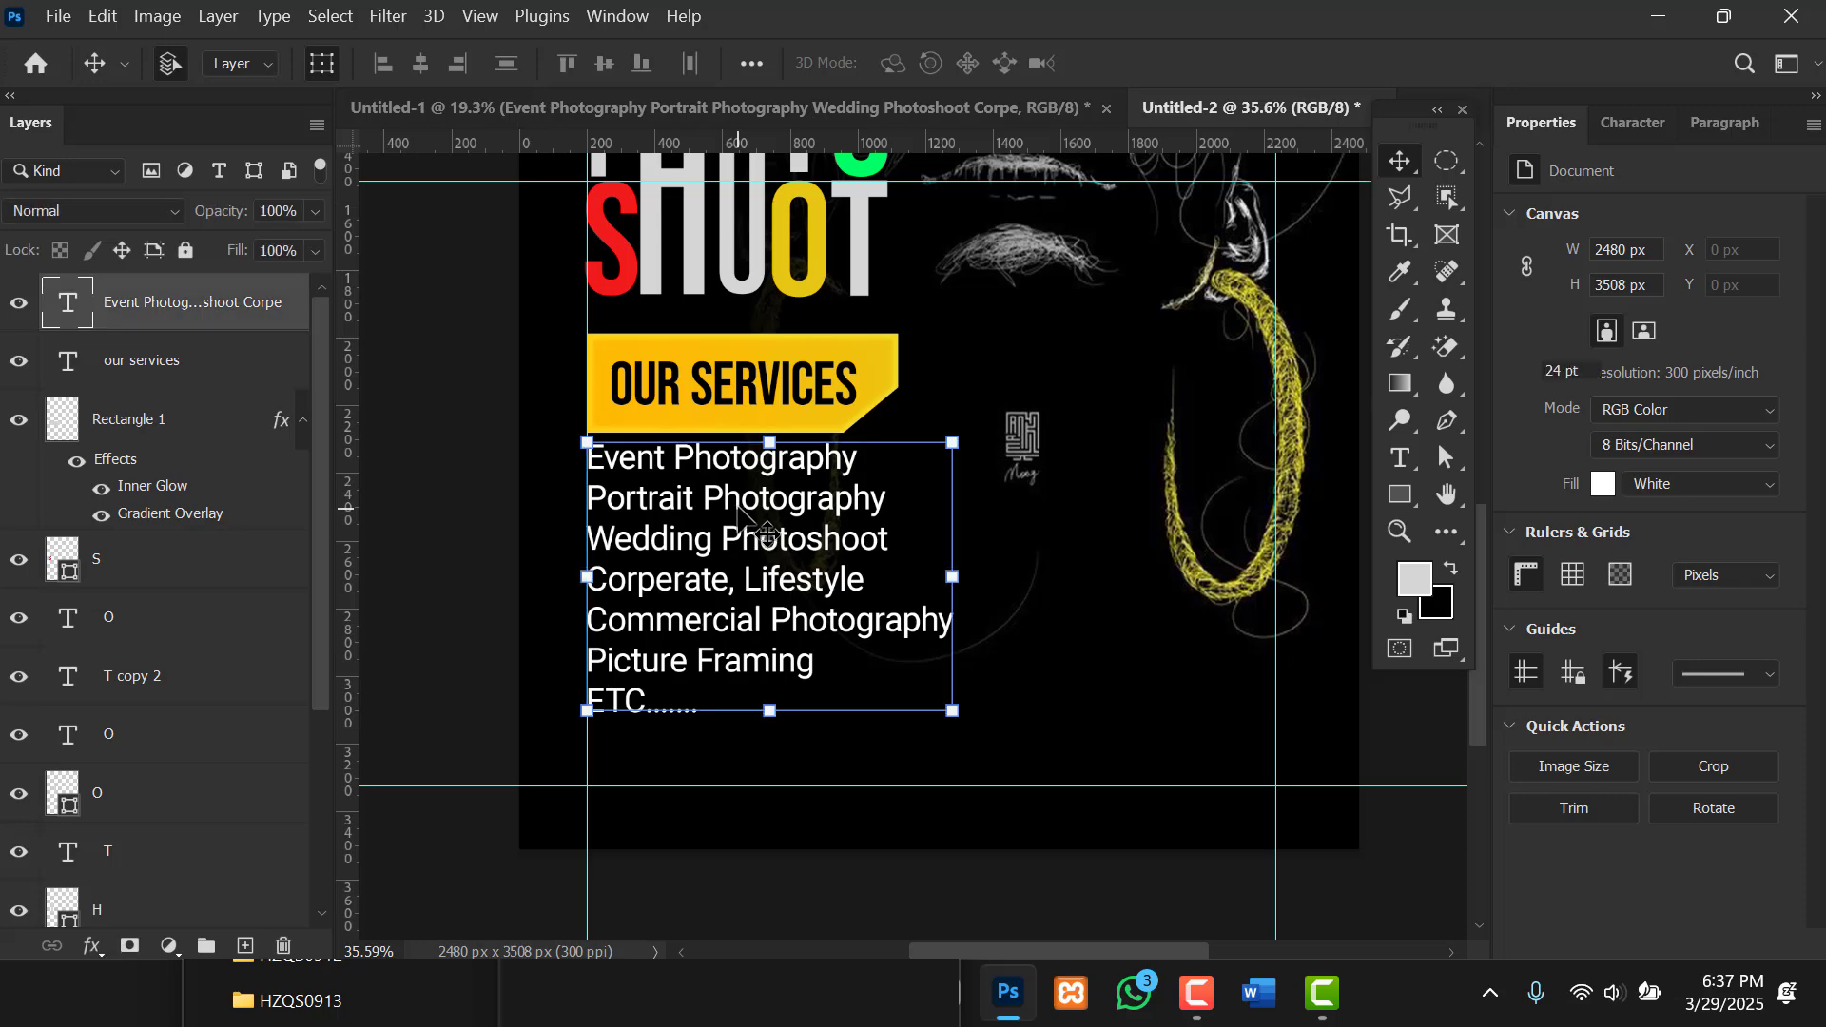
pyautogui.scroll(-1, 765, 566)
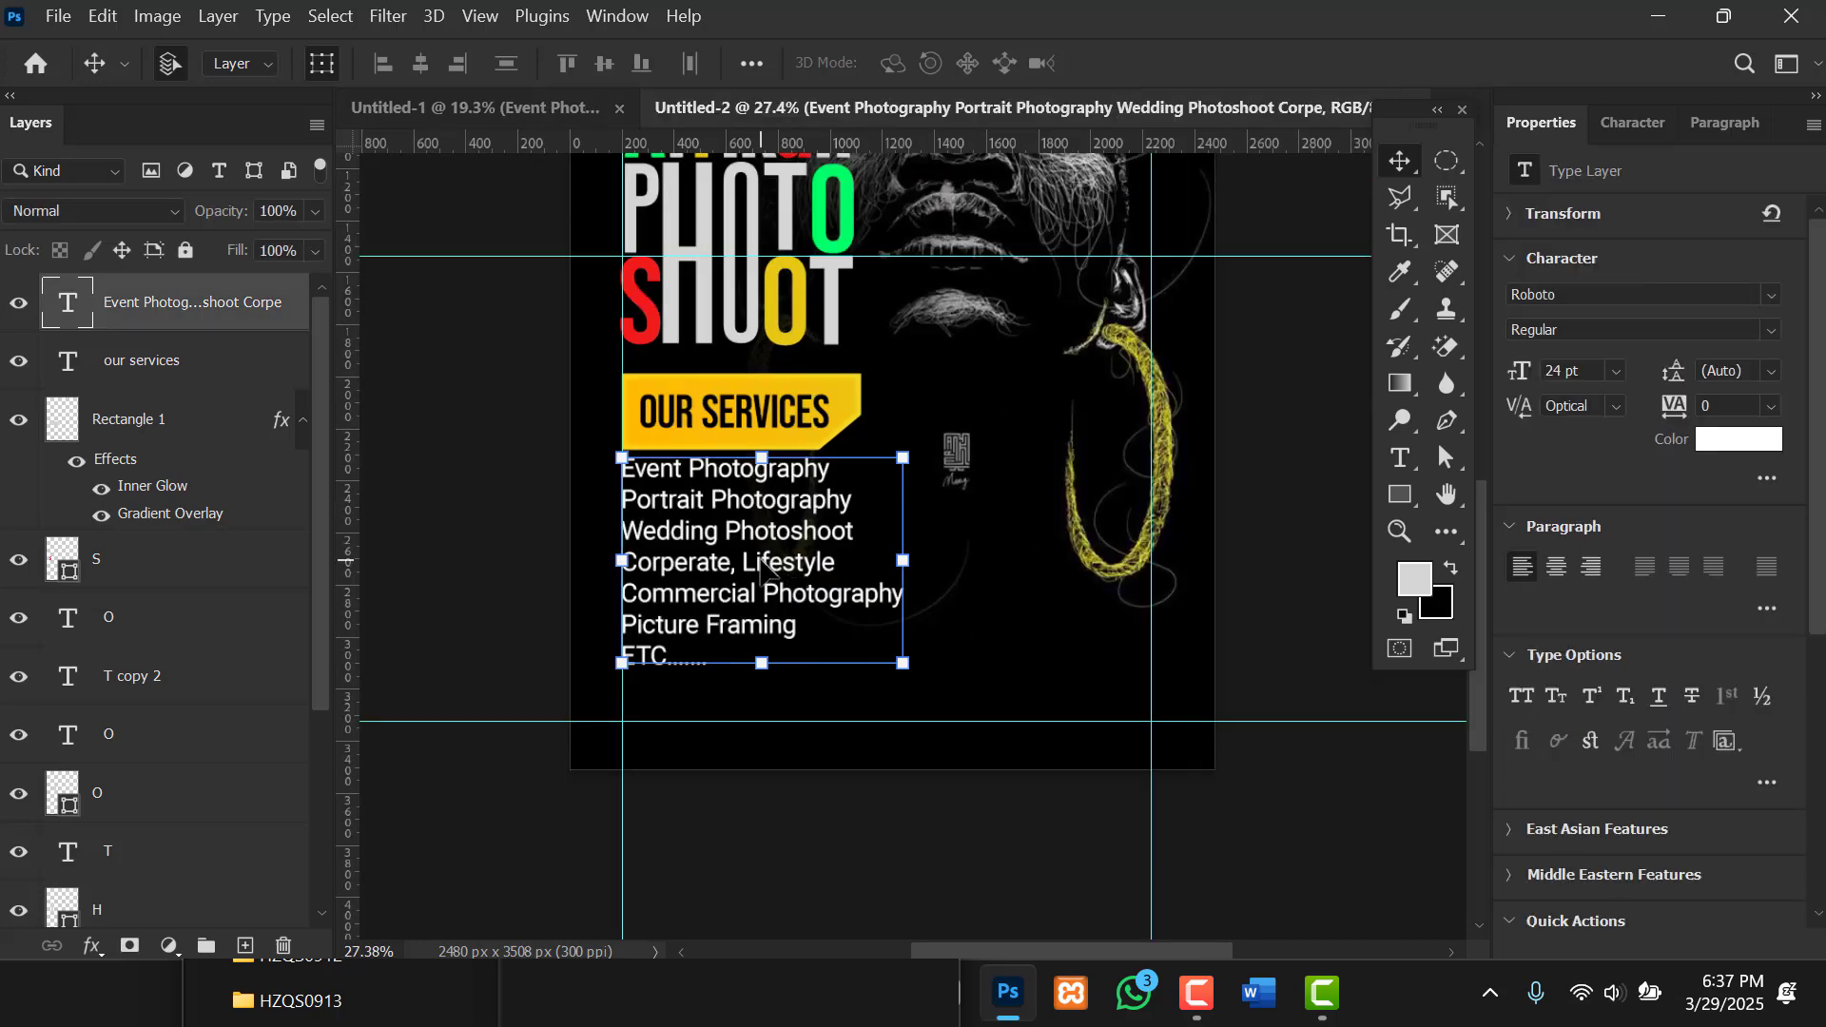
pyautogui.scroll(-2, 761, 561)
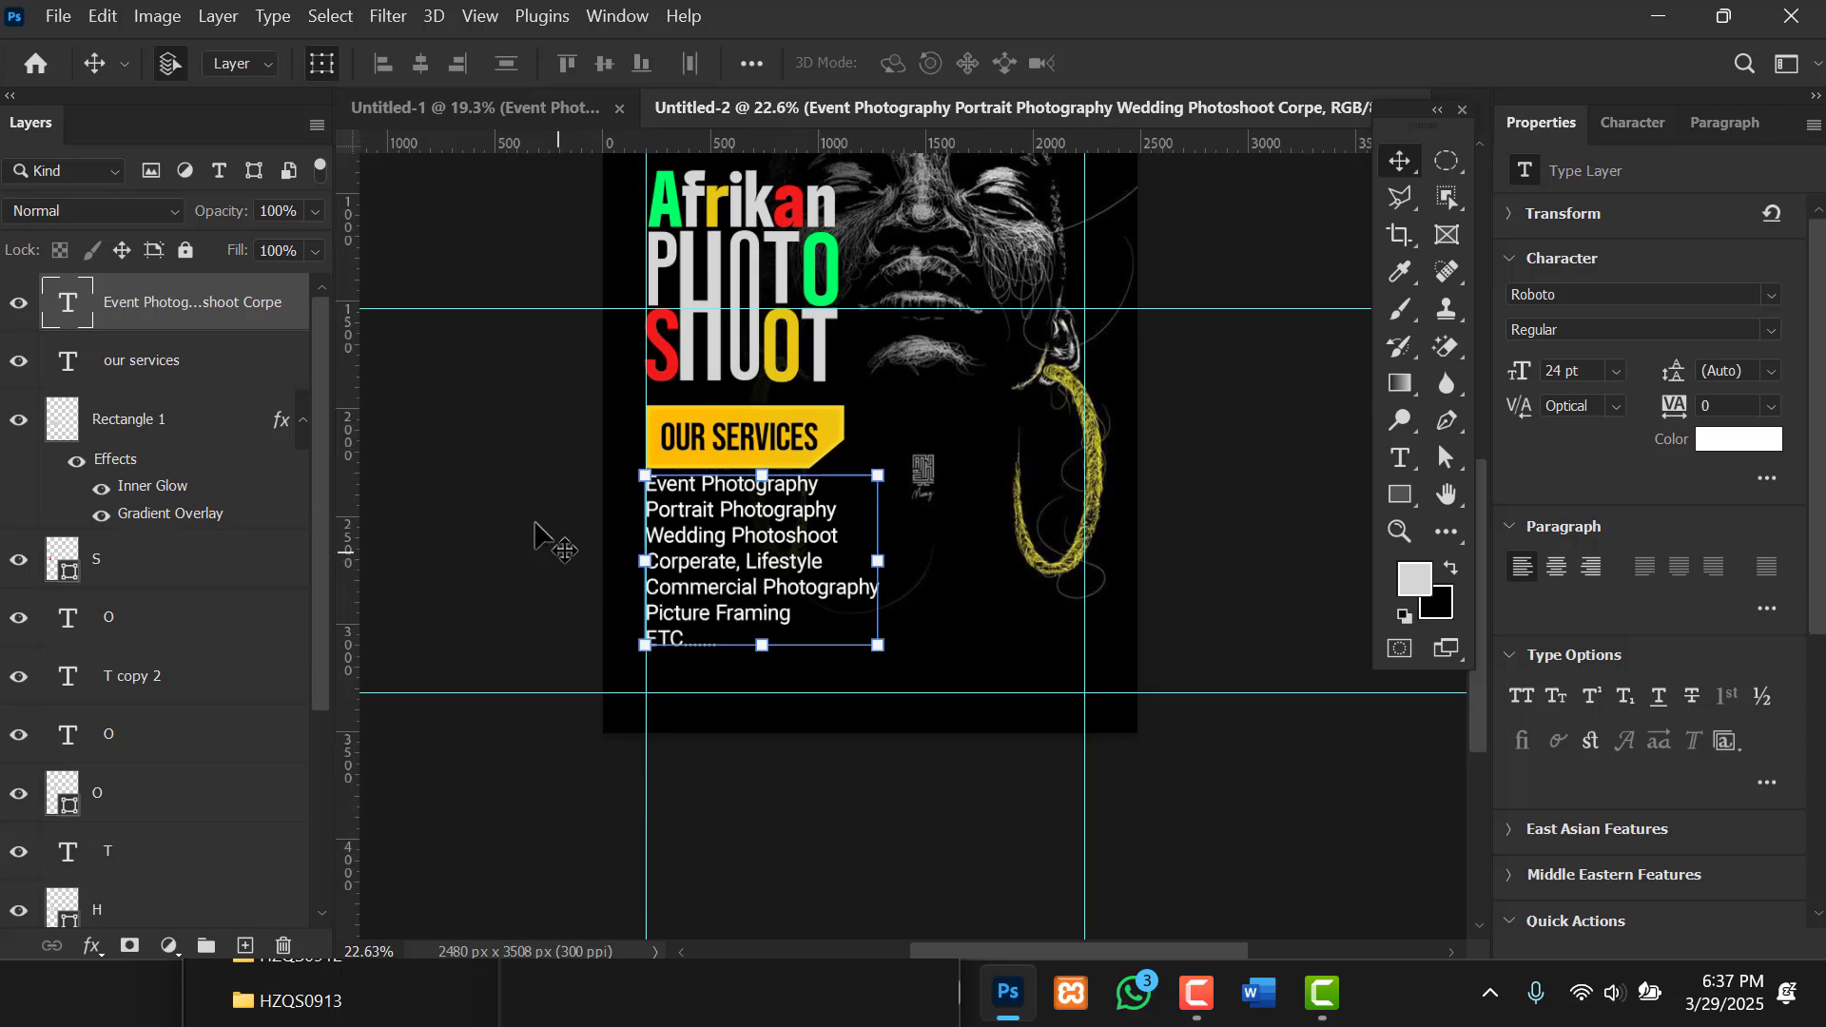
pyautogui.click(483, 464)
# Examine the BOOK US NOW button and the CAPTURING ALL MOMENT panel in the finished flyer Untitled-1.
pyautogui.click(518, 108)
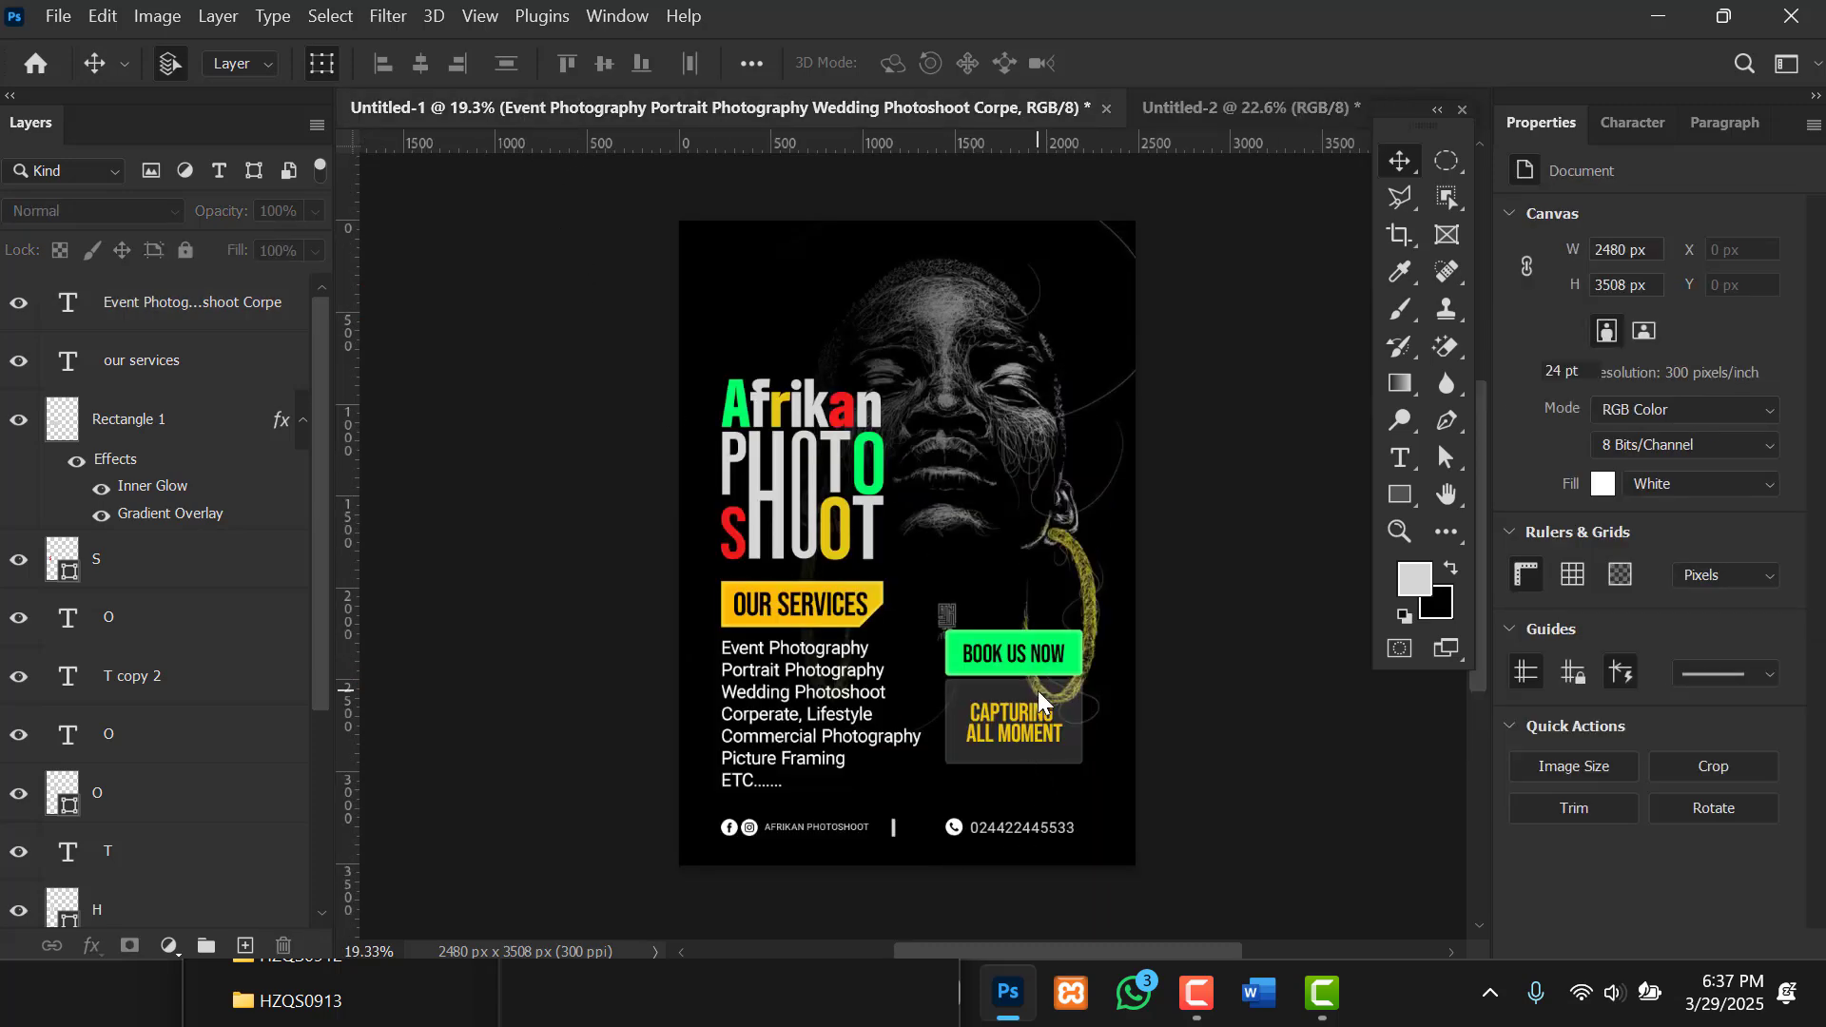
pyautogui.scroll(2, 1036, 690)
pyautogui.moveTo(983, 625); pyautogui.dragTo(932, 582)
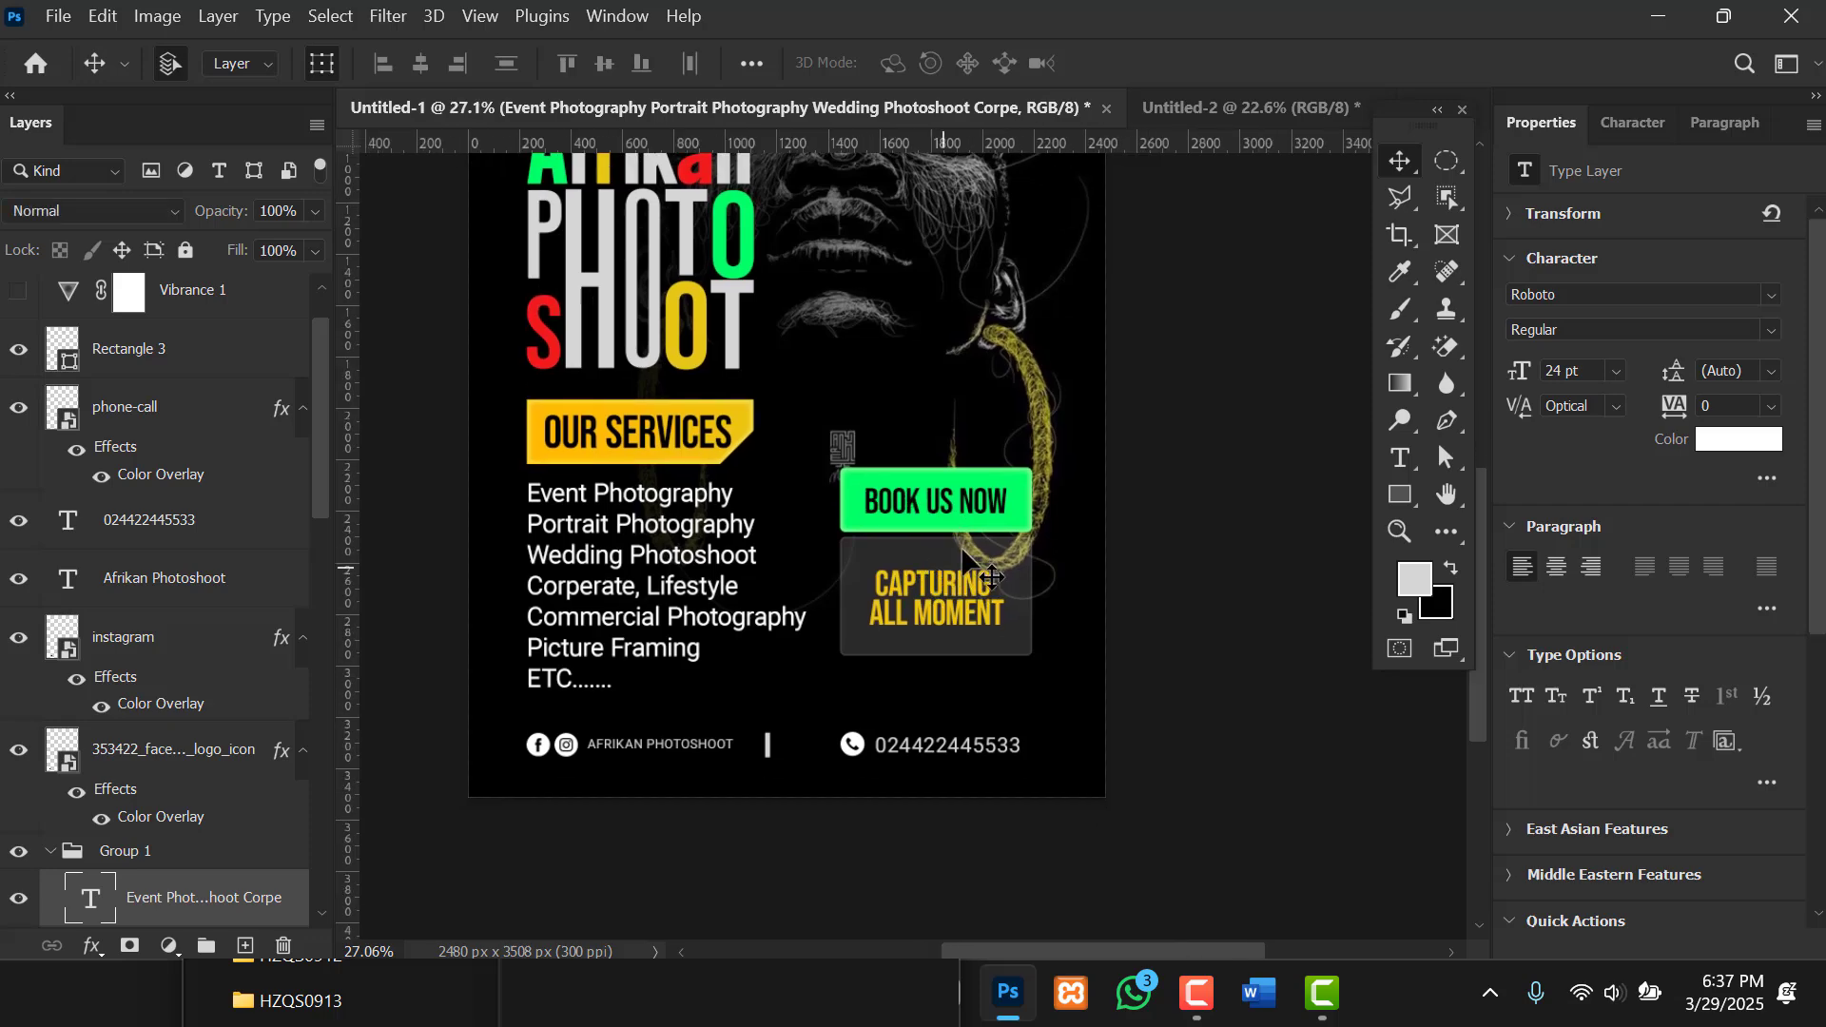
# Copy the green BOOK US NOW button and its text from Untitled-1 into Untitled-2, placed opposite OUR SERVICES against the vertical guide.
pyautogui.scroll(2, 951, 561)
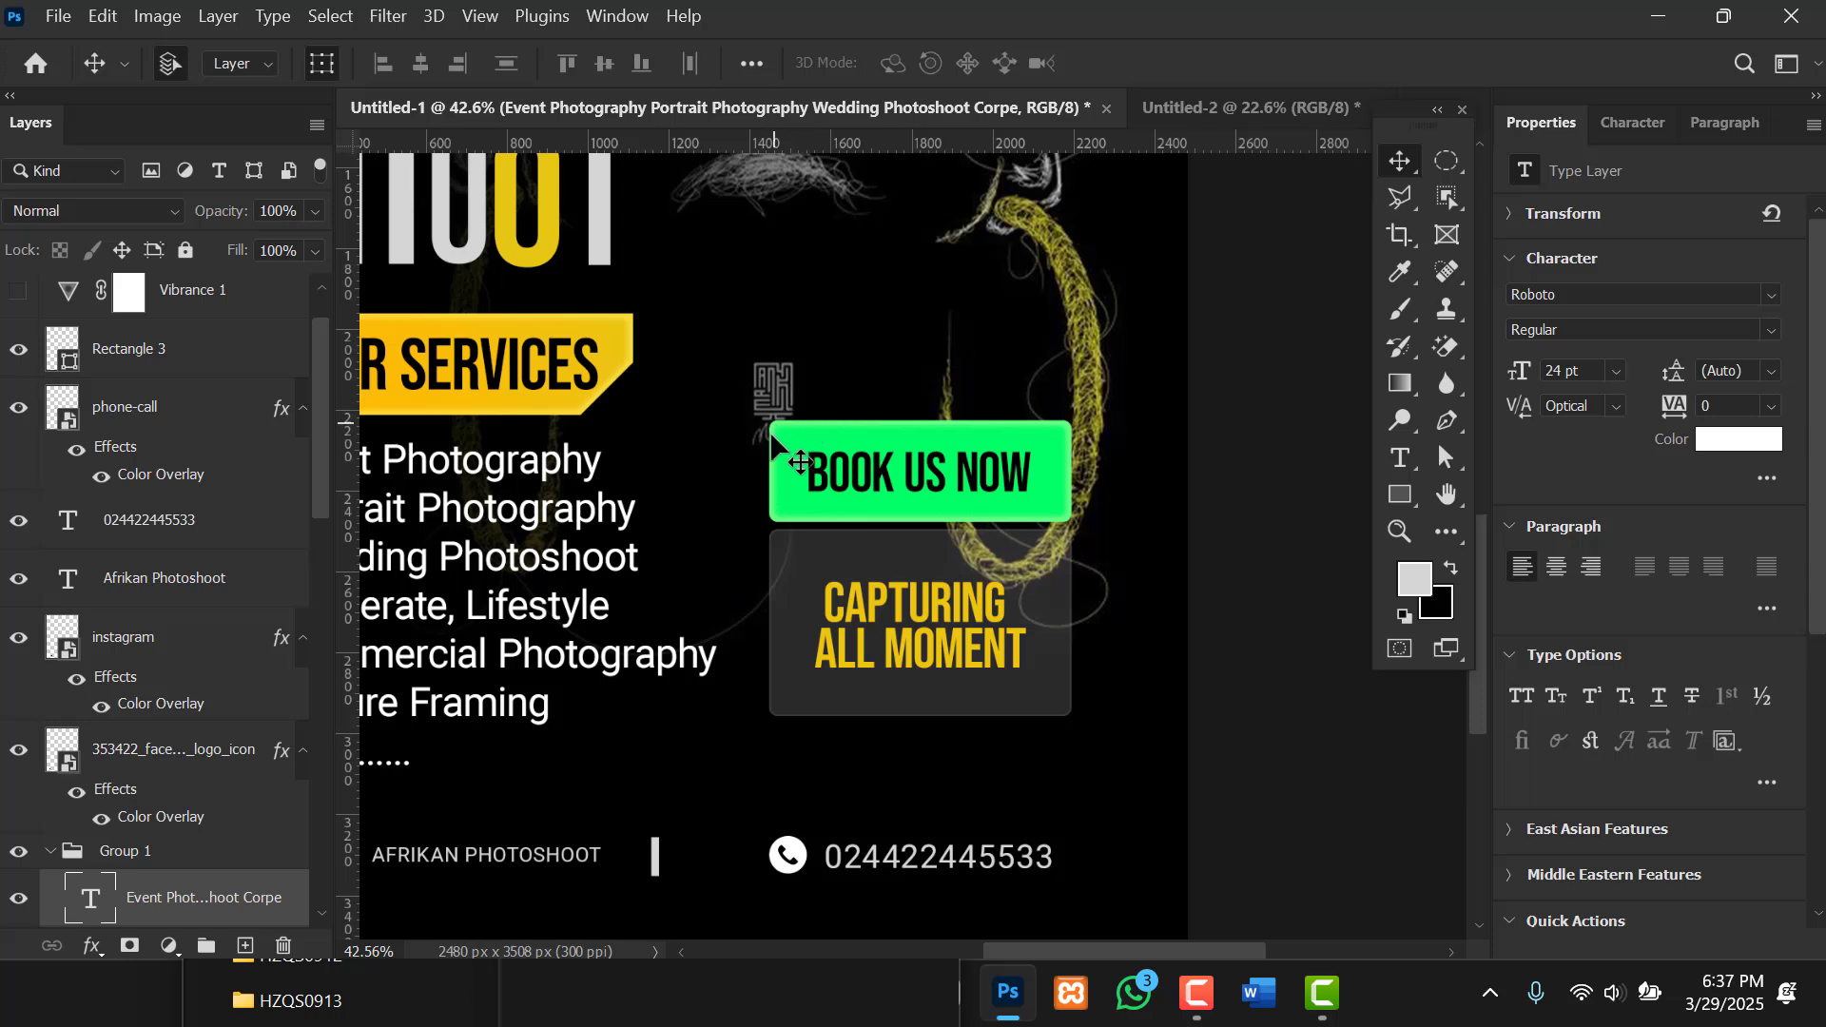
pyautogui.moveTo(905, 368); pyautogui.dragTo(938, 522)
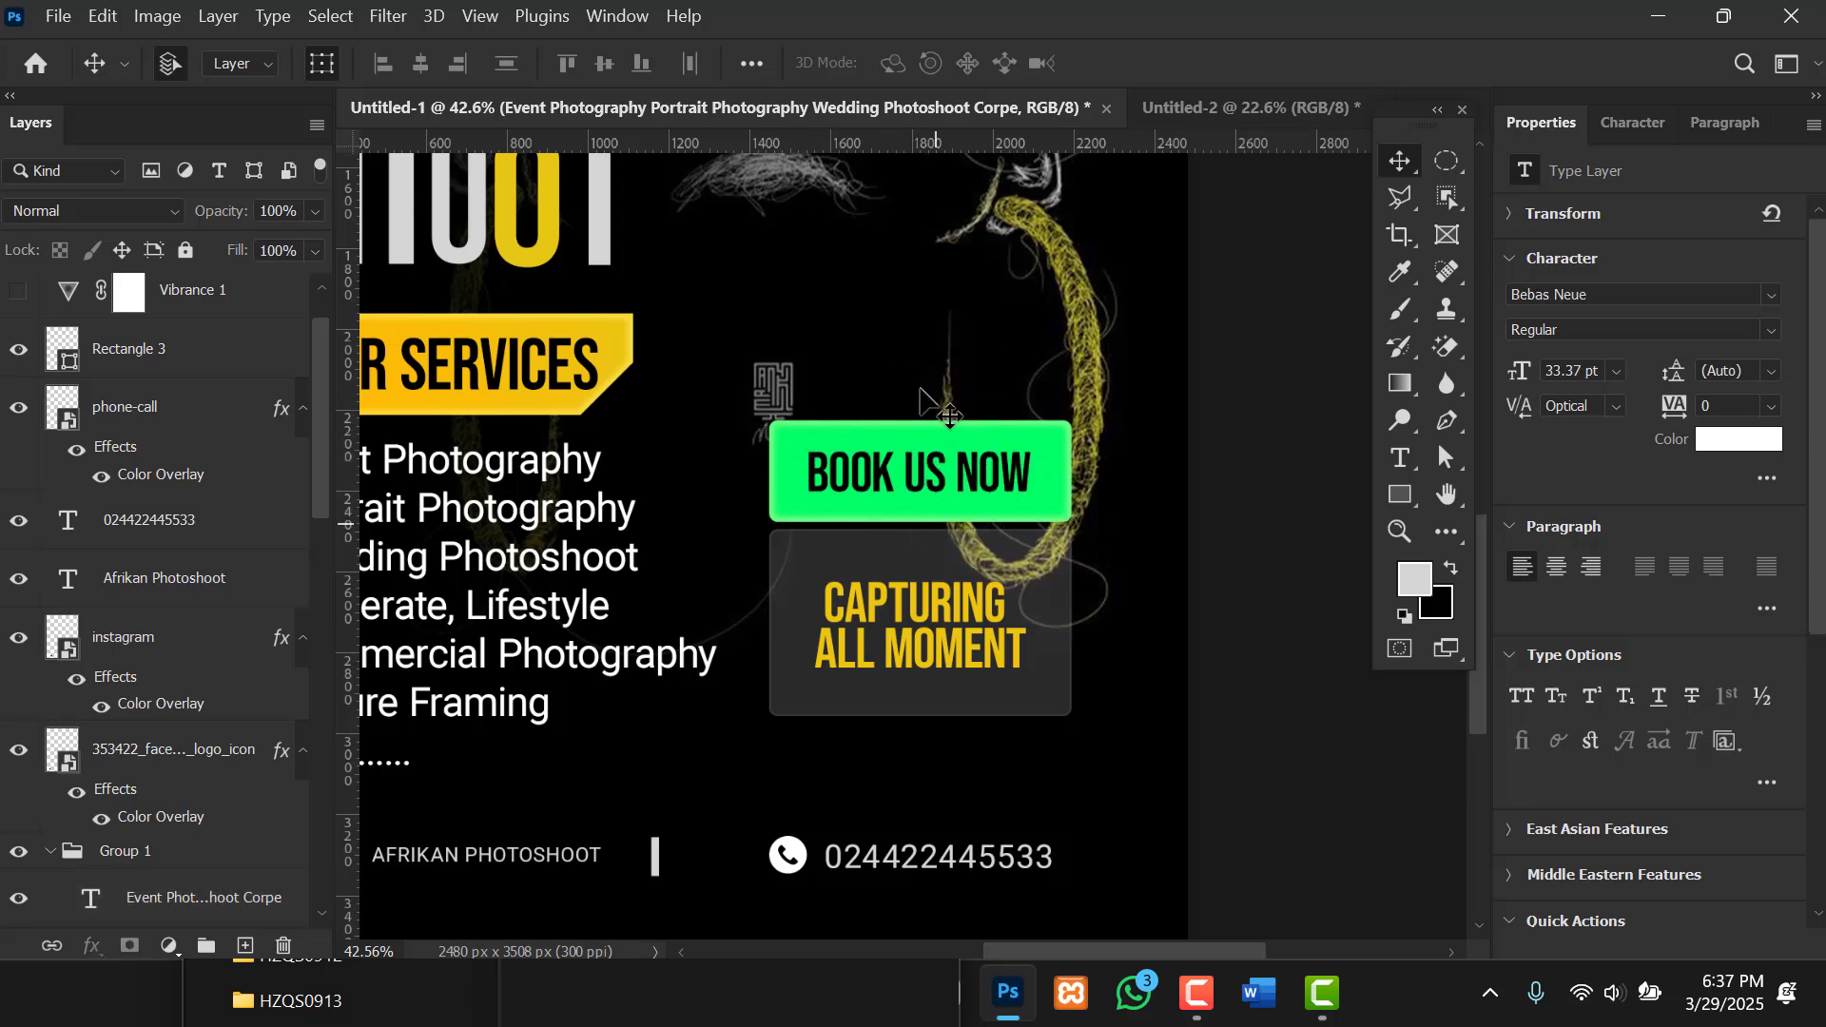
pyautogui.moveTo(738, 392); pyautogui.dragTo(1014, 597)
pyautogui.scroll(3, 997, 628)
pyautogui.scroll(3, 996, 628)
pyautogui.scroll(-4, 871, 620)
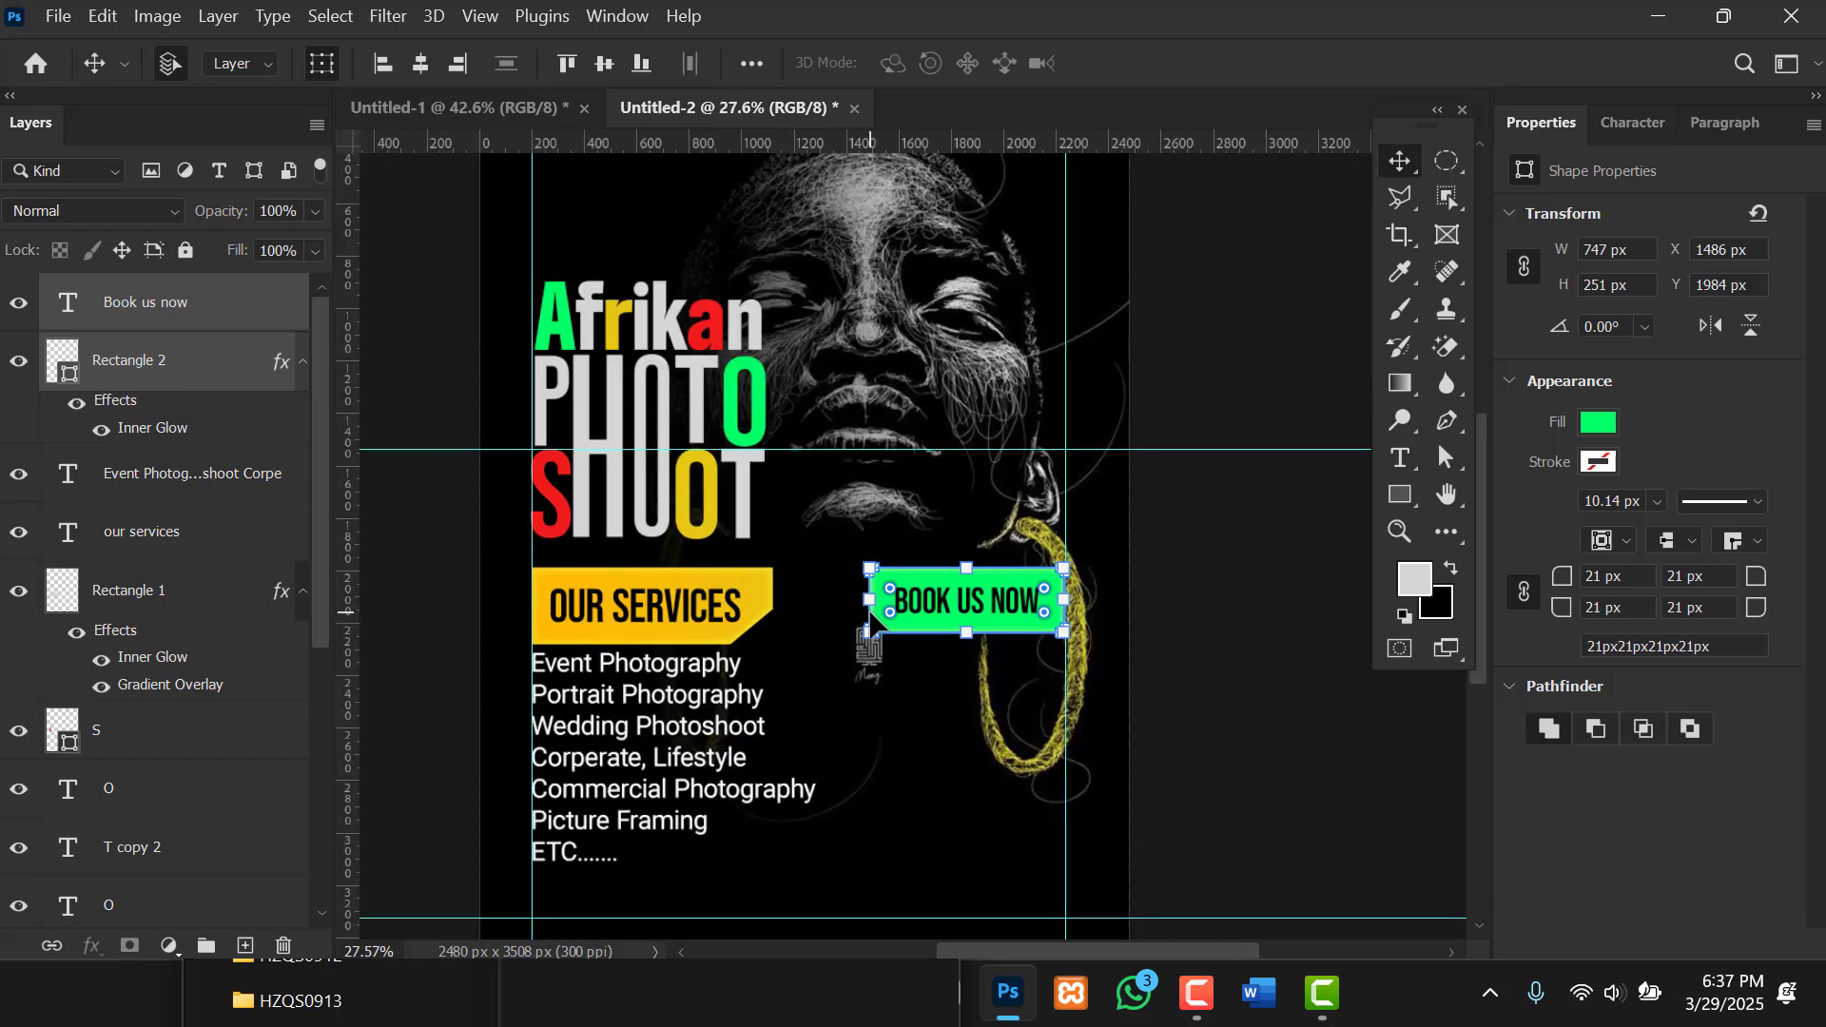
pyautogui.click(1188, 634)
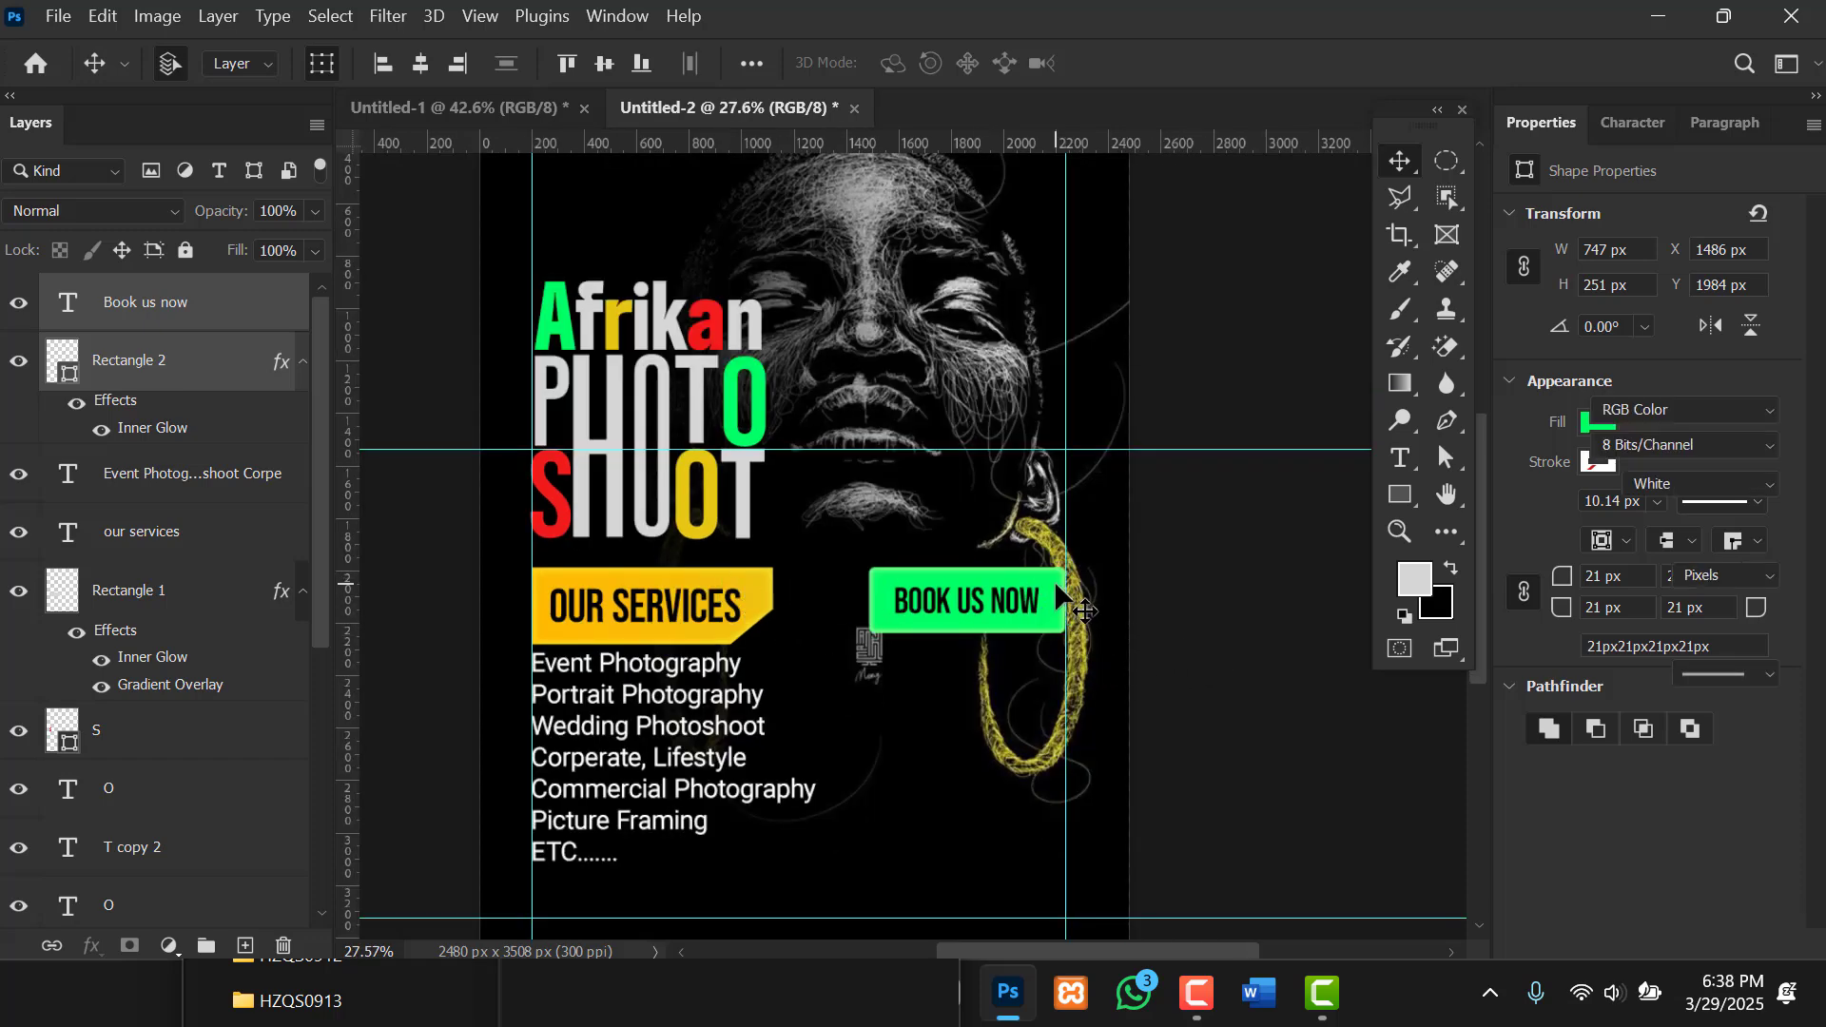
pyautogui.click(1030, 614)
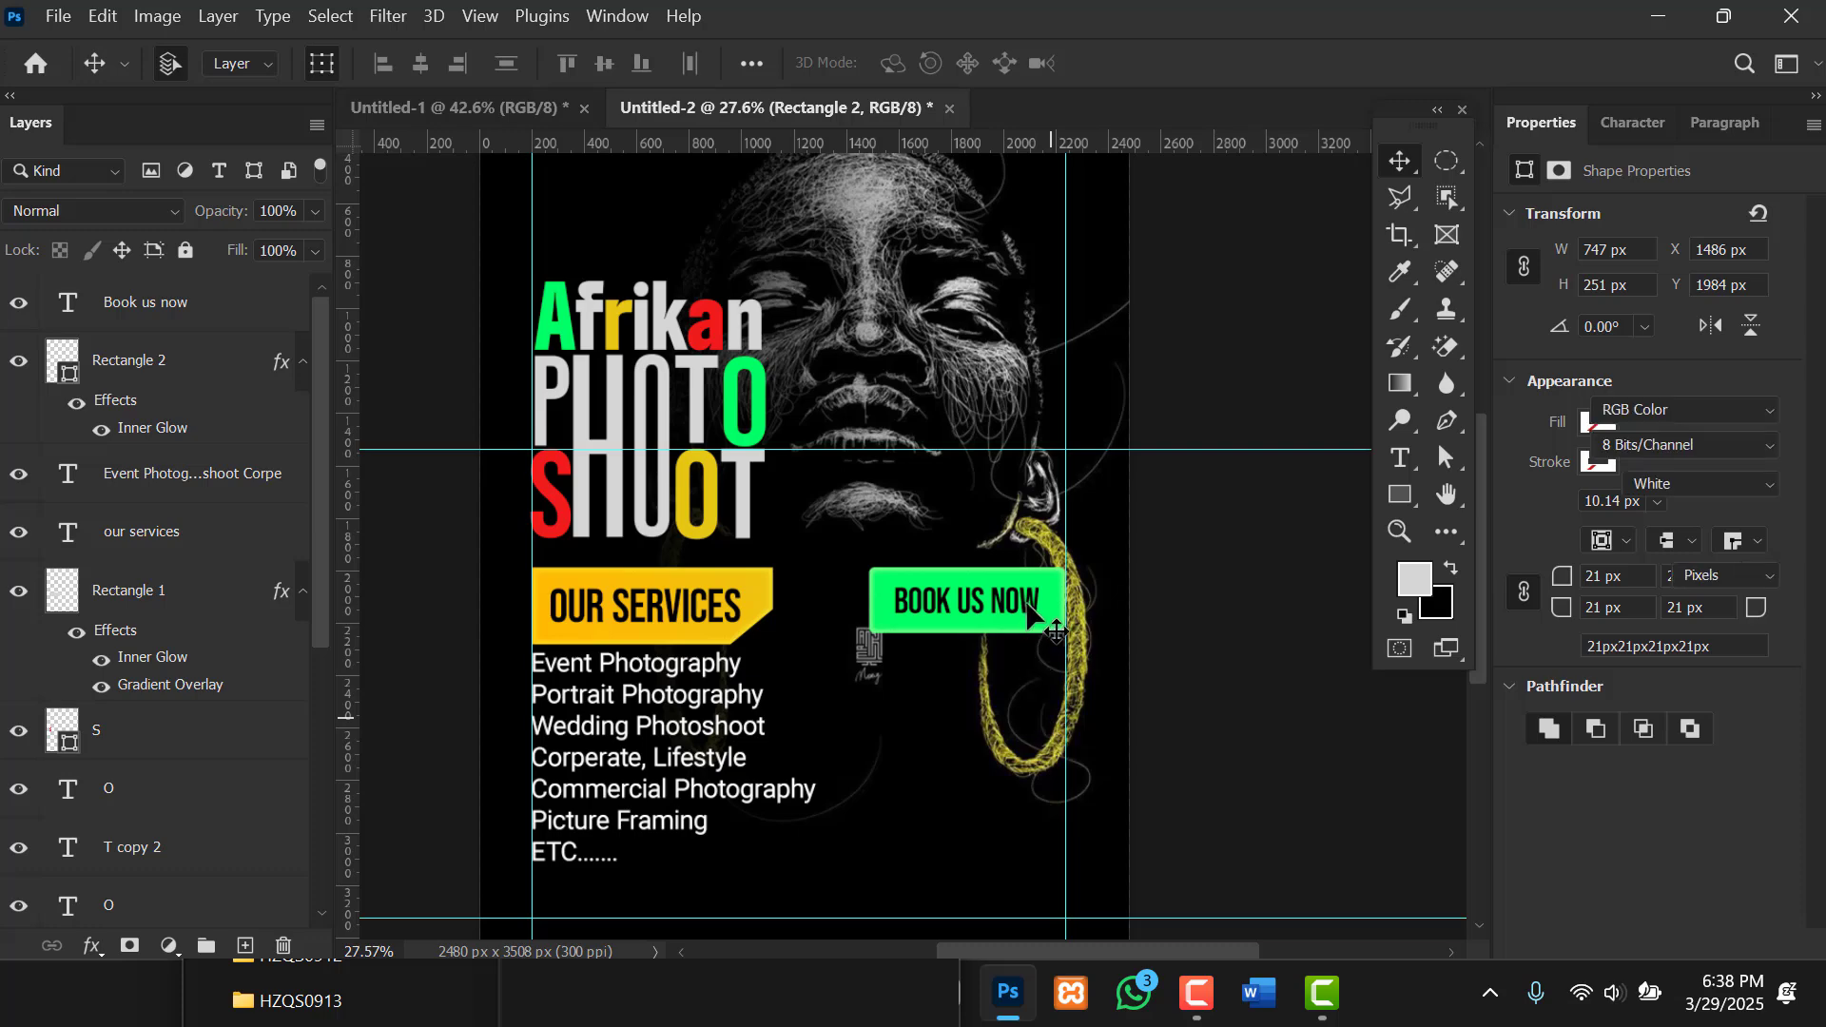
# Draw a light grey rectangle of about 714 by 296 px below the BOOK US NOW button, ending at the vertical guide.
pyautogui.press('space')
pyautogui.moveTo(1012, 681); pyautogui.dragTo(985, 615)
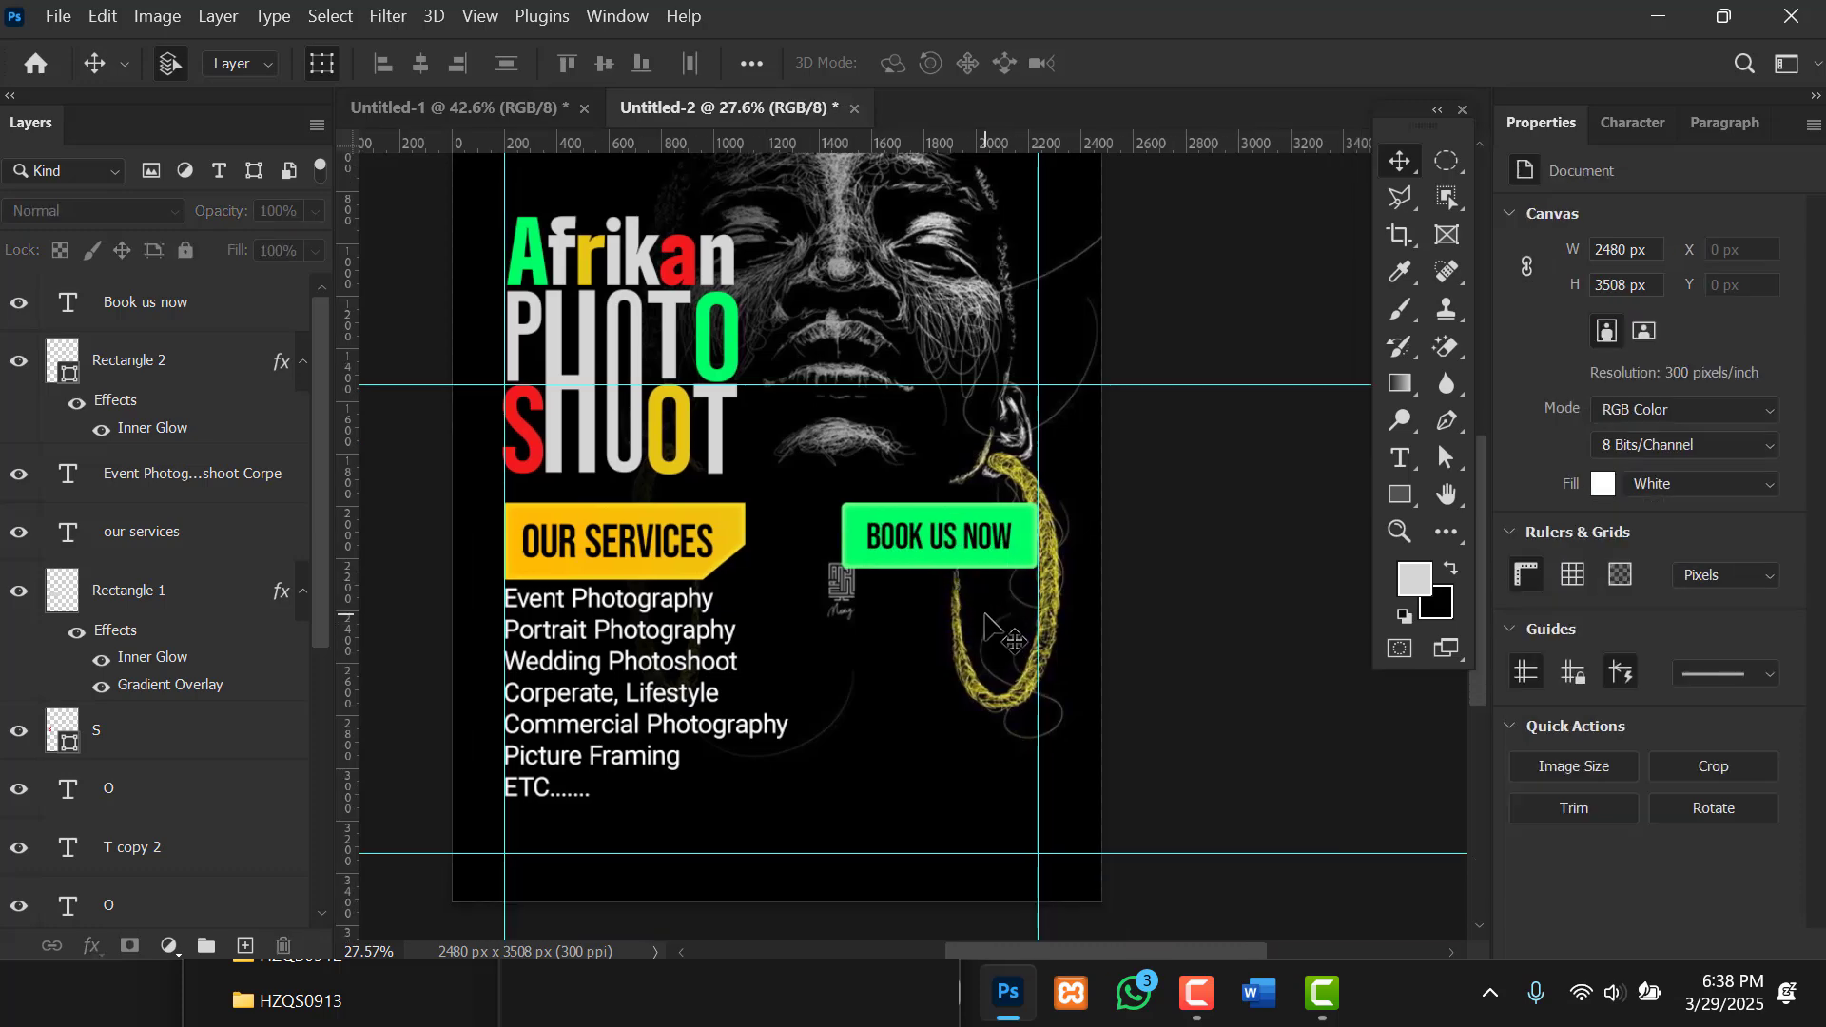
pyautogui.scroll(3, 986, 619)
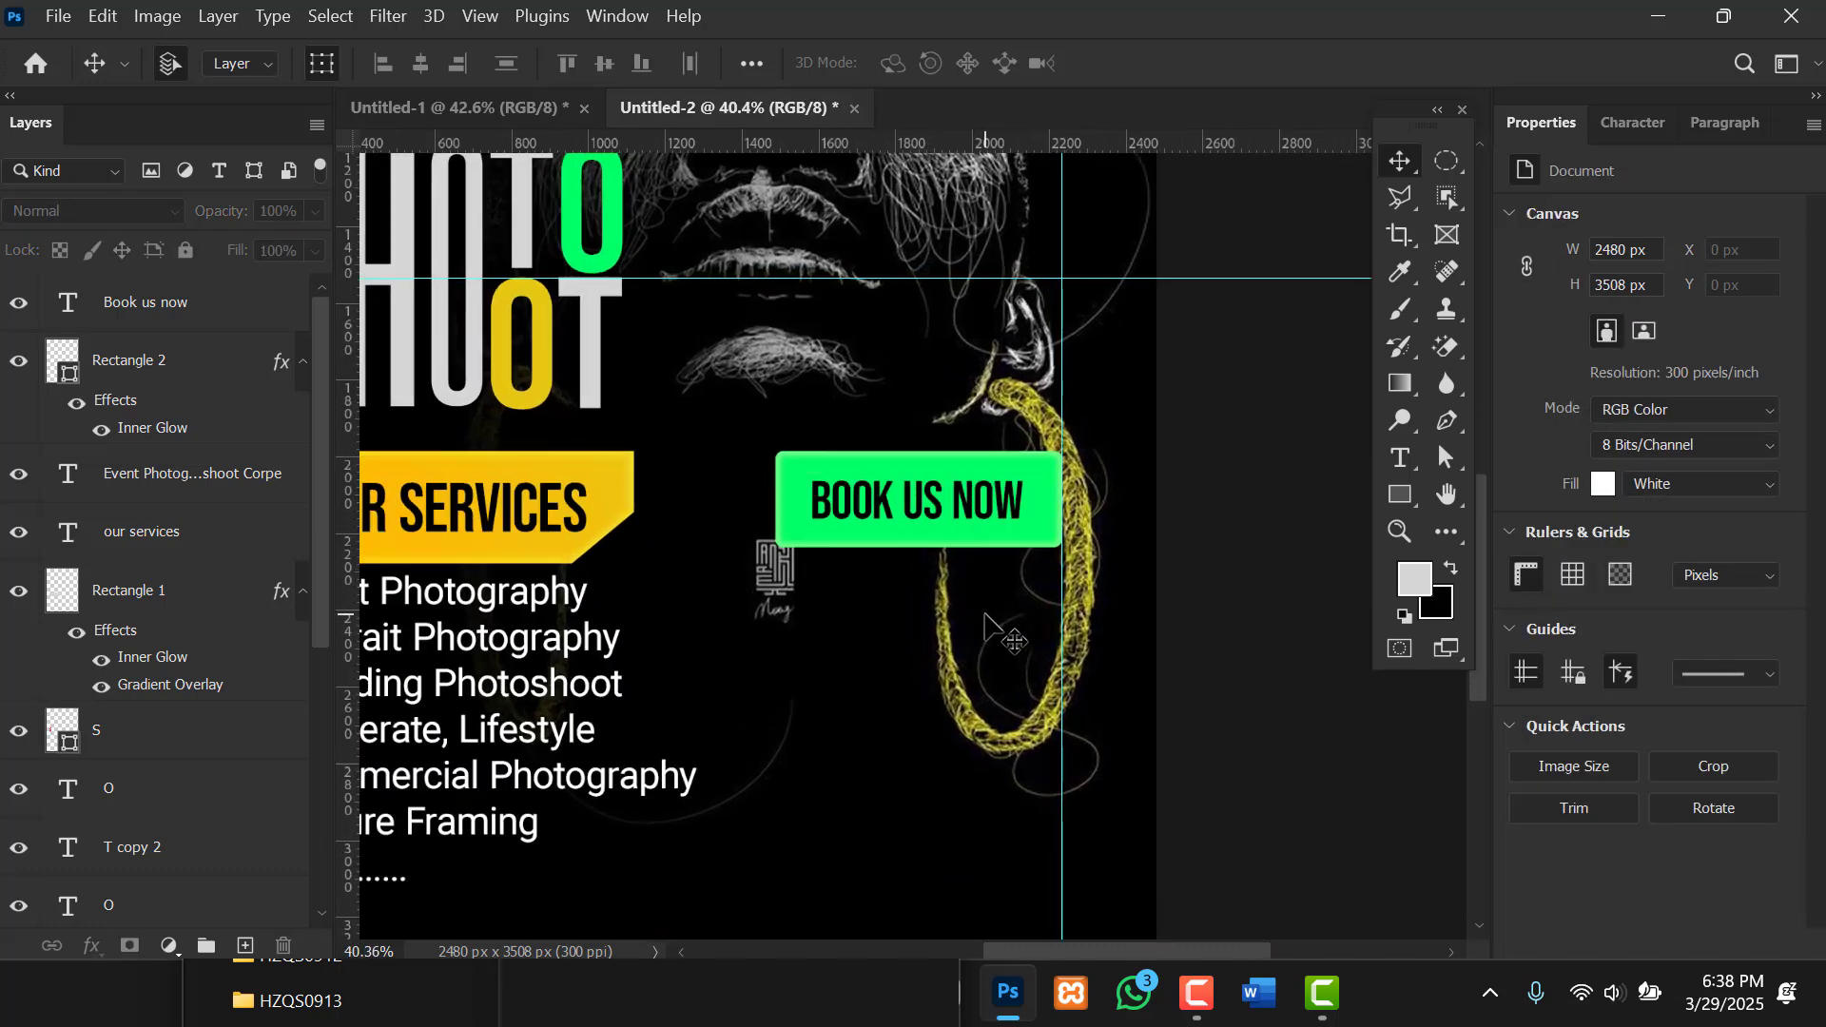
pyautogui.click(1400, 494)
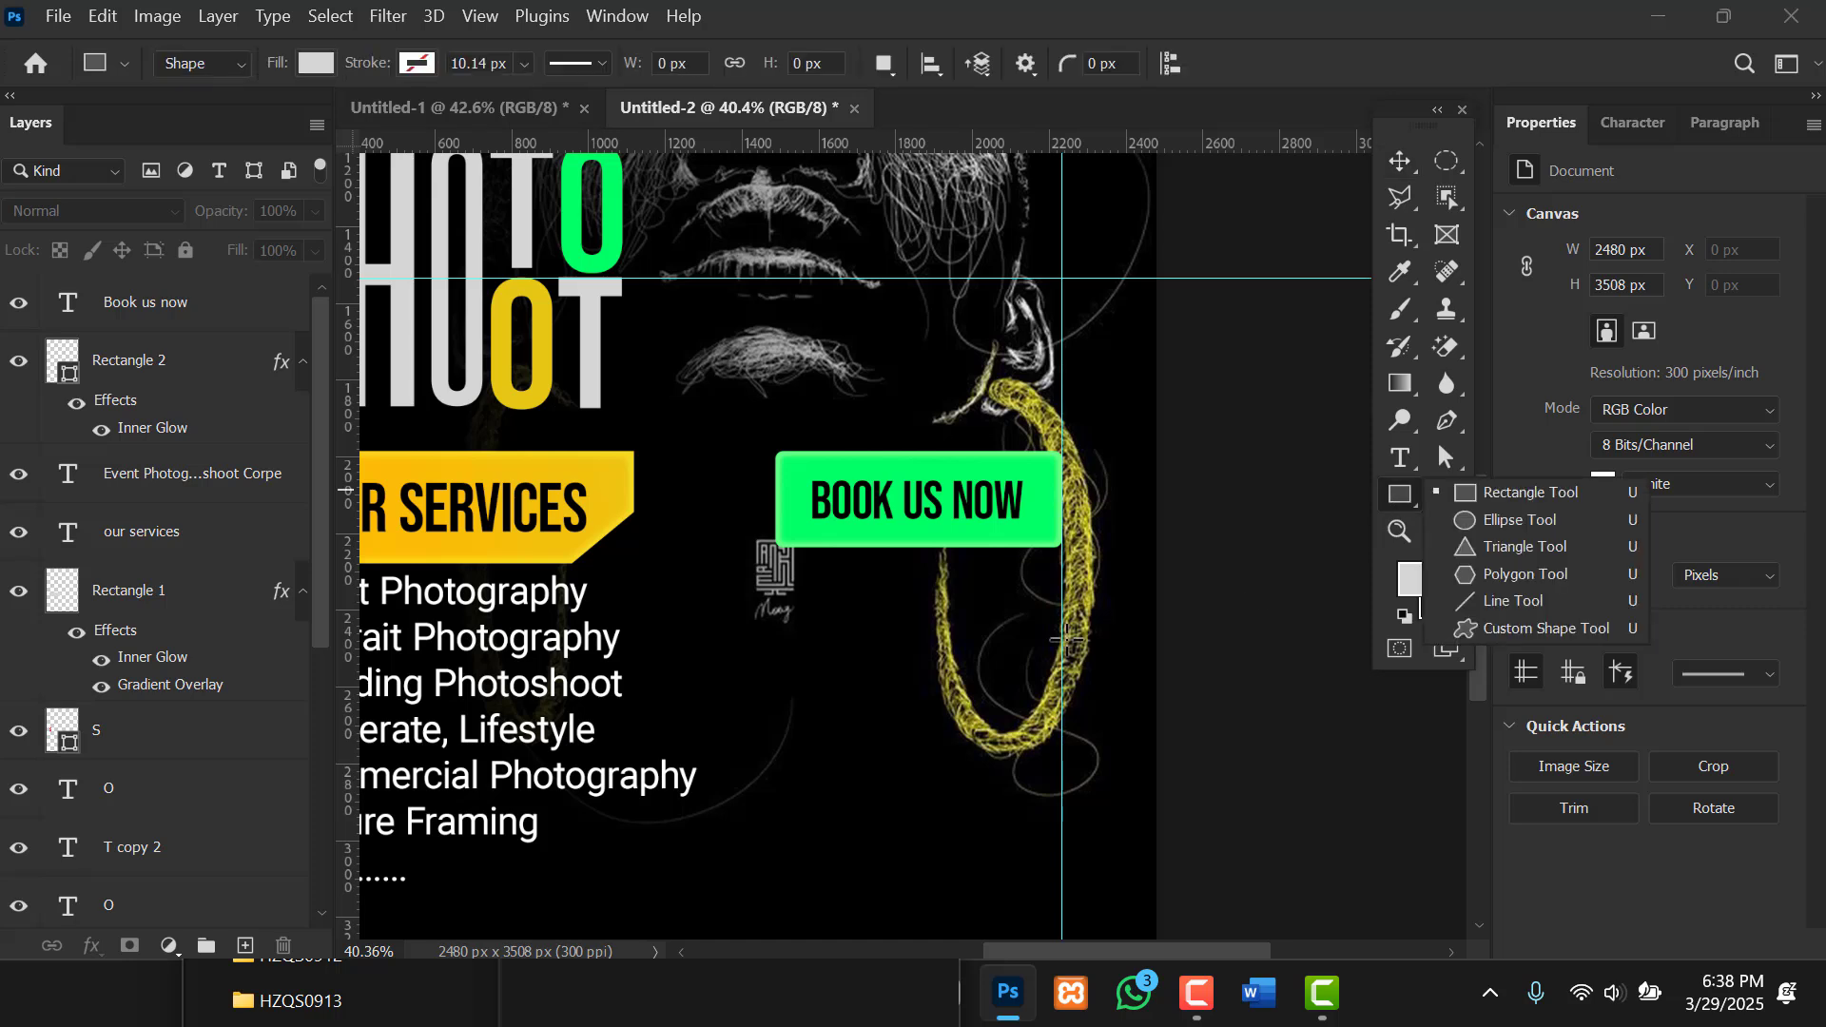
pyautogui.click(1473, 501)
pyautogui.moveTo(787, 596); pyautogui.dragTo(1062, 709)
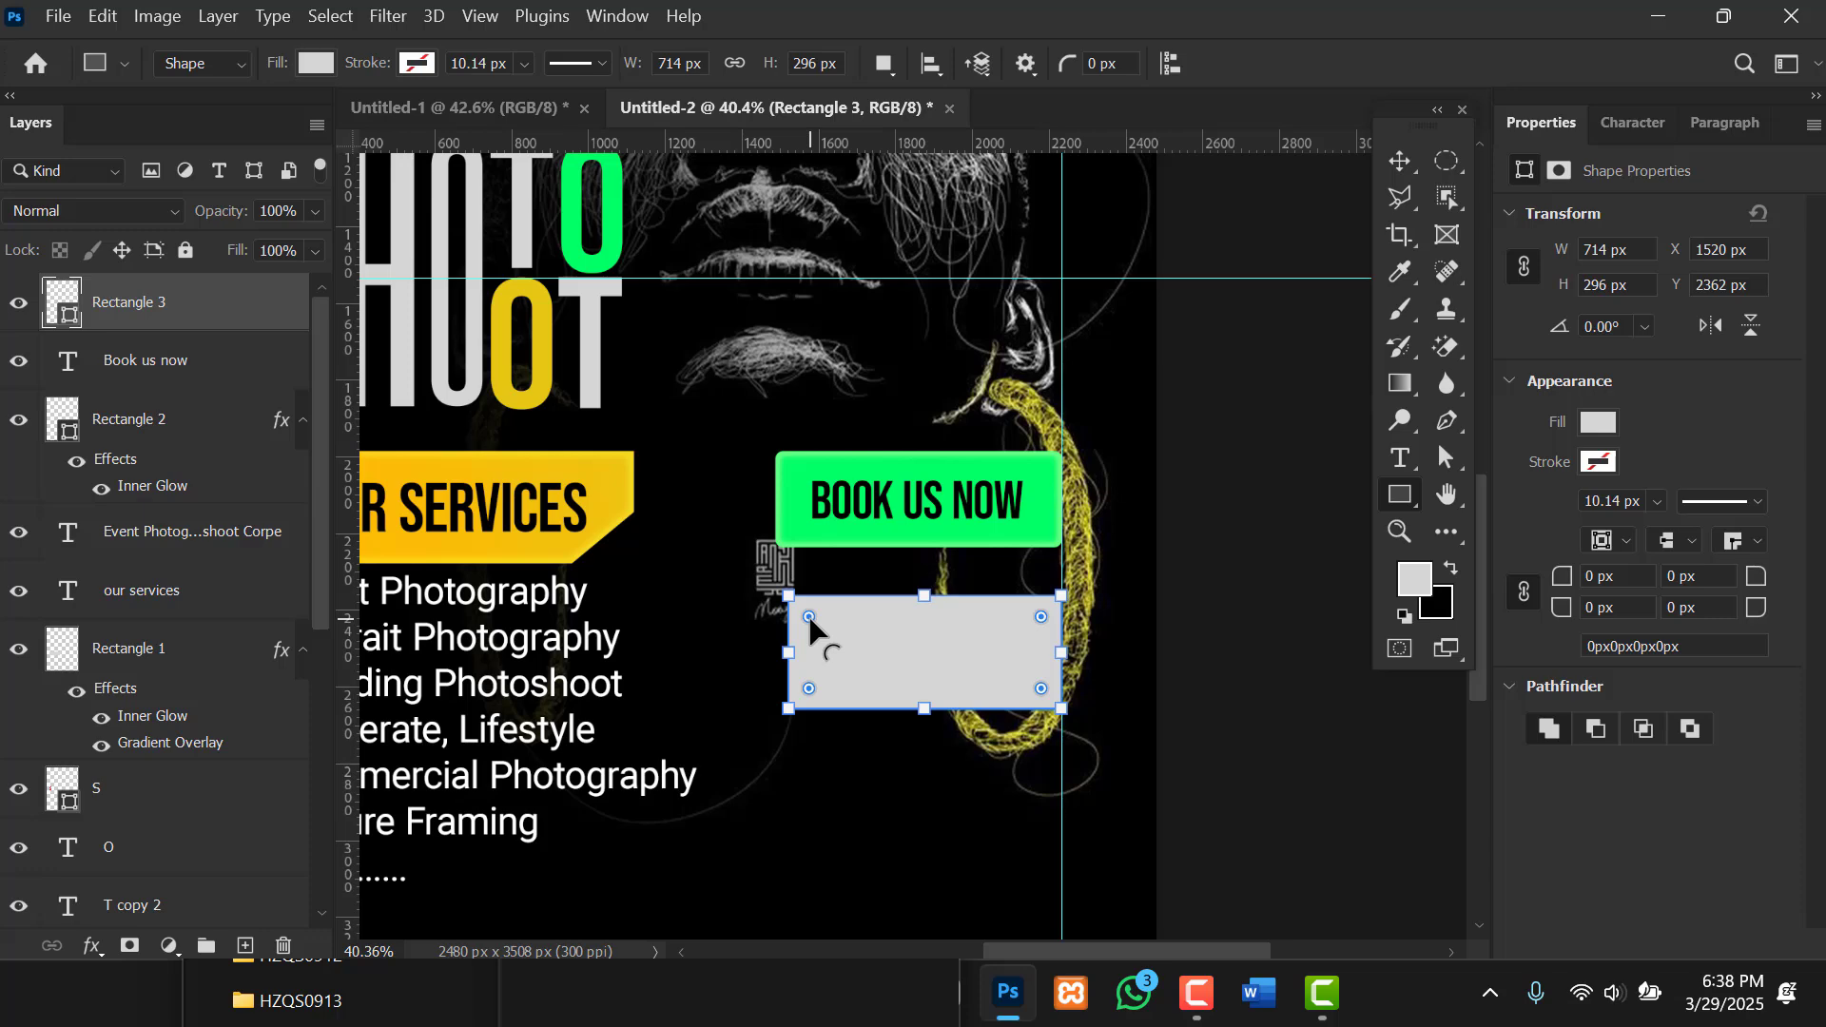
# Round all four corners of the grey rectangle to about 19 px and check the shape up close.
pyautogui.scroll(2, 809, 619)
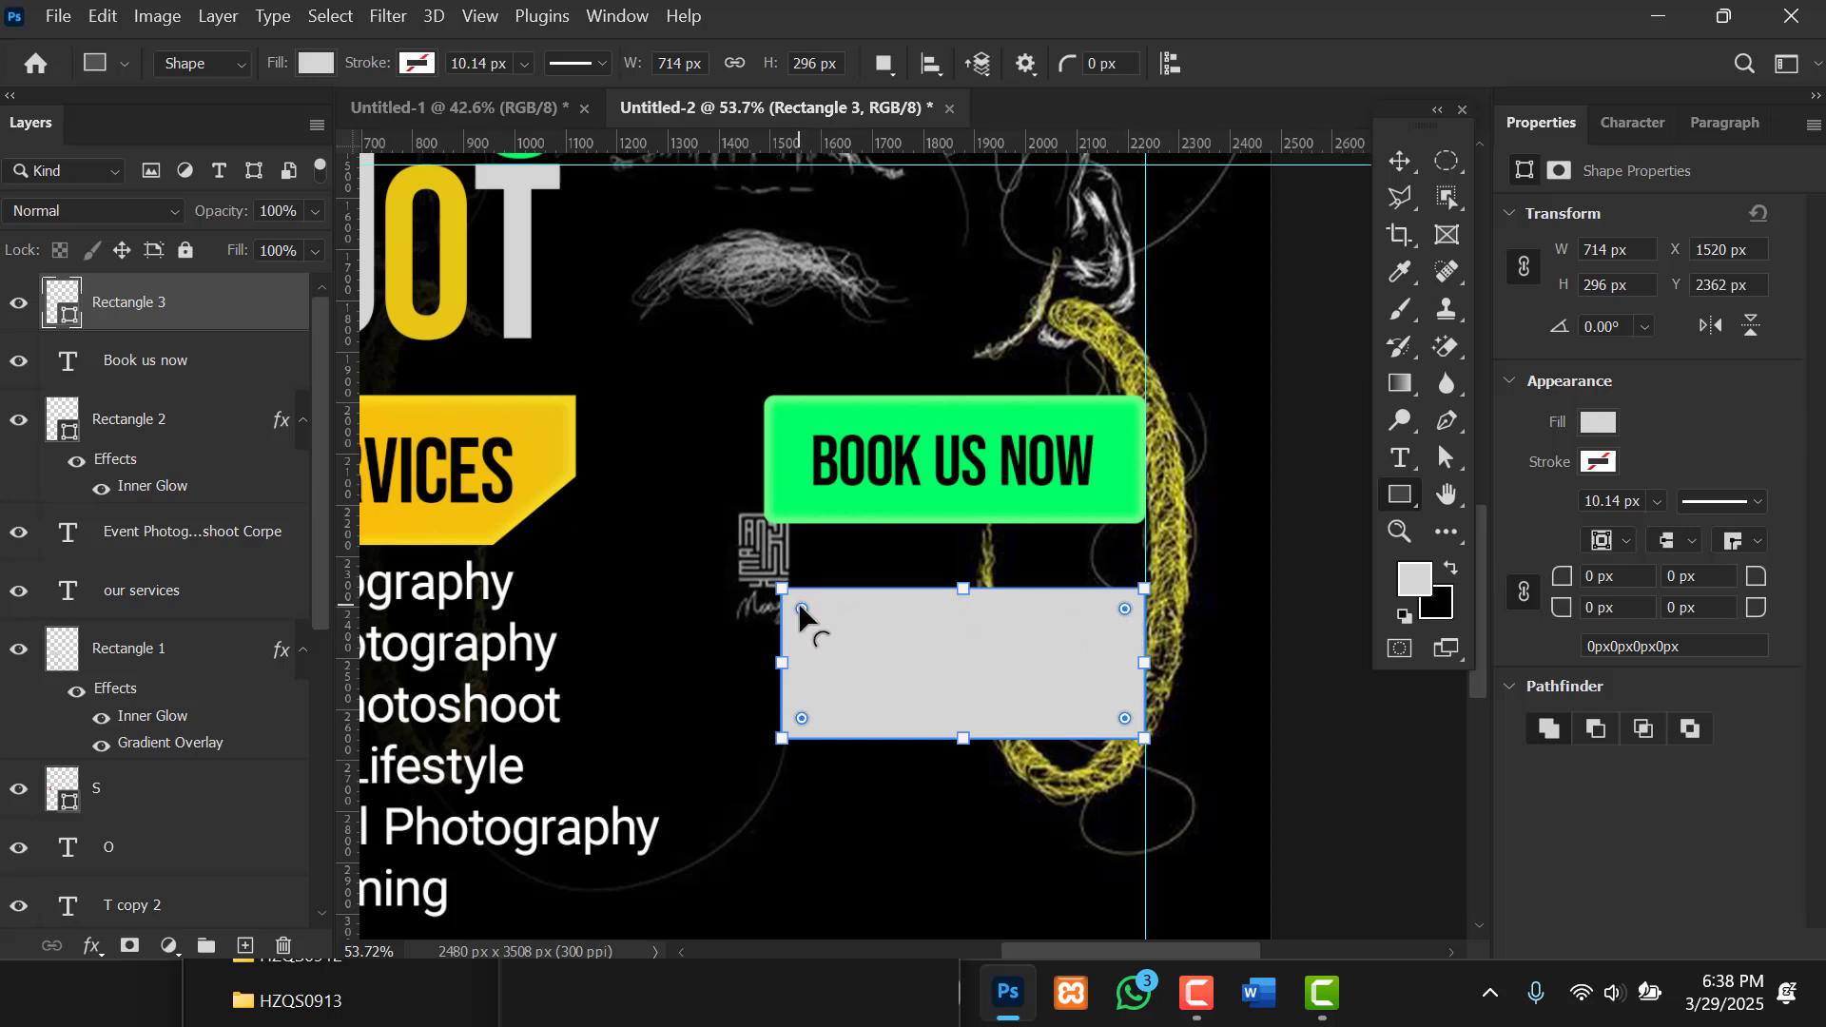
pyautogui.moveTo(800, 606); pyautogui.dragTo(801, 607)
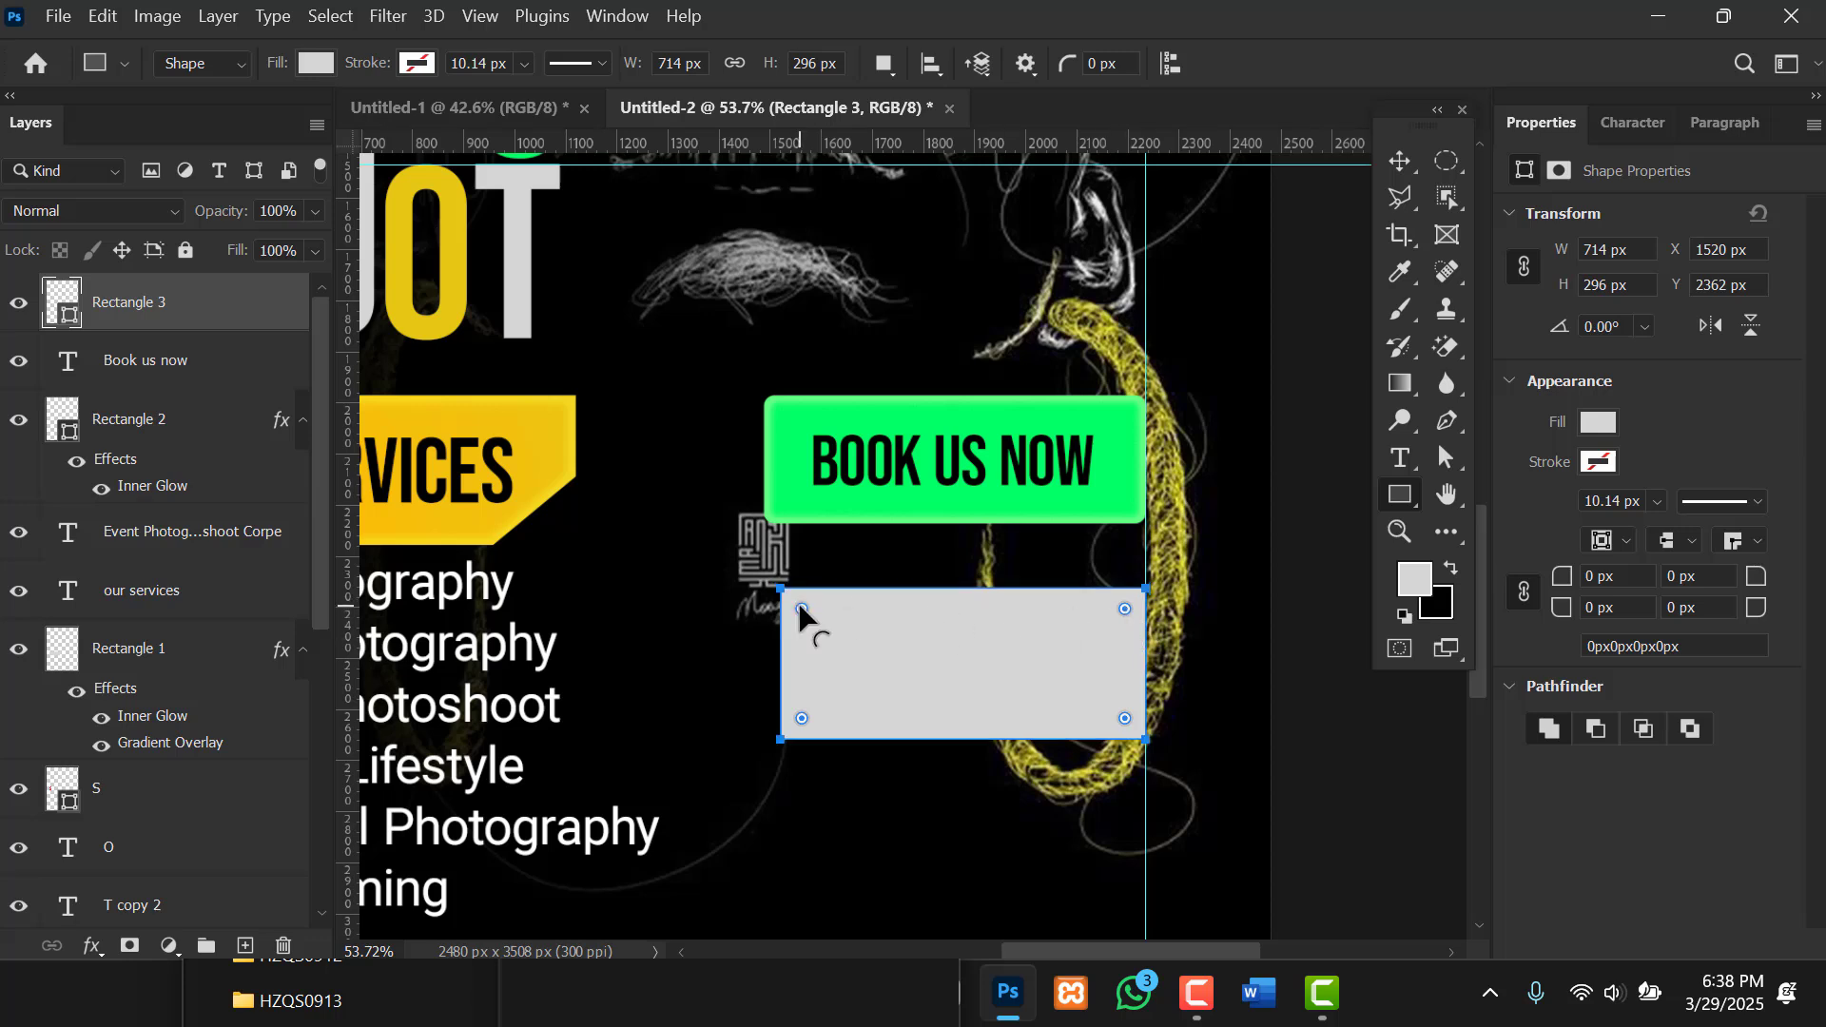
pyautogui.moveTo(800, 609); pyautogui.dragTo(897, 679)
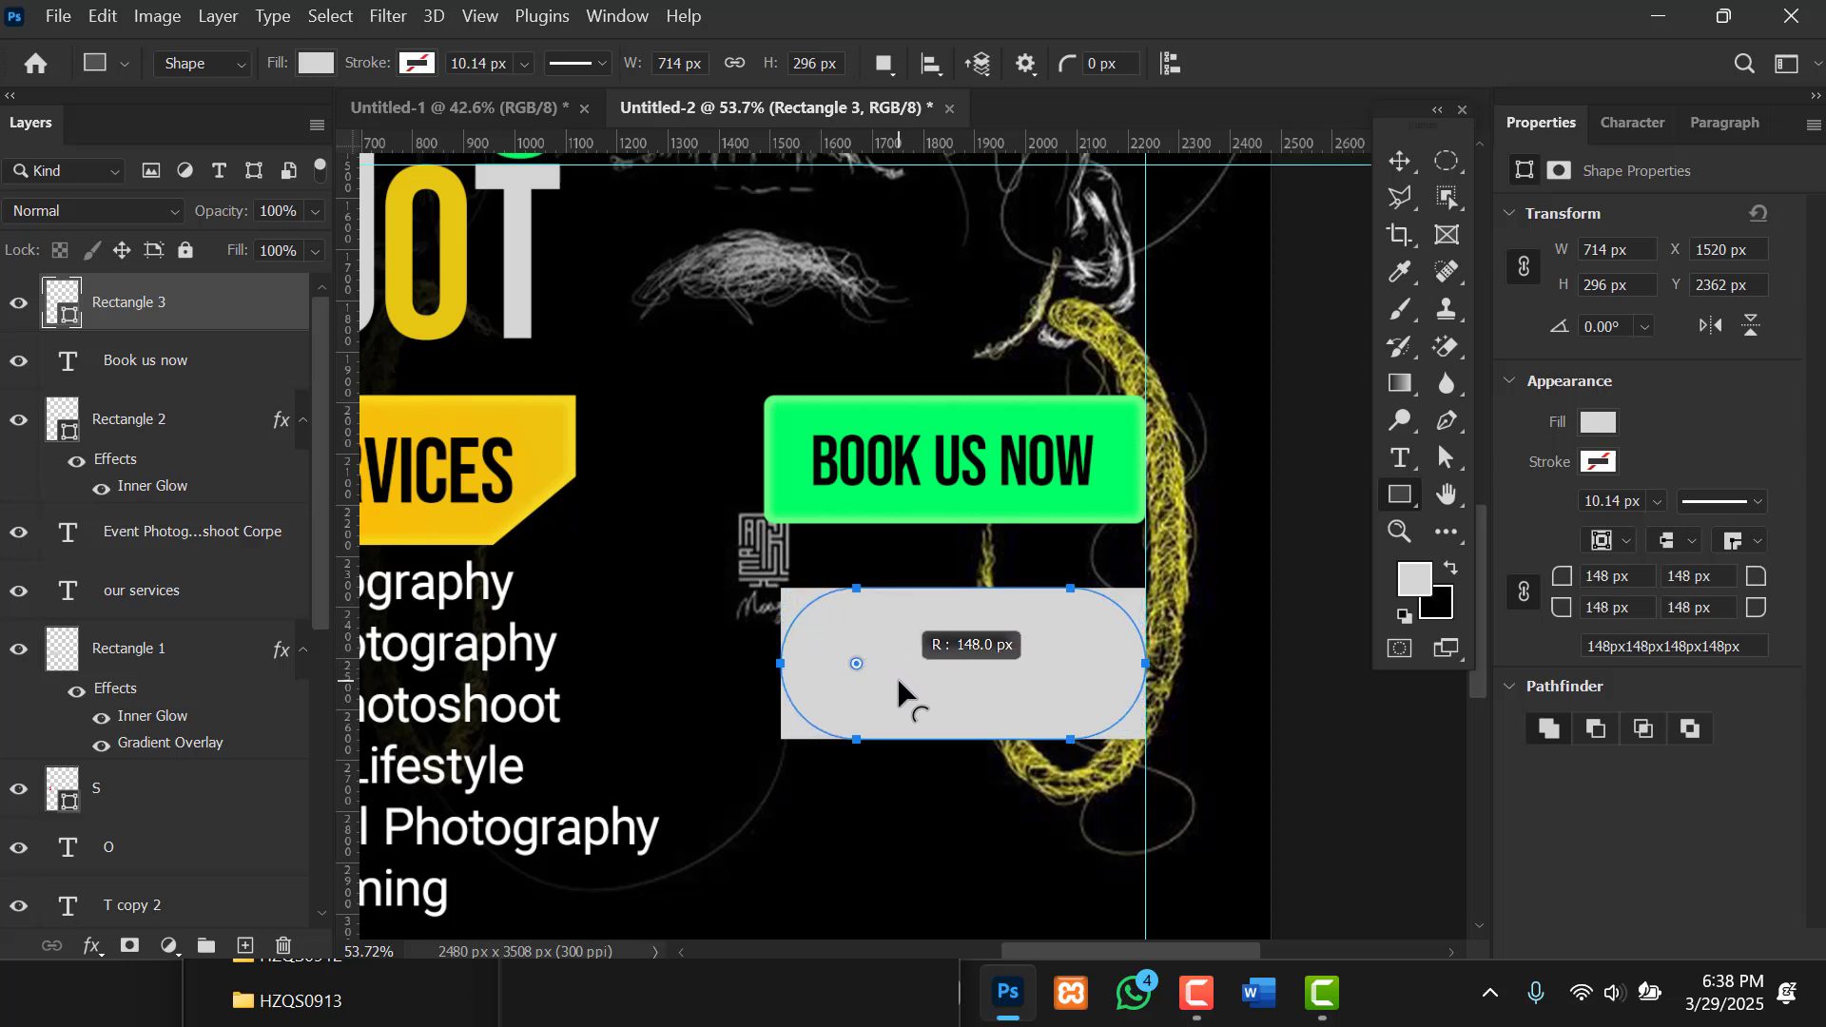
pyautogui.moveTo(896, 675); pyautogui.dragTo(787, 601)
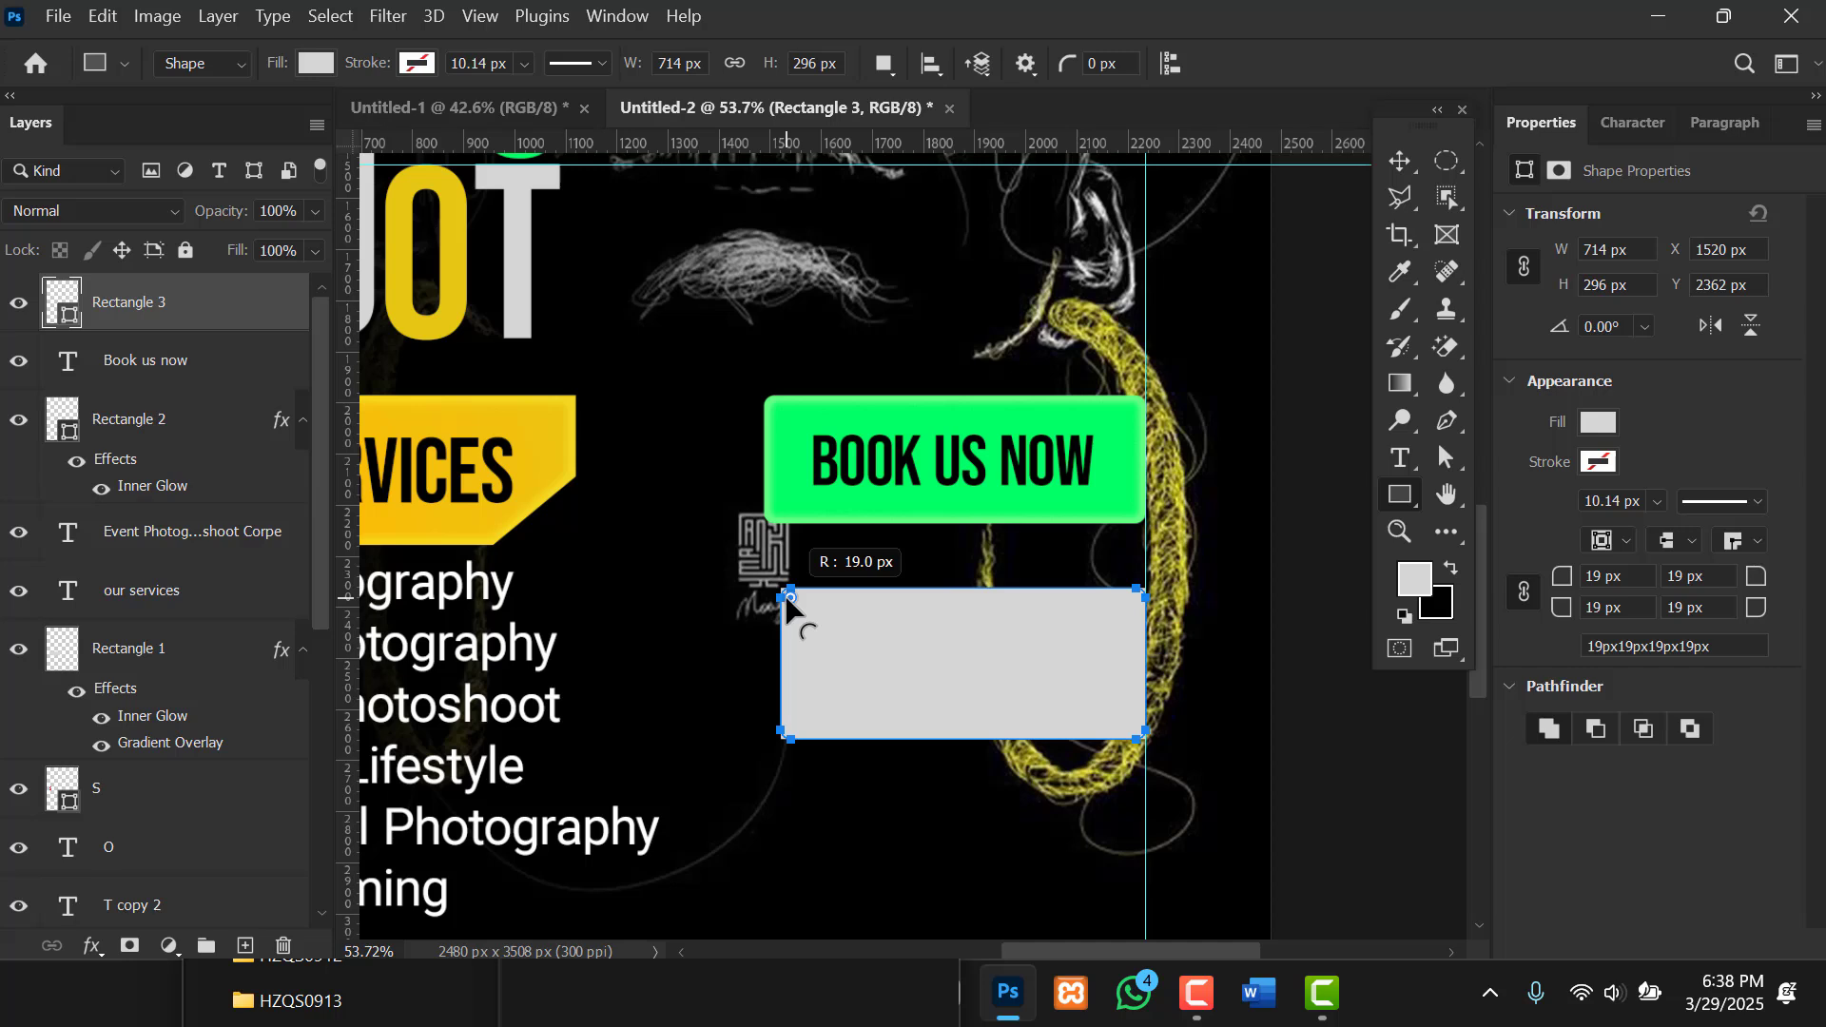
pyautogui.moveTo(787, 599); pyautogui.dragTo(786, 605)
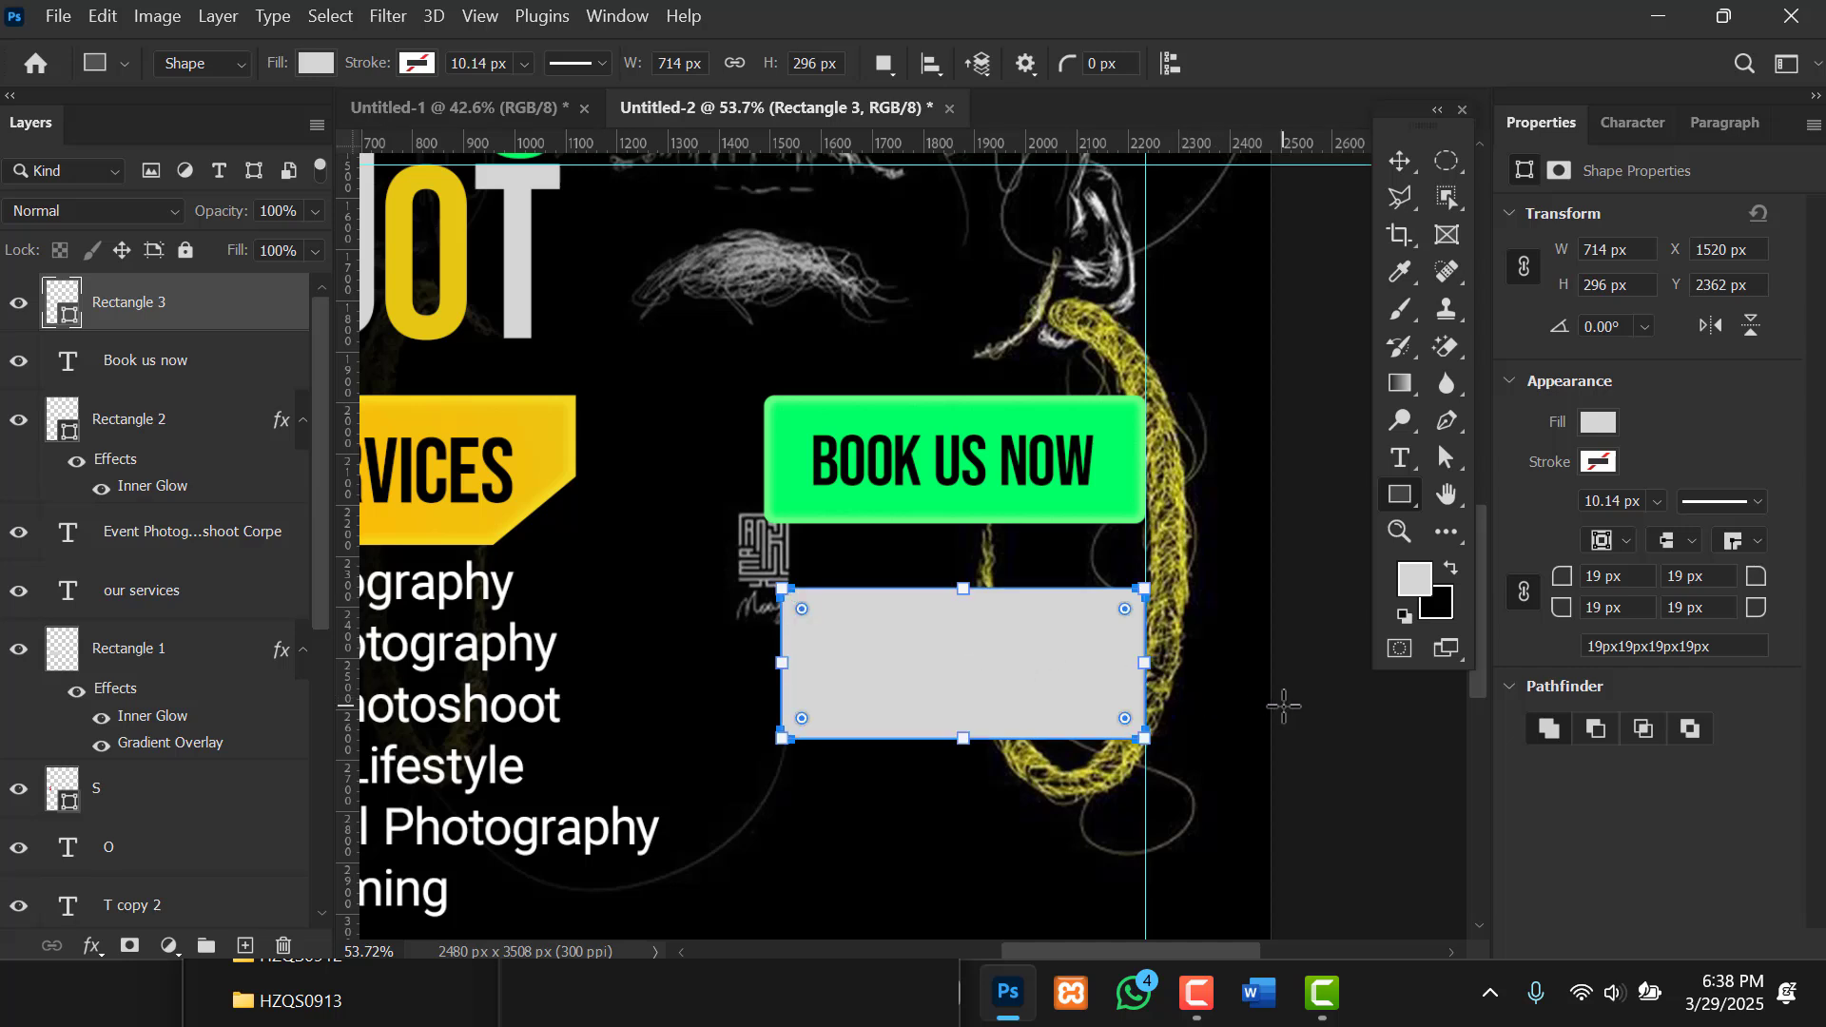
pyautogui.click(1401, 161)
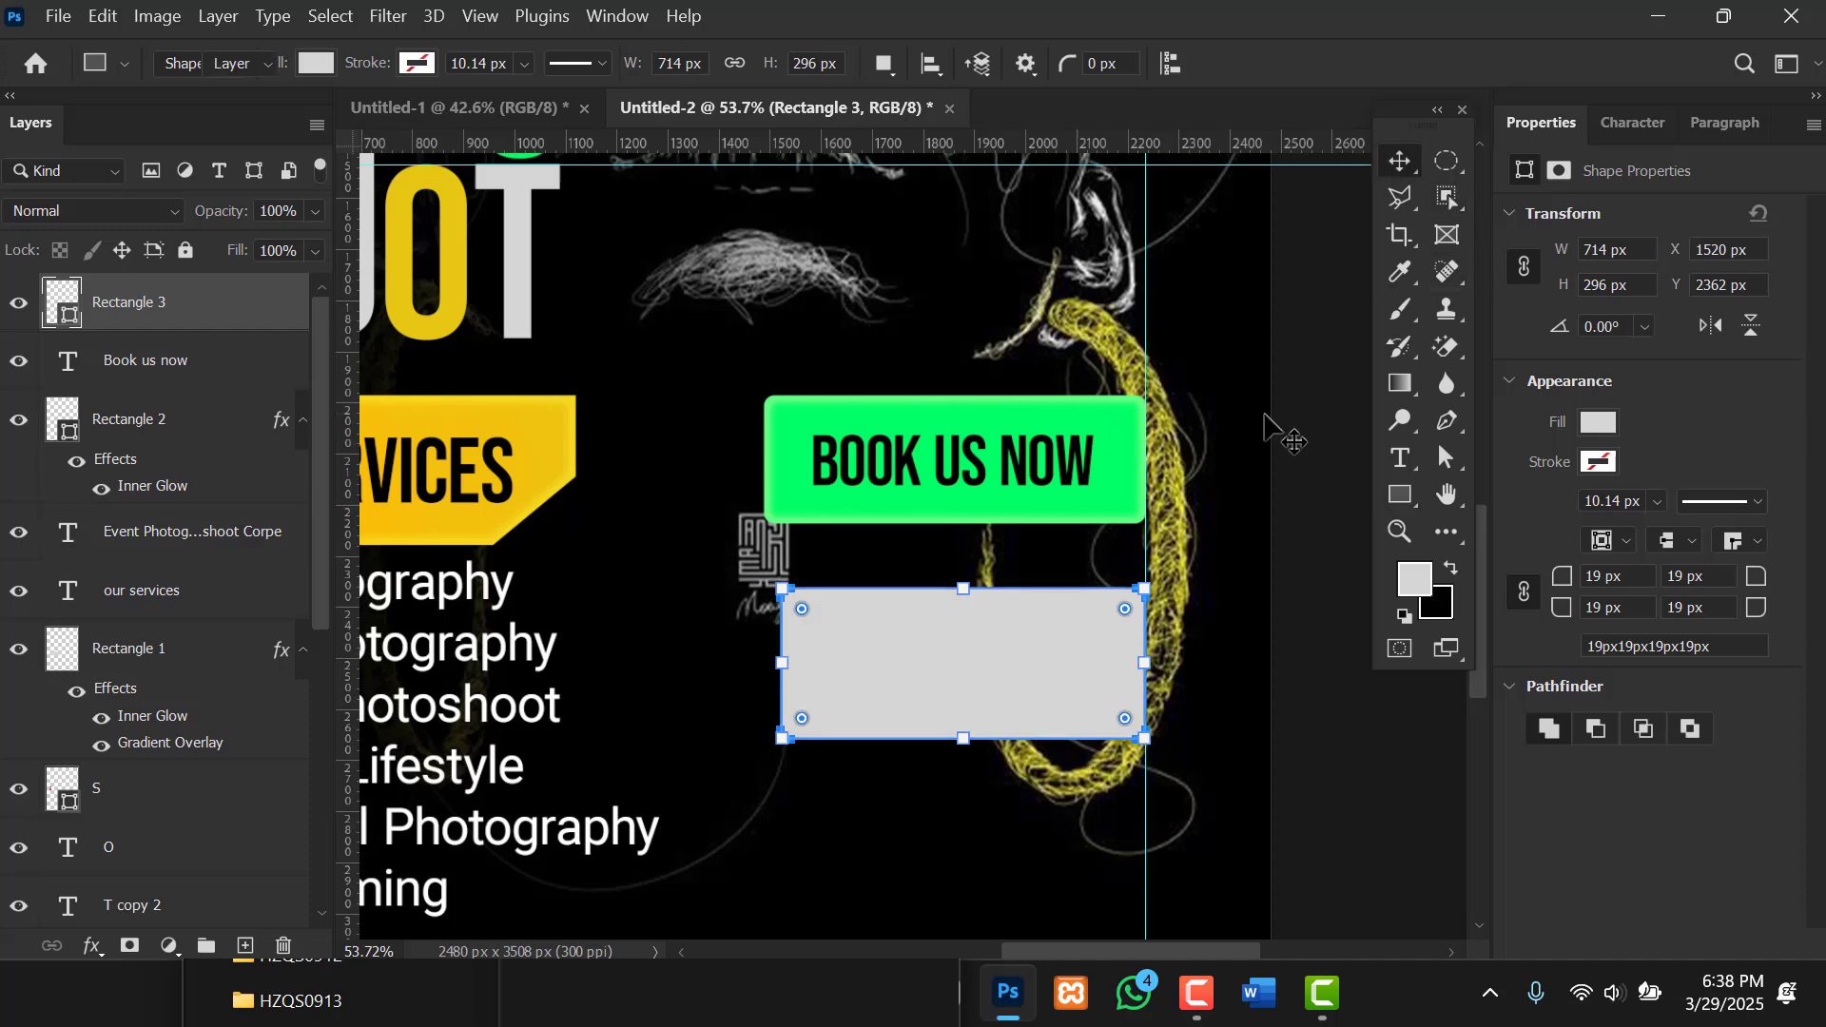
pyautogui.scroll(3, 826, 670)
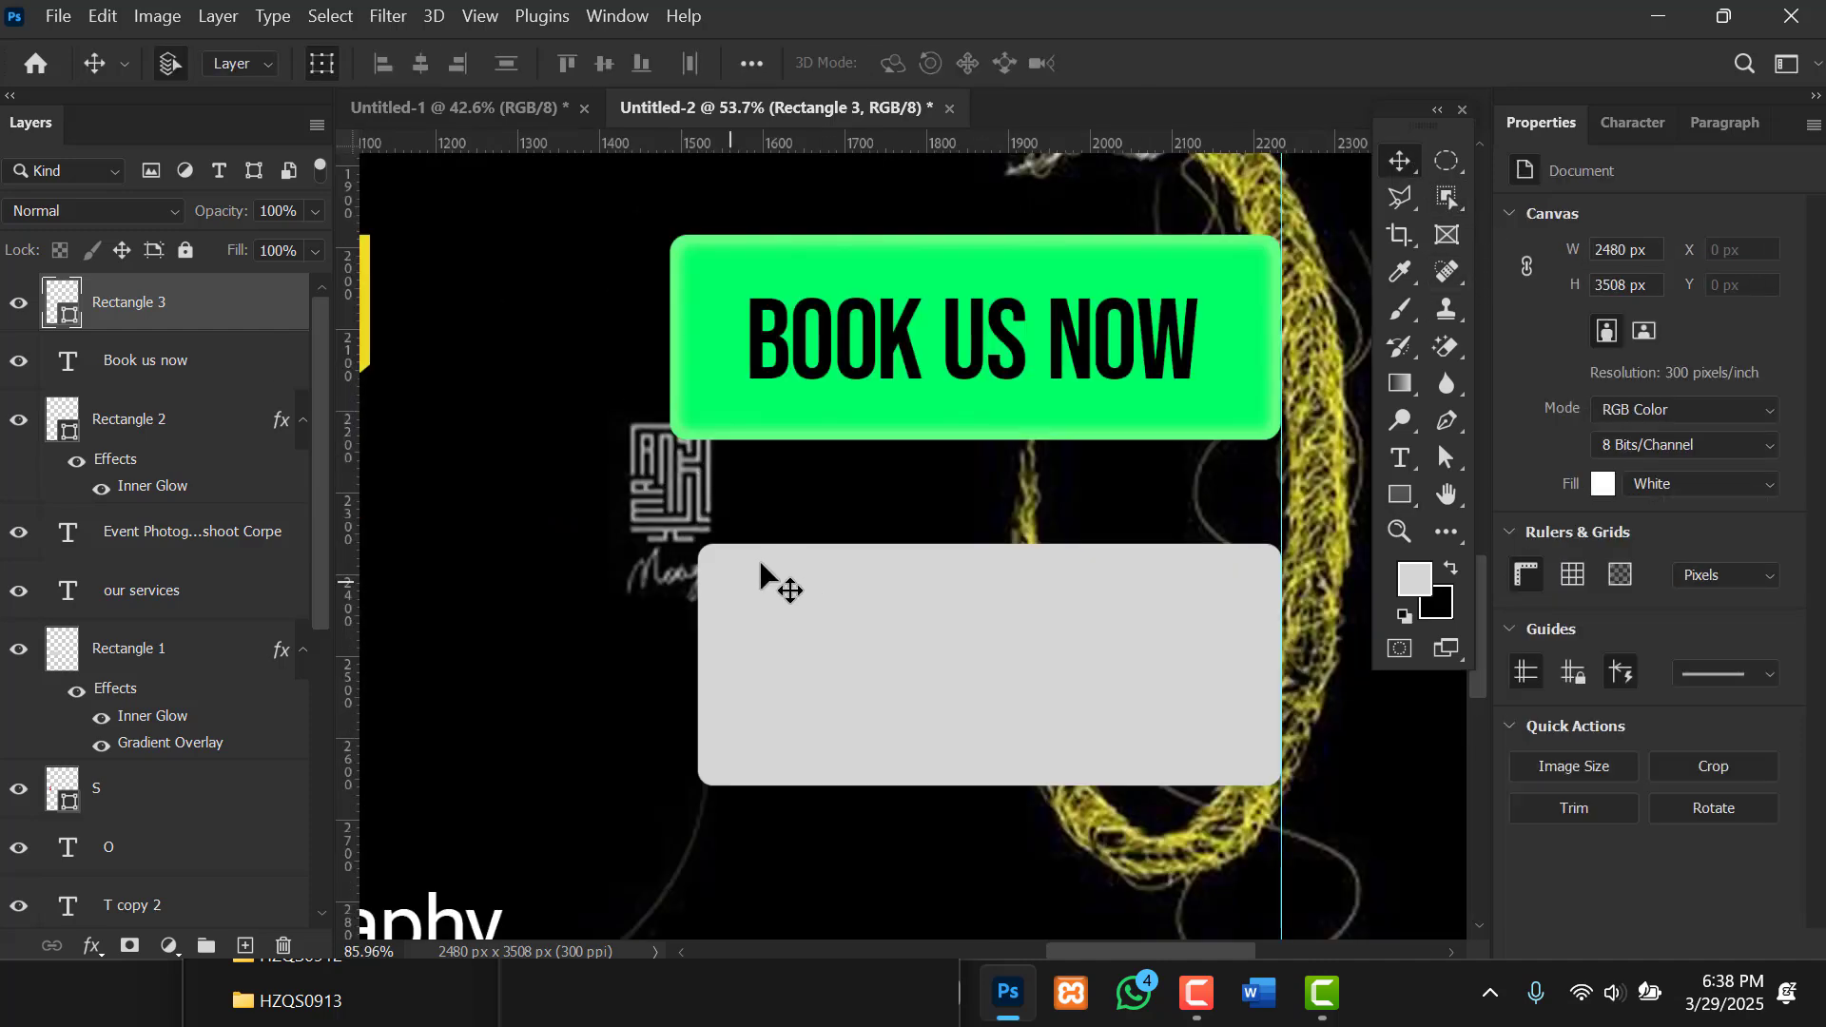
pyautogui.click(680, 581)
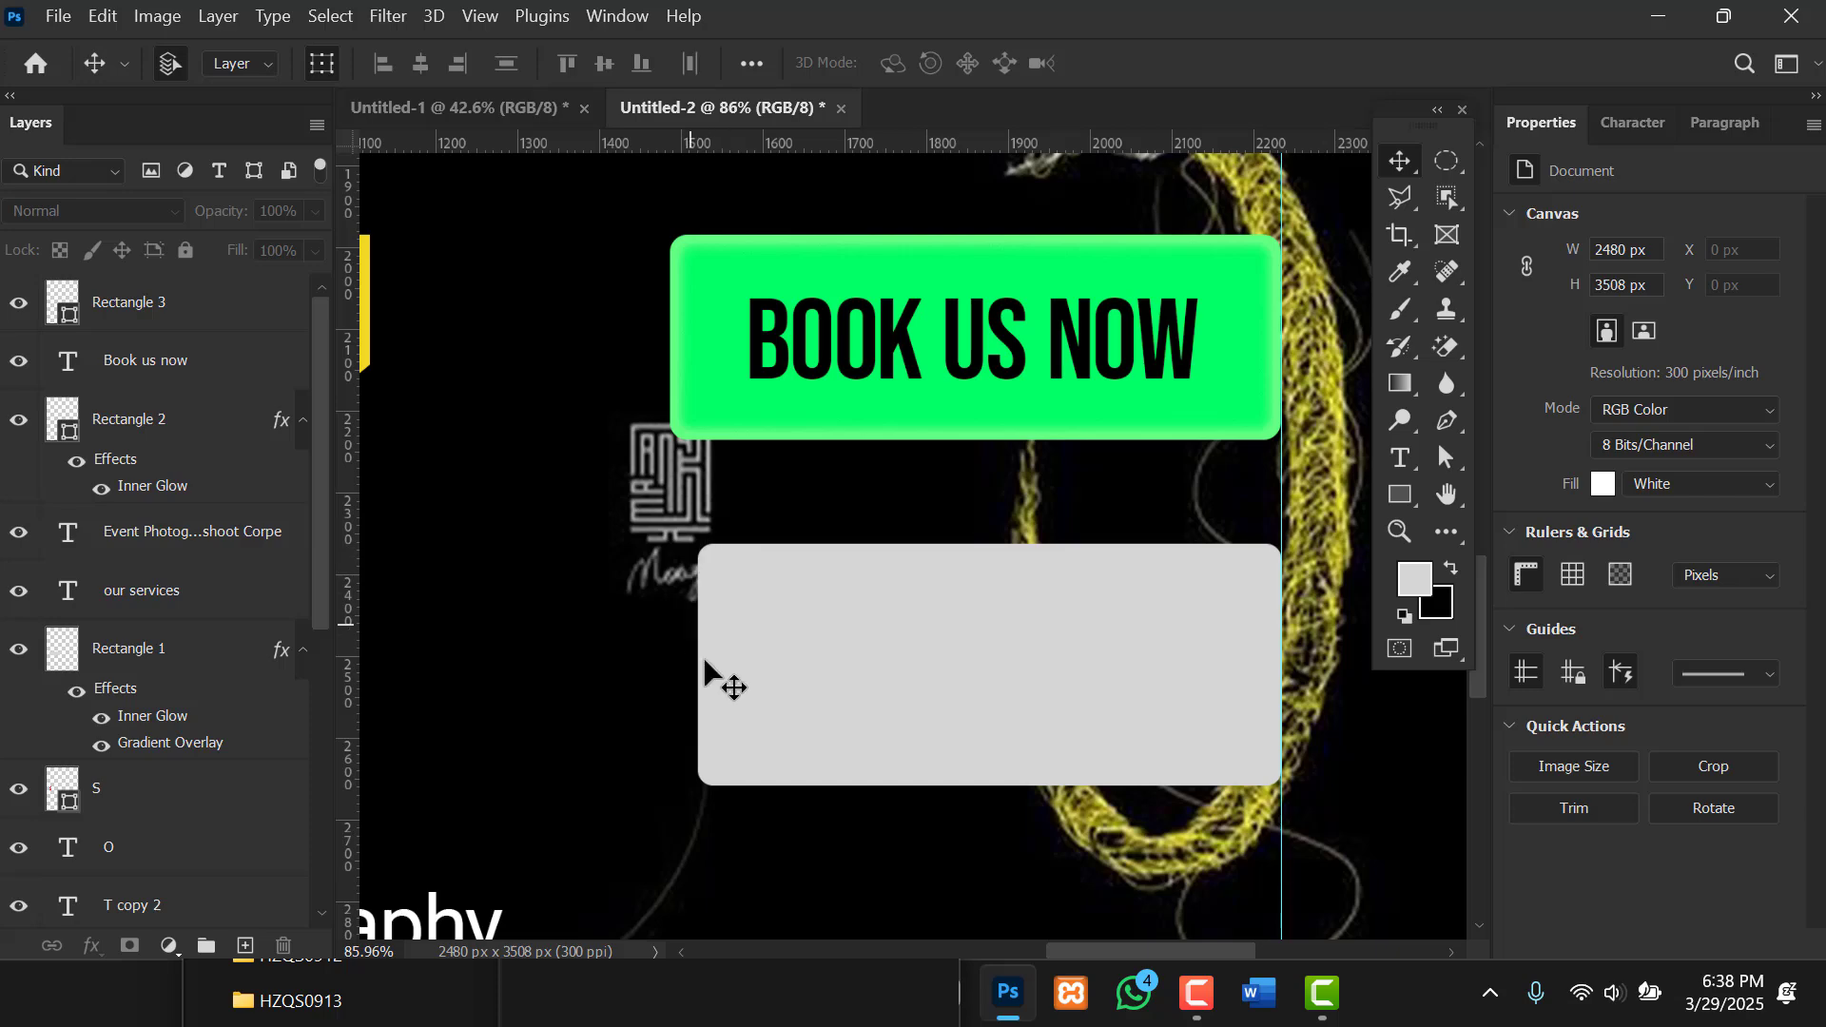
pyautogui.scroll(-3, 949, 671)
# Round the grey rectangle's corners to about 129 px and move it up to X 1486, Y 2308, aligned with the green button's edge.
pyautogui.click(888, 665)
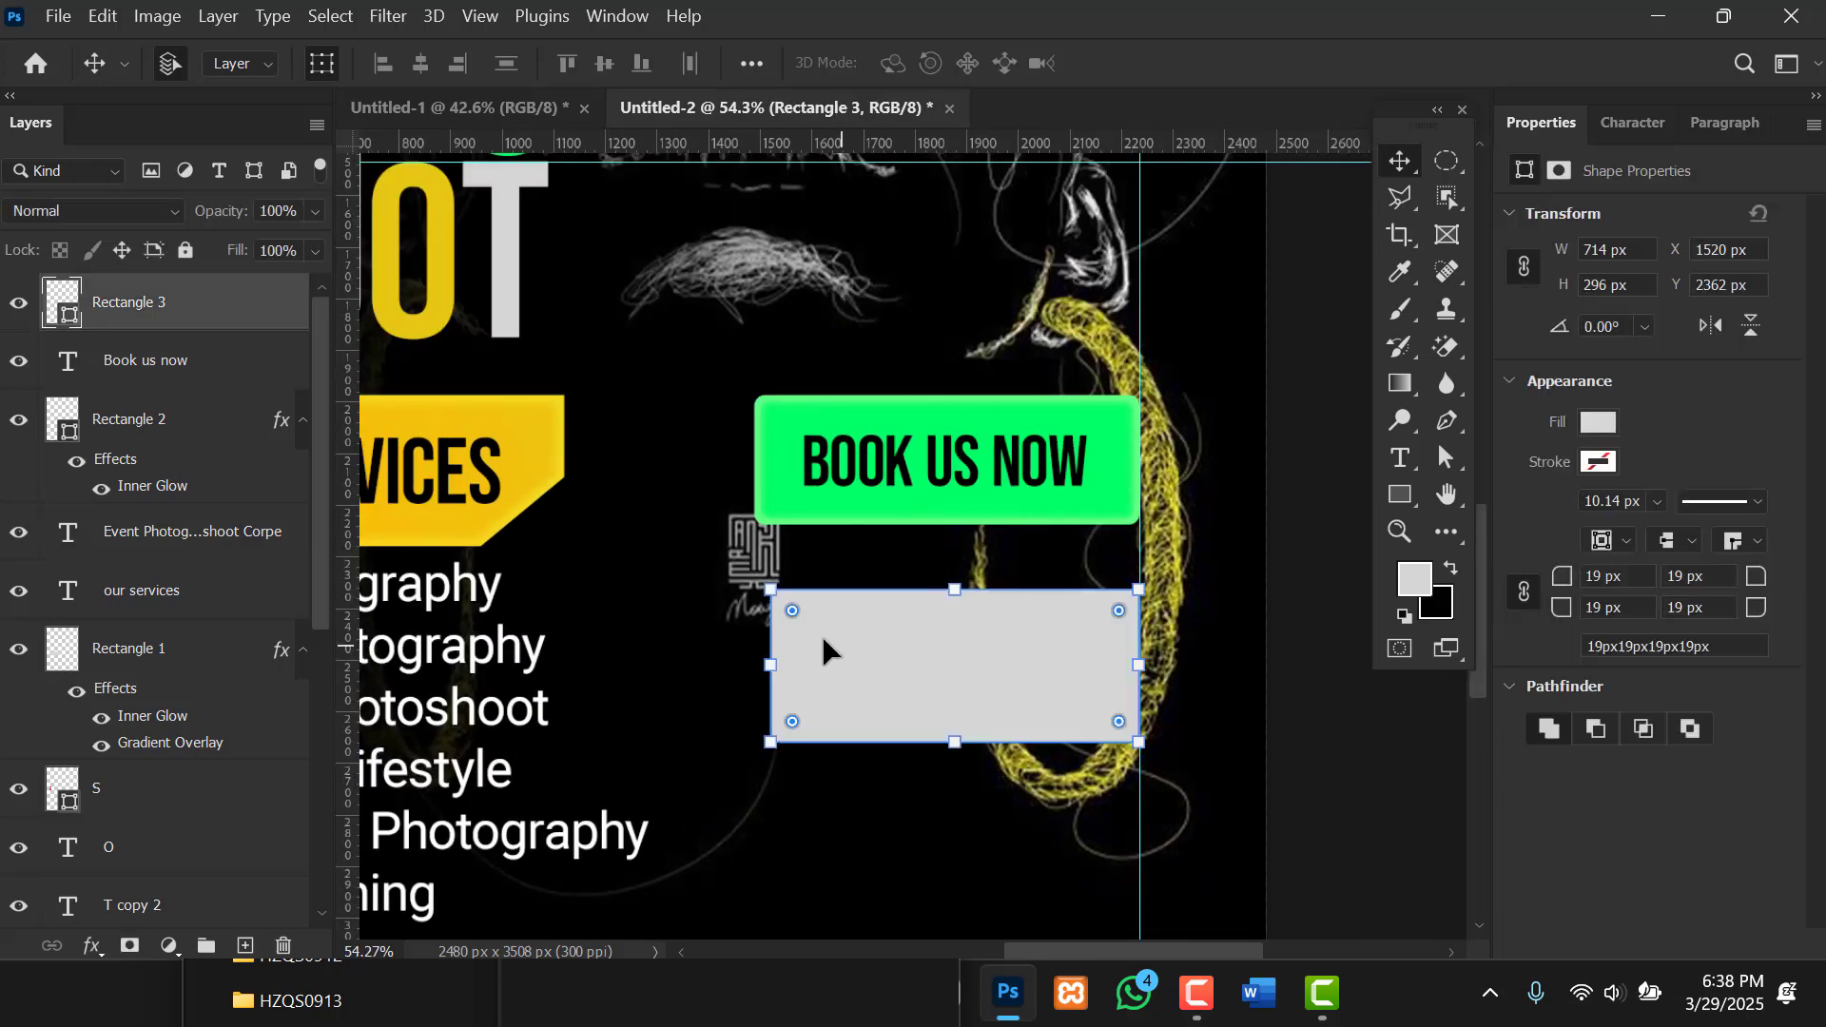
pyautogui.moveTo(793, 612); pyautogui.dragTo(847, 673)
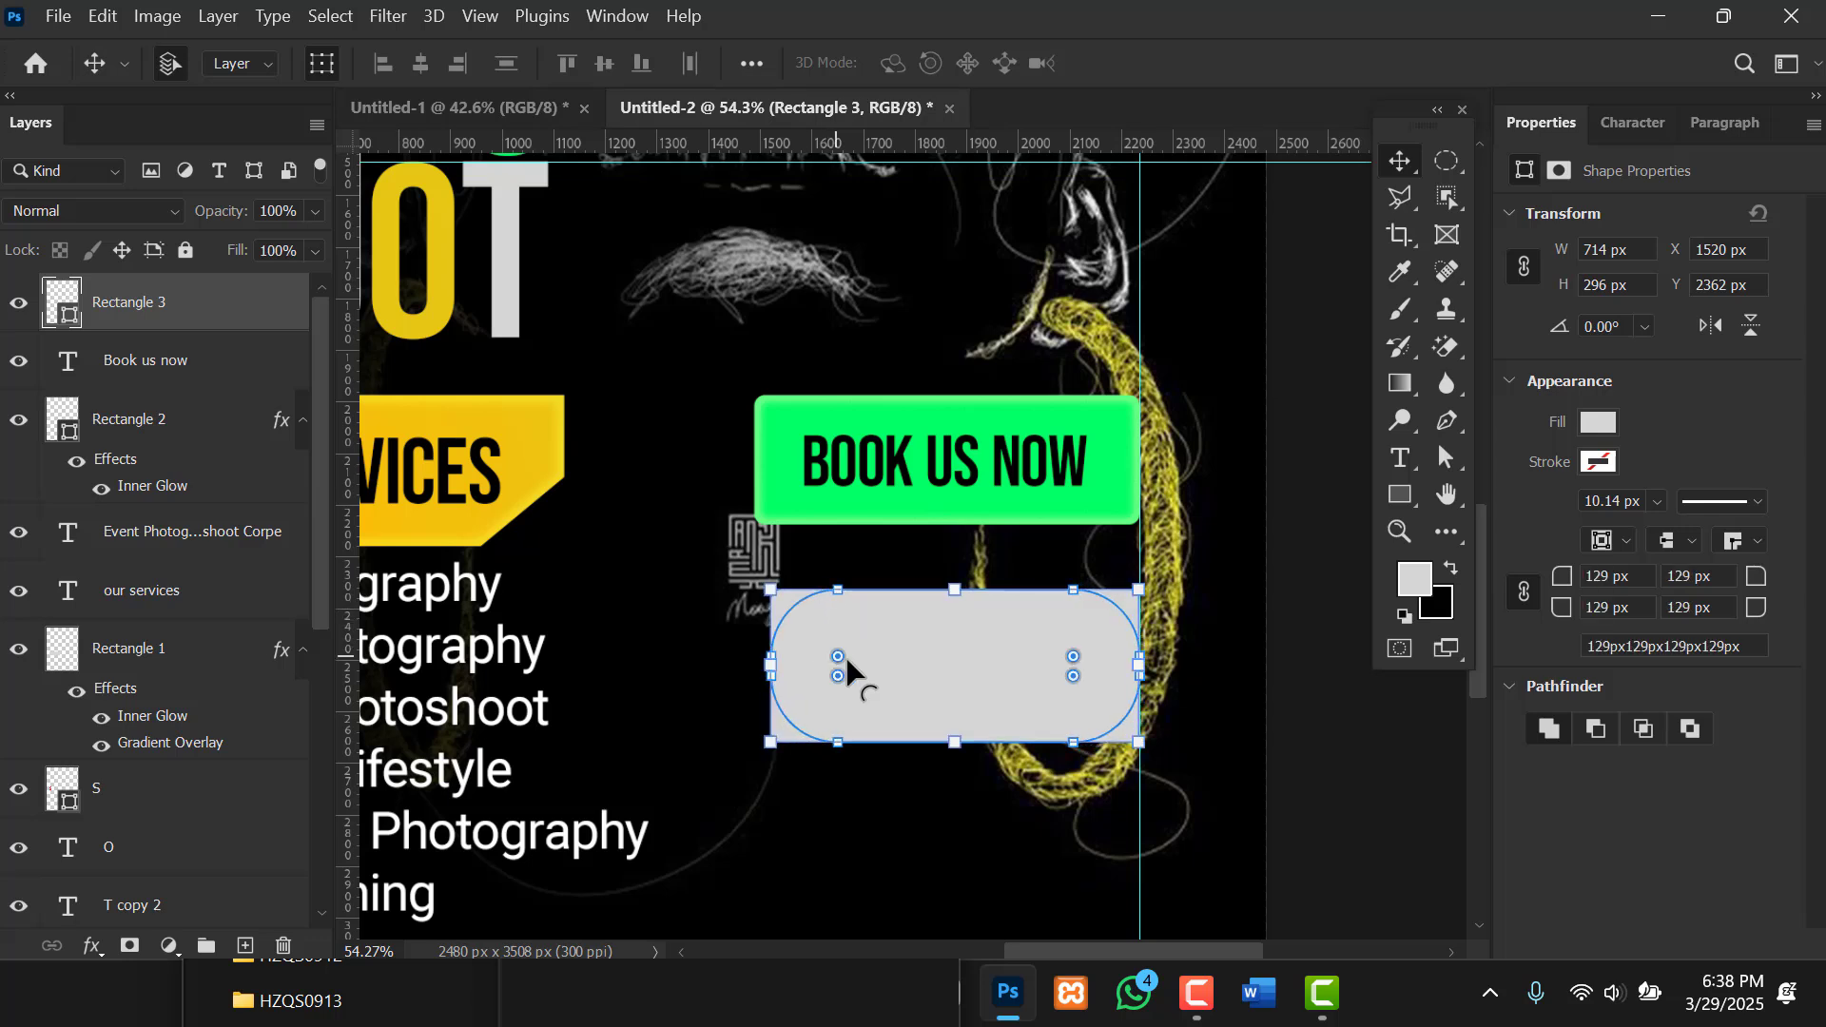
pyautogui.click(1308, 751)
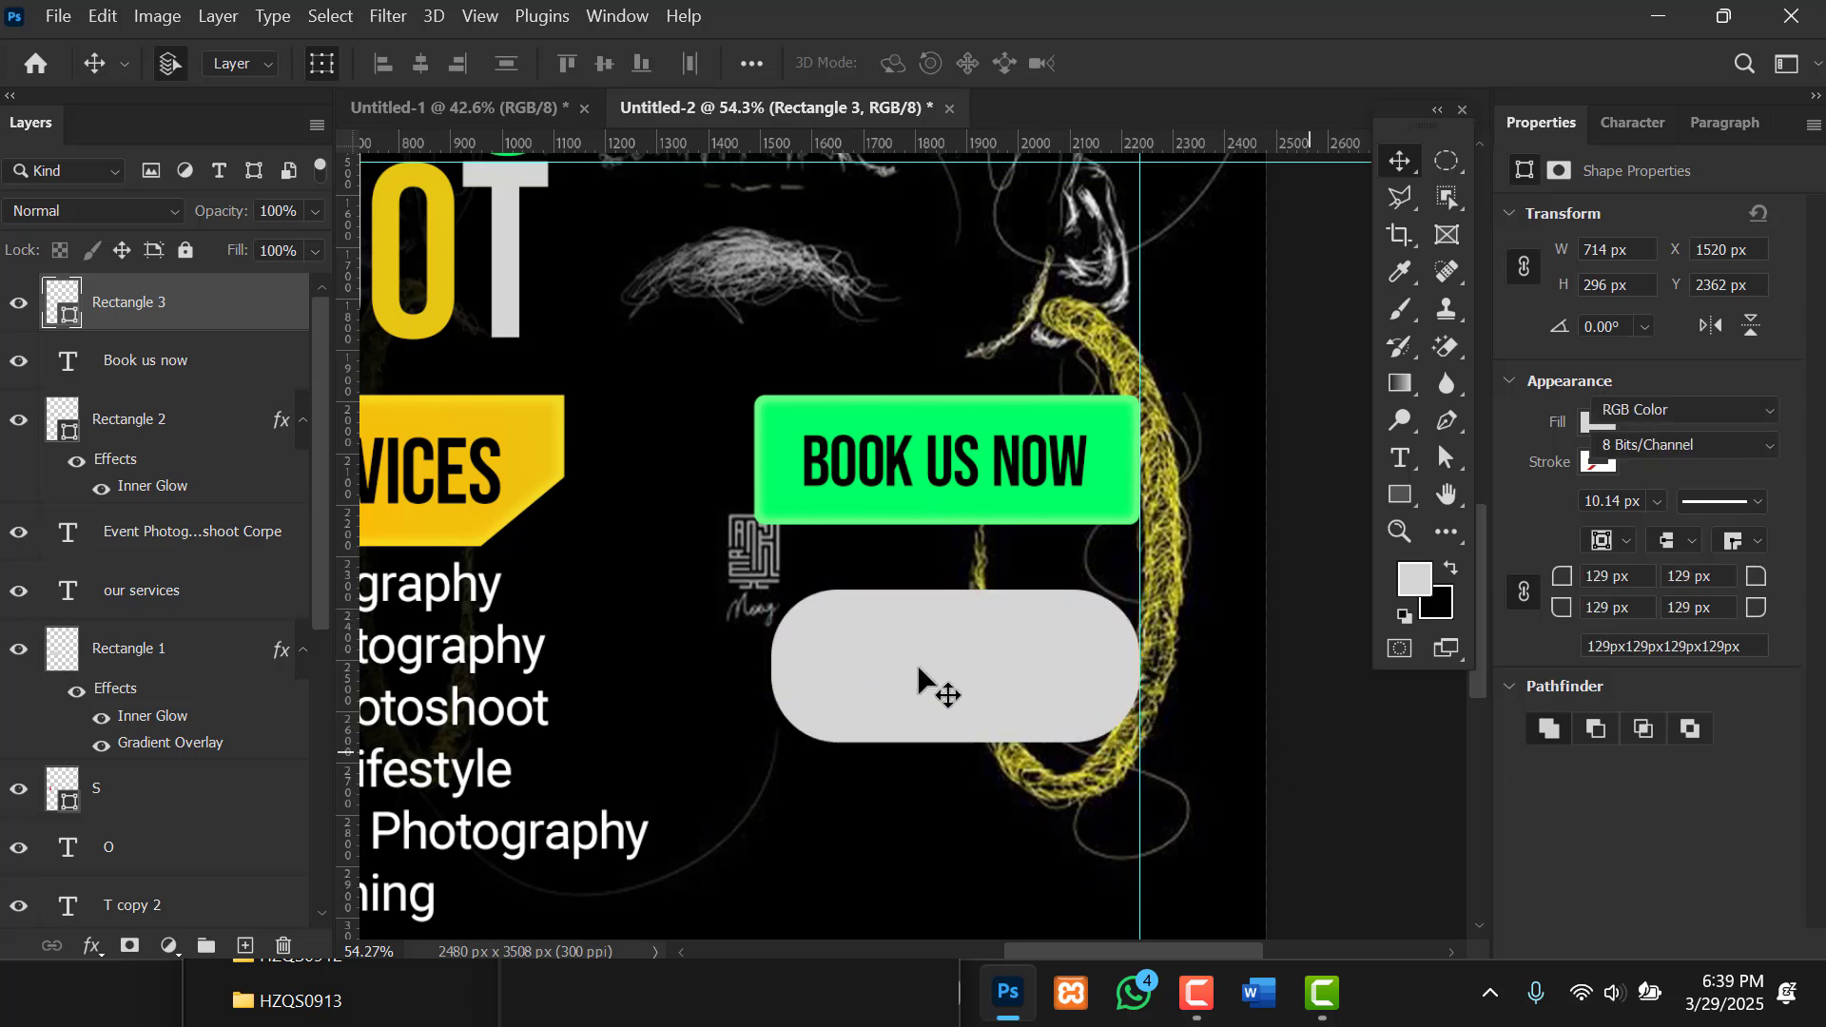
pyautogui.moveTo(871, 643); pyautogui.dragTo(854, 617)
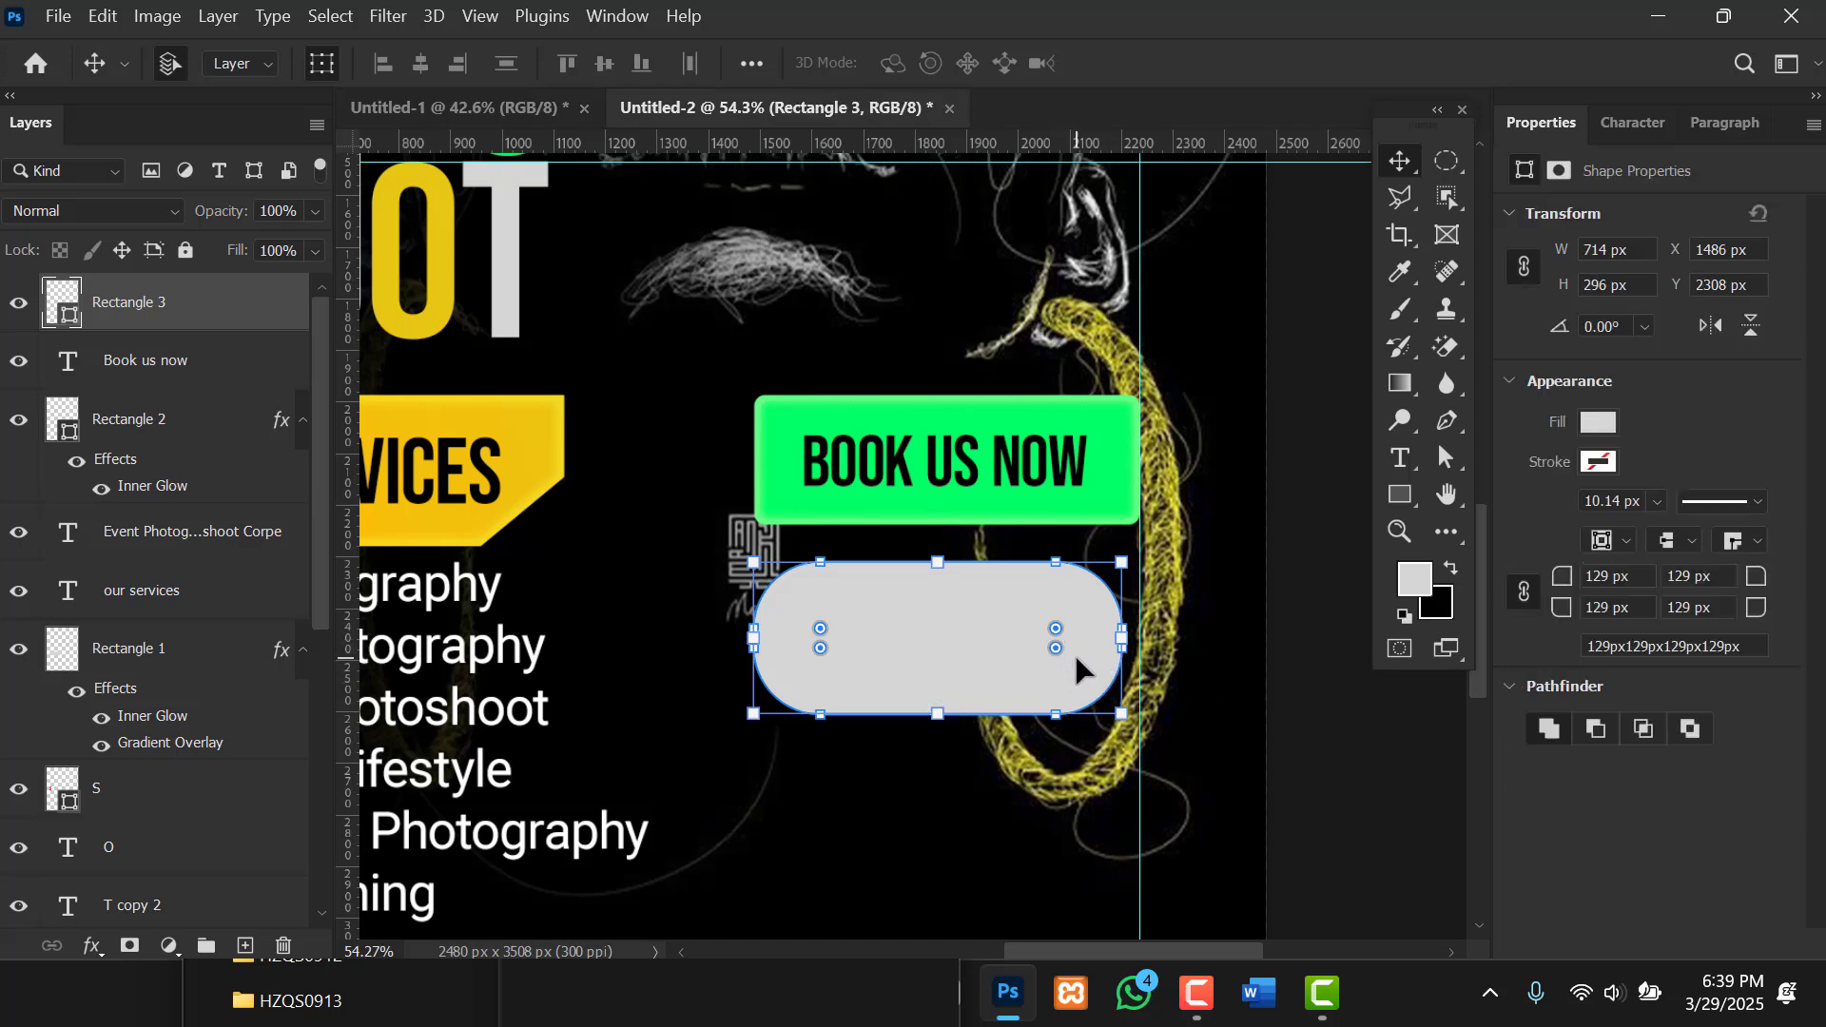
# Reduce the grey rectangle's four corner radii to 0 px individually, one corner at a time.
pyautogui.press('alt')
pyautogui.press('alt')
pyautogui.moveTo(1056, 650); pyautogui.dragTo(1152, 732)
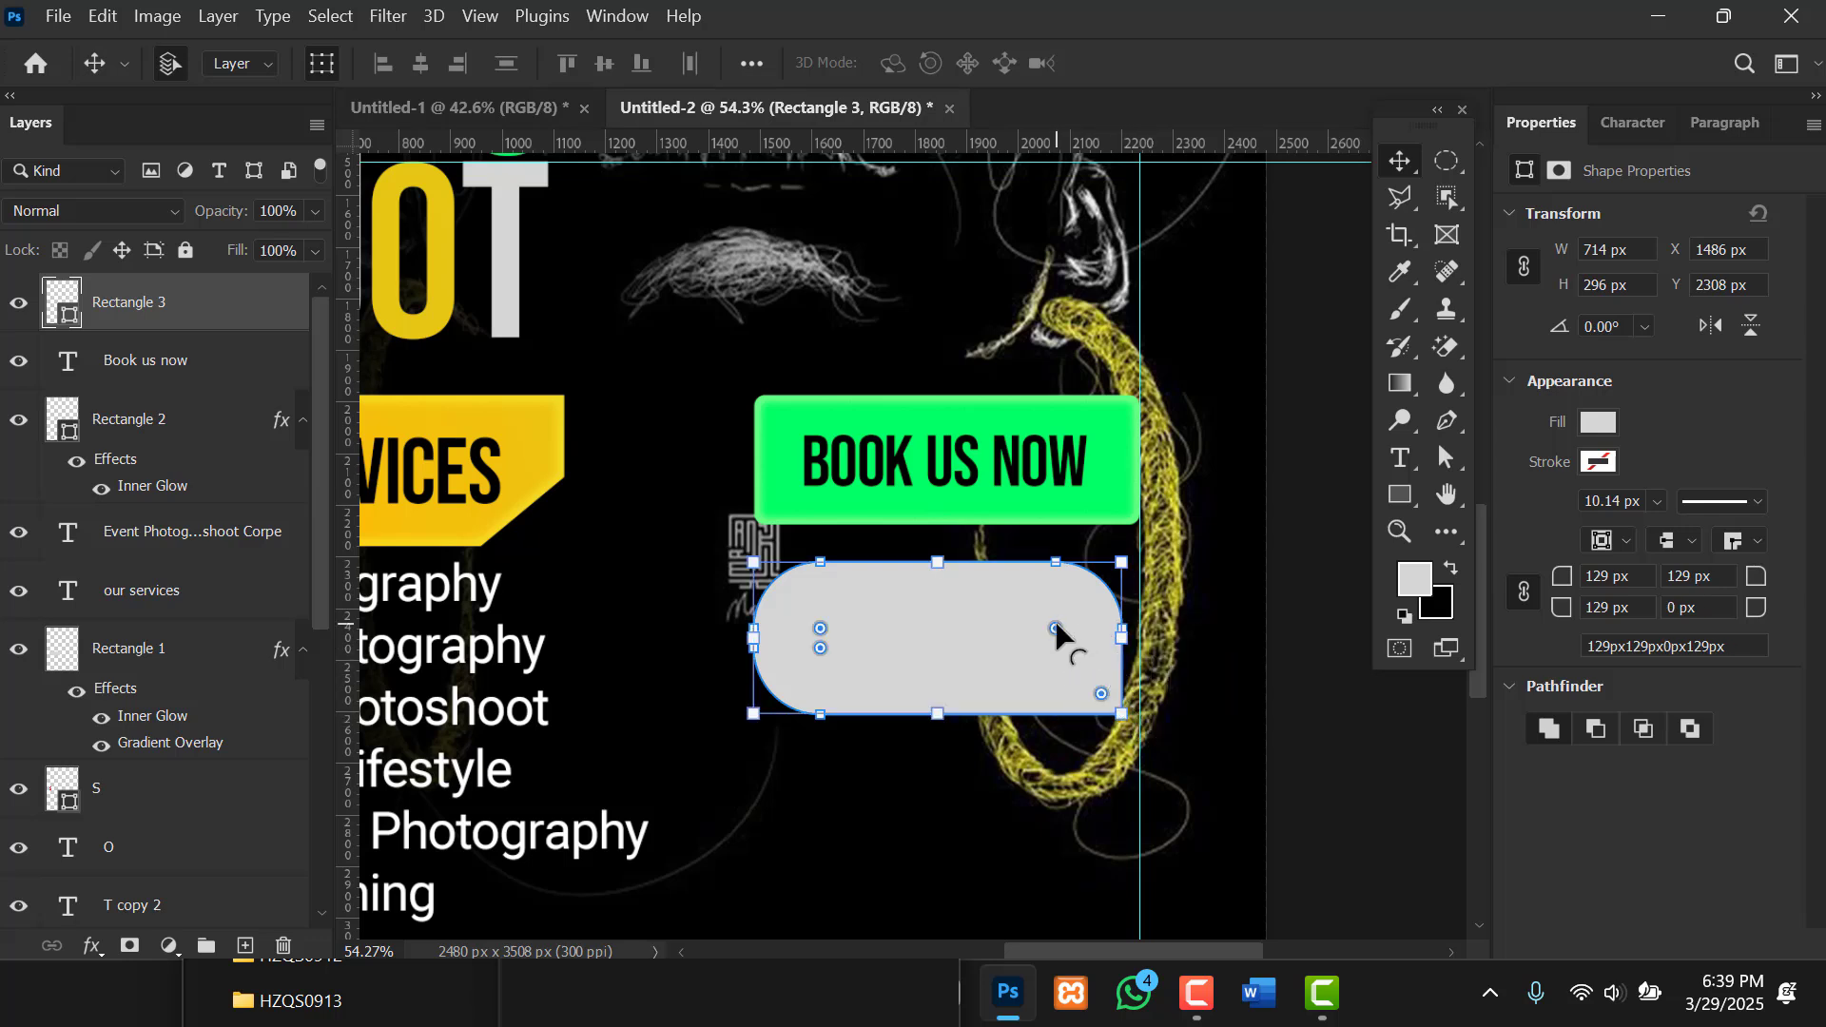
pyautogui.moveTo(1059, 633); pyautogui.dragTo(1099, 480)
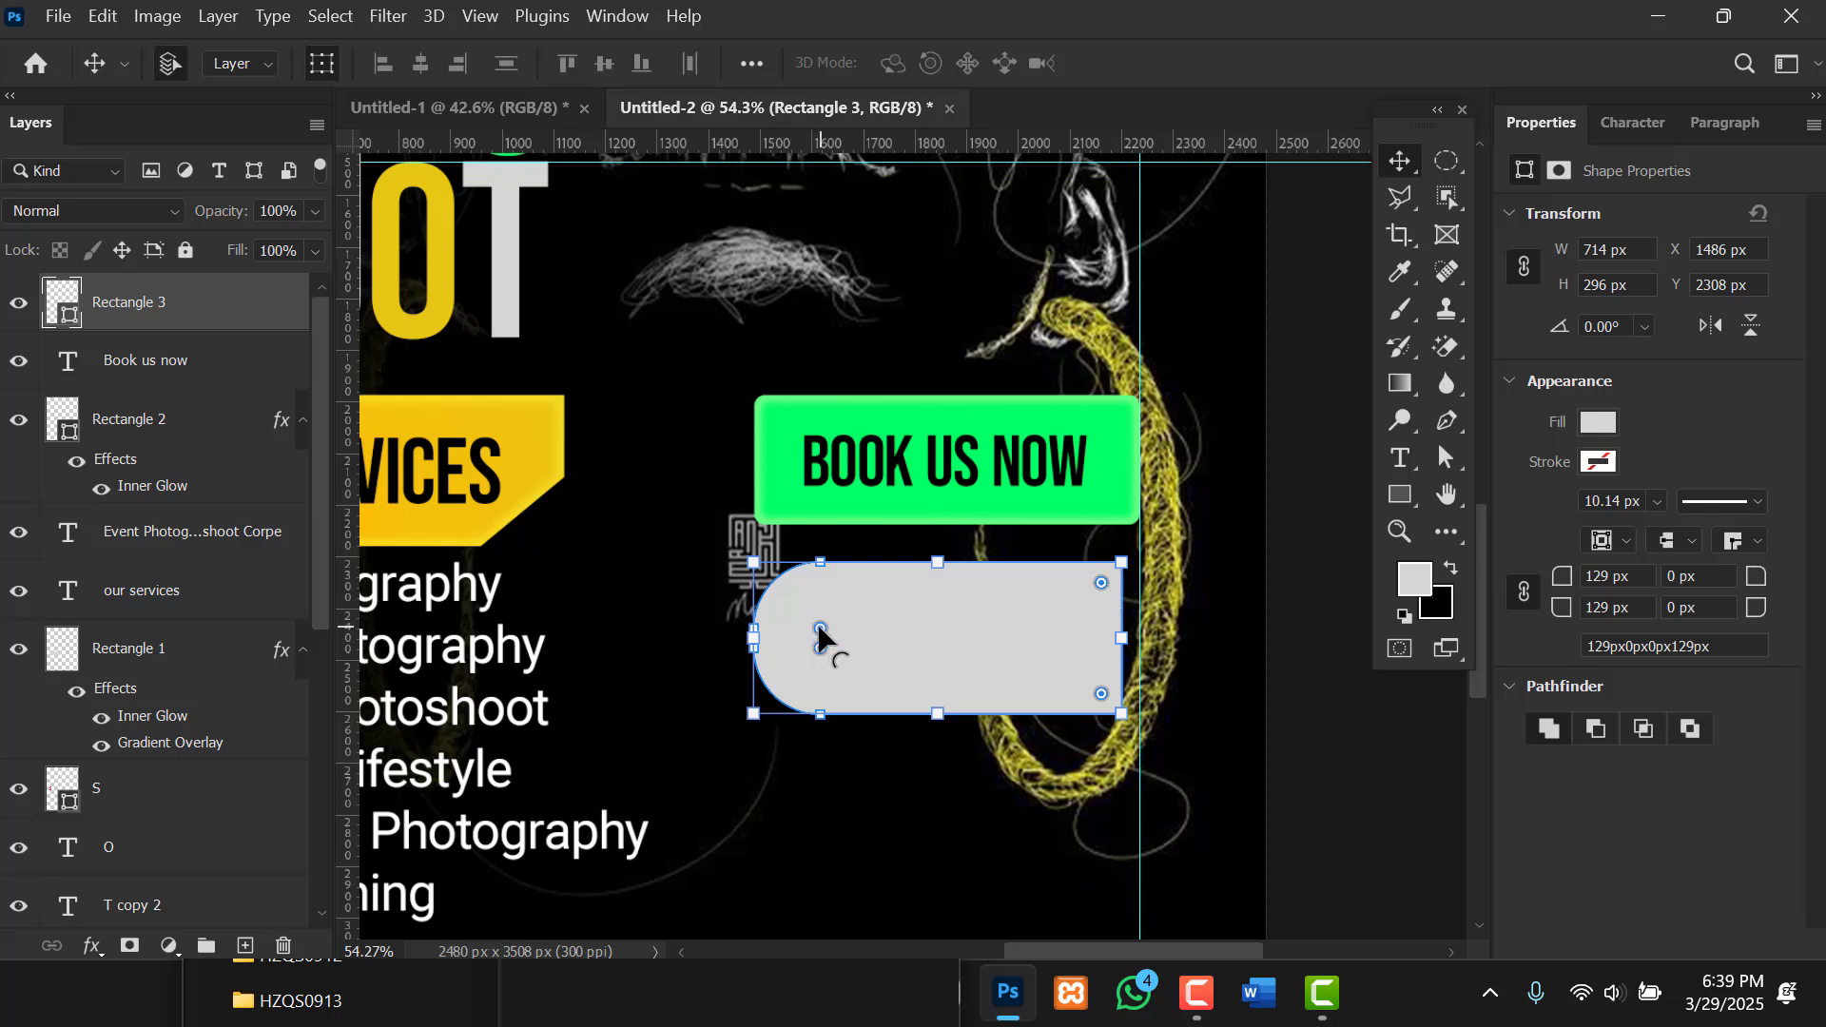
pyautogui.moveTo(820, 636); pyautogui.dragTo(756, 561)
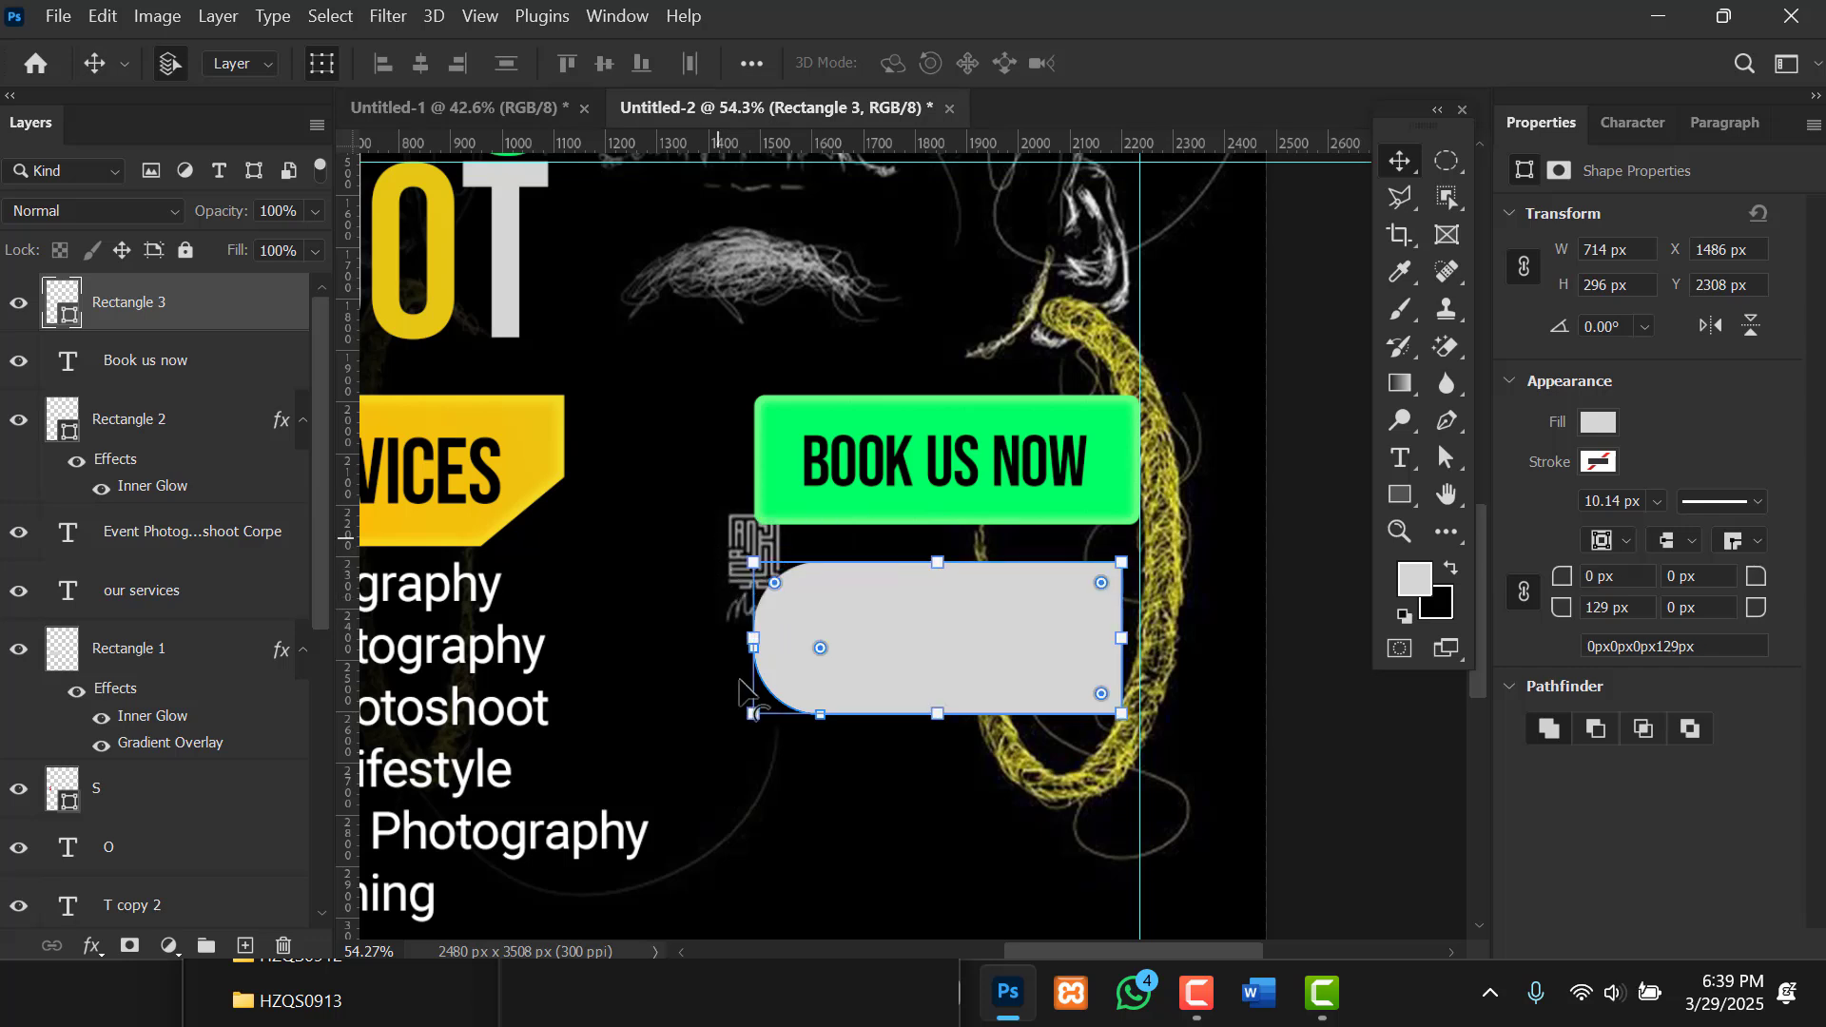
pyautogui.click(871, 791)
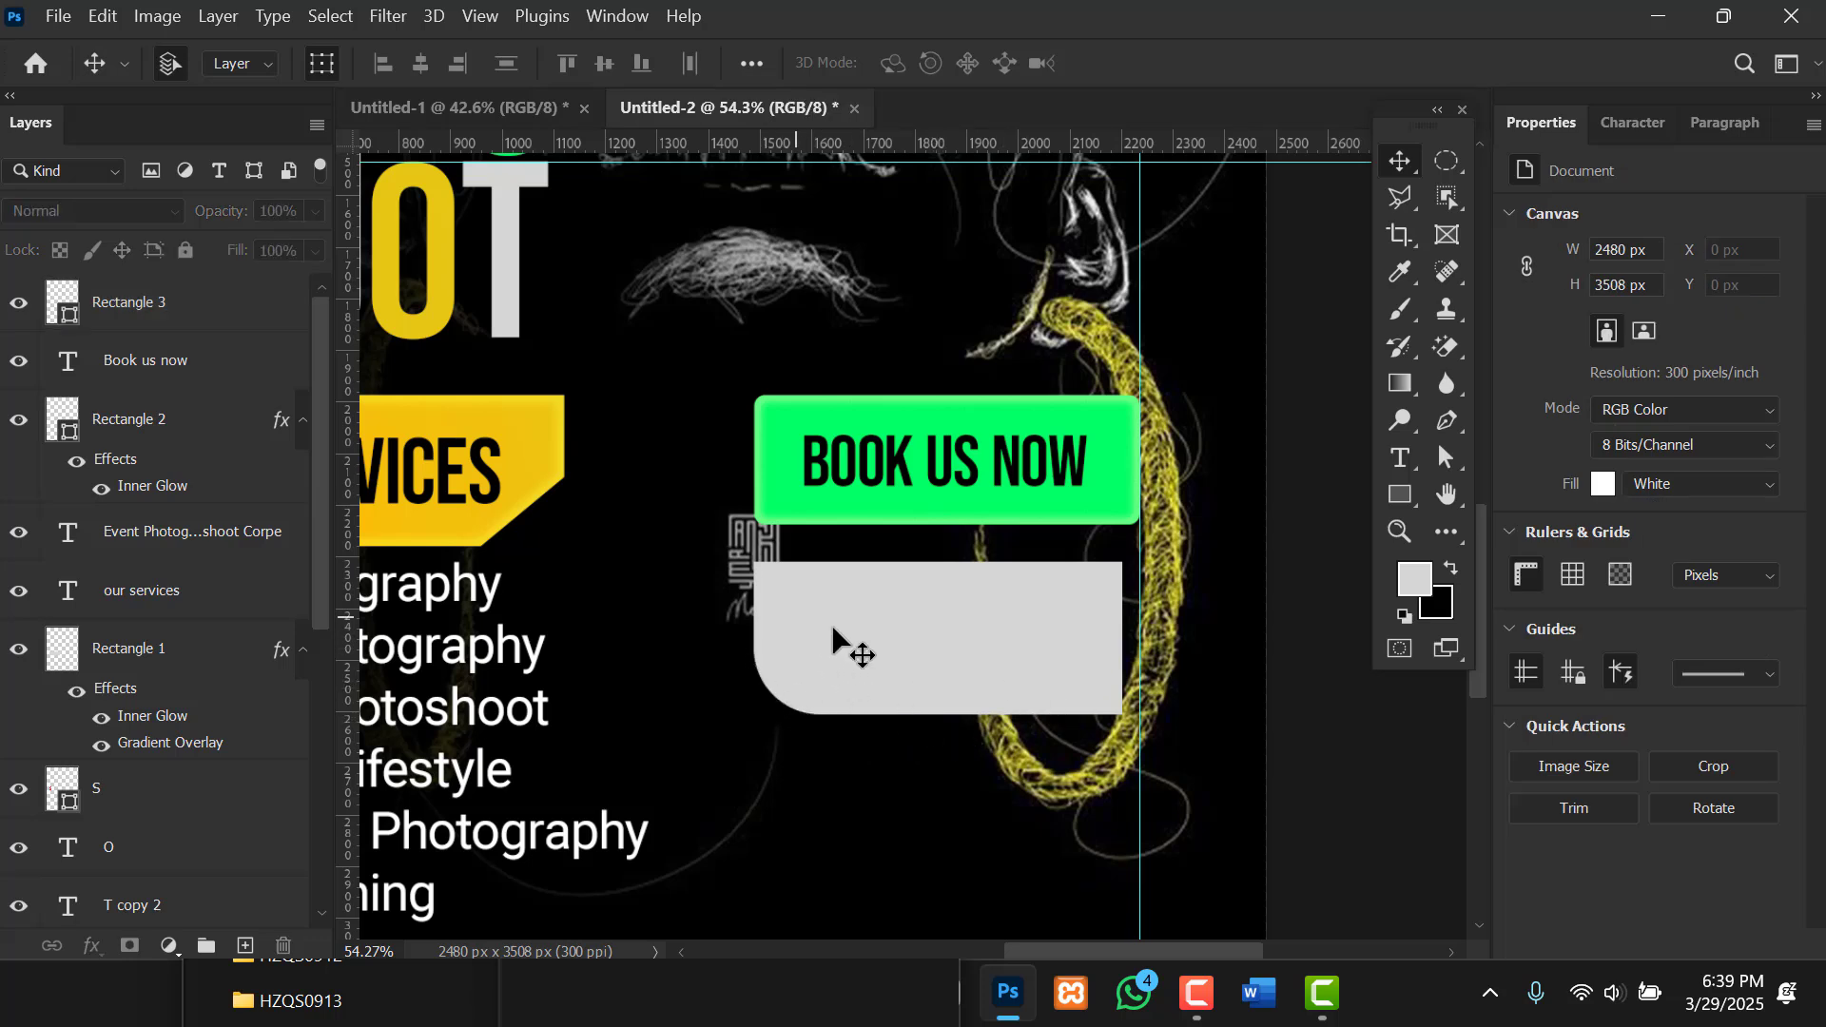
pyautogui.click(875, 649)
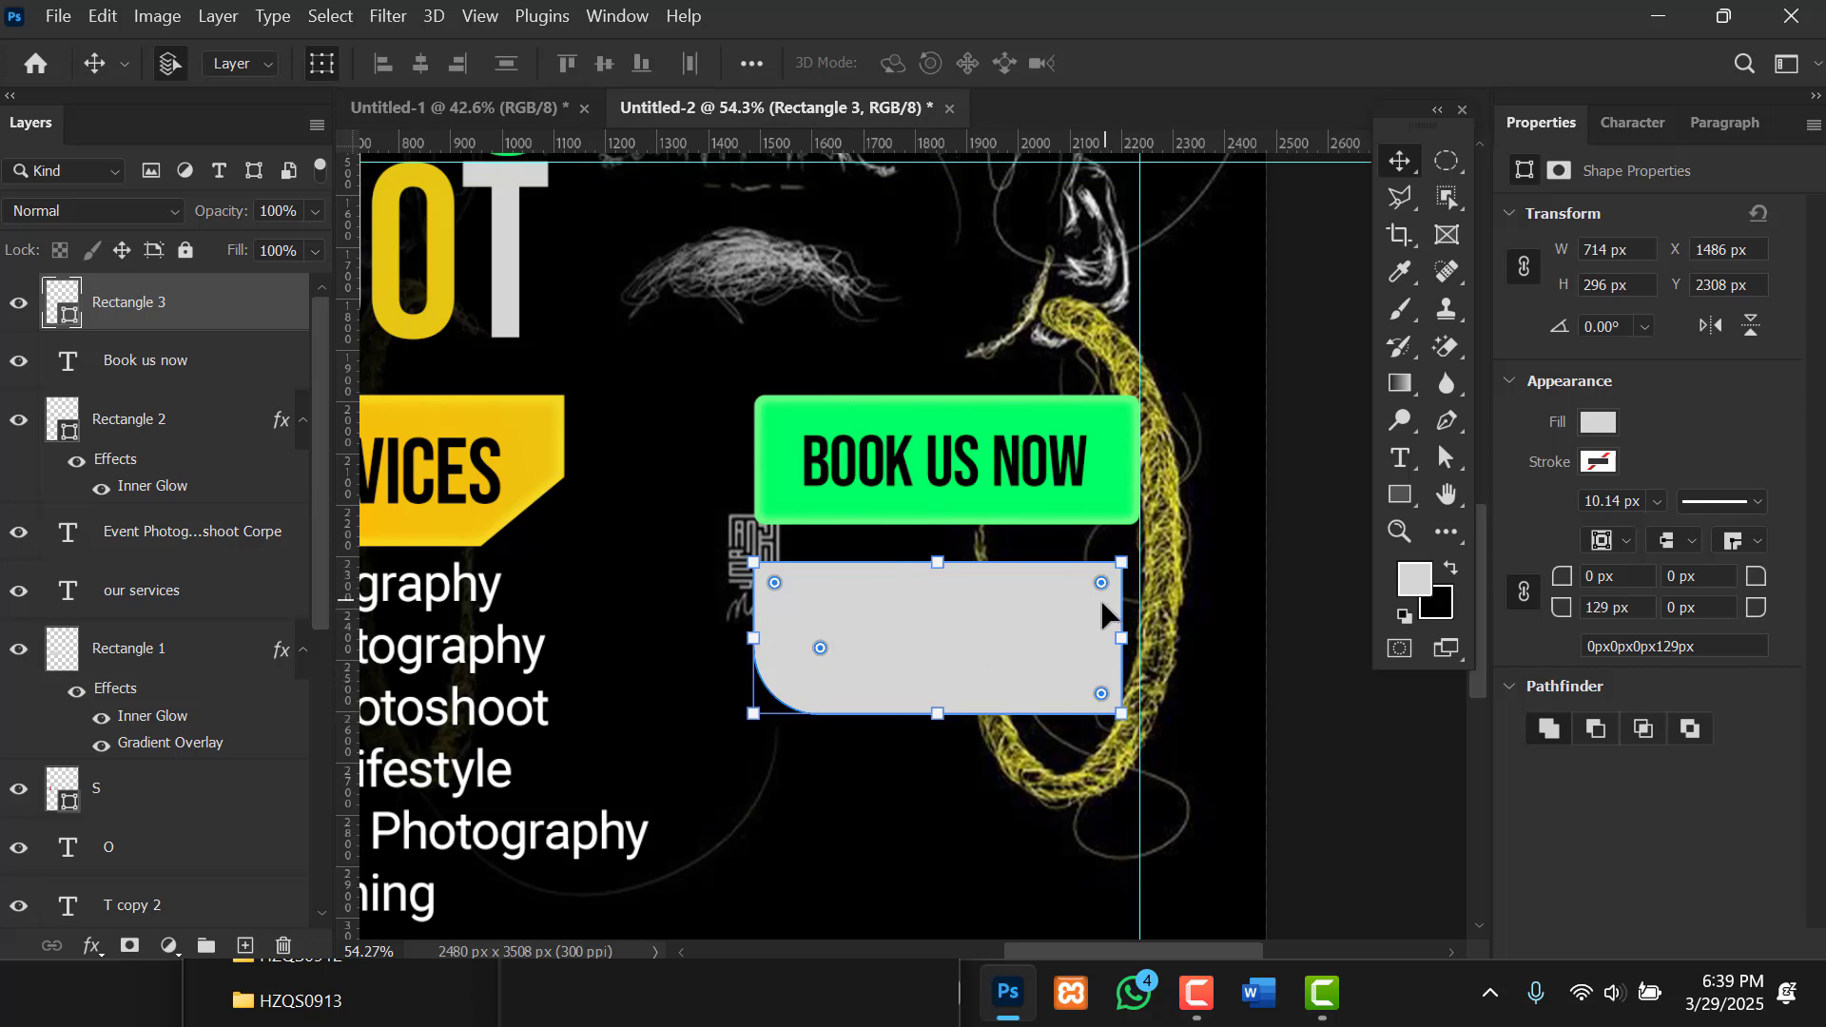
pyautogui.moveTo(819, 649); pyautogui.dragTo(760, 731)
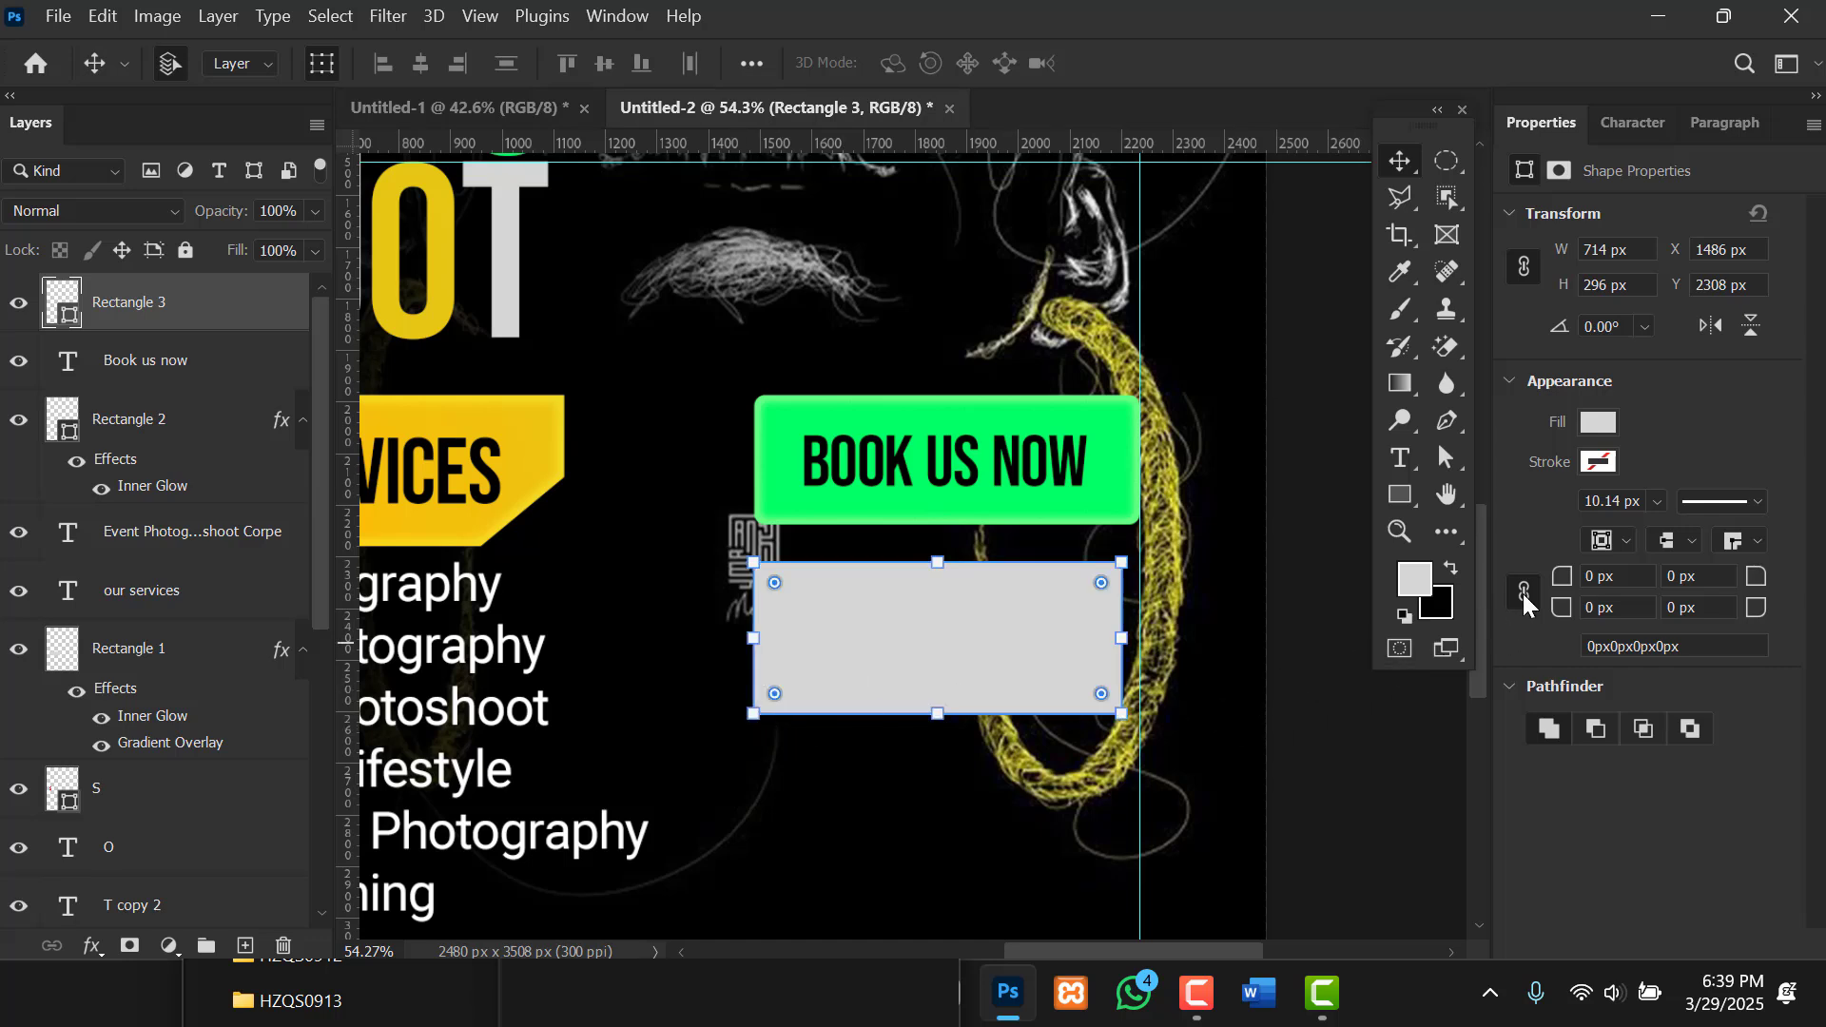
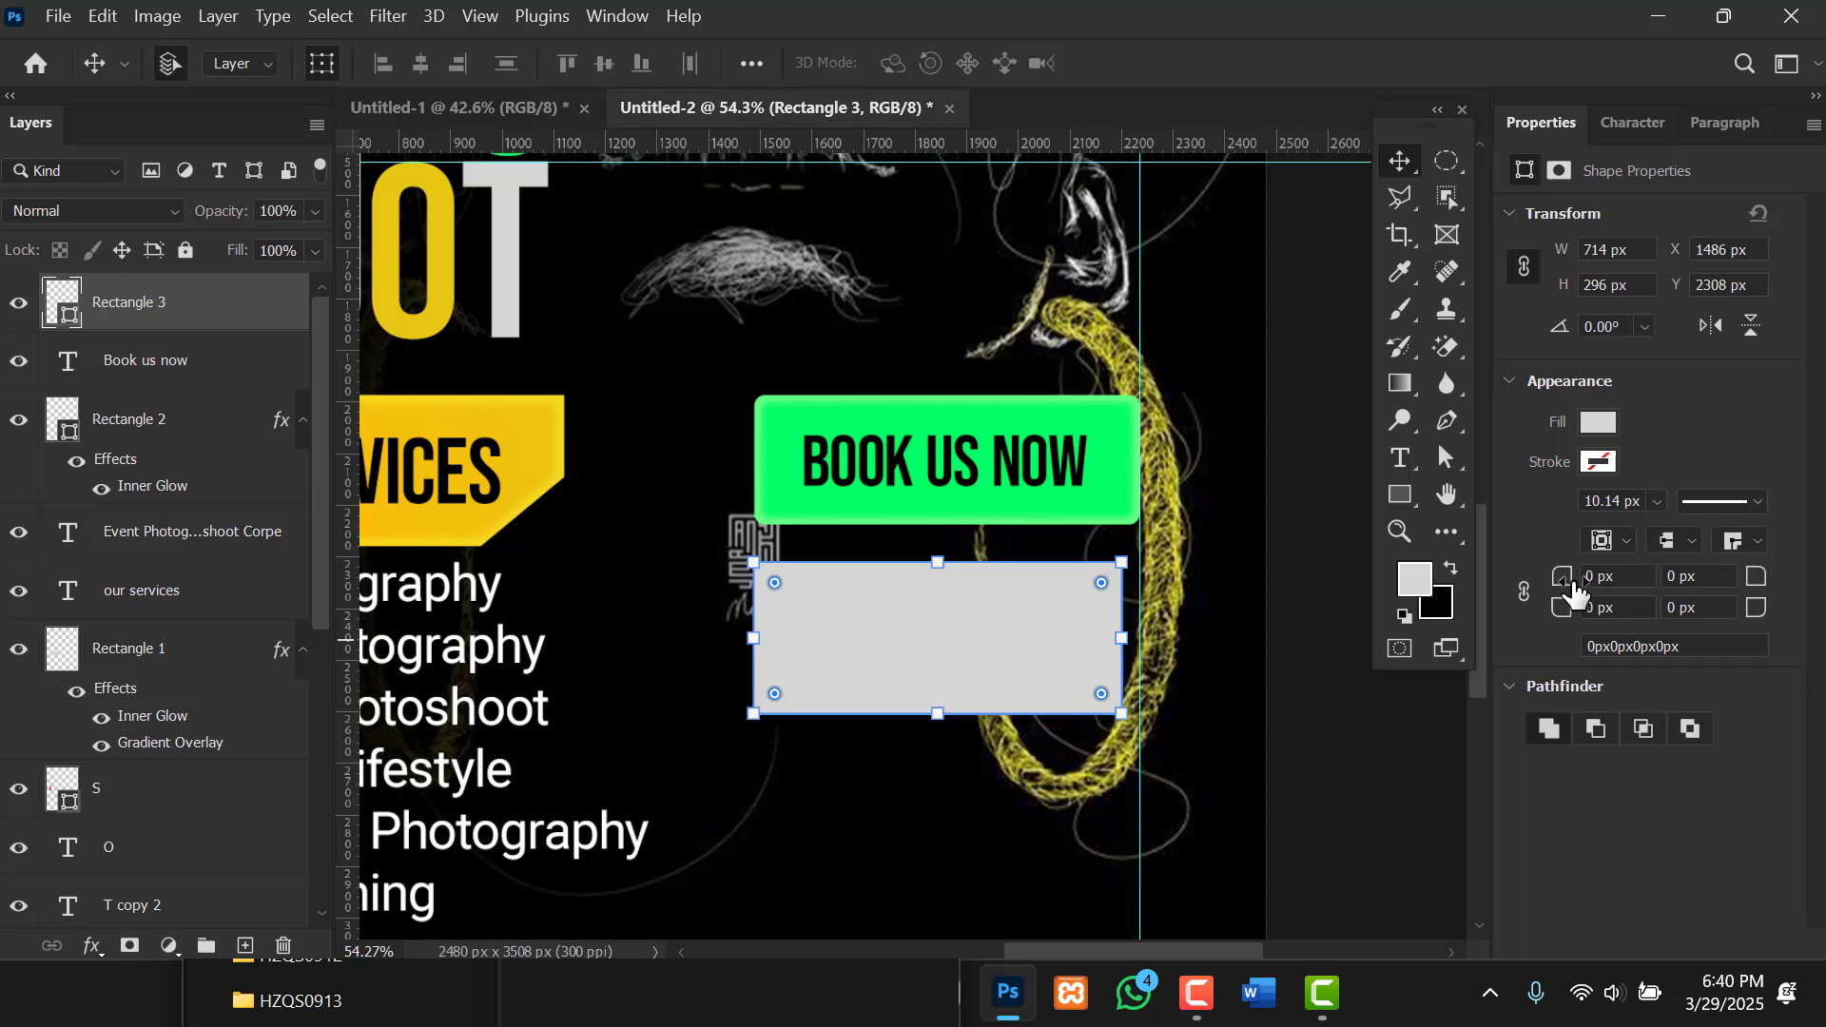
# With the corner radii unlinked, round only the grey rectangle's top-left corner to 41 px and return it to 0 px.
pyautogui.moveTo(1574, 589); pyautogui.dragTo(1632, 590)
pyautogui.click(868, 622)
pyautogui.click(679, 612)
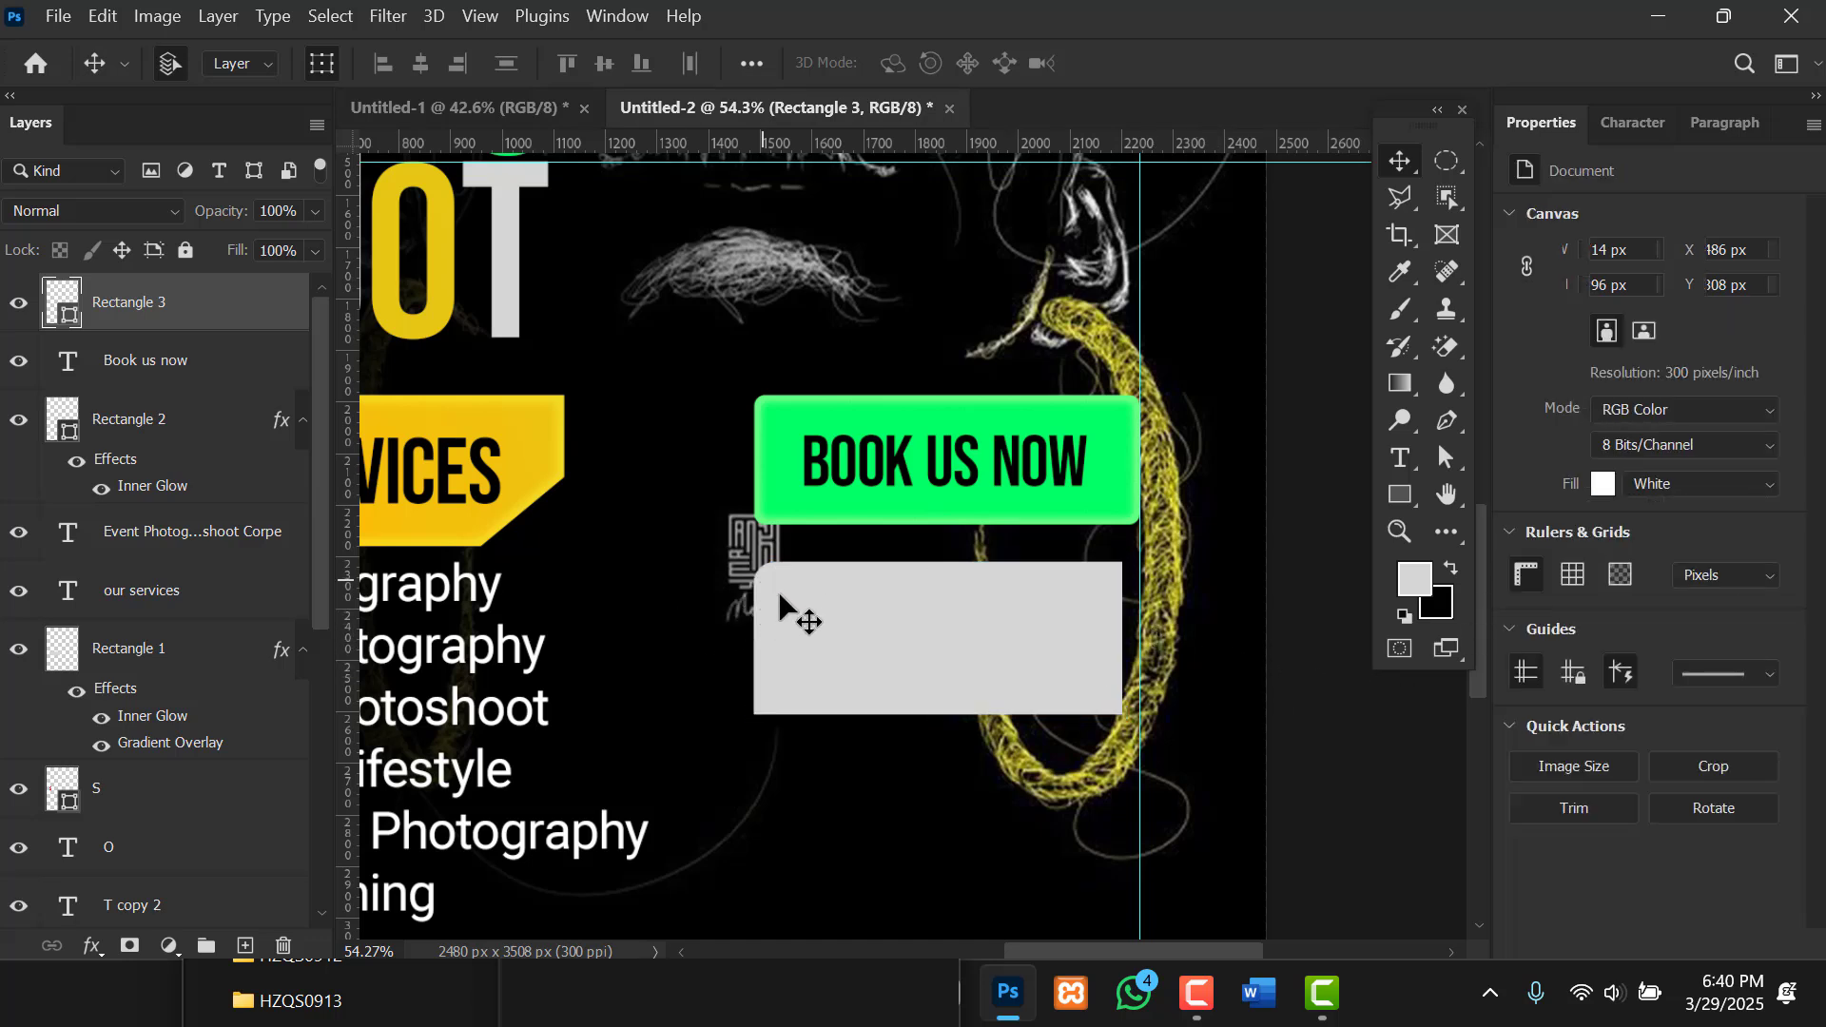
pyautogui.click(838, 594)
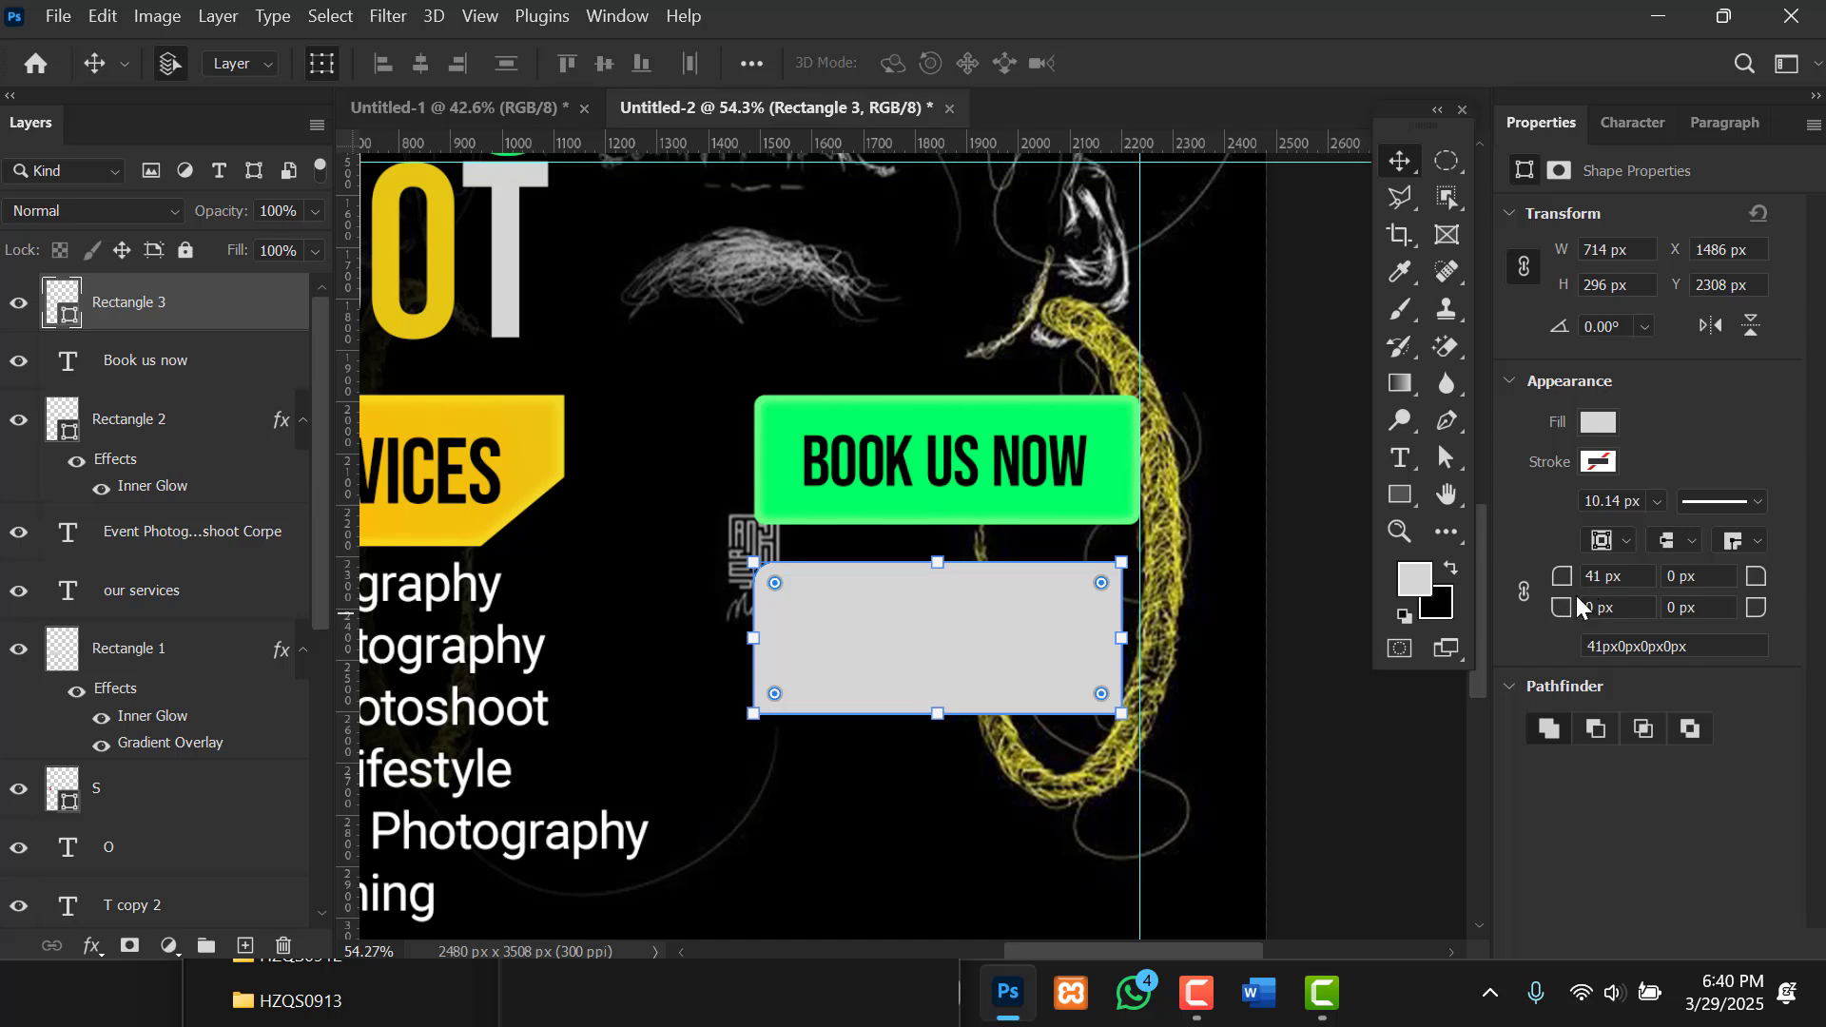
pyautogui.moveTo(1571, 585); pyautogui.dragTo(1517, 609)
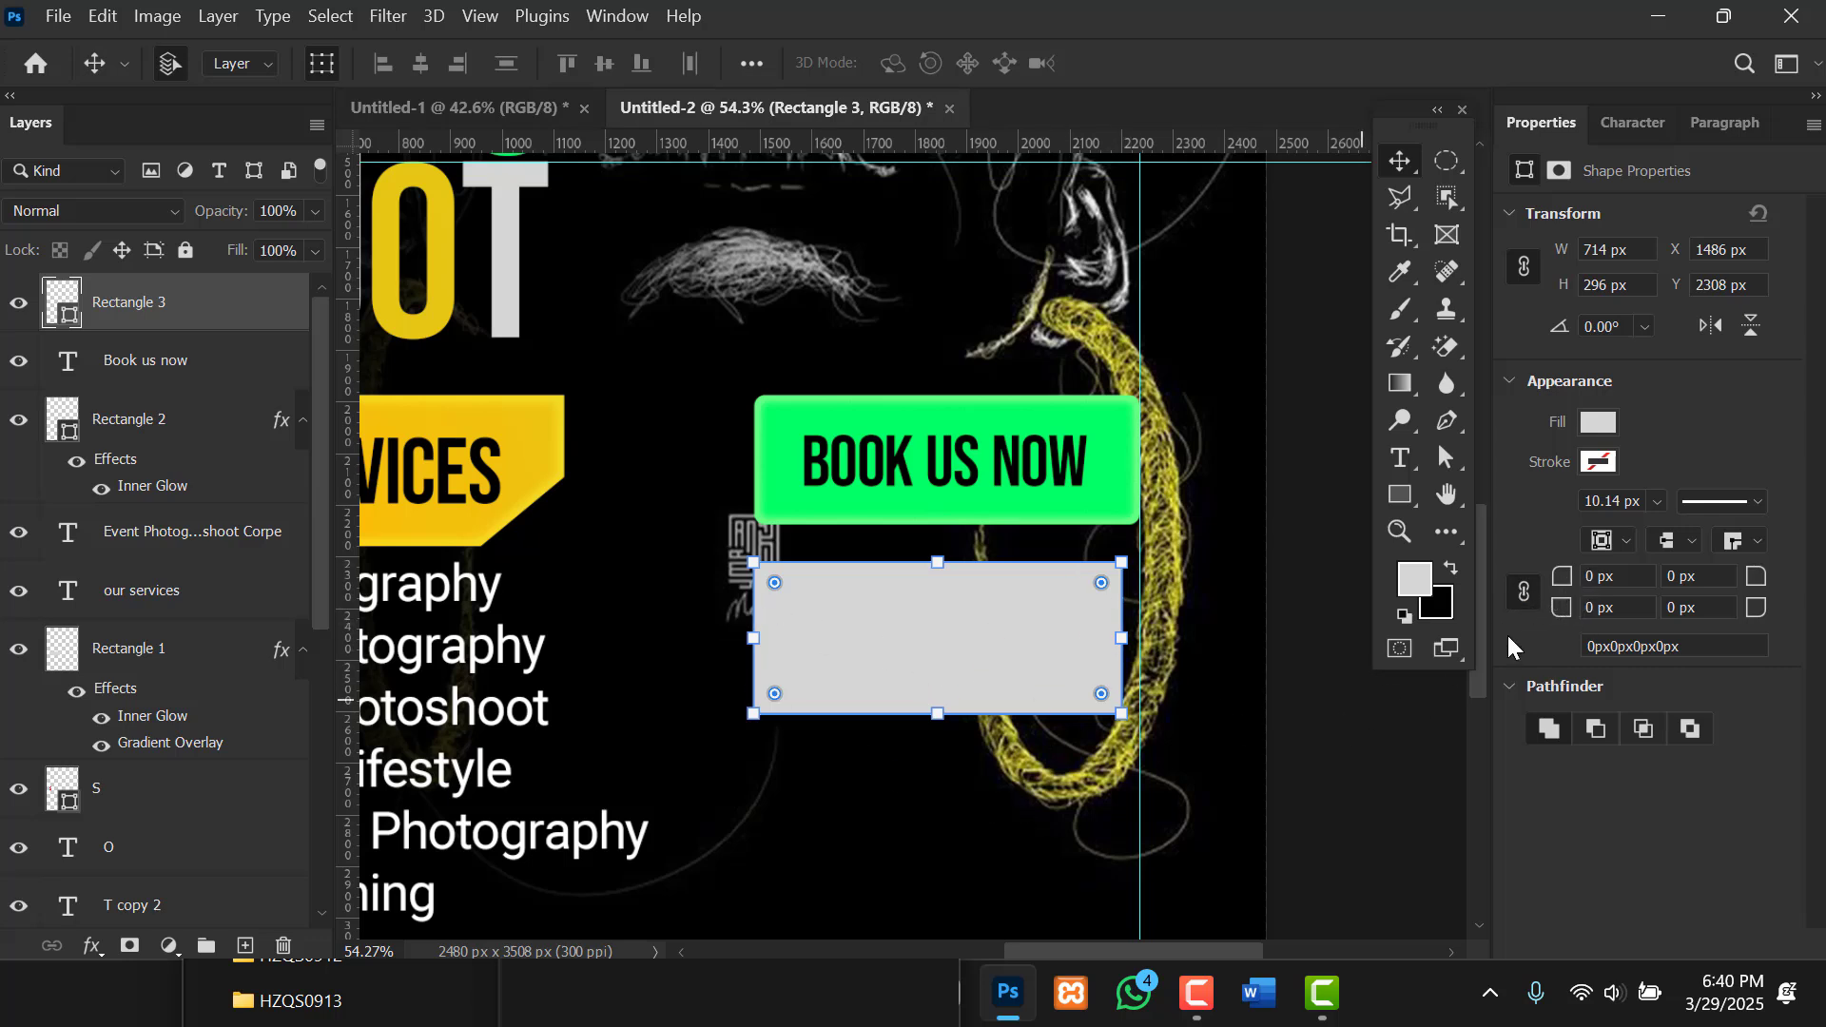
# With the corner radii linked, round all four corners of the grey rectangle to 129 px and keep it selected.
pyautogui.moveTo(1562, 577); pyautogui.dragTo(1645, 598)
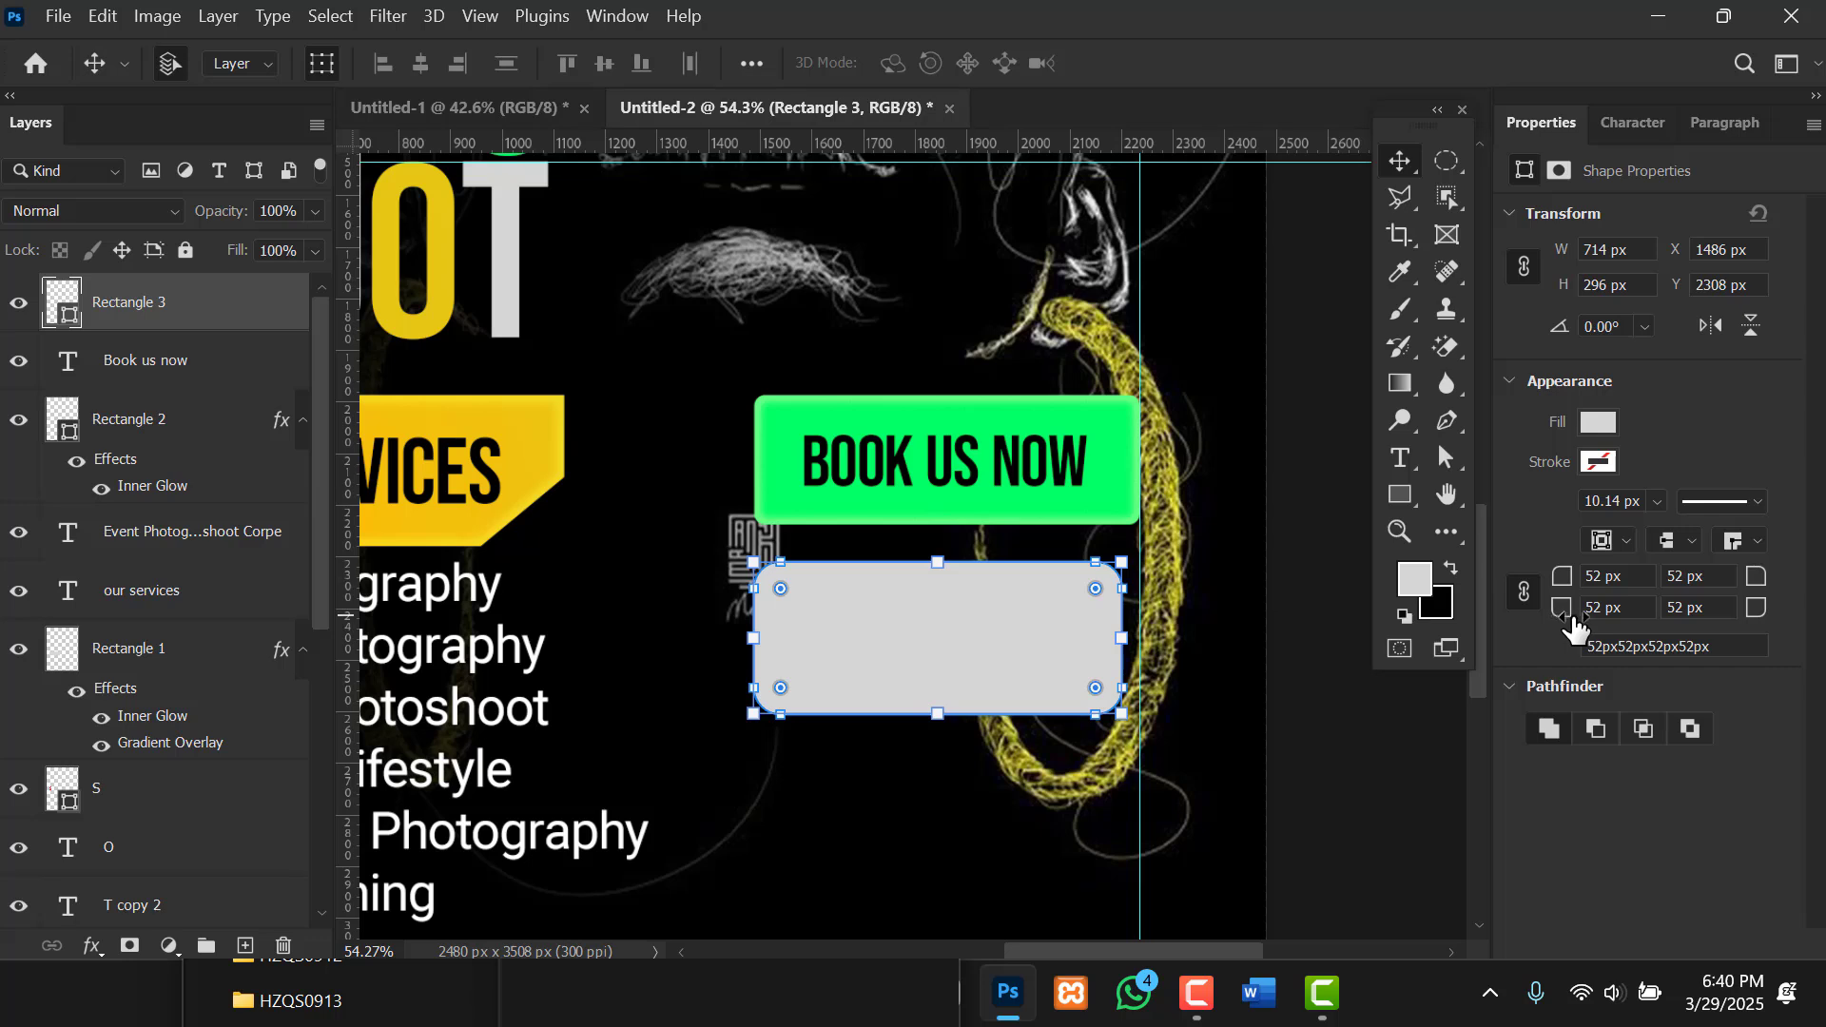
pyautogui.moveTo(1564, 613); pyautogui.dragTo(1679, 639)
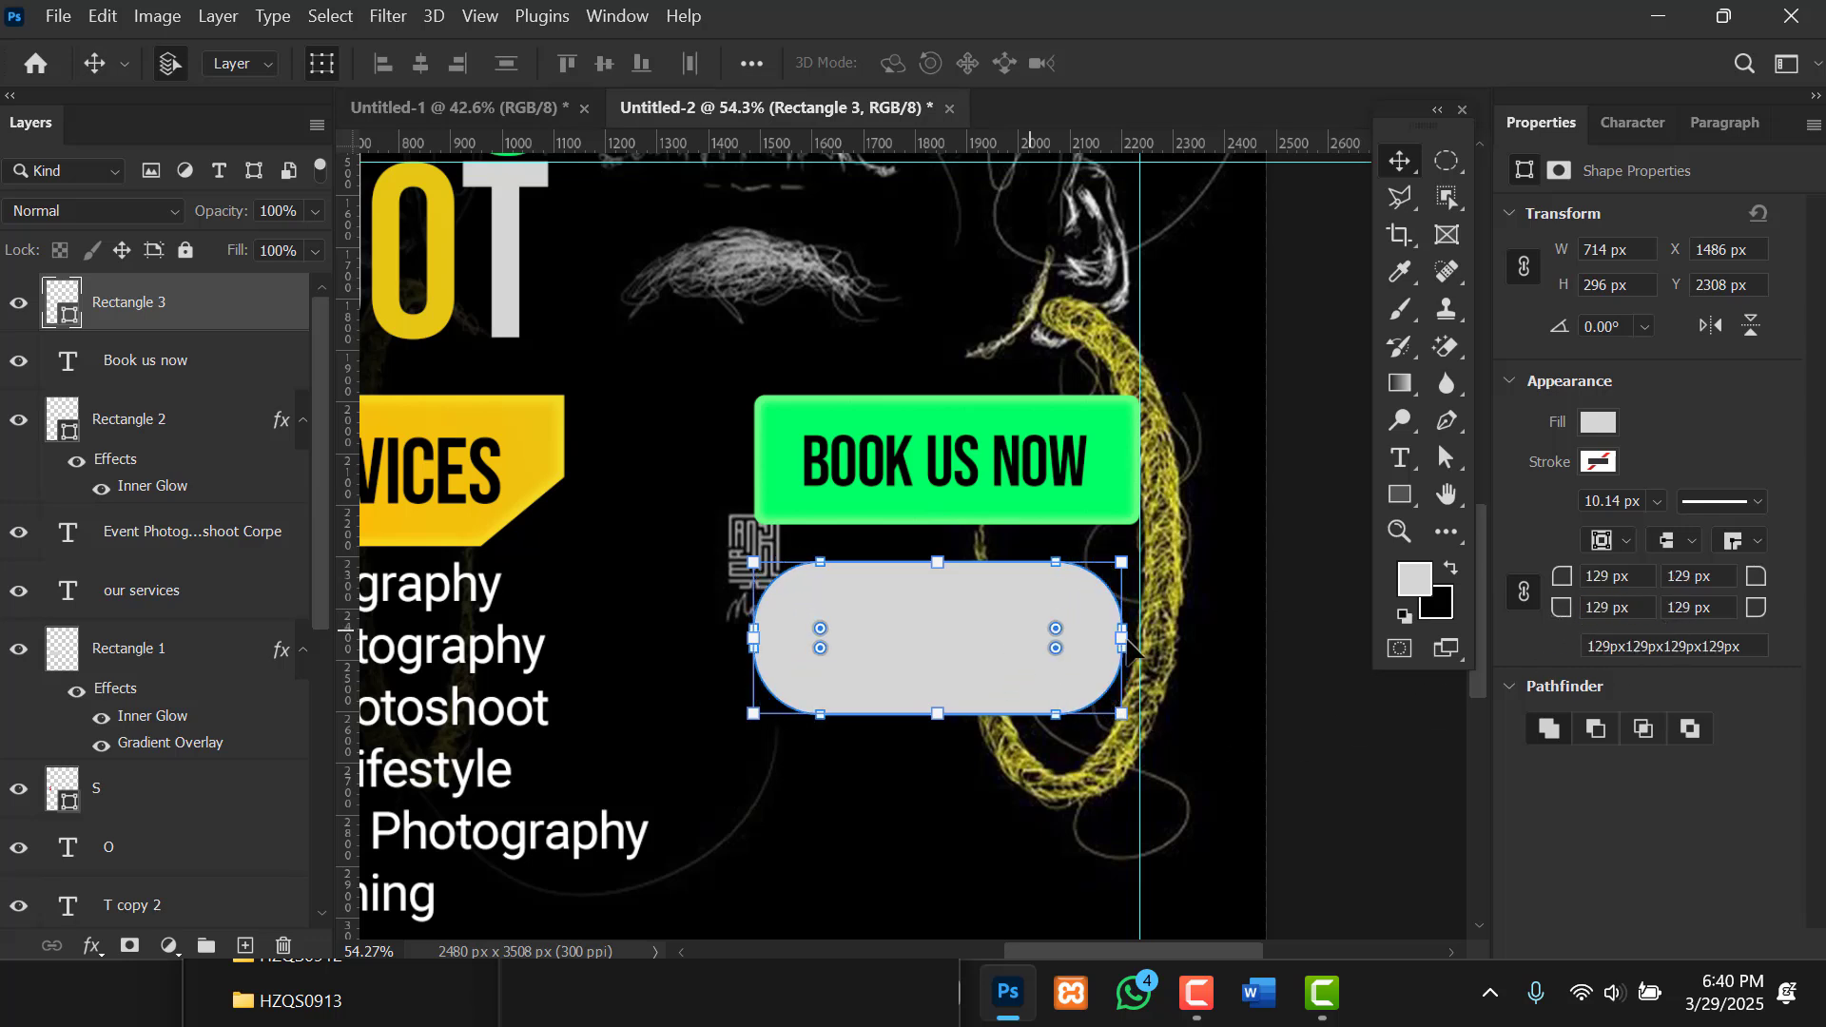
pyautogui.click(1262, 720)
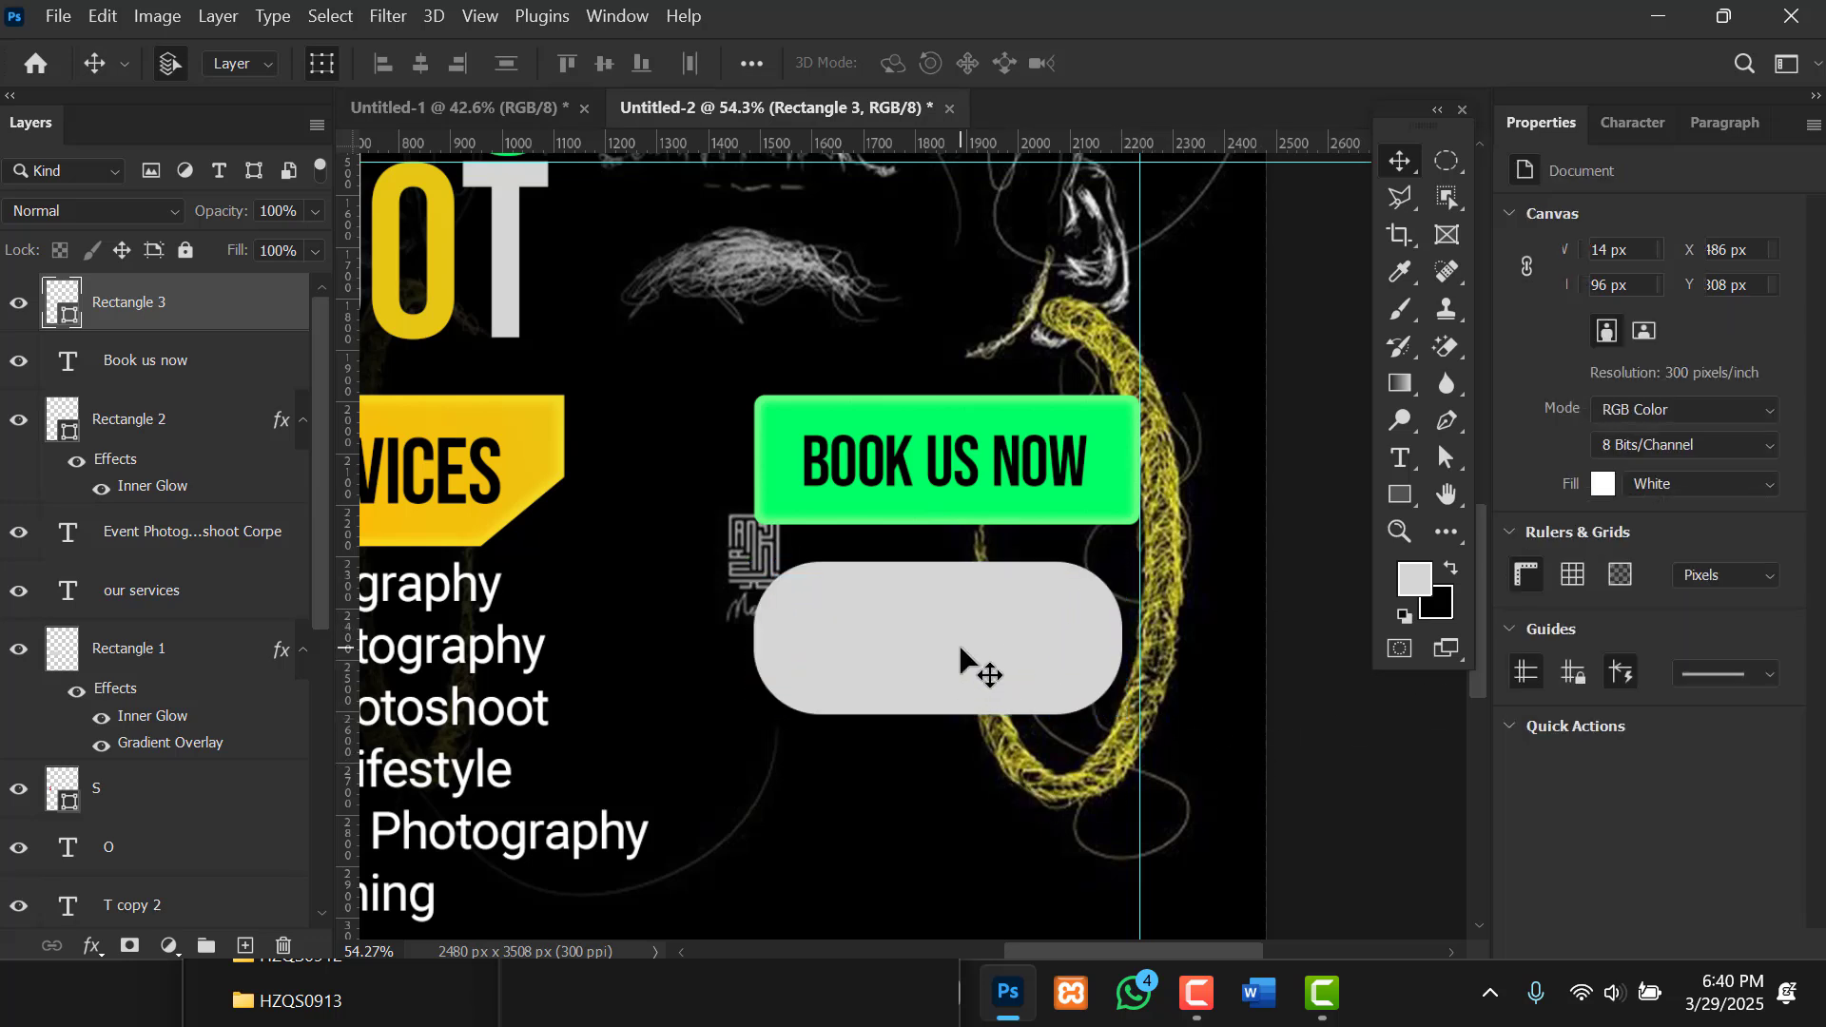
pyautogui.click(959, 645)
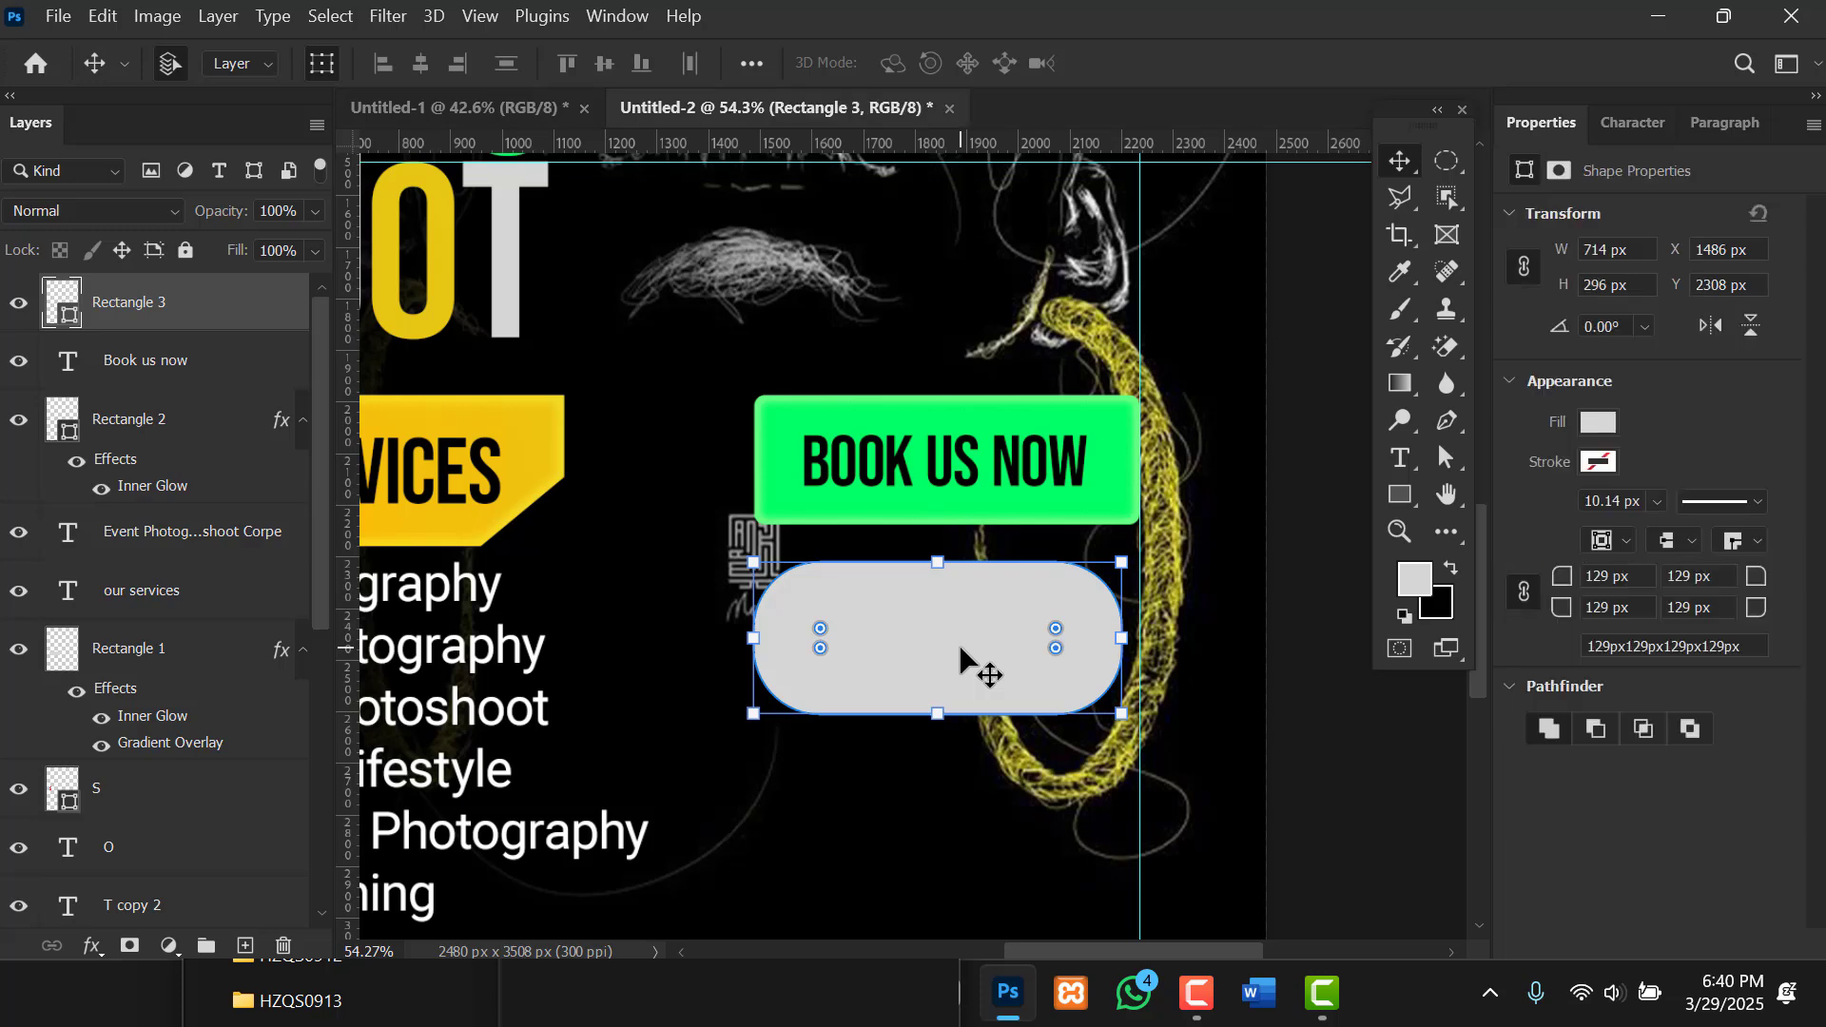
# Delete the rounded grey rectangle below the BOOK US NOW button in Untitled-2.
pyautogui.scroll(-1, 970, 639)
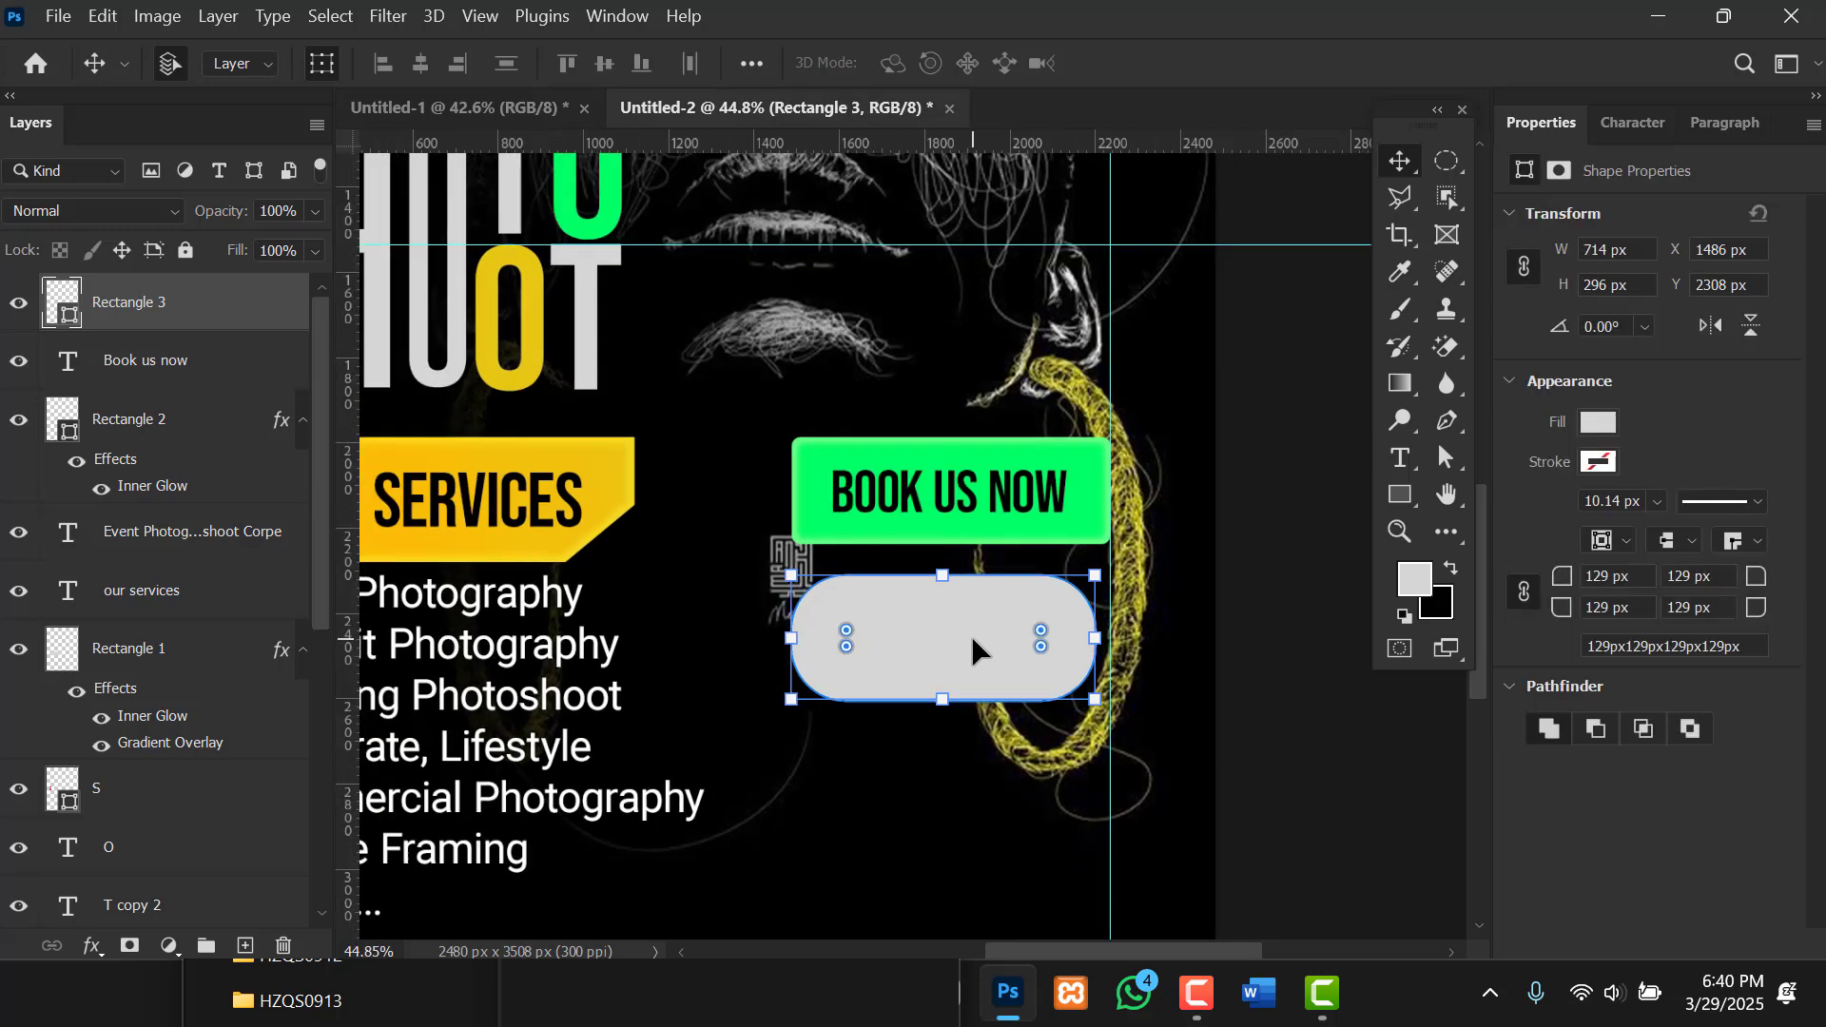
pyautogui.hotkey('alt', '[')
pyautogui.press('Delete')
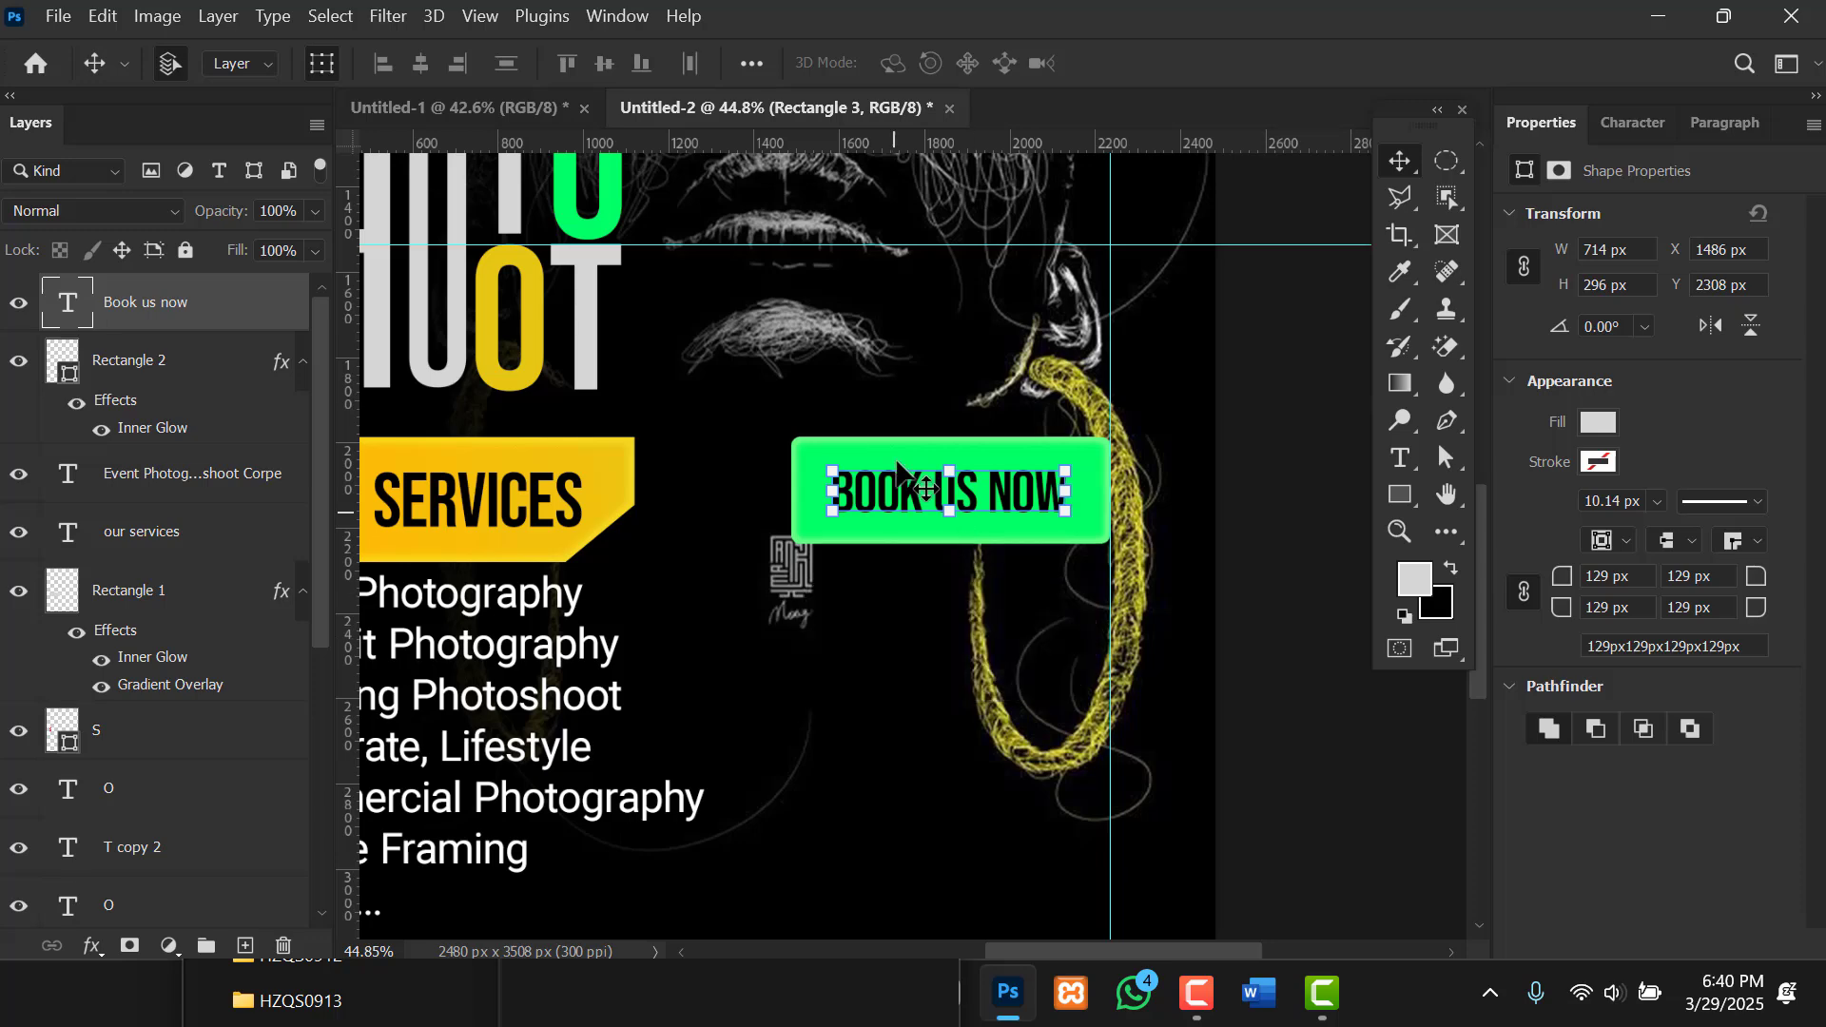
# Switch to the Untitled-1 document and select the CAPTURING ALL MOMENT text together with its dark rounded panel.
pyautogui.hotkey('ctrl', 'Tab')
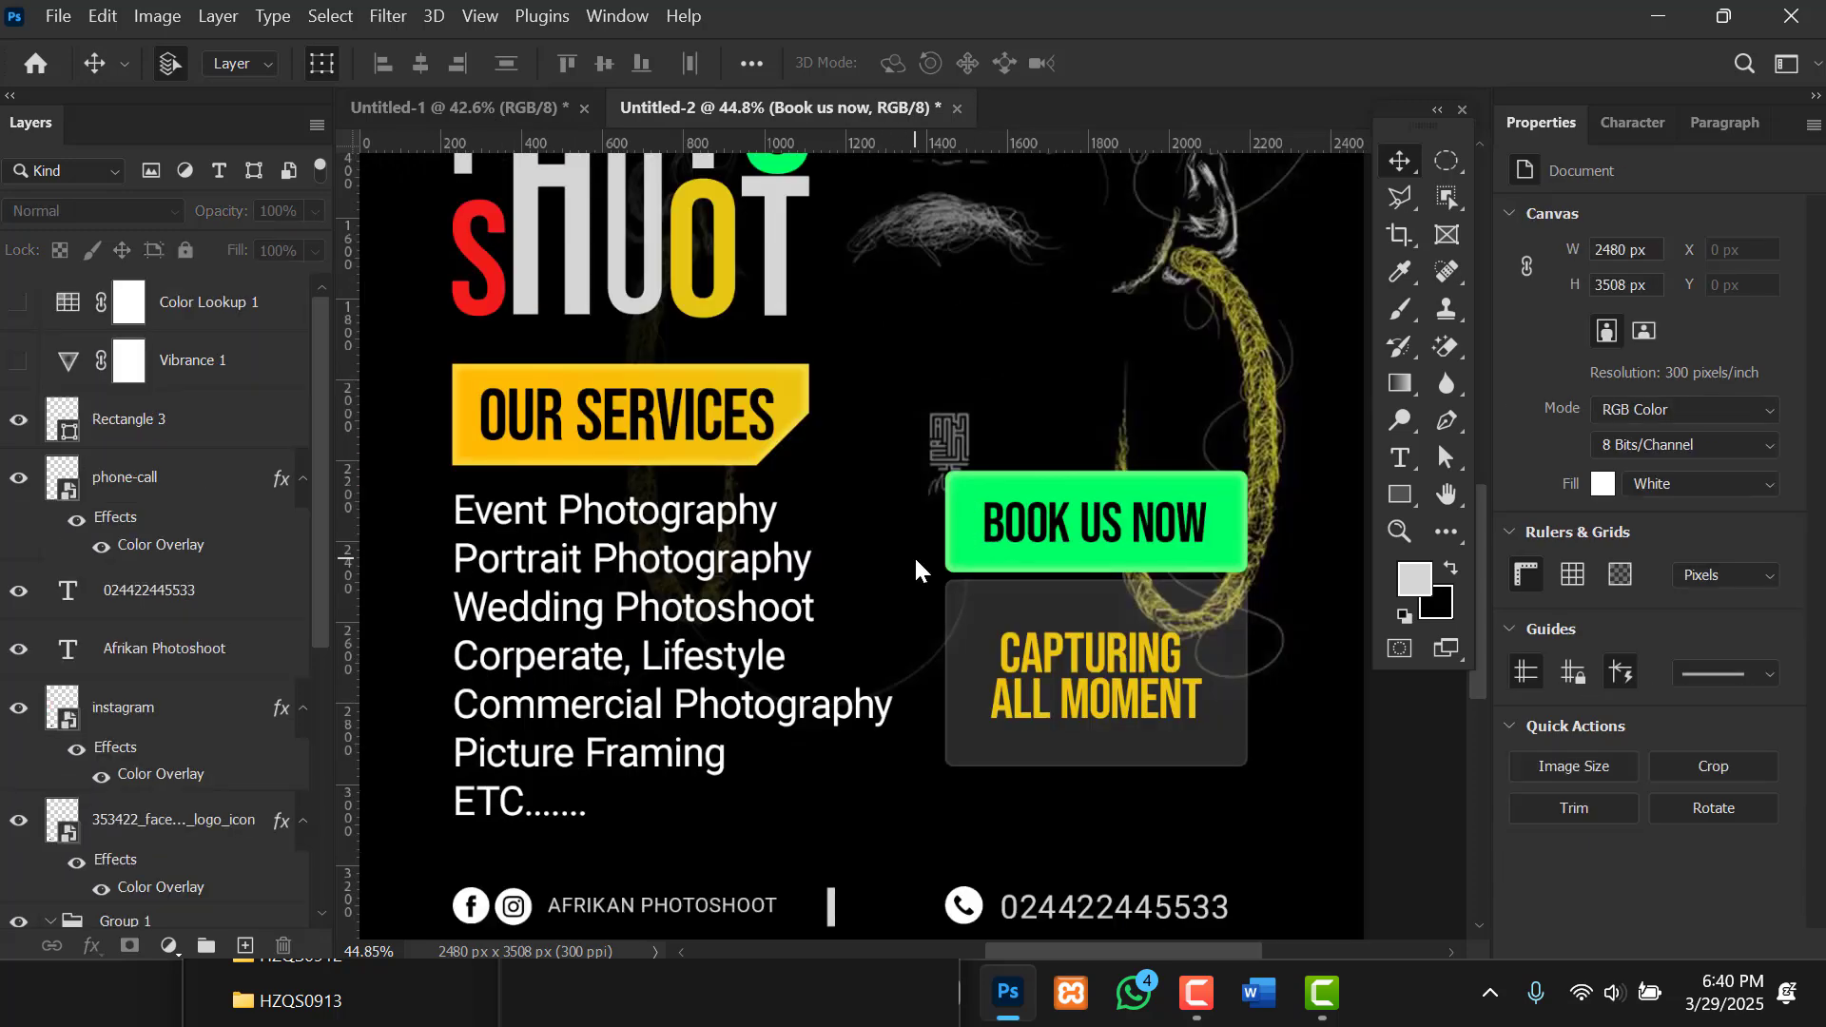
pyautogui.scroll(-1, 985, 564)
pyautogui.scroll(2, 1029, 654)
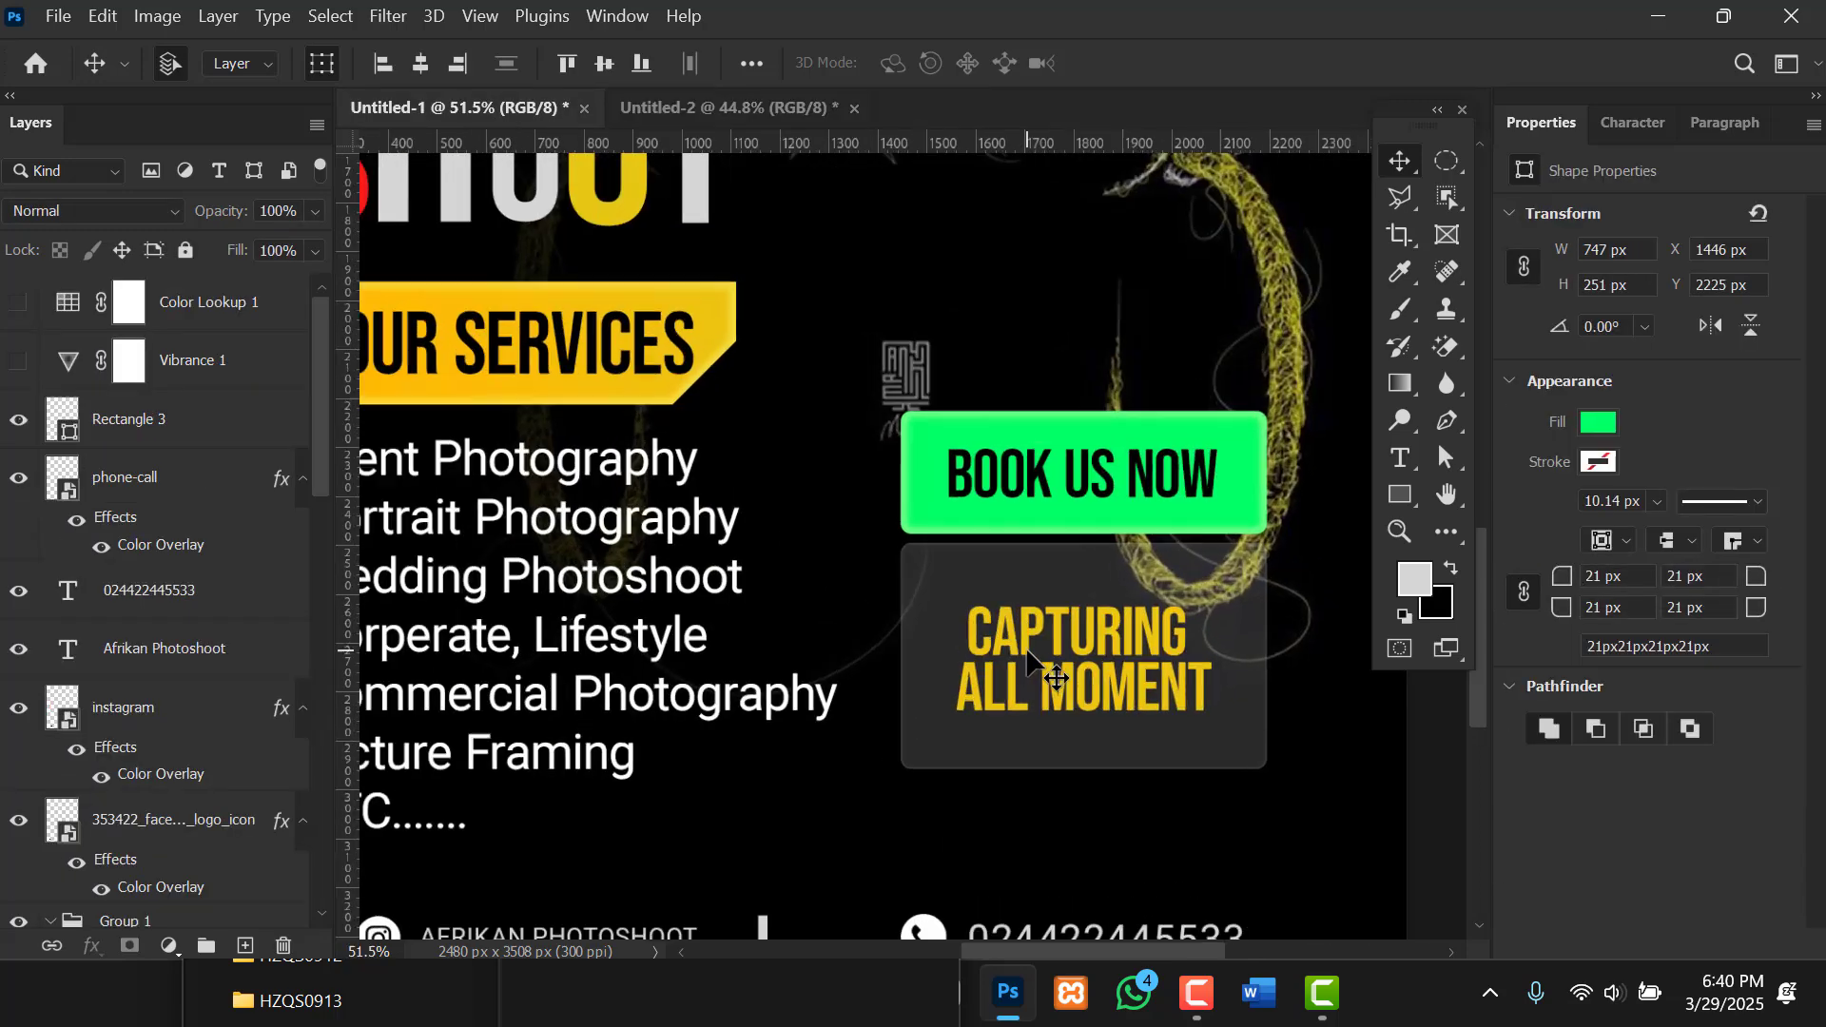
pyautogui.scroll(3, 1077, 621)
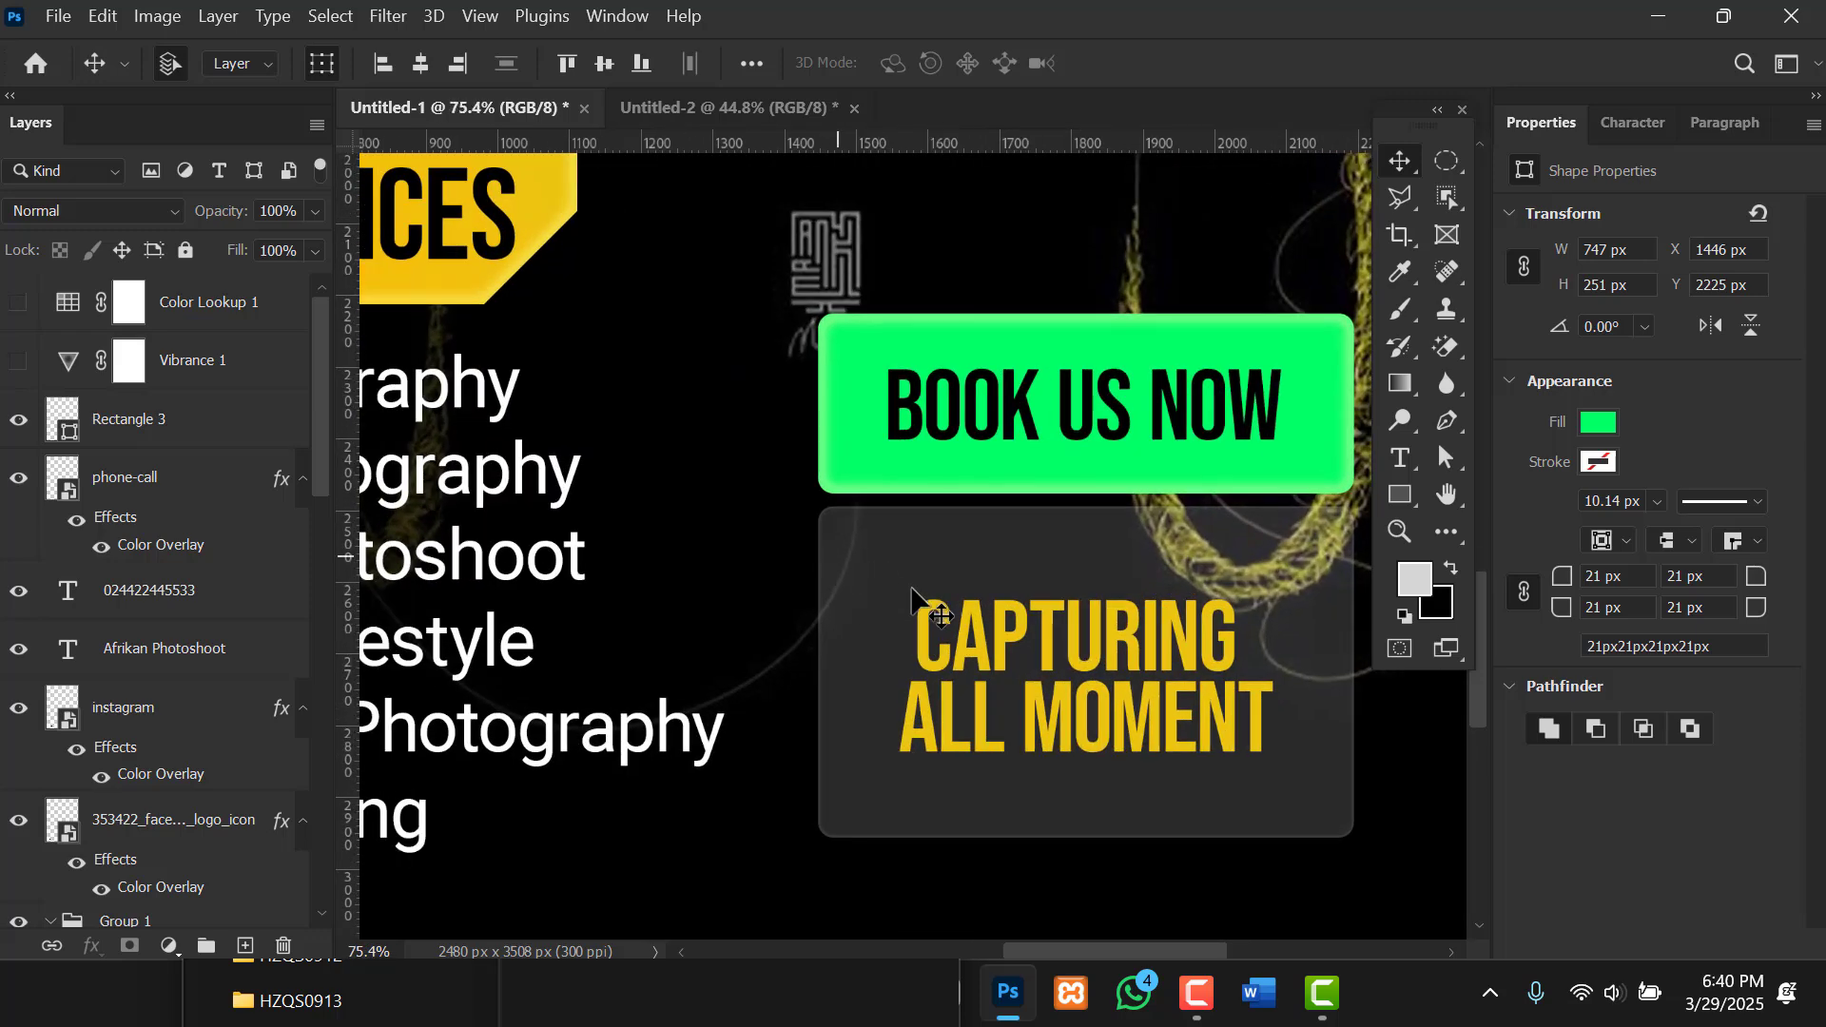
pyautogui.moveTo(1013, 620); pyautogui.dragTo(856, 505)
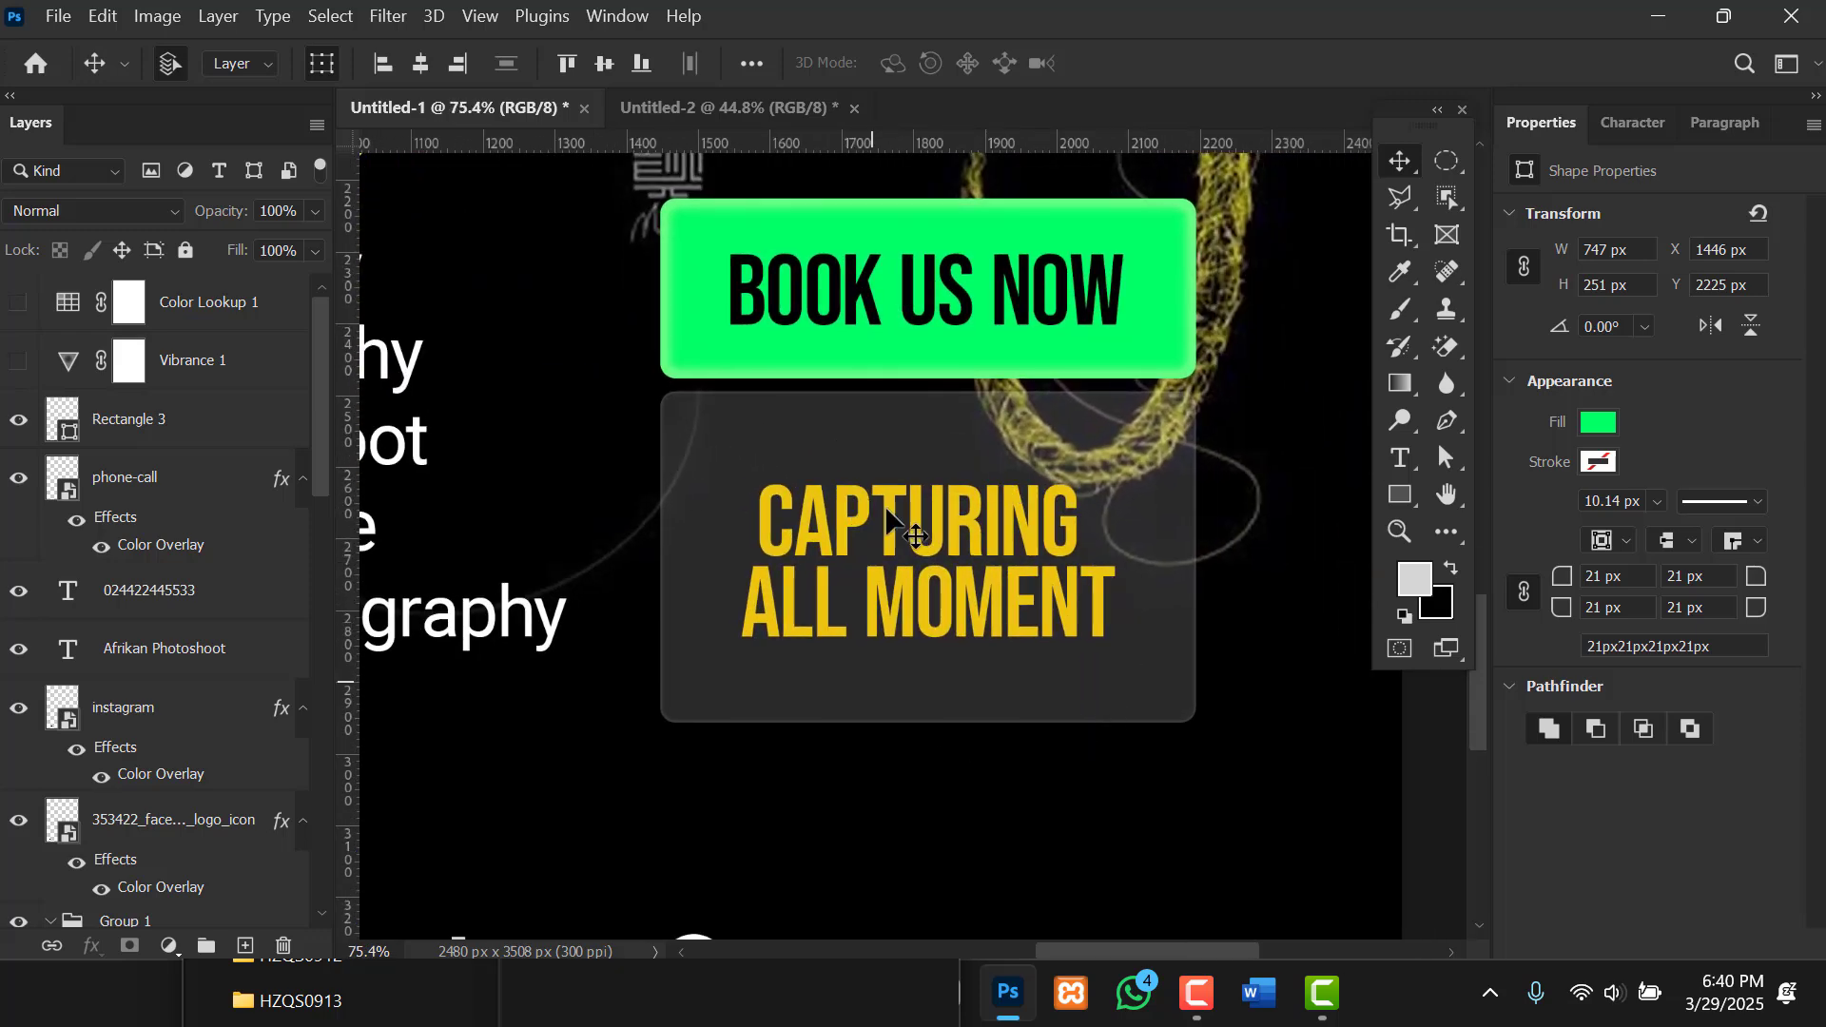
pyautogui.moveTo(1241, 770); pyautogui.dragTo(634, 438)
# Try to transfer the selected CAPTURING ALL MOMENT text and panel from Untitled-1 into Untitled-2.
pyautogui.moveTo(891, 579); pyautogui.dragTo(733, 111)
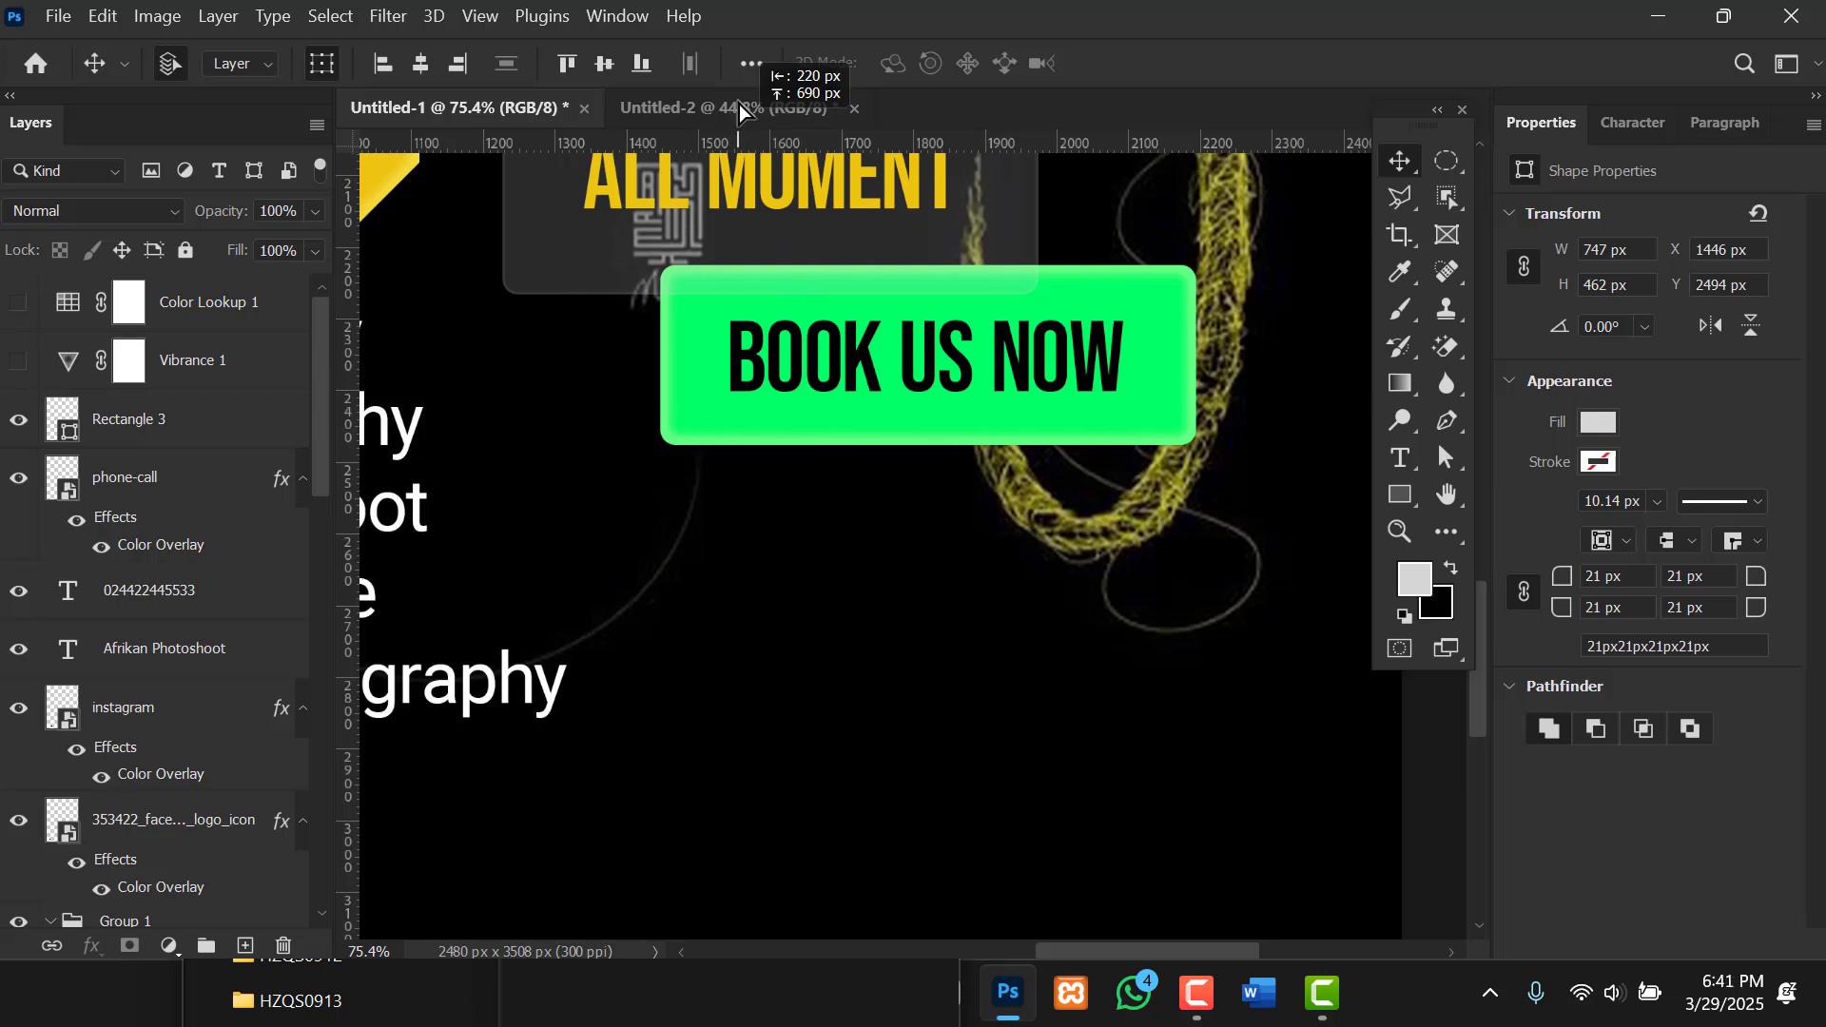
pyautogui.hotkey('ctrl', 'z')
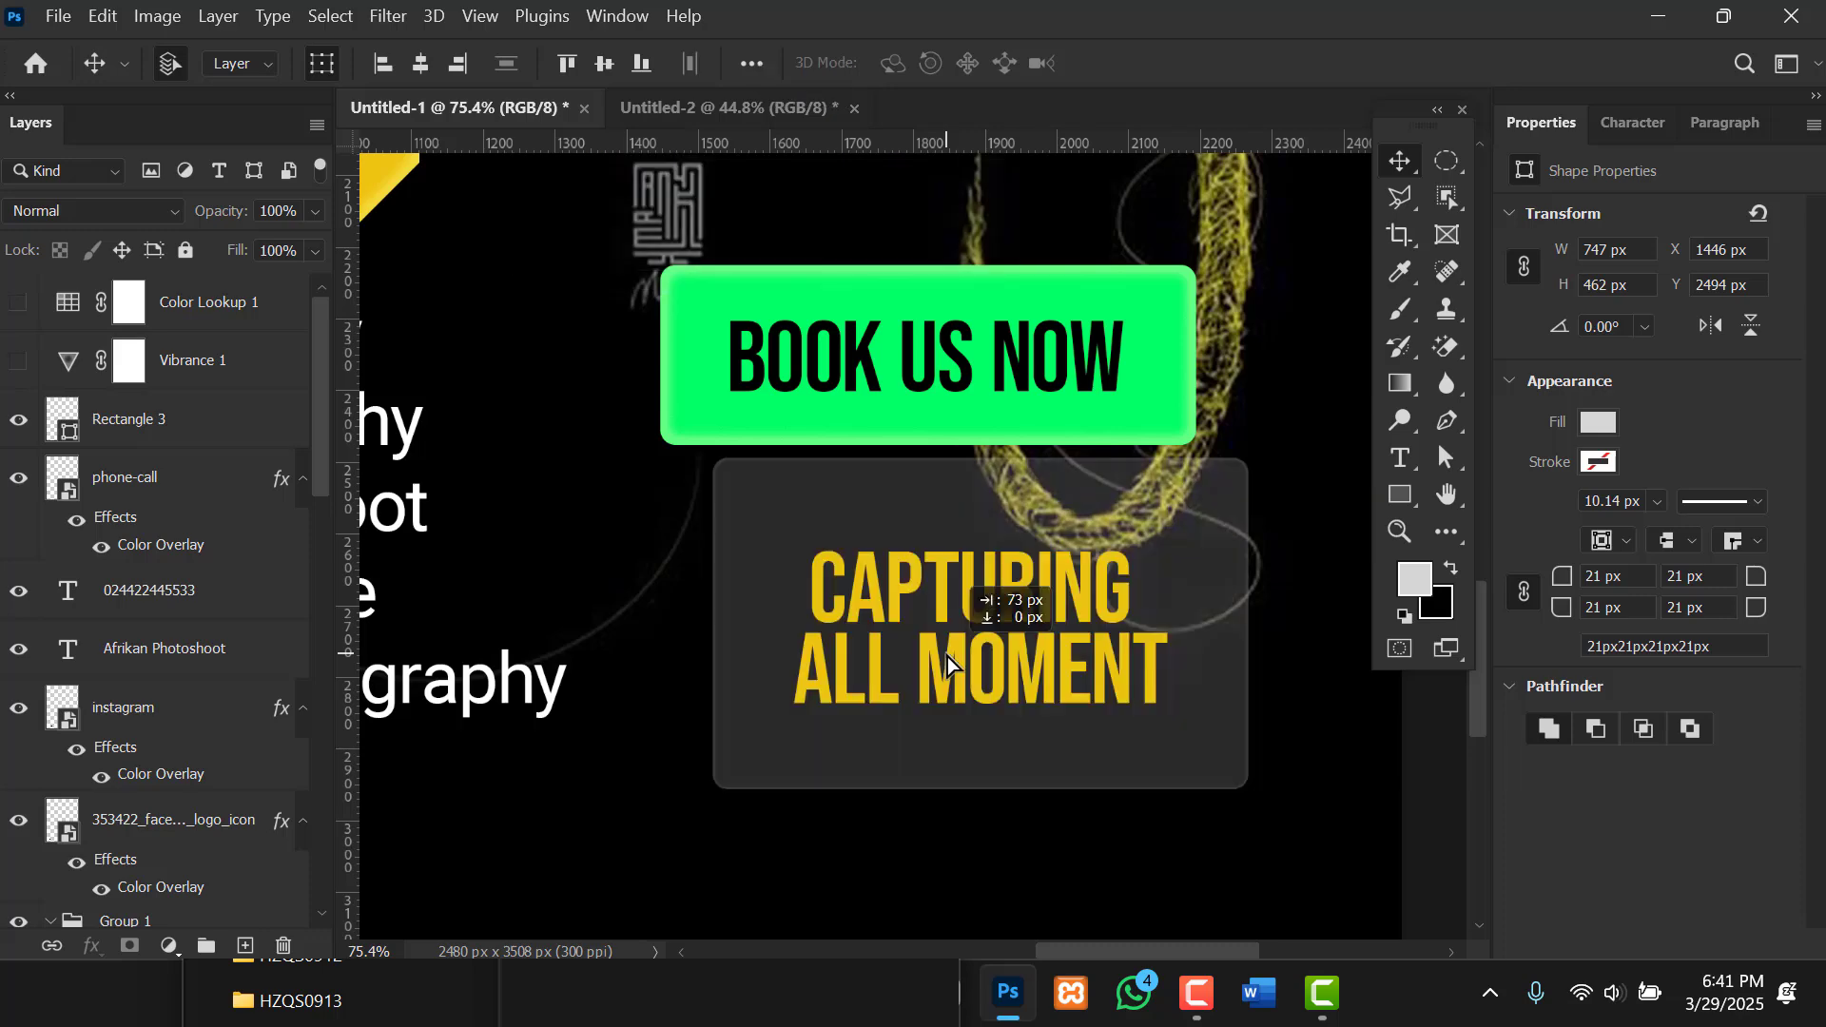
pyautogui.moveTo(995, 689); pyautogui.dragTo(749, 115)
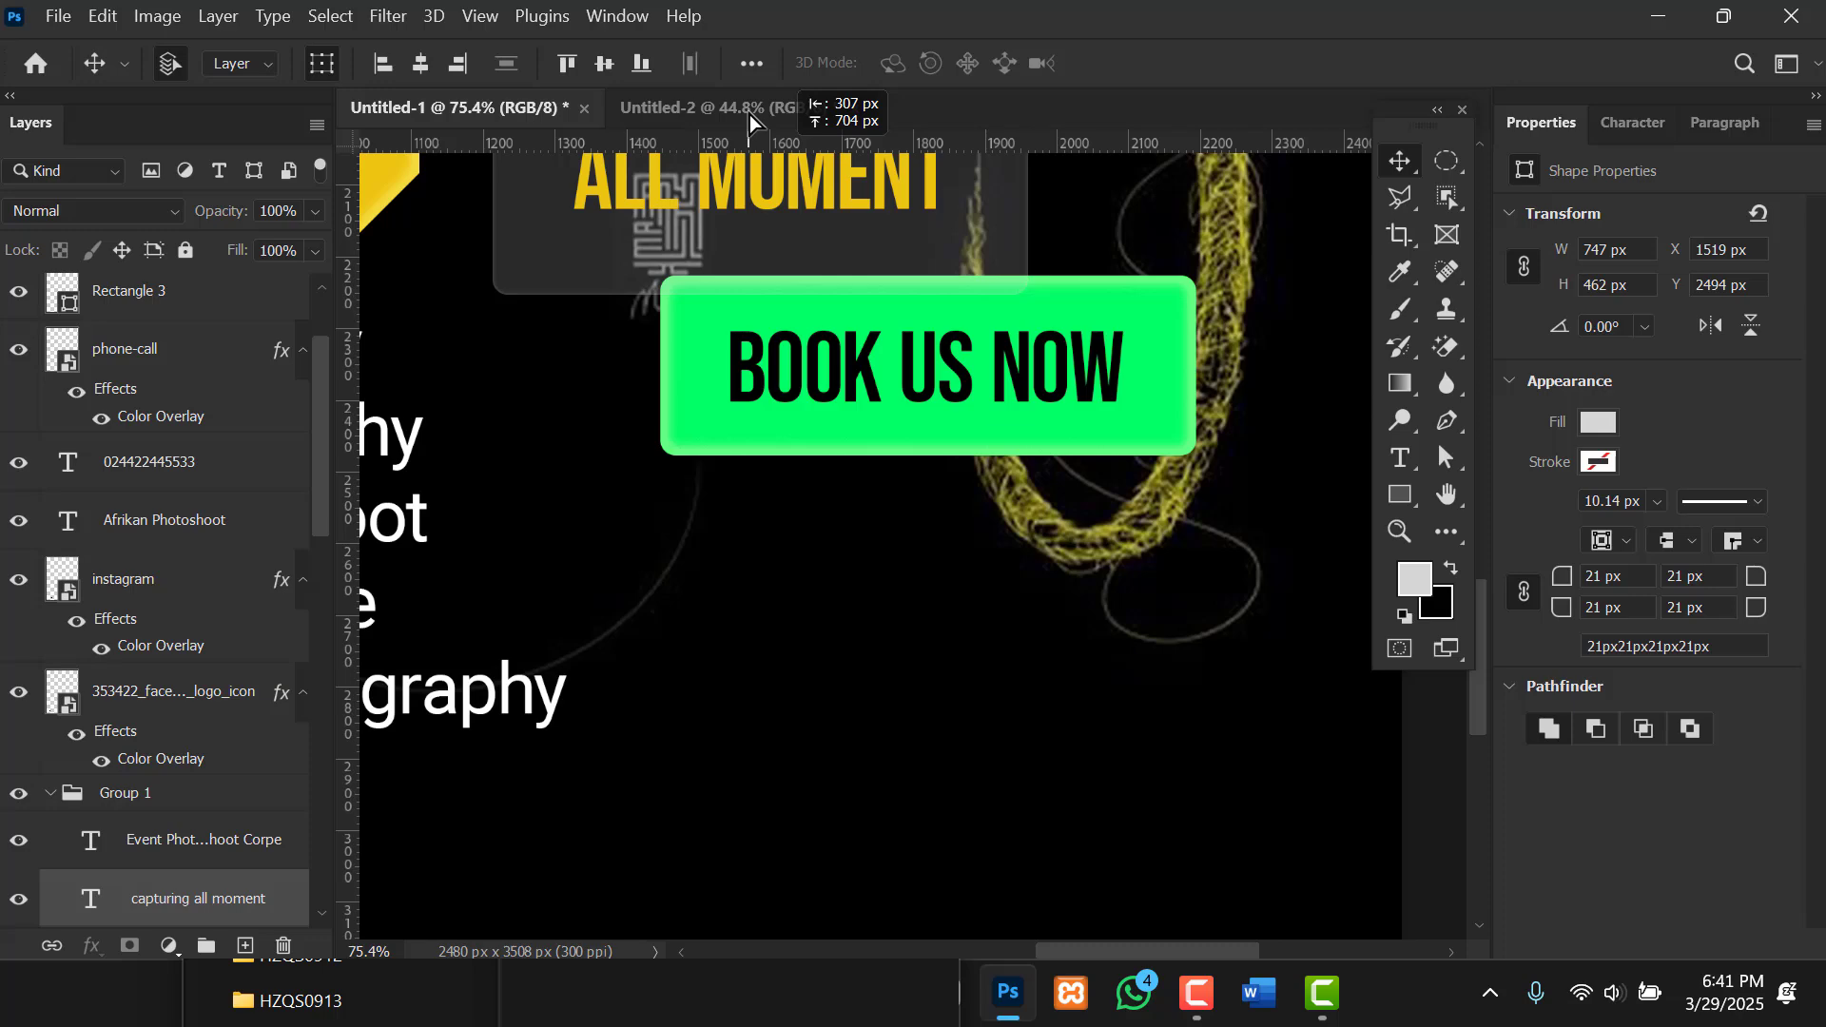
pyautogui.hotkey('ctrl', 'z')
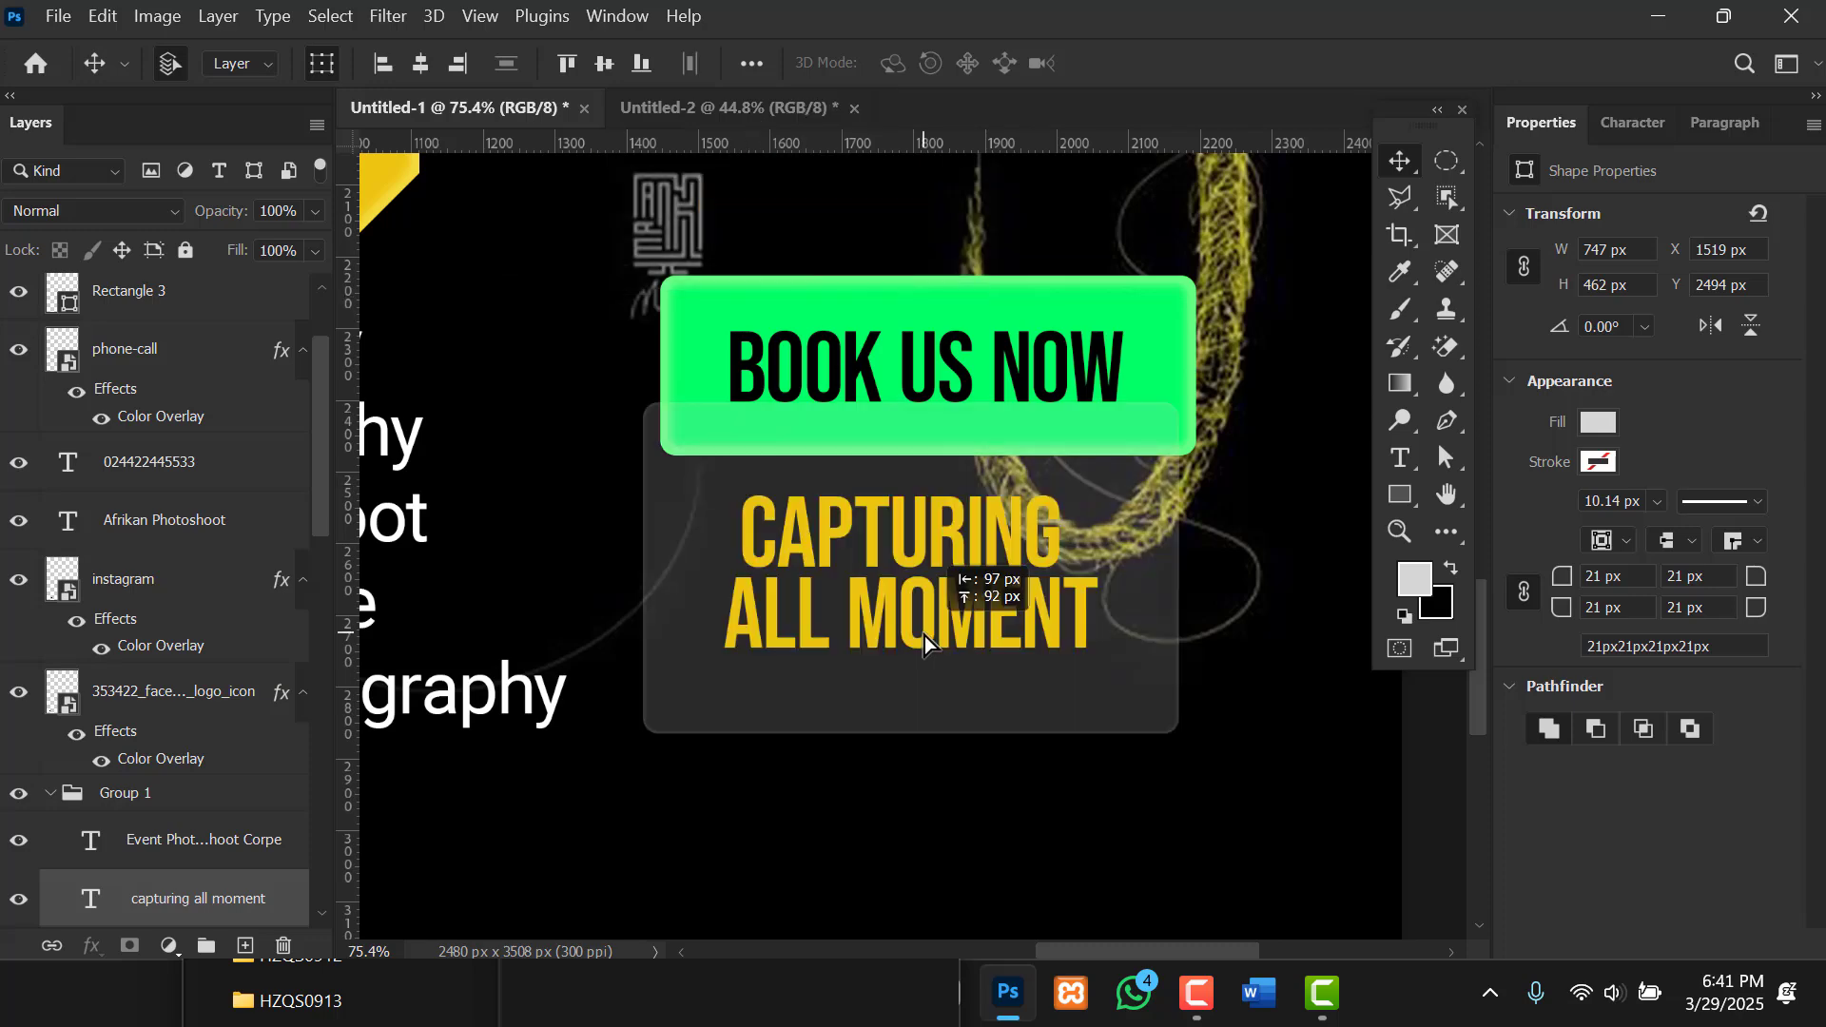
# Copy the CAPTURING ALL MOMENT text and its dark panel from Untitled-1 into Untitled-2, placing them below the BOOK US NOW button.
pyautogui.scroll(-2, 926, 635)
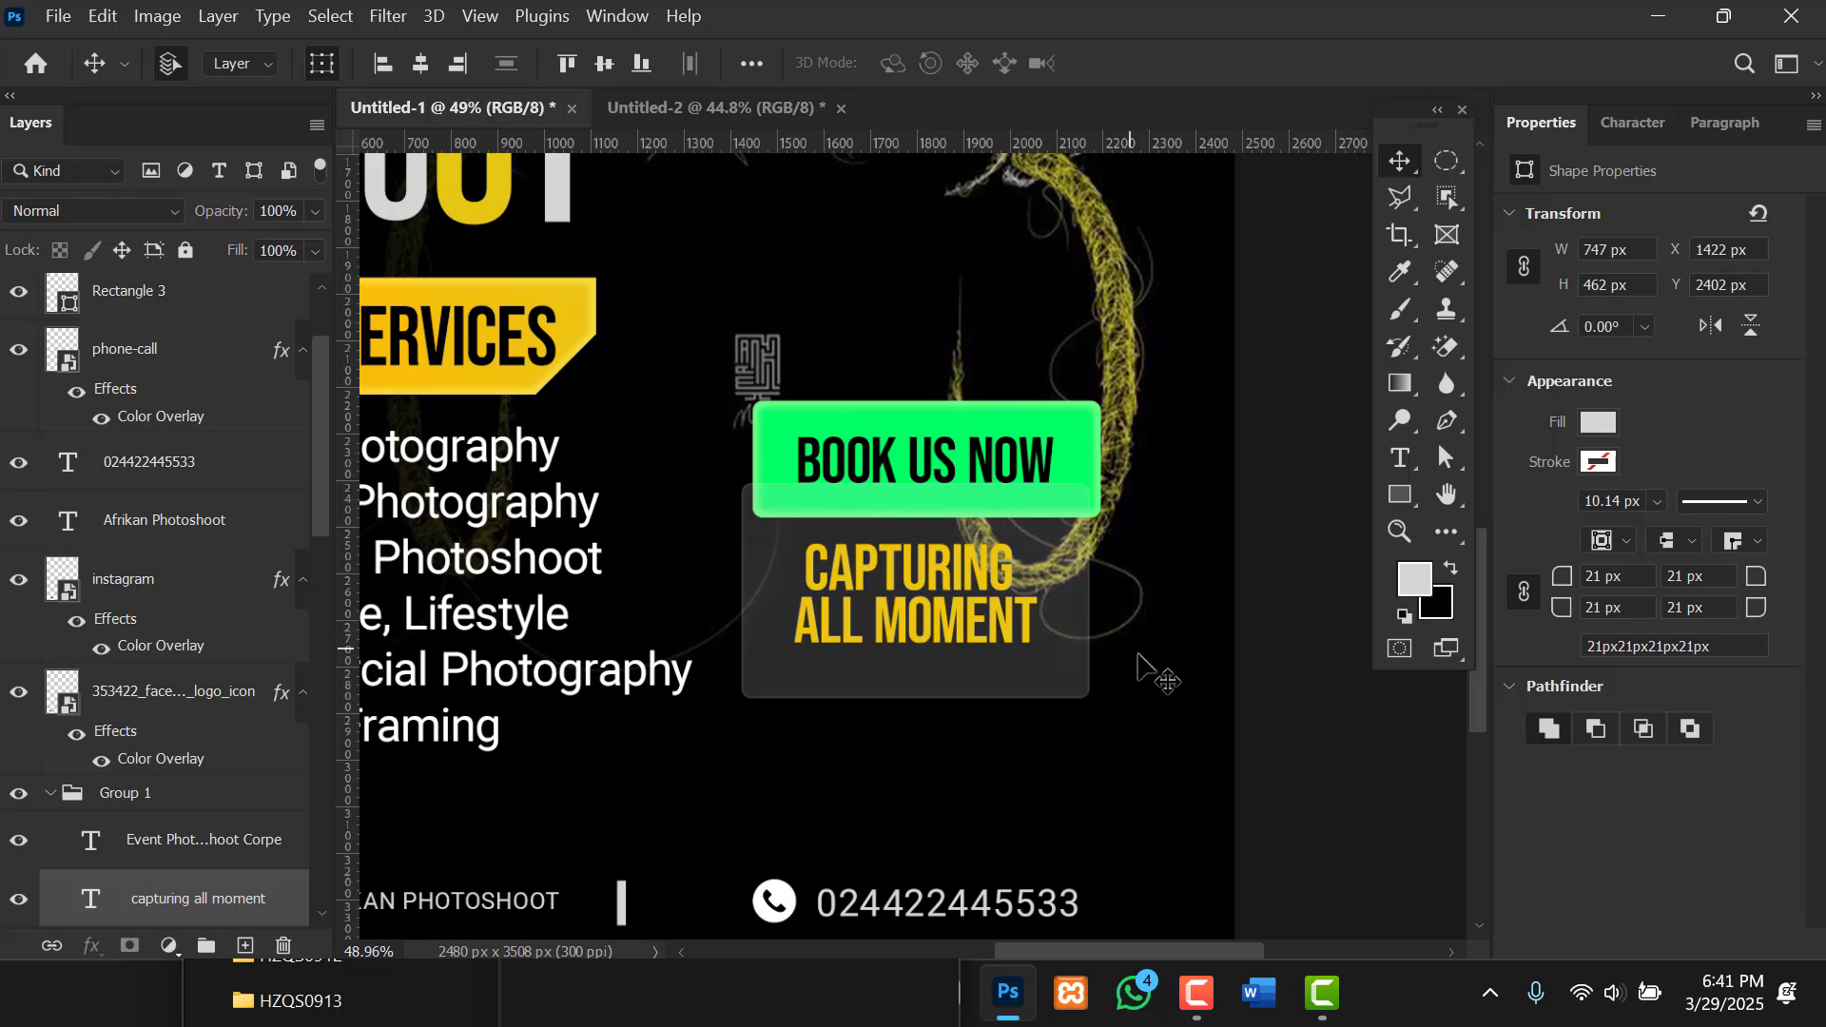
pyautogui.moveTo(1144, 707)
pyautogui.mouseDown()
pyautogui.moveTo(692, 562)
pyautogui.moveTo(740, 558)
pyautogui.mouseUp()
pyautogui.moveTo(927, 577)
pyautogui.mouseDown()
pyautogui.moveTo(1084, 604)
pyautogui.moveTo(700, 289)
pyautogui.moveTo(669, 101)
pyautogui.moveTo(1100, 739)
pyautogui.moveTo(974, 709)
pyautogui.moveTo(904, 657)
pyautogui.moveTo(933, 625)
pyautogui.mouseUp()
pyautogui.click(995, 456)
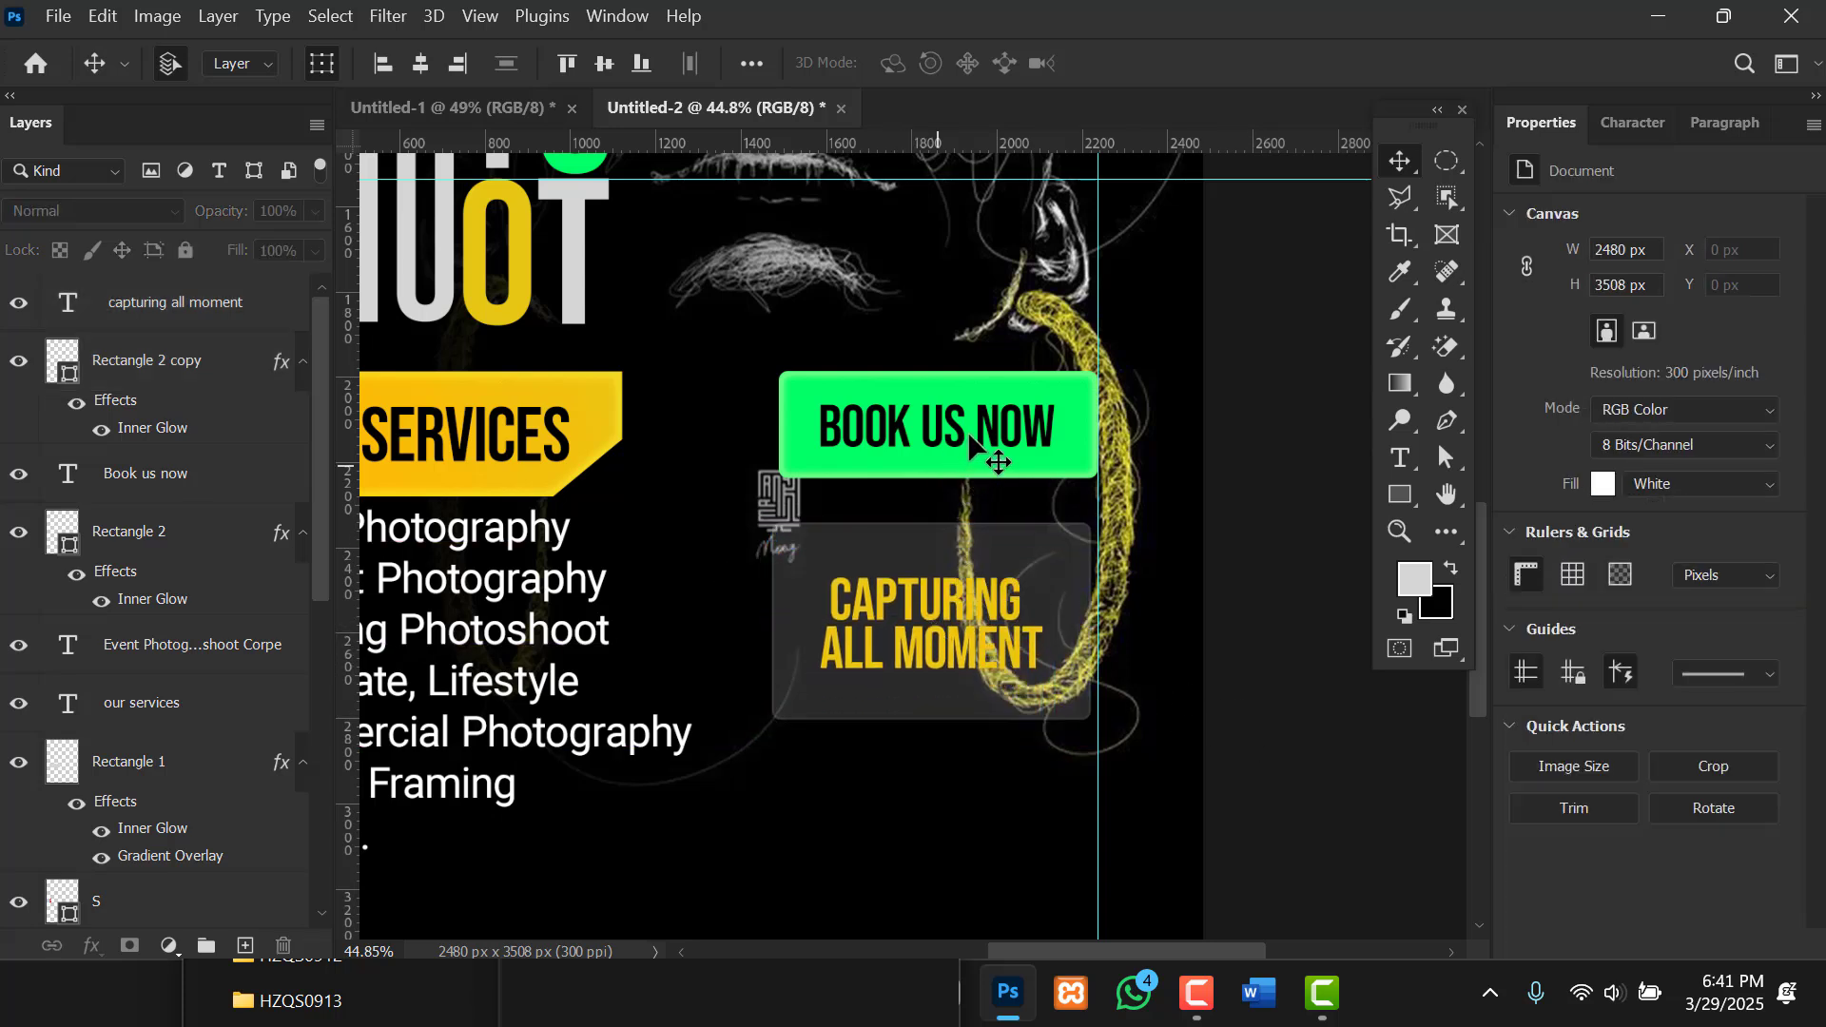
# Inspect and compare the character settings of the BOOK US NOW and CAPTURING ALL MOMENT texts.
pyautogui.click(1011, 428)
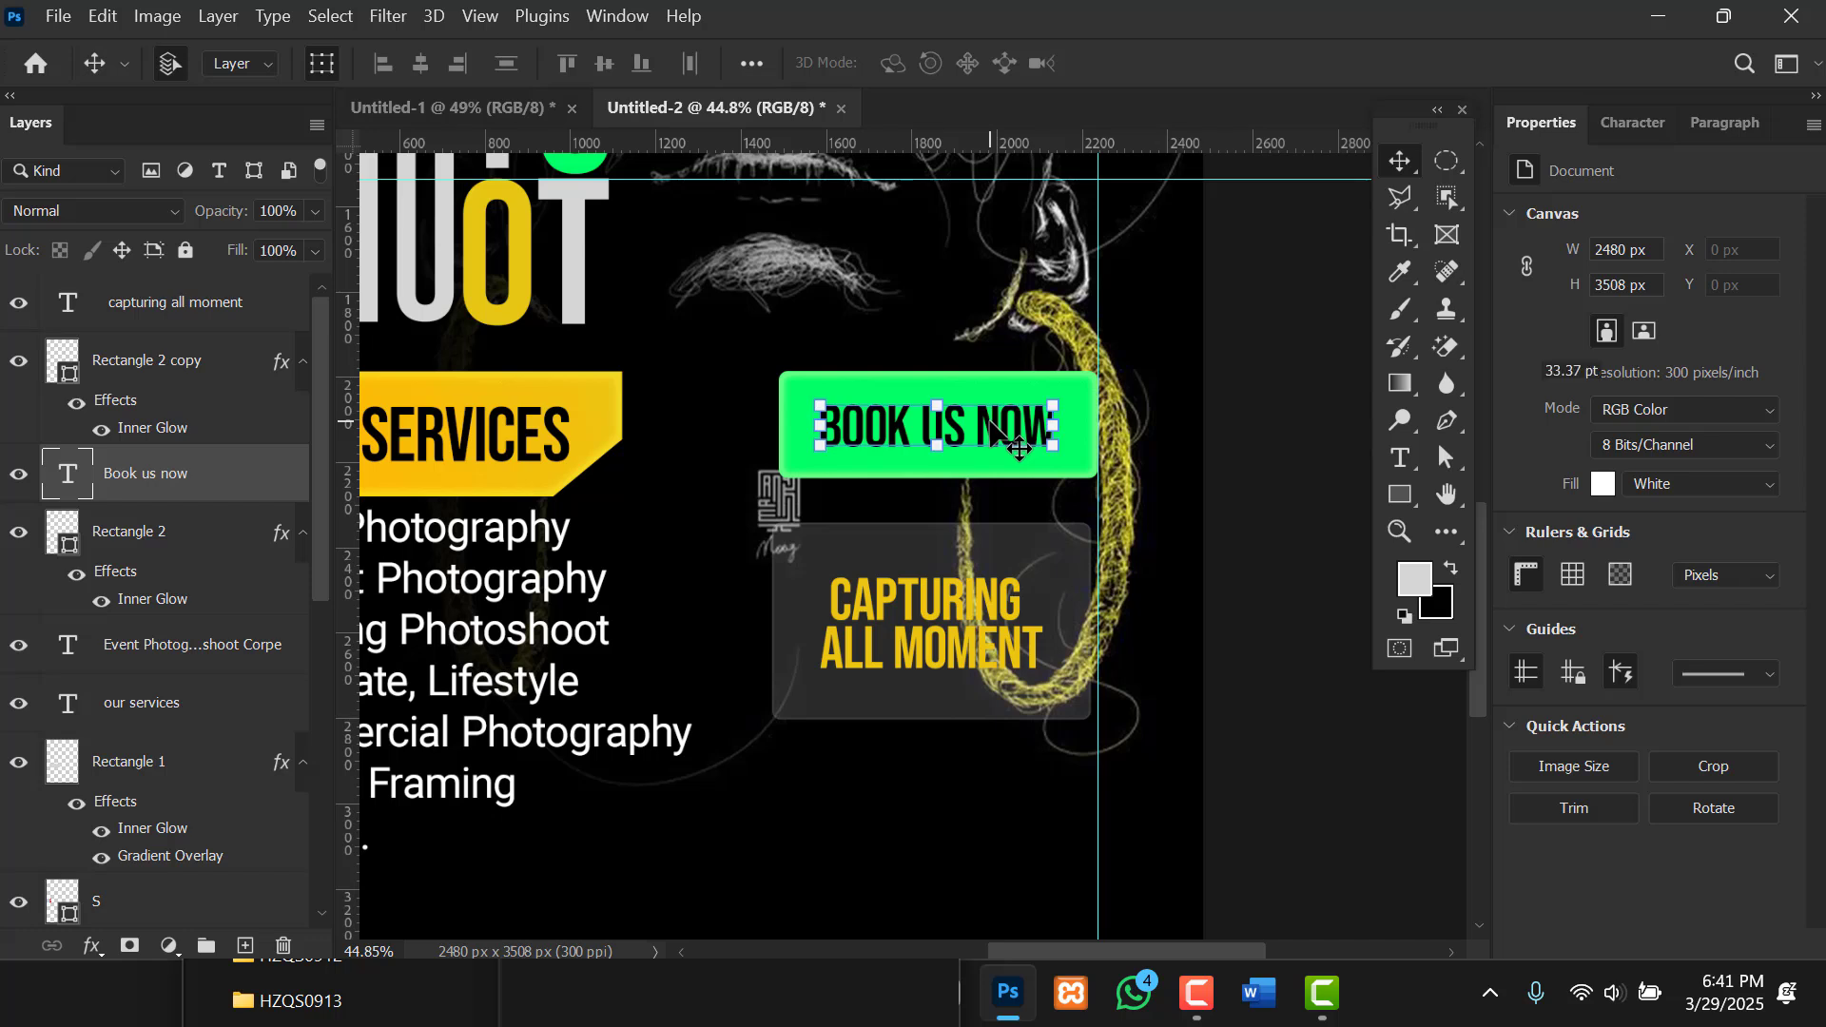
pyautogui.click(989, 641)
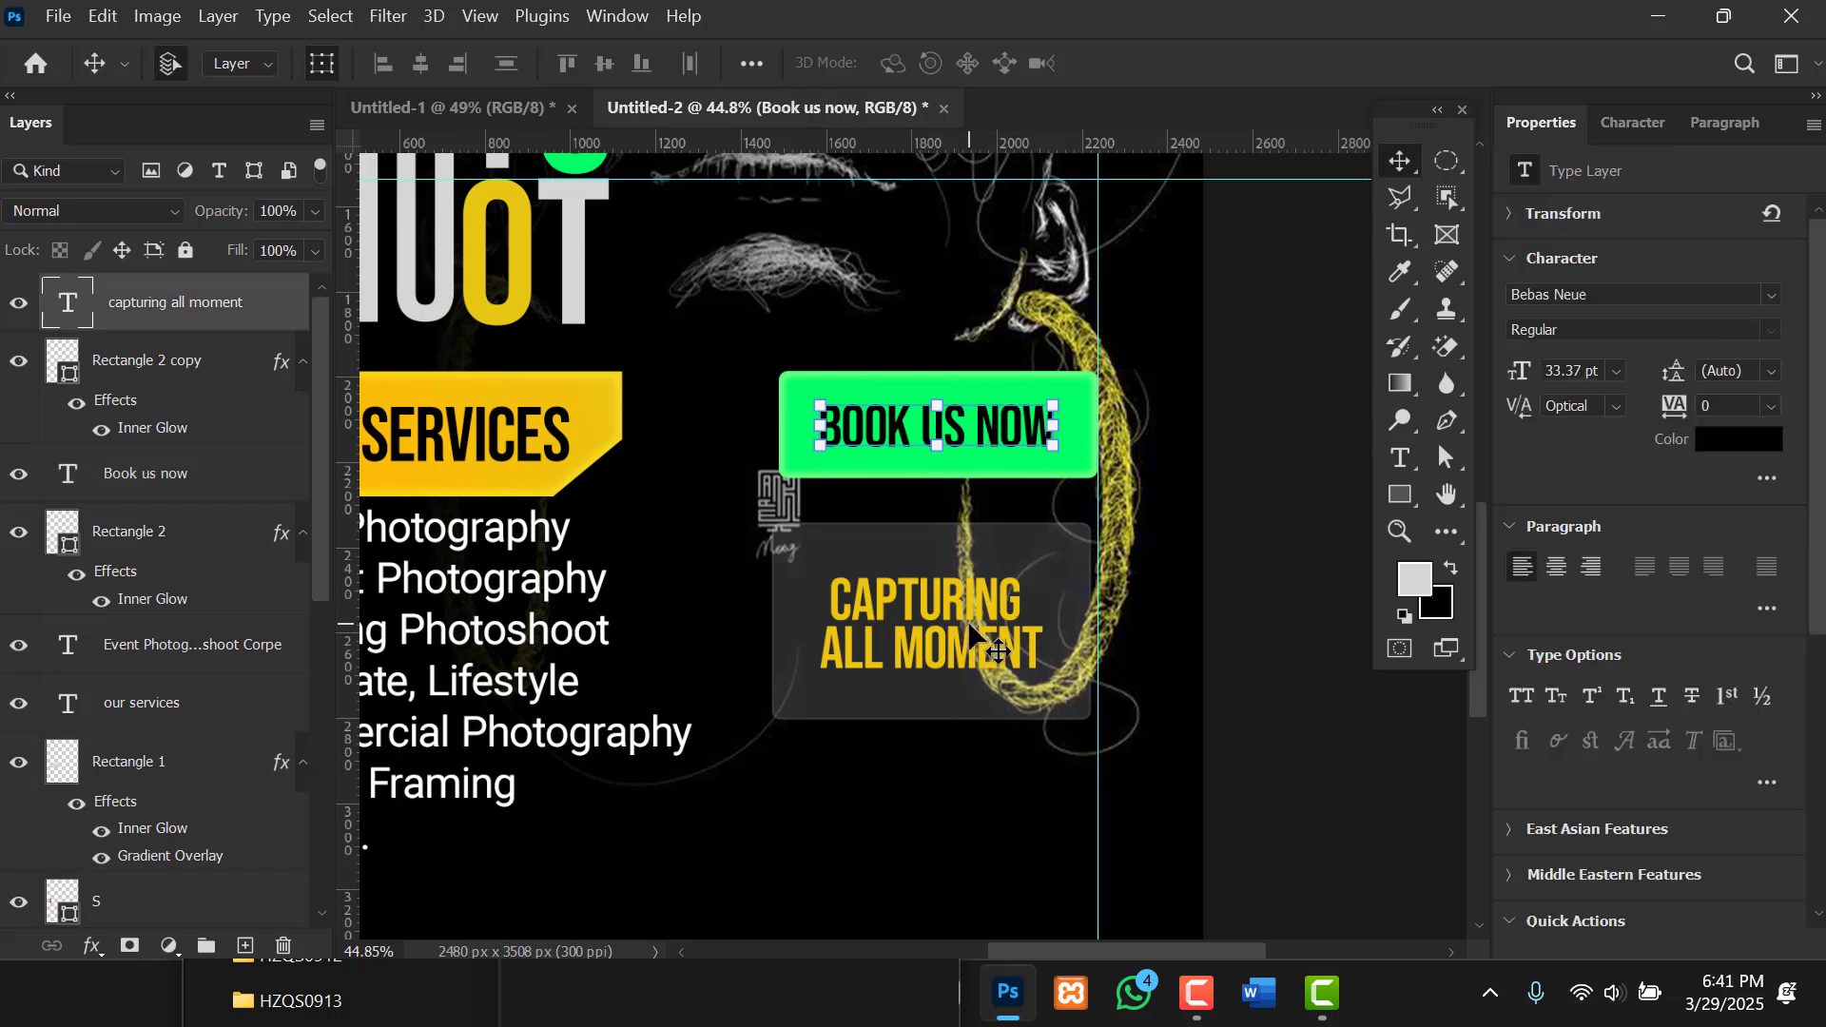
pyautogui.click(1001, 426)
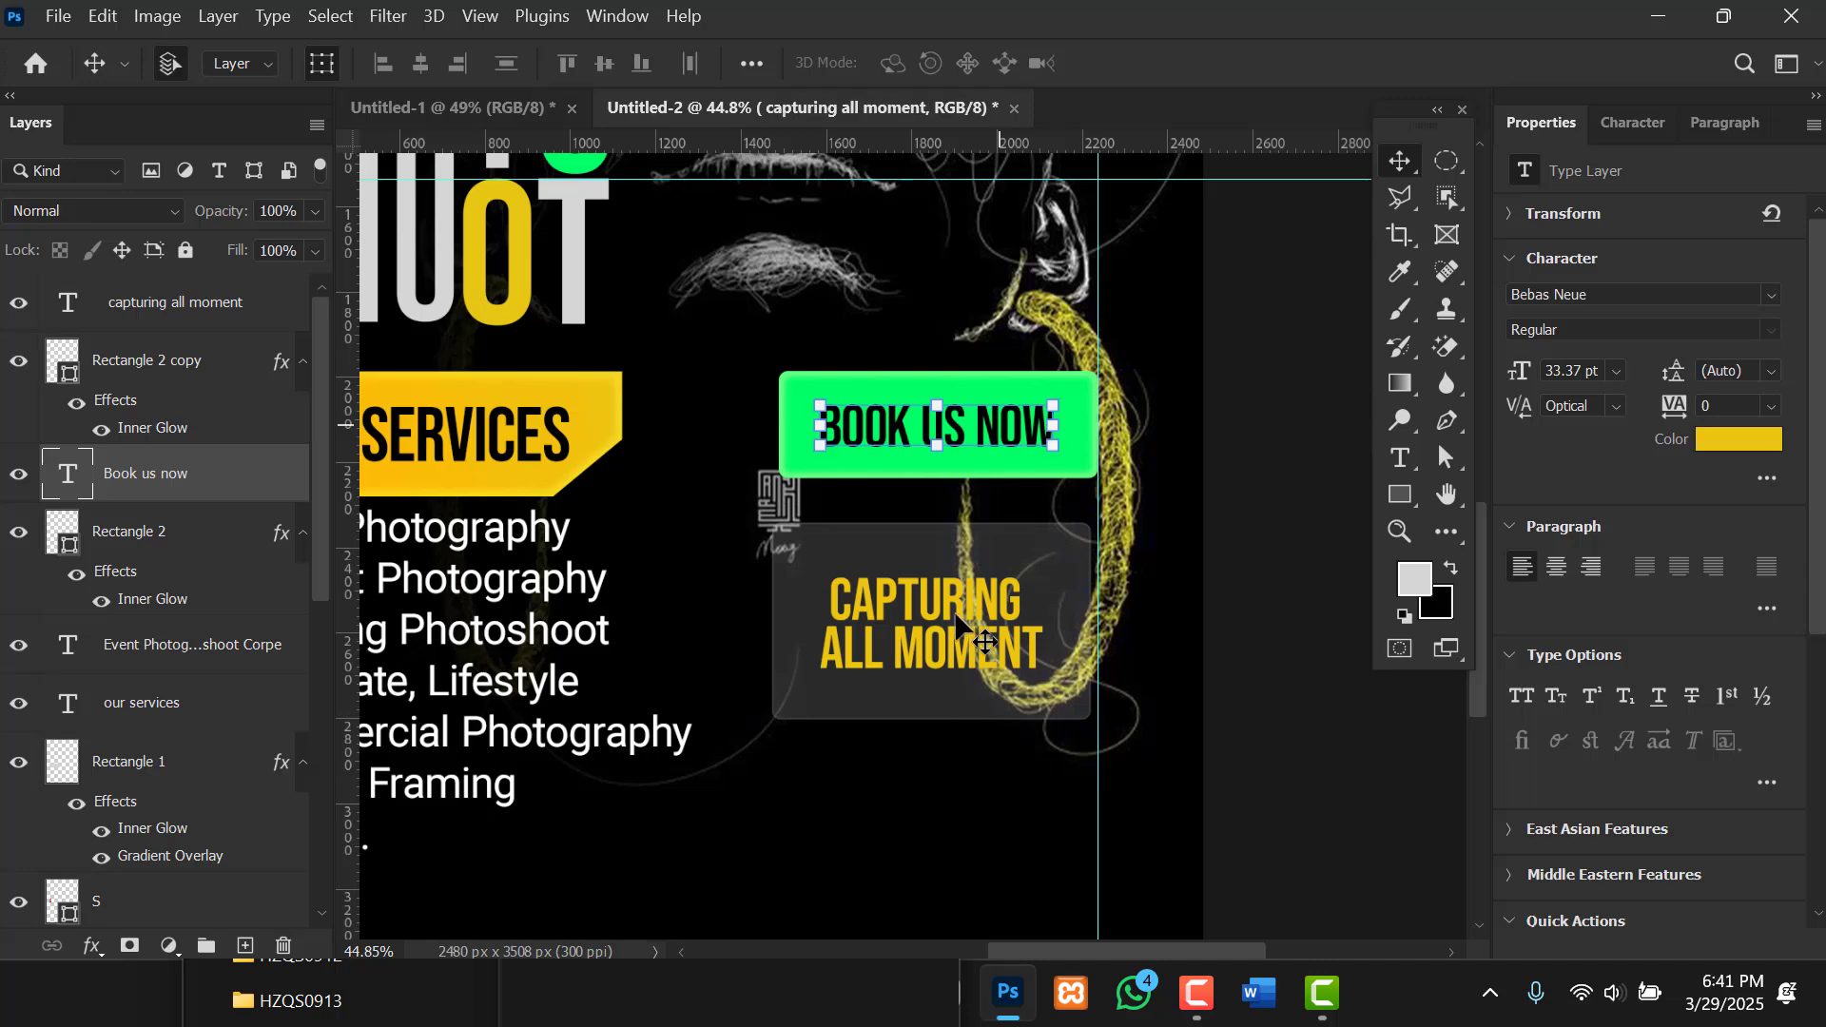
pyautogui.scroll(1, 953, 606)
# Recolour the CAPTURING ALL MOMENT text pure white (ffffff) and deselect it.
pyautogui.click(920, 601)
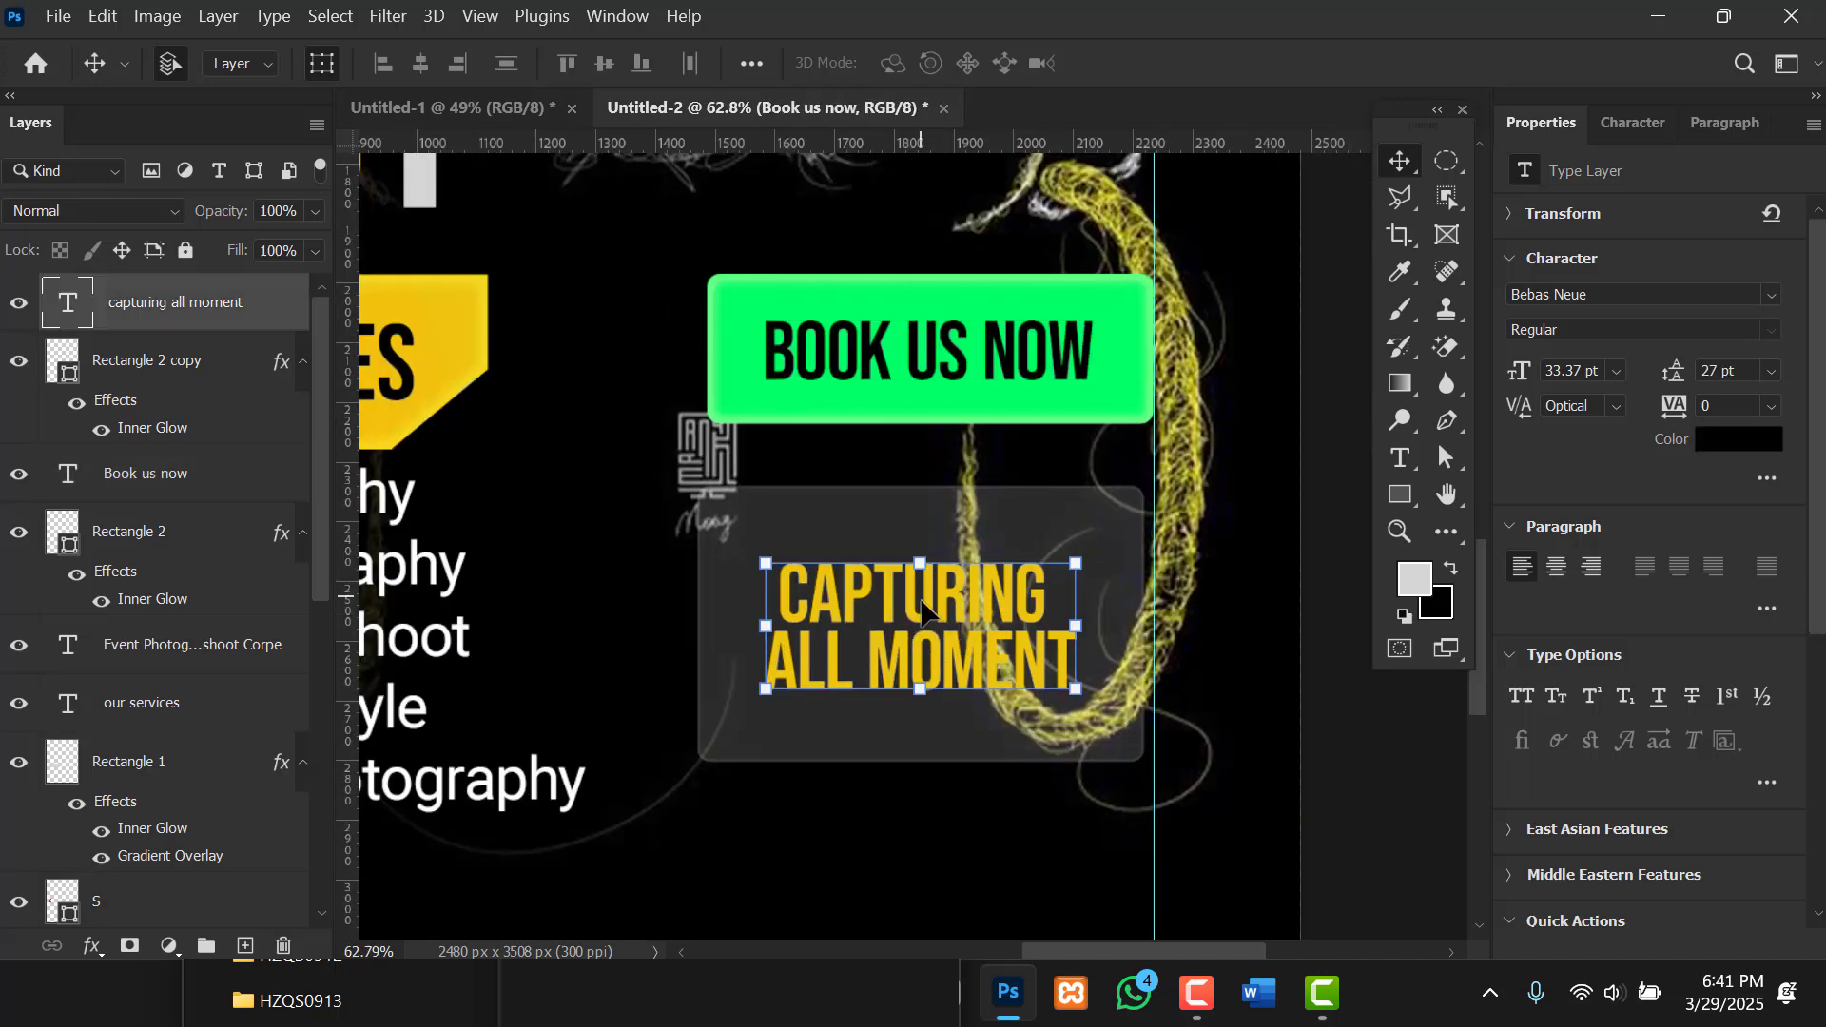
pyautogui.scroll(-1, 911, 623)
pyautogui.scroll(-1, 911, 623)
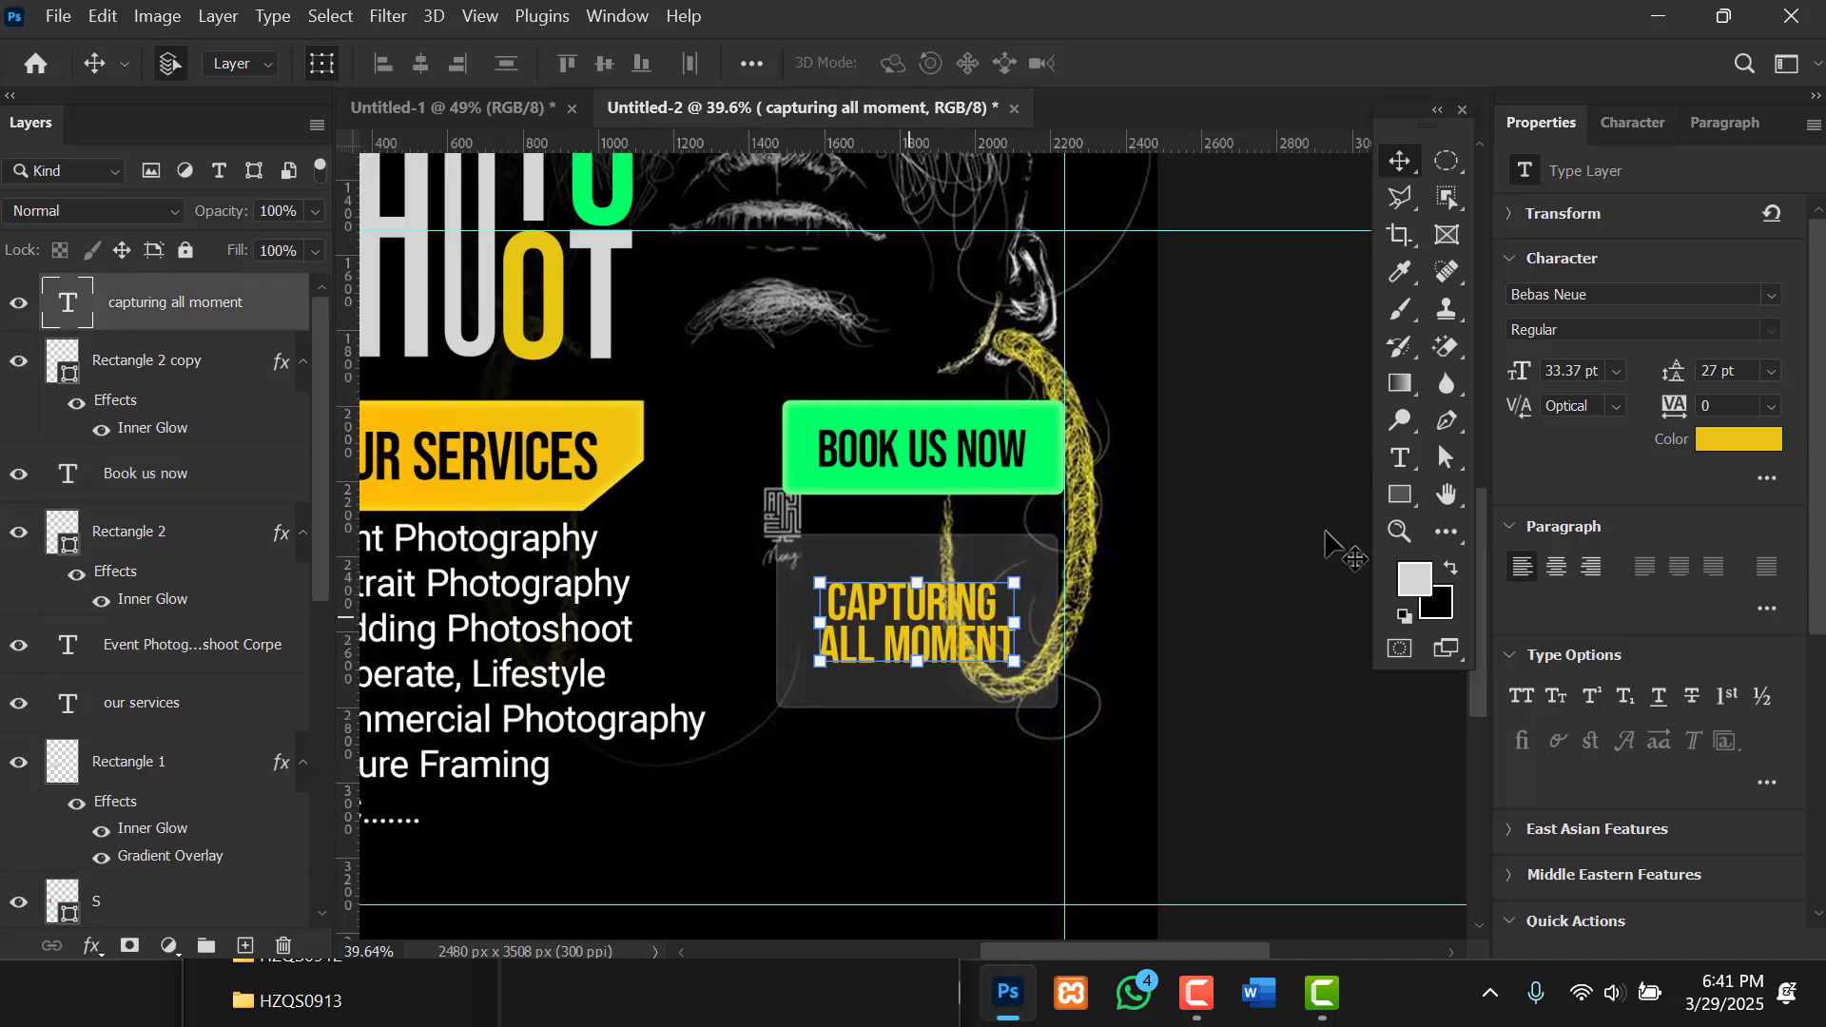
pyautogui.click(1712, 449)
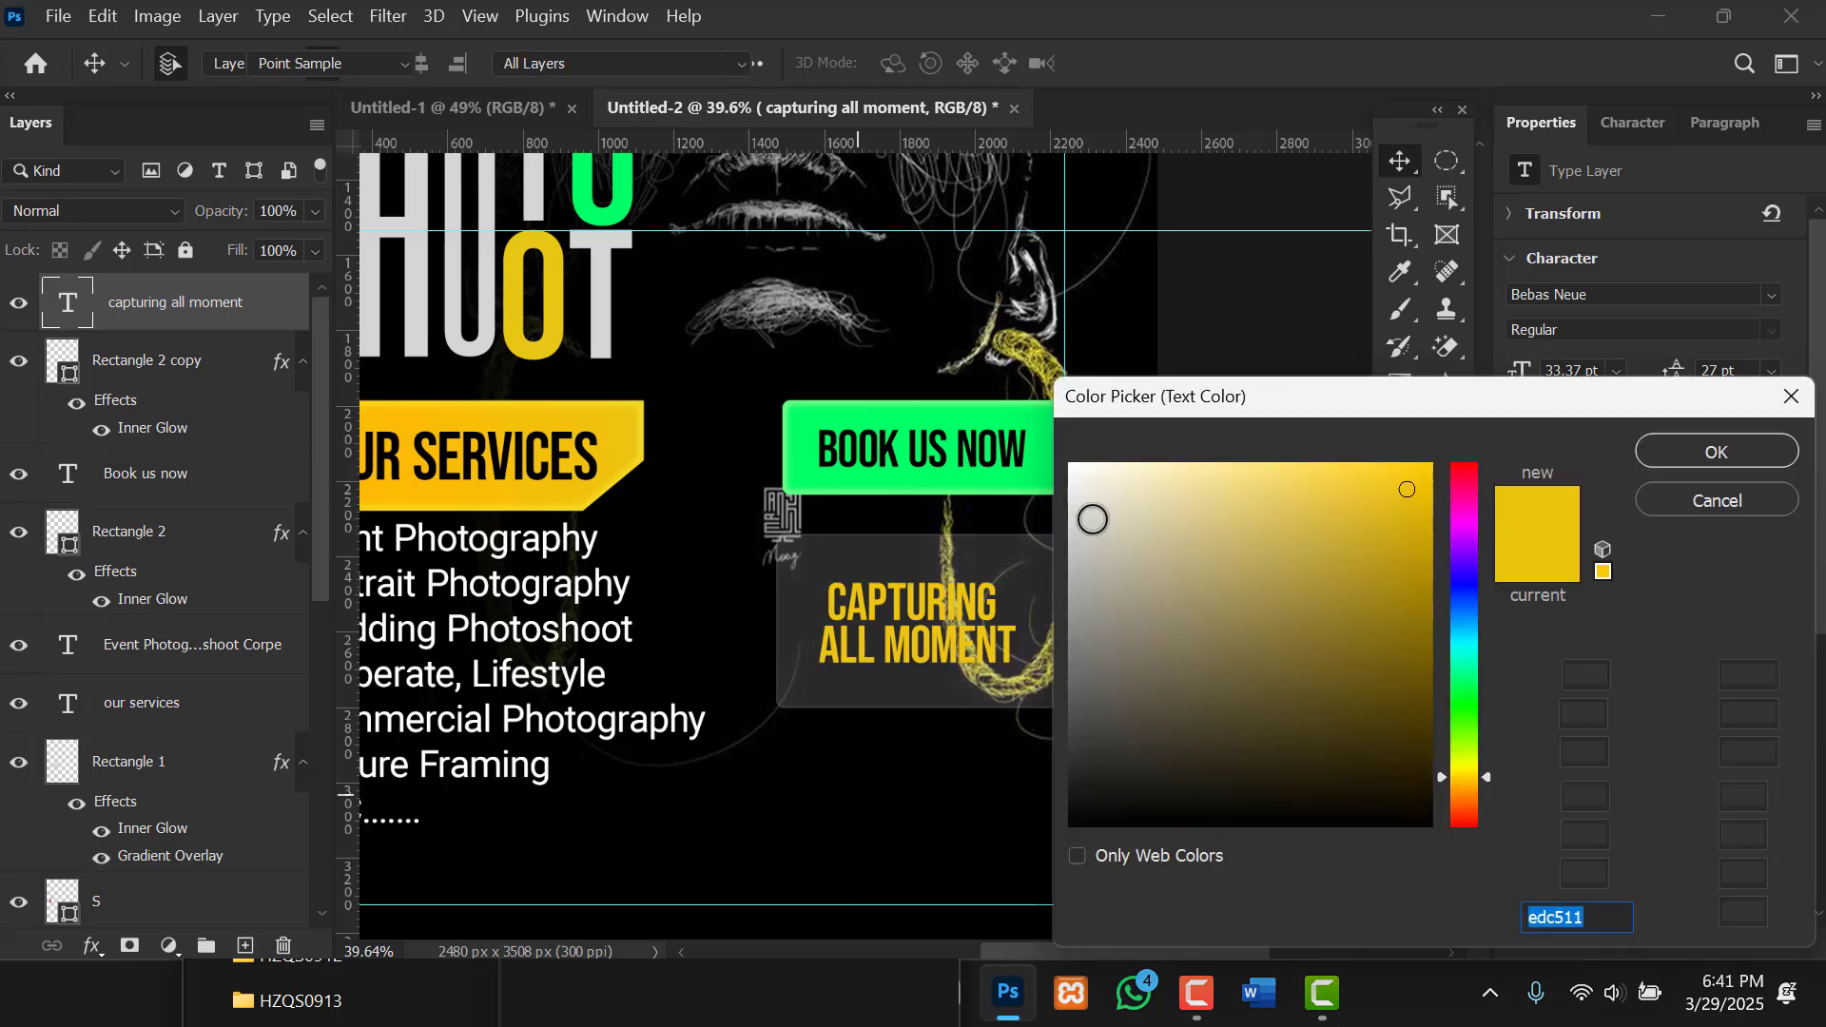
pyautogui.click(1038, 436)
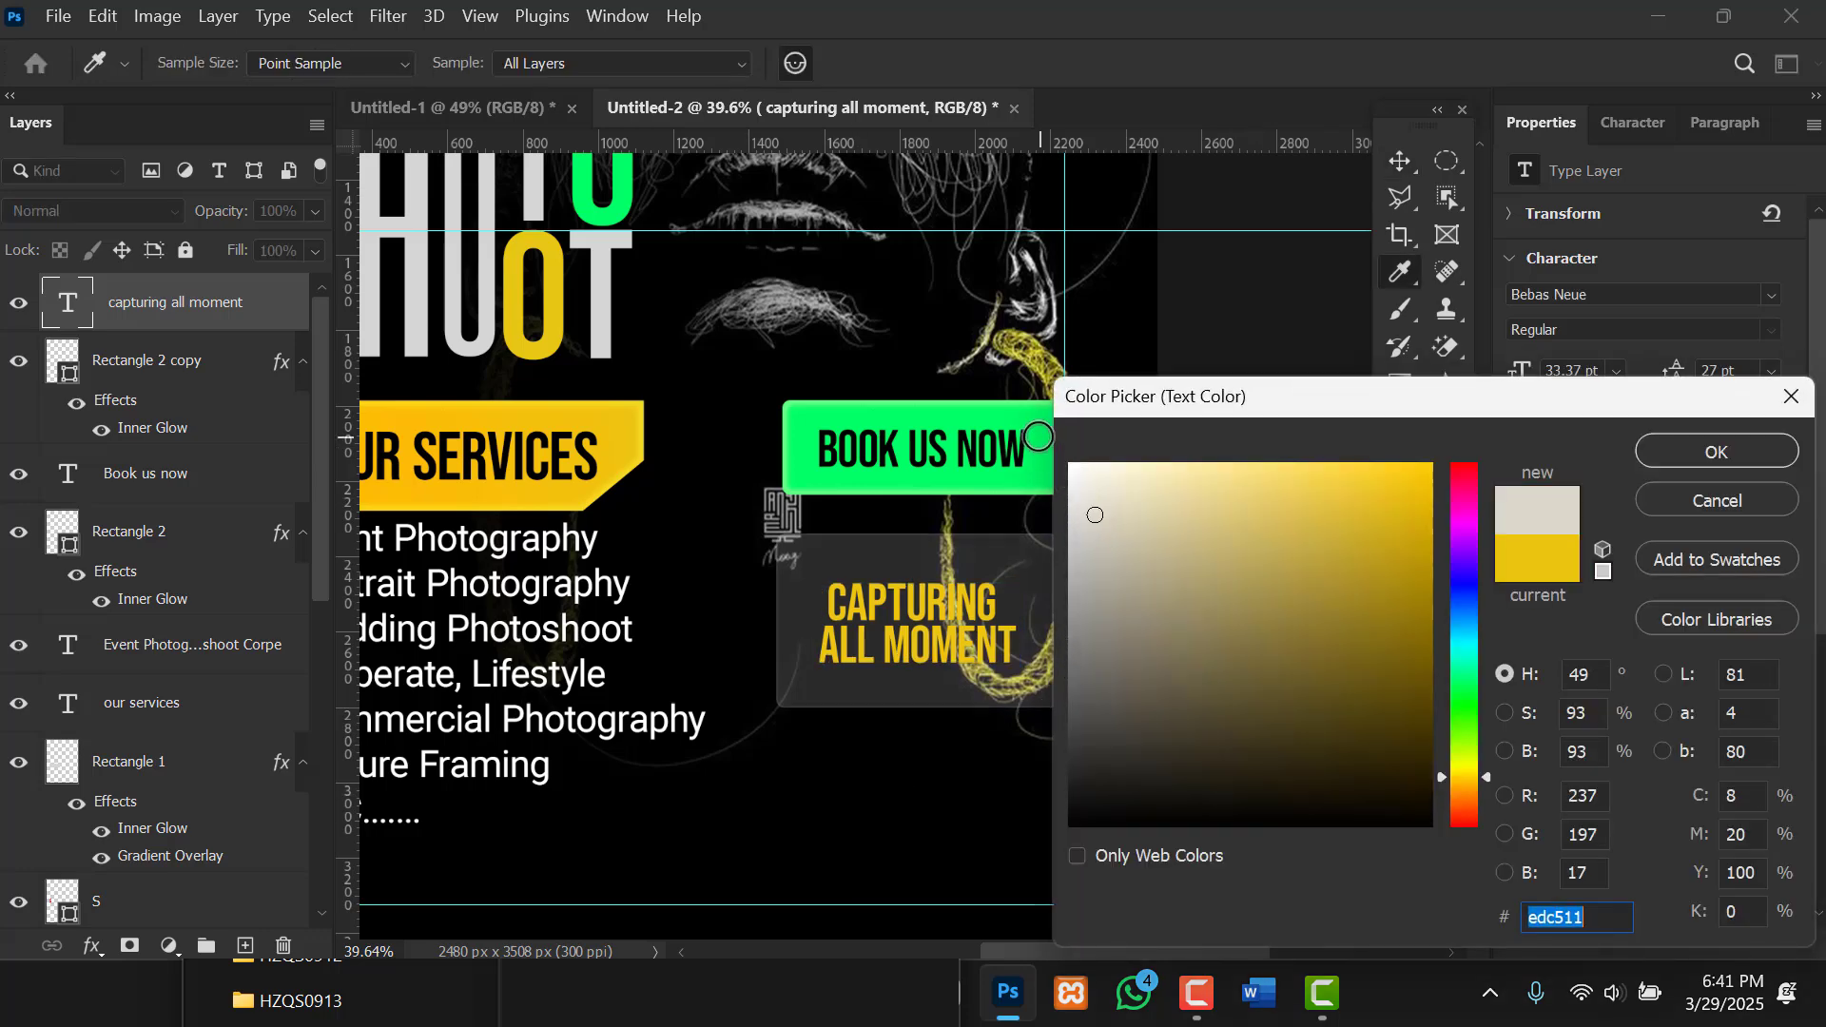
pyautogui.click(1093, 505)
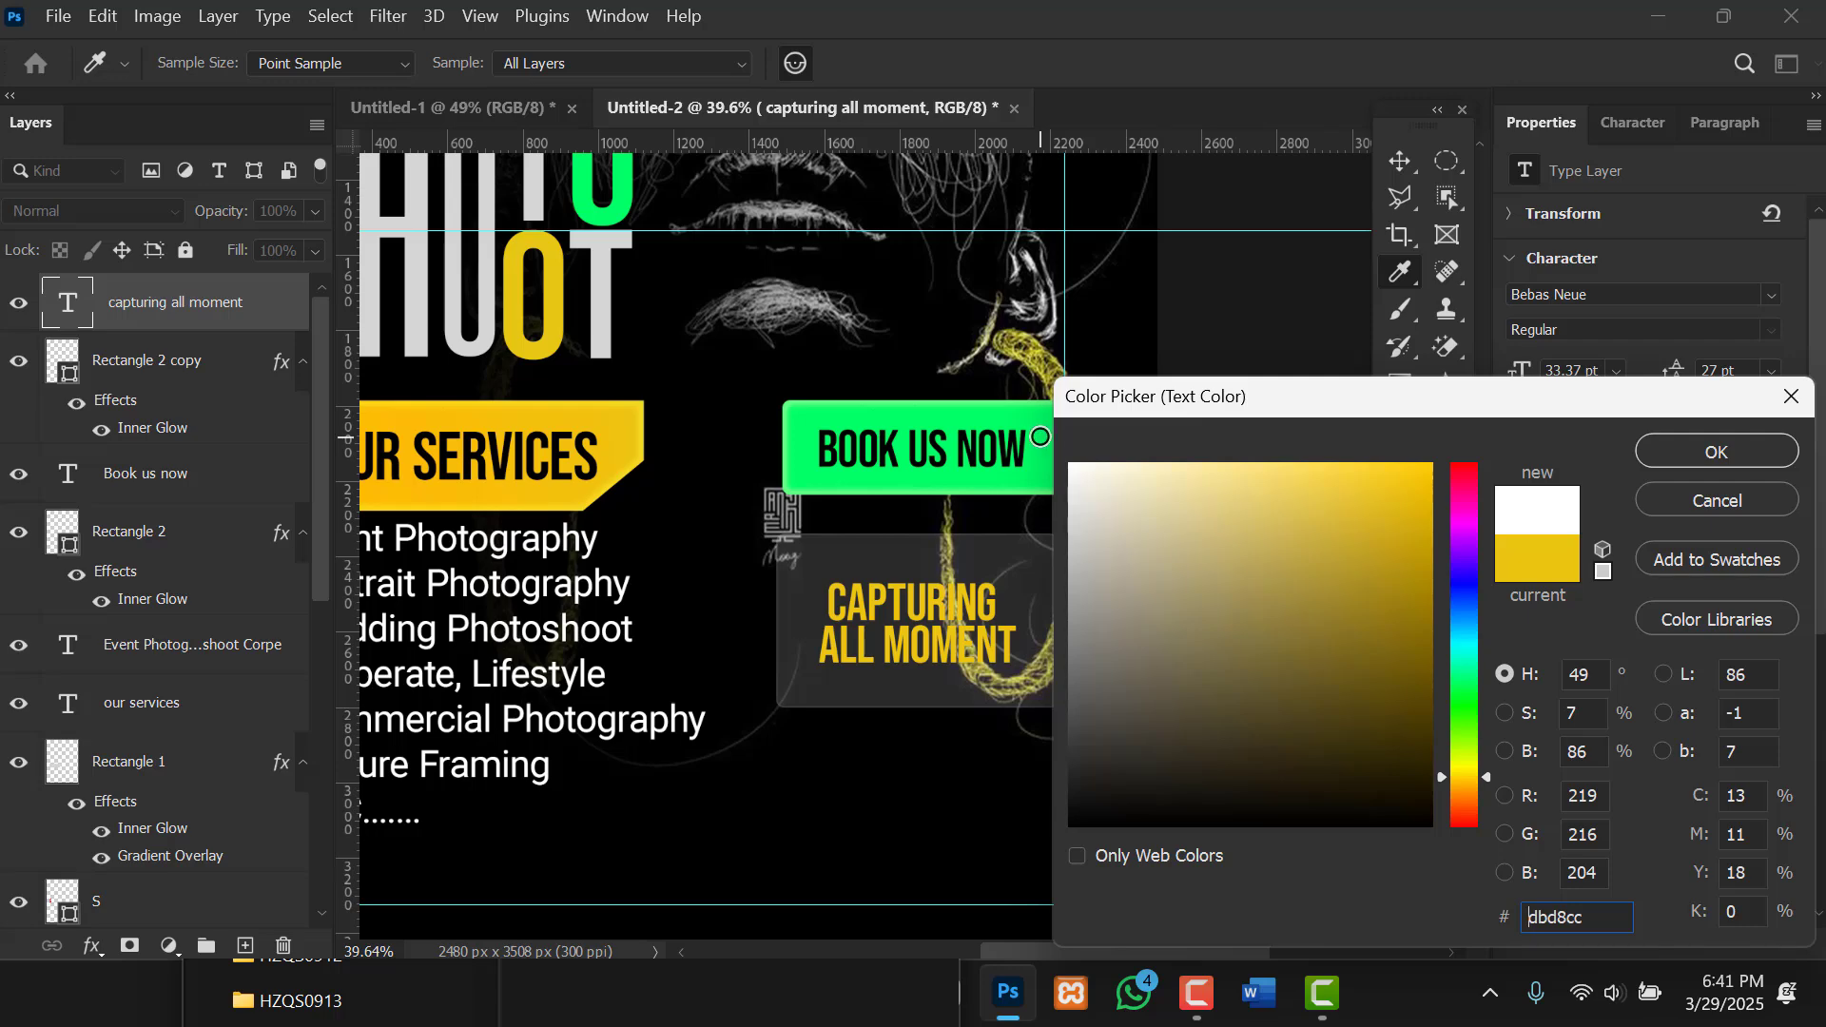
pyautogui.click(1092, 503)
pyautogui.moveTo(1040, 436); pyautogui.dragTo(1039, 436)
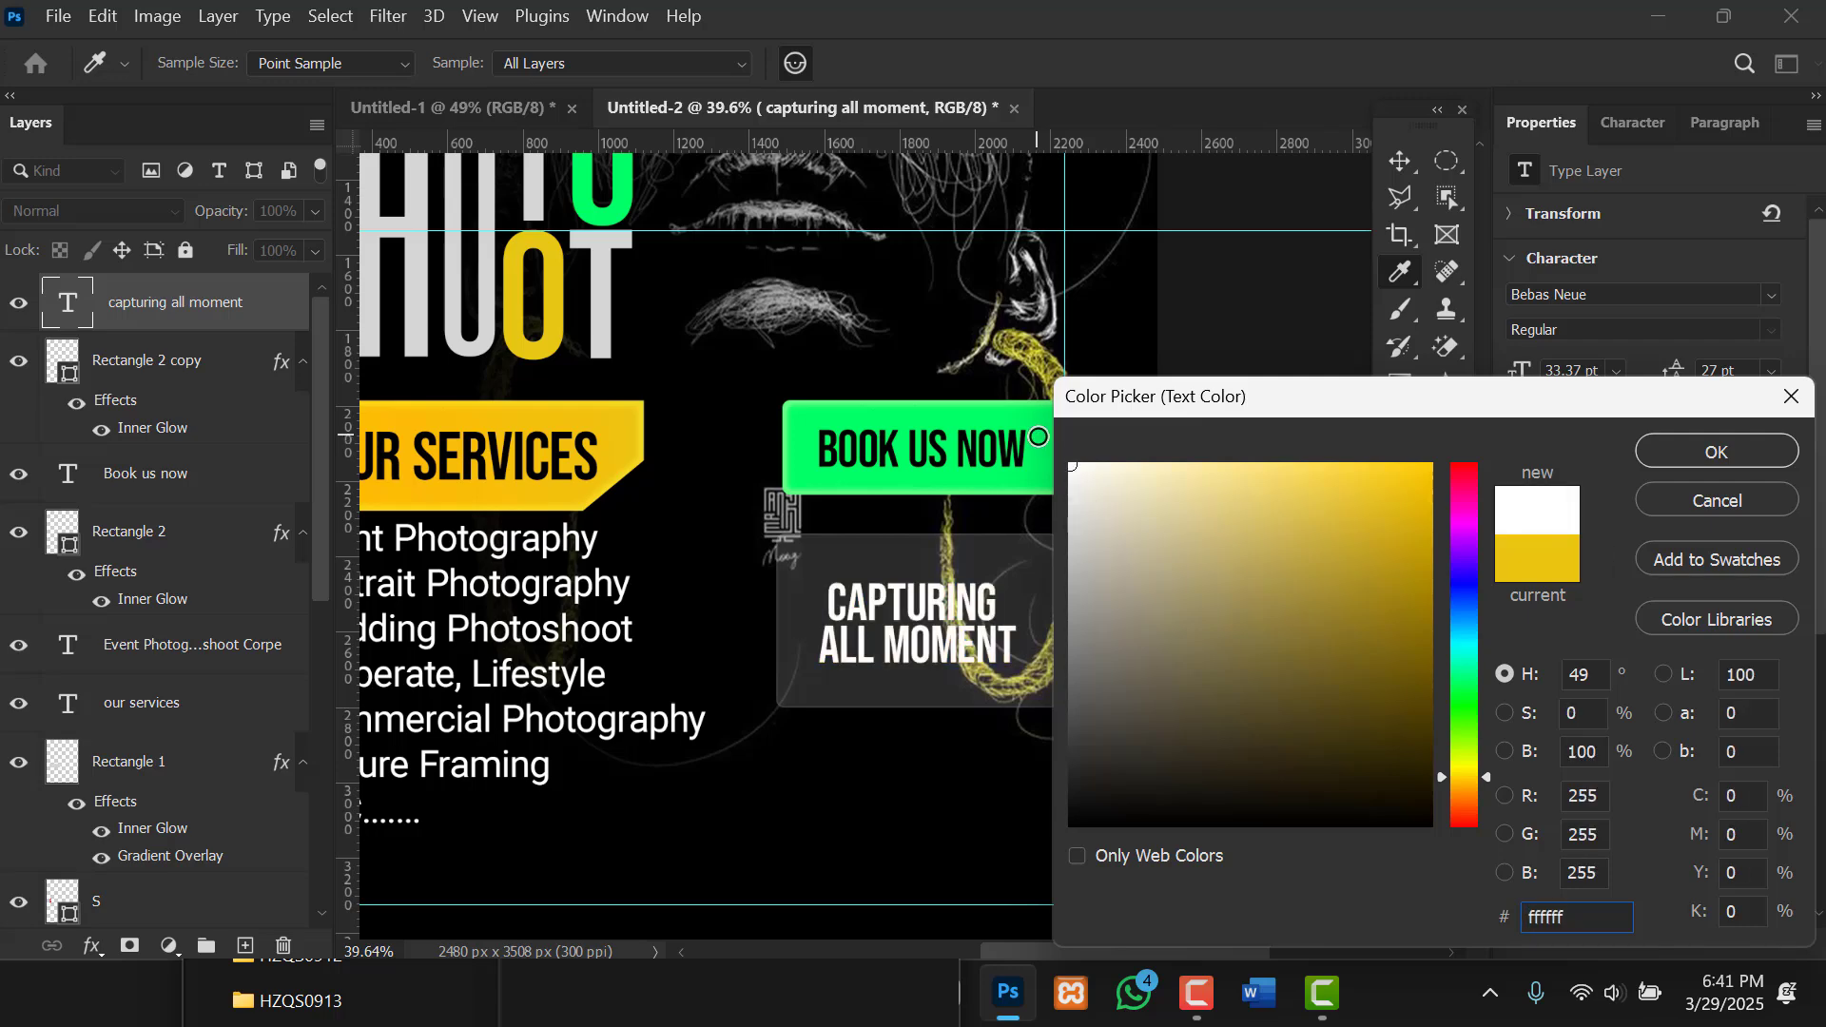
pyautogui.click(1675, 453)
pyautogui.click(863, 700)
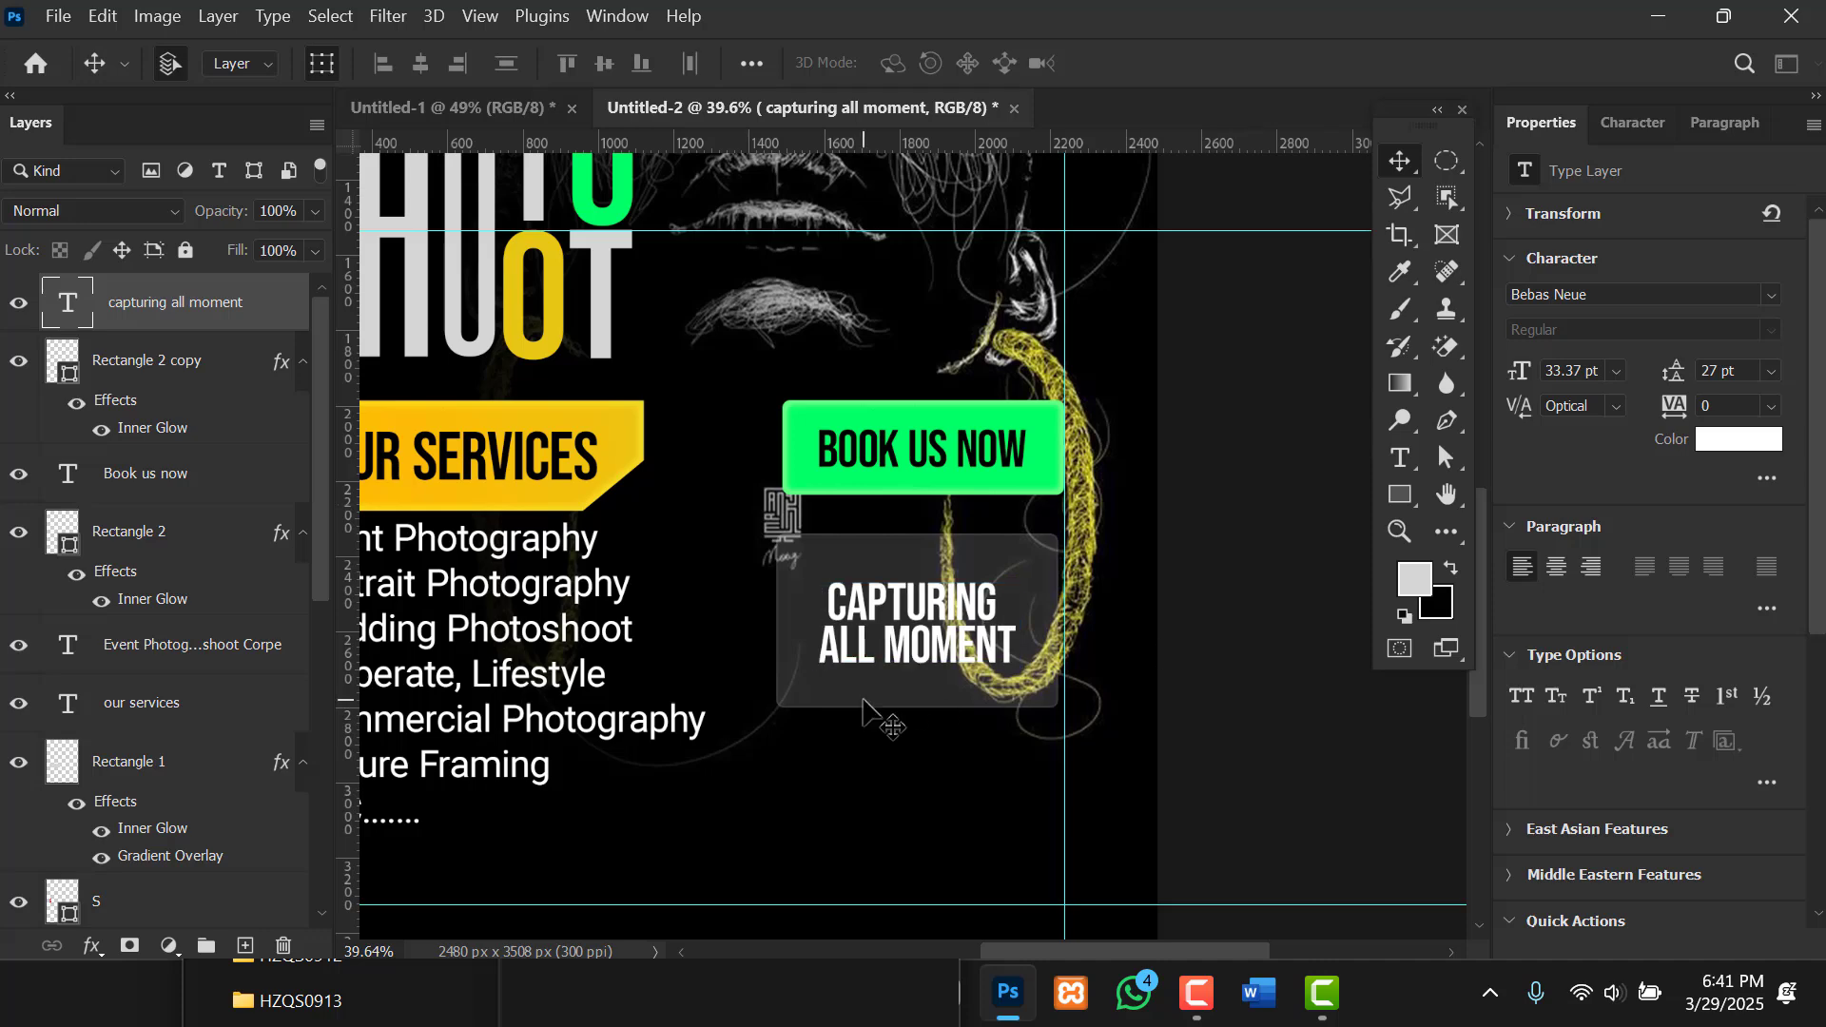
# Draw a light grey rectangle about 384 × 263 px below the CAPTURING ALL MOMENT panel and round its corners to about 26 px.
pyautogui.scroll(5, 863, 700)
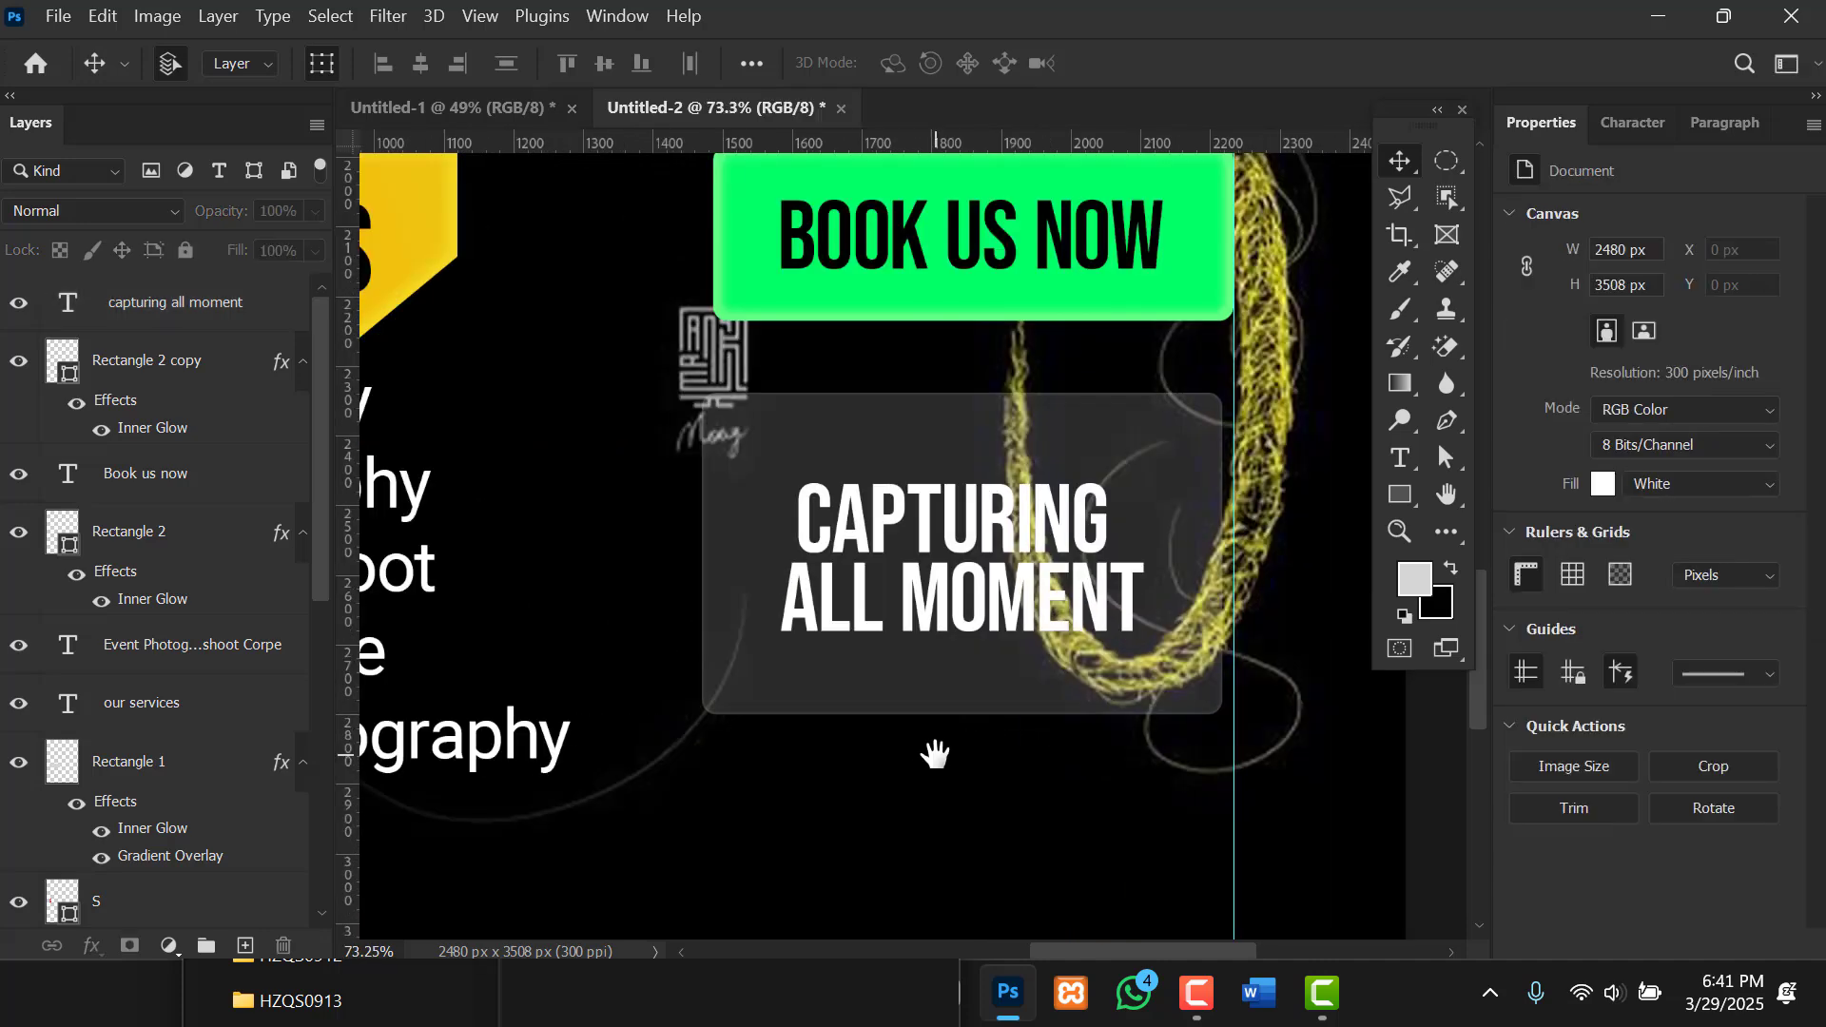
pyautogui.moveTo(936, 749); pyautogui.dragTo(789, 537)
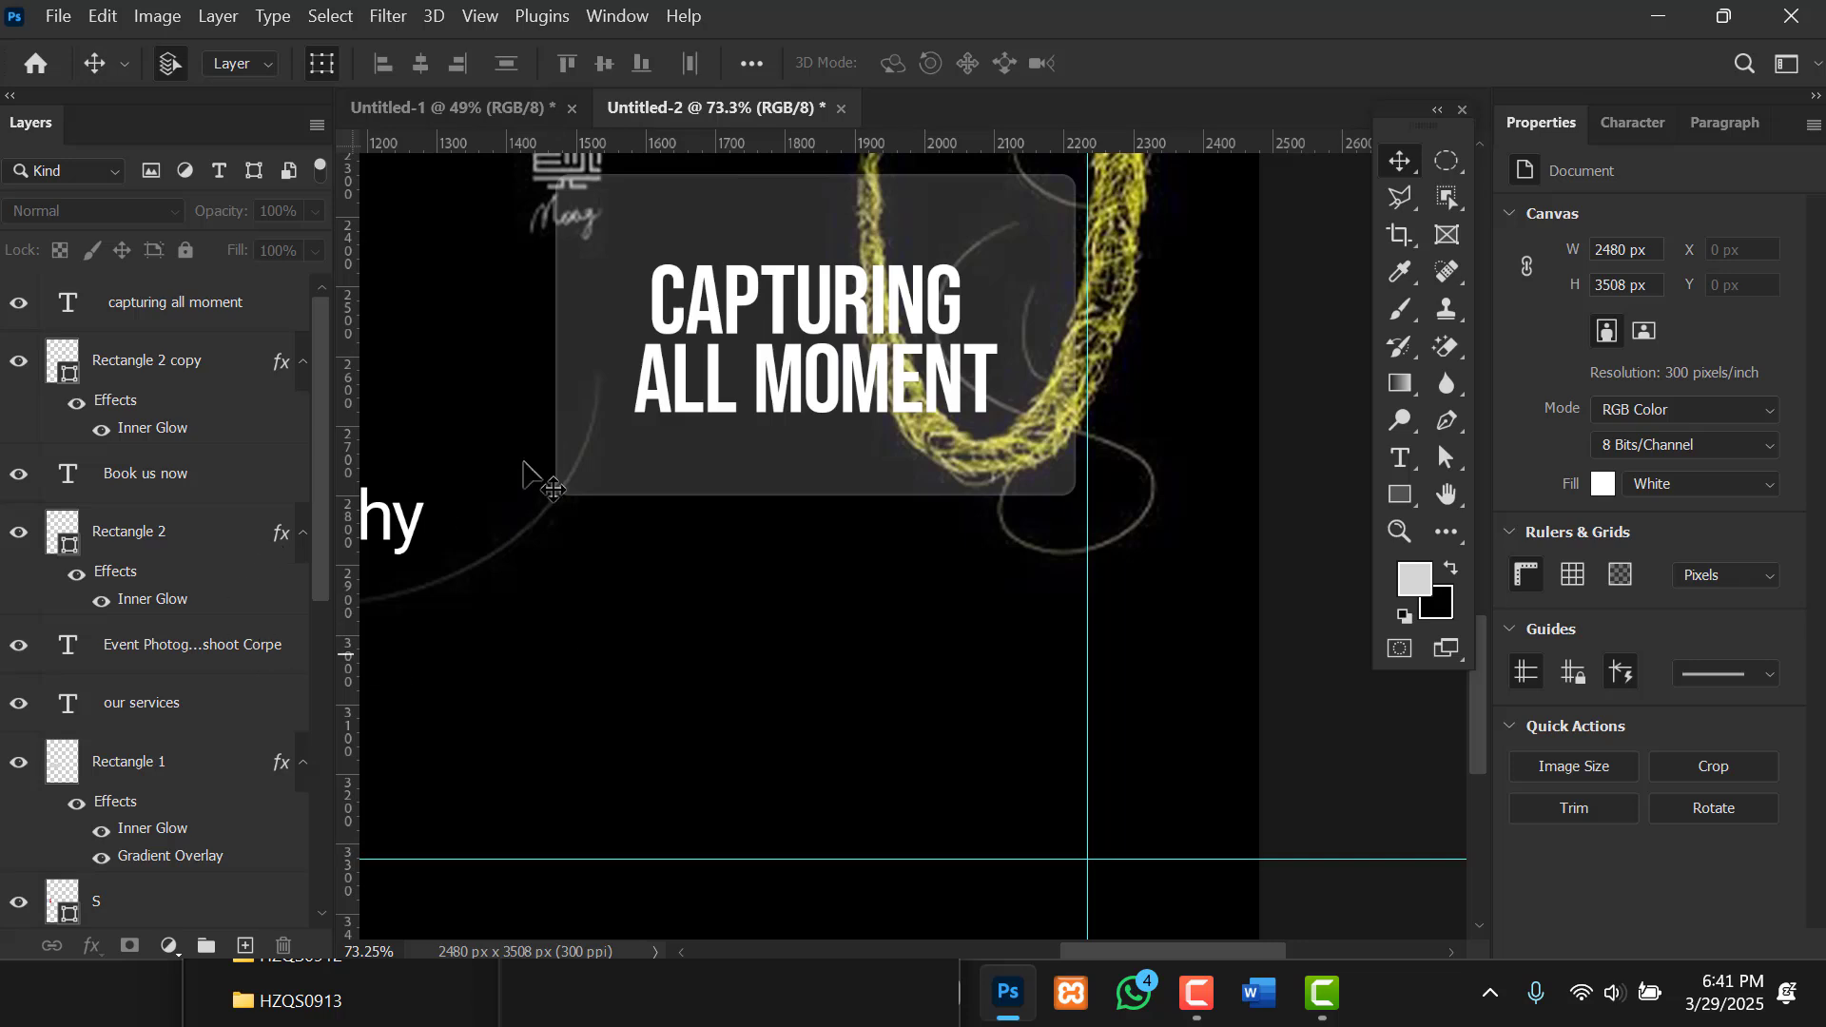
pyautogui.click(668, 459)
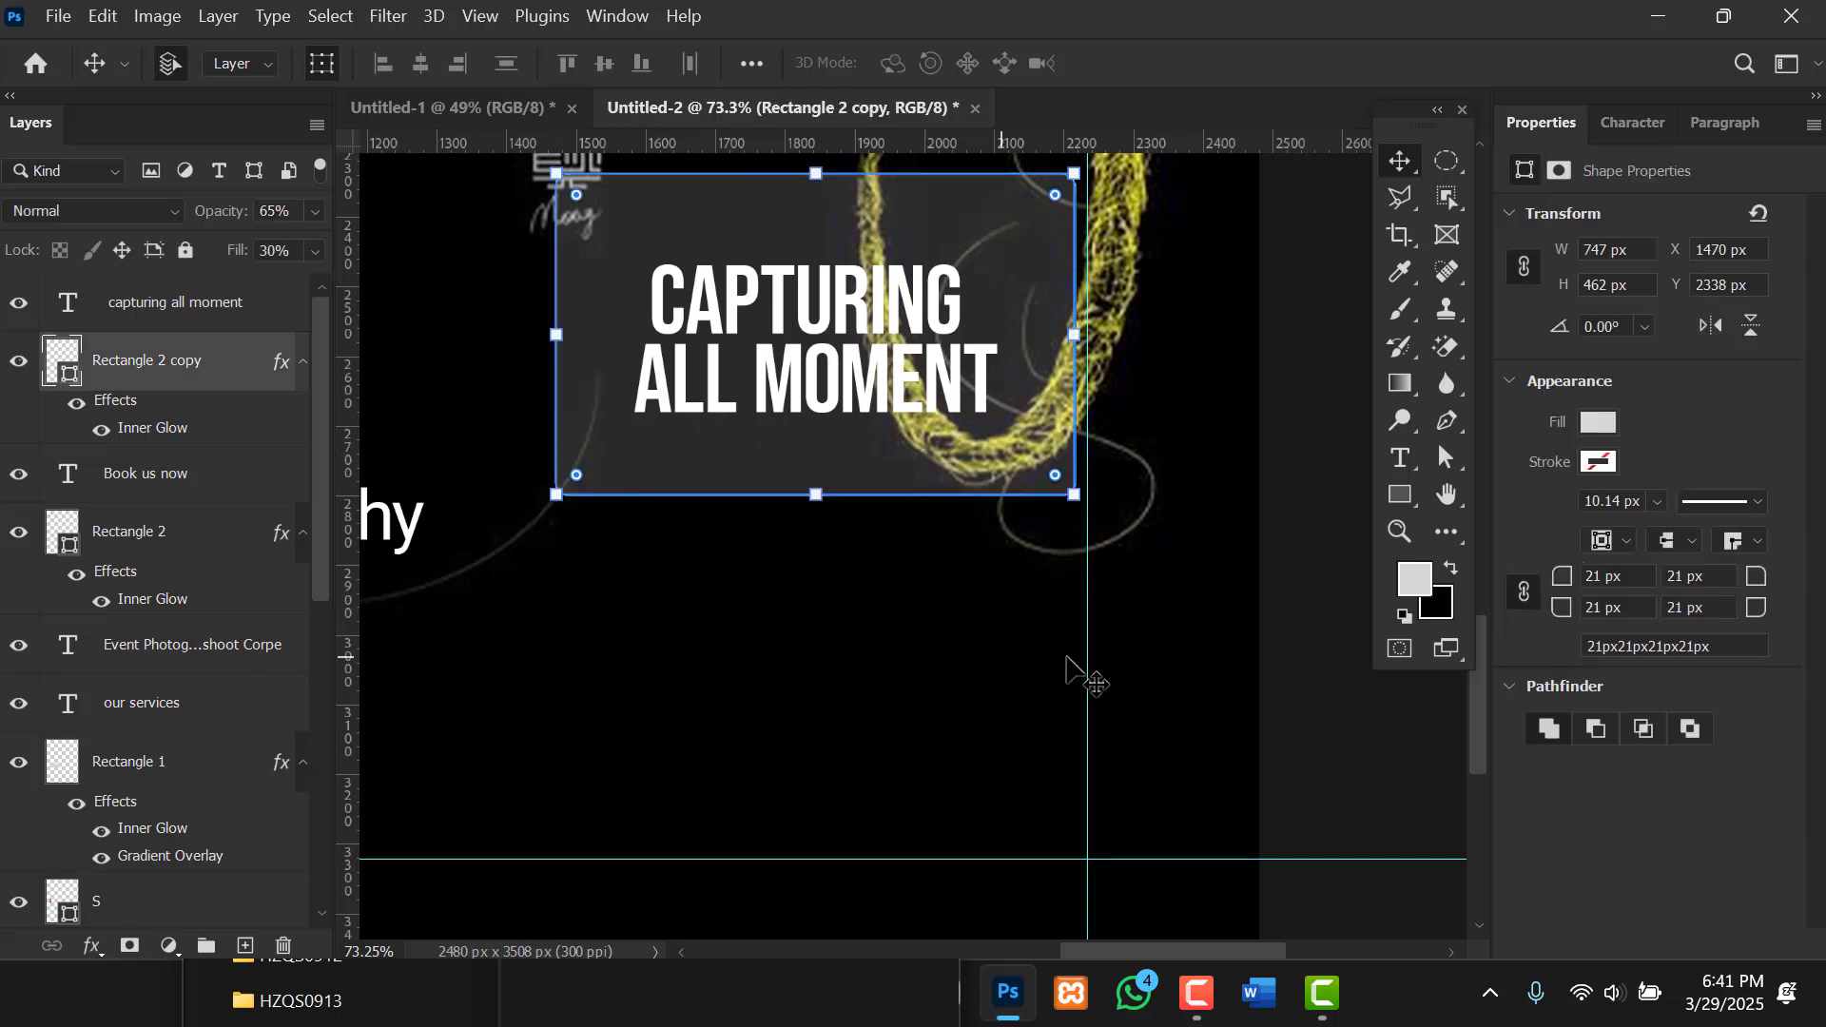
pyautogui.click(1396, 496)
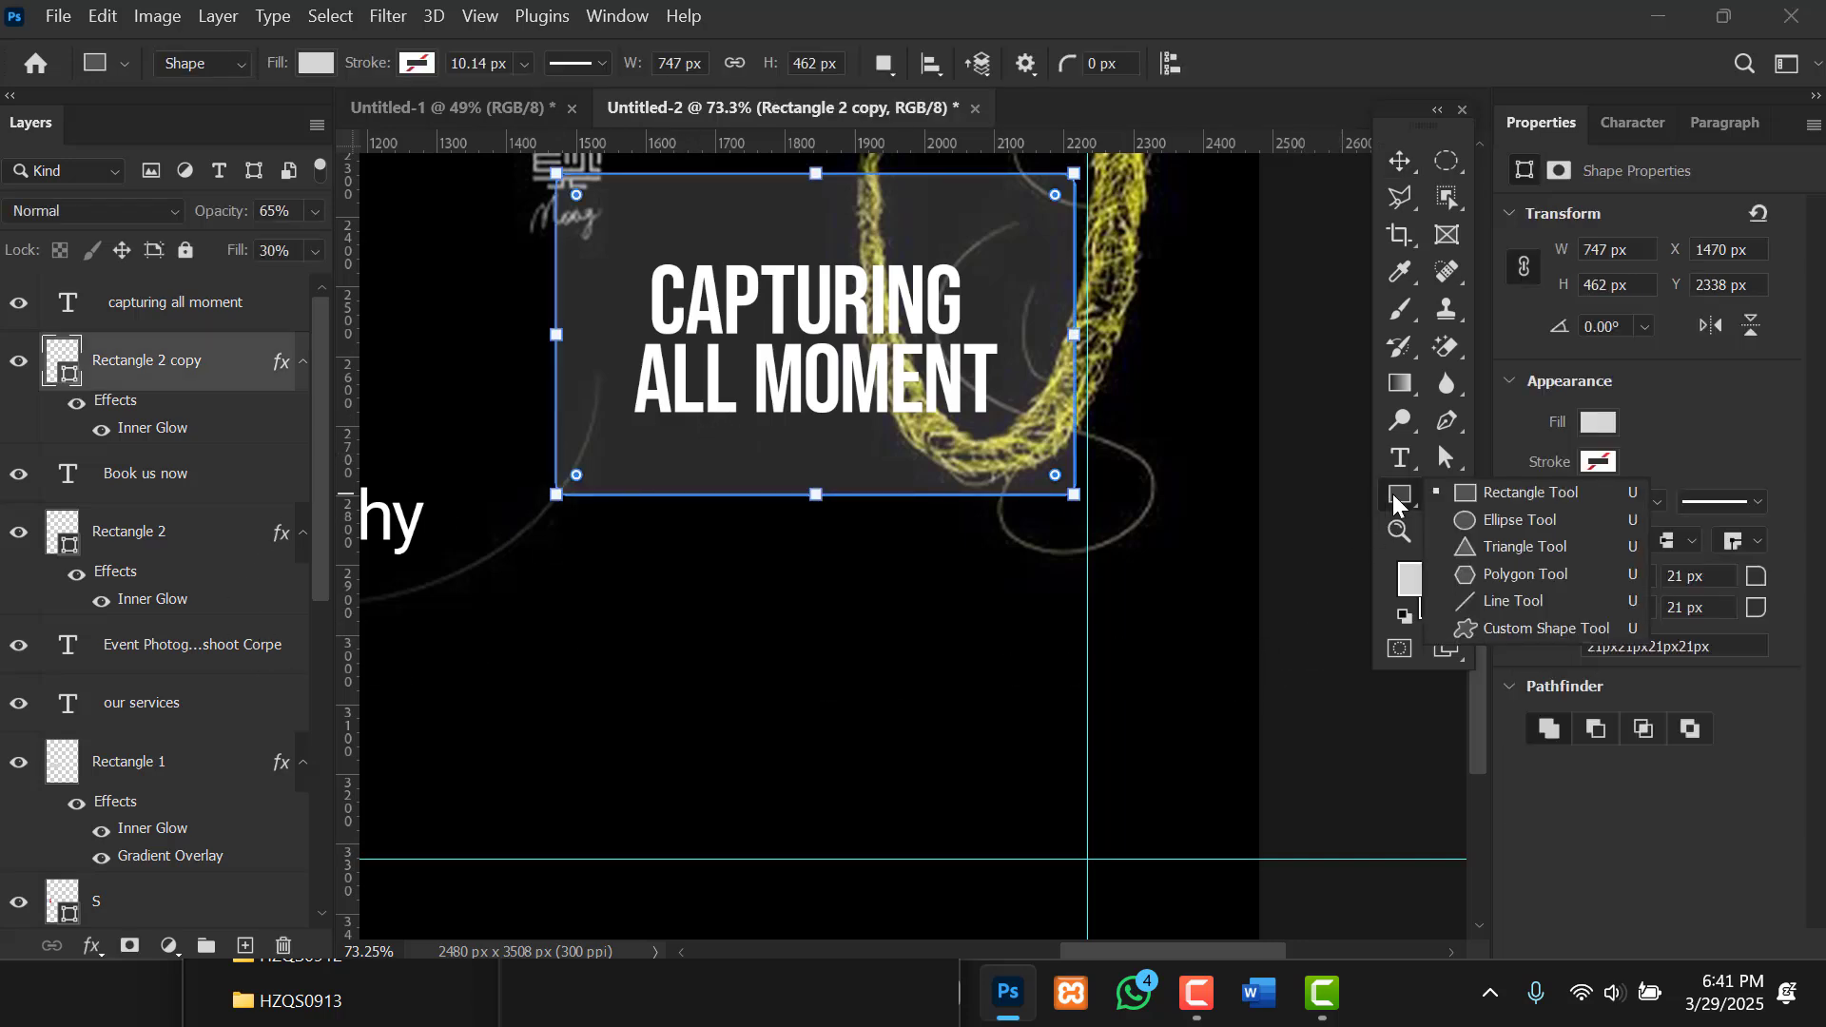
pyautogui.click(1455, 495)
pyautogui.moveTo(690, 562)
pyautogui.mouseDown()
pyautogui.moveTo(750, 644)
pyautogui.moveTo(957, 745)
pyautogui.mouseUp()
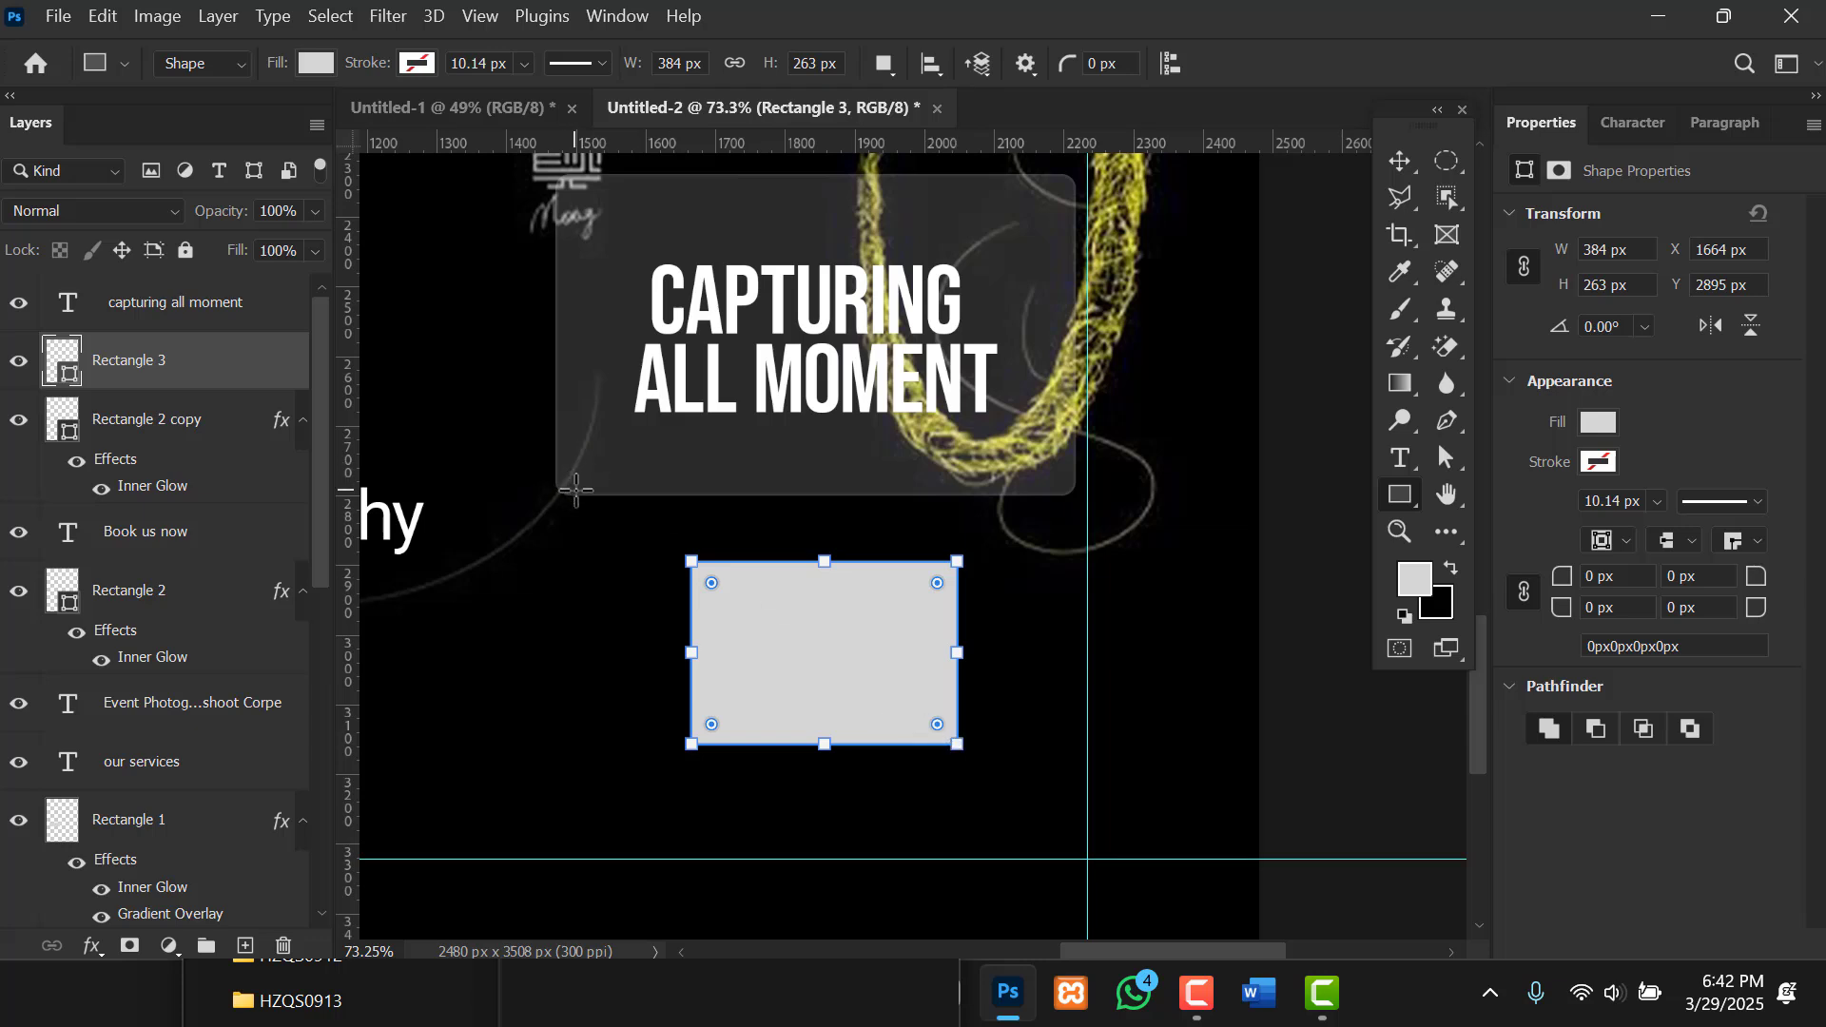
pyautogui.moveTo(712, 584); pyautogui.dragTo(701, 584)
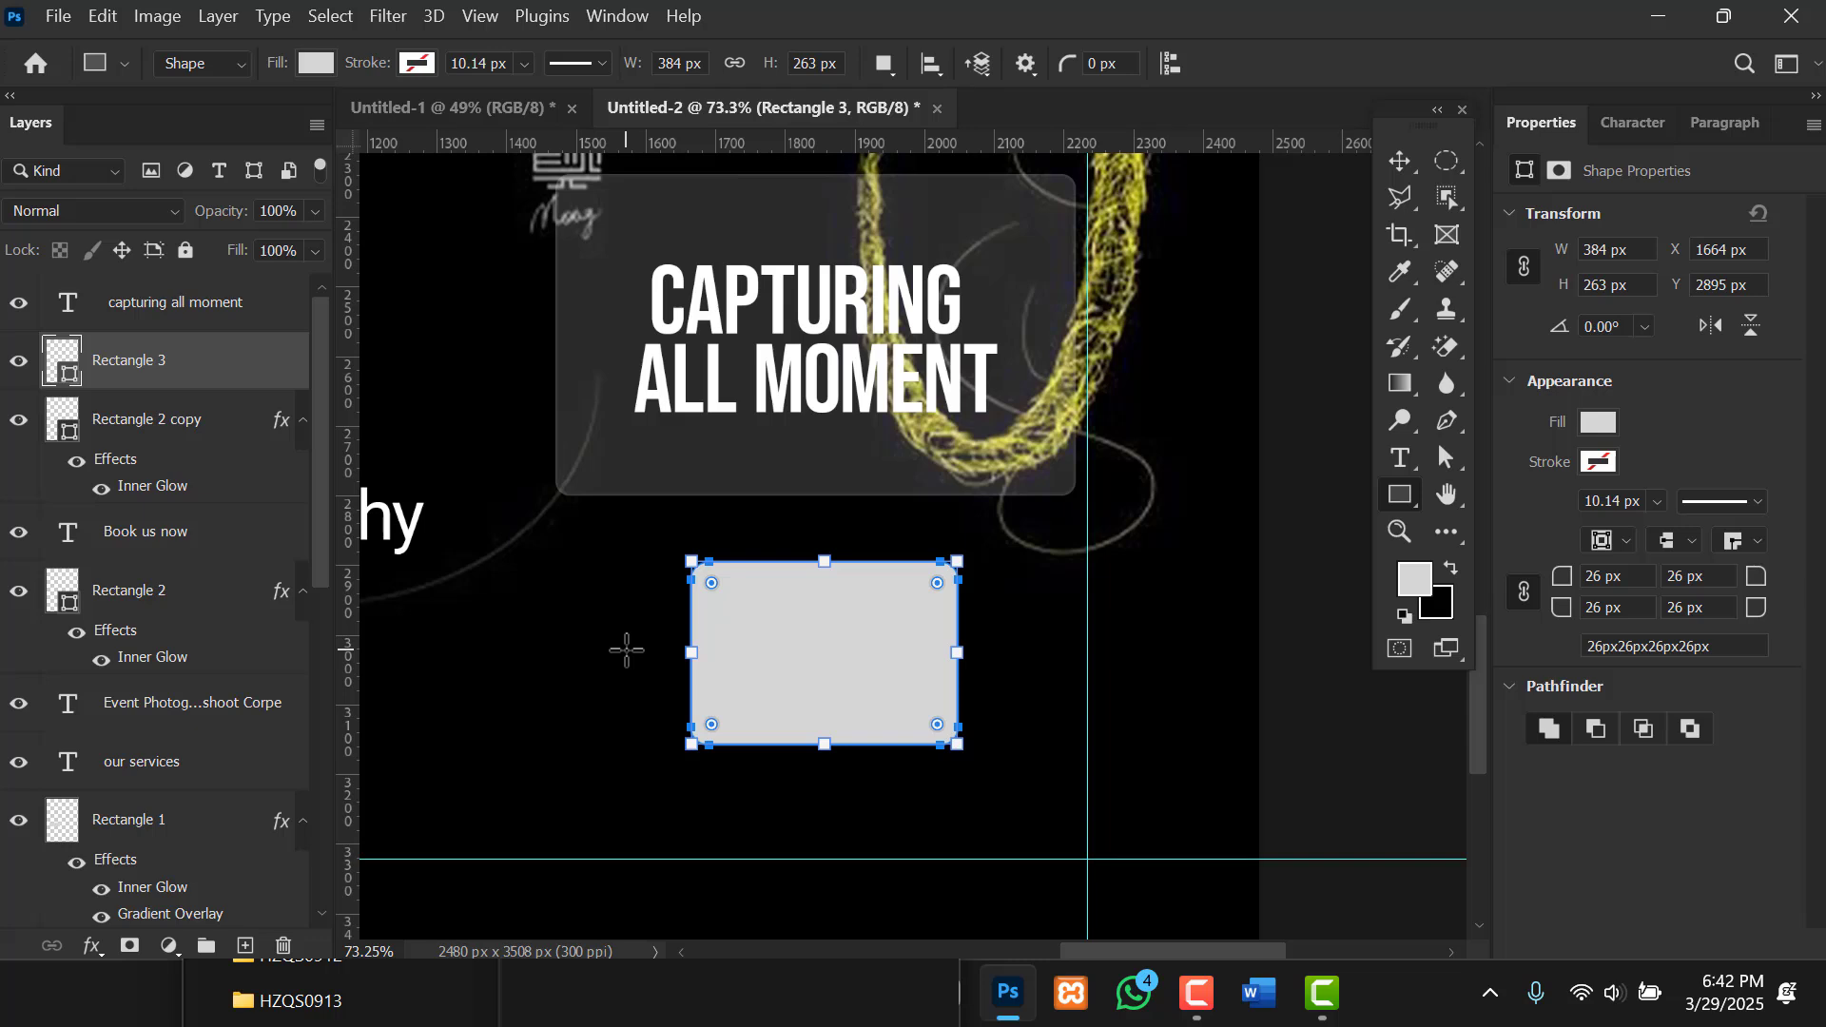
pyautogui.press('v')
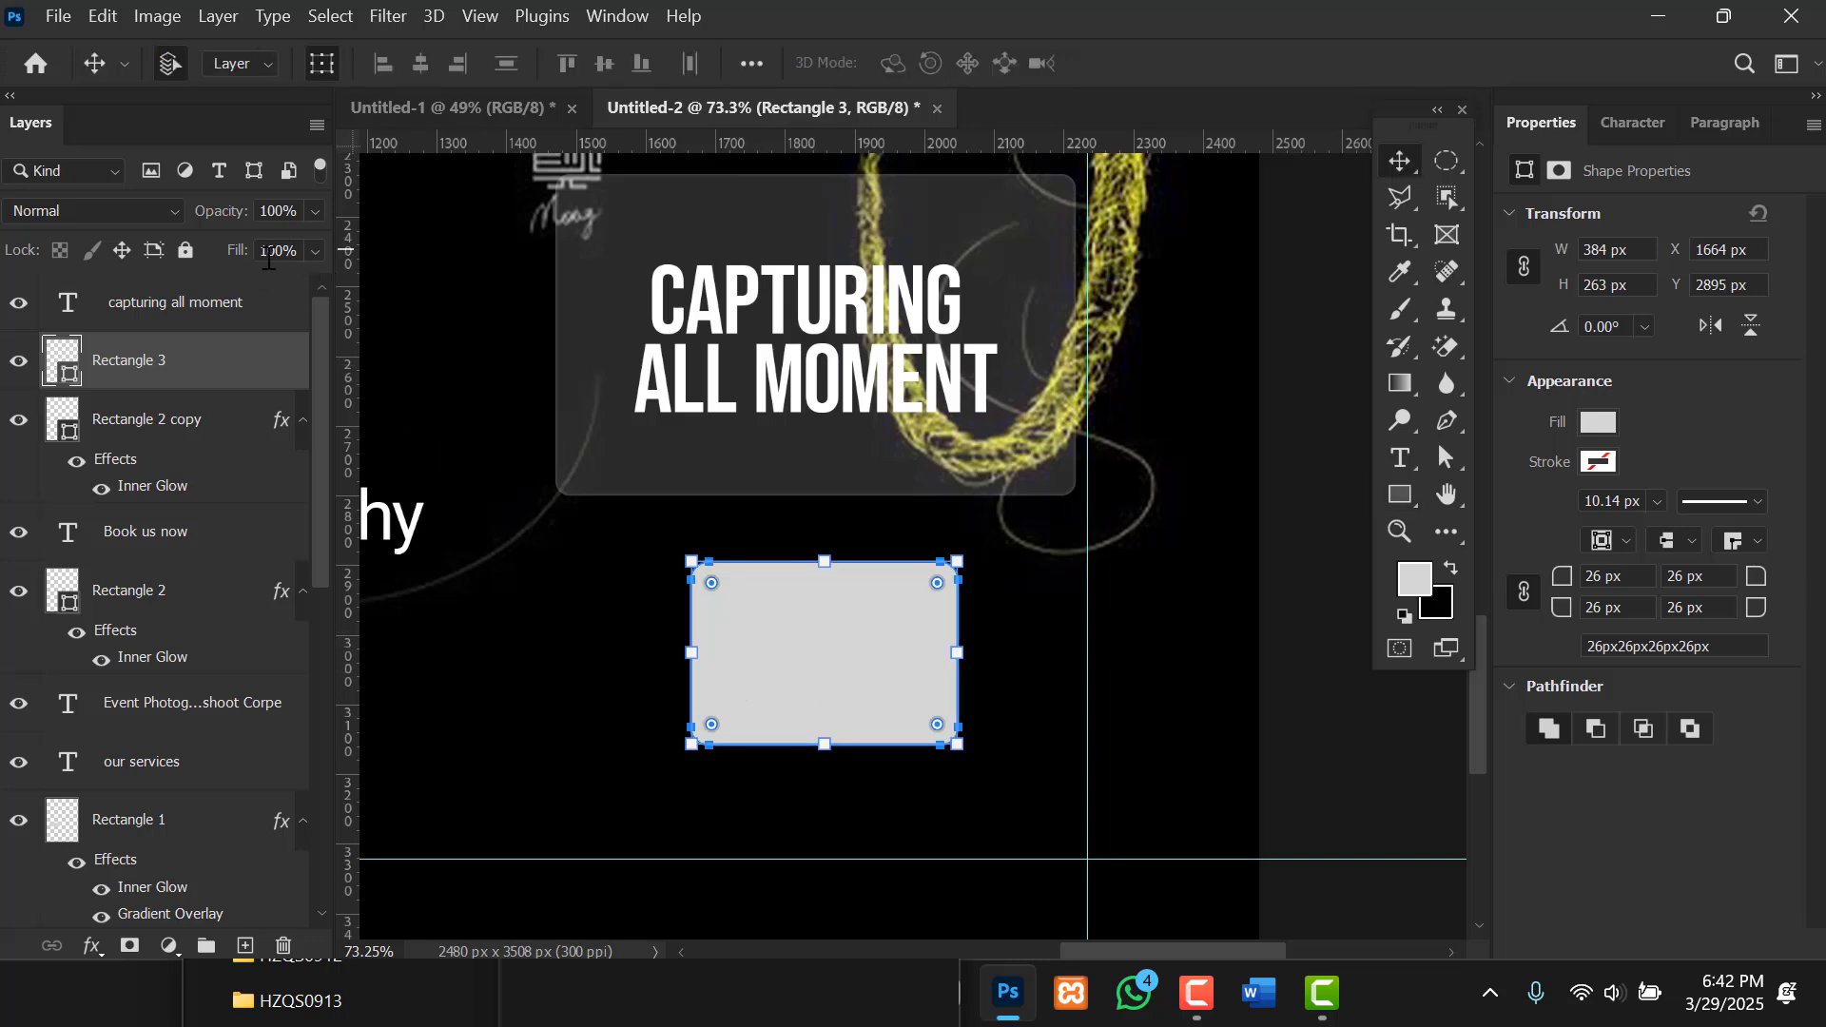
# Lower the small grey rectangle's fill to 34% and its opacity to 50%, and leave it selected.
pyautogui.click(316, 253)
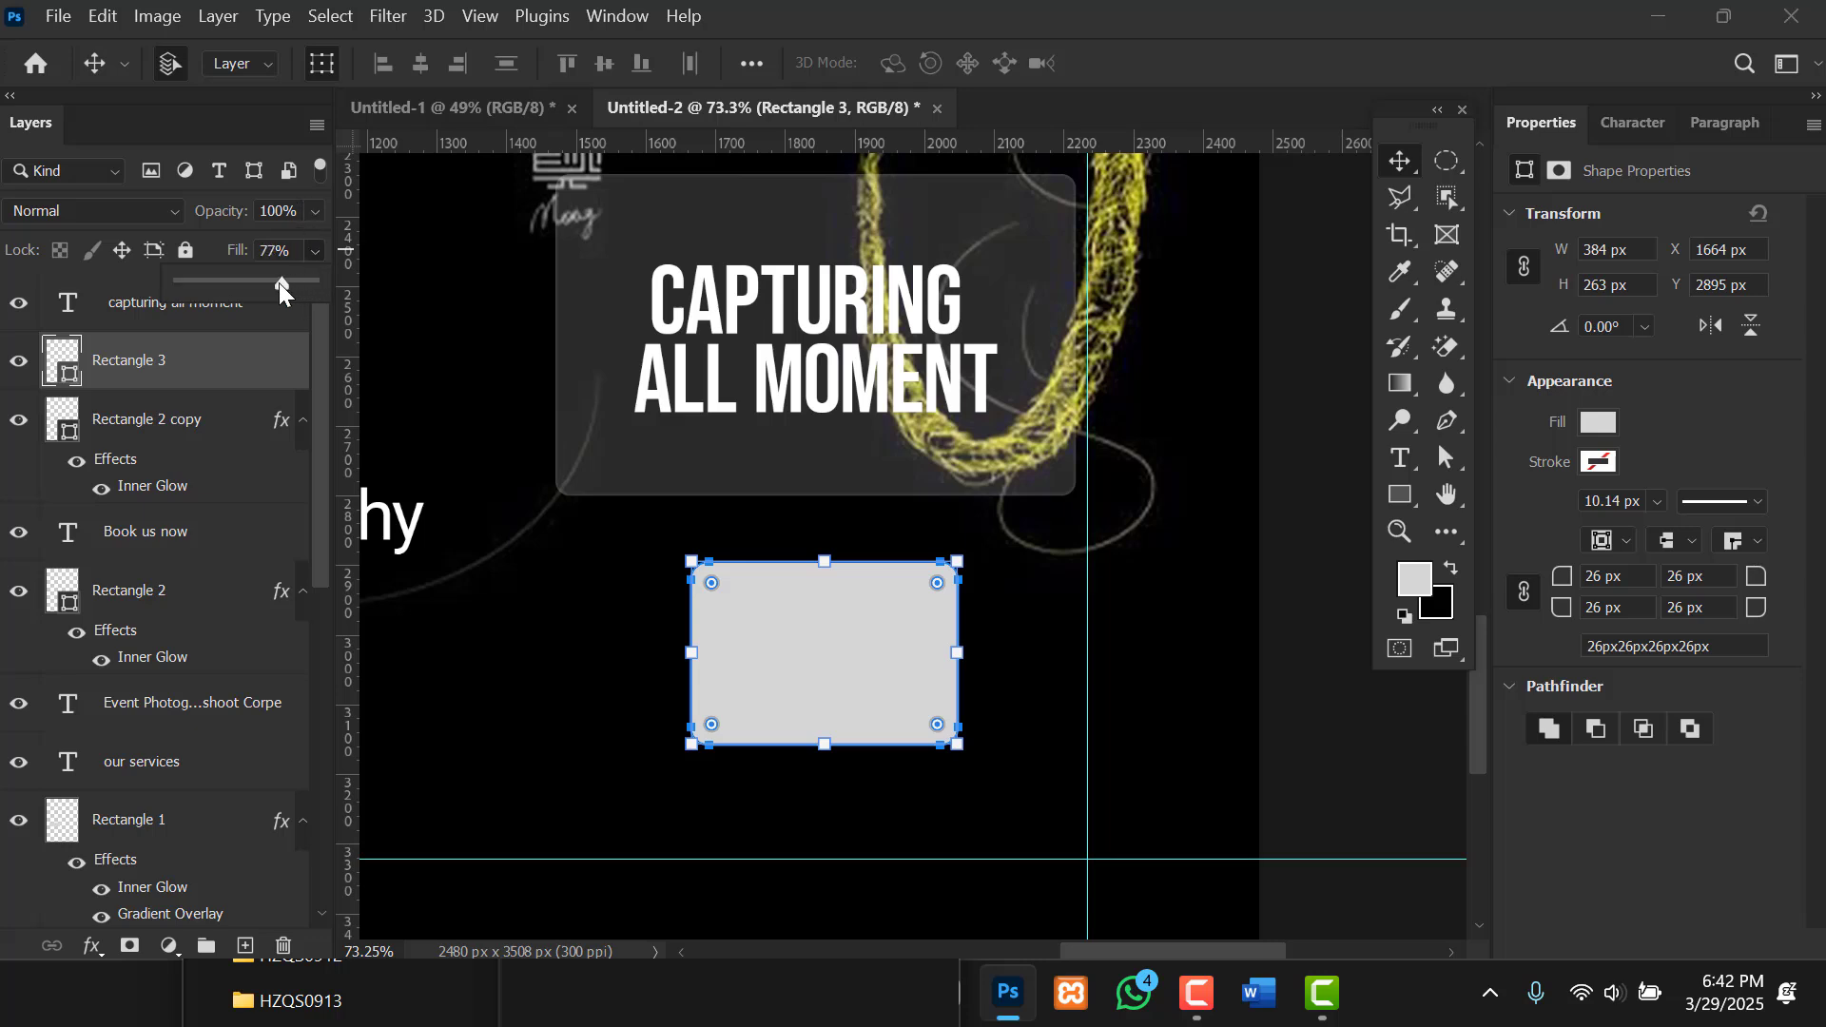
pyautogui.moveTo(238, 282); pyautogui.dragTo(226, 282)
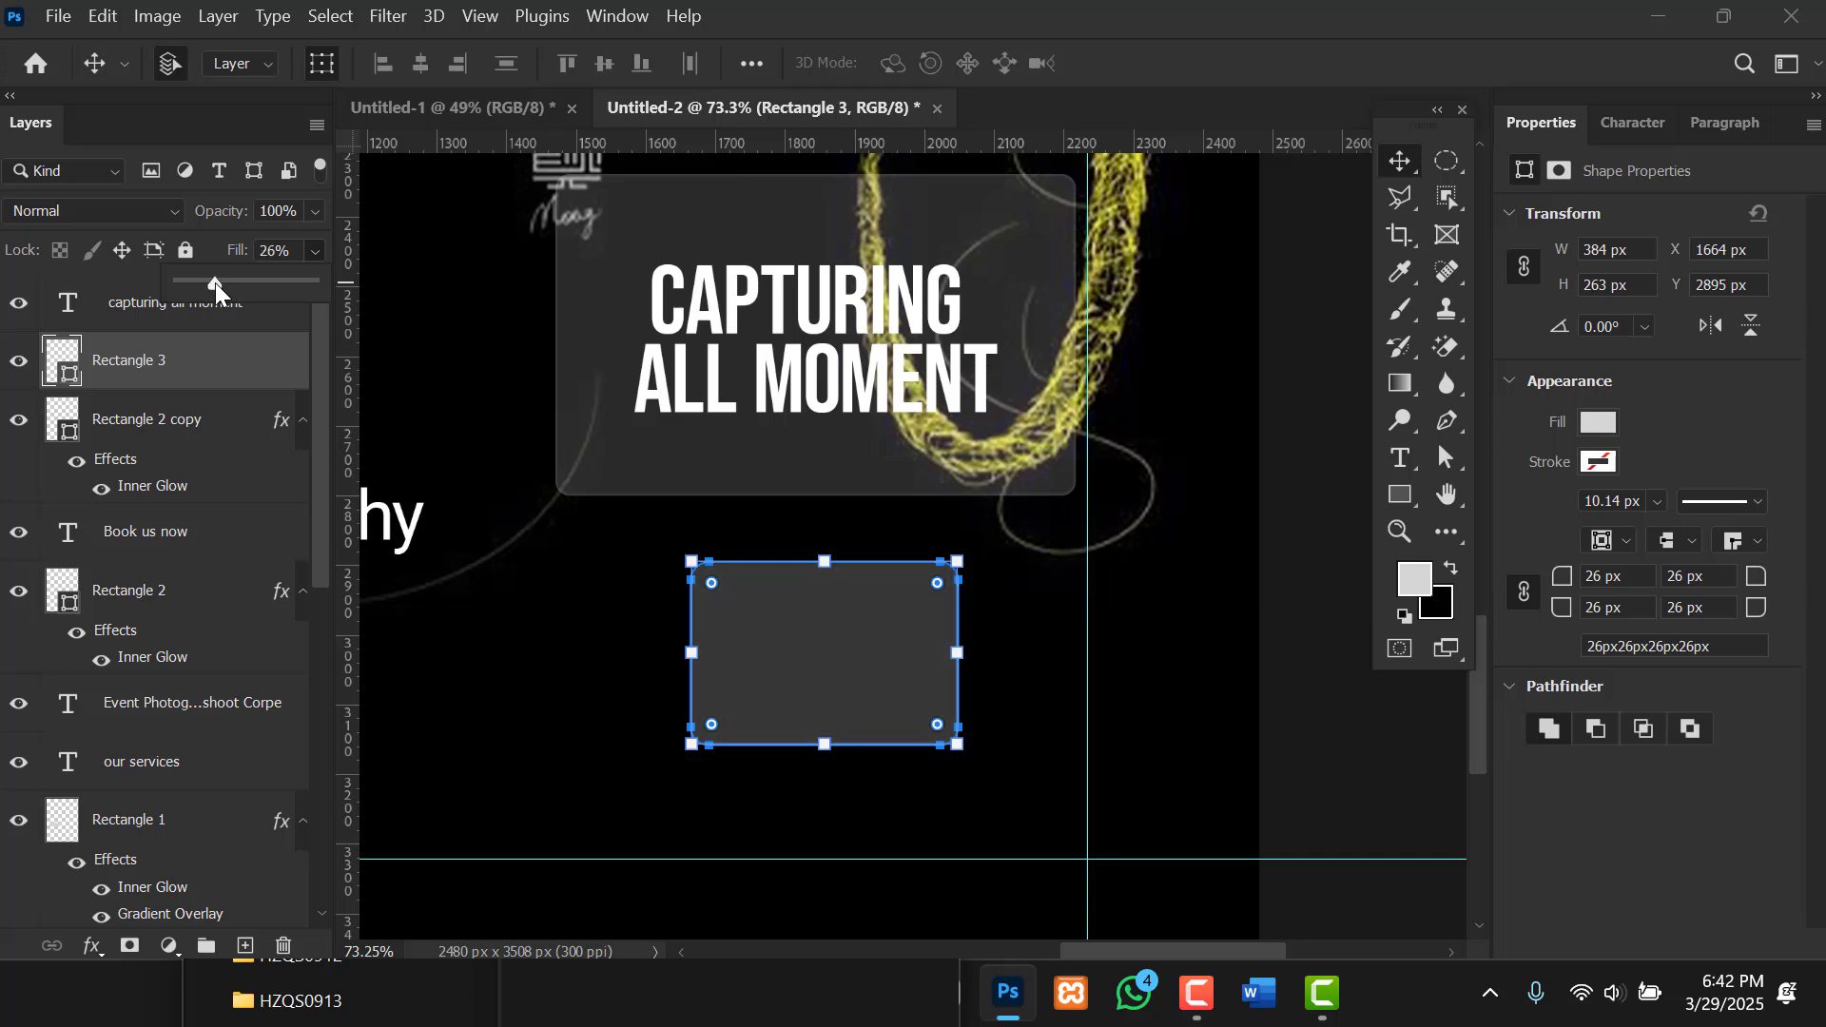
pyautogui.moveTo(214, 283); pyautogui.dragTo(225, 285)
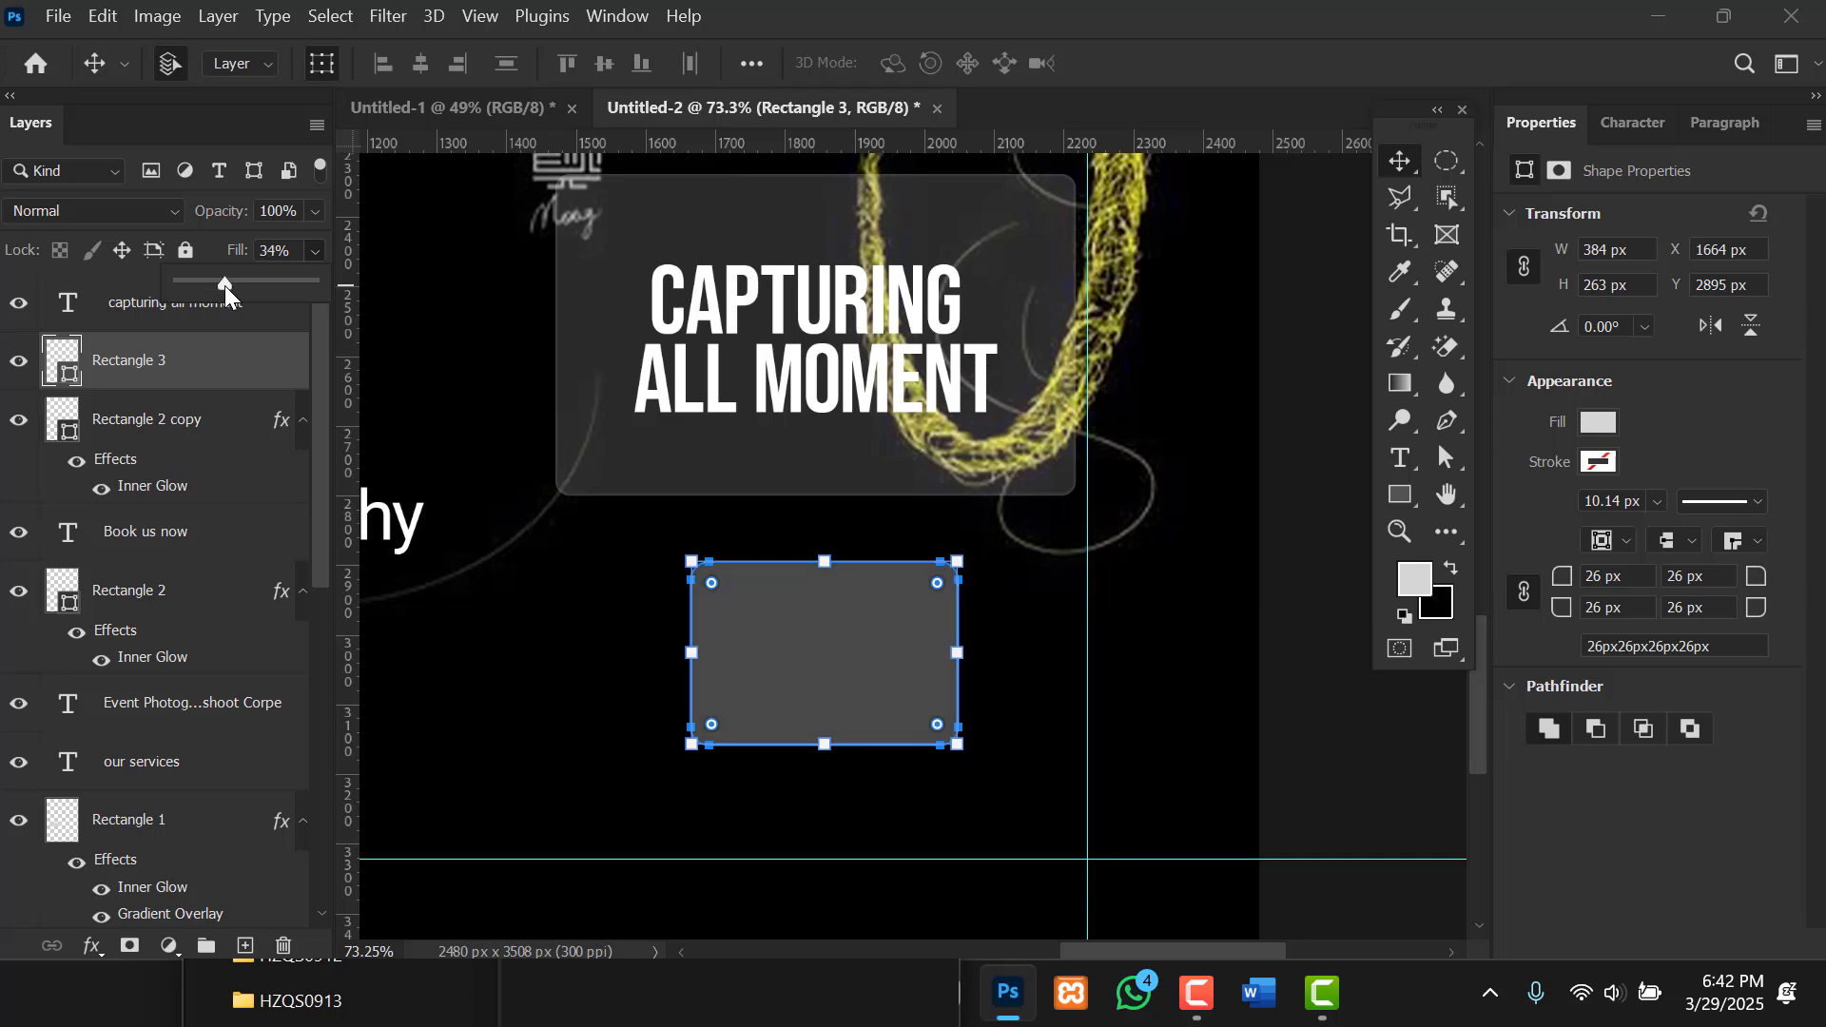
pyautogui.click(314, 213)
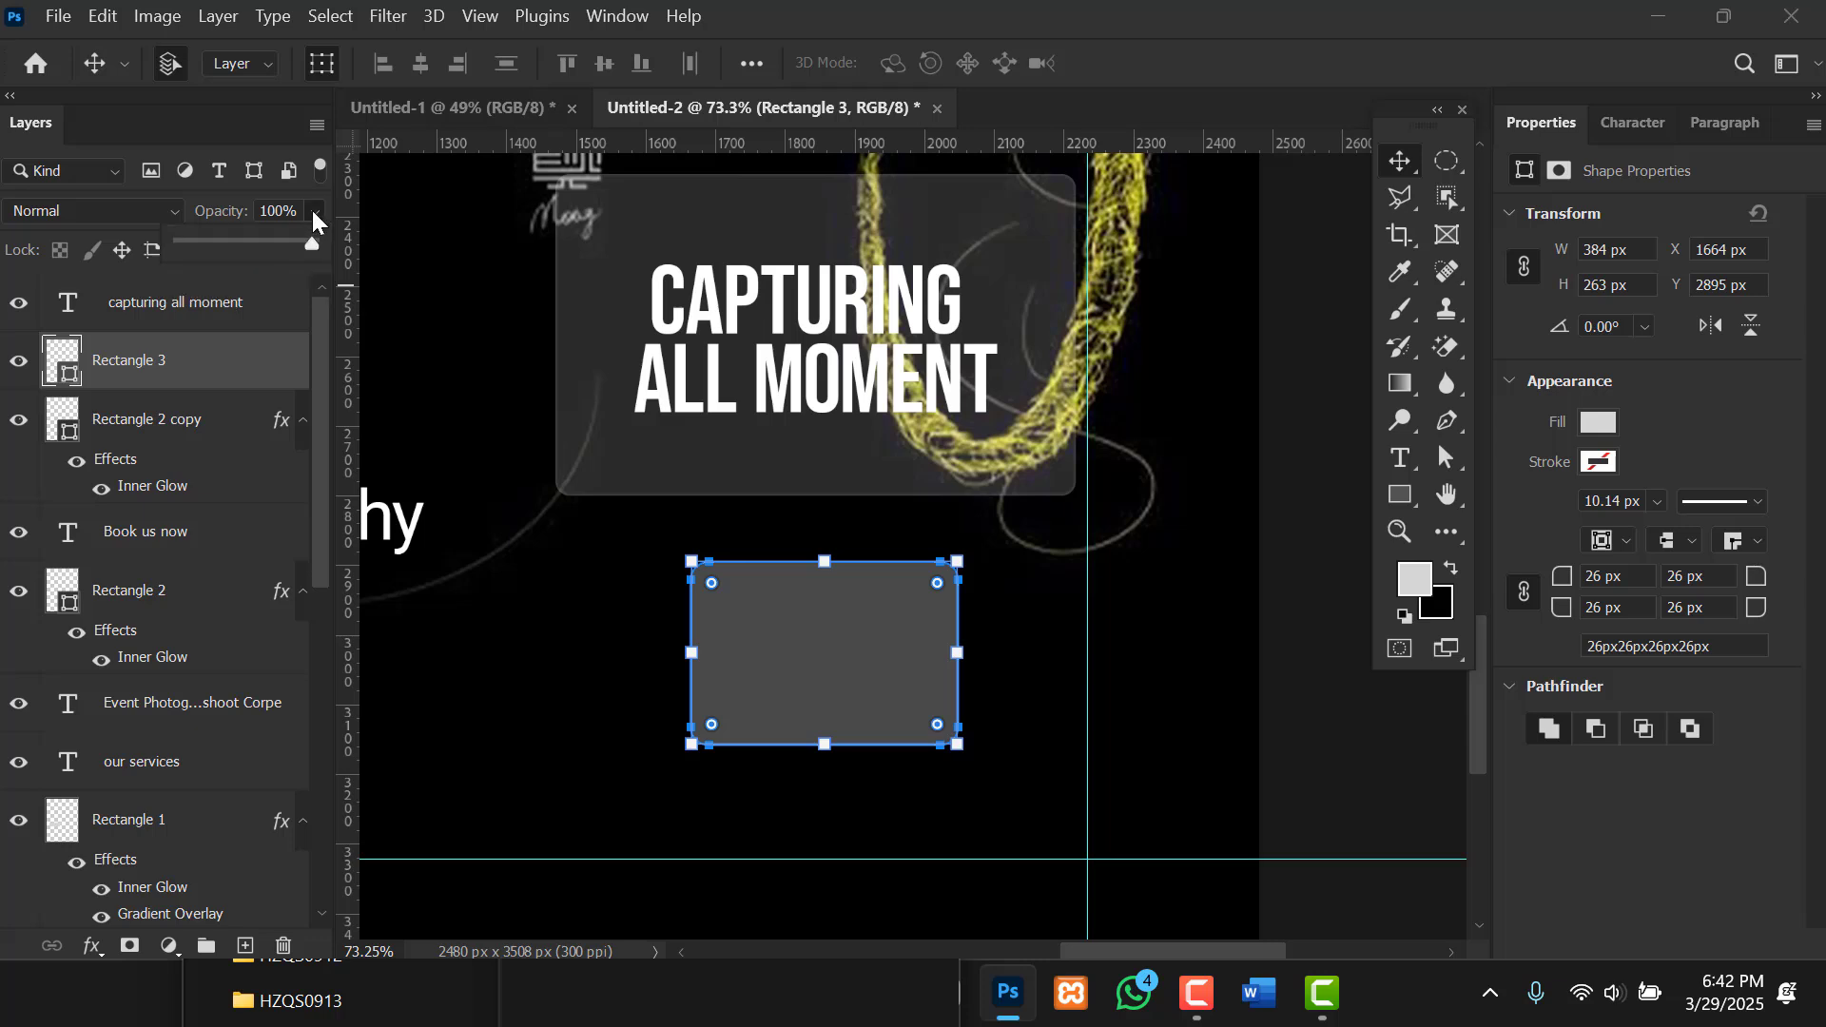
pyautogui.moveTo(257, 244); pyautogui.dragTo(255, 245)
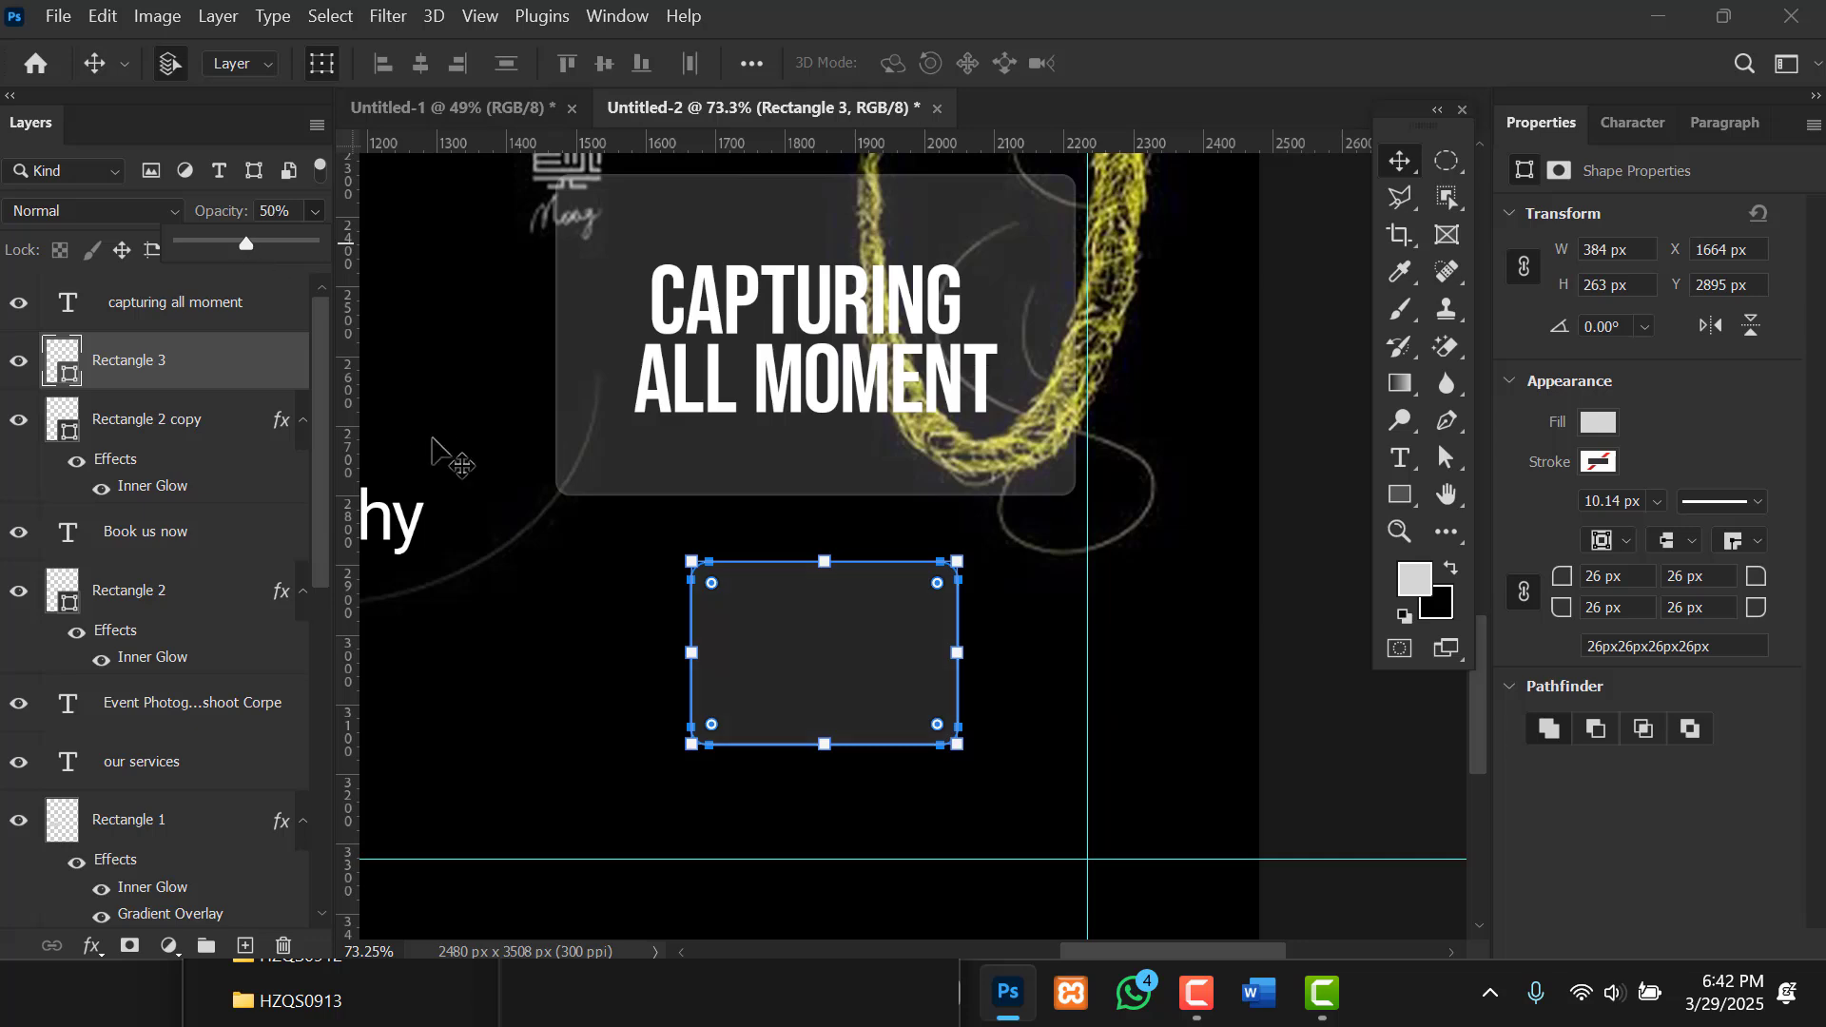
pyautogui.click(583, 637)
pyautogui.click(794, 656)
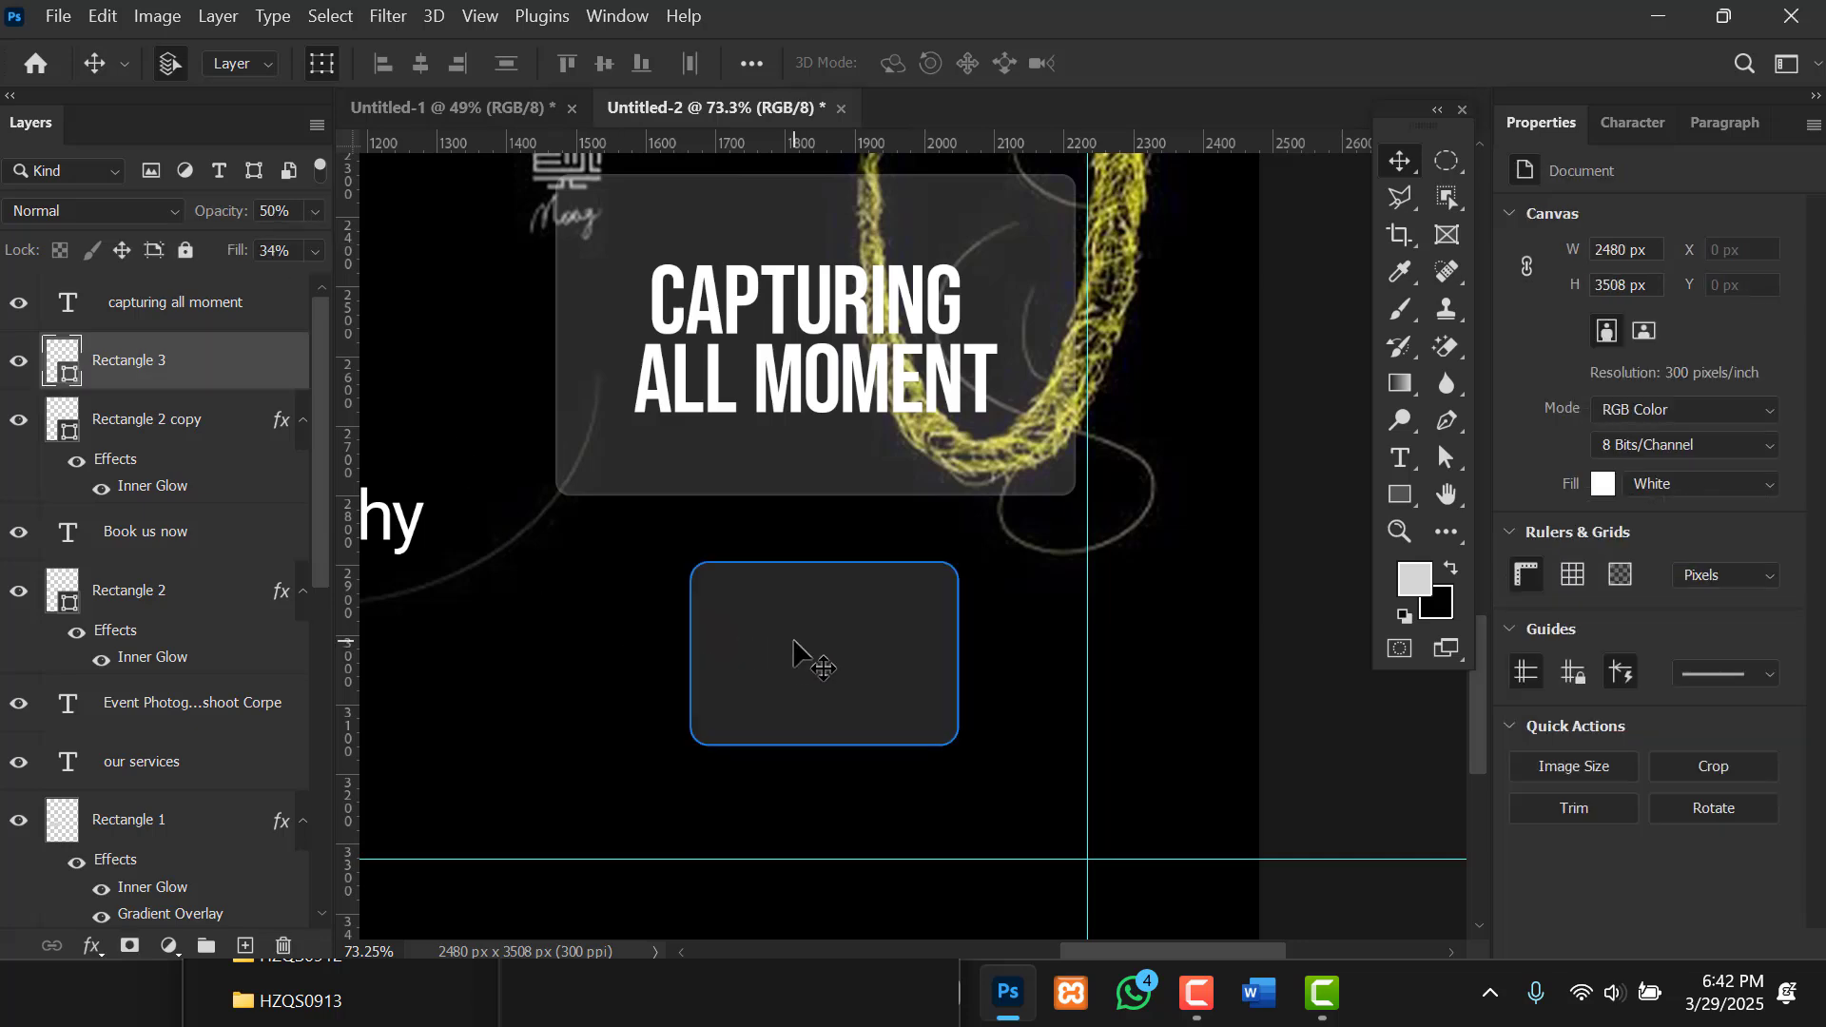
# Add an Inner Glow effect to the small grey rectangle, keeping the shape in view beside the Layer Style settings.
pyautogui.scroll(5, 794, 656)
pyautogui.scroll(-4, 794, 642)
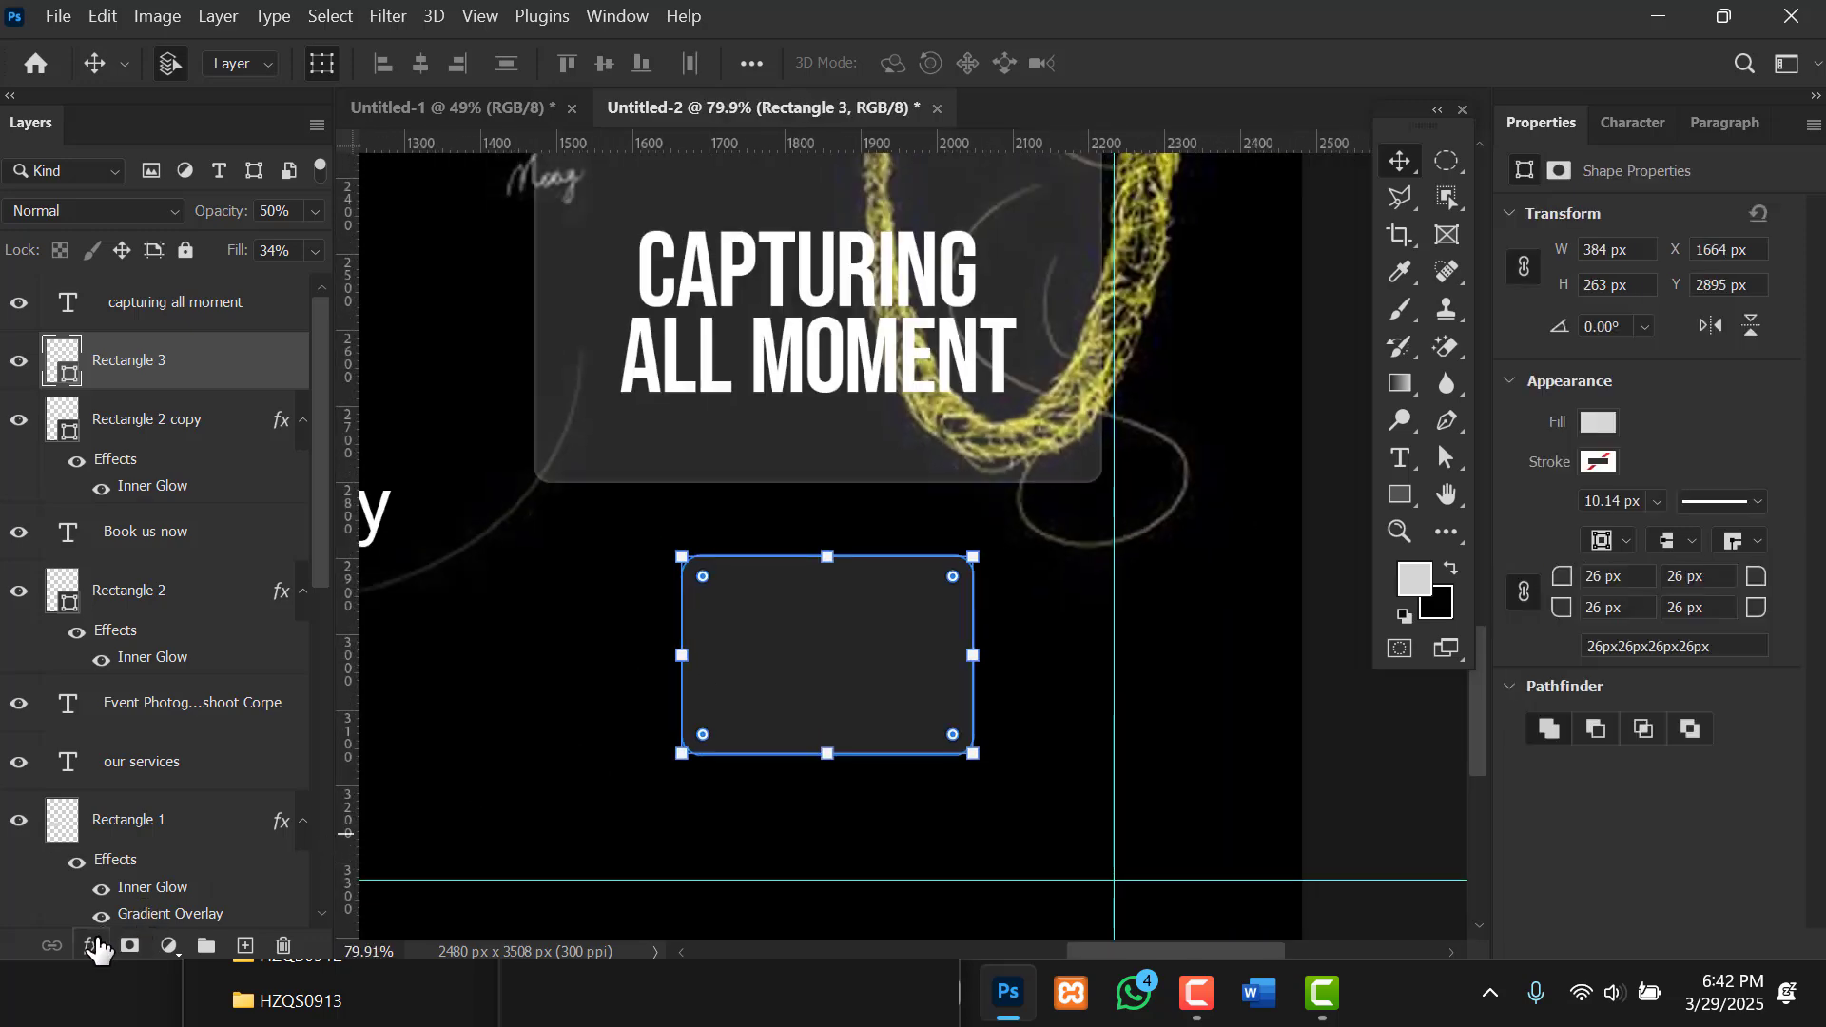
pyautogui.click(91, 947)
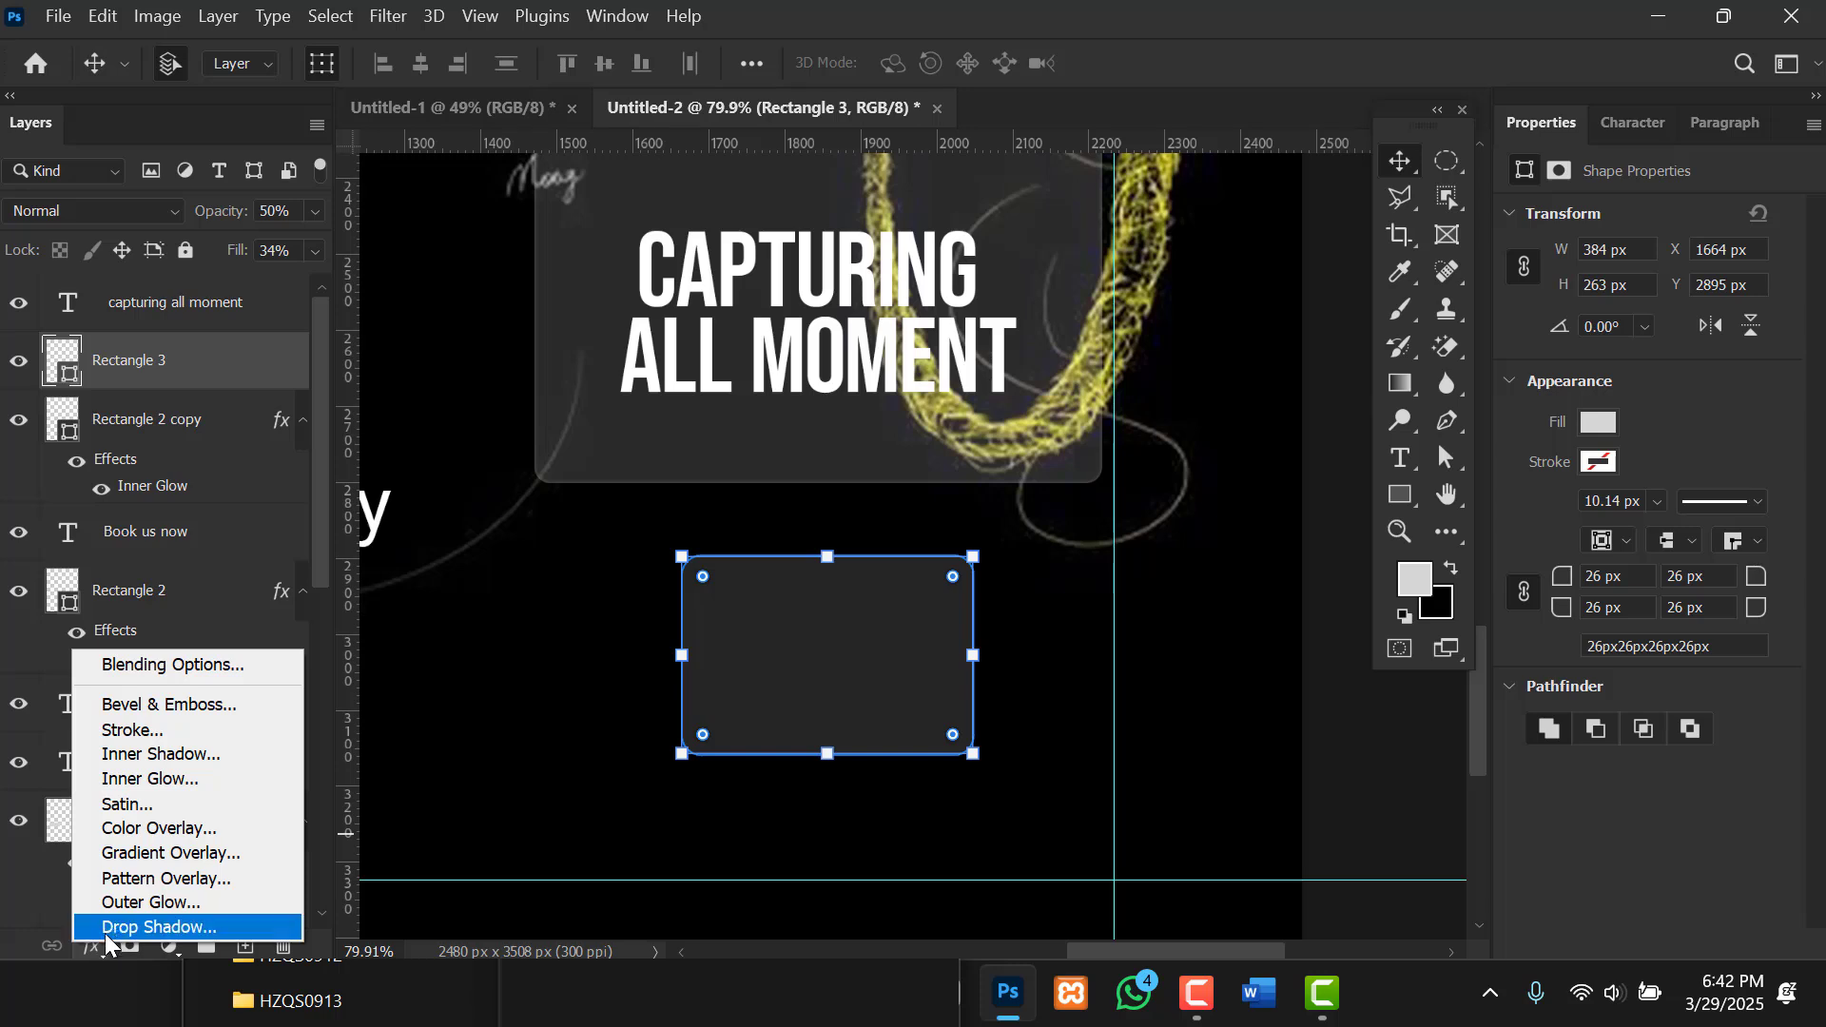
pyautogui.click(150, 779)
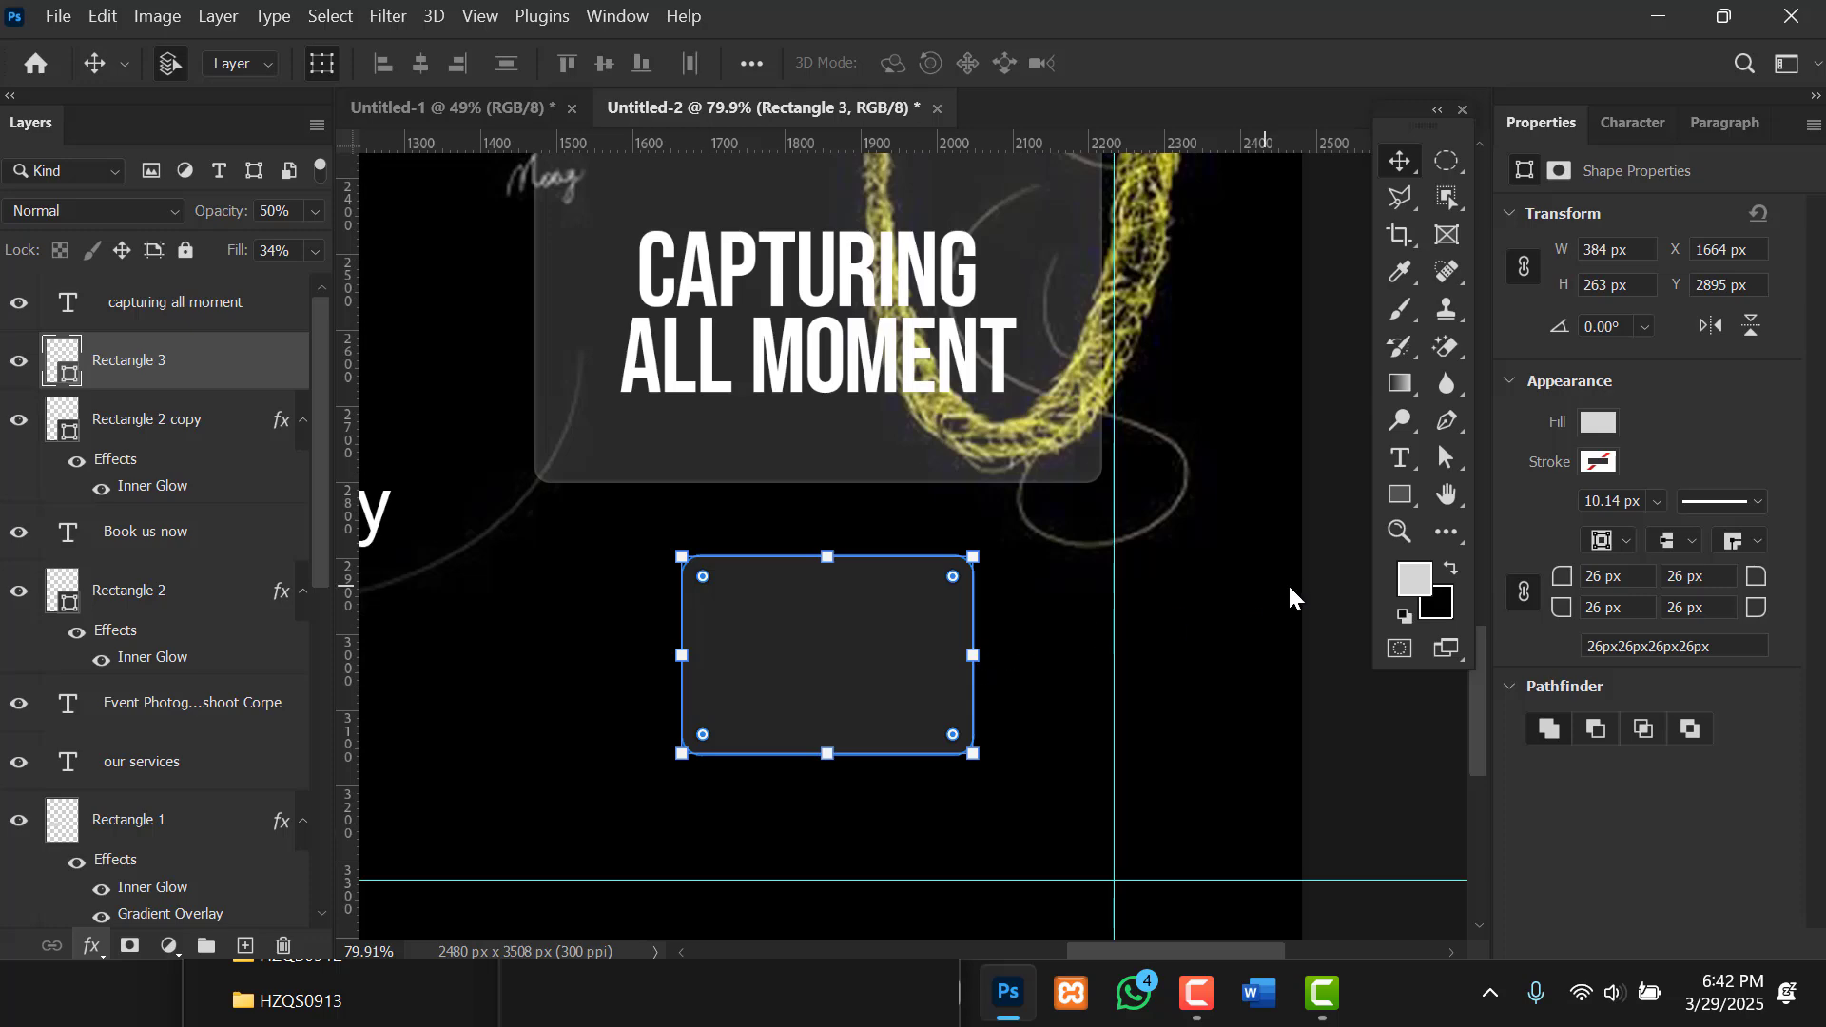
pyautogui.click(1299, 618)
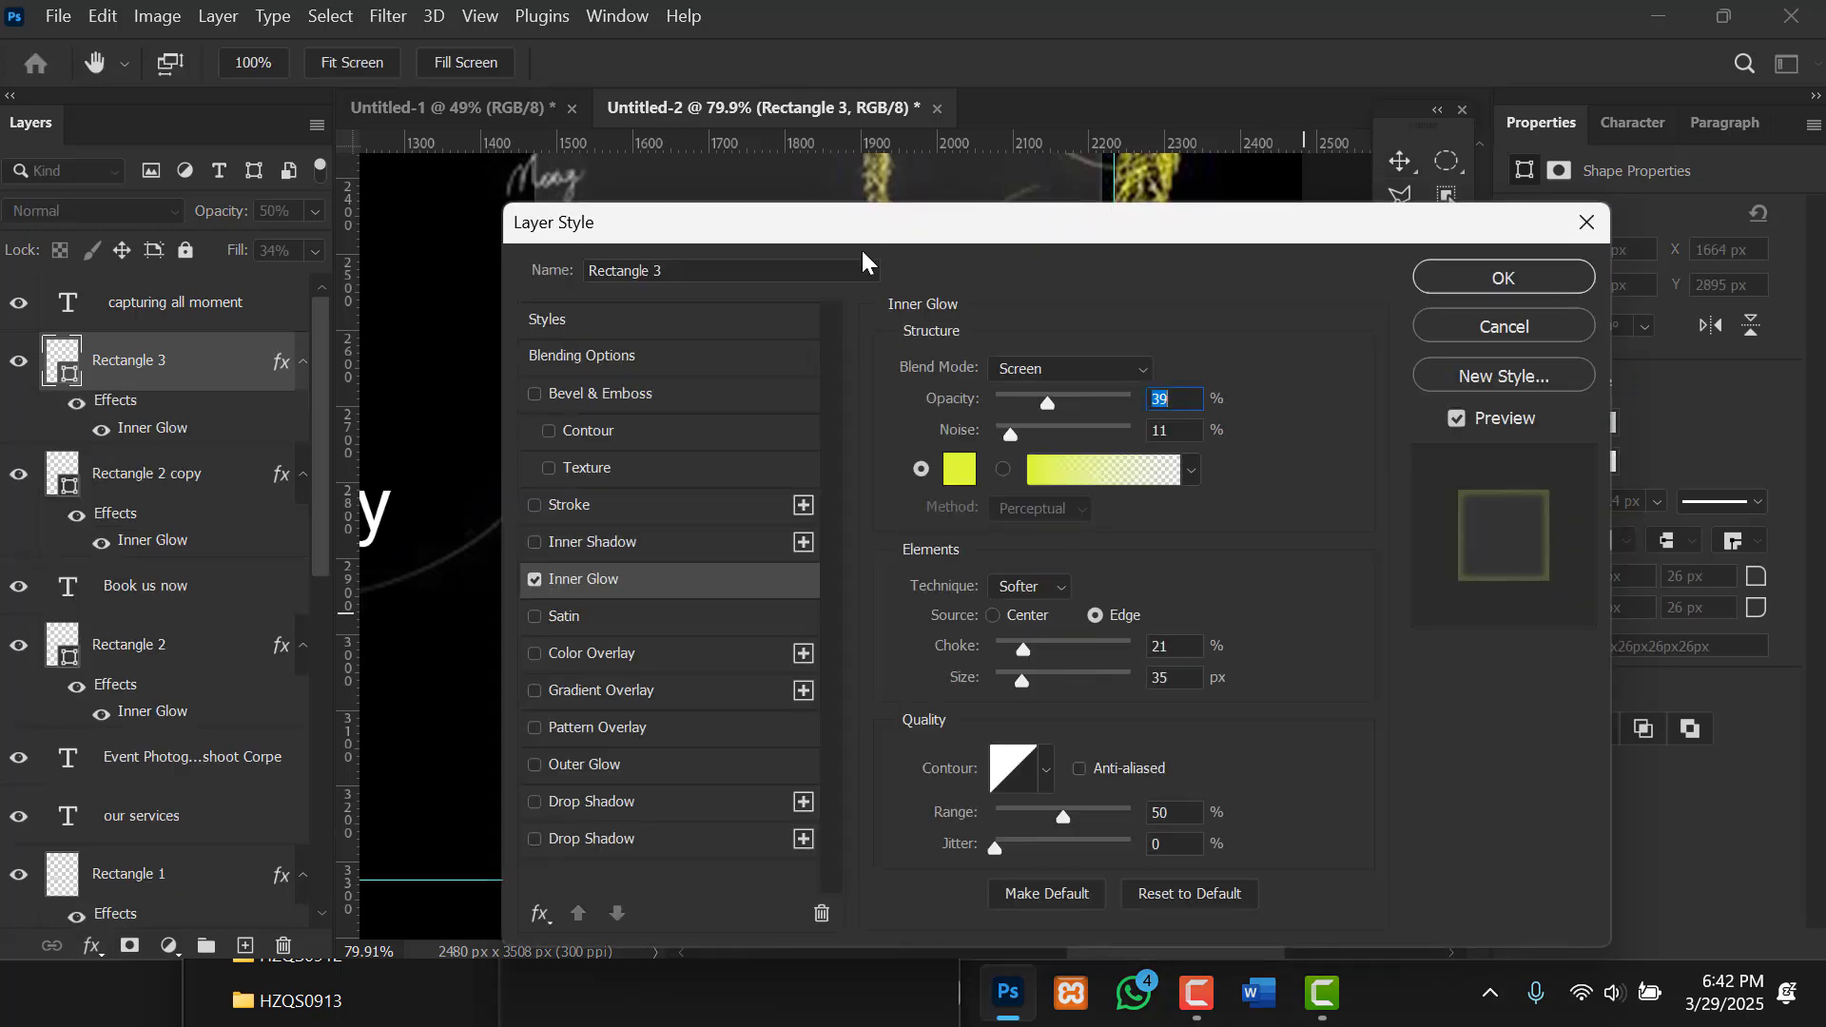
pyautogui.moveTo(860, 247); pyautogui.dragTo(1381, 290)
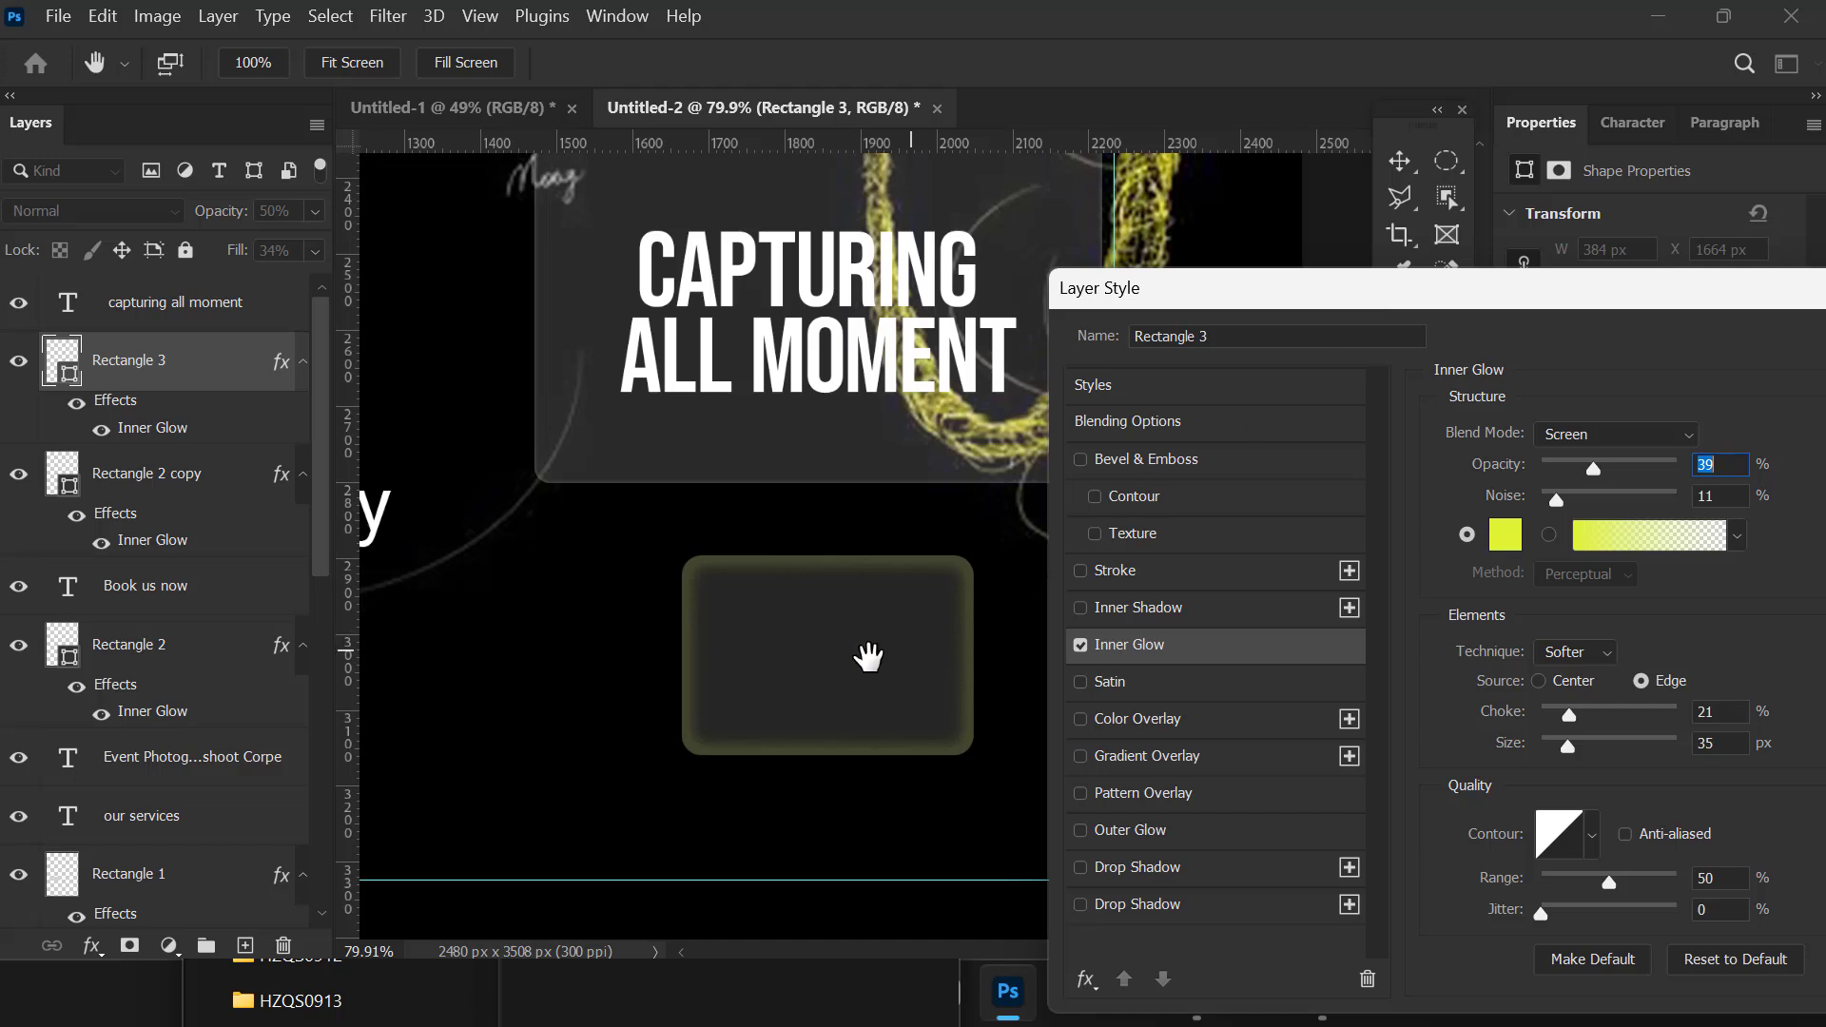
pyautogui.moveTo(848, 652); pyautogui.dragTo(774, 603)
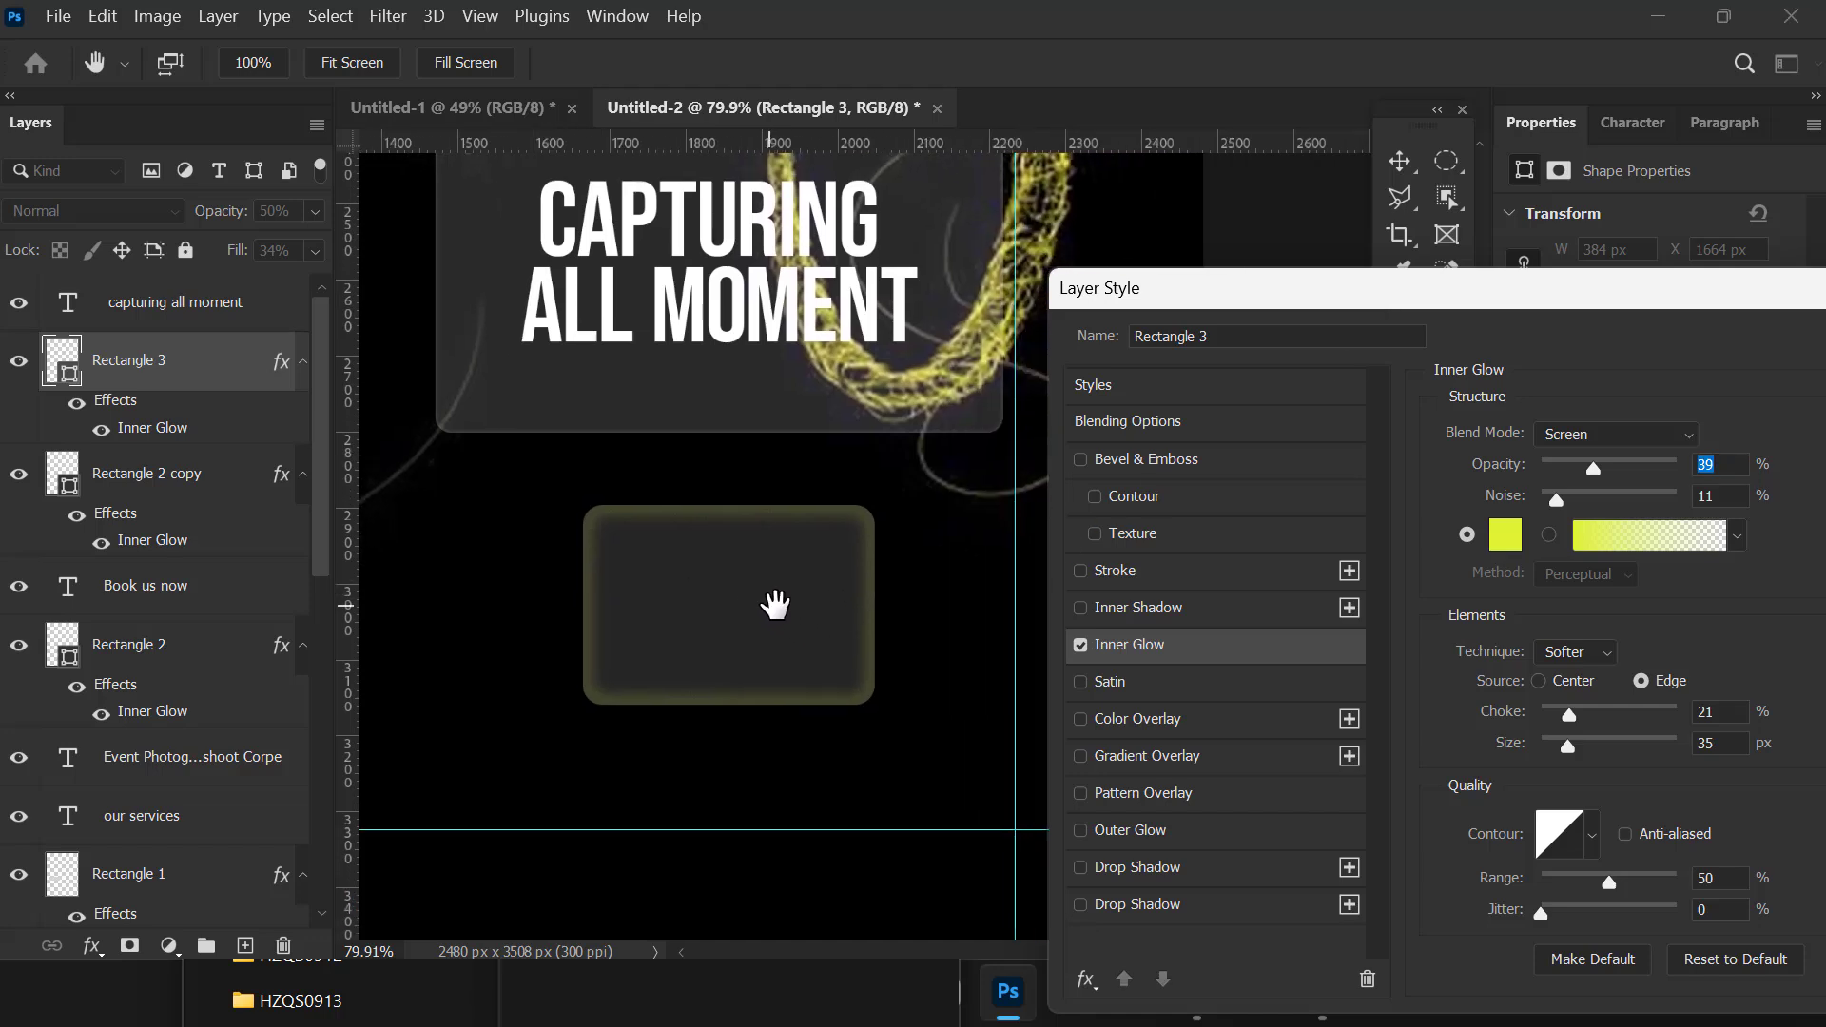
pyautogui.moveTo(1292, 289); pyautogui.dragTo(1225, 251)
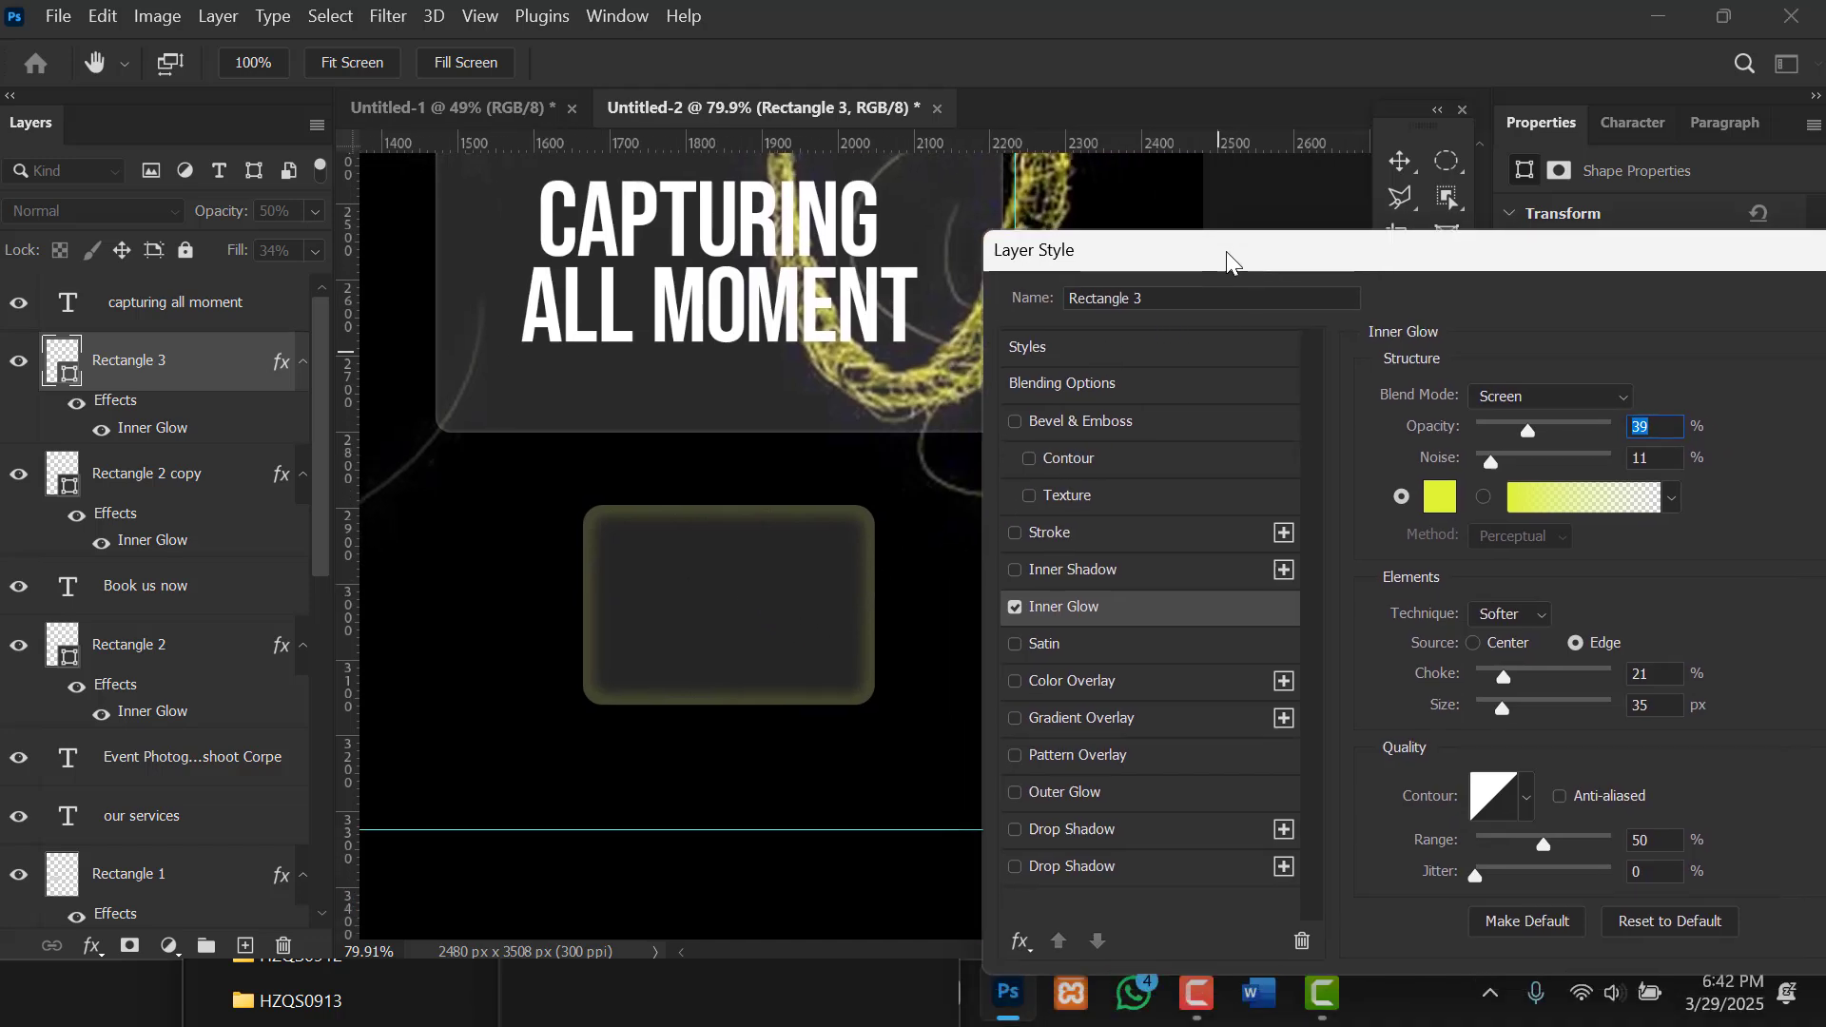
# Set the rectangle's inner glow colour to mid grey (7c7c7c).
pyautogui.click(1437, 501)
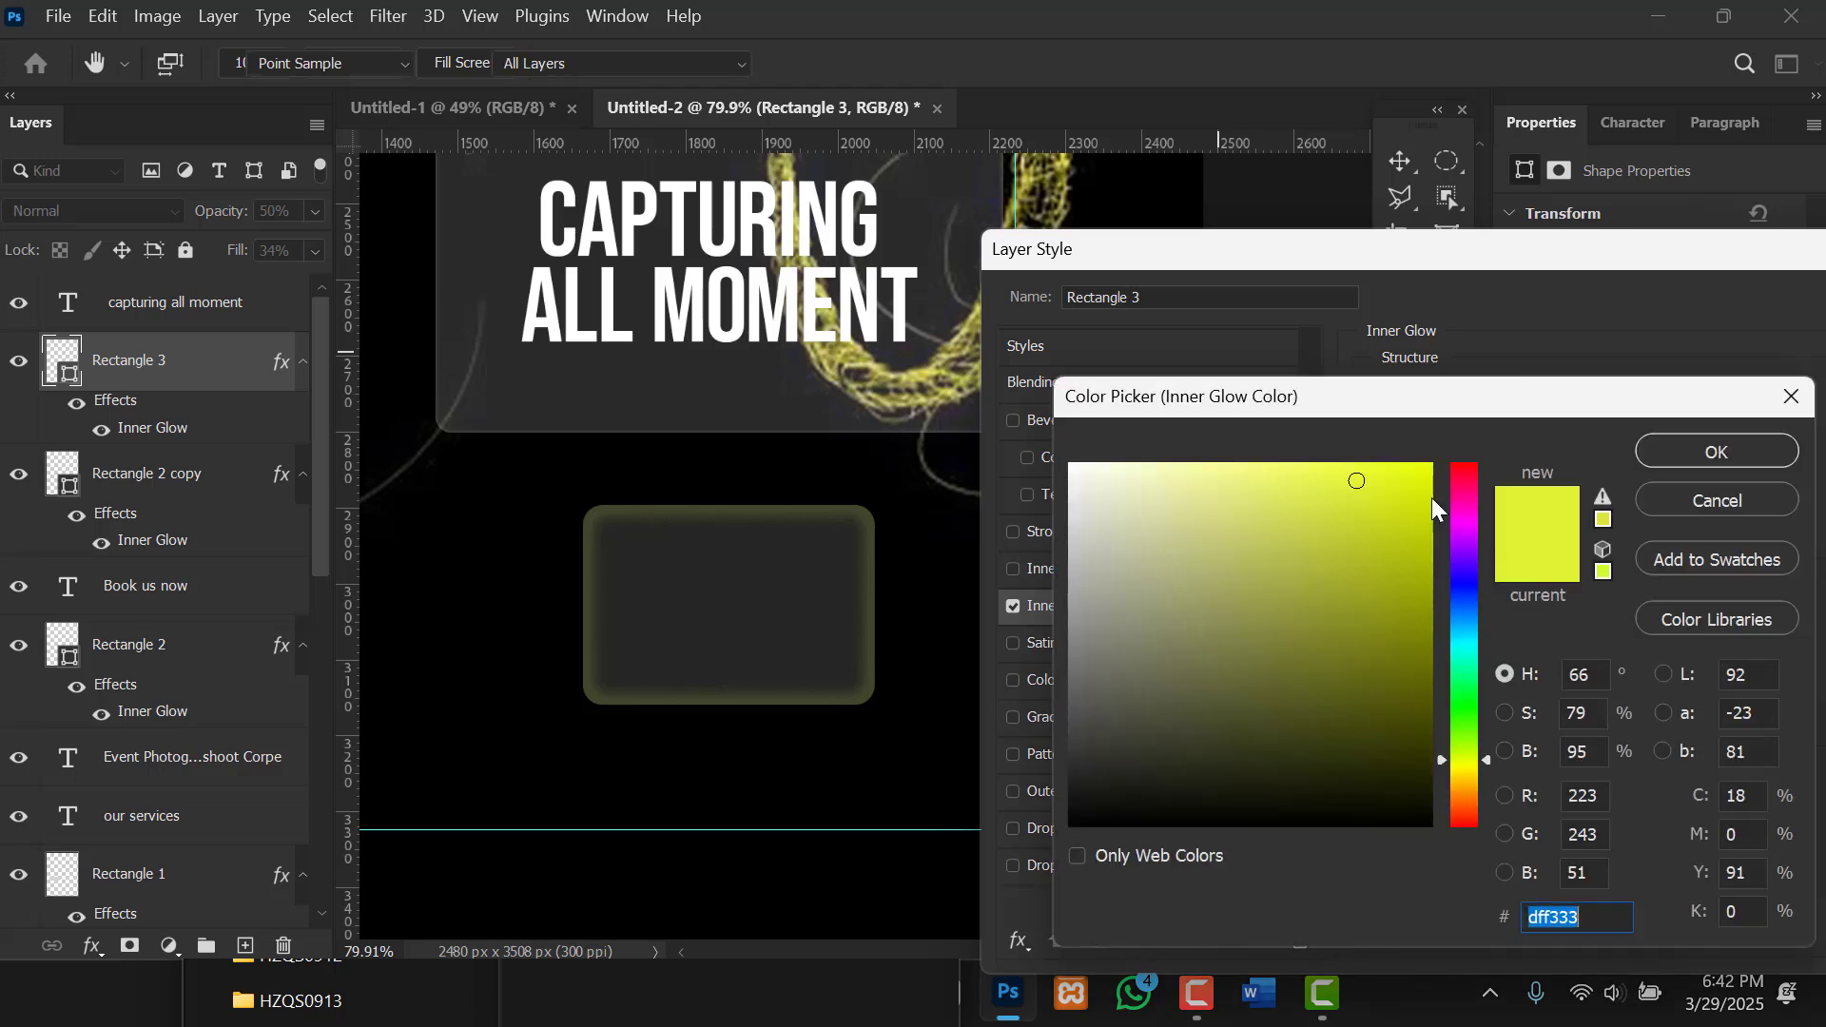
pyautogui.moveTo(1078, 472); pyautogui.dragTo(1044, 454)
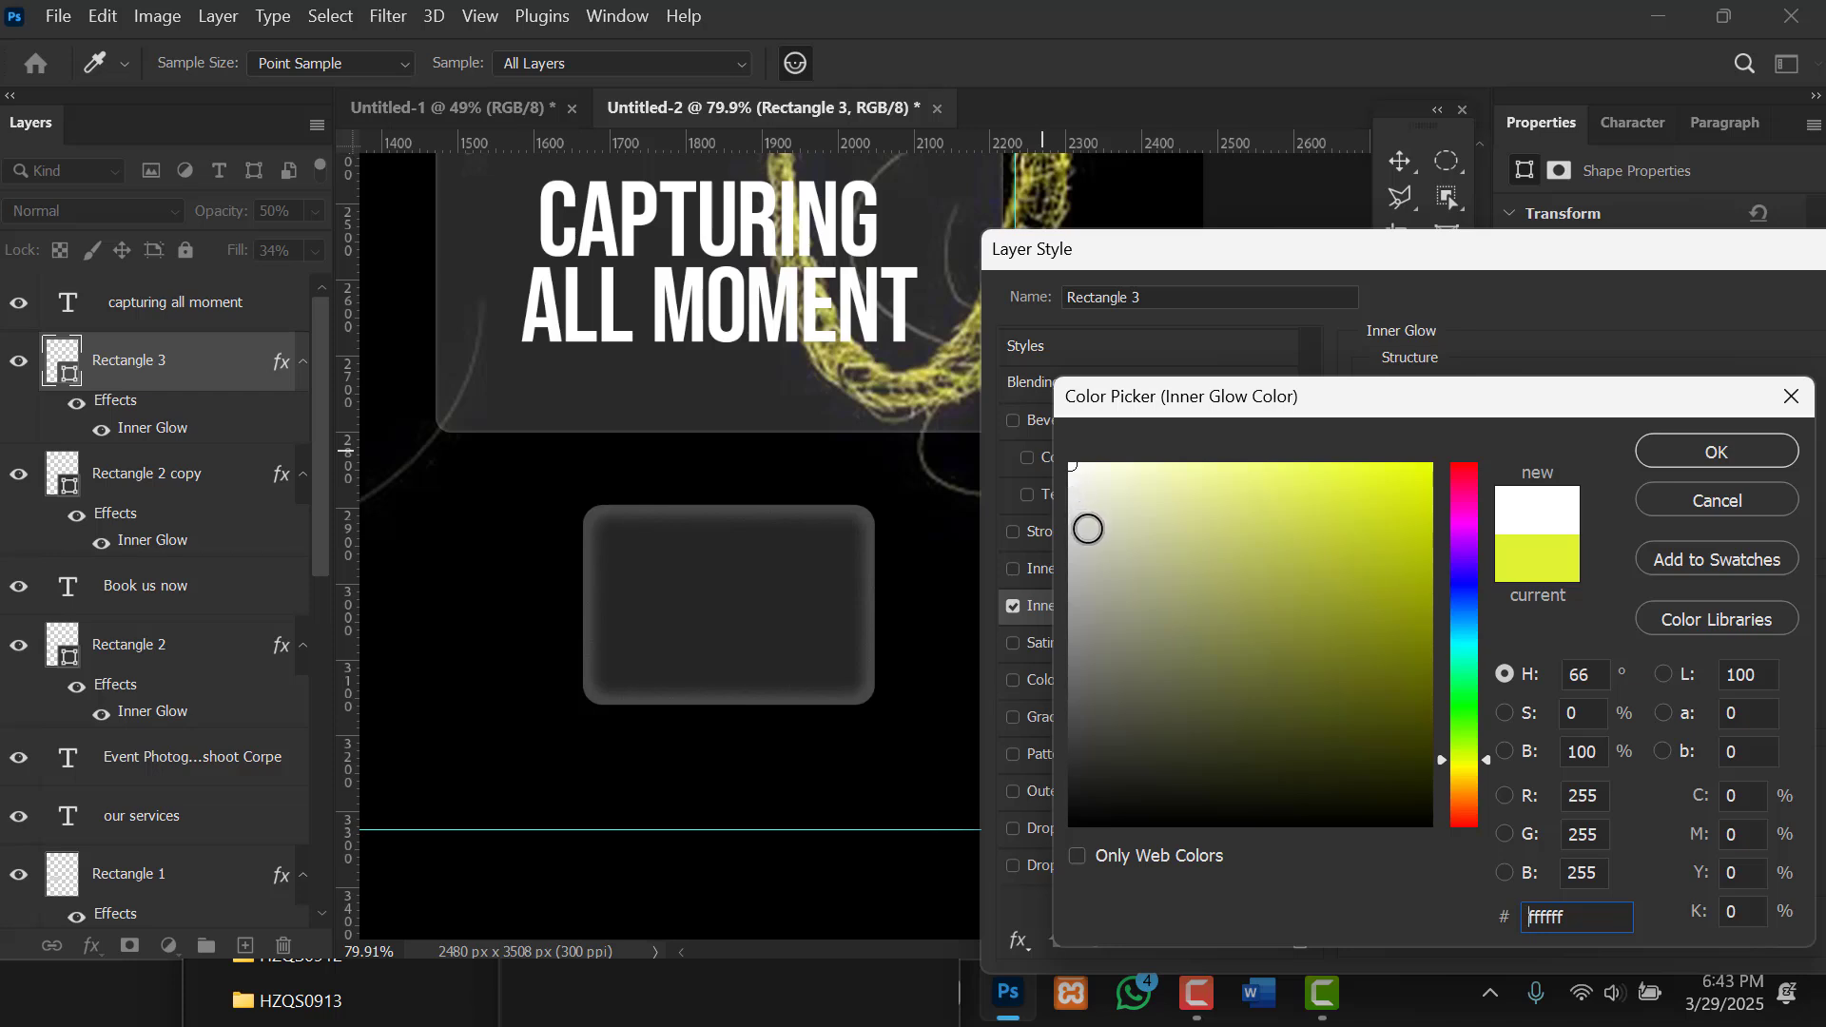
pyautogui.moveTo(1079, 506); pyautogui.dragTo(1061, 575)
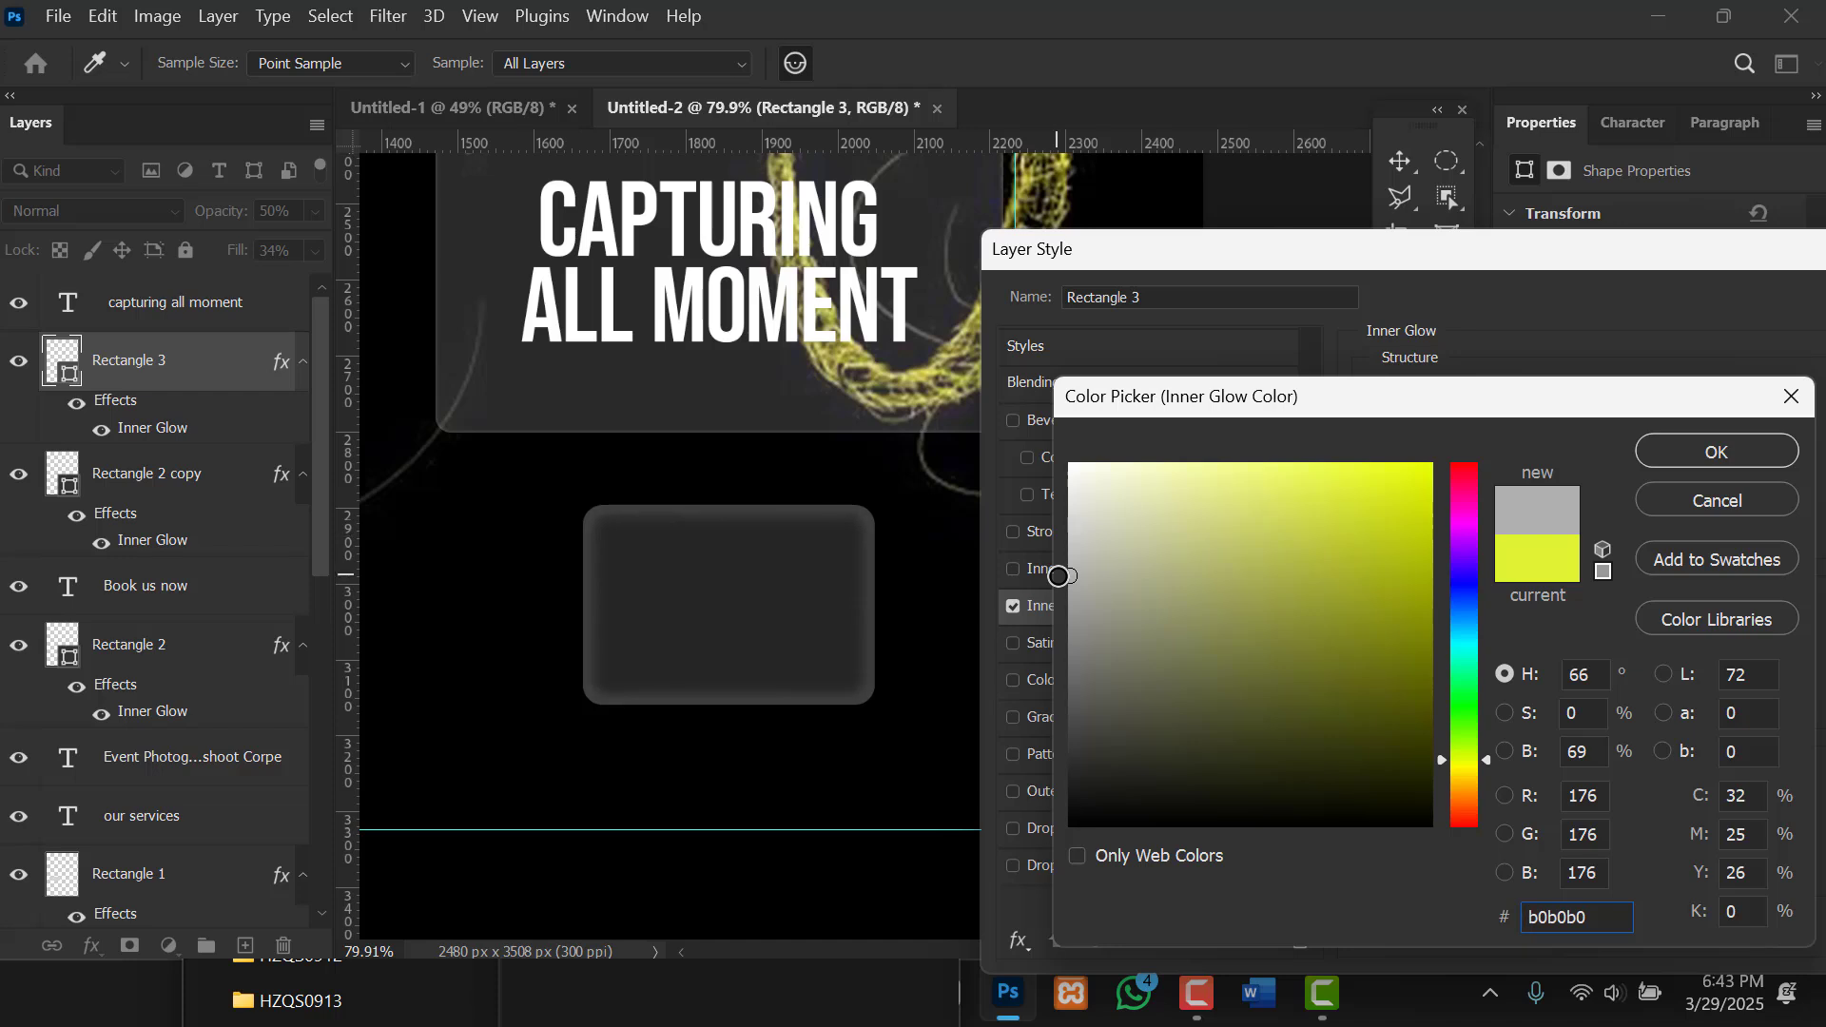
pyautogui.click(836, 571)
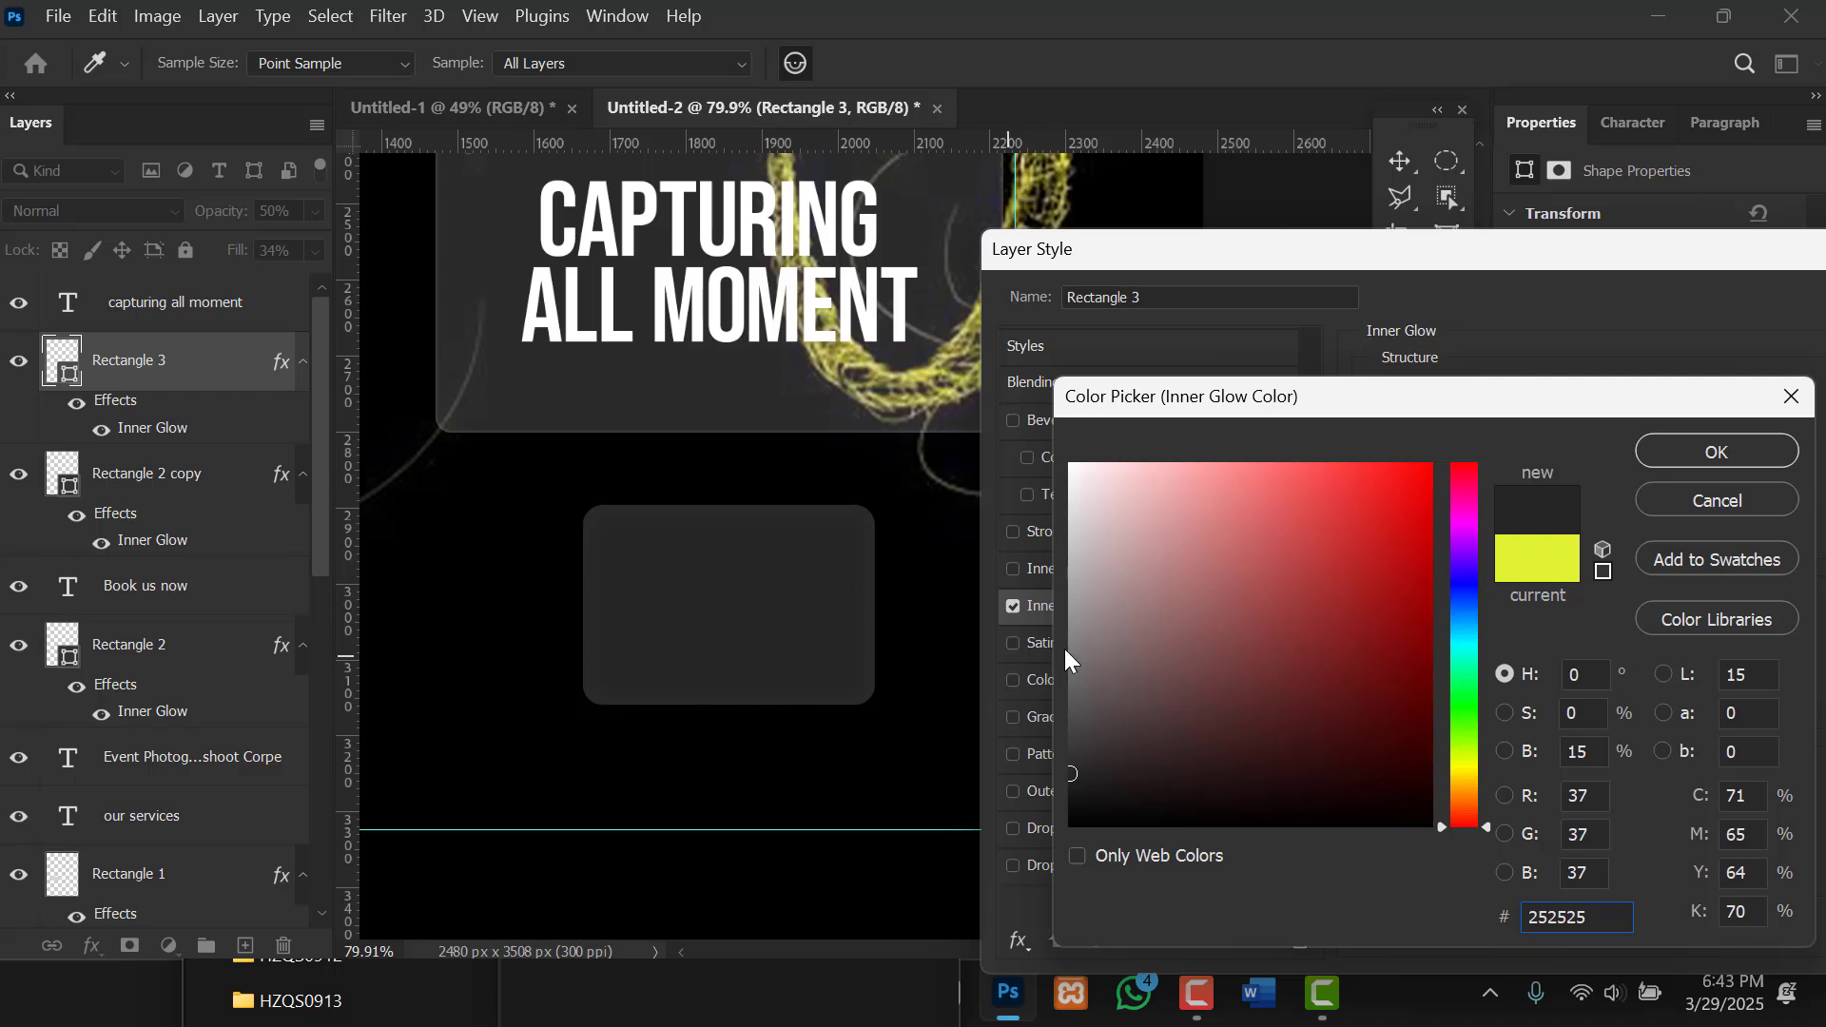
pyautogui.moveTo(1072, 648); pyautogui.dragTo(1072, 651)
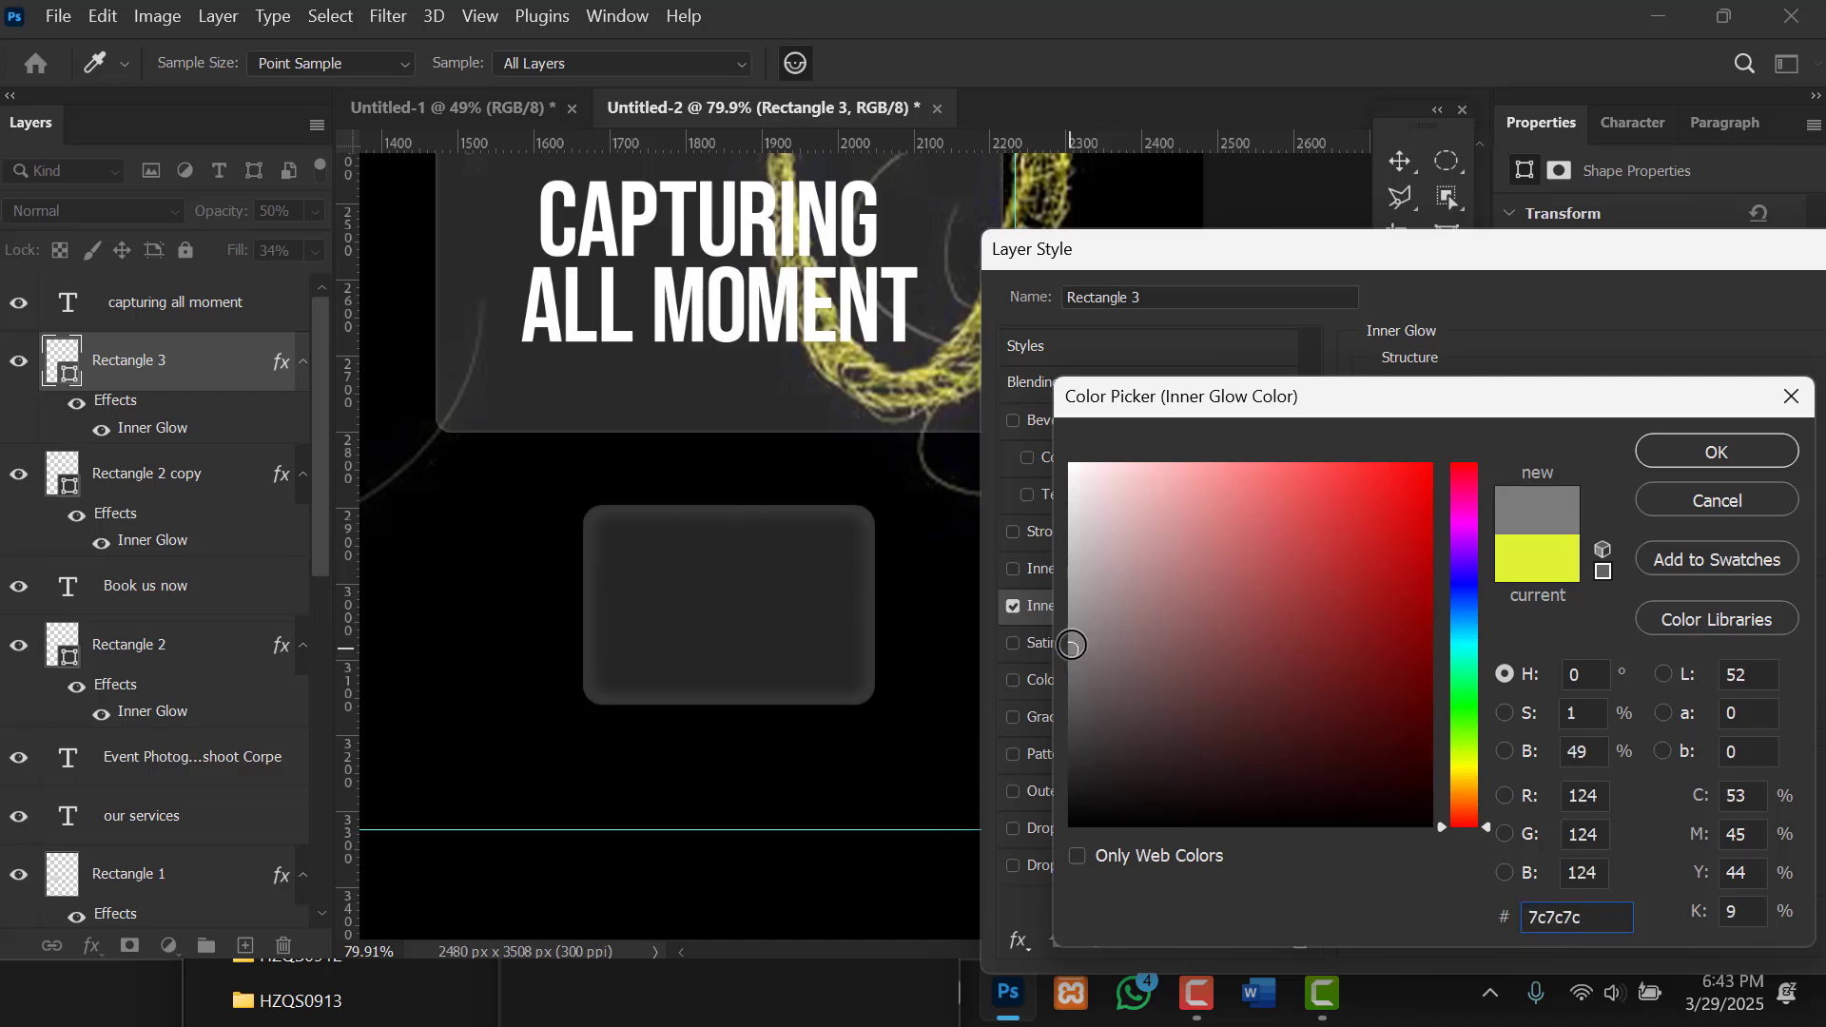
pyautogui.click(1691, 459)
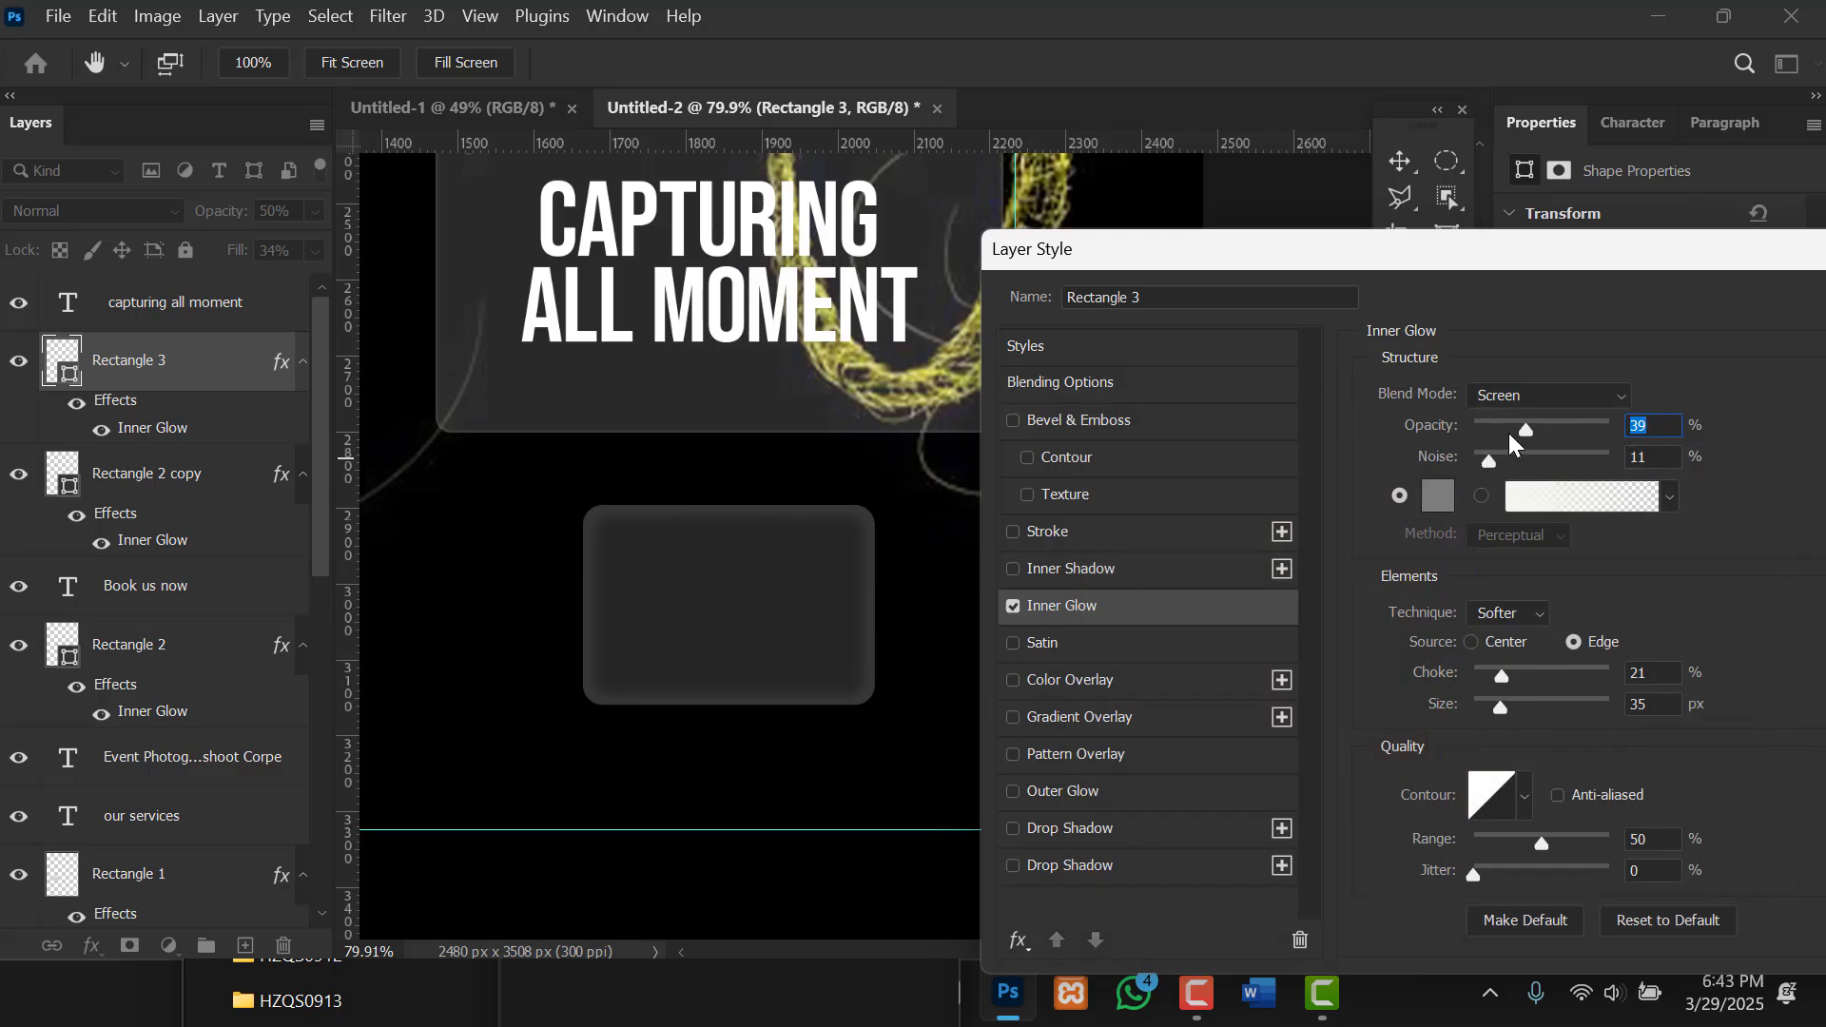
# Set the inner glow to 14% opacity, 6% noise, 15% choke and 16 px size.
pyautogui.moveTo(1521, 424); pyautogui.dragTo(1496, 424)
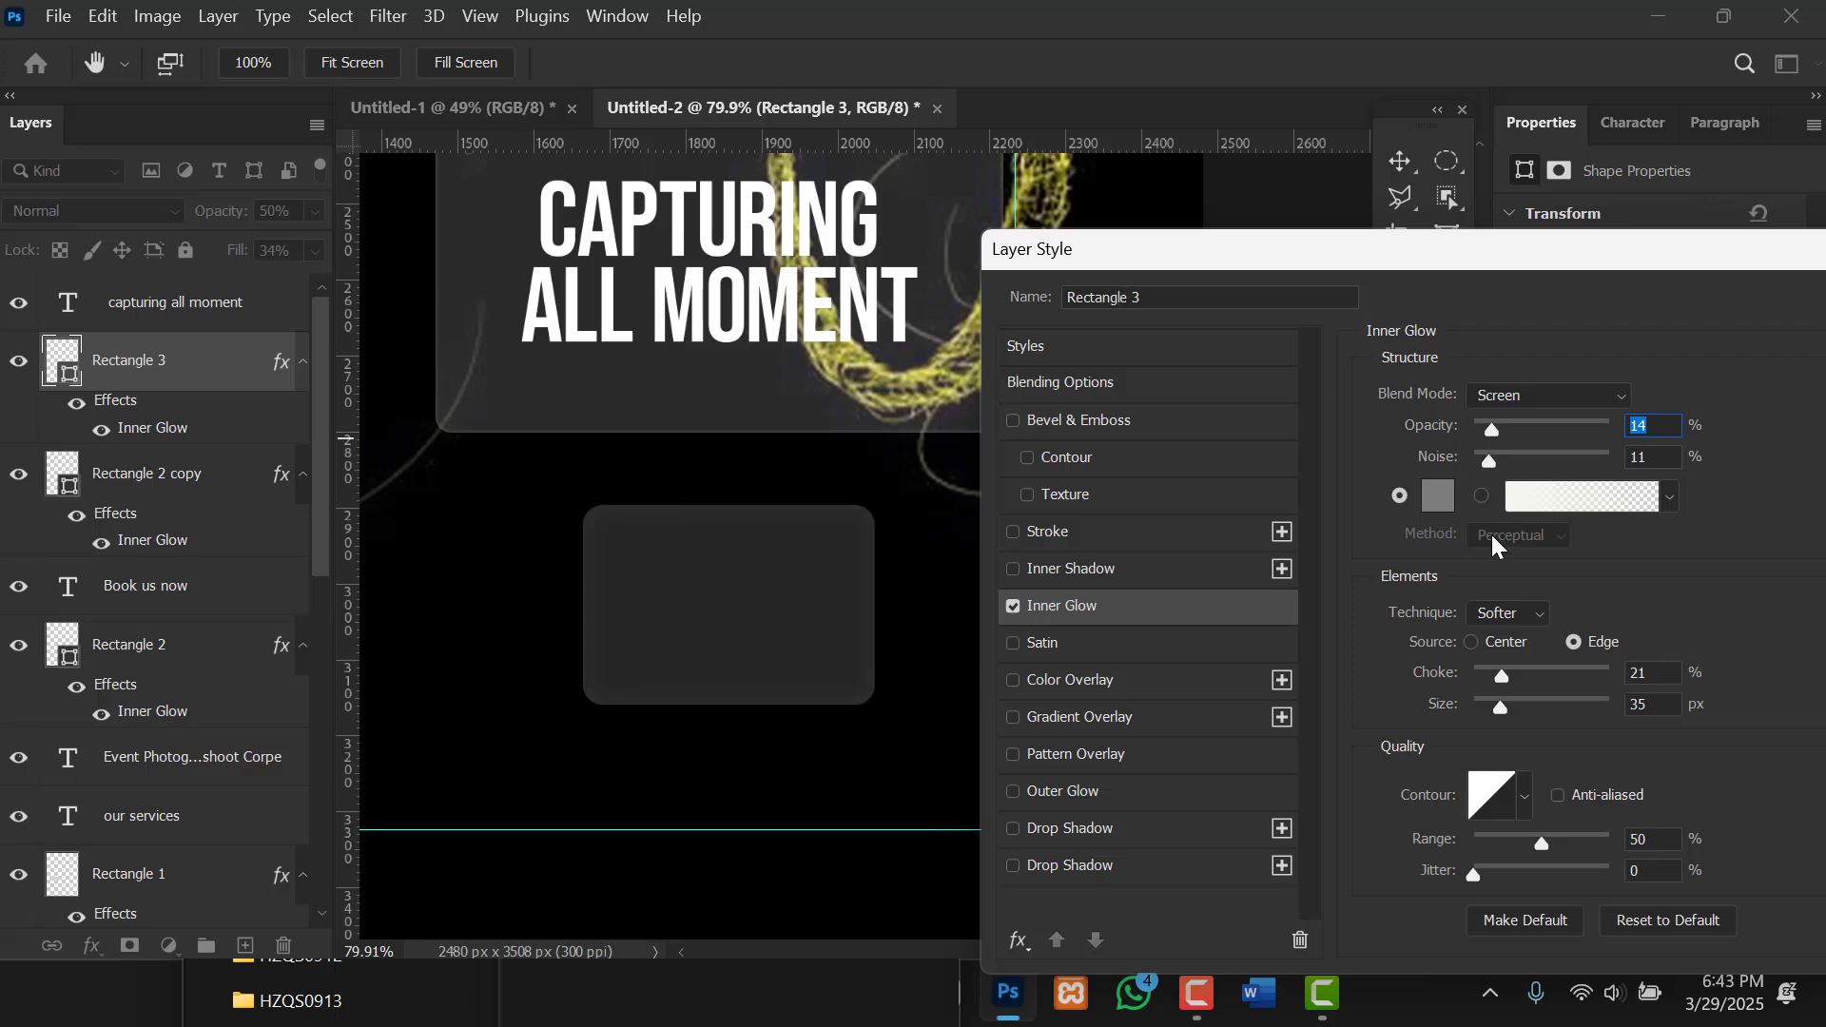
pyautogui.moveTo(1488, 462); pyautogui.dragTo(1485, 462)
pyautogui.moveTo(1489, 672); pyautogui.dragTo(1491, 706)
pyautogui.moveTo(1318, 247); pyautogui.dragTo(1420, 173)
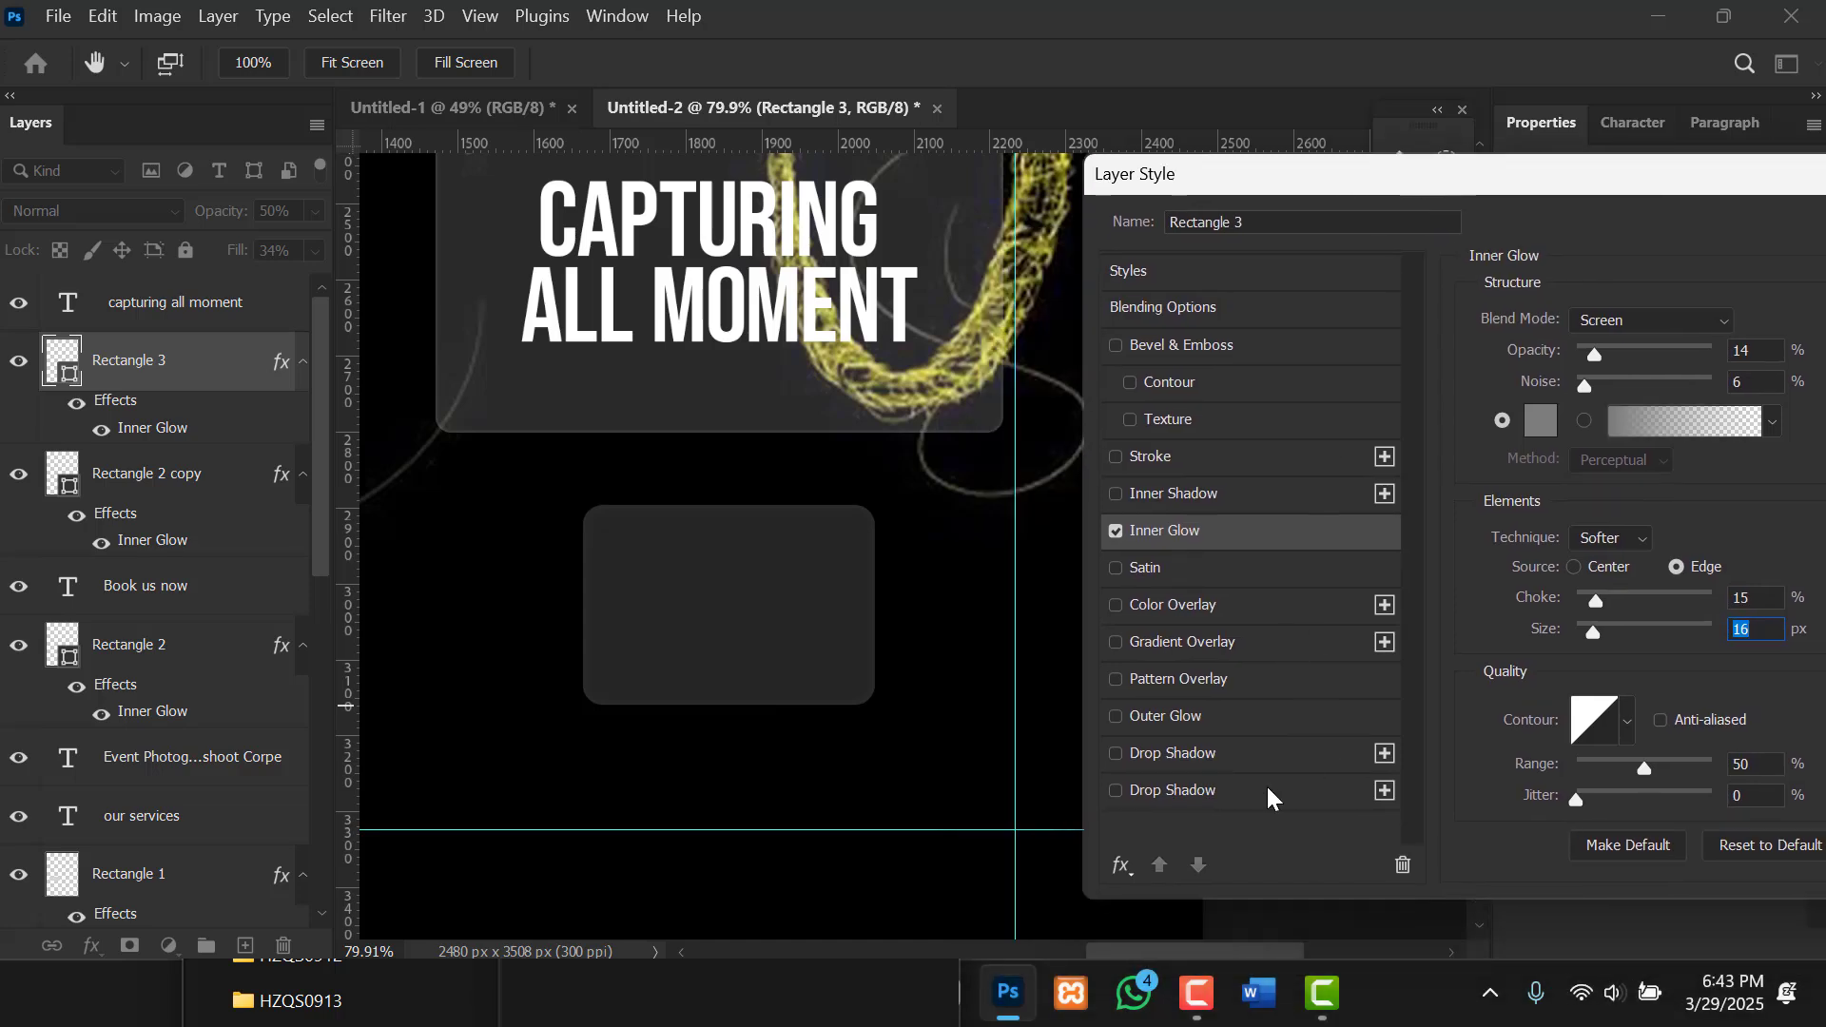
# Add a Drop Shadow to the small rectangle and set its colour to dark grey (4c4c4c).
pyautogui.click(1118, 754)
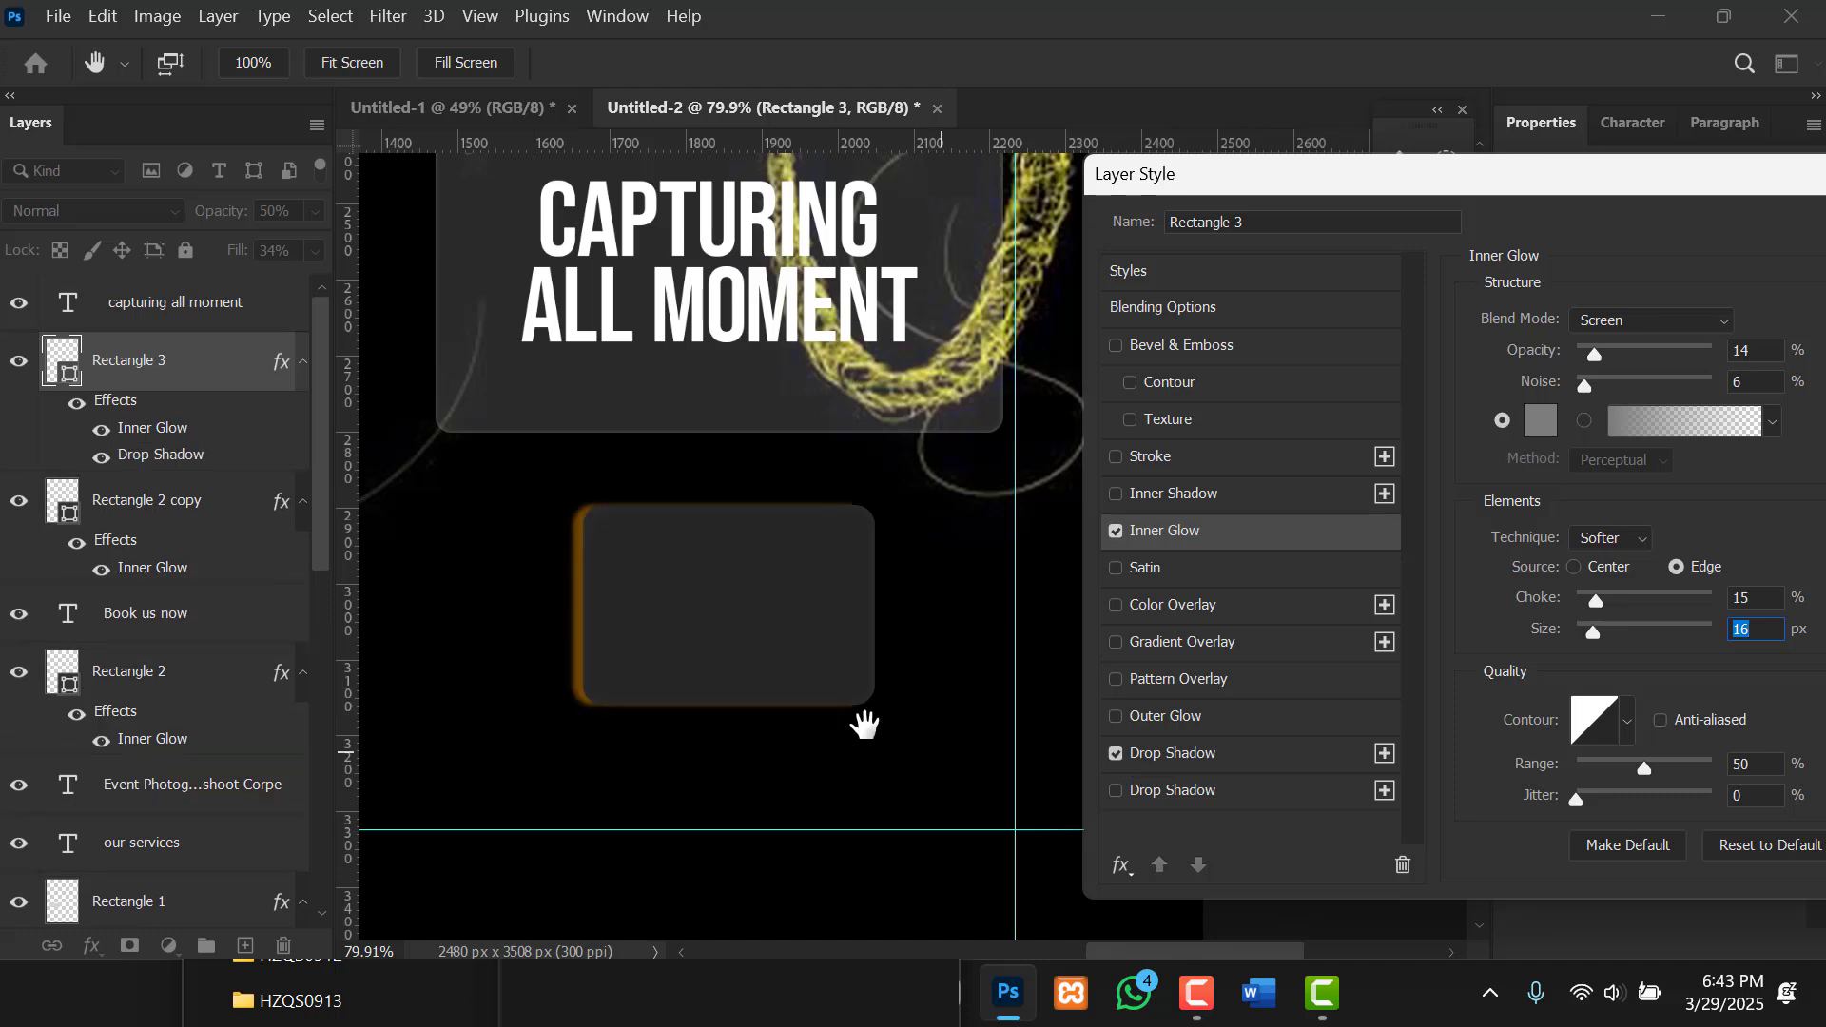
pyautogui.moveTo(746, 664); pyautogui.dragTo(758, 663)
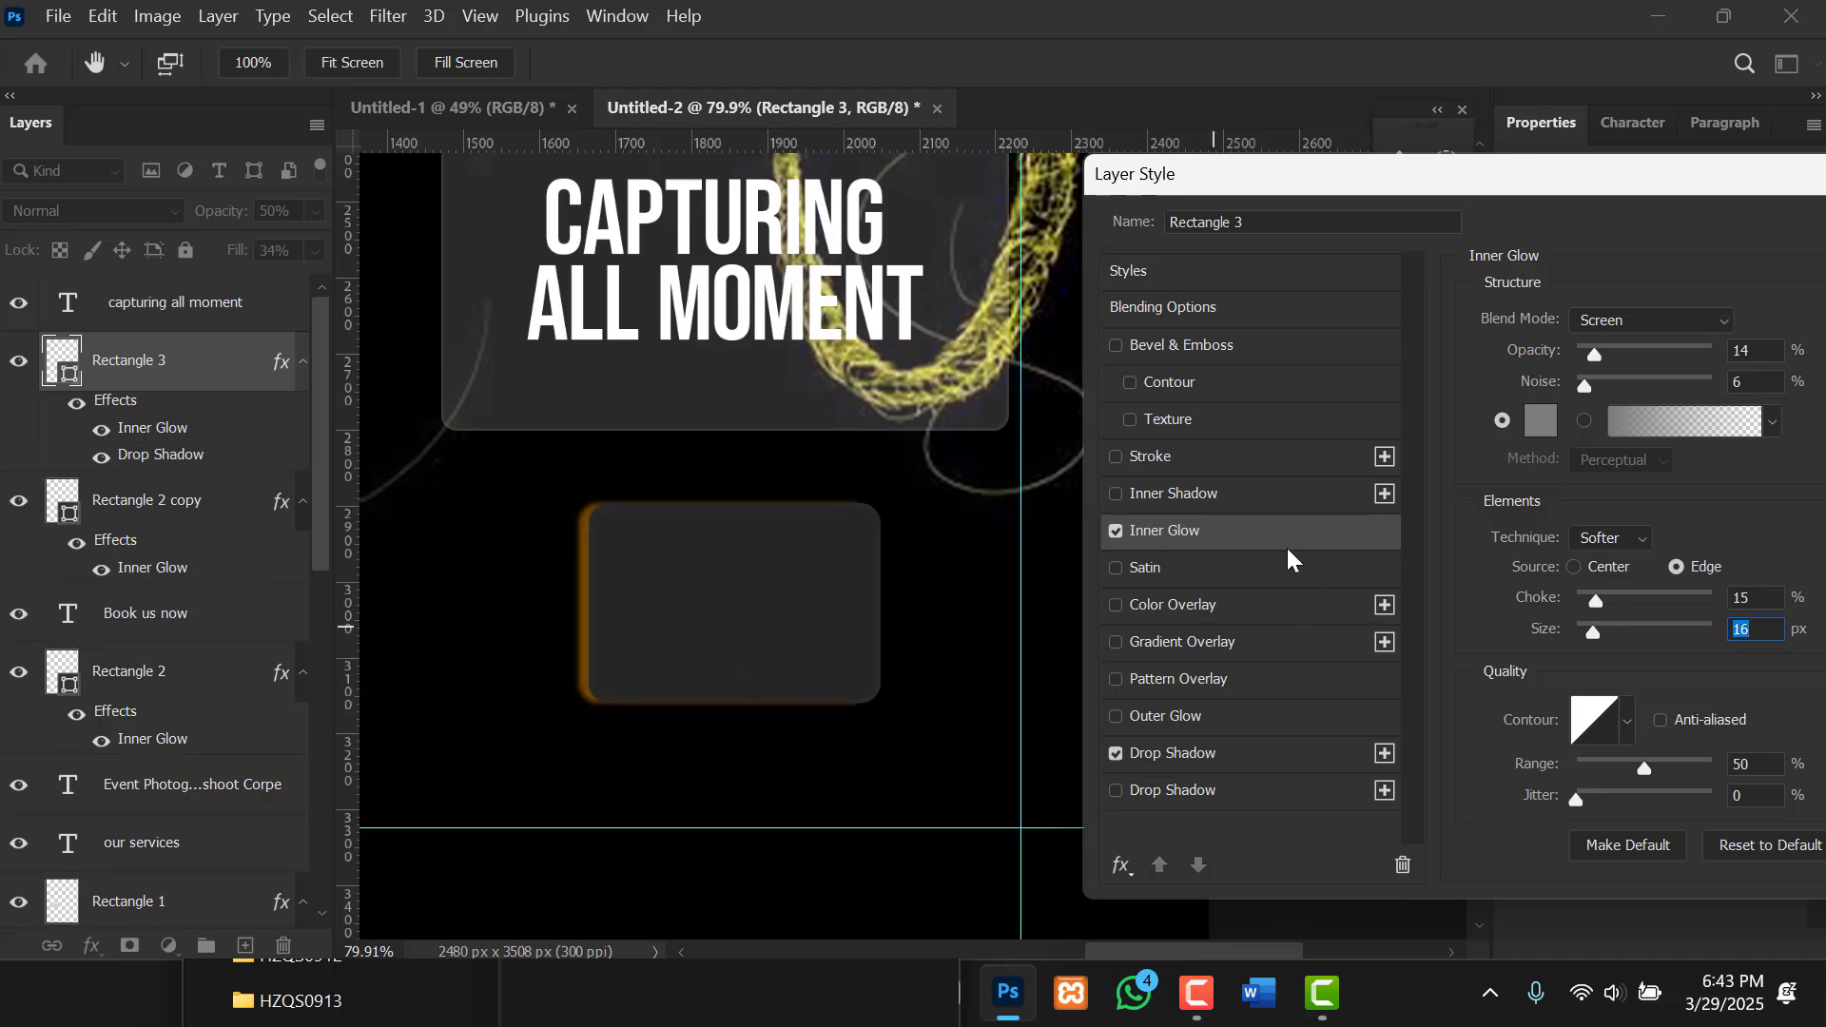
pyautogui.click(1189, 753)
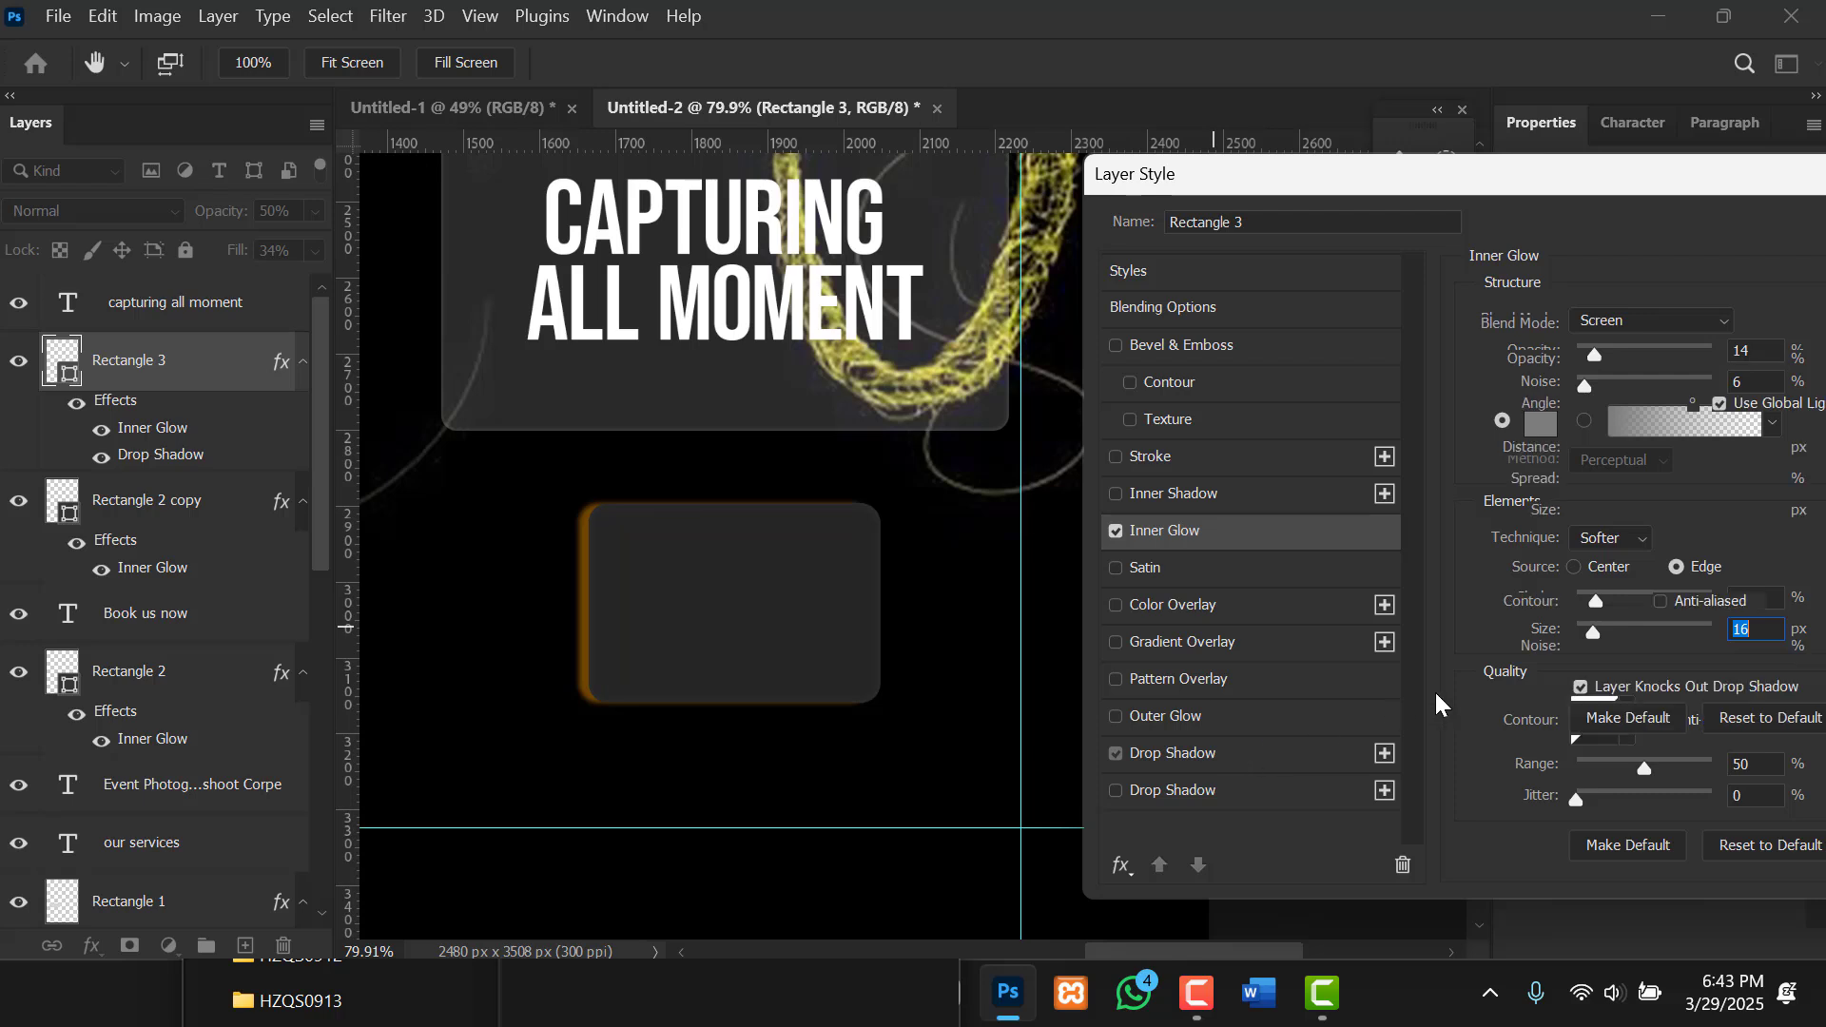
pyautogui.click(1757, 338)
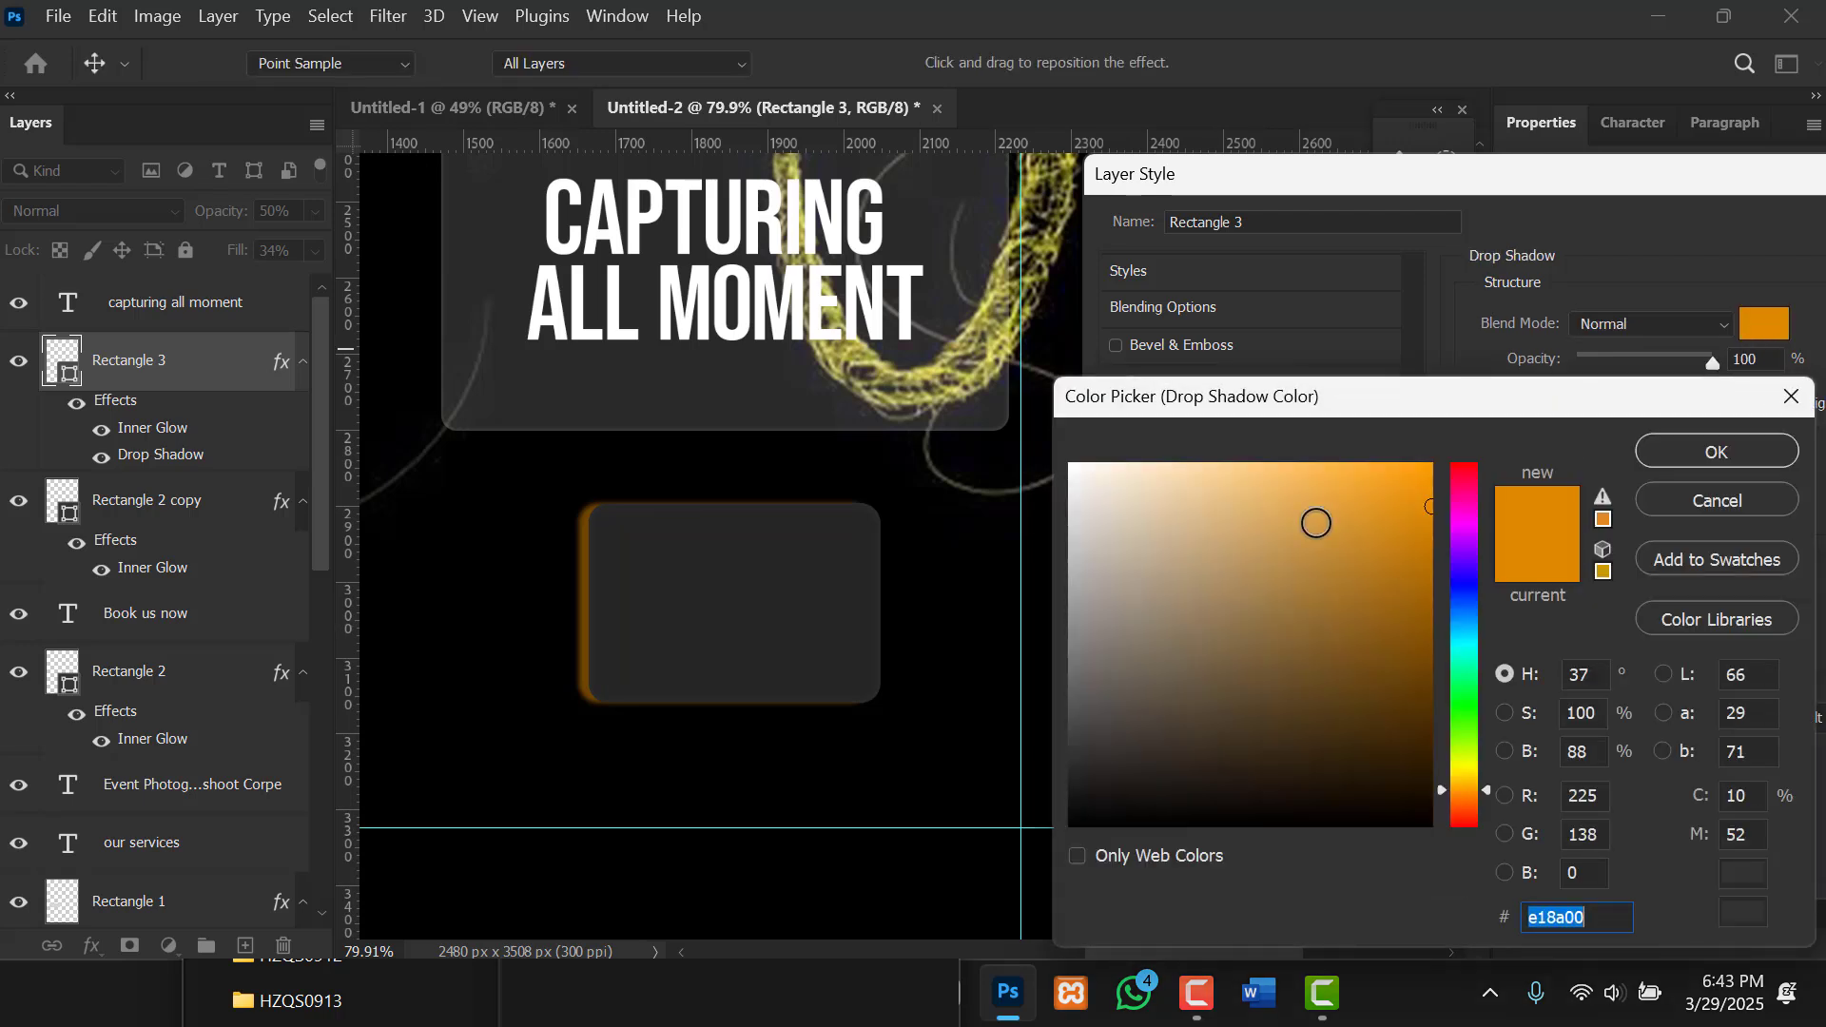
pyautogui.click(786, 563)
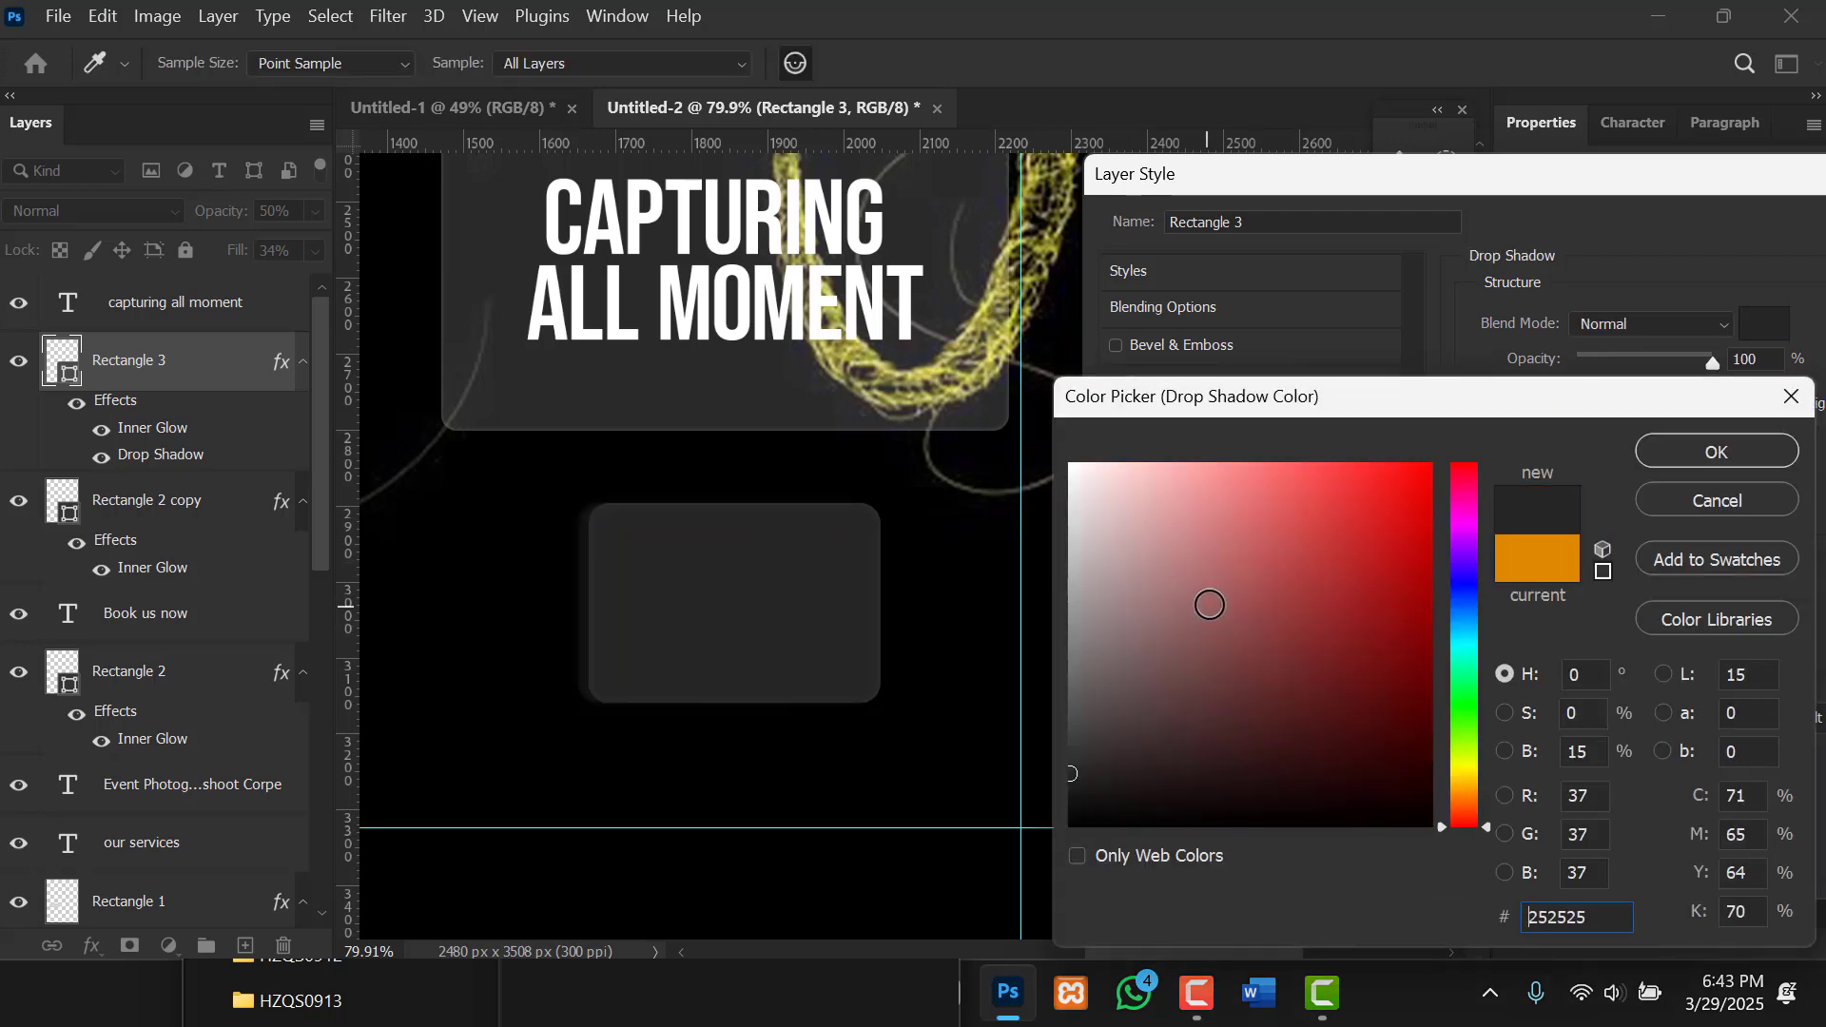
pyautogui.click(1080, 716)
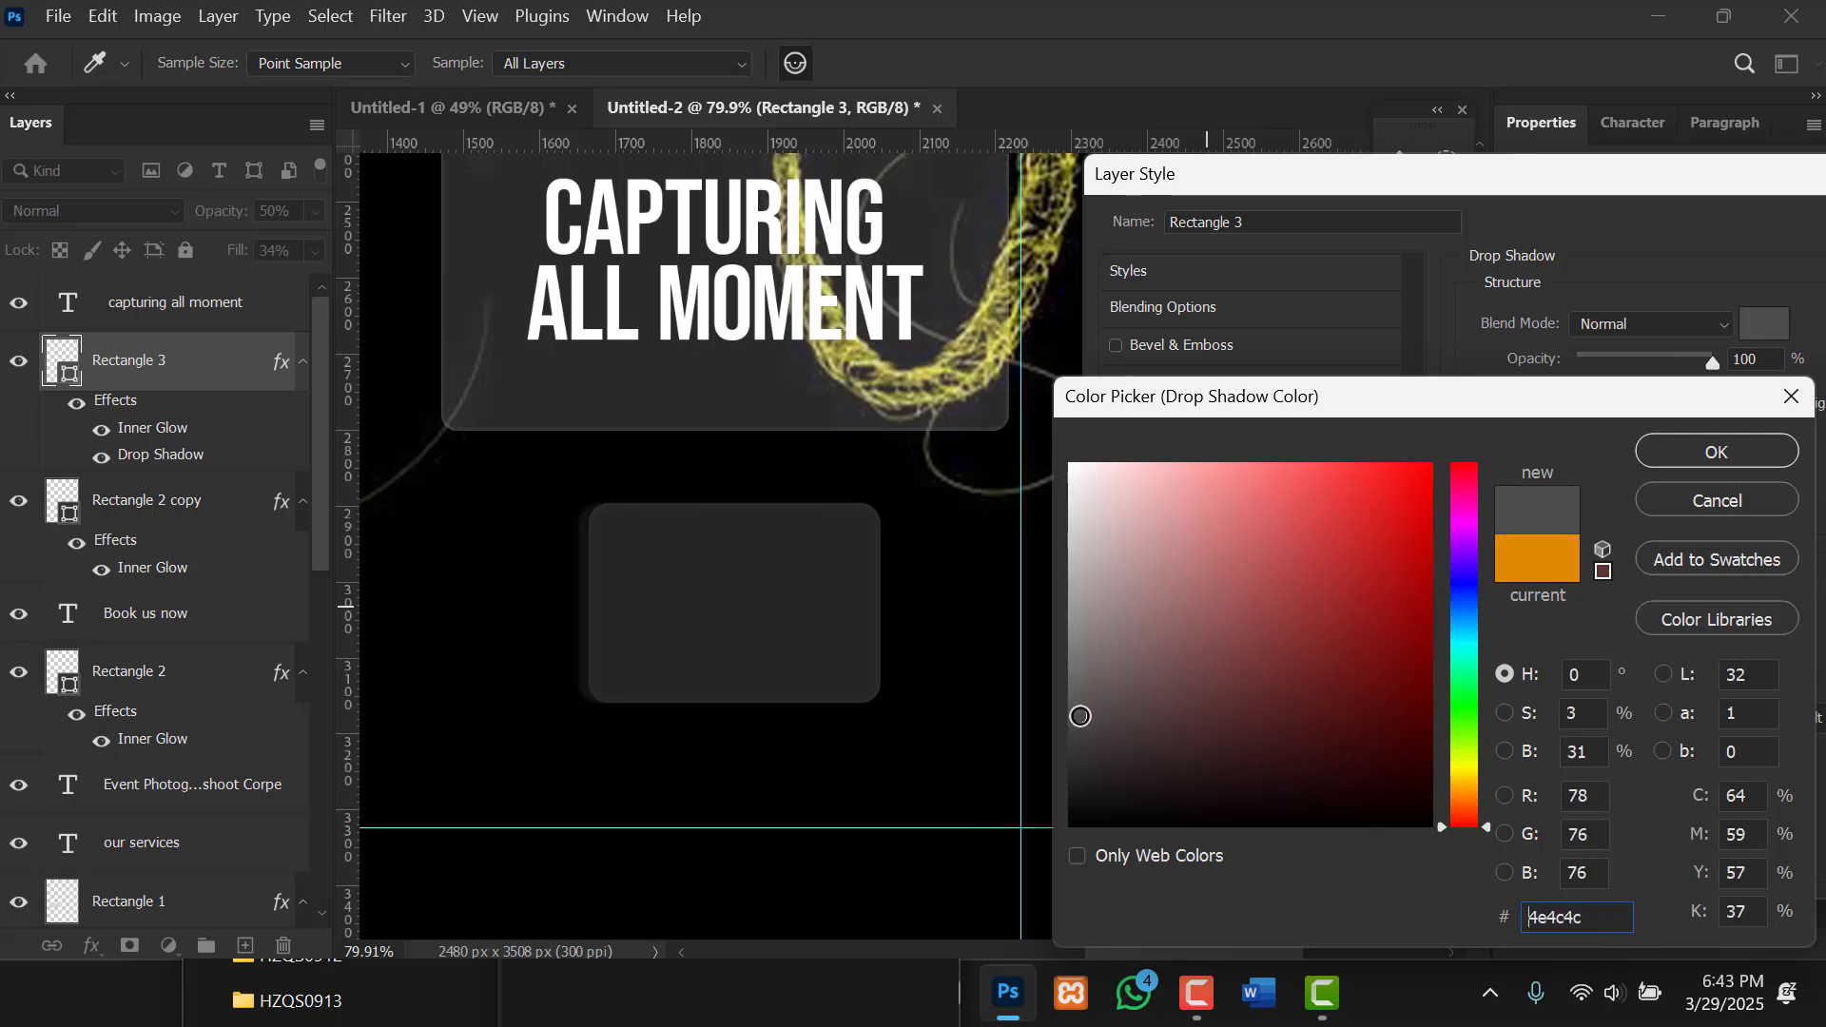
pyautogui.moveTo(1077, 713); pyautogui.dragTo(1067, 719)
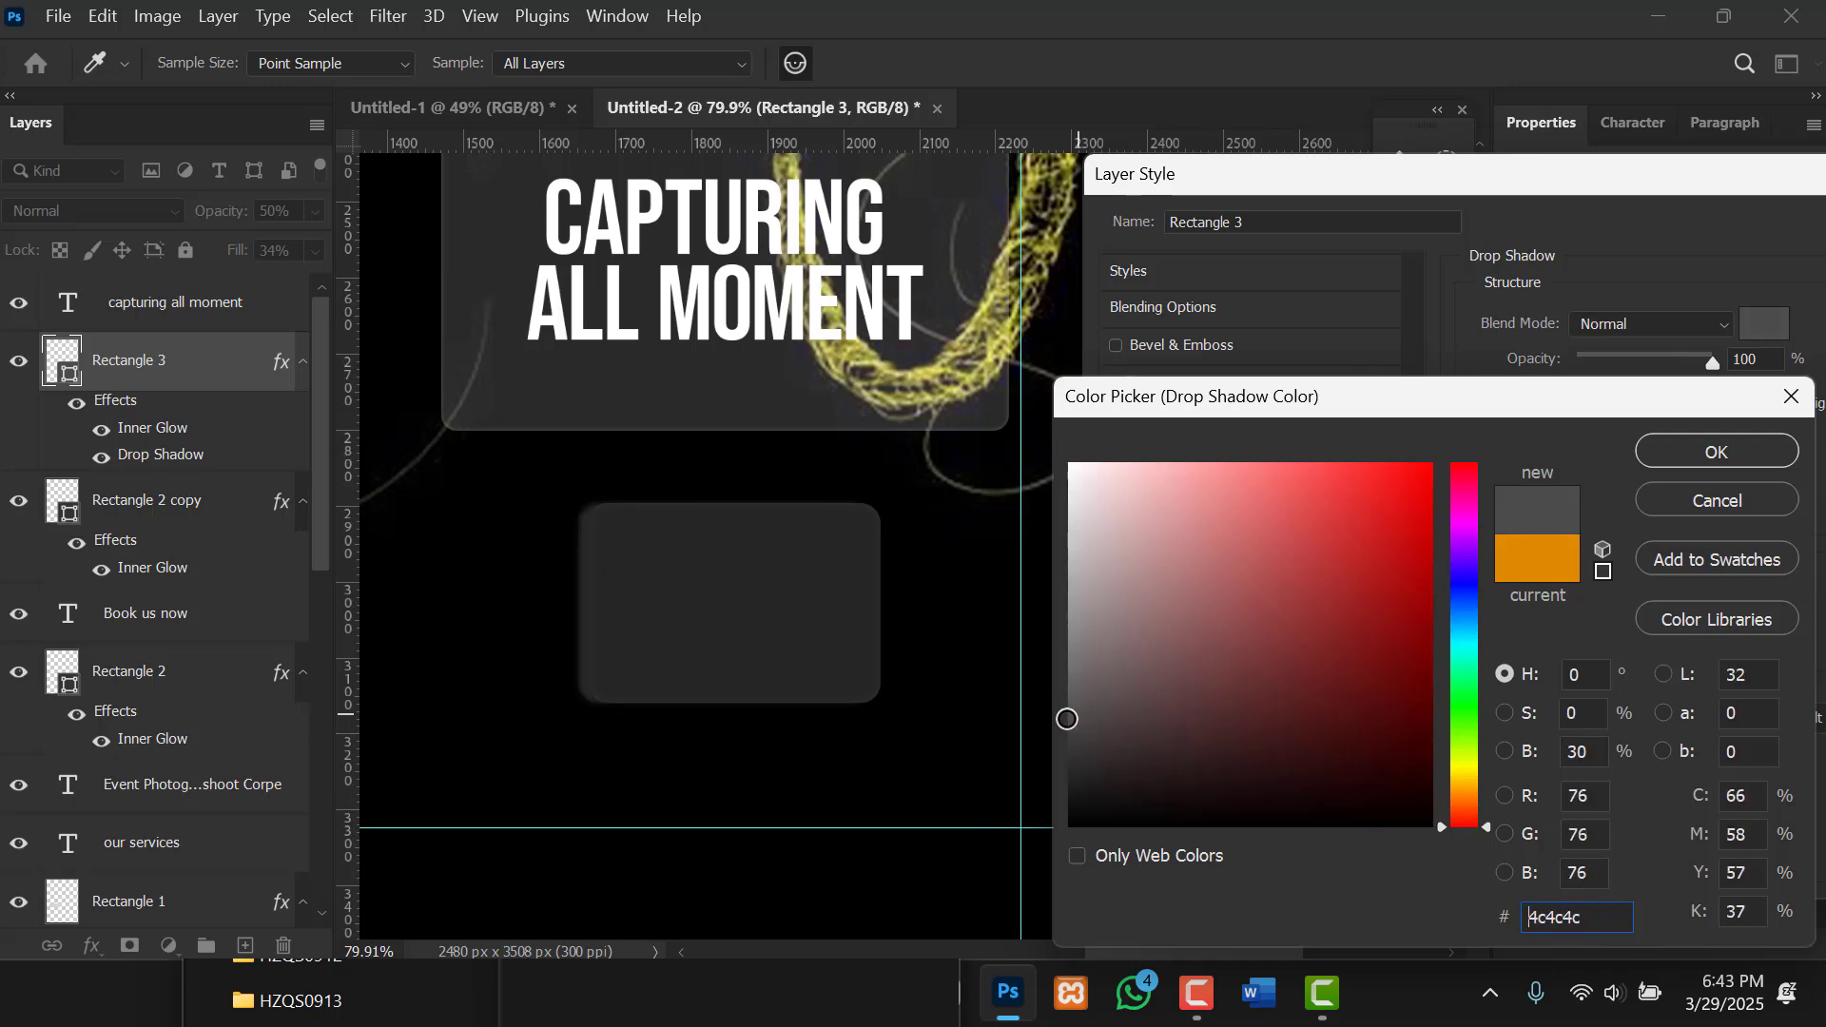
pyautogui.click(1669, 462)
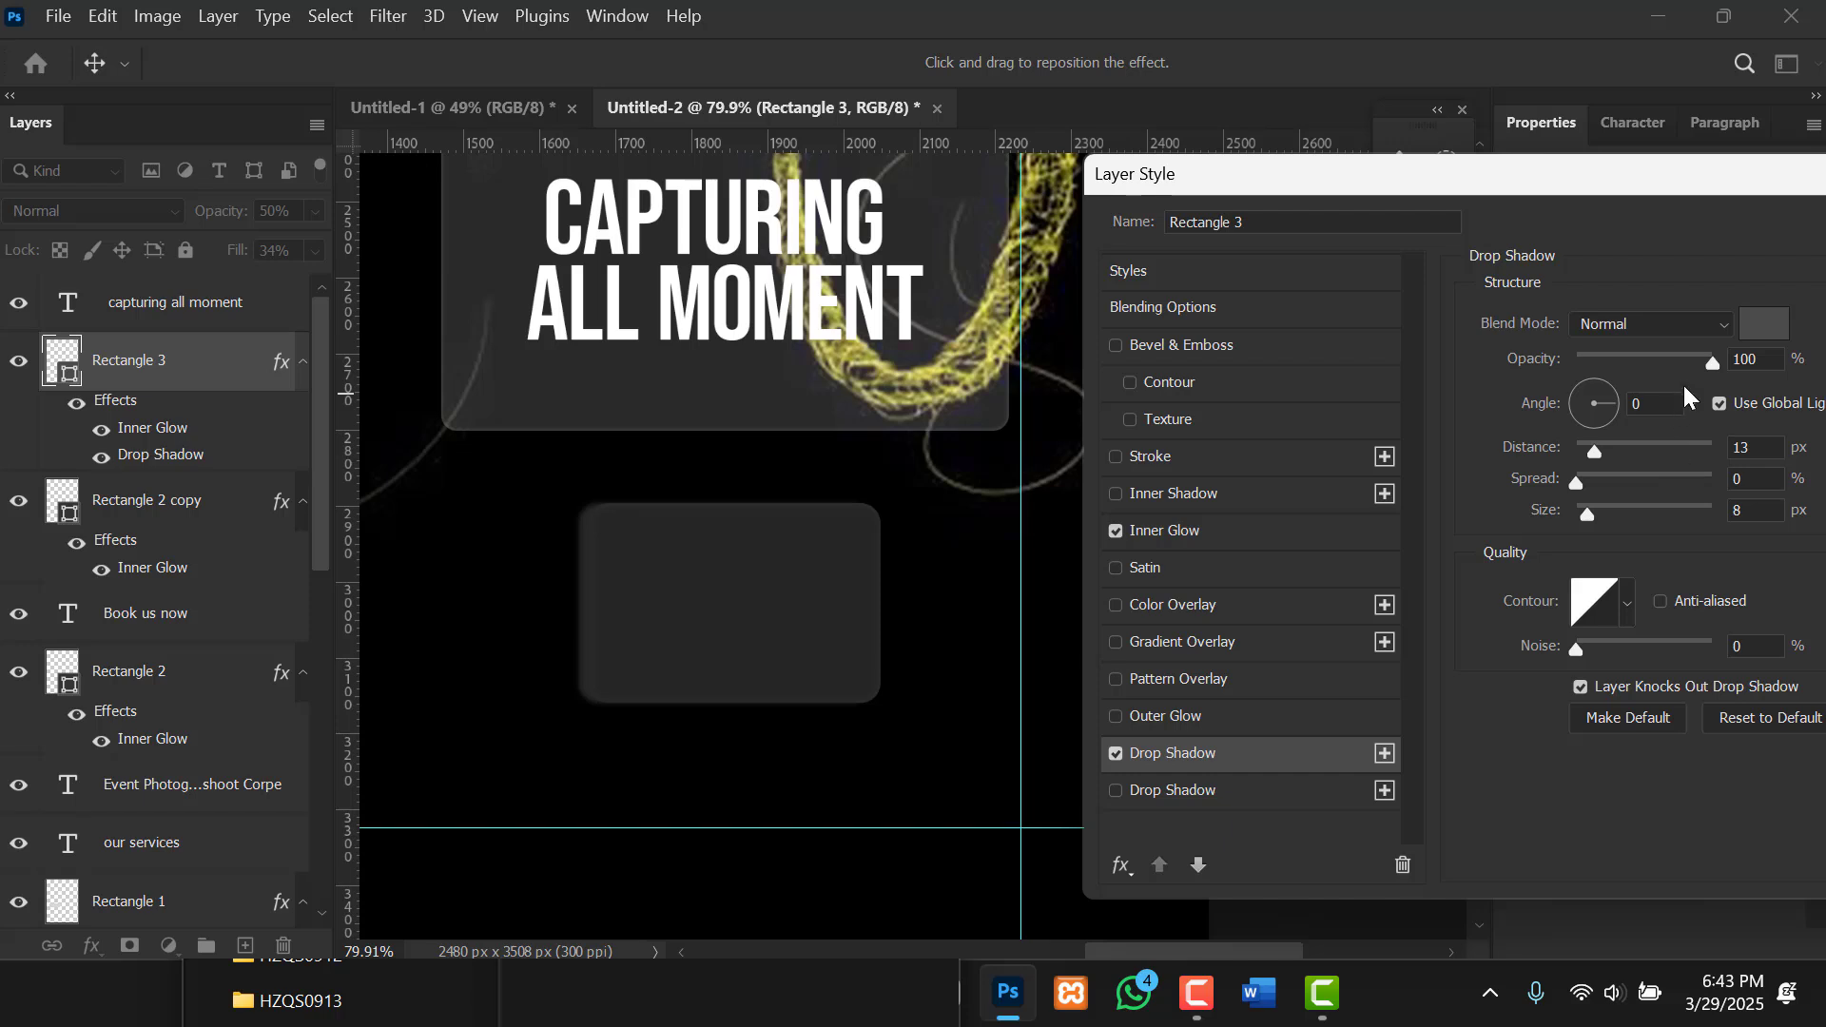
# Set the drop shadow's opacity to 57% and distance to 9 px, and discard the rectangle's layer style changes.
pyautogui.moveTo(1674, 362); pyautogui.dragTo(1654, 362)
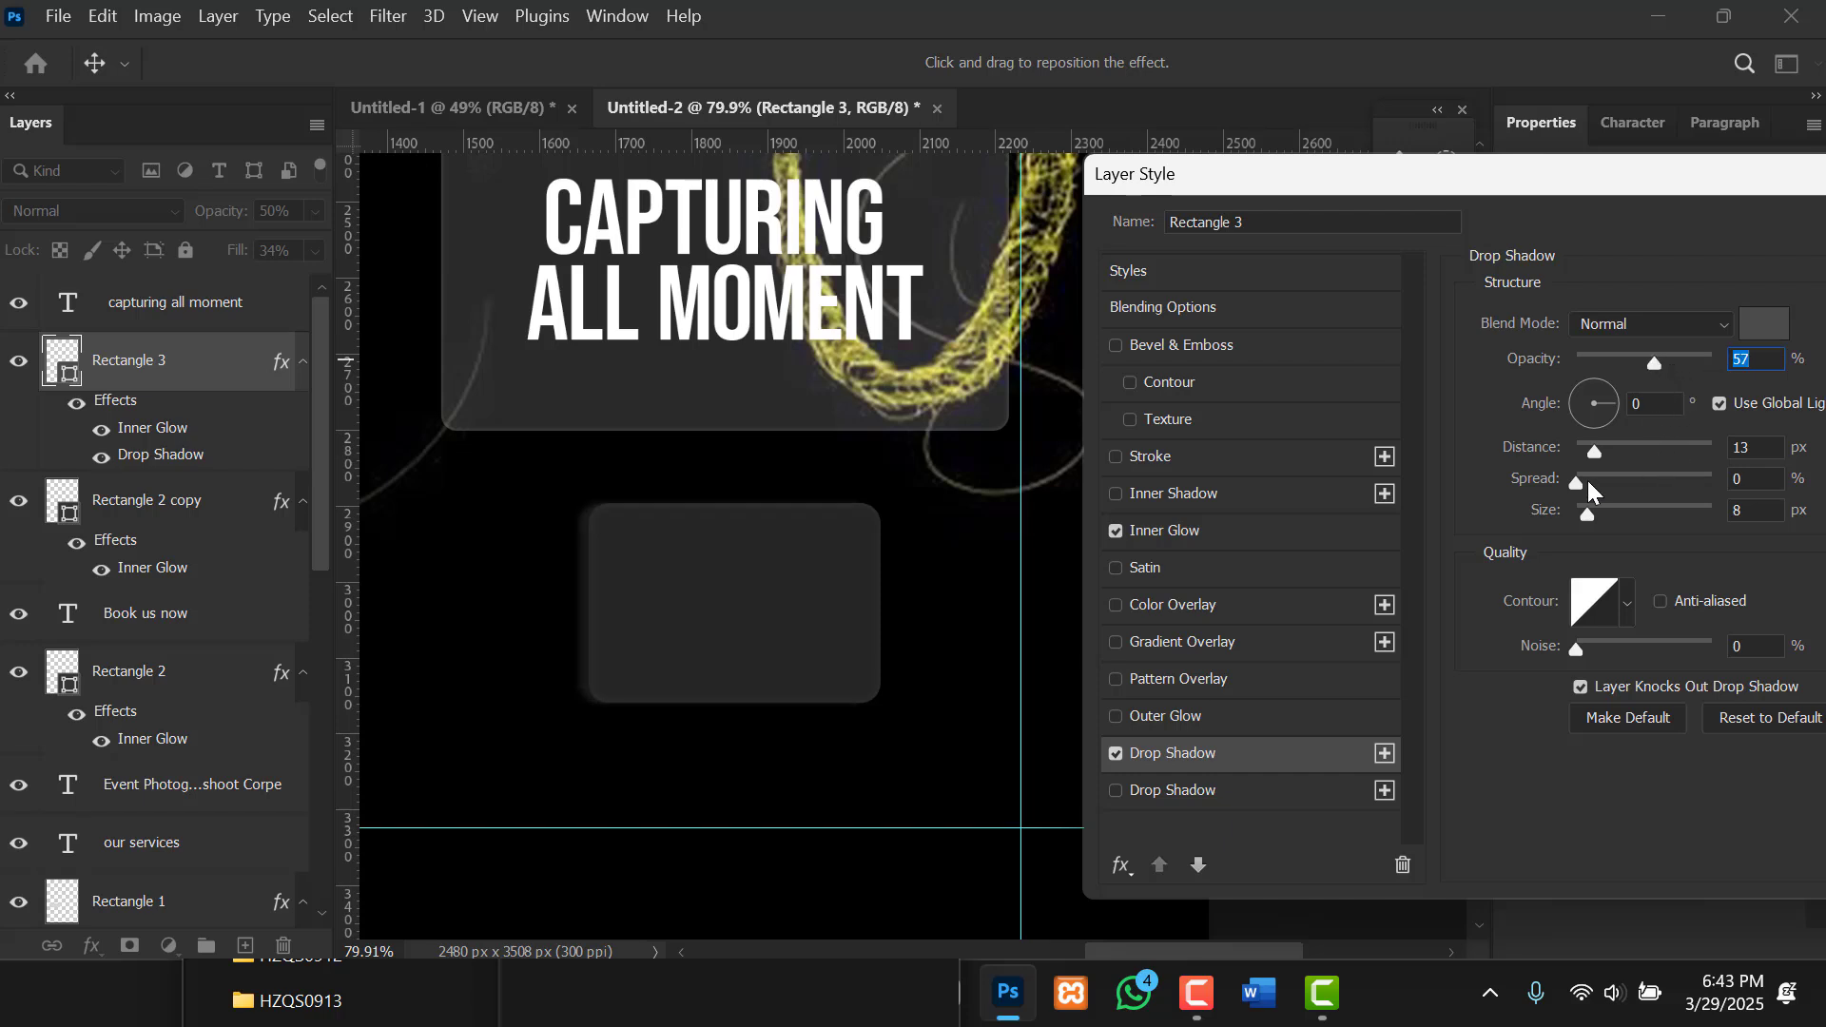
pyautogui.moveTo(1590, 453); pyautogui.dragTo(1588, 452)
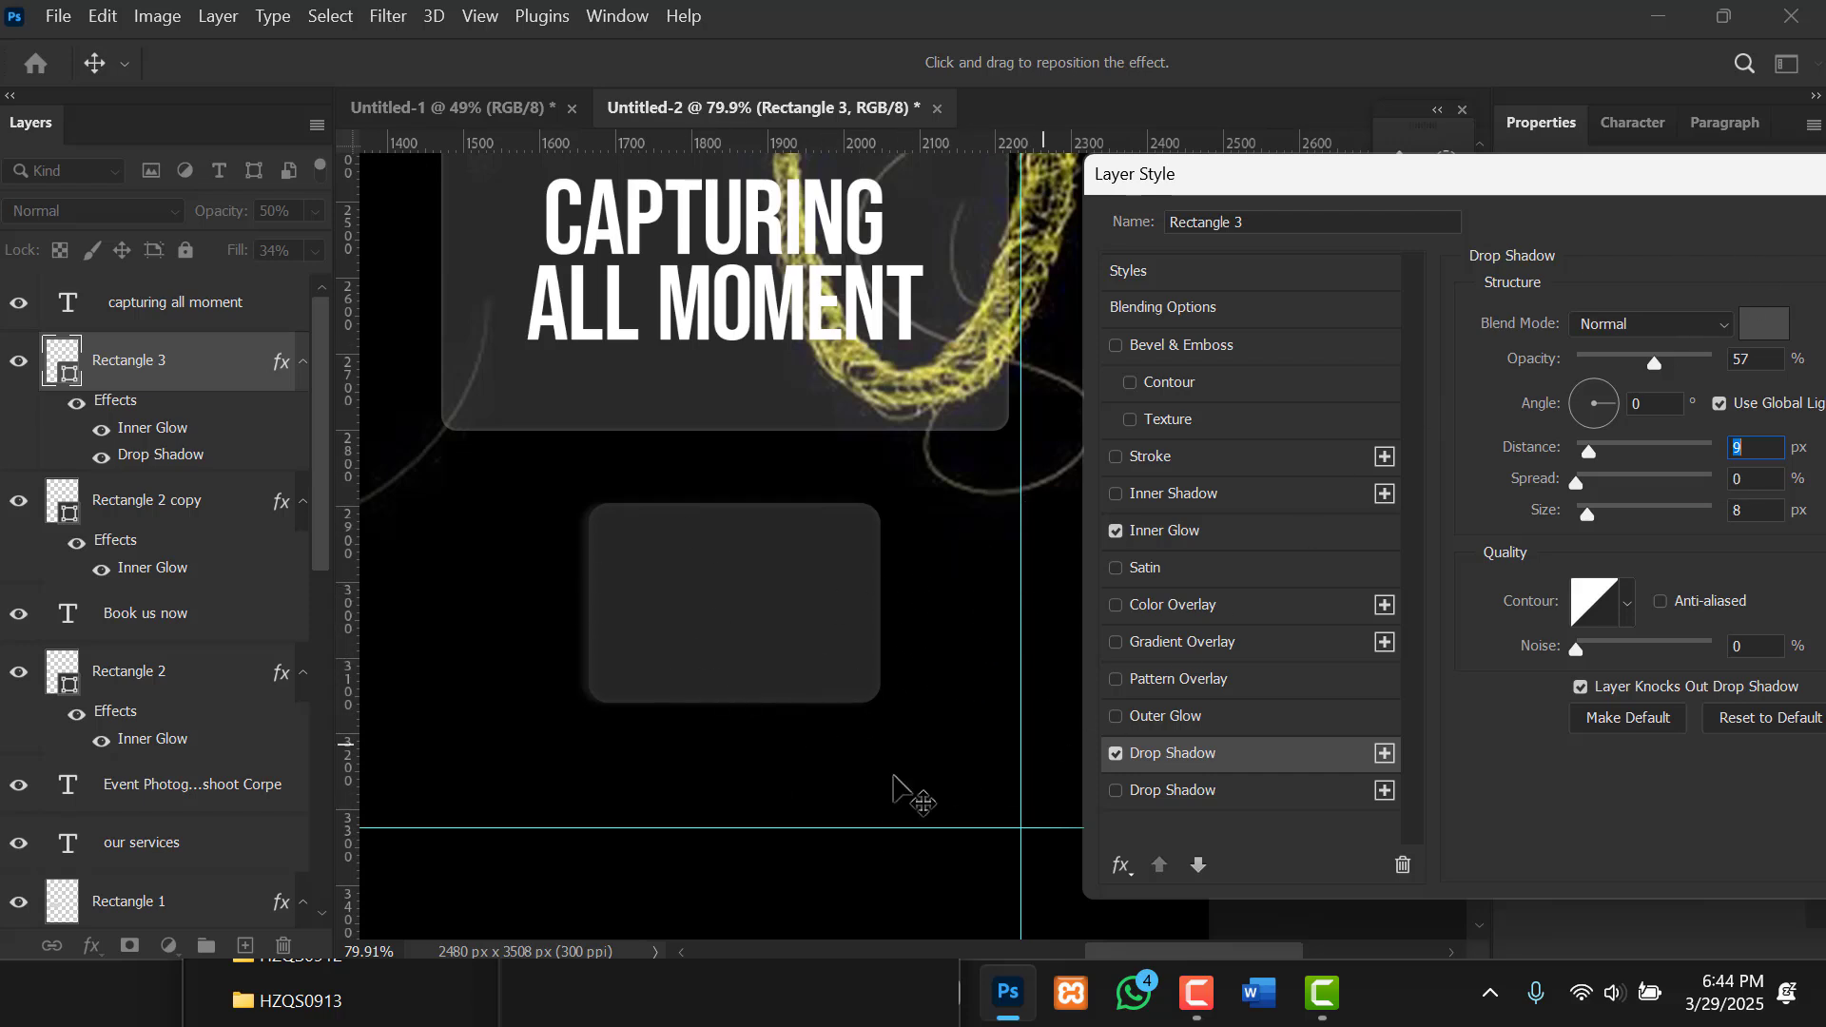
pyautogui.moveTo(1499, 183); pyautogui.dragTo(1097, 333)
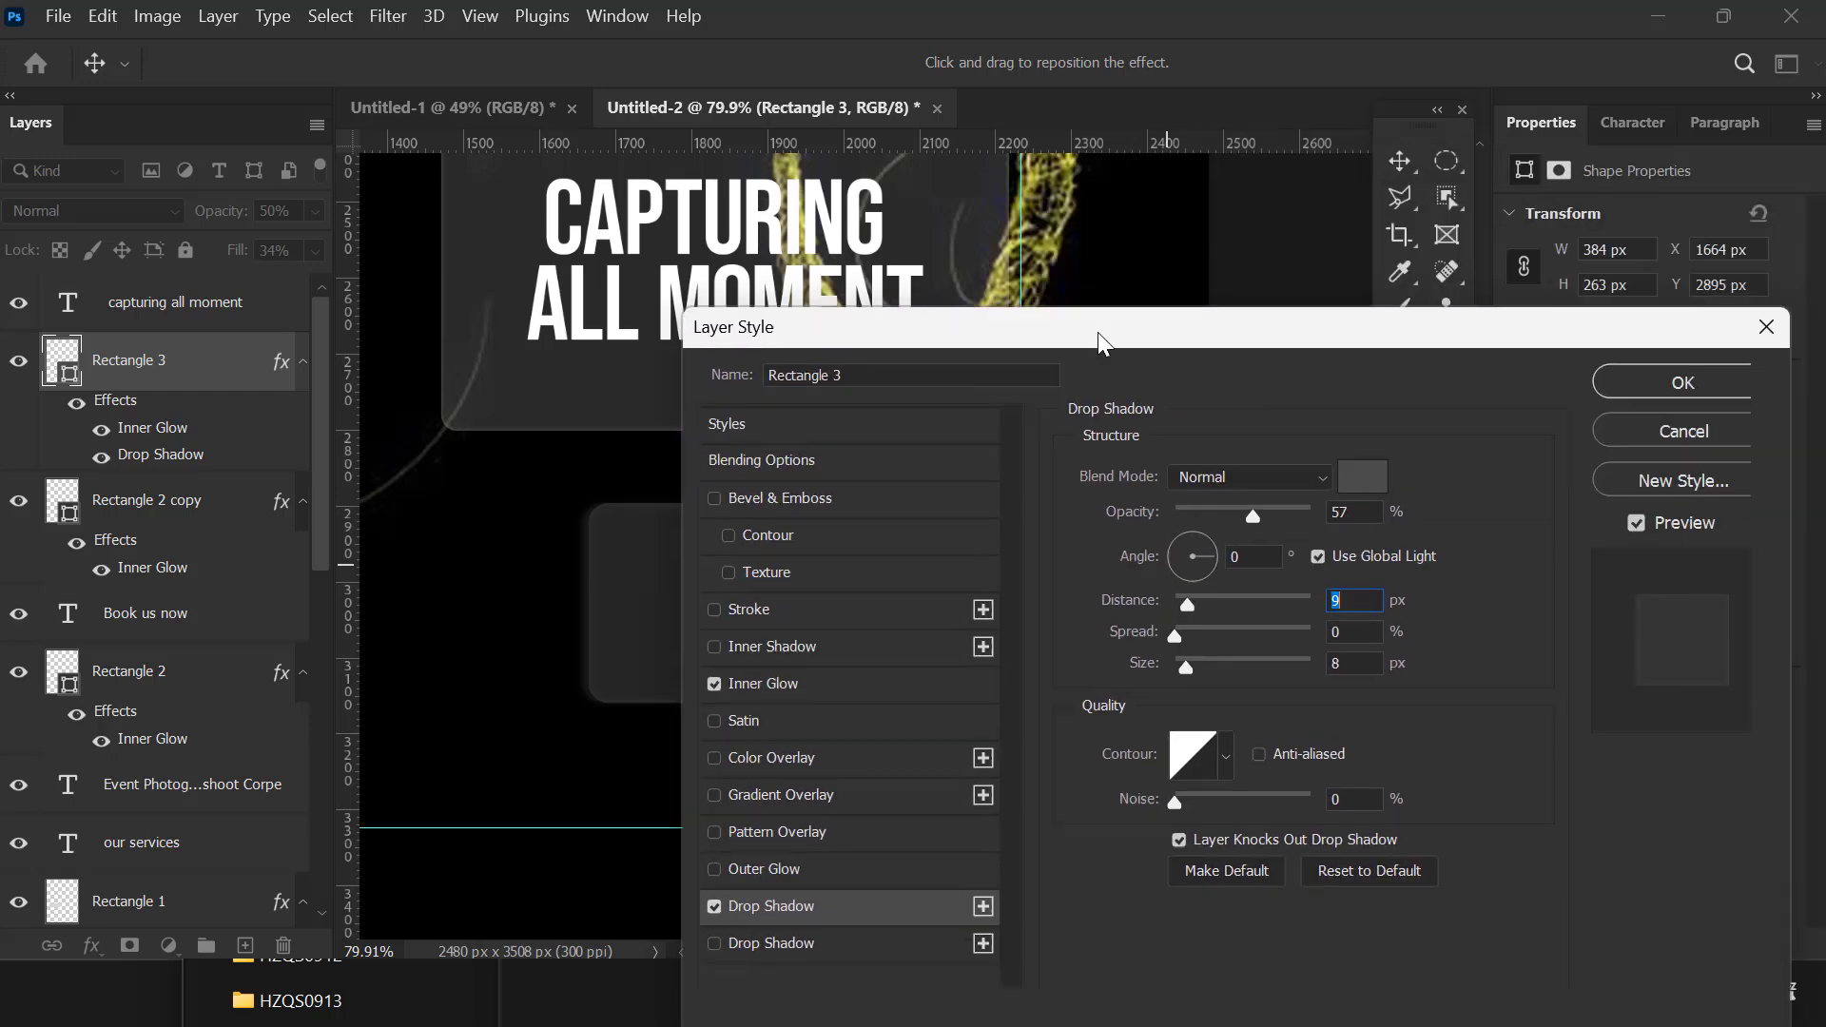
pyautogui.click(1599, 425)
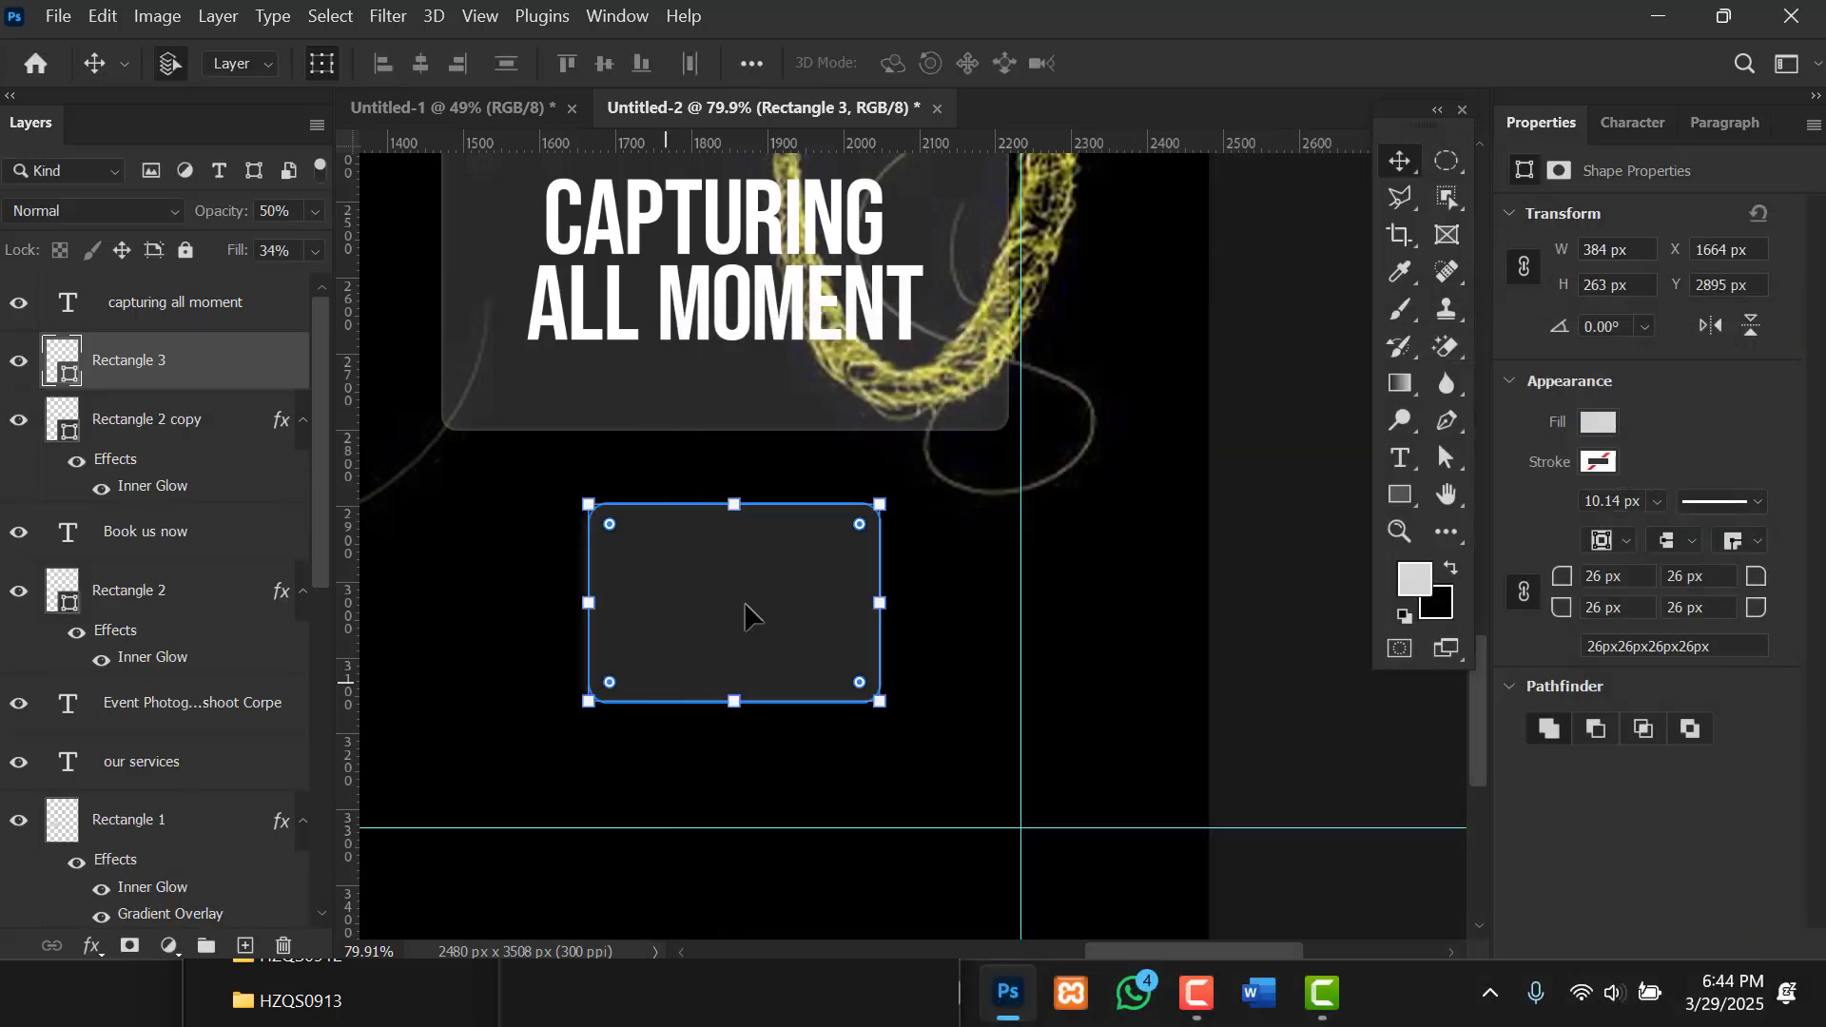
# Delete the small demonstration rectangle below the CAPTURING ALL MOMENT panel and leave nothing selected.
pyautogui.click(1236, 723)
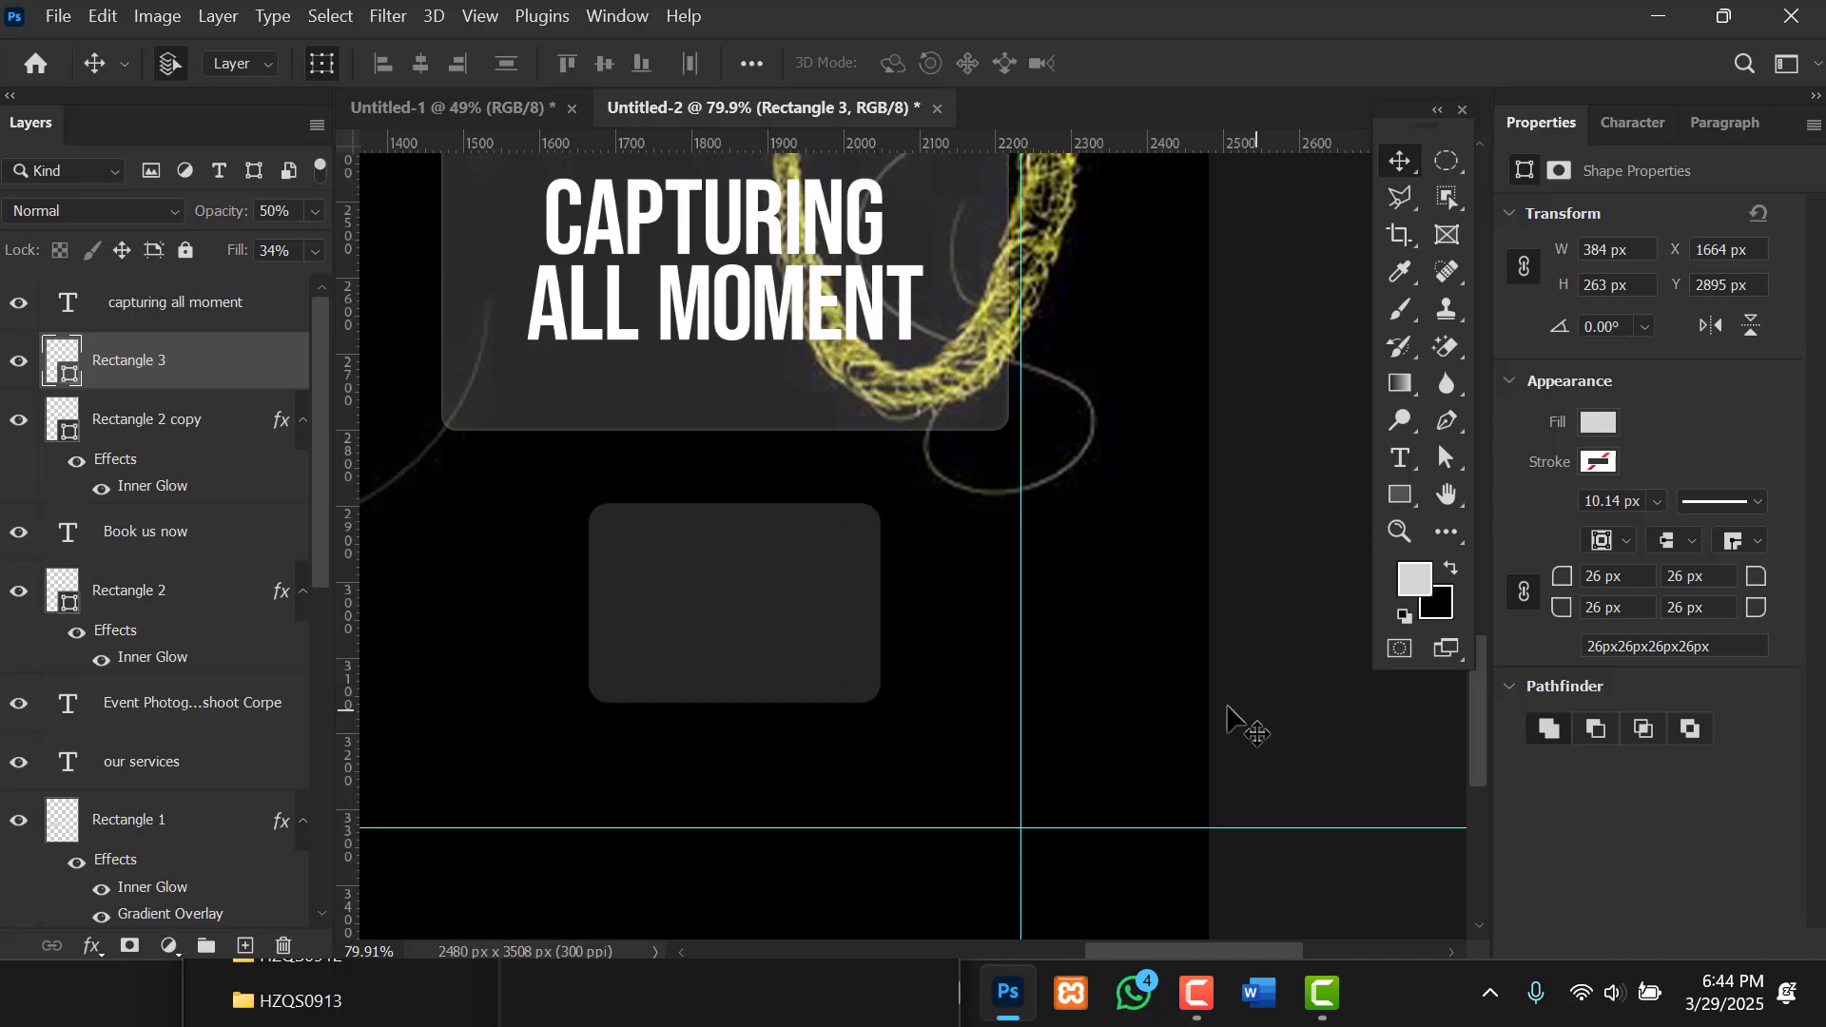
pyautogui.click(832, 423)
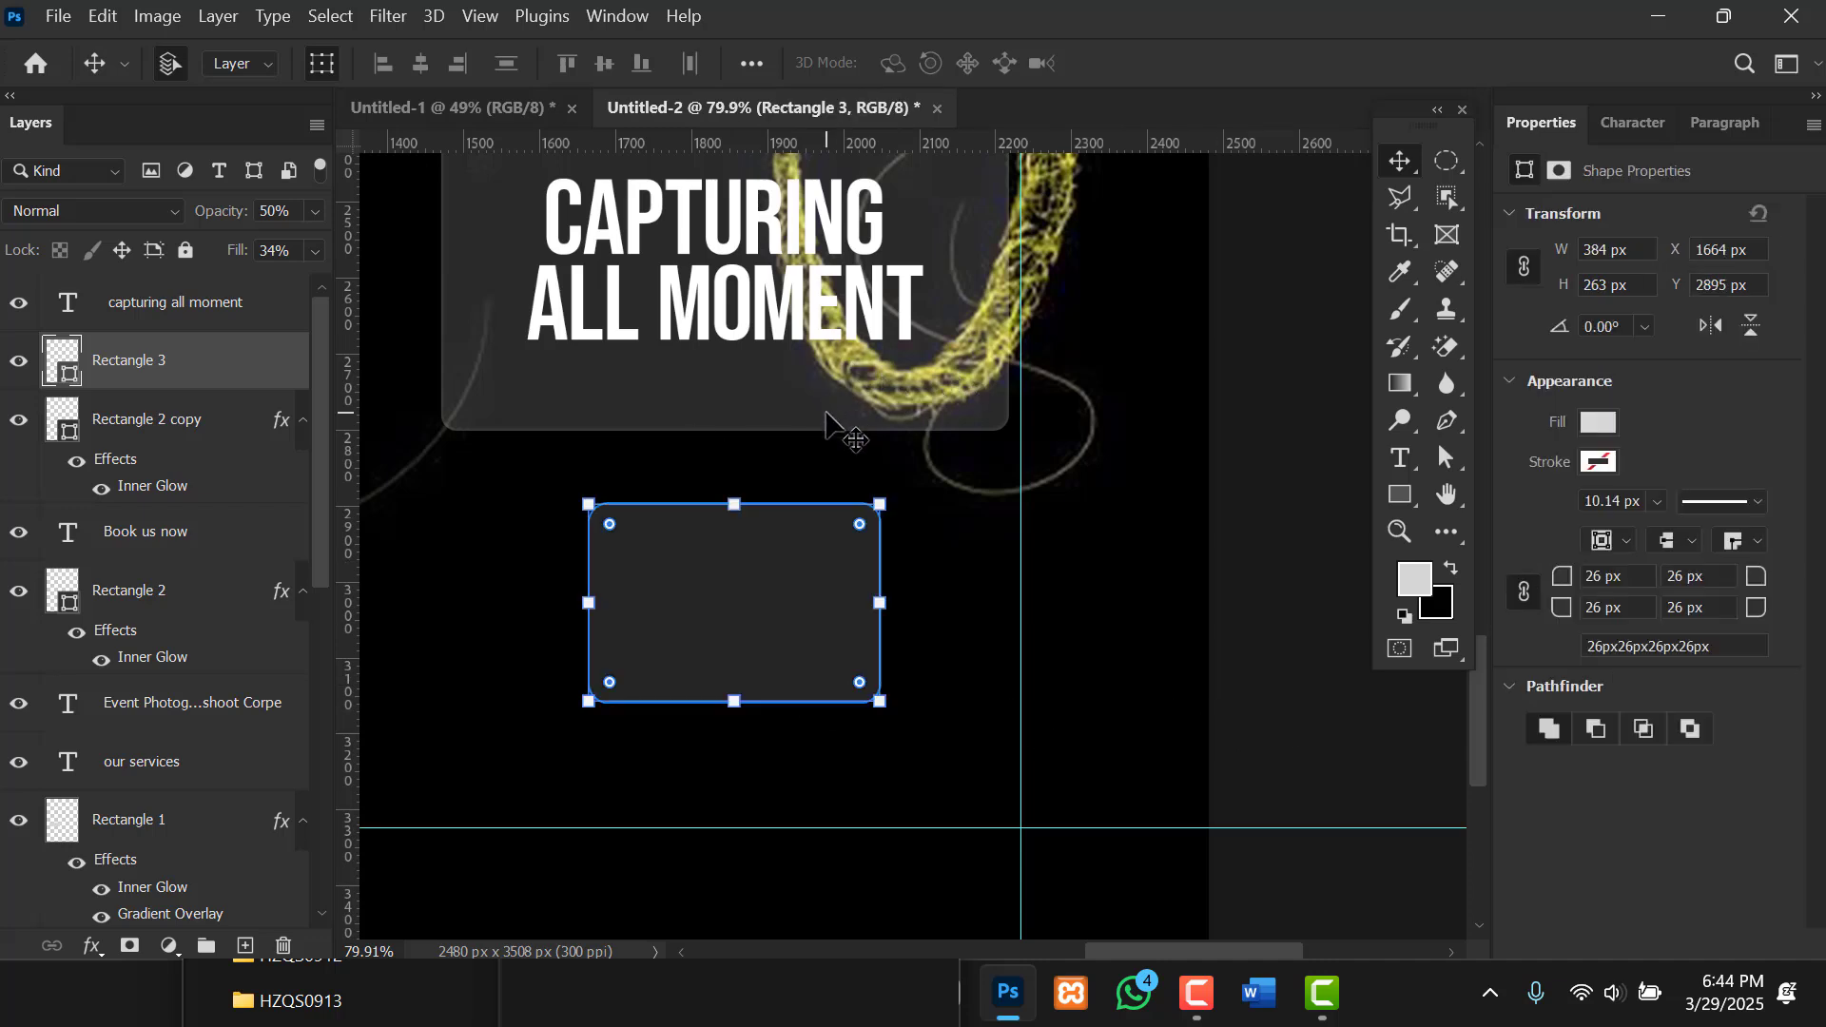
pyautogui.press('Delete')
pyautogui.scroll(-2, 813, 613)
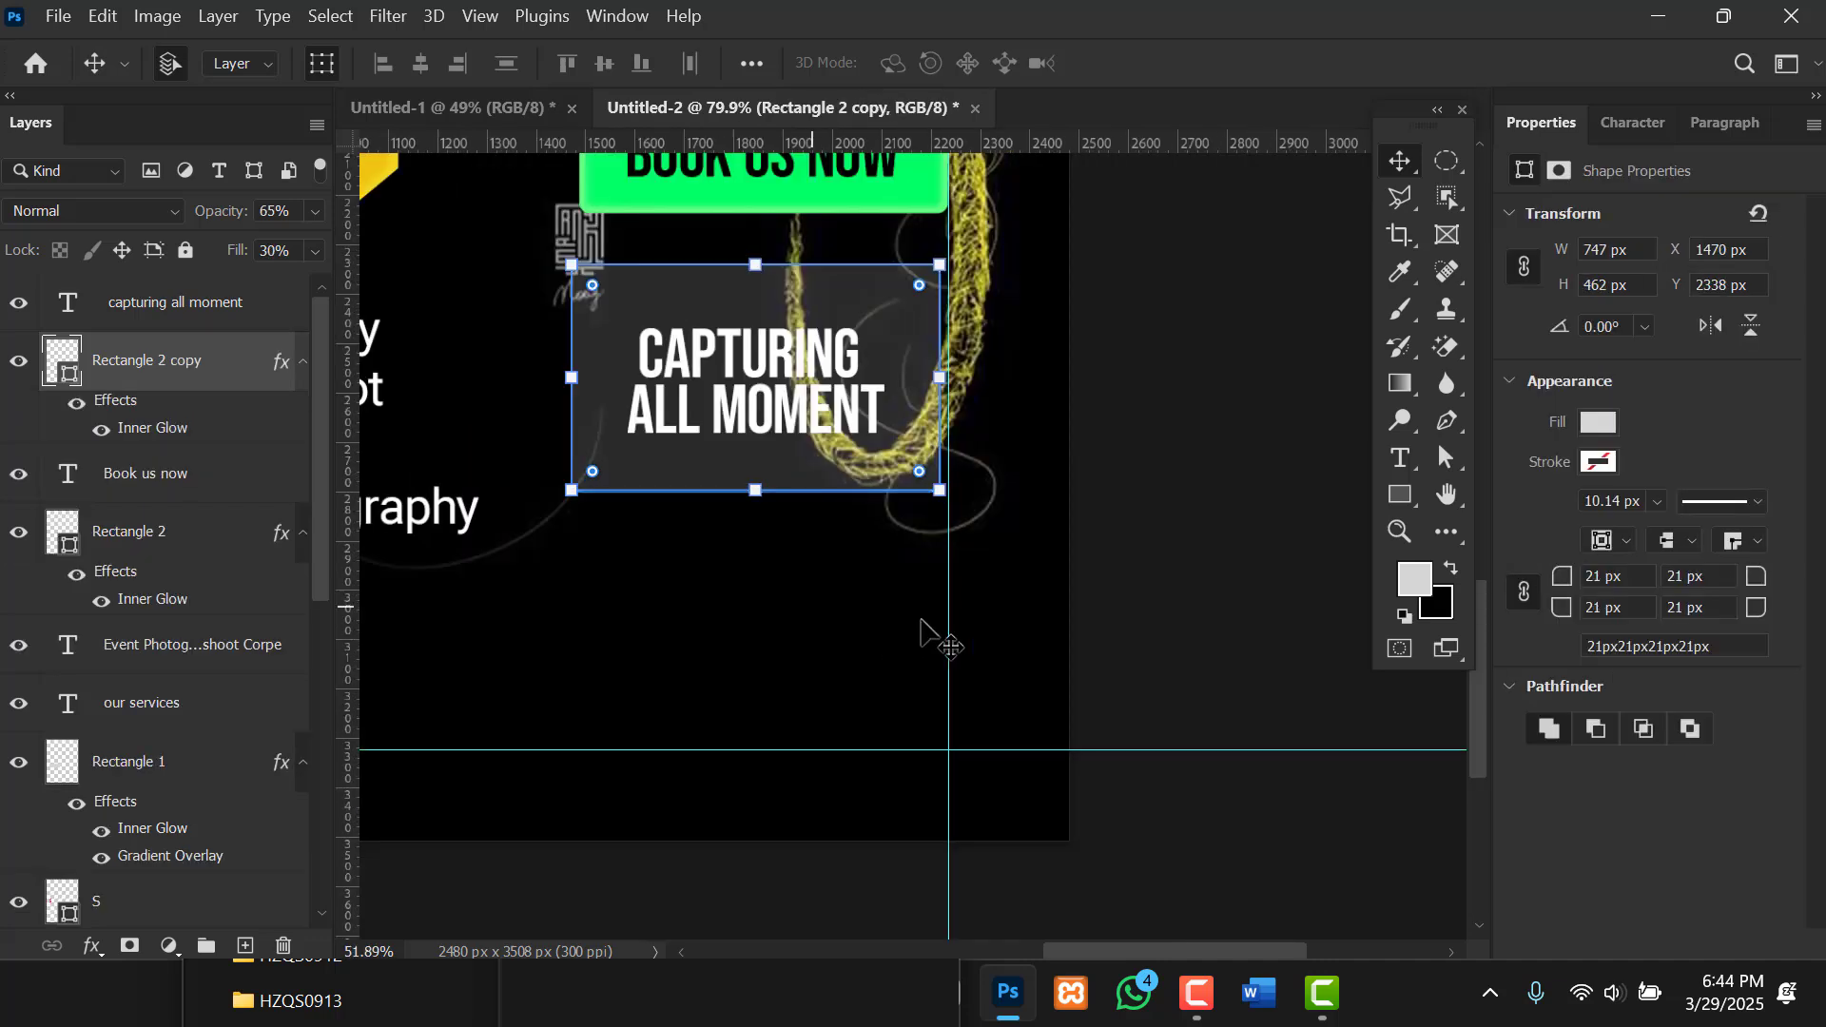
pyautogui.scroll(-2, 923, 627)
pyautogui.click(774, 693)
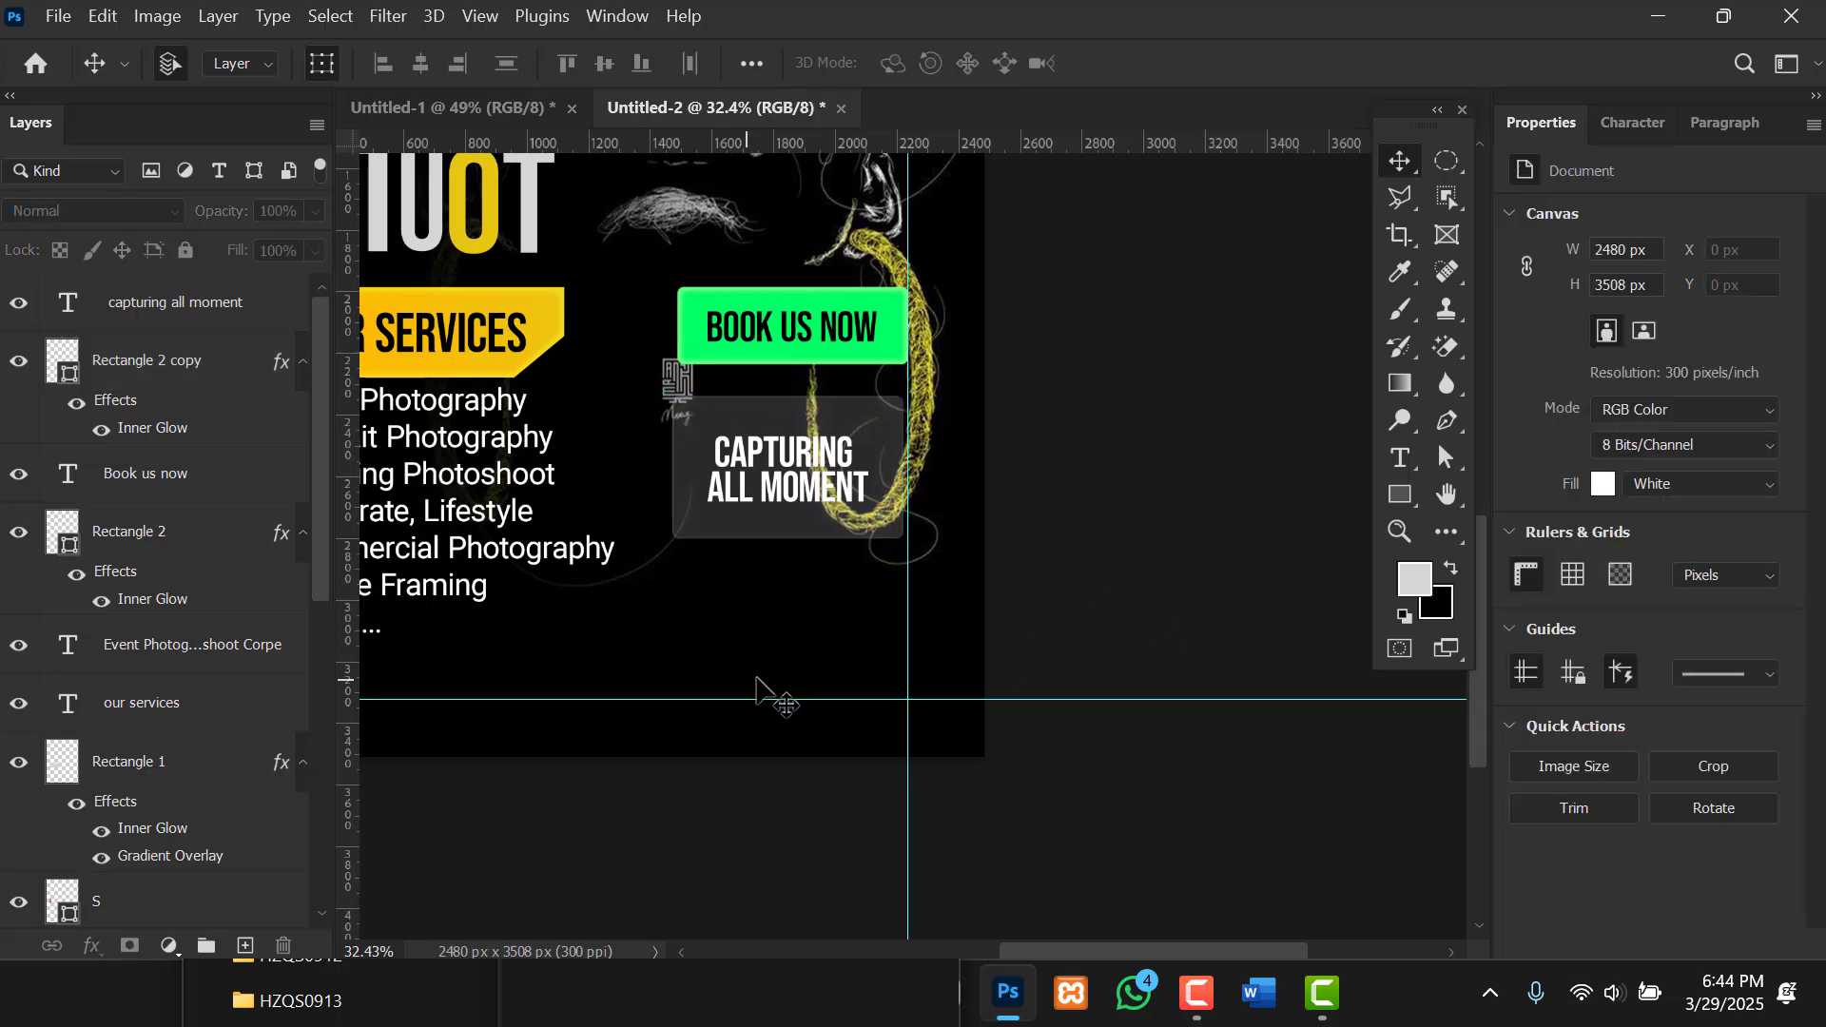
# Review the flyer's lower area and examine the footer in Untitled-1 with its social icons, page name, divider and phone contact.
pyautogui.moveTo(830, 644); pyautogui.dragTo(1011, 685)
pyautogui.scroll(-2, 1012, 684)
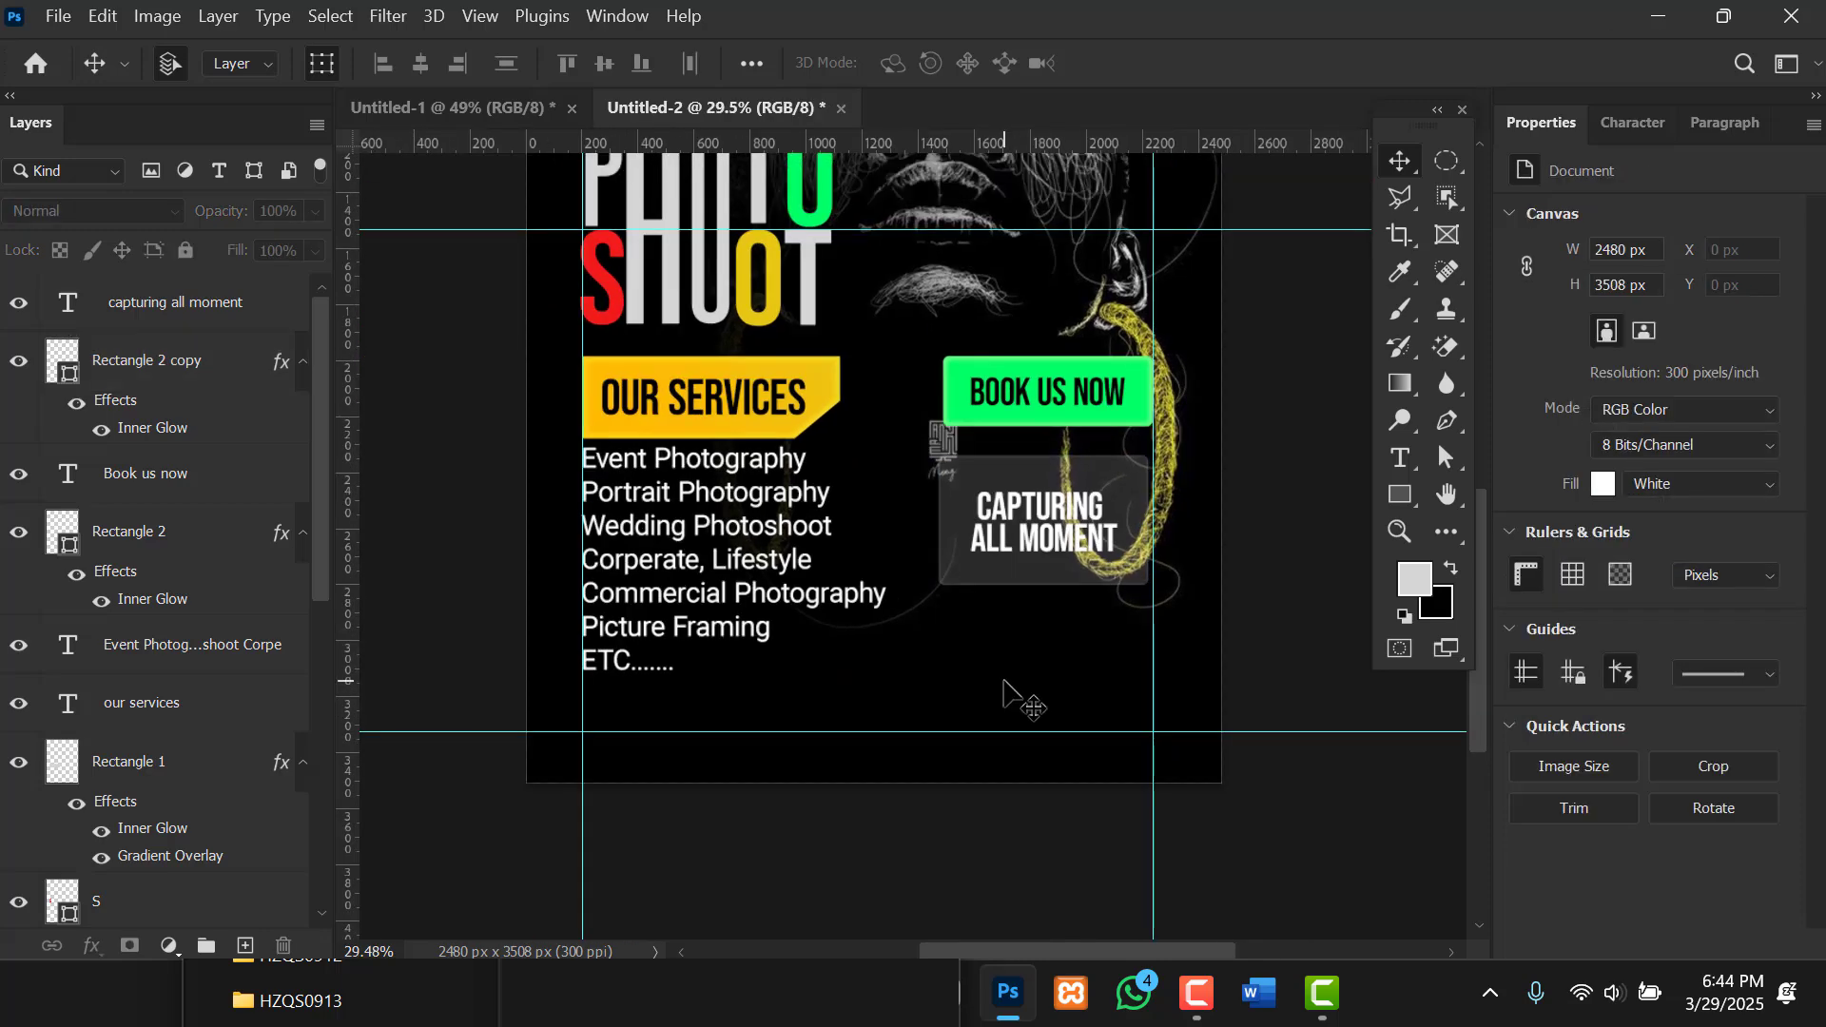
pyautogui.click(463, 124)
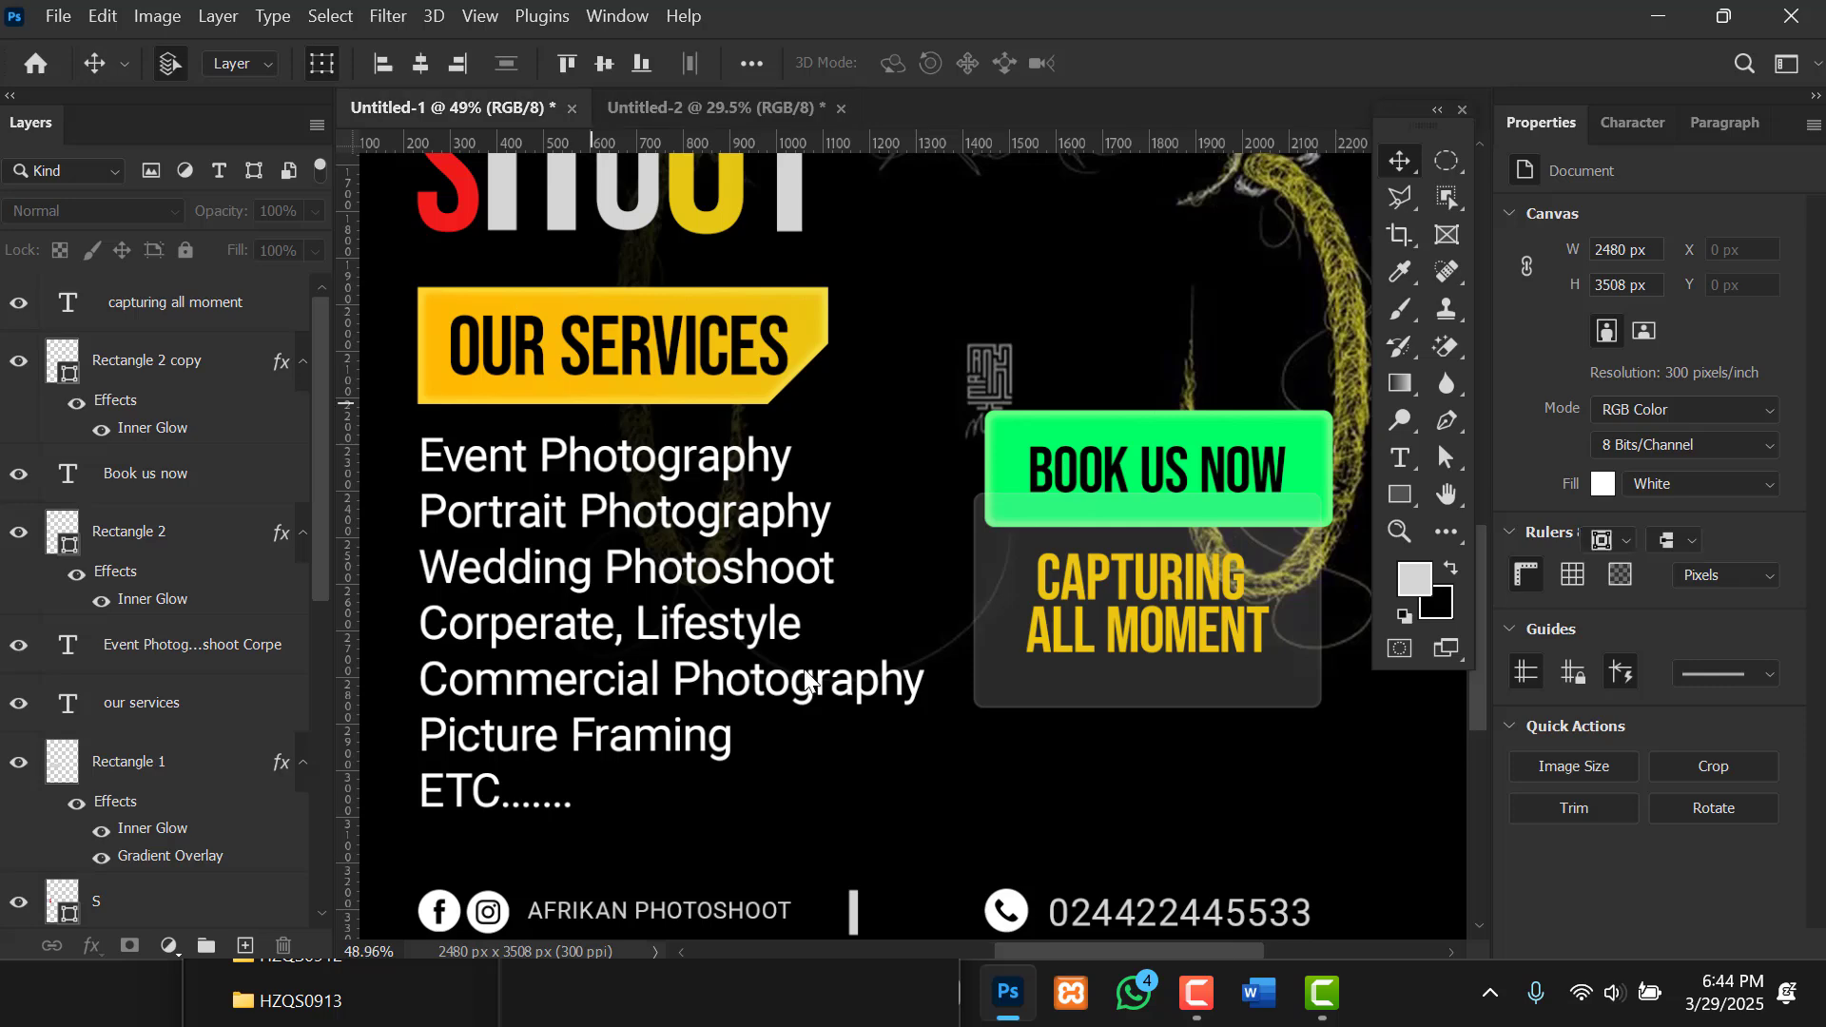
pyautogui.scroll(-2, 906, 715)
pyautogui.scroll(-2, 906, 716)
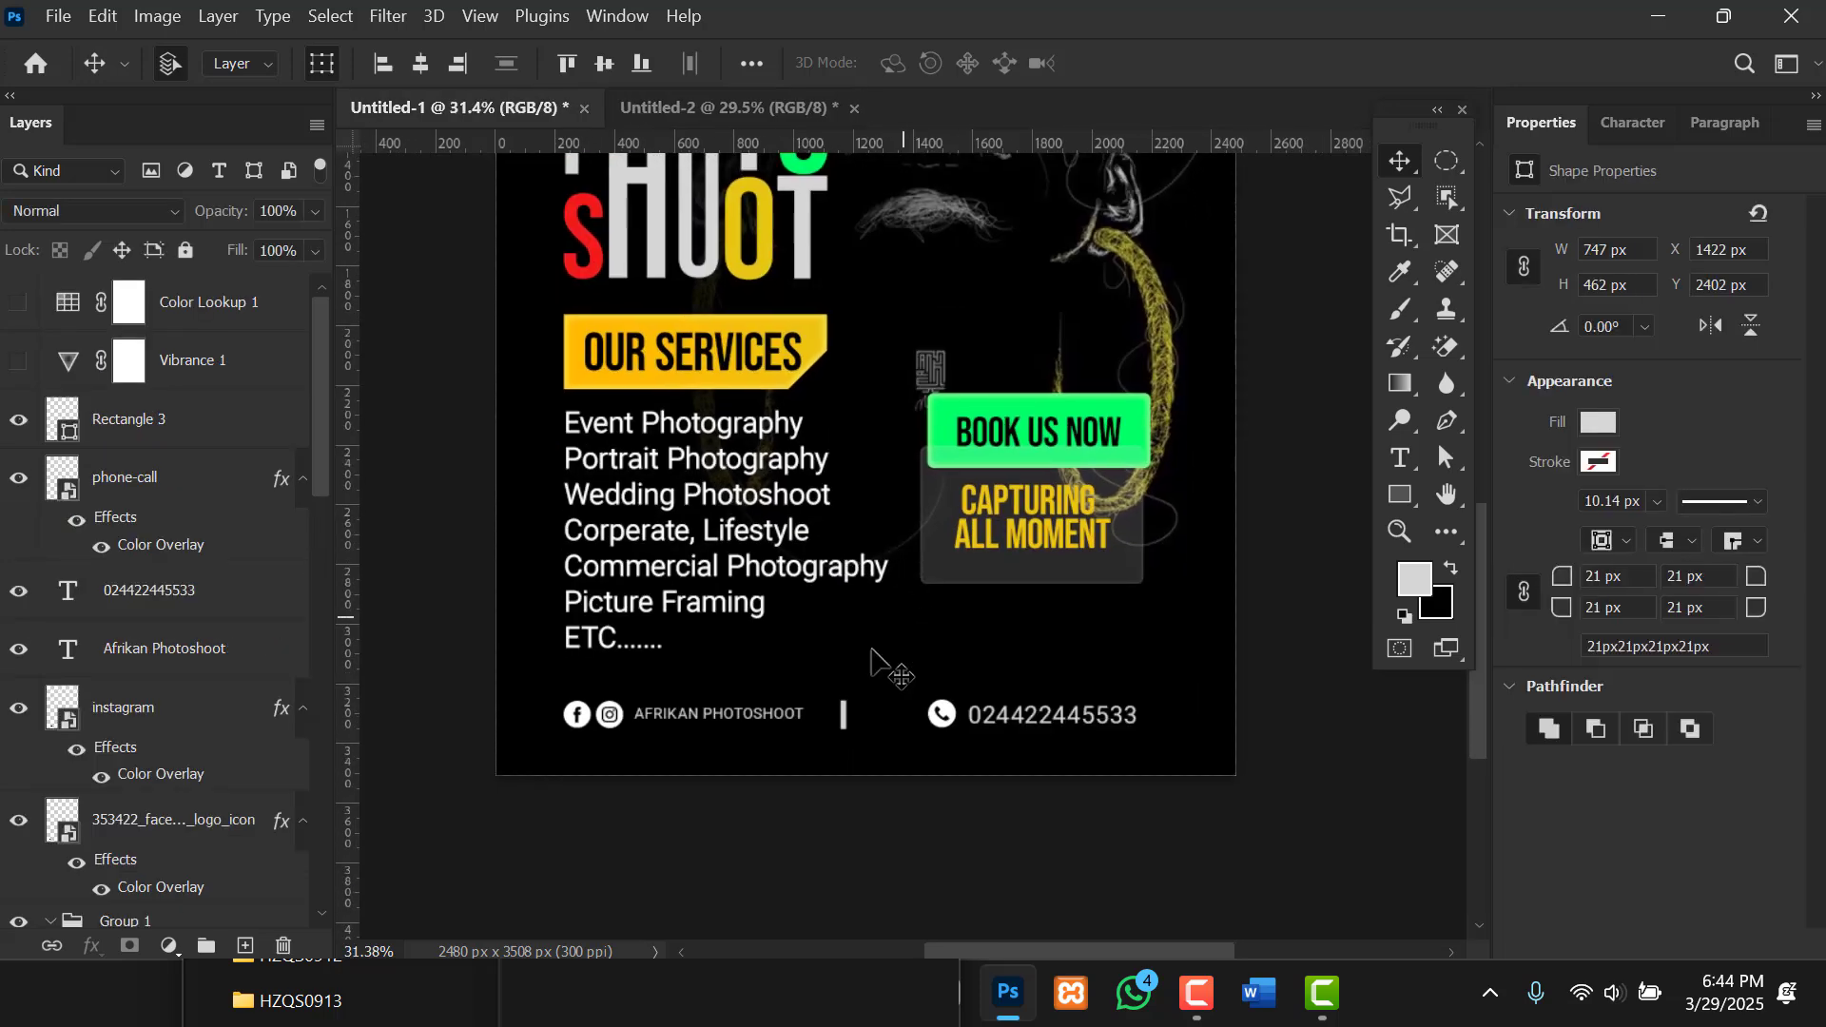
pyautogui.scroll(3, 733, 774)
pyautogui.scroll(1, 677, 751)
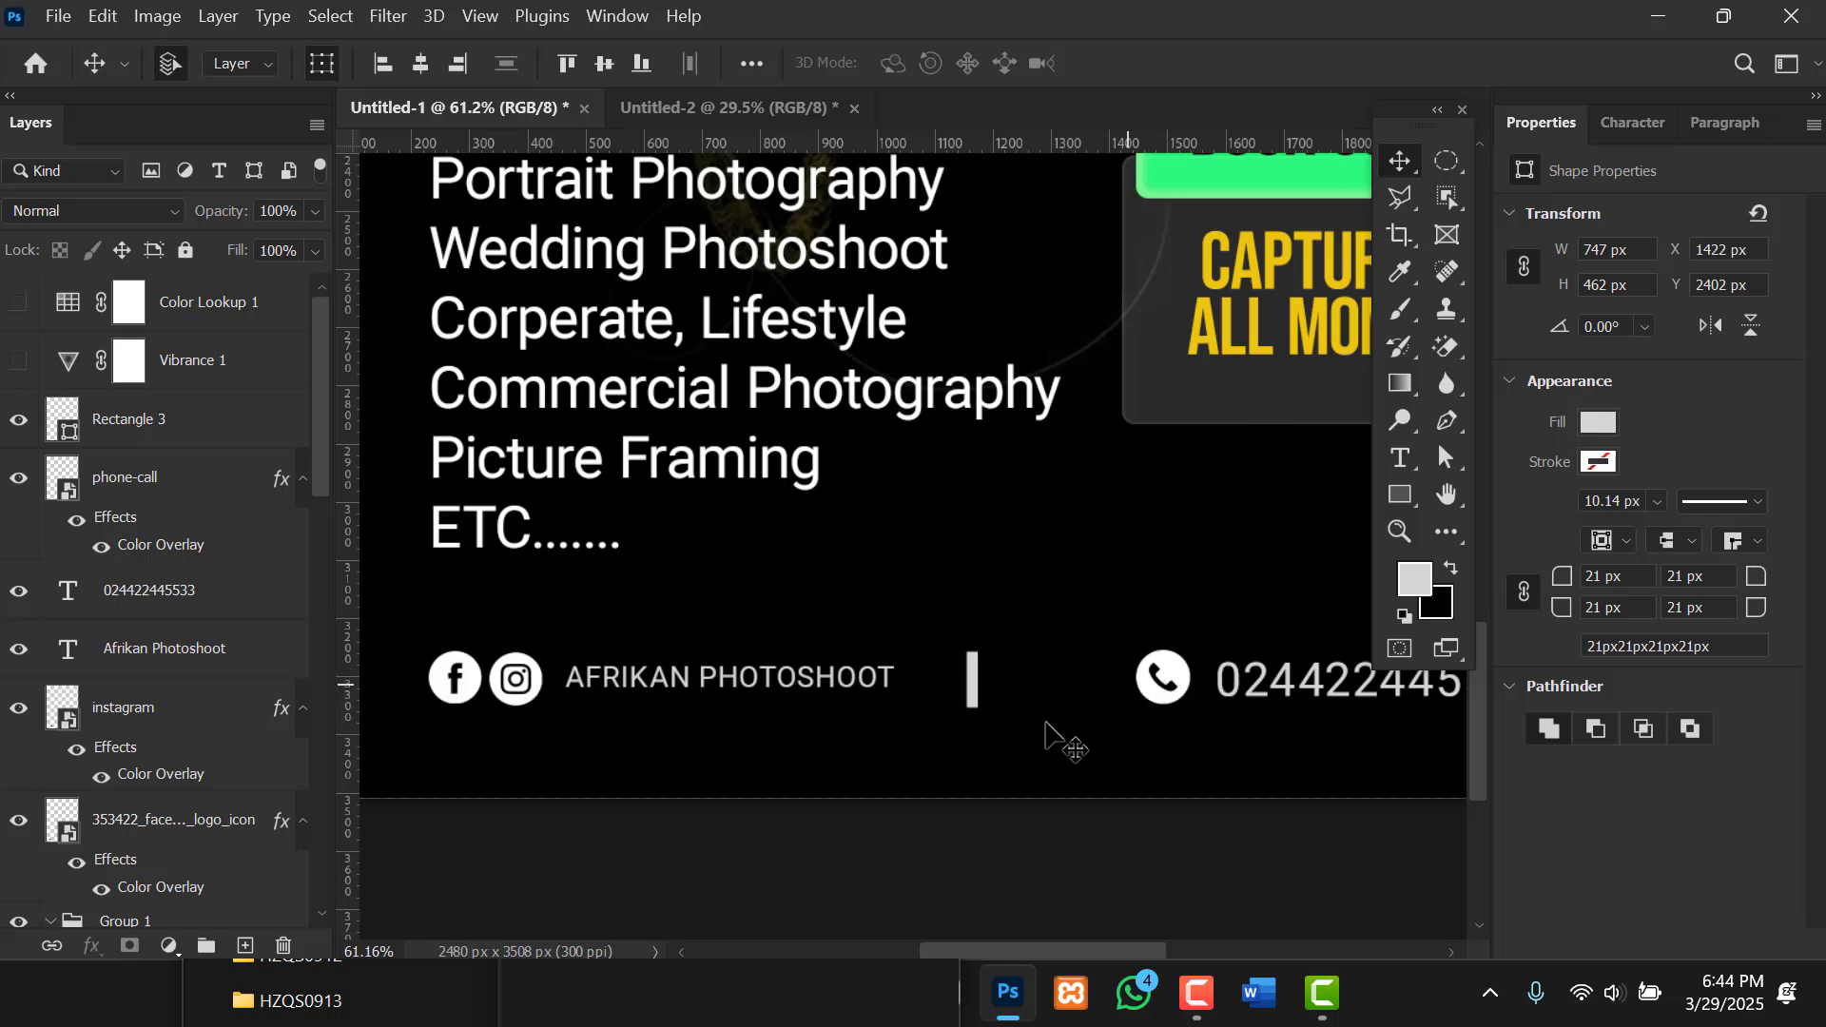
# Select the footer's social icons, page name, divider and phone contact in Untitled-1 and copy them into Untitled-2.
pyautogui.scroll(-3, 583, 717)
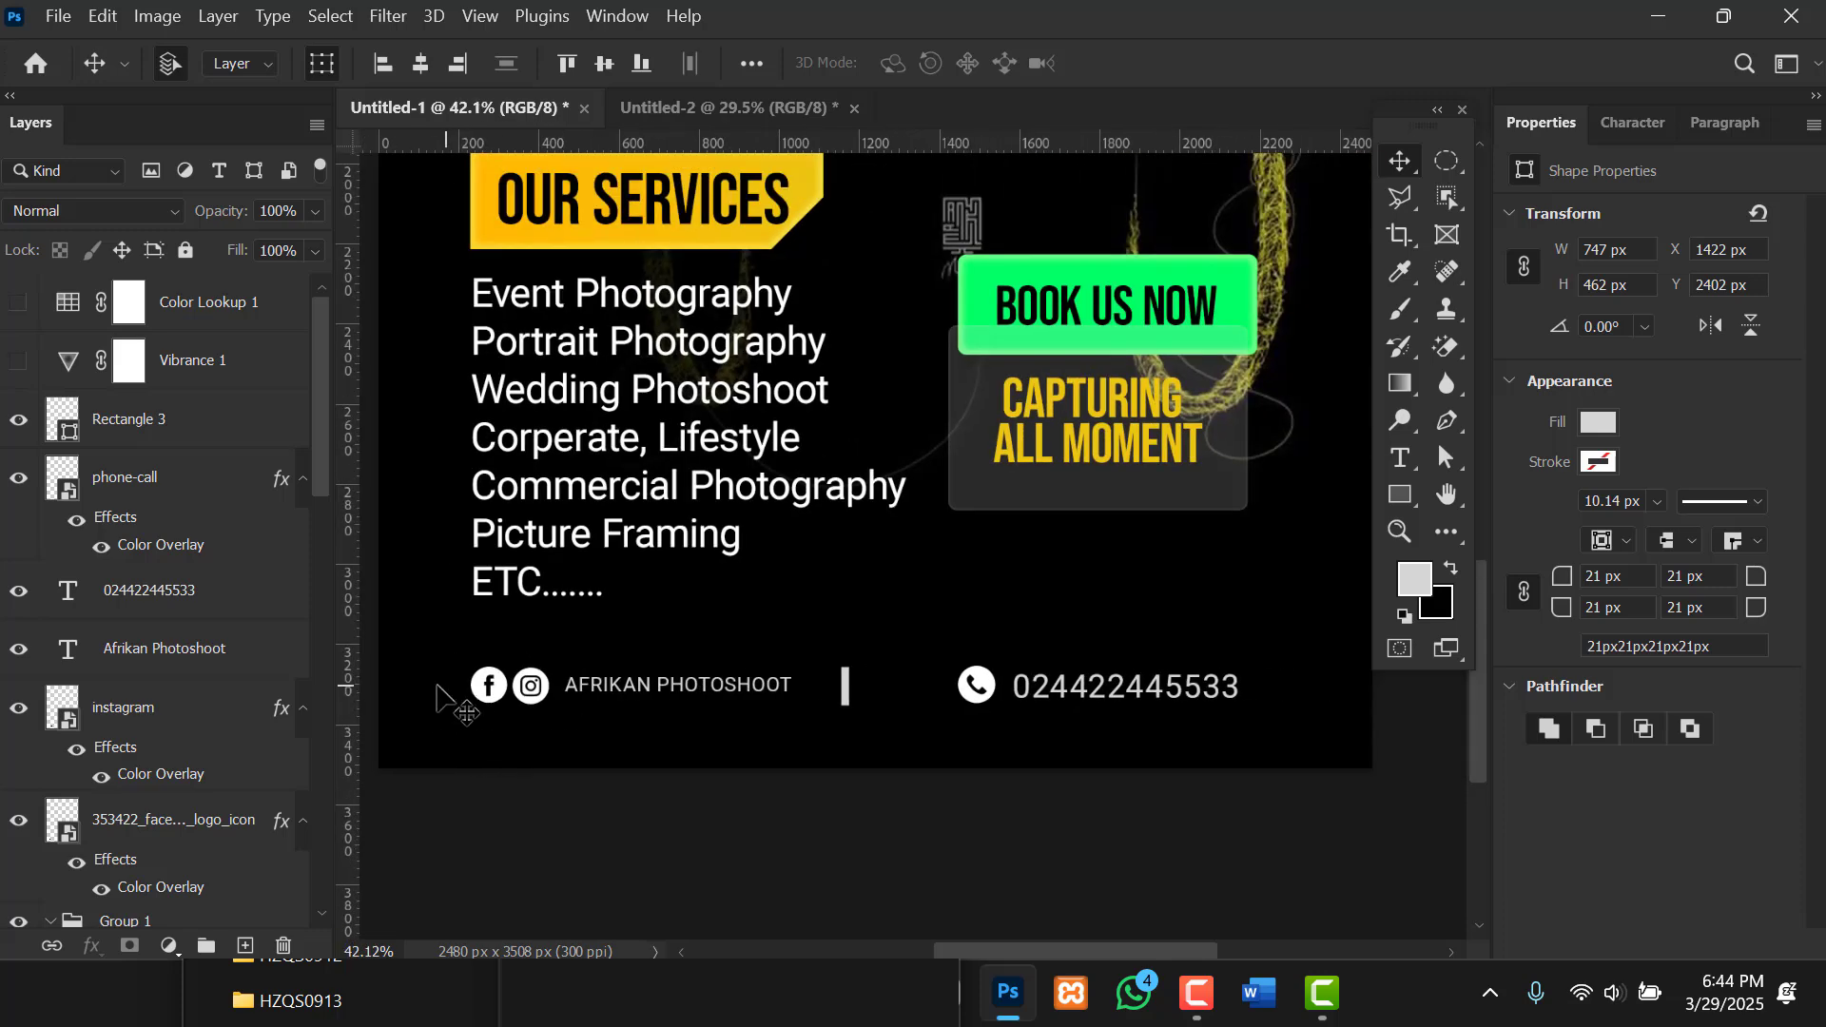
pyautogui.moveTo(437, 685); pyautogui.dragTo(1261, 727)
pyautogui.moveTo(980, 697); pyautogui.dragTo(802, 116)
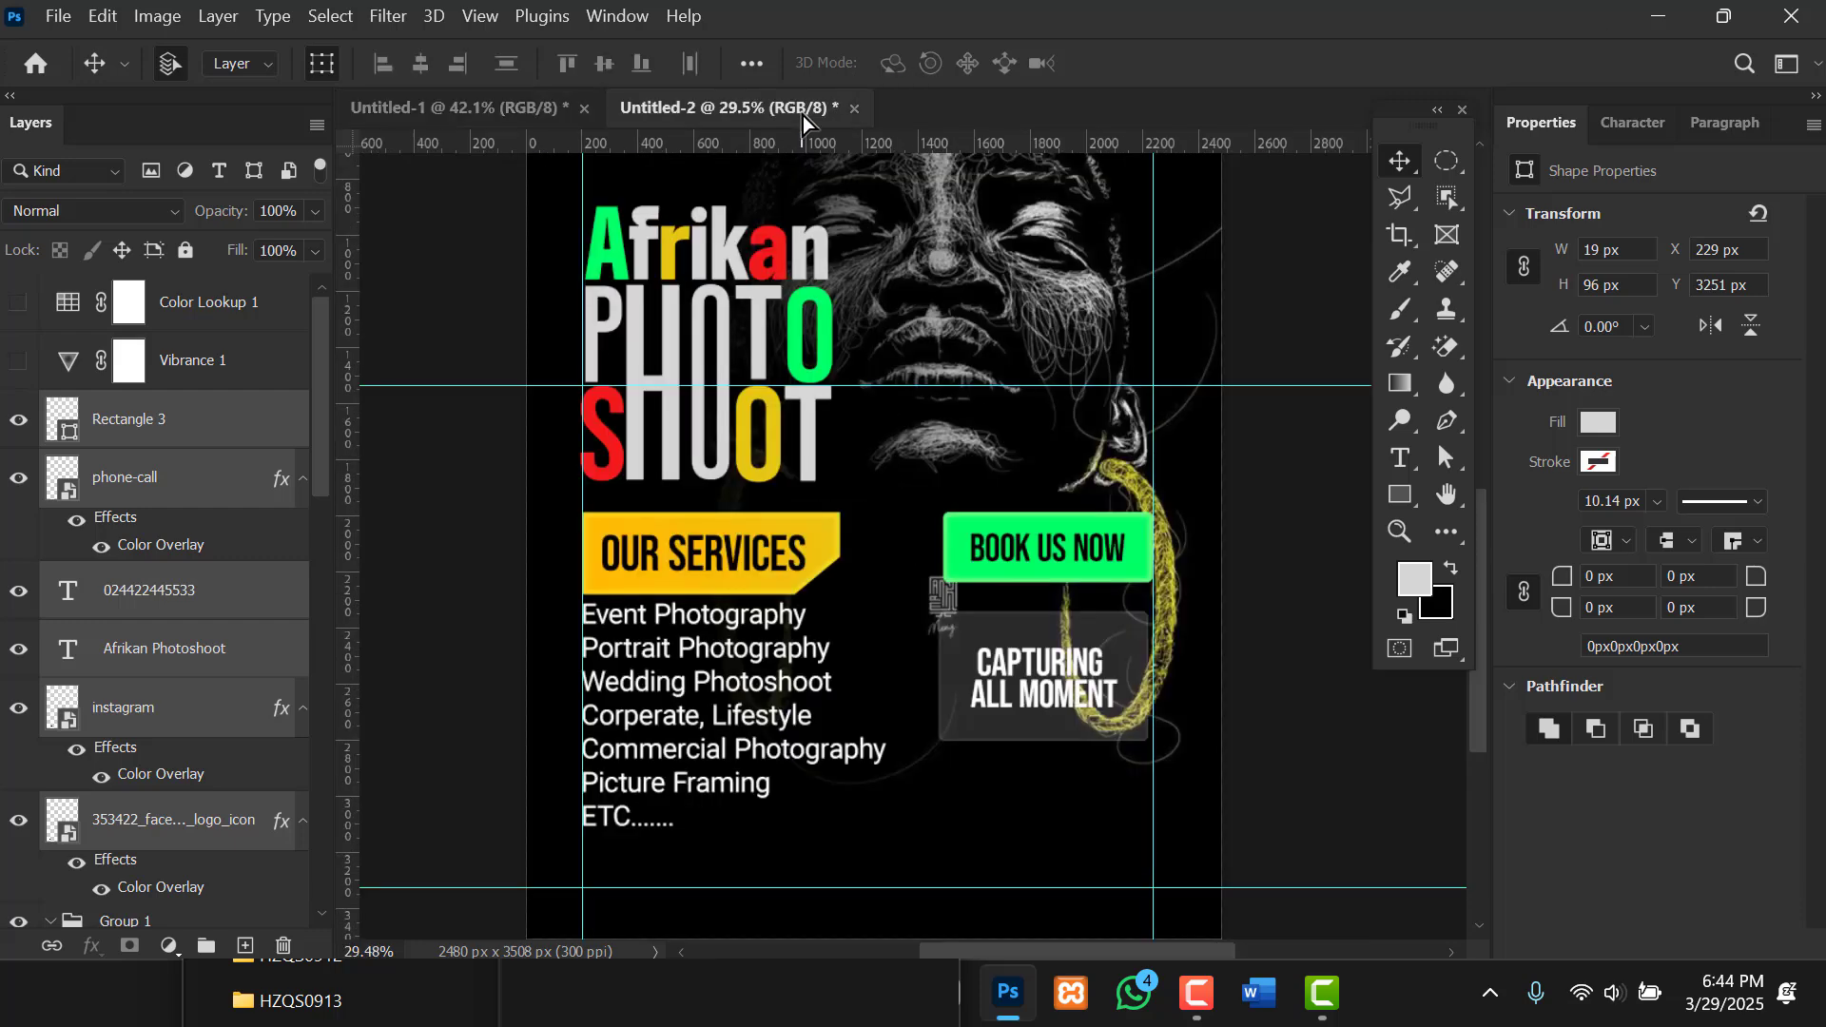
pyautogui.moveTo(1003, 870); pyautogui.dragTo(1006, 865)
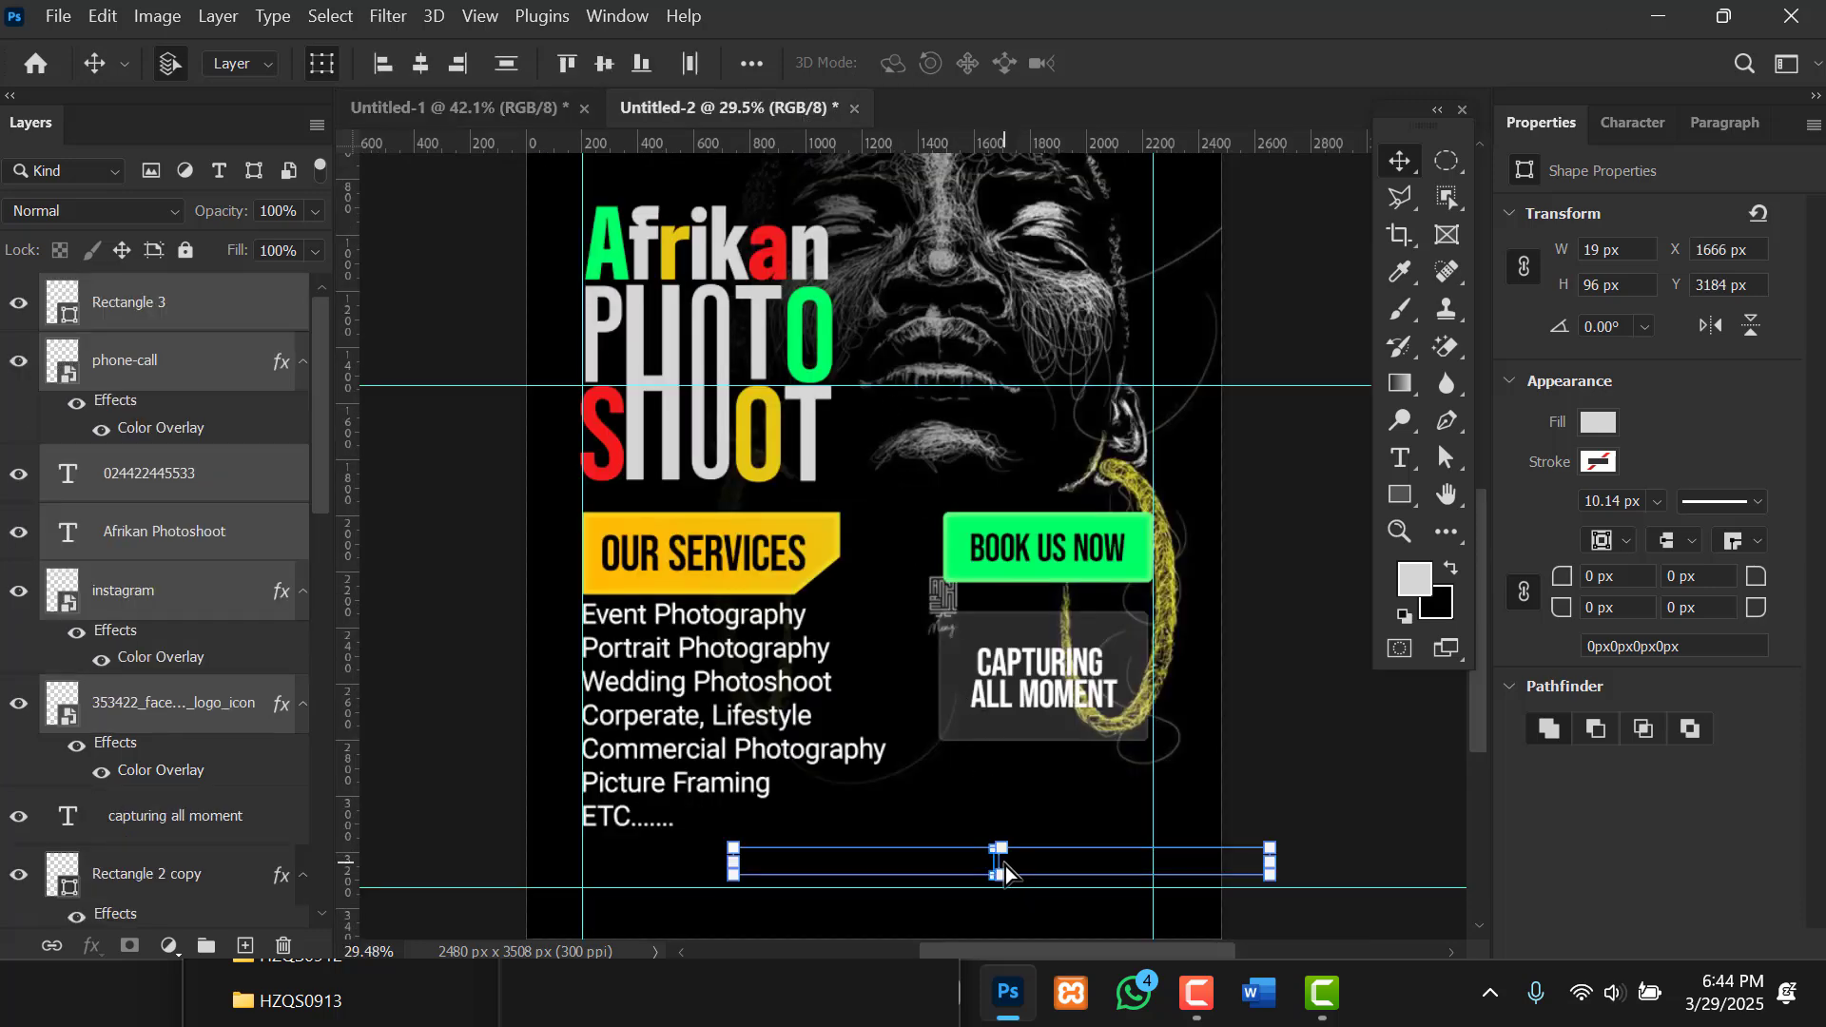
# Move the copied footer row to the left margin guide, just above the lower horizontal guide, and deselect it.
pyautogui.scroll(3, 957, 808)
pyautogui.moveTo(963, 705); pyautogui.dragTo(1077, 520)
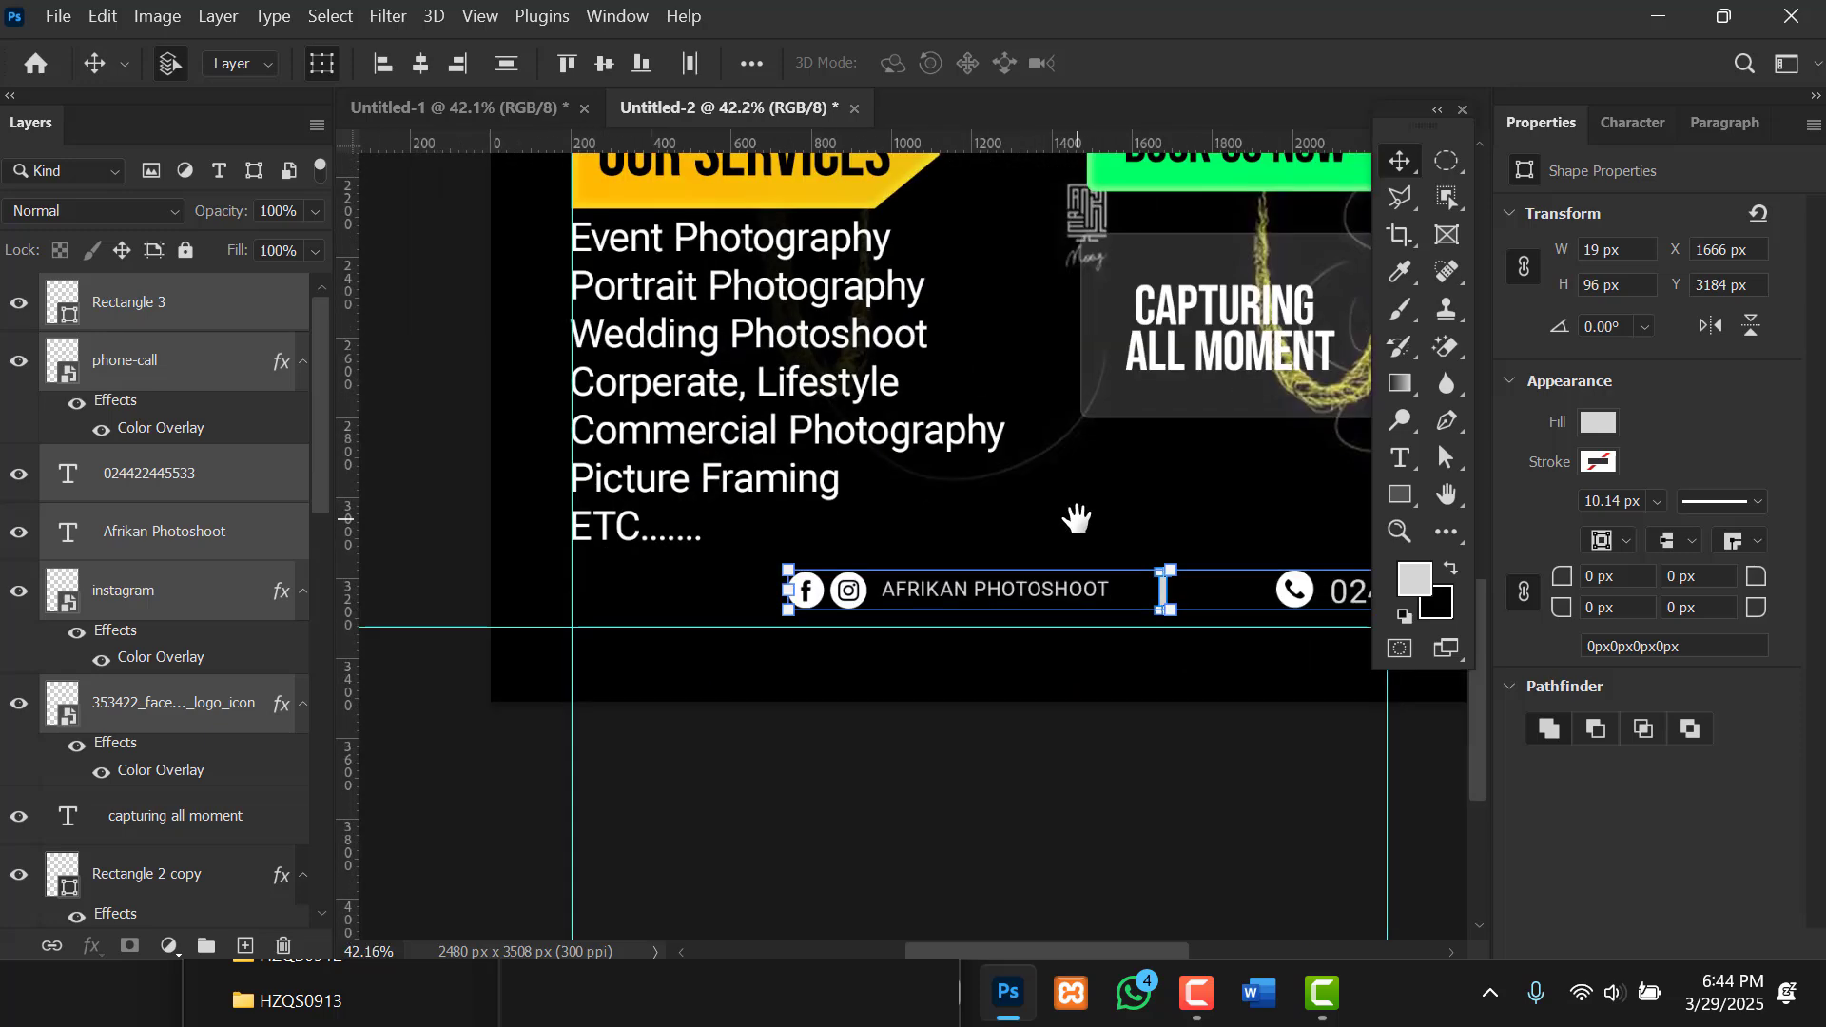
pyautogui.moveTo(1025, 592); pyautogui.dragTo(837, 606)
pyautogui.click(990, 802)
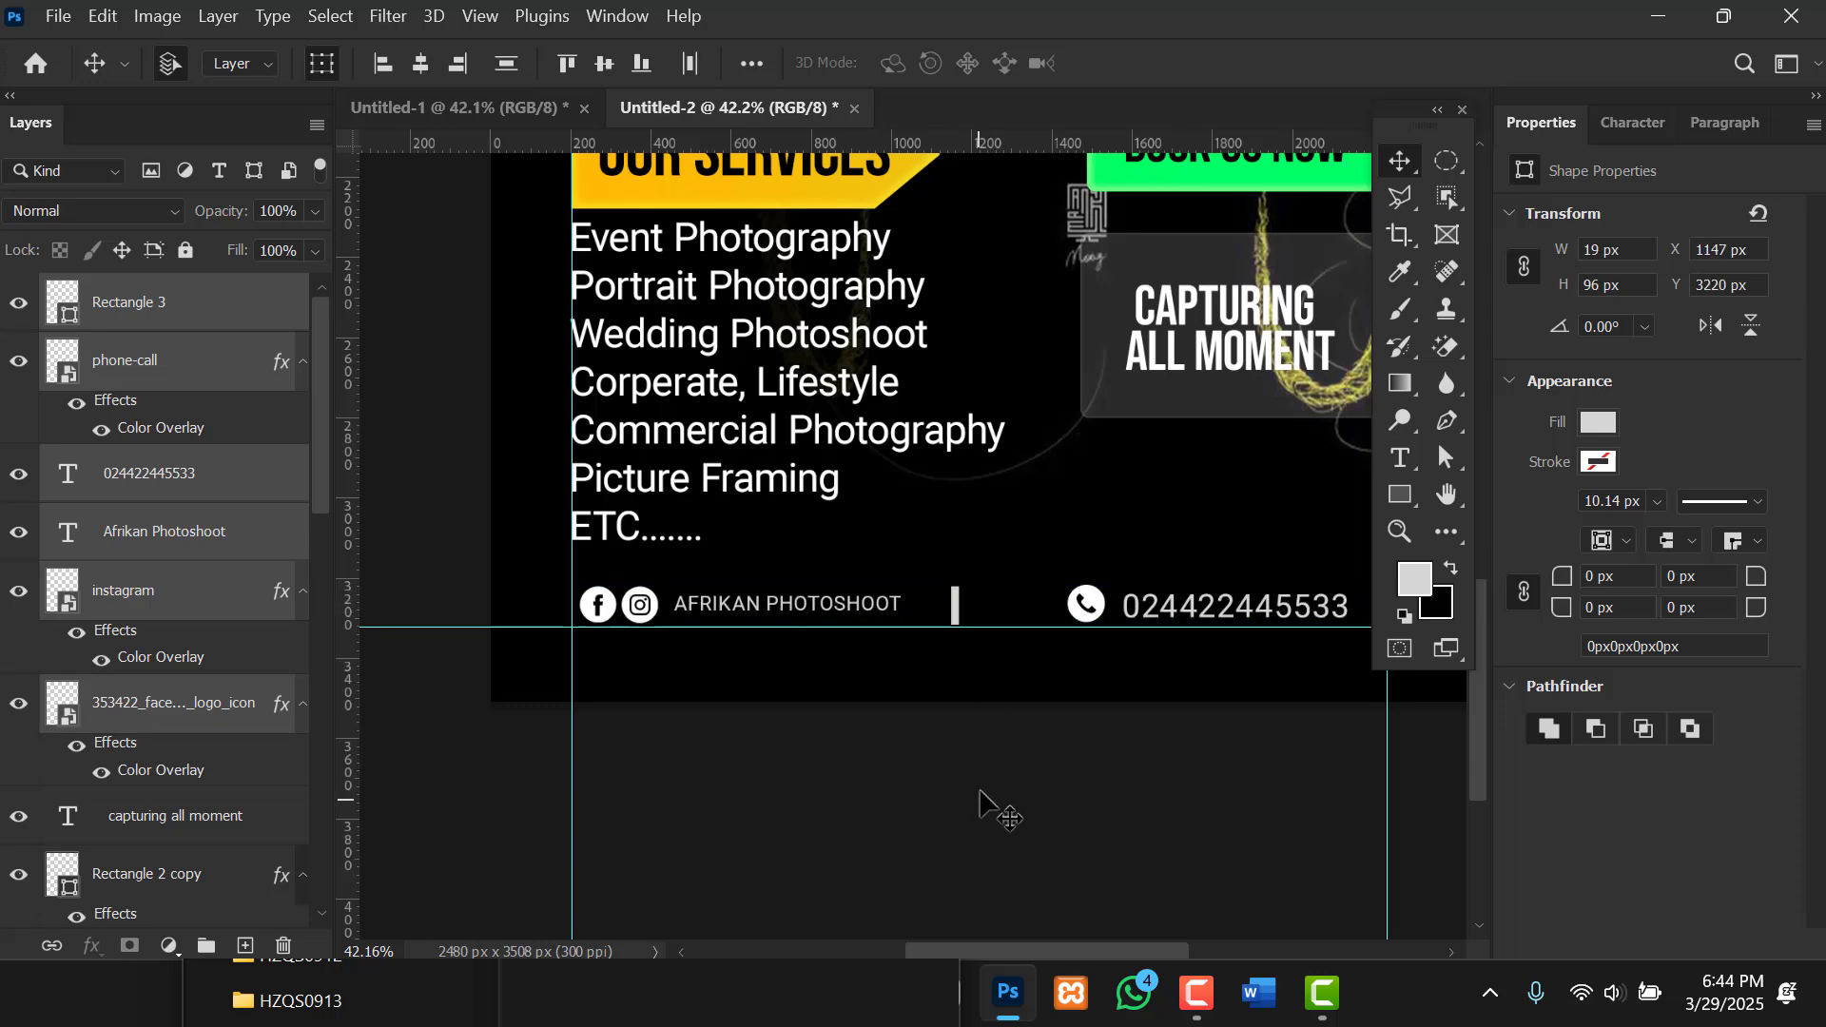
# Add a vertical guide along the left edge of the CAPTURING ALL MOMENT panel.
pyautogui.scroll(-3, 996, 759)
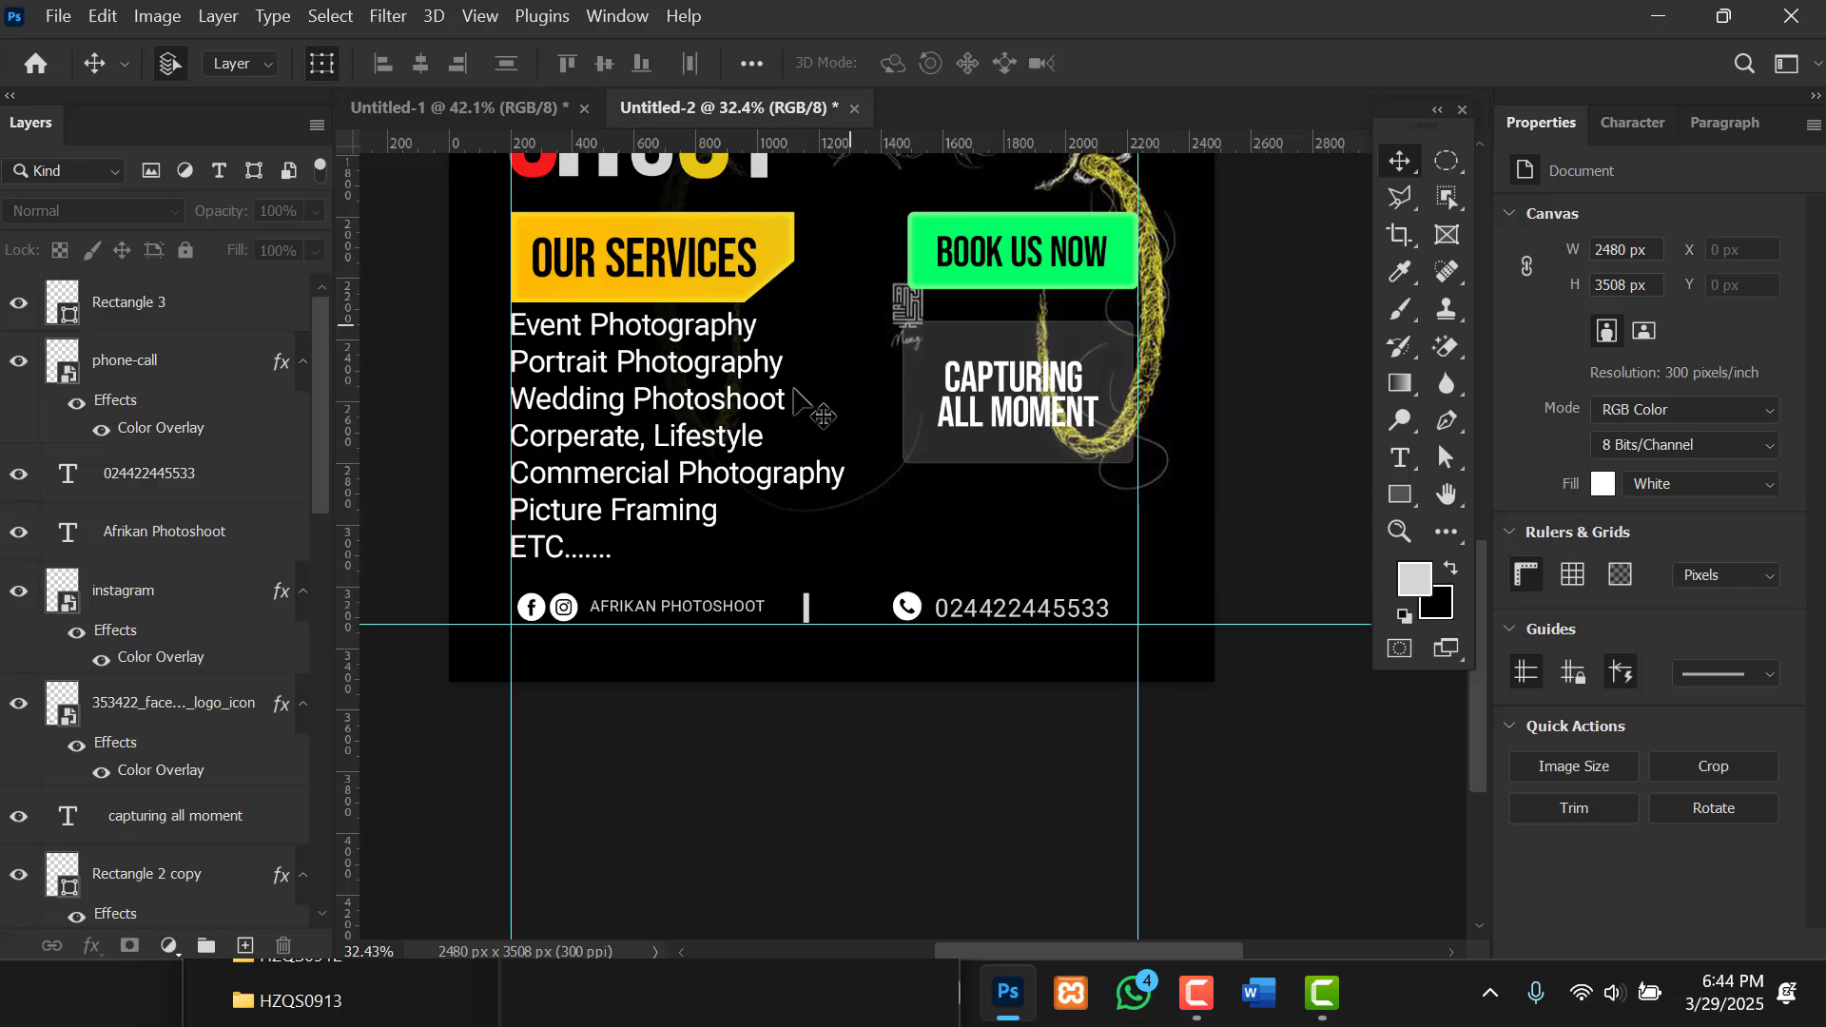
pyautogui.scroll(3, 880, 490)
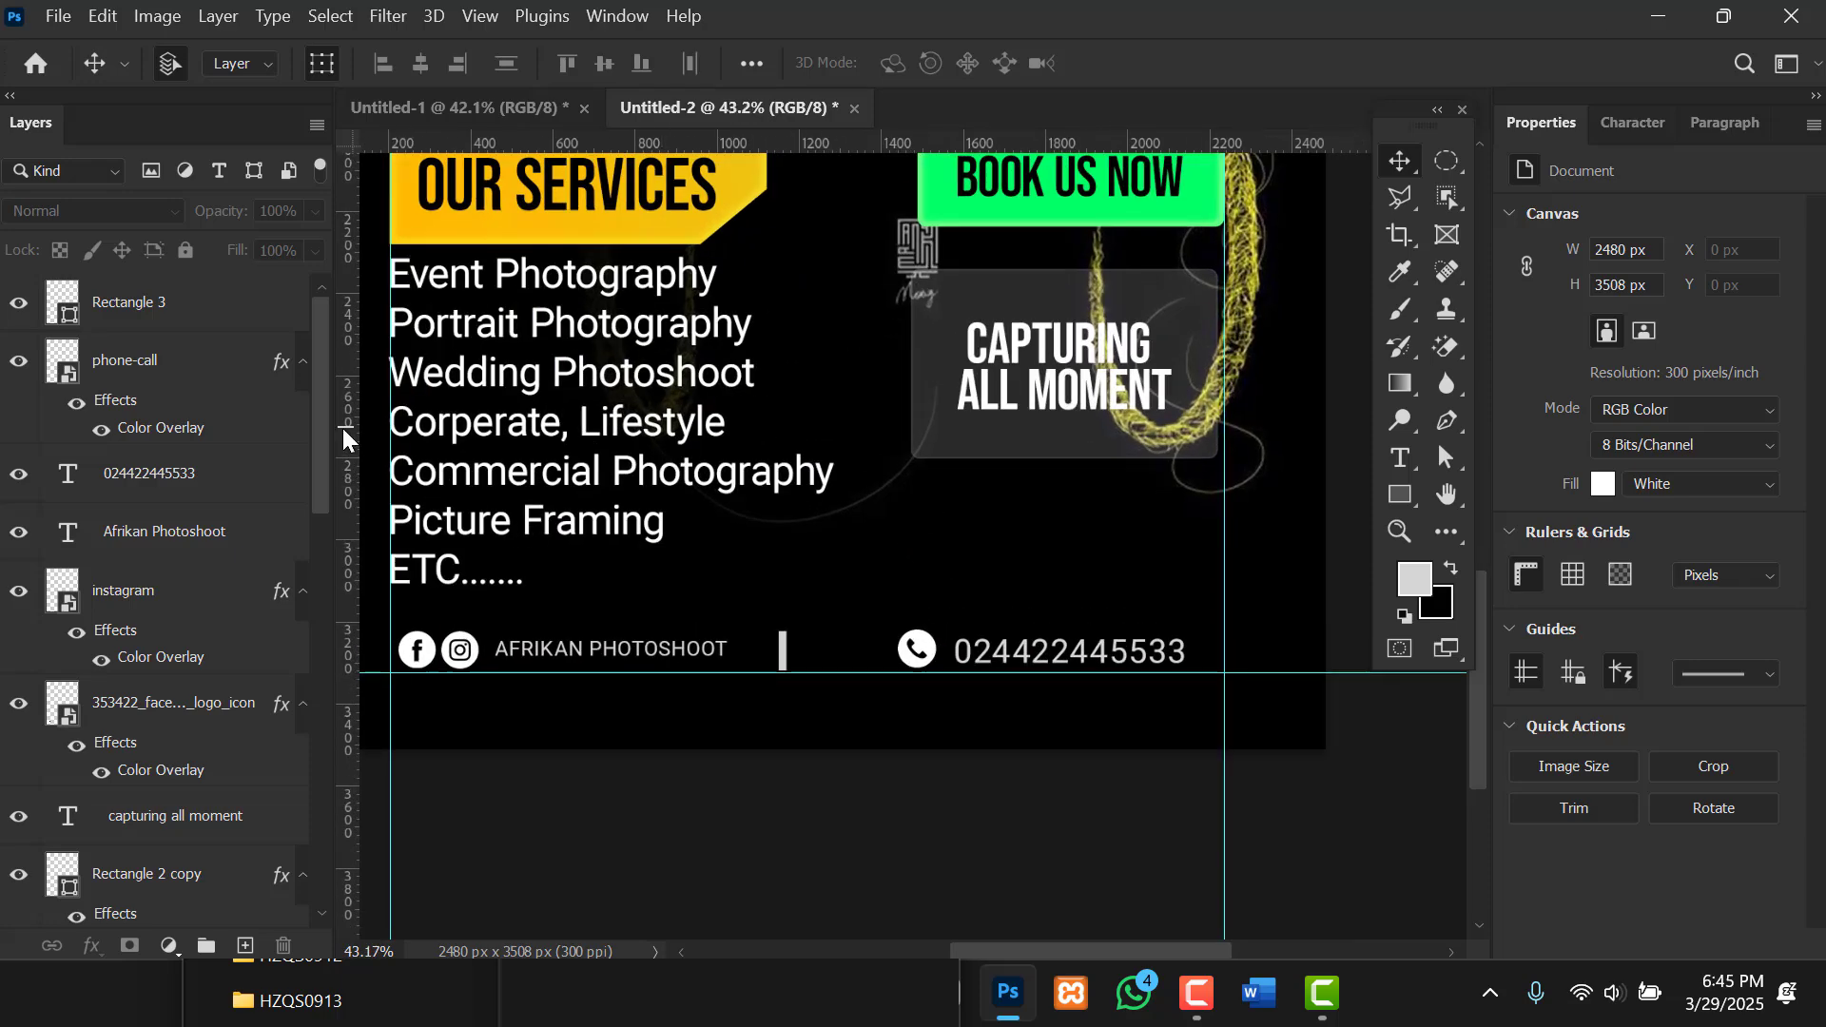
pyautogui.moveTo(343, 437); pyautogui.dragTo(907, 441)
pyautogui.scroll(5, 984, 295)
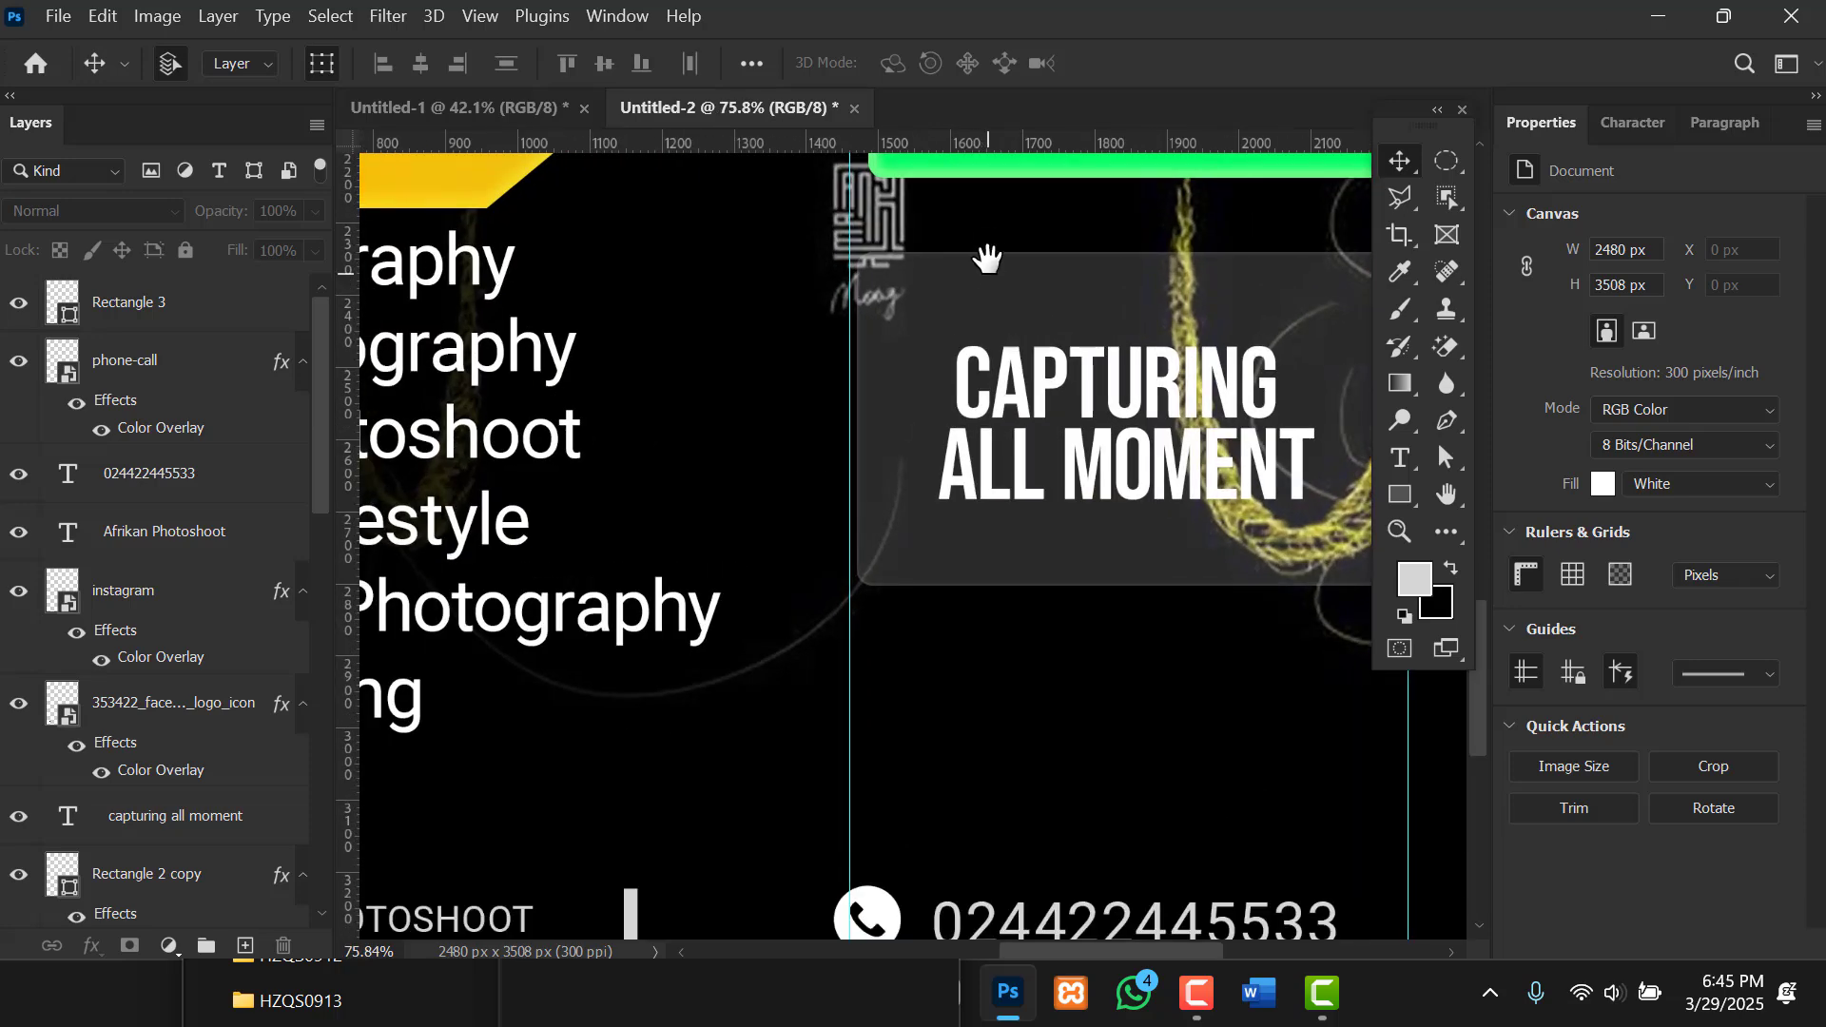
pyautogui.moveTo(987, 274); pyautogui.dragTo(970, 499)
pyautogui.moveTo(785, 318); pyautogui.dragTo(953, 496)
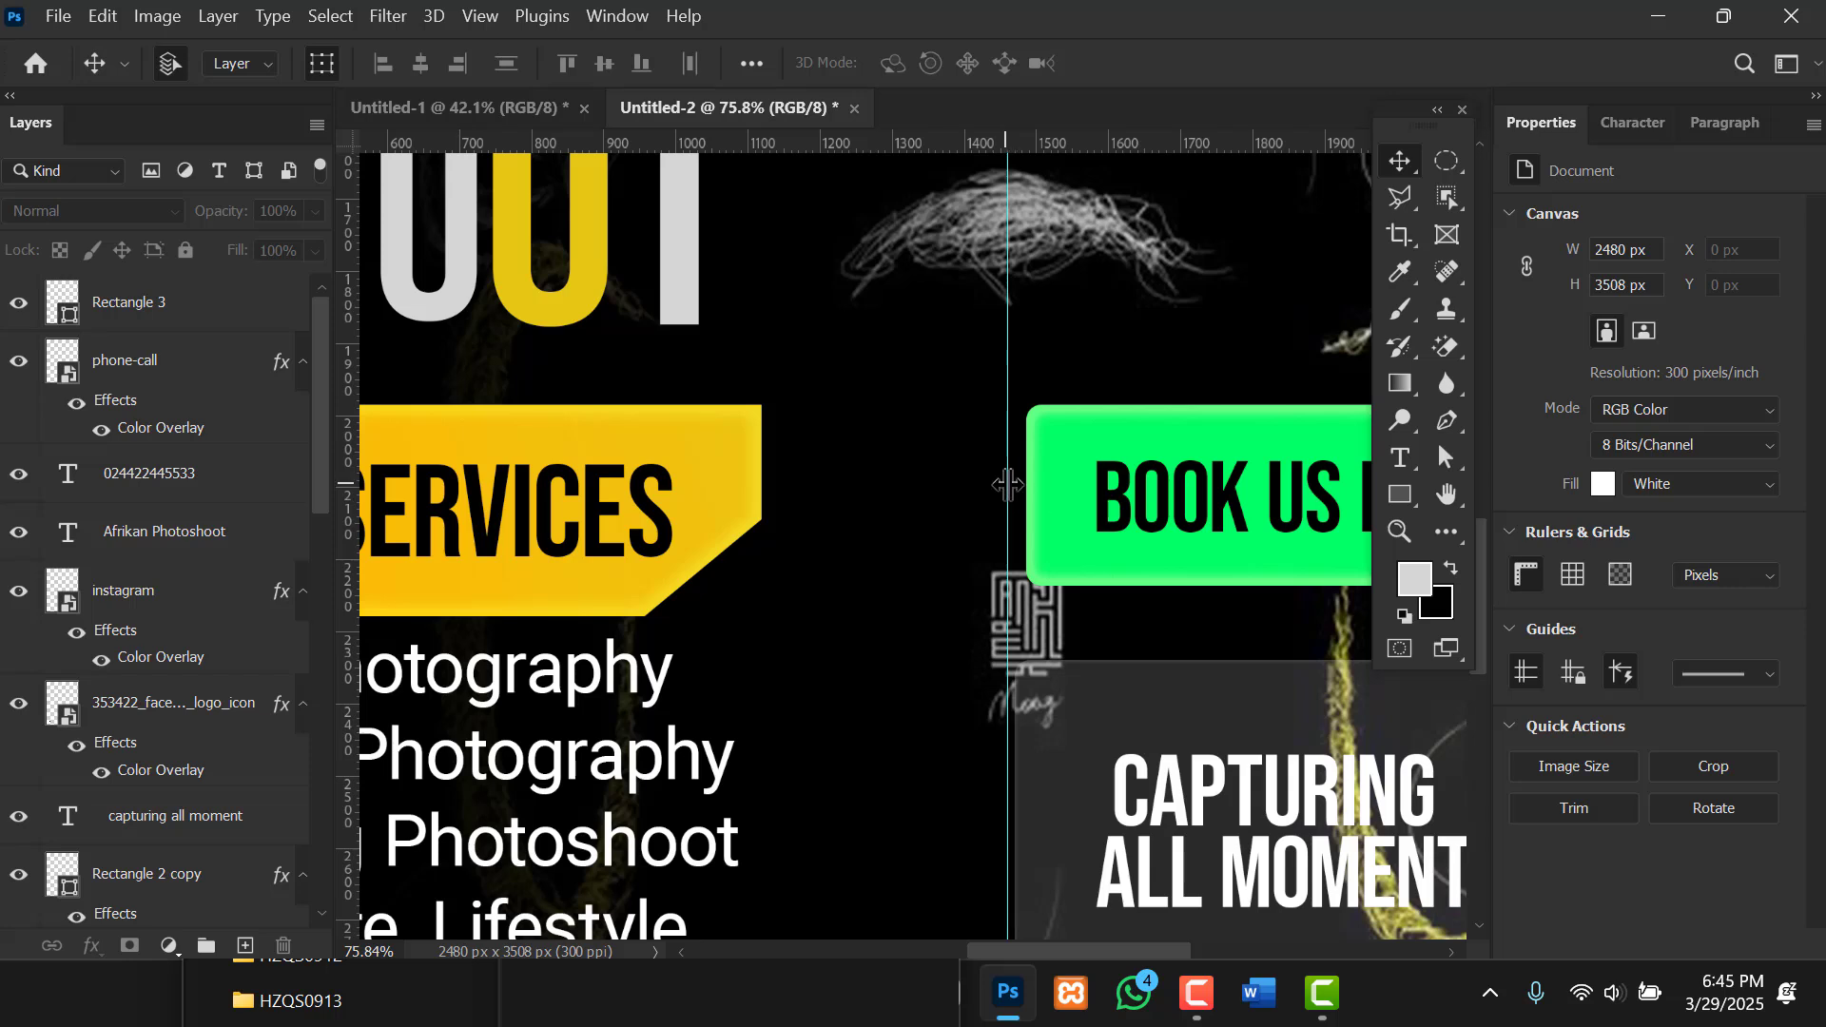
pyautogui.moveTo(1007, 485); pyautogui.dragTo(999, 552)
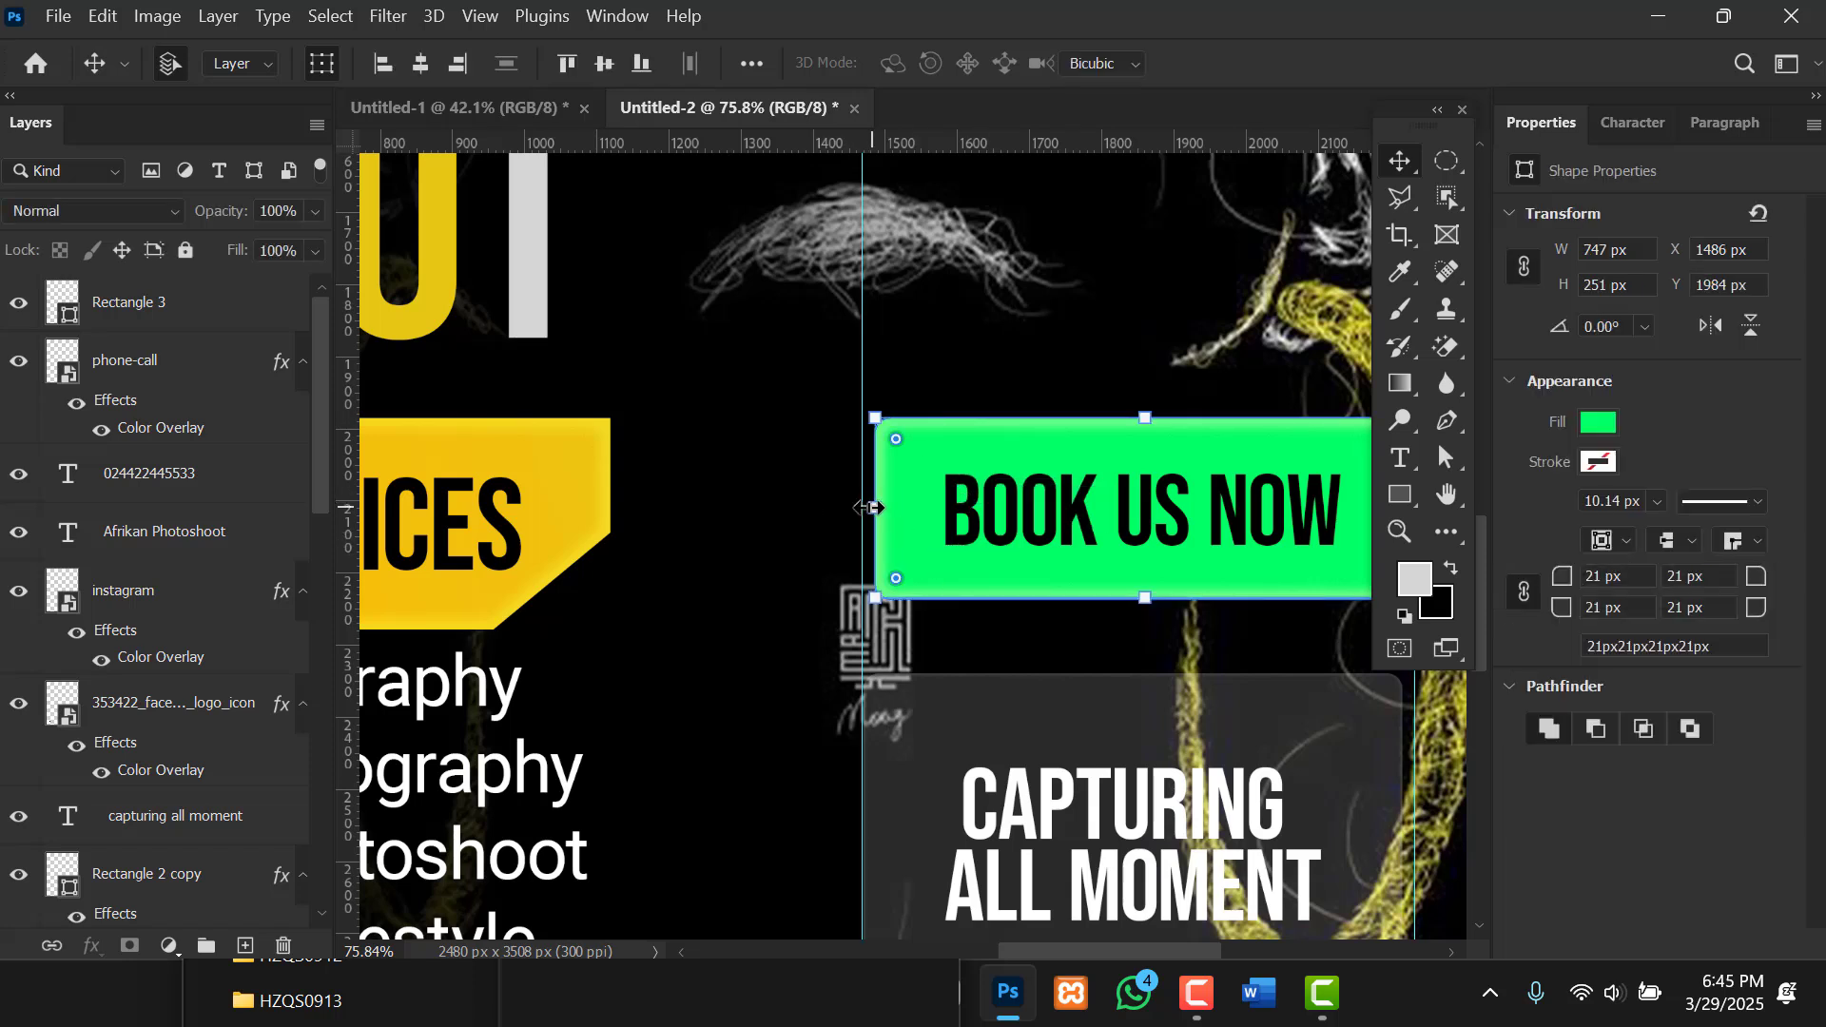
# Scale the BOOK US NOW button with its text to 763 × 257 px so its left edge meets the new guide, and deselect it.
pyautogui.moveTo(868, 508); pyautogui.dragTo(865, 508)
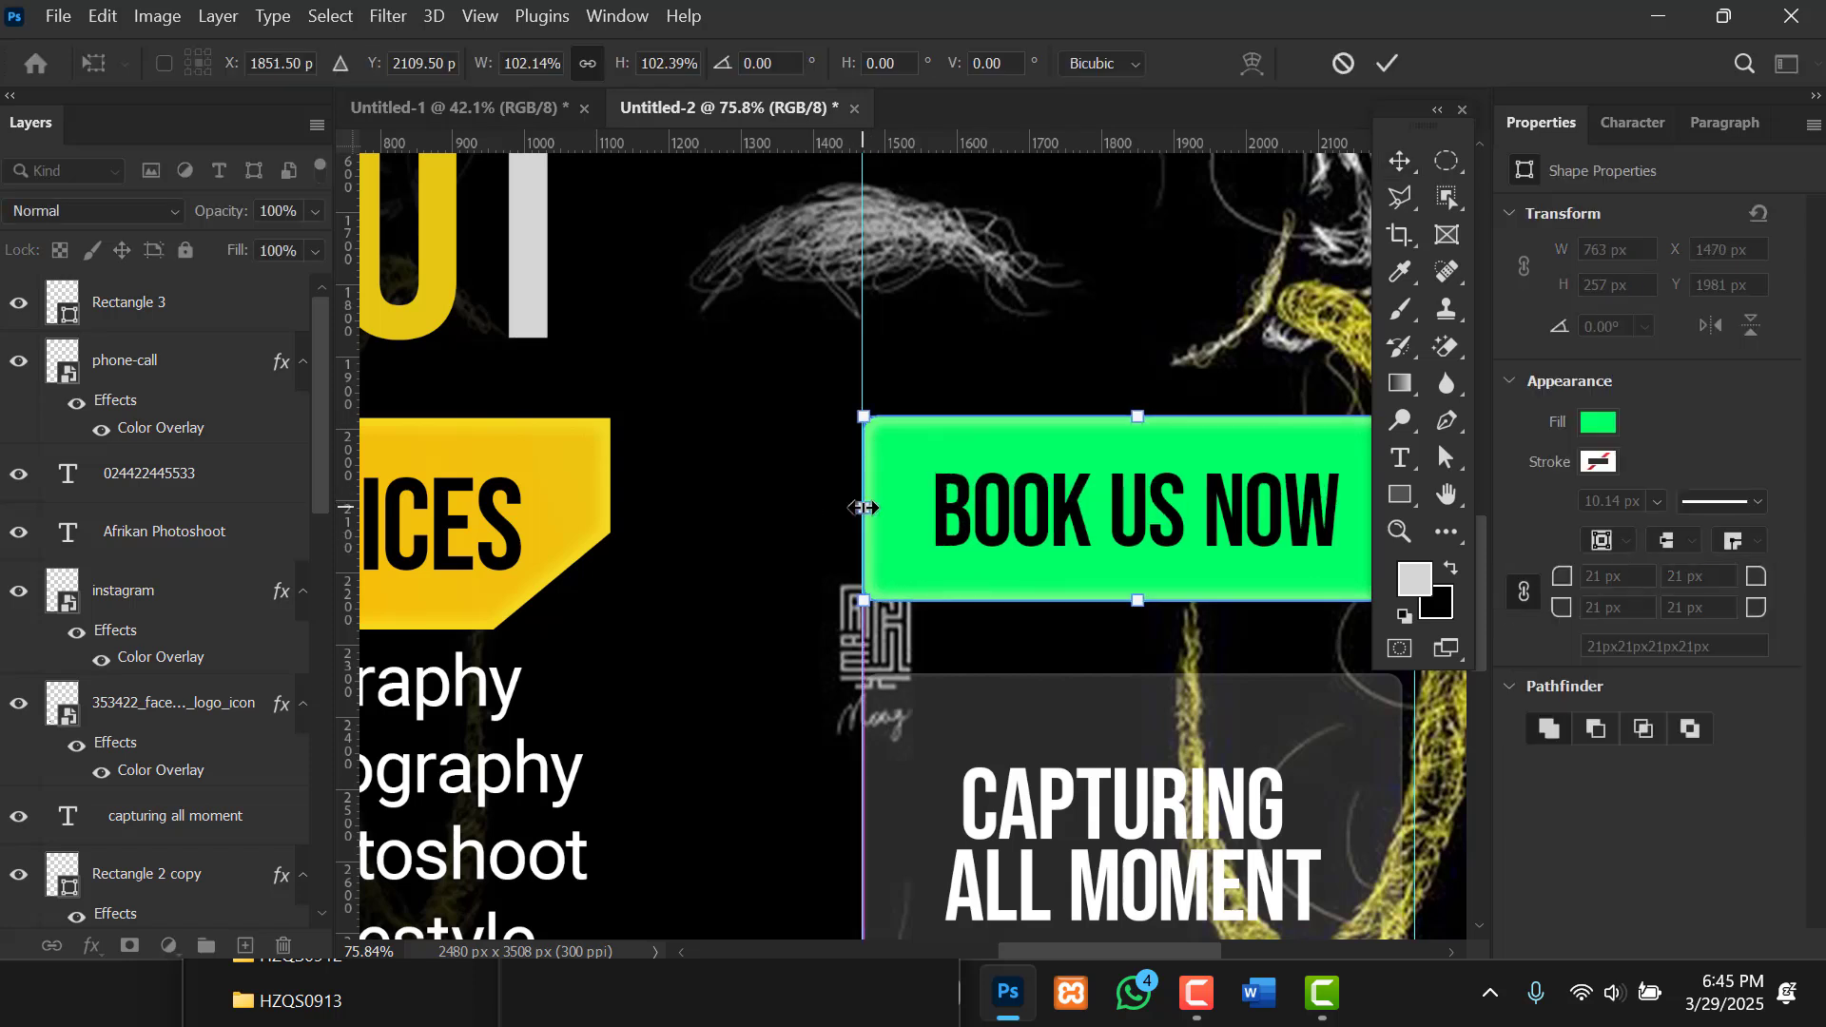
pyautogui.press('Return')
pyautogui.scroll(-3, 862, 507)
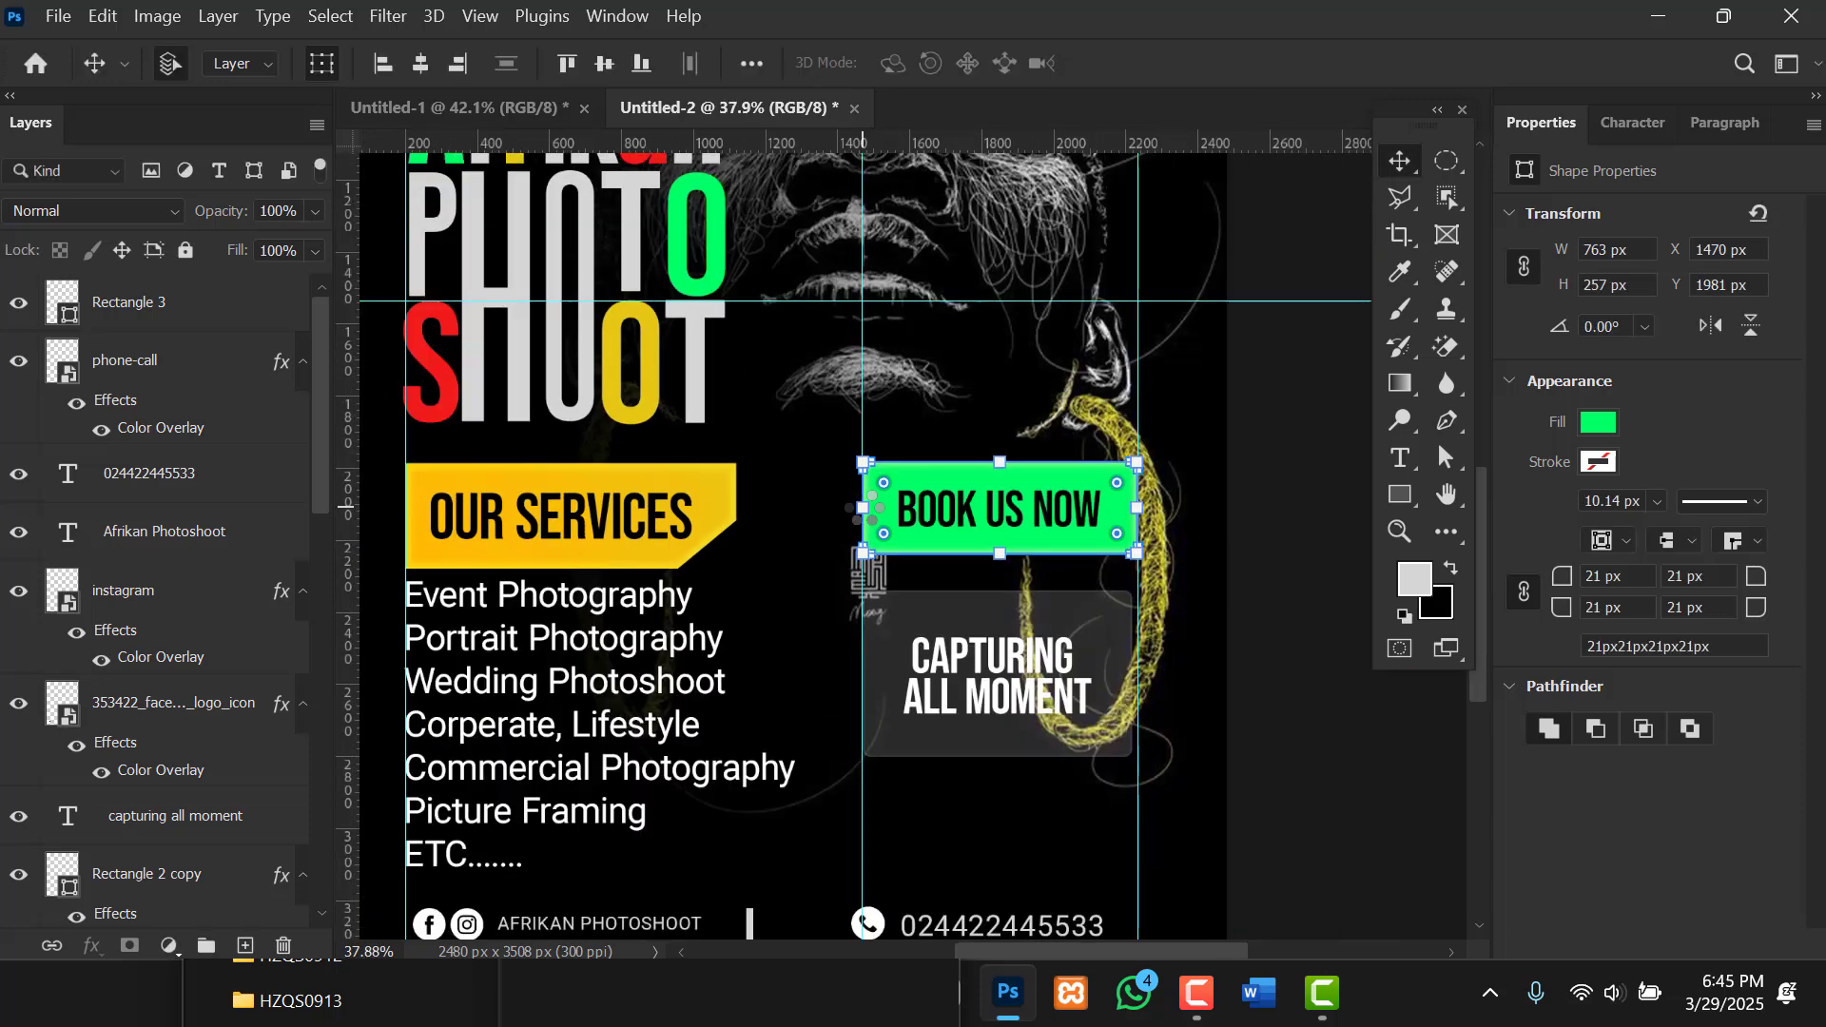
pyautogui.click(1268, 747)
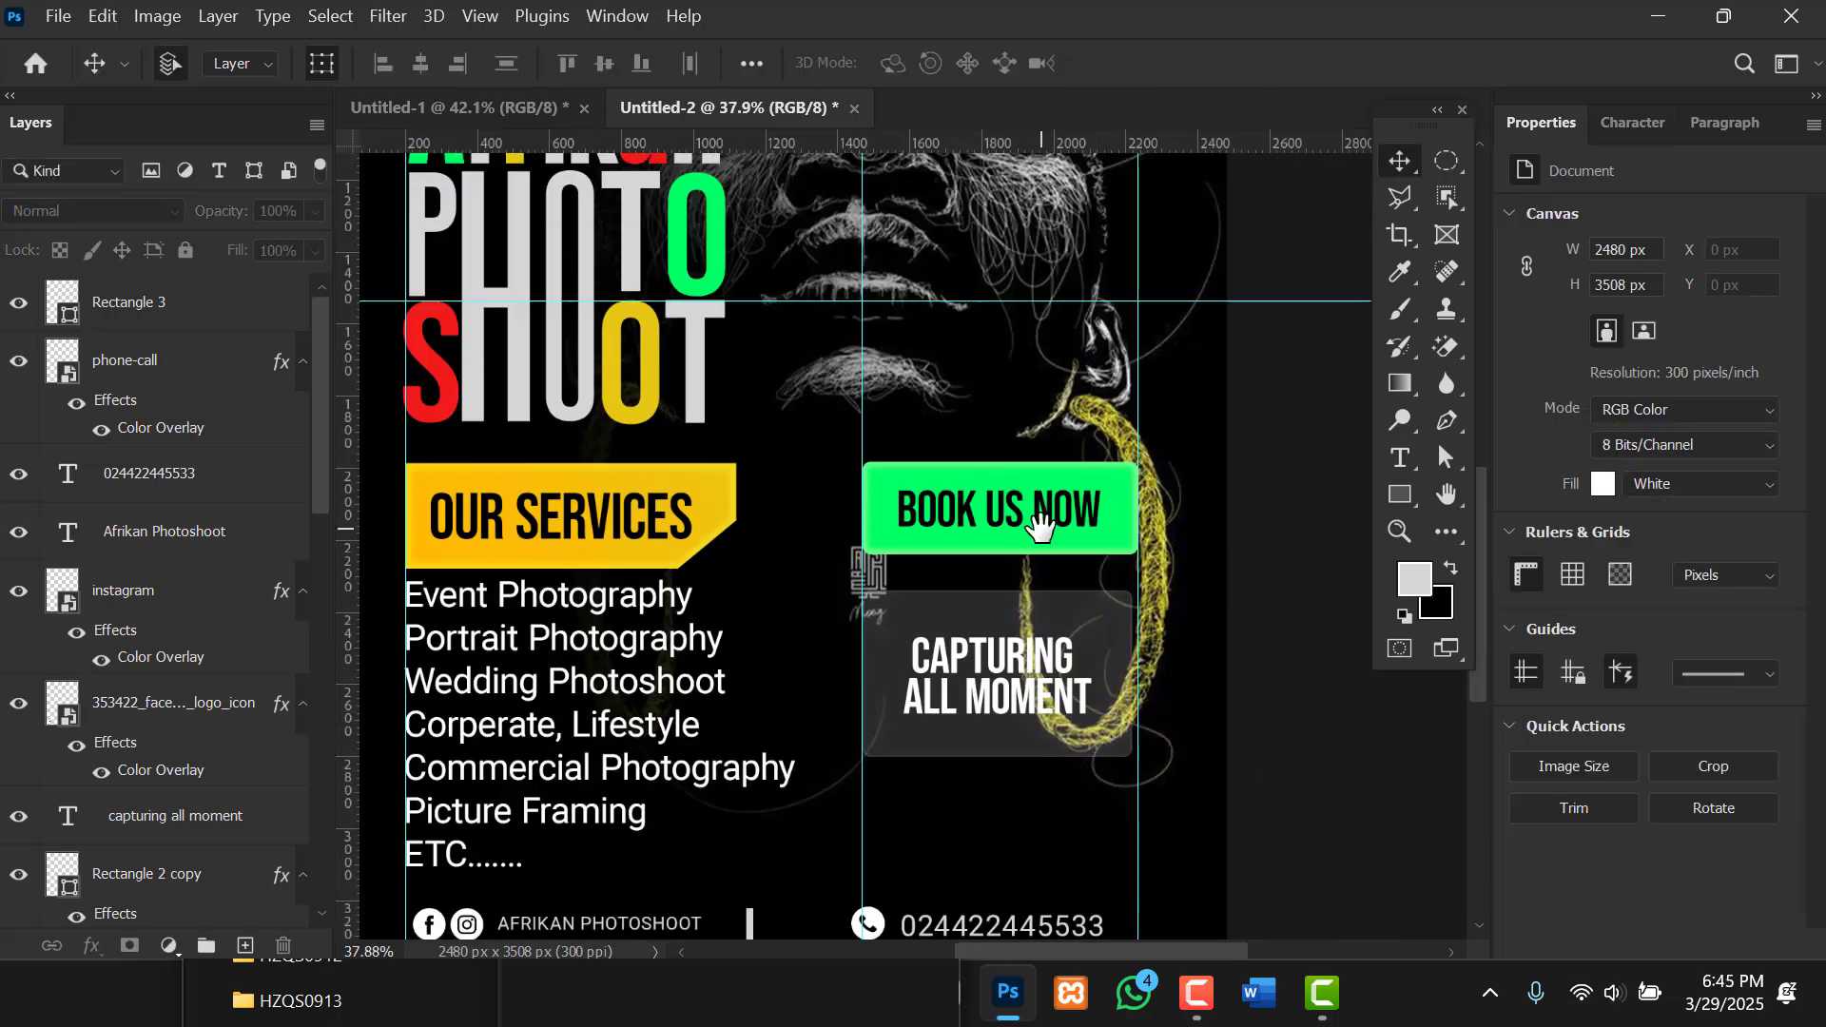
# Align the footer's phone icon and phone number with the vertical guide at the panel's left edge and deselect them.
pyautogui.scroll(-3, 1038, 523)
pyautogui.scroll(2, 938, 673)
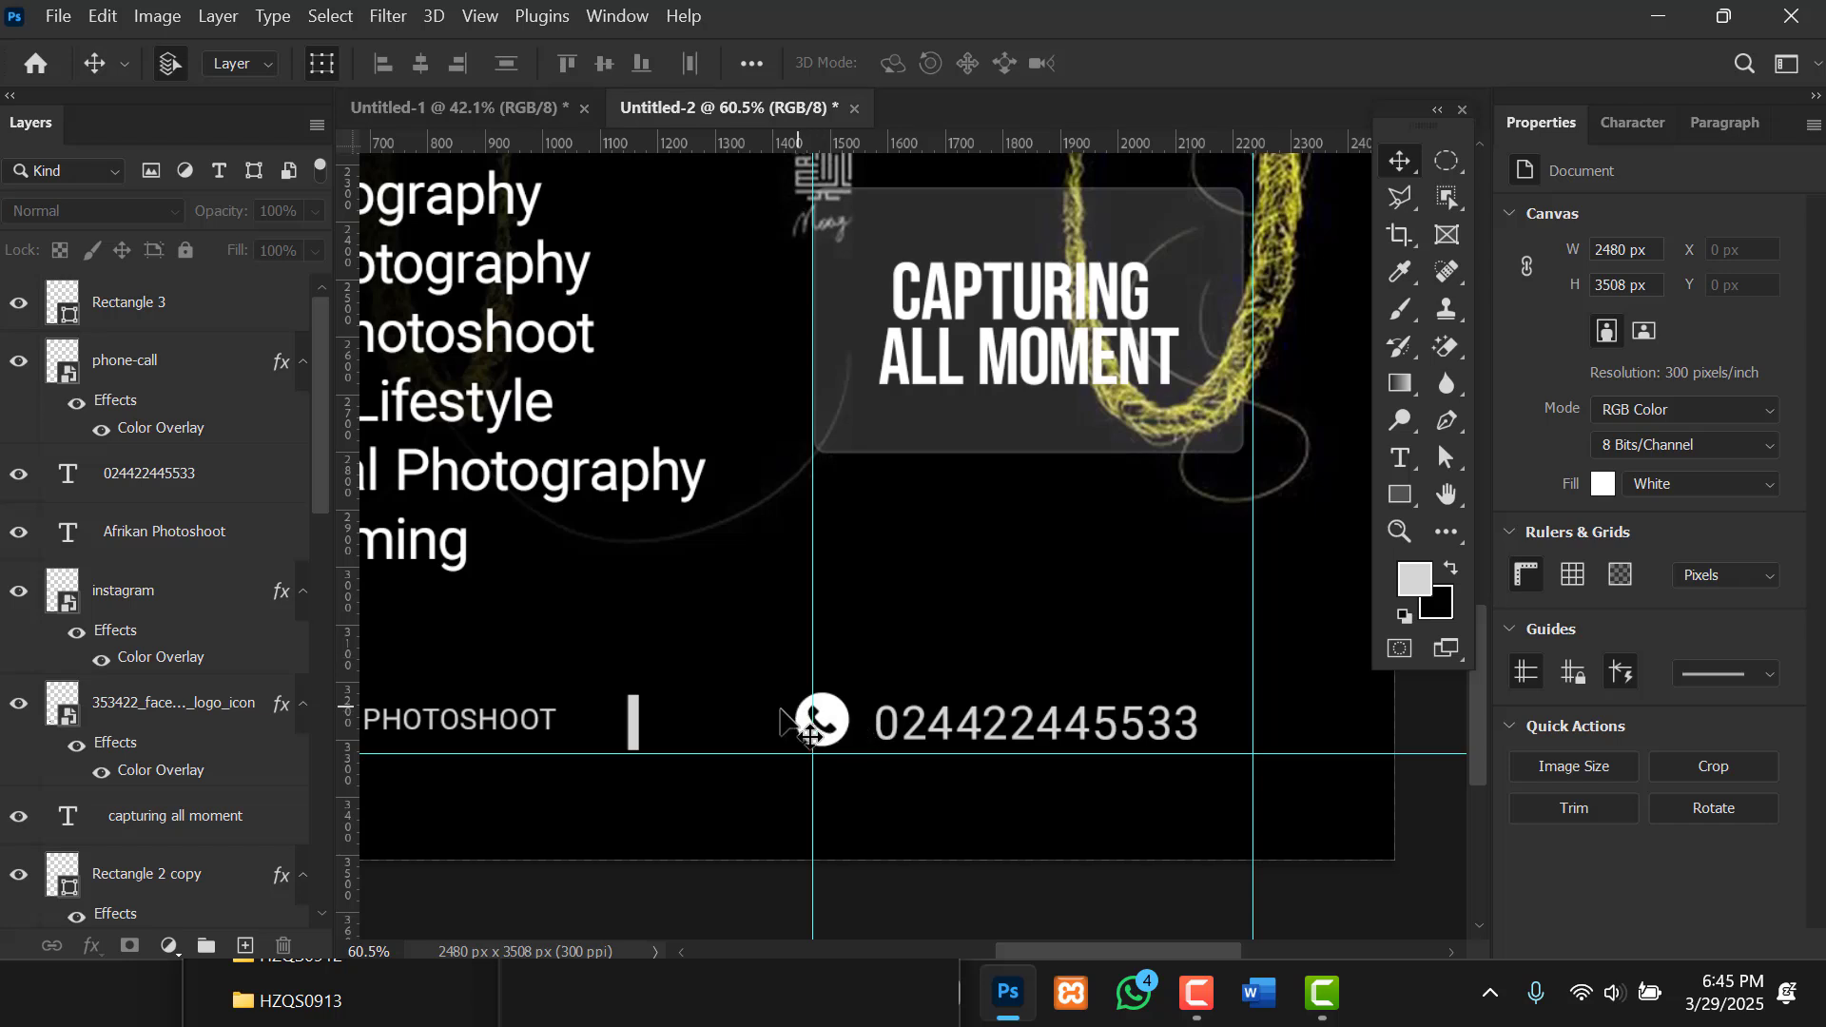
pyautogui.moveTo(780, 709); pyautogui.dragTo(947, 728)
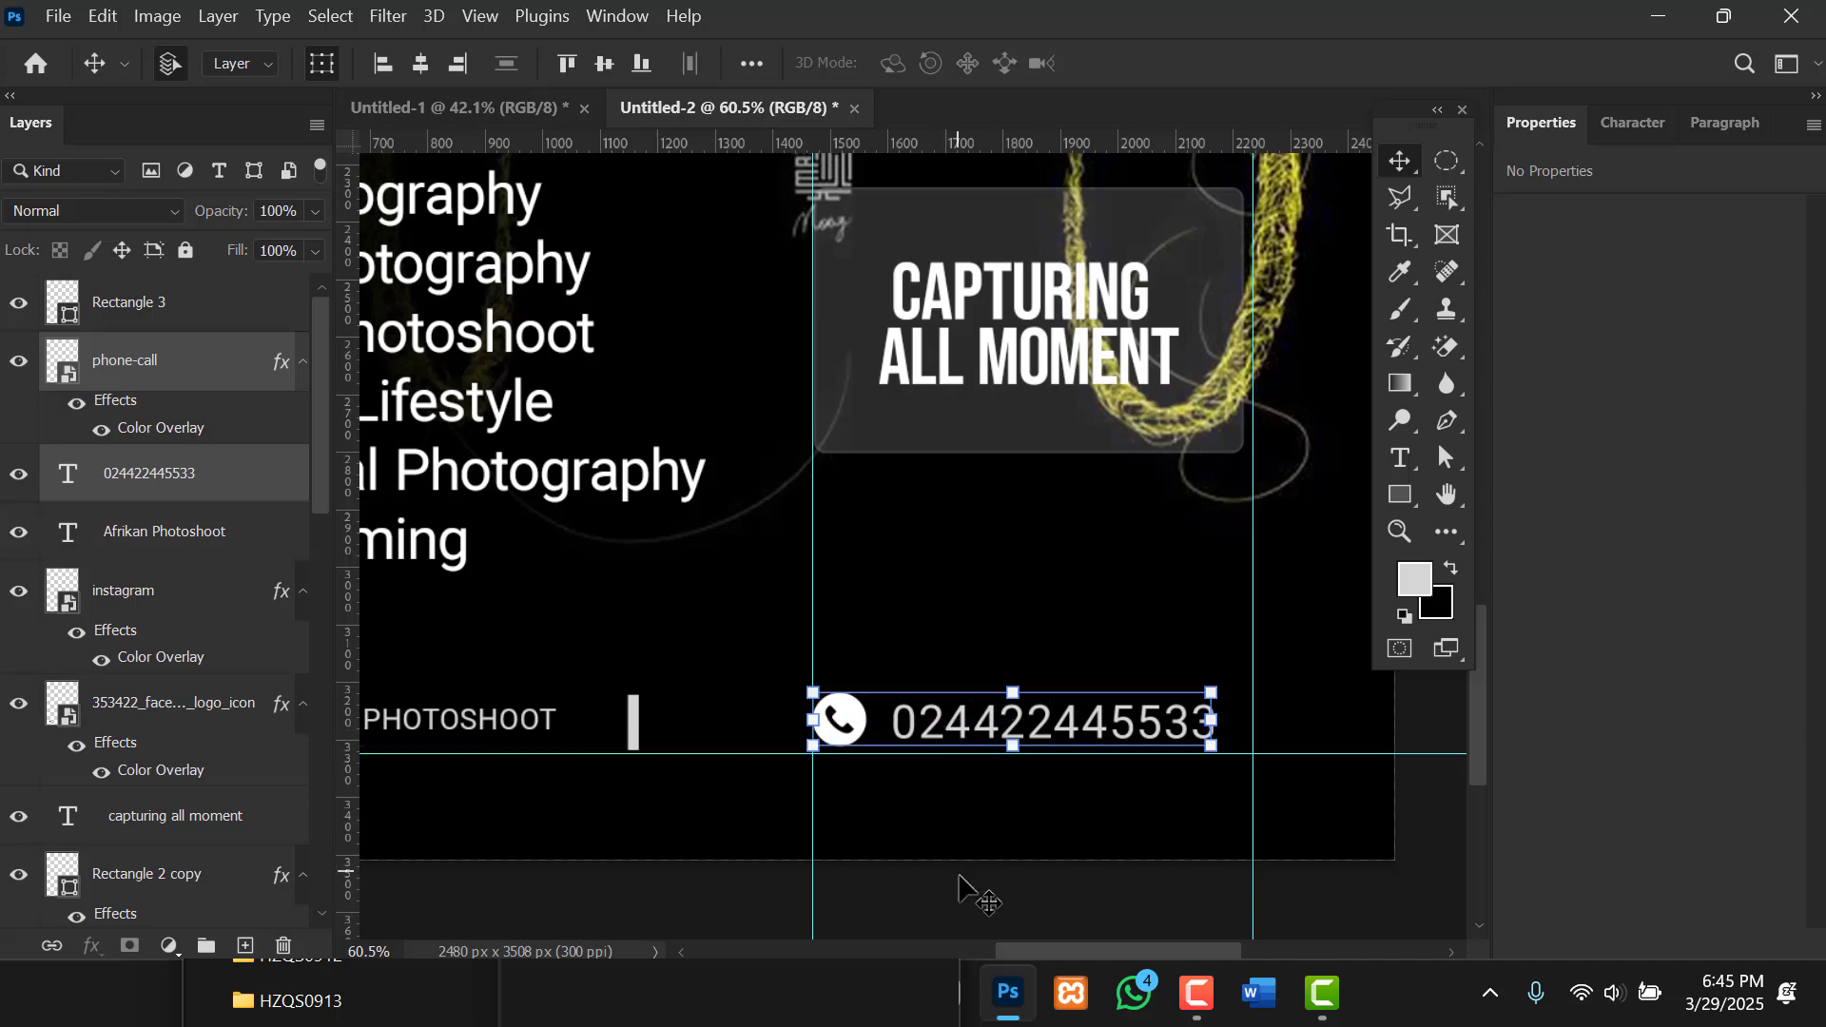
pyautogui.scroll(-3, 934, 729)
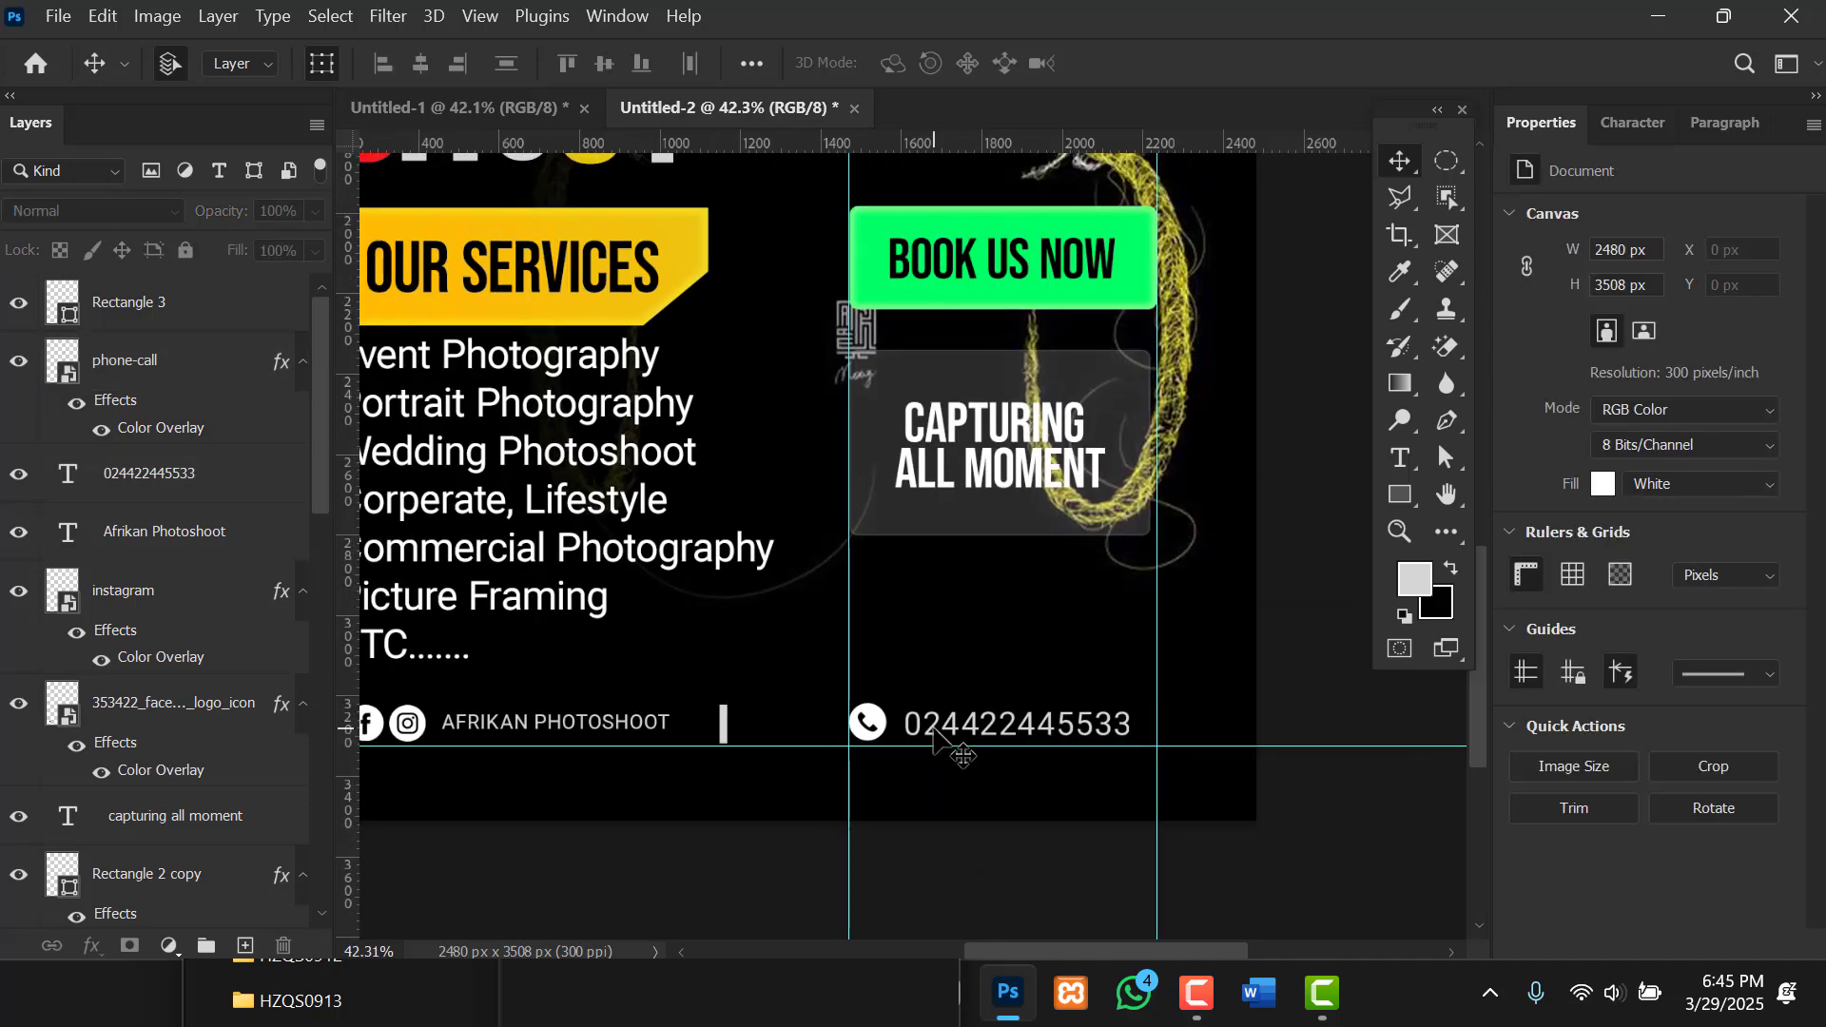
# Set the tracking of the footer's phone number to 80 so it spans to the right margin guide, and deselect it.
pyautogui.doubleClick(1003, 725)
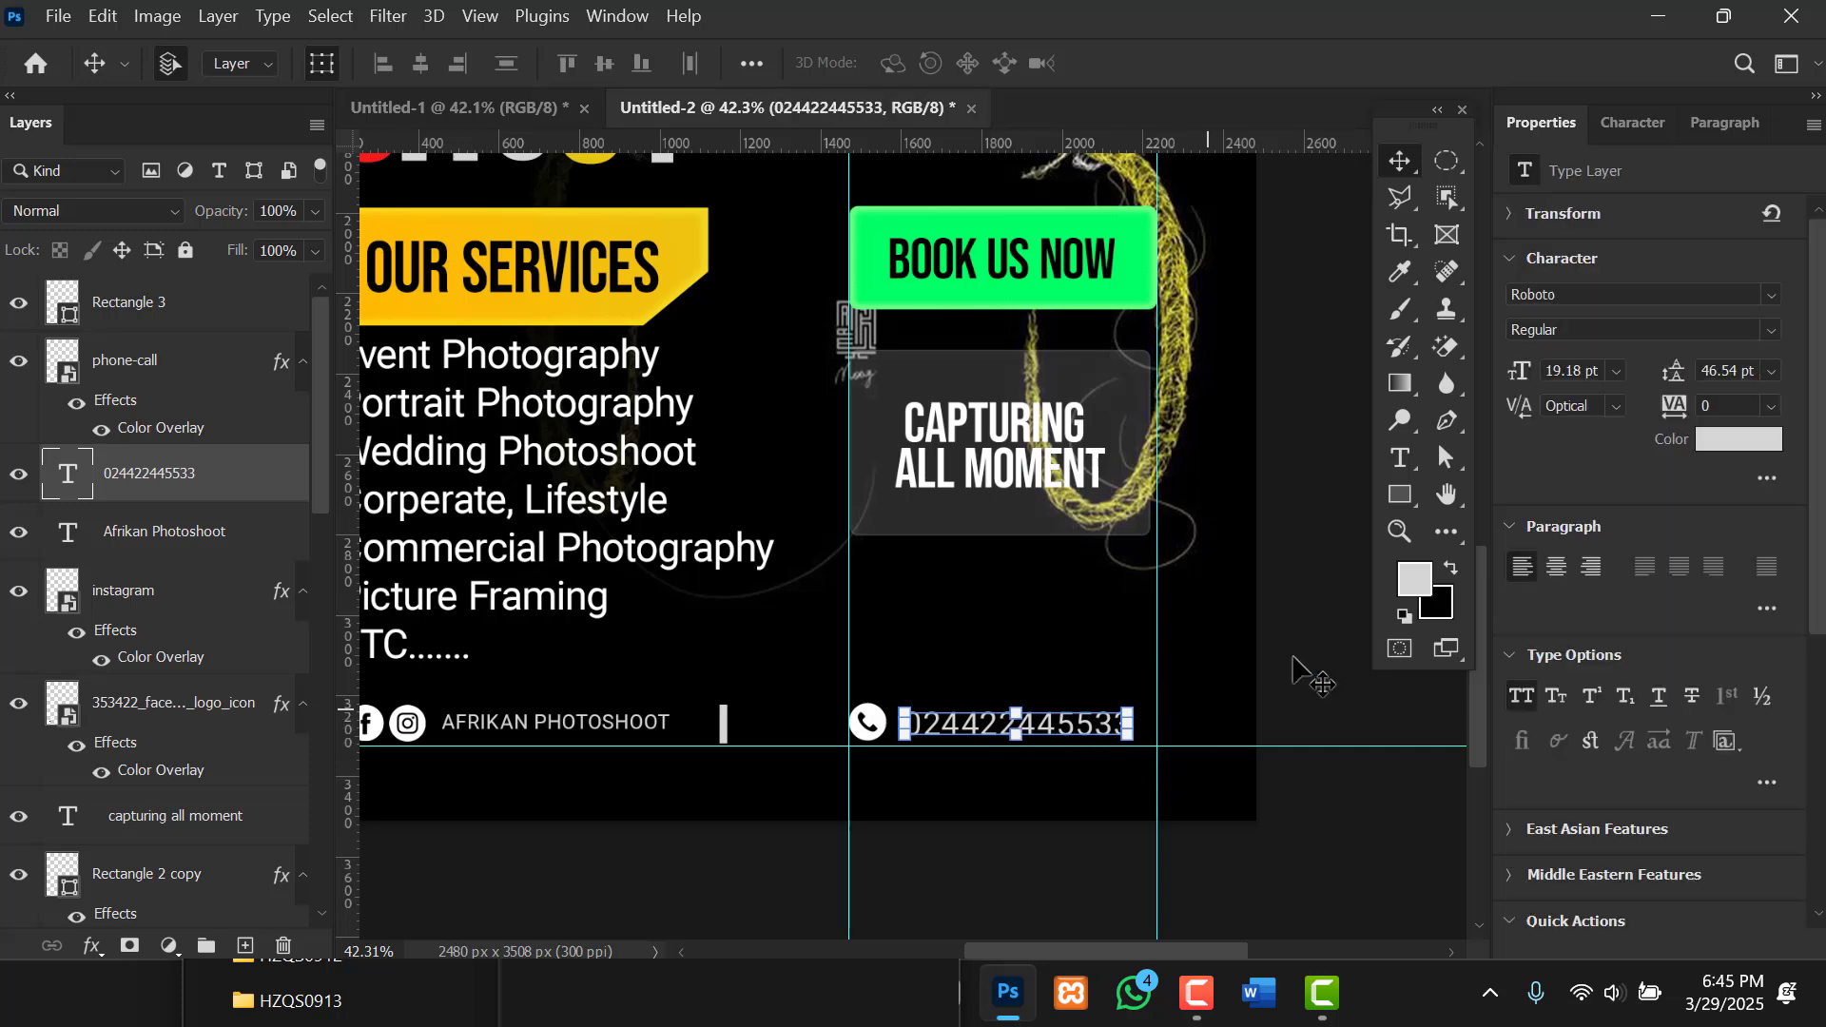
pyautogui.click(1640, 127)
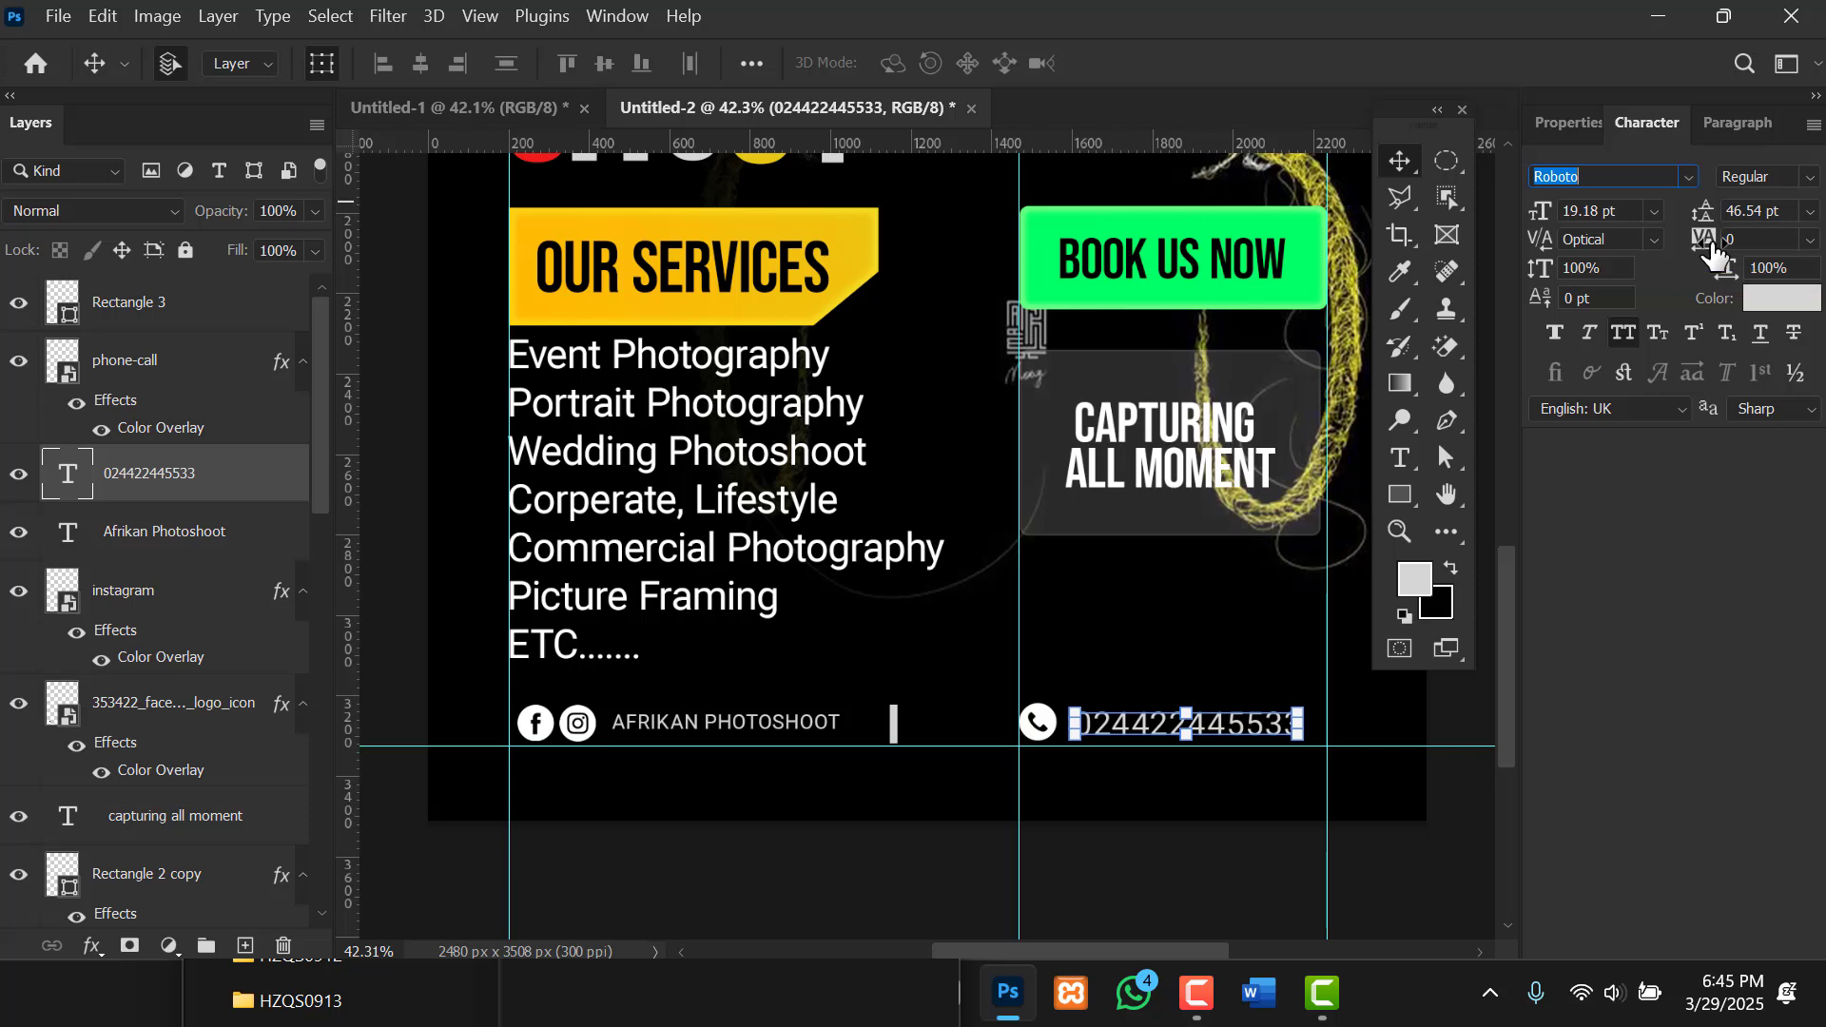
pyautogui.moveTo(1711, 243); pyautogui.dragTo(1727, 240)
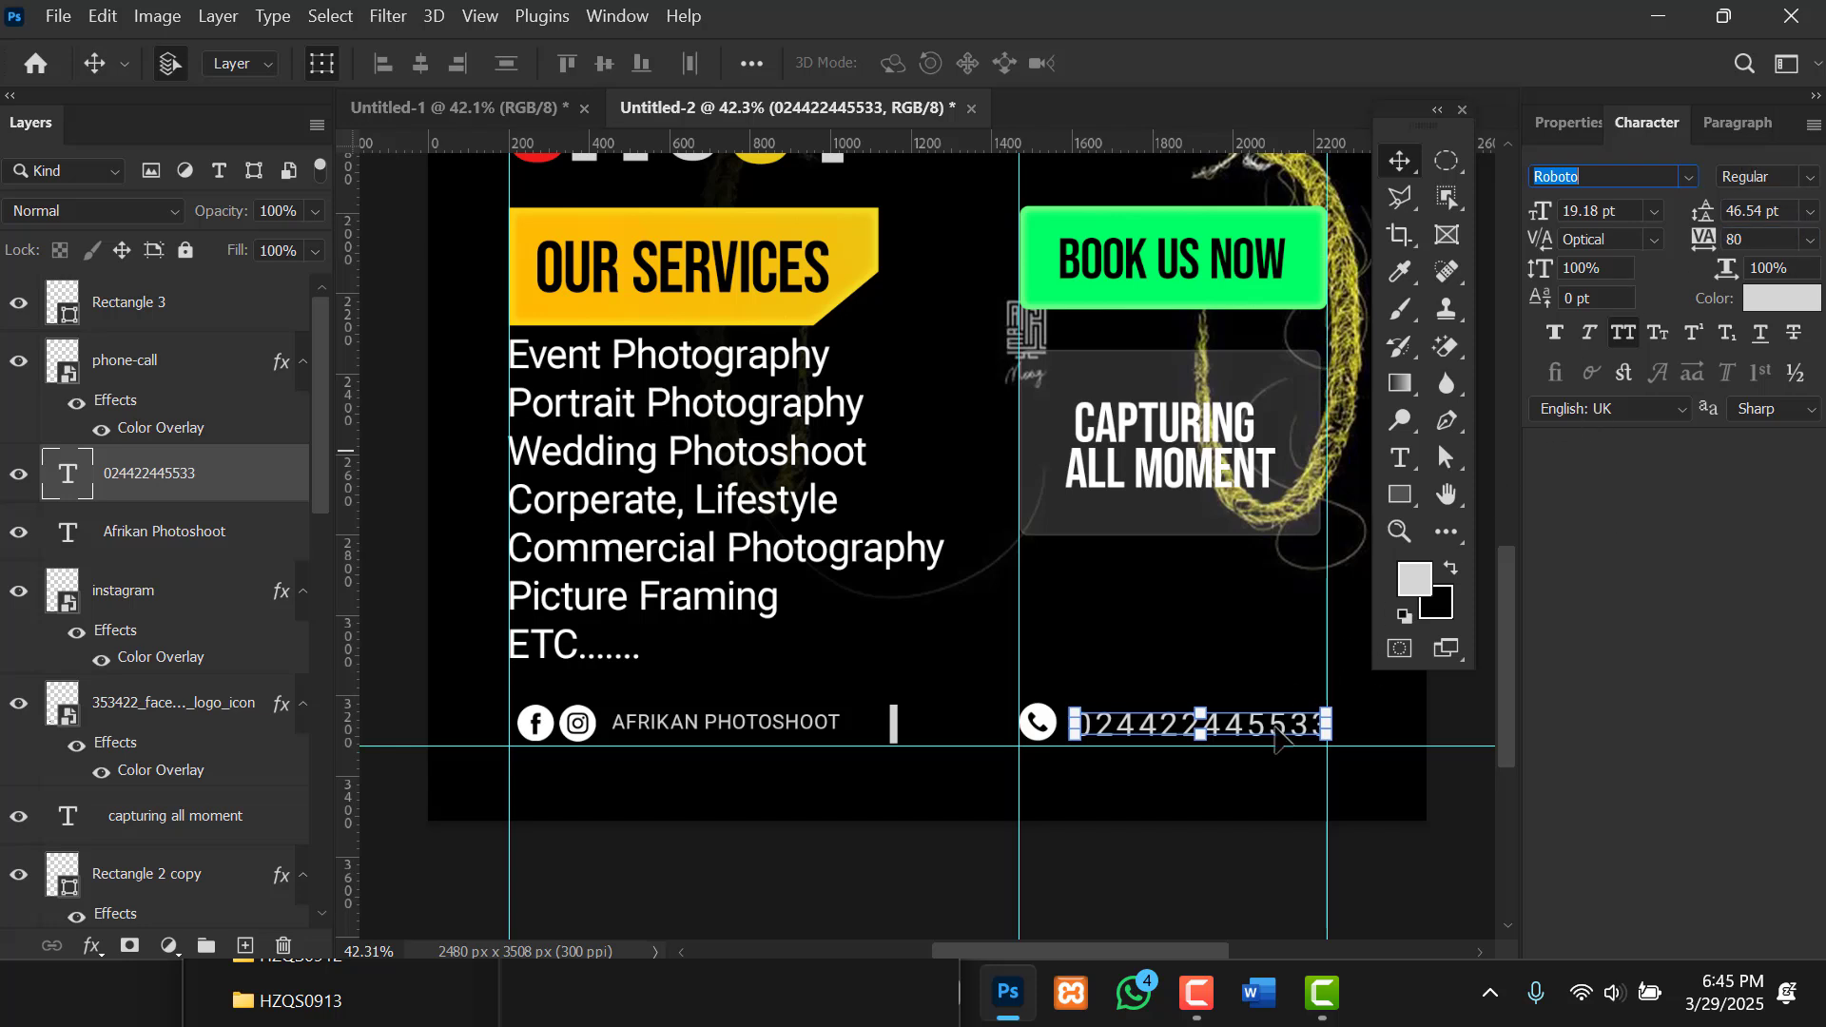
pyautogui.click(1223, 869)
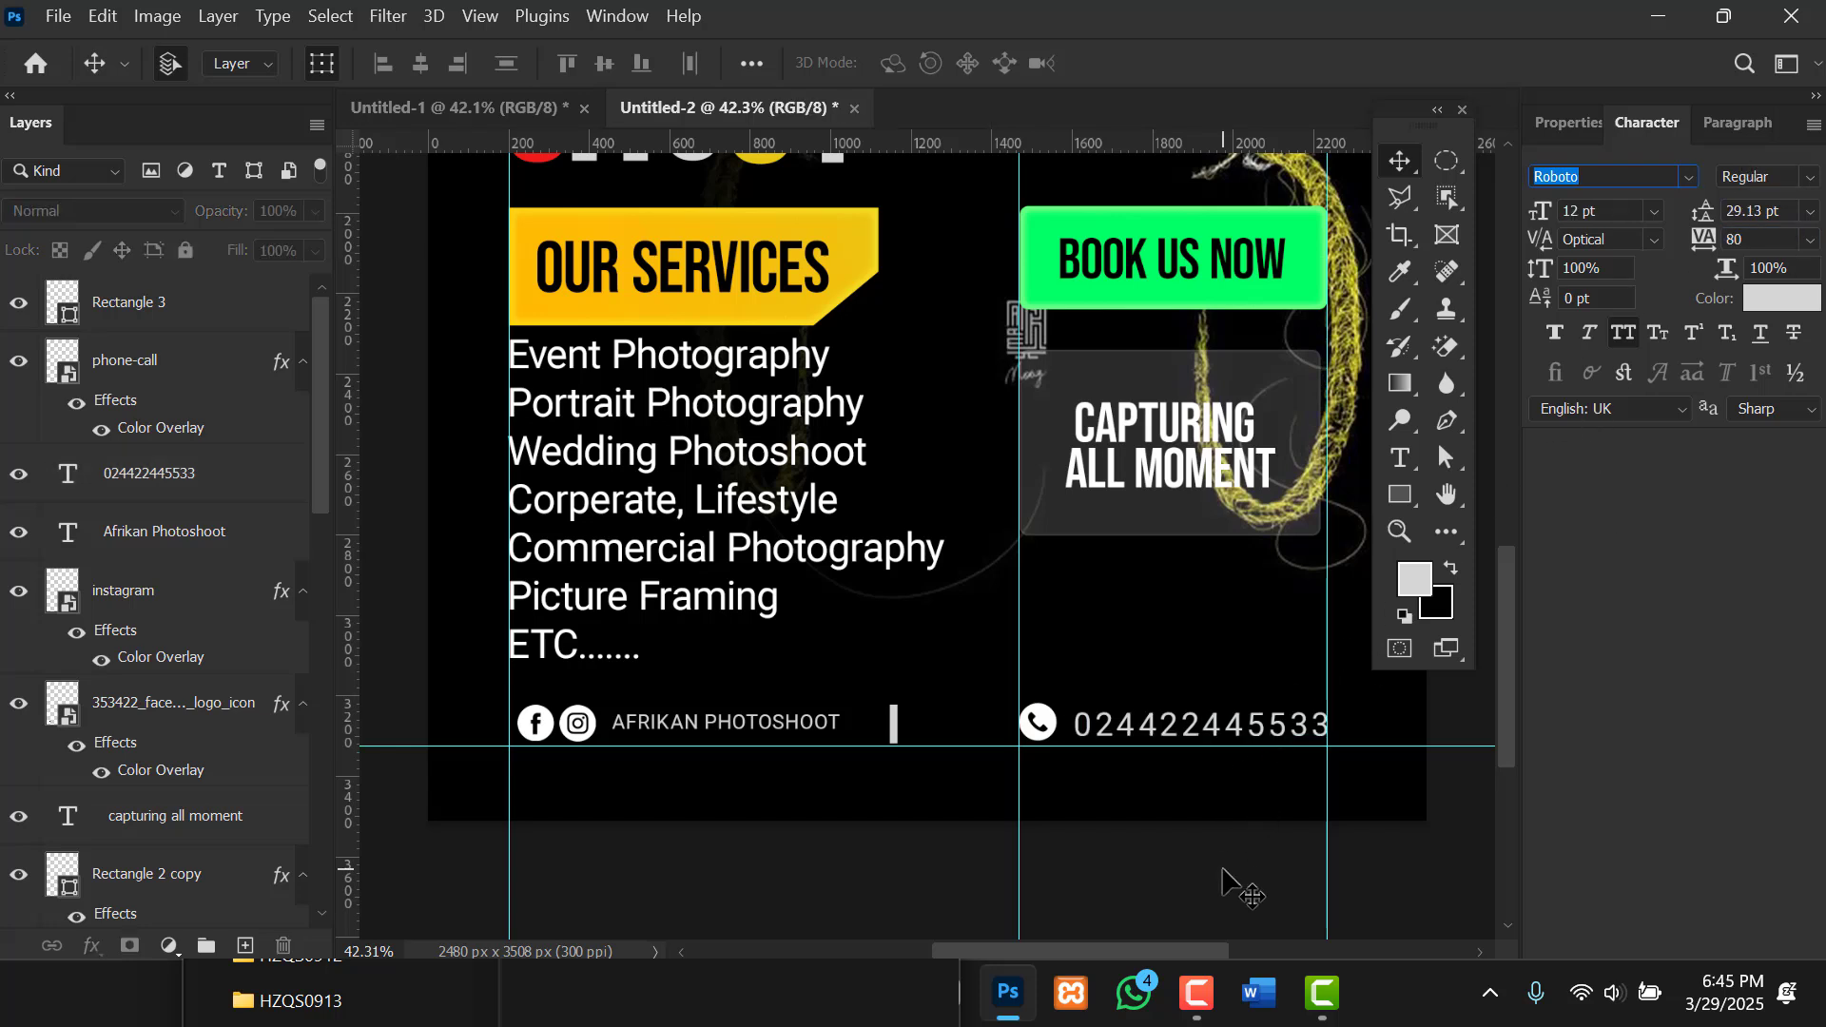
# Change the font style of the services list to Roboto Light and deselect it.
pyautogui.click(727, 447)
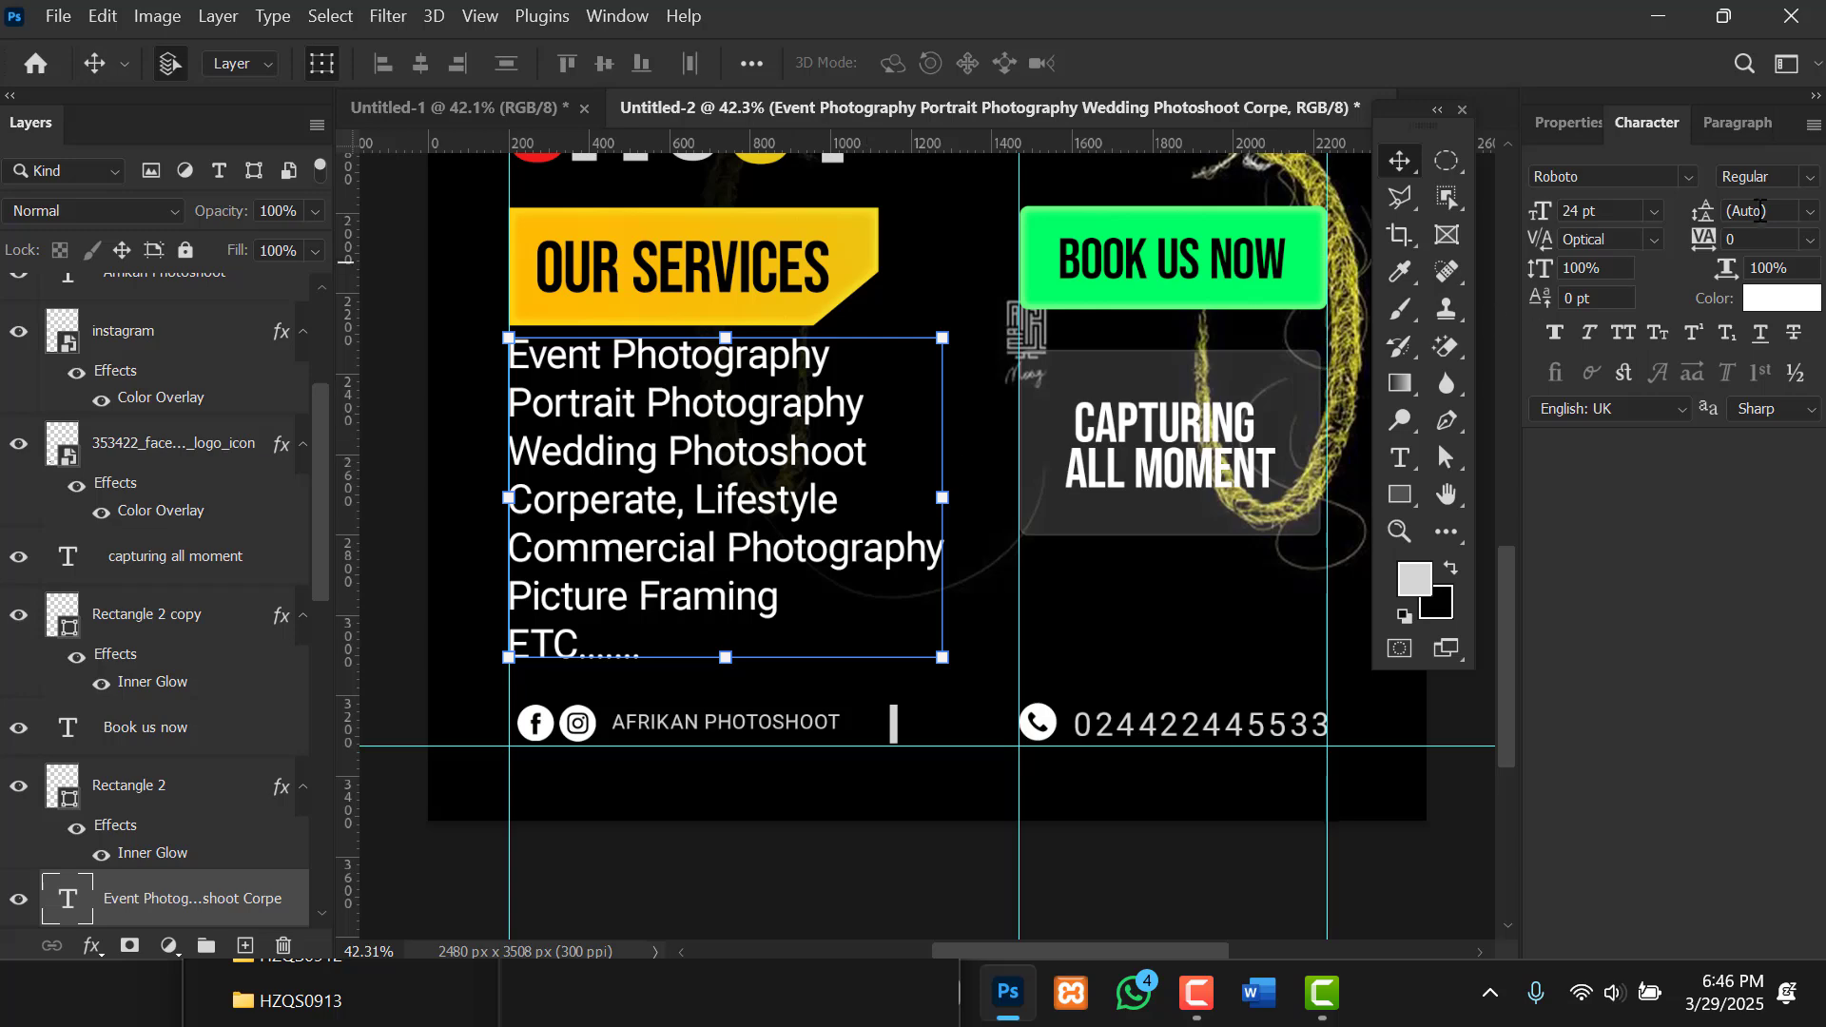
pyautogui.click(1810, 178)
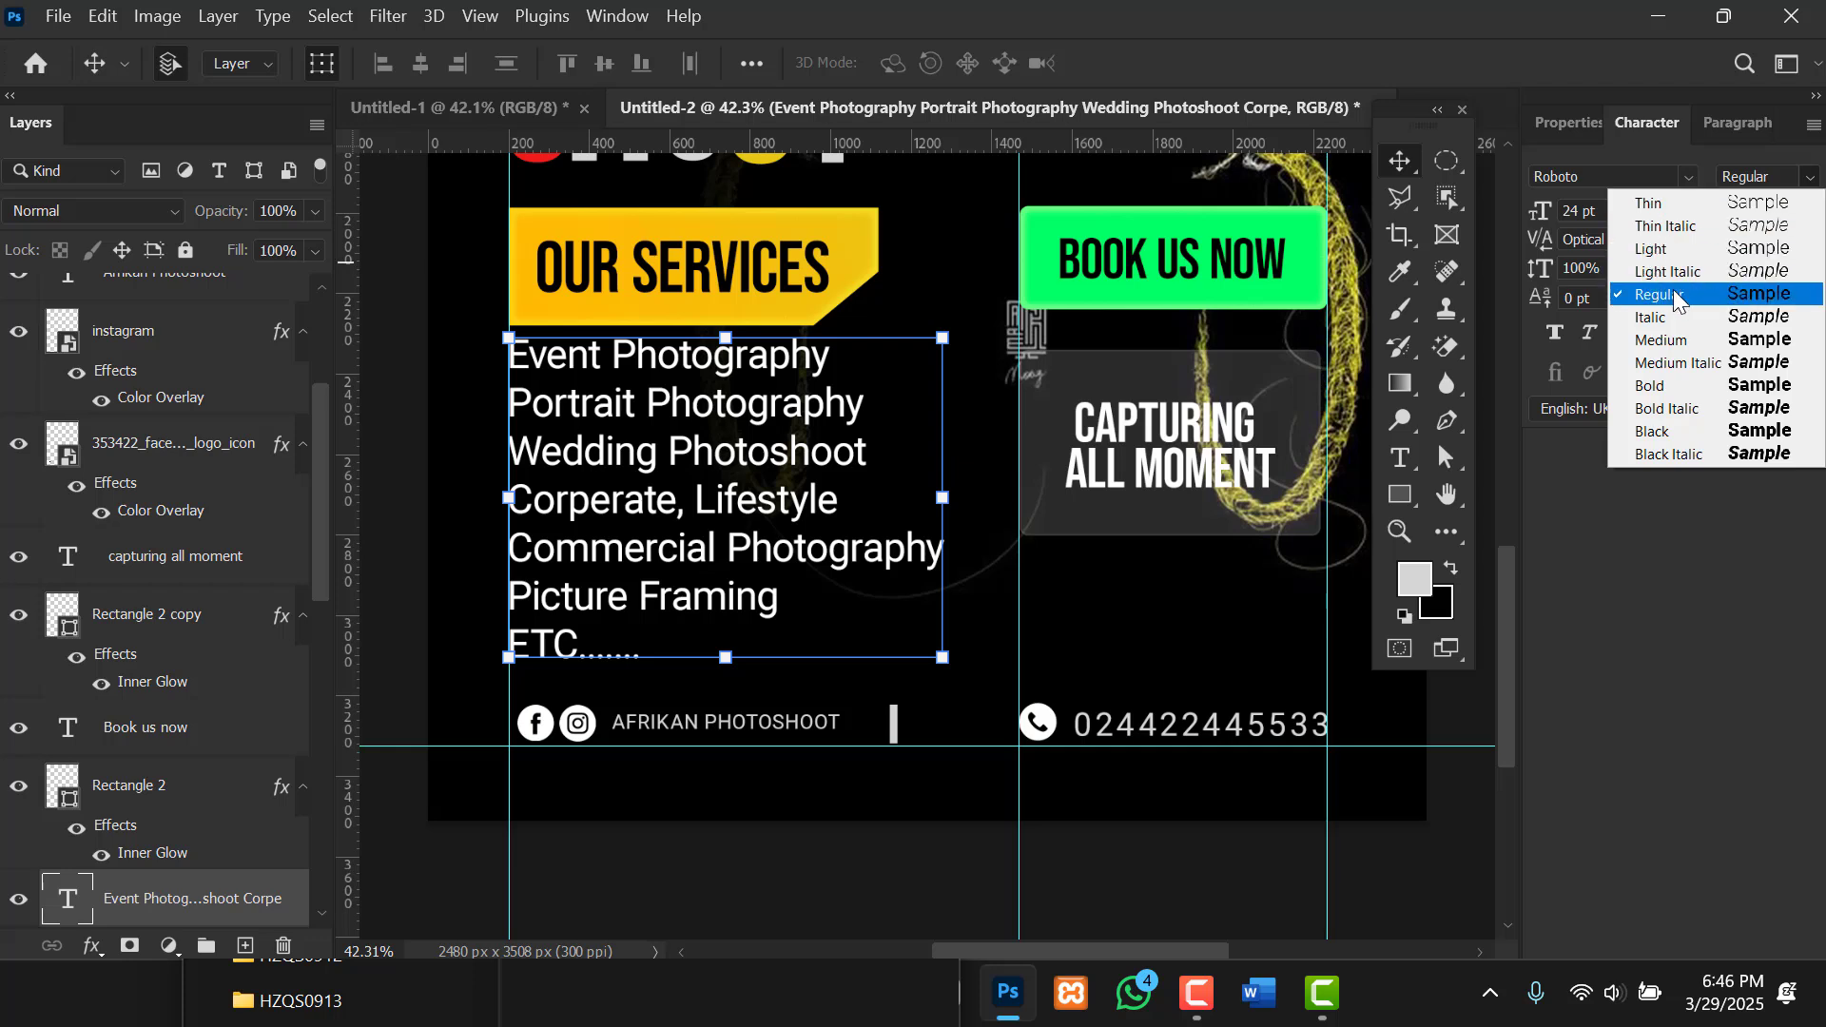
pyautogui.click(1675, 251)
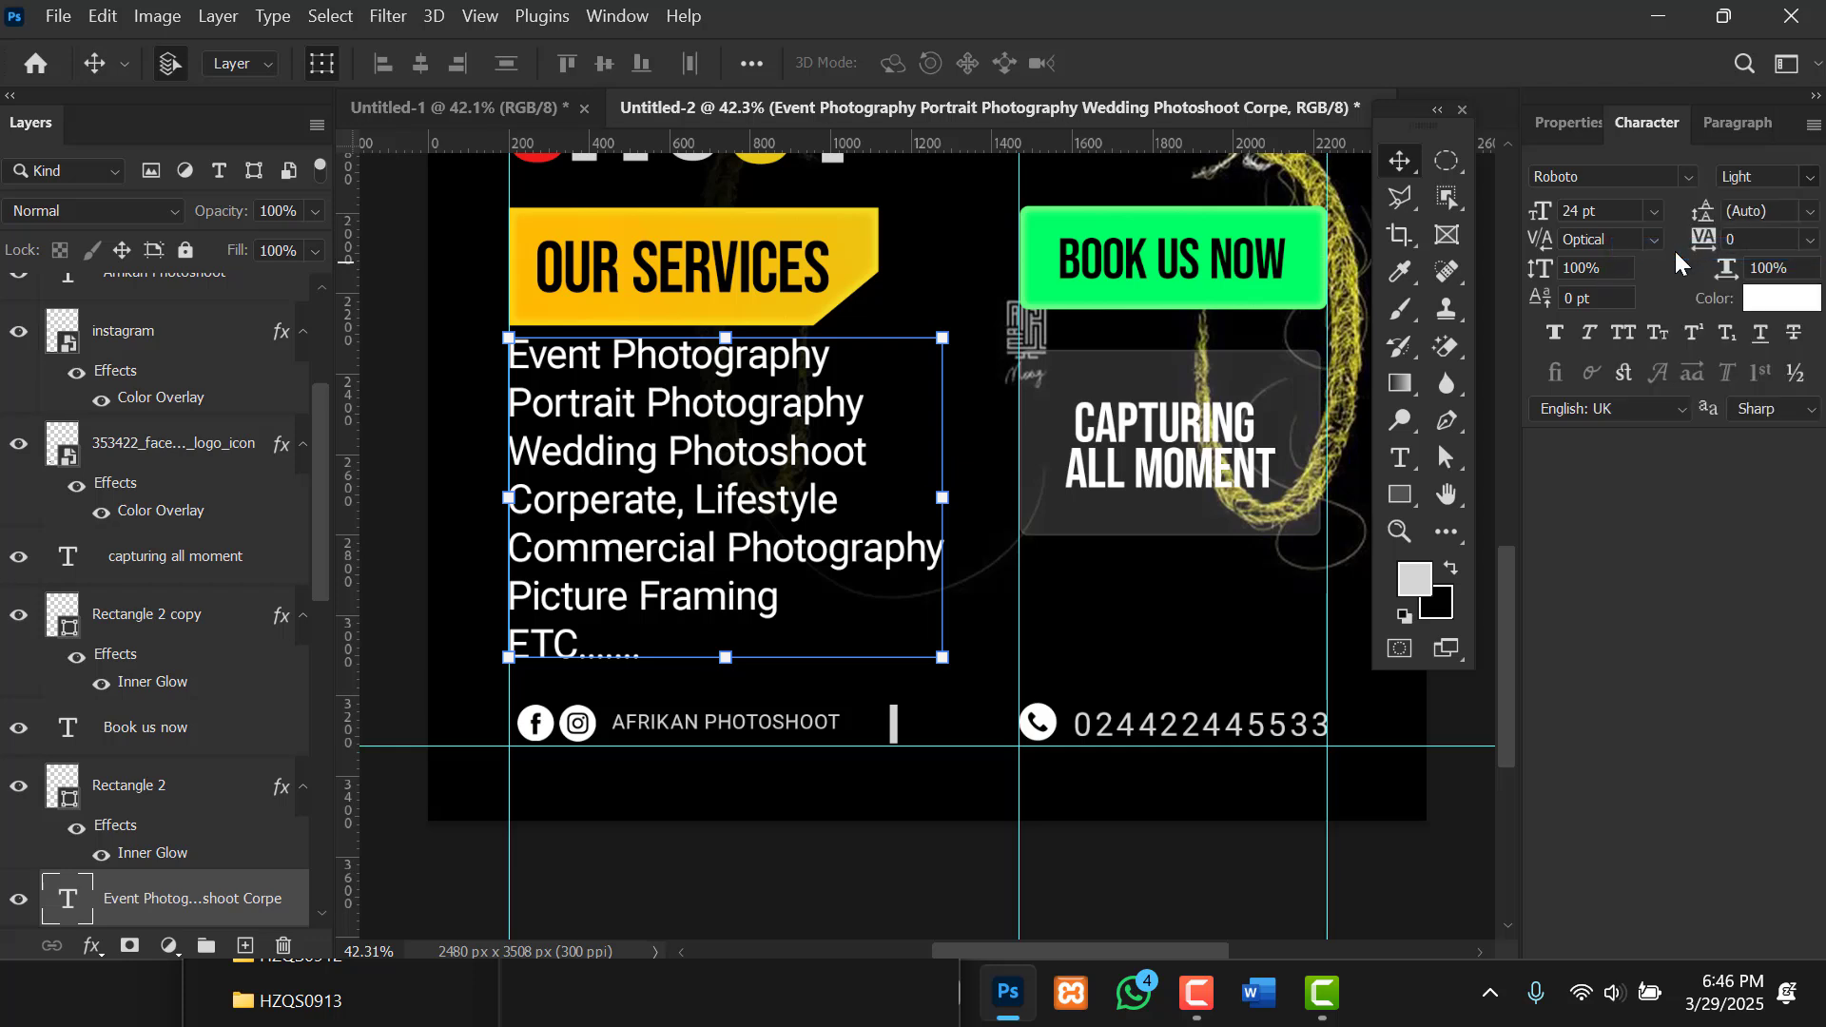
pyautogui.click(746, 897)
# Hide the guides on the flyer.
pyautogui.scroll(-2, 846, 654)
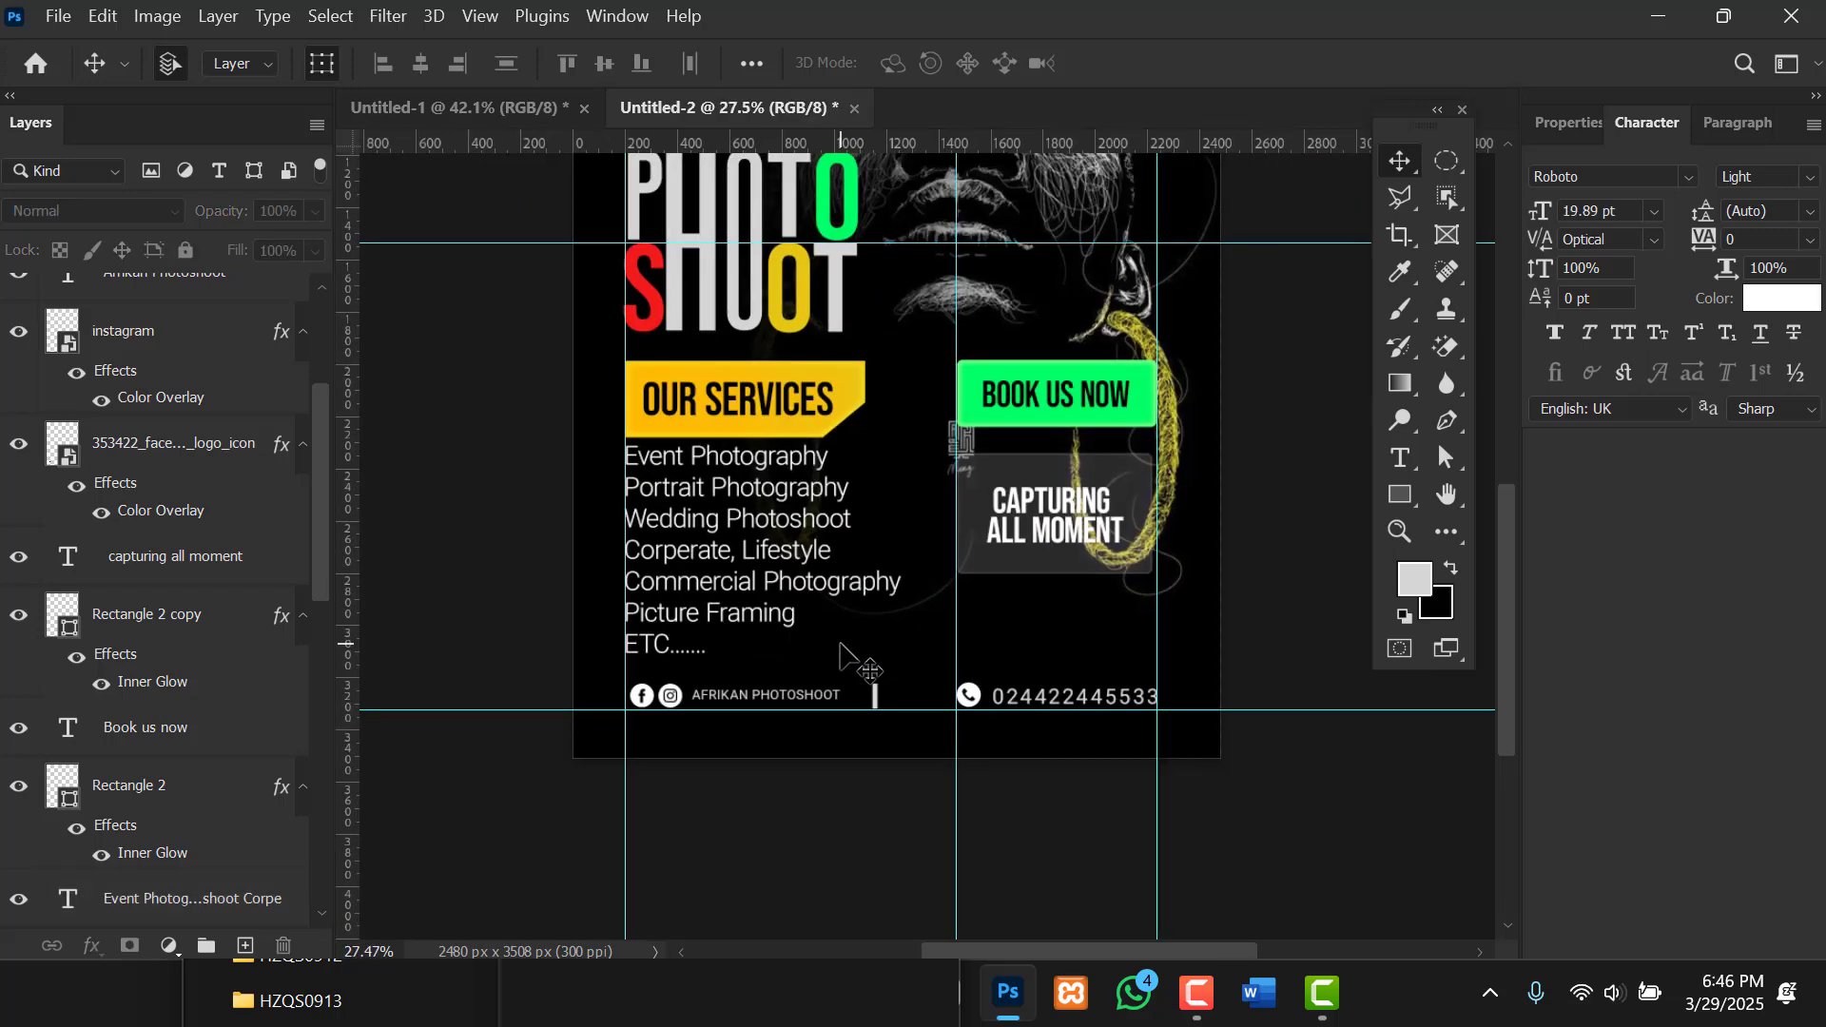
pyautogui.scroll(-2, 824, 632)
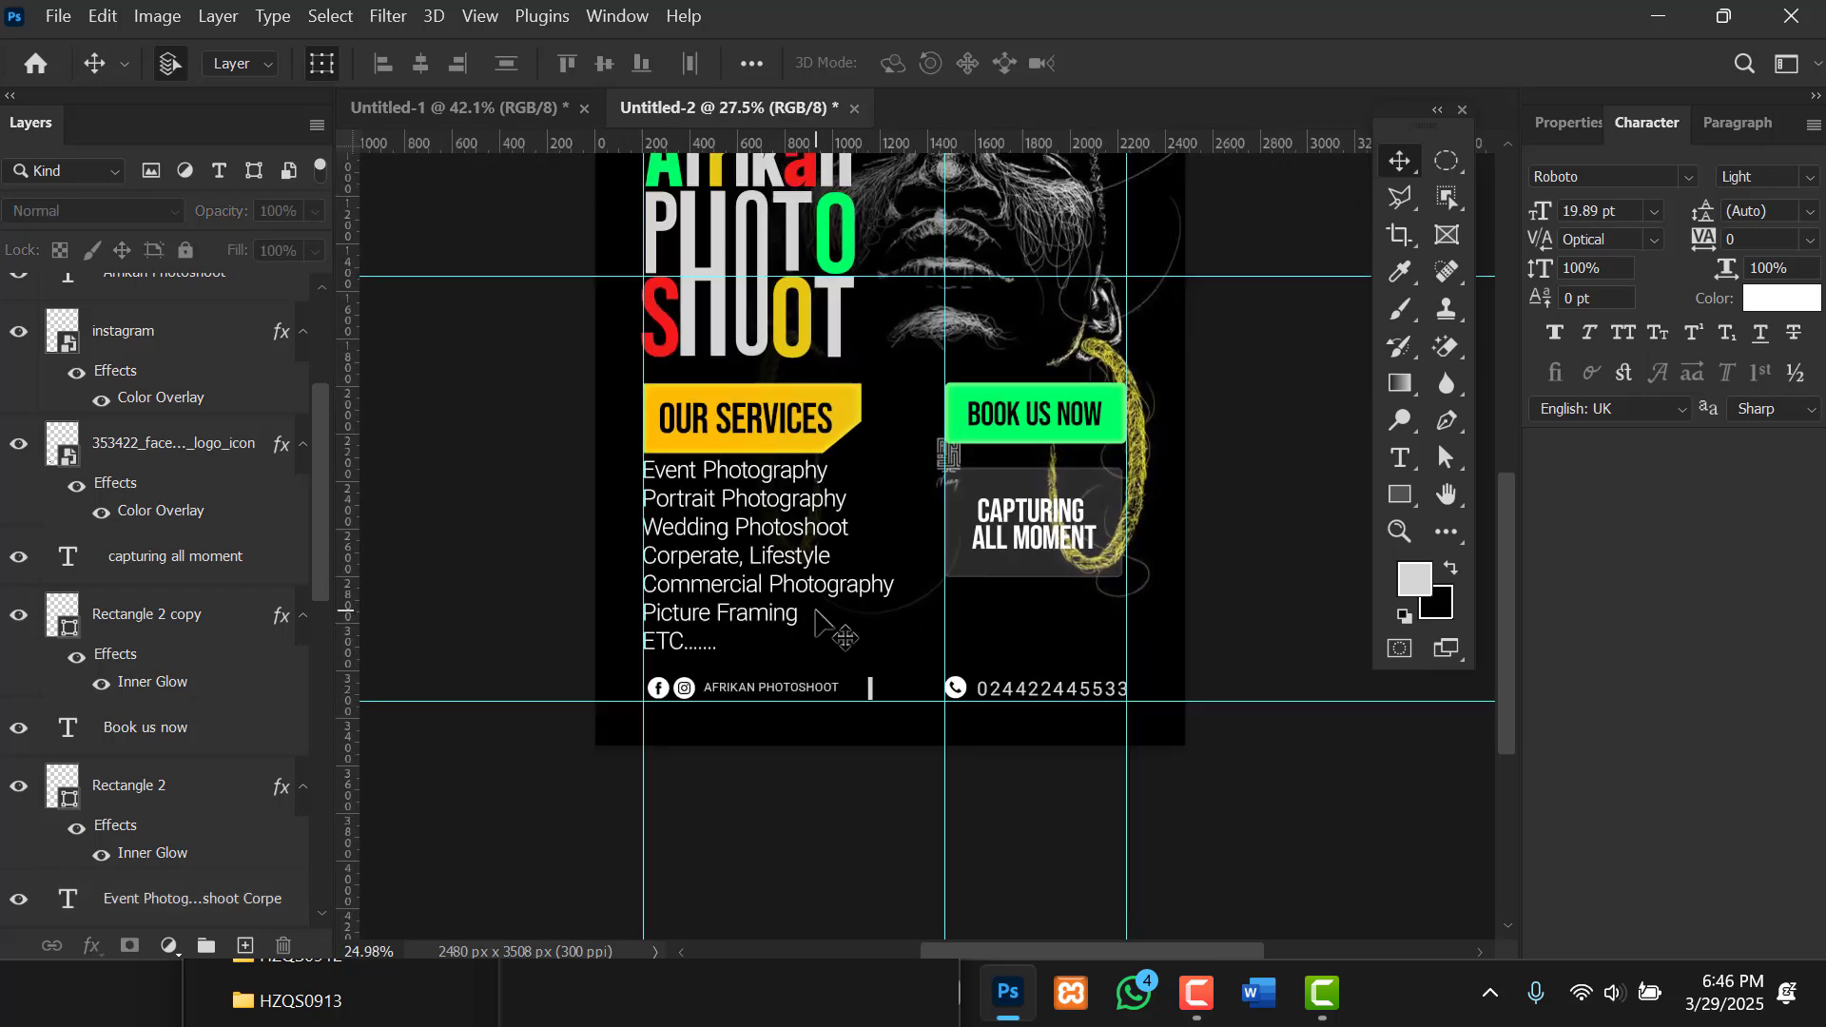
pyautogui.scroll(-1, 816, 613)
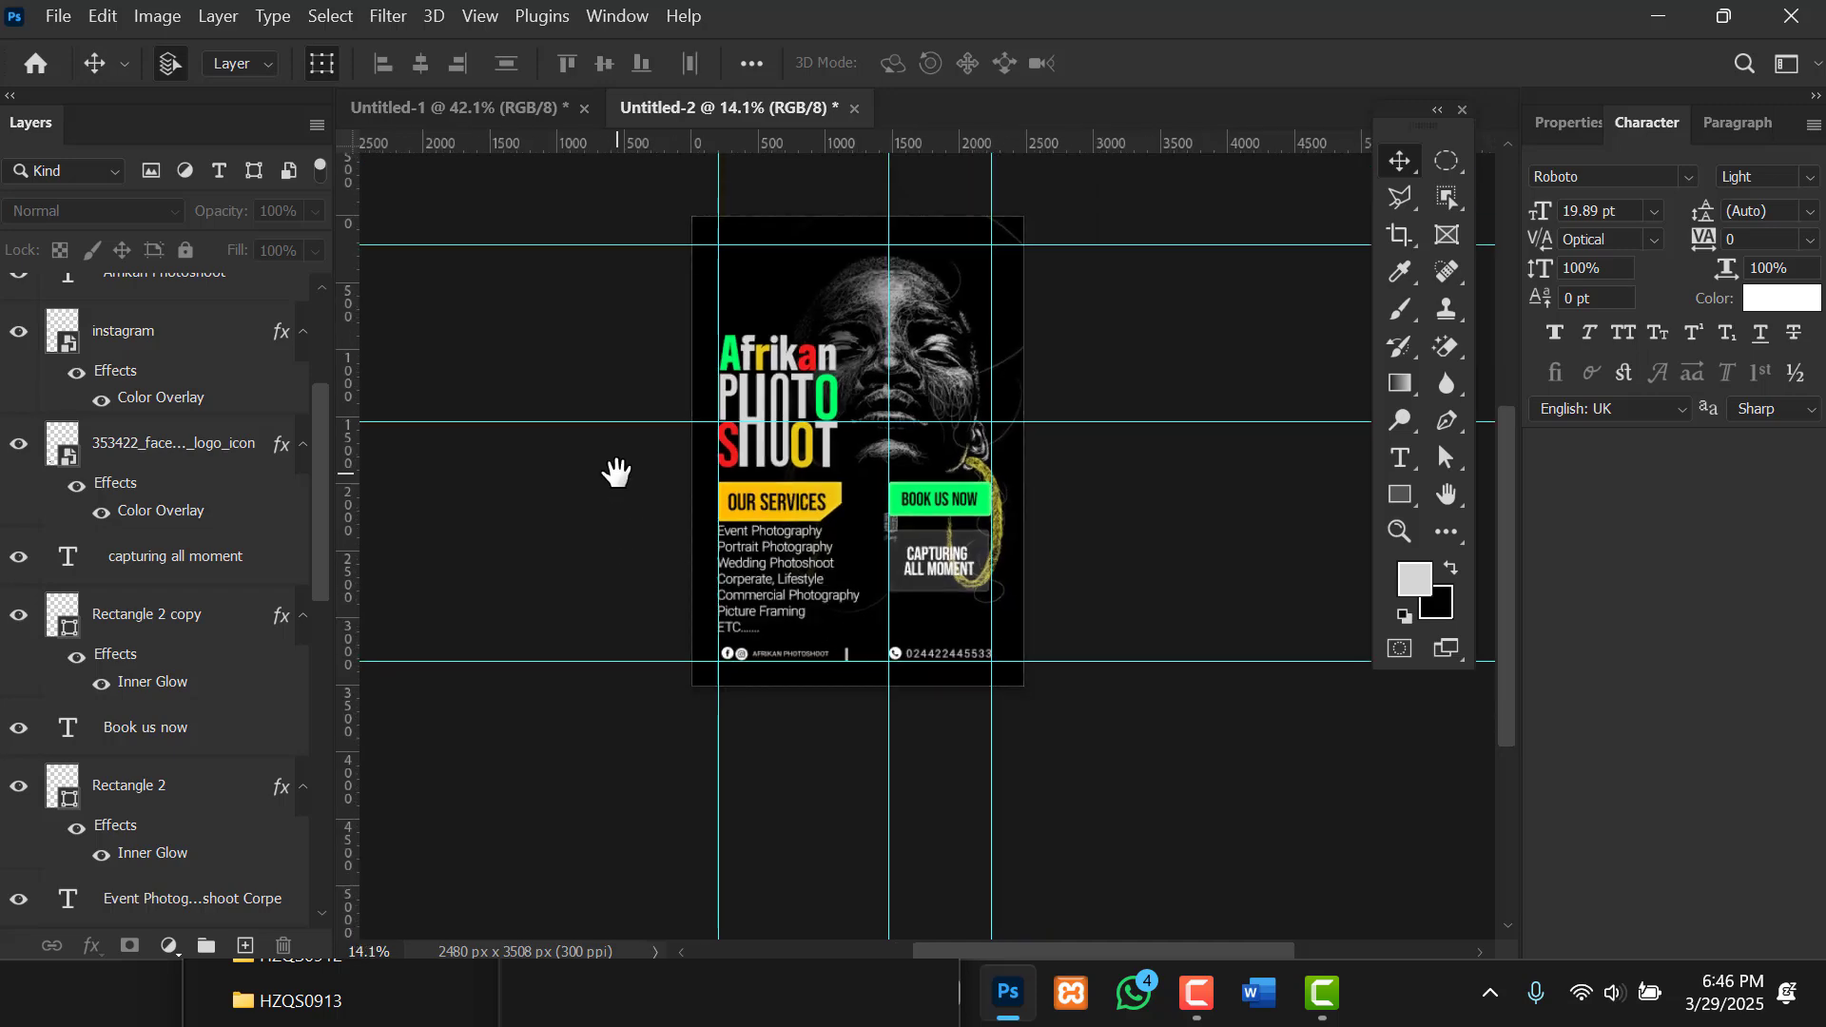
pyautogui.moveTo(612, 478); pyautogui.dragTo(613, 559)
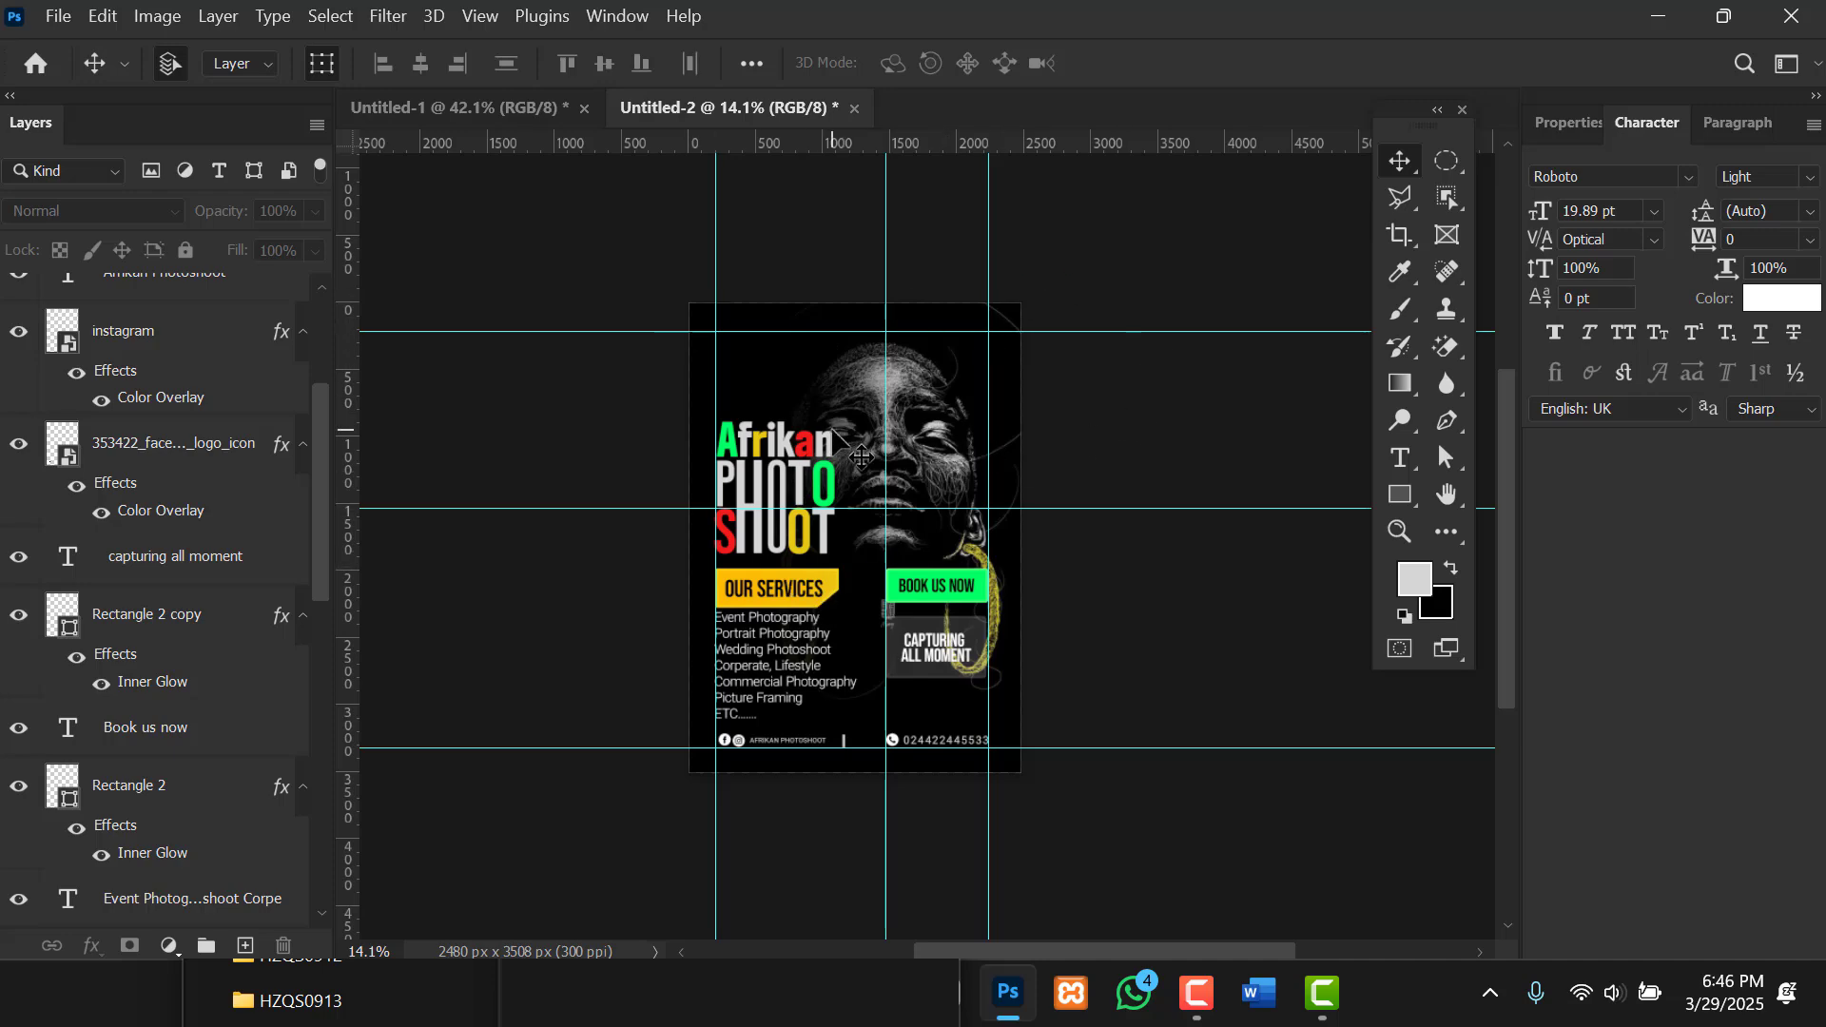
pyautogui.click(480, 16)
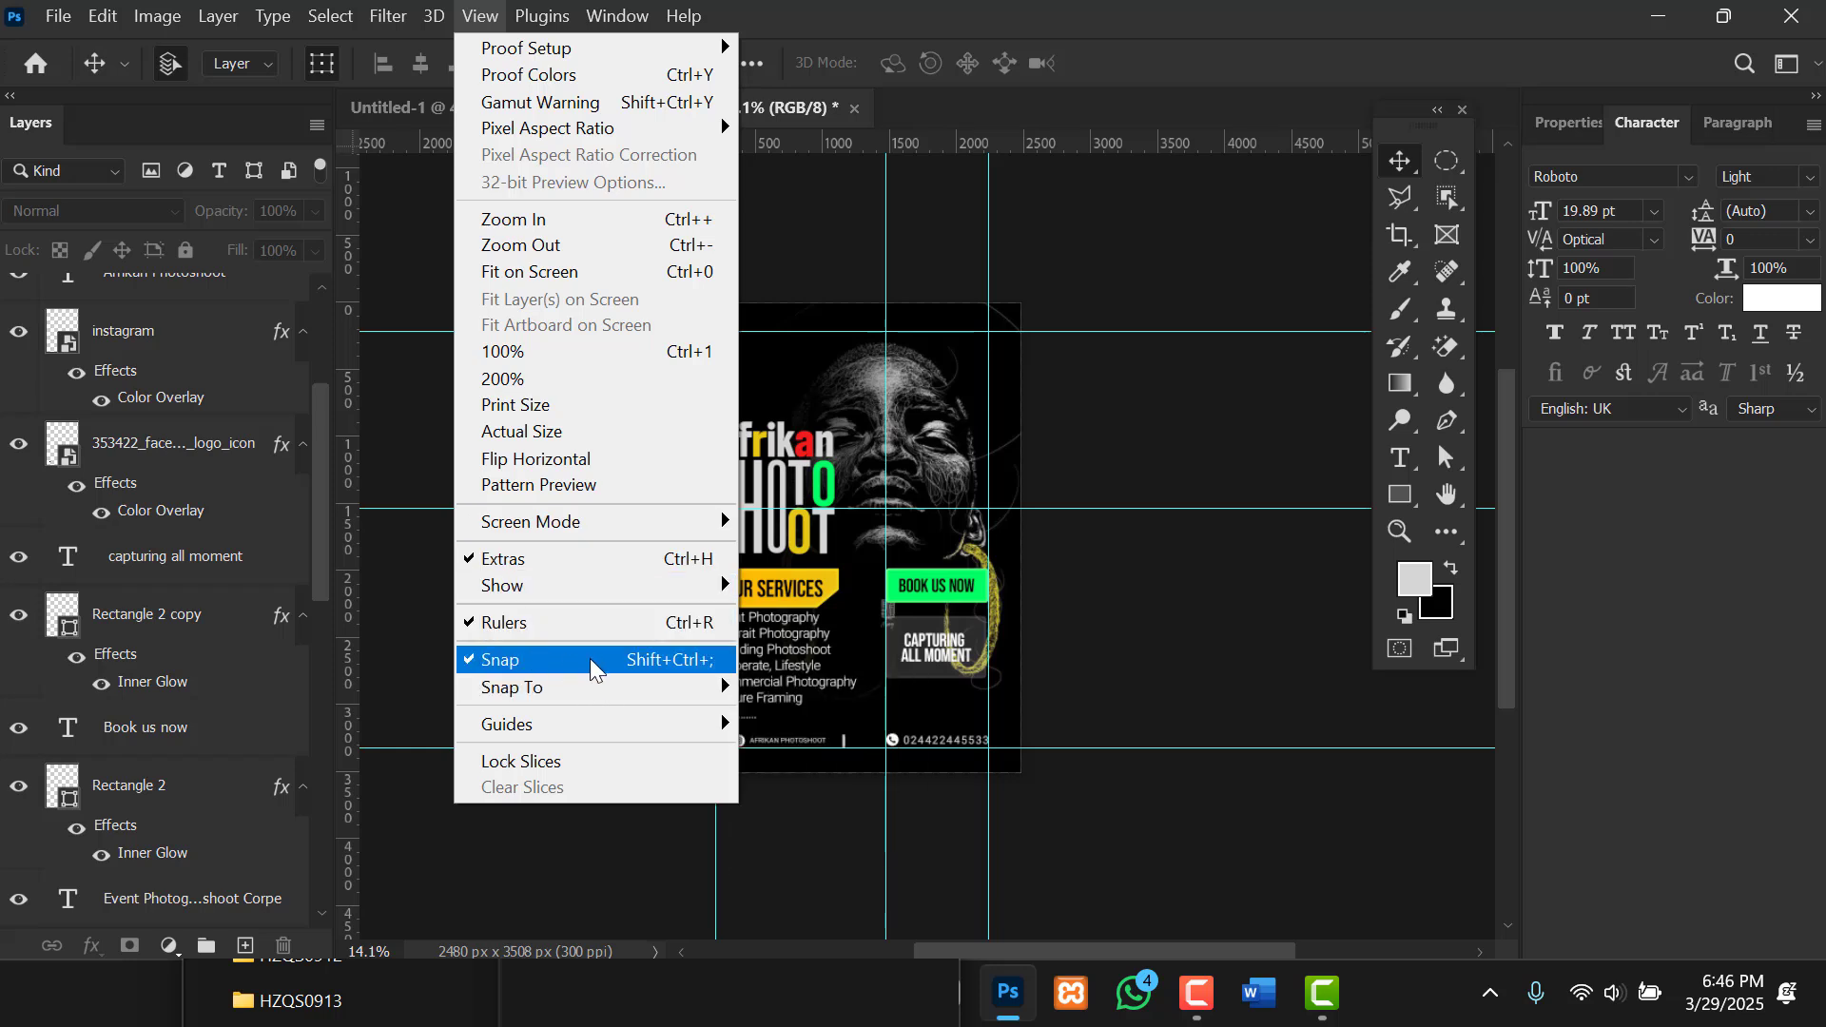
pyautogui.moveTo(568, 733)
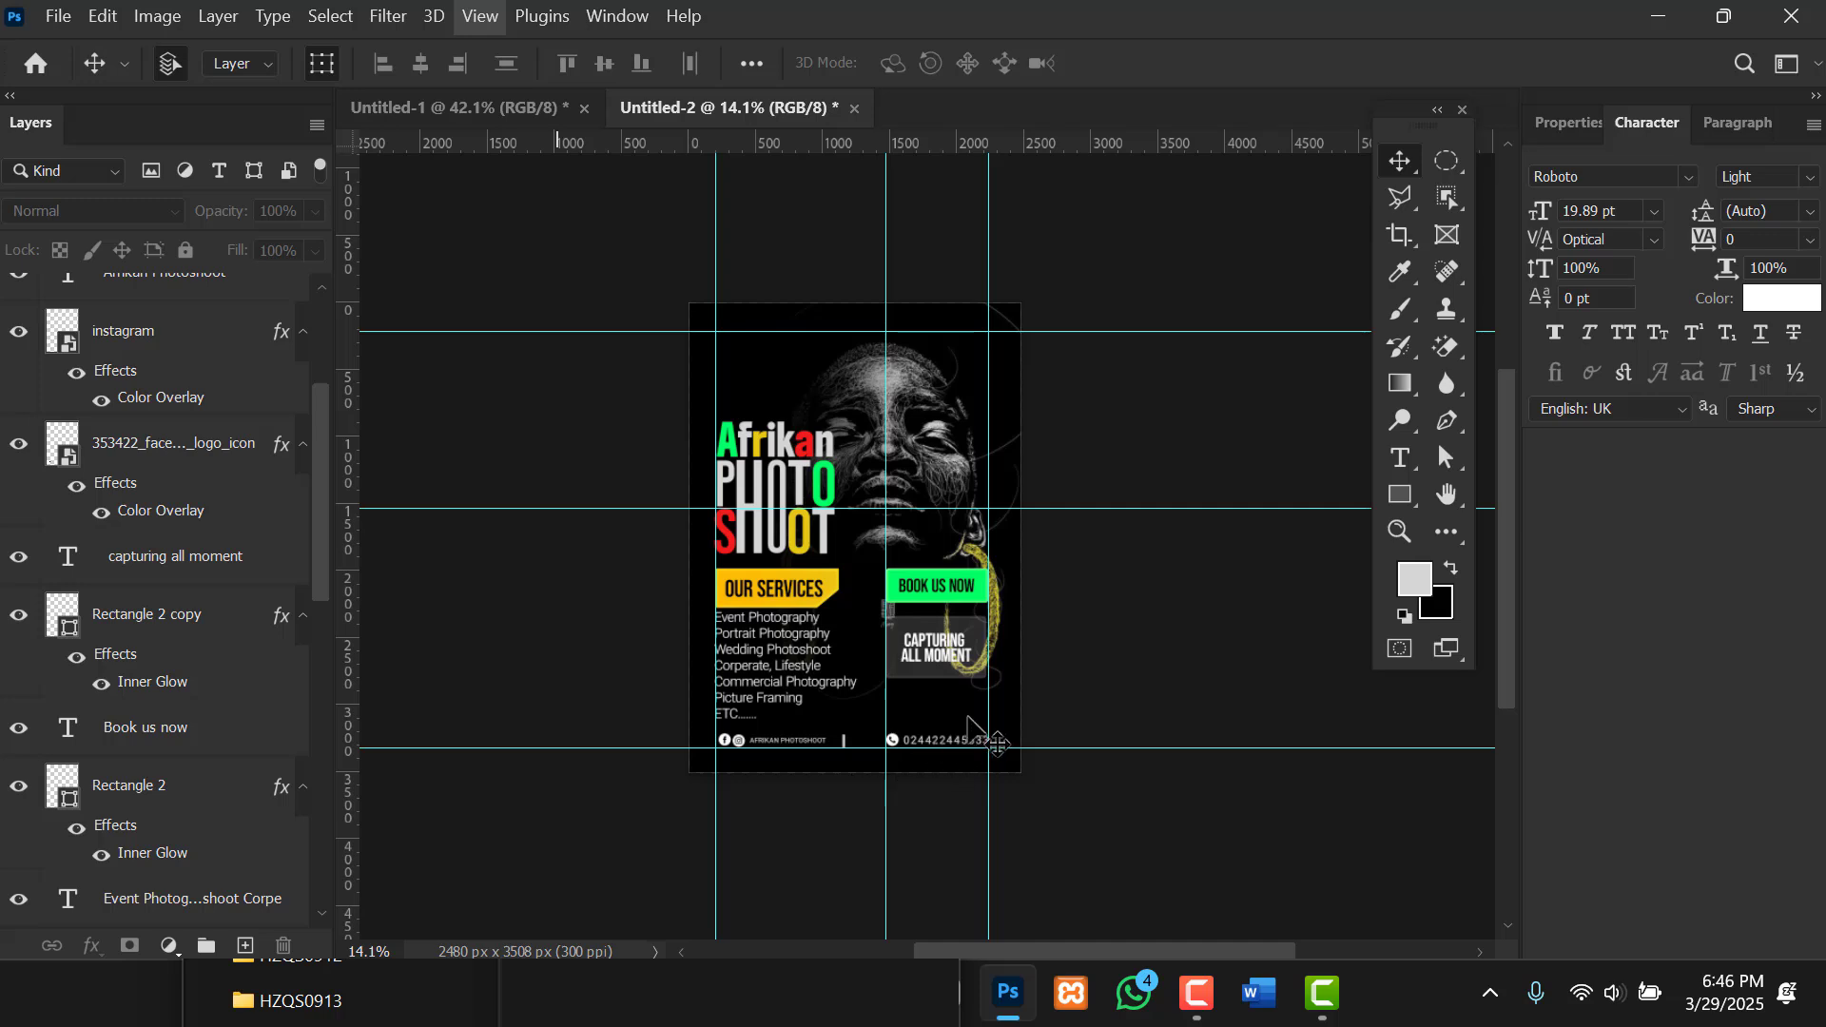
pyautogui.hotkey('ctrl', ';')
# Compare the whole flyer with the reference in Untitled-1 and return to the uppermost layers of Untitled-2.
pyautogui.scroll(1, 946, 723)
pyautogui.scroll(1, 946, 723)
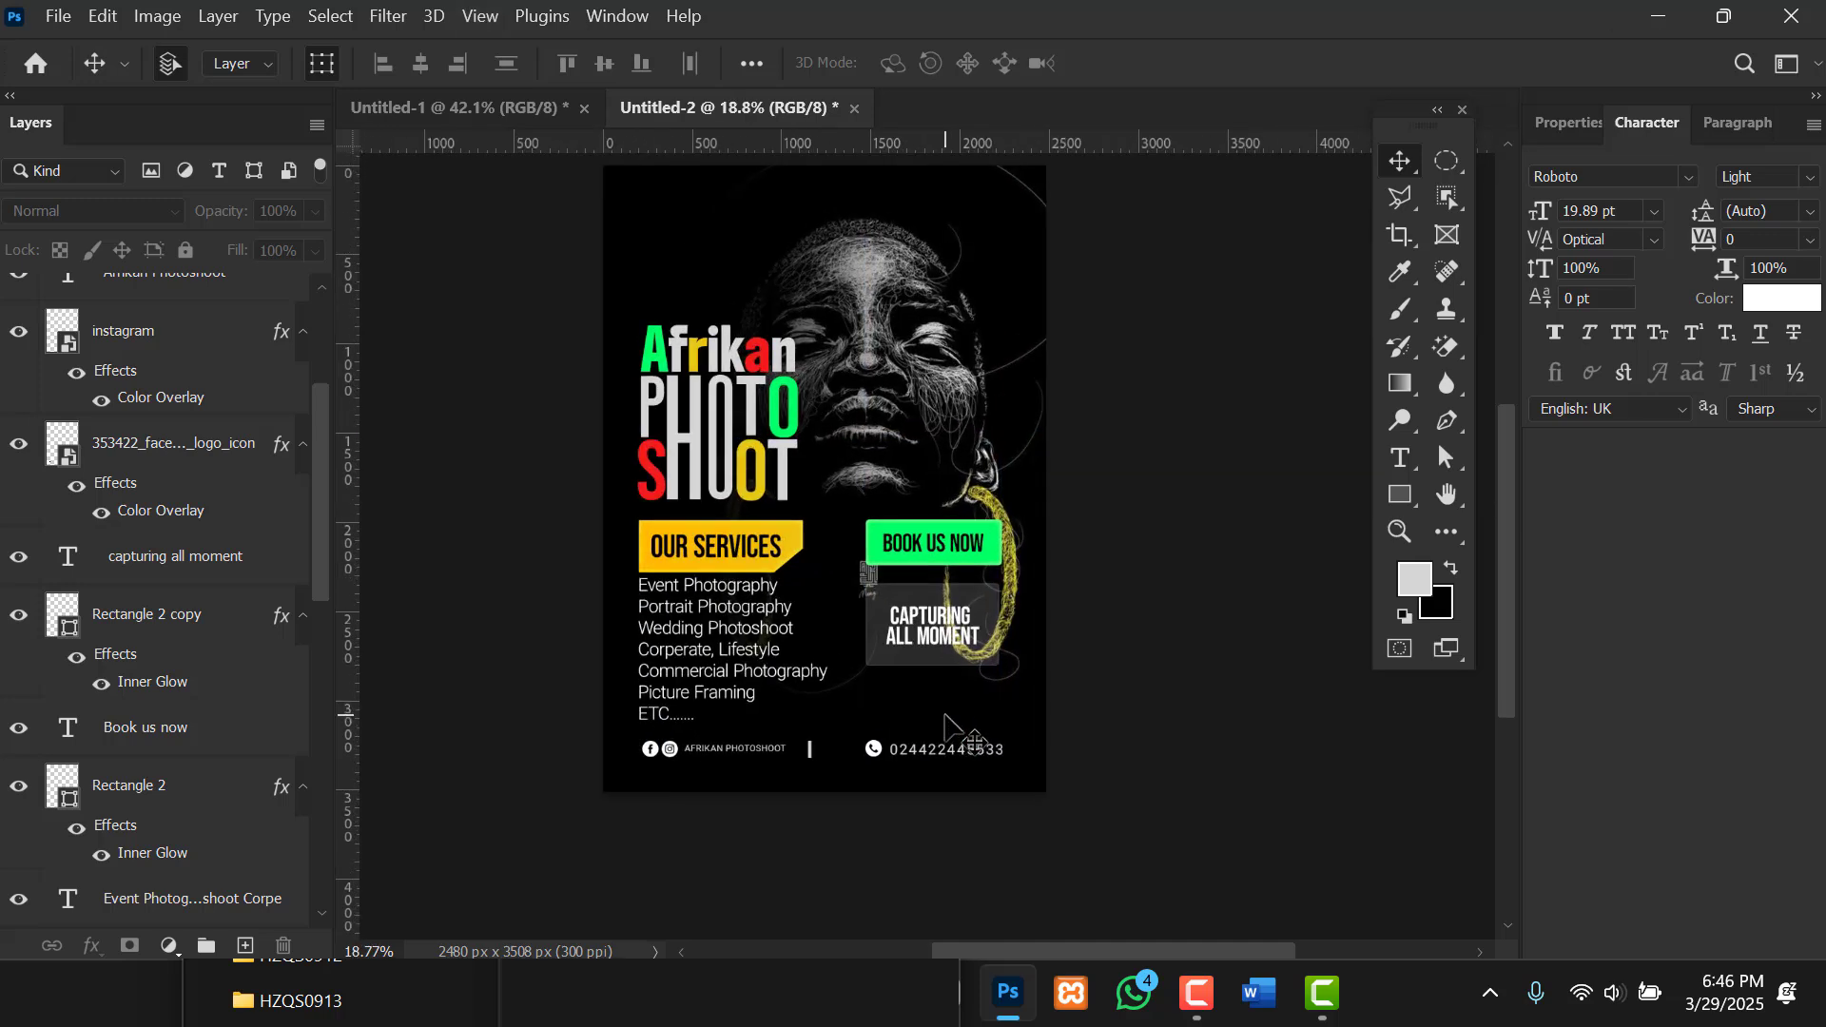
pyautogui.moveTo(886, 573); pyautogui.dragTo(910, 633)
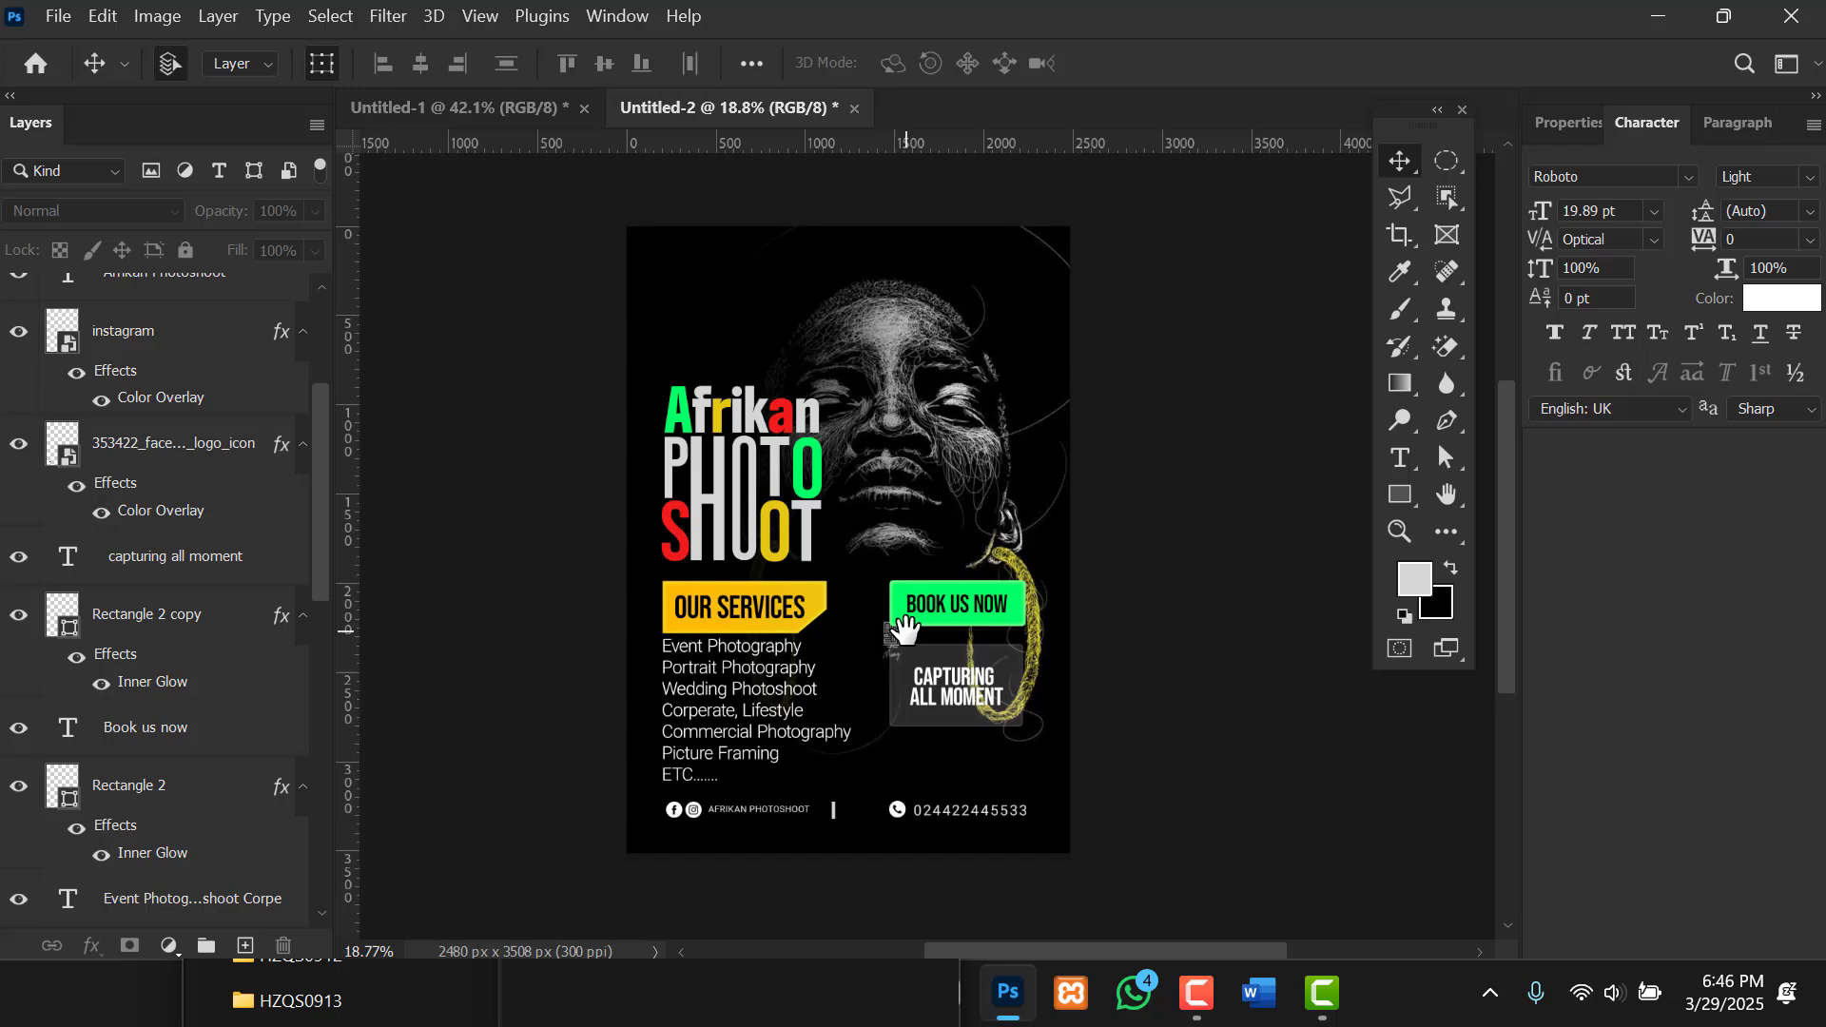
pyautogui.click(421, 122)
pyautogui.scroll(-5, 776, 530)
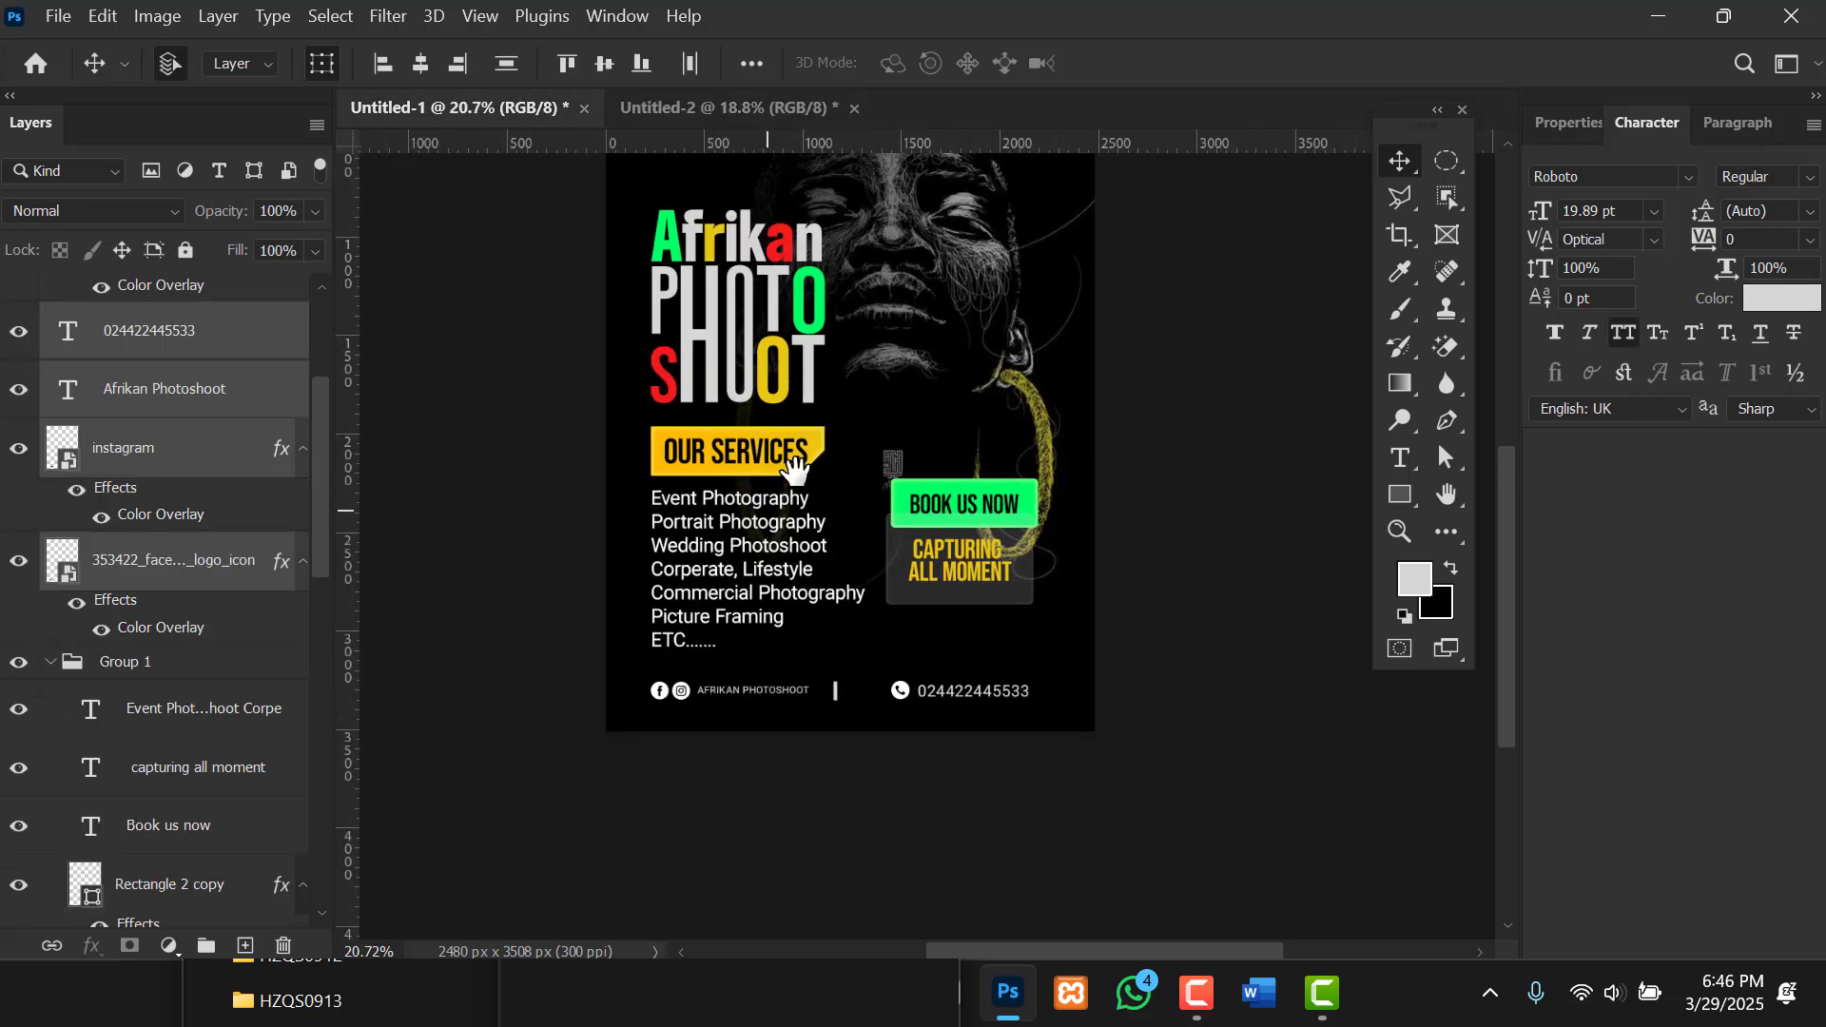
pyautogui.moveTo(820, 445); pyautogui.dragTo(833, 545)
pyautogui.click(685, 105)
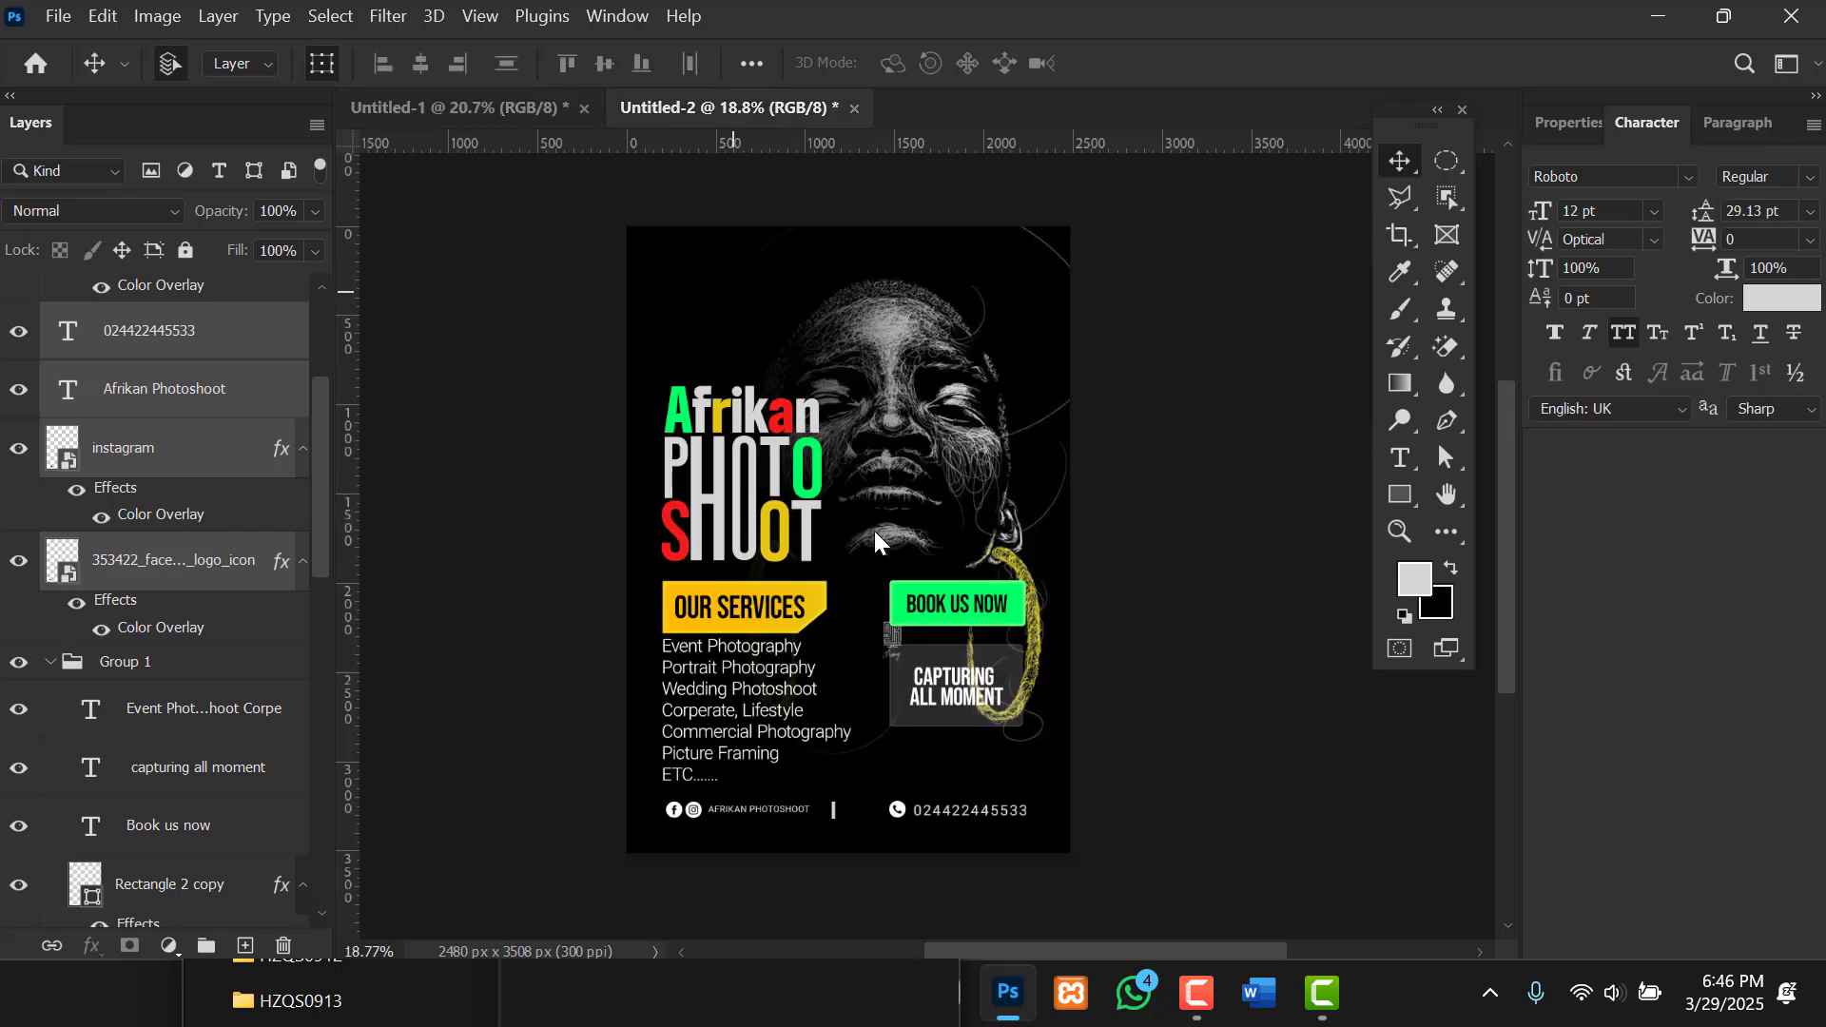
pyautogui.scroll(1, 875, 531)
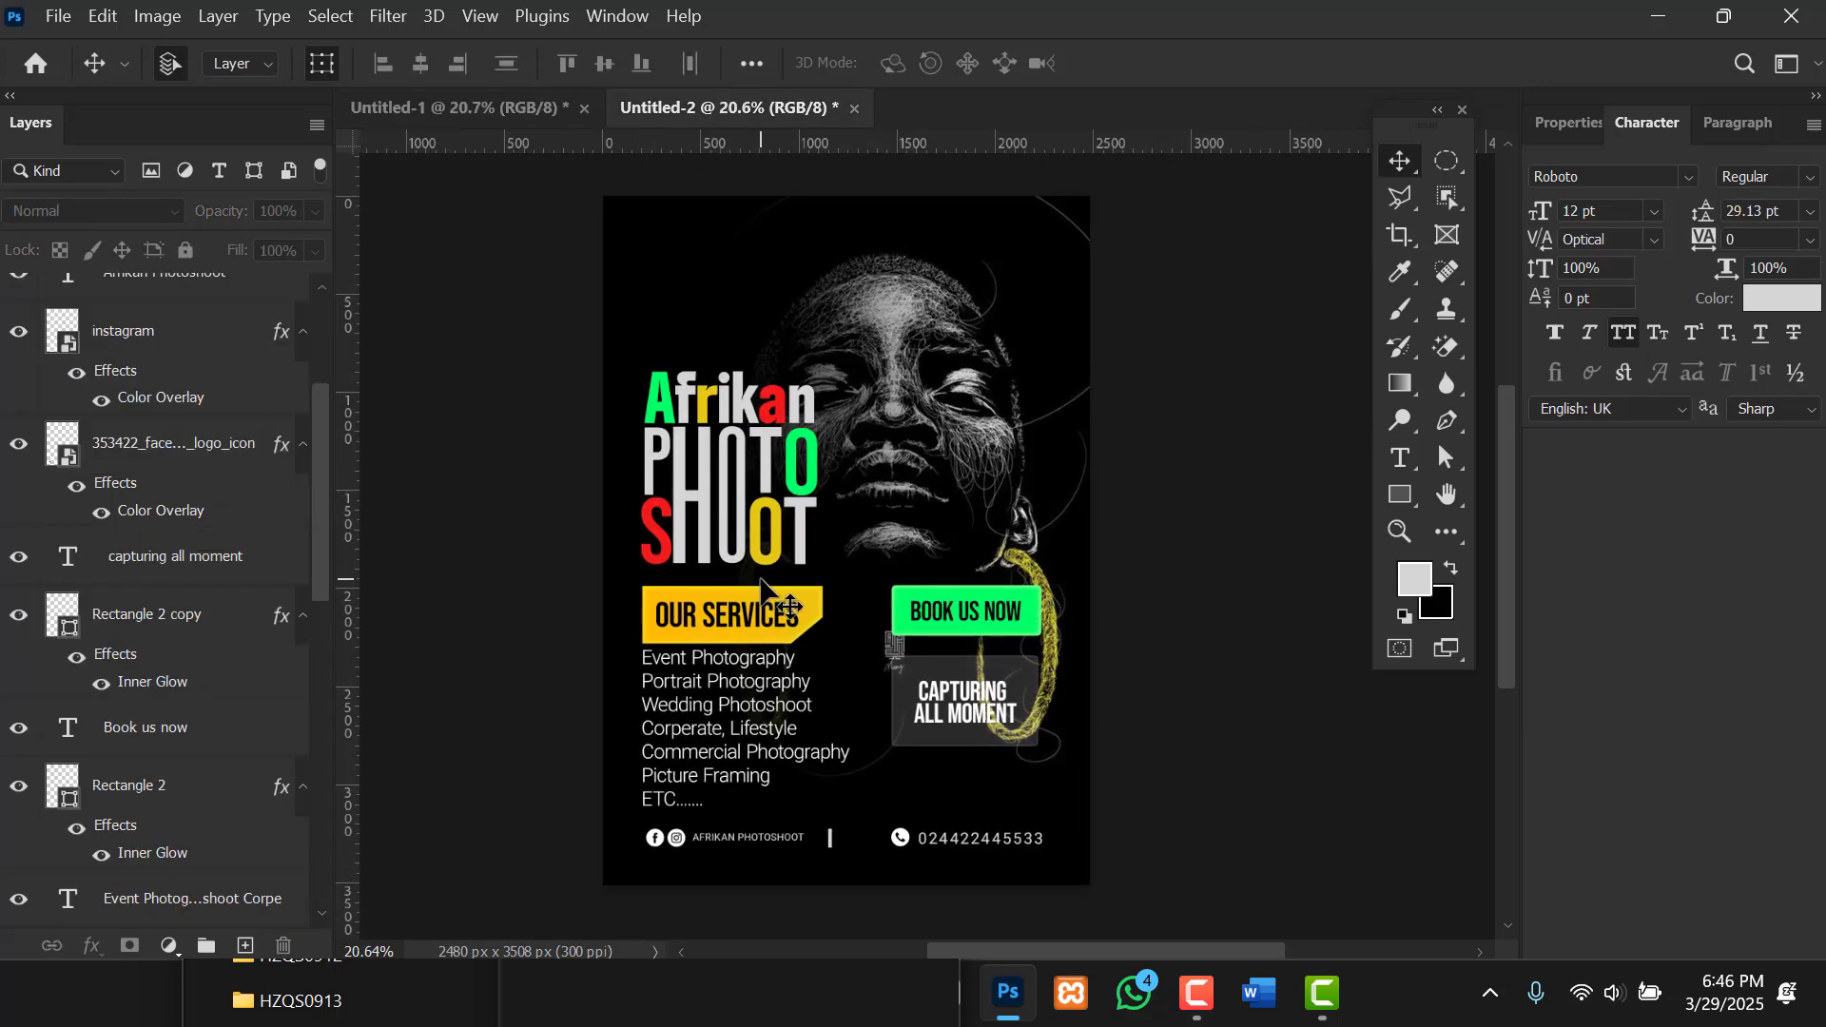
pyautogui.moveTo(322, 529); pyautogui.dragTo(329, 414)
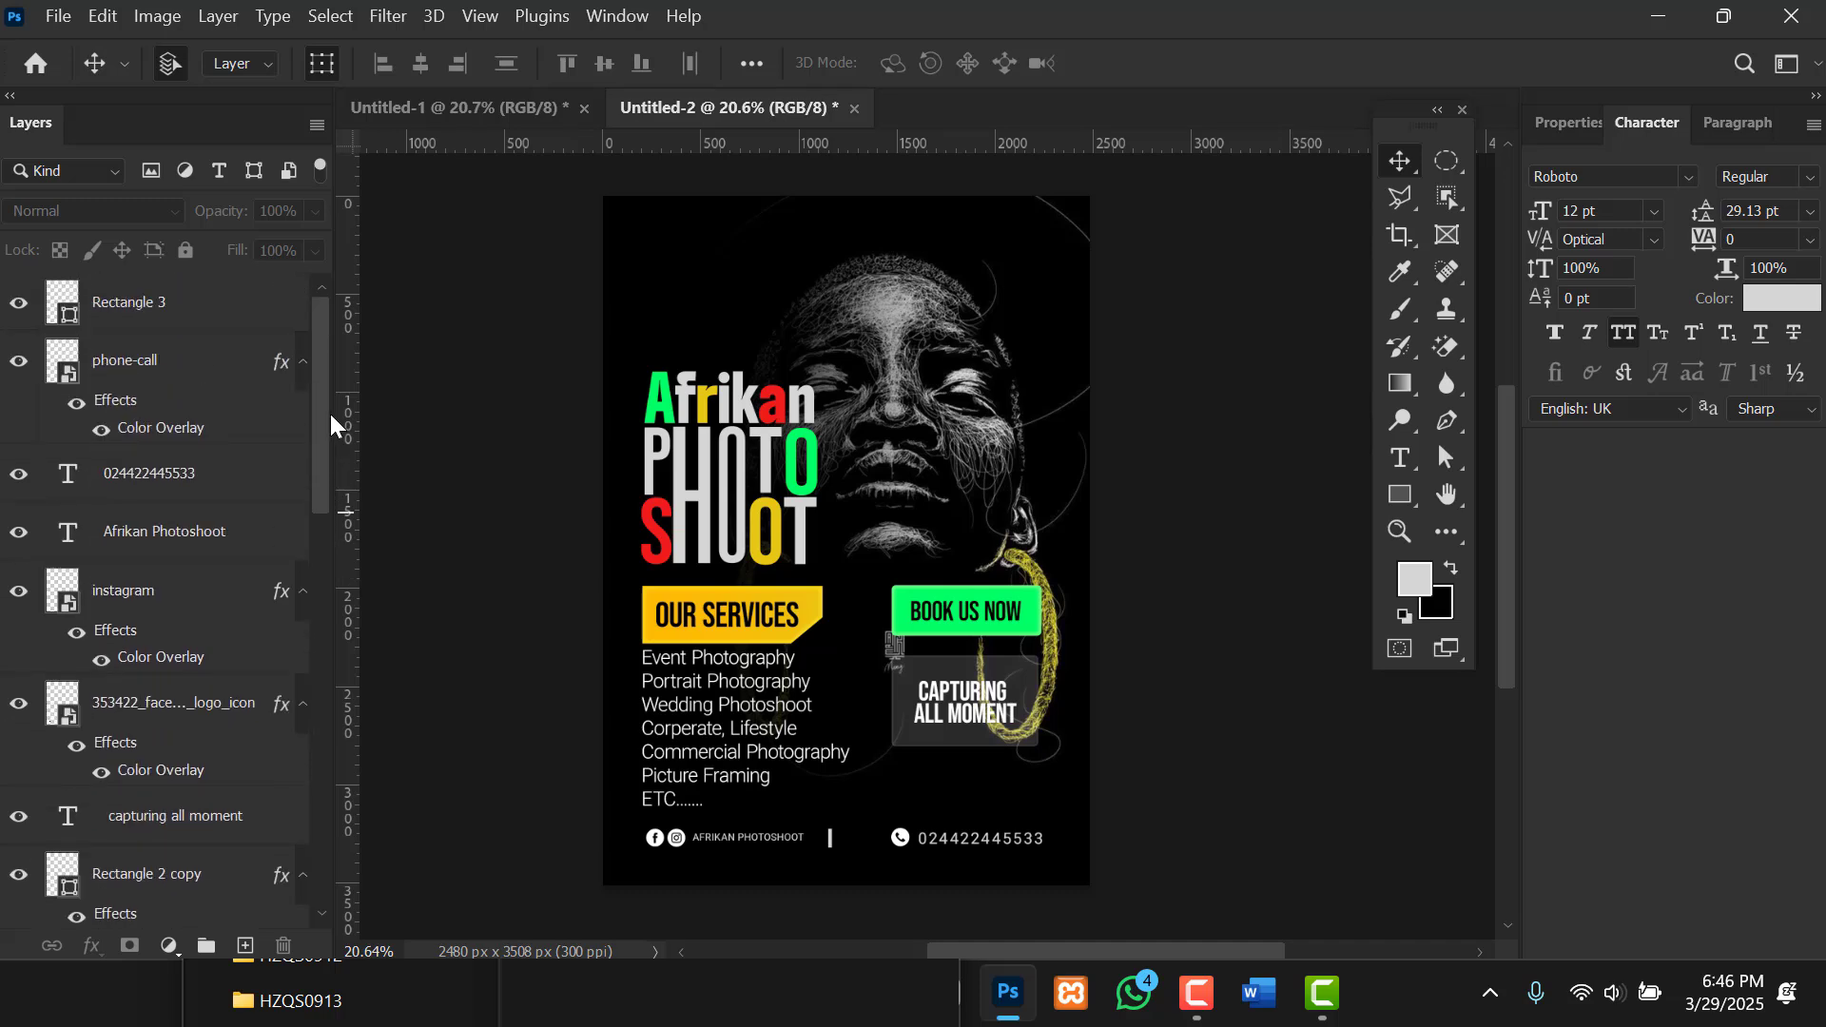
# Add a Vibrance adjustment layer above the footer's divider rectangle with vibrance +33 and saturation 0, and deselect it.
pyautogui.click(228, 319)
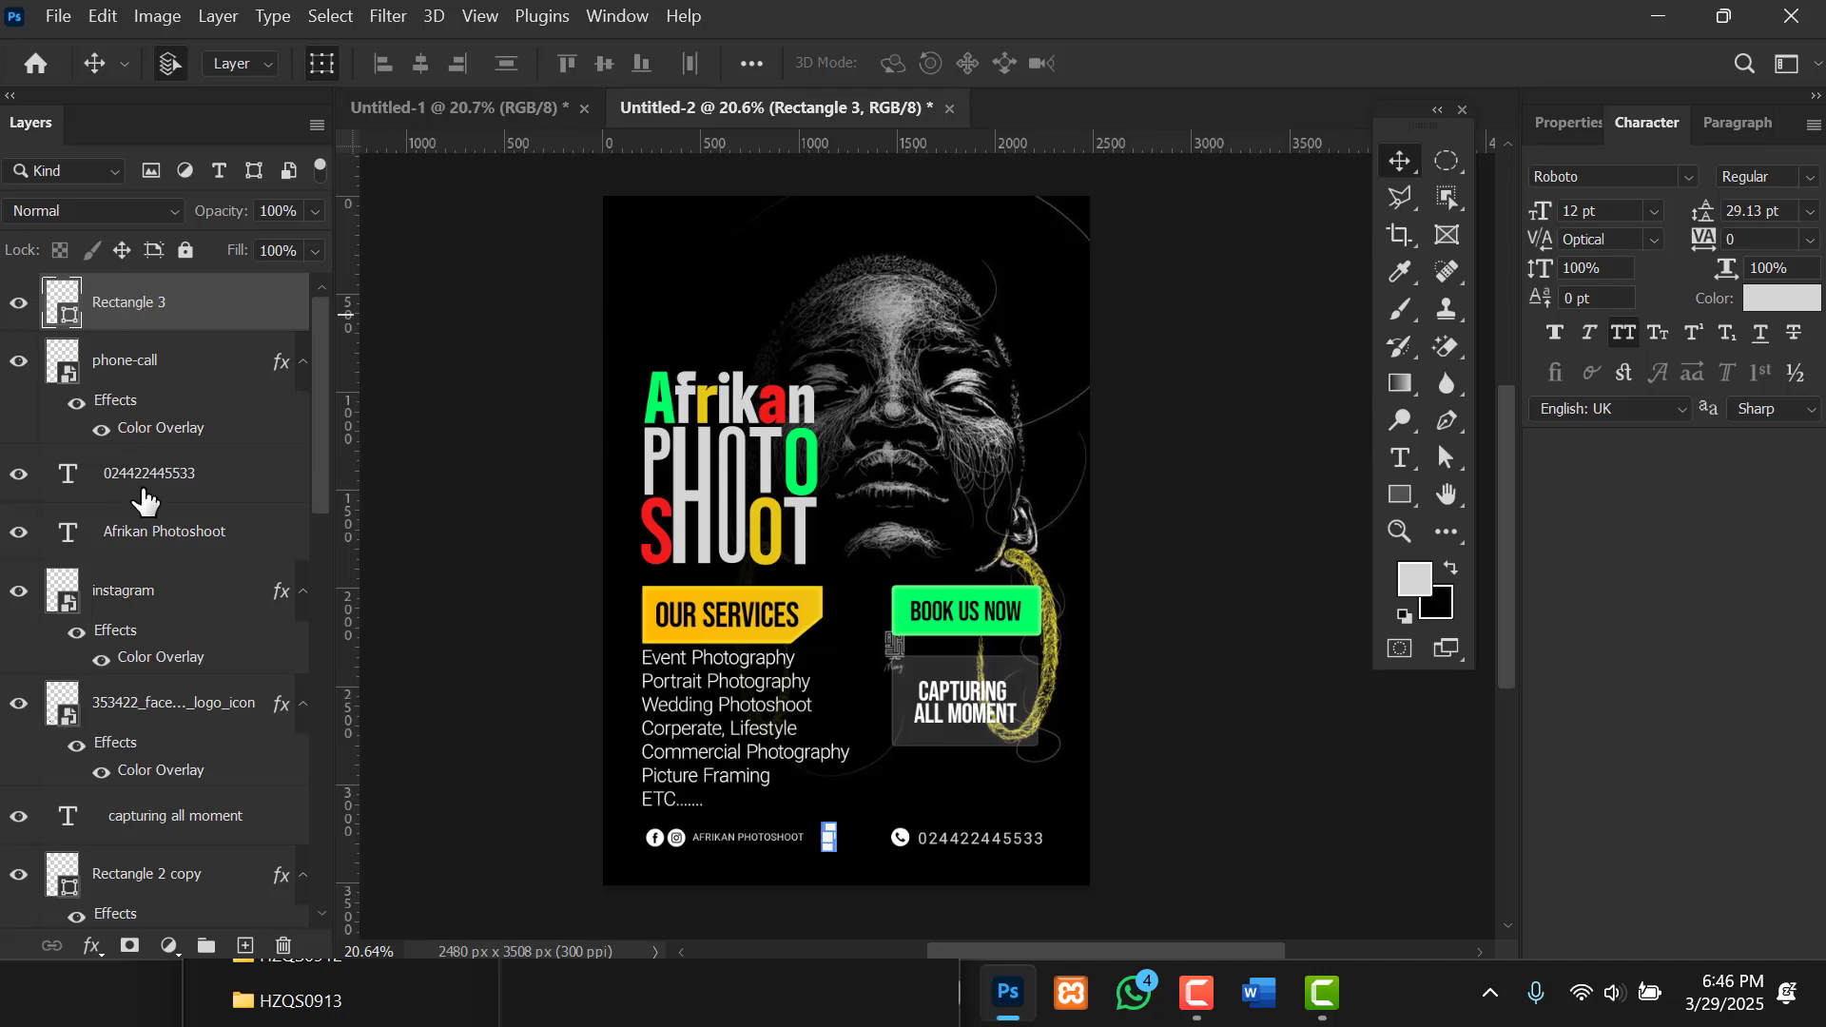
pyautogui.click(167, 946)
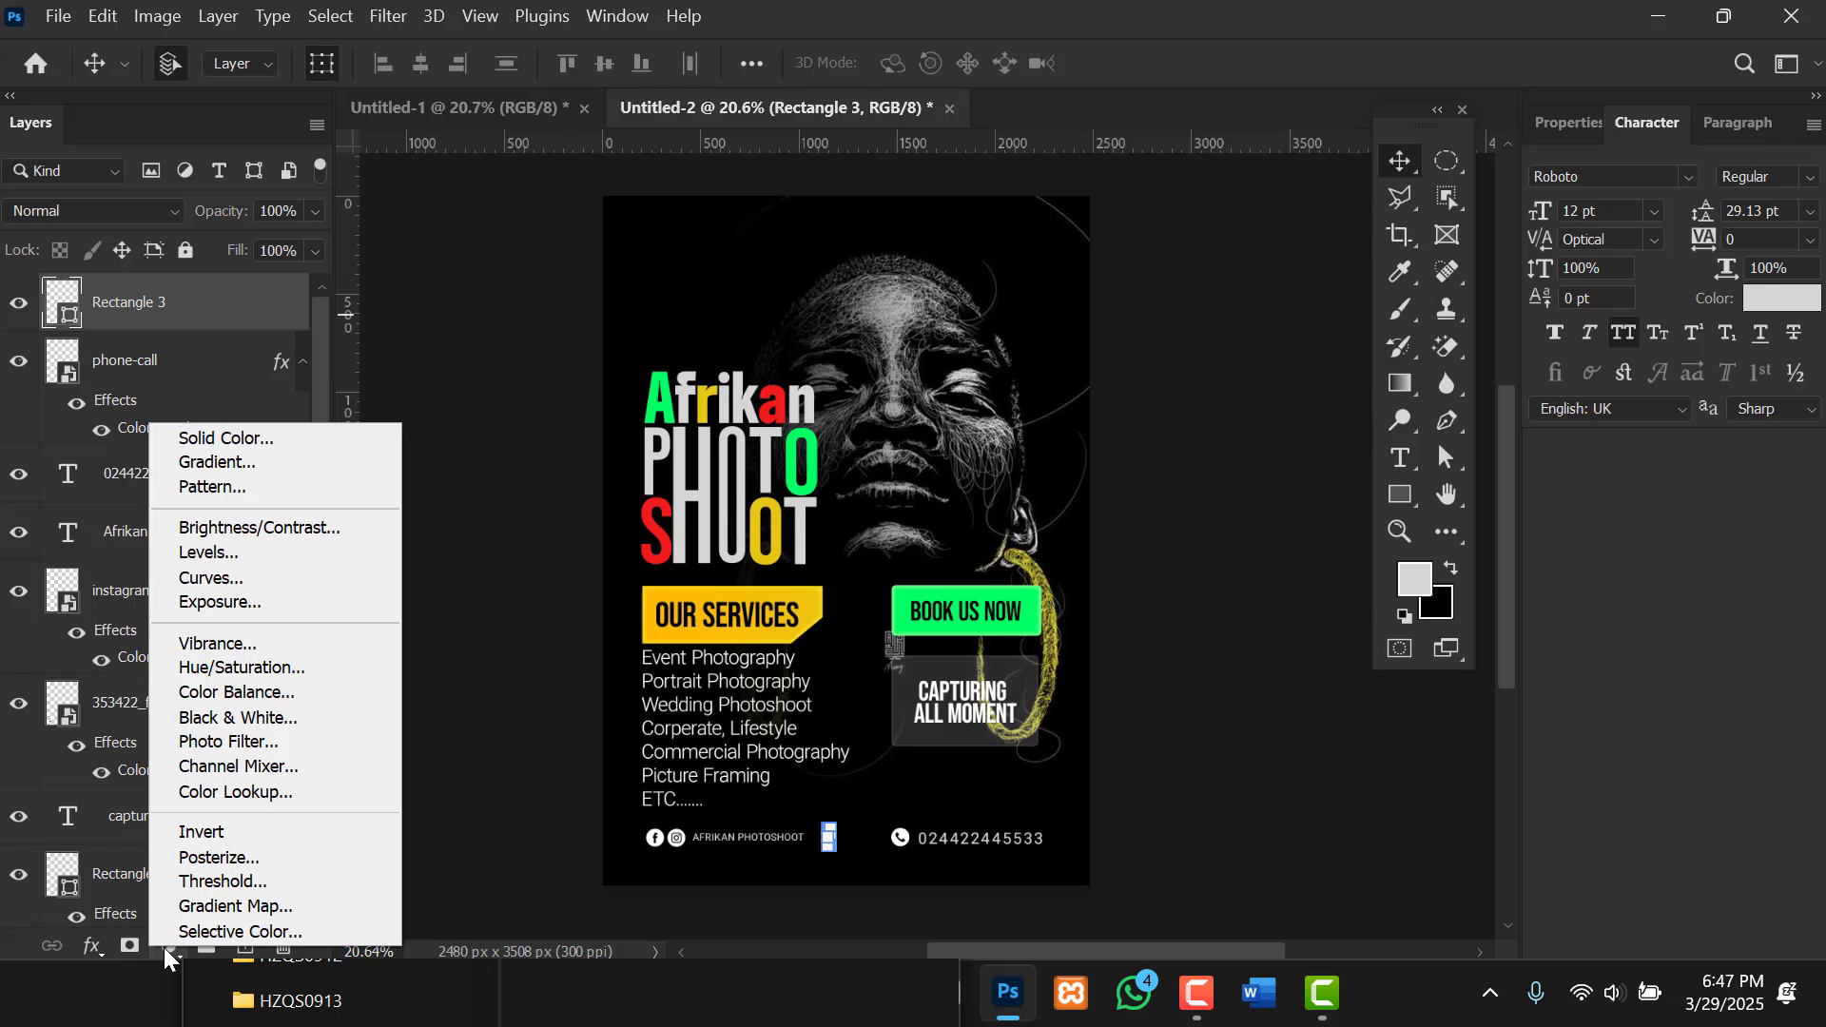
pyautogui.click(215, 641)
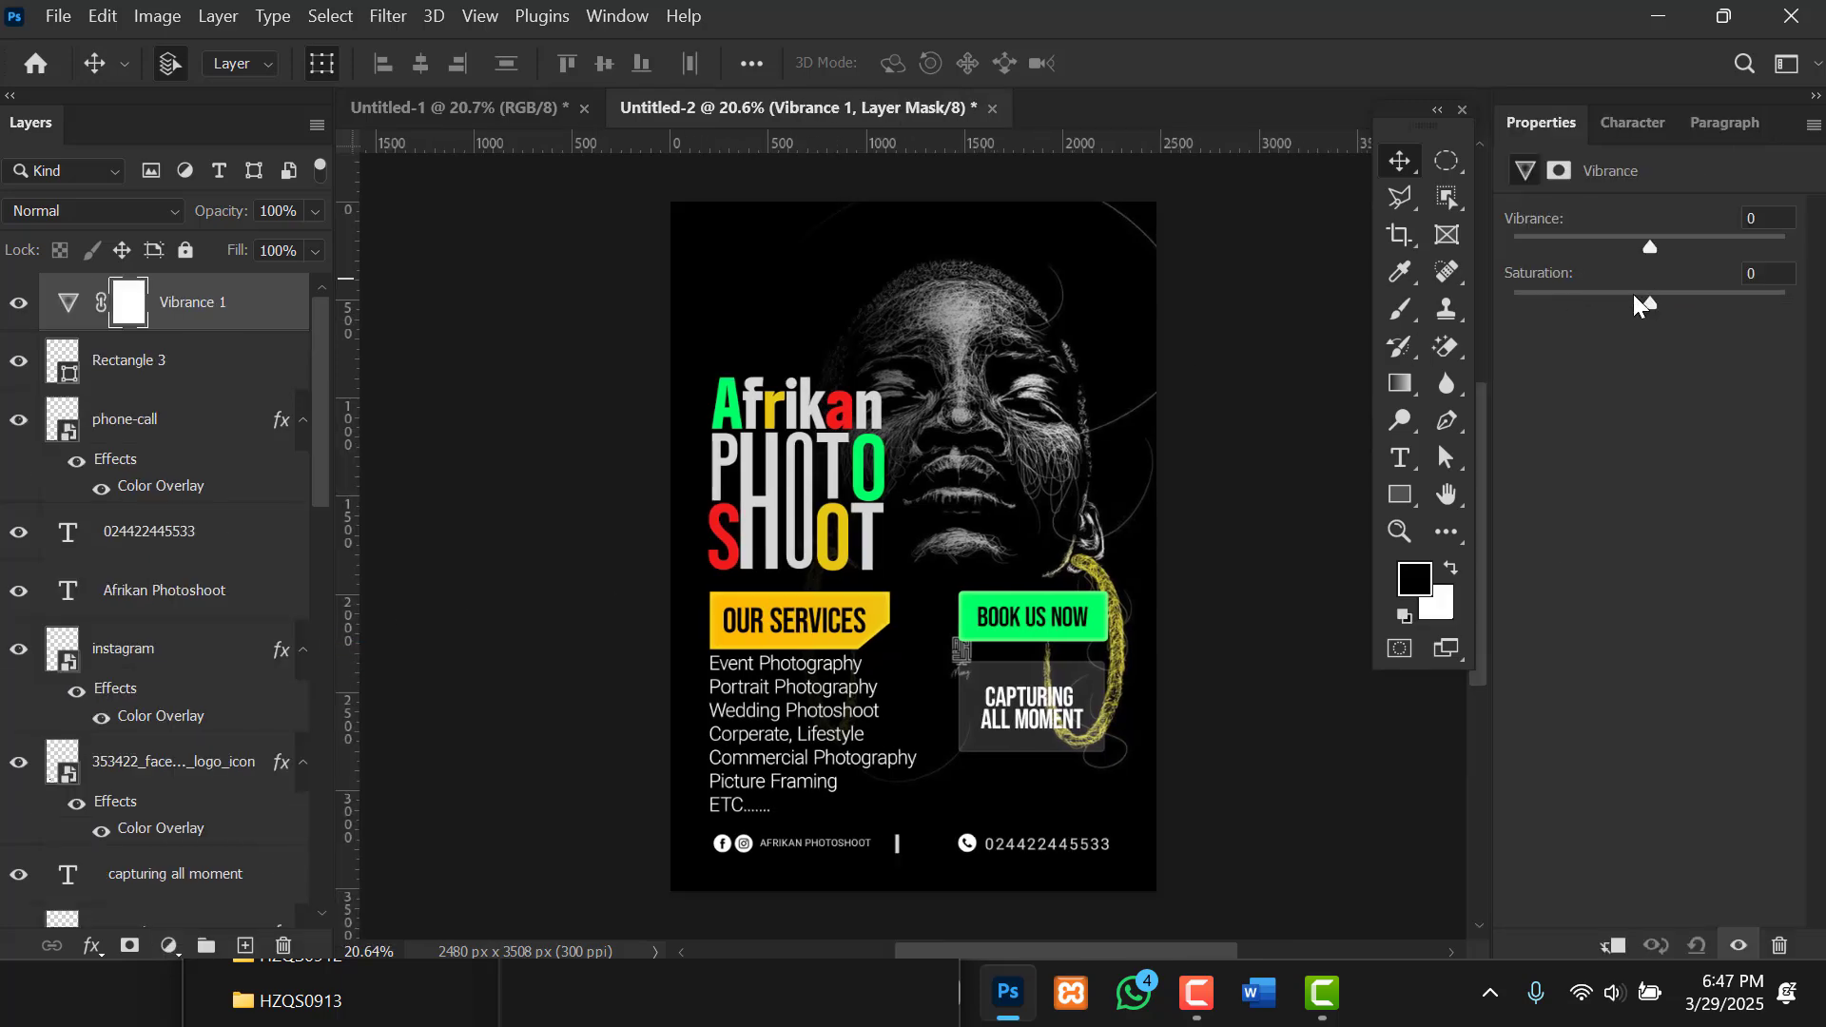
pyautogui.moveTo(1649, 304); pyautogui.dragTo(1606, 314)
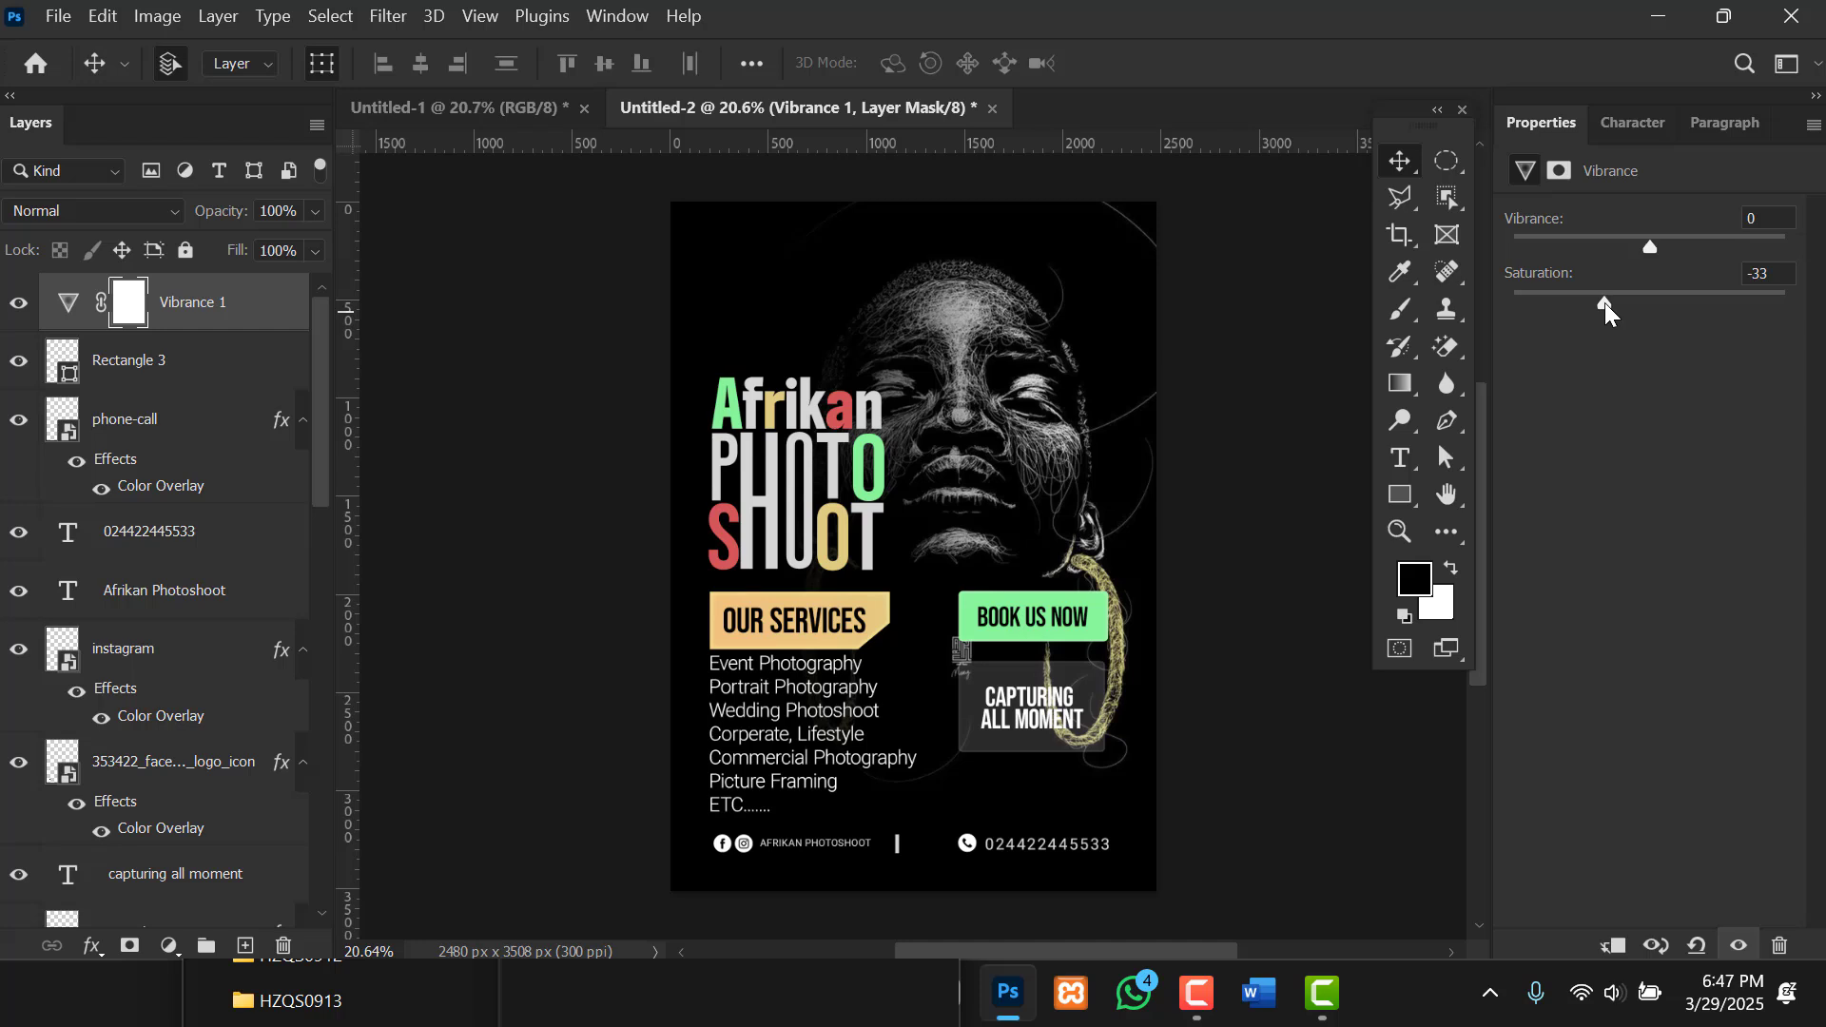
pyautogui.doubleClick(1605, 302)
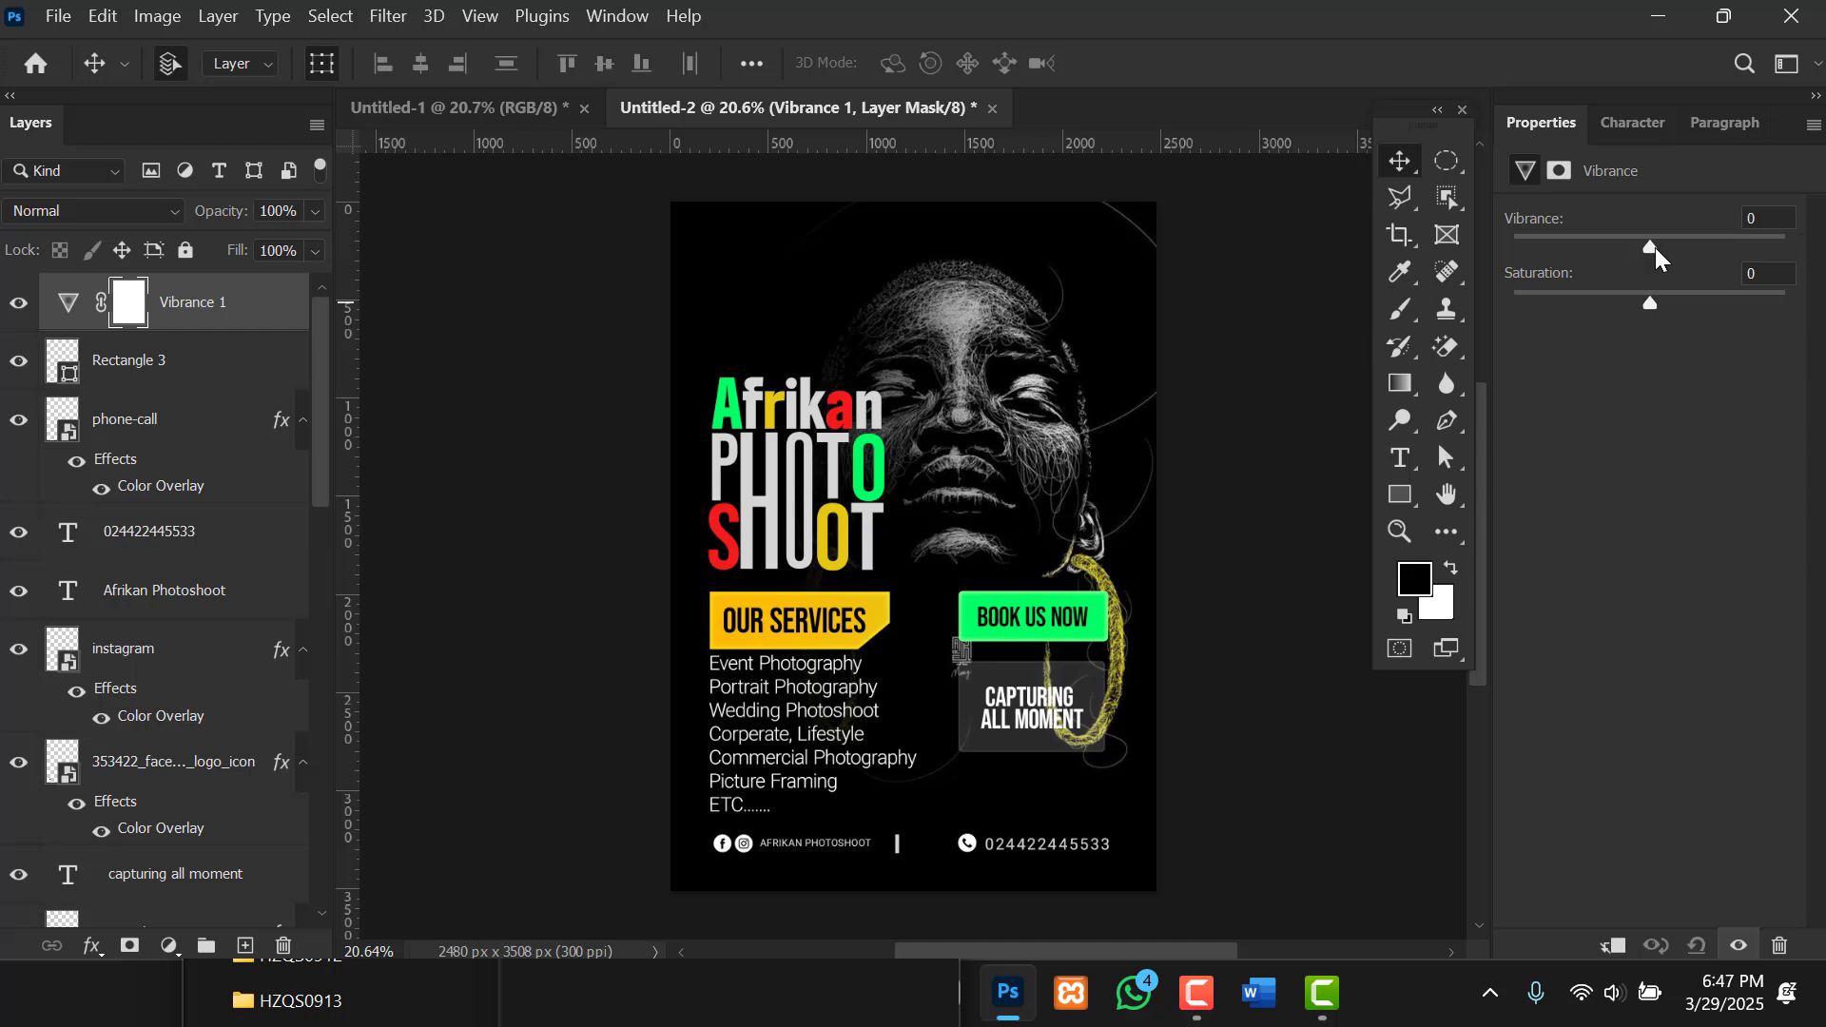
pyautogui.moveTo(1654, 247); pyautogui.dragTo(1698, 260)
pyautogui.click(1285, 379)
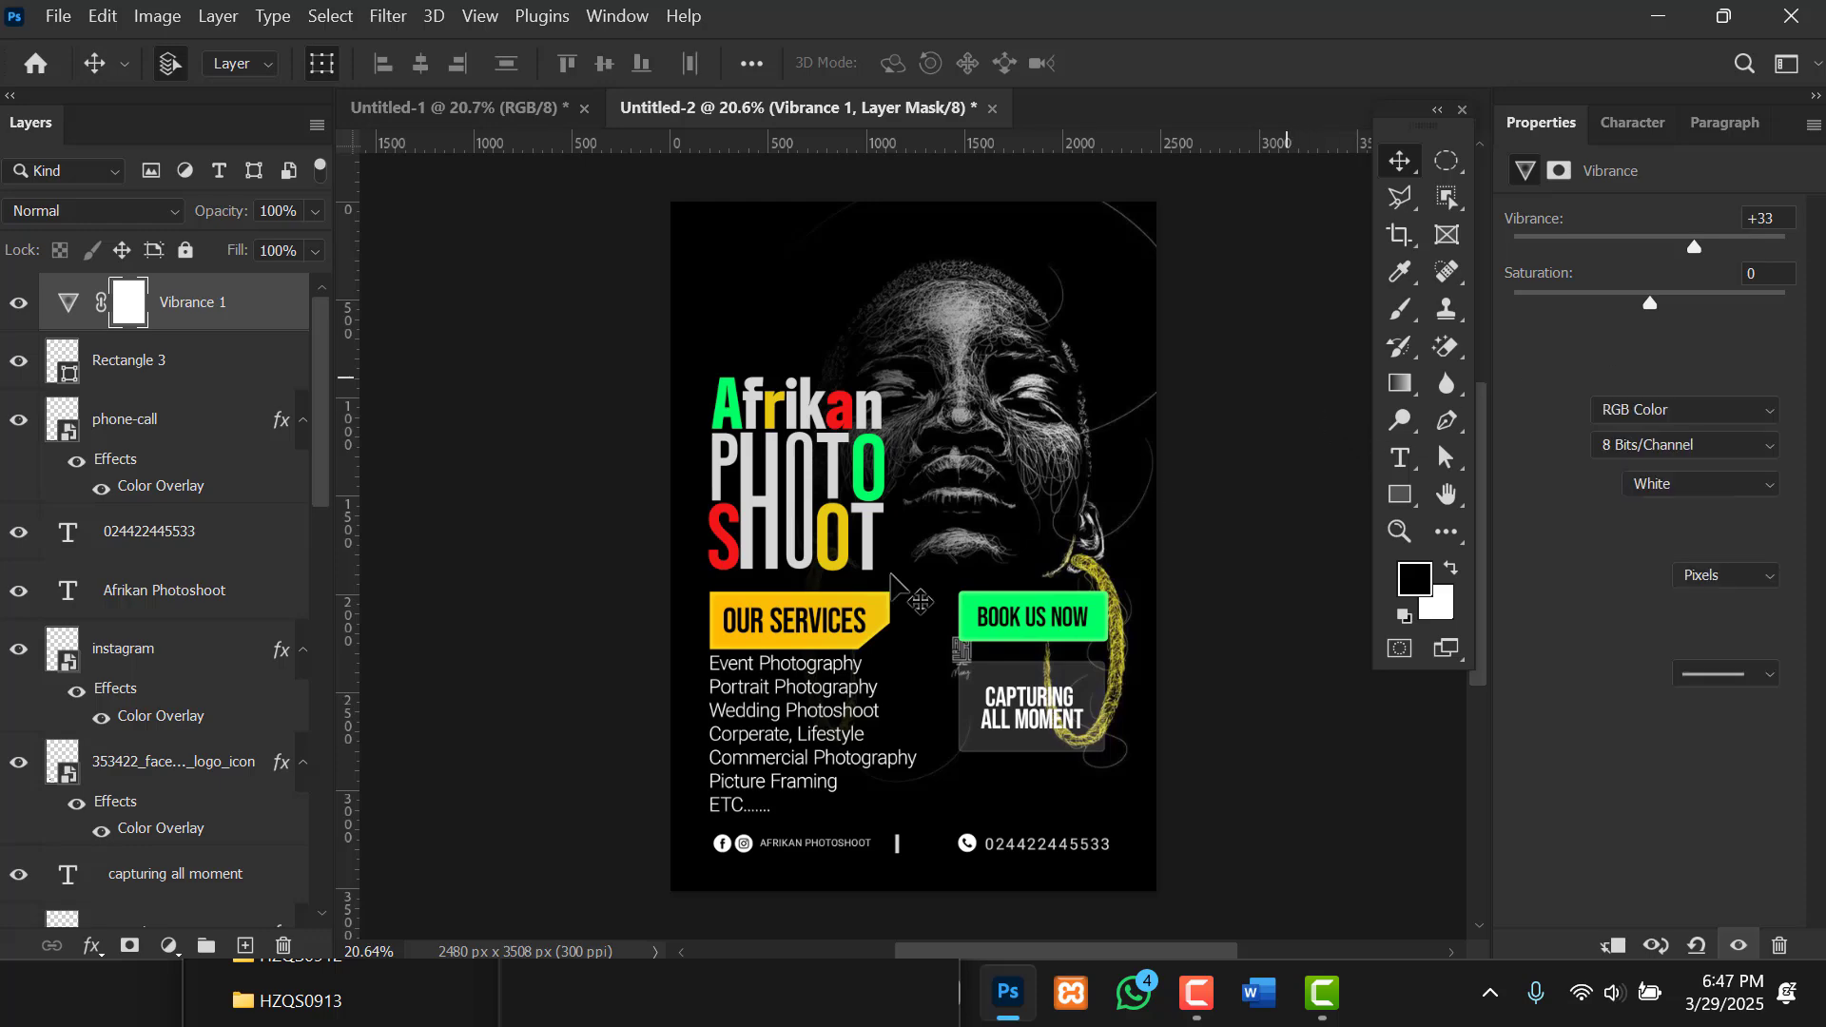
# Add a Color Lookup adjustment layer at the top of the layer stack using the 2Strip.look 3D LUT.
pyautogui.click(168, 946)
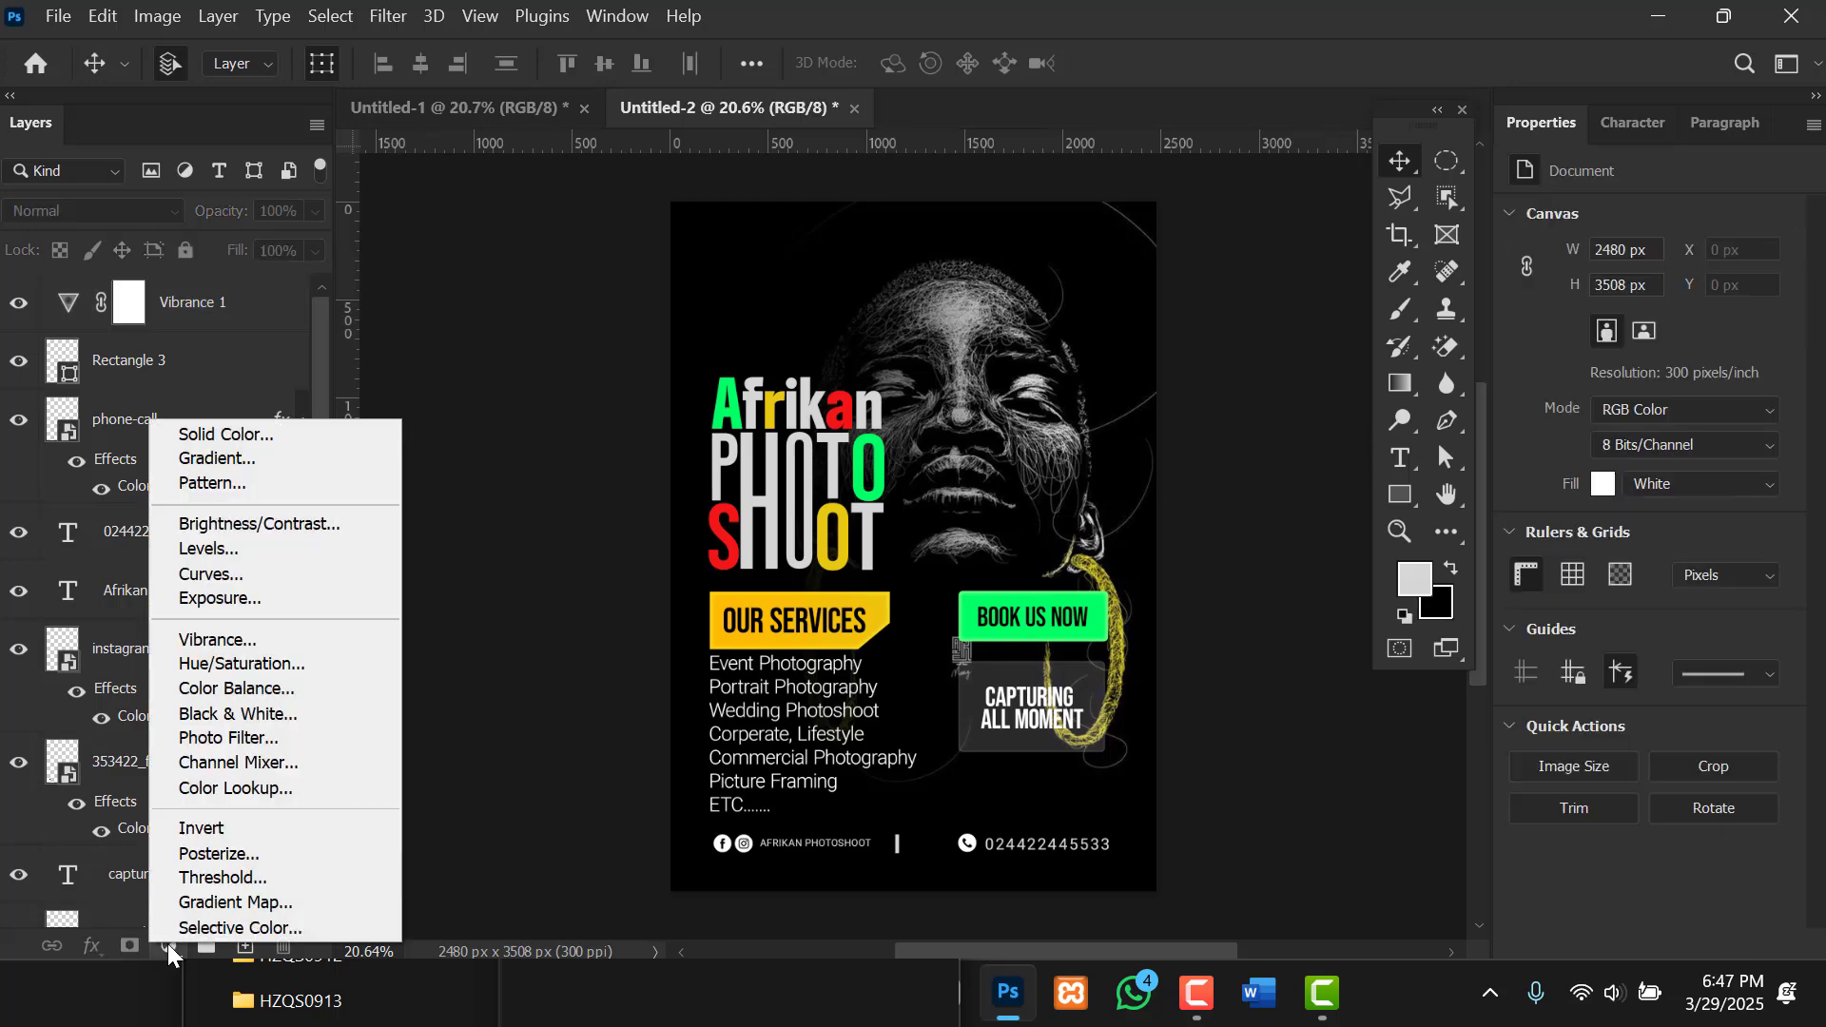
pyautogui.click(262, 789)
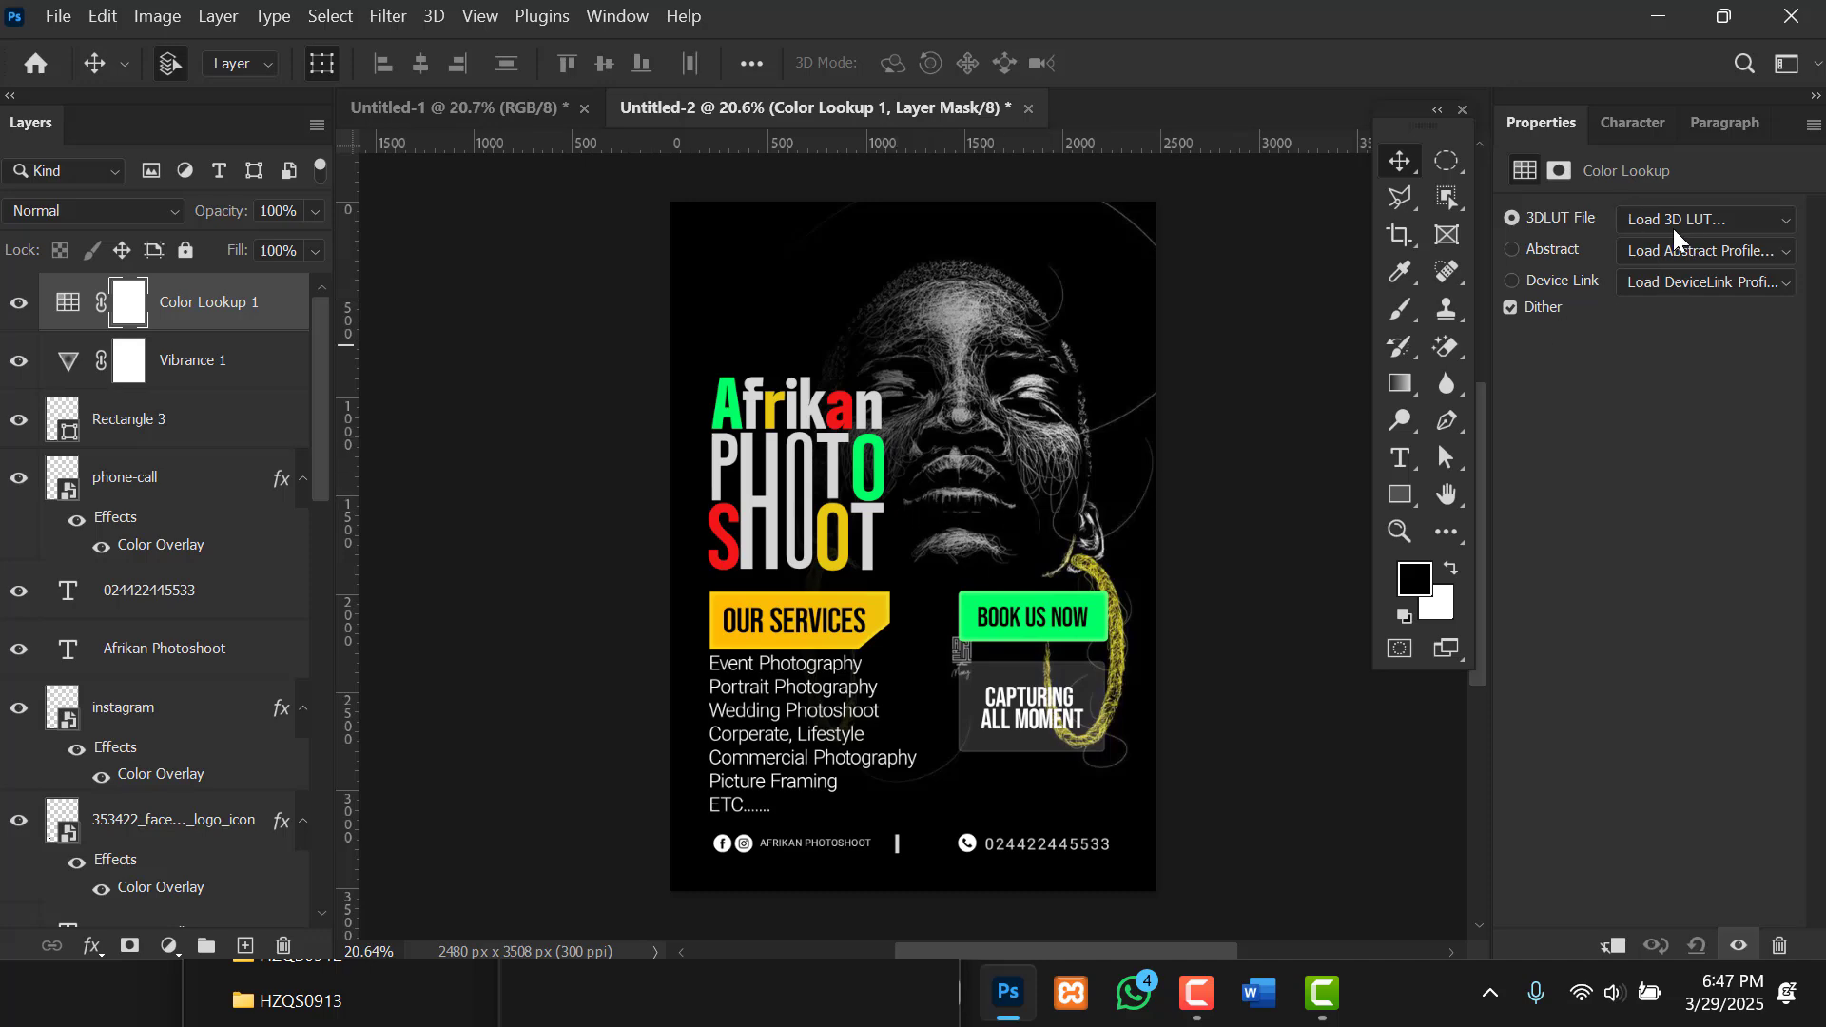
pyautogui.click(1674, 225)
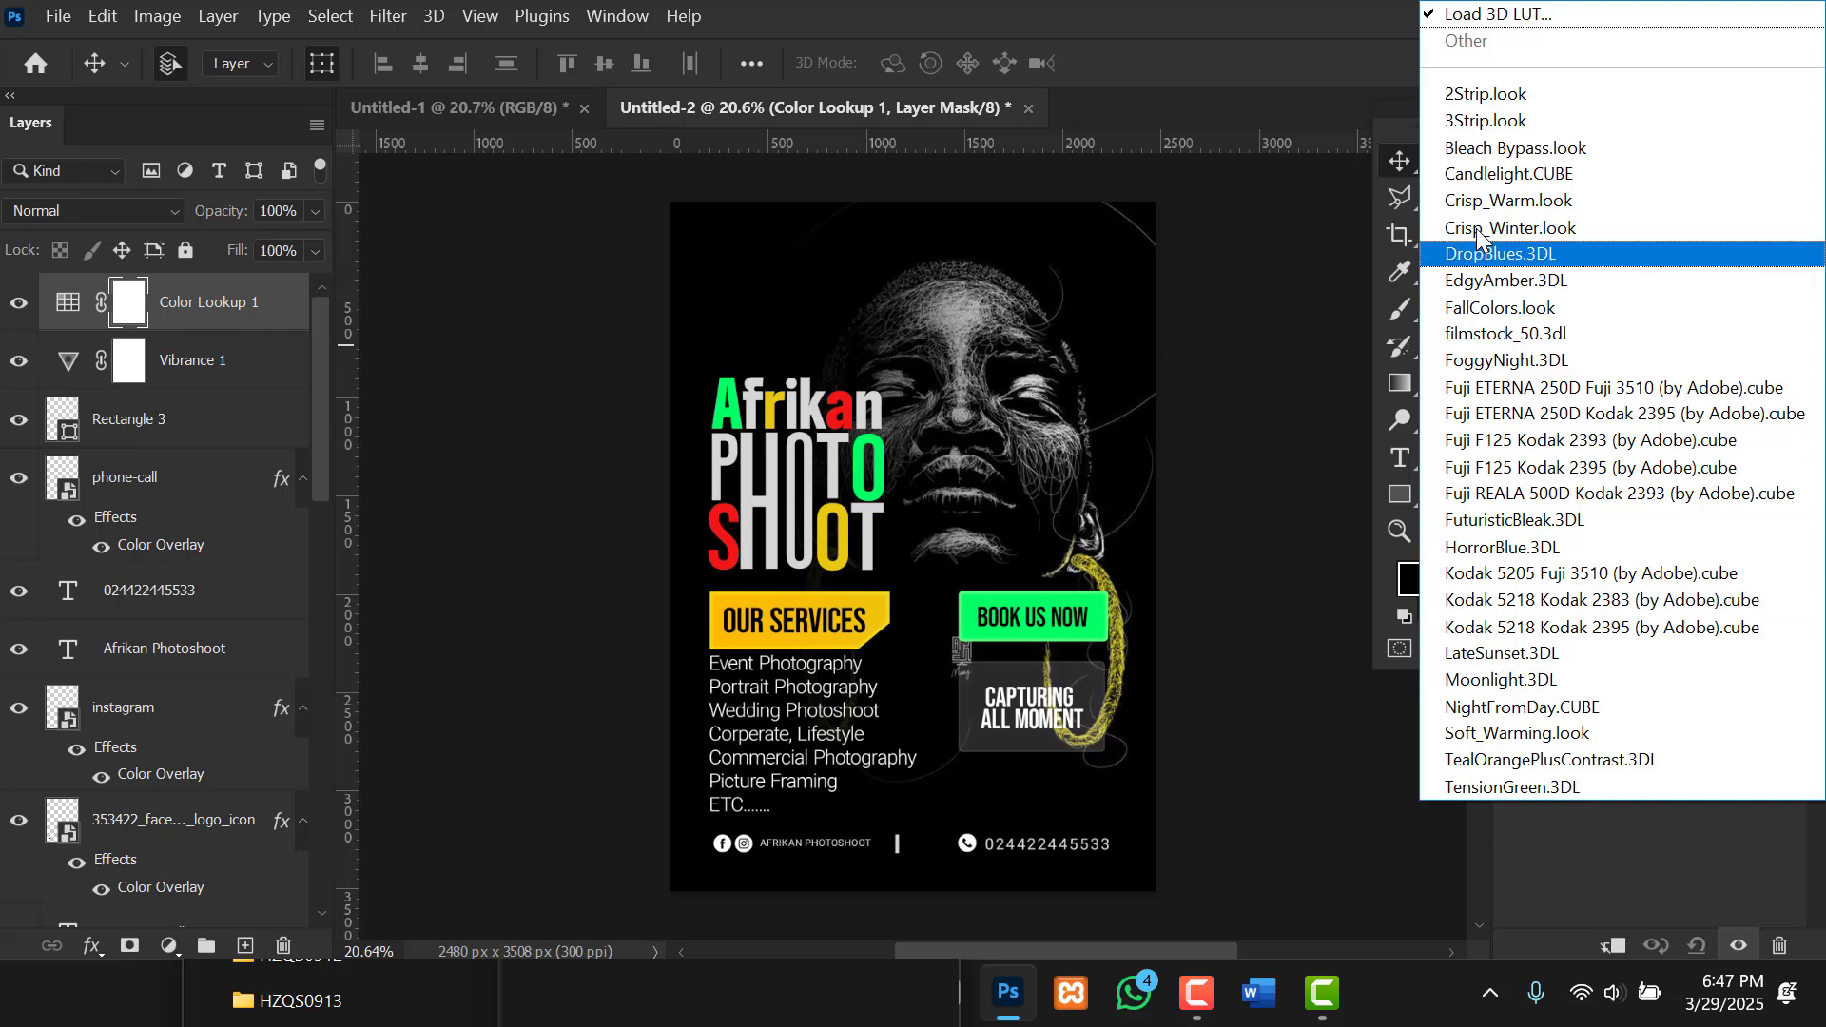
pyautogui.click(1482, 95)
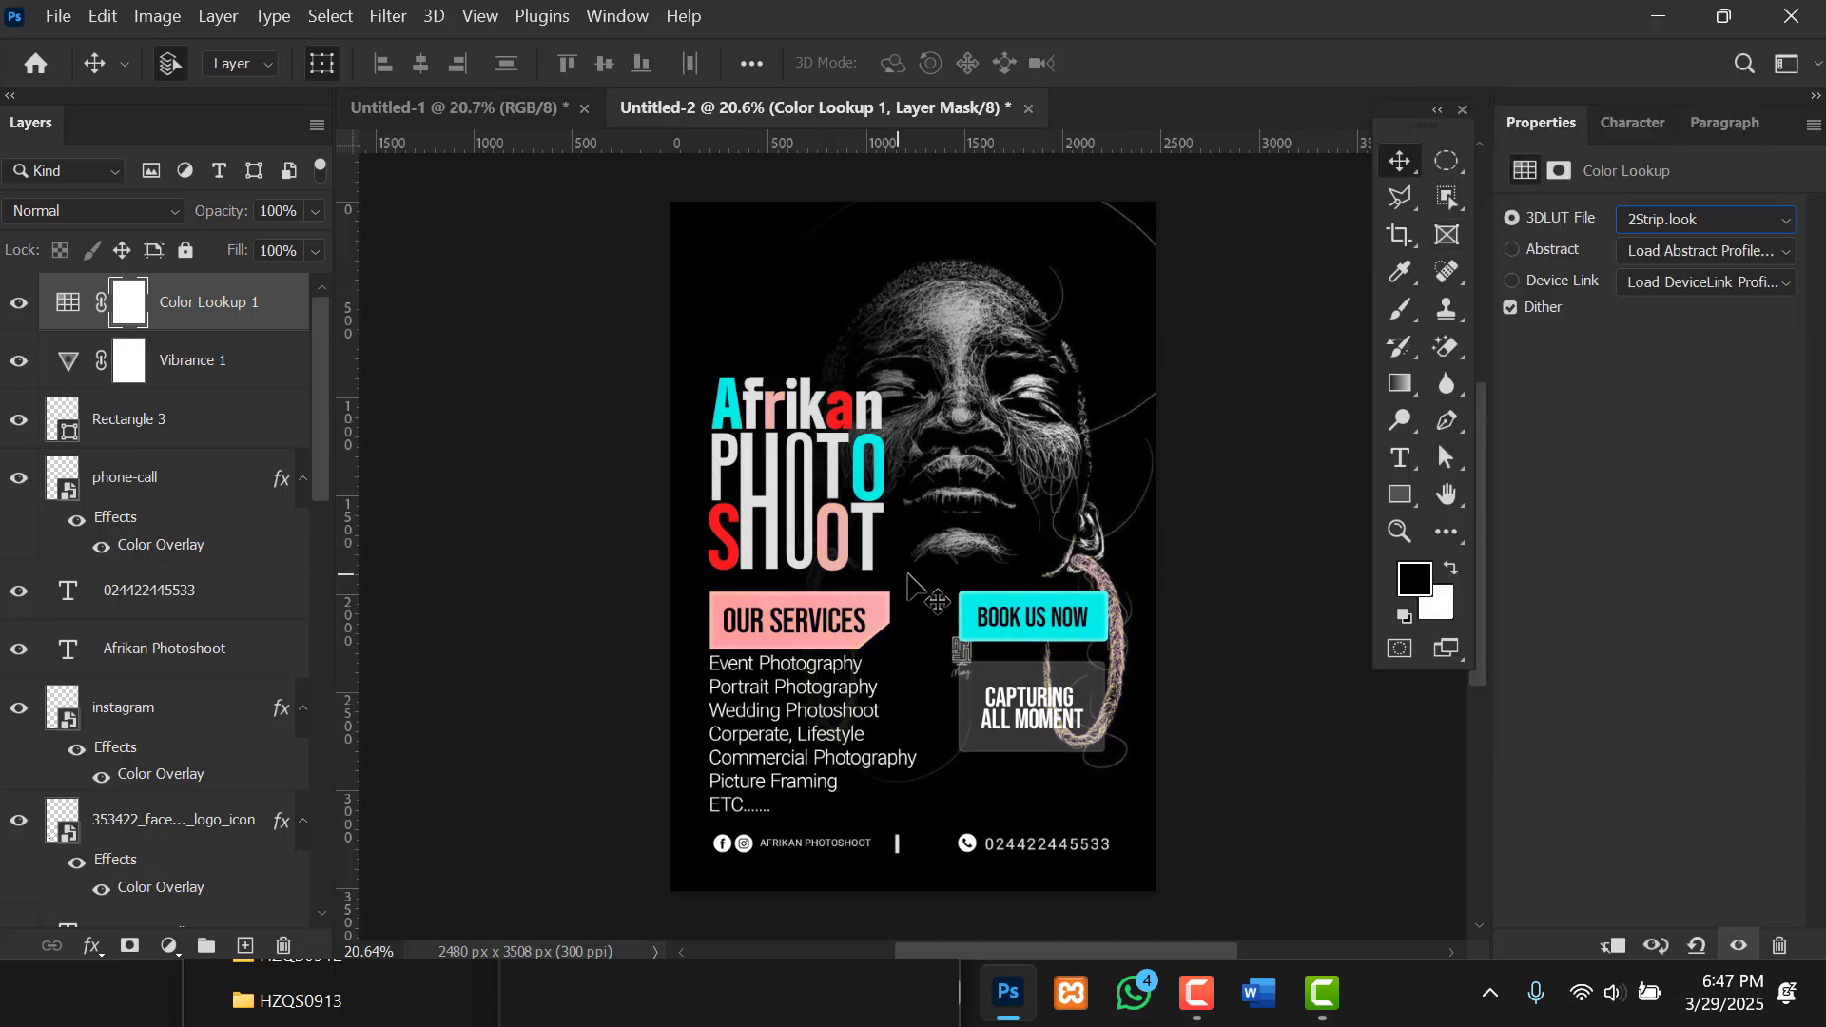
pyautogui.moveTo(919, 556); pyautogui.dragTo(888, 544)
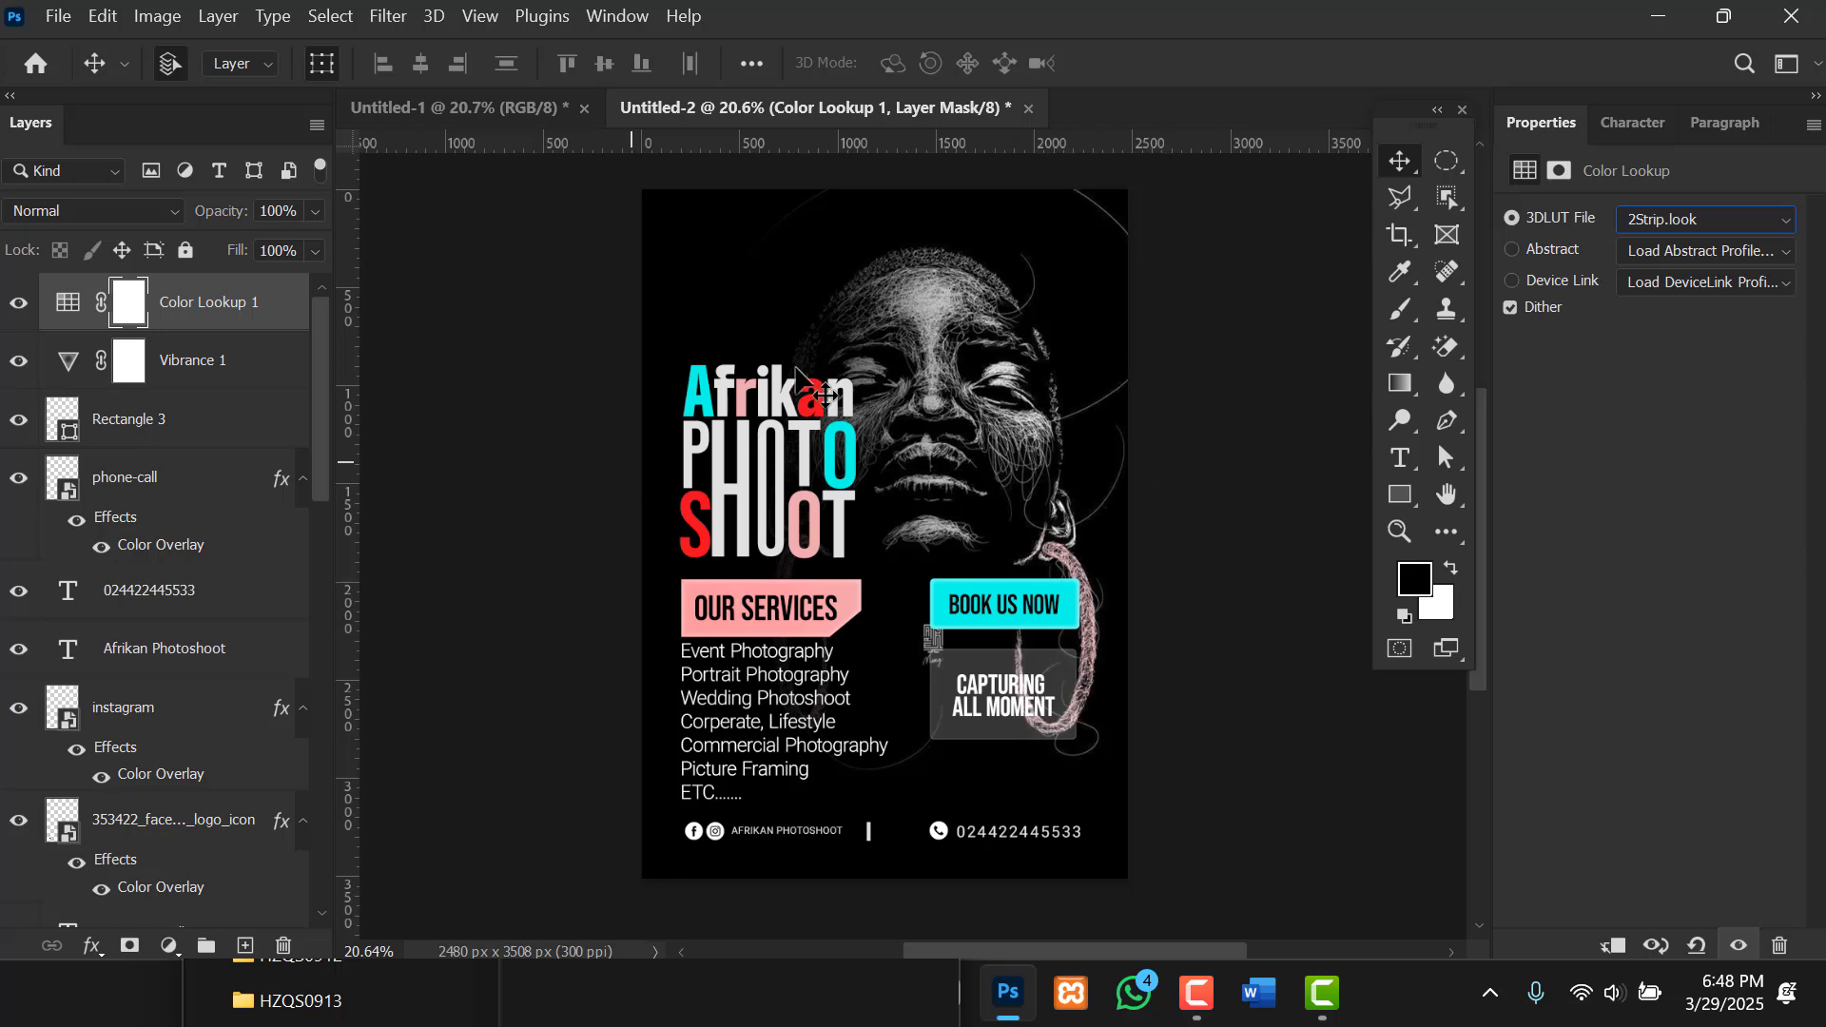
pyautogui.click(50, 21)
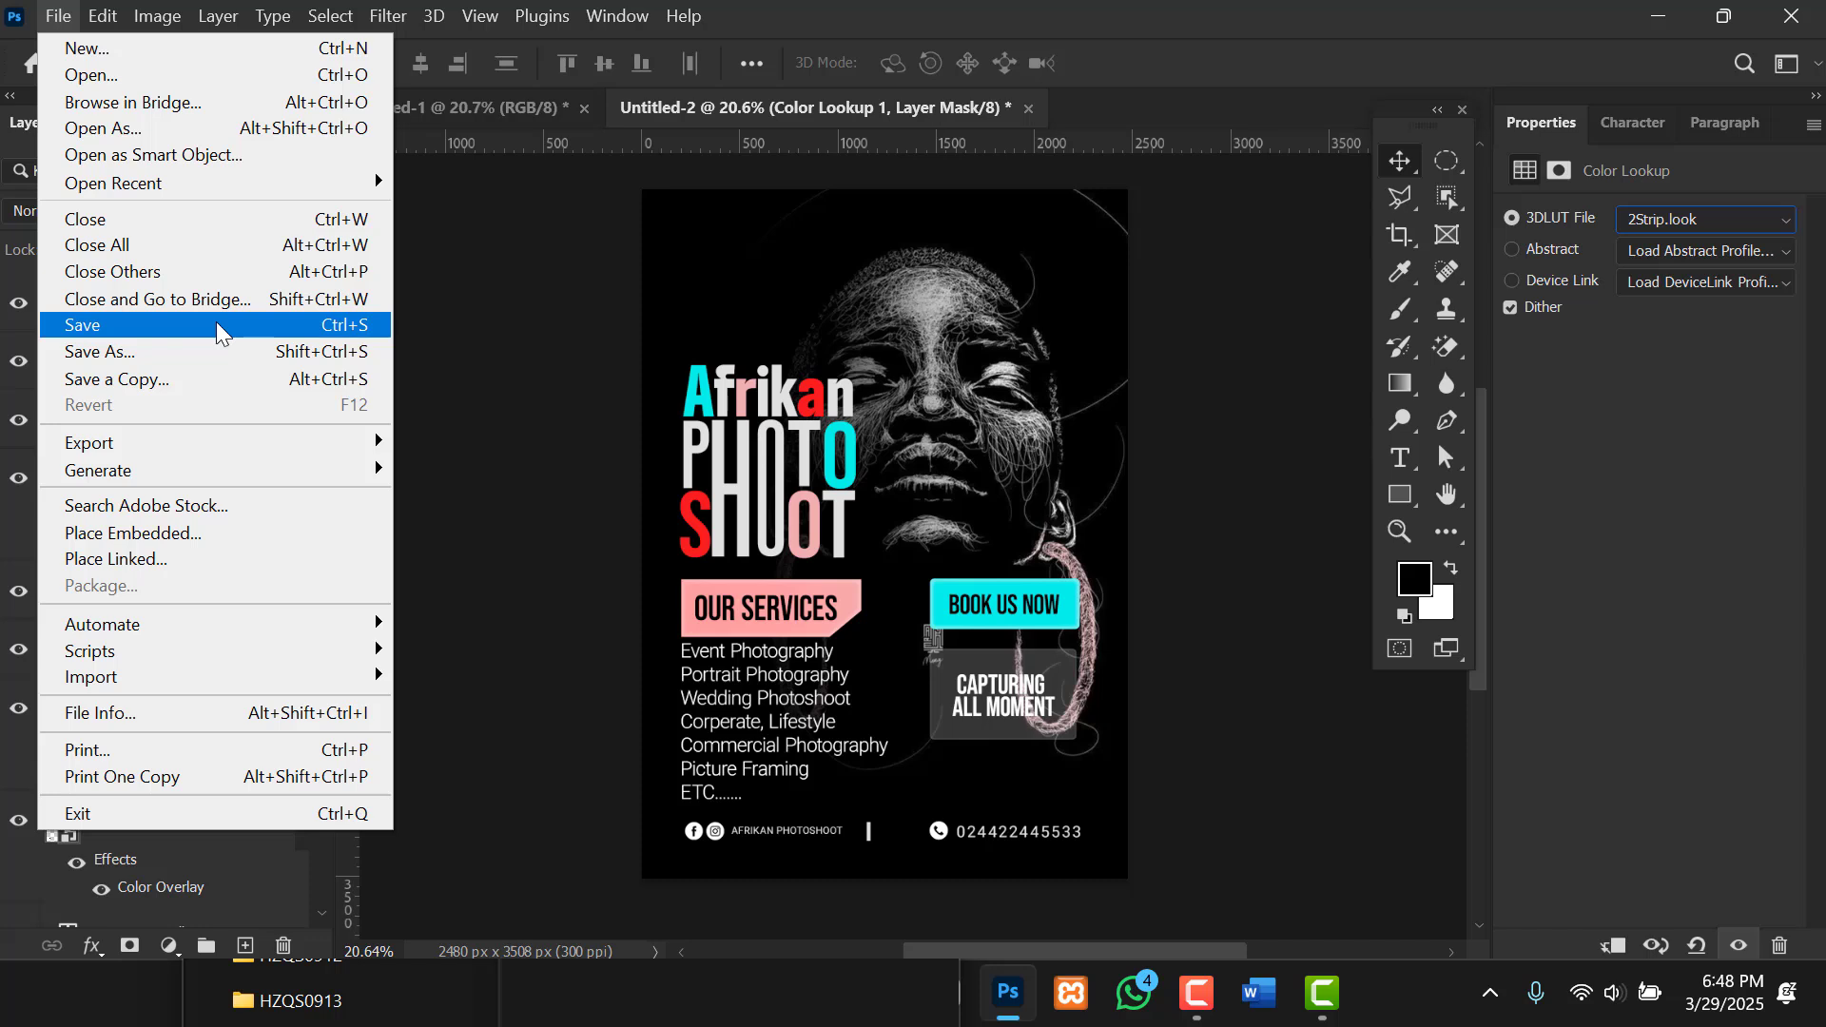
pyautogui.click(726, 251)
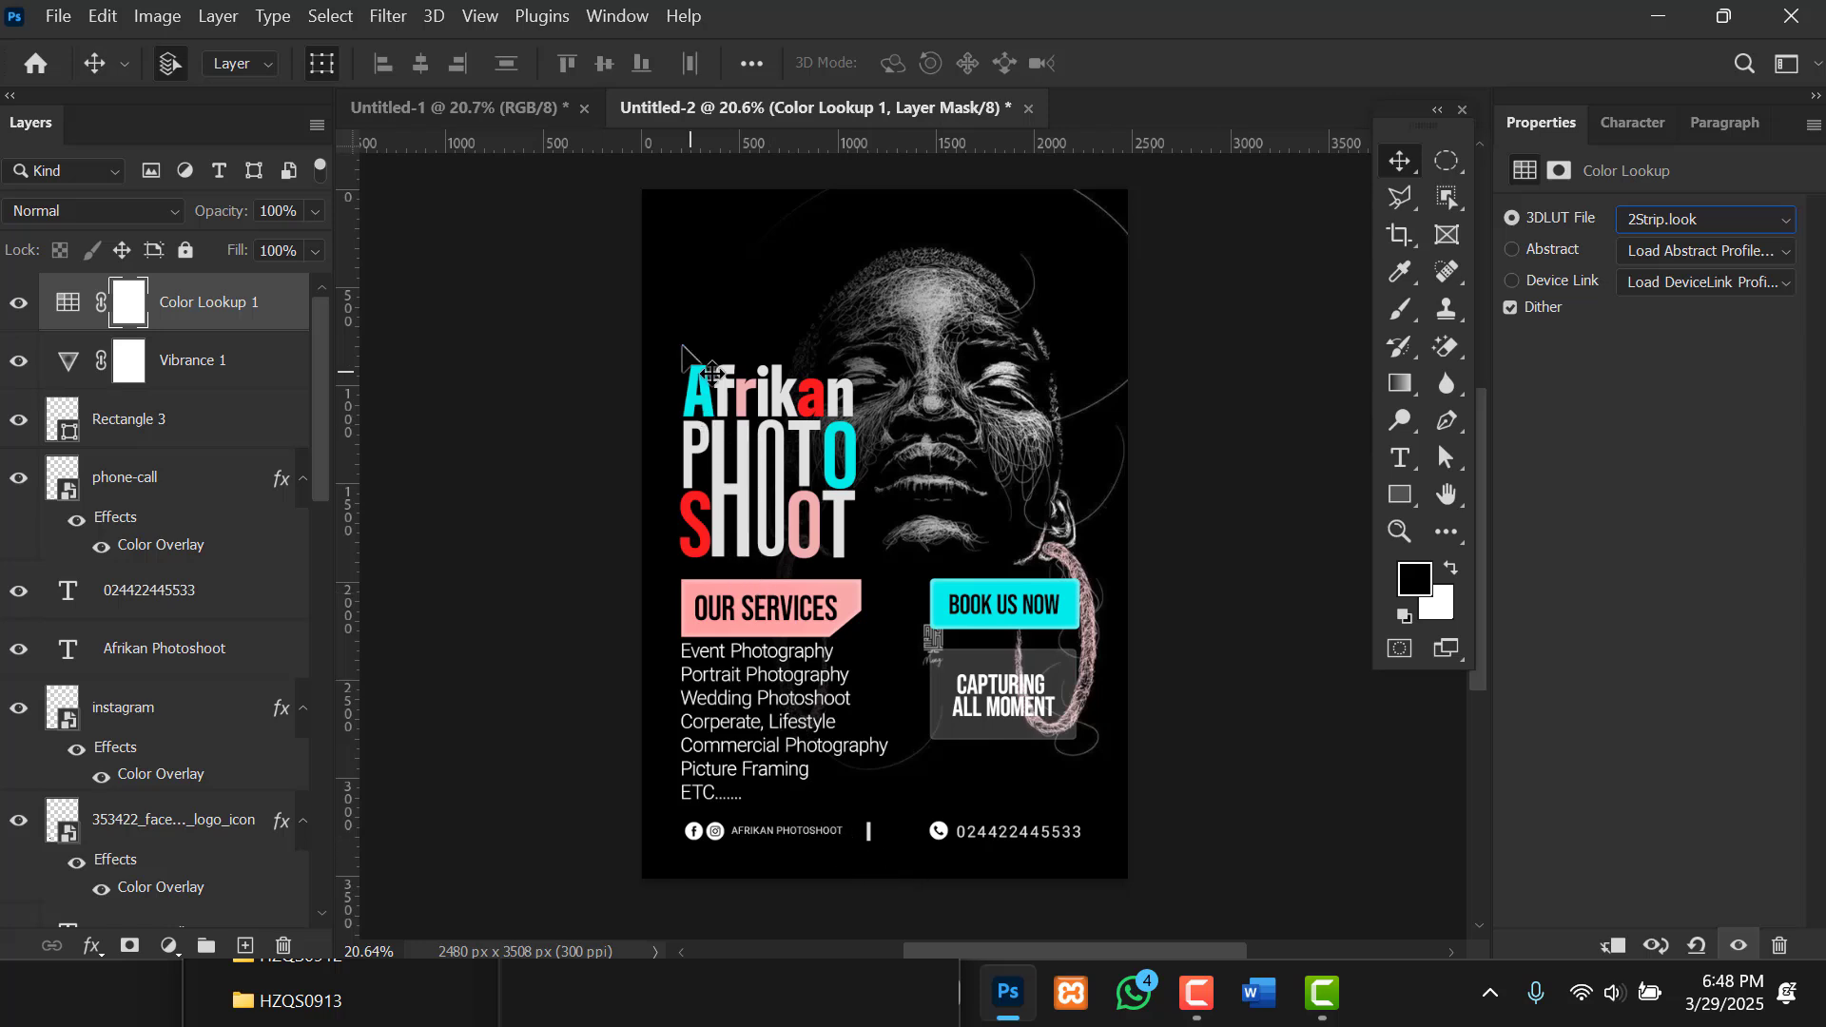
# Move the title, services, booking and footer elements together straight up by about 213 px, to Y 1891 px.
pyautogui.moveTo(671, 298); pyautogui.dragTo(1098, 880)
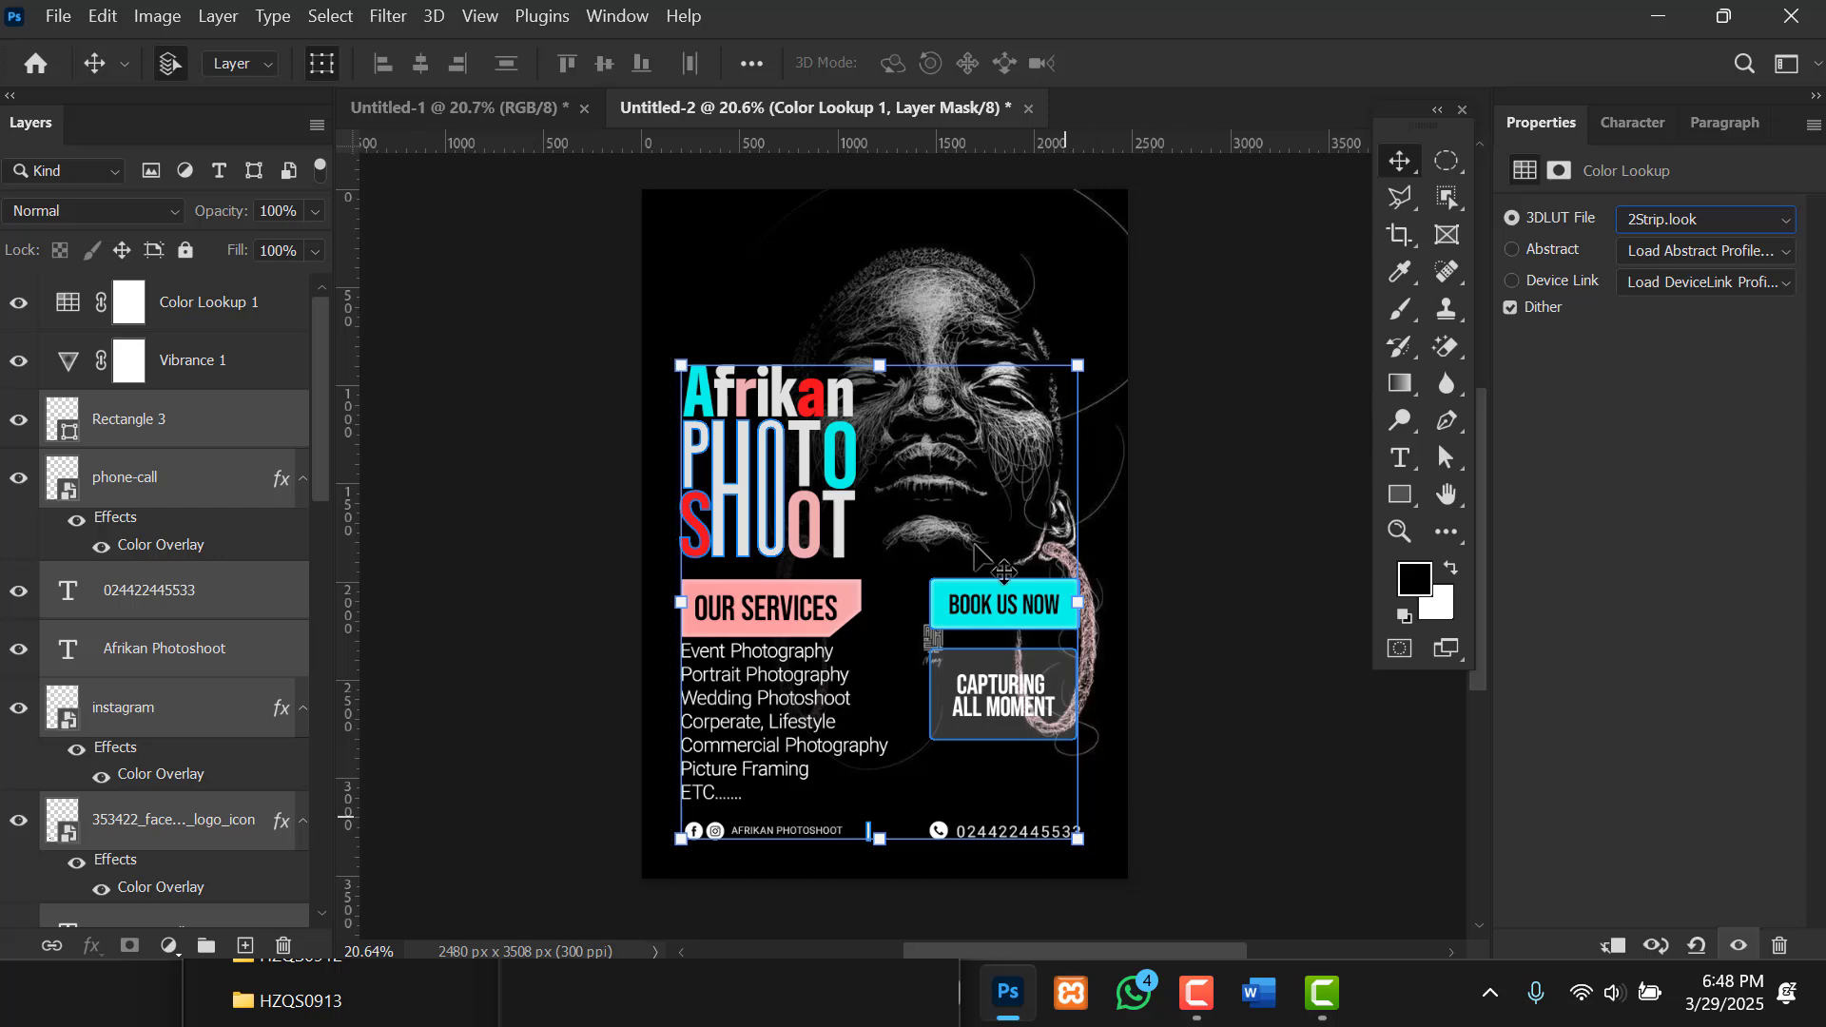
pyautogui.hotkey('ctrl', 't')
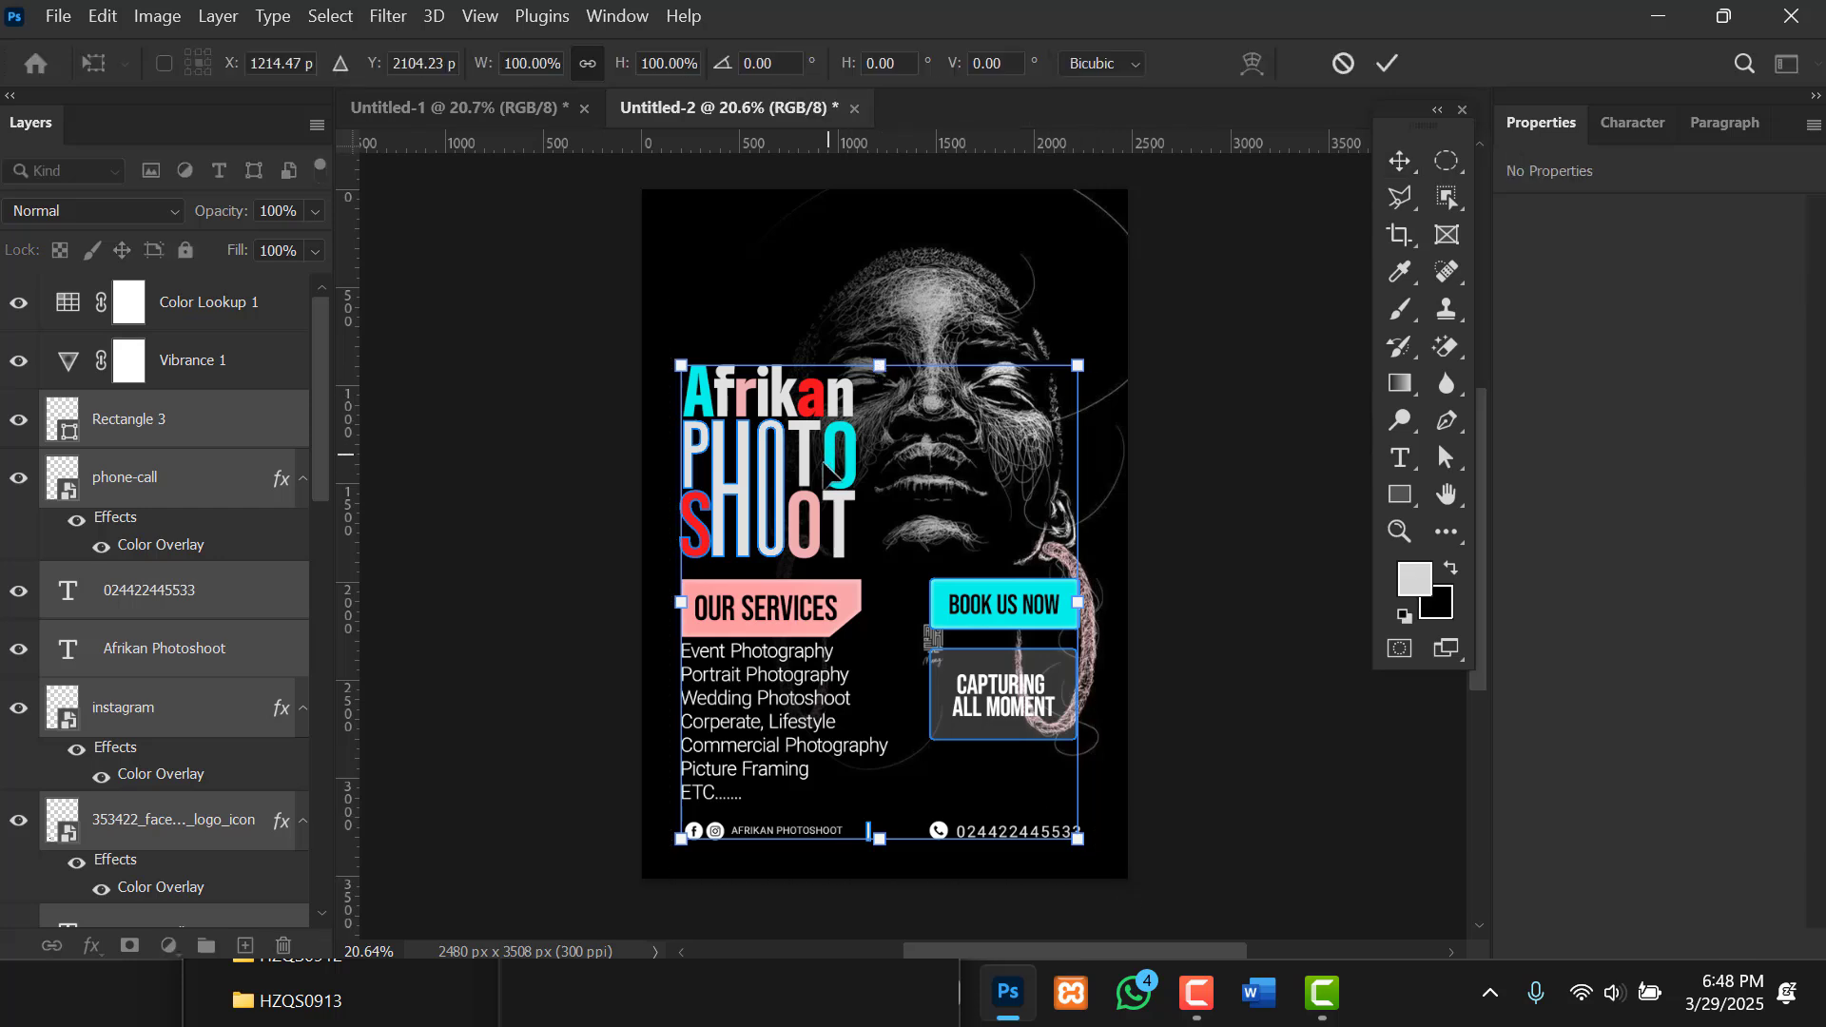
pyautogui.moveTo(824, 466); pyautogui.dragTo(825, 430)
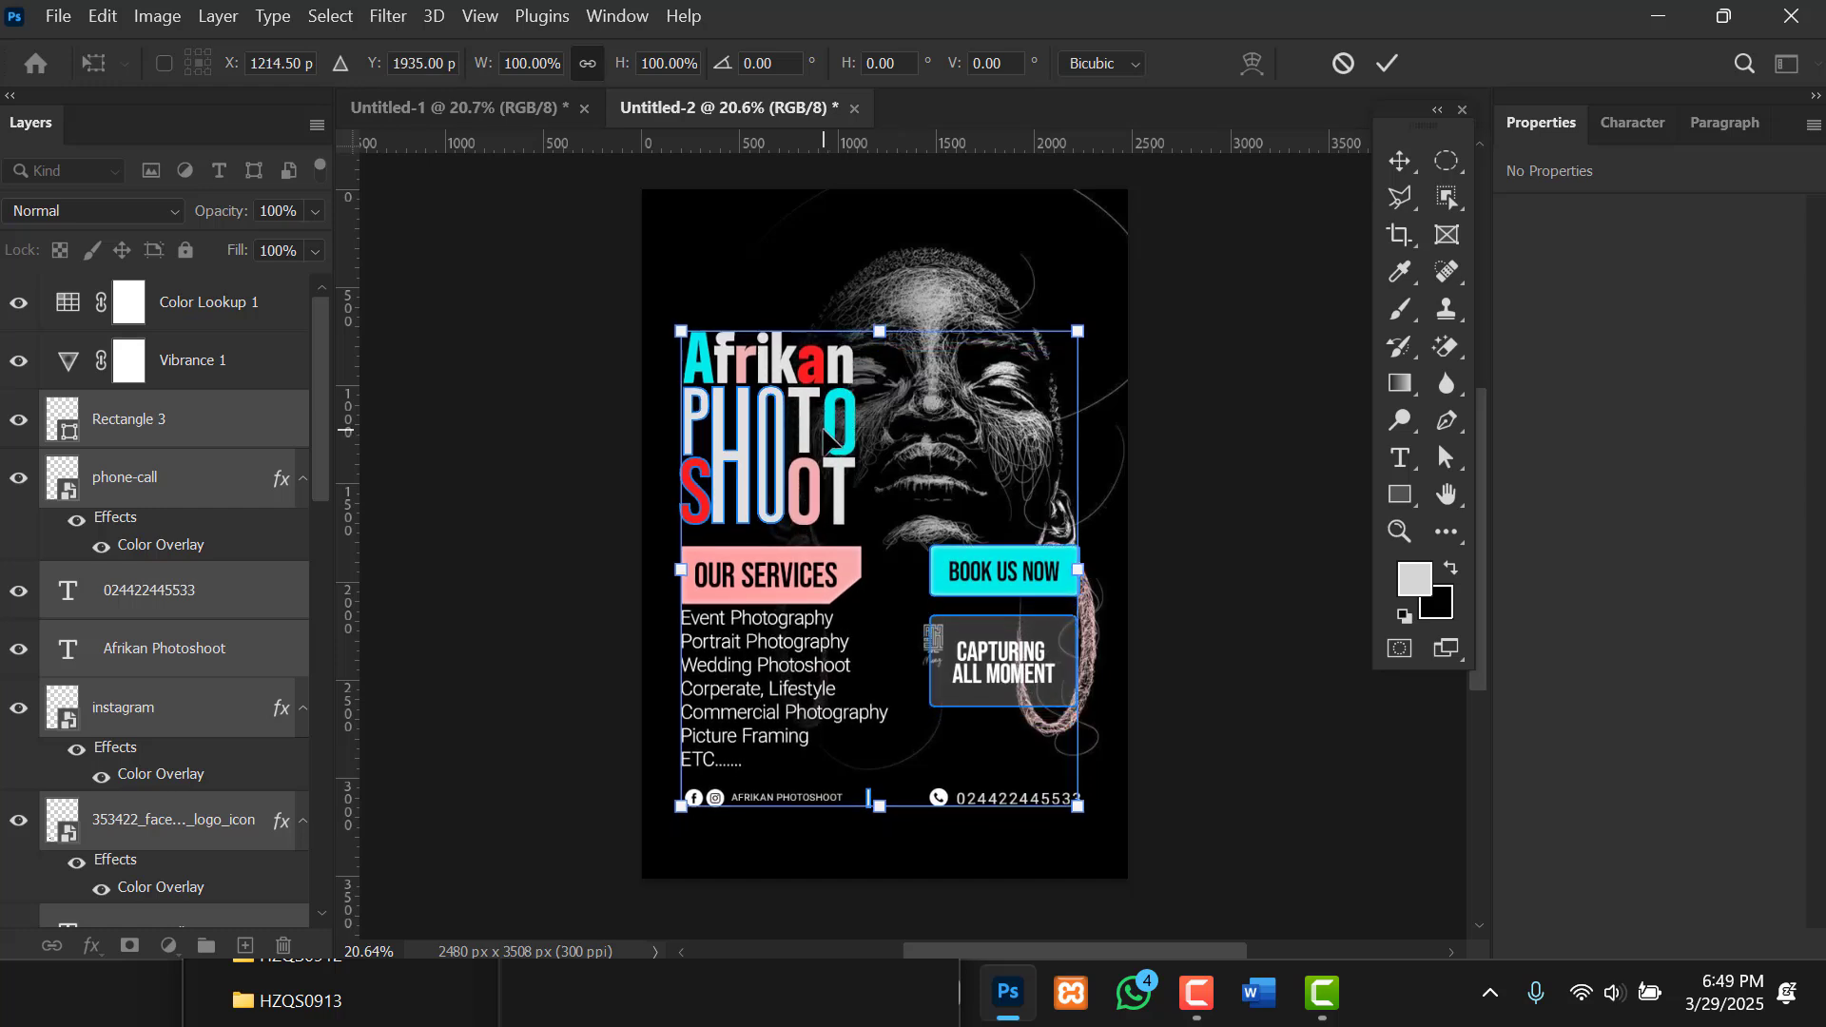
pyautogui.moveTo(821, 430); pyautogui.dragTo(819, 420)
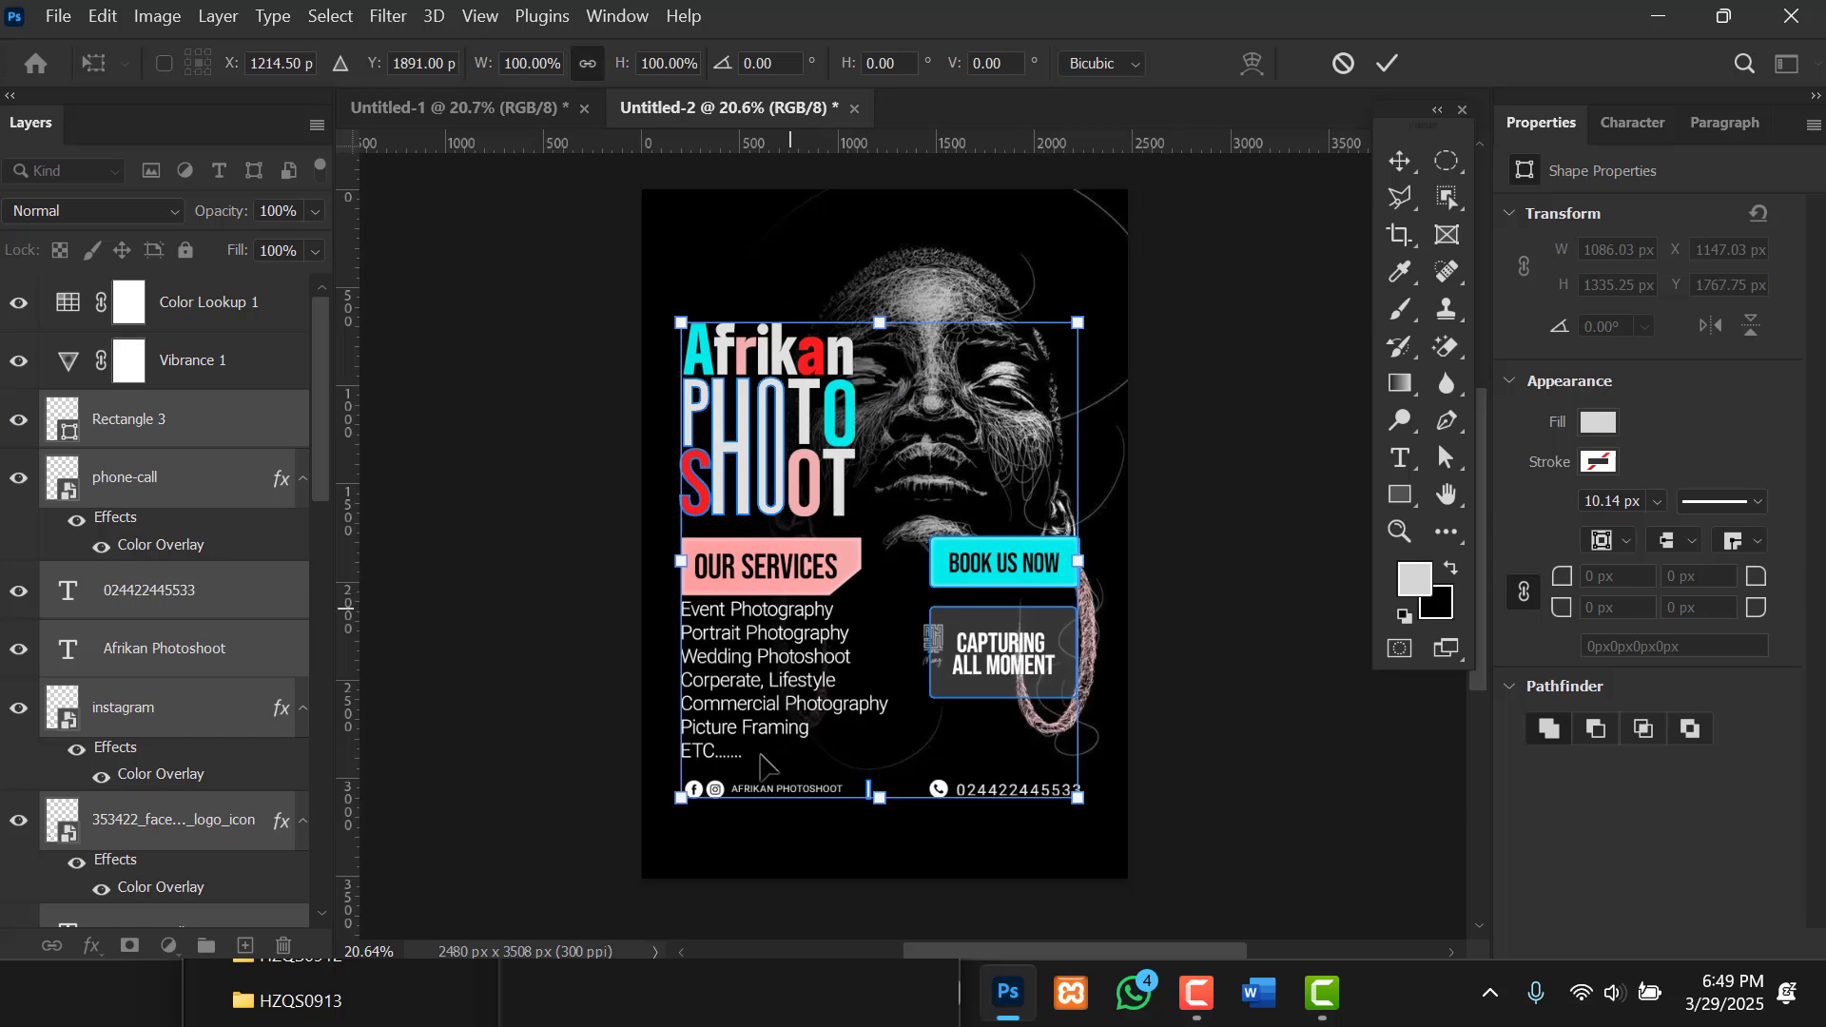
pyautogui.click(1400, 62)
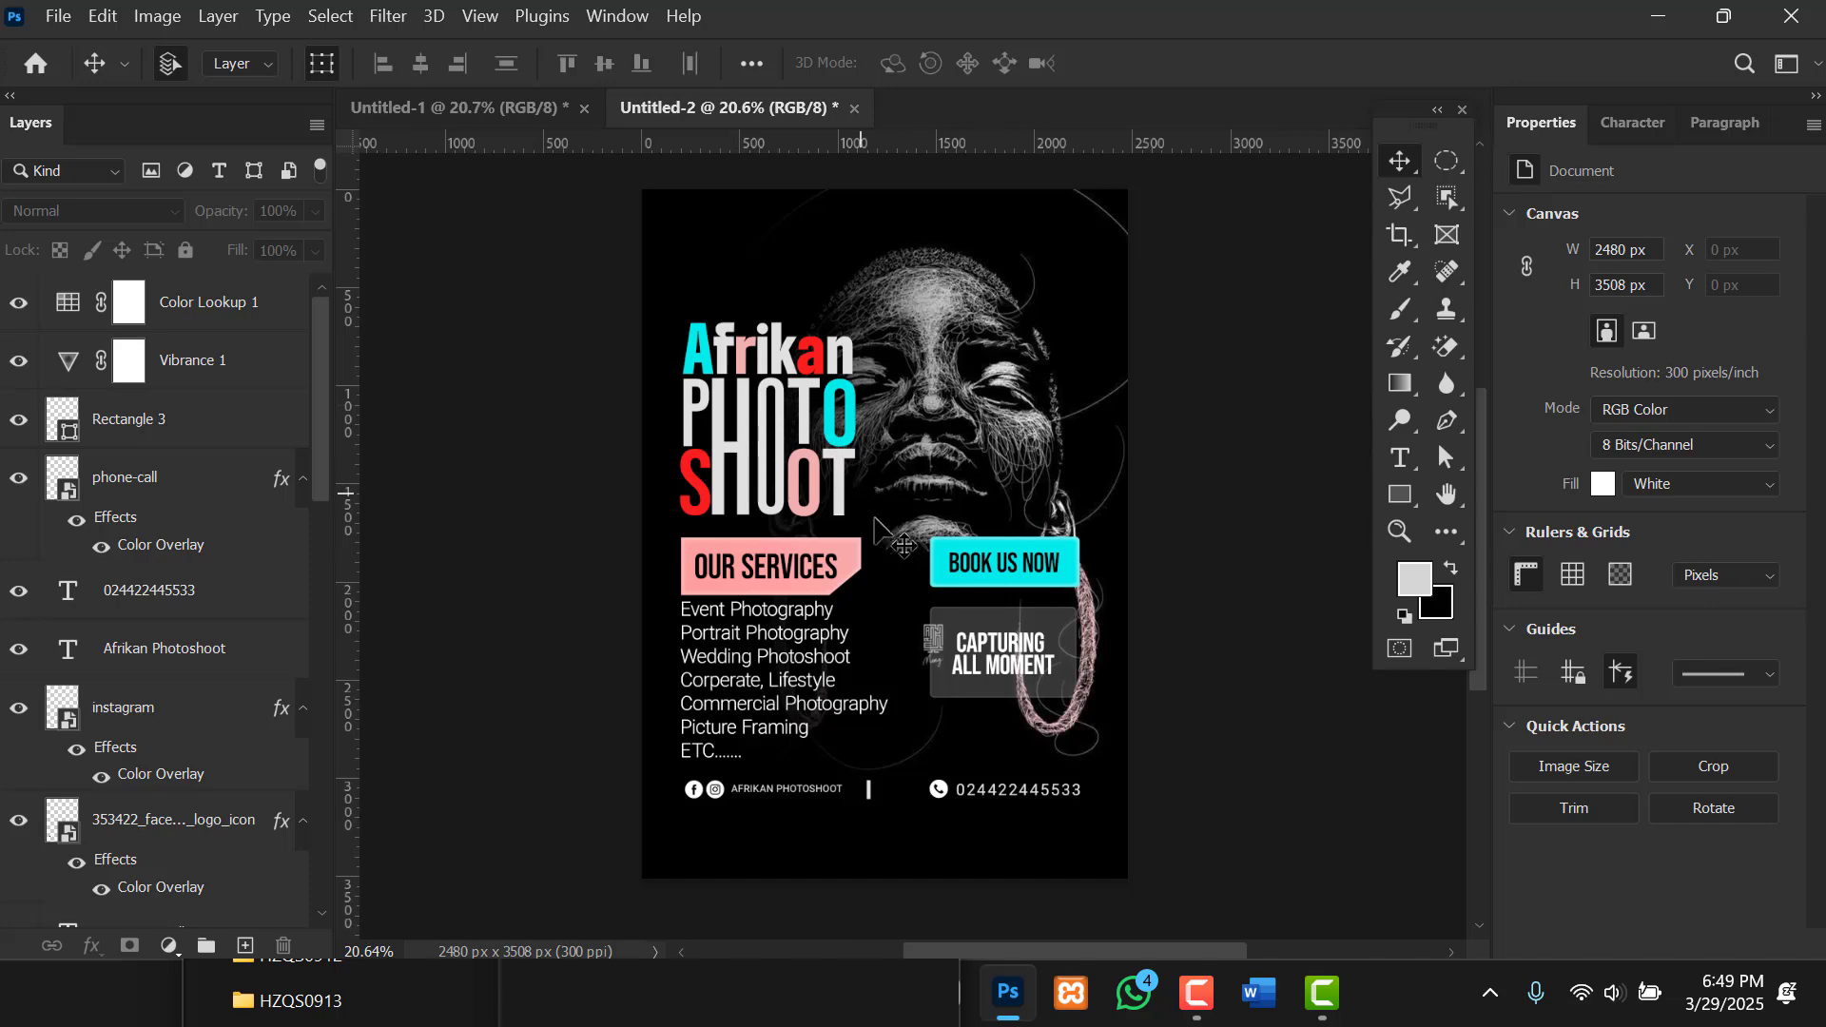
# Set up an export of the flyer as a JPG with quality 7, and review the remaining export options.
pyautogui.scroll(-2, 880, 534)
pyautogui.scroll(1, 880, 533)
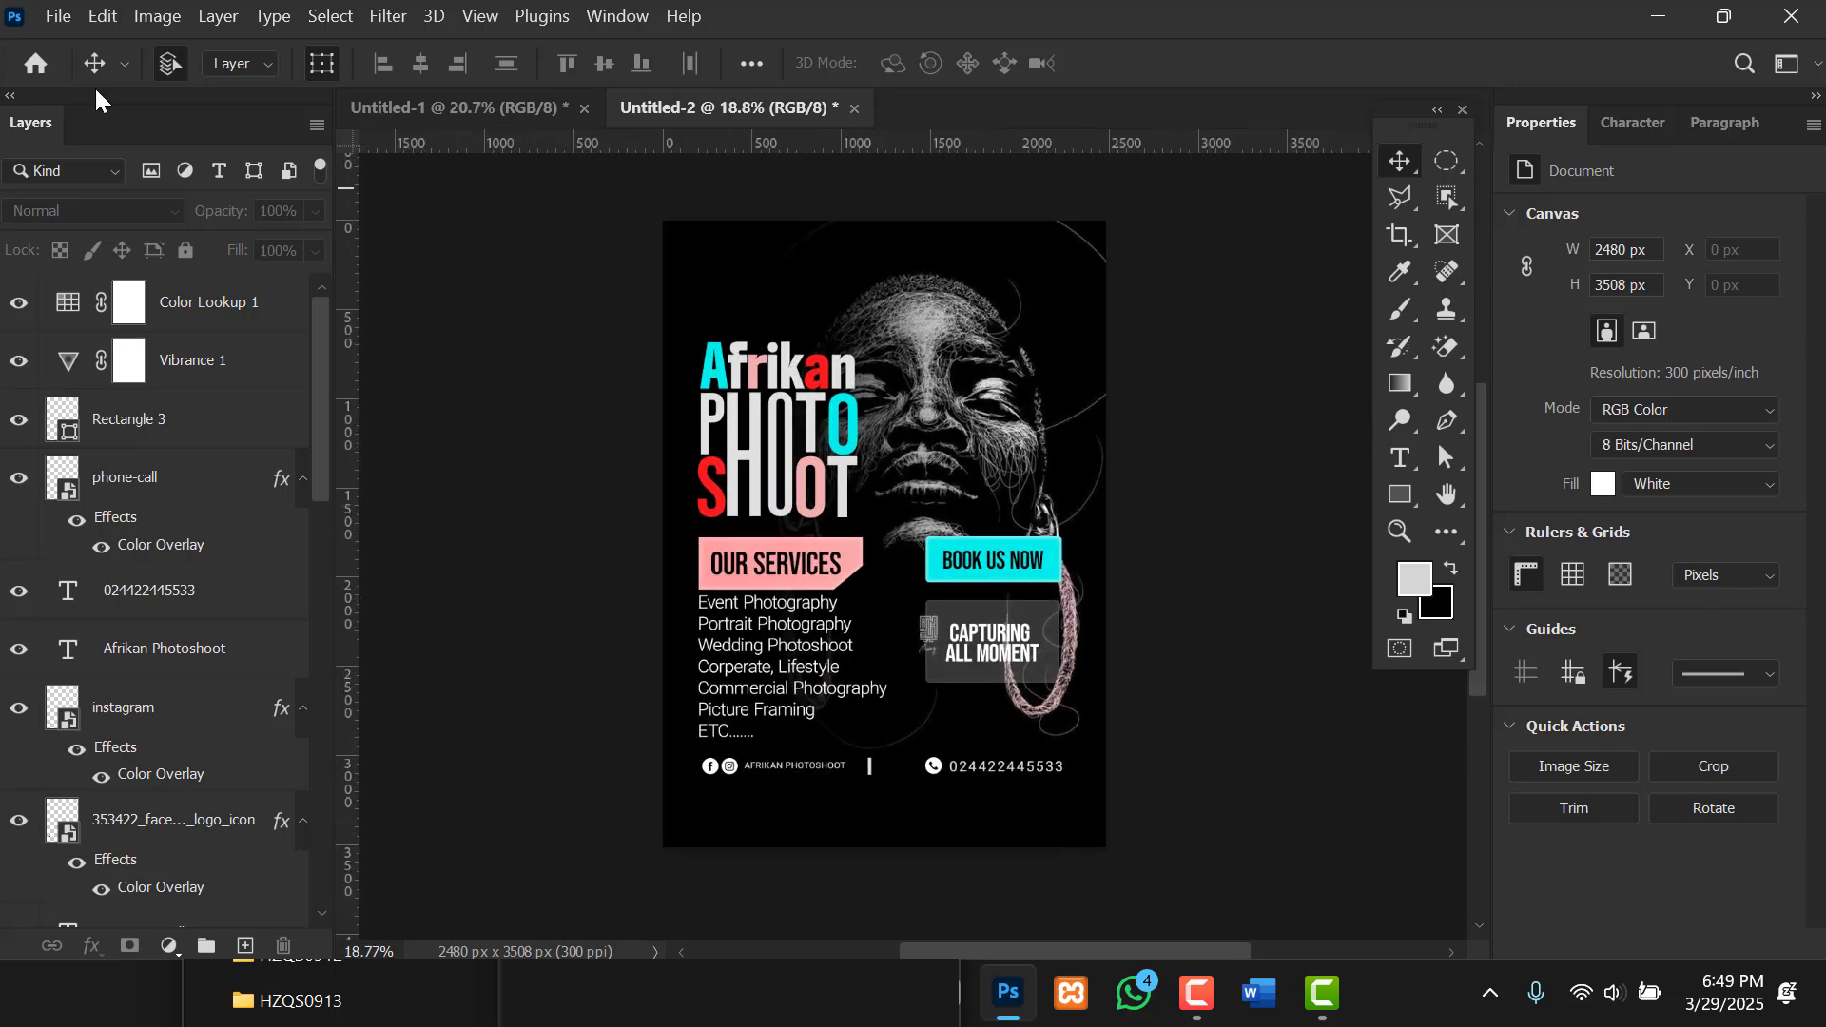
pyautogui.click(54, 23)
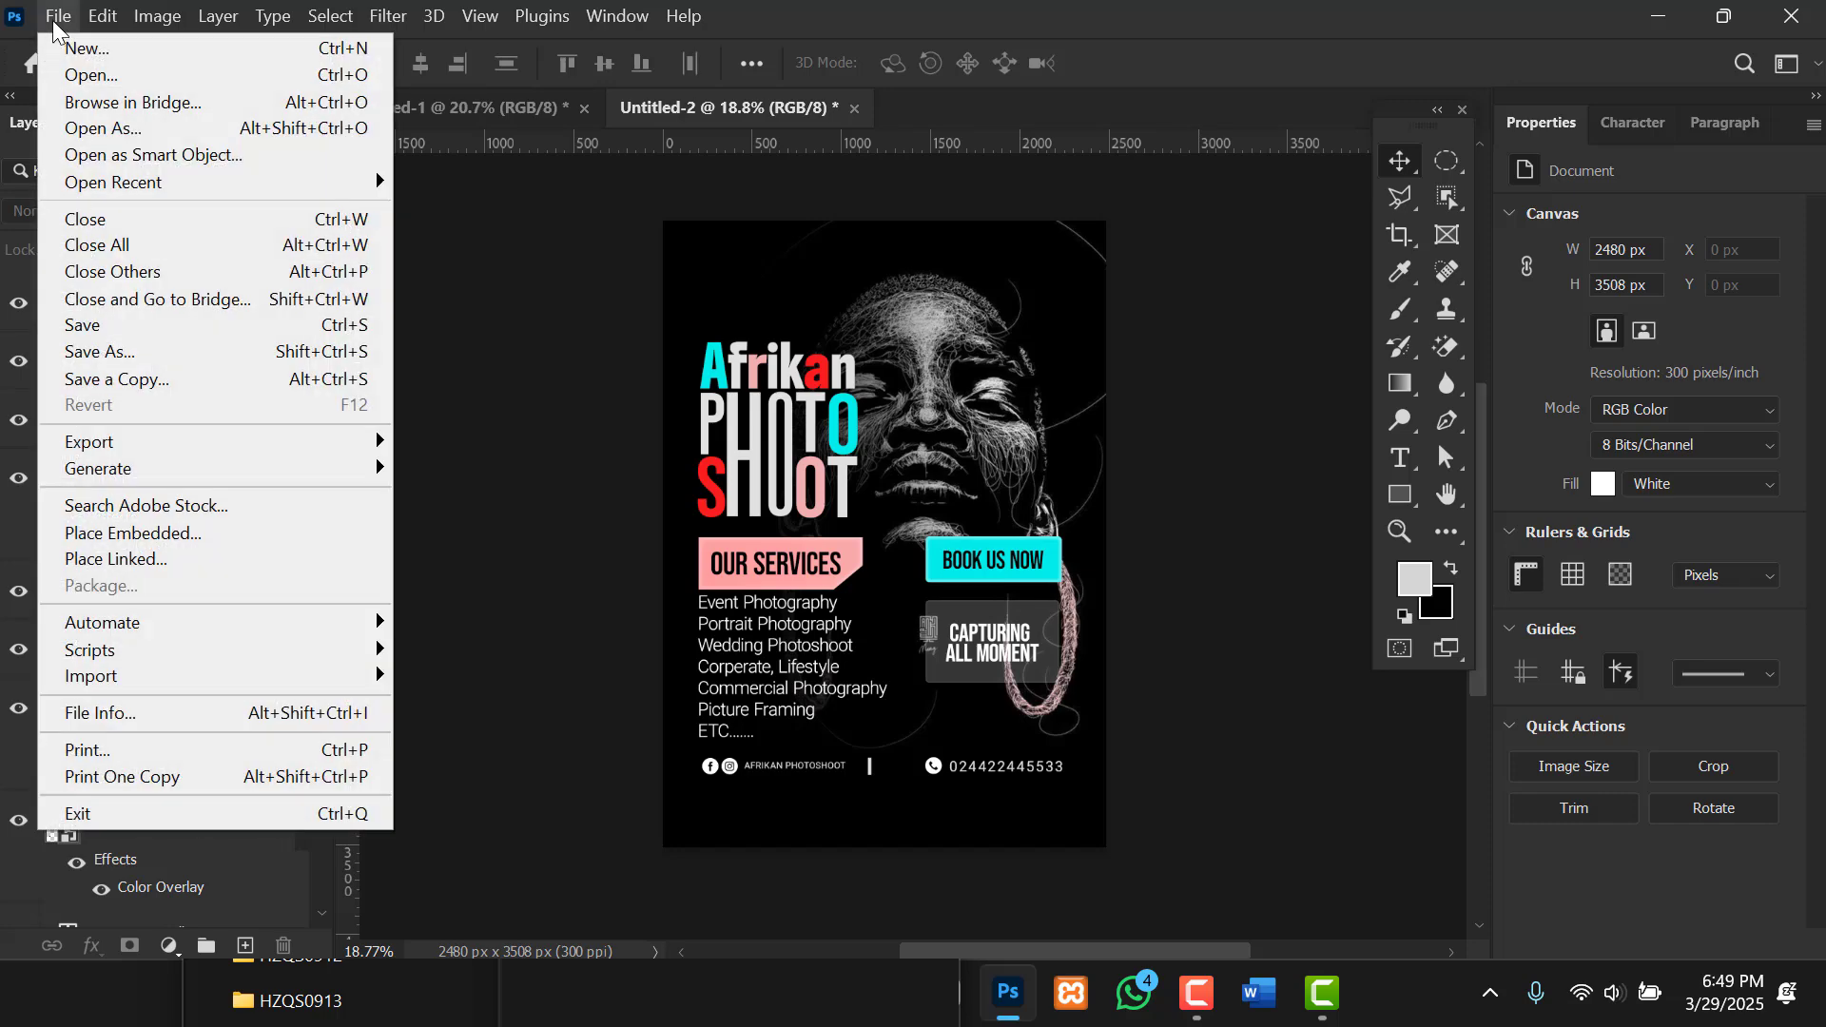
pyautogui.moveTo(147, 449)
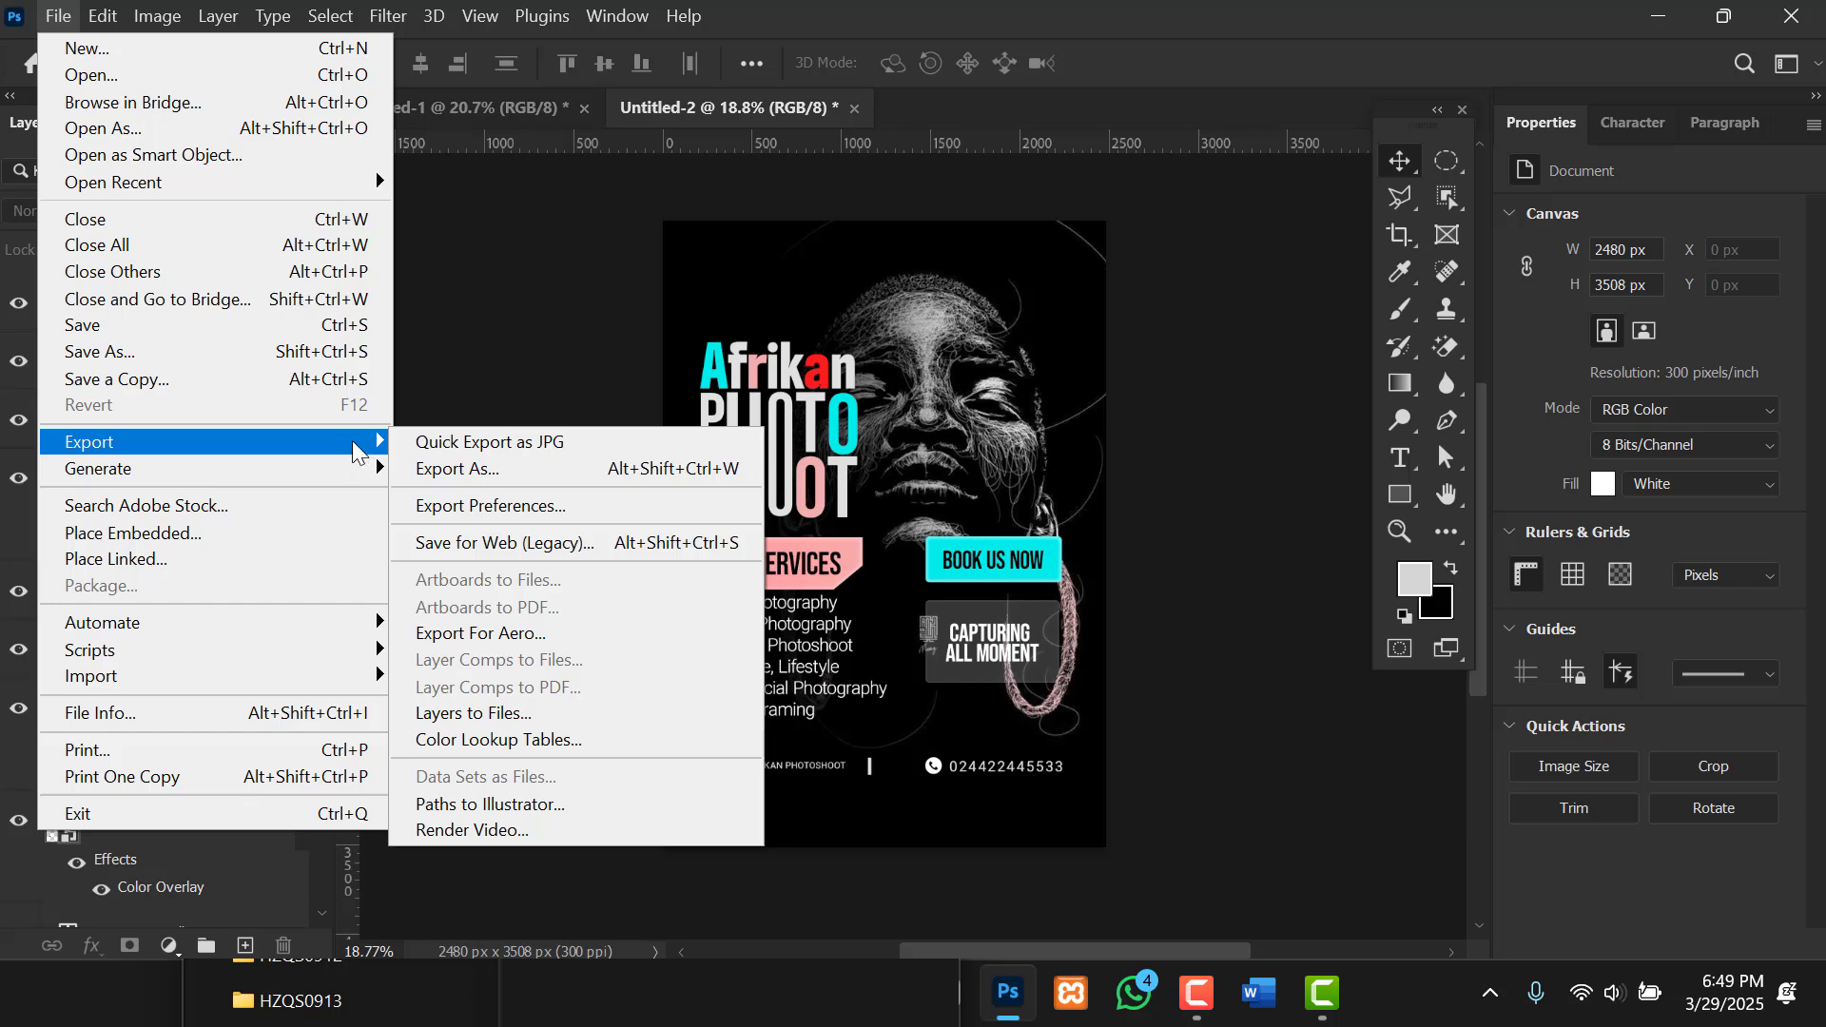
pyautogui.click(501, 476)
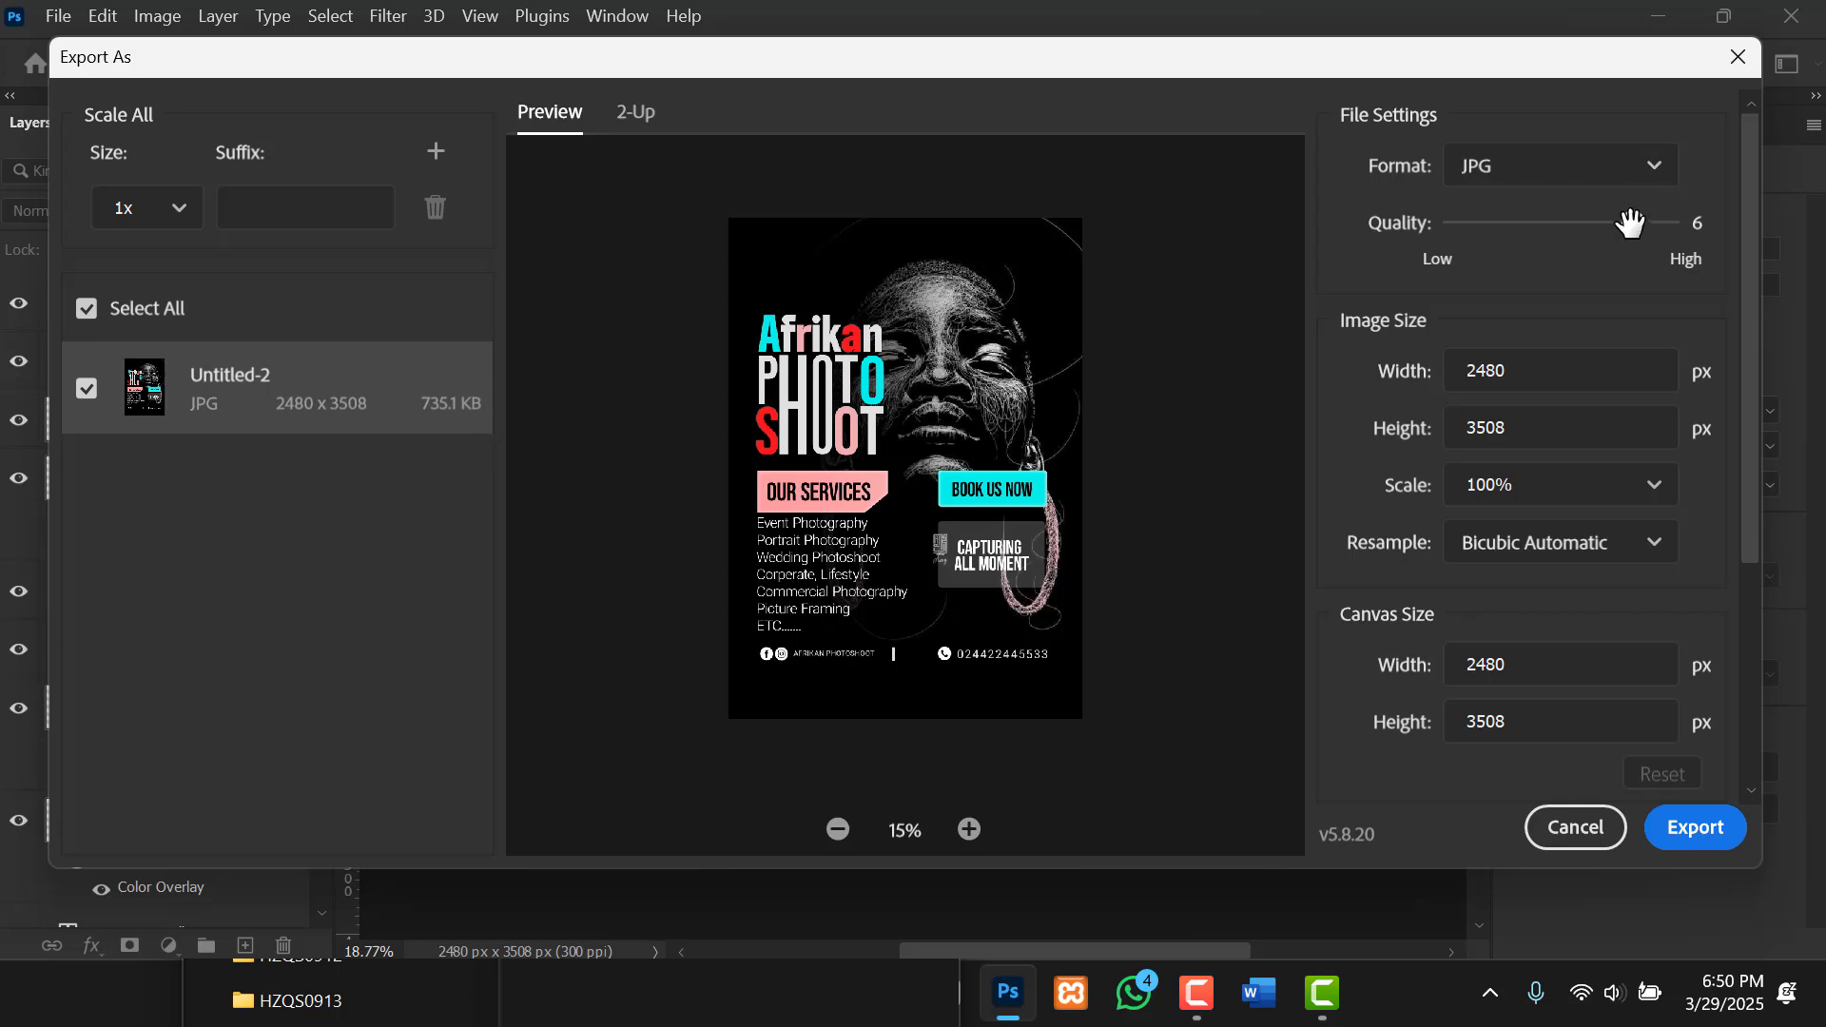
pyautogui.moveTo(1630, 223); pyautogui.dragTo(1703, 236)
pyautogui.click(1512, 165)
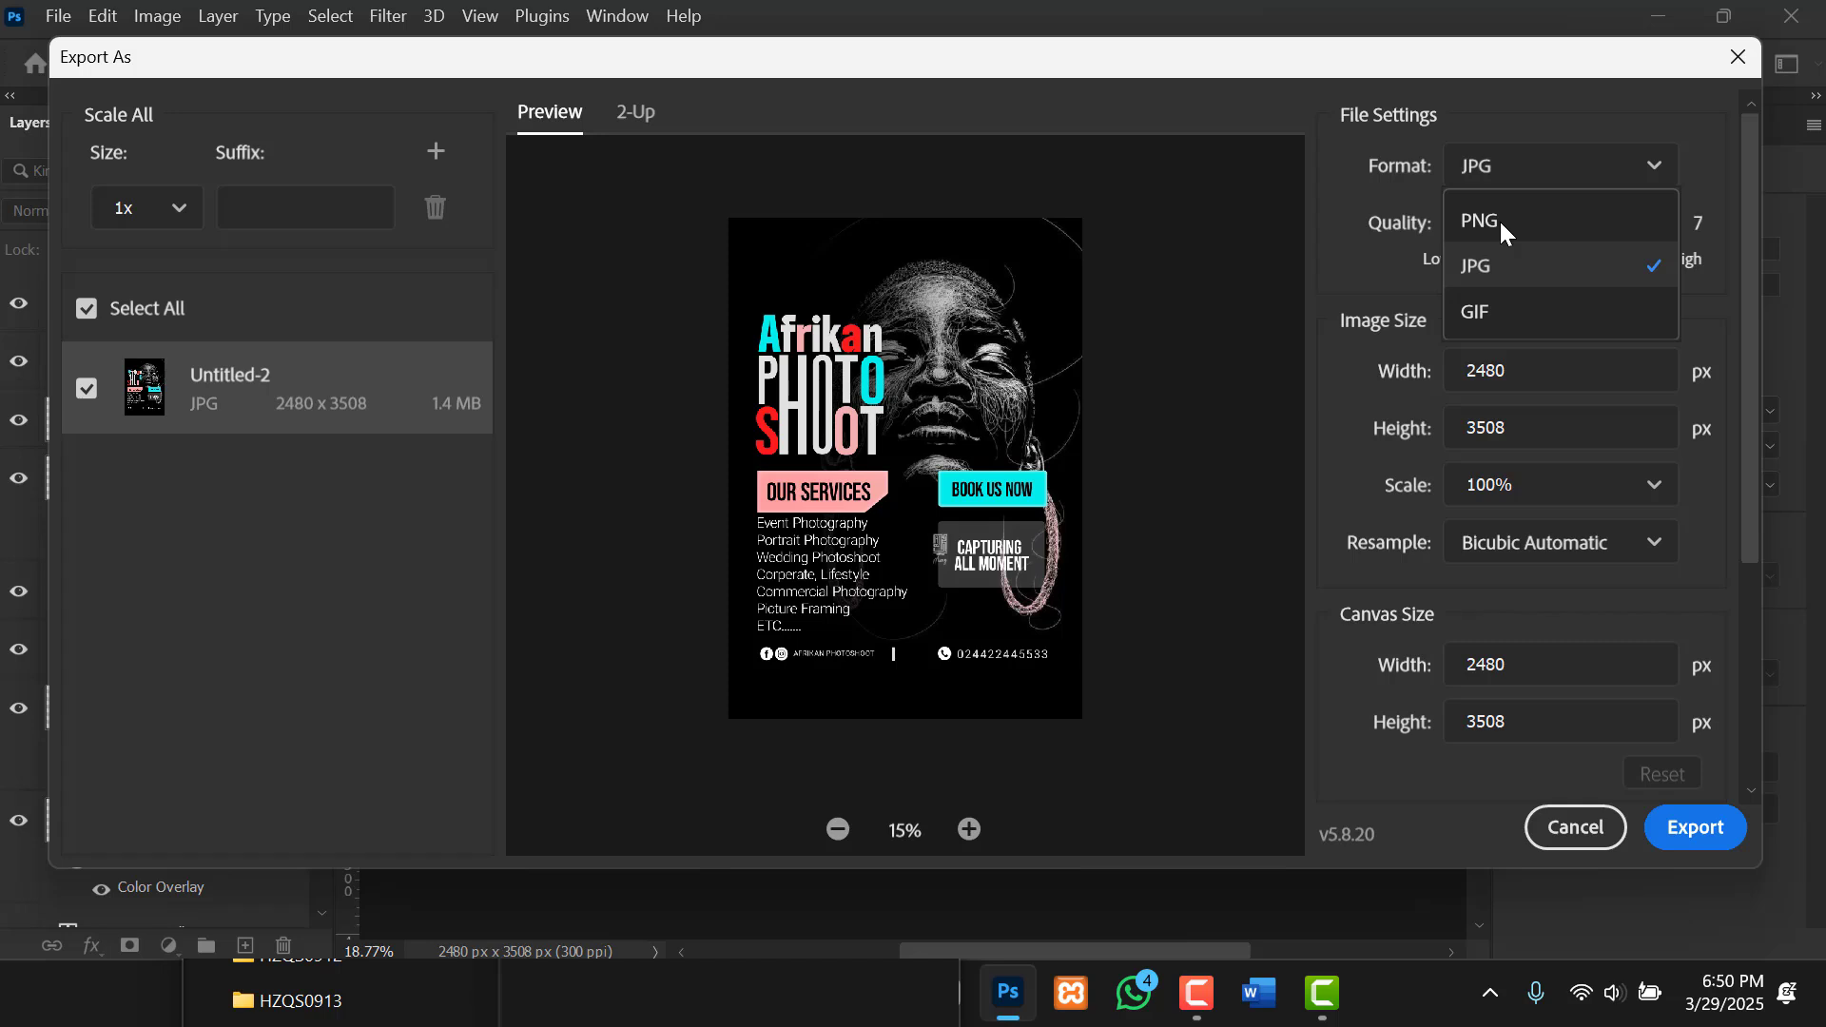
pyautogui.click(1474, 268)
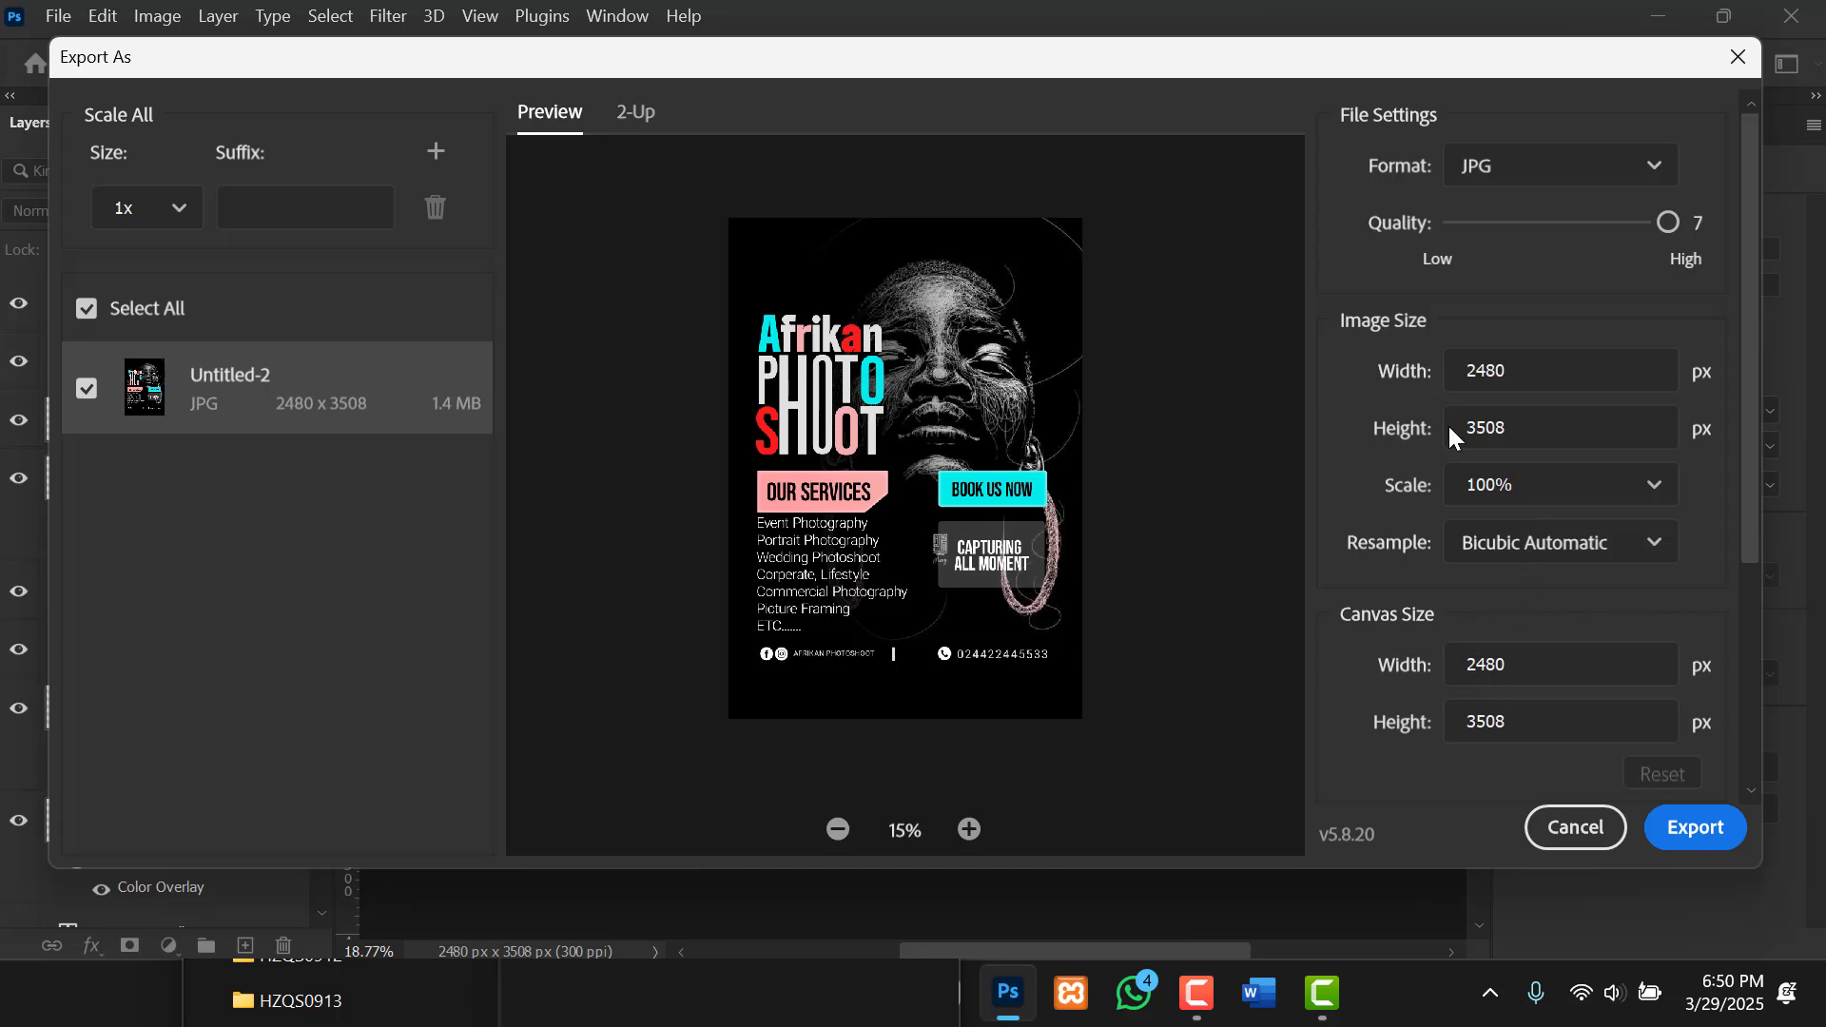
pyautogui.scroll(-3, 1489, 643)
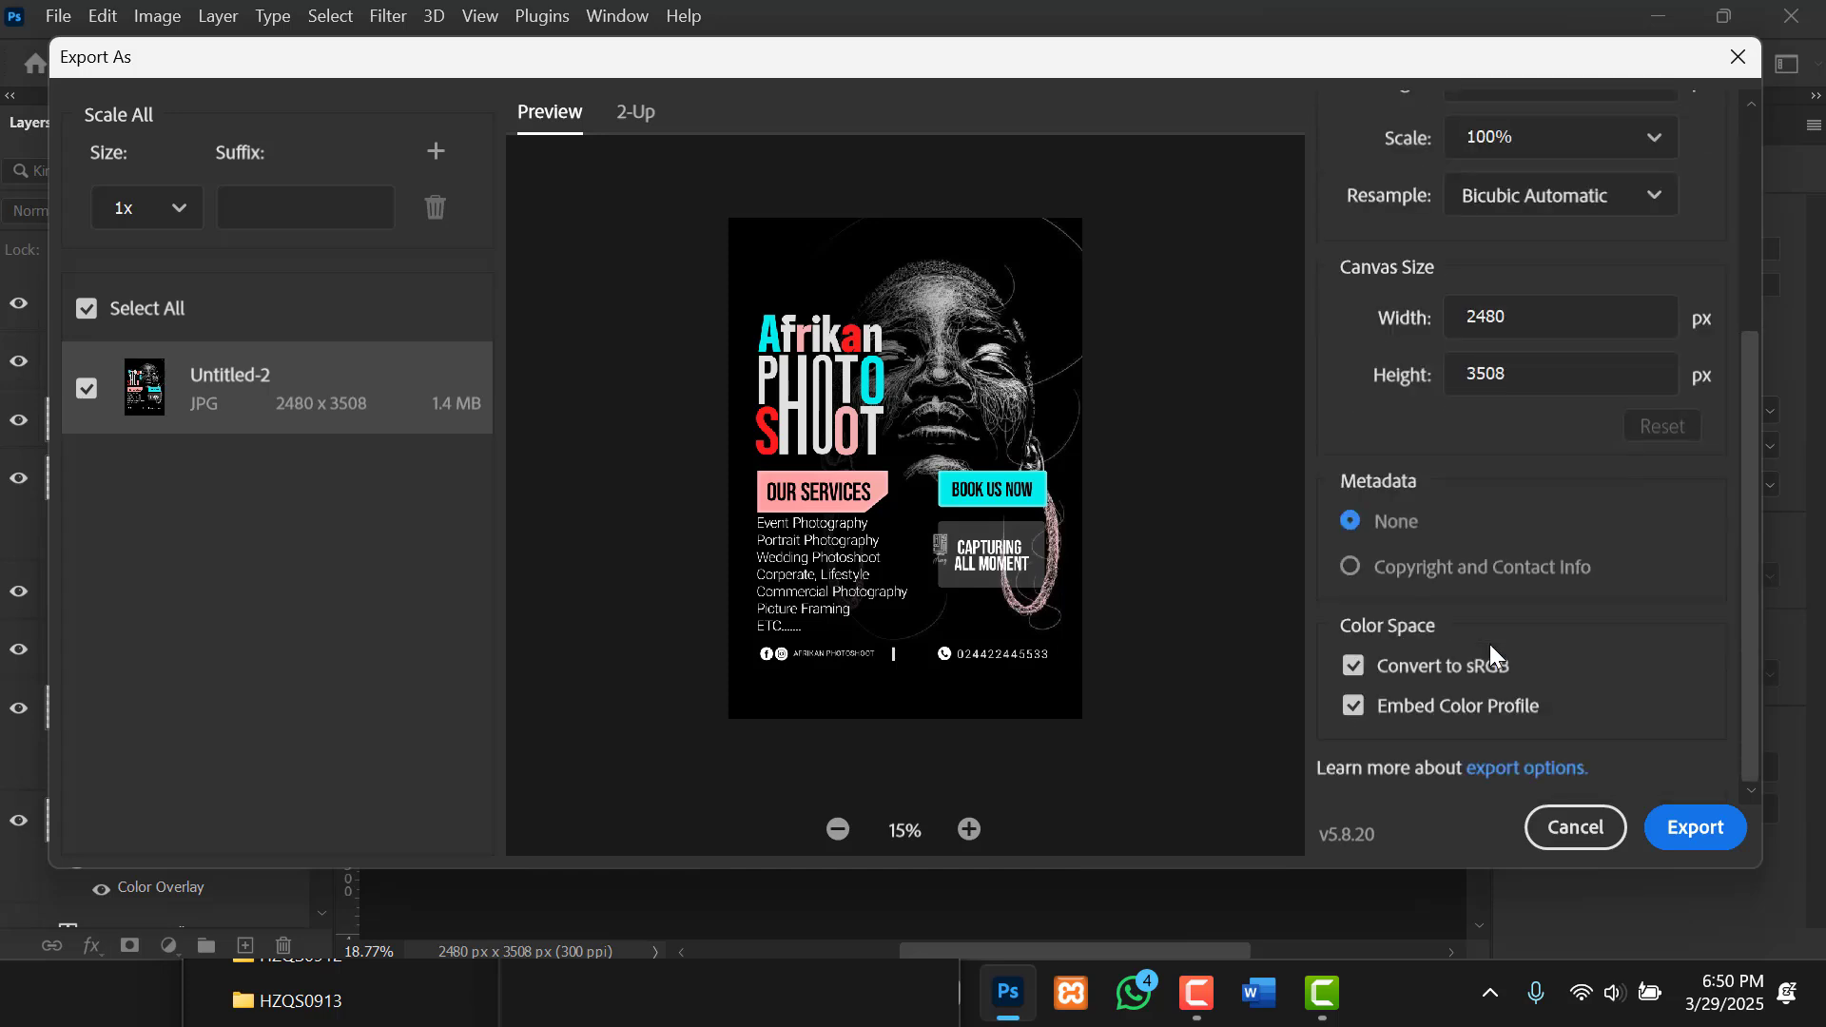
pyautogui.scroll(3, 1490, 642)
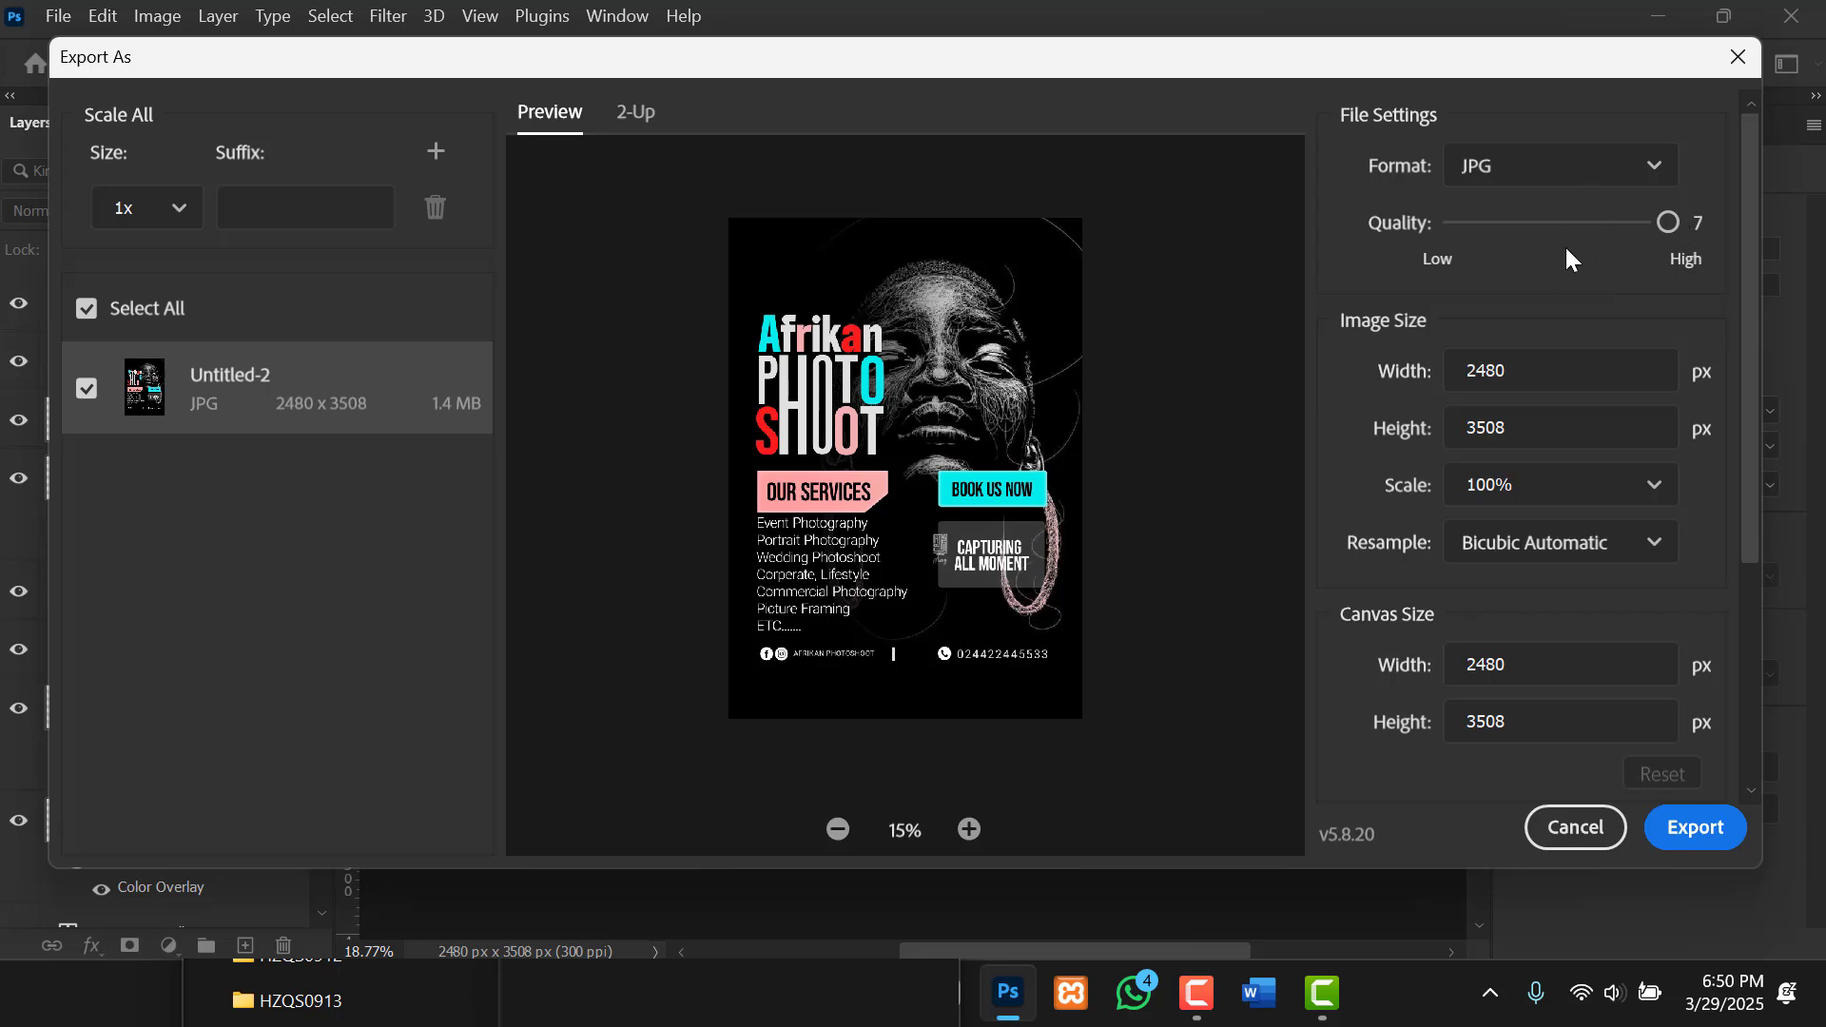
# Export the flyer to the Desktop as a JPG named Afrikan Photoshoot.
pyautogui.click(1697, 826)
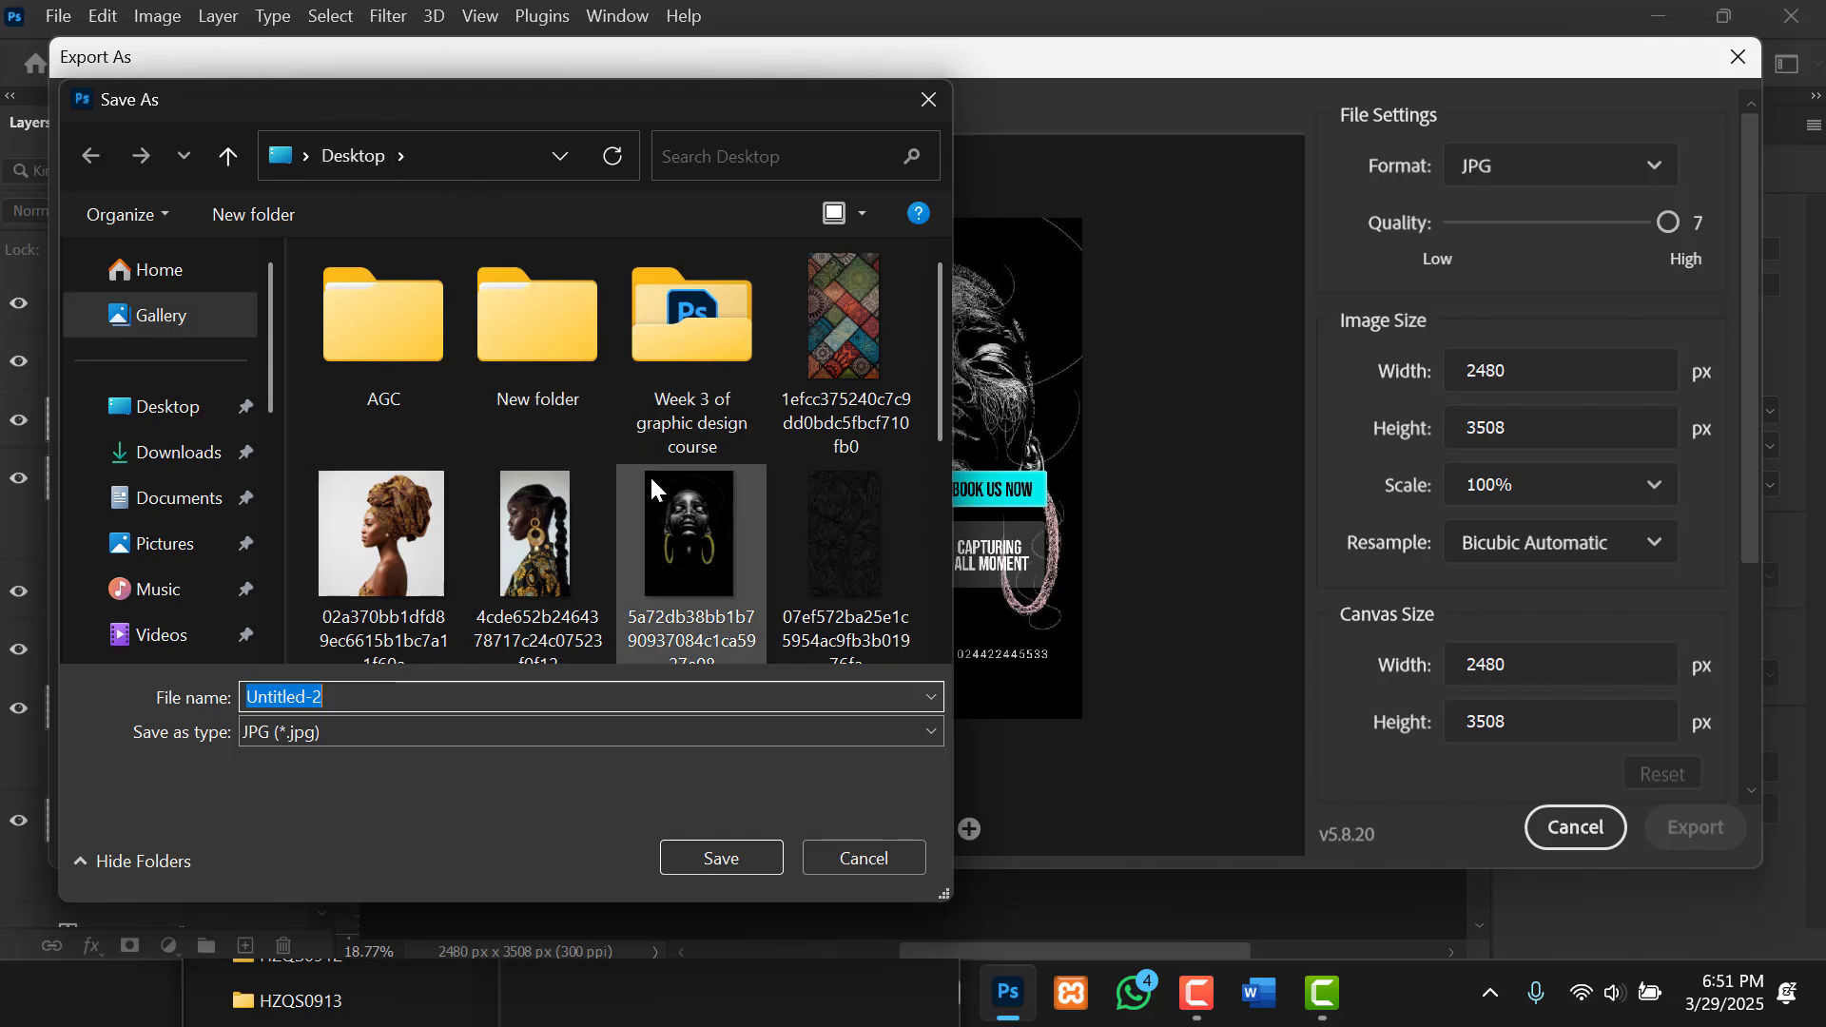
pyautogui.scroll(-5, 650, 478)
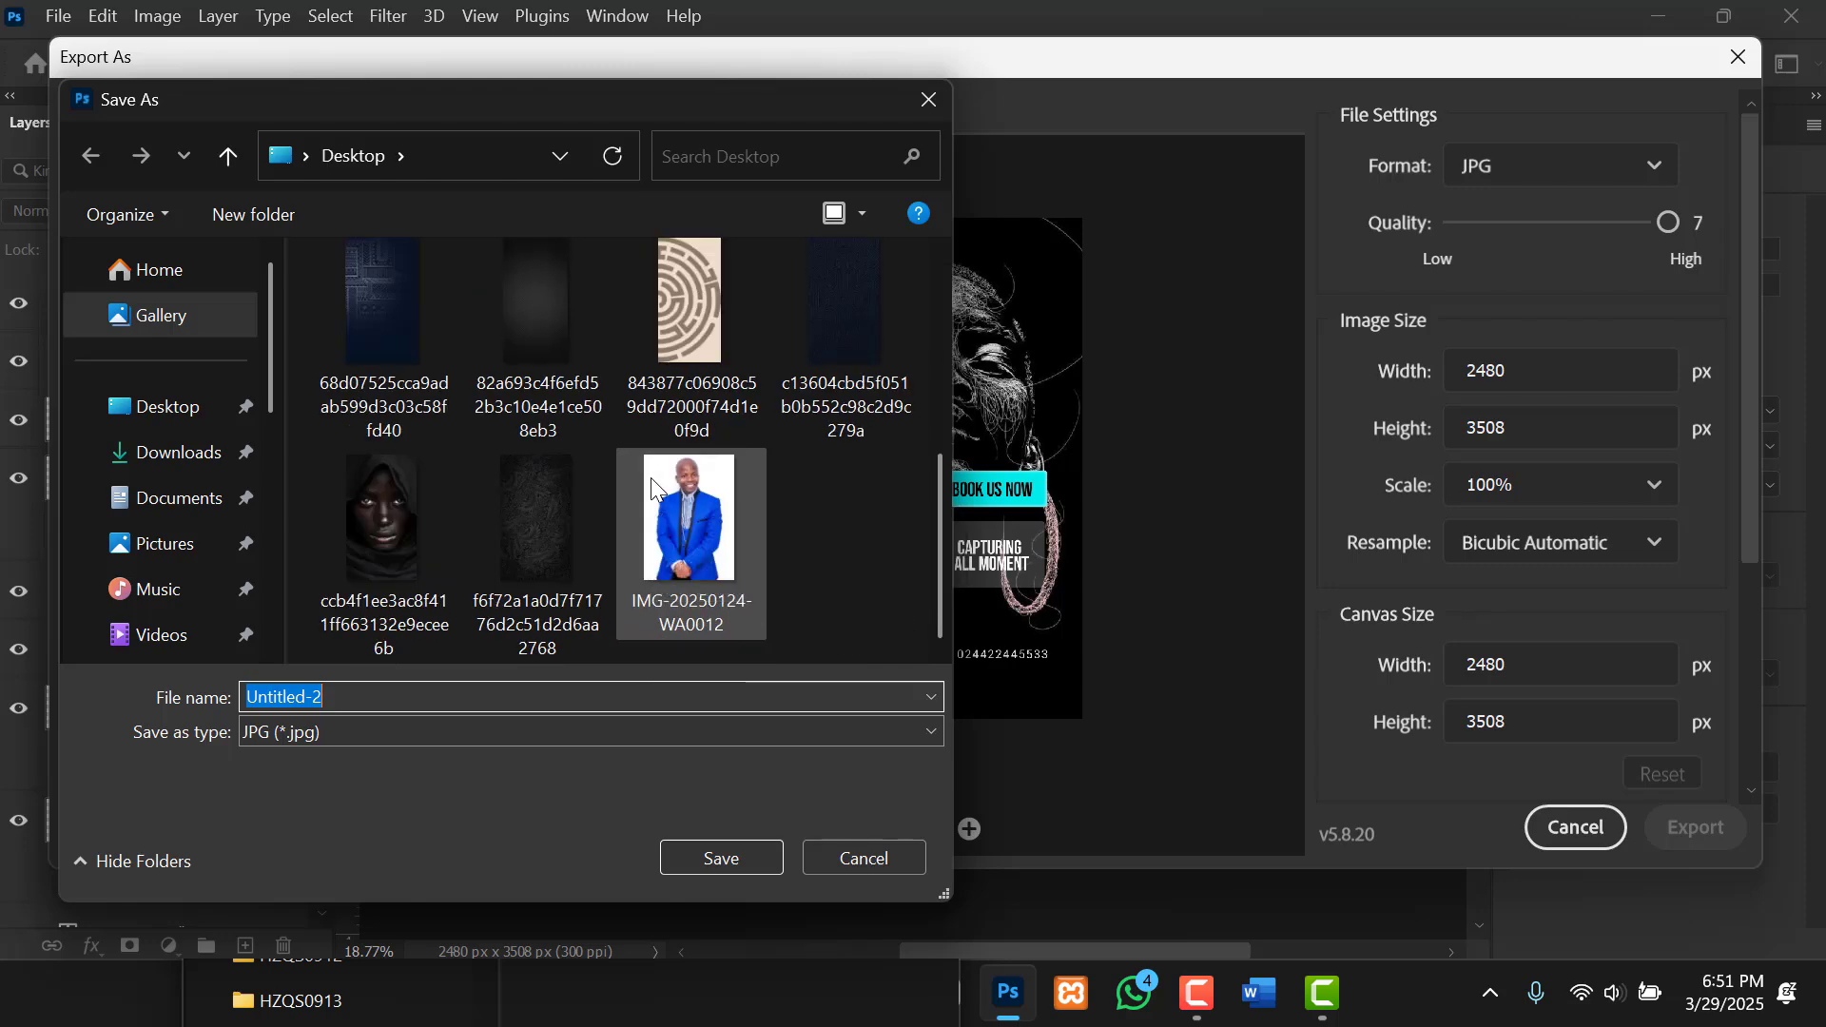
pyautogui.scroll(5, 500, 498)
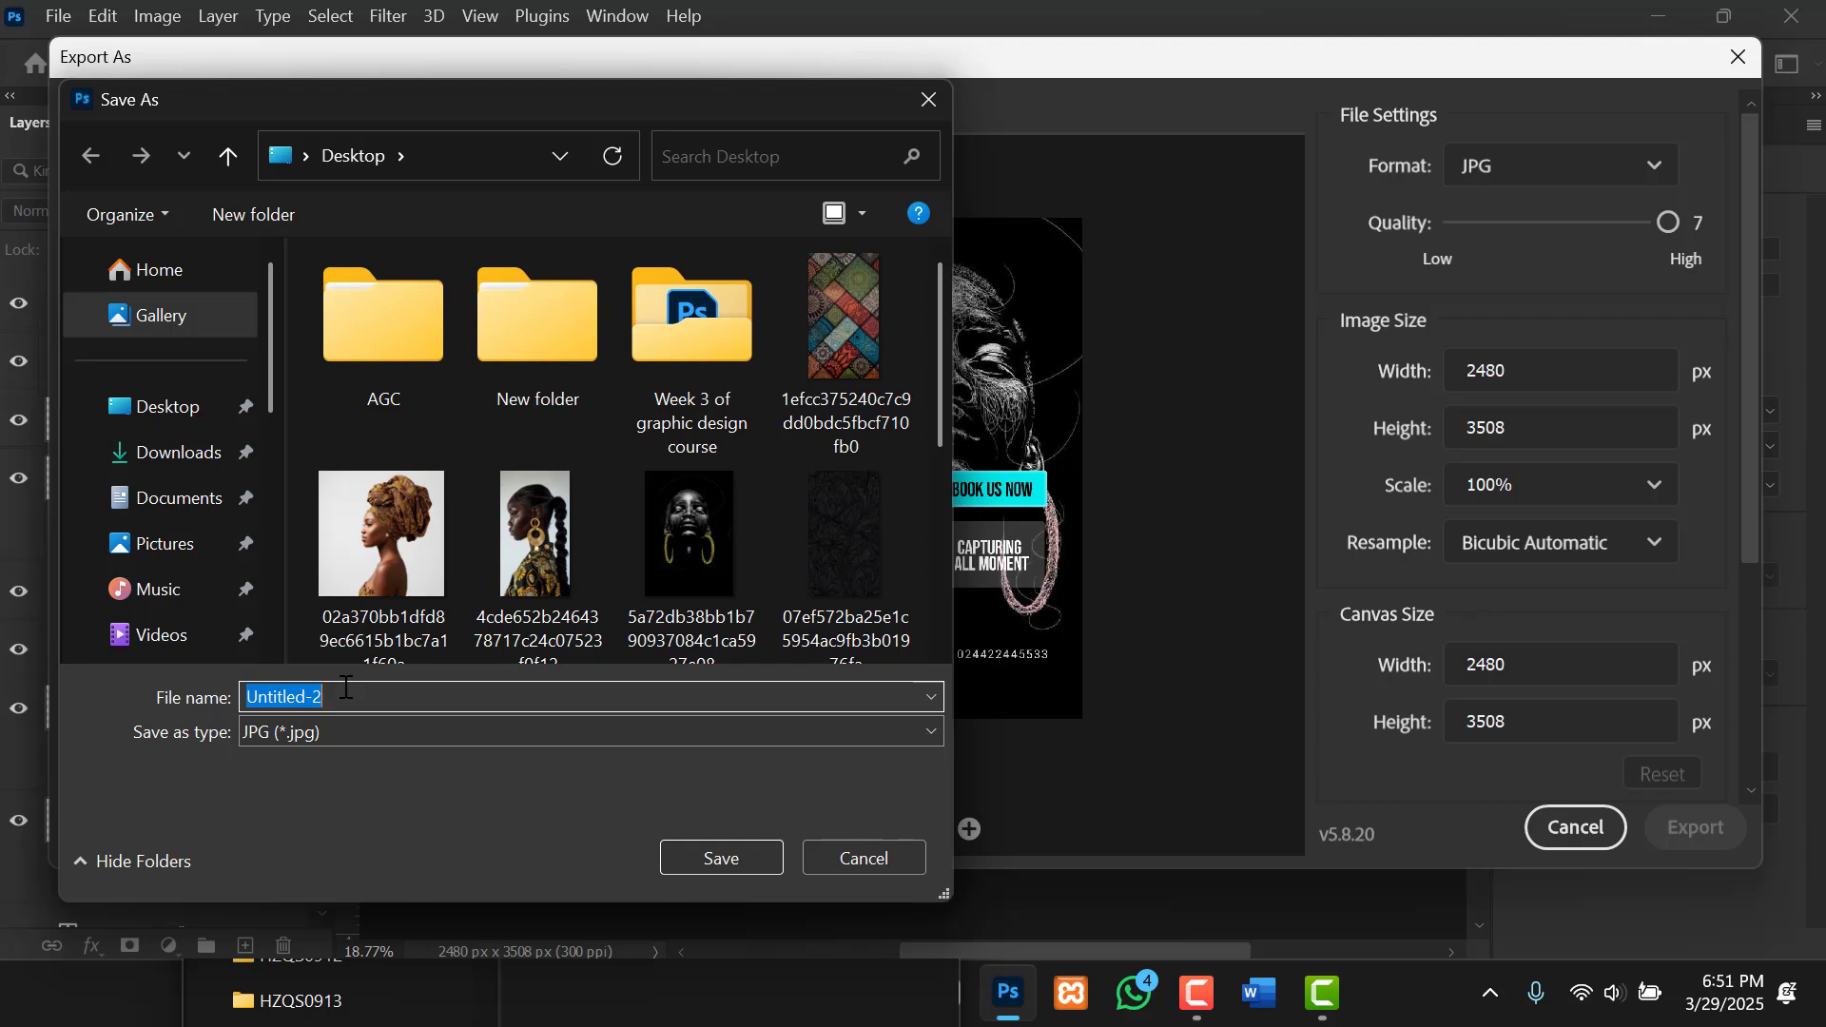
pyautogui.write('Afric')
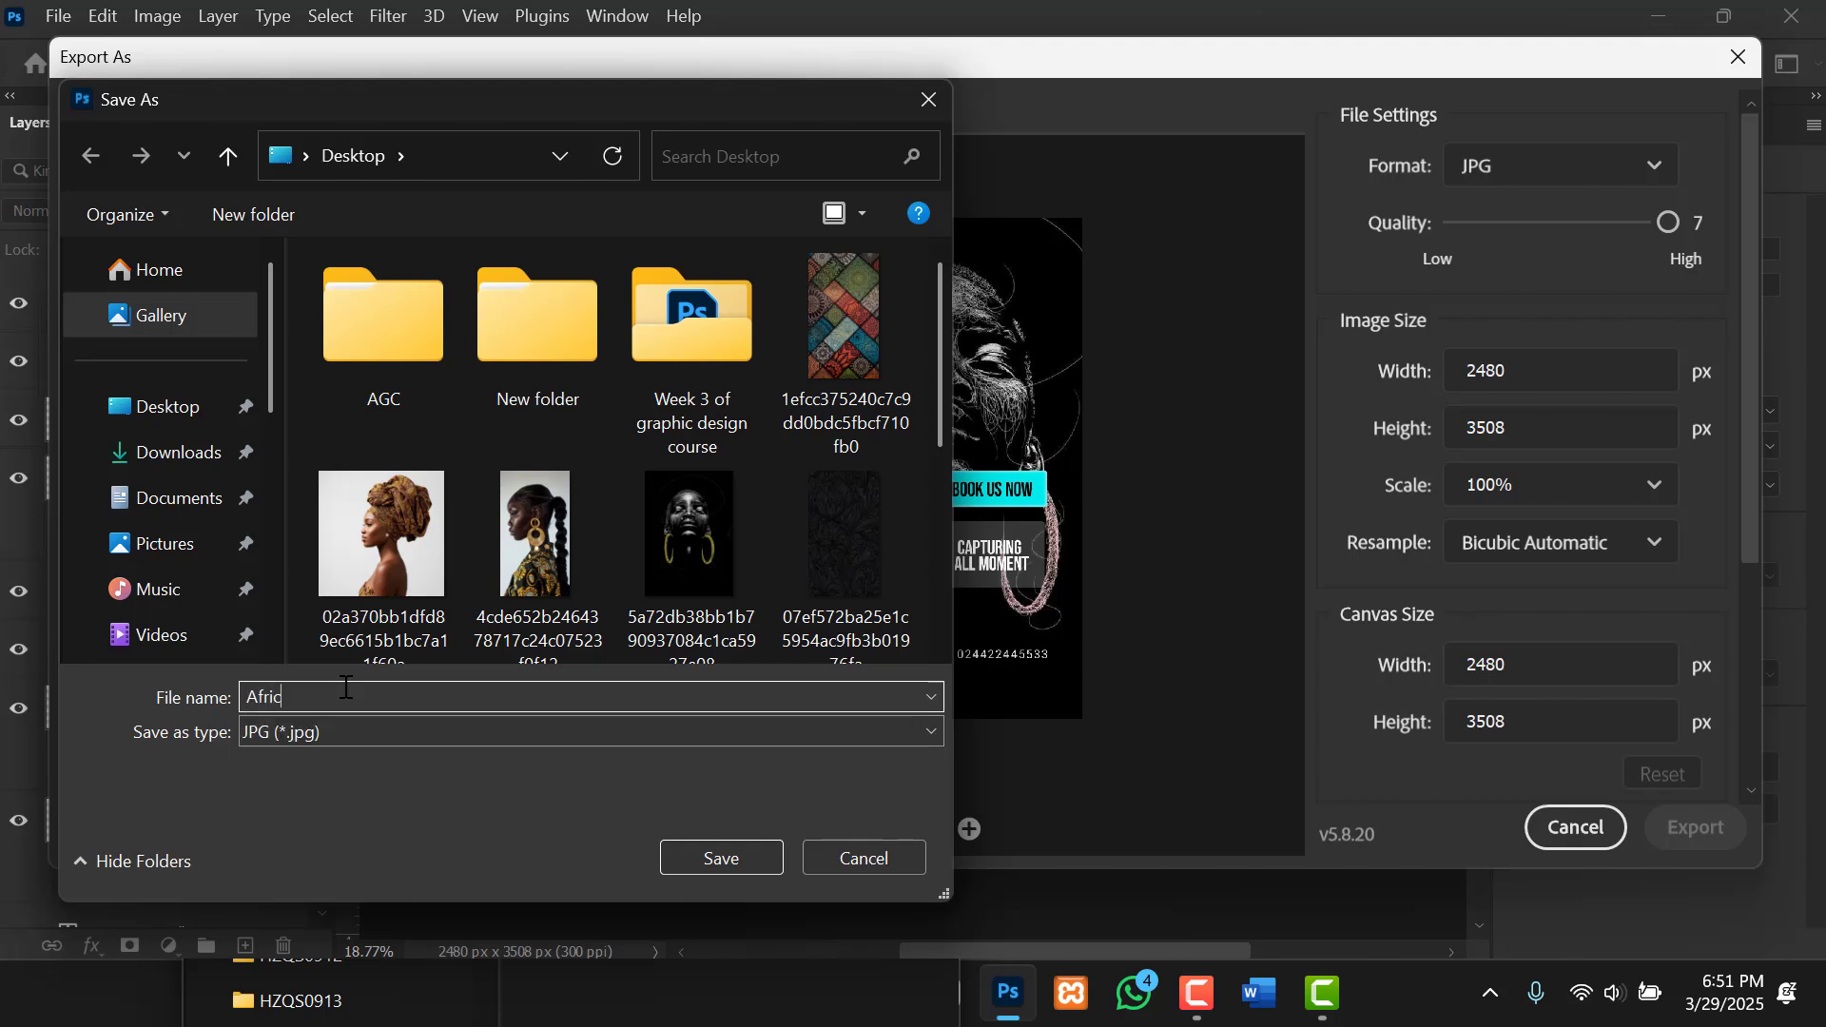
pyautogui.write('a')
pyautogui.press('BackSpace')
pyautogui.press('BackSpace')
pyautogui.write('kan Photoshoot')
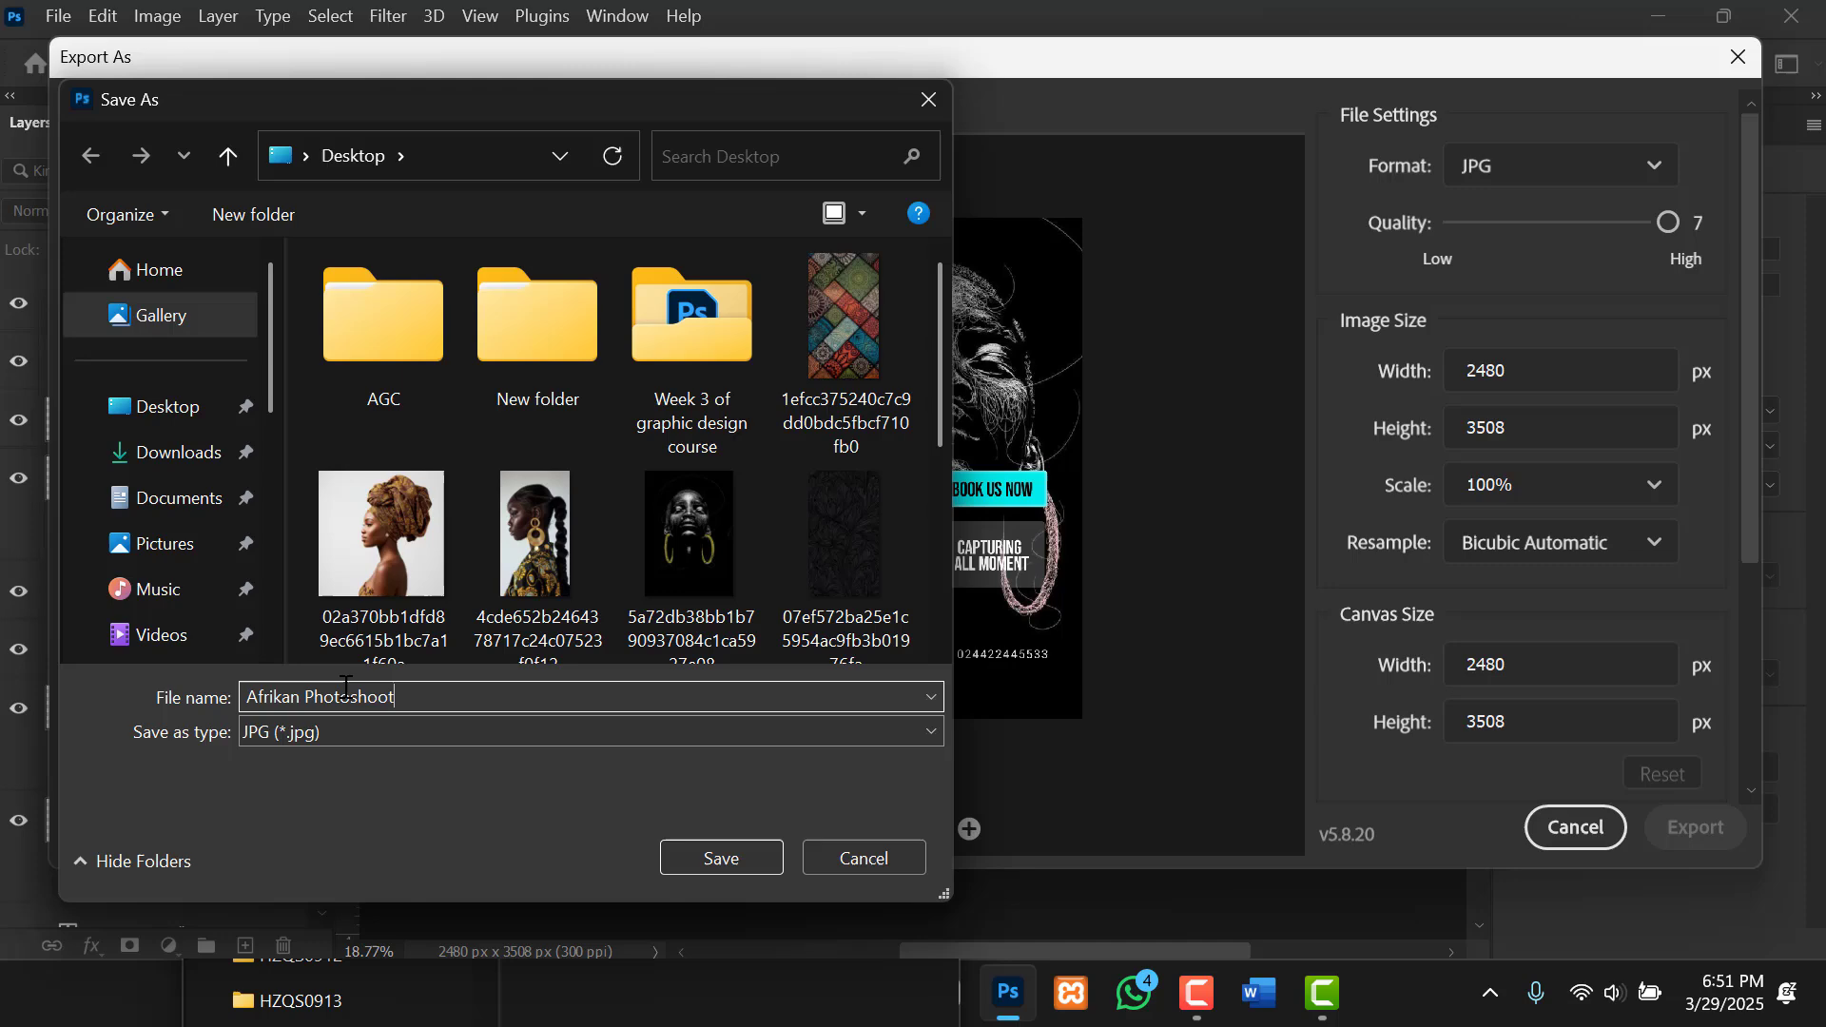
pyautogui.click(716, 861)
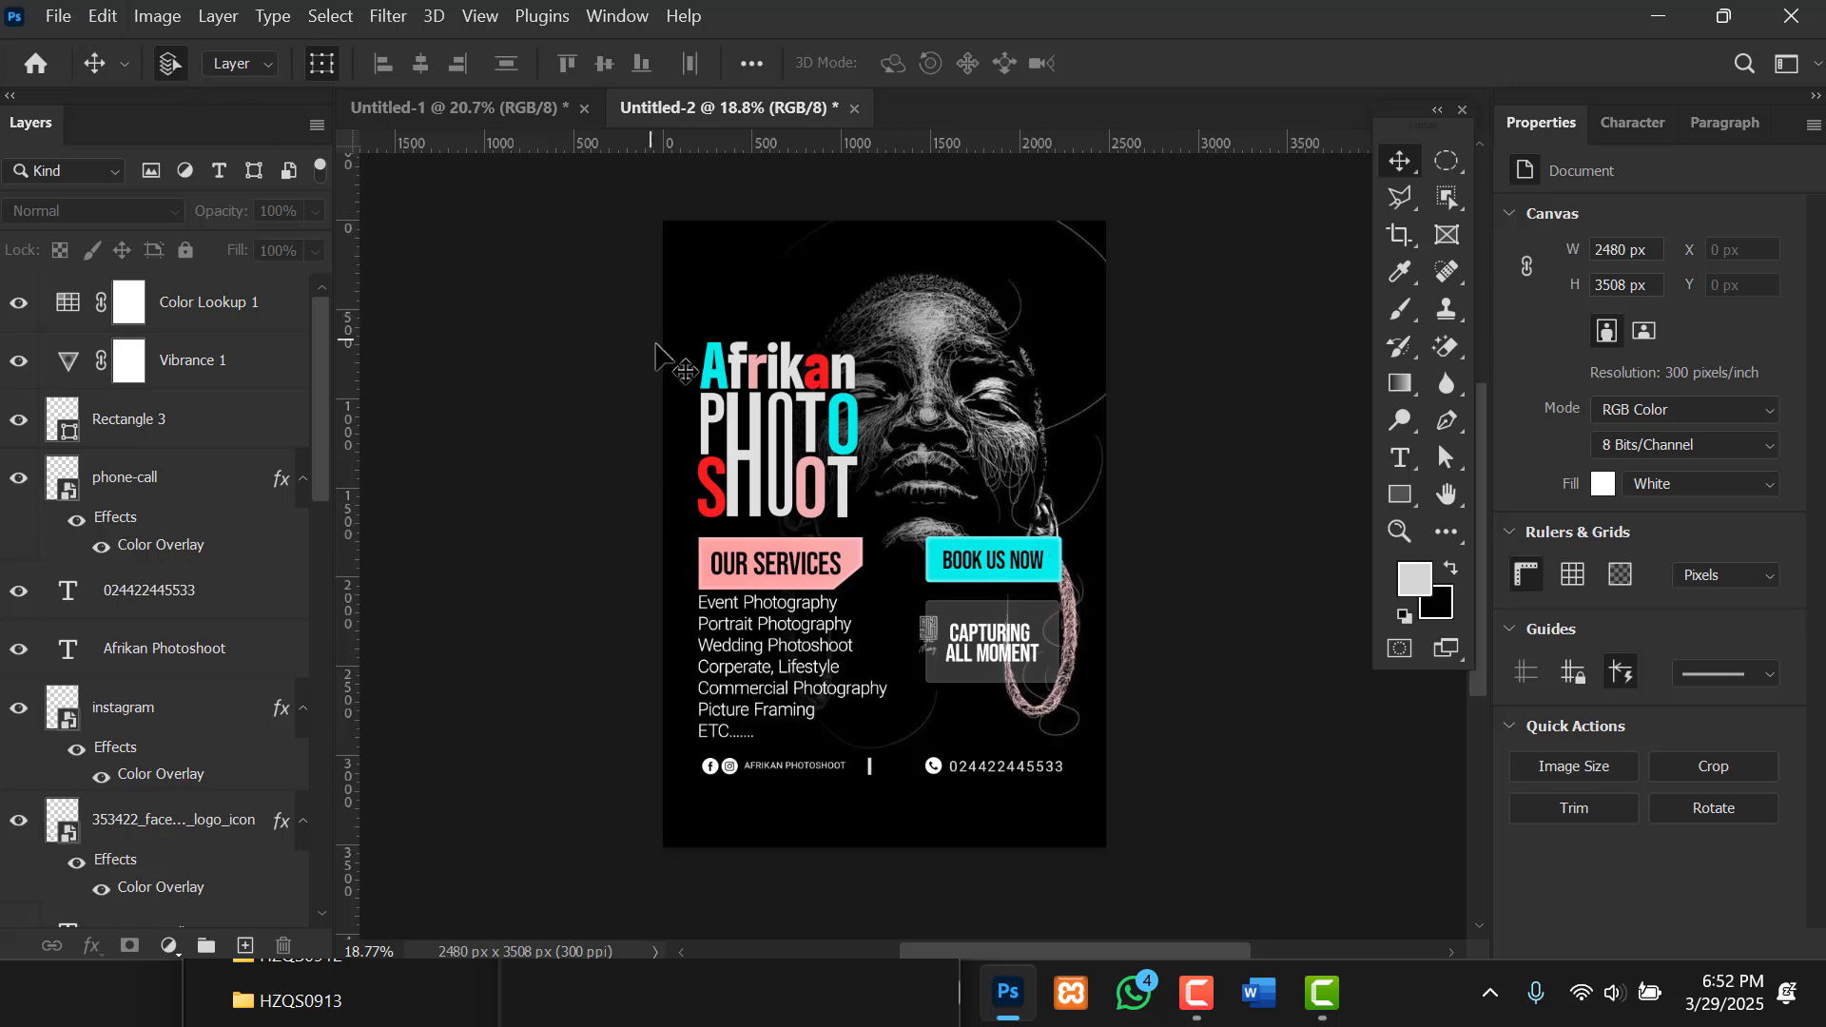
# Save the flyer to the Desktop as a Photoshop PSD file named Afrikan Photoshoot.
pyautogui.click(59, 17)
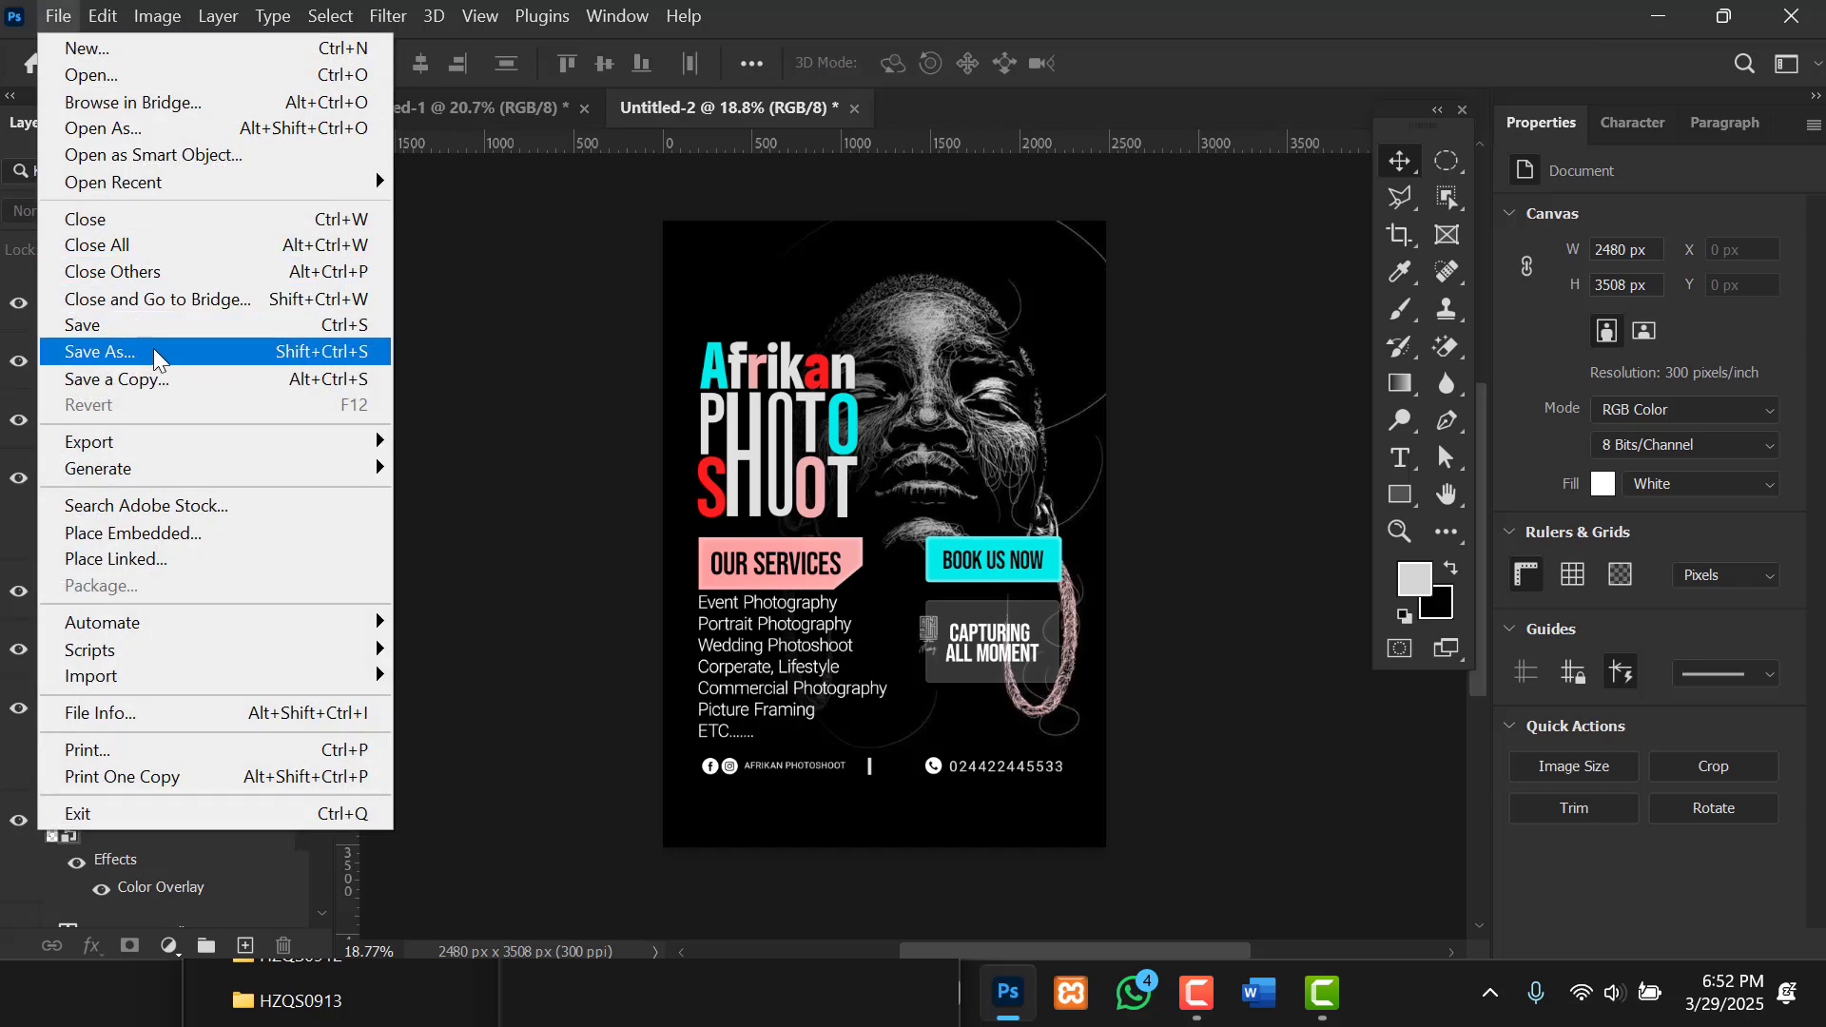
pyautogui.moveTo(183, 445)
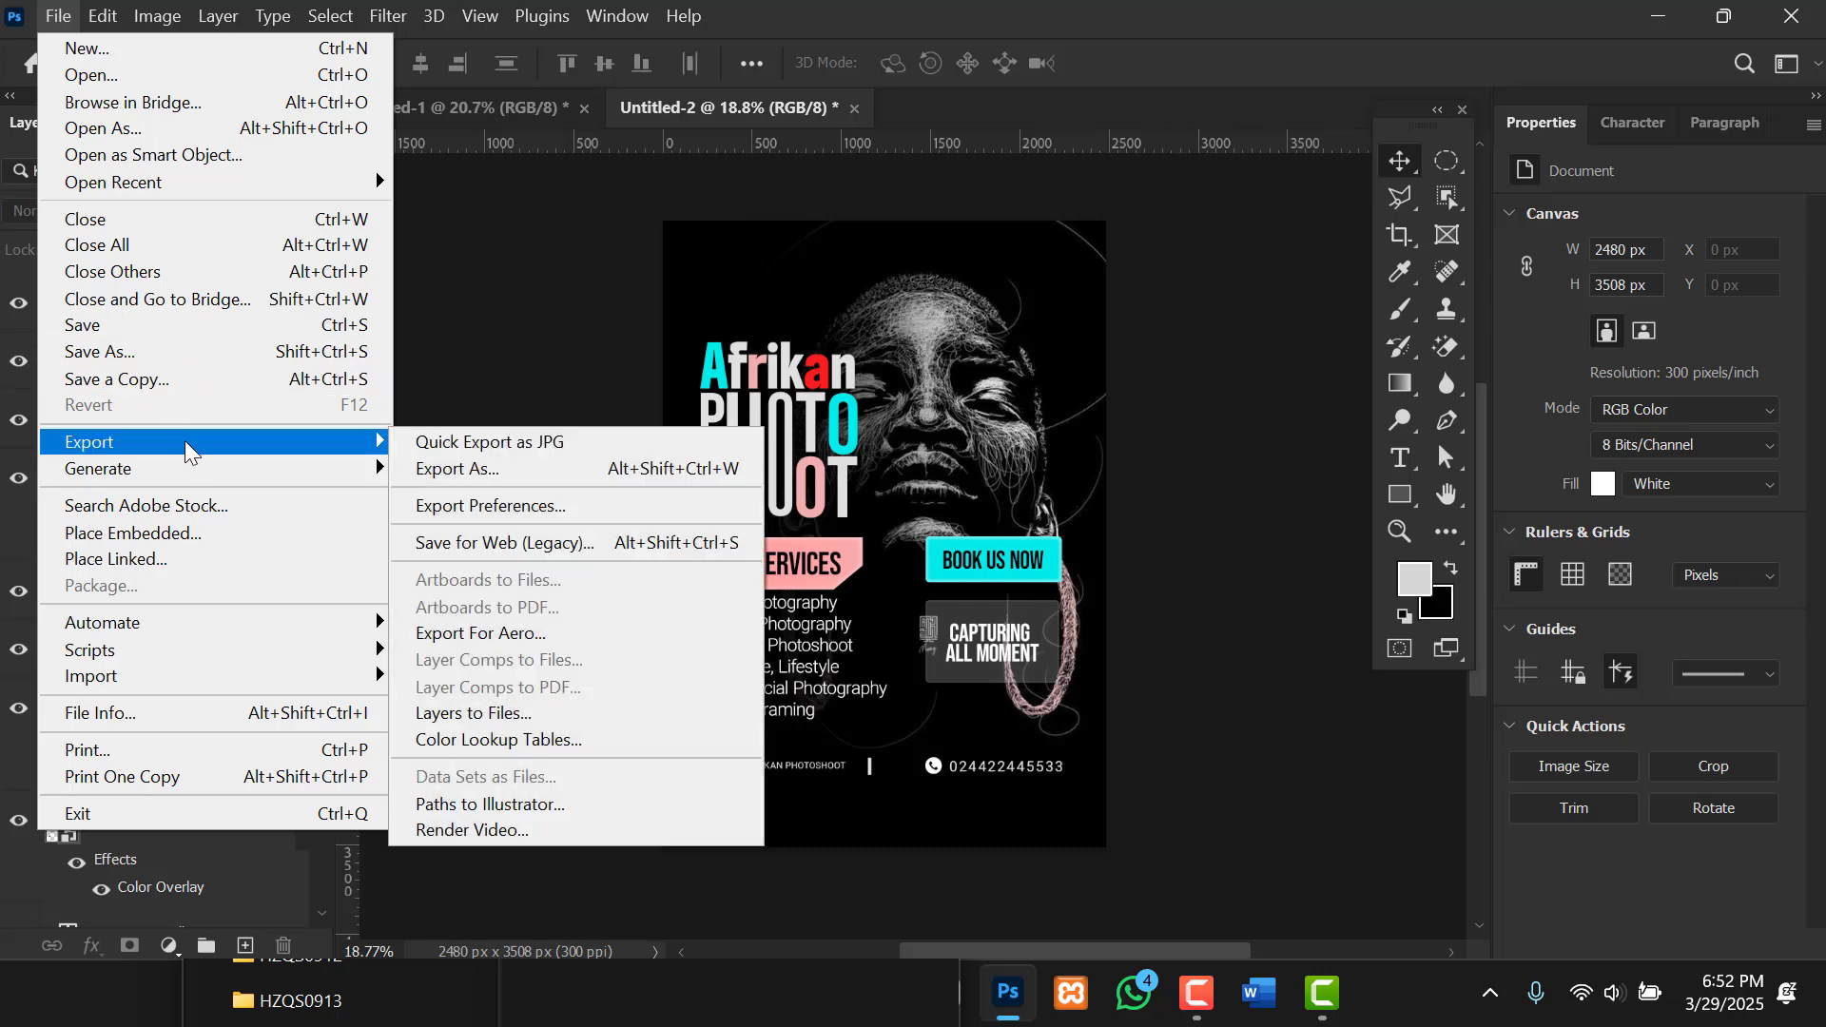
pyautogui.click(139, 354)
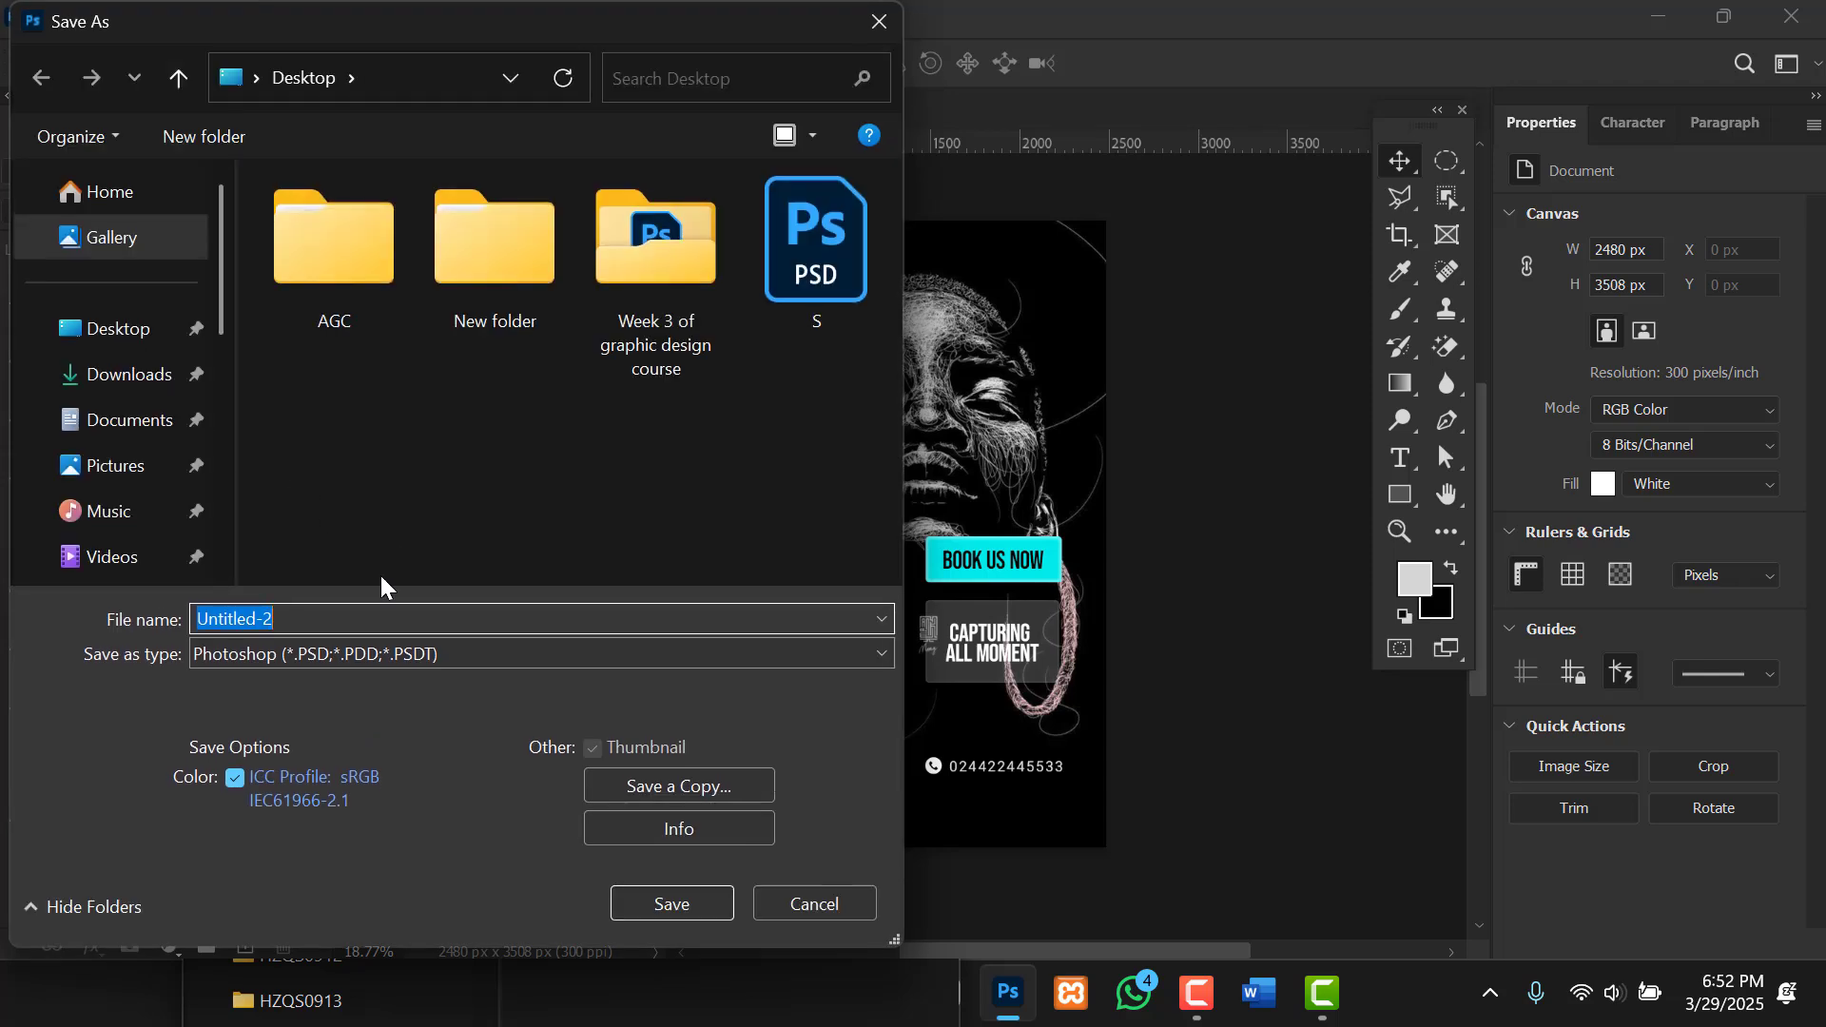
pyautogui.write('A')
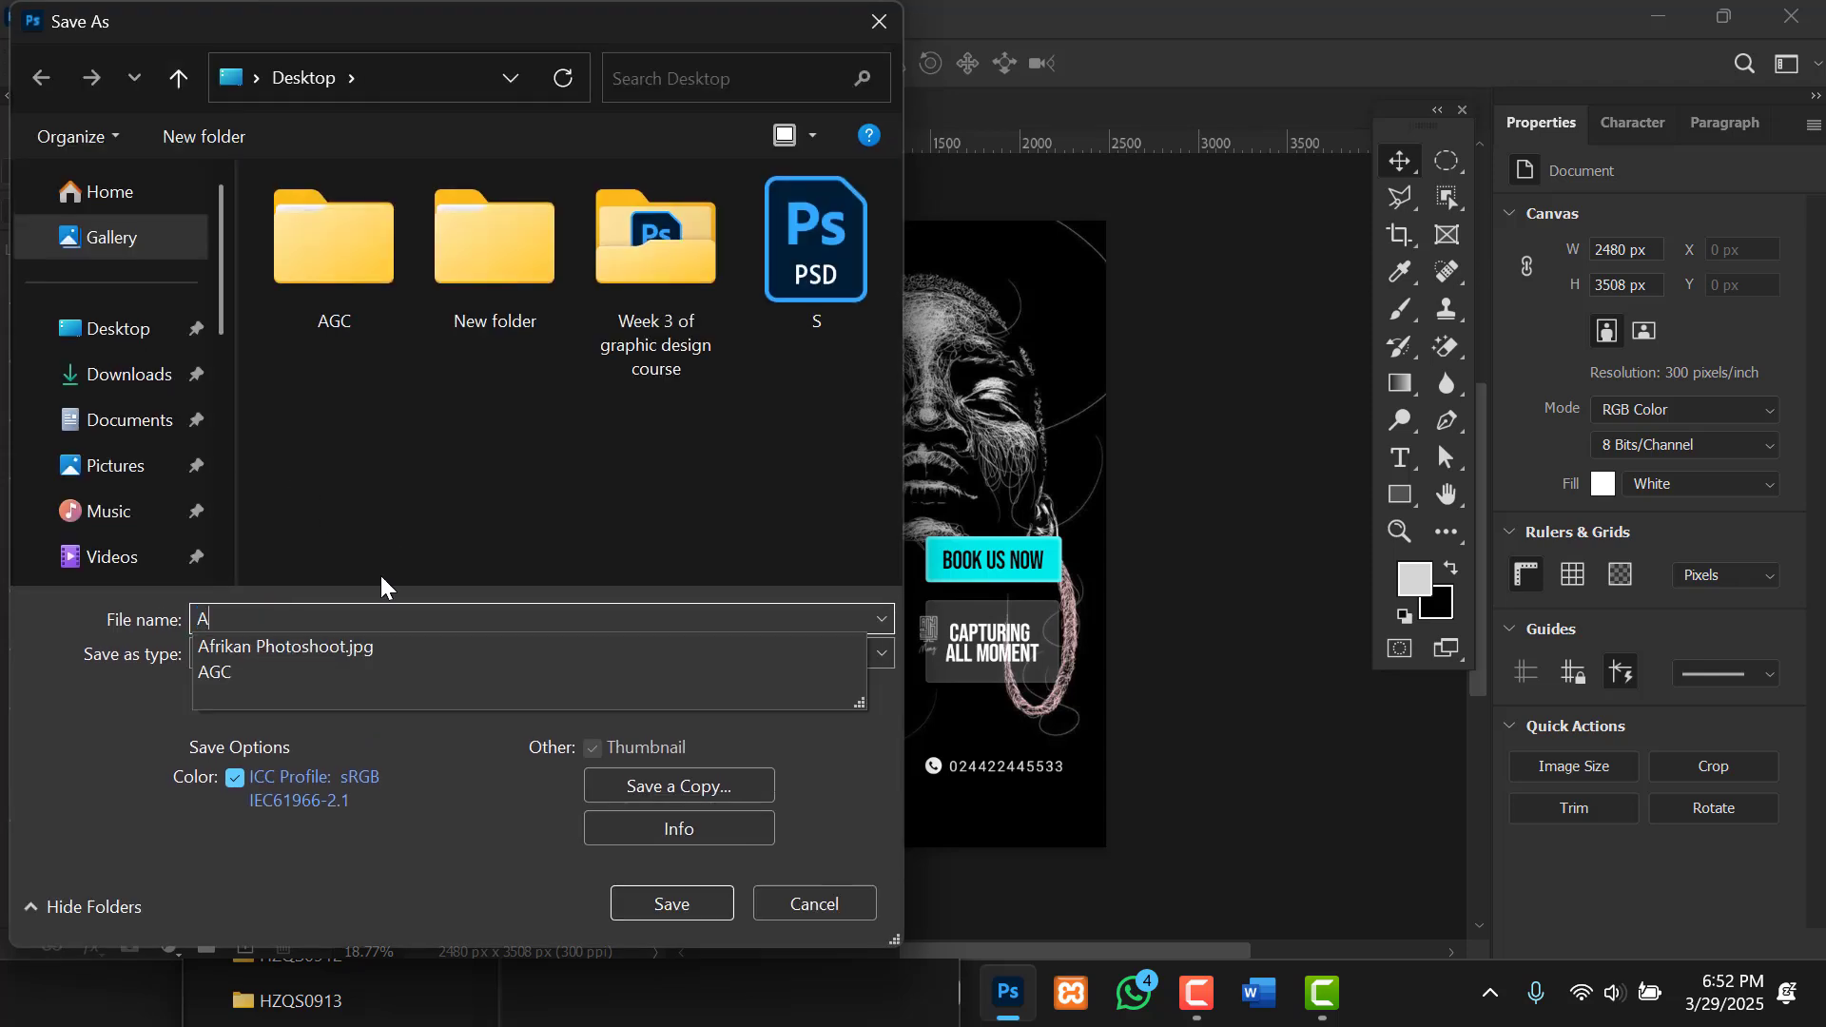
pyautogui.click(356, 647)
pyautogui.click(379, 627)
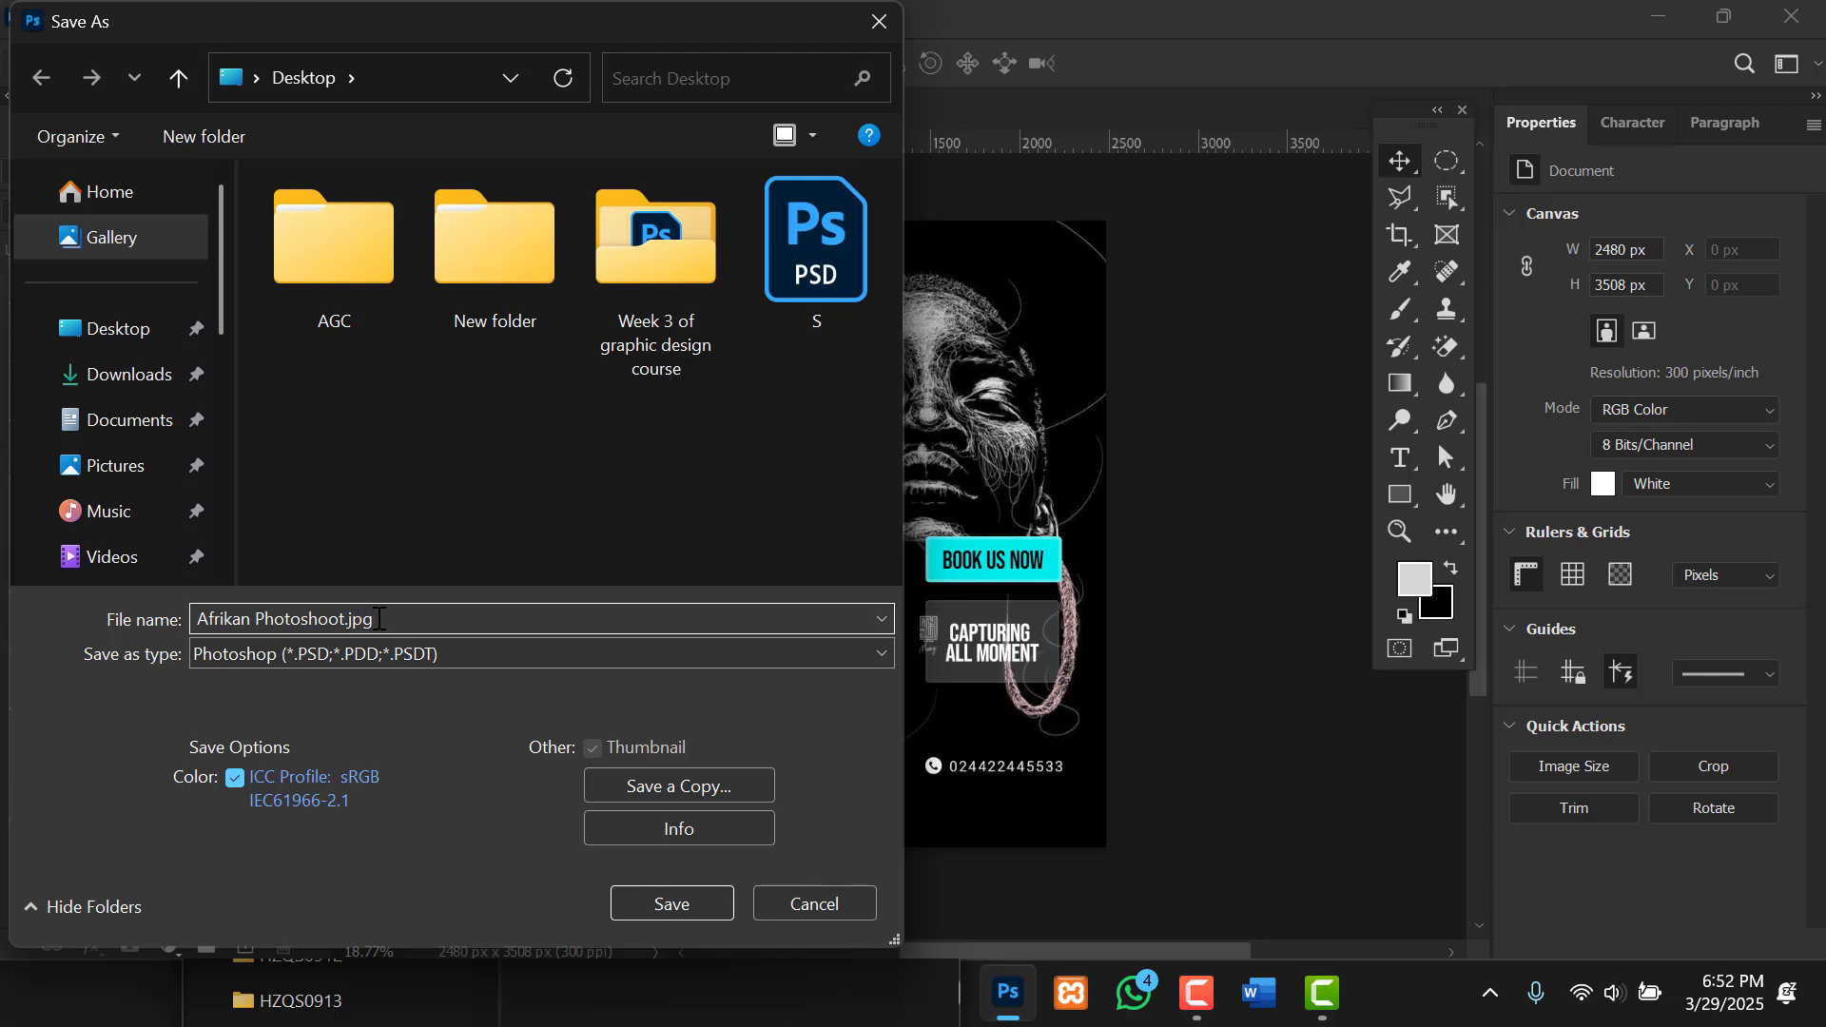
pyautogui.press('BackSpace')
pyautogui.press('BackSpace')
pyautogui.press('BackSpace')
pyautogui.press('BackSpace')
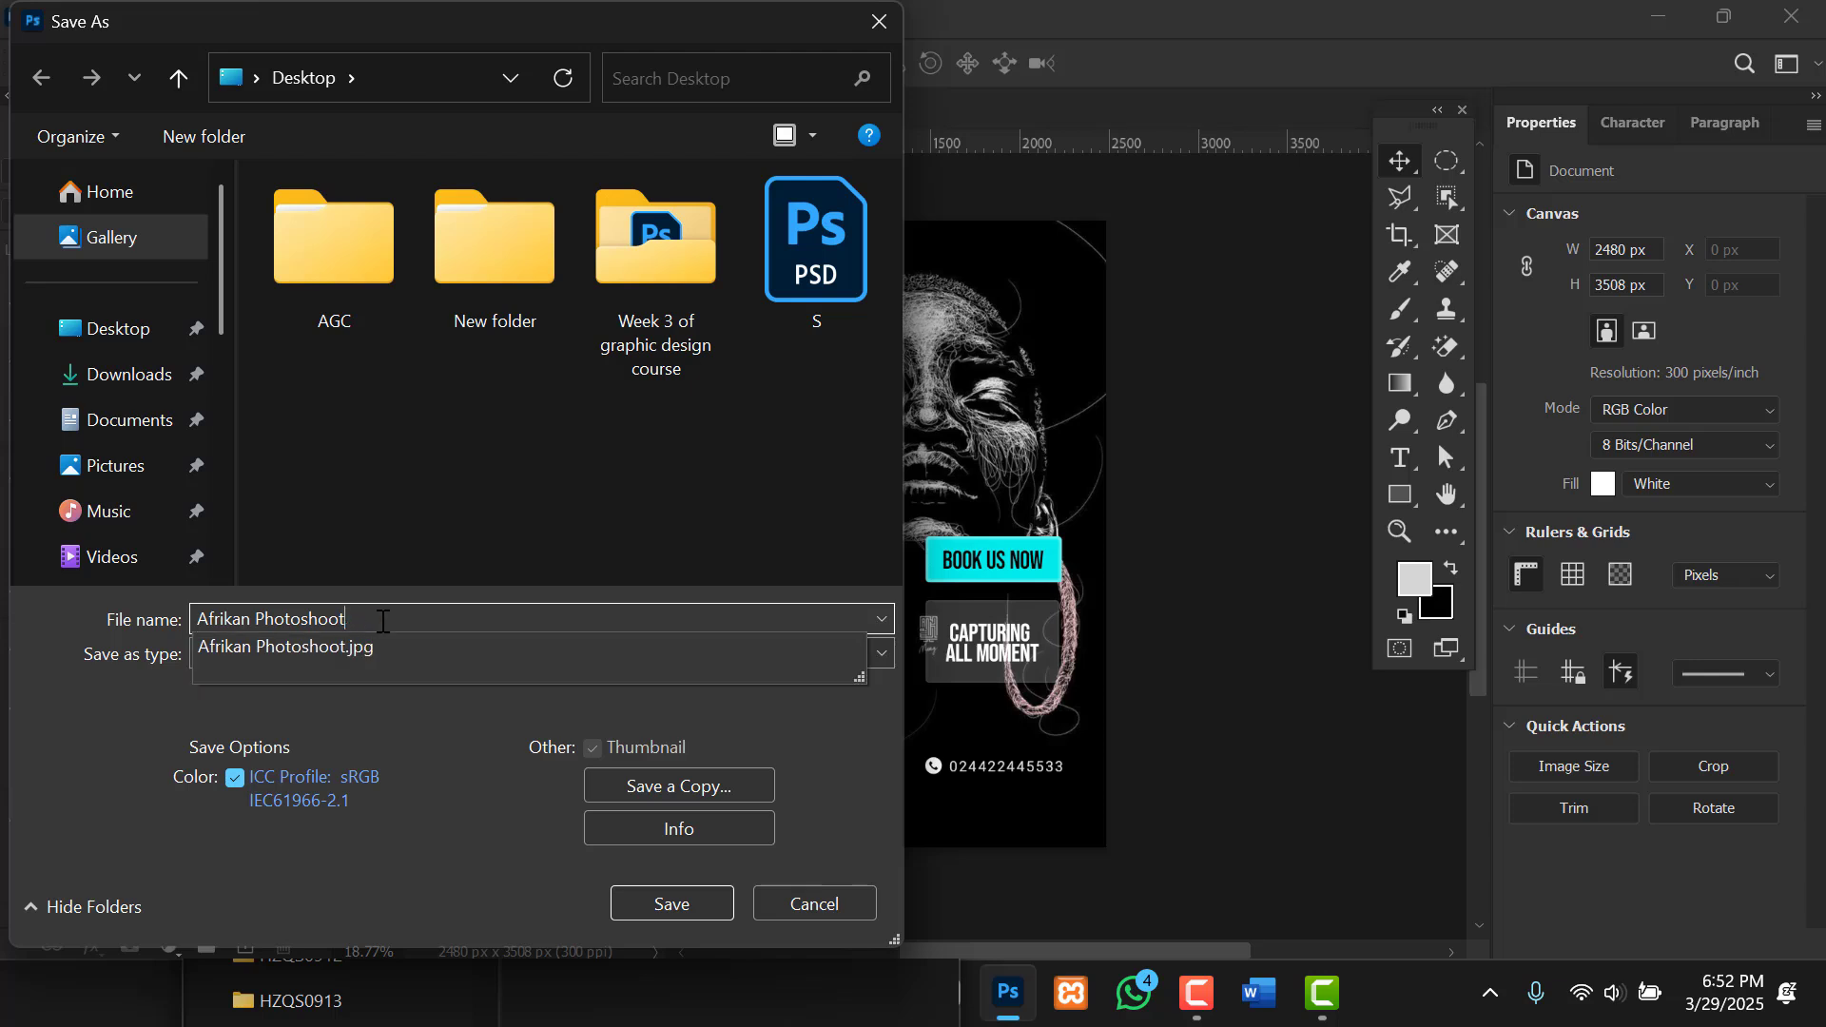
pyautogui.click(486, 568)
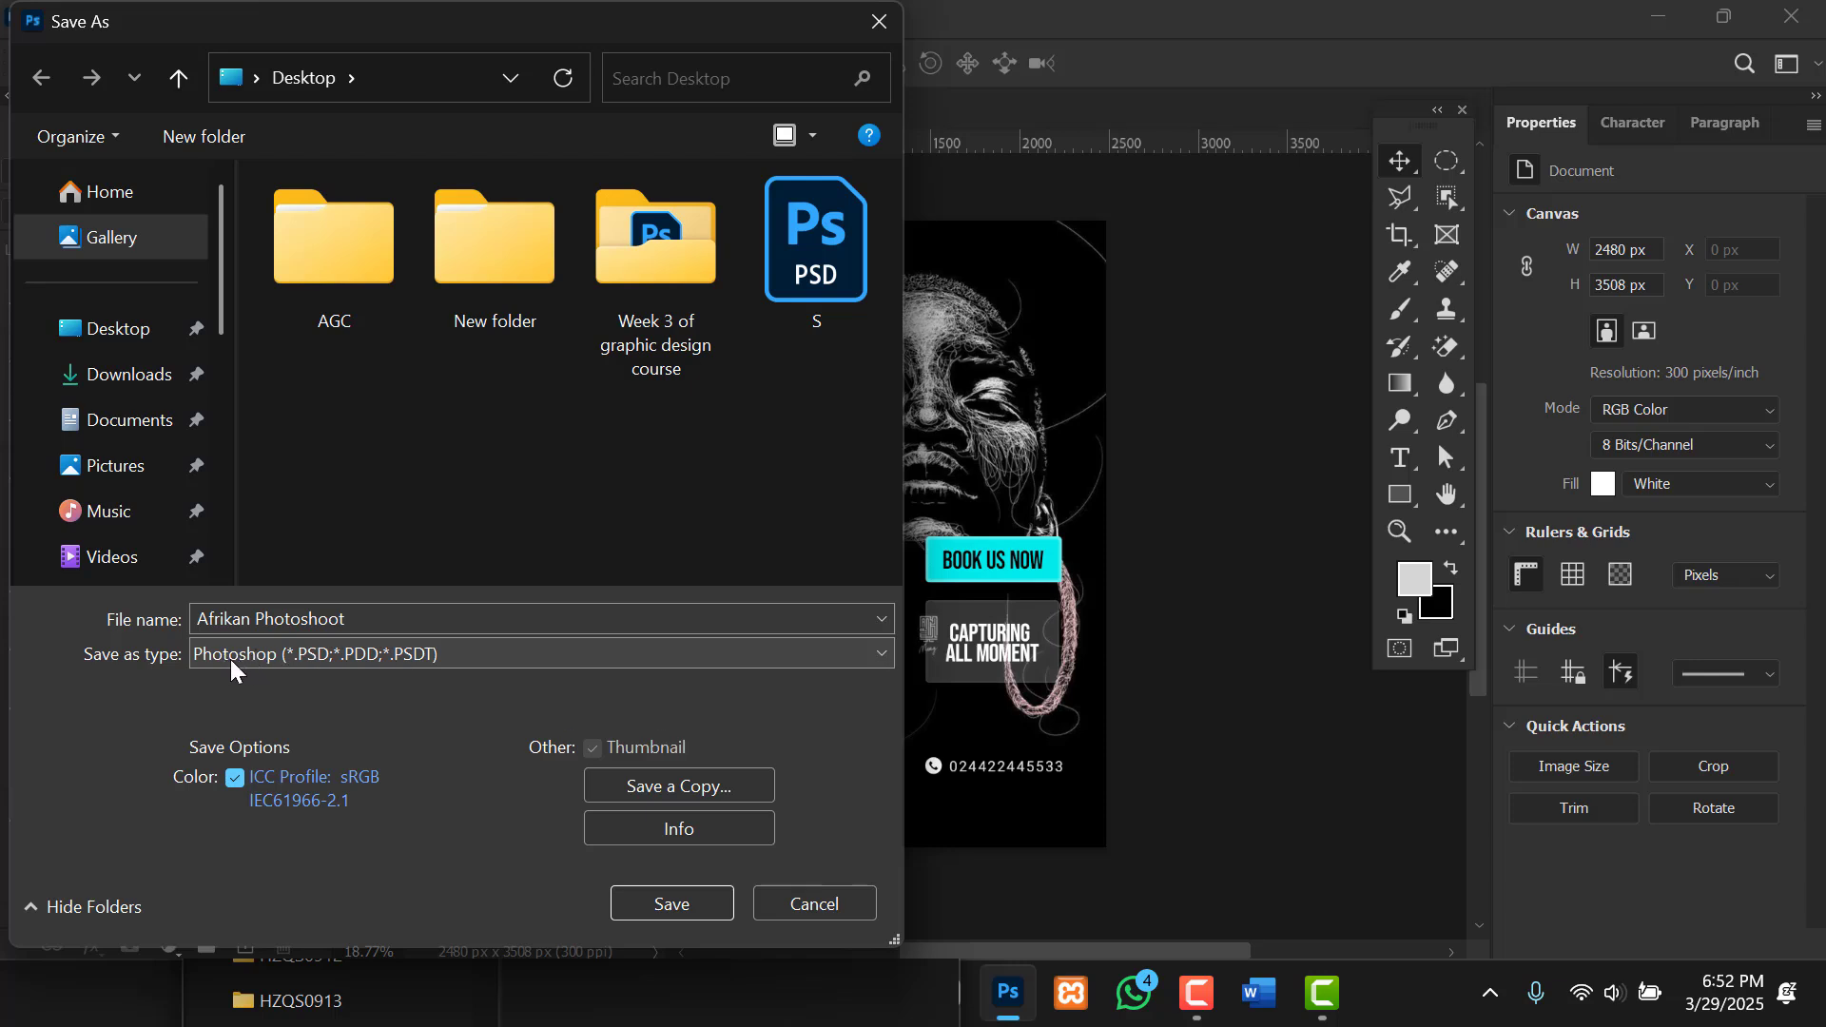
pyautogui.click(652, 902)
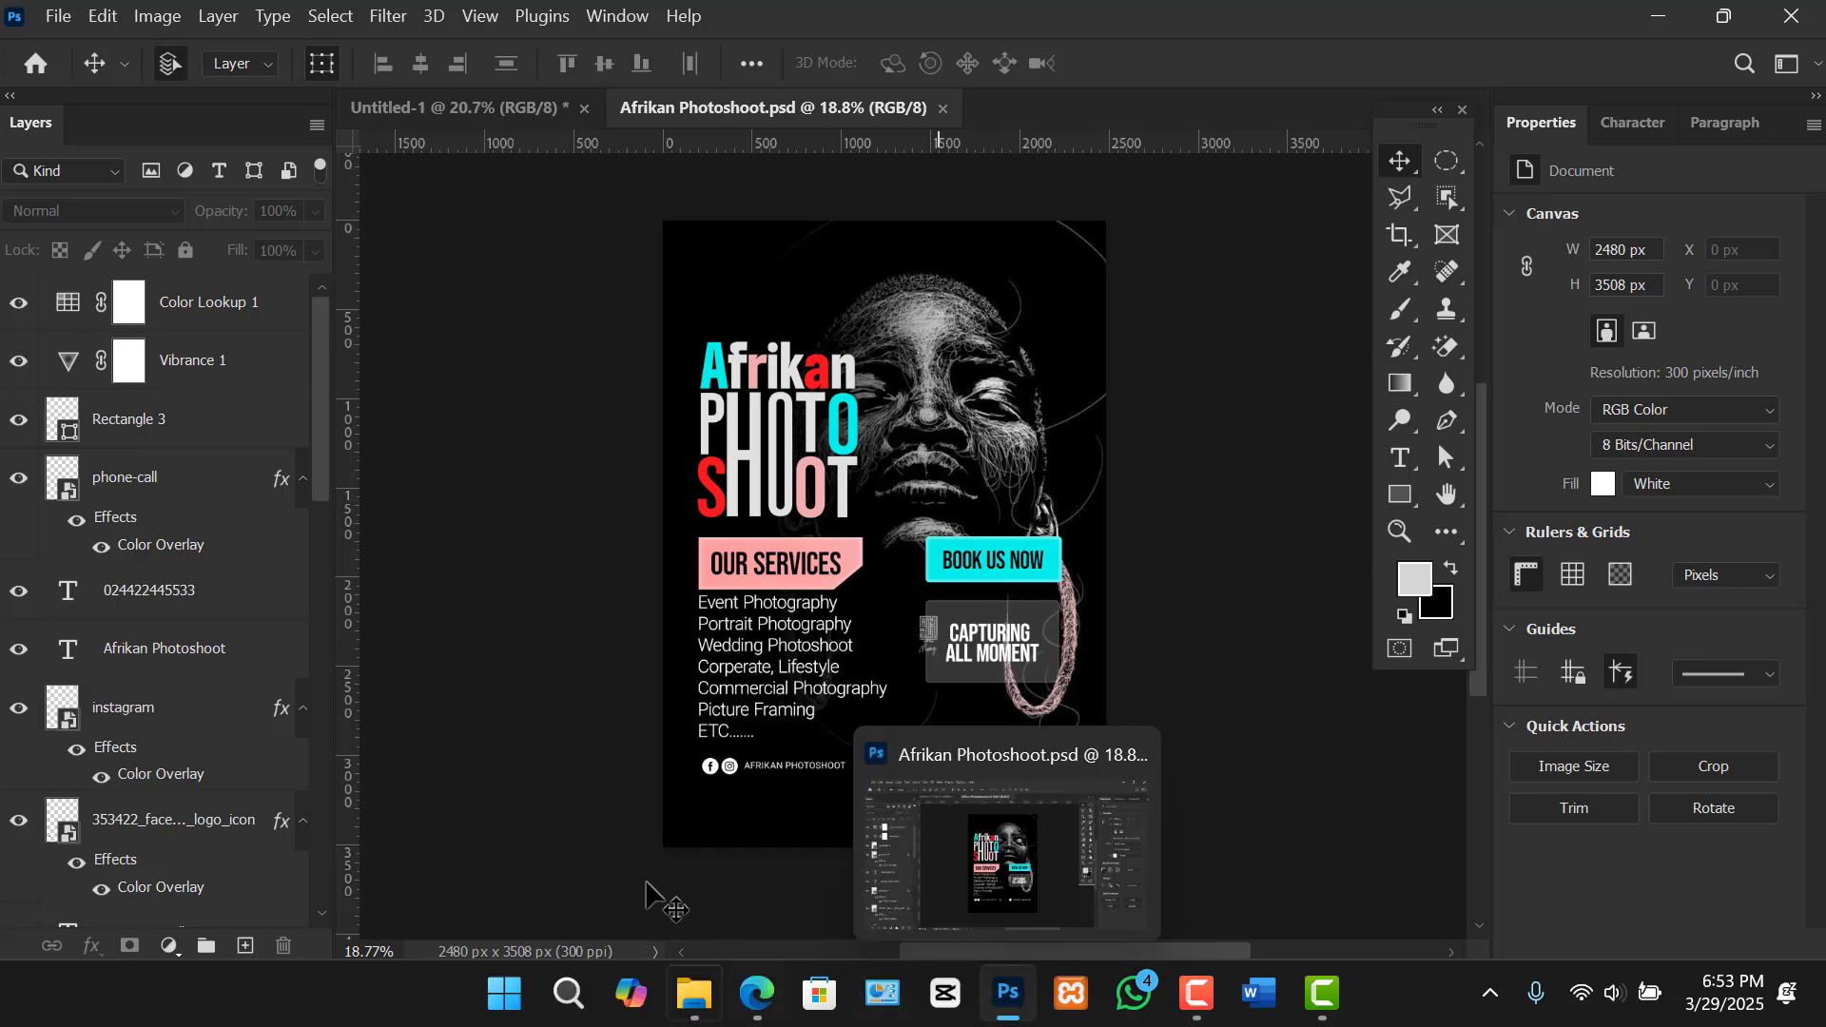
# Switch to File Explorer, examine the Afrikan Photoshoot JPG and PSD files in the Desktop folder, and return to Photoshop.
pyautogui.click(694, 994)
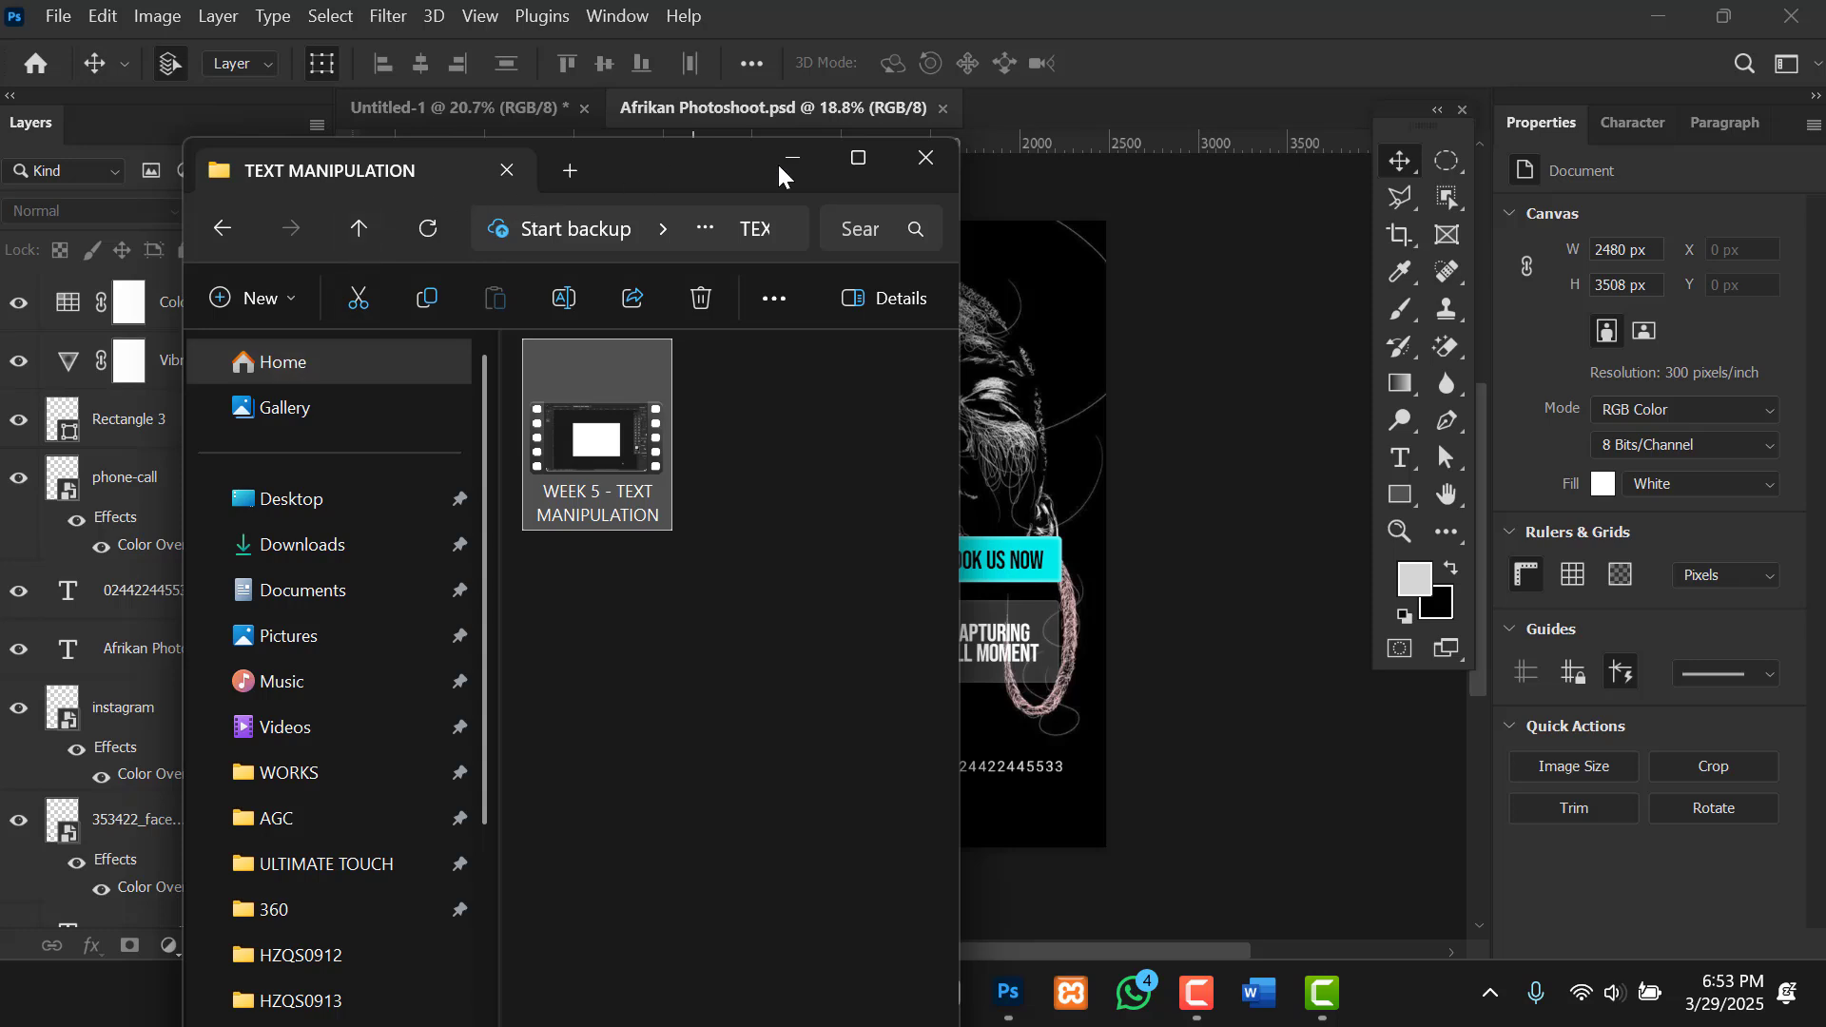
pyautogui.click(295, 513)
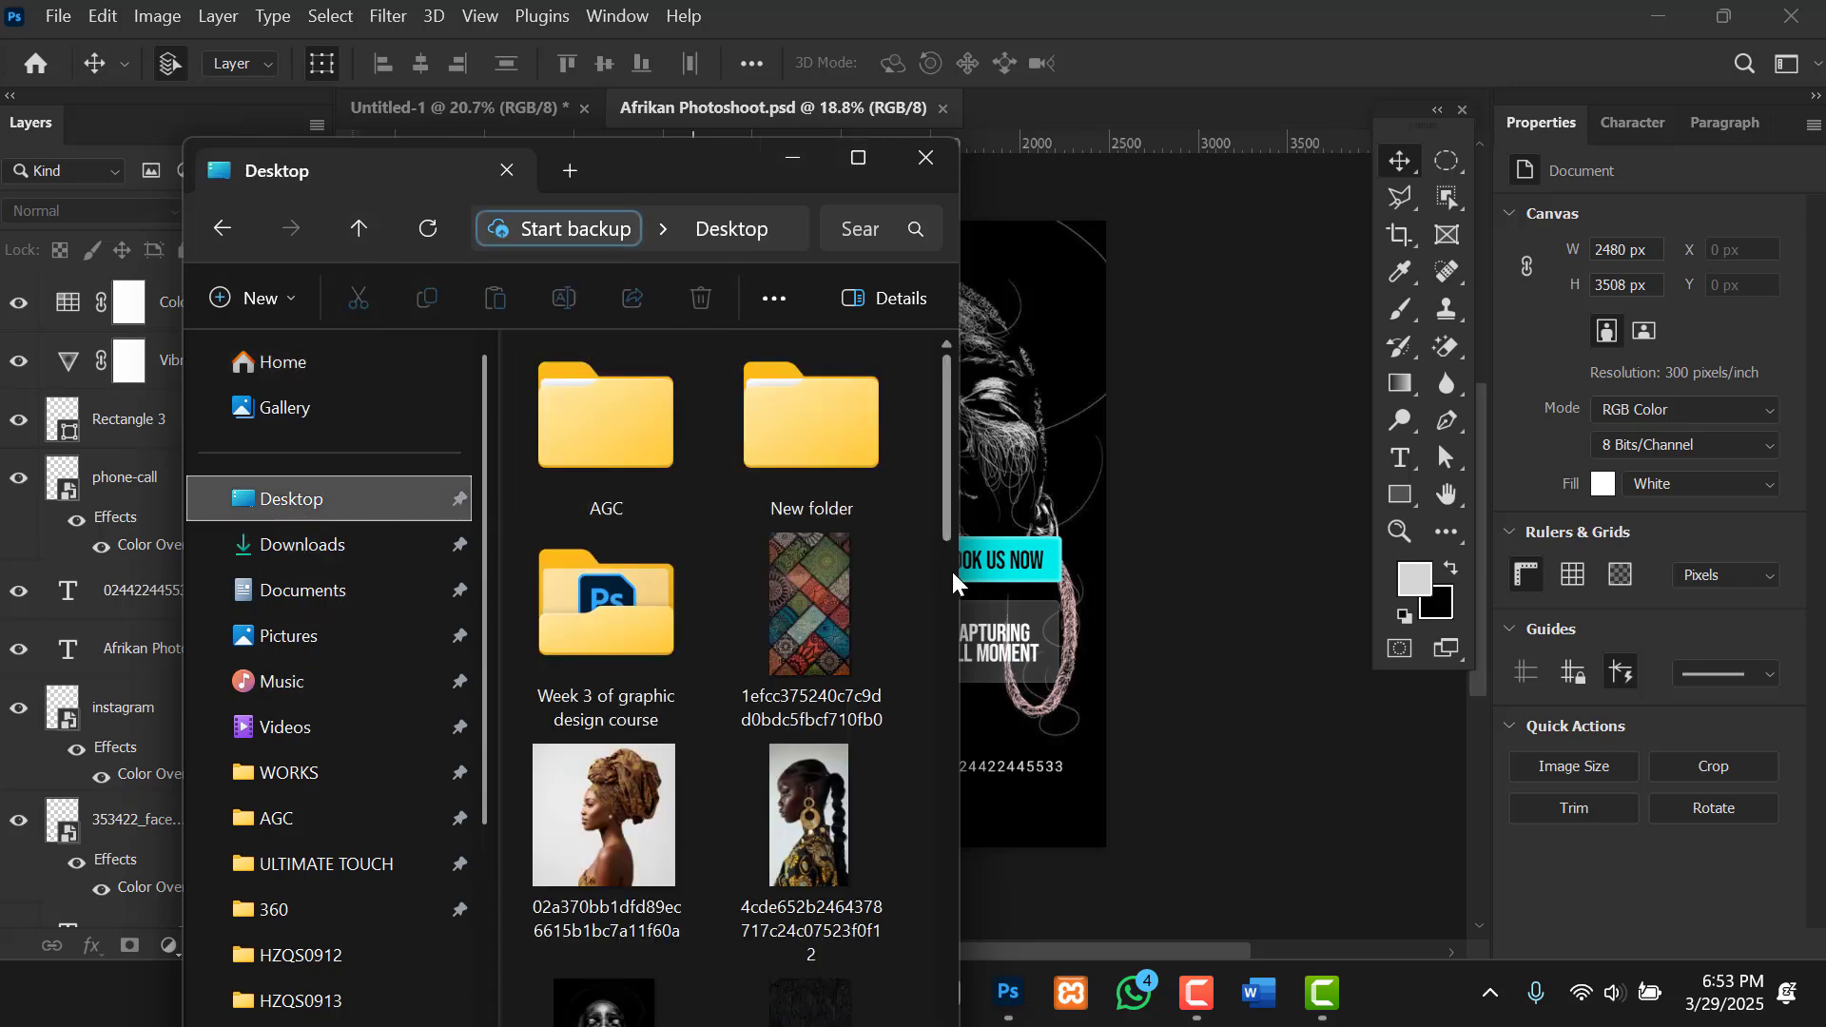
pyautogui.moveTo(959, 570); pyautogui.dragTo(1341, 539)
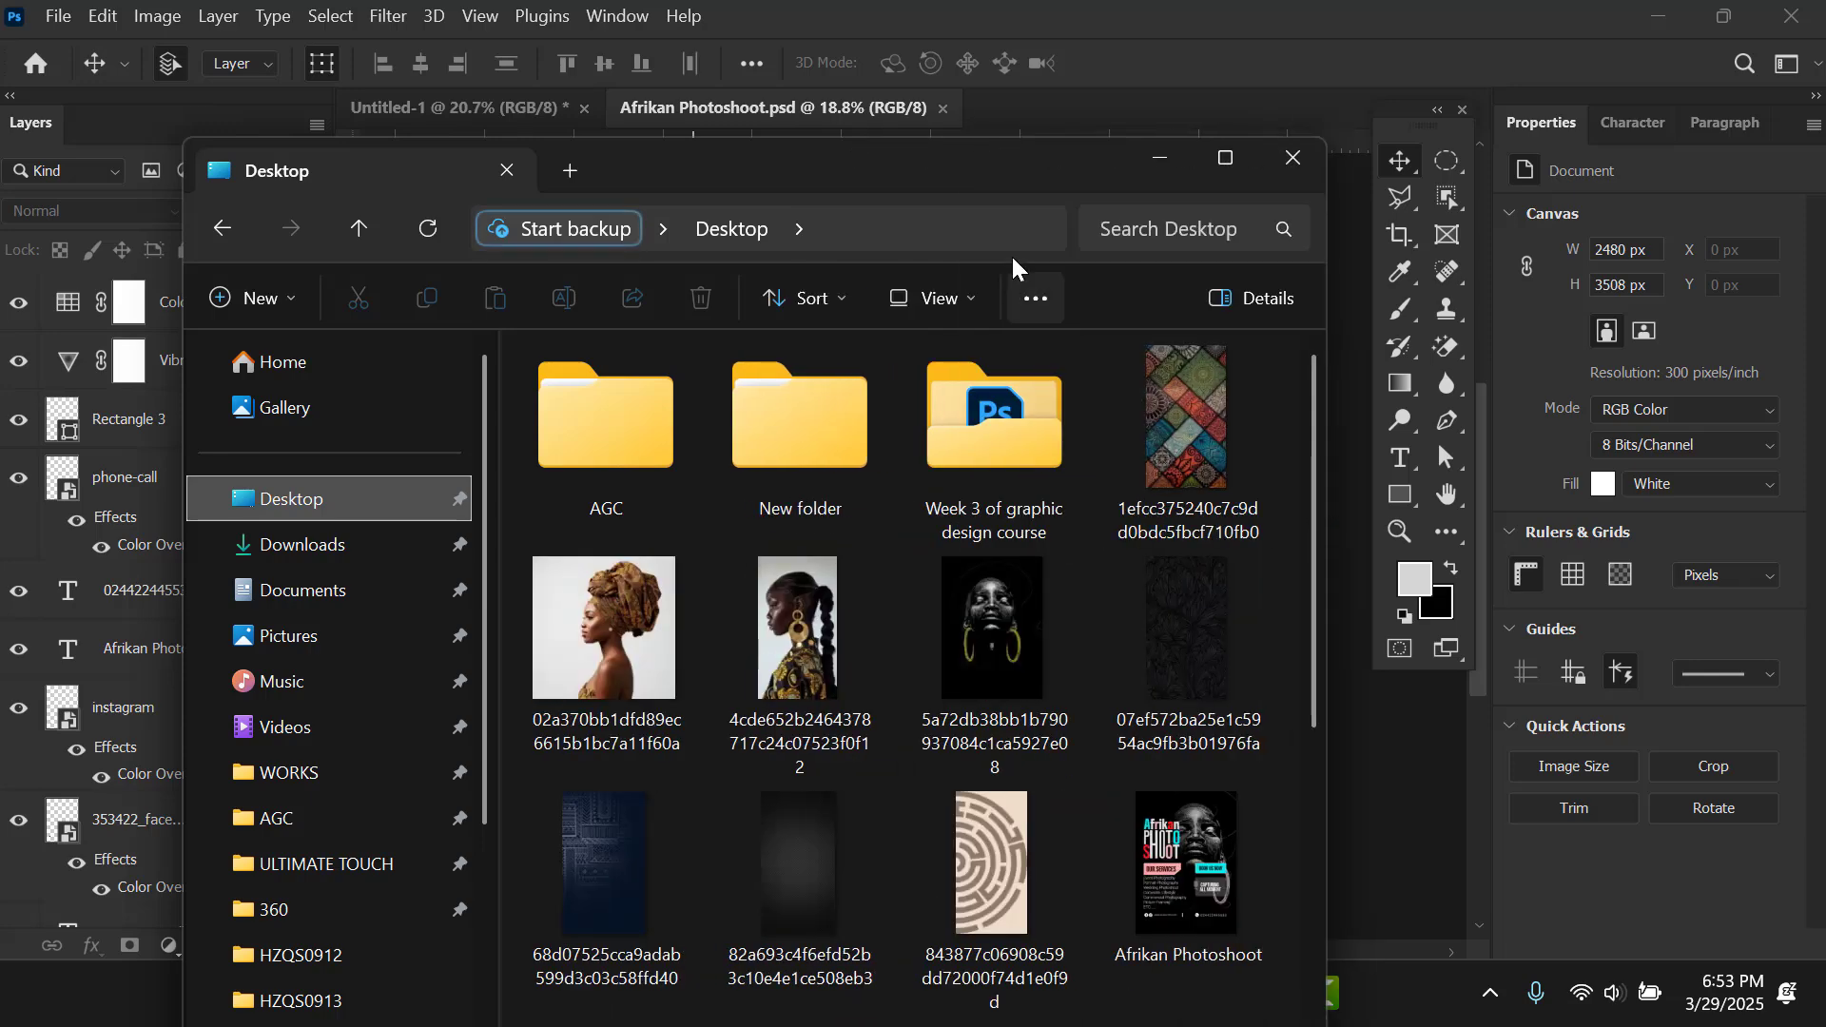
pyautogui.moveTo(901, 173); pyautogui.dragTo(916, 57)
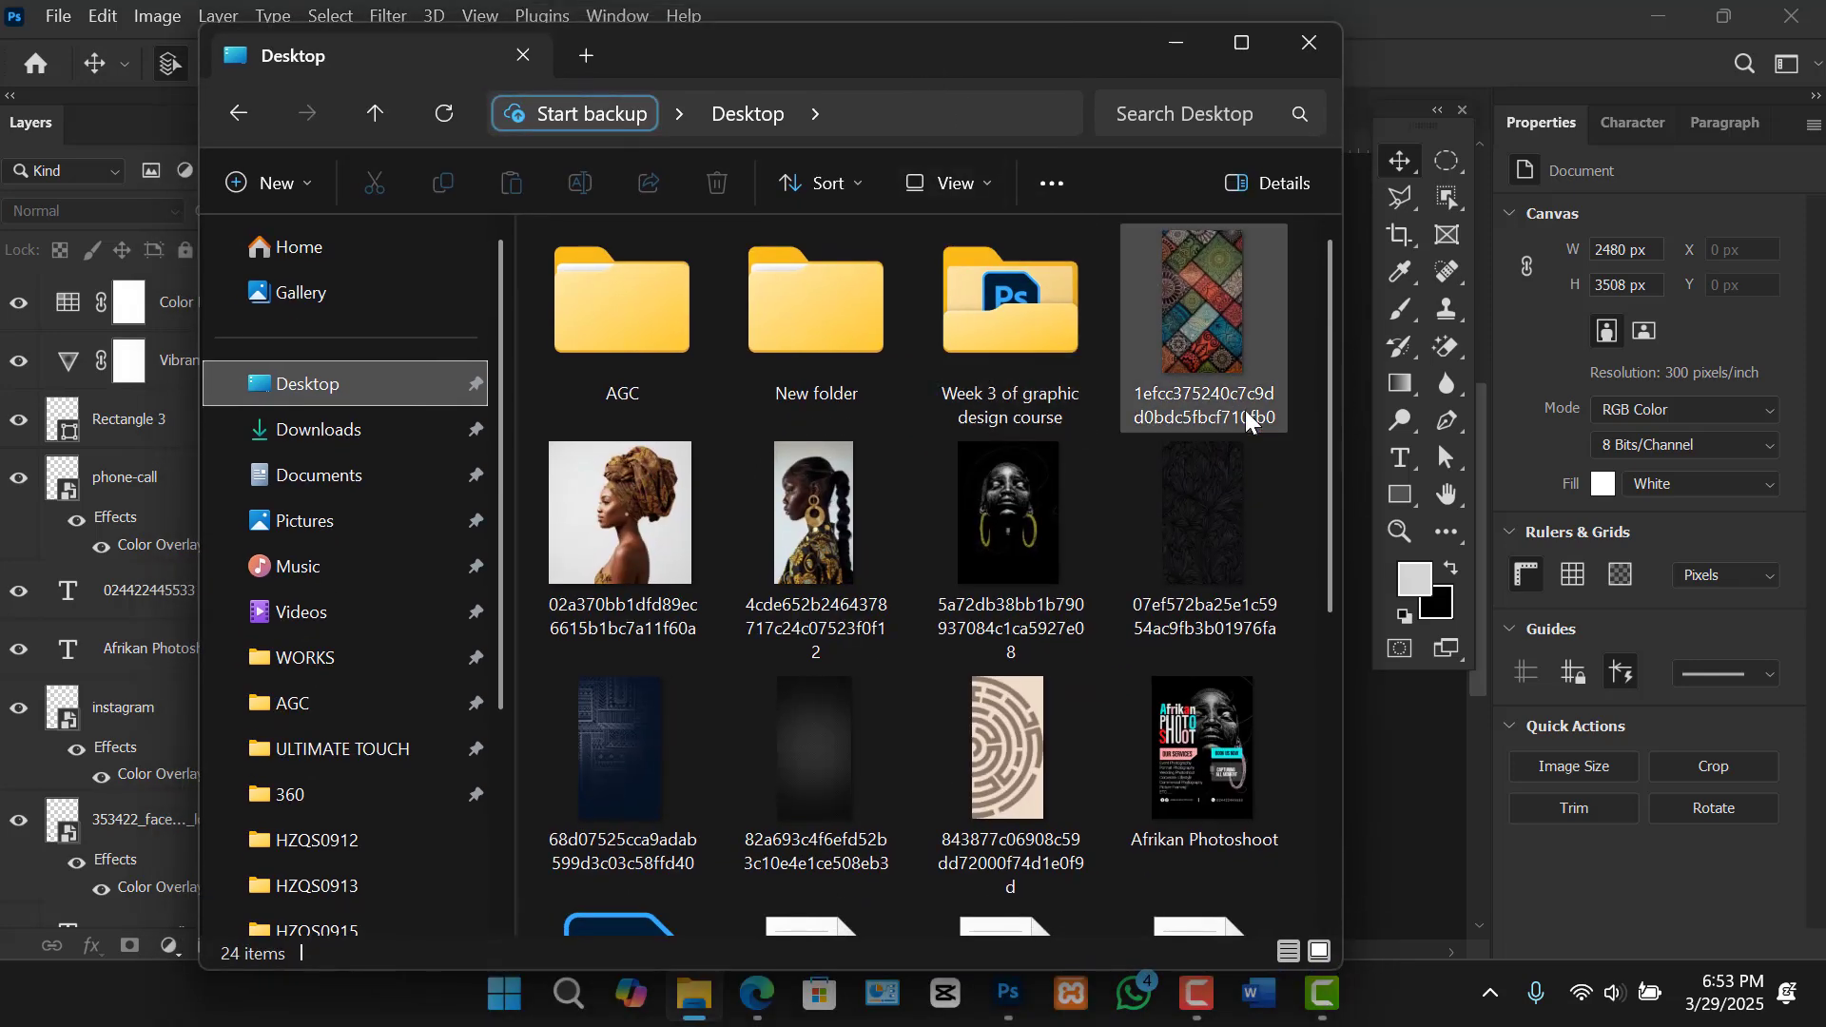
pyautogui.moveTo(1333, 428); pyautogui.dragTo(1333, 552)
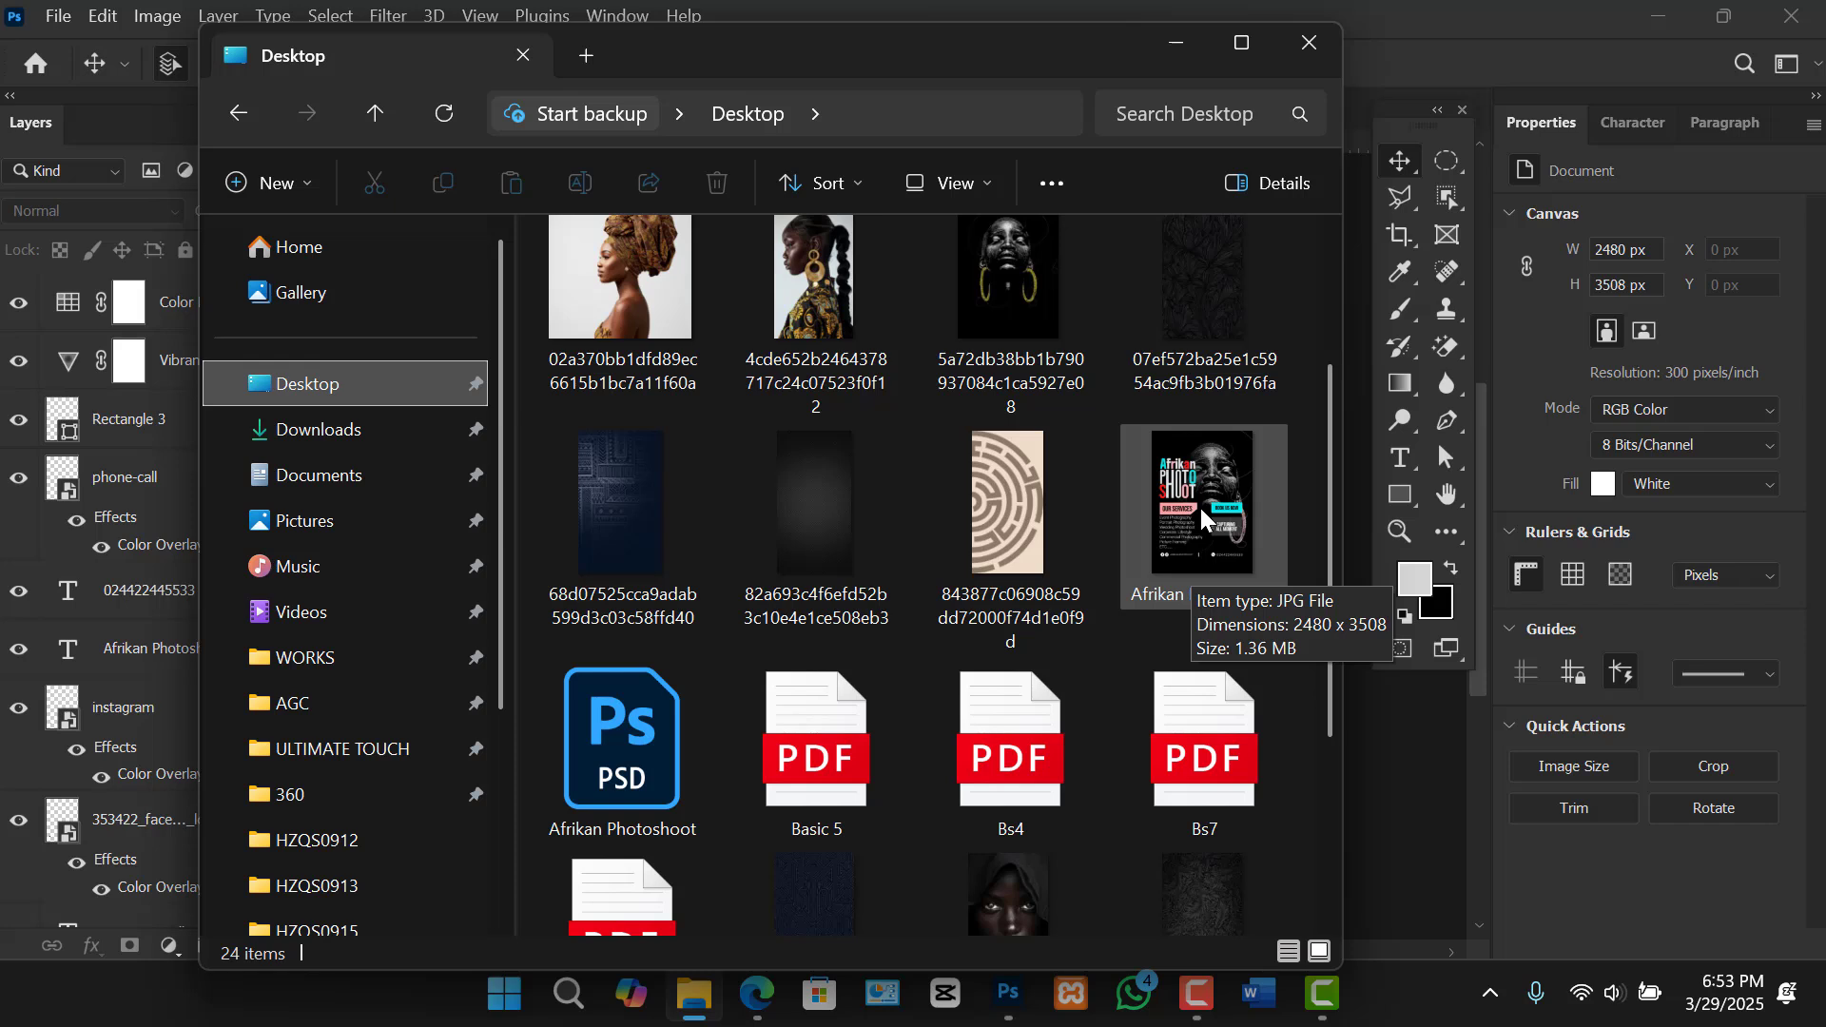
pyautogui.scroll(-2, 1335, 601)
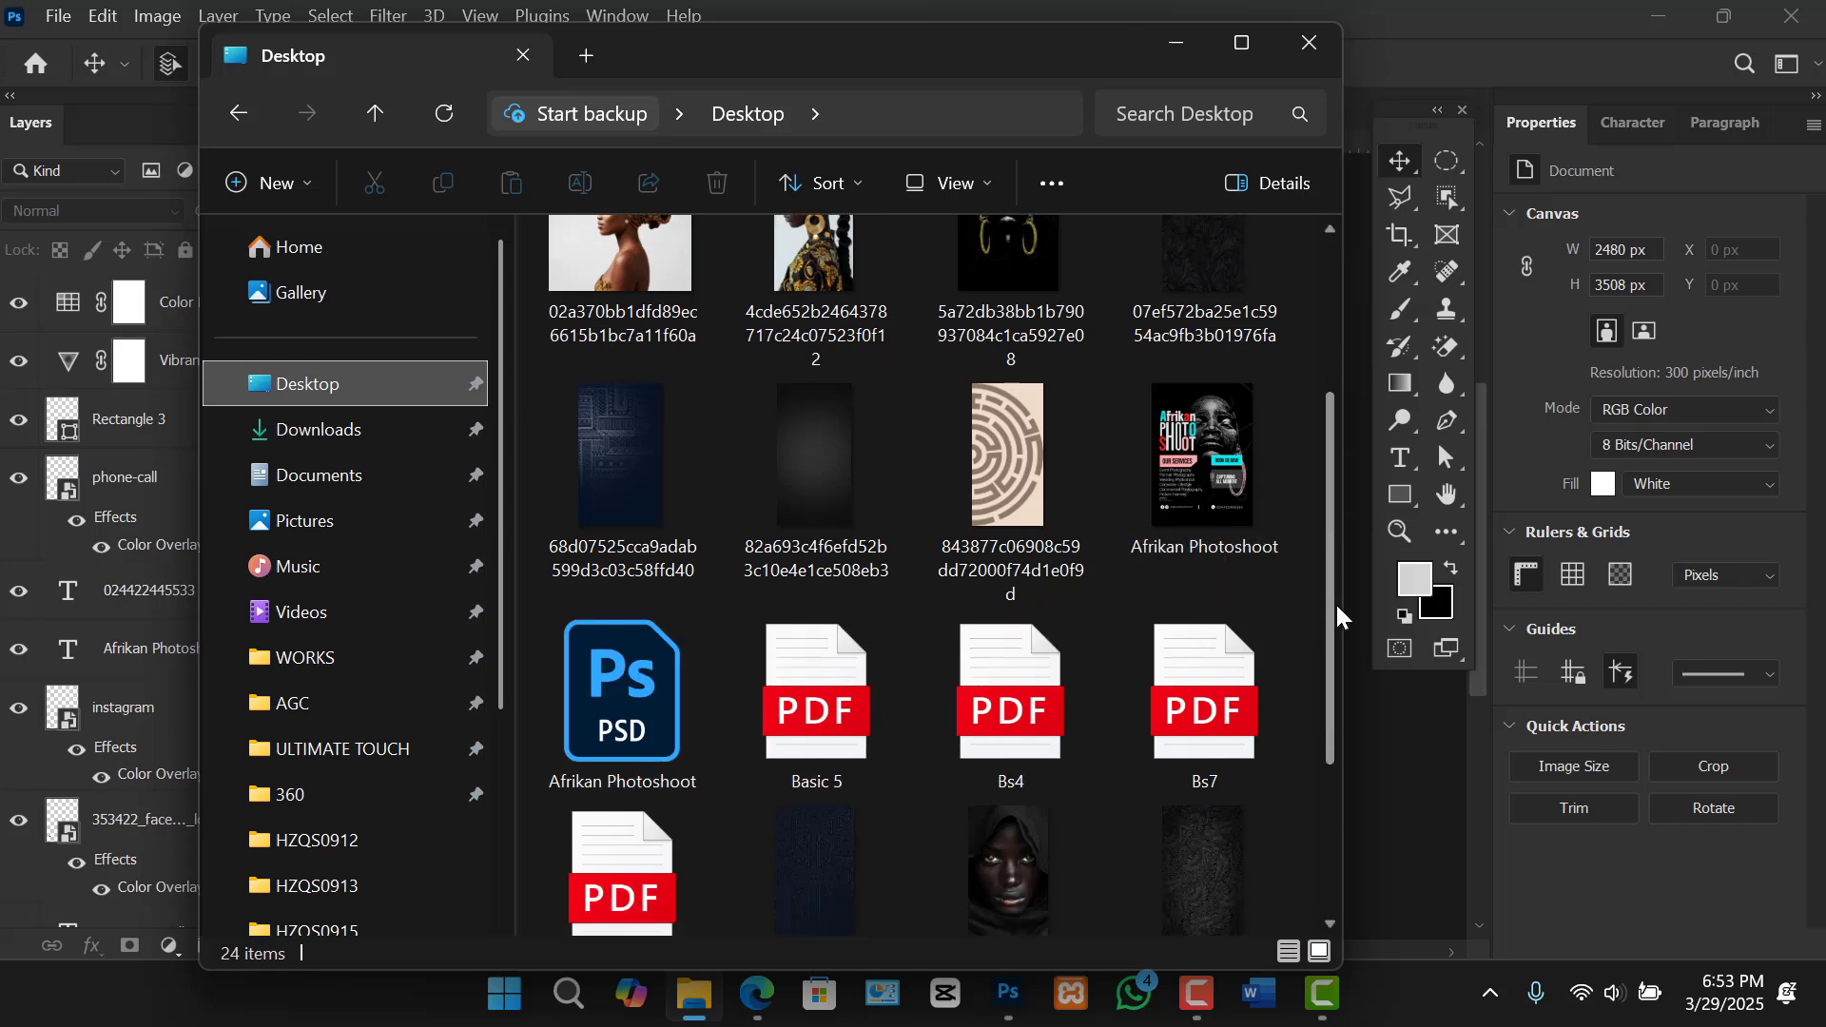
pyautogui.moveTo(1332, 653); pyautogui.dragTo(1337, 625)
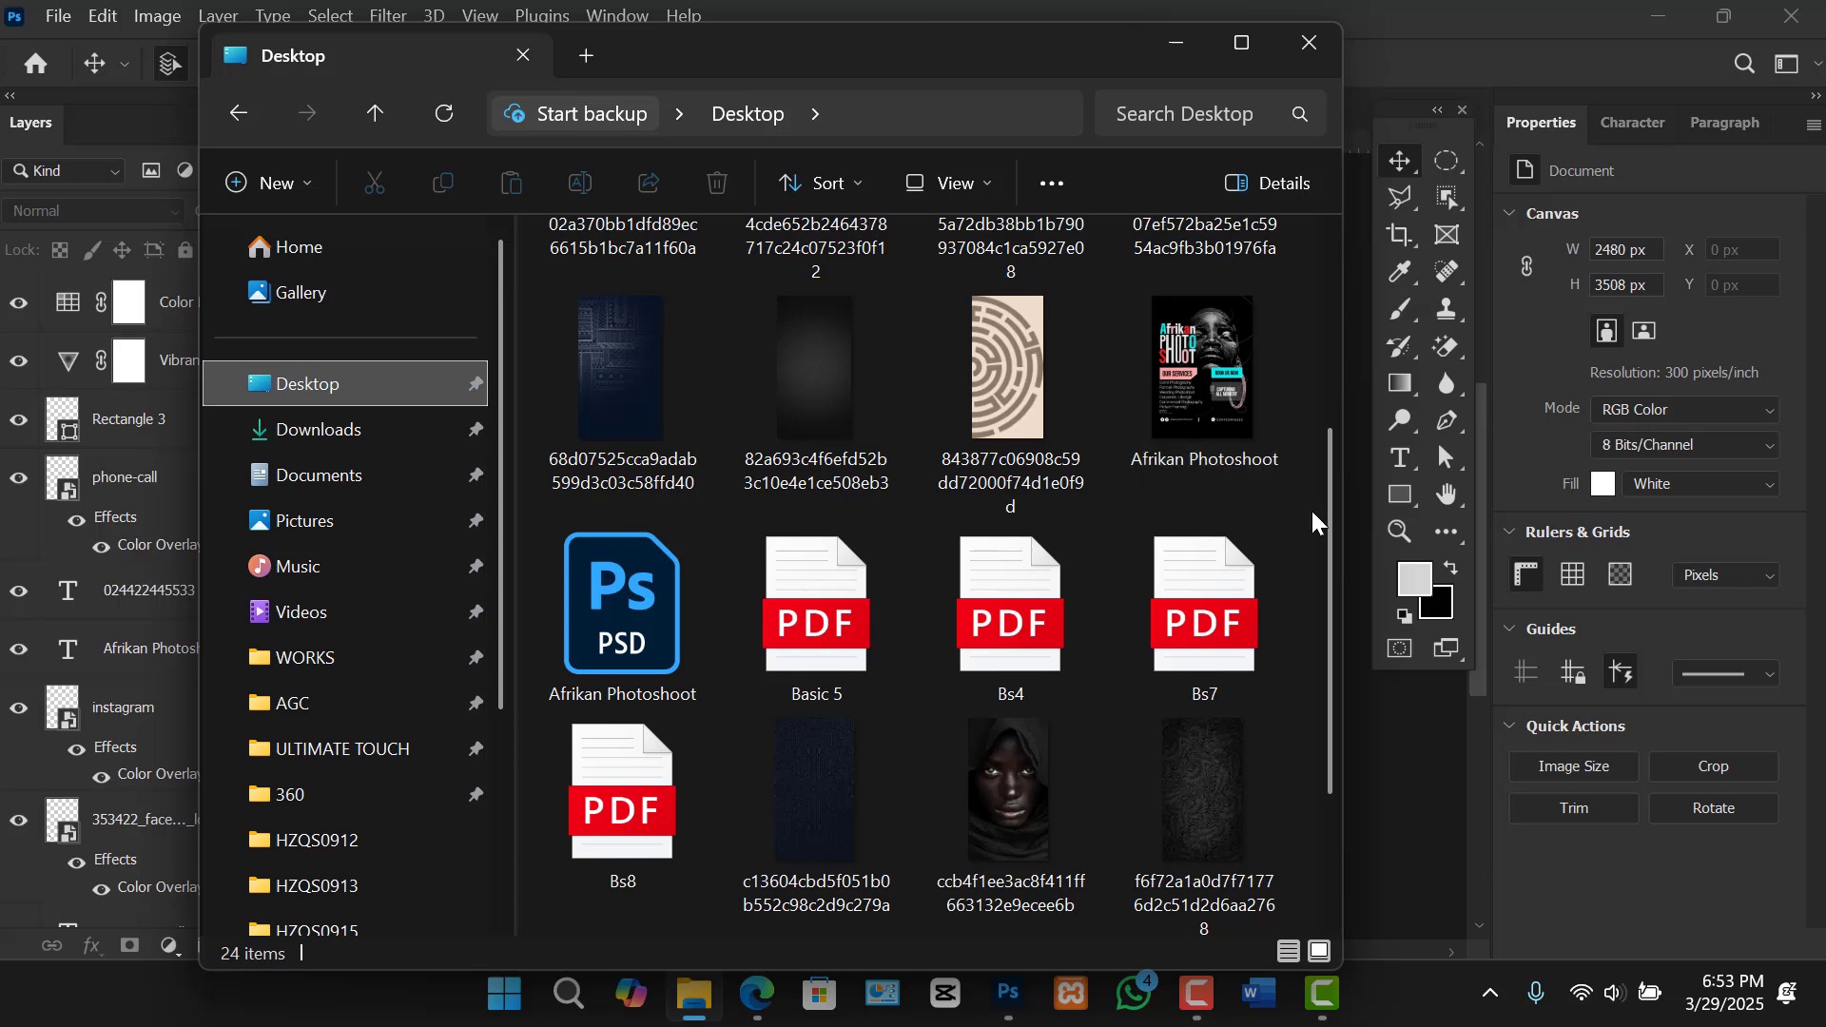
pyautogui.moveTo(1327, 539); pyautogui.dragTo(1326, 515)
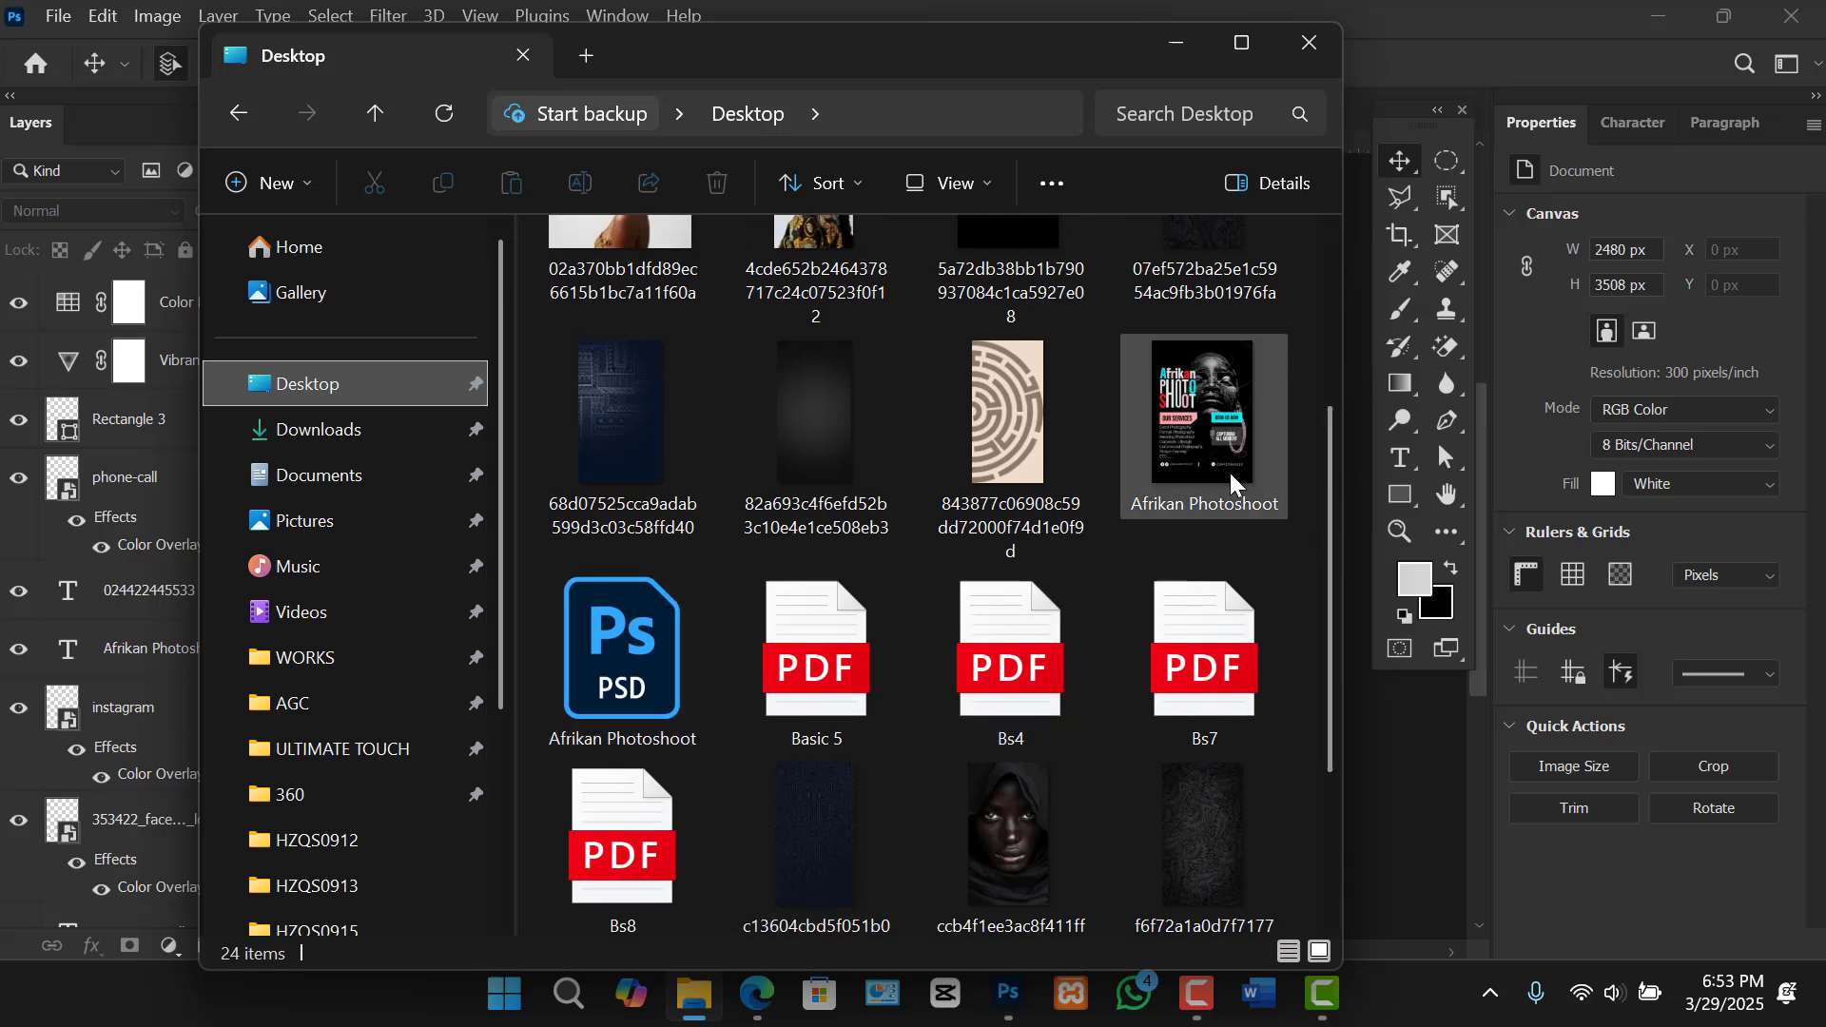
pyautogui.moveTo(1263, 430)
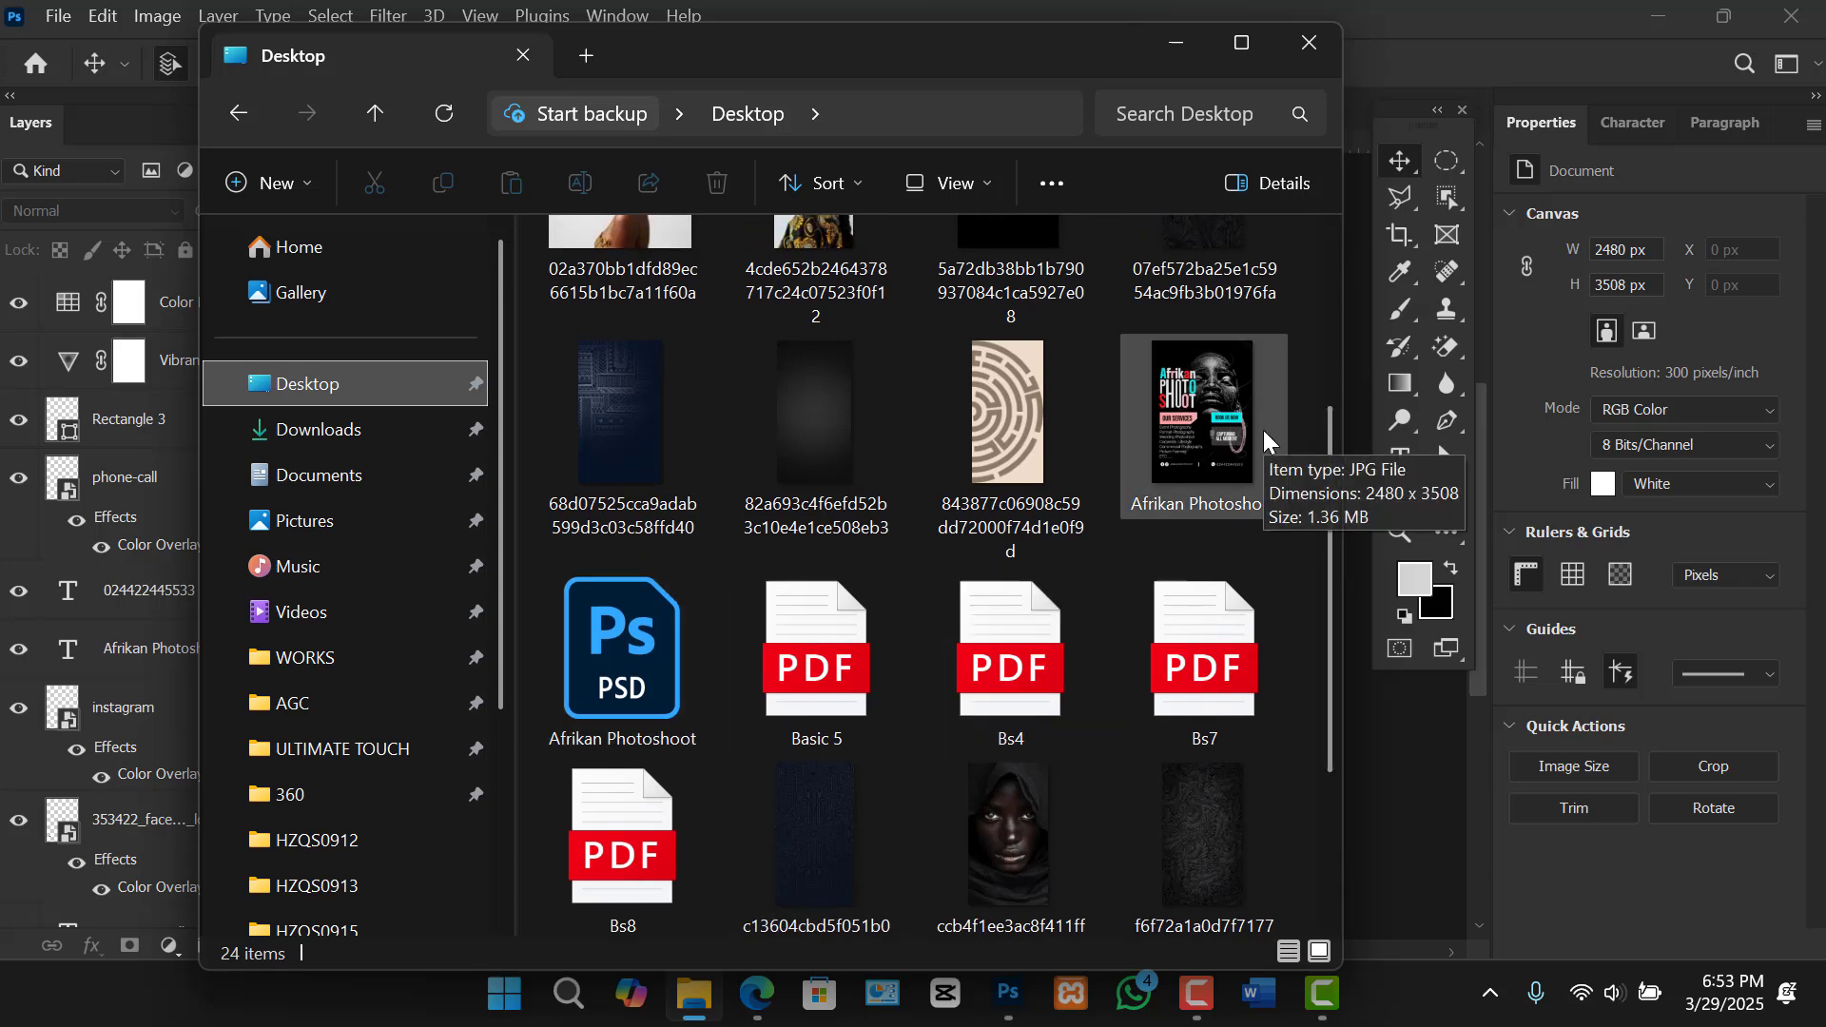
pyautogui.click(1395, 761)
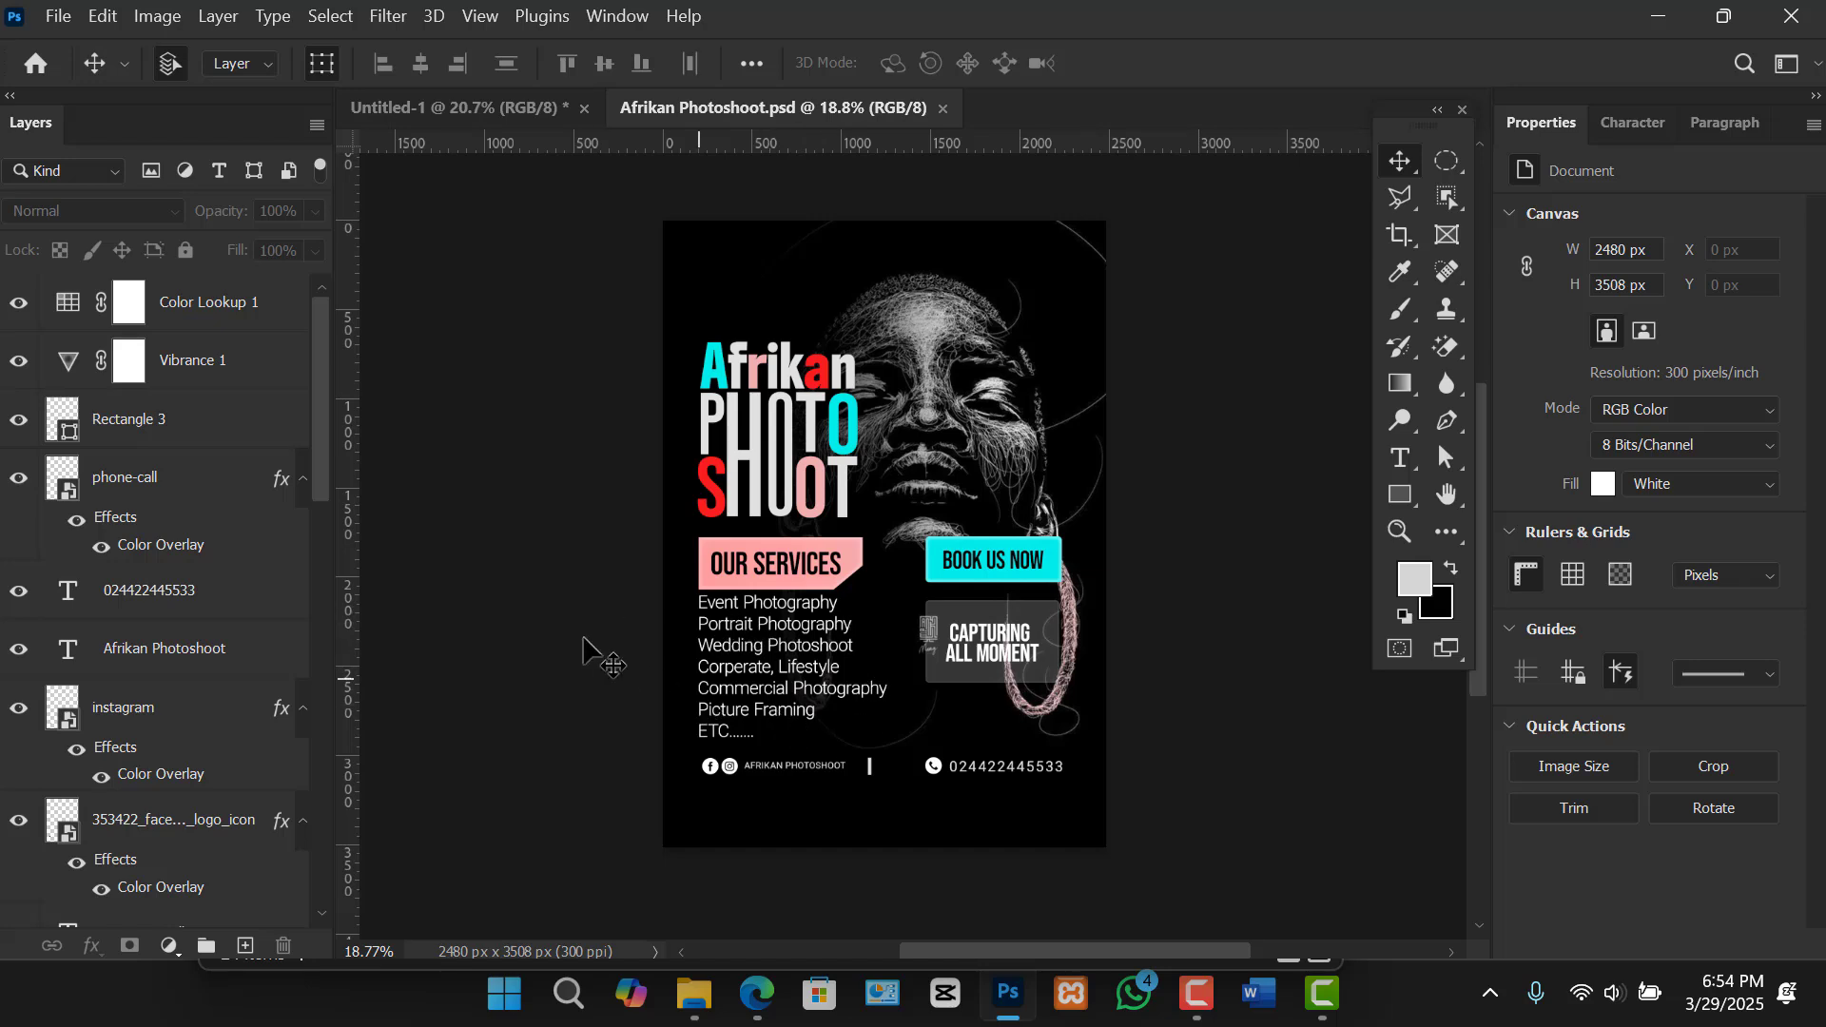
# Group the services, Book Us Now and Capturing All Moment elements, and hide that group.
pyautogui.moveTo(631, 562); pyautogui.dragTo(1078, 749)
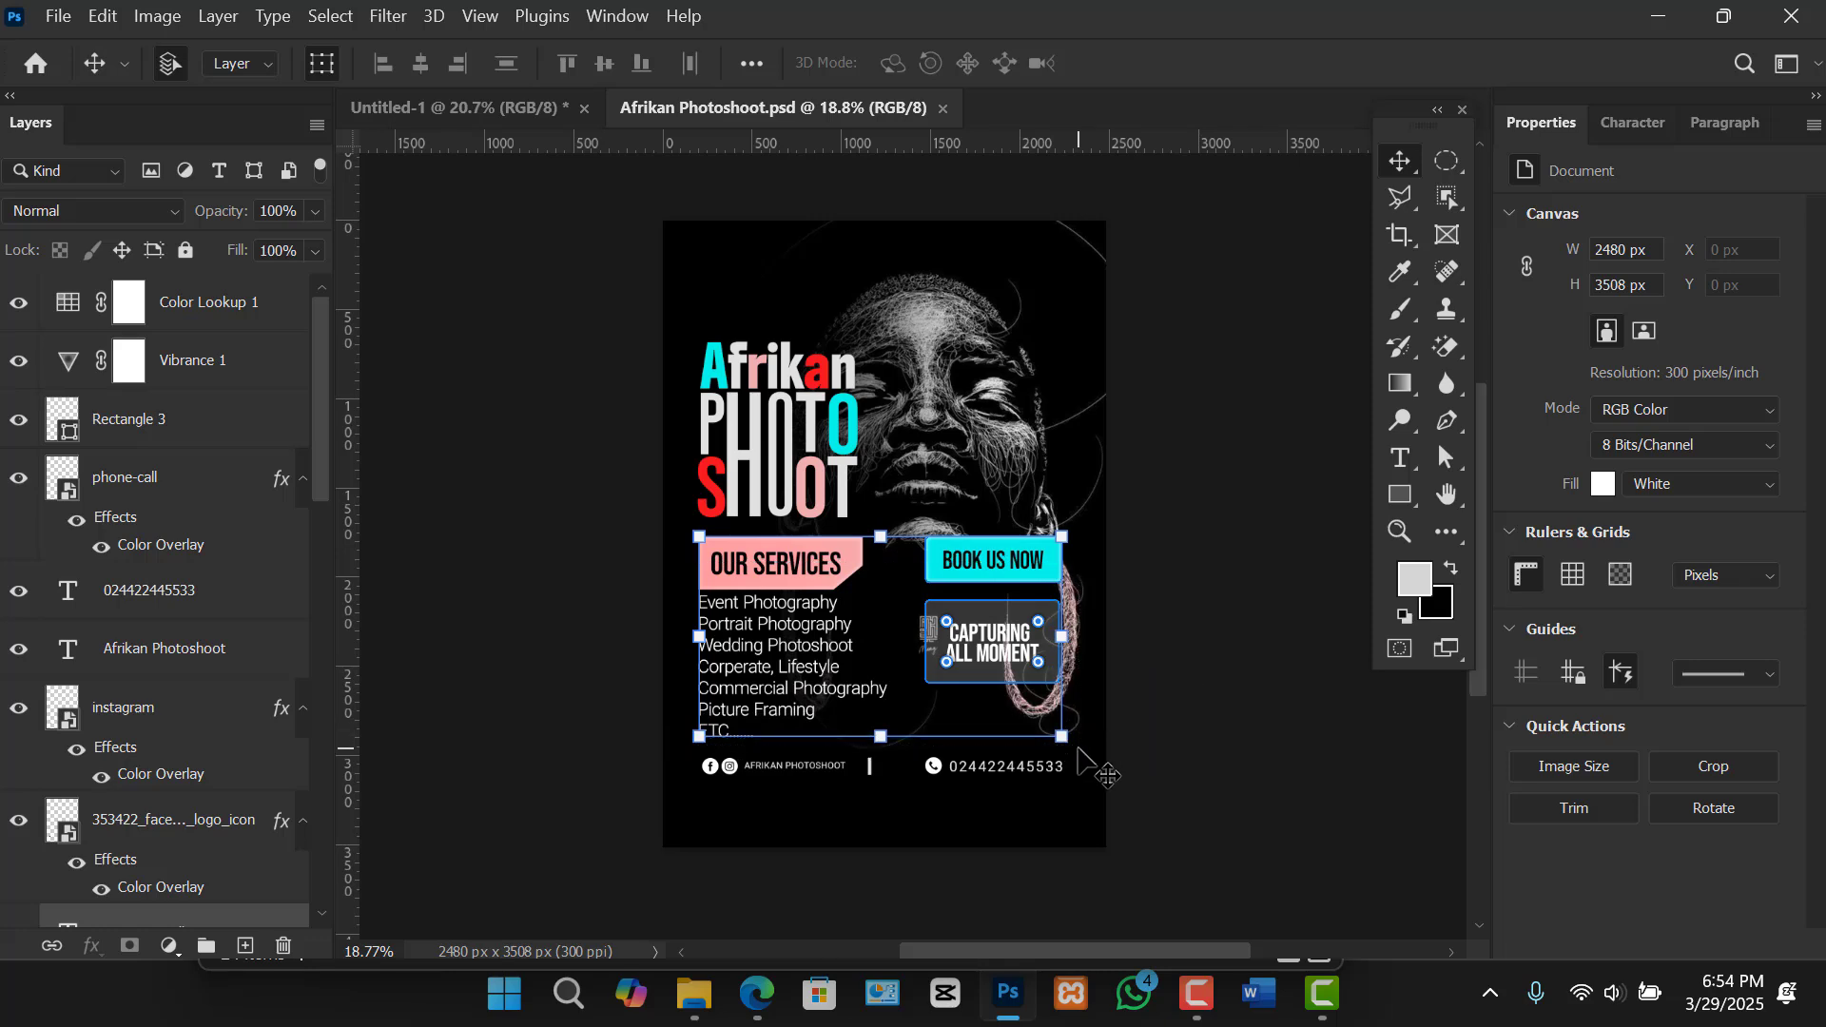
pyautogui.hotkey('ctrl', 'g')
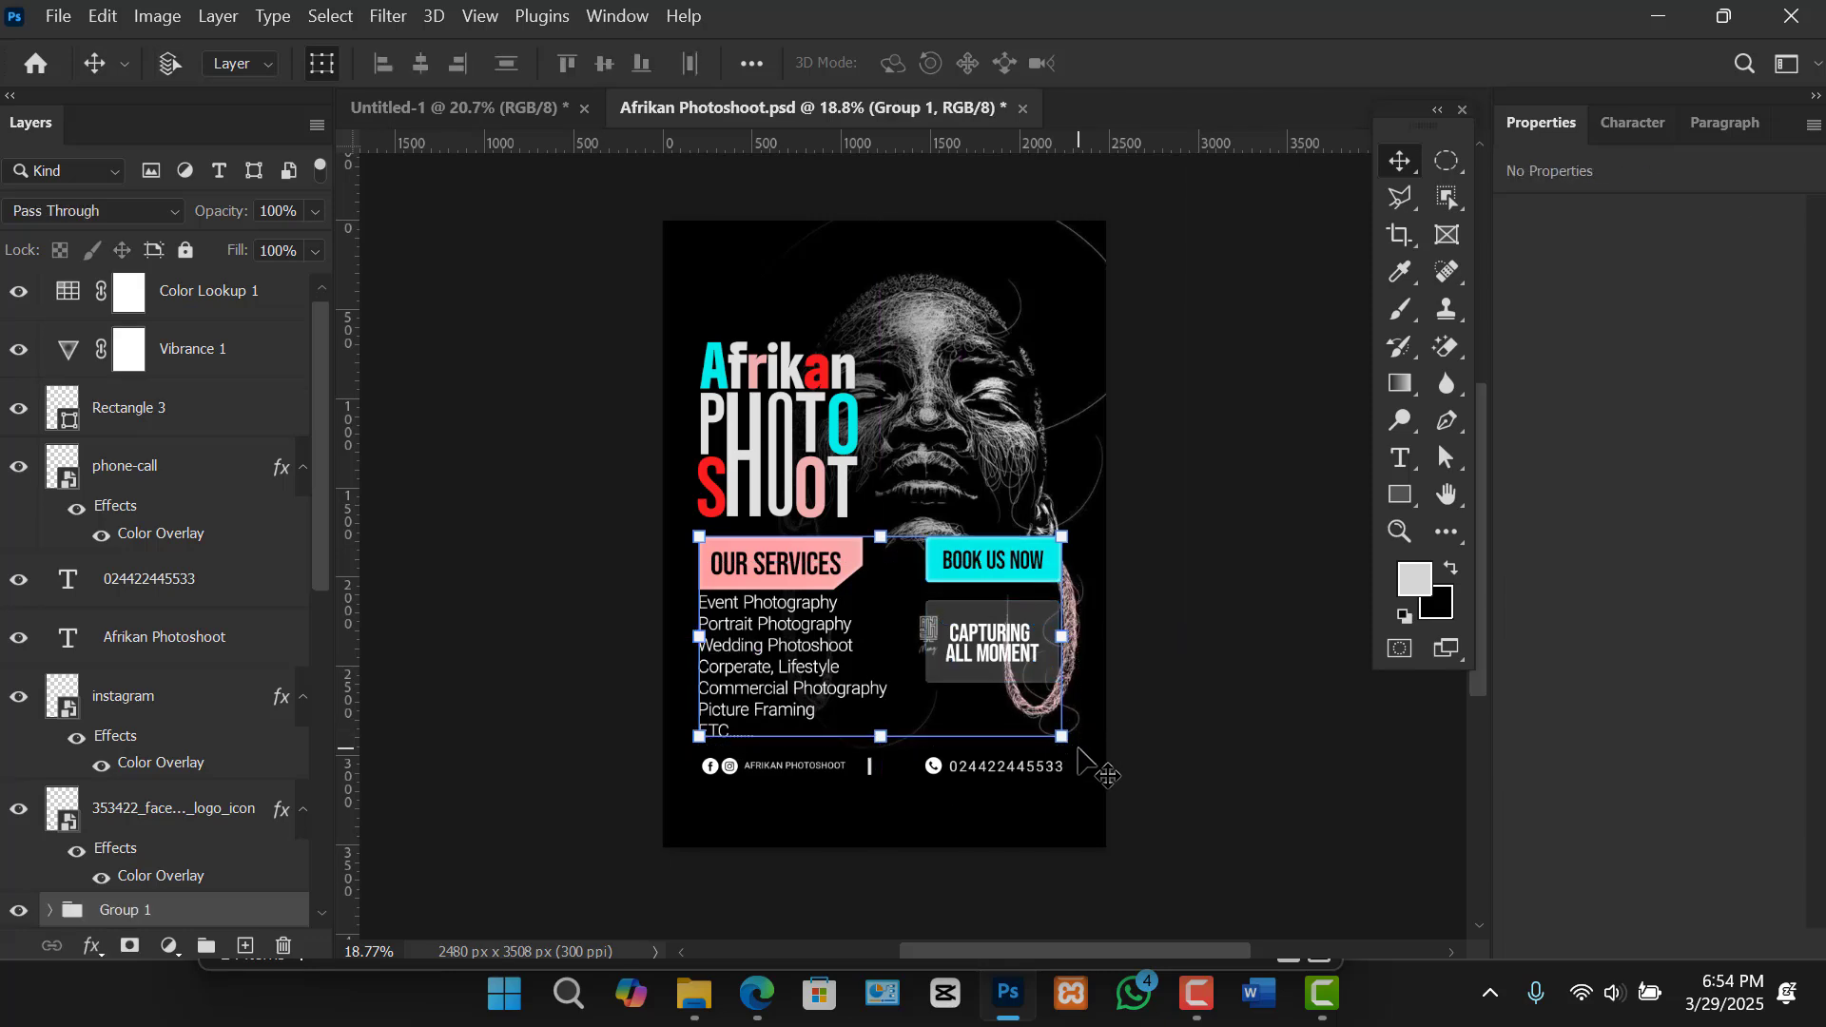
pyautogui.scroll(-2, 286, 734)
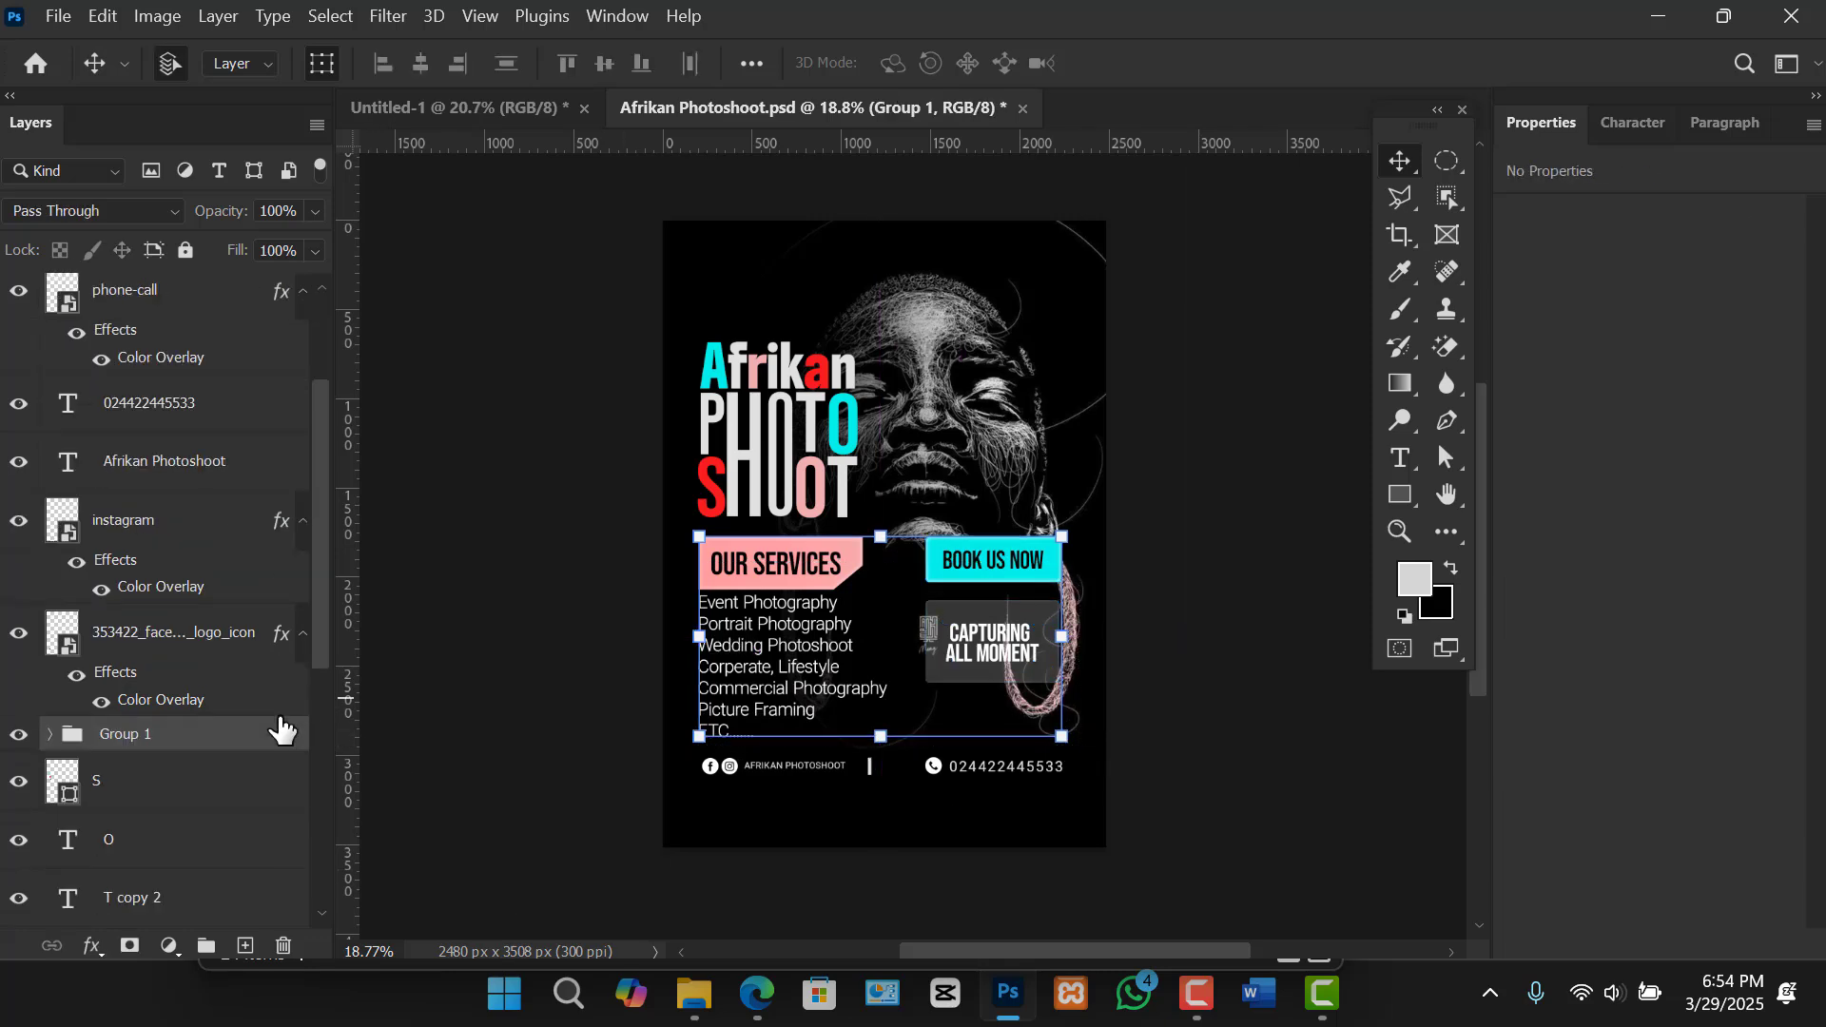
pyautogui.click(18, 734)
pyautogui.click(472, 624)
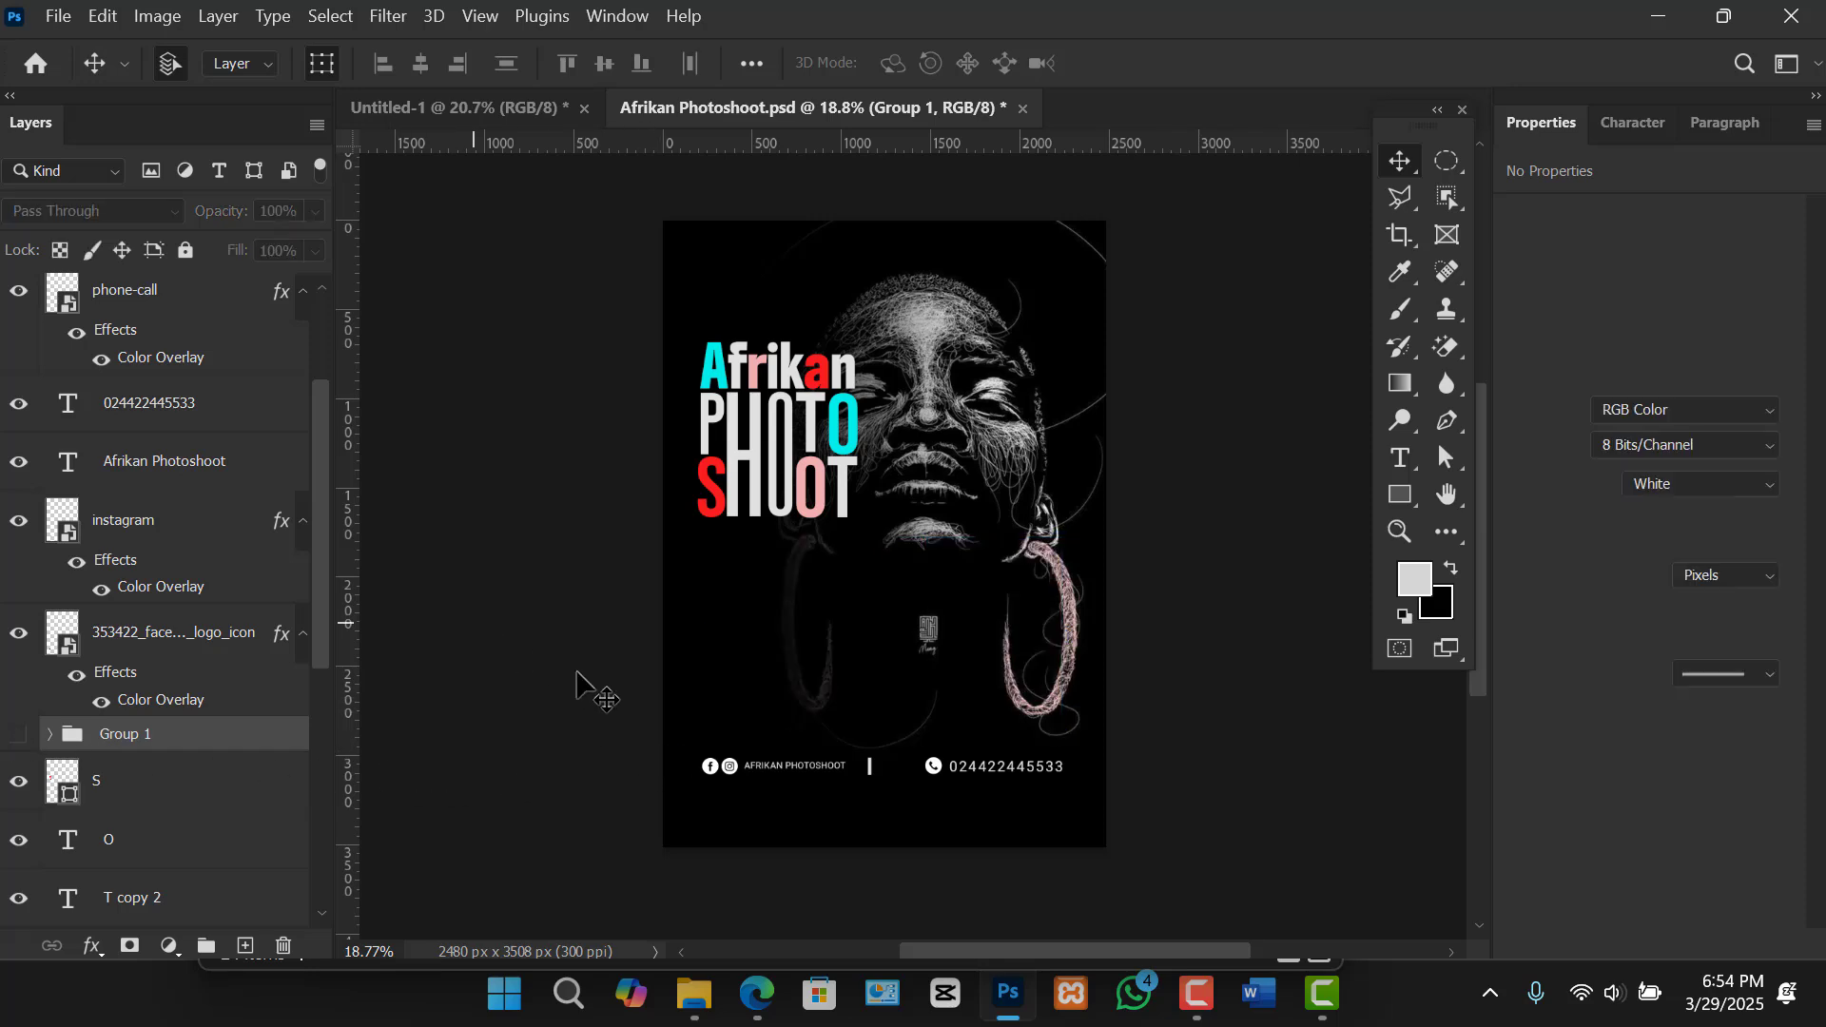
# Scale the Afrikan Photoshoot title lettering to 181.20% and position it over the face, above the footer.
pyautogui.moveTo(685, 335); pyautogui.dragTo(1025, 708)
pyautogui.moveTo(928, 595); pyautogui.dragTo(931, 613)
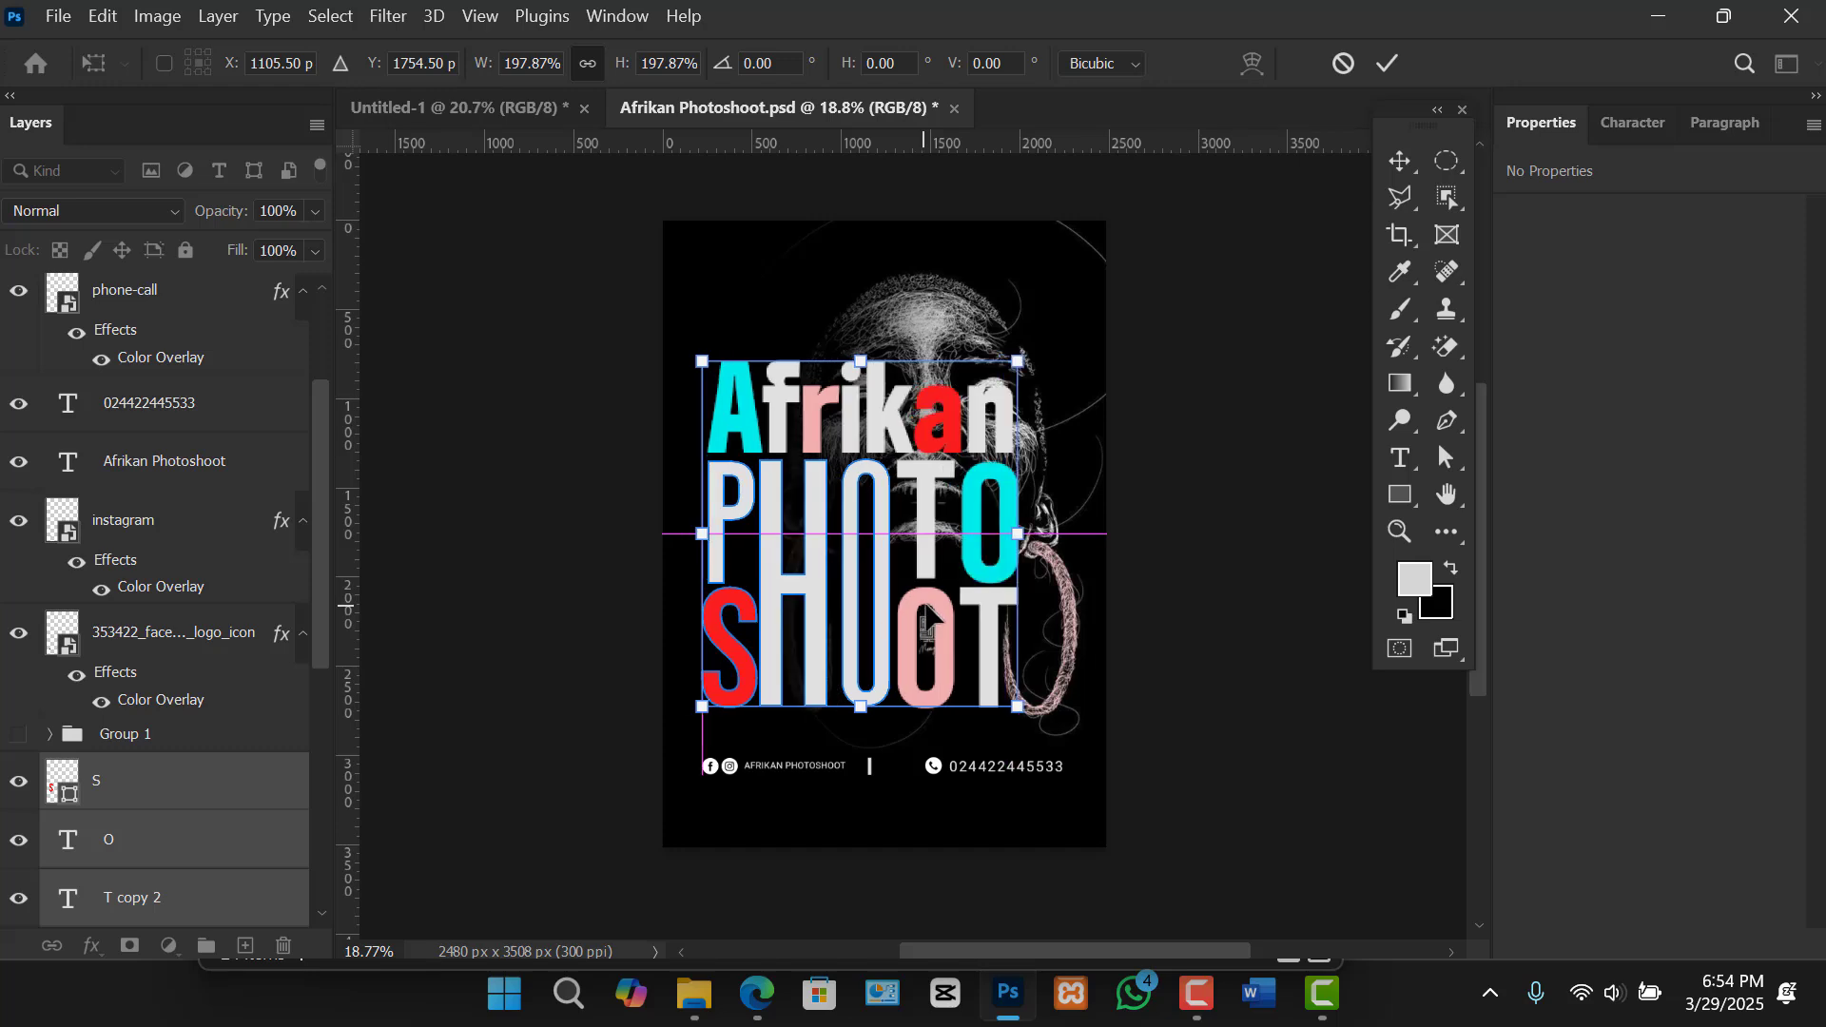
pyautogui.moveTo(1016, 538); pyautogui.dragTo(990, 535)
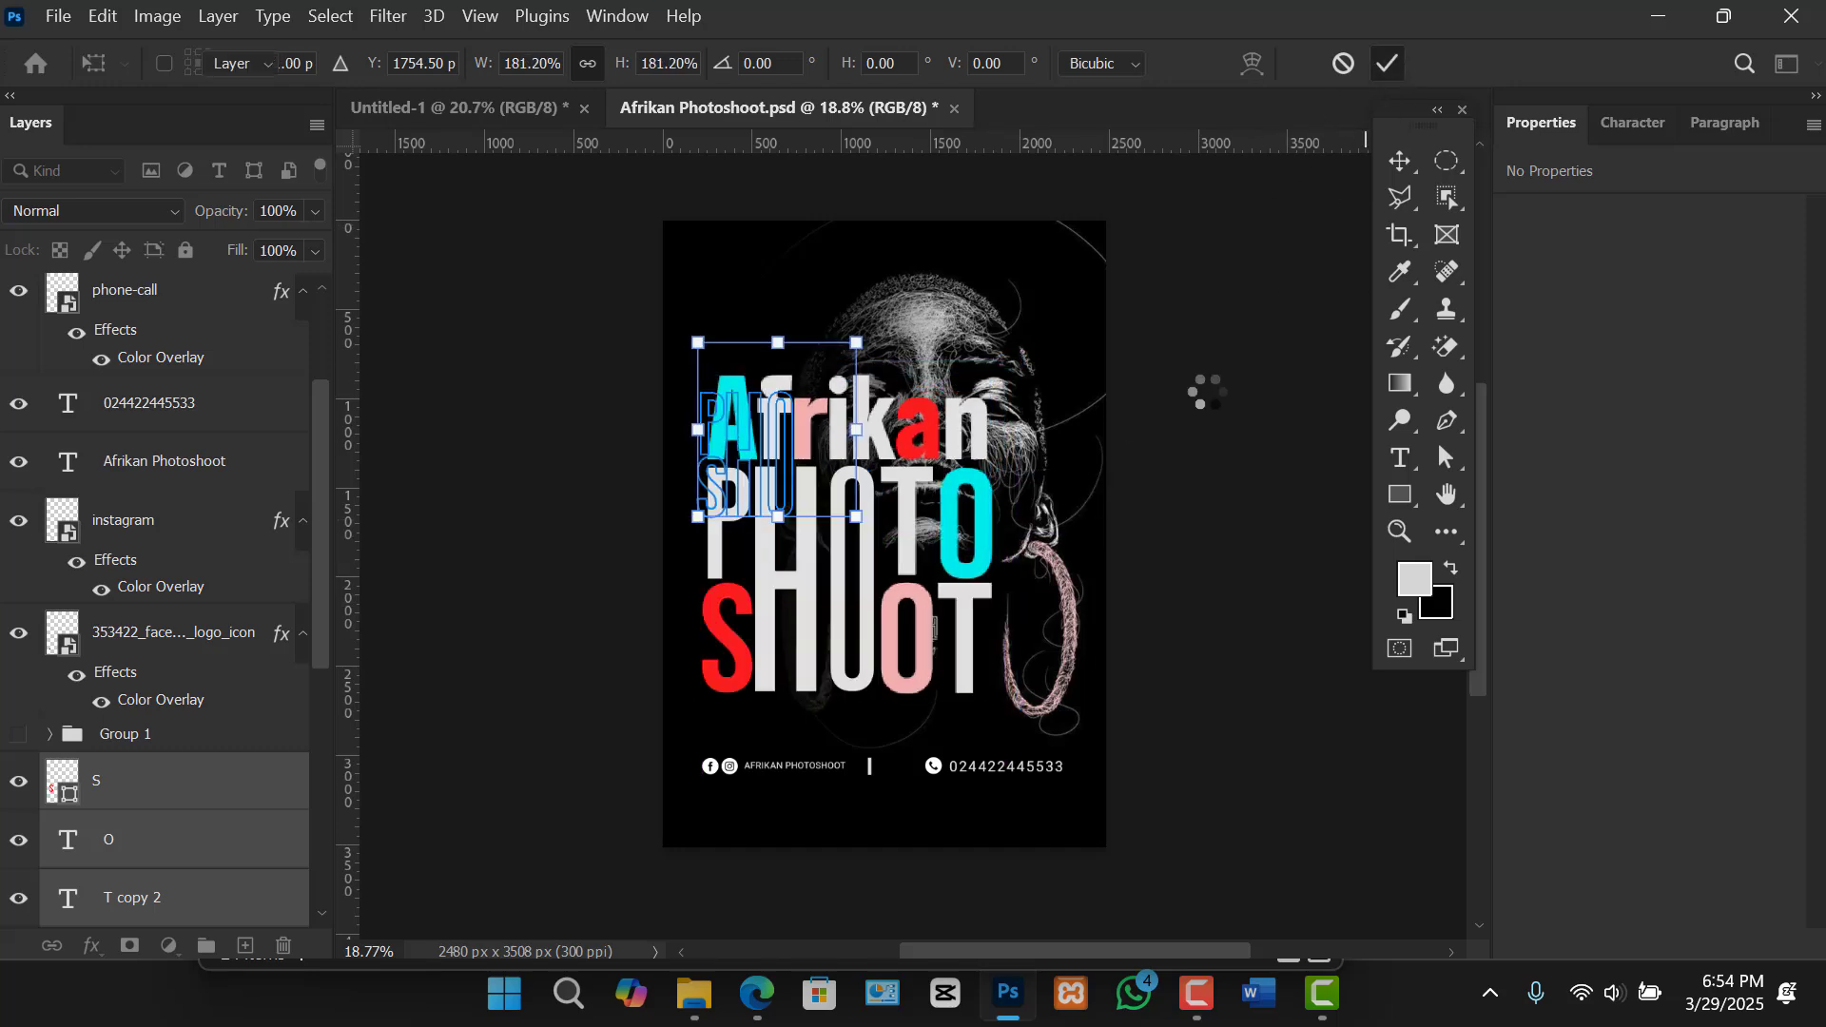
pyautogui.press('Return')
pyautogui.click(1200, 466)
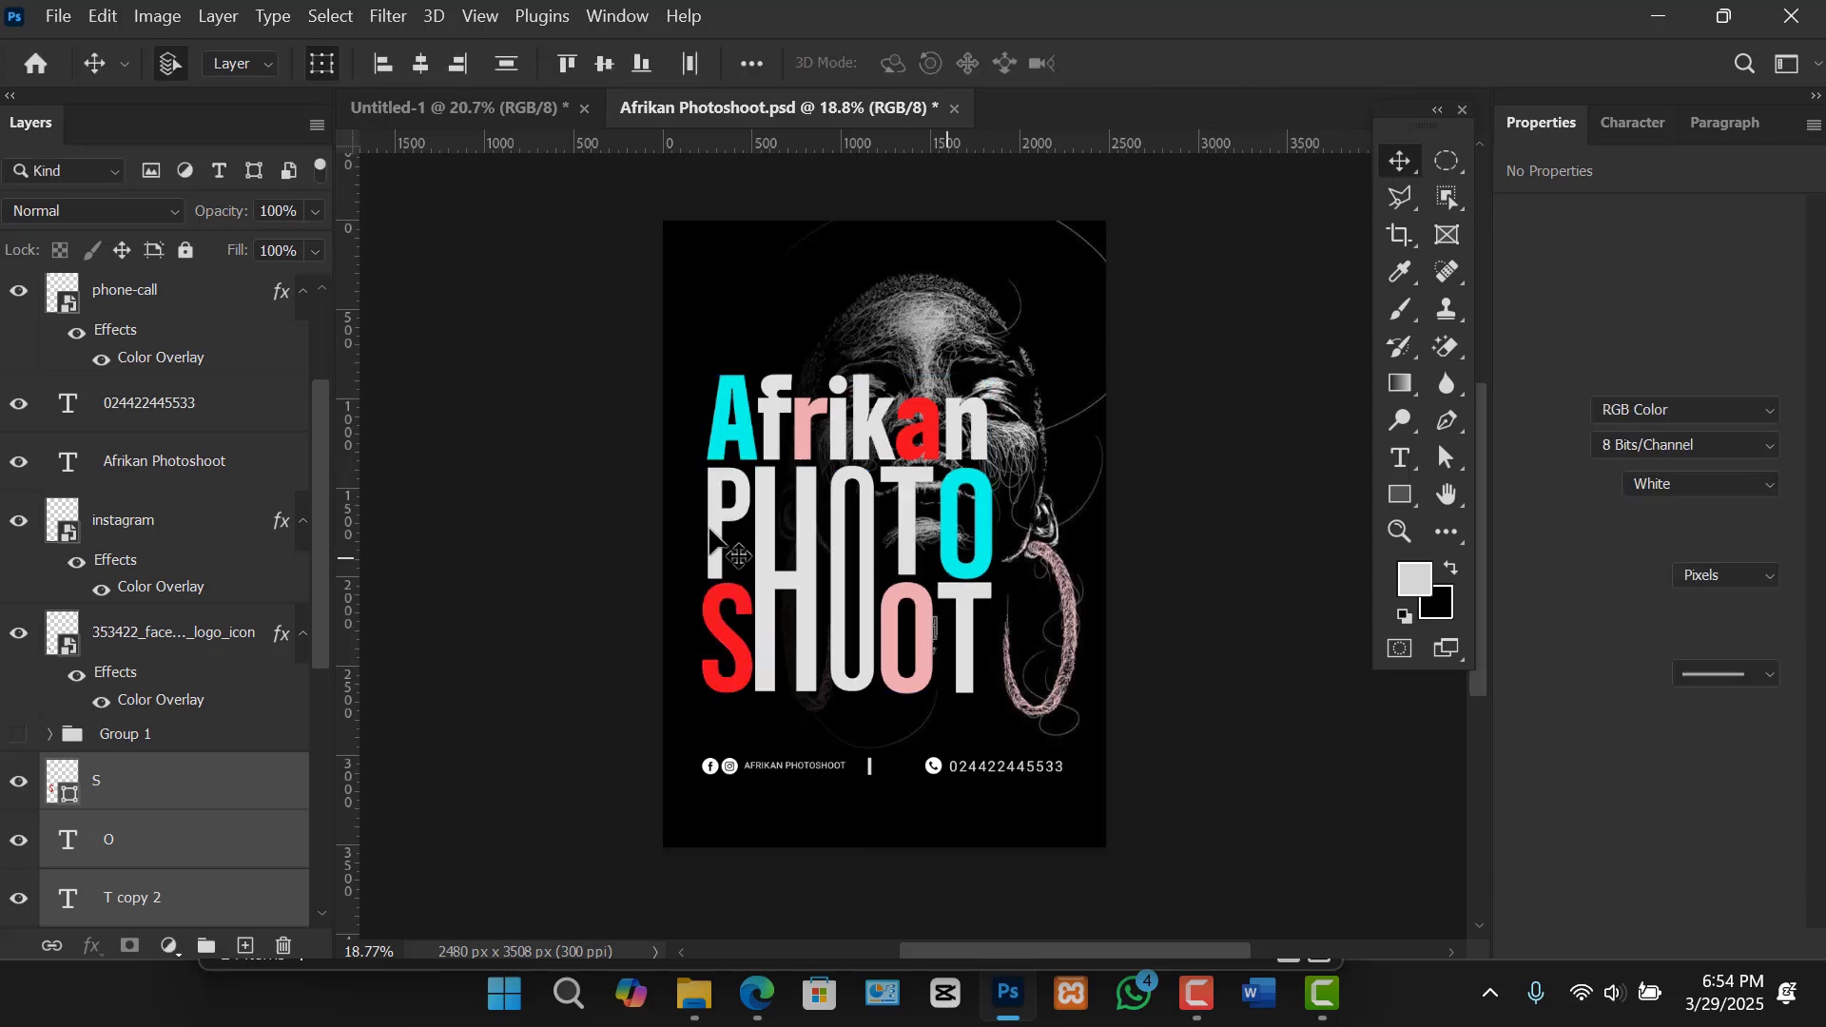
pyautogui.scroll(-4, 713, 525)
pyautogui.scroll(4, 814, 545)
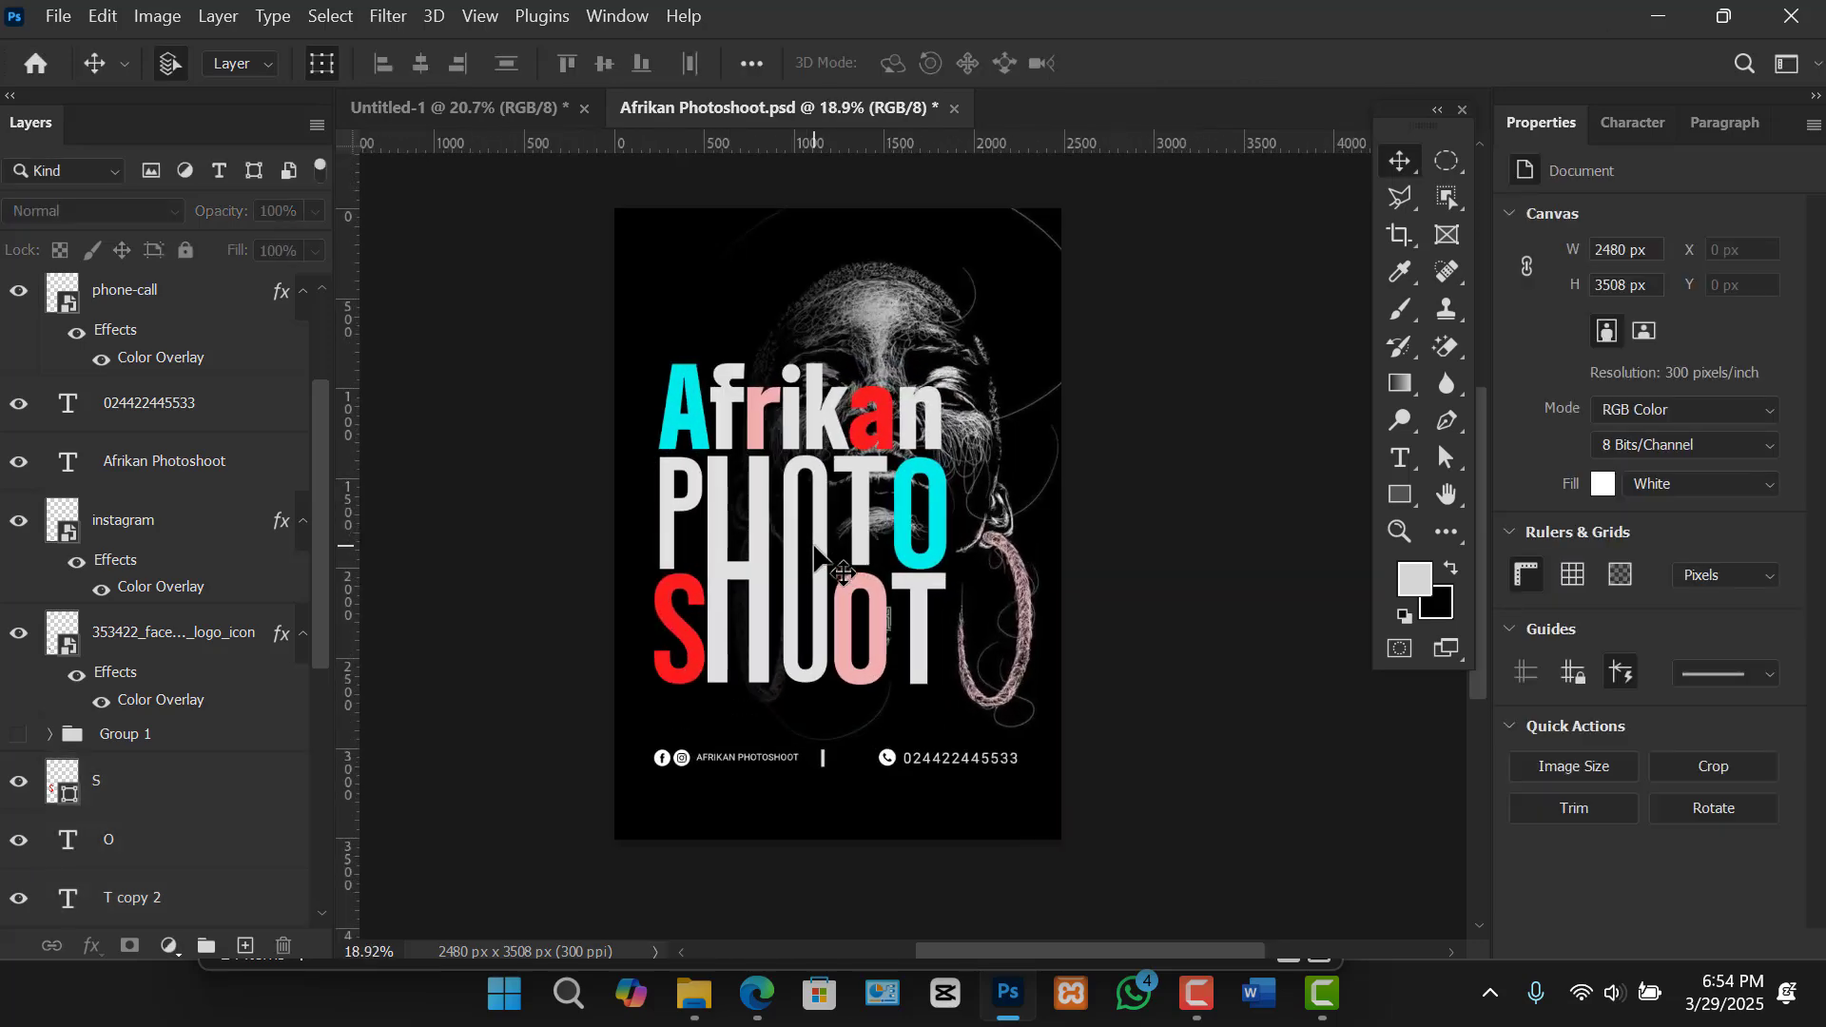
pyautogui.scroll(1, 815, 548)
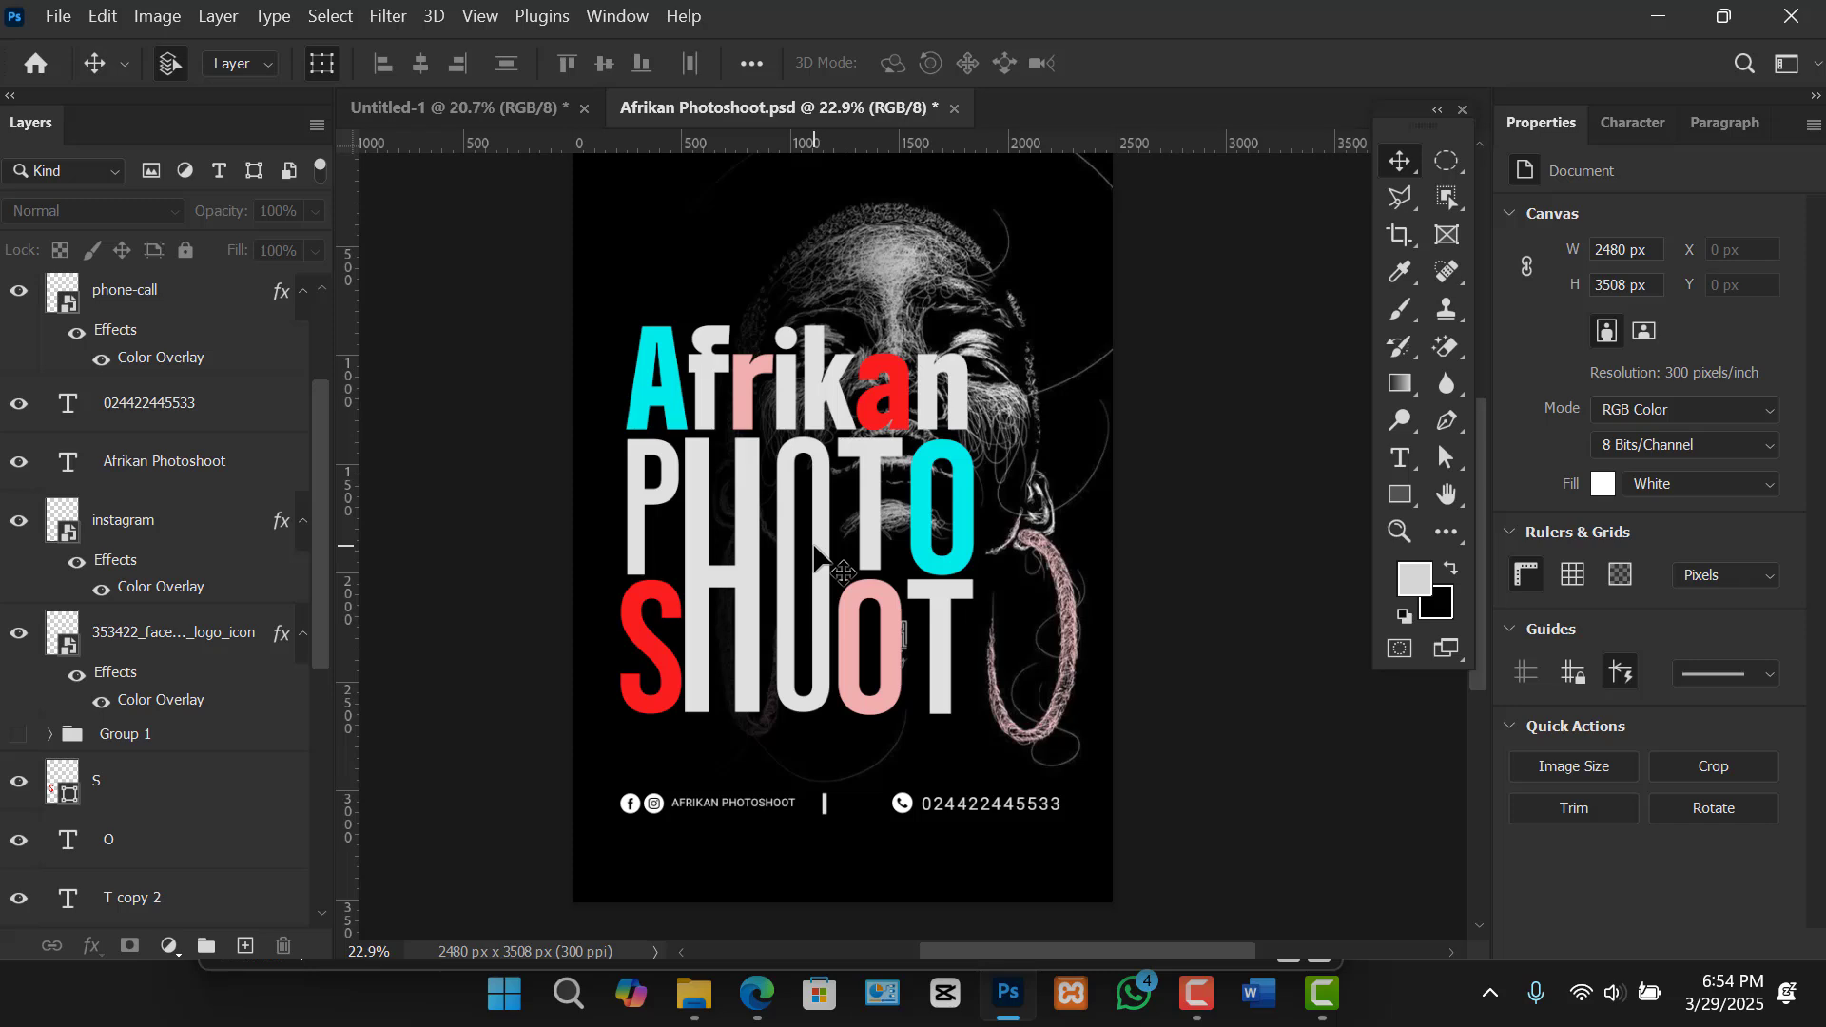
pyautogui.scroll(-1, 815, 548)
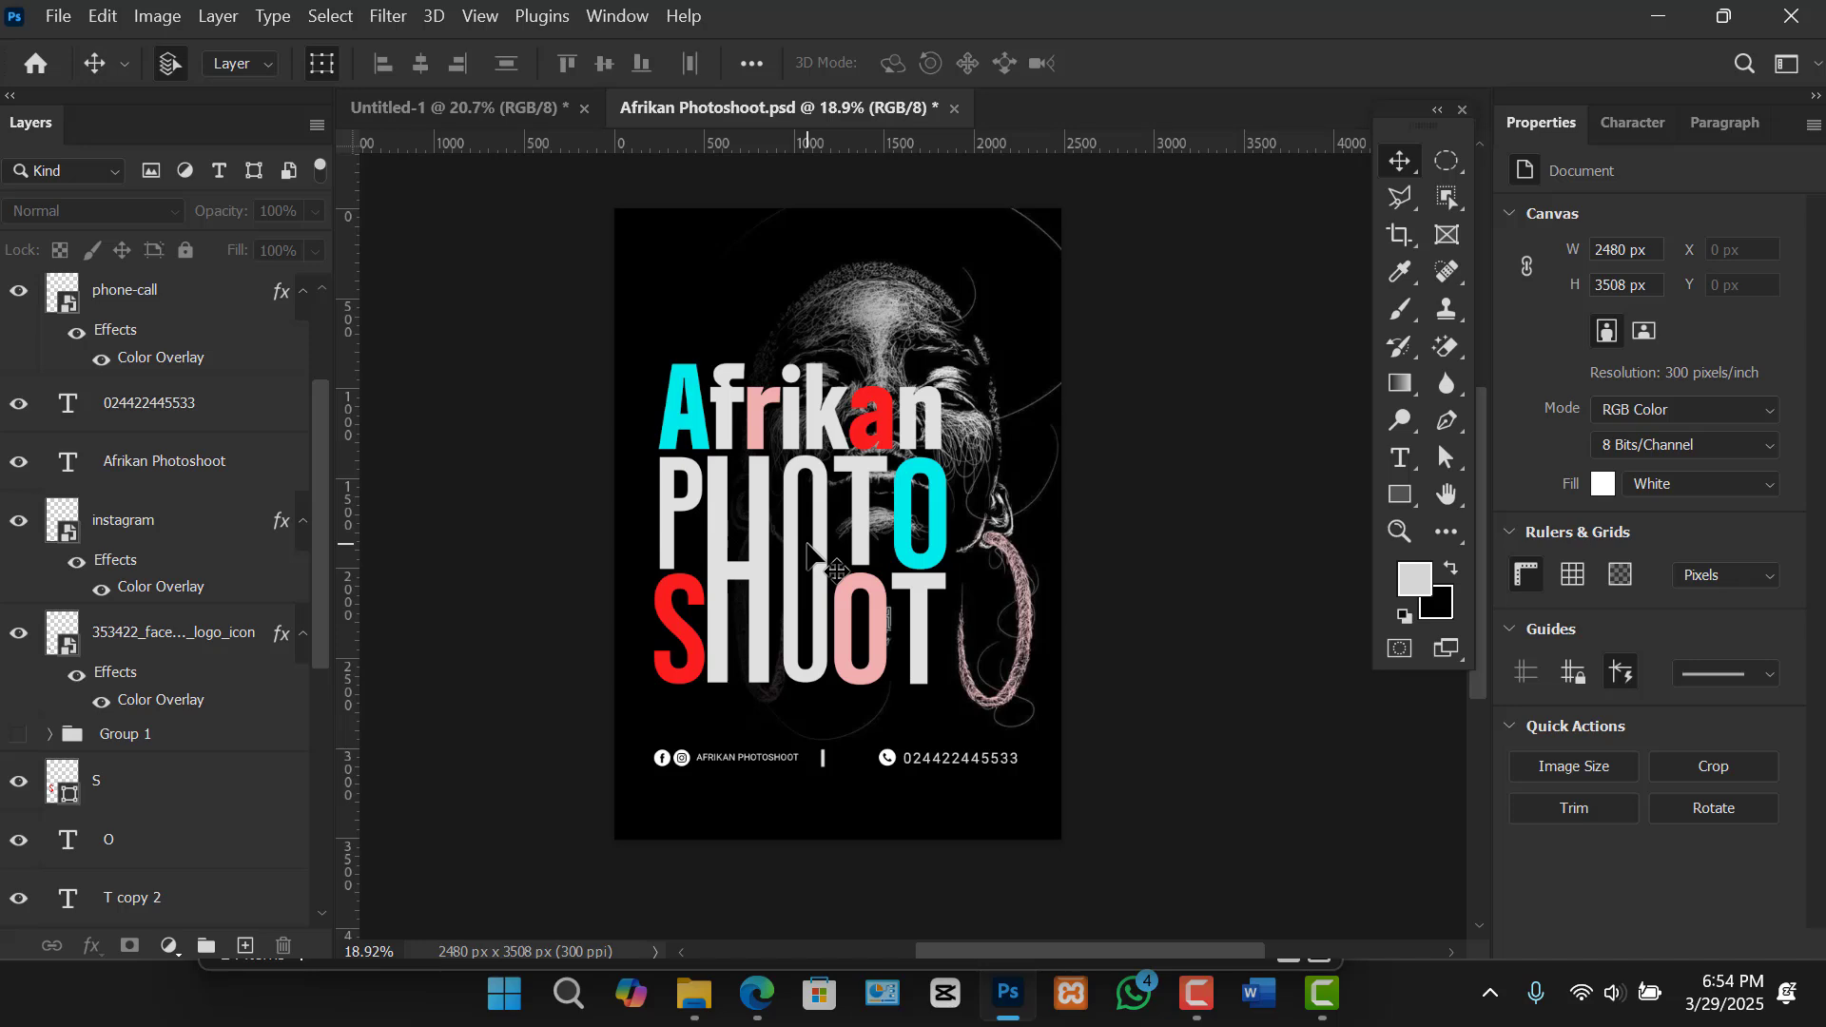
pyautogui.scroll(-1, 806, 556)
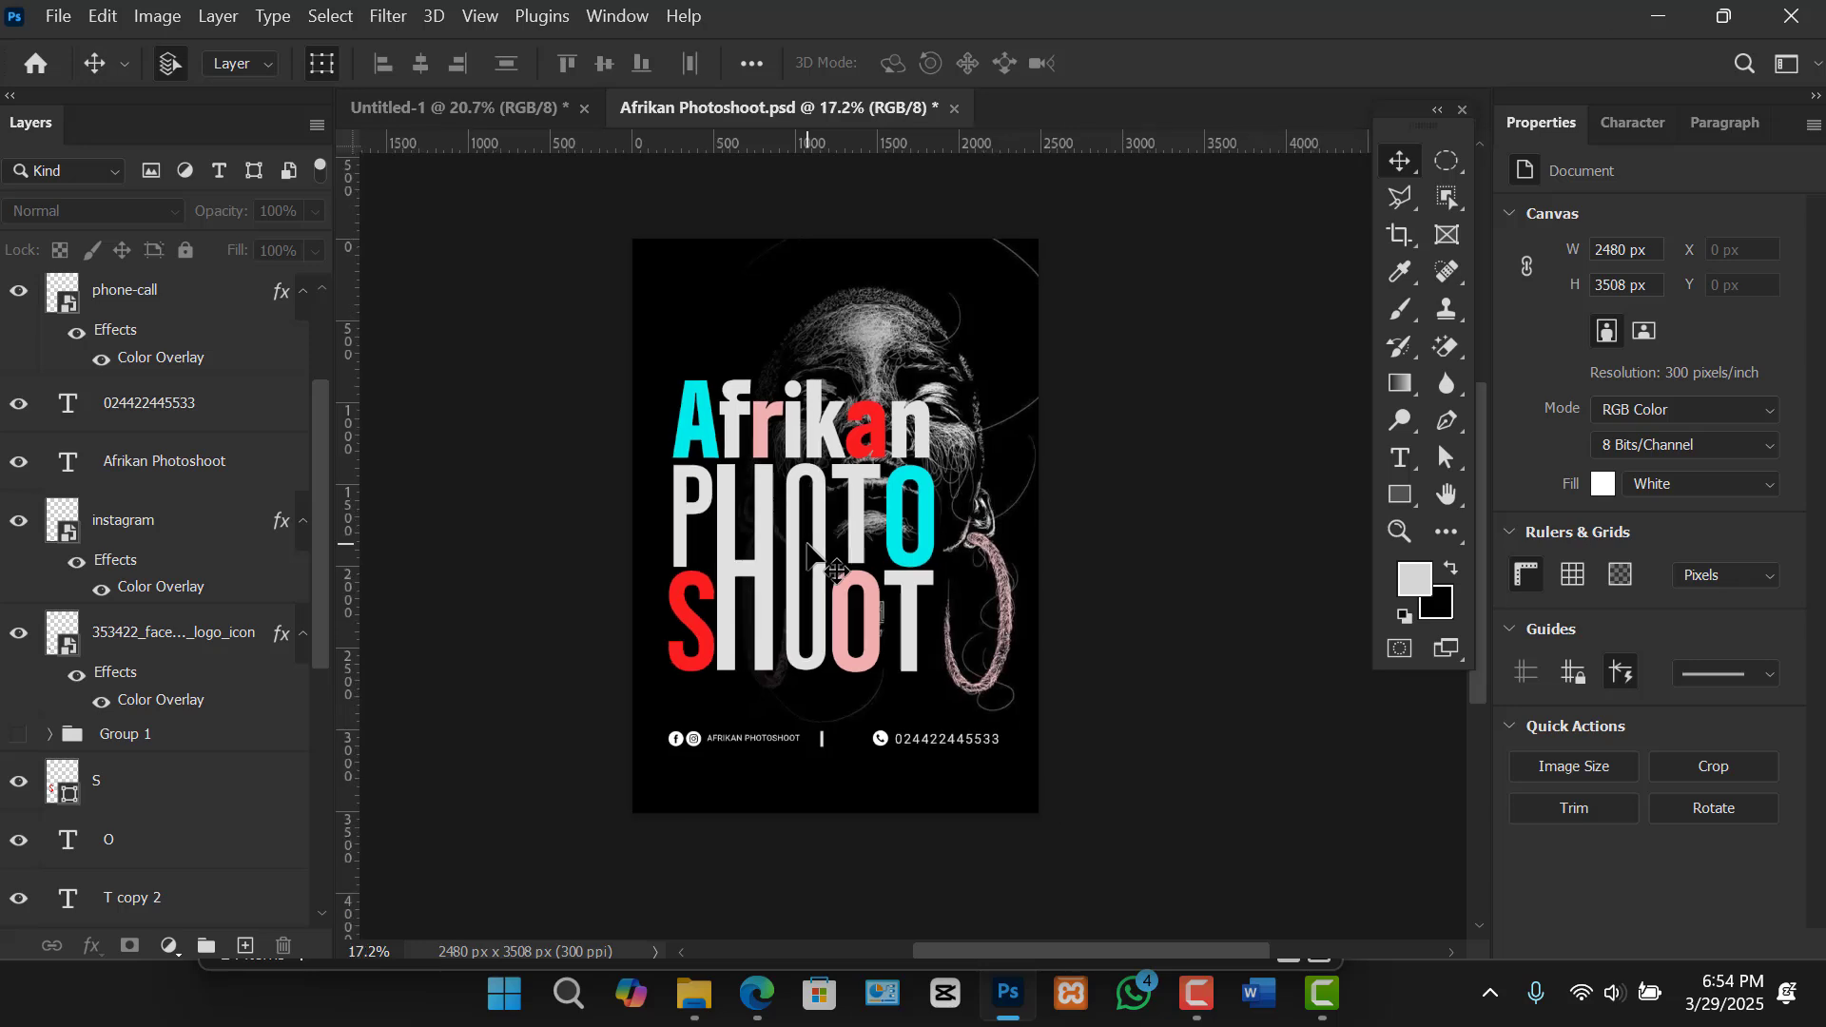